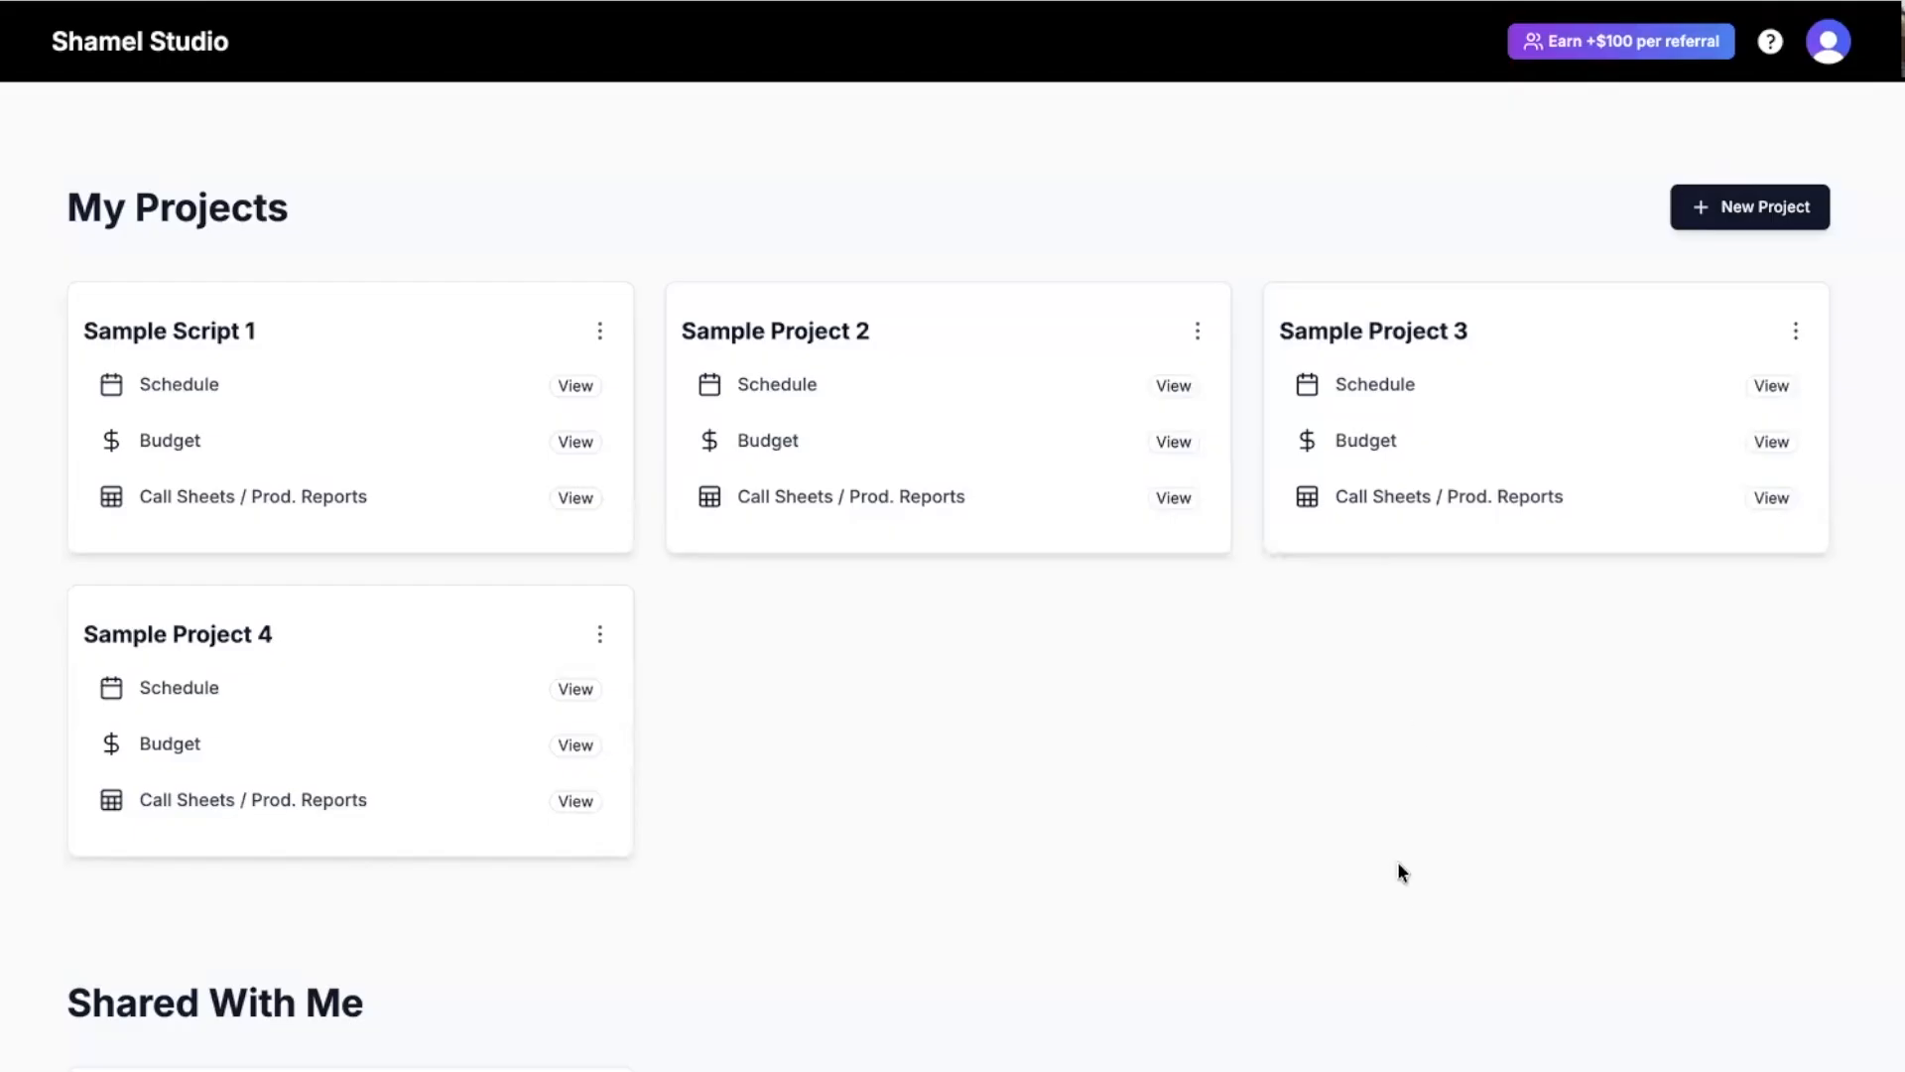
# Create a new Untitled project and start building a schedule for it.
pyautogui.click(1749, 211)
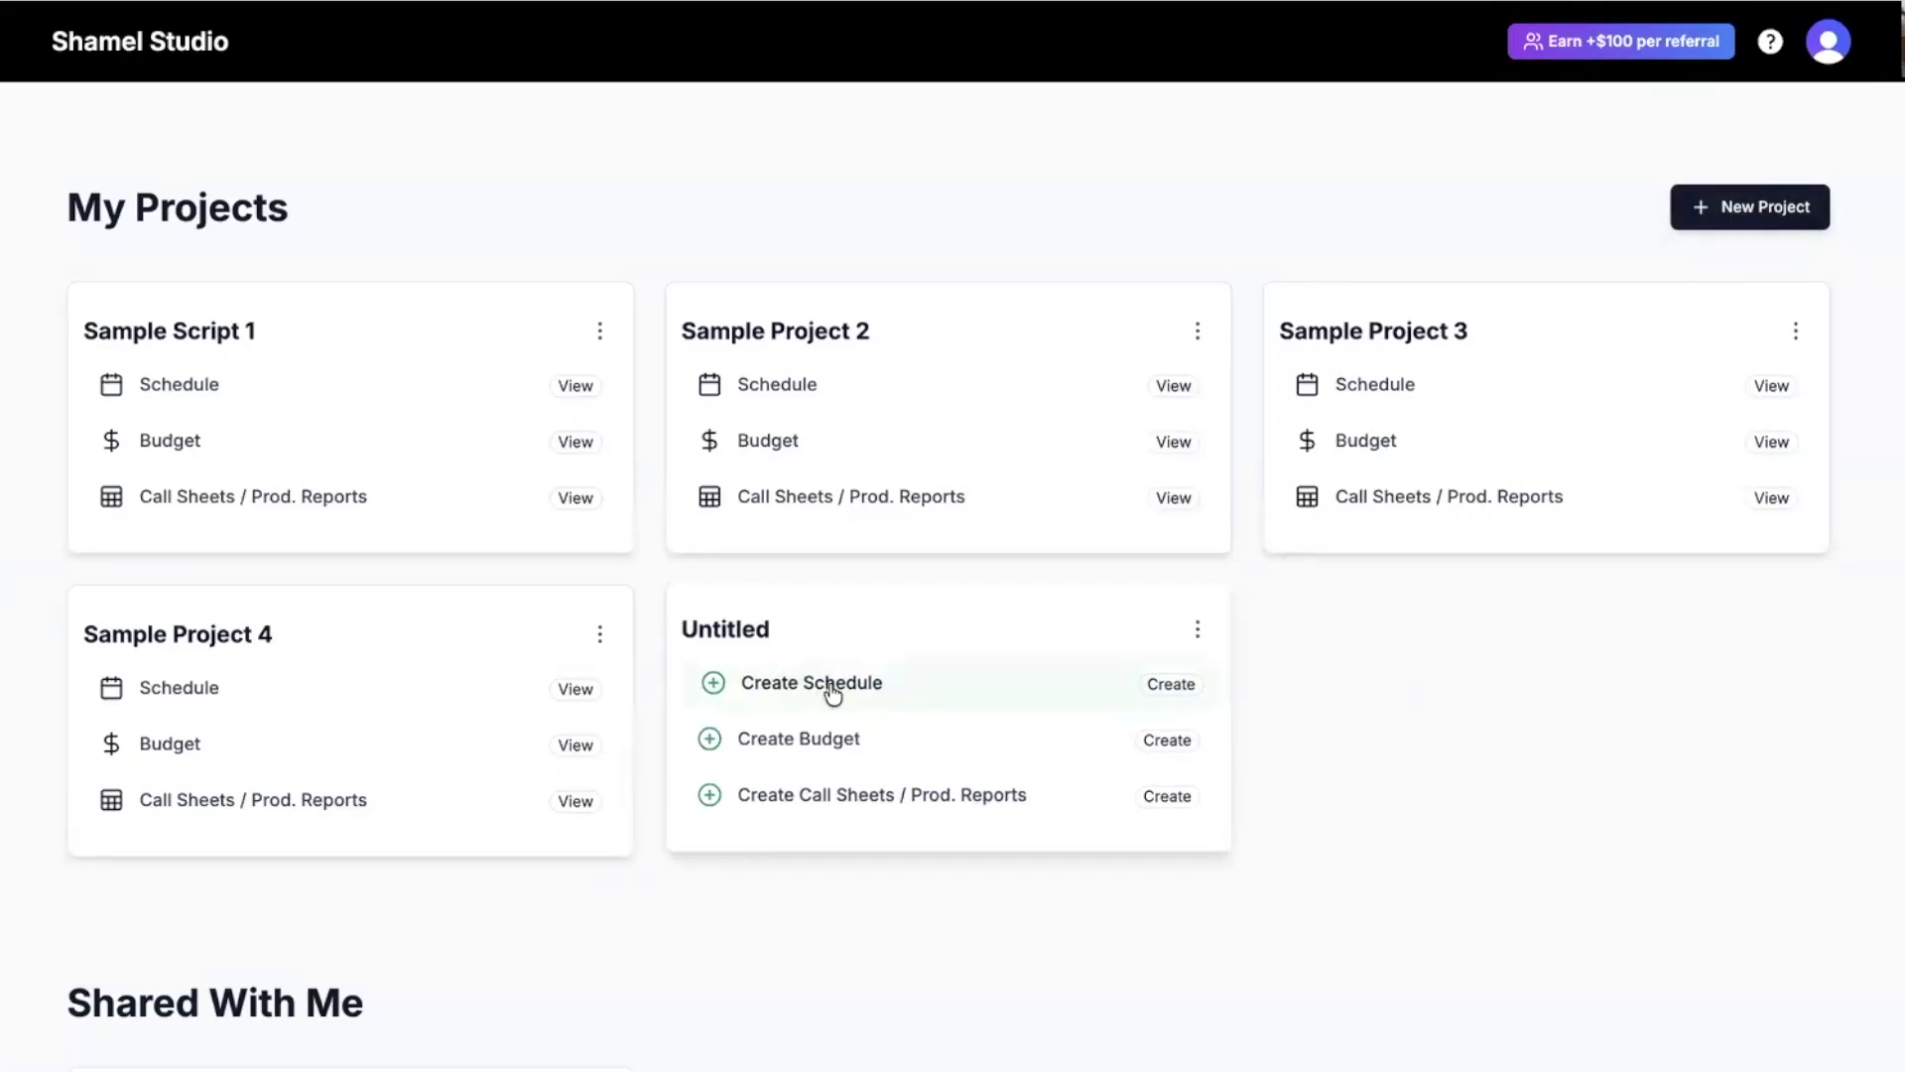
pyautogui.click(809, 694)
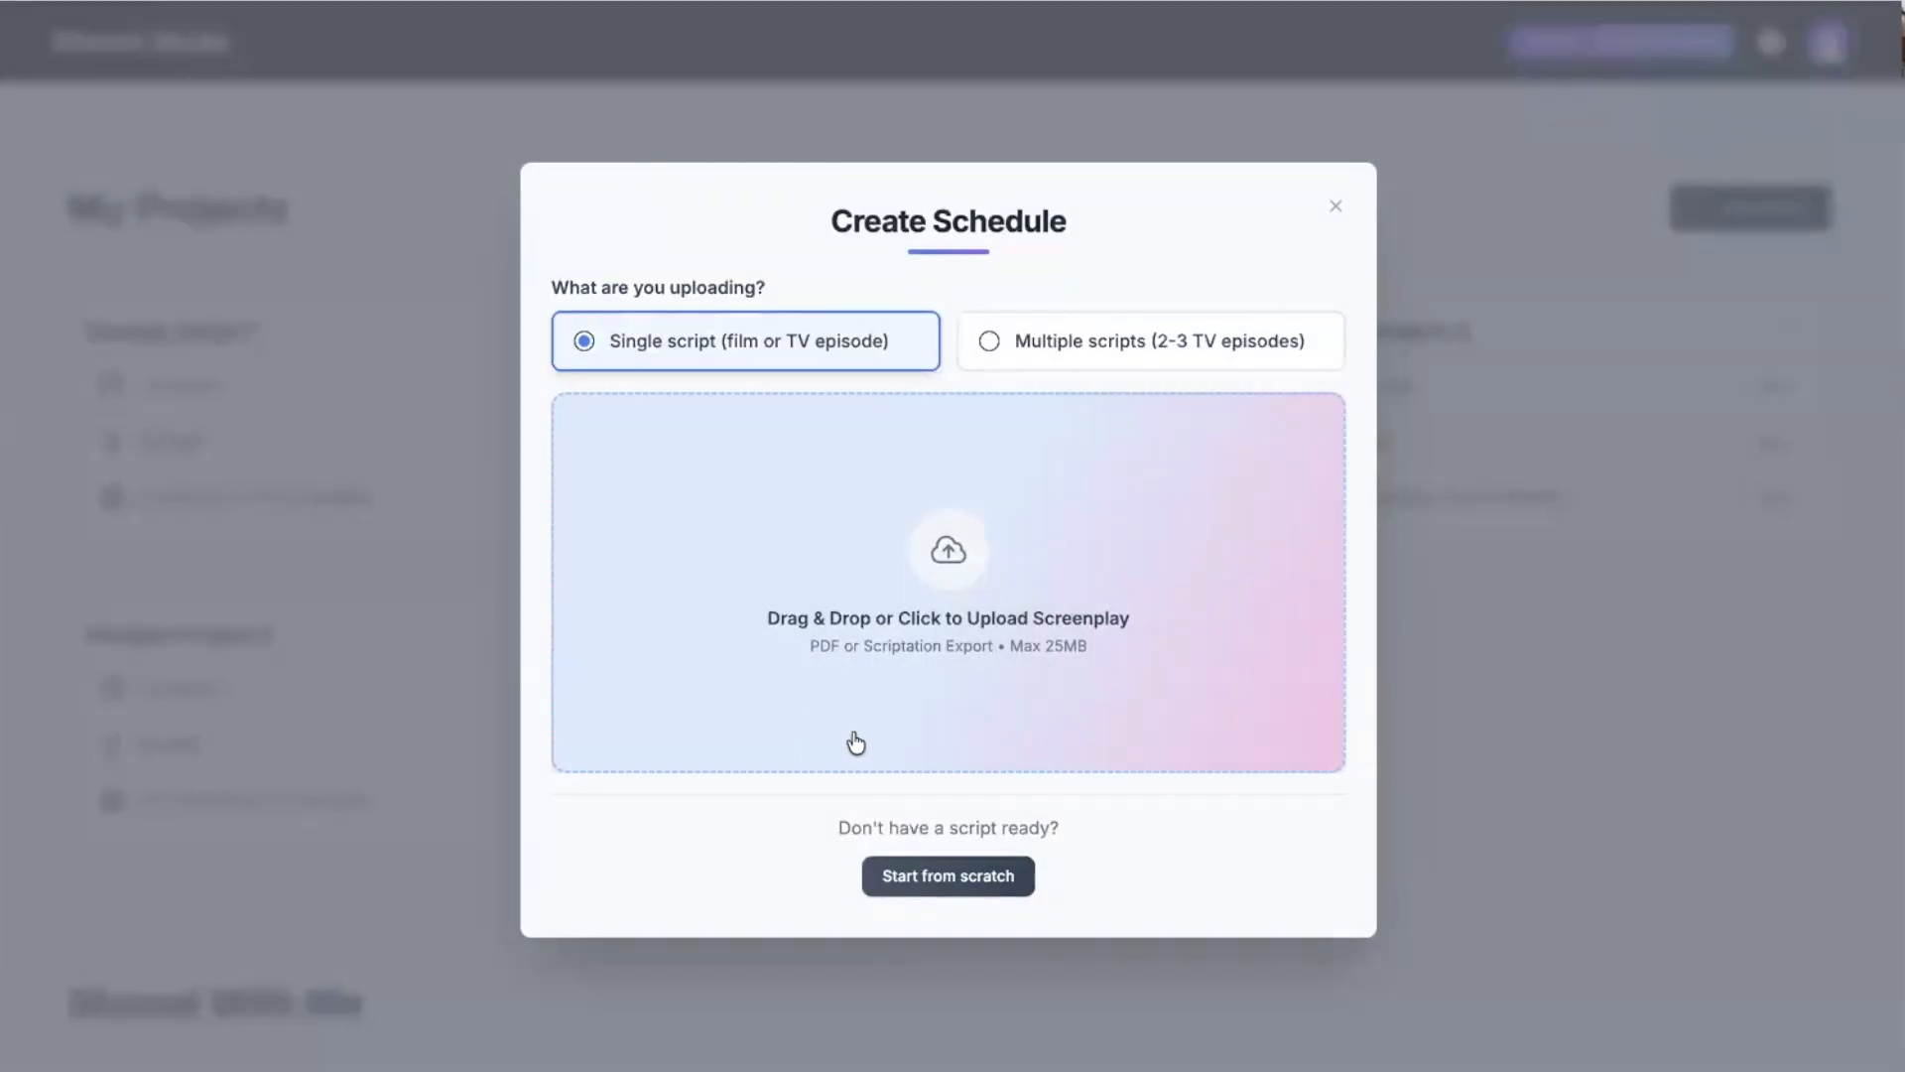
# Keep the Single script upload mode and bring up the file picker on the DGA Scripts folder.
pyautogui.click(1143, 354)
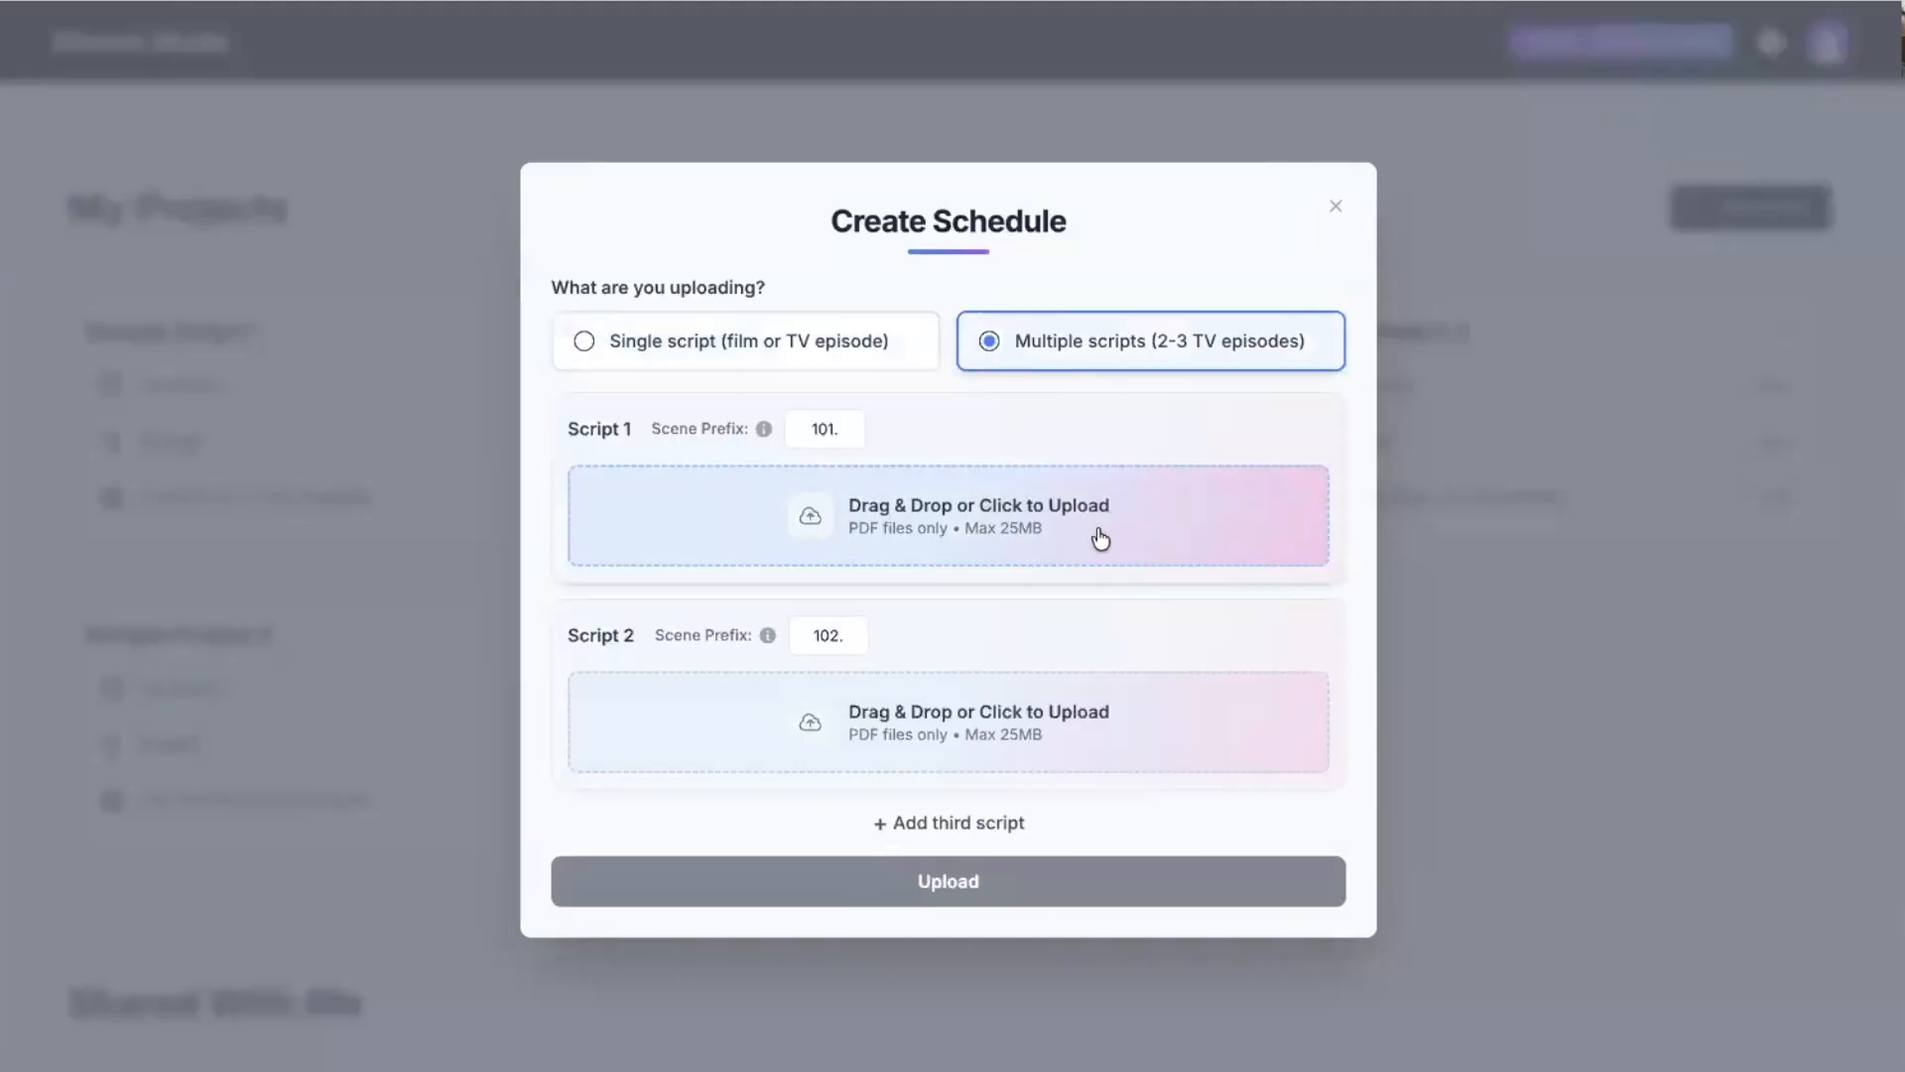
pyautogui.click(840, 347)
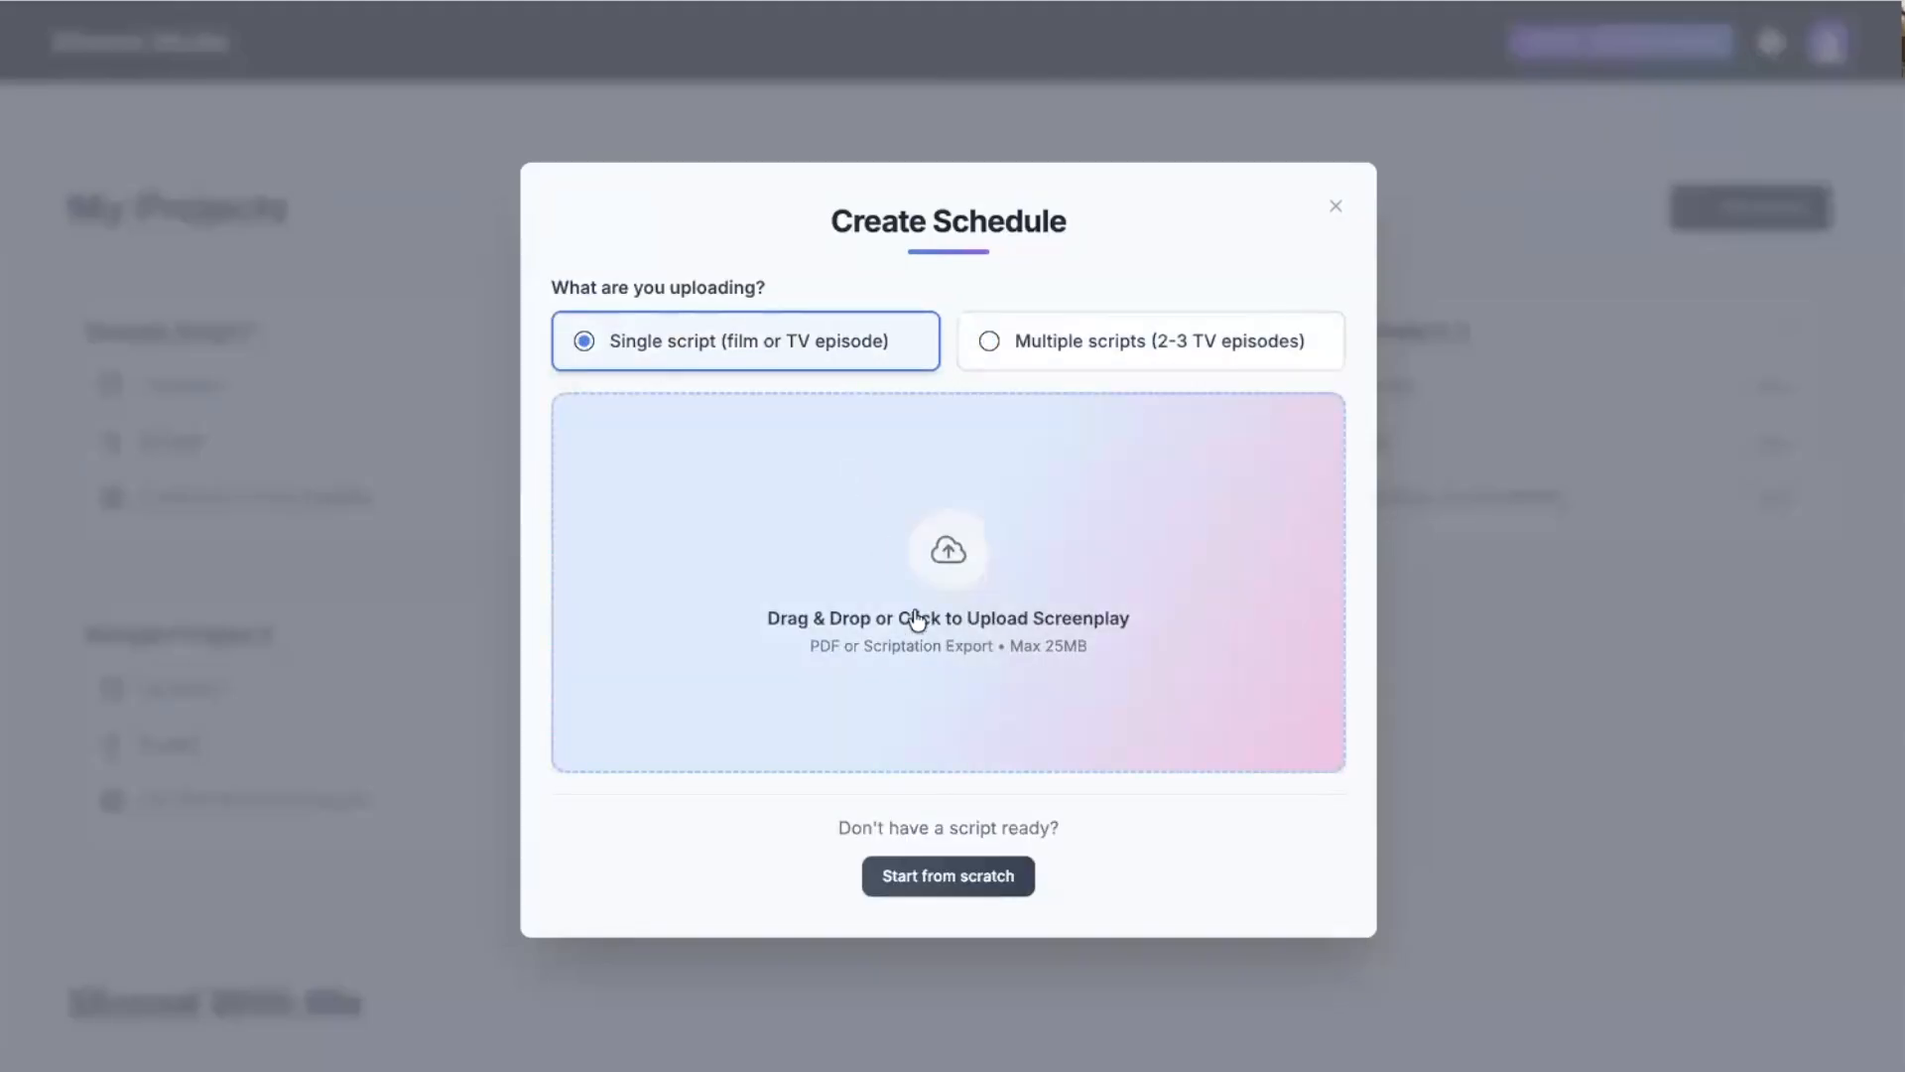
pyautogui.click(832, 538)
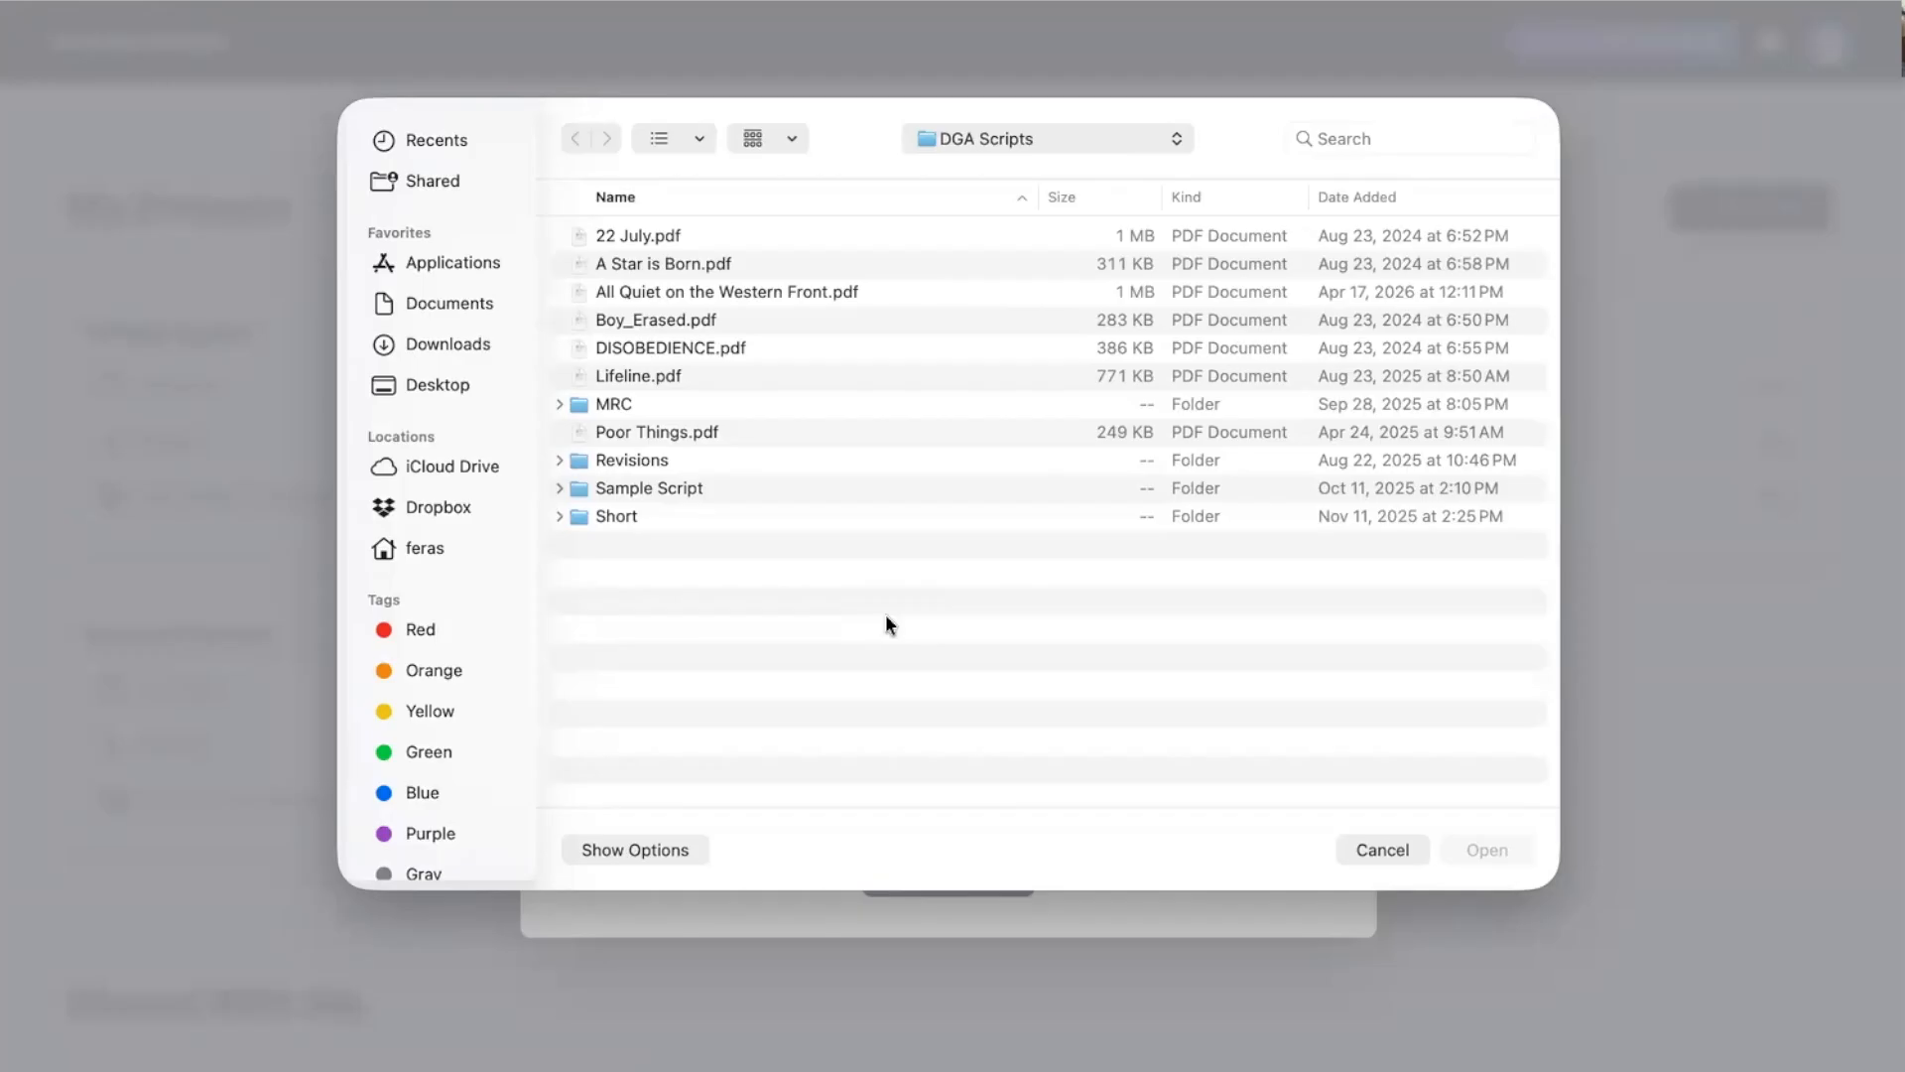
# Preview A Star is Born.pdf in Quick Look, then upload it to build the stripboard.
pyautogui.click(661, 265)
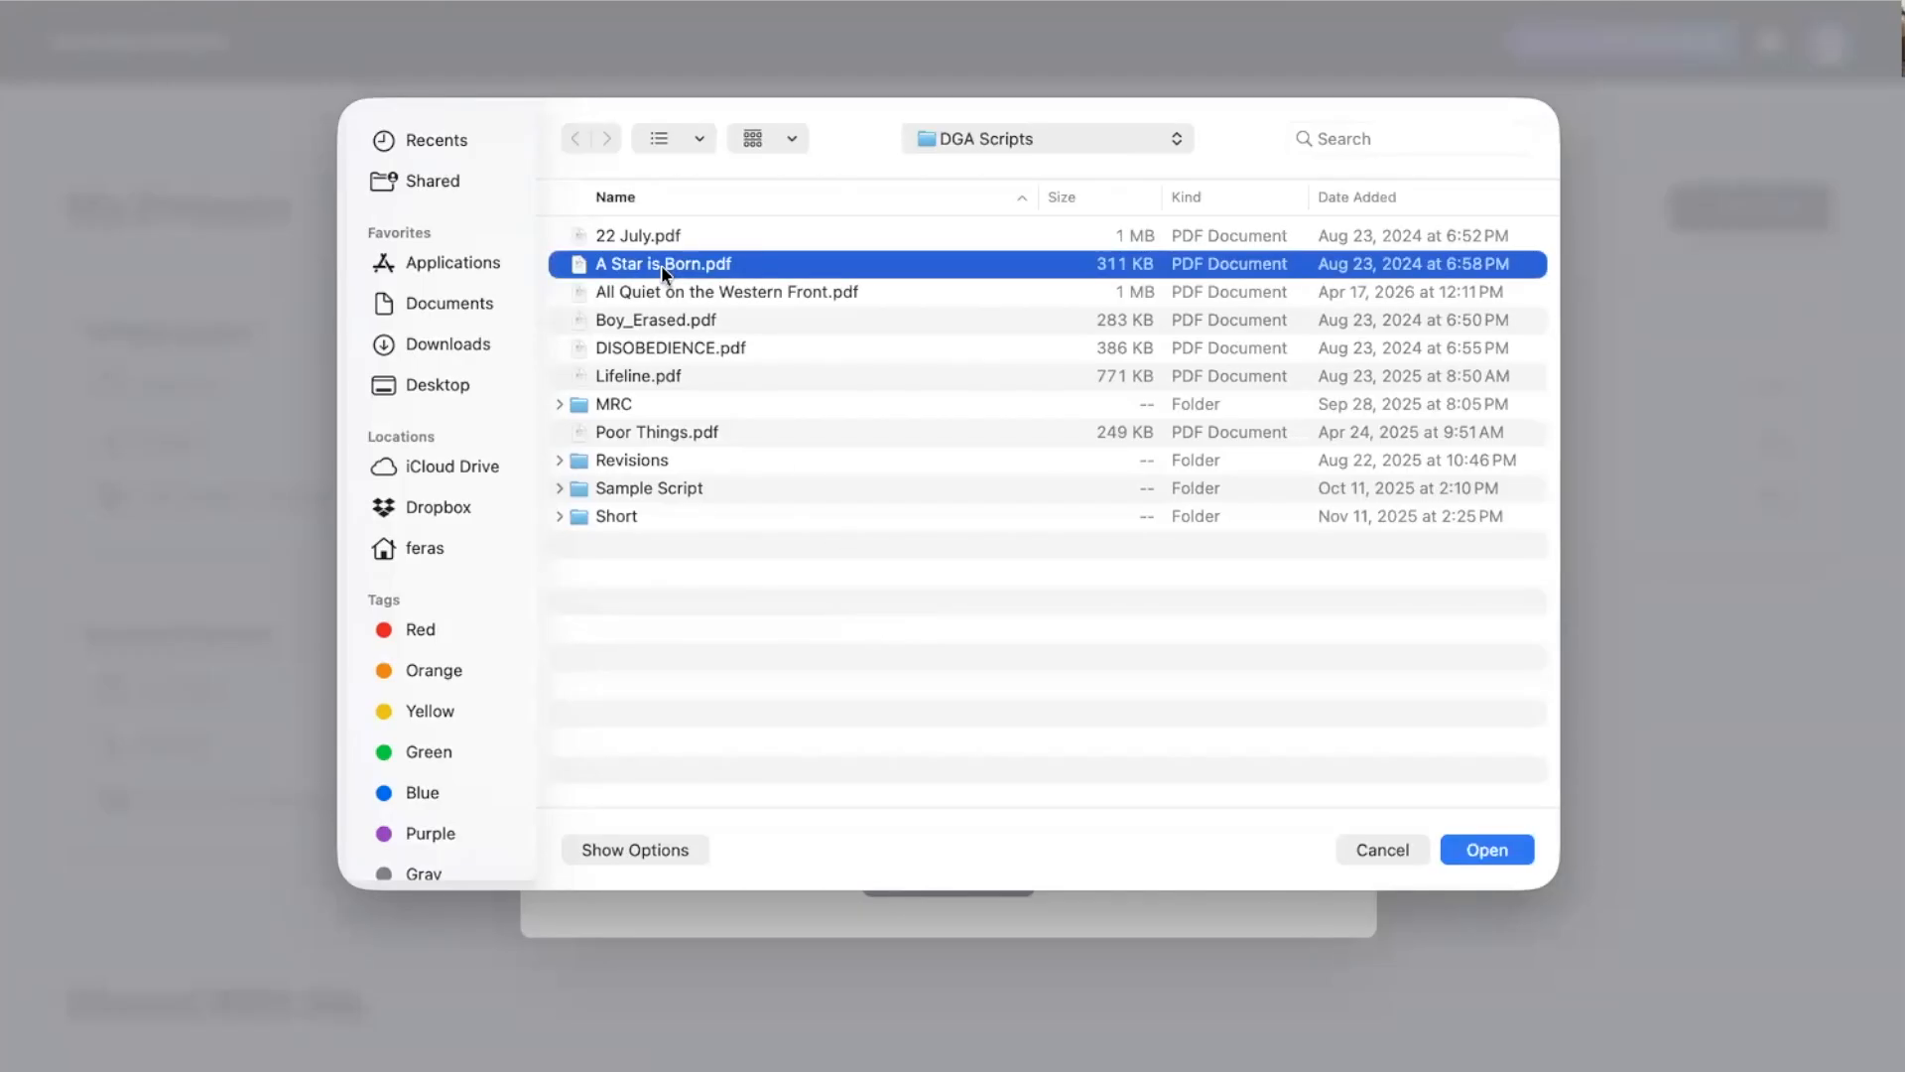
pyautogui.press('space')
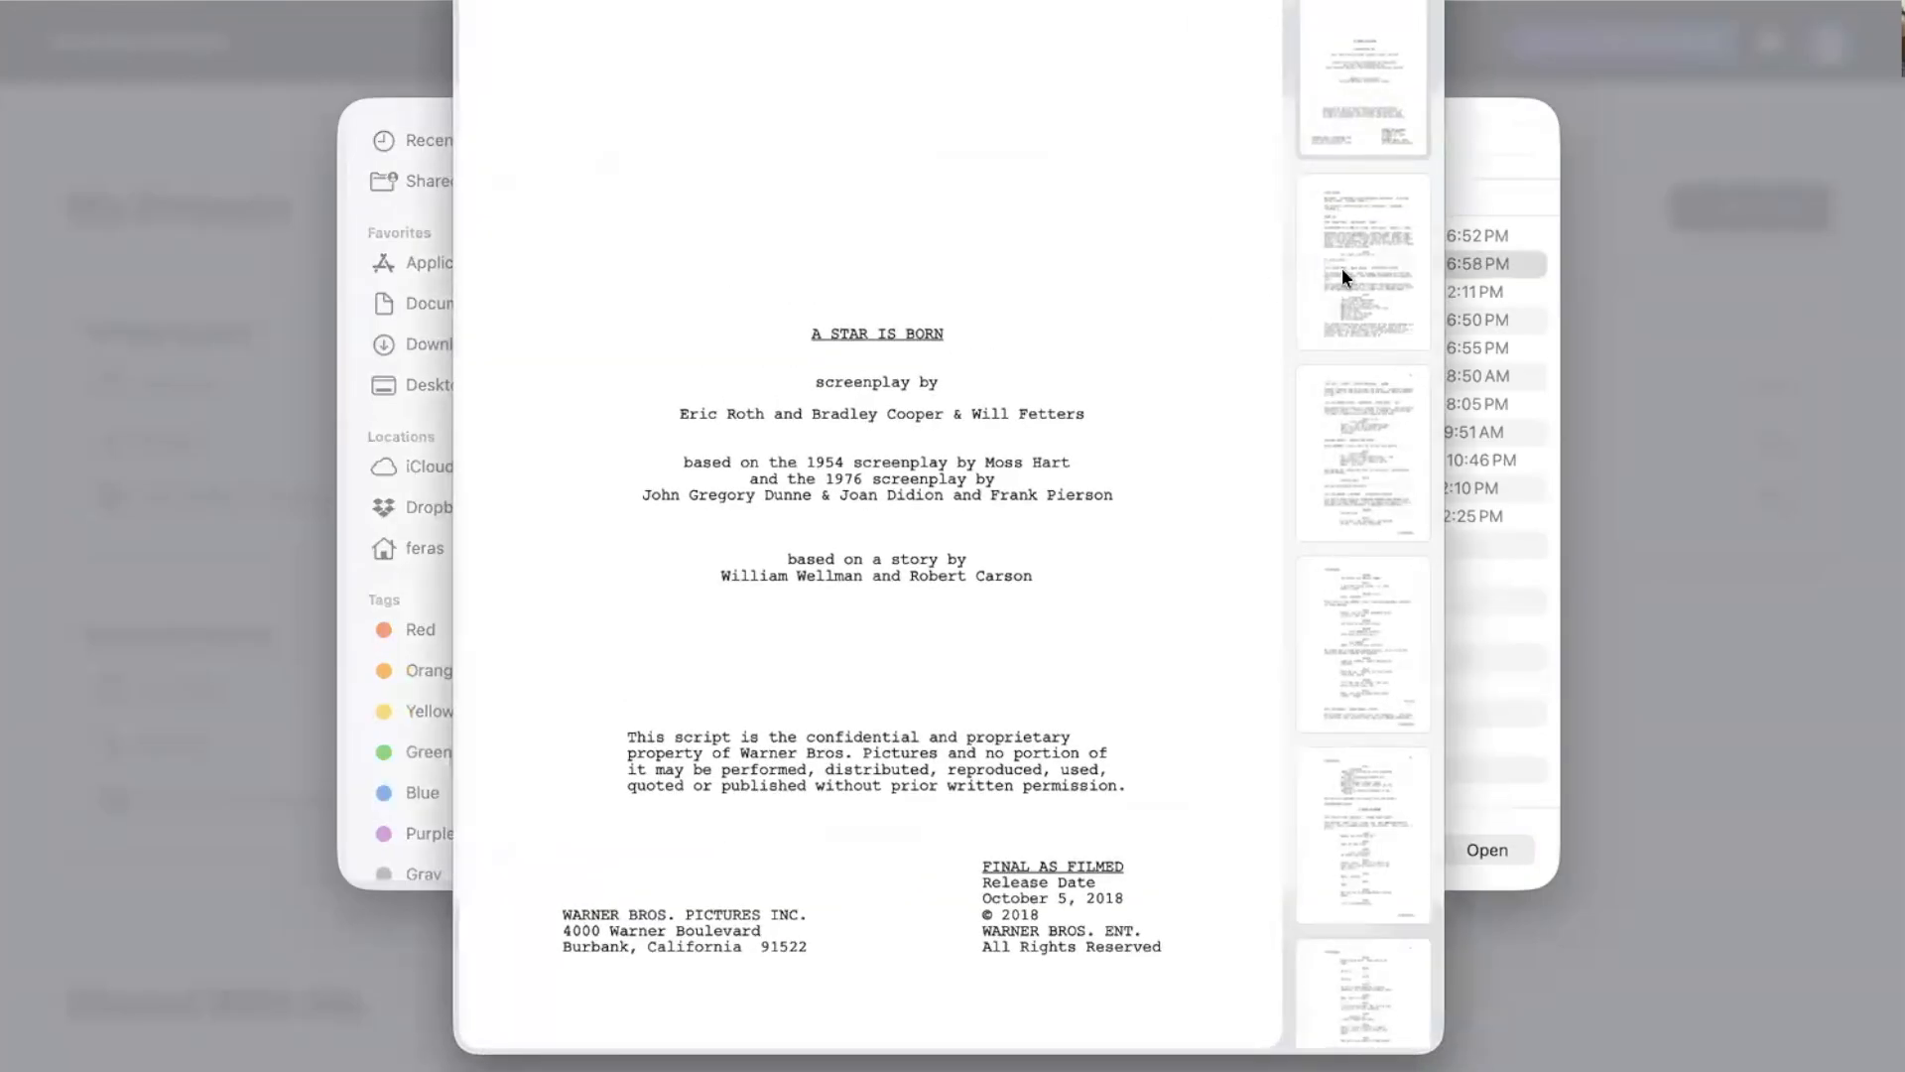
pyautogui.click(1342, 269)
pyautogui.press('Down')
pyautogui.press('Down')
pyautogui.press('Down')
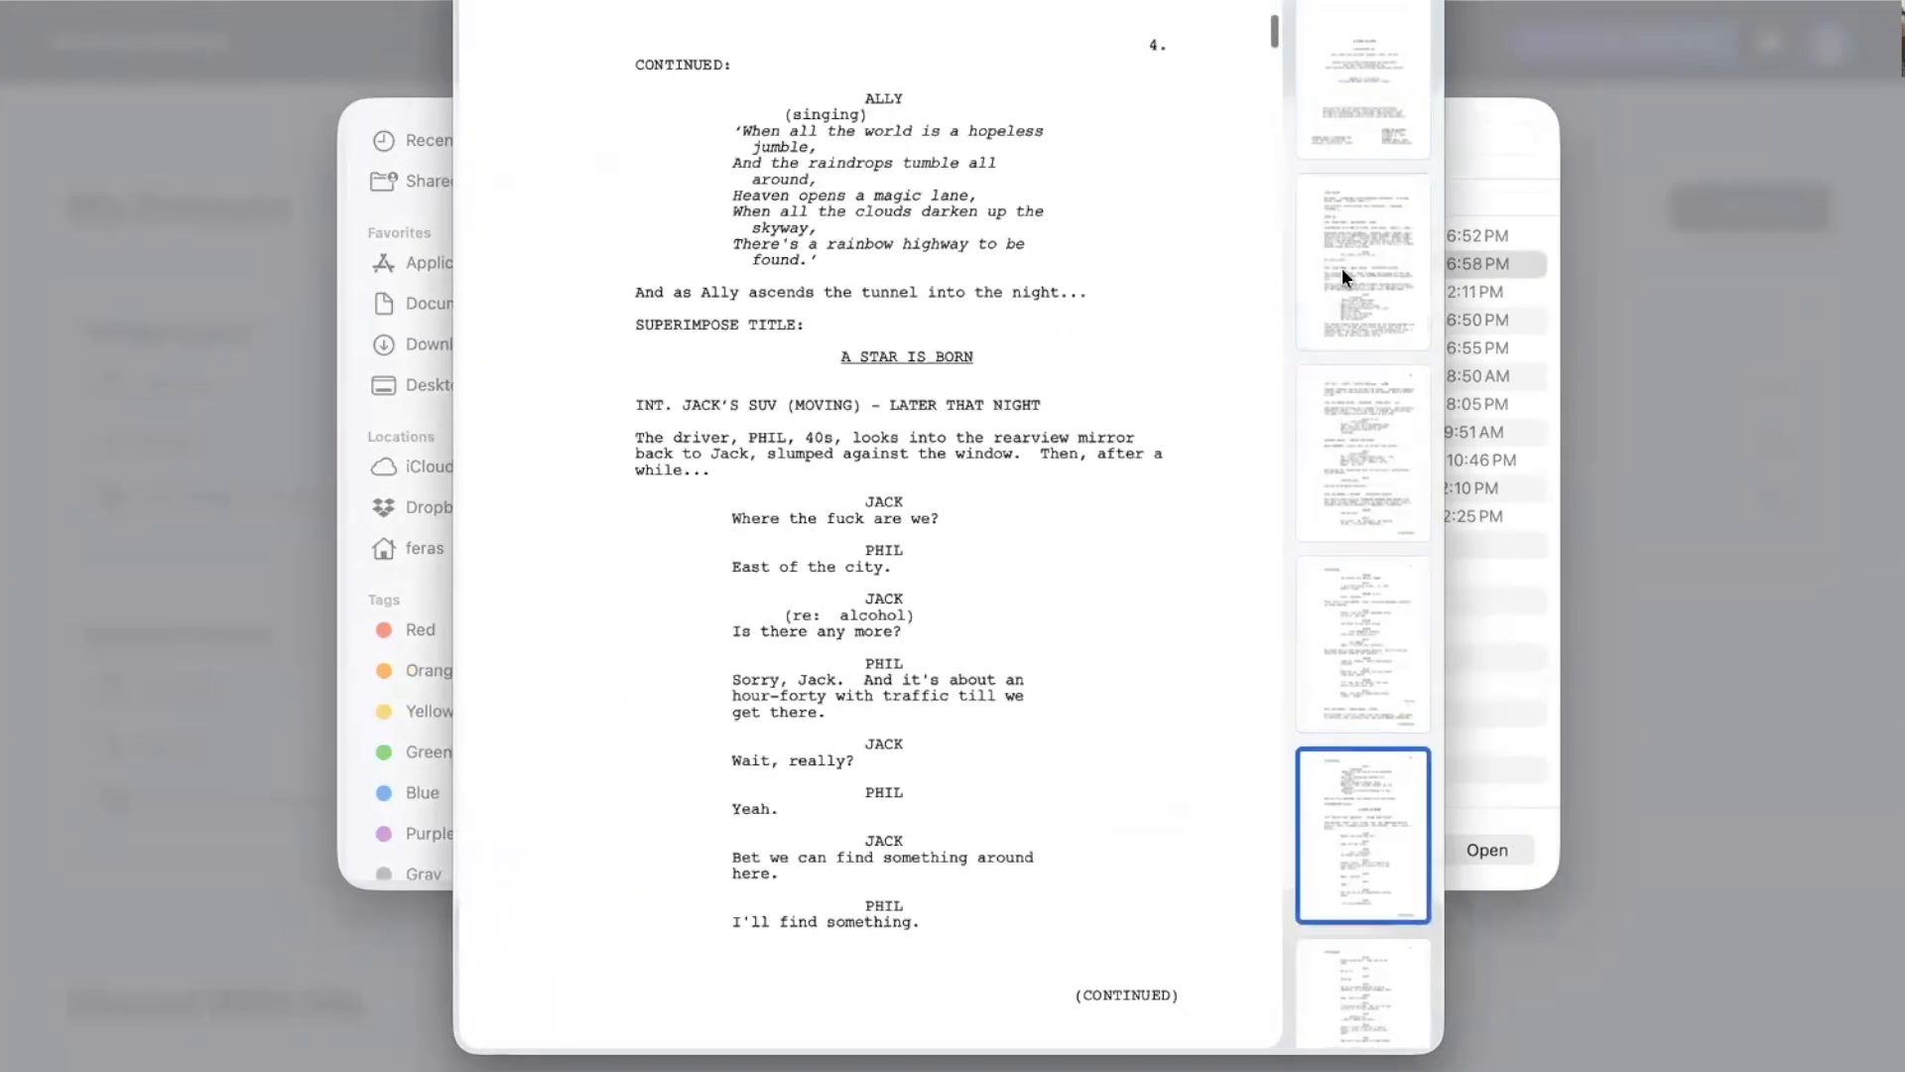
pyautogui.press('Down')
pyautogui.press('Down')
pyautogui.press('space')
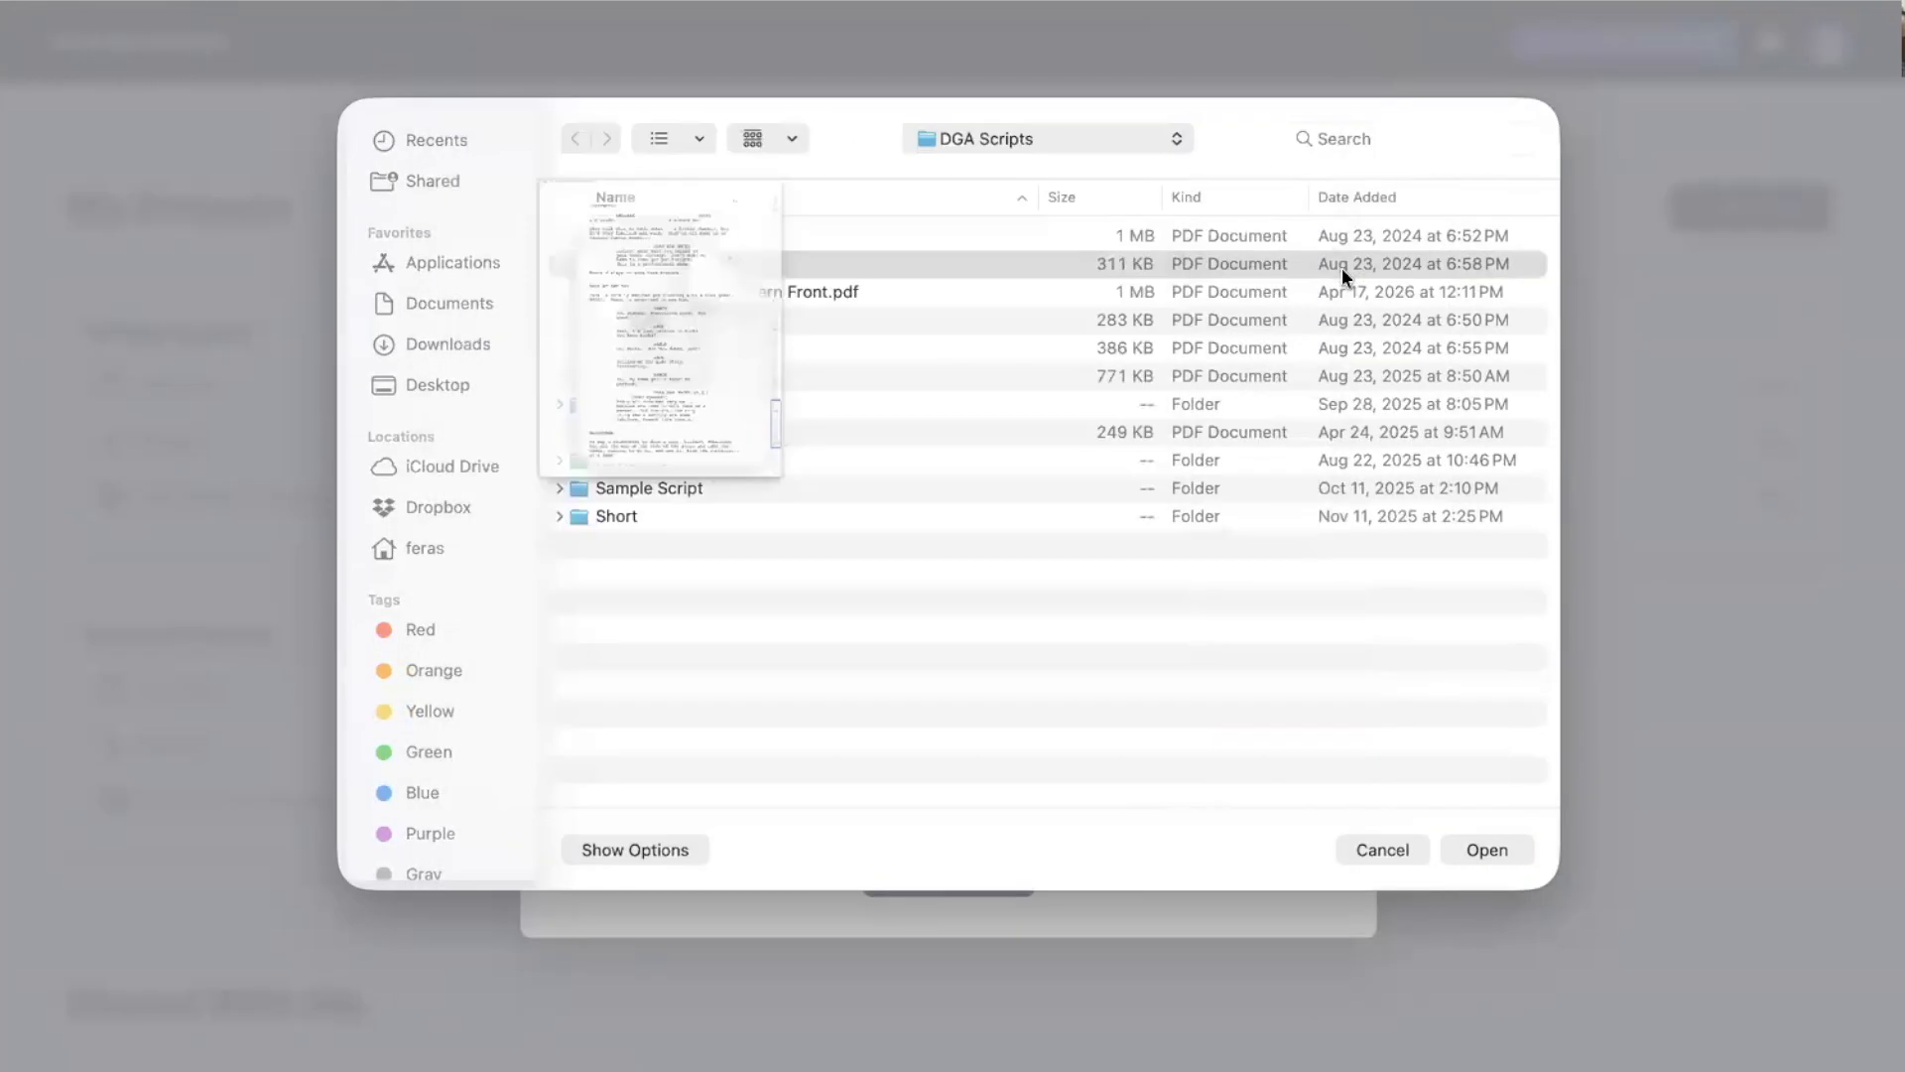
pyautogui.press('Return')
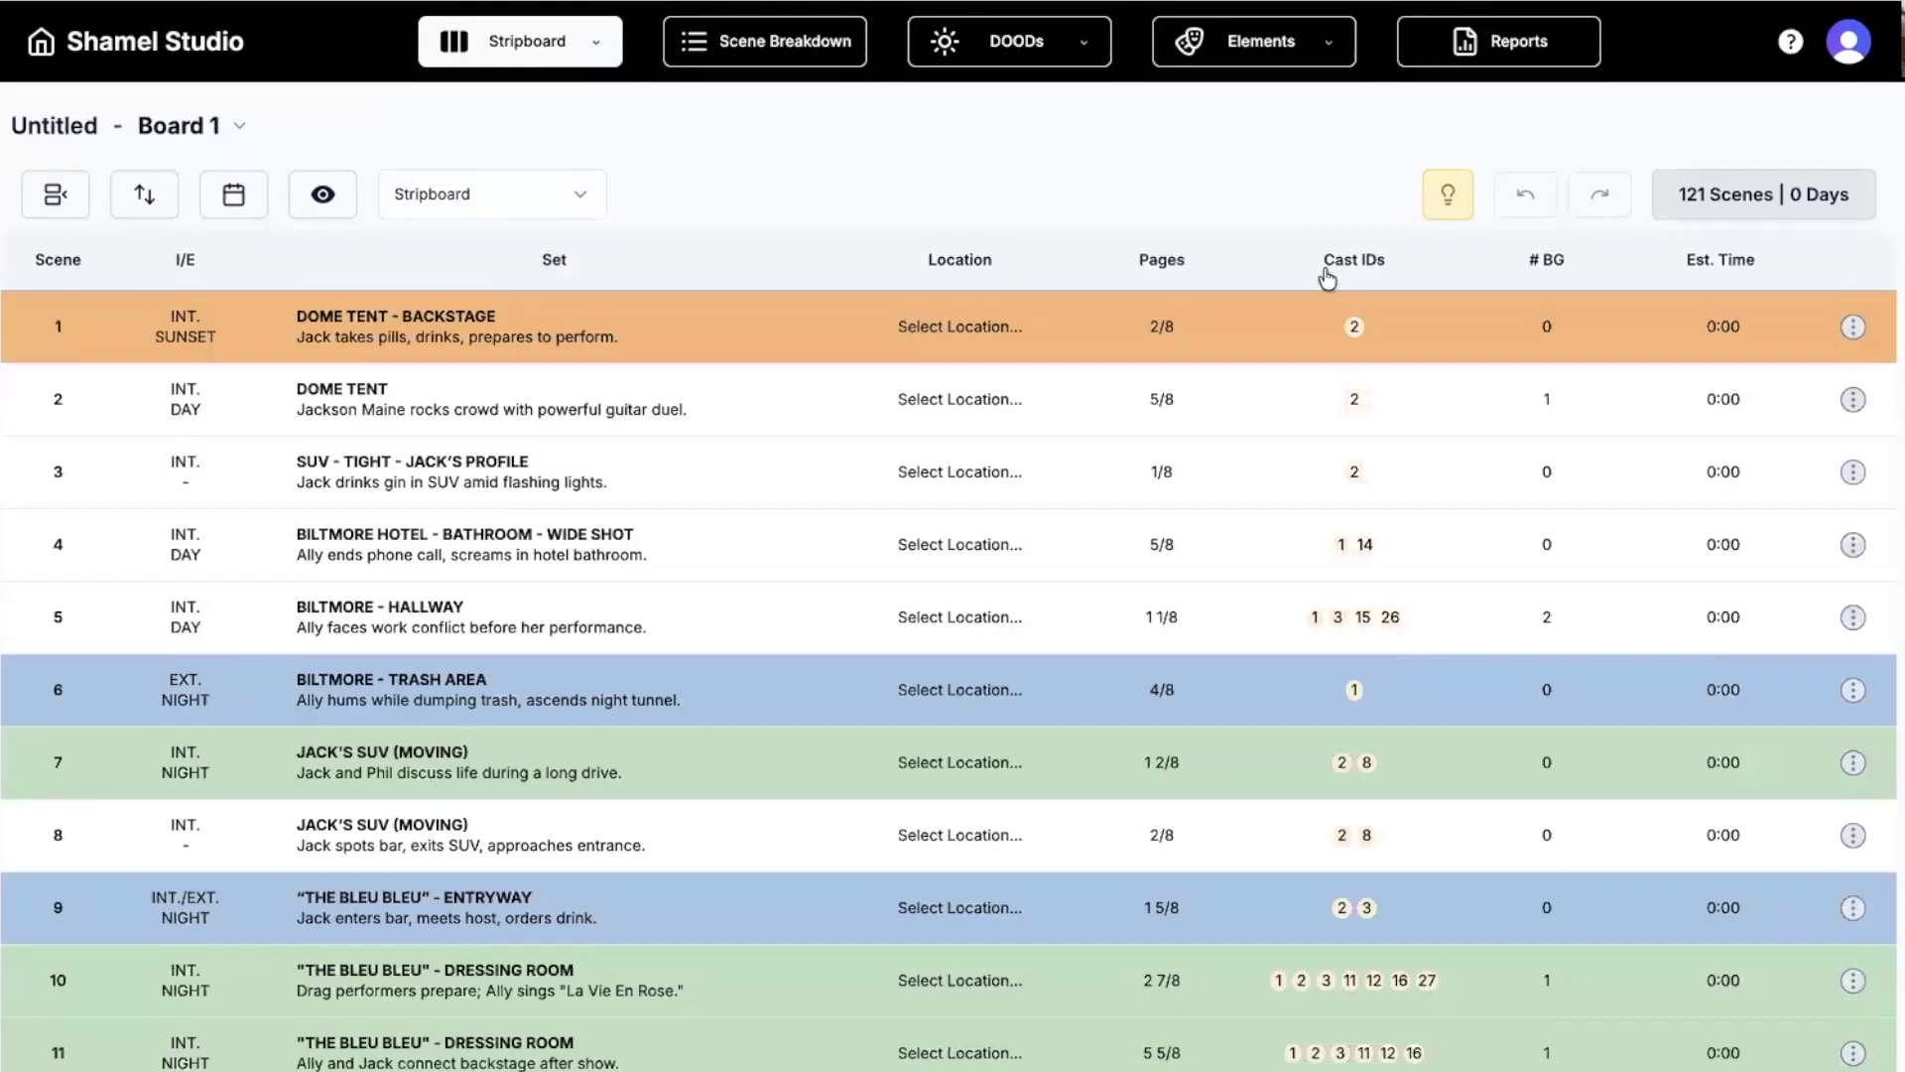
# Check the 121 Scenes | 0 Days counter and select the scene 2, 3 and 4 strips.
pyautogui.moveTo(1700, 203)
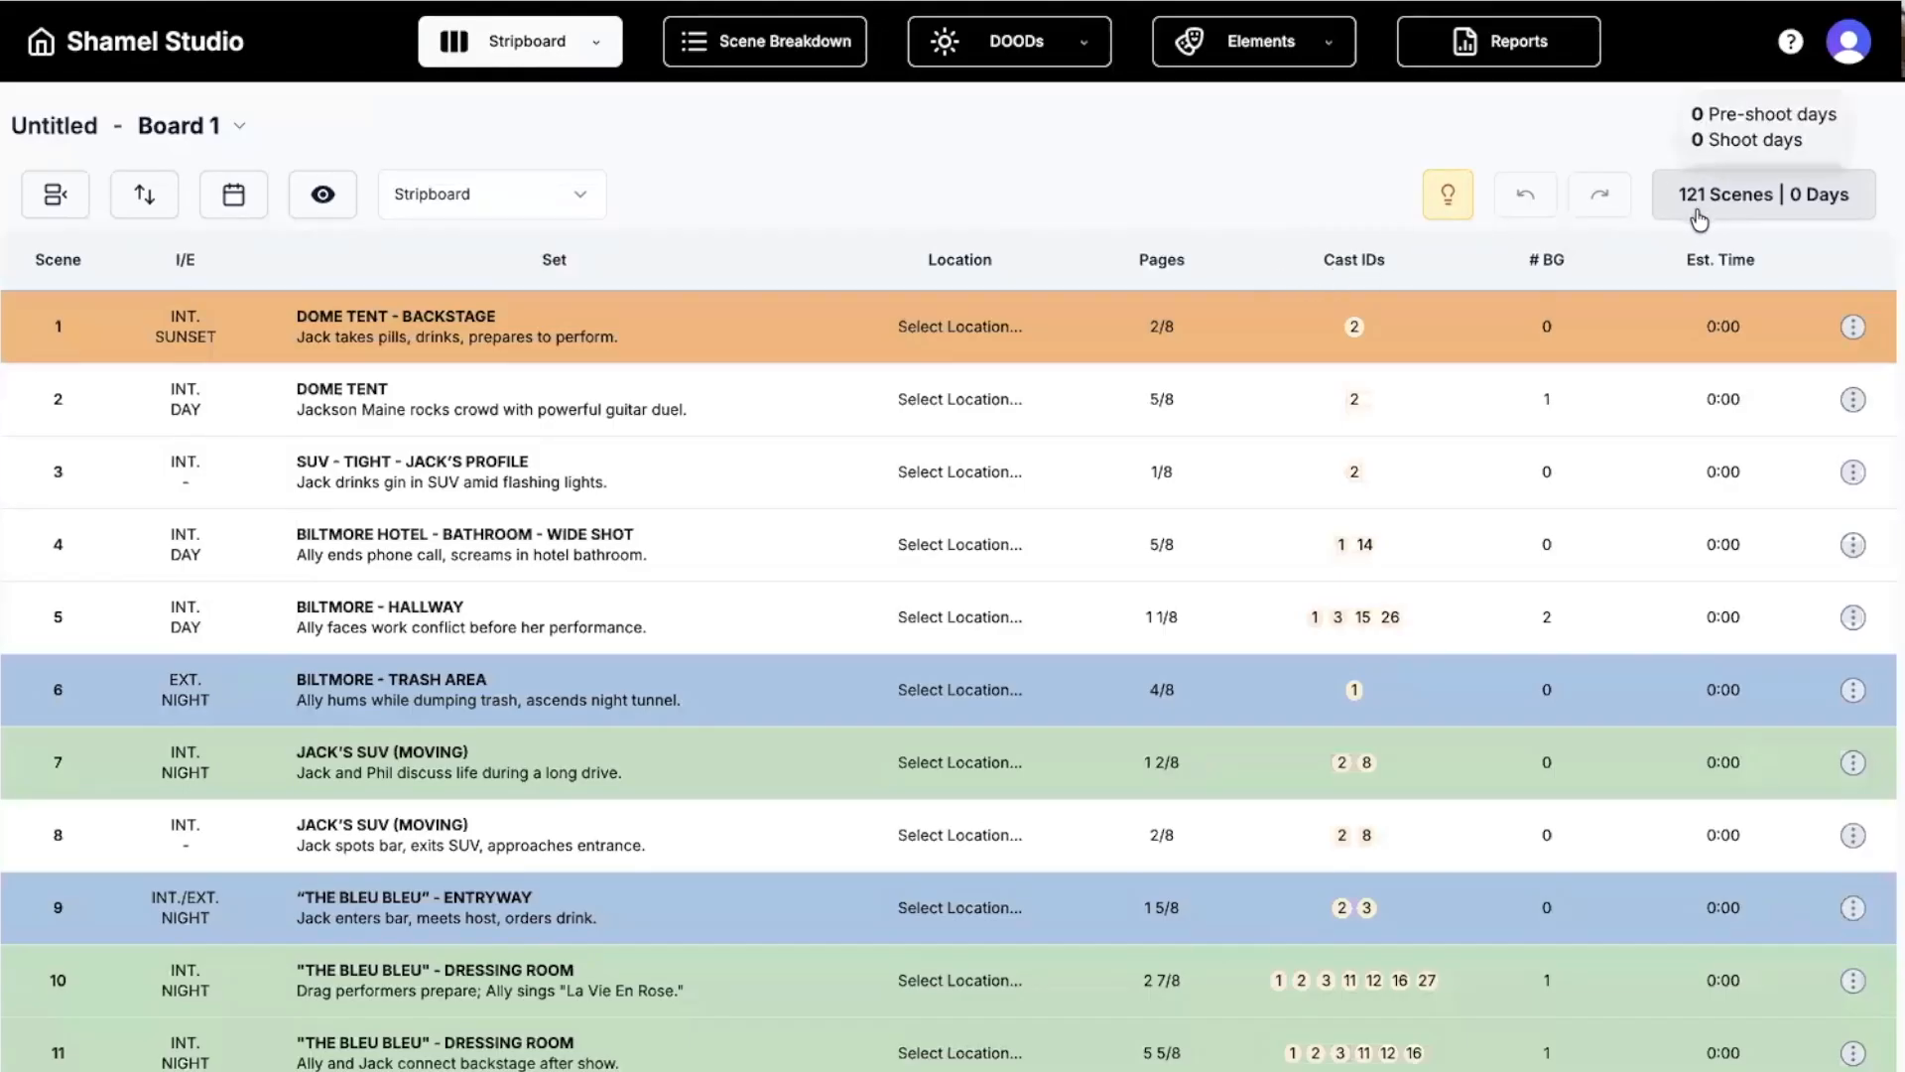
pyautogui.scroll(-6, 1047, 541)
pyautogui.scroll(6, 1044, 540)
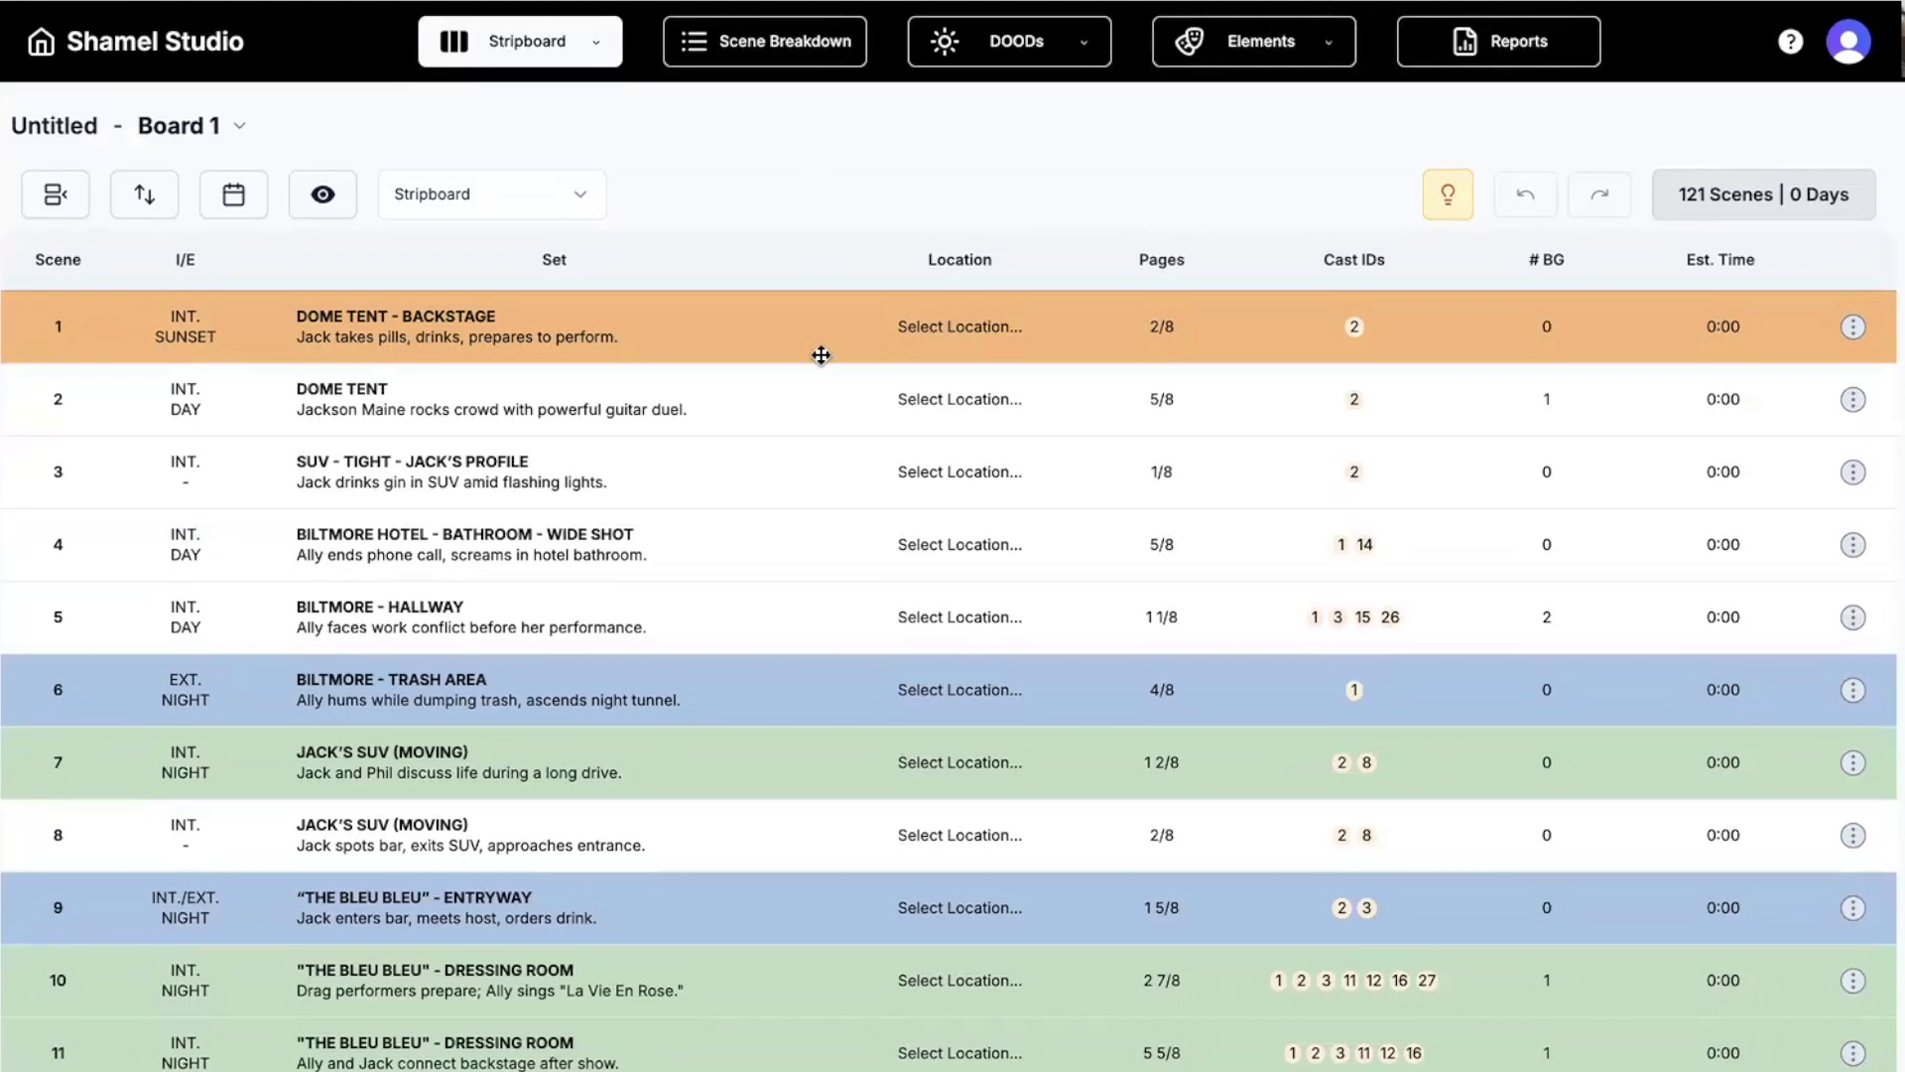
pyautogui.click(770, 409)
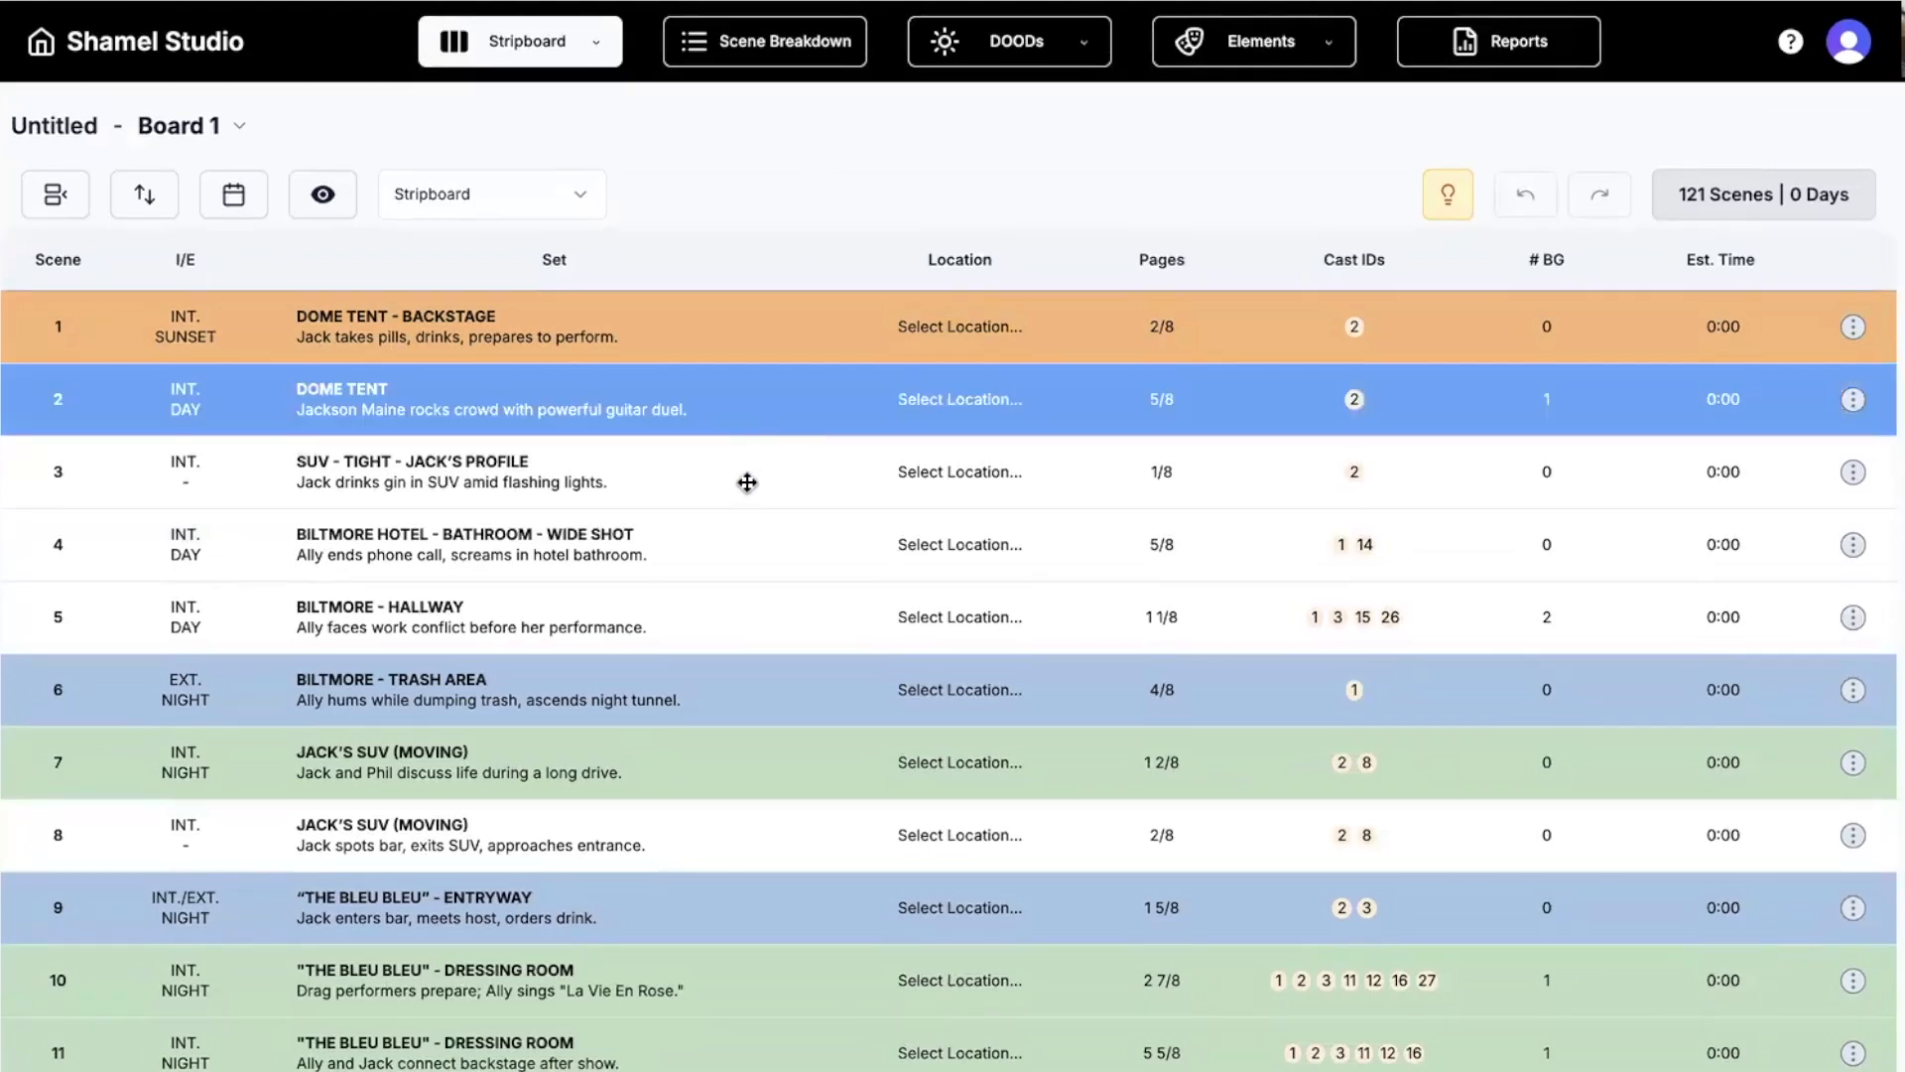
pyautogui.click(747, 484)
pyautogui.click(745, 538)
# Select the scene 23 ALLY'S HOUSE strip and inspect its cast ID badges.
pyautogui.scroll(-3, 744, 540)
pyautogui.scroll(-12, 744, 541)
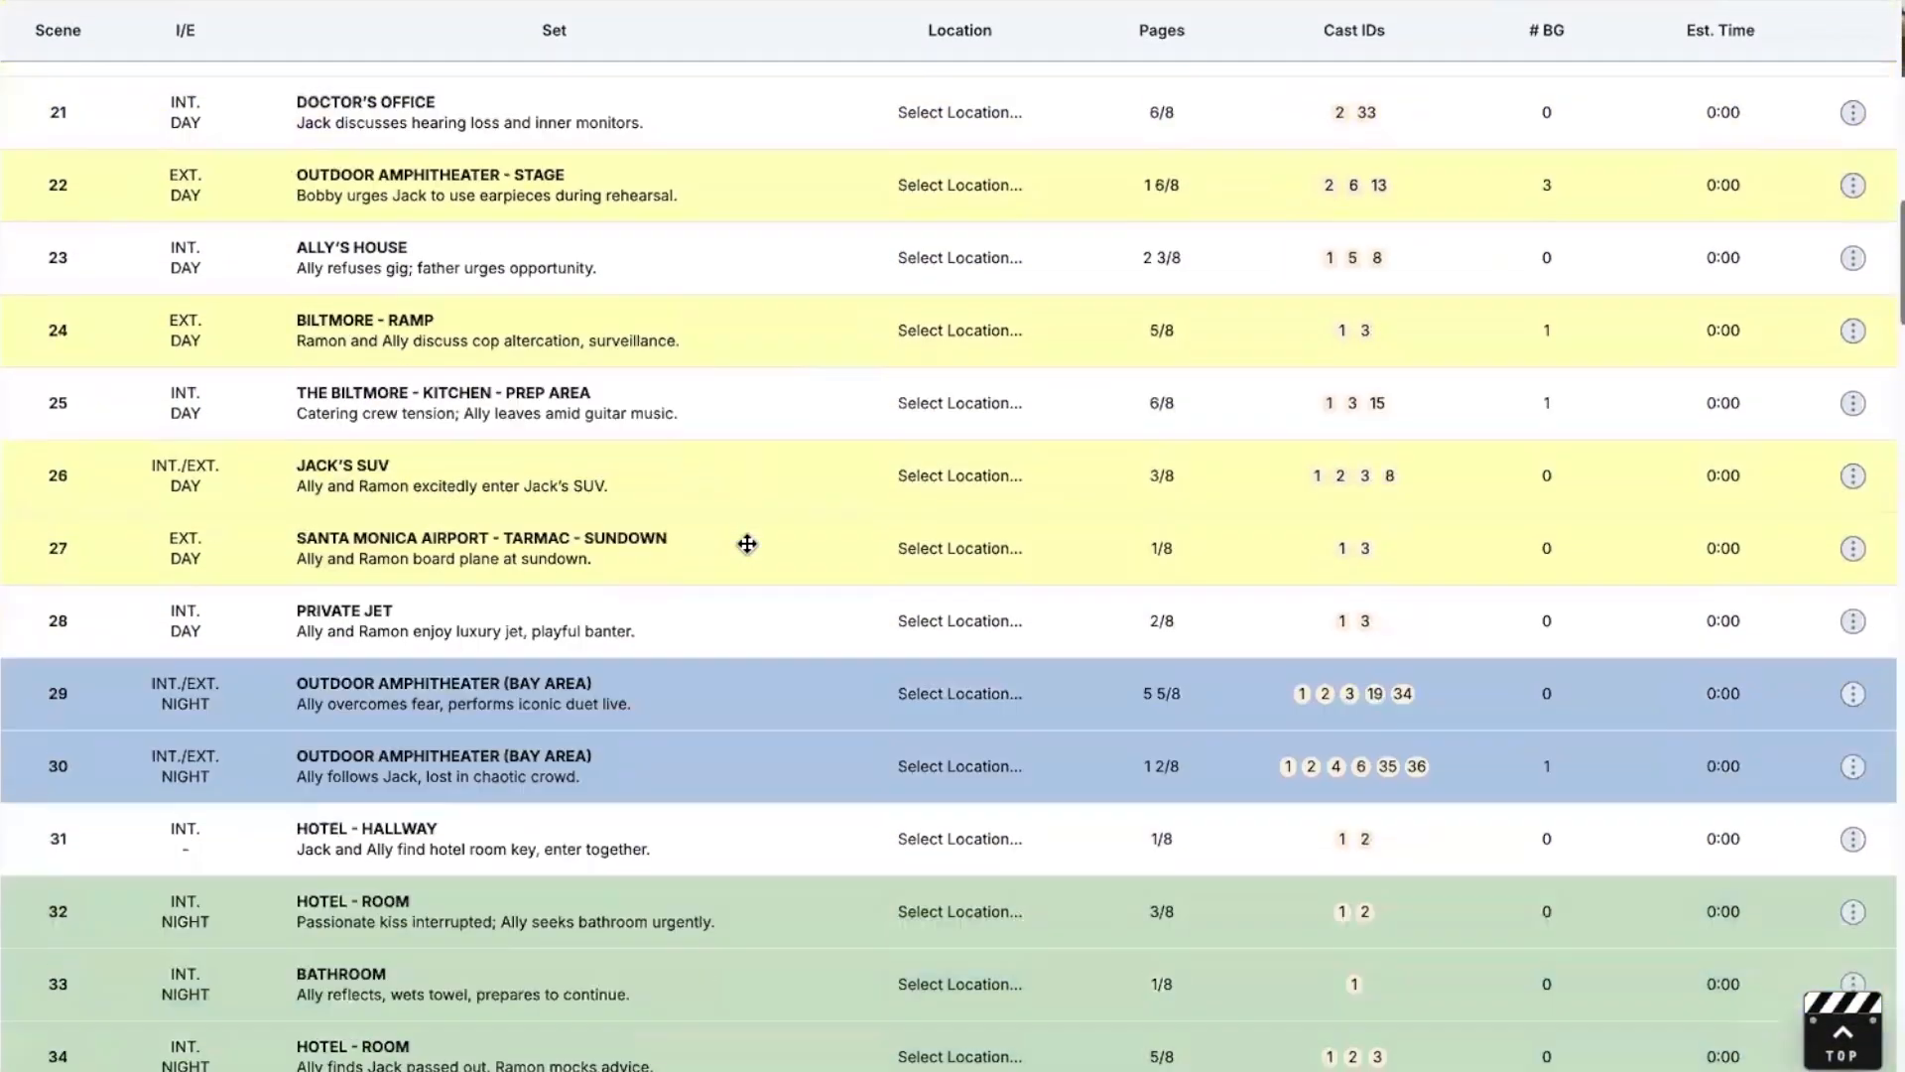
pyautogui.scroll(2, 746, 544)
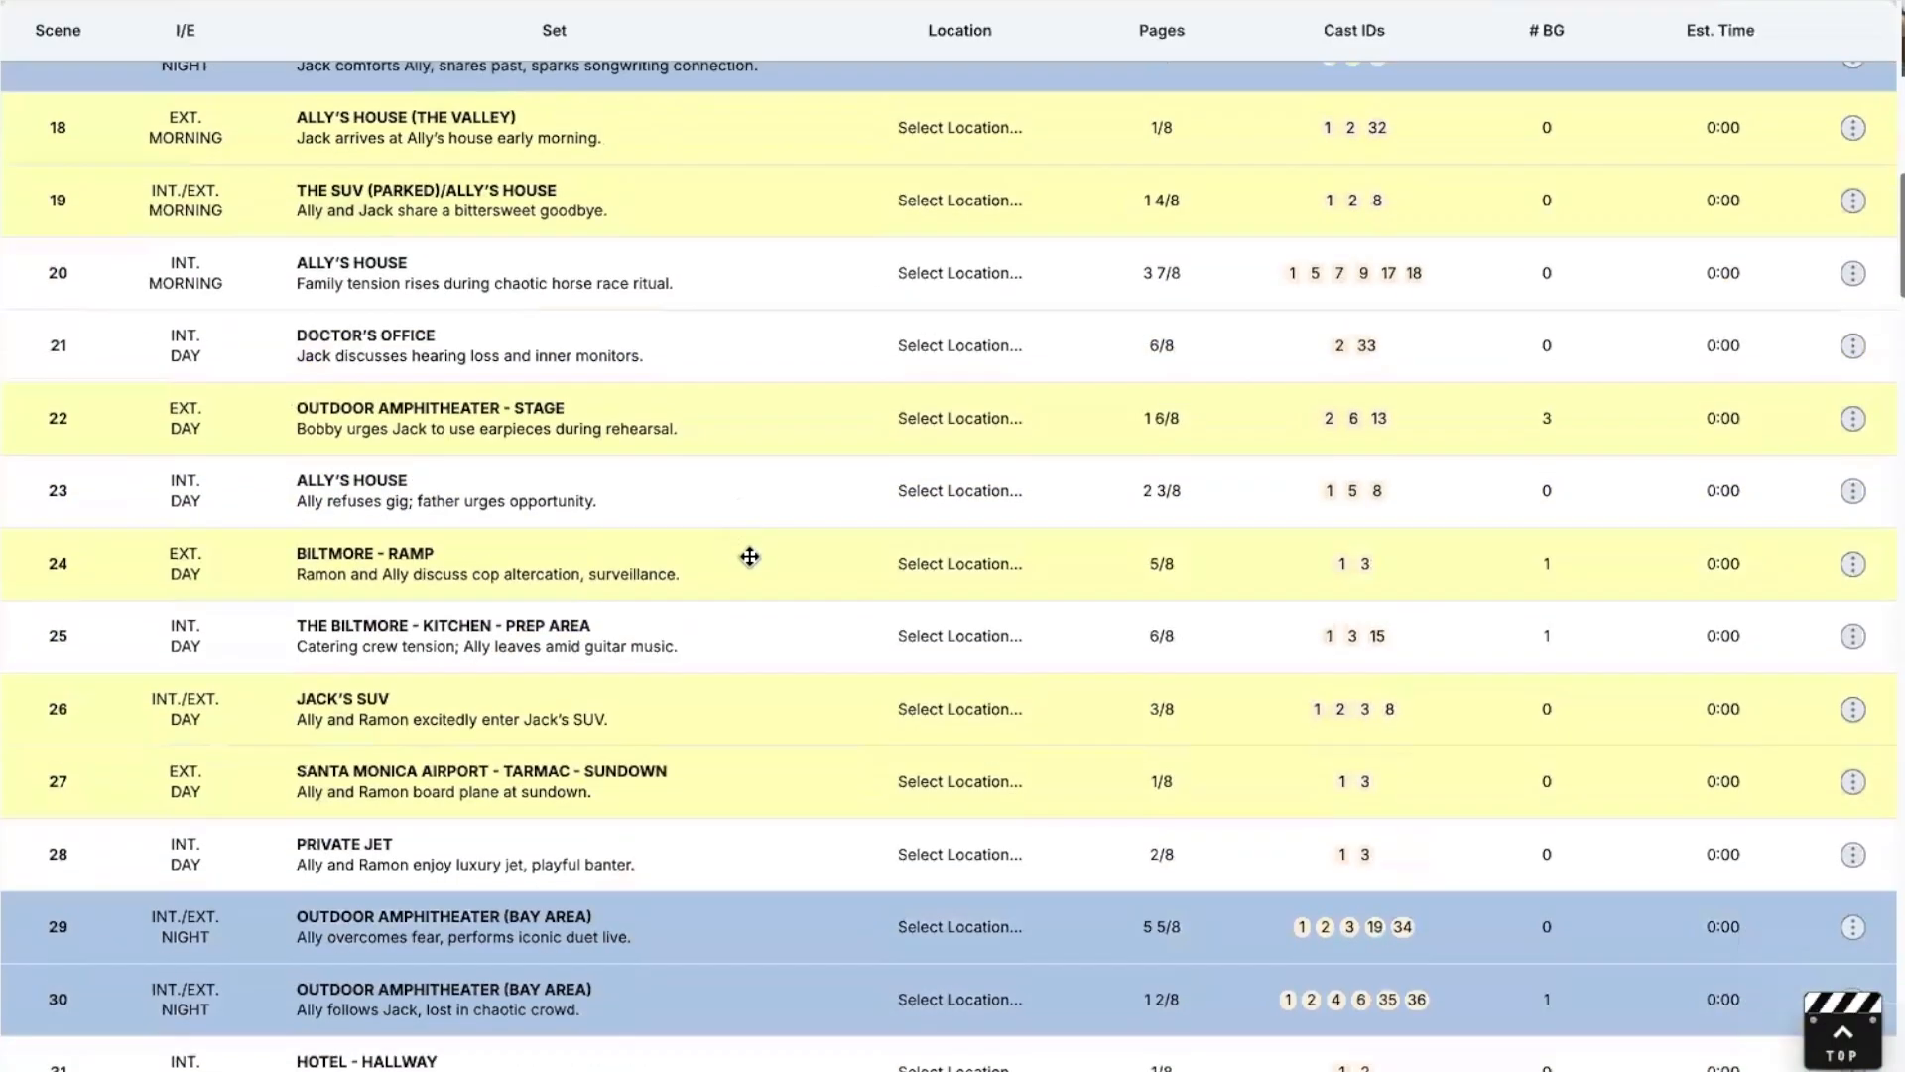
pyautogui.click(722, 502)
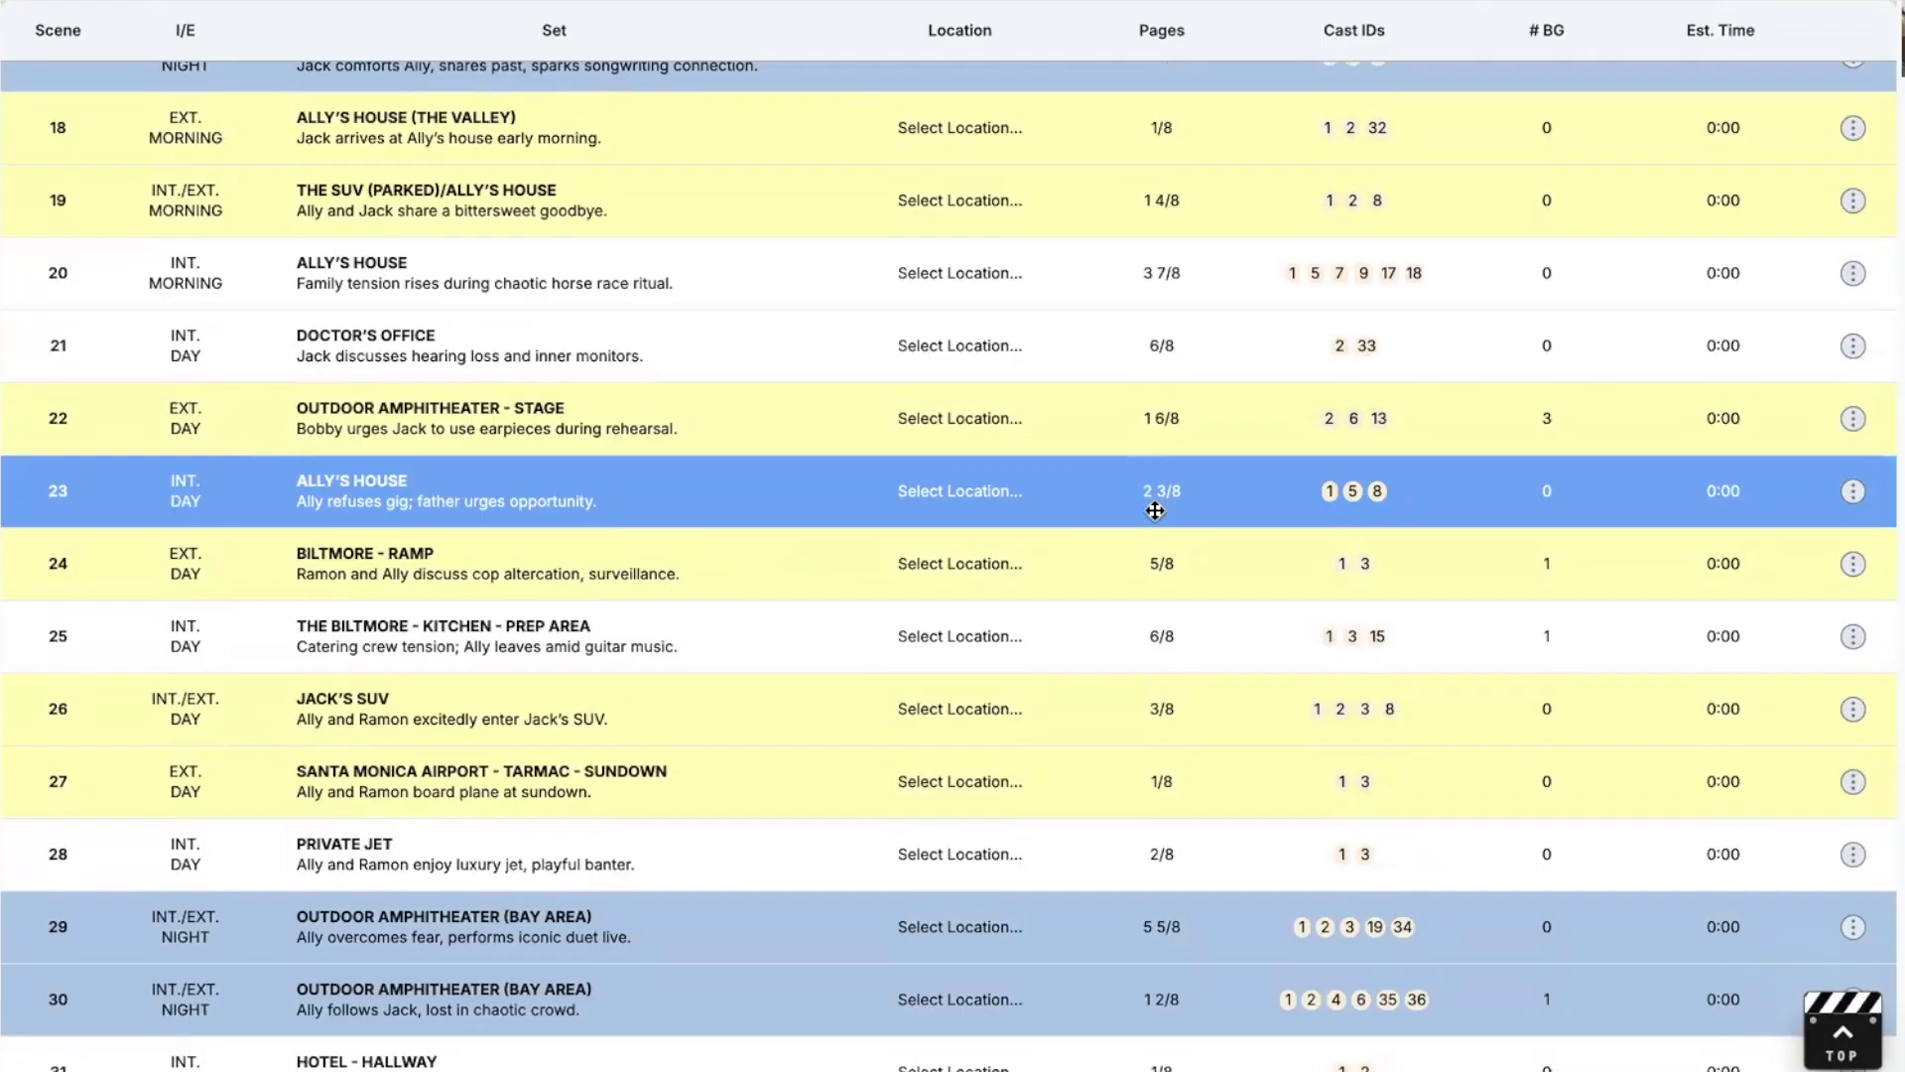
pyautogui.moveTo(1333, 499)
pyautogui.scroll(-1, 1067, 620)
pyautogui.scroll(-3, 1067, 620)
pyautogui.scroll(6, 1049, 566)
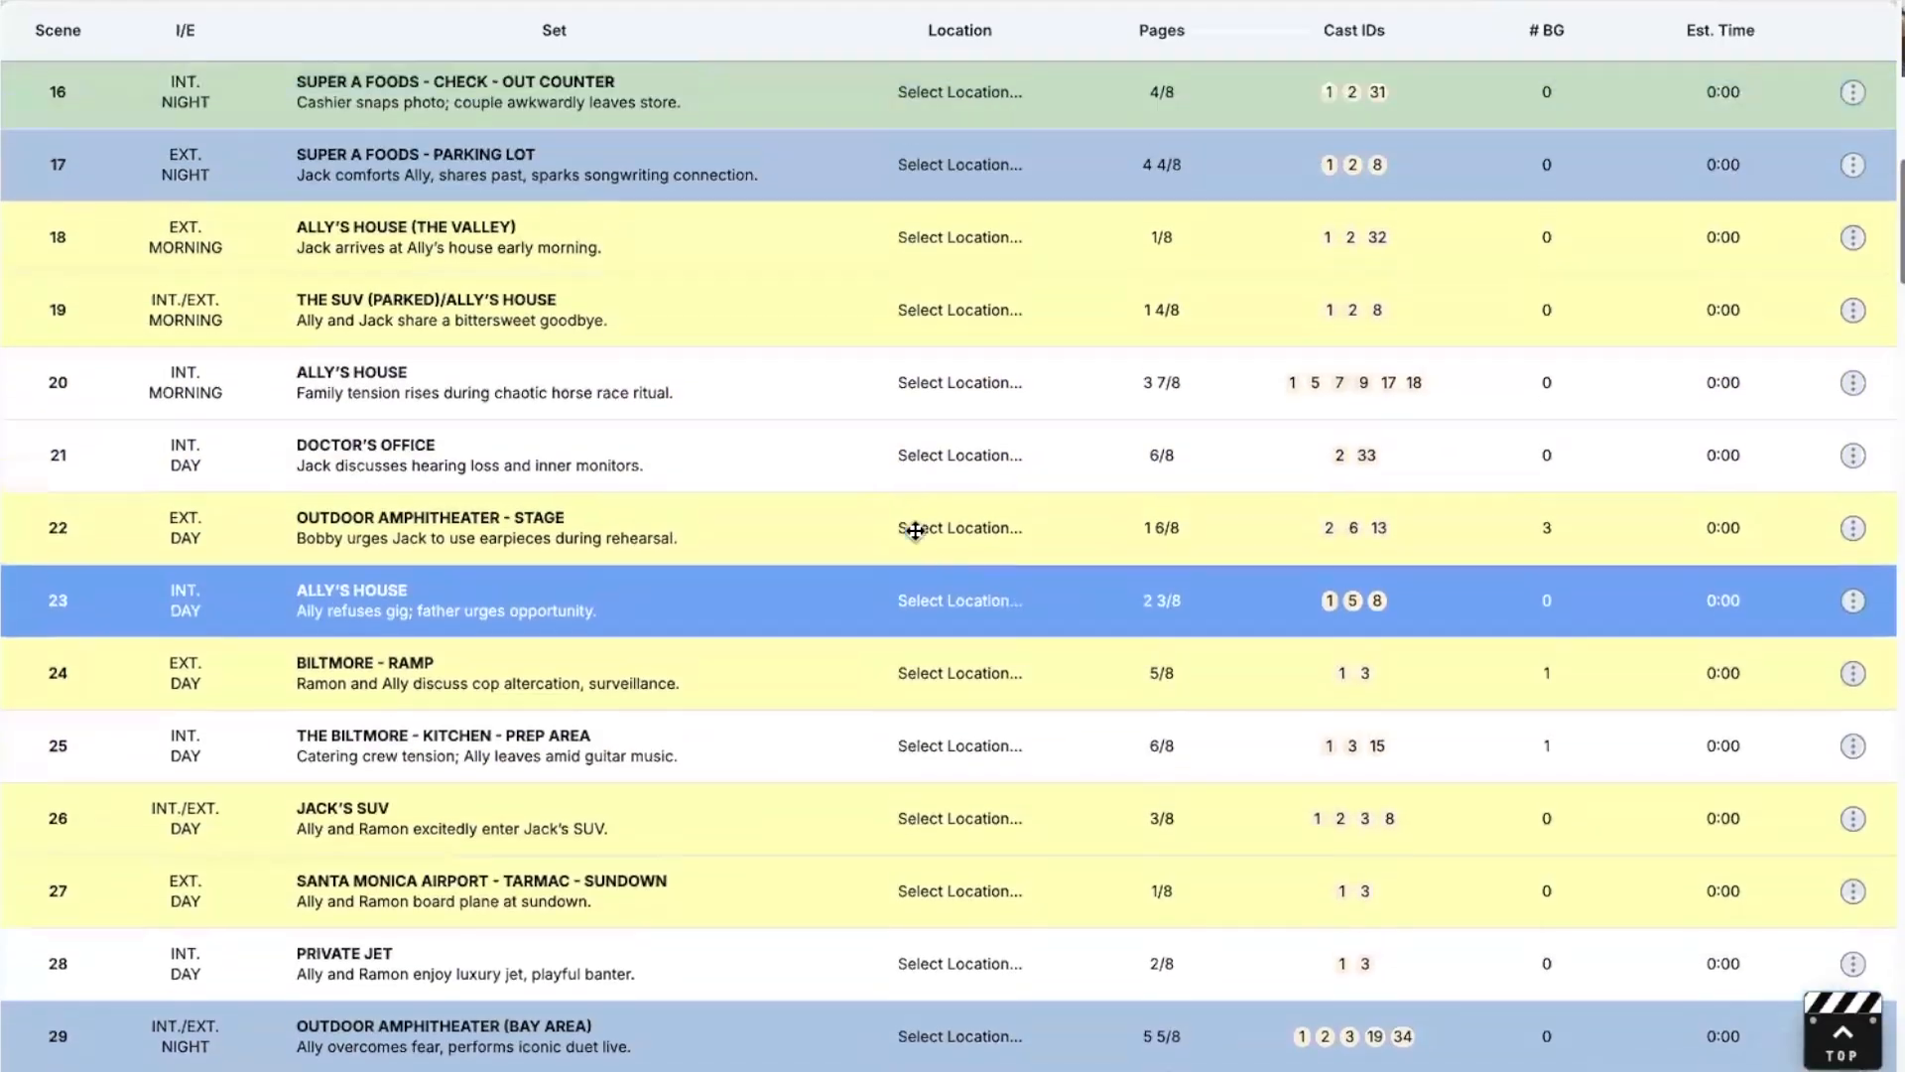
pyautogui.scroll(10, 913, 528)
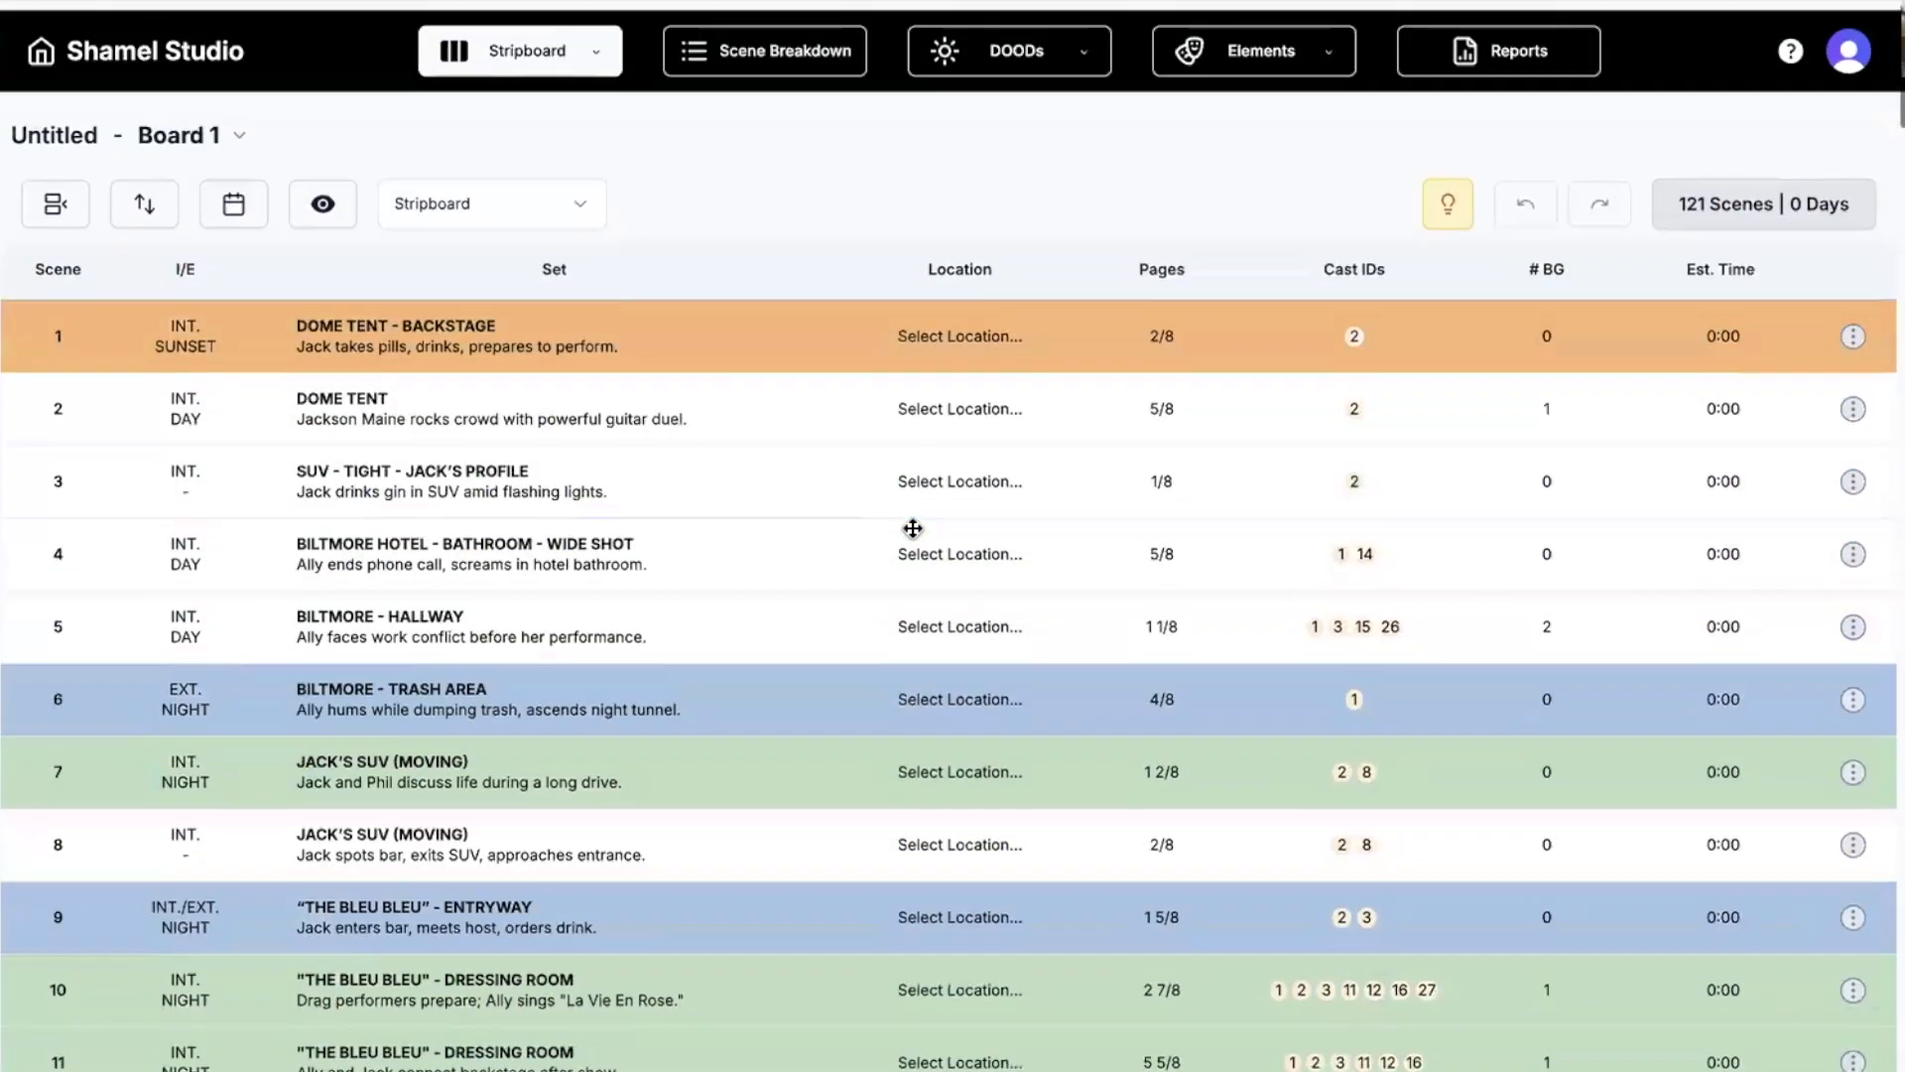
# Return to the top of the stripboard and bring up its Sort options.
pyautogui.scroll(-1, 913, 528)
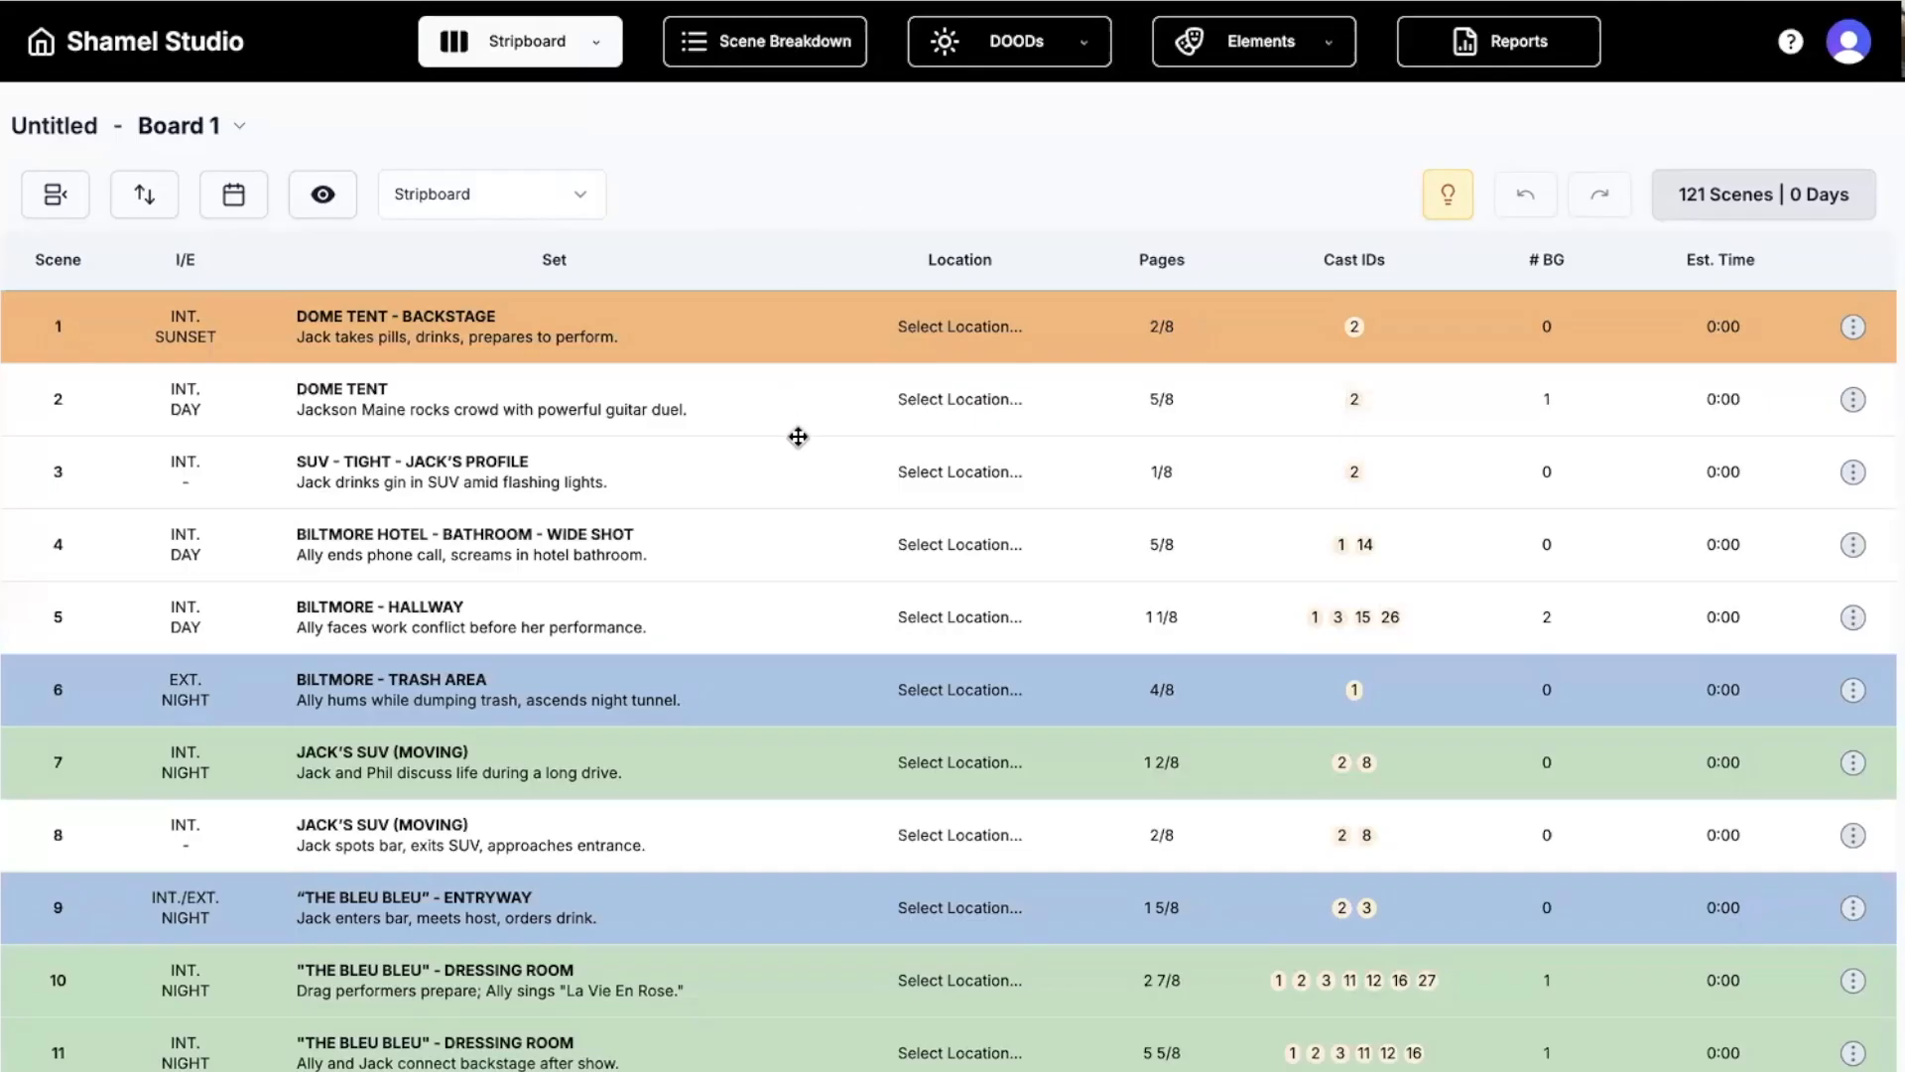
pyautogui.scroll(-5, 797, 436)
pyautogui.scroll(3, 800, 439)
pyautogui.scroll(3, 801, 439)
pyautogui.click(143, 195)
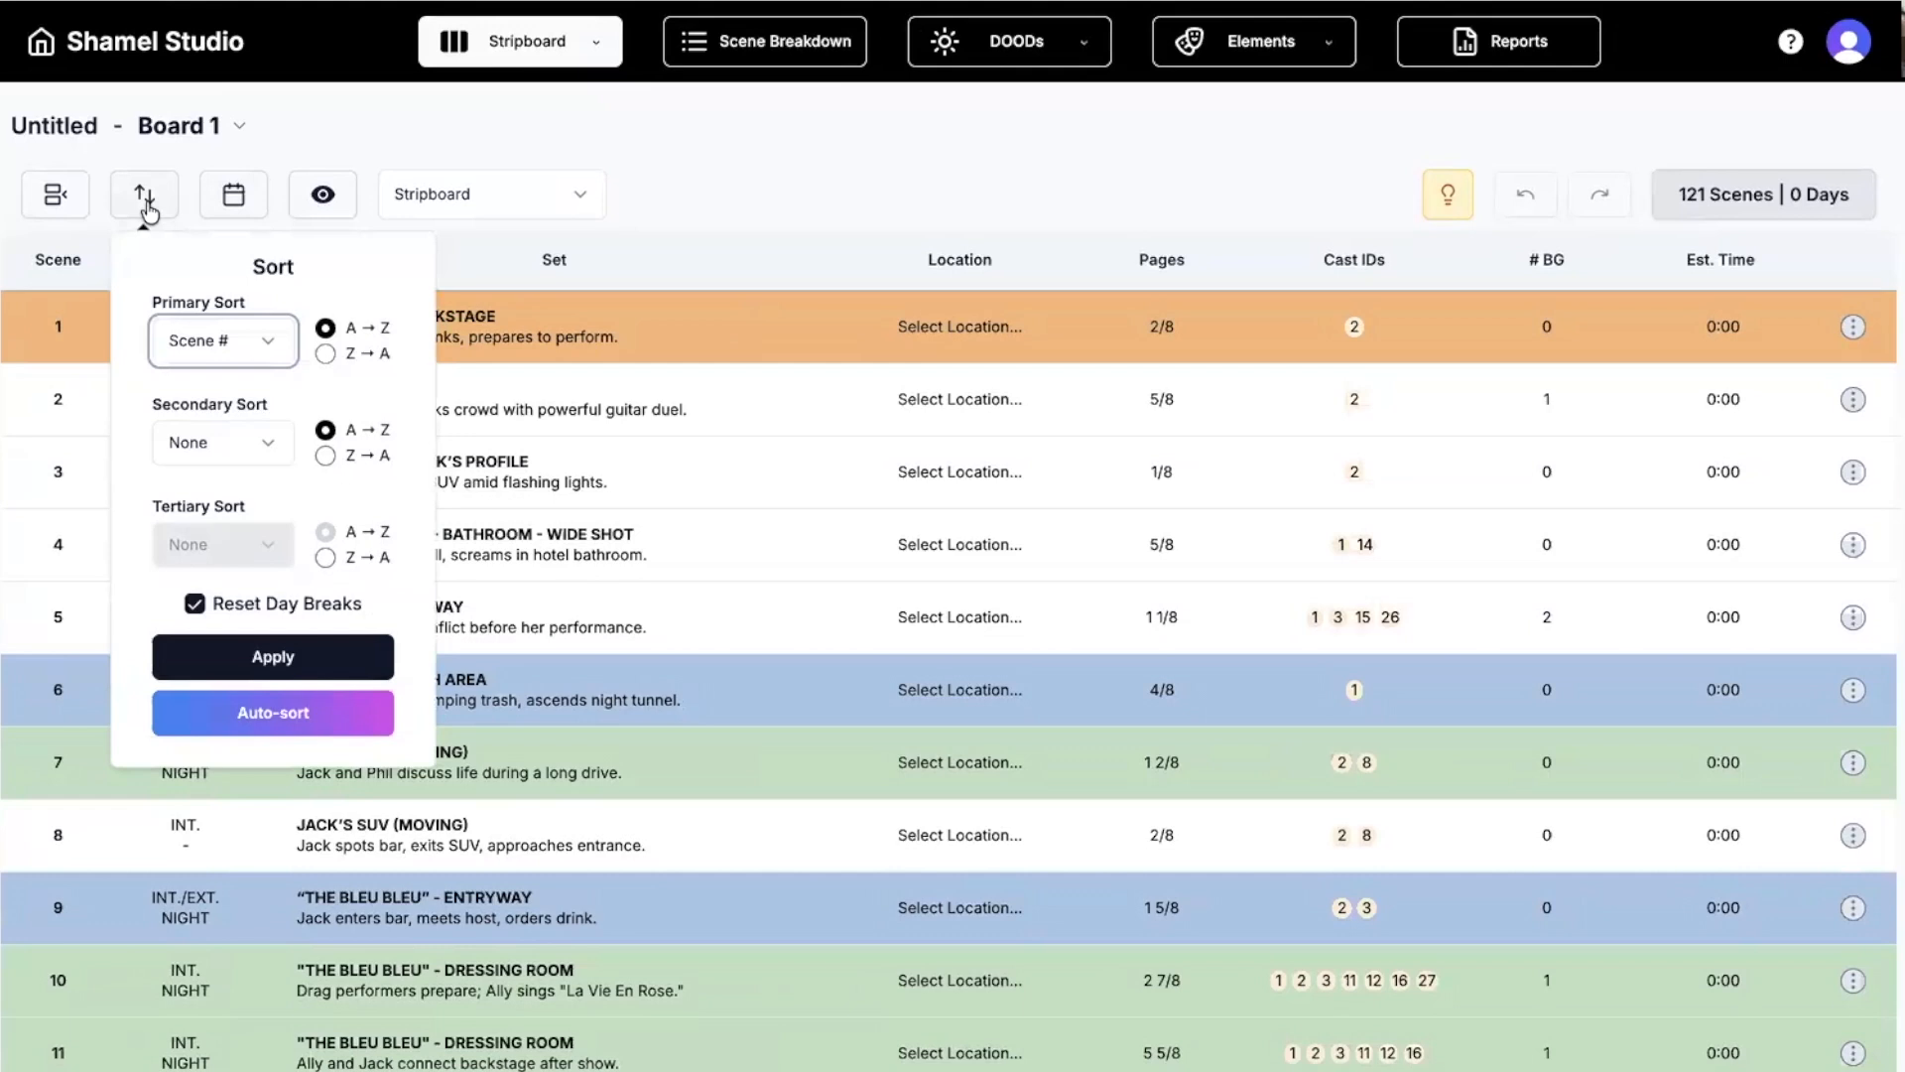
# Set primary sort to Set and secondary sort to Int/Ext, then auto-sort the scenes.
pyautogui.scroll(-1, 192, 256)
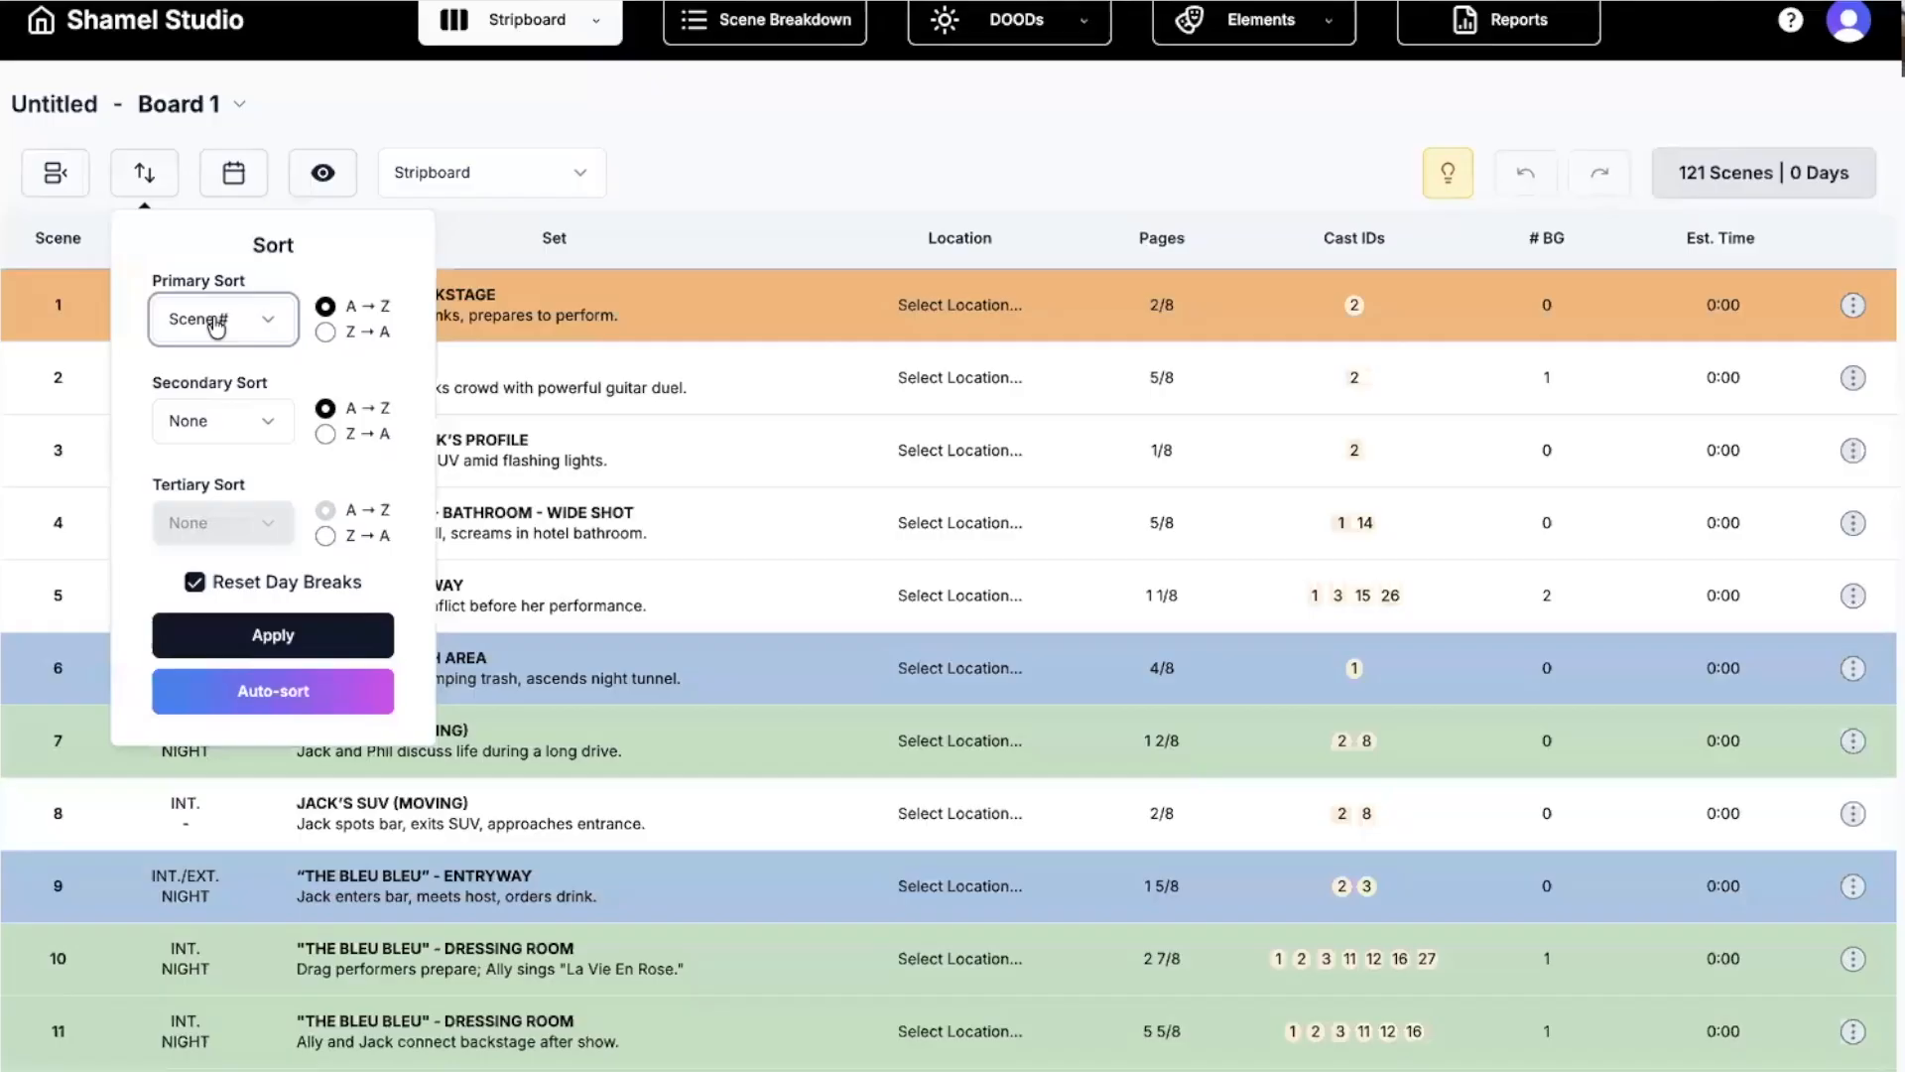
pyautogui.click(209, 340)
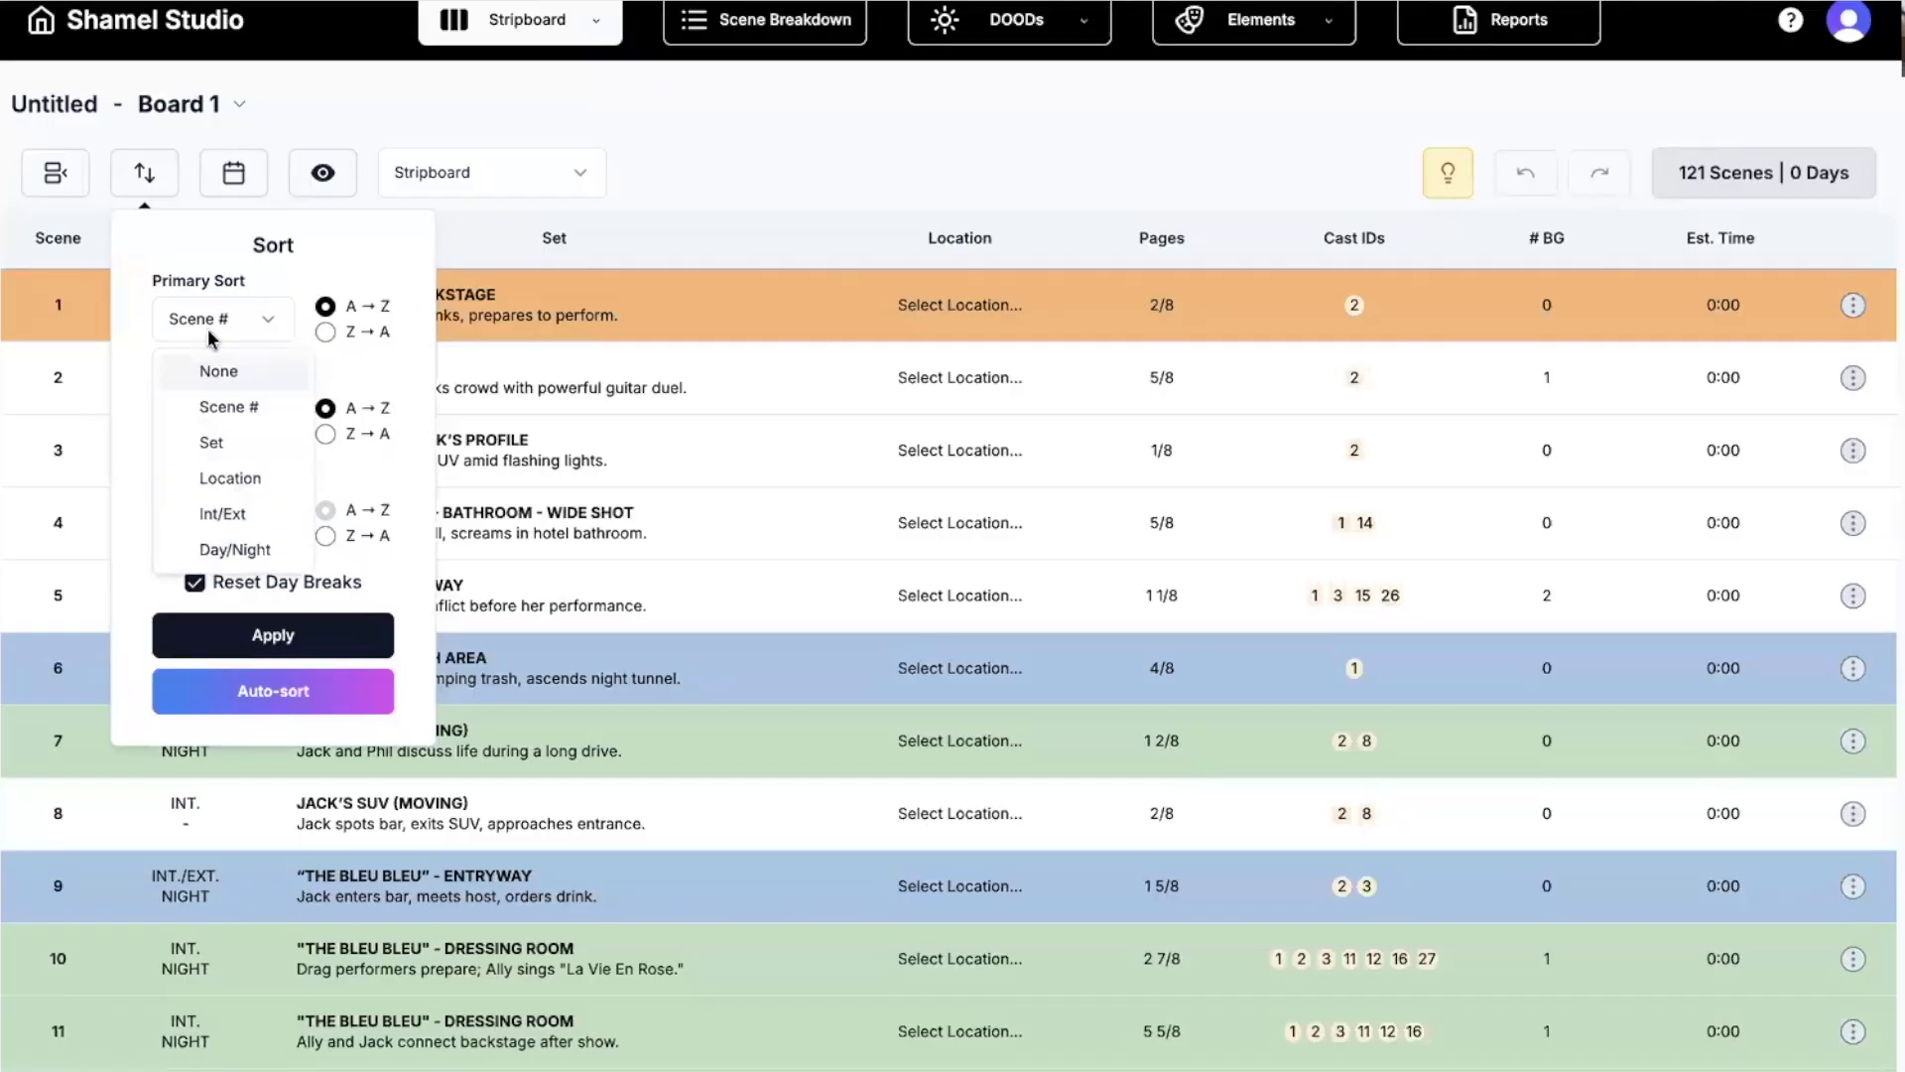
pyautogui.click(202, 444)
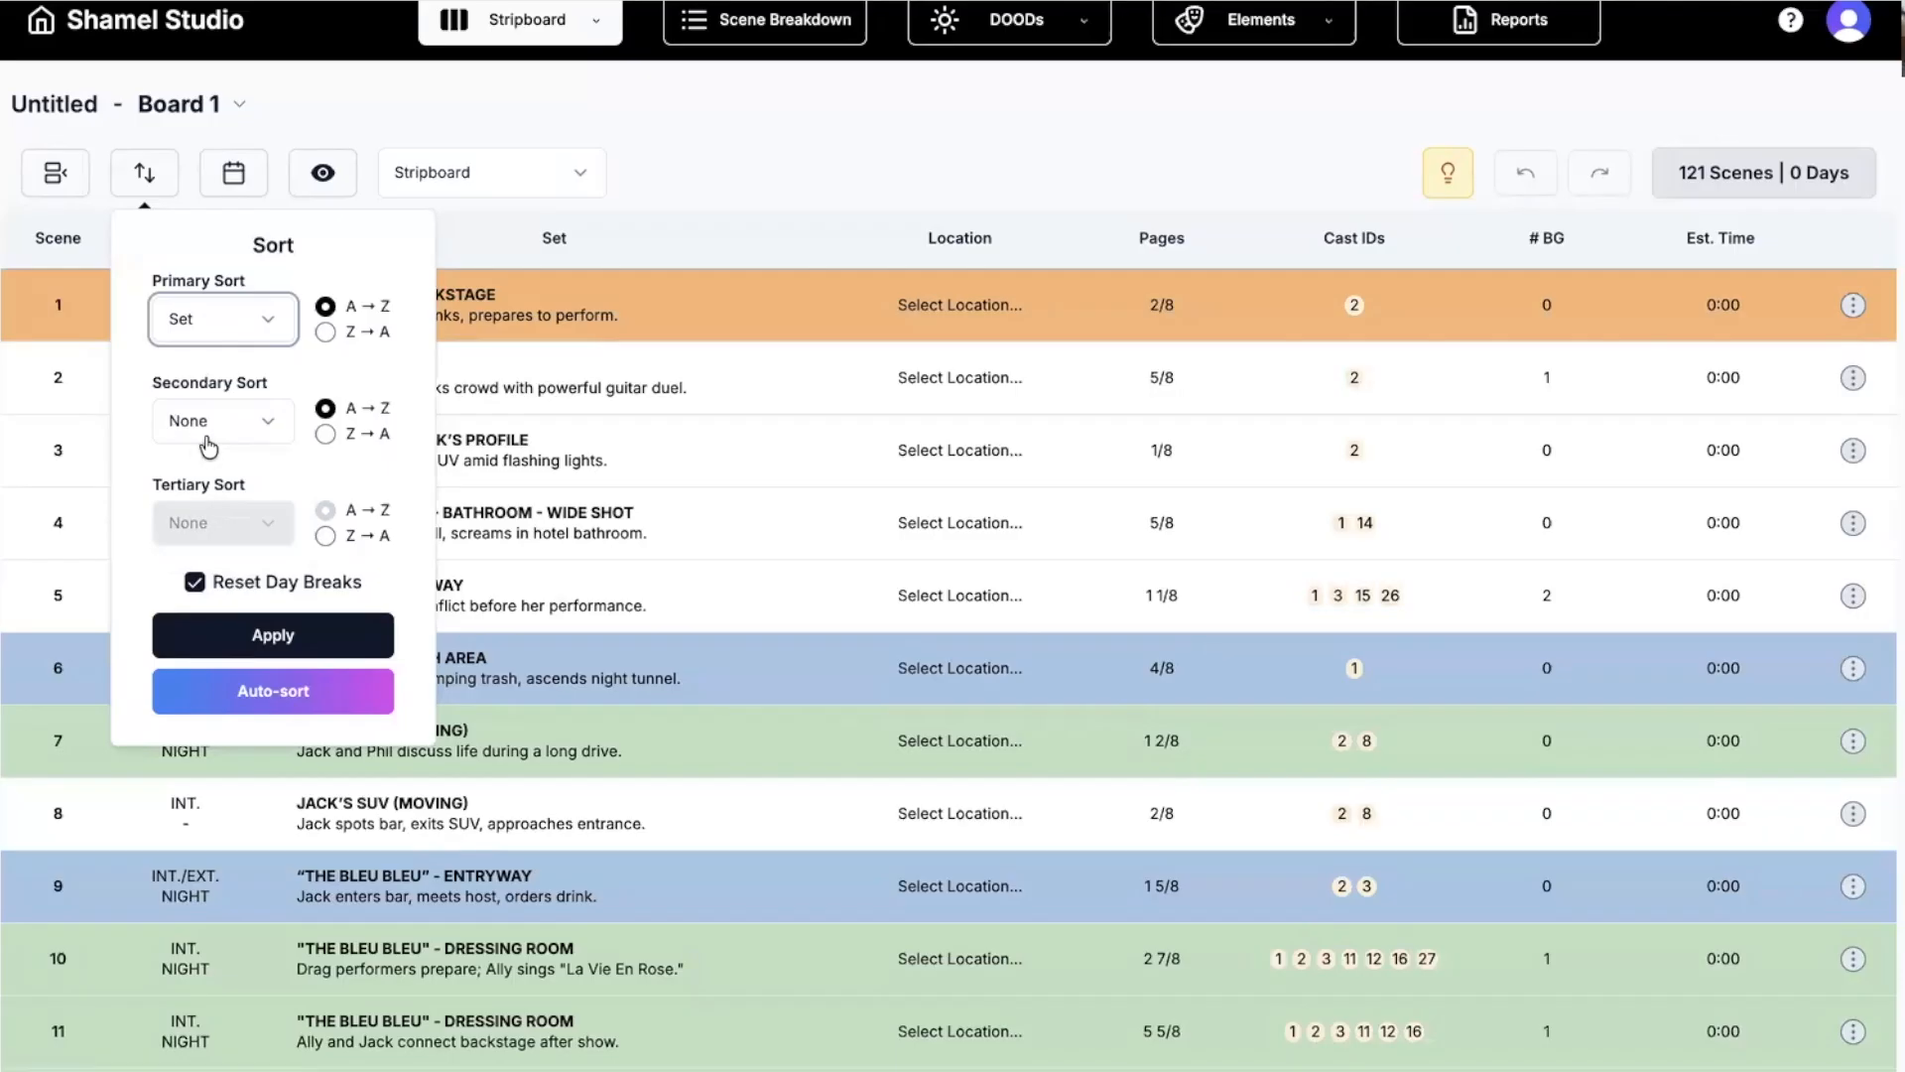
pyautogui.click(212, 434)
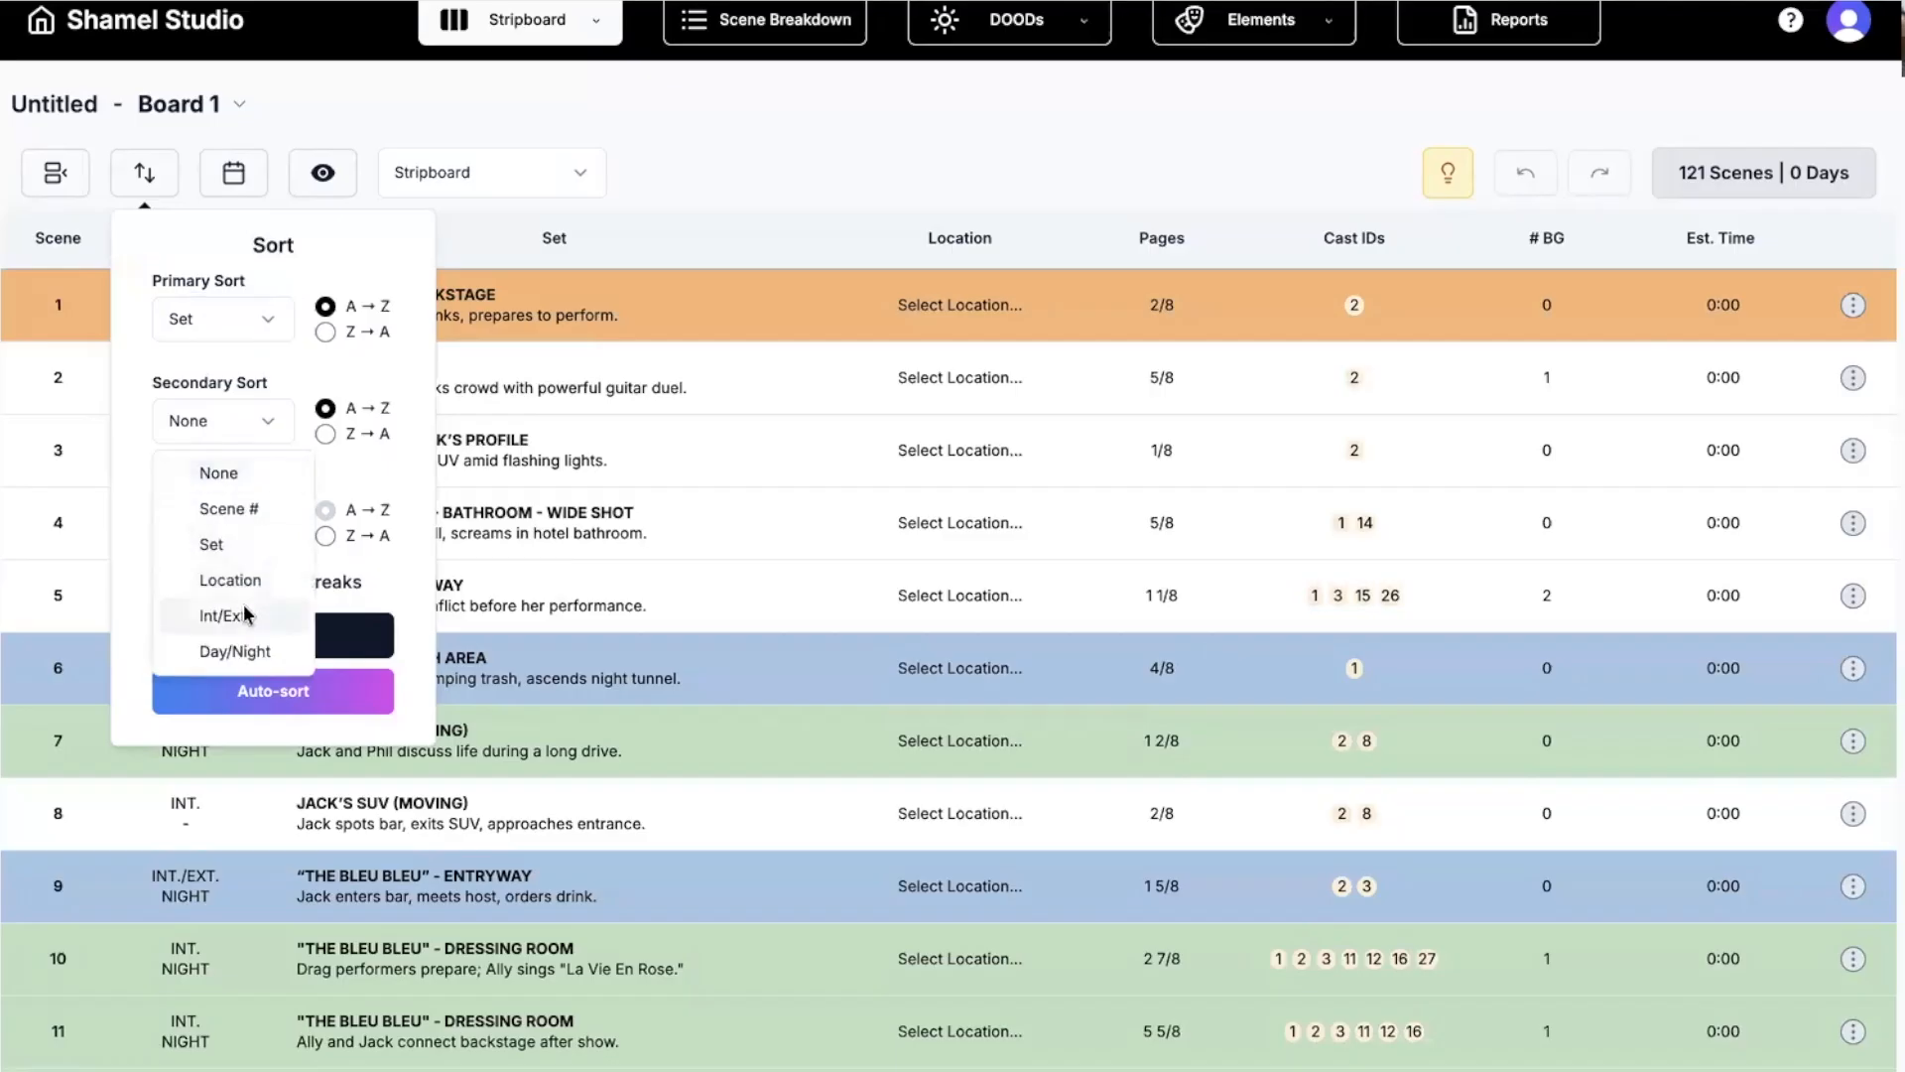
pyautogui.click(220, 615)
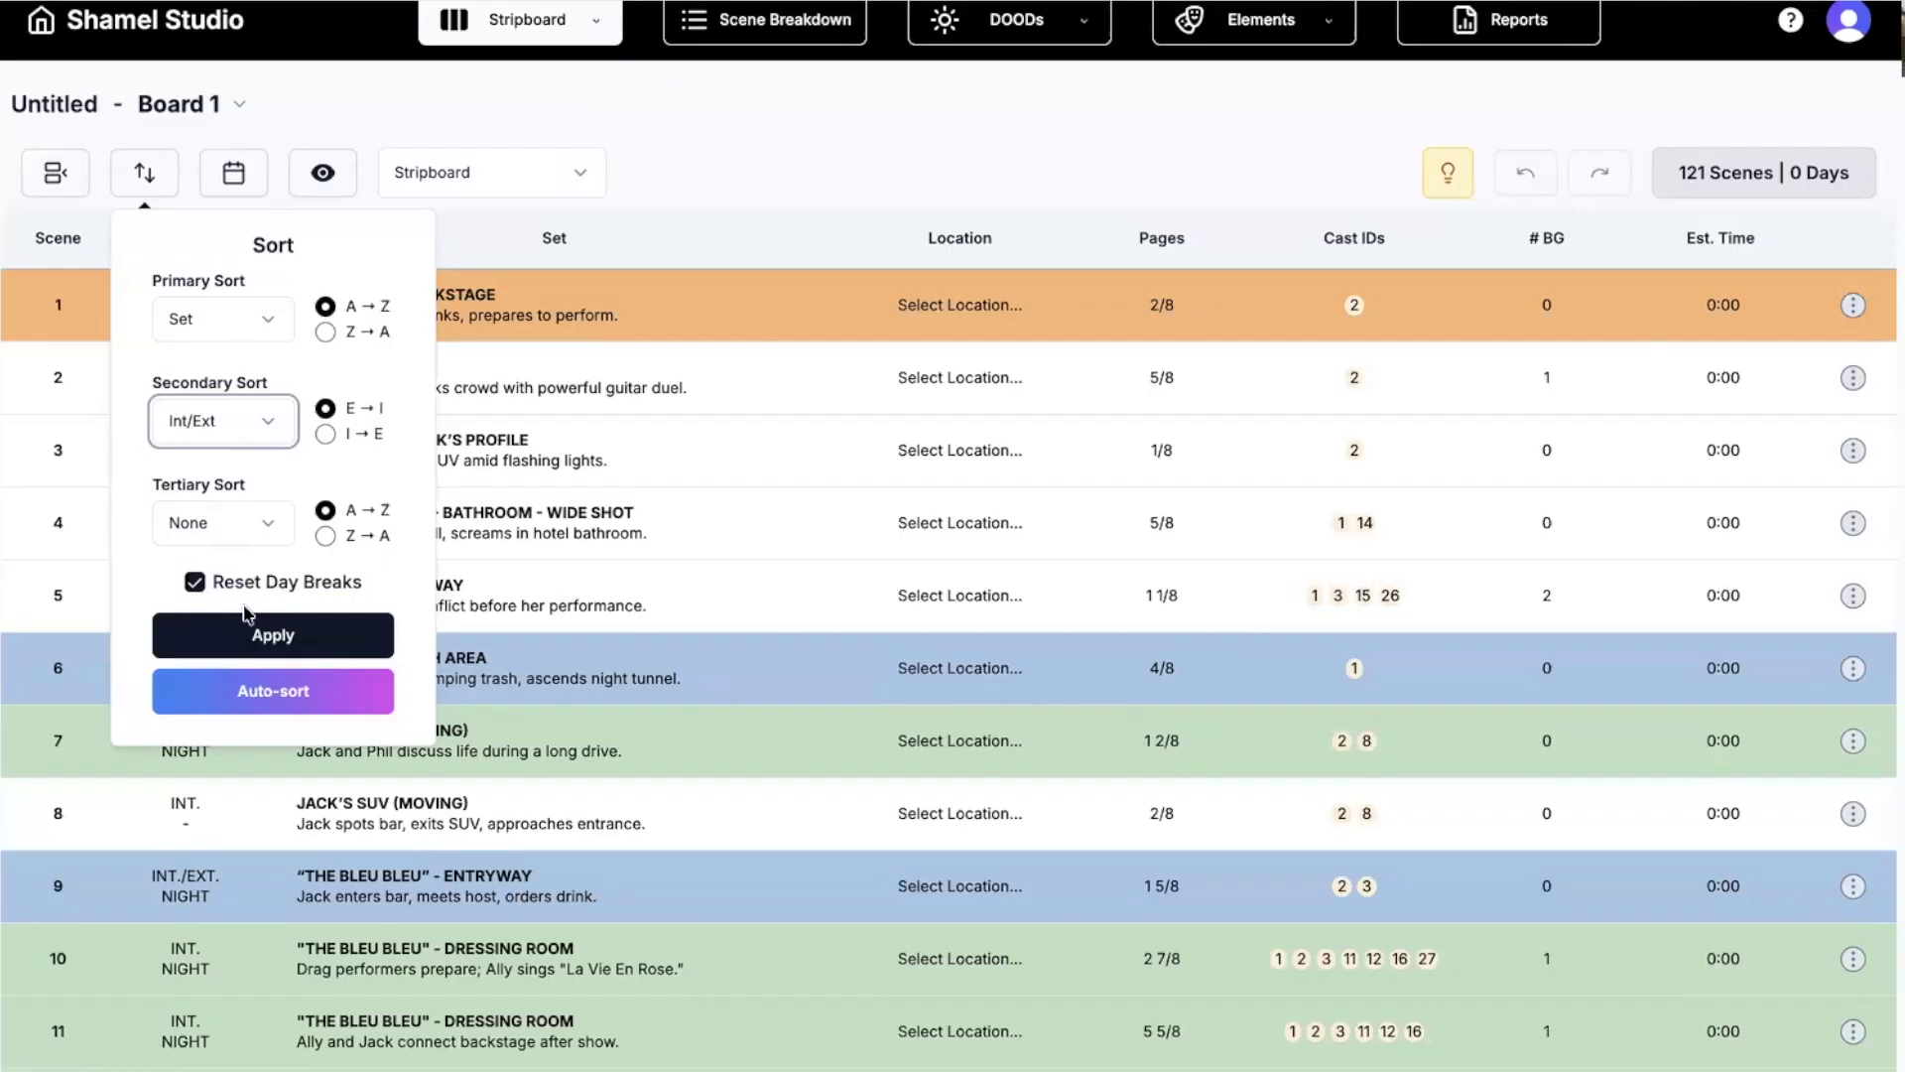
pyautogui.click(247, 425)
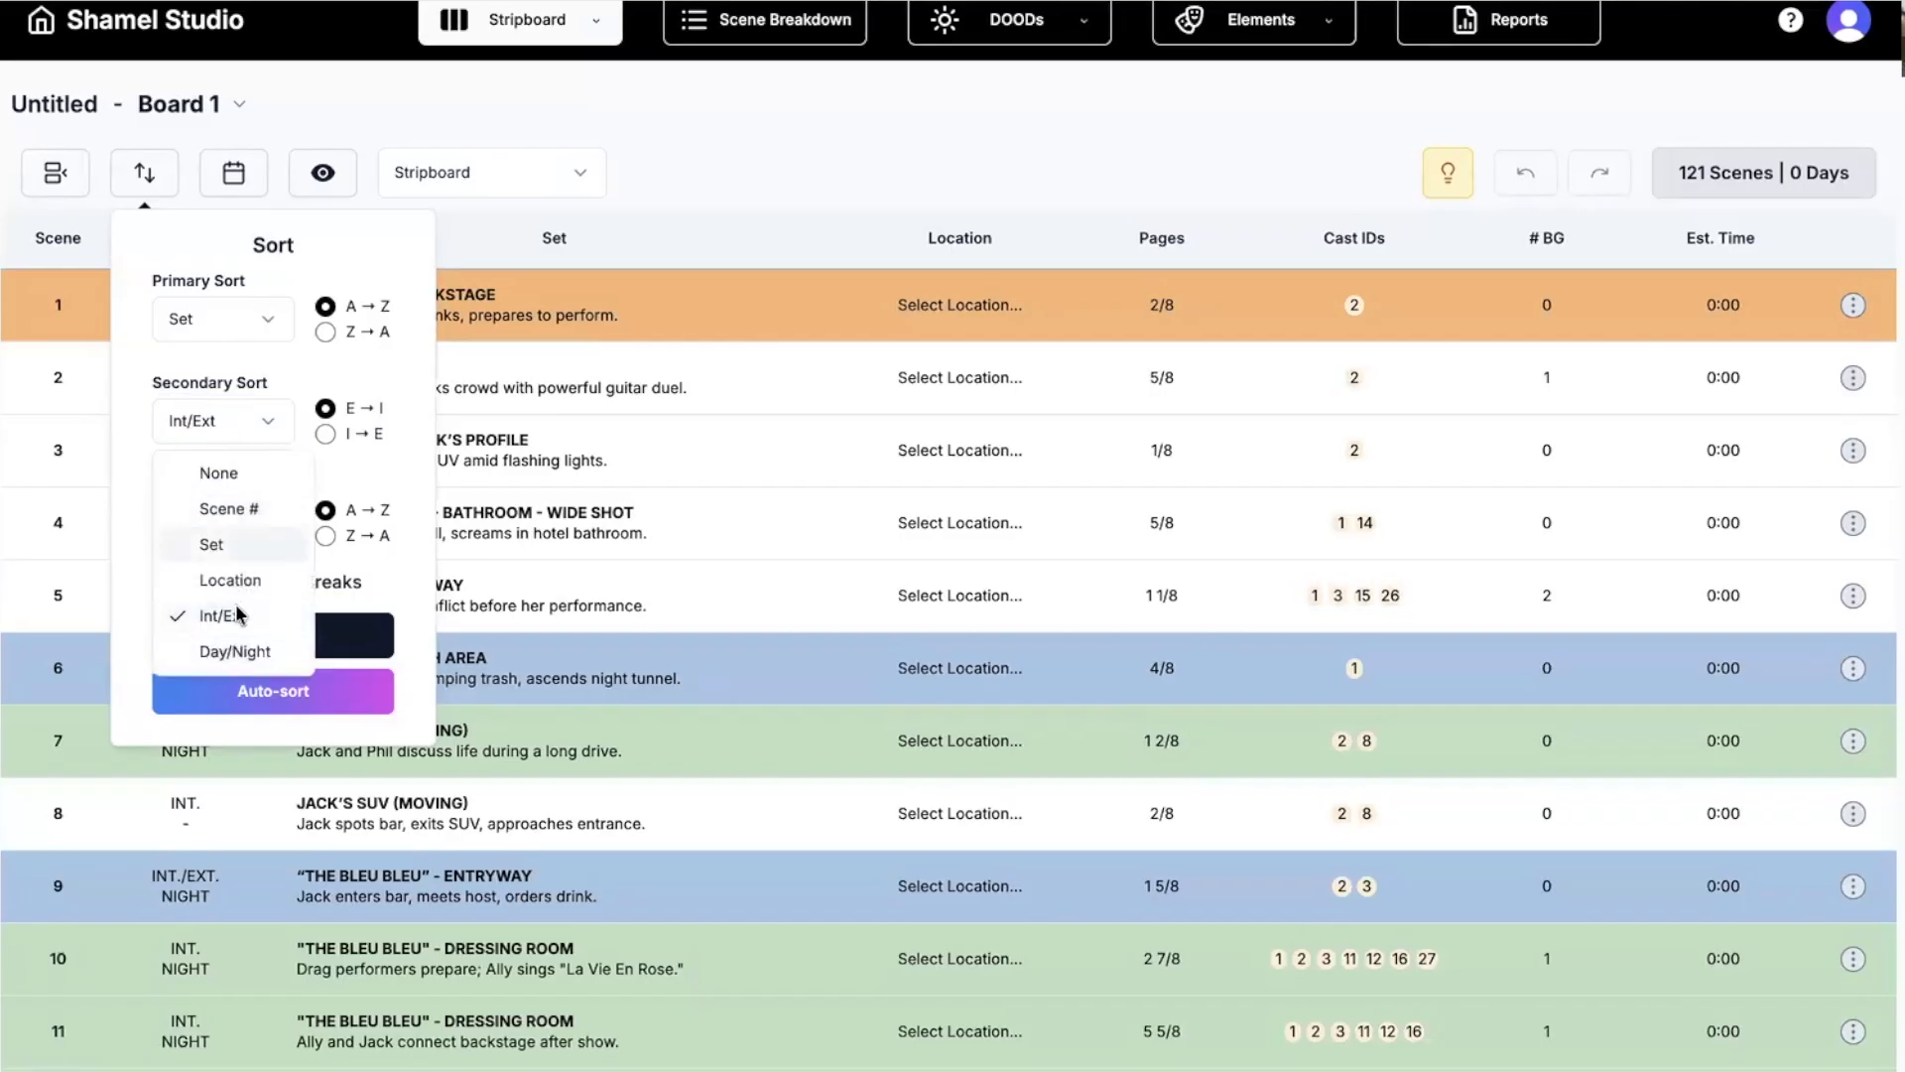
pyautogui.click(219, 433)
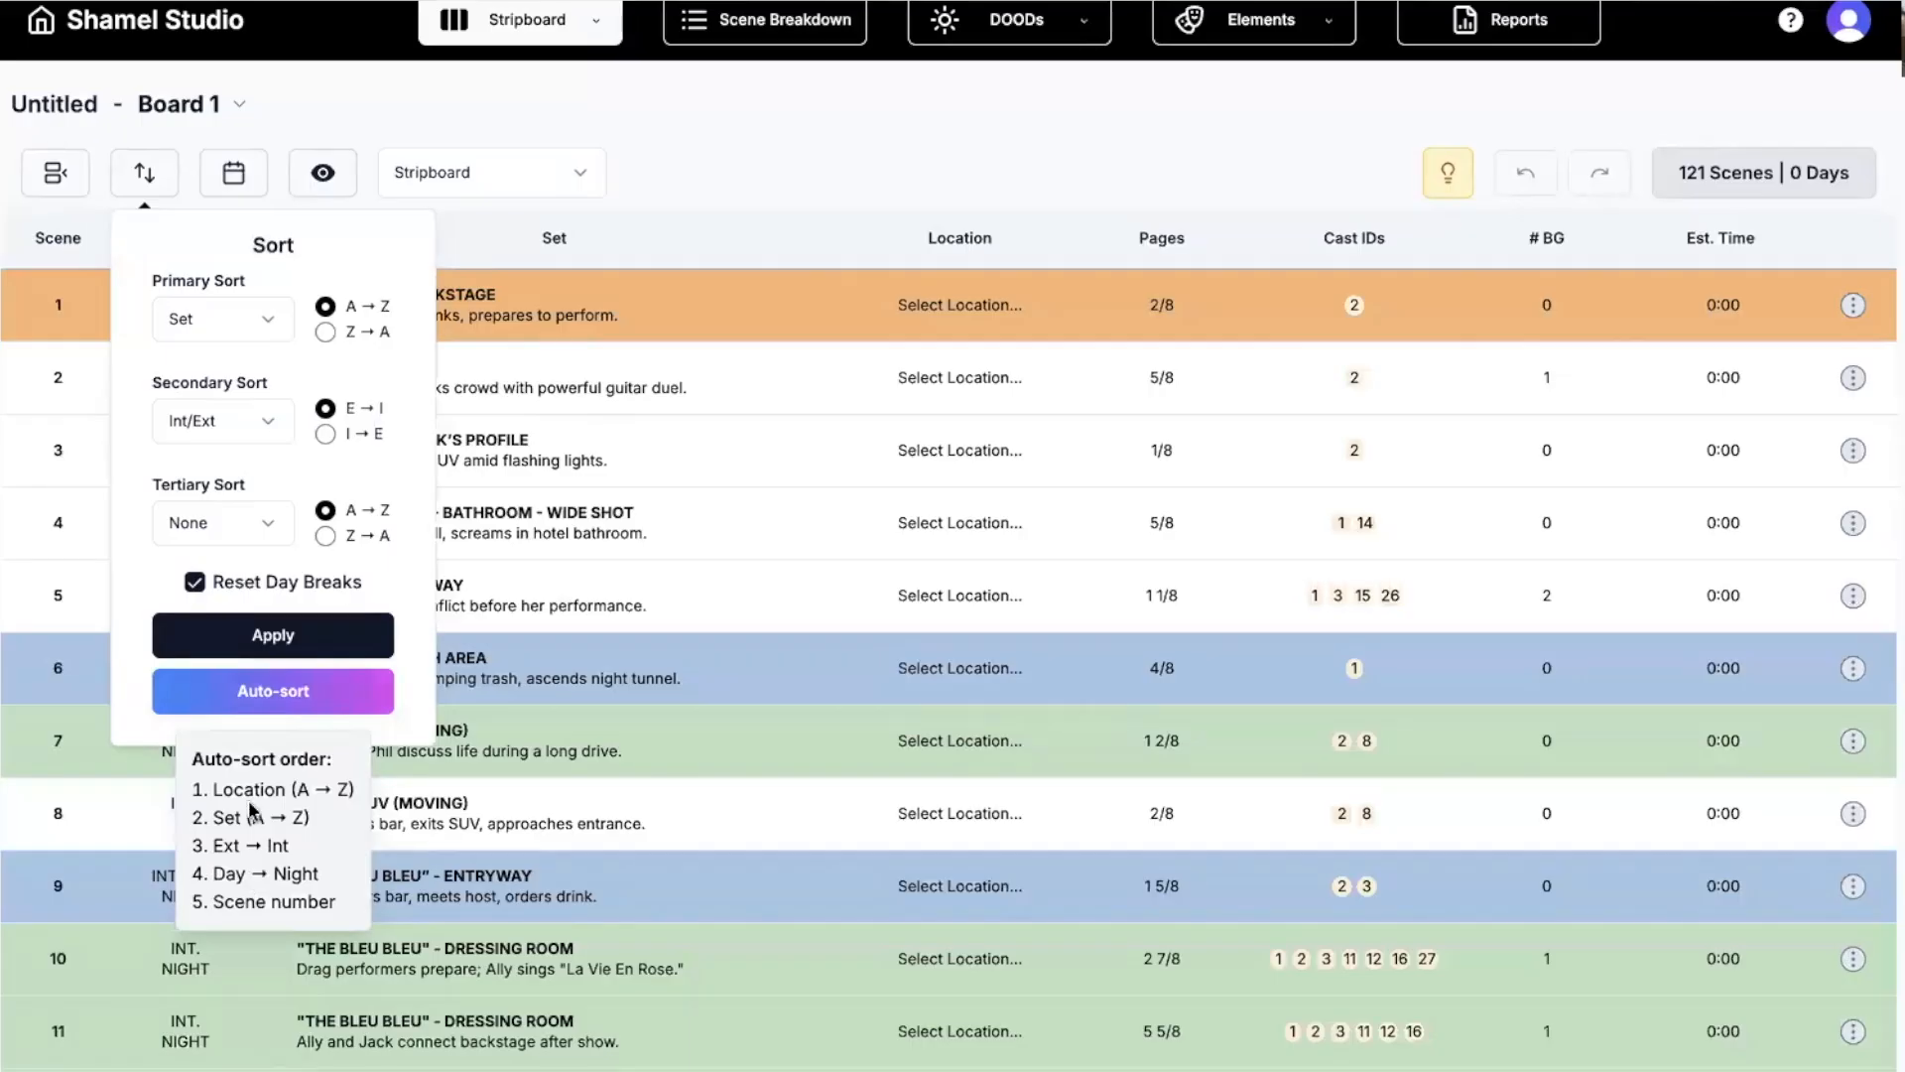
pyautogui.click(253, 690)
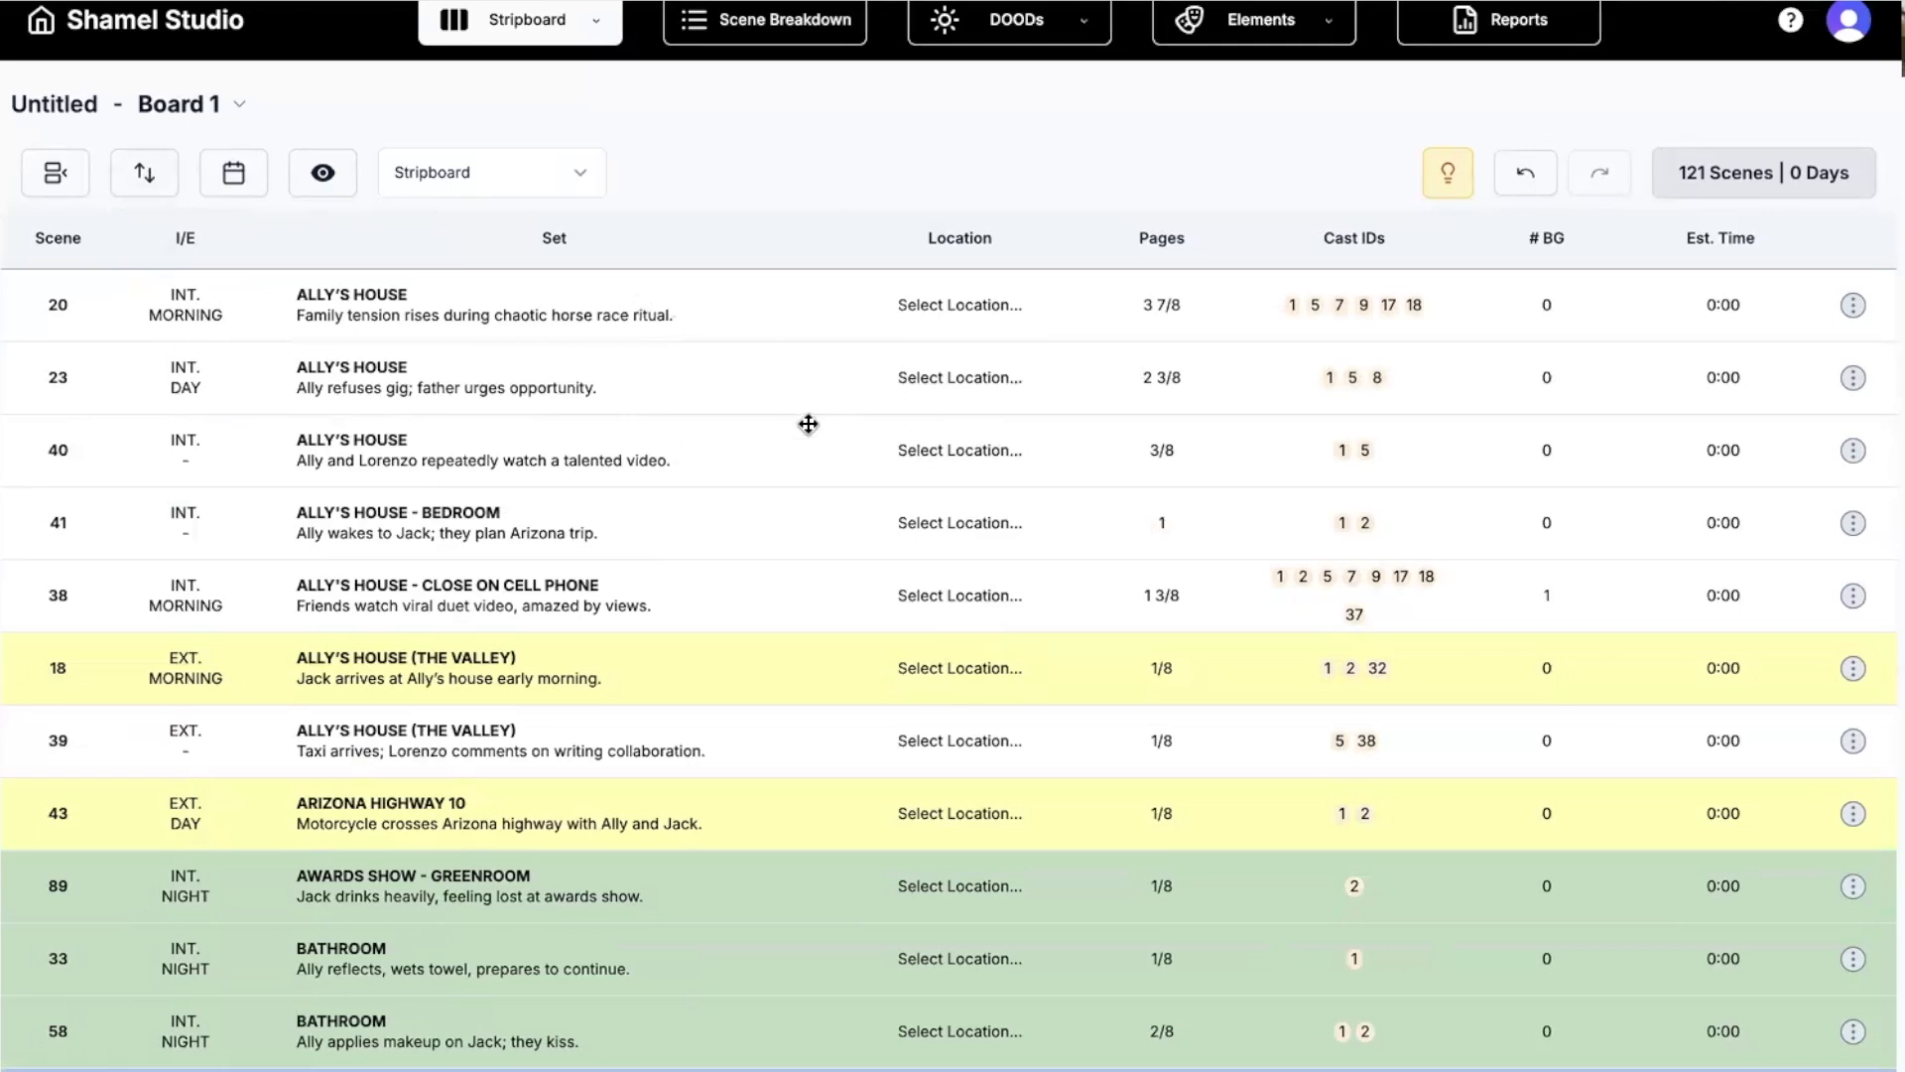
# Drag the scene 89 AWARDS SHOW - GREENROOM strip up above scene 43.
pyautogui.scroll(-4, 809, 423)
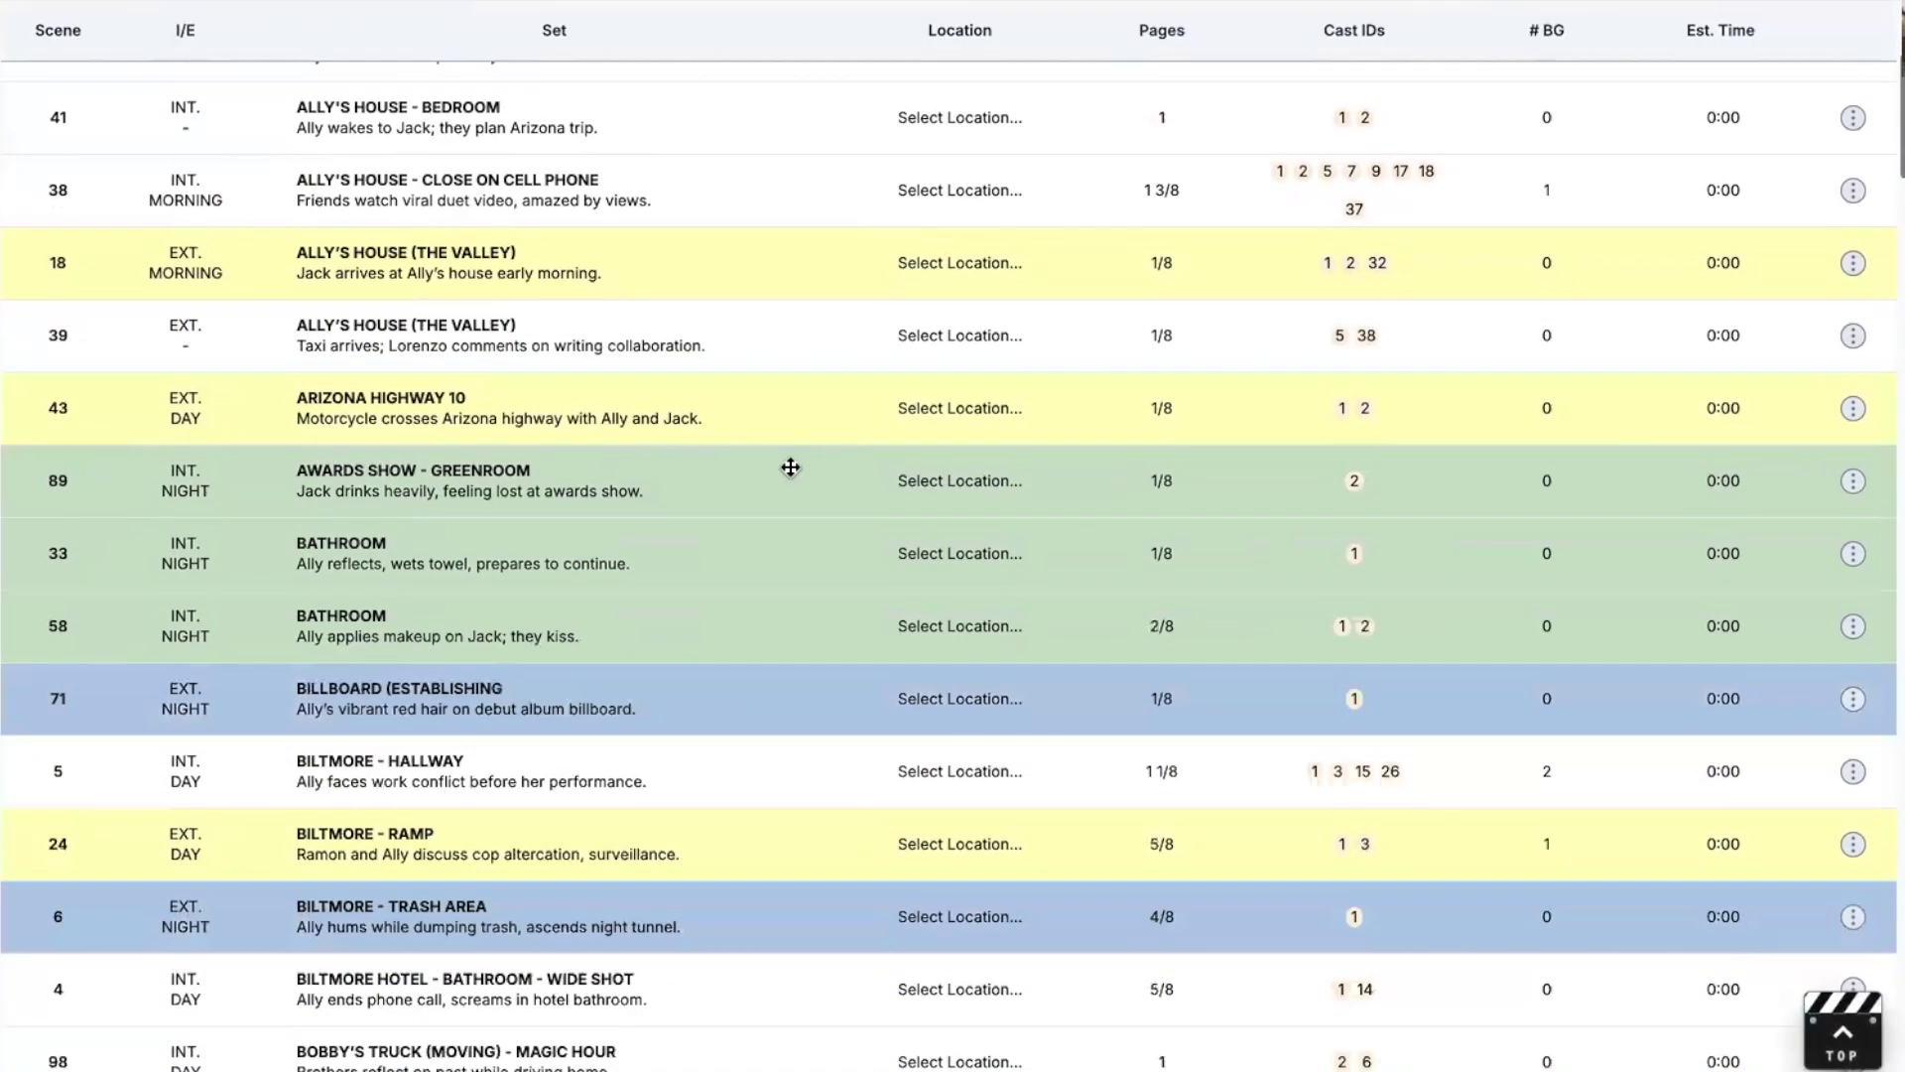
pyautogui.click(773, 485)
pyautogui.moveTo(773, 485); pyautogui.dragTo(787, 408)
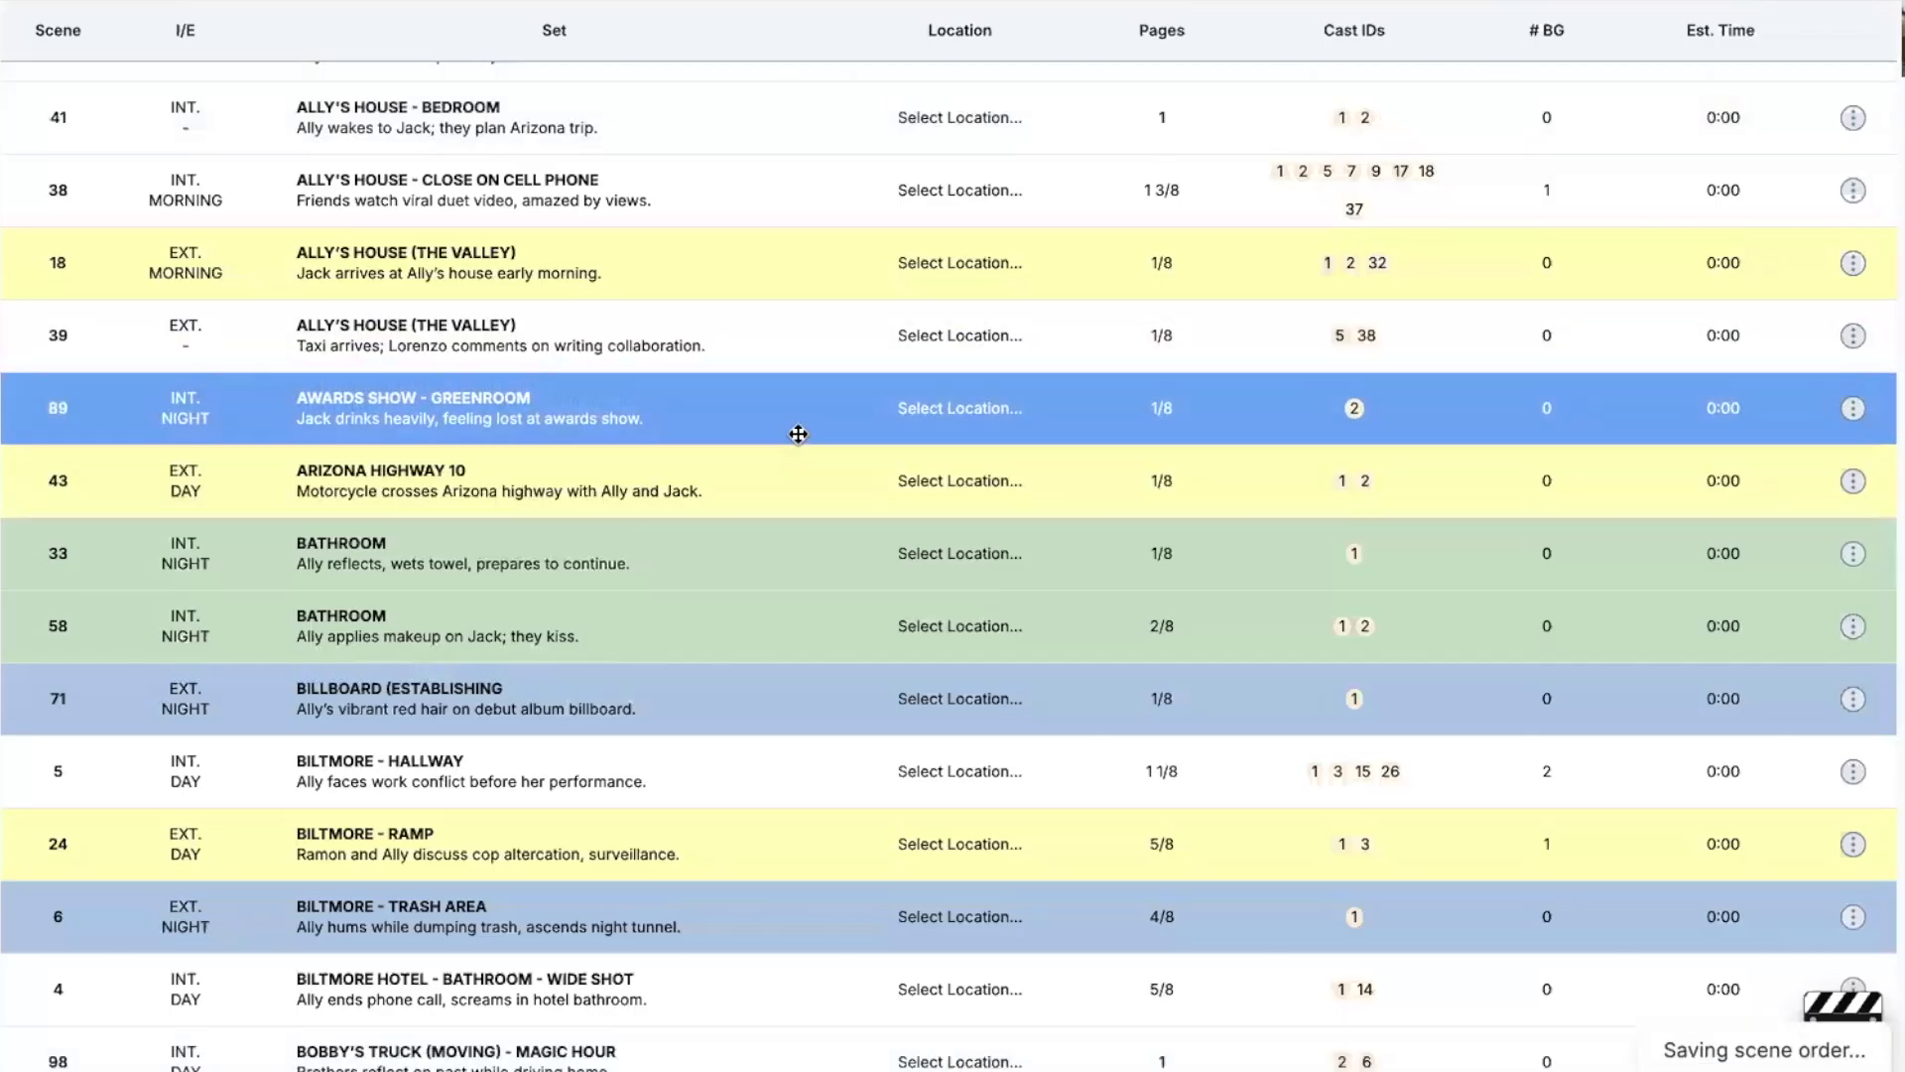
pyautogui.scroll(5, 774, 427)
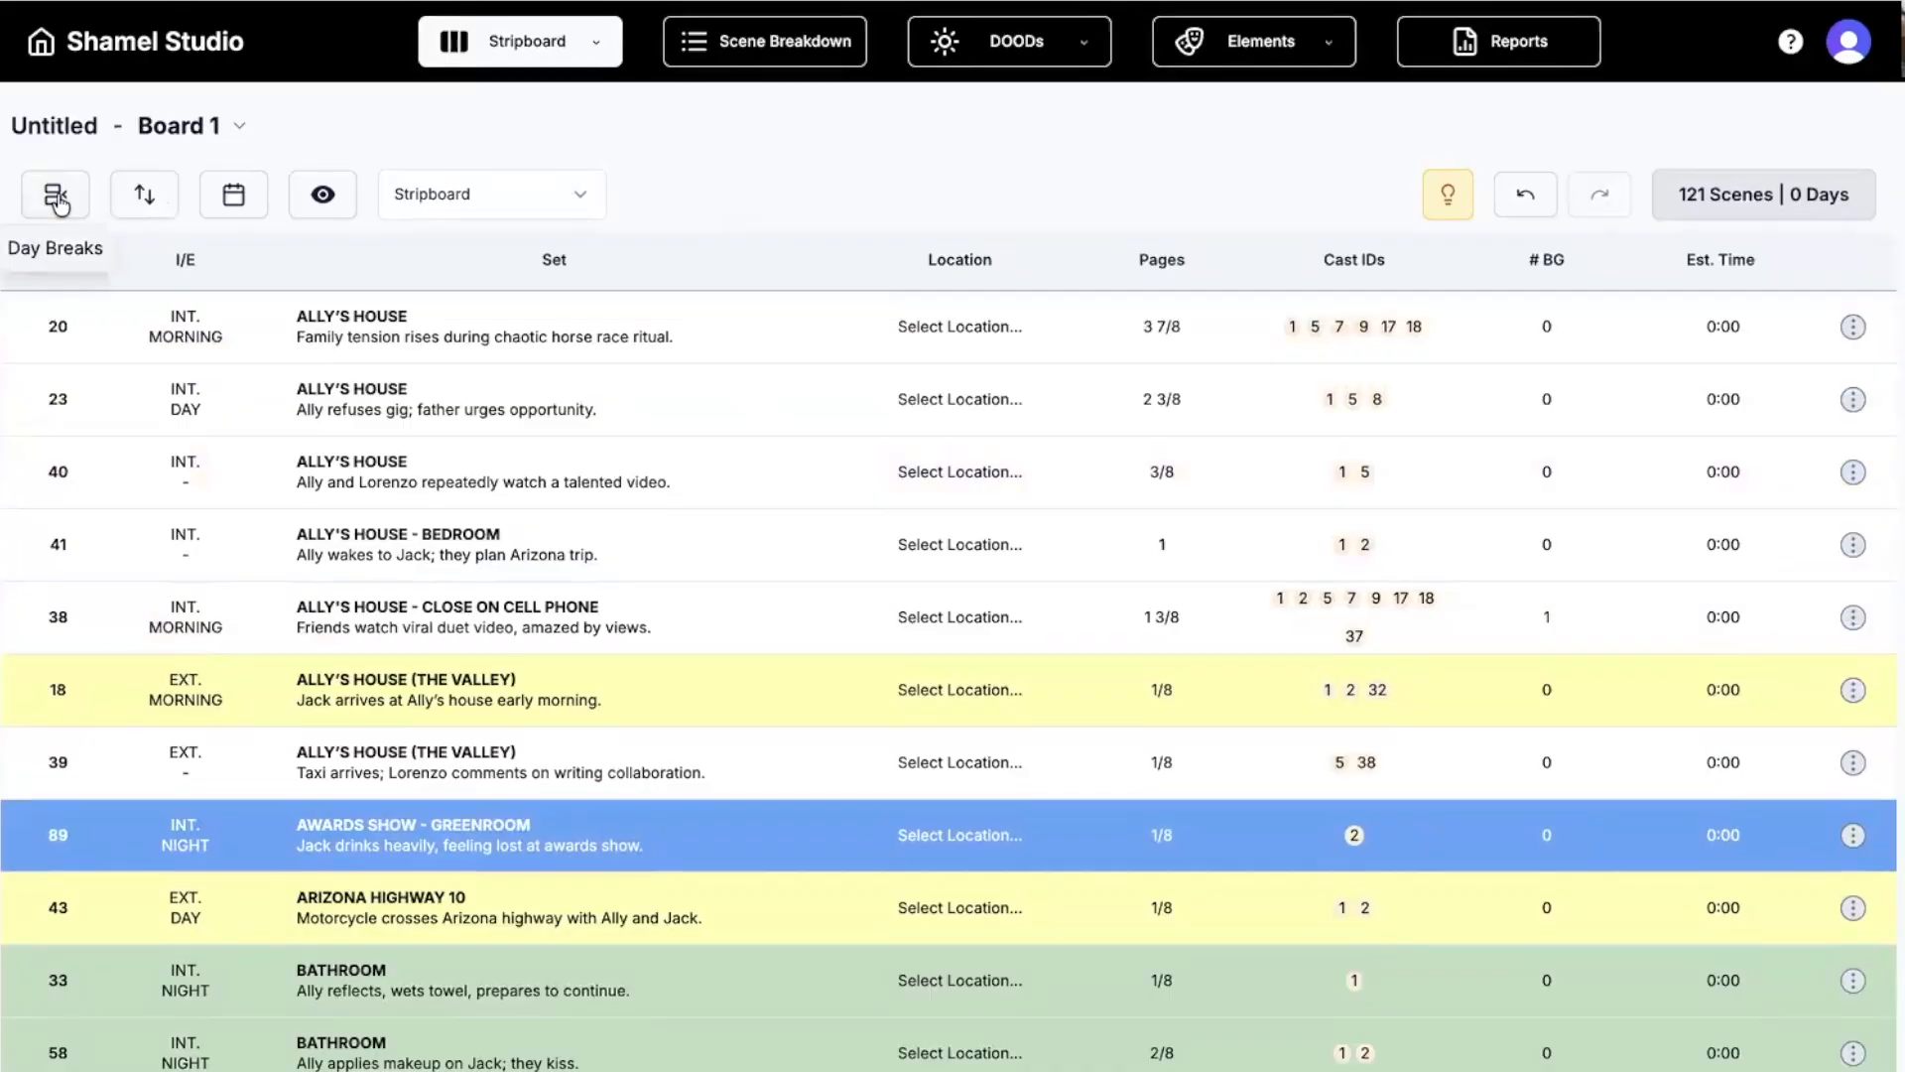
# Apply day breaks at 3 pages per day, spreading the scenes over 41 shoot days.
pyautogui.click(56, 197)
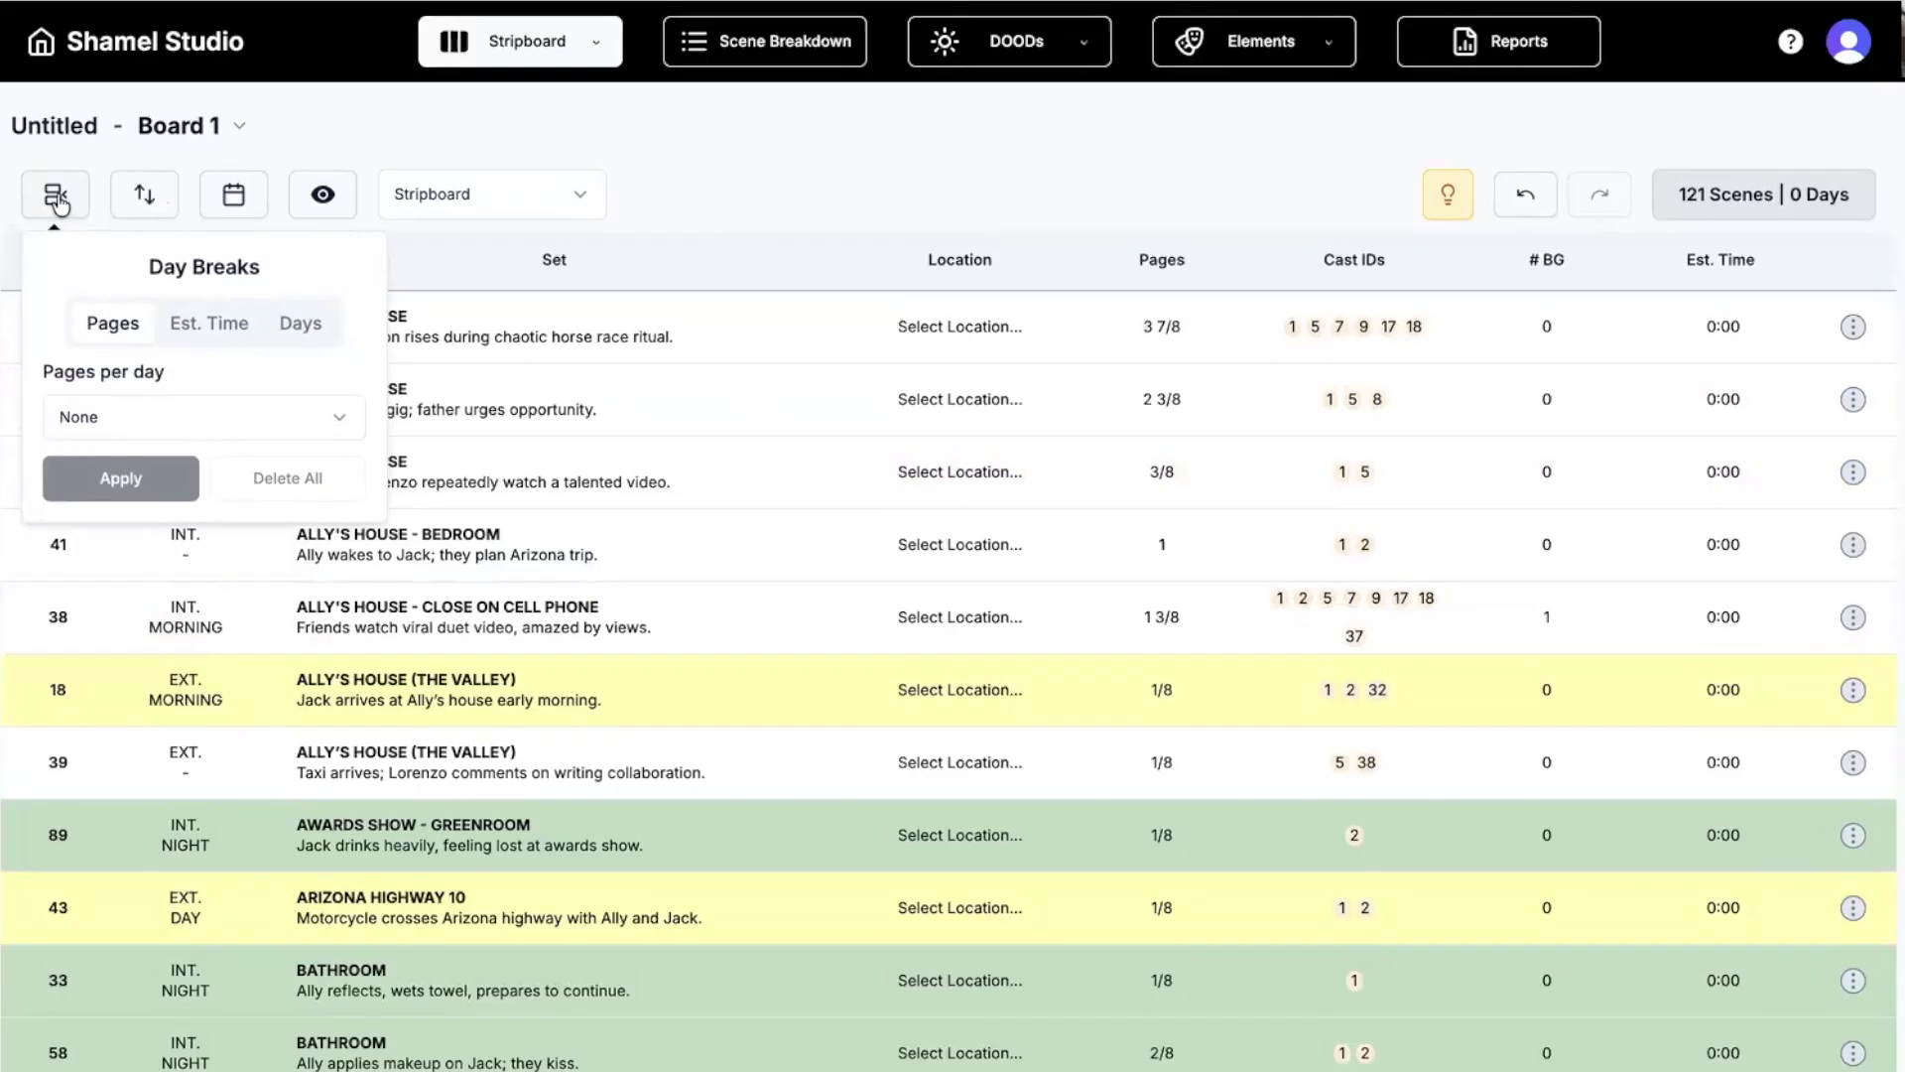
pyautogui.click(133, 413)
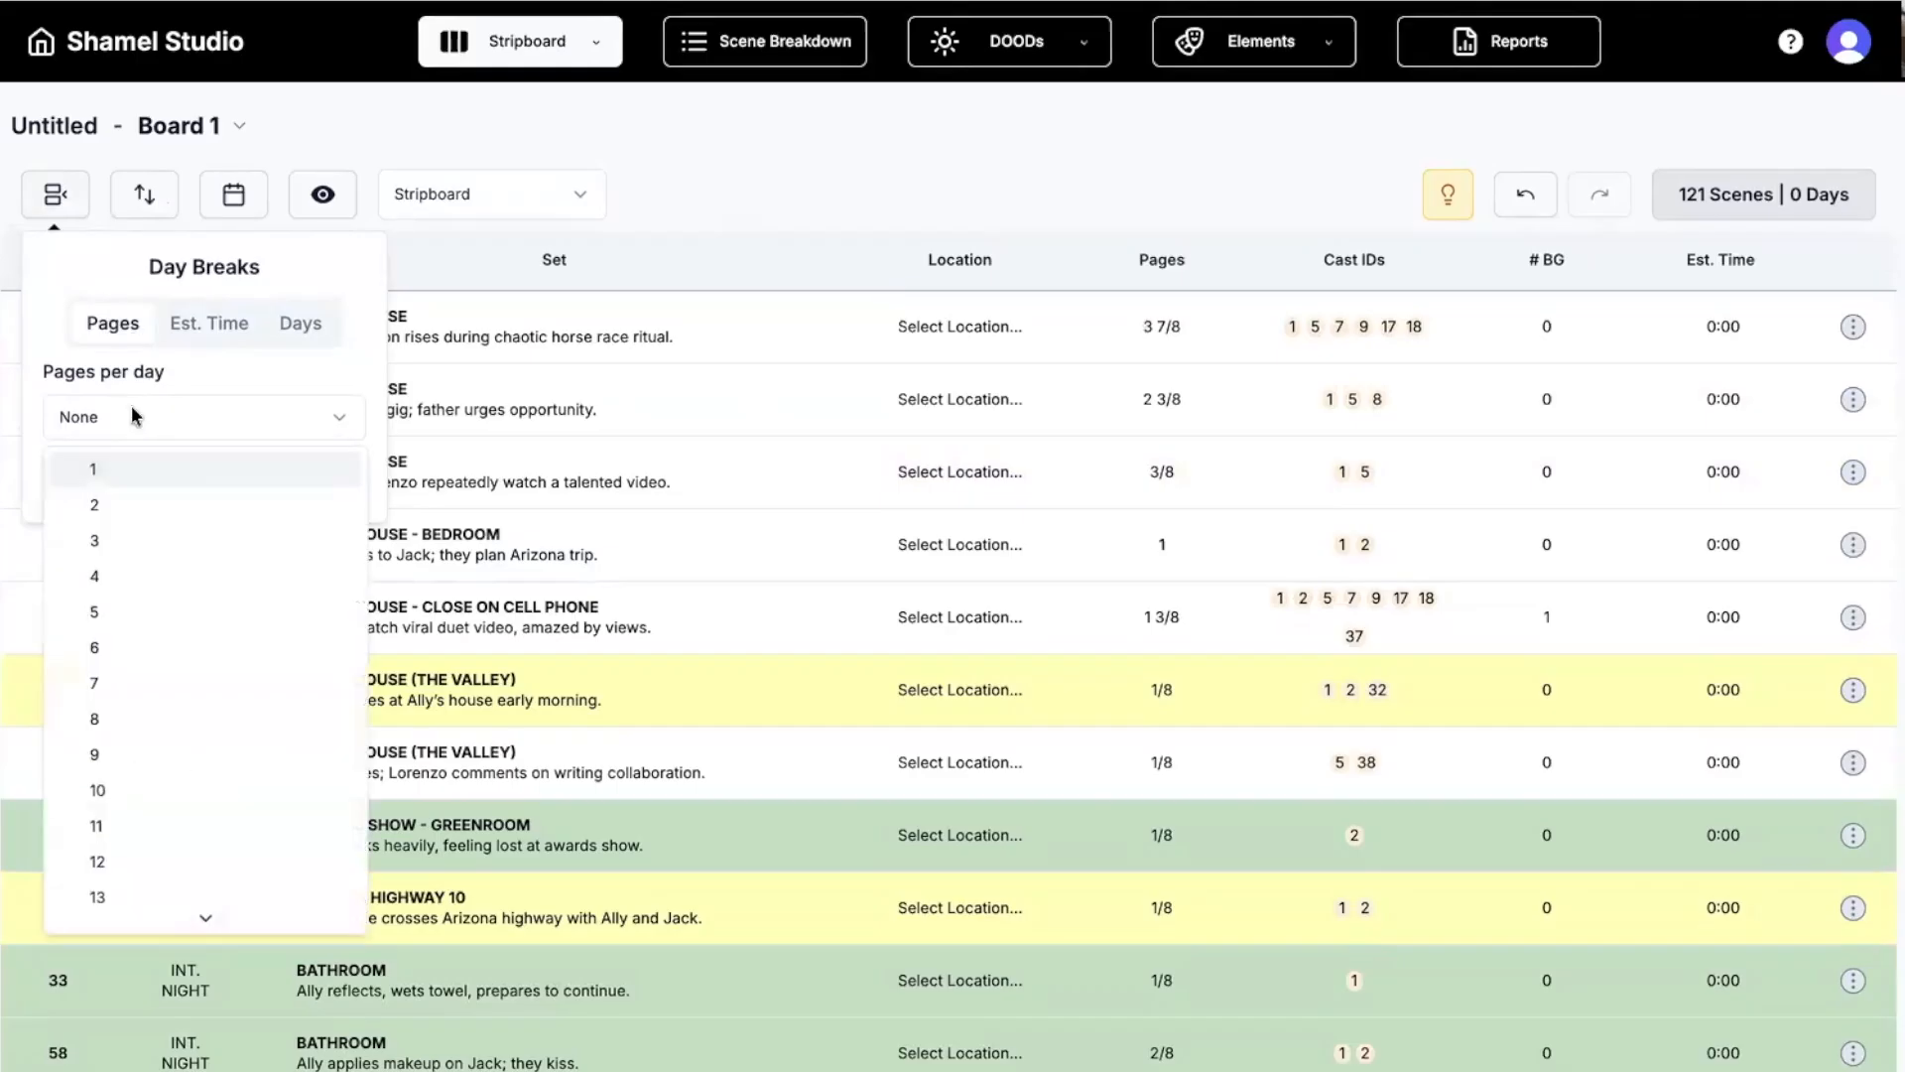
pyautogui.click(119, 537)
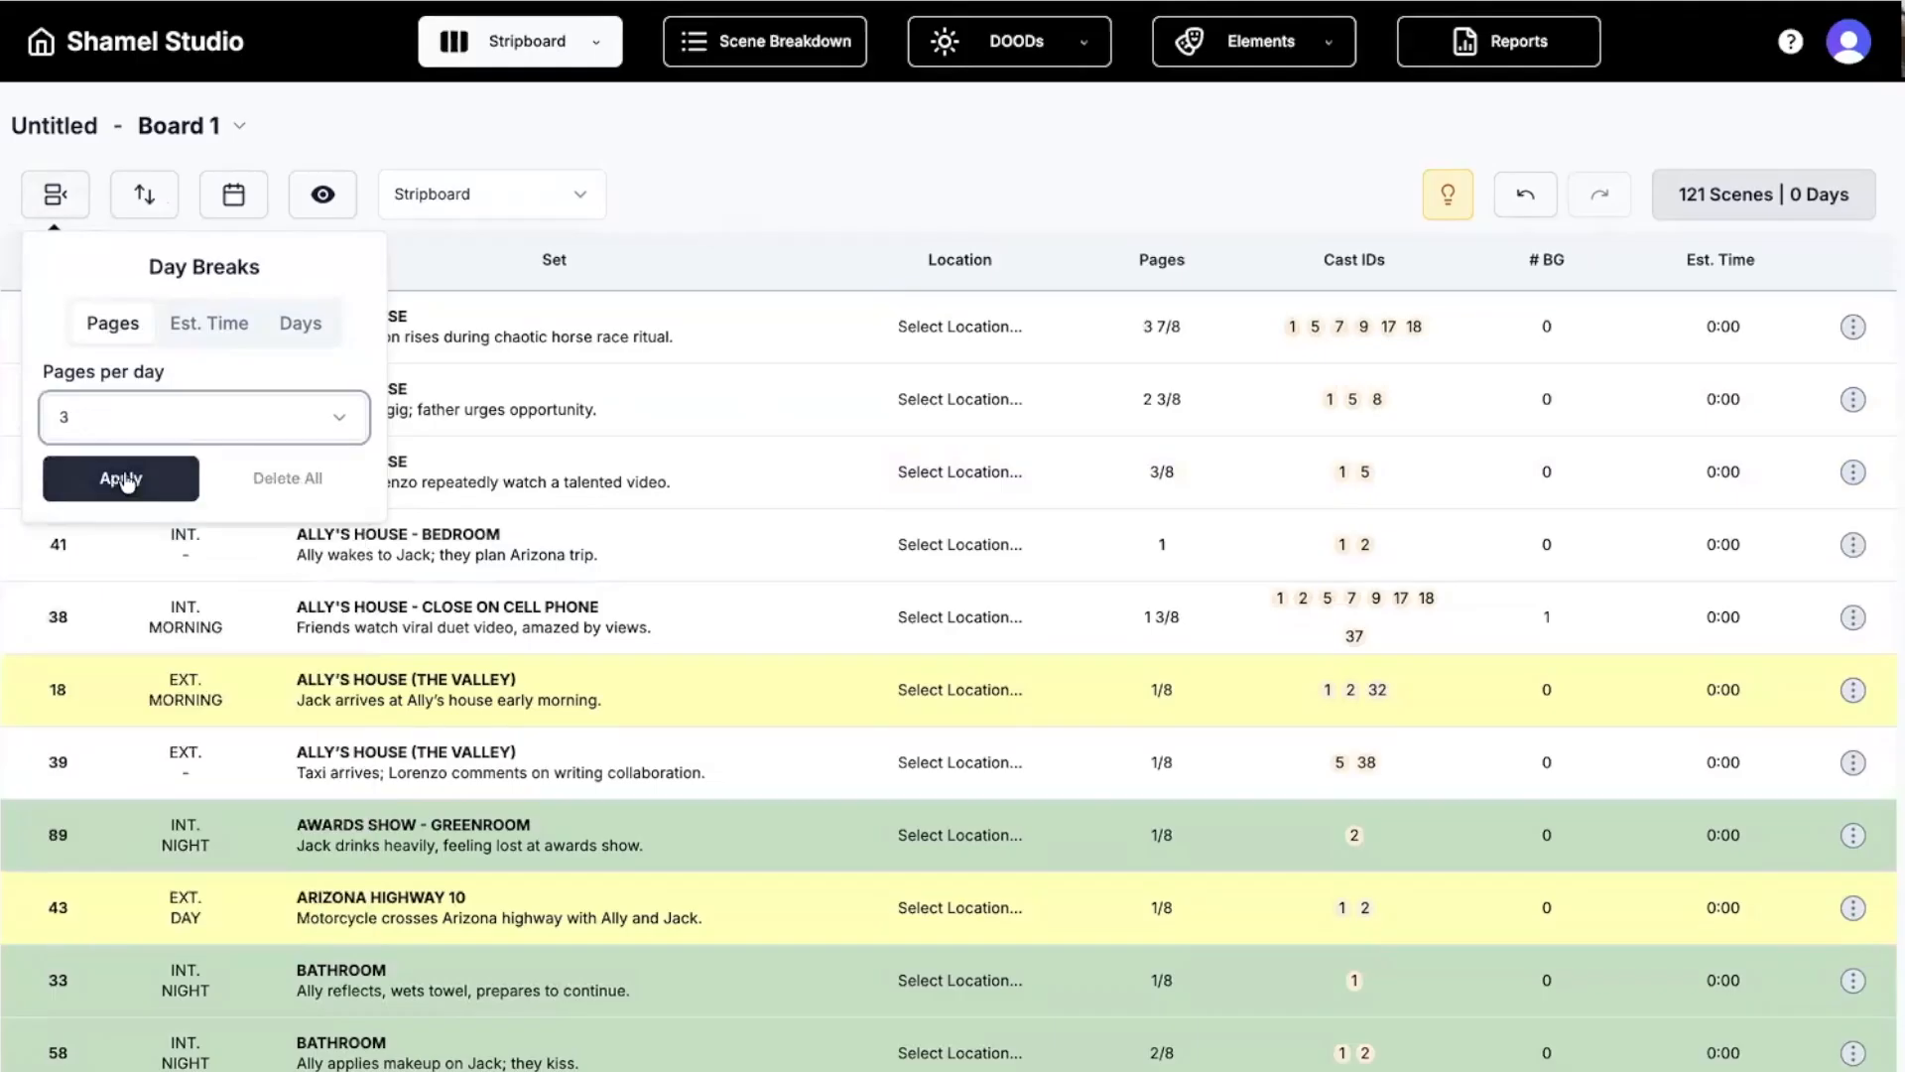
pyautogui.click(121, 470)
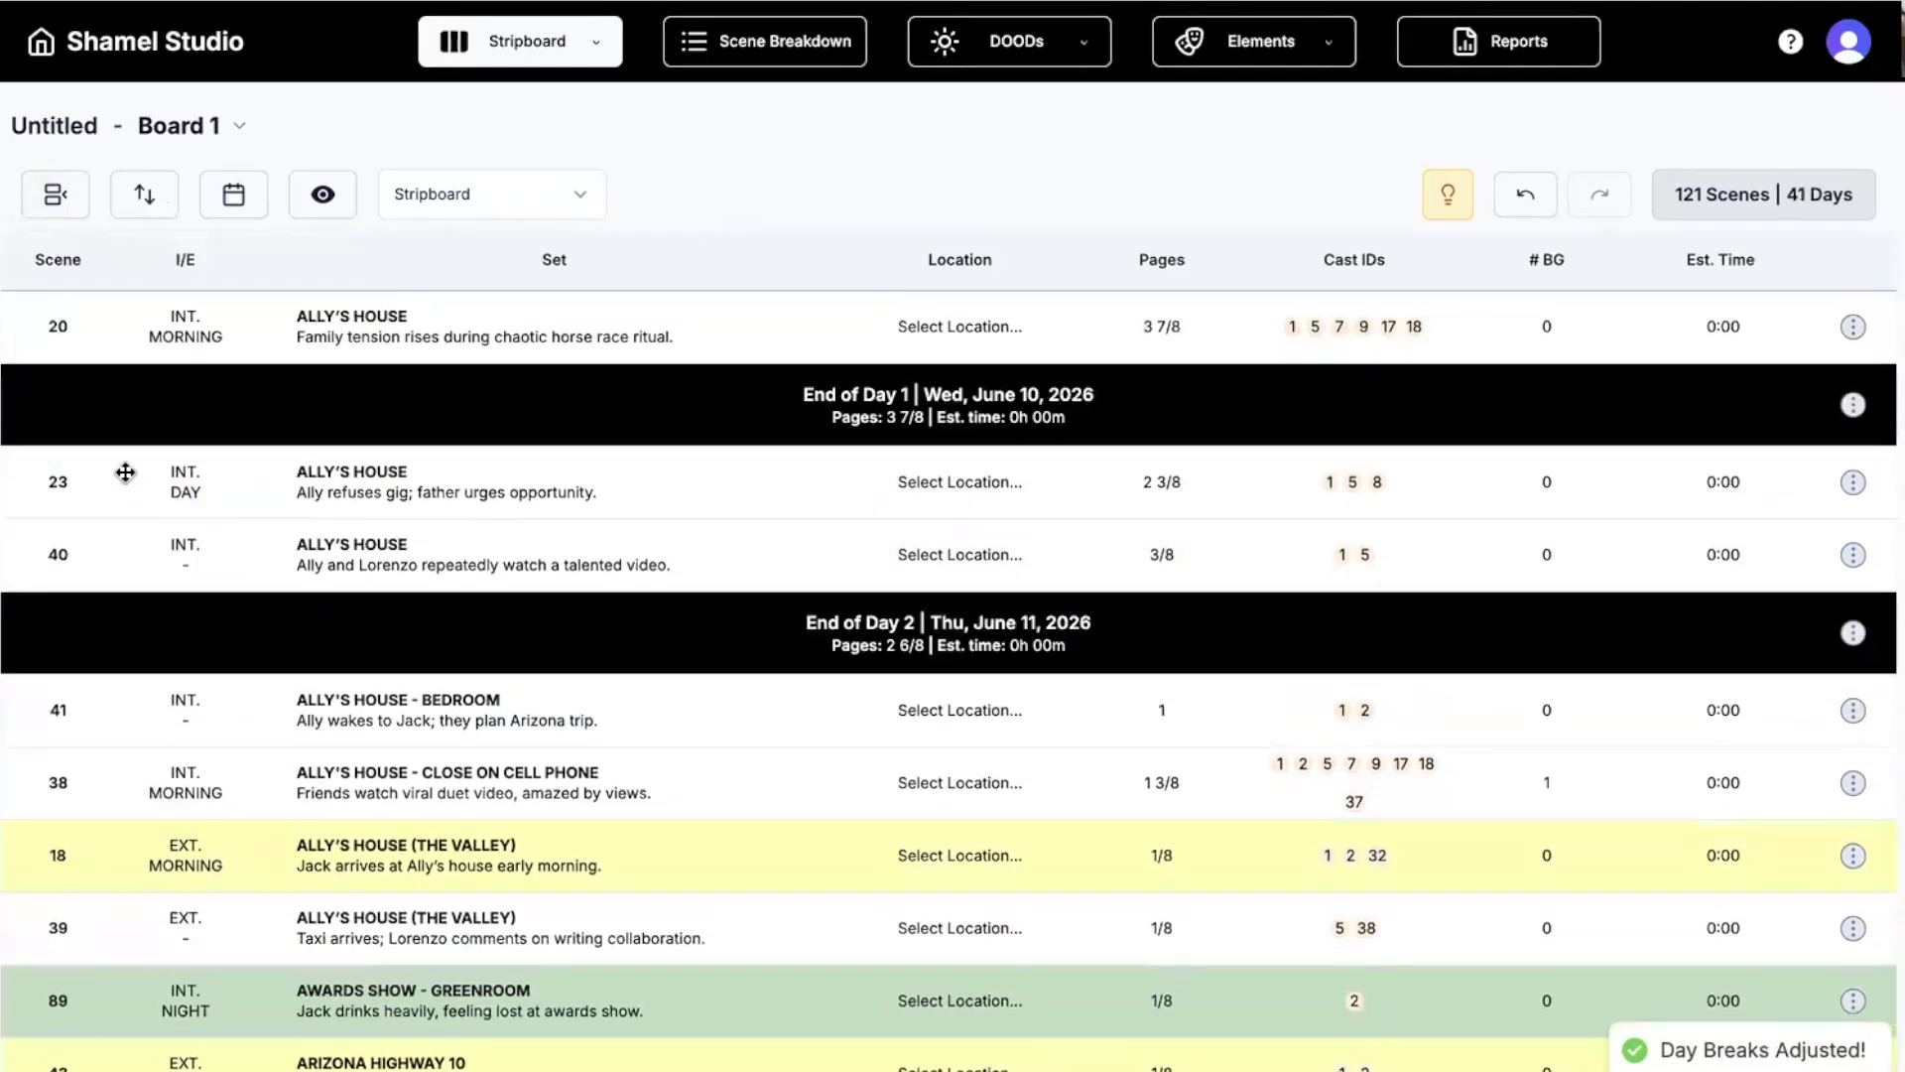
pyautogui.scroll(-5, 294, 604)
pyautogui.scroll(-2, 294, 607)
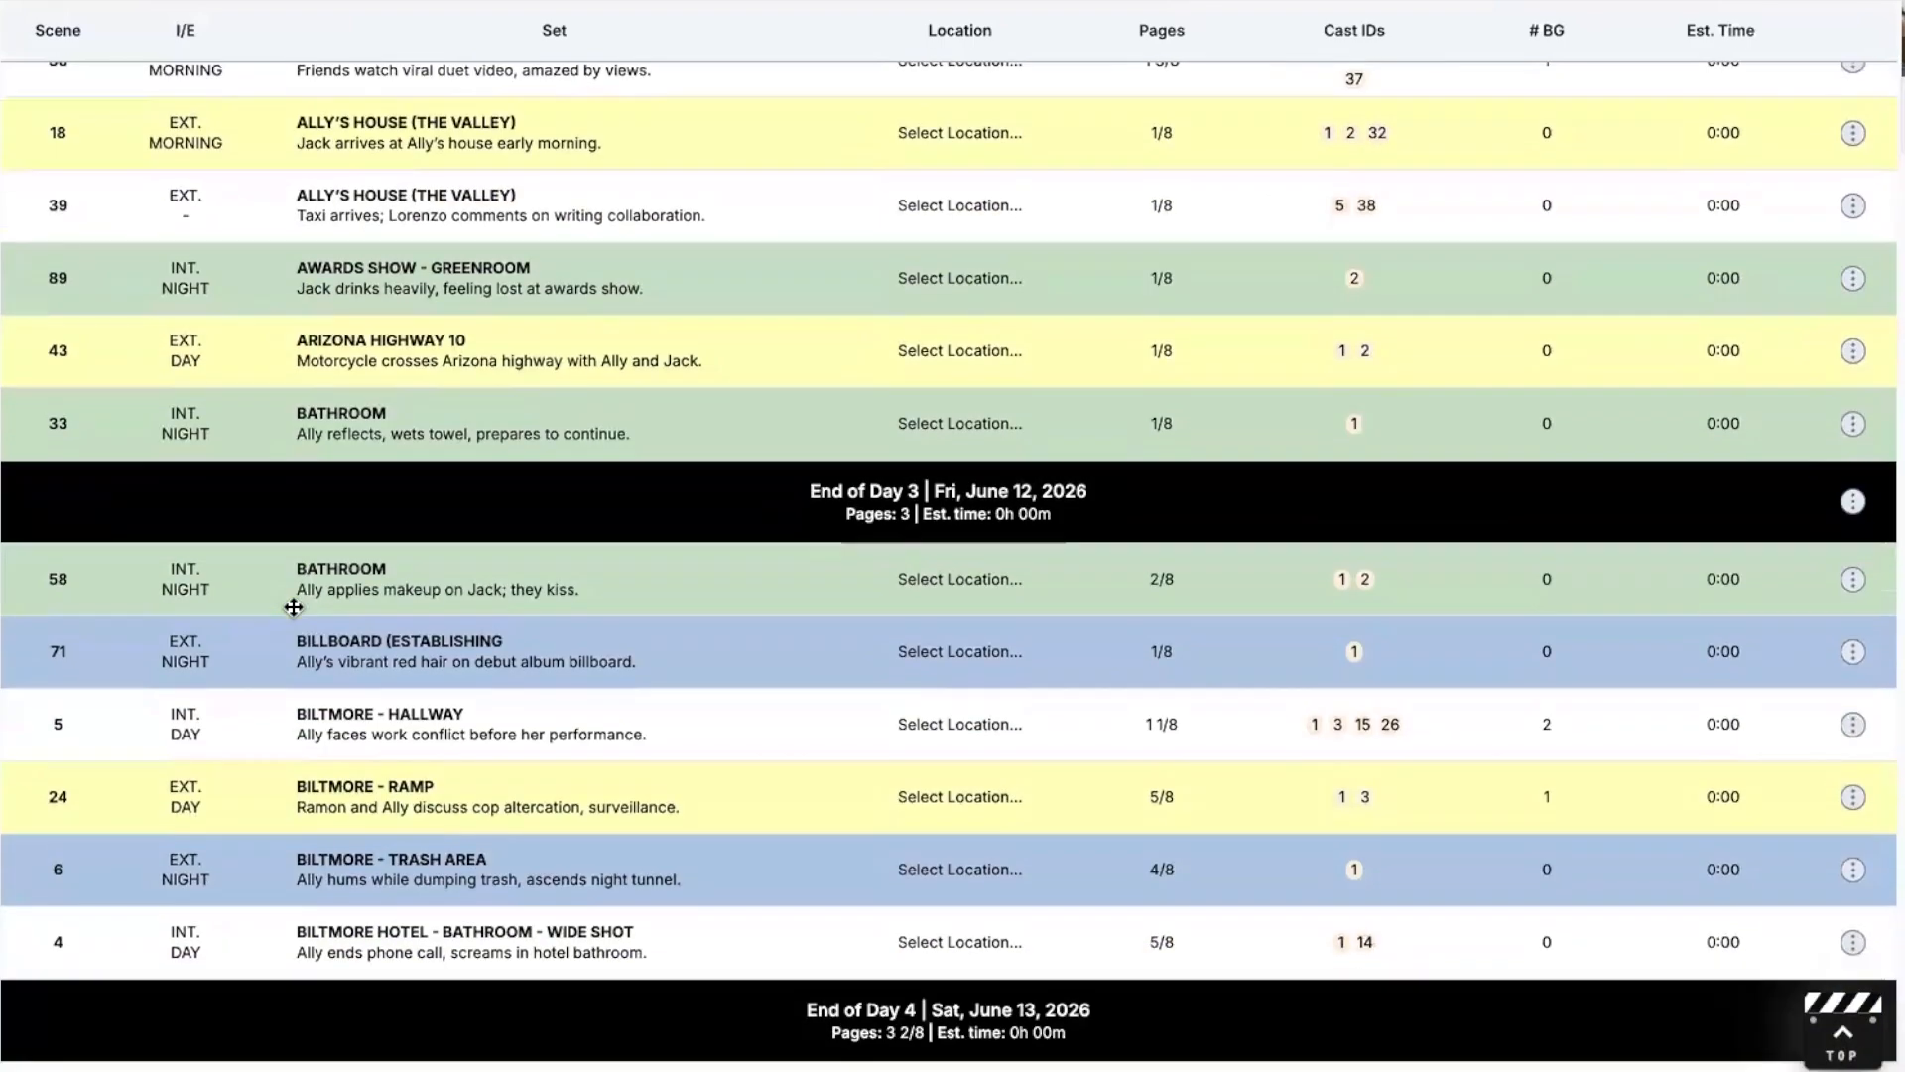
pyautogui.scroll(-1, 293, 607)
pyautogui.scroll(9, 295, 605)
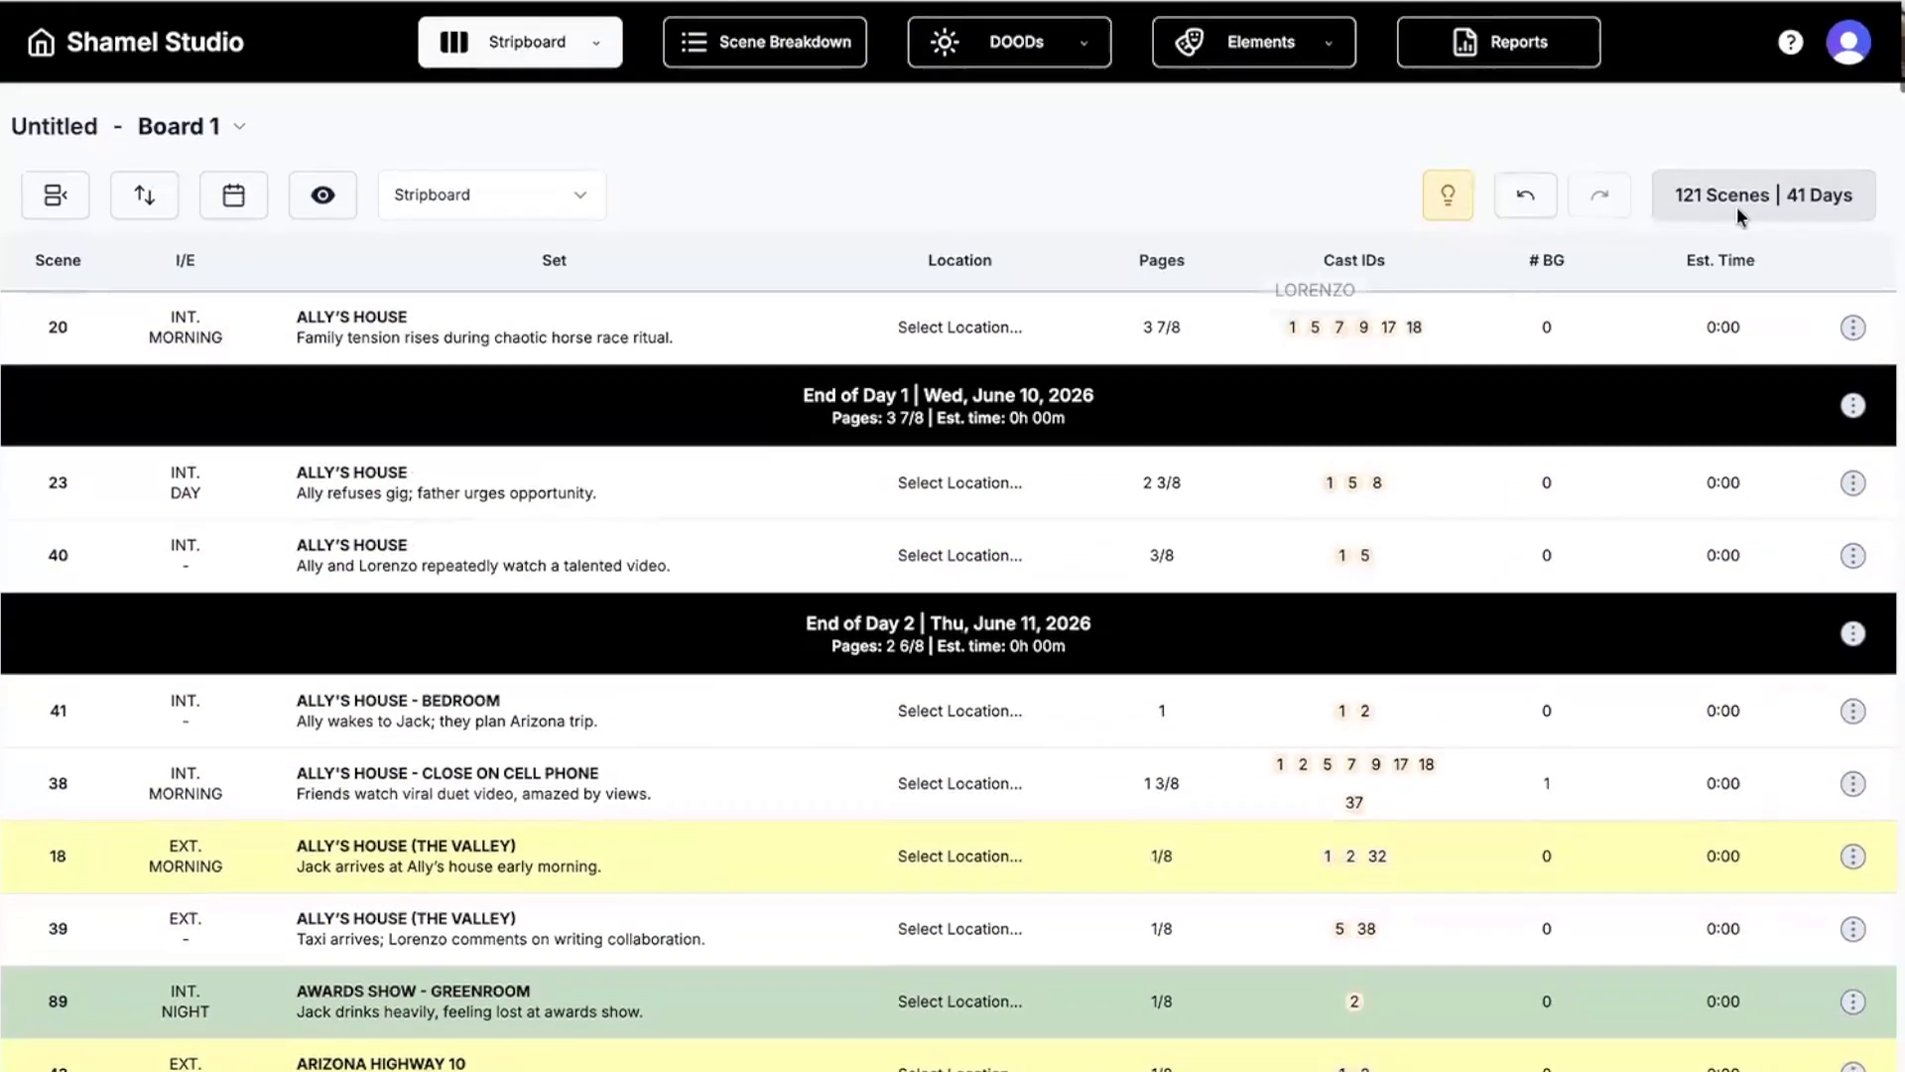
pyautogui.moveTo(1788, 205)
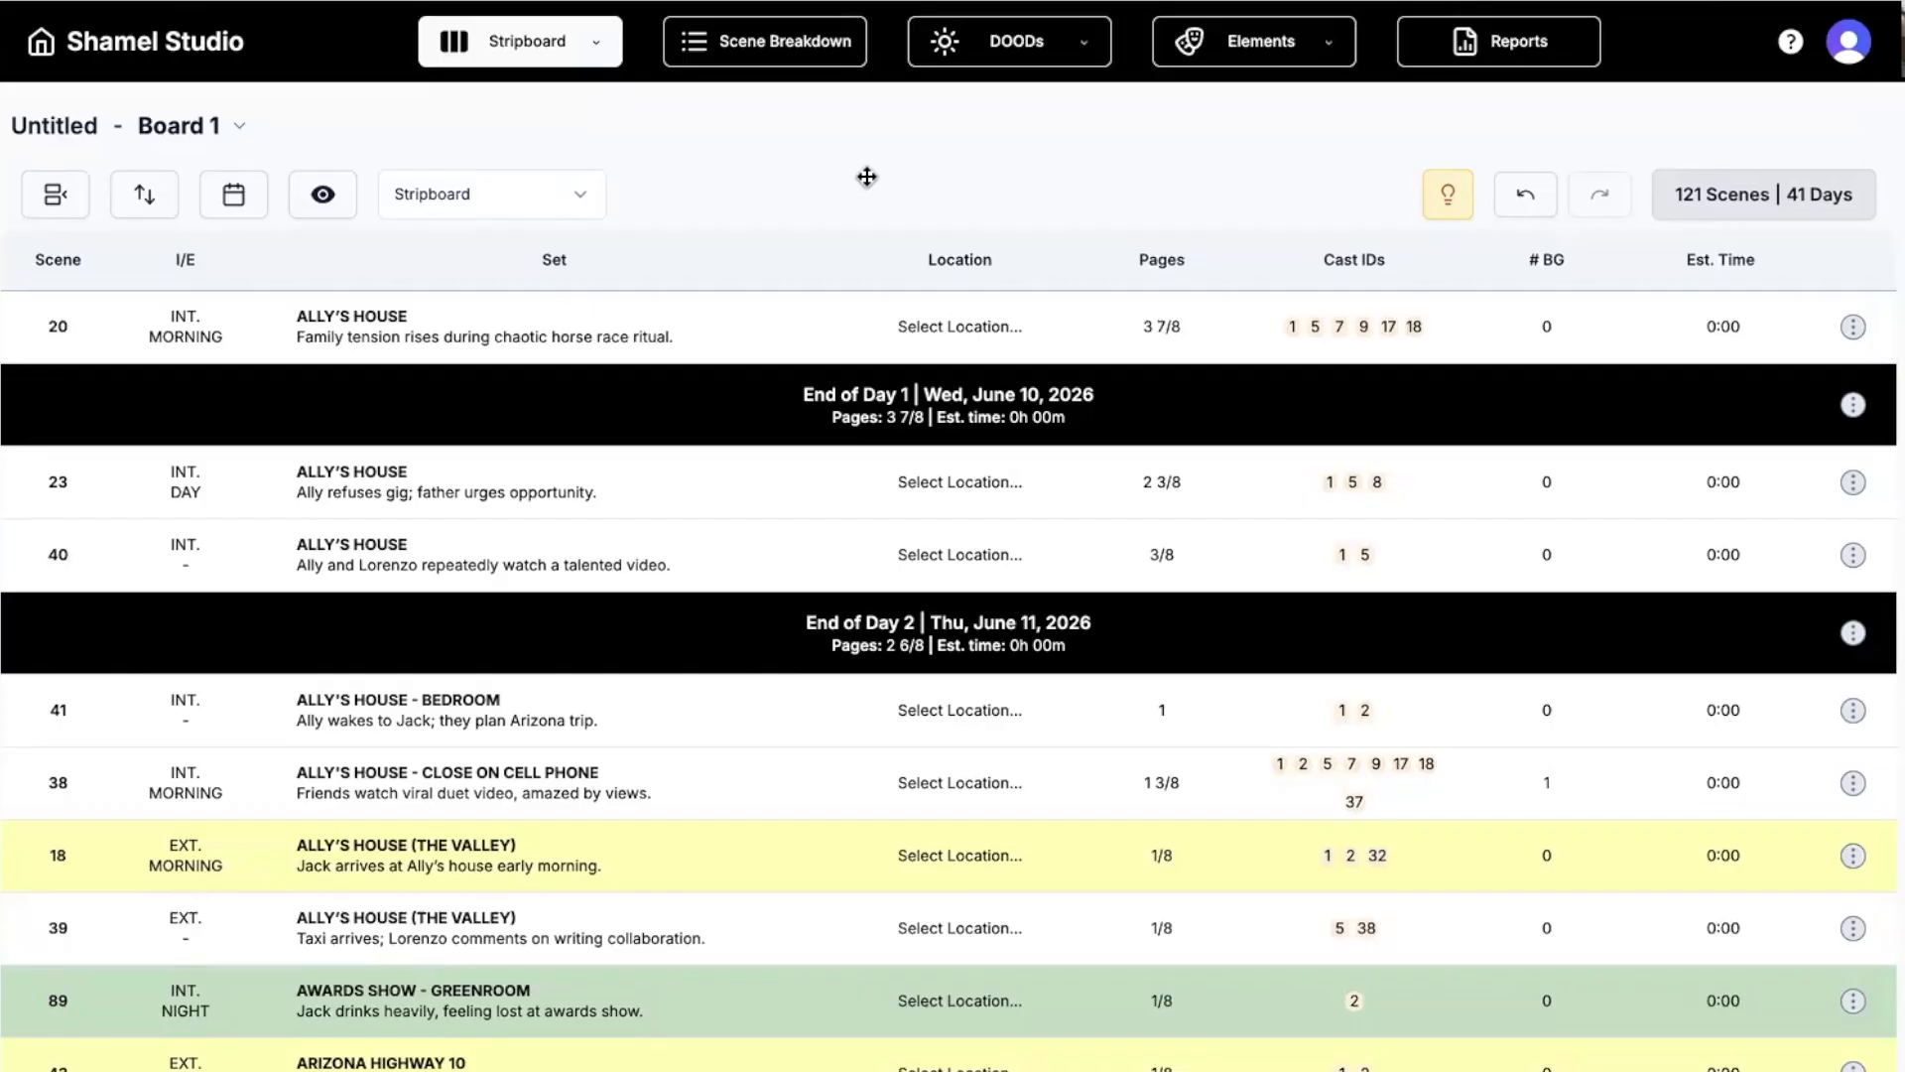
# Re-break the stripboard by number of days into 25 shoot days.
pyautogui.click(54, 198)
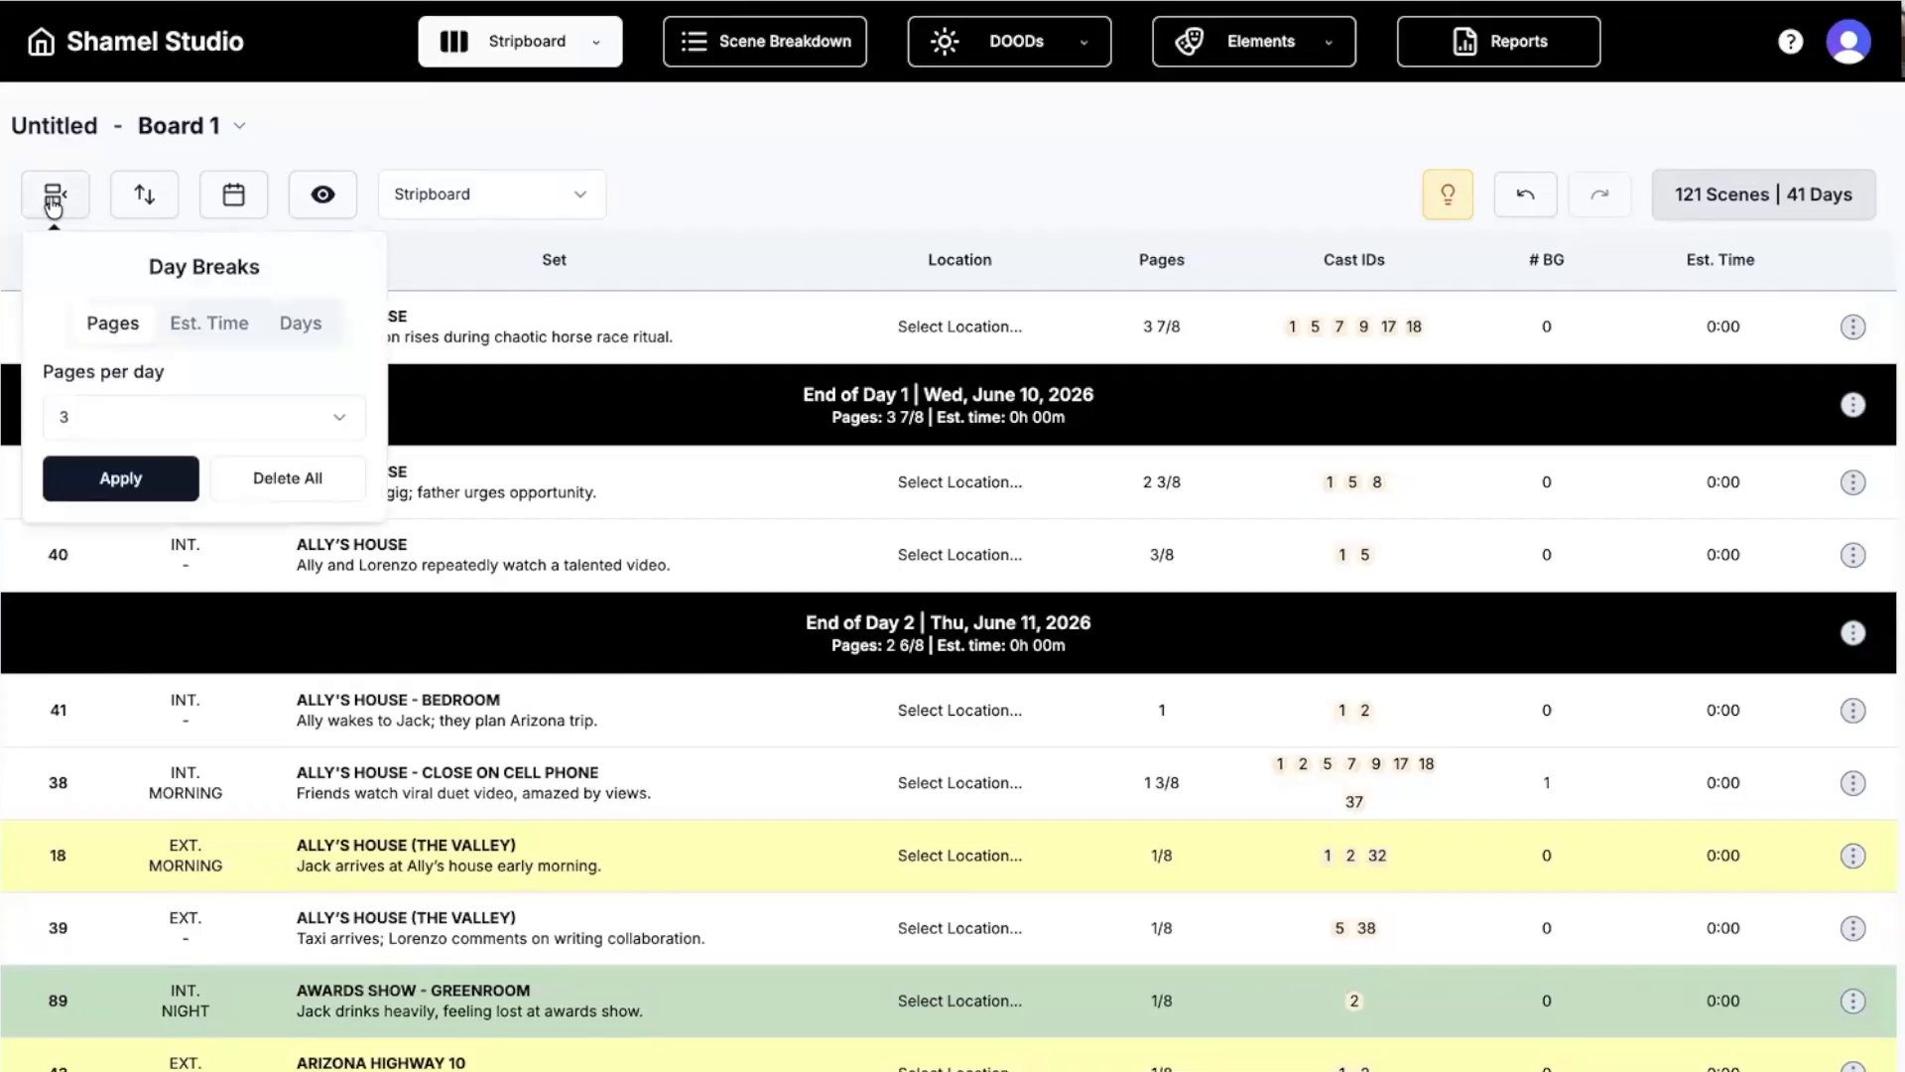
pyautogui.click(298, 324)
pyautogui.click(172, 417)
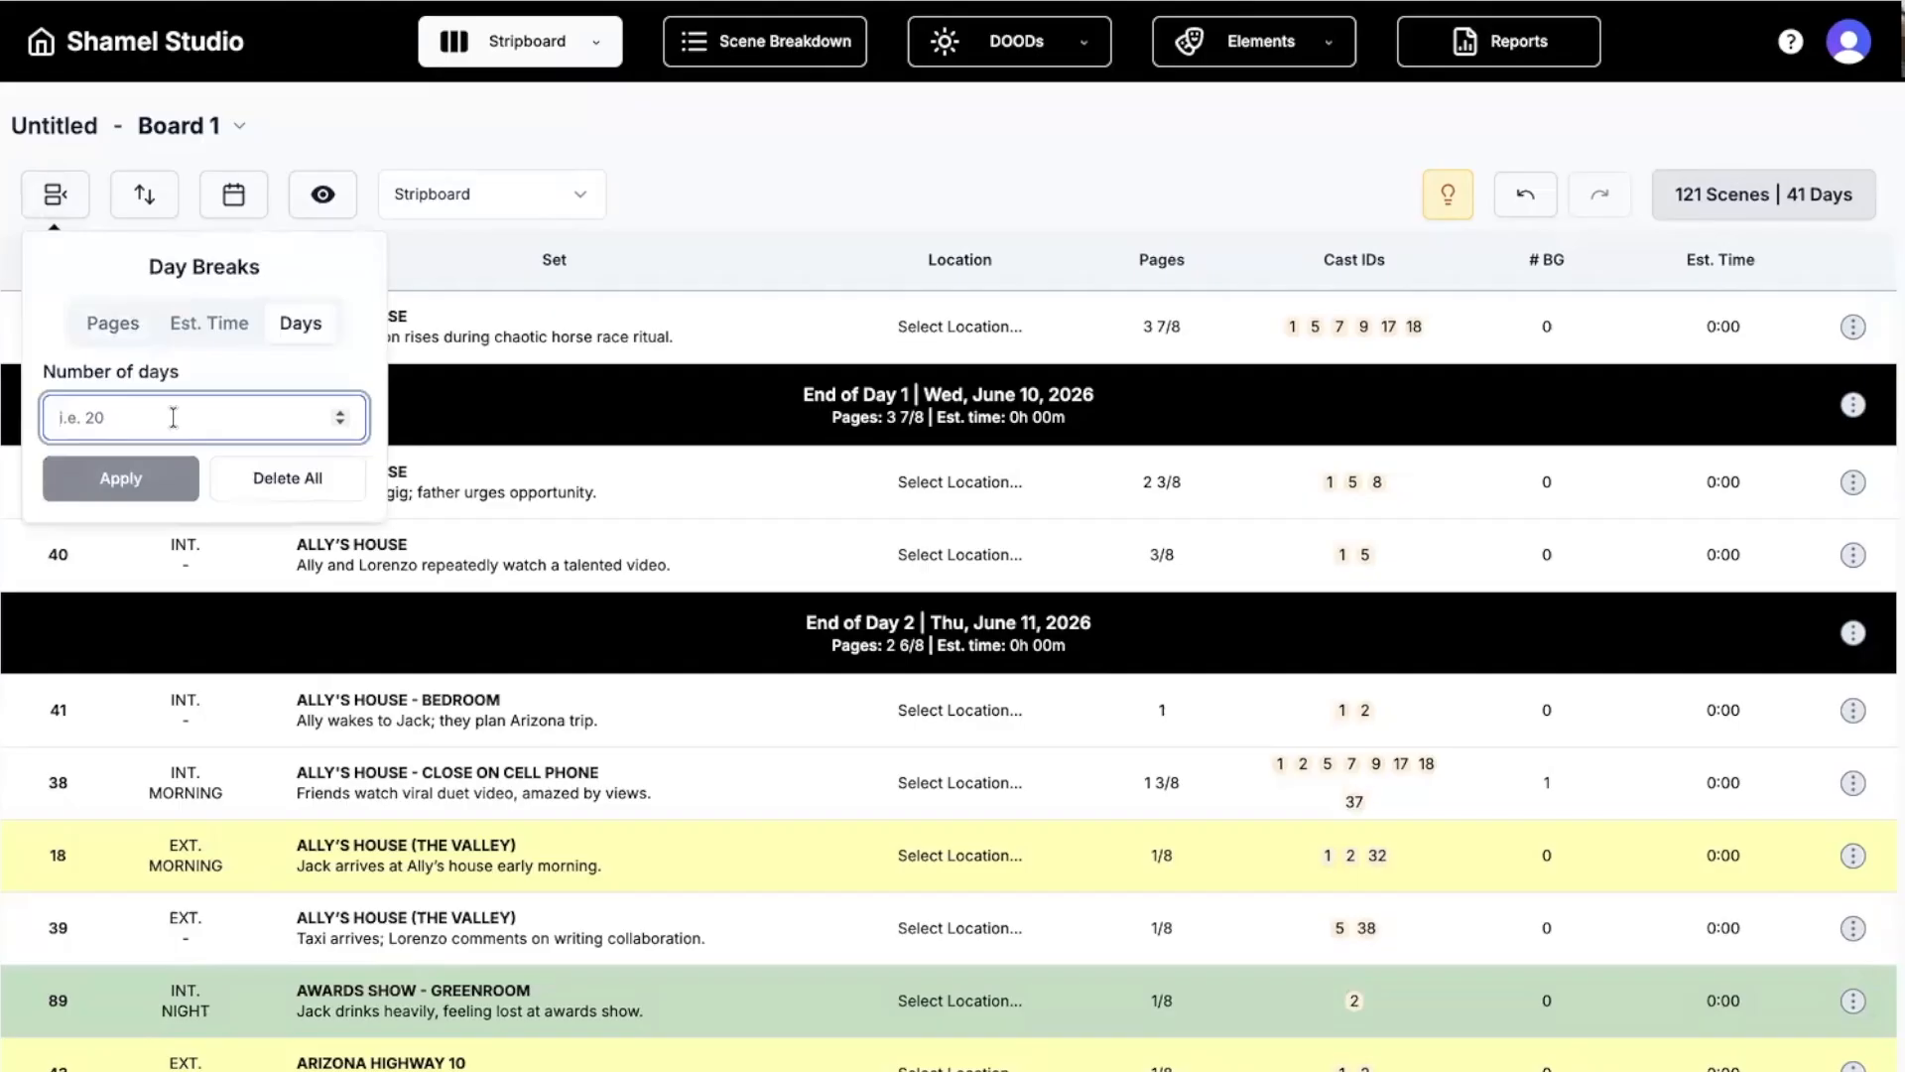
pyautogui.write('25')
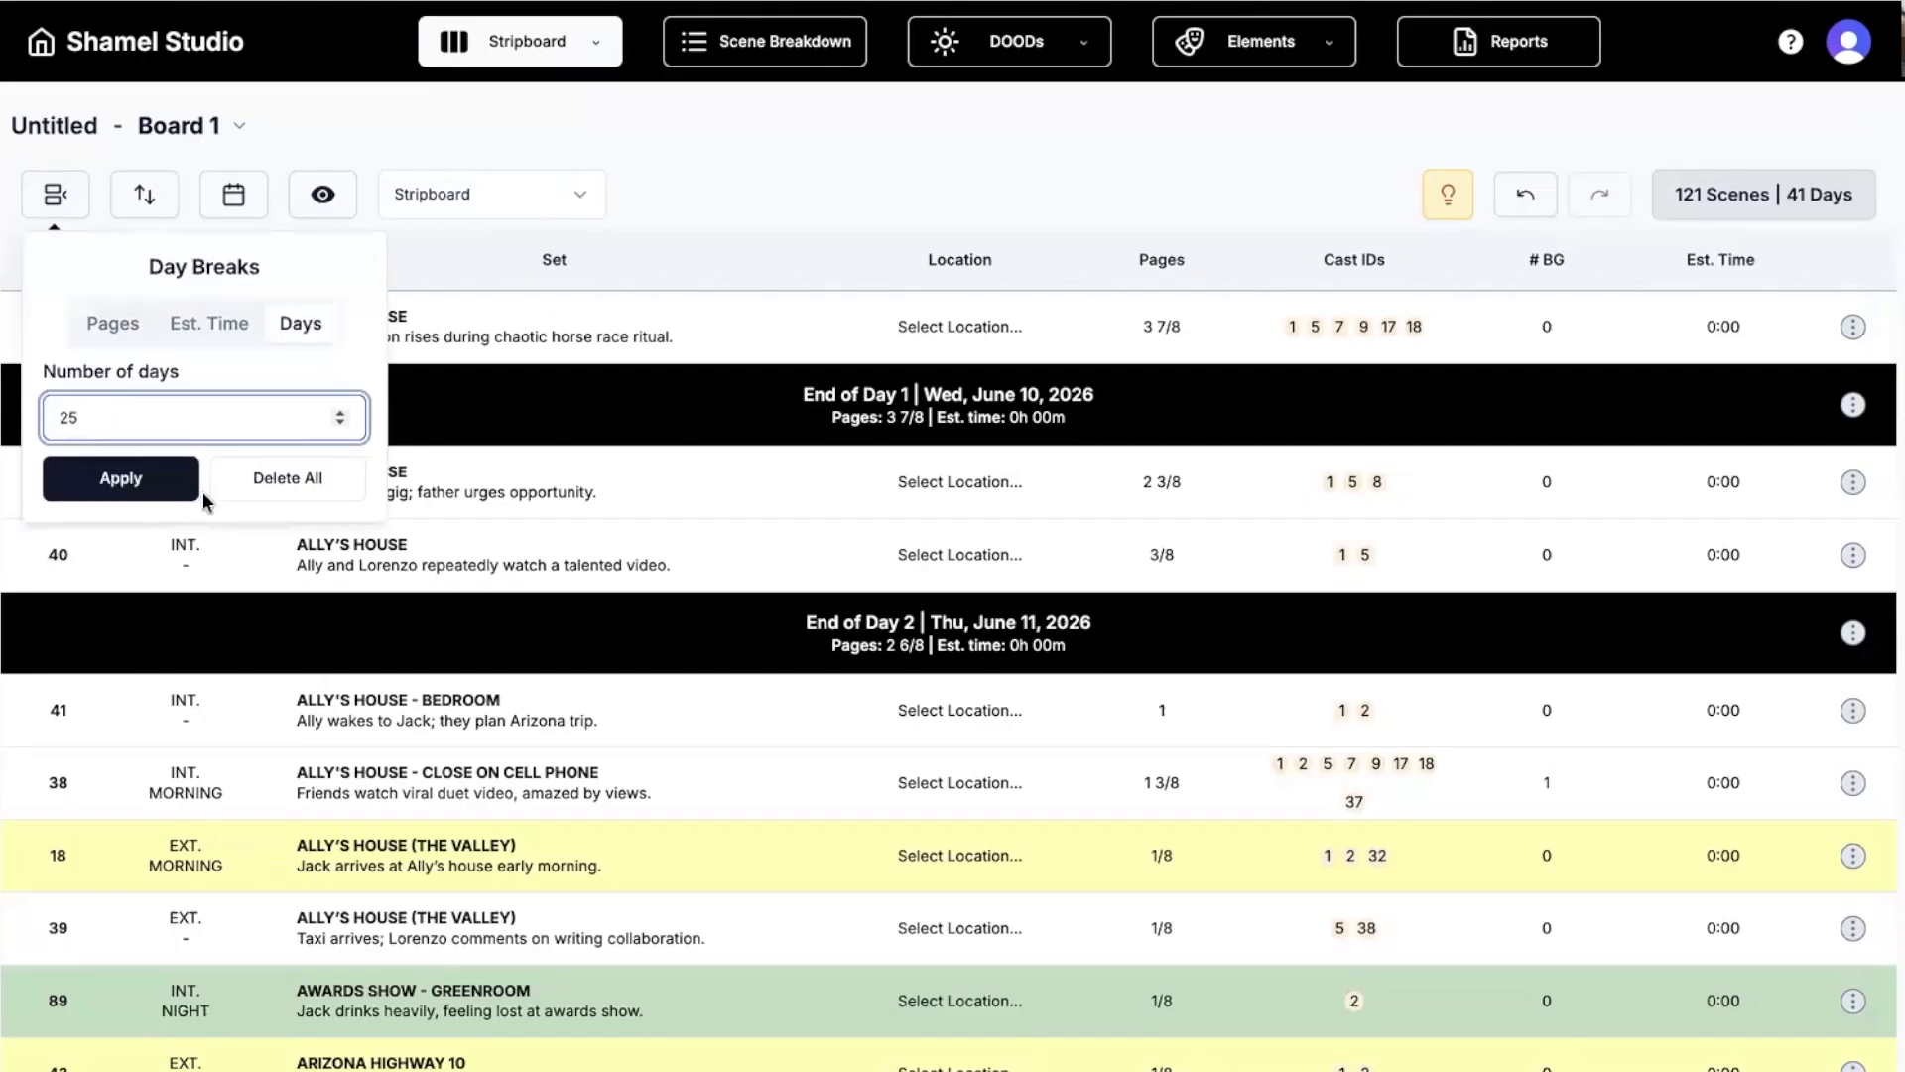
pyautogui.click(174, 489)
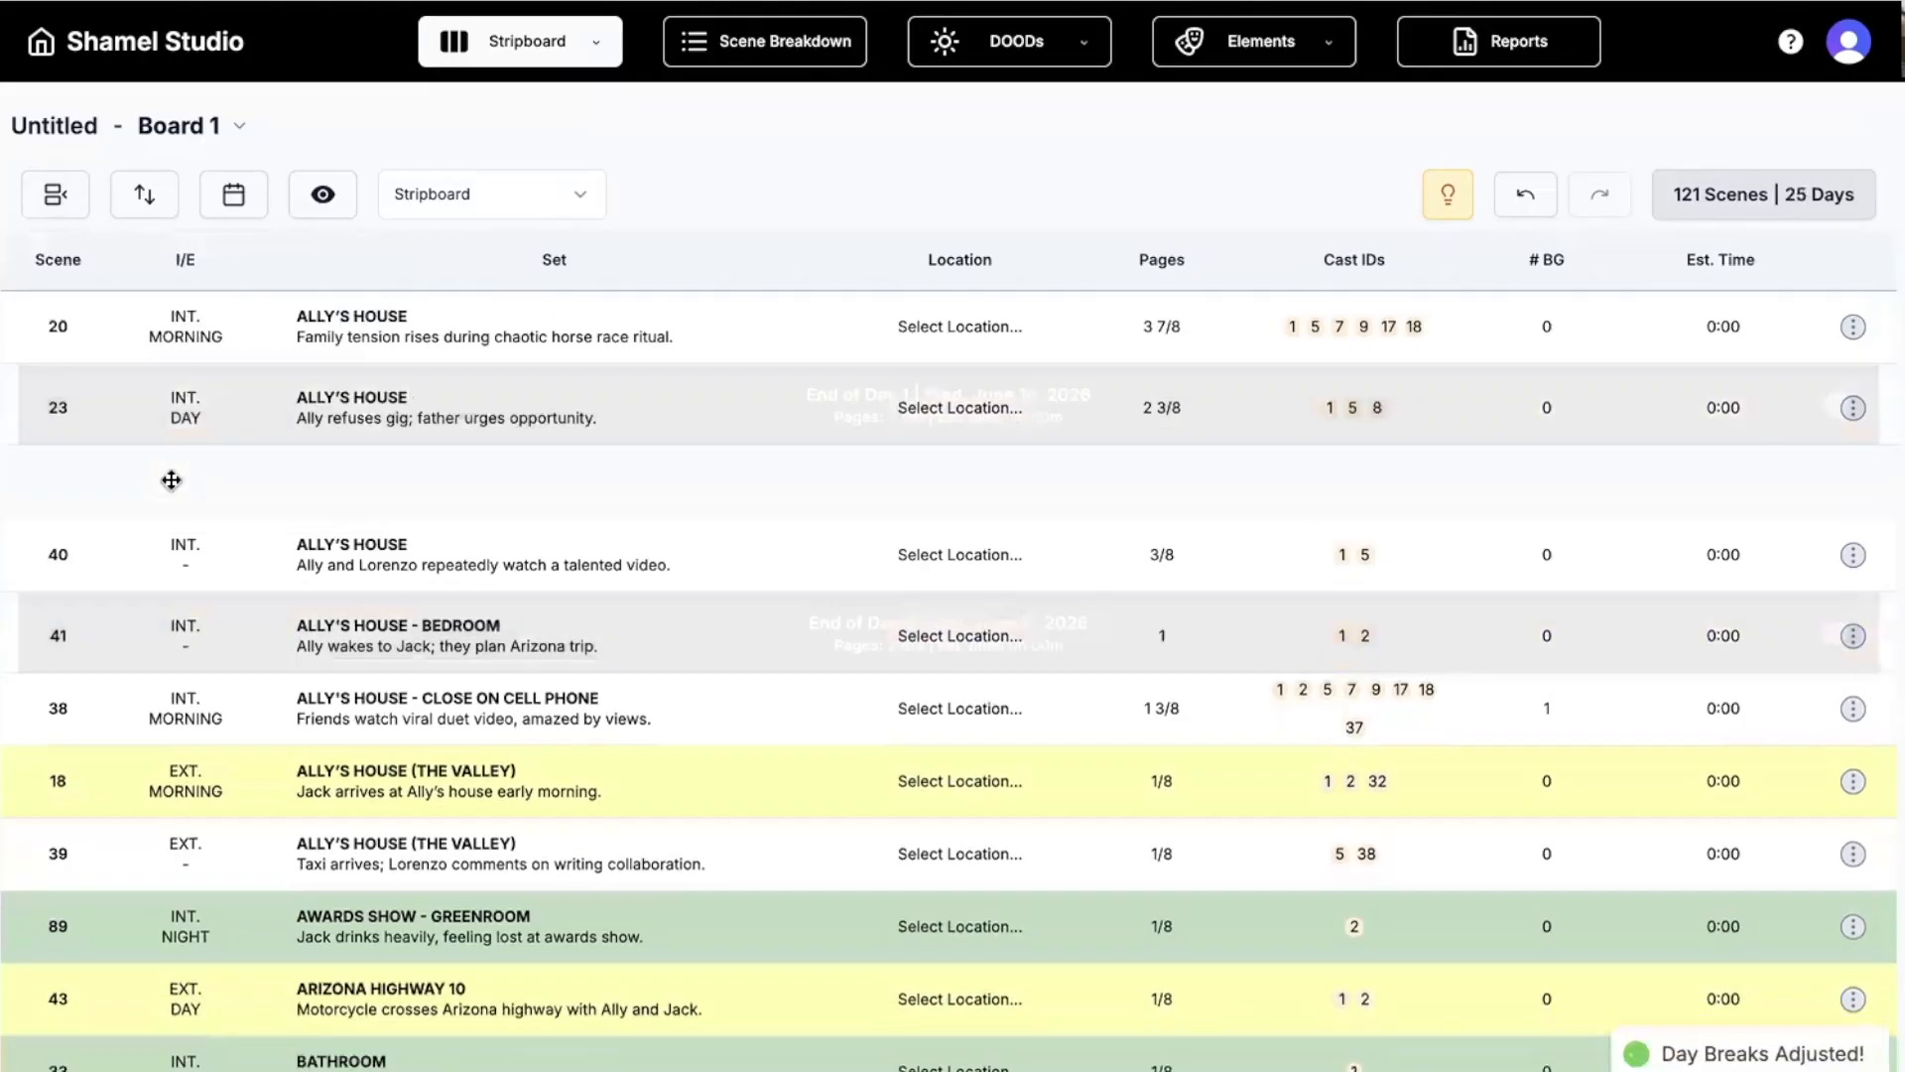
pyautogui.scroll(-4, 486, 576)
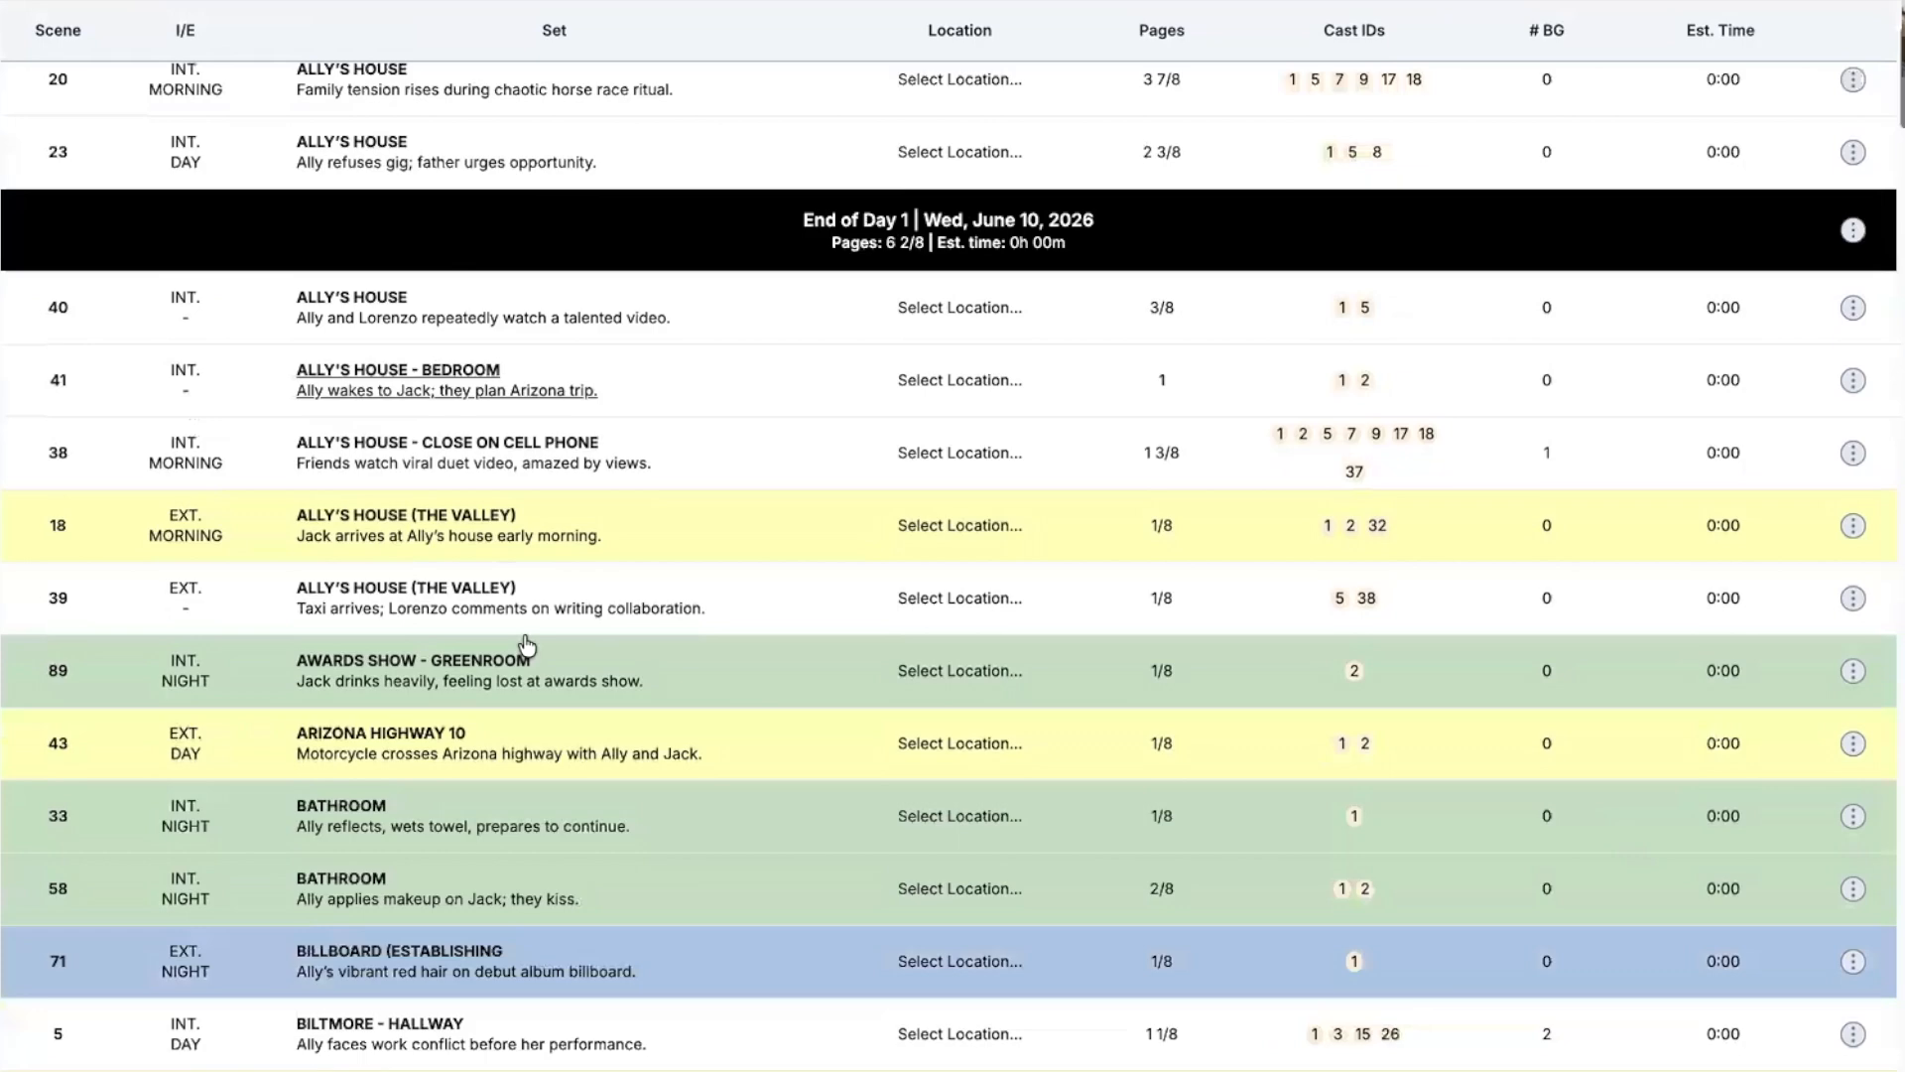
pyautogui.scroll(4, 516, 625)
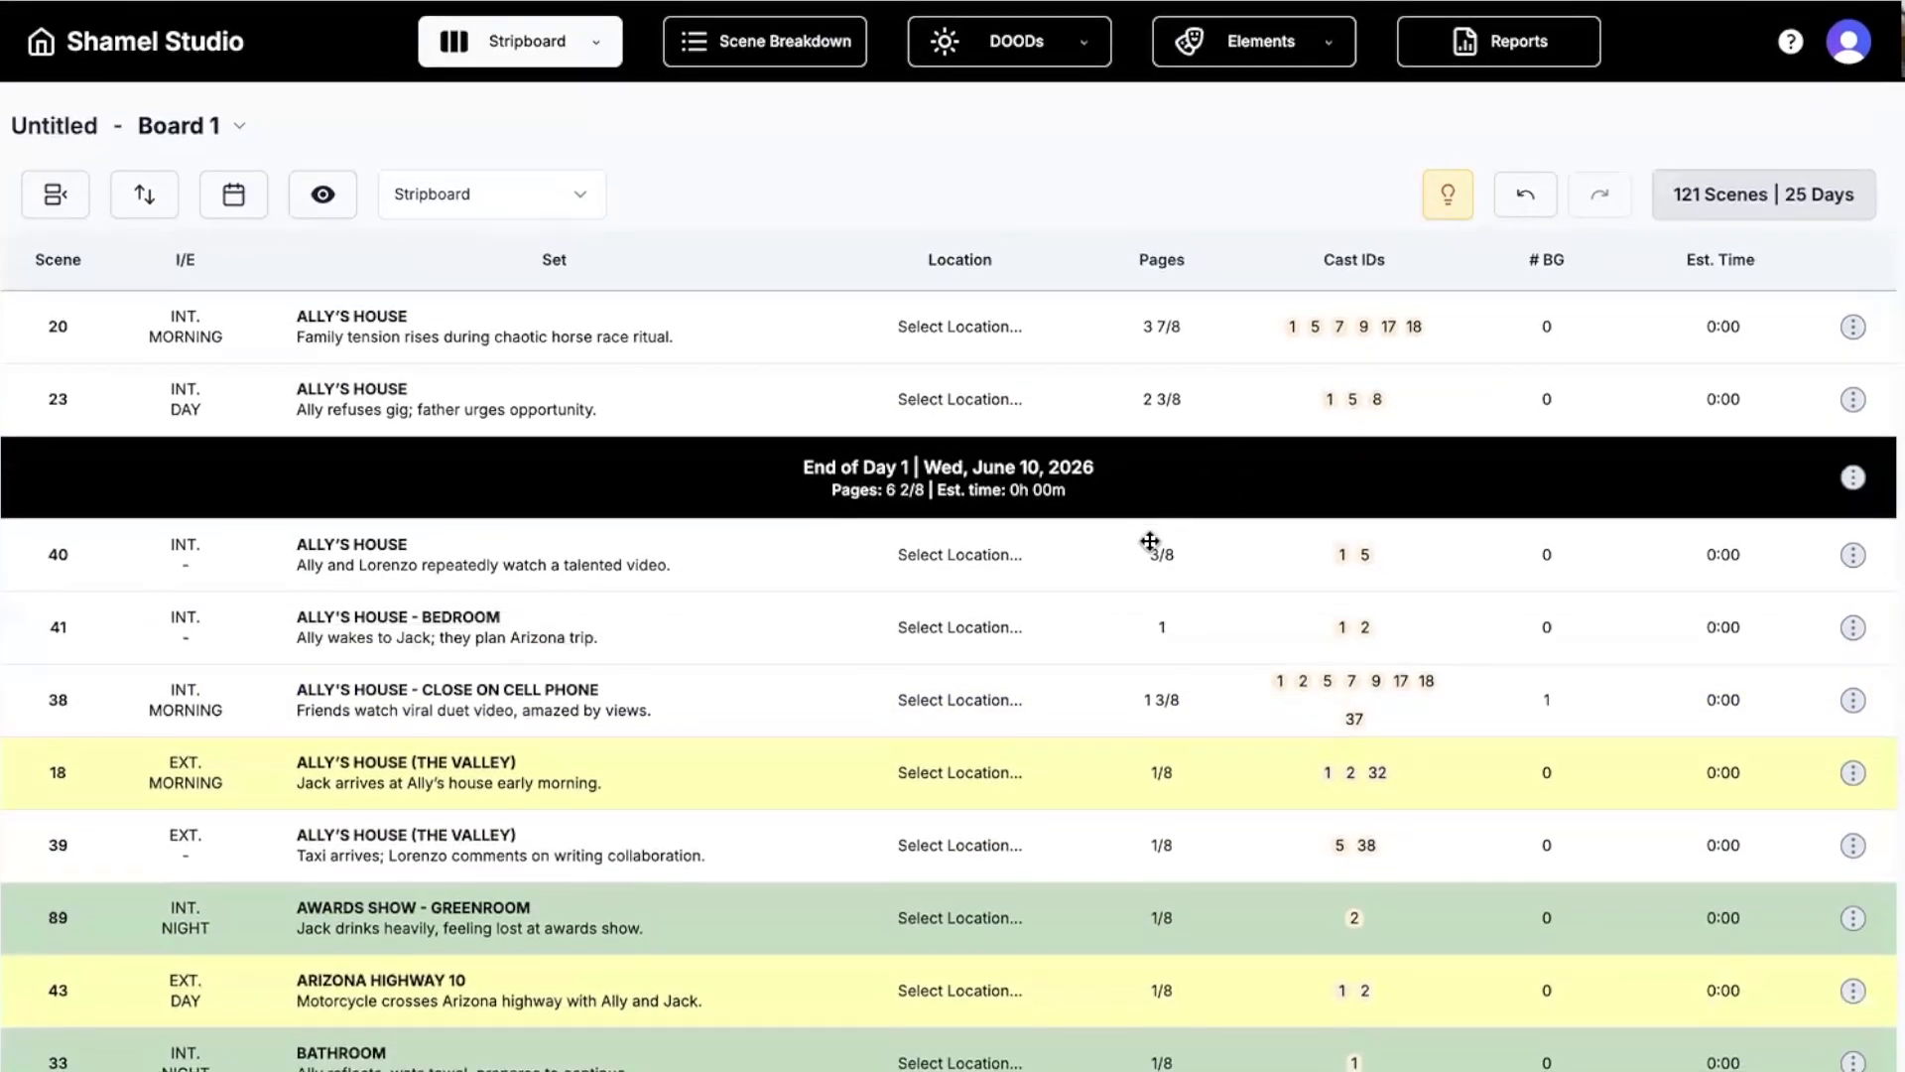
pyautogui.scroll(-9, 1149, 541)
pyautogui.scroll(3, 1149, 540)
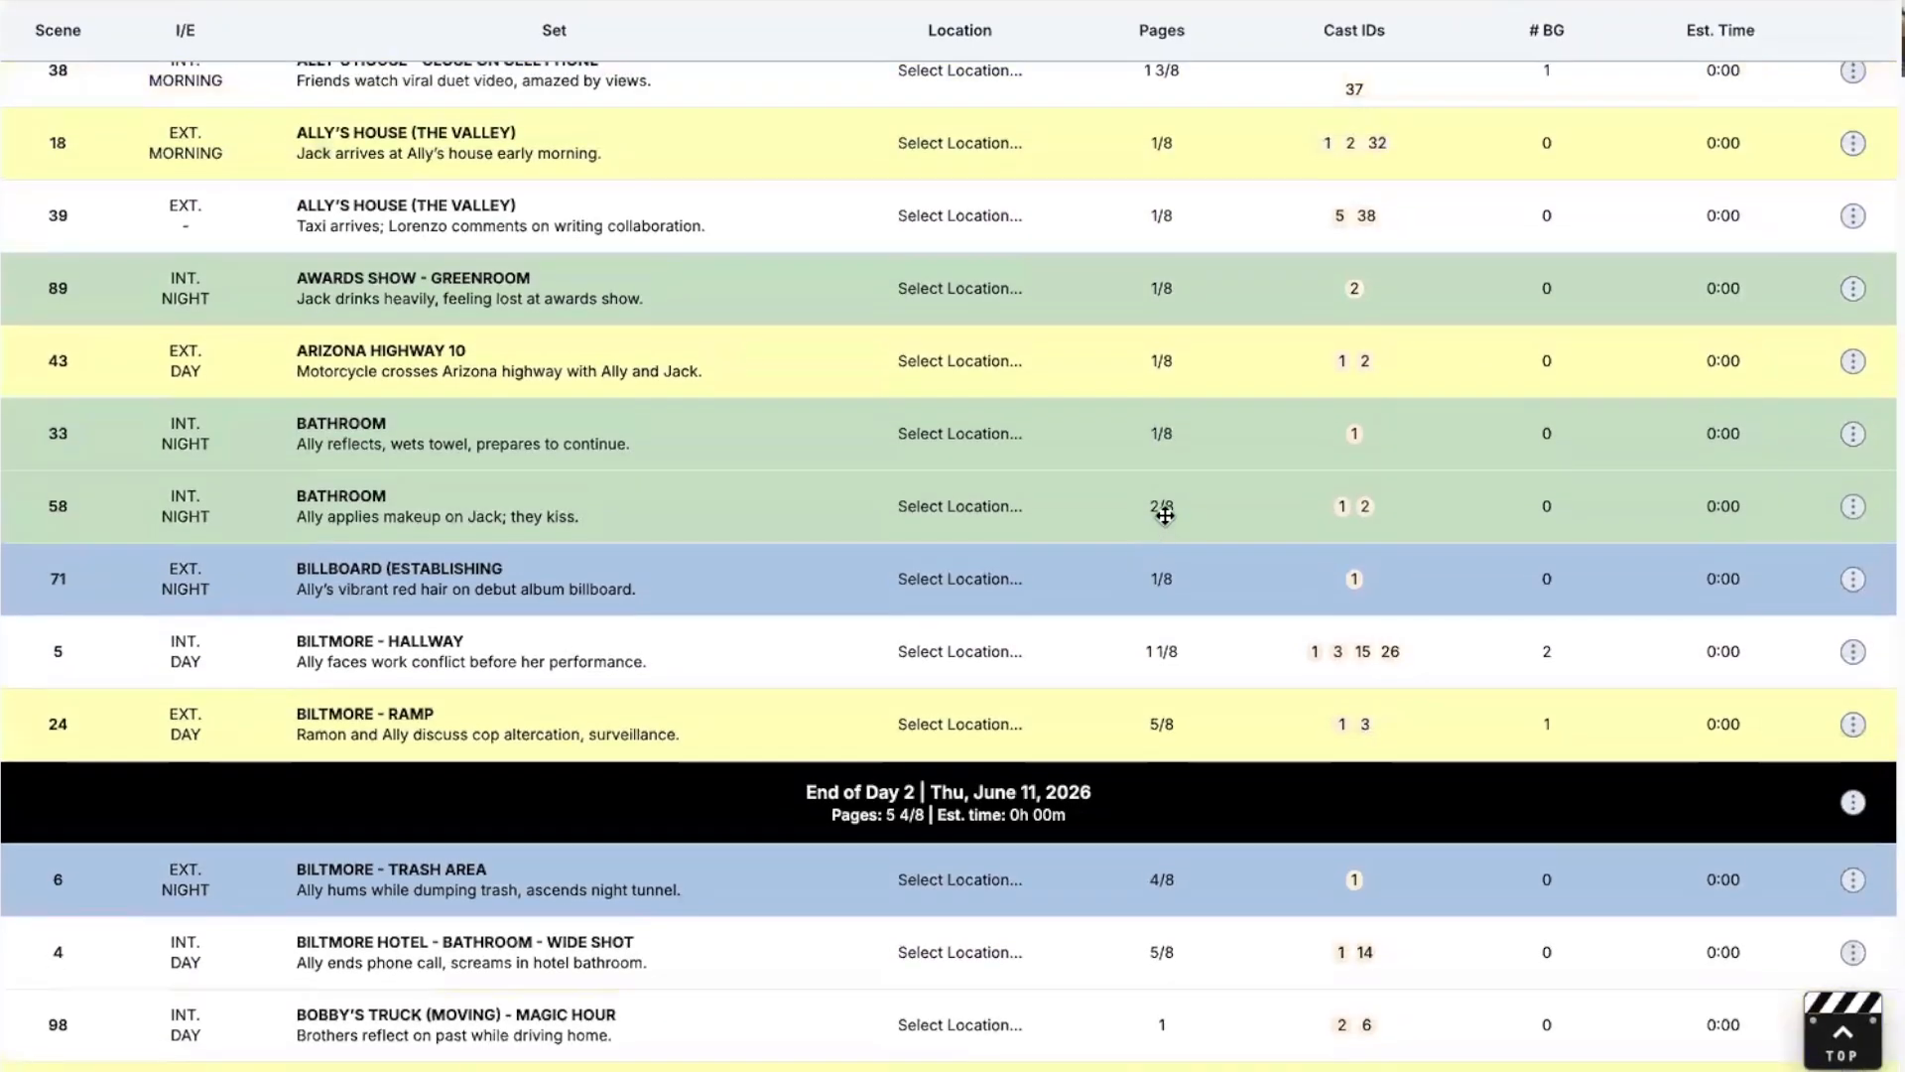
pyautogui.scroll(6, 1170, 556)
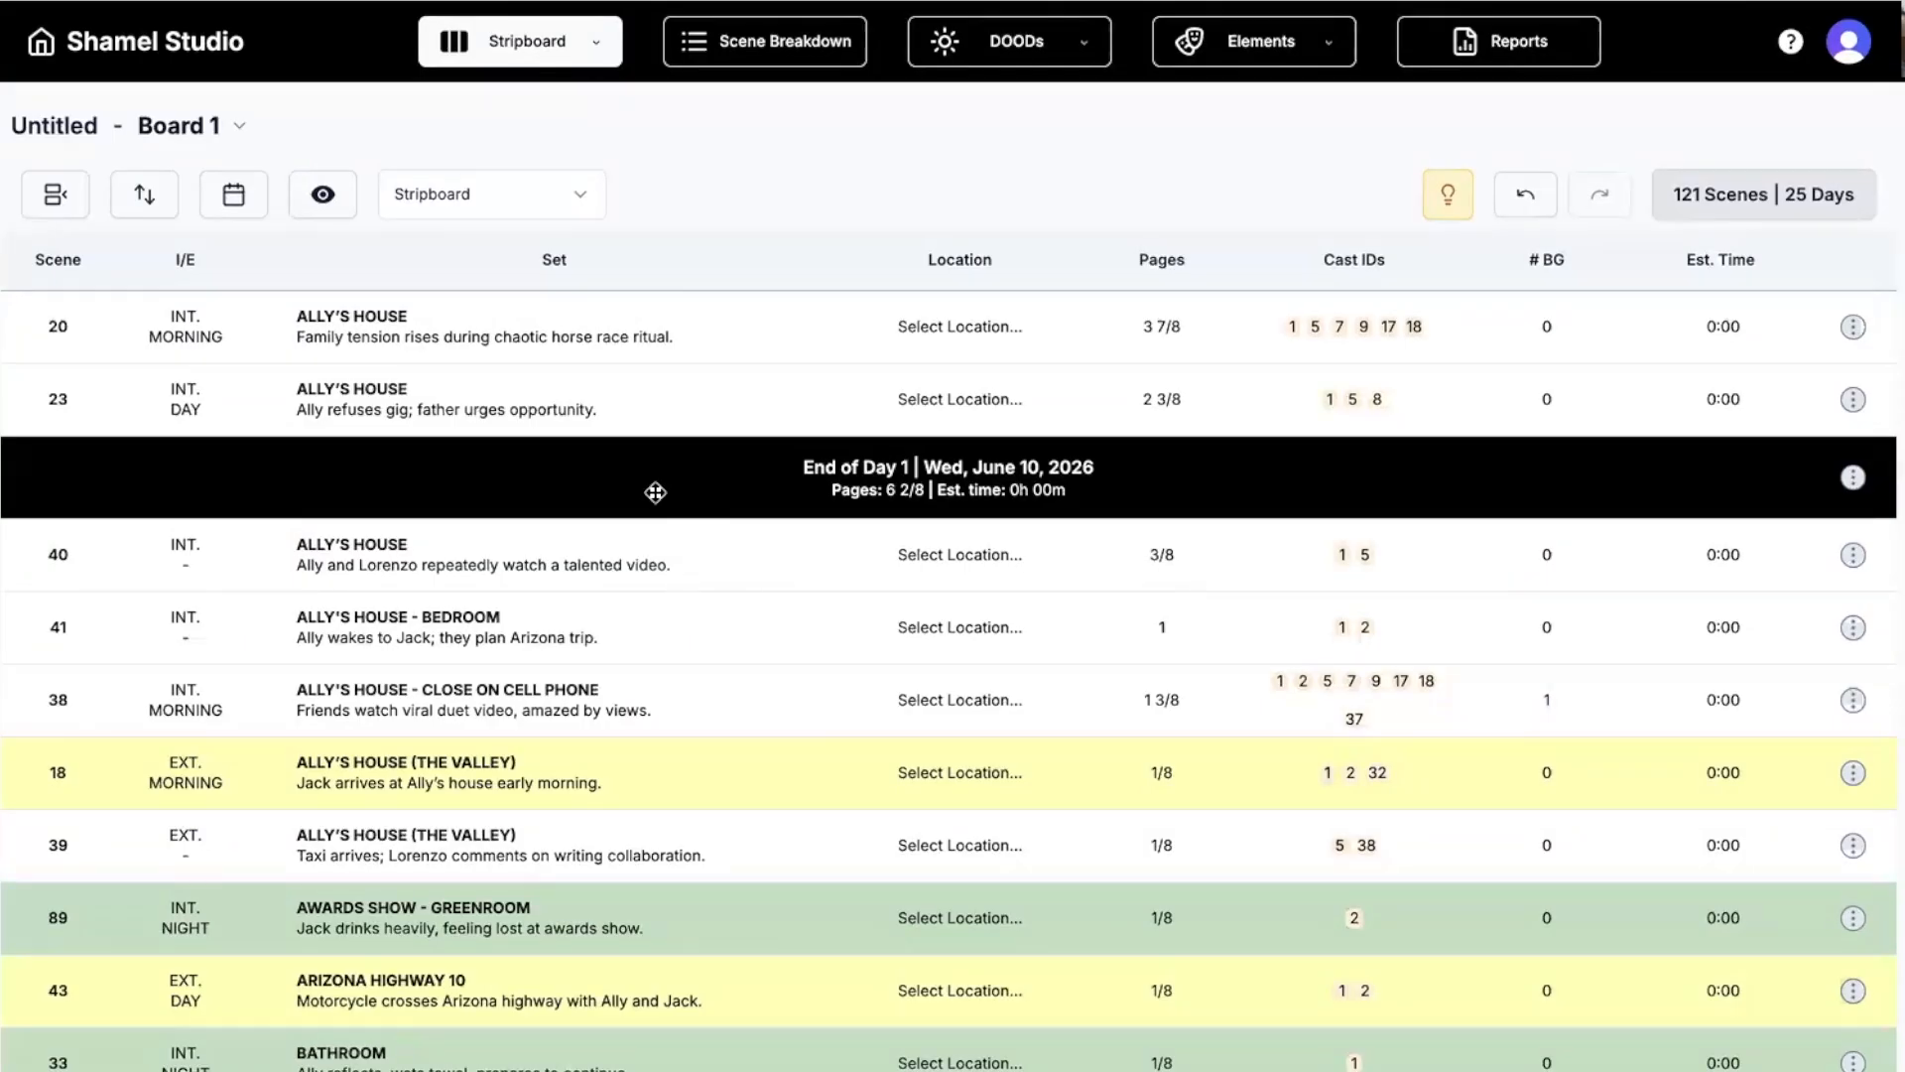
# Move End of Day 1 below scene 41 and add a 'Day 1' banner above scene 20.
pyautogui.moveTo(655, 493)
pyautogui.mouseDown()
pyautogui.moveTo(664, 608)
pyautogui.moveTo(702, 625)
pyautogui.moveTo(676, 497)
pyautogui.mouseUp()
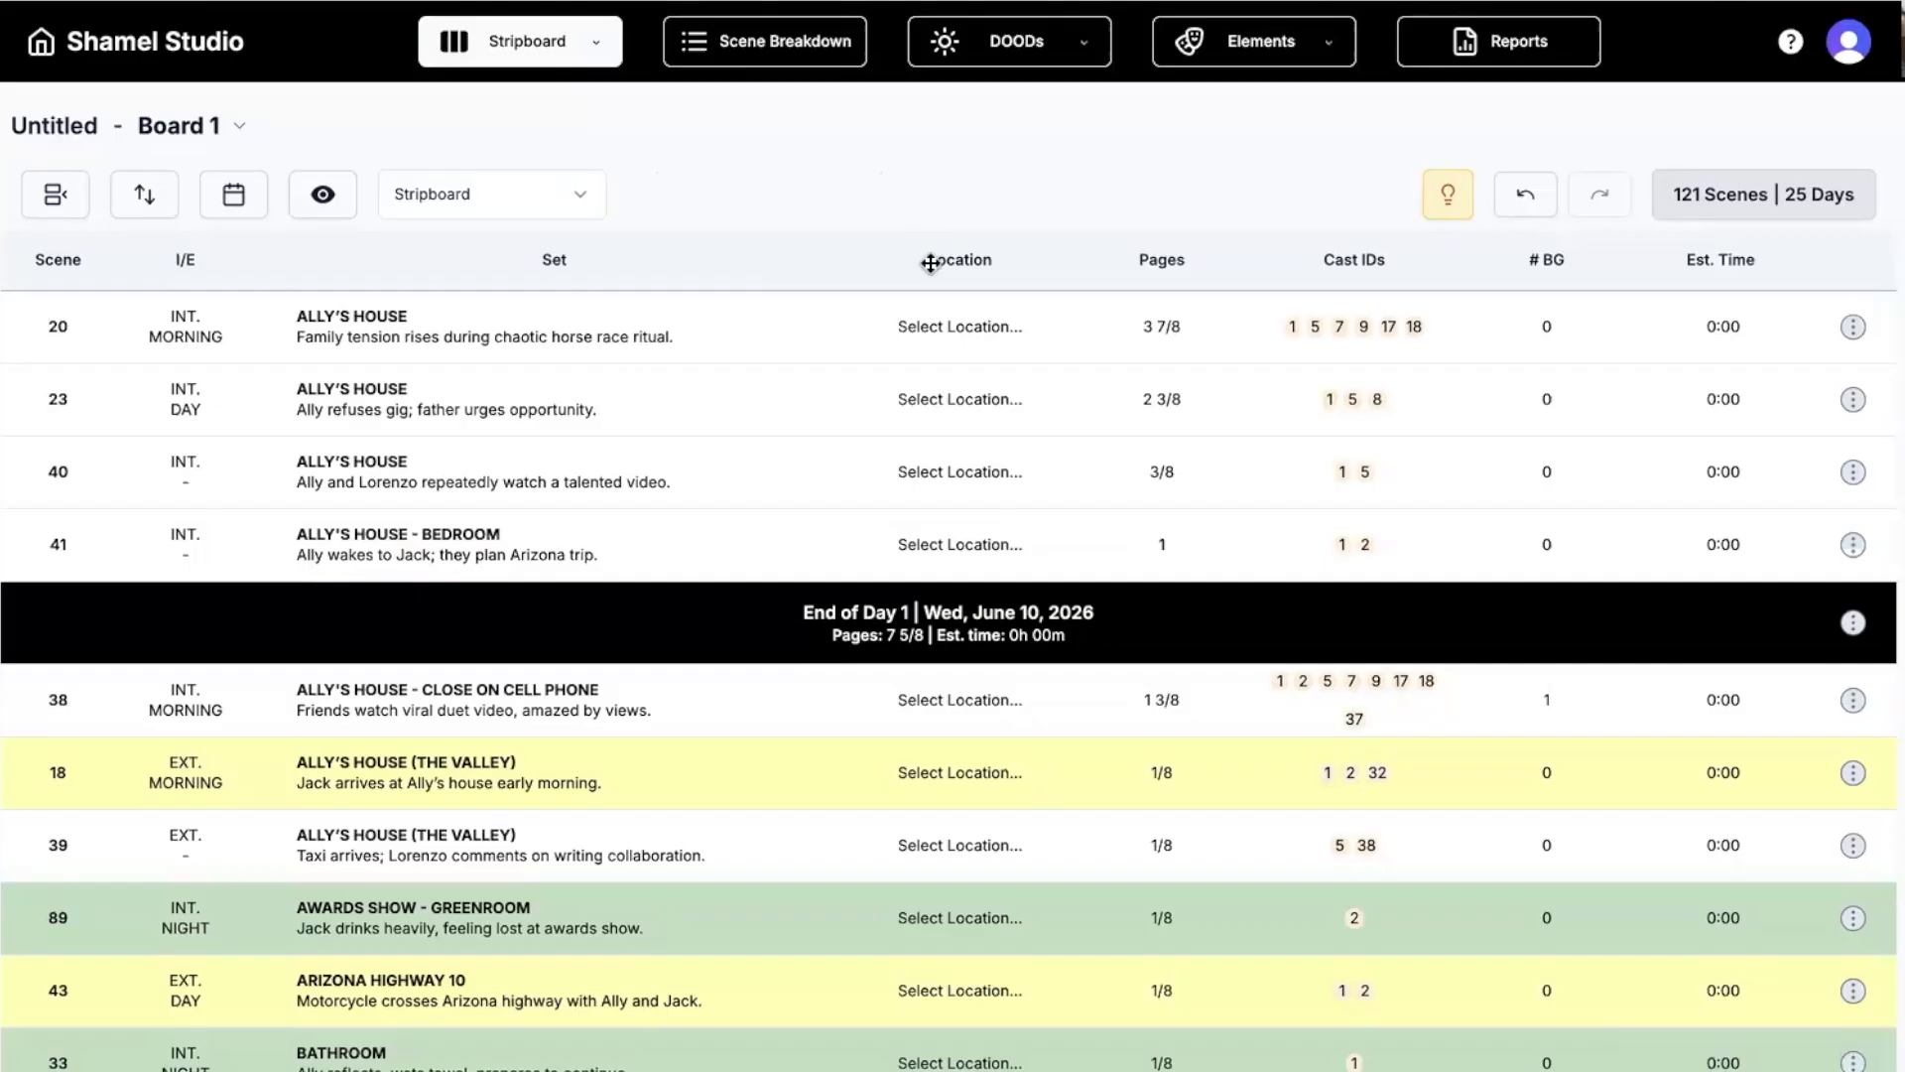
pyautogui.rightClick(837, 346)
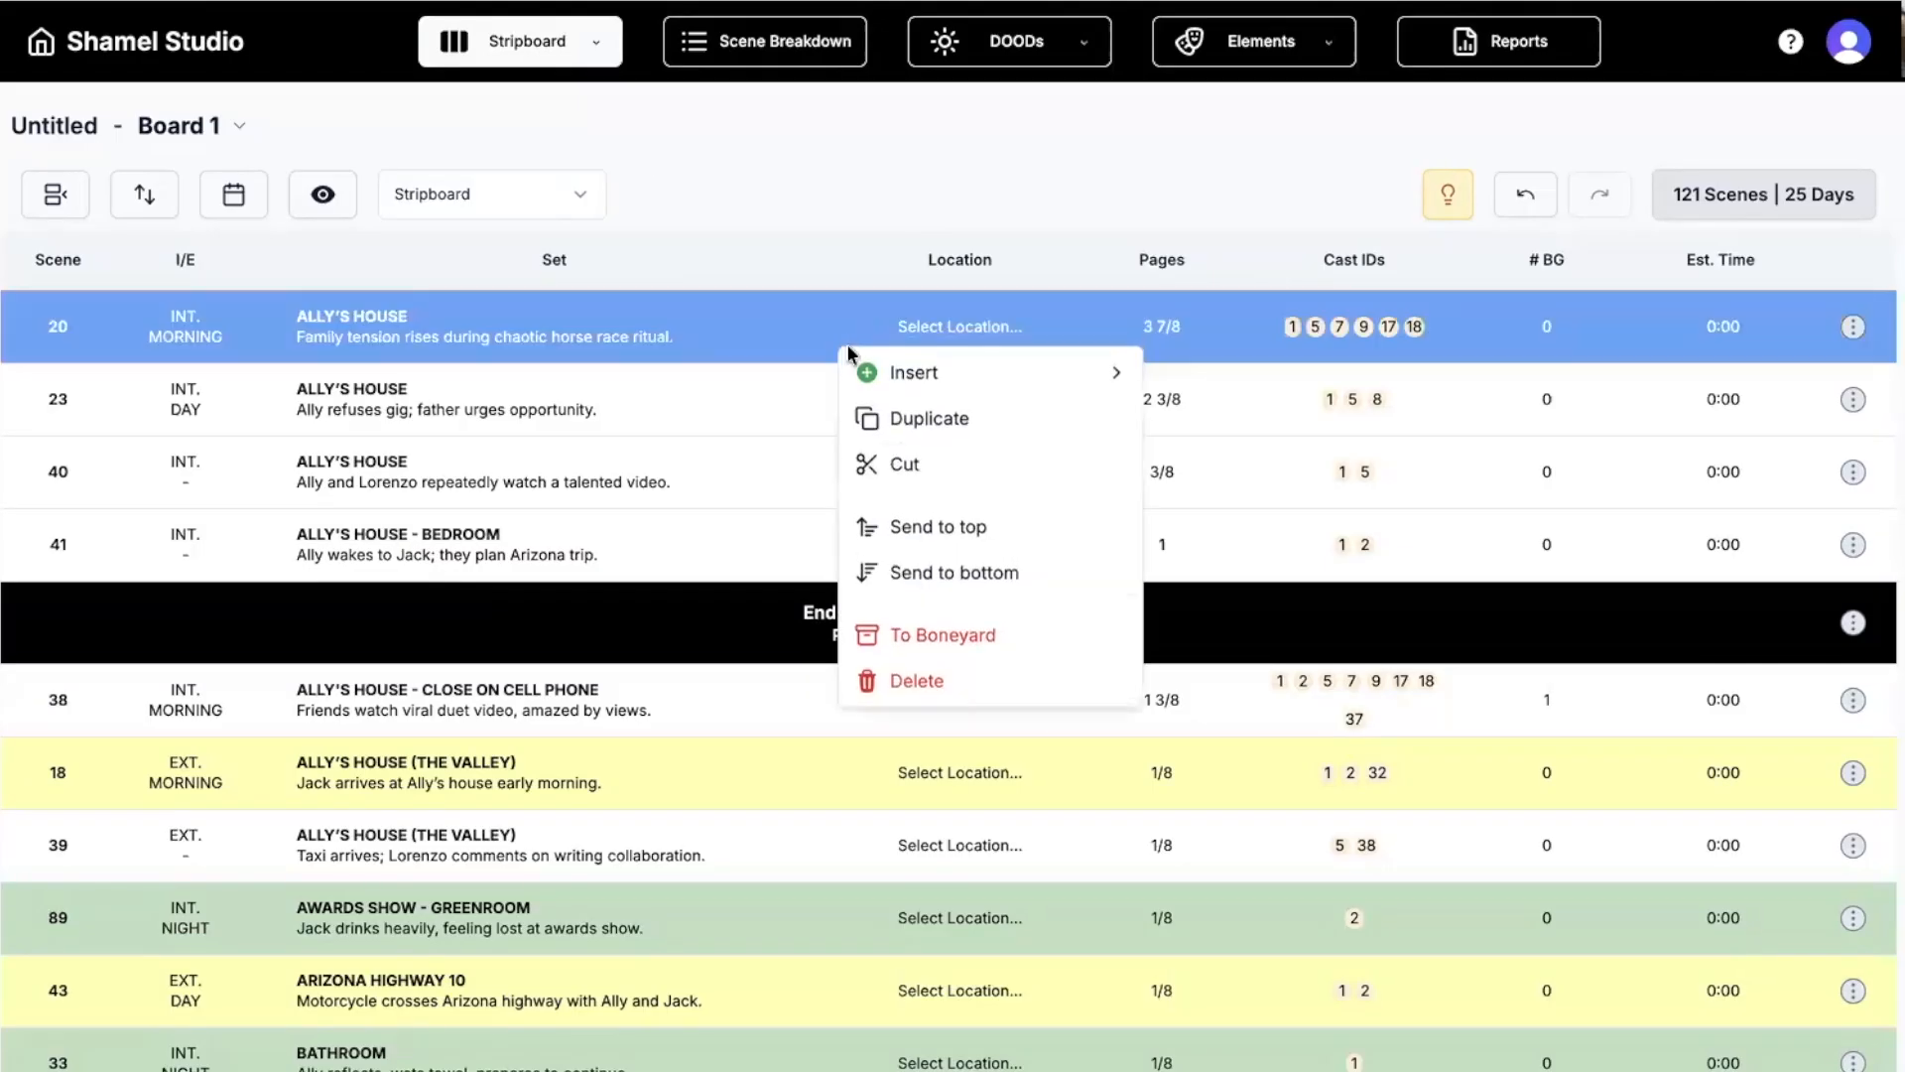
pyautogui.click(839, 332)
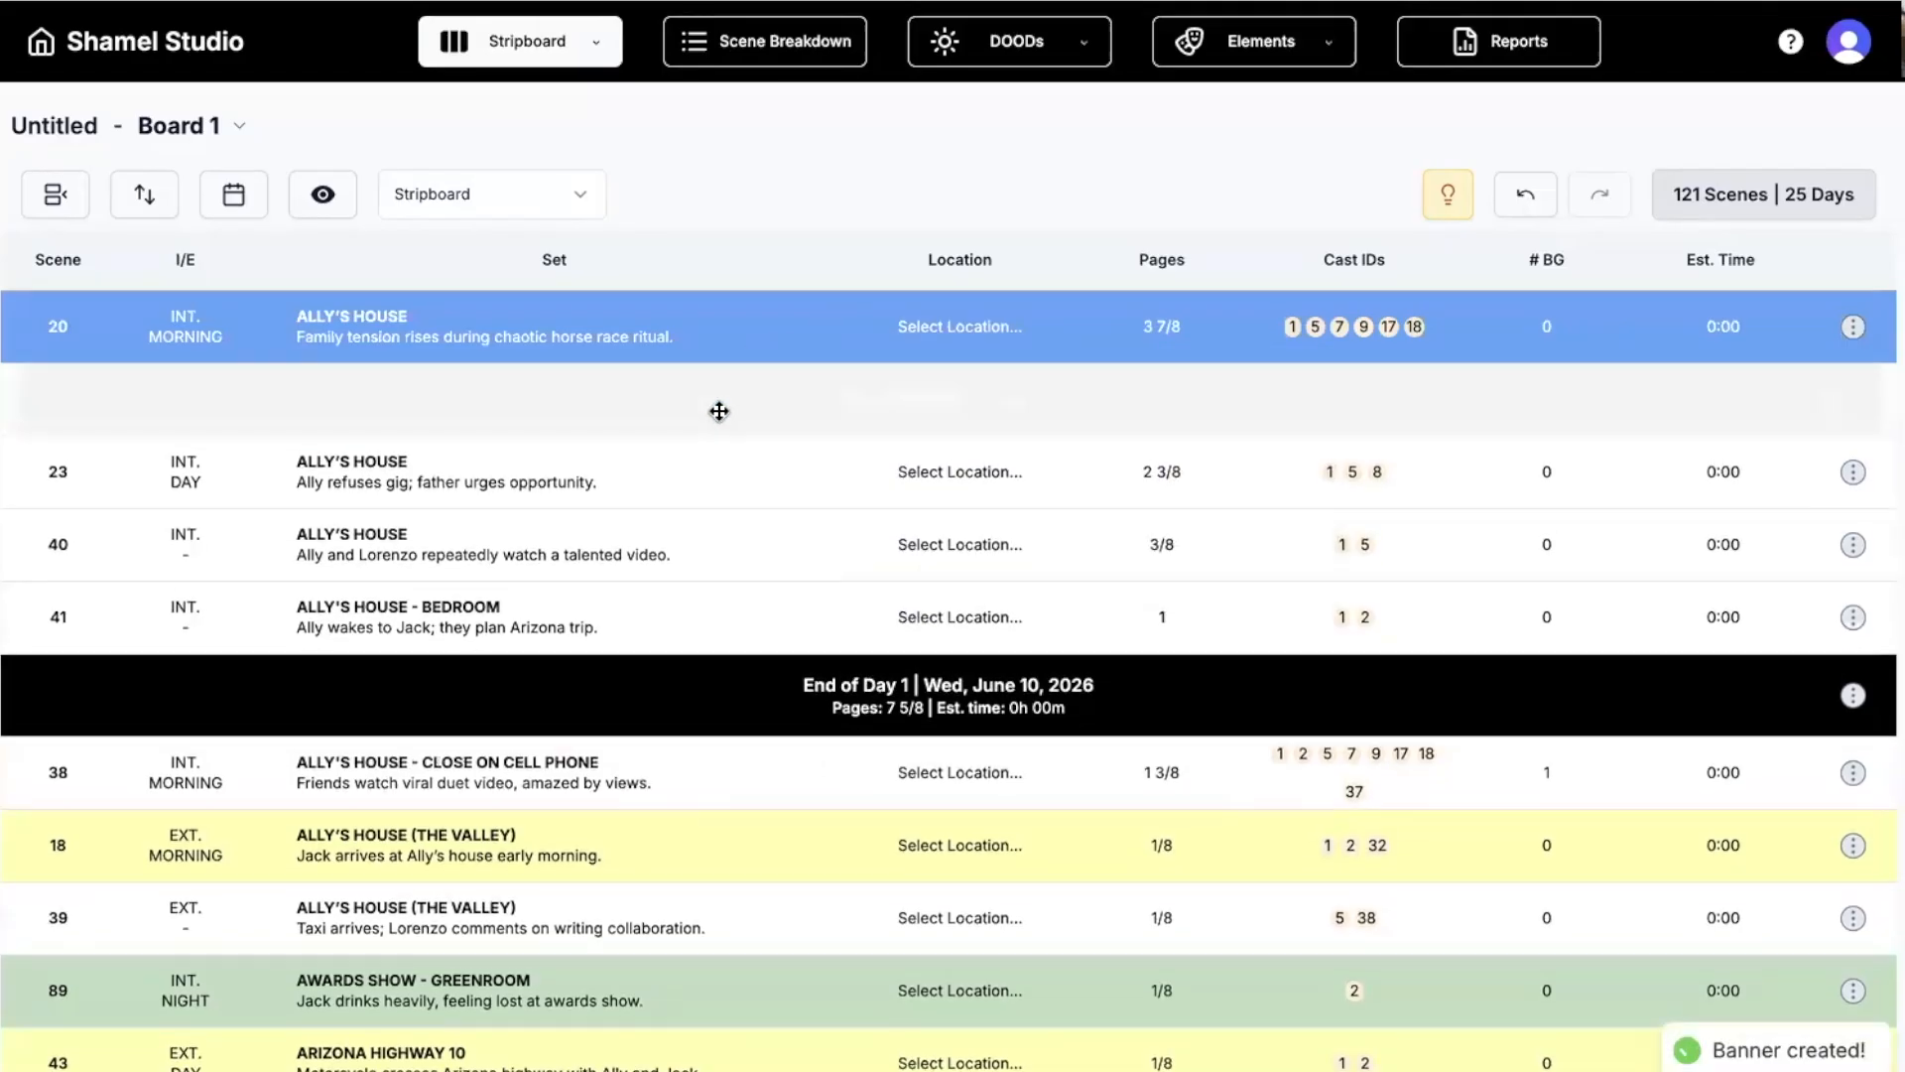
pyautogui.moveTo(718, 408); pyautogui.dragTo(874, 320)
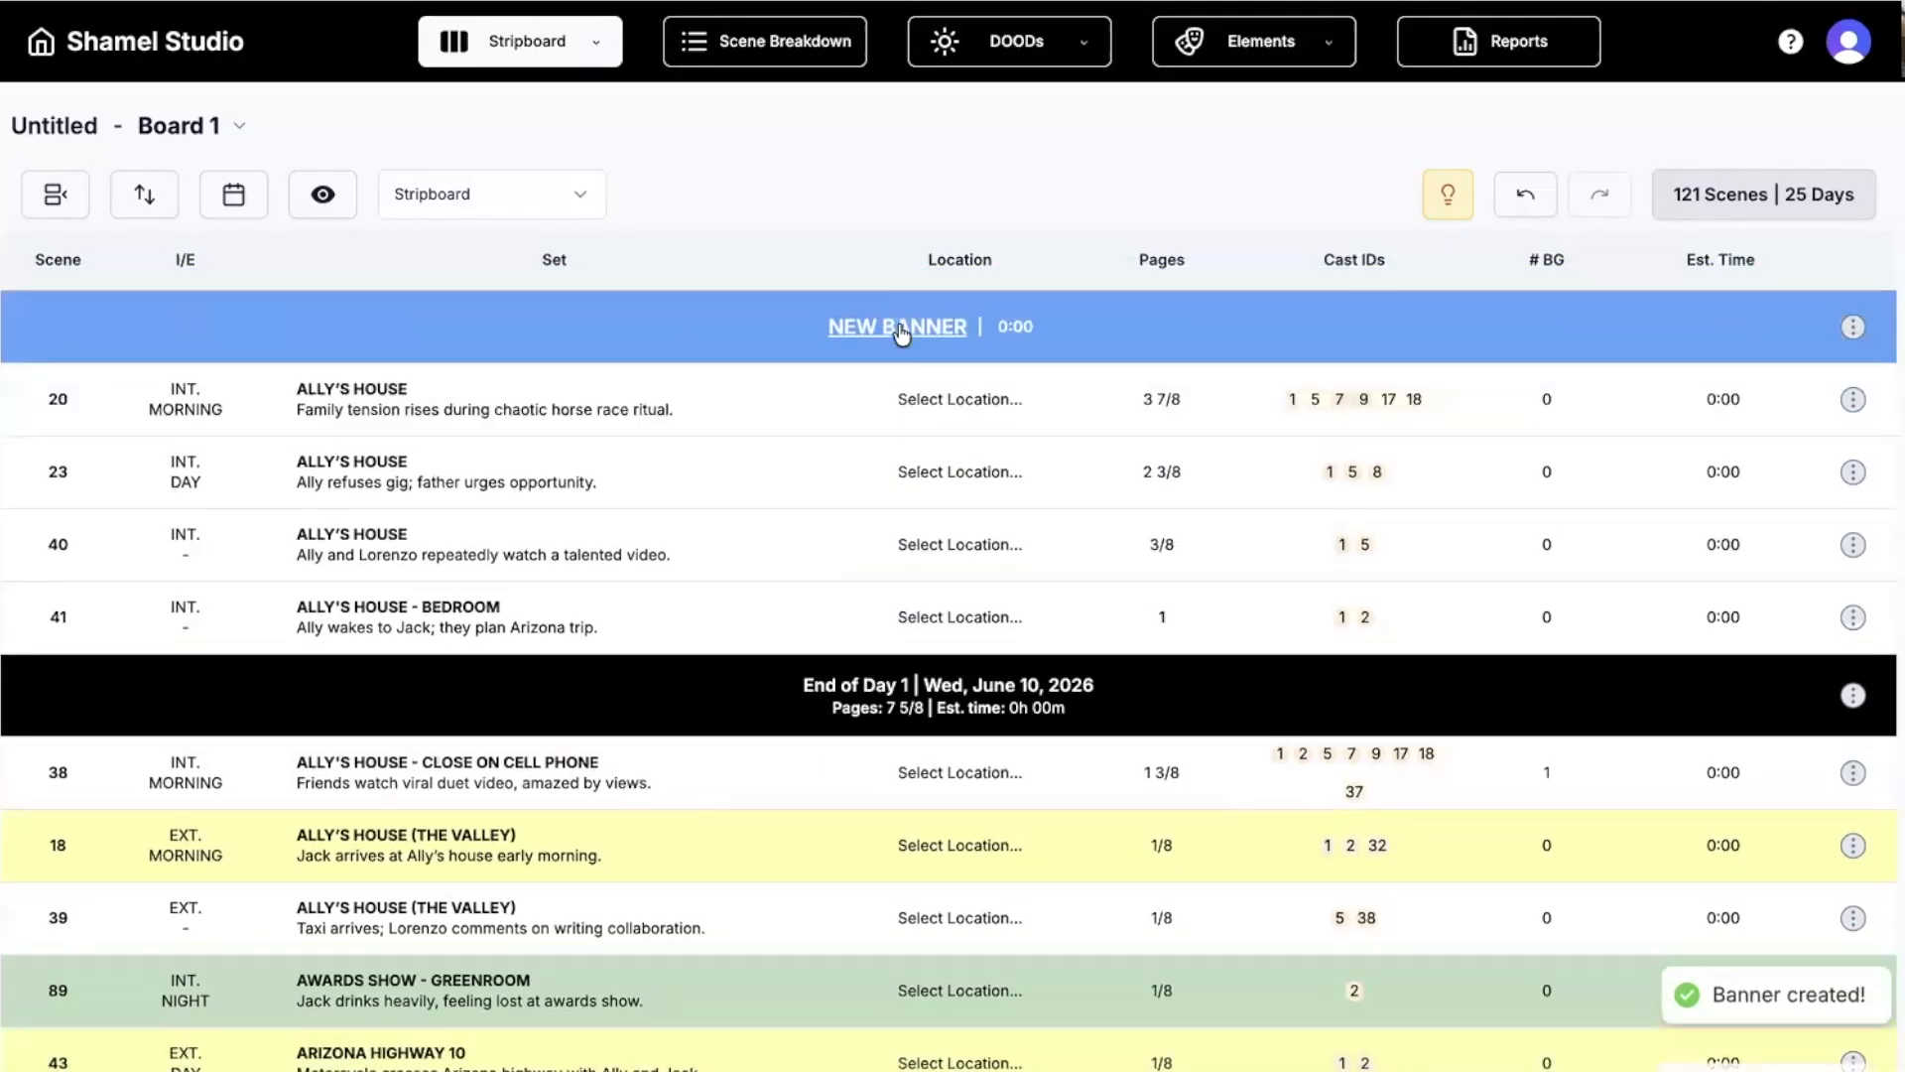
pyautogui.doubleClick(899, 327)
pyautogui.write('Day 1')
pyautogui.press('Return')
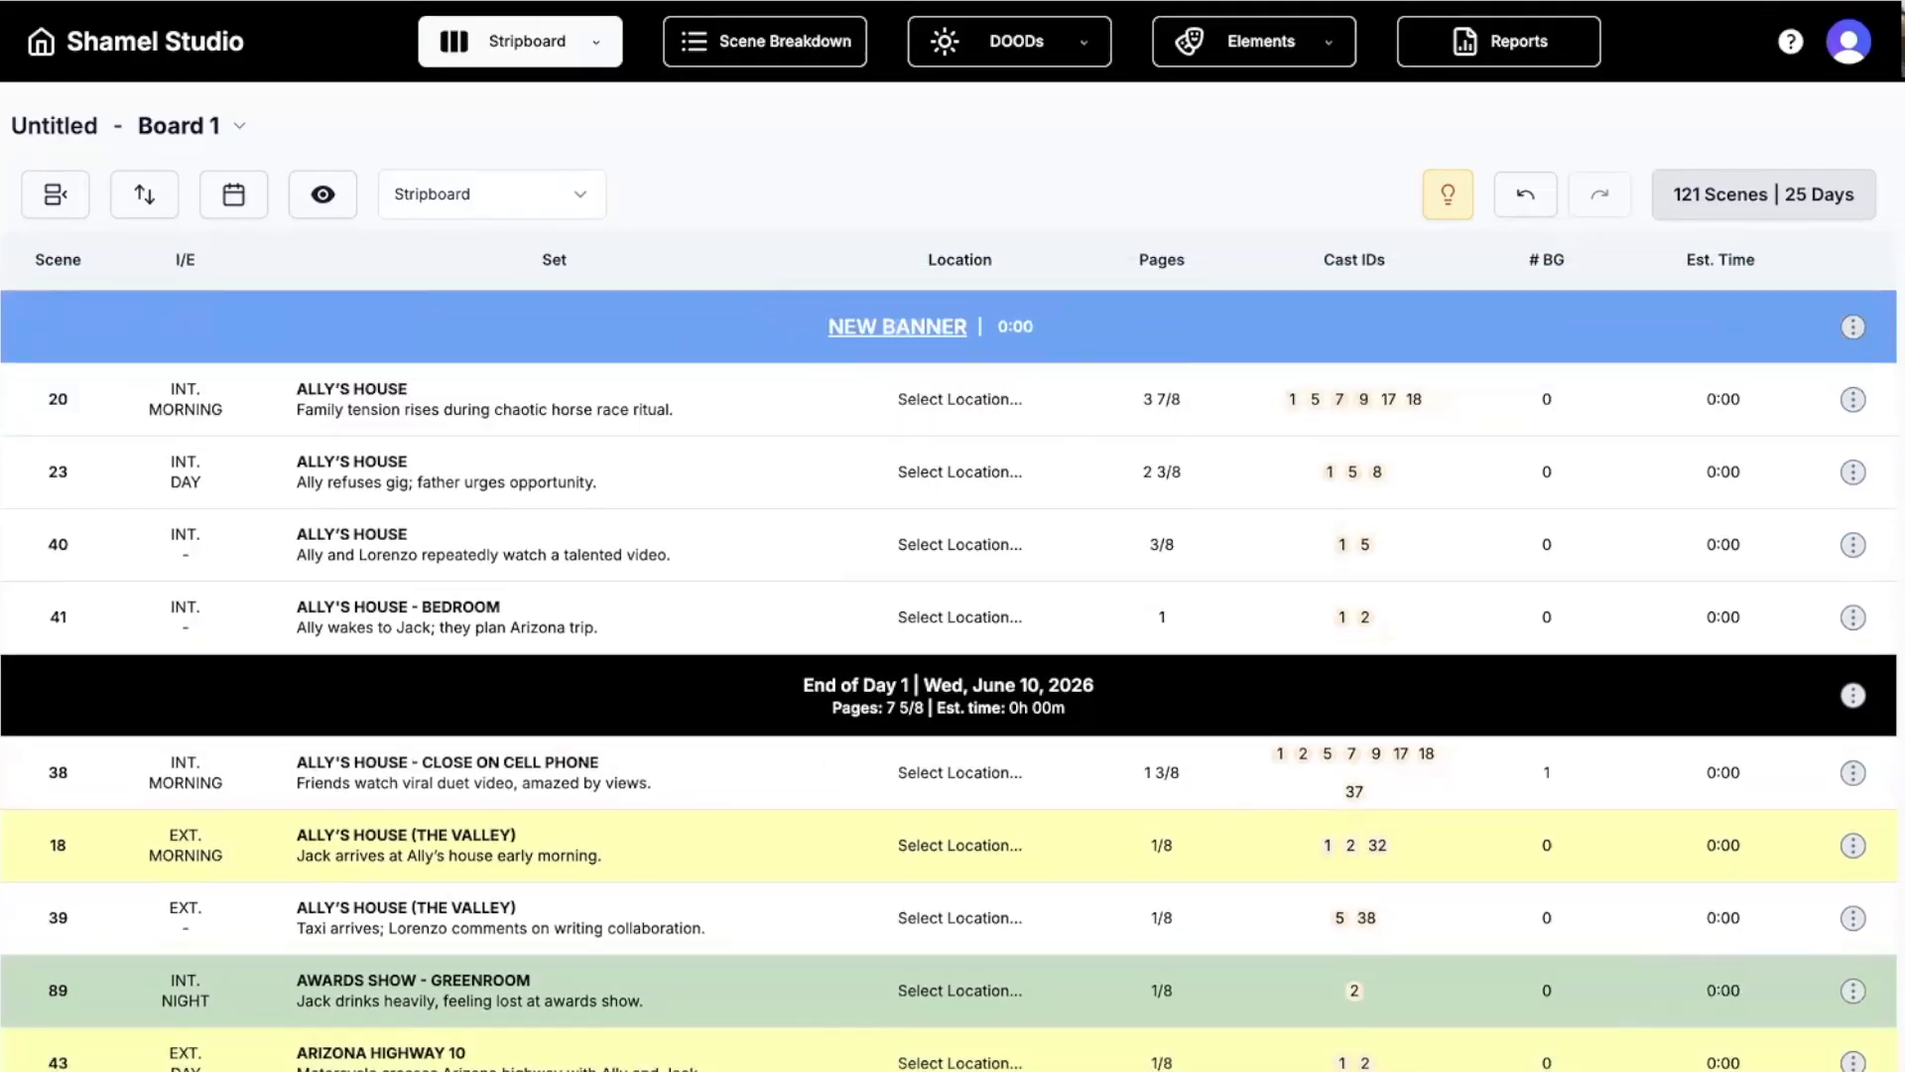
# Add a second banner named 'Lunch' just below scene 23.
pyautogui.rightClick(728, 395)
pyautogui.moveTo(992, 437)
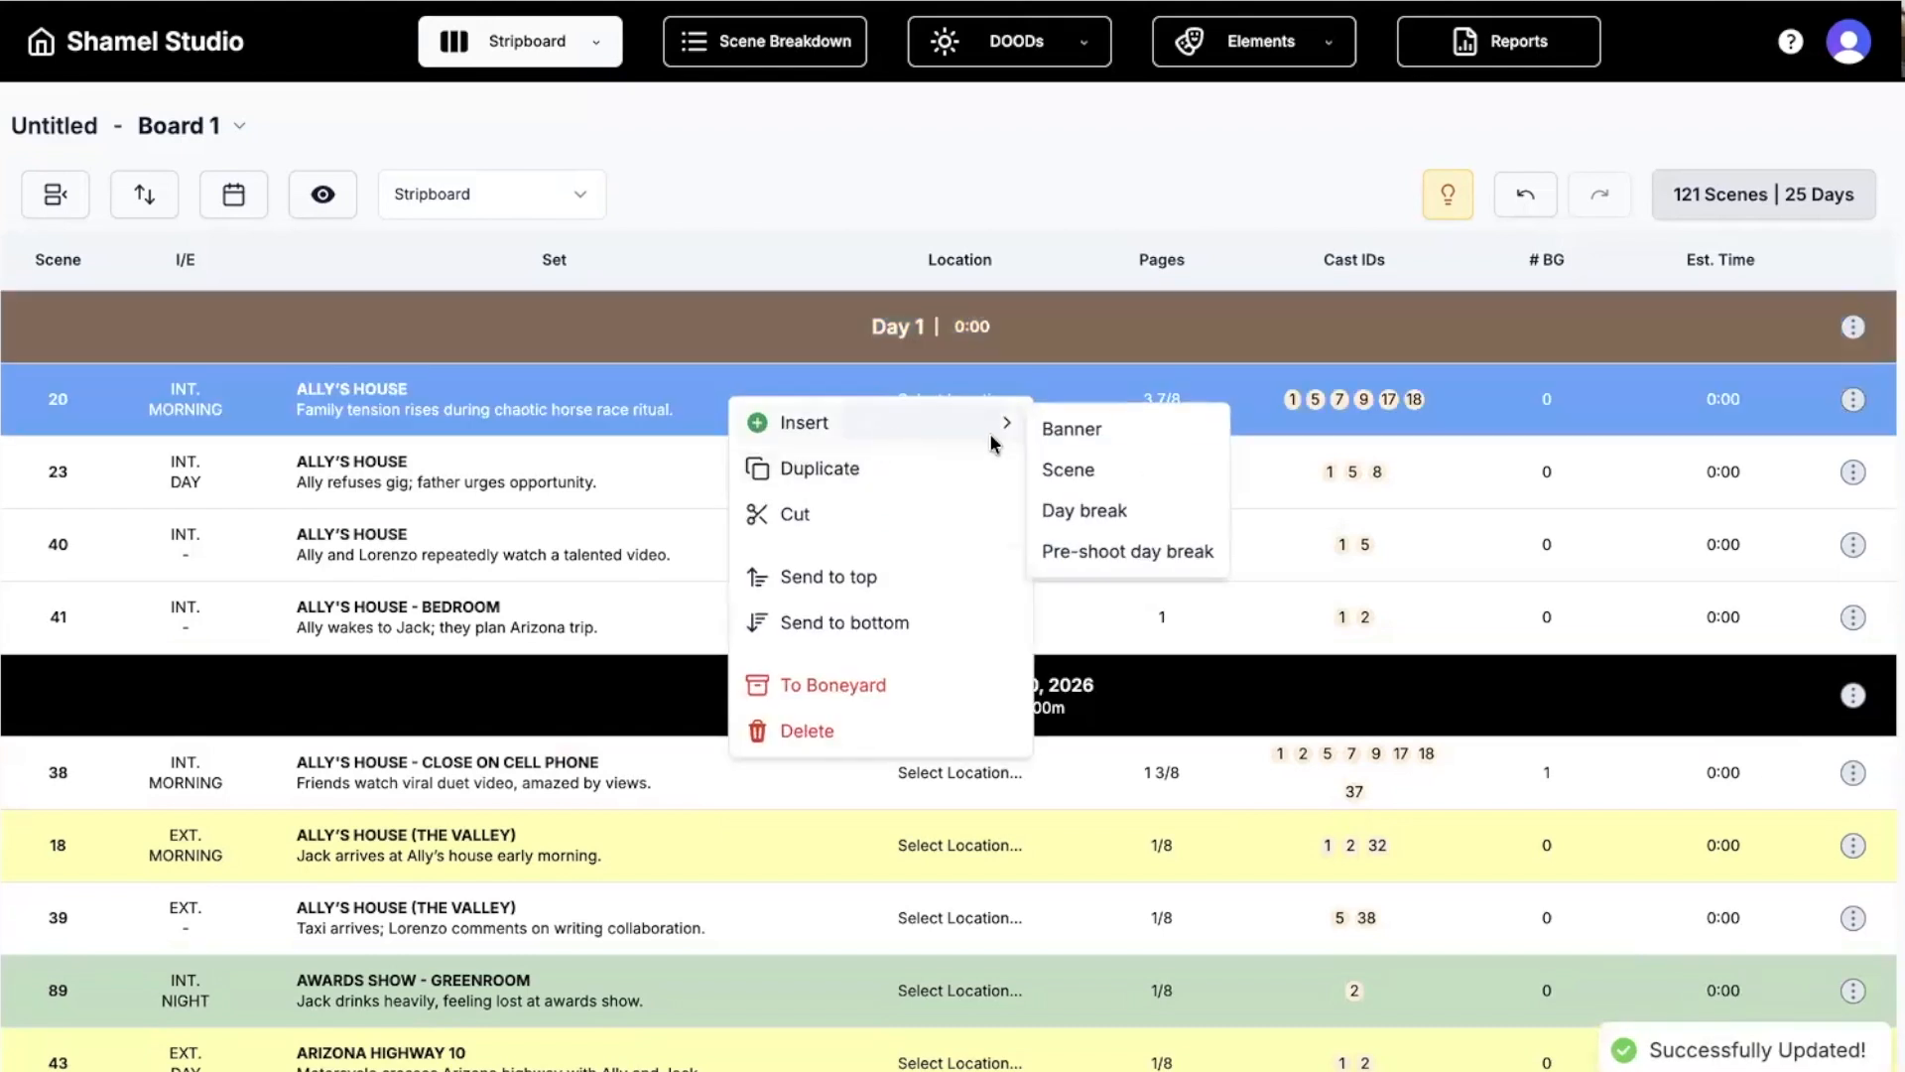
pyautogui.click(1075, 433)
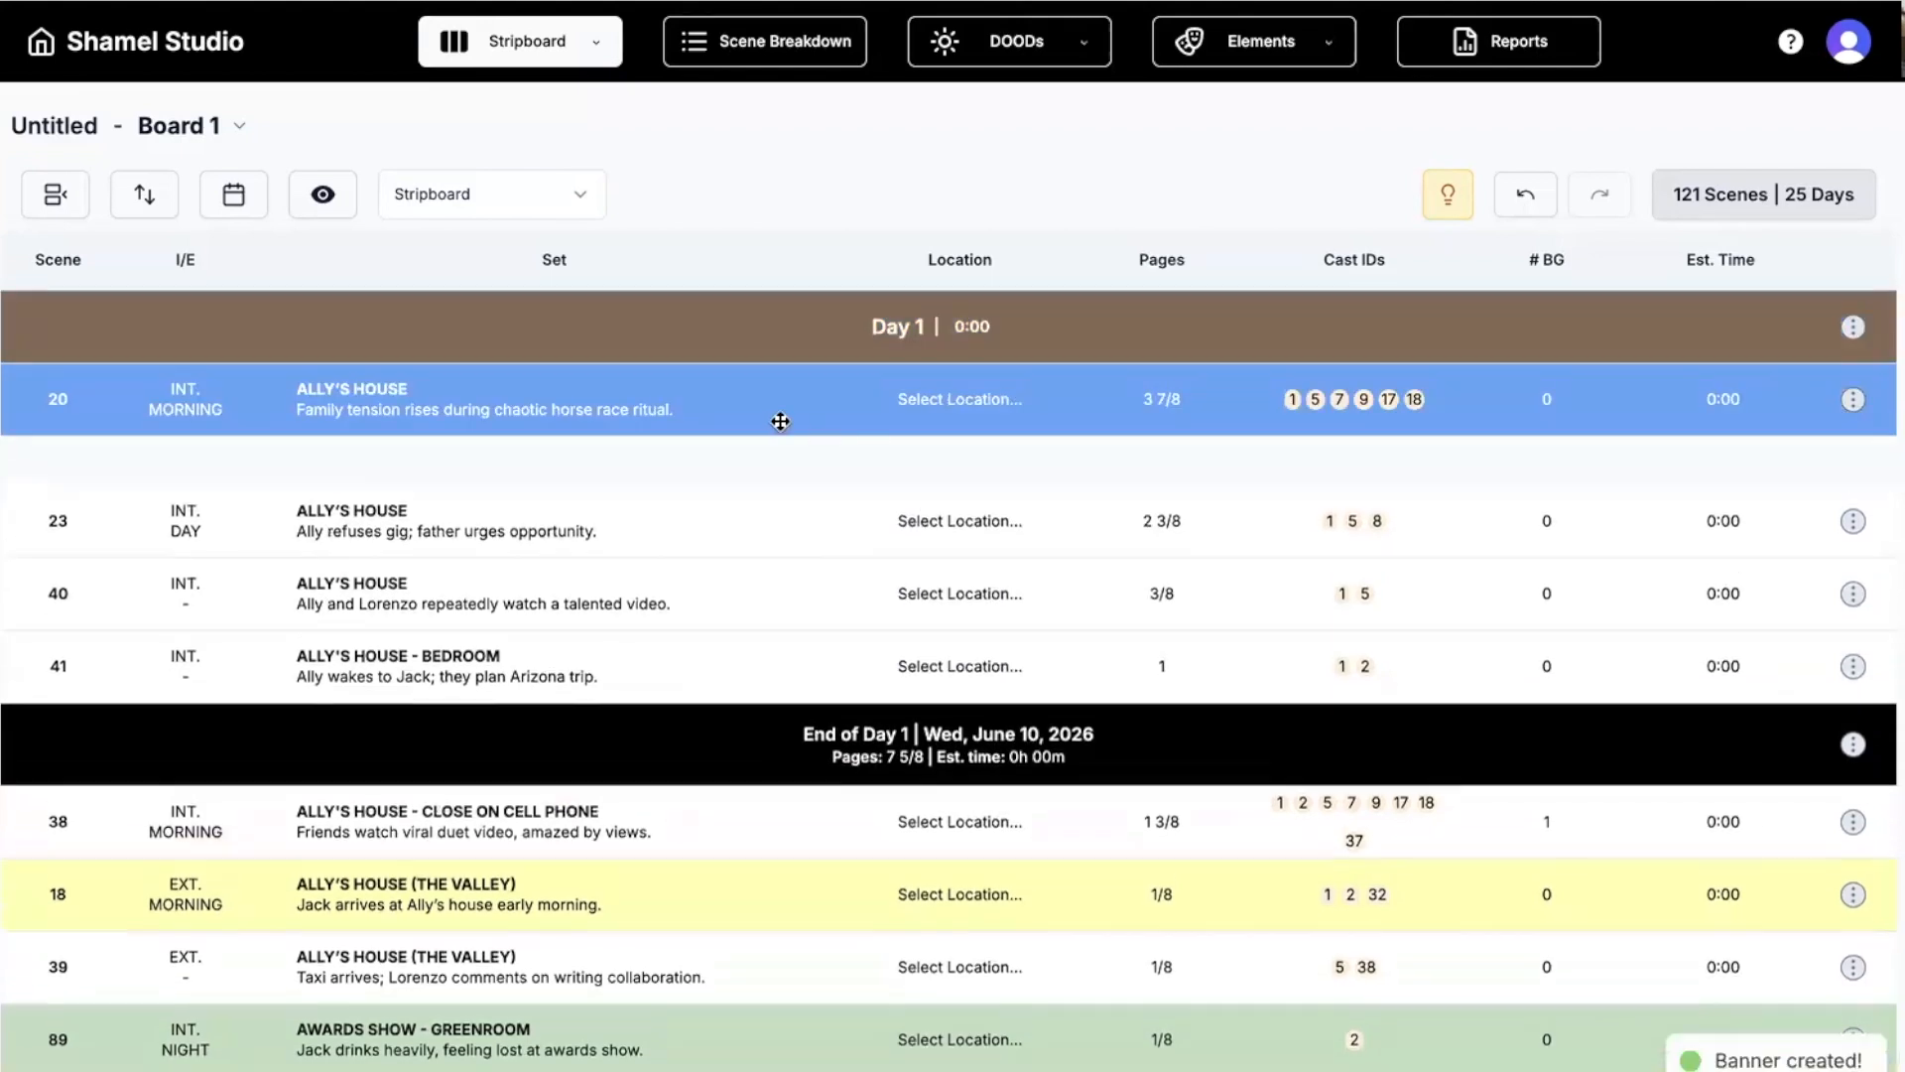
pyautogui.moveTo(757, 473); pyautogui.dragTo(748, 567)
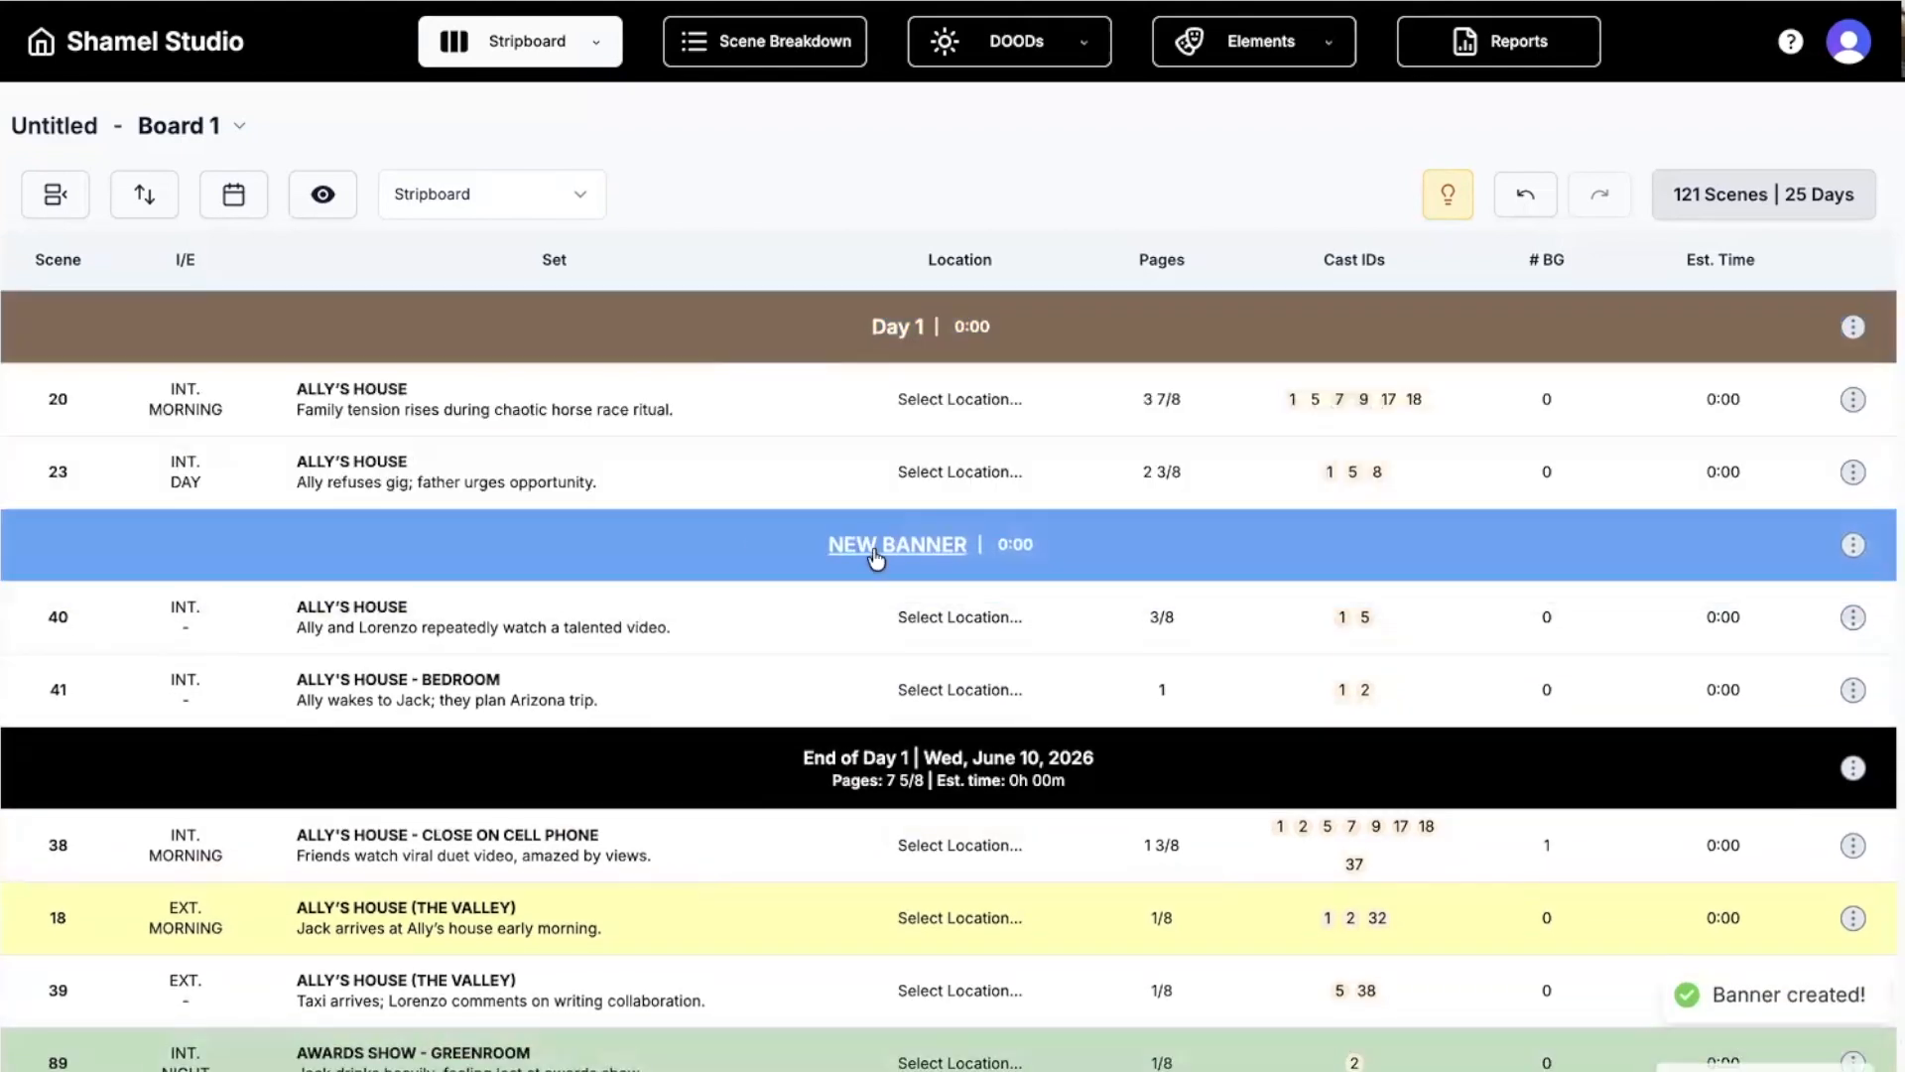
pyautogui.click(884, 543)
pyautogui.write('Lunch')
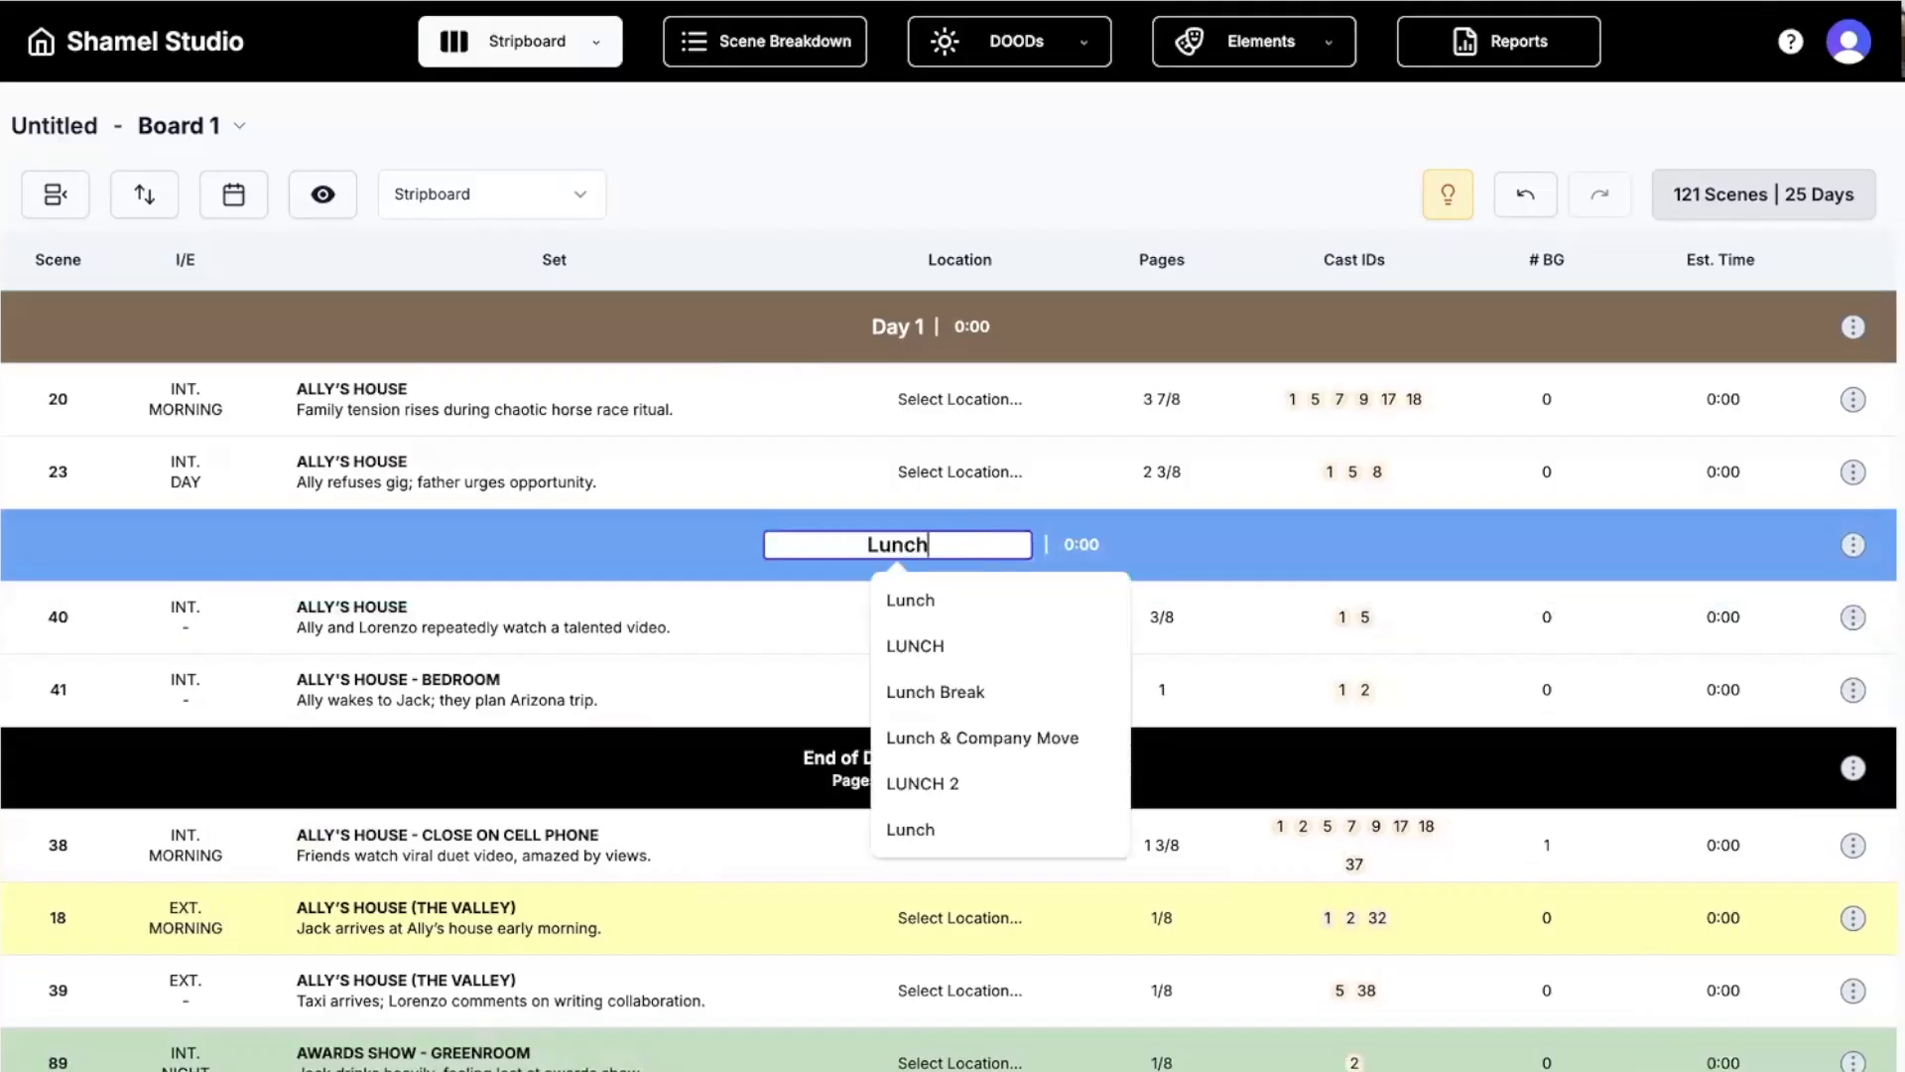
pyautogui.press('Return')
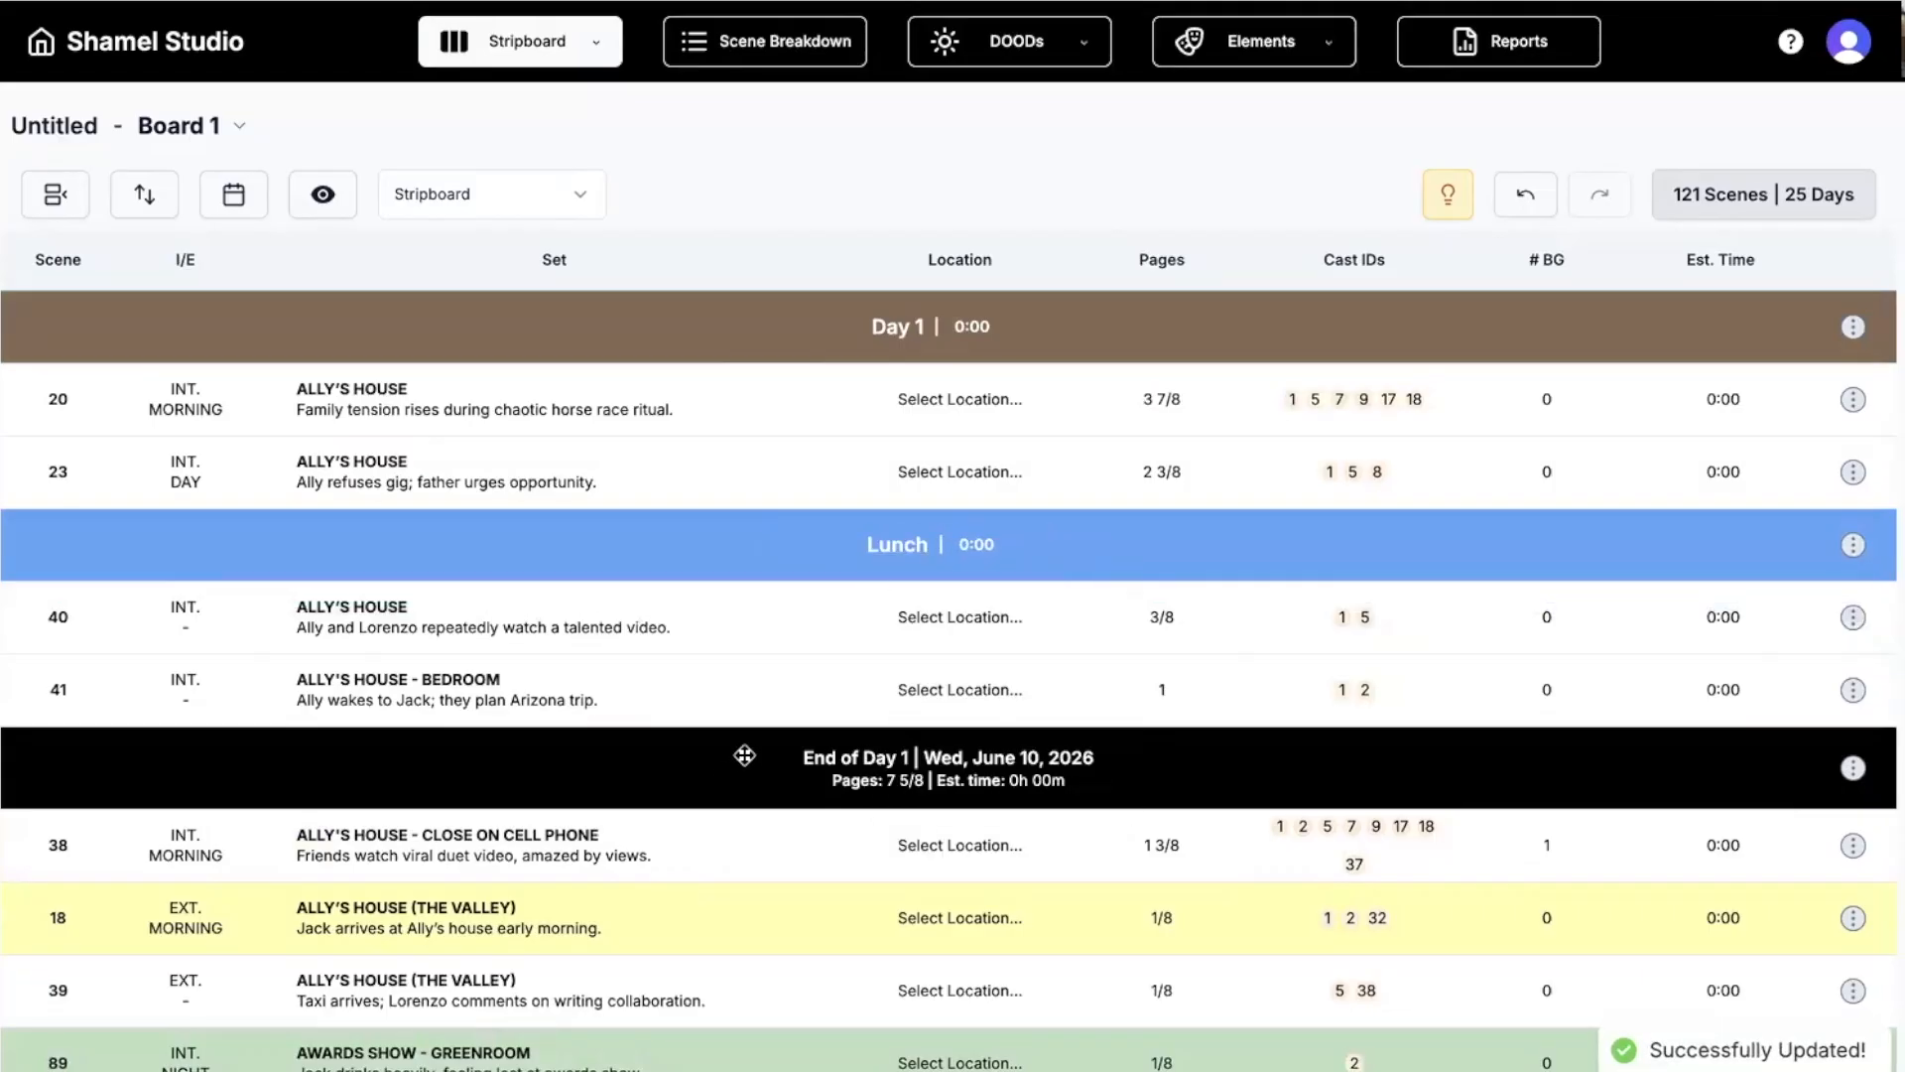
# Select scene 40 to confirm it follows the Lunch banner, then deselect it.
pyautogui.scroll(-1, 752, 646)
pyautogui.click(757, 609)
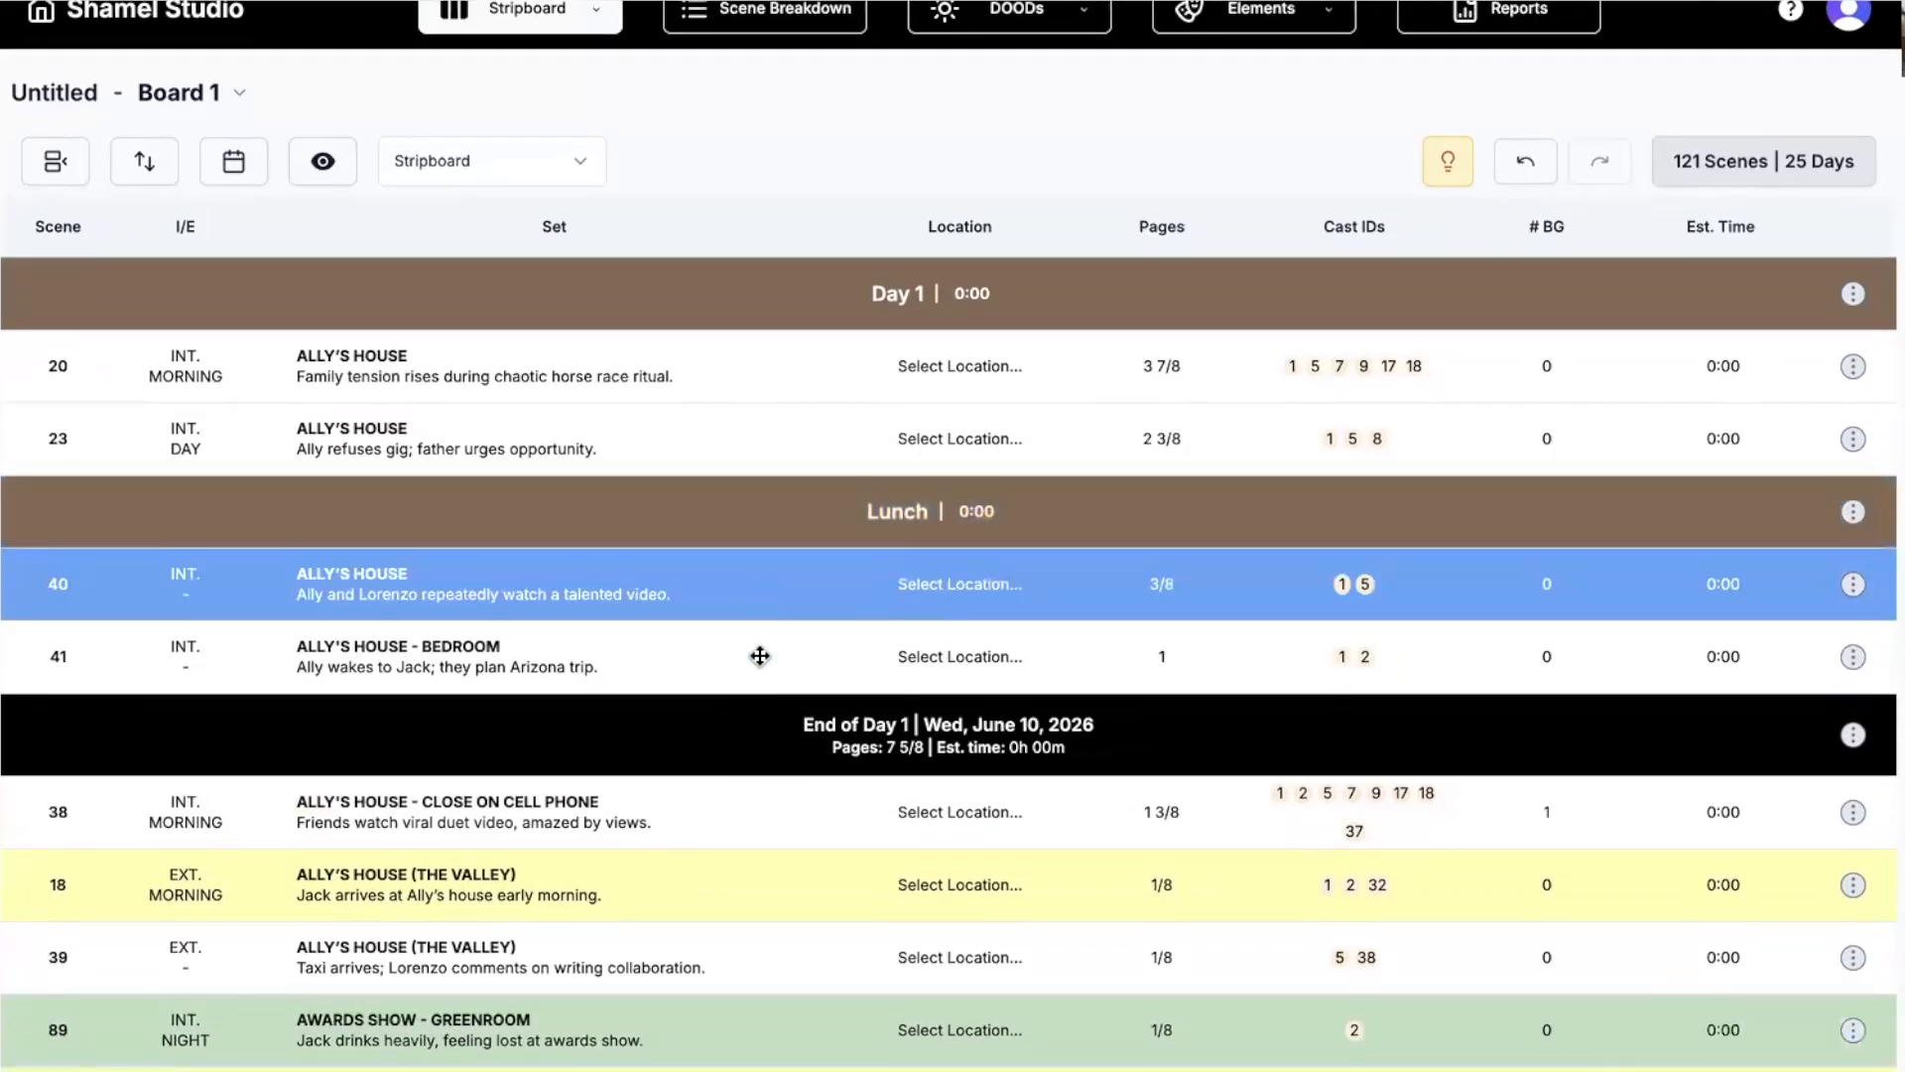
pyautogui.scroll(1, 663, 223)
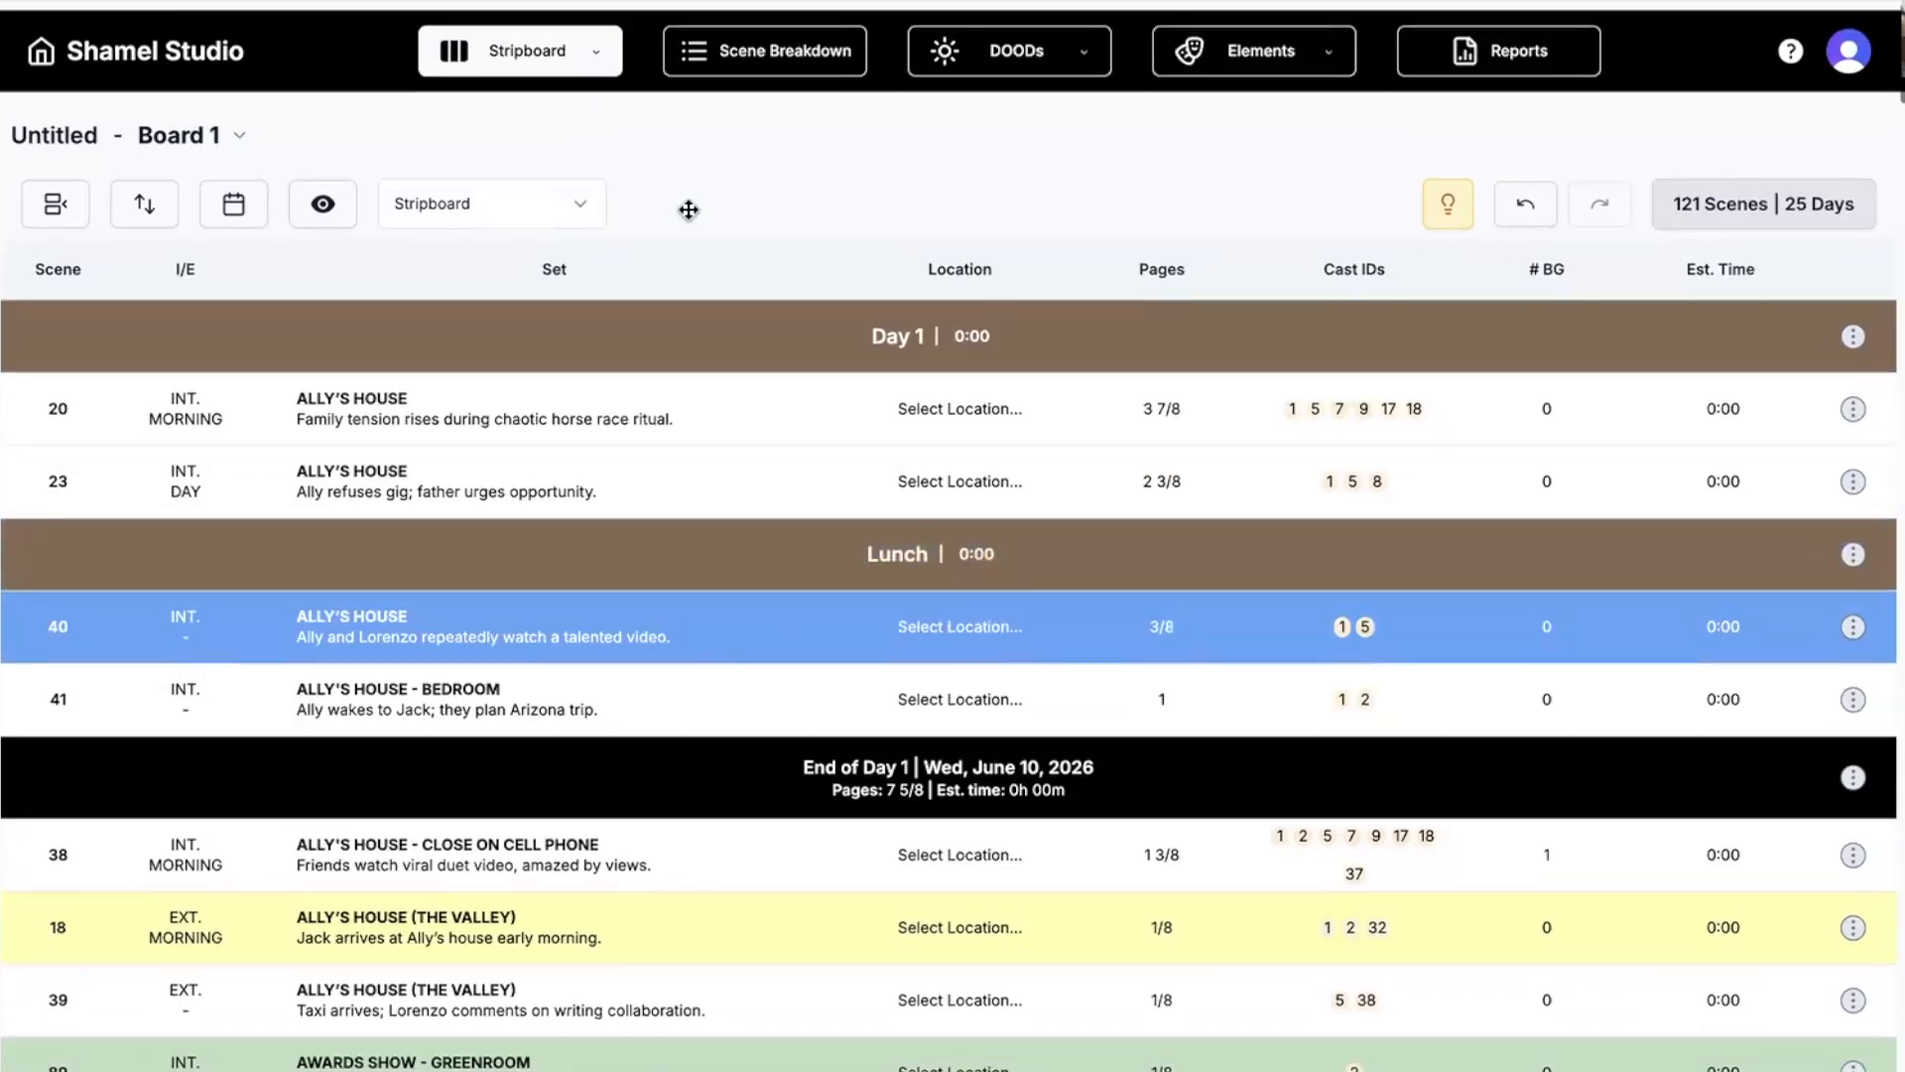
pyautogui.click(802, 161)
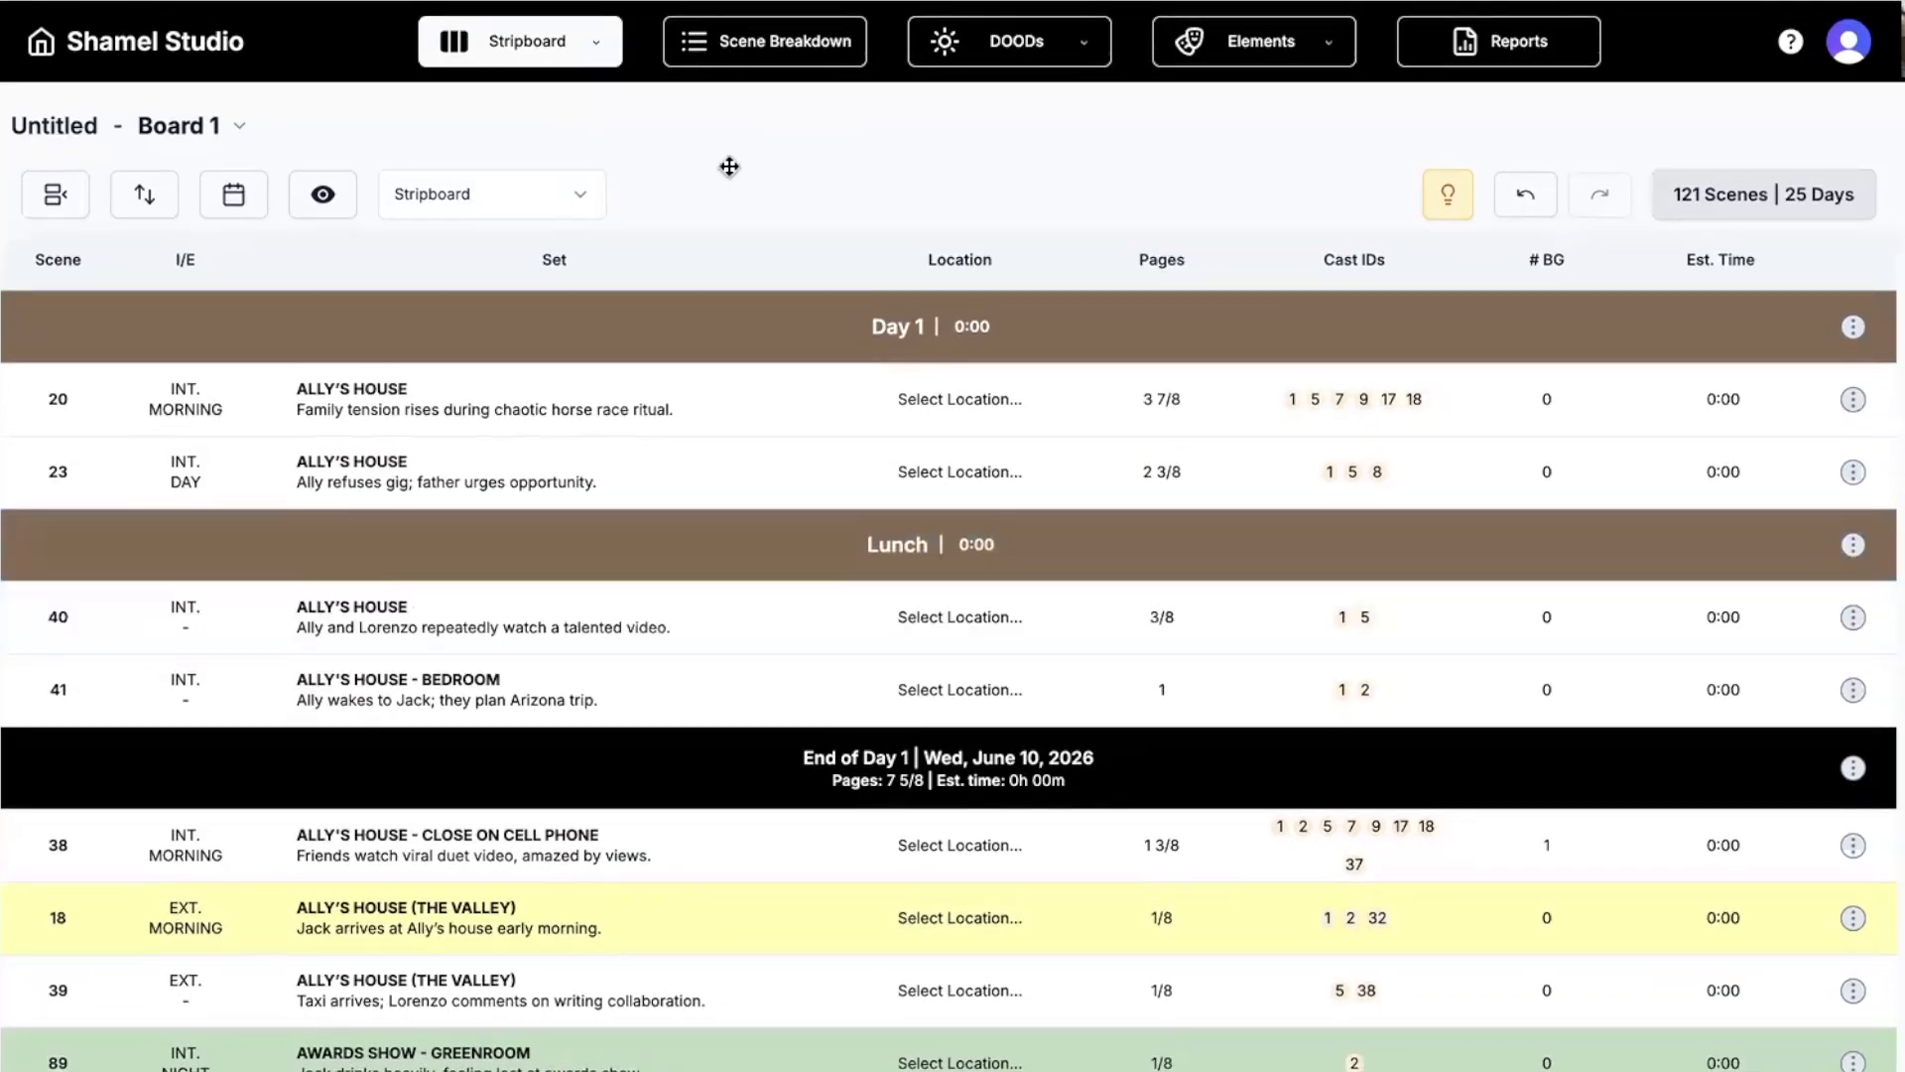
pyautogui.click(55, 197)
# Set Number of days to 20, then glance at scene 23's synopsis without changing it.
pyautogui.click(161, 415)
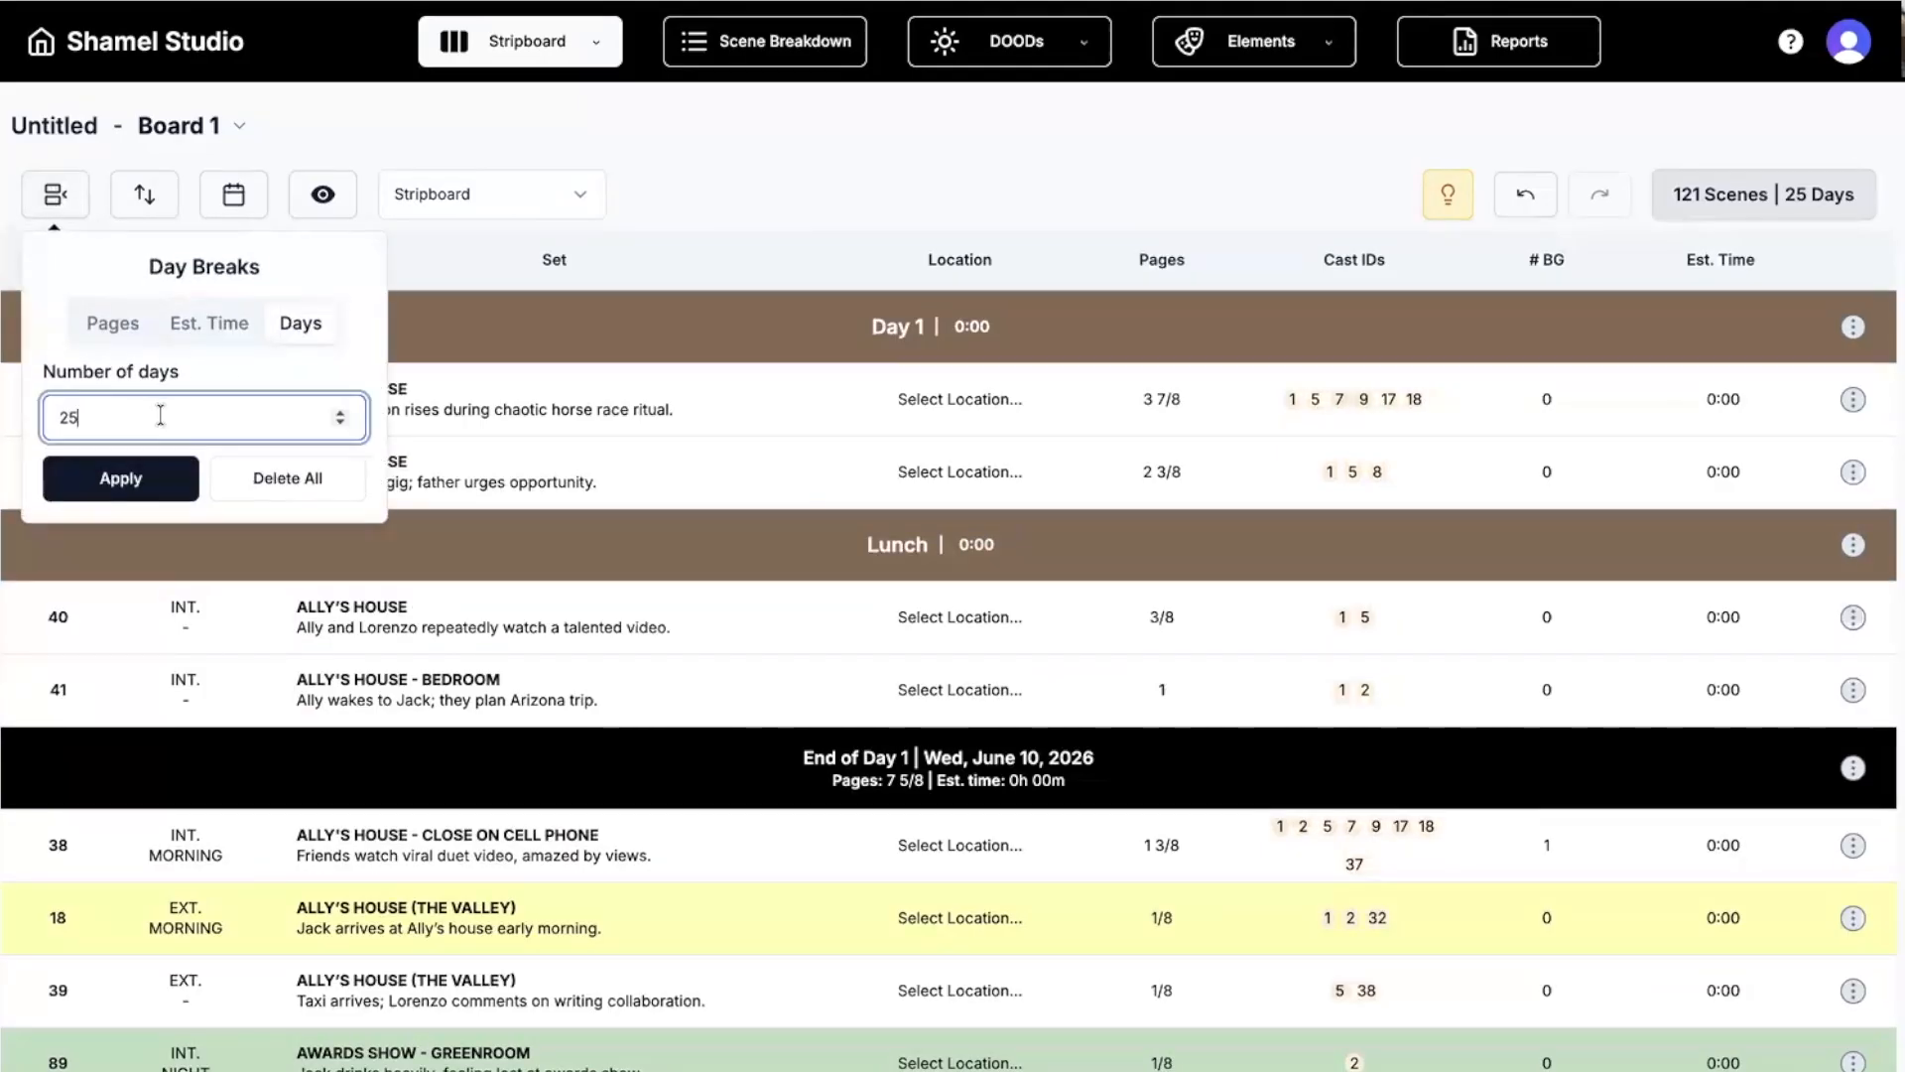
pyautogui.press('Return')
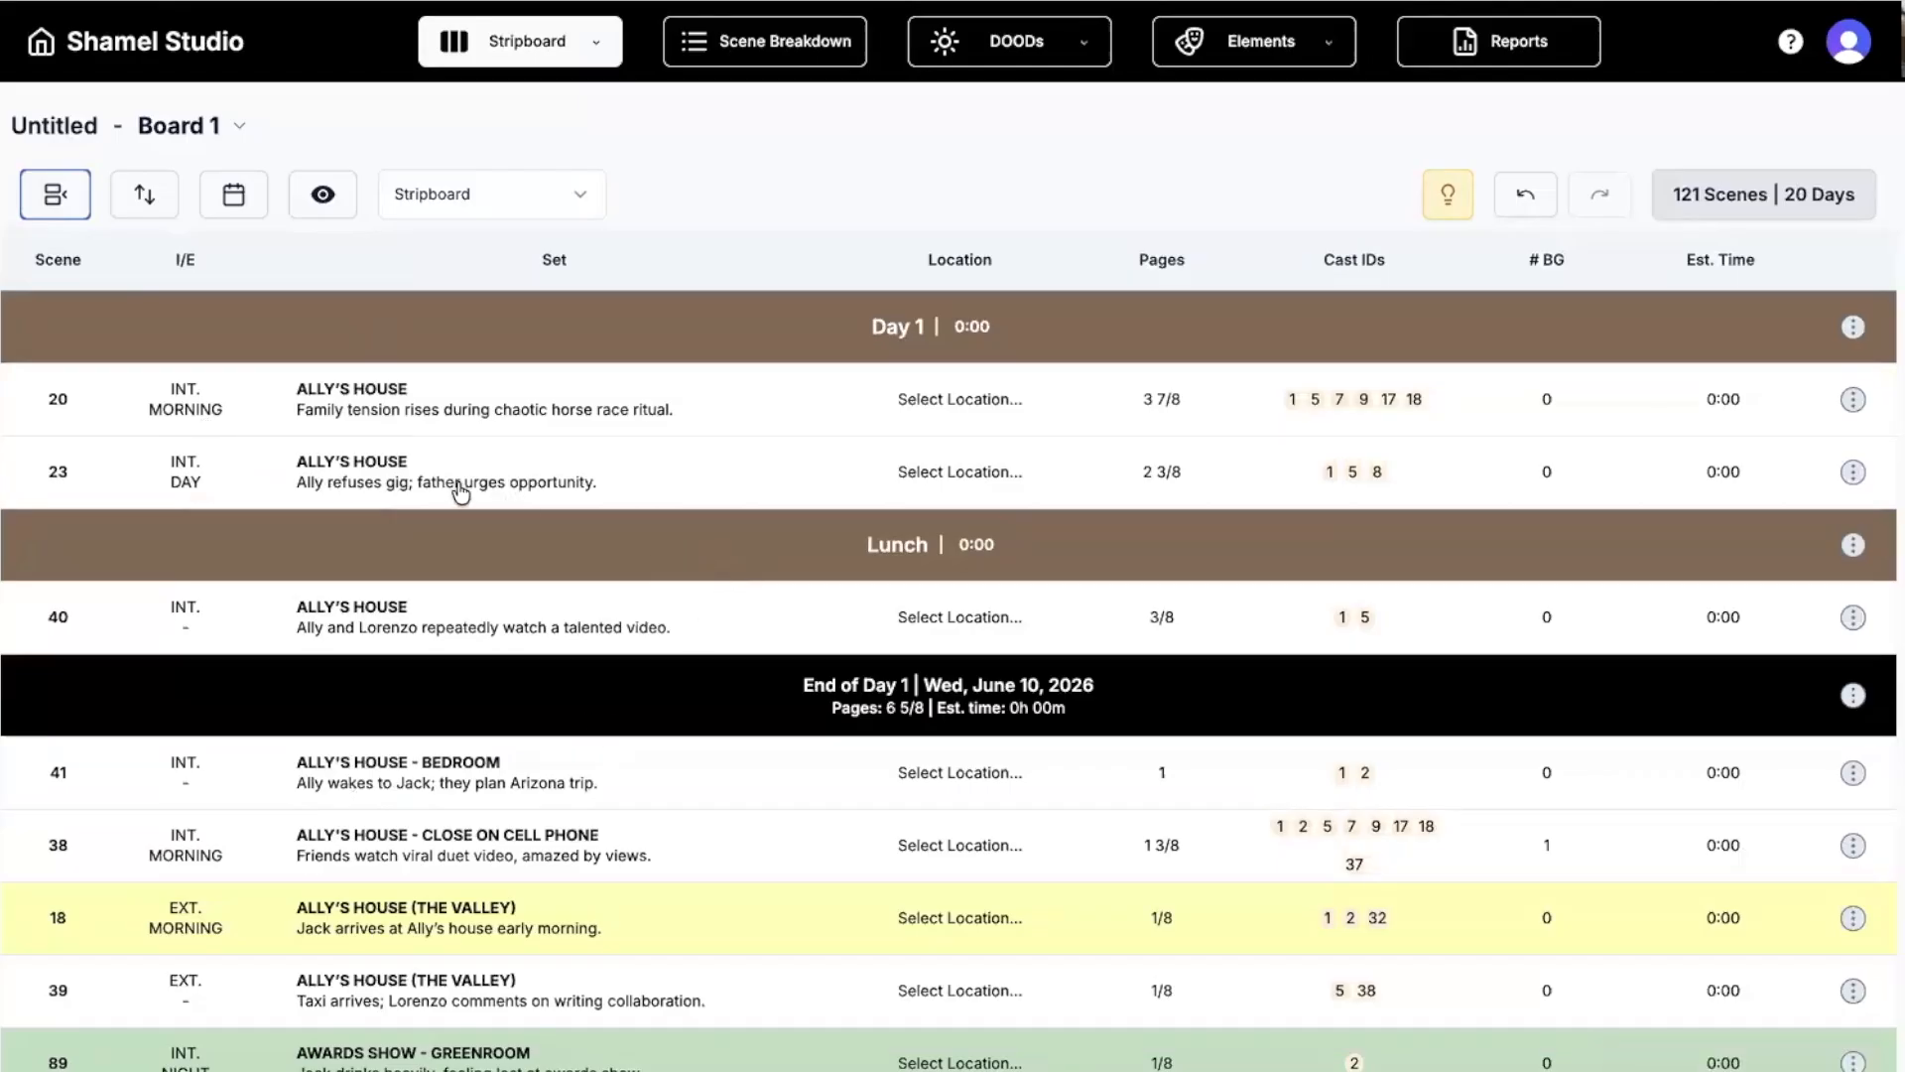
pyautogui.click(515, 489)
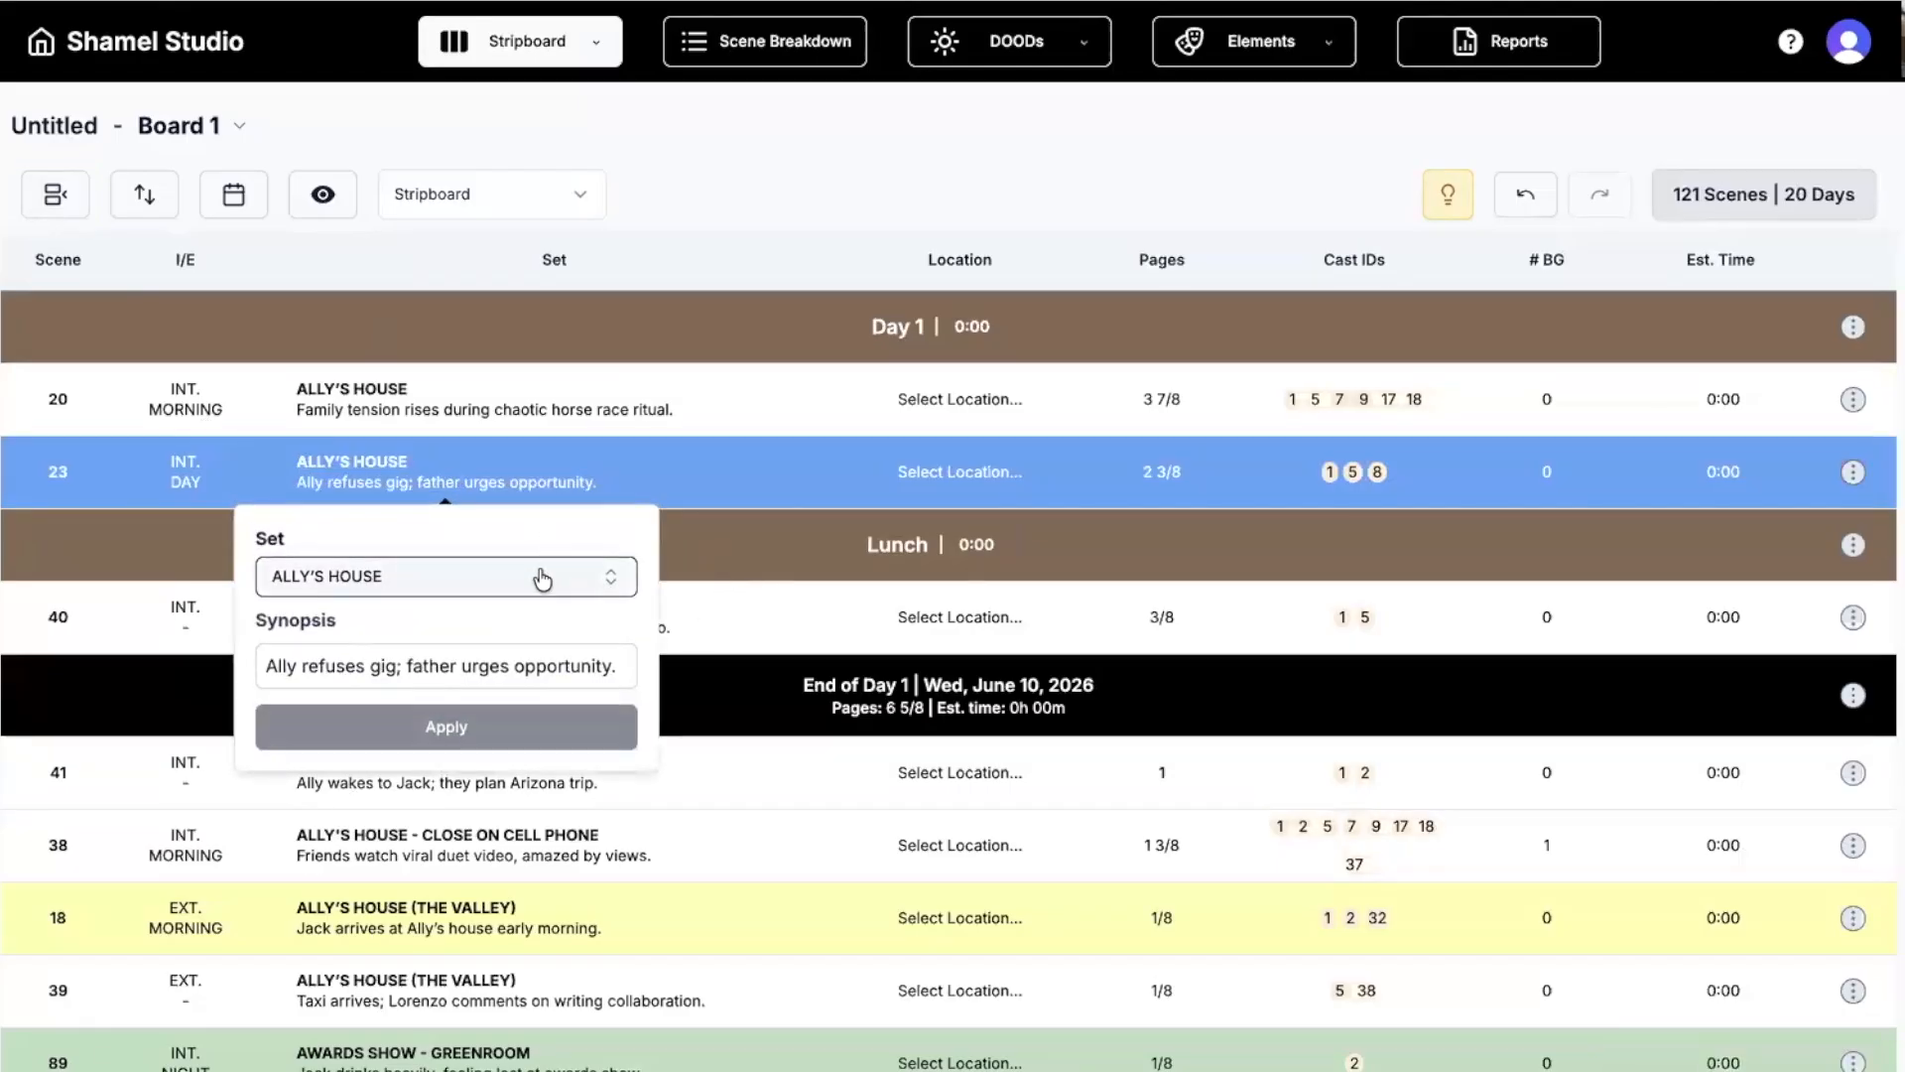
pyautogui.click(573, 668)
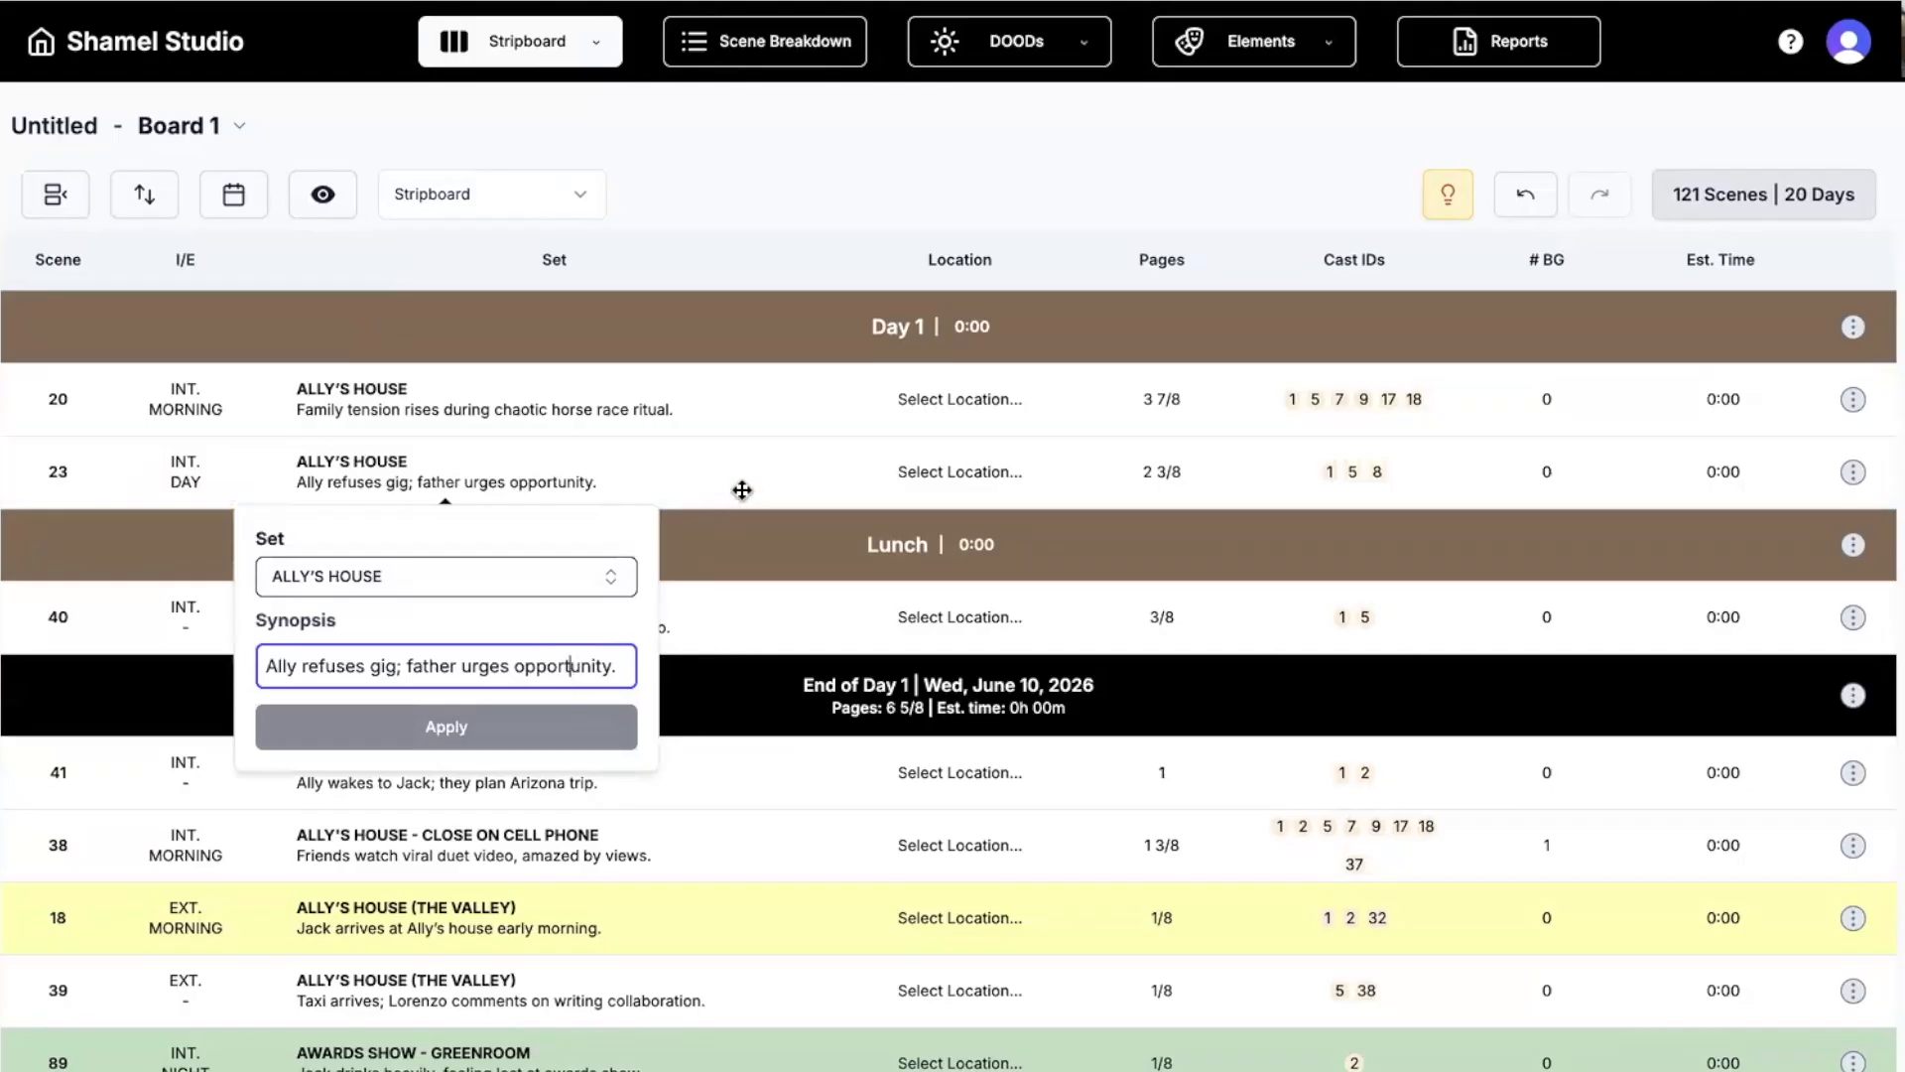
pyautogui.click(1074, 458)
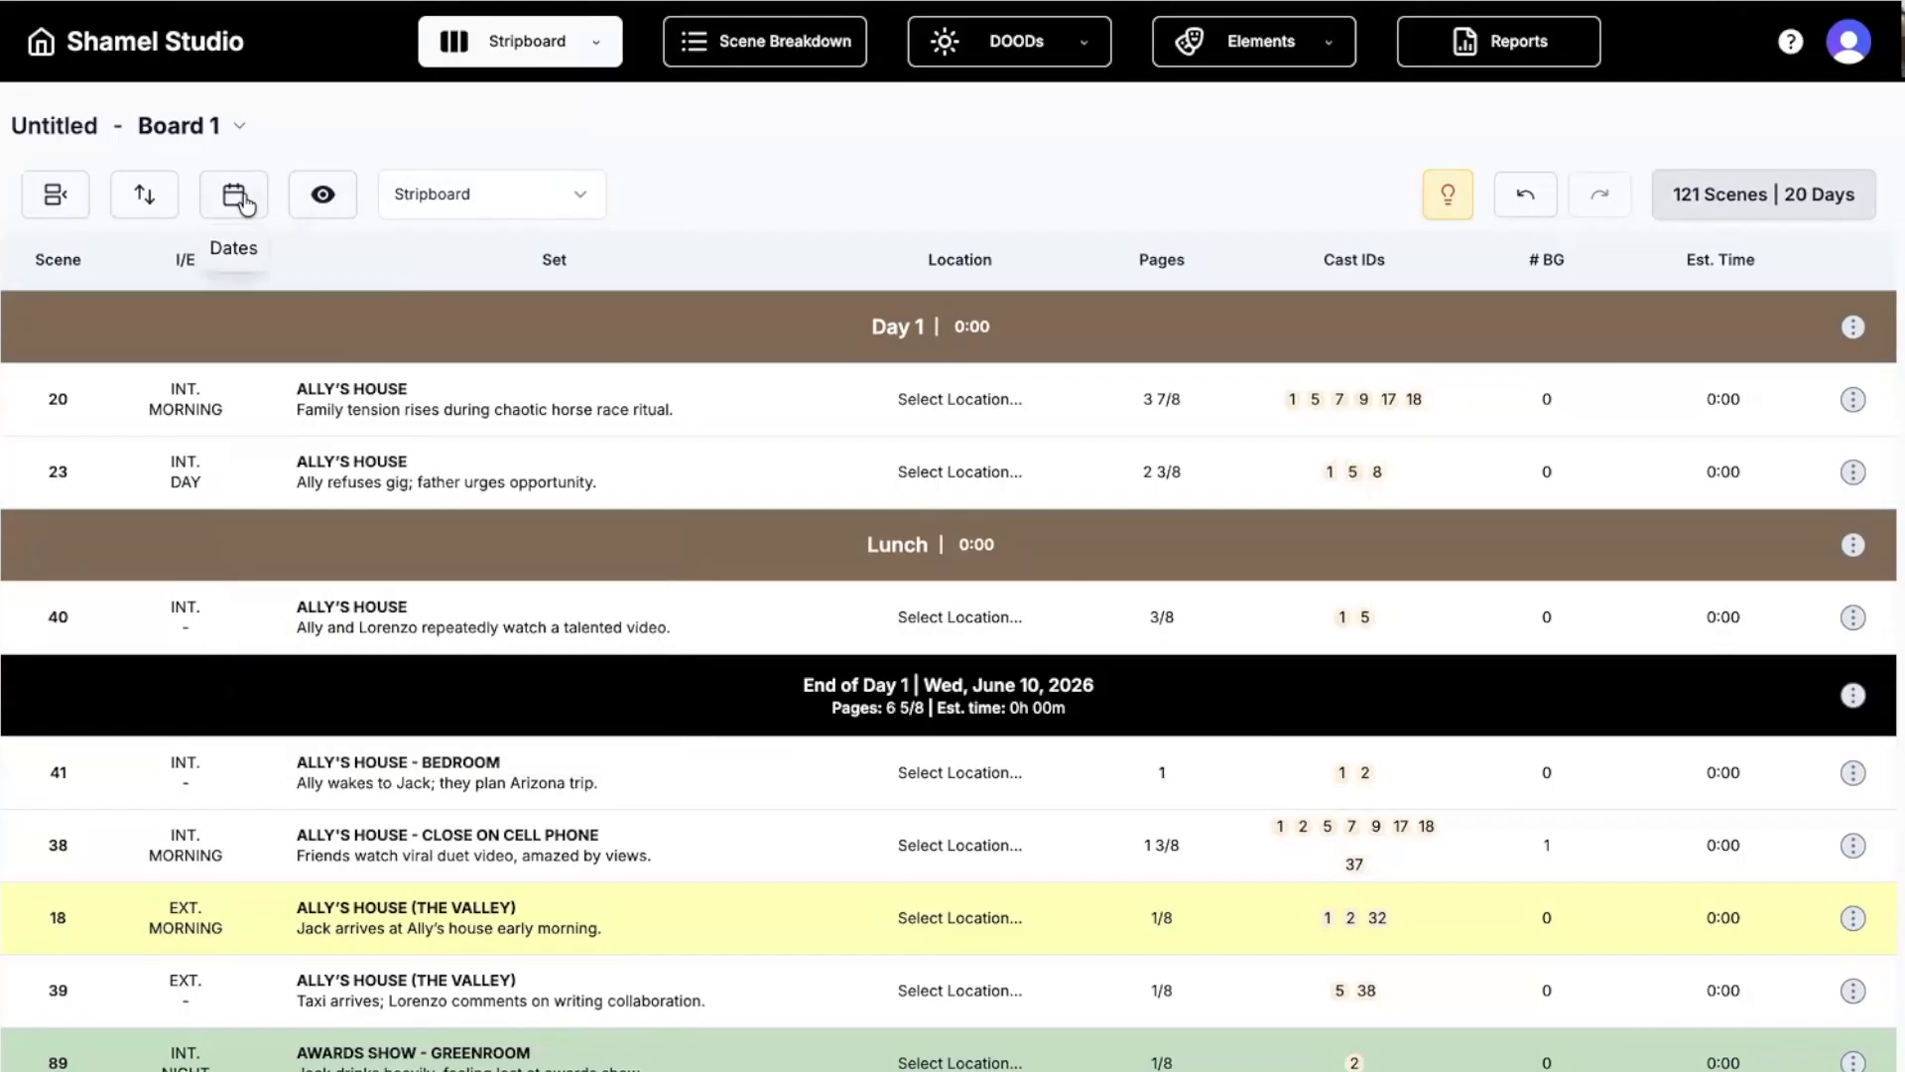
pyautogui.click(246, 203)
# Start the shoot on June 15, 2026 with Sundays and Saturdays as off days.
pyautogui.click(315, 358)
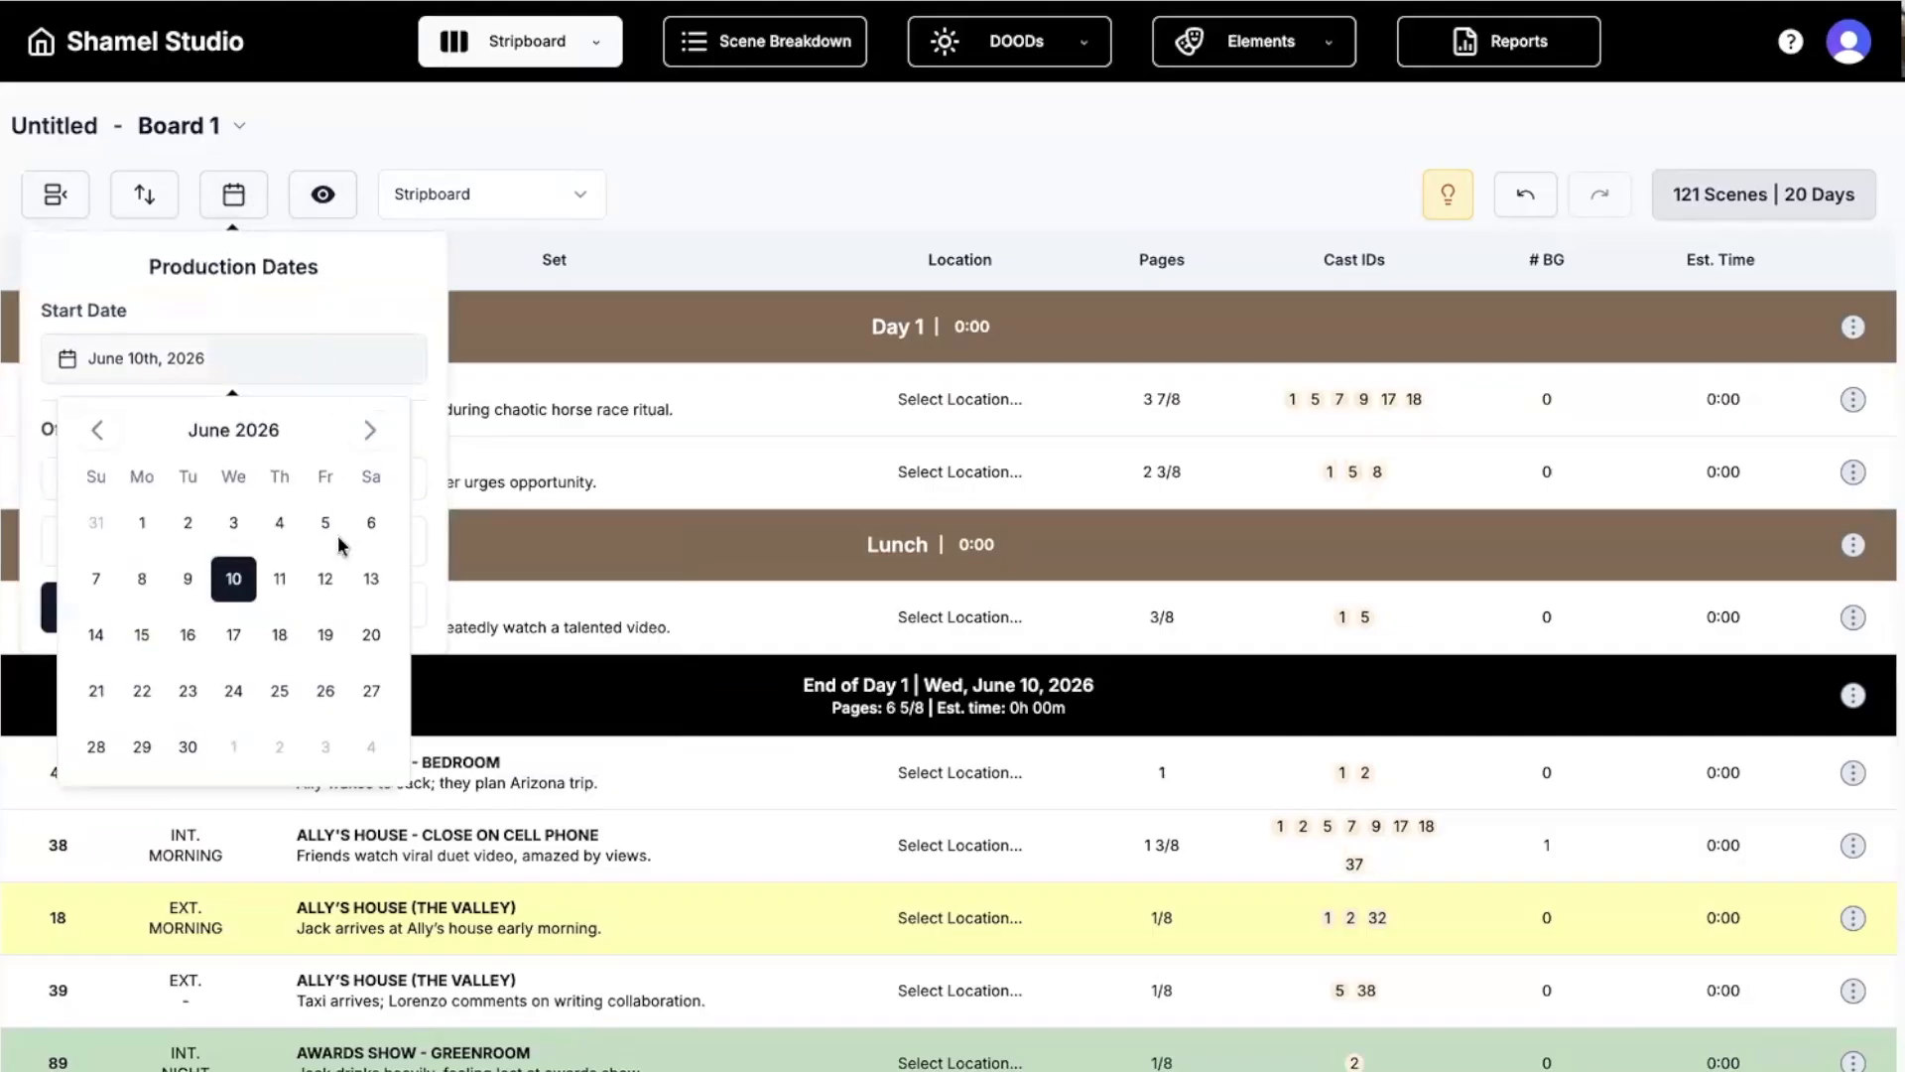
pyautogui.click(143, 636)
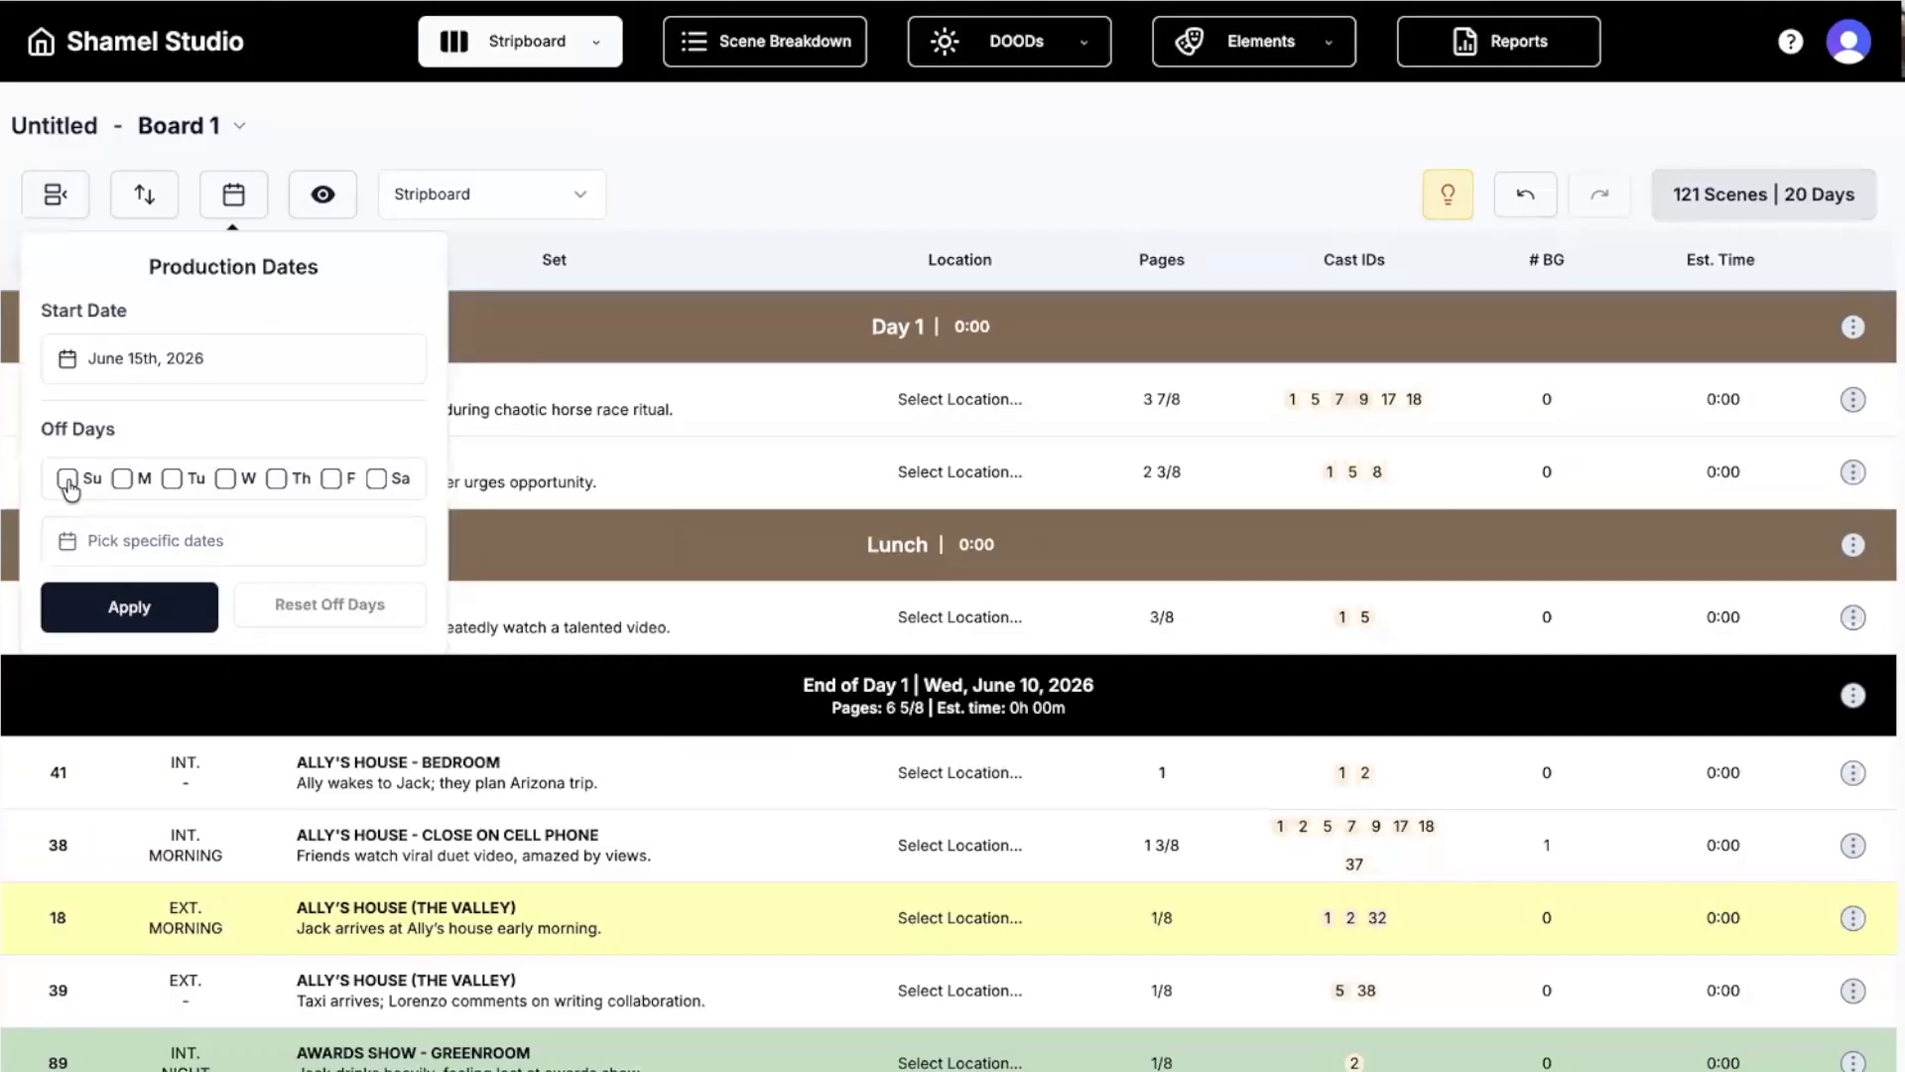
pyautogui.click(68, 480)
pyautogui.click(376, 479)
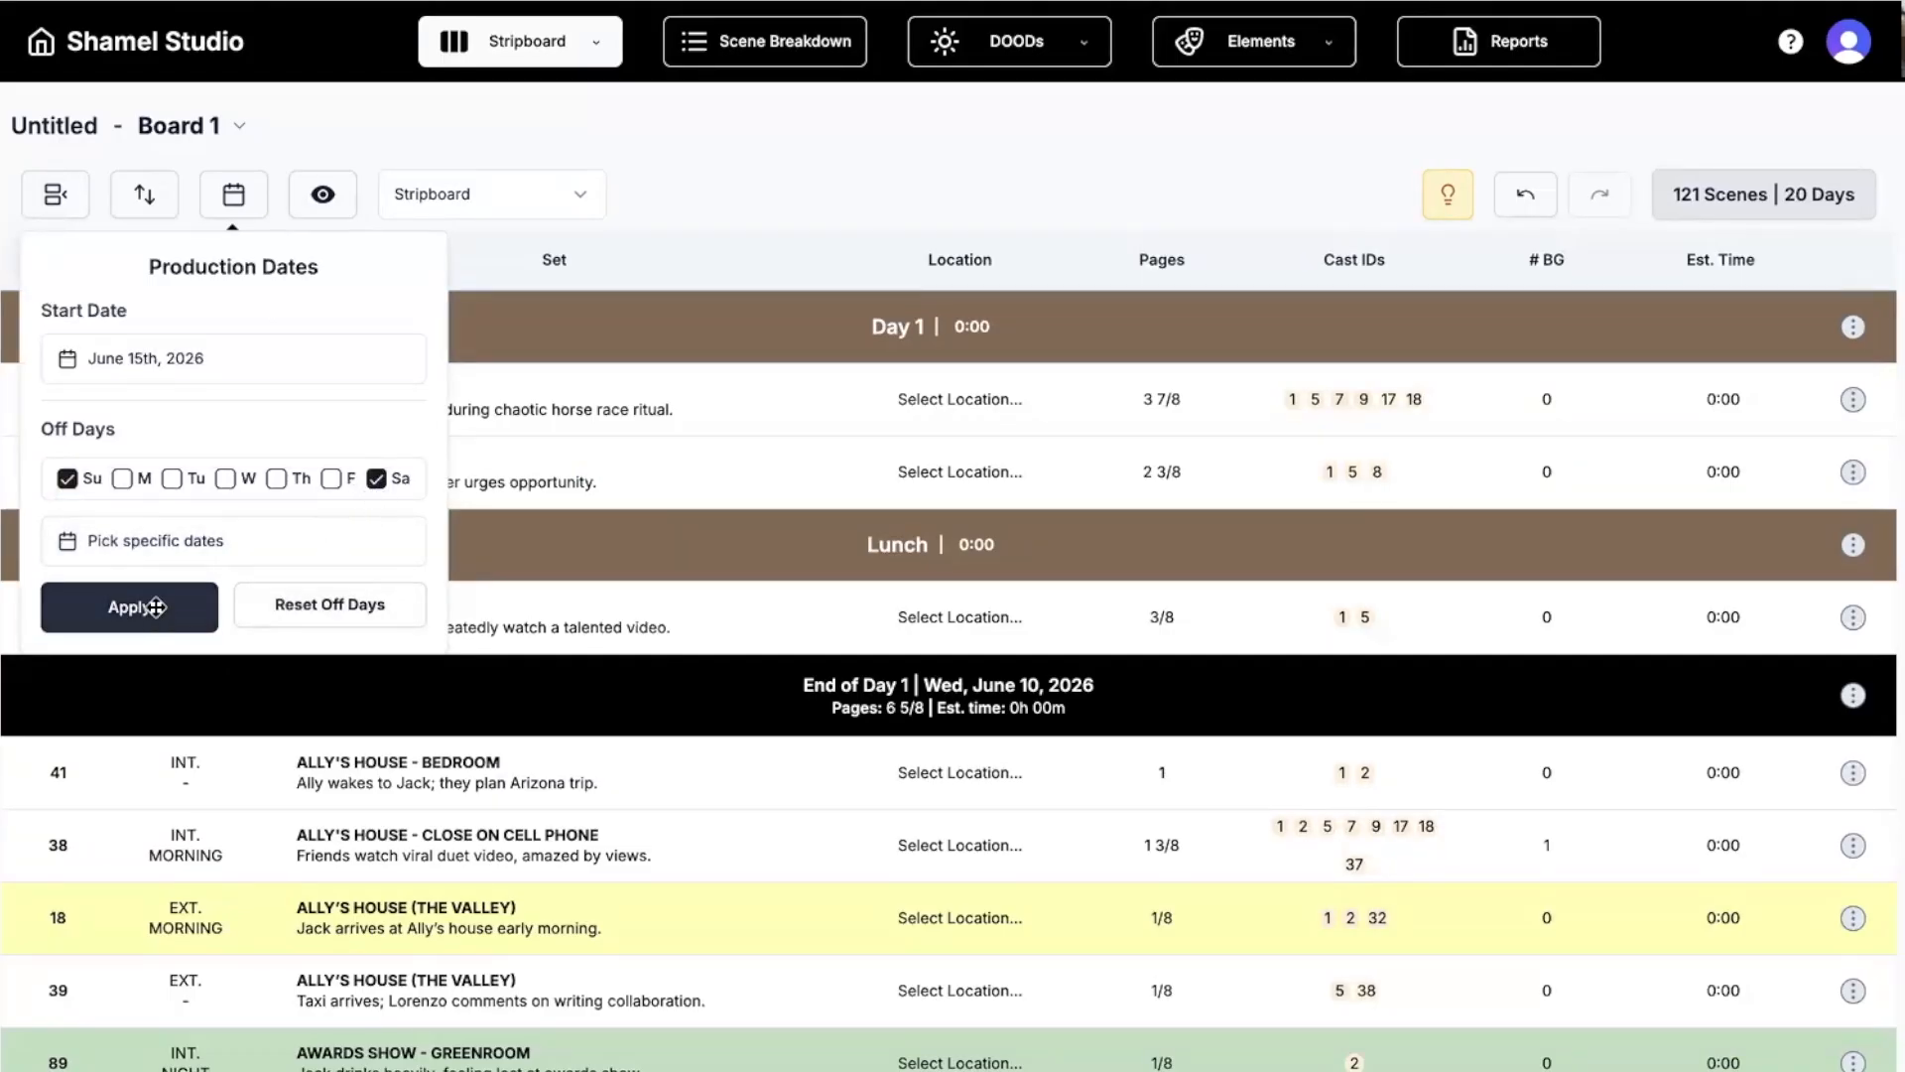
pyautogui.click(149, 608)
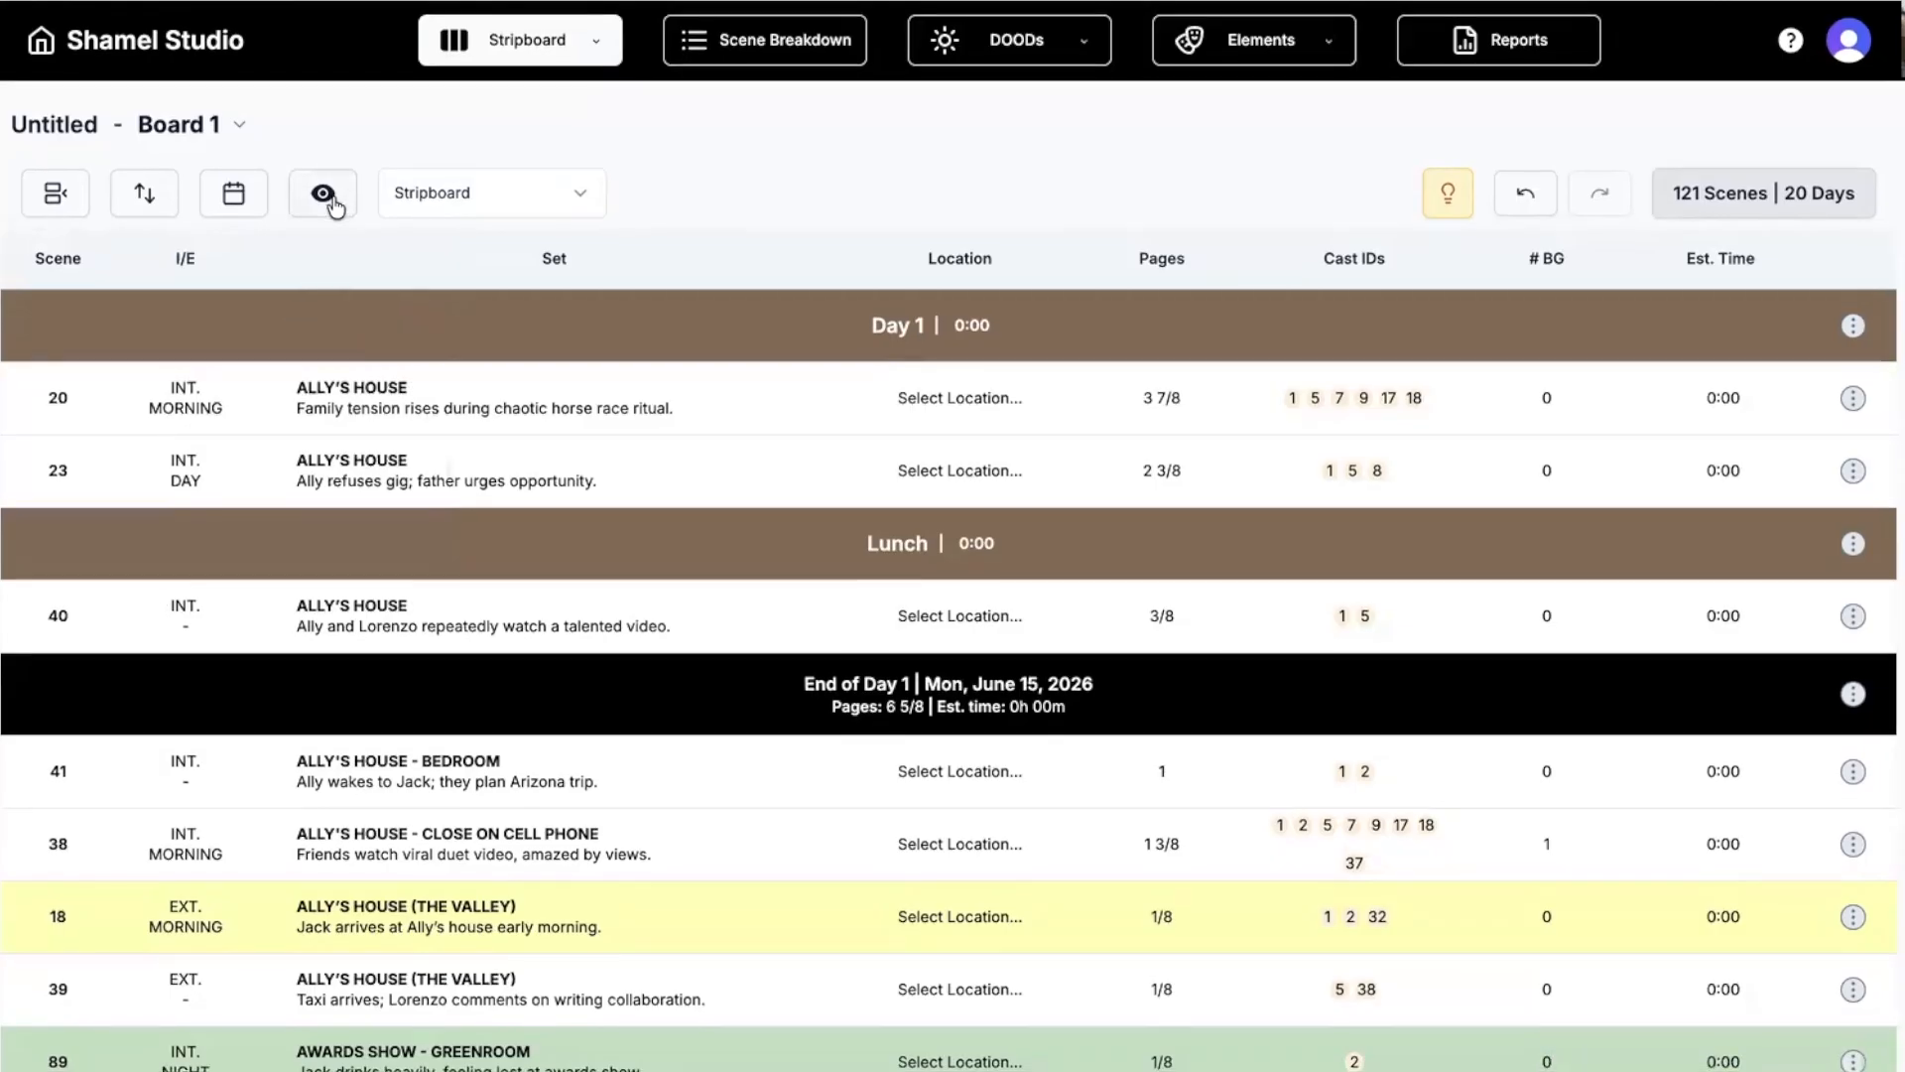
# Add a Comments column to the stripboard, keeping the regular row layout.
pyautogui.click(327, 198)
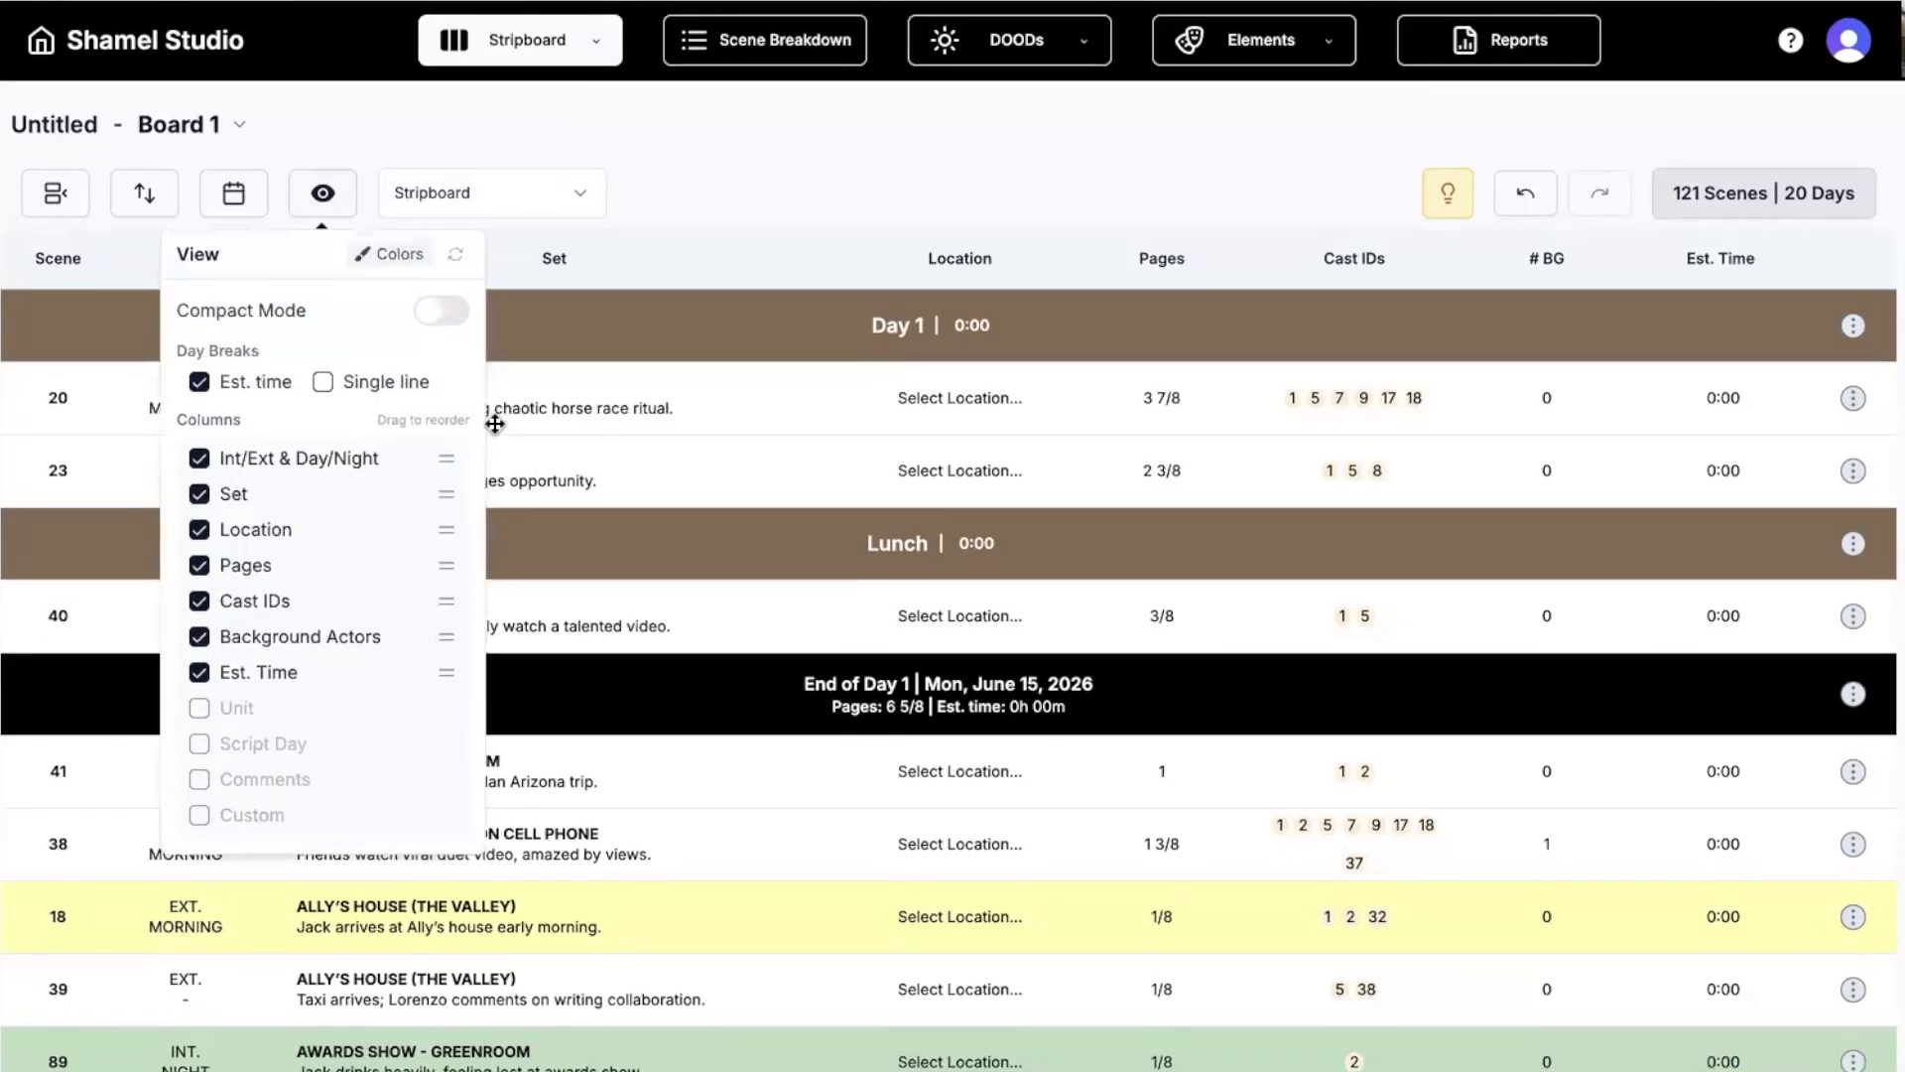
pyautogui.click(434, 322)
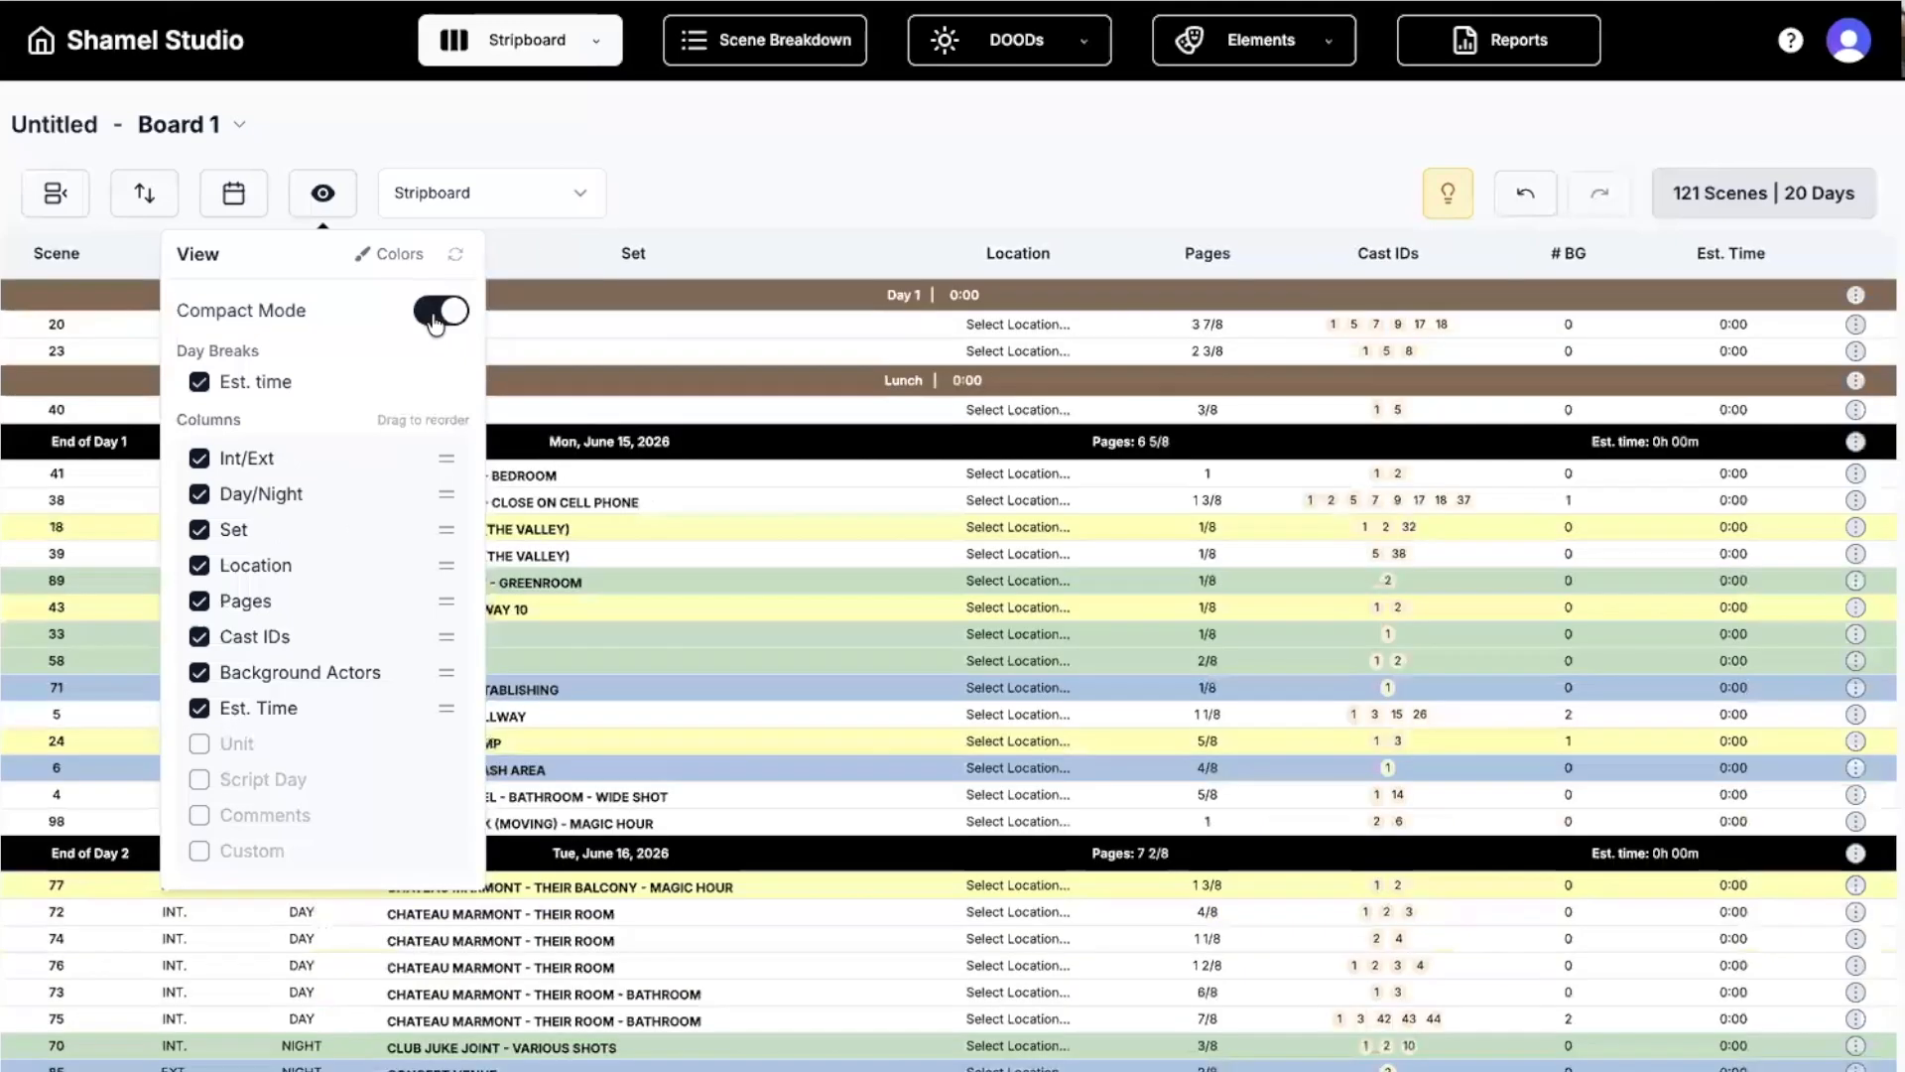
pyautogui.click(443, 316)
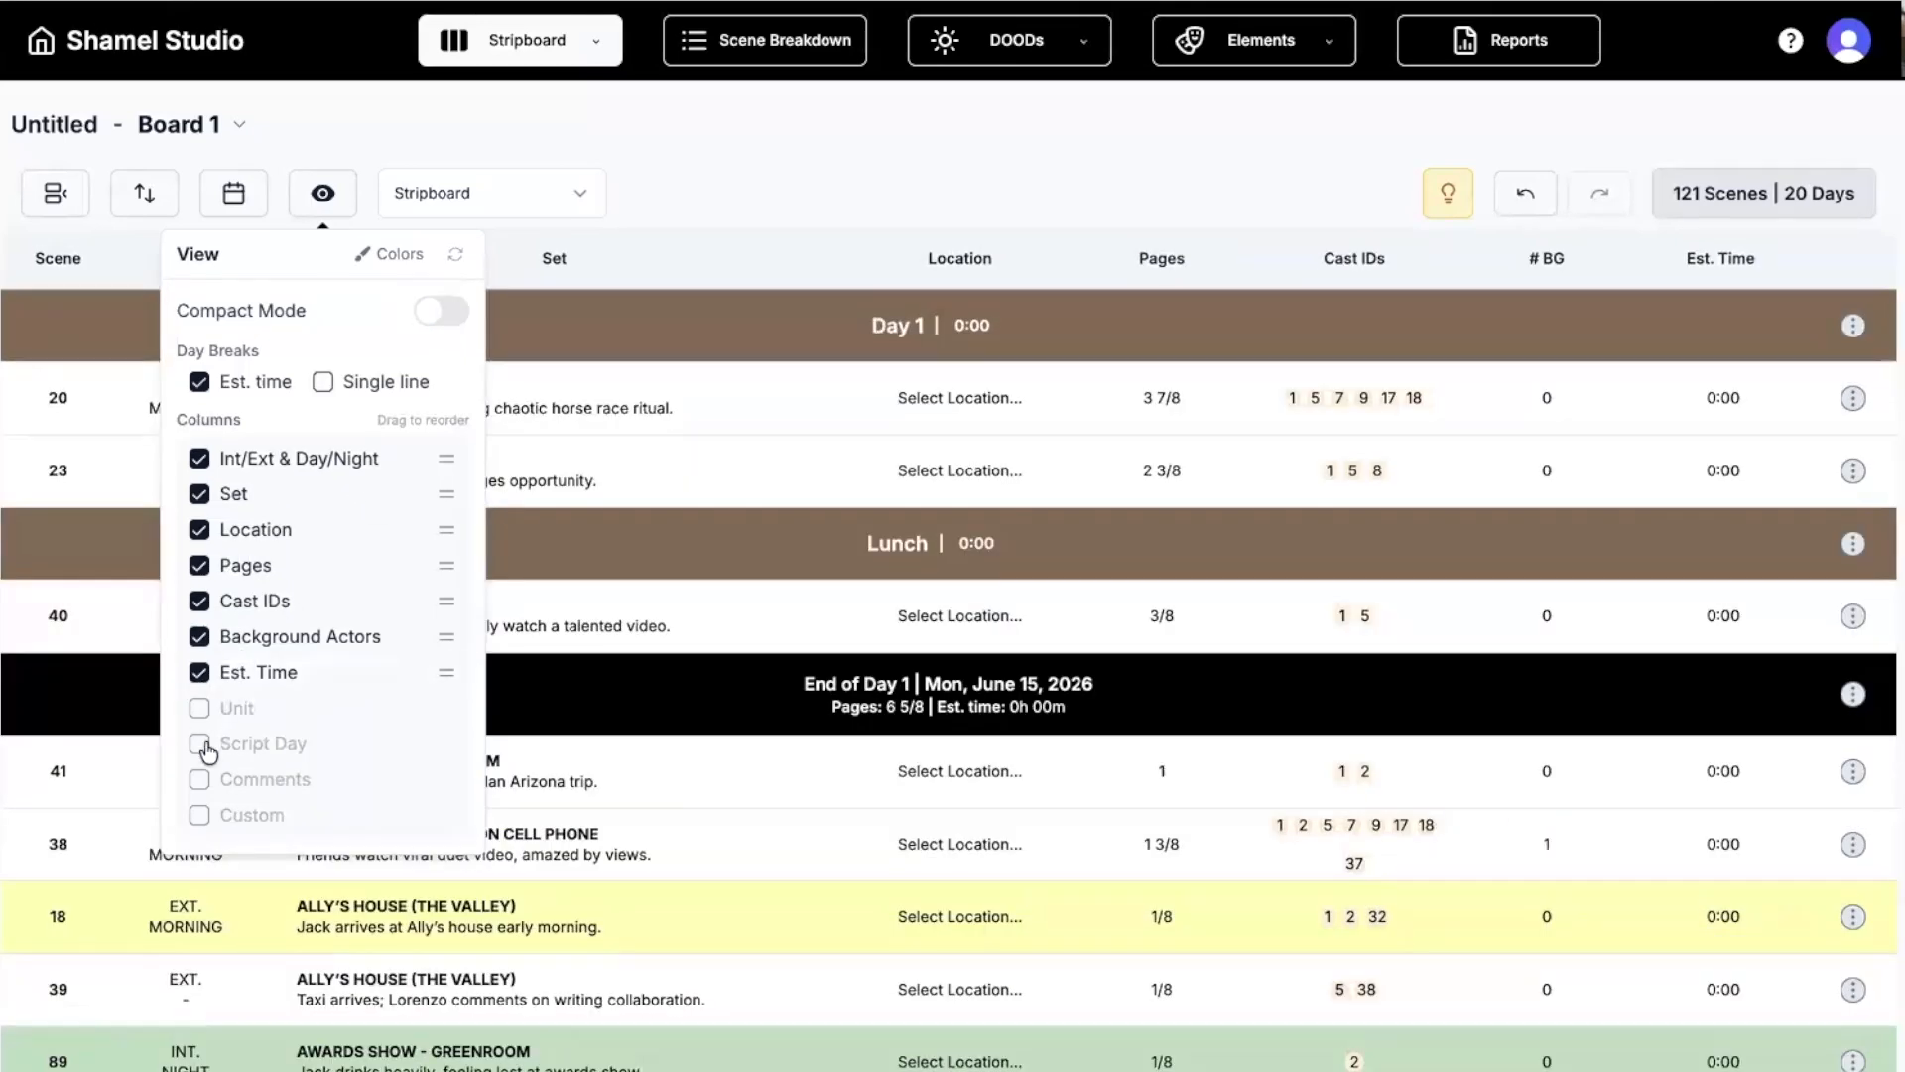
pyautogui.click(200, 780)
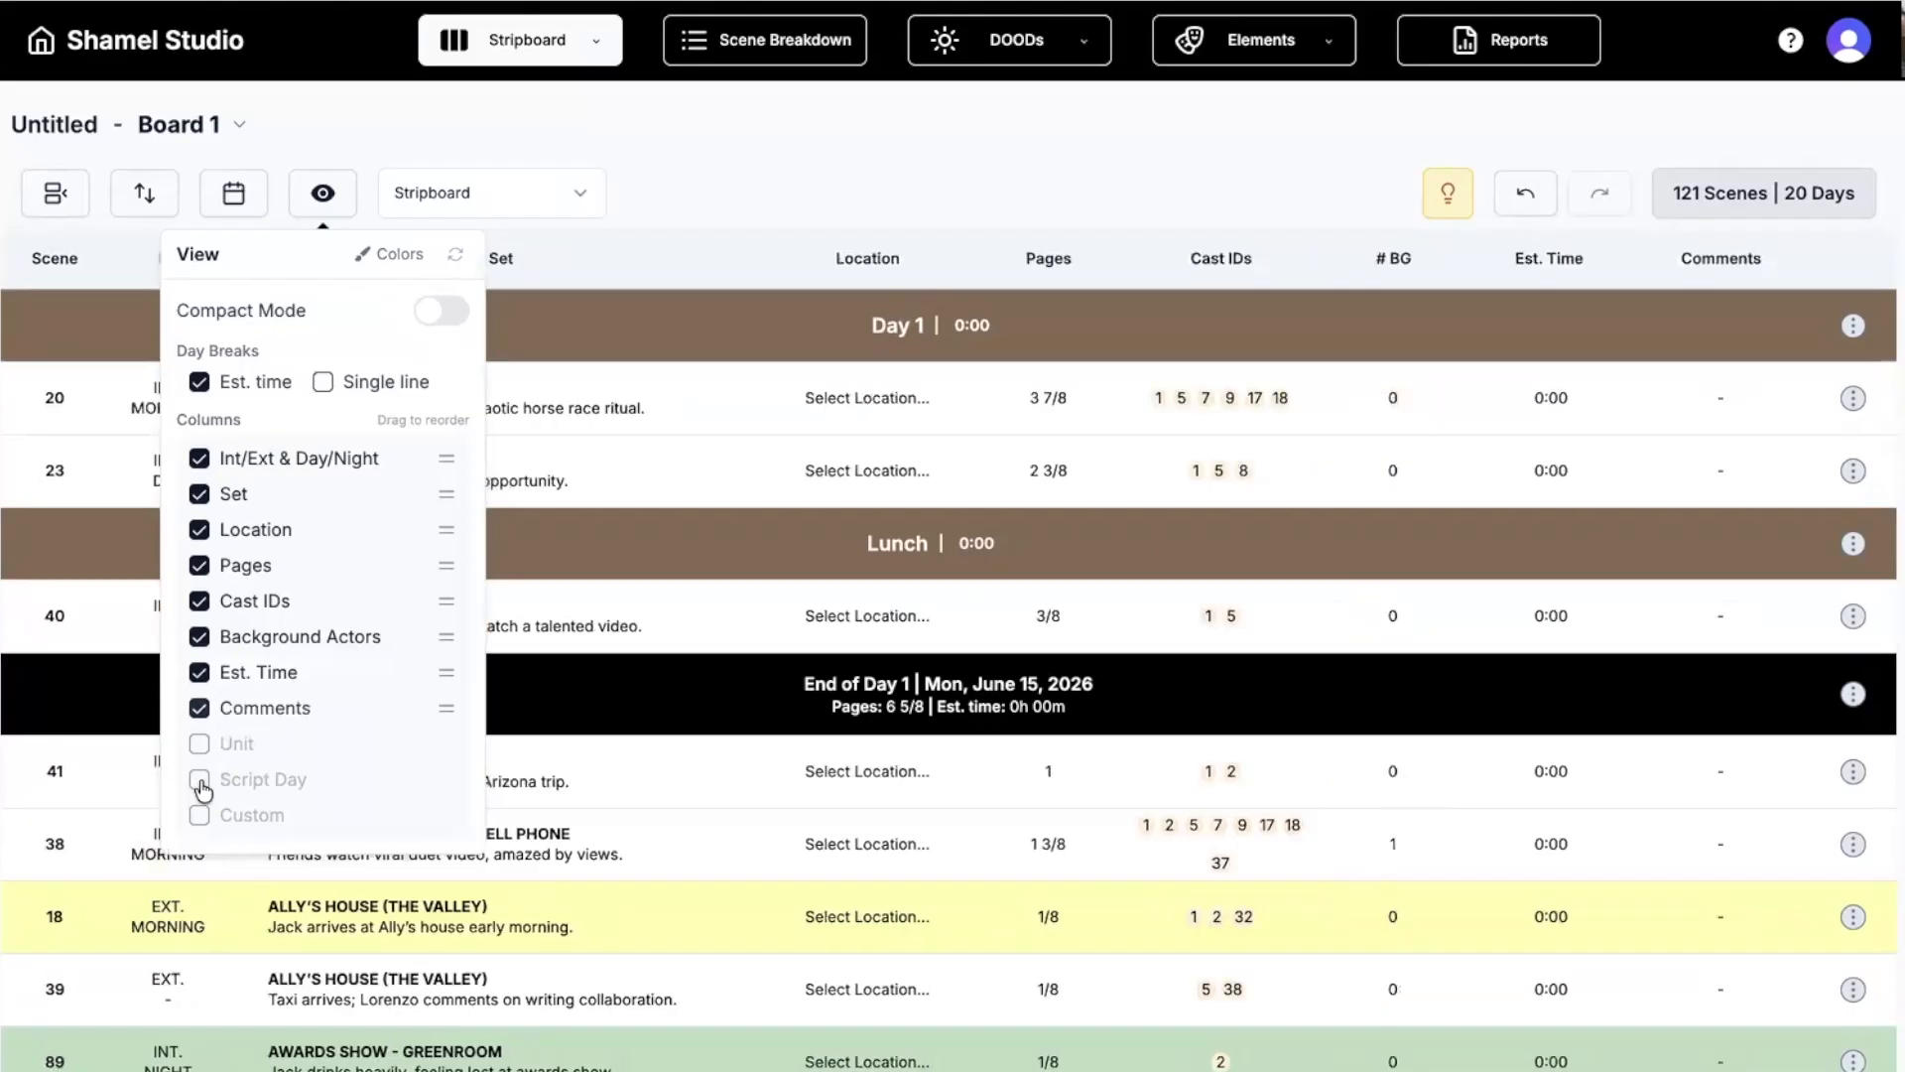
# Enter the comment VFX for scene 20.
pyautogui.click(1717, 406)
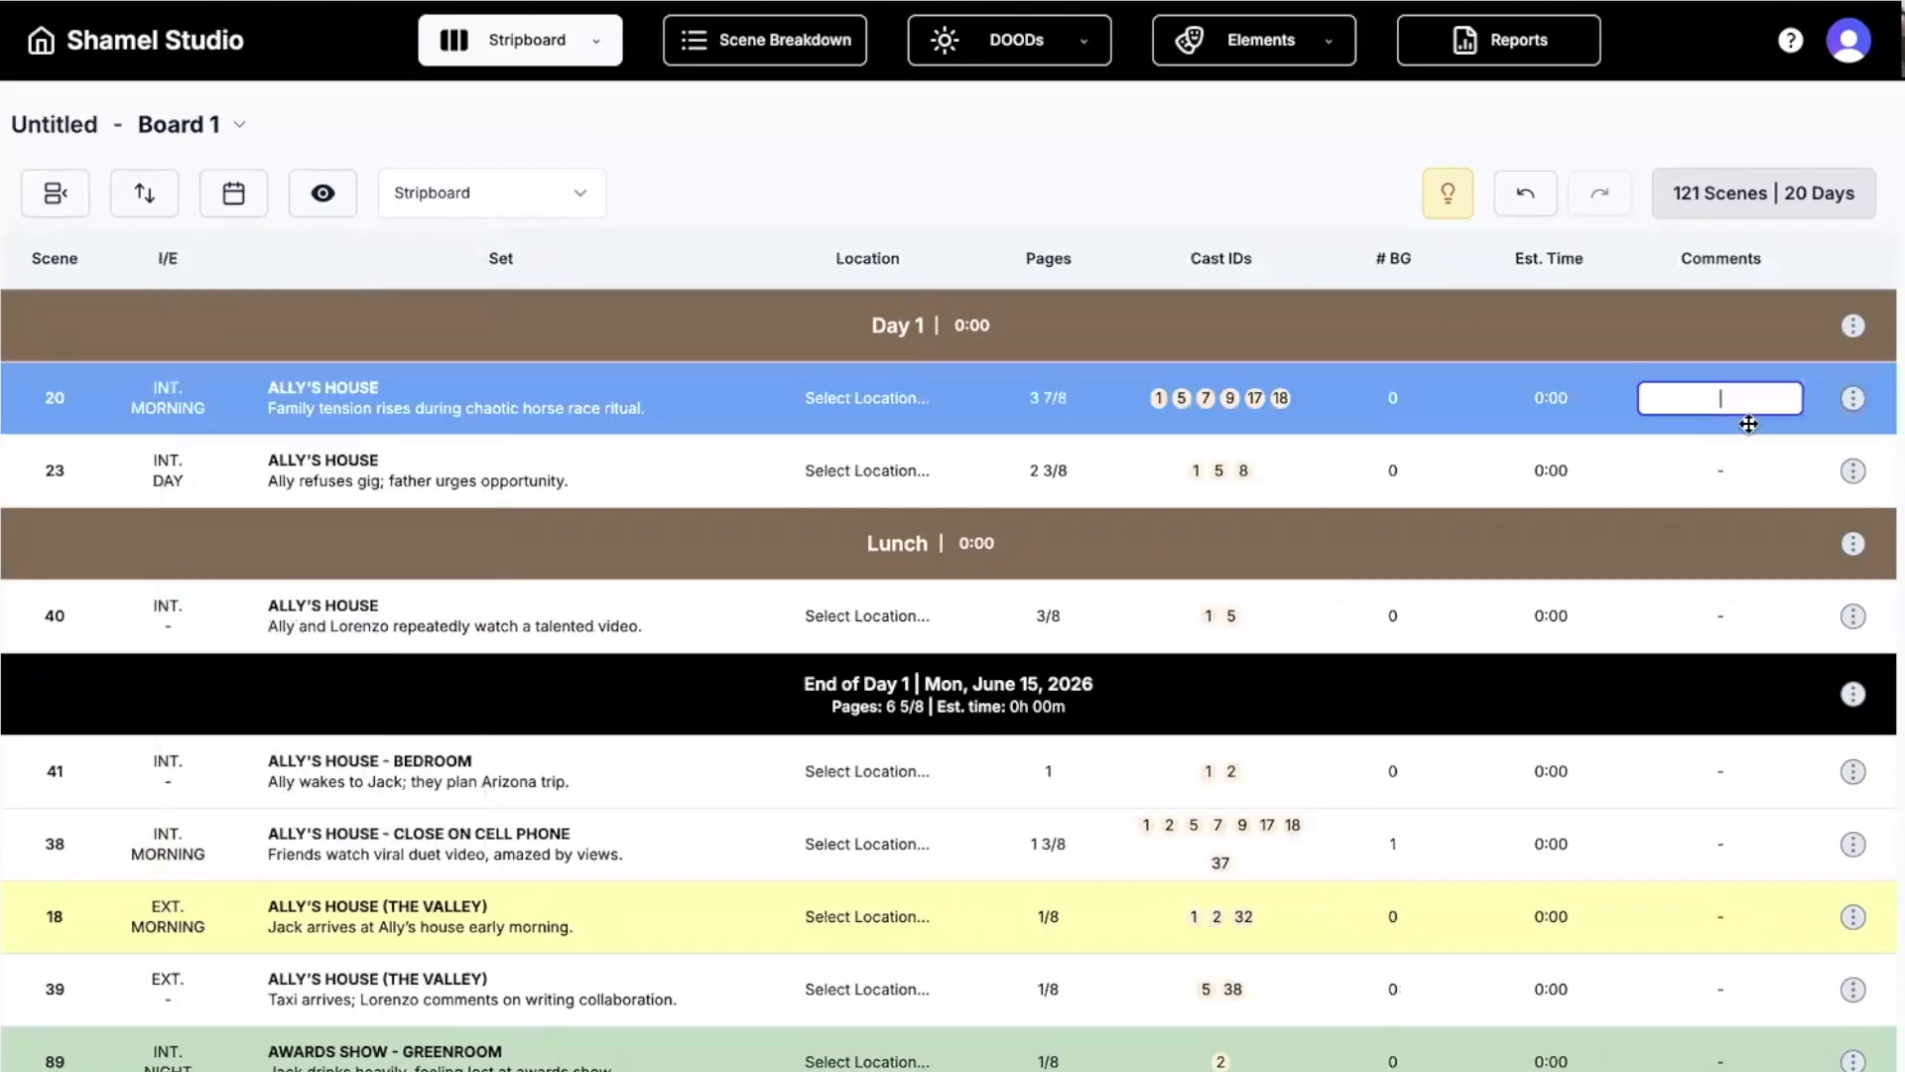
pyautogui.write('VFX')
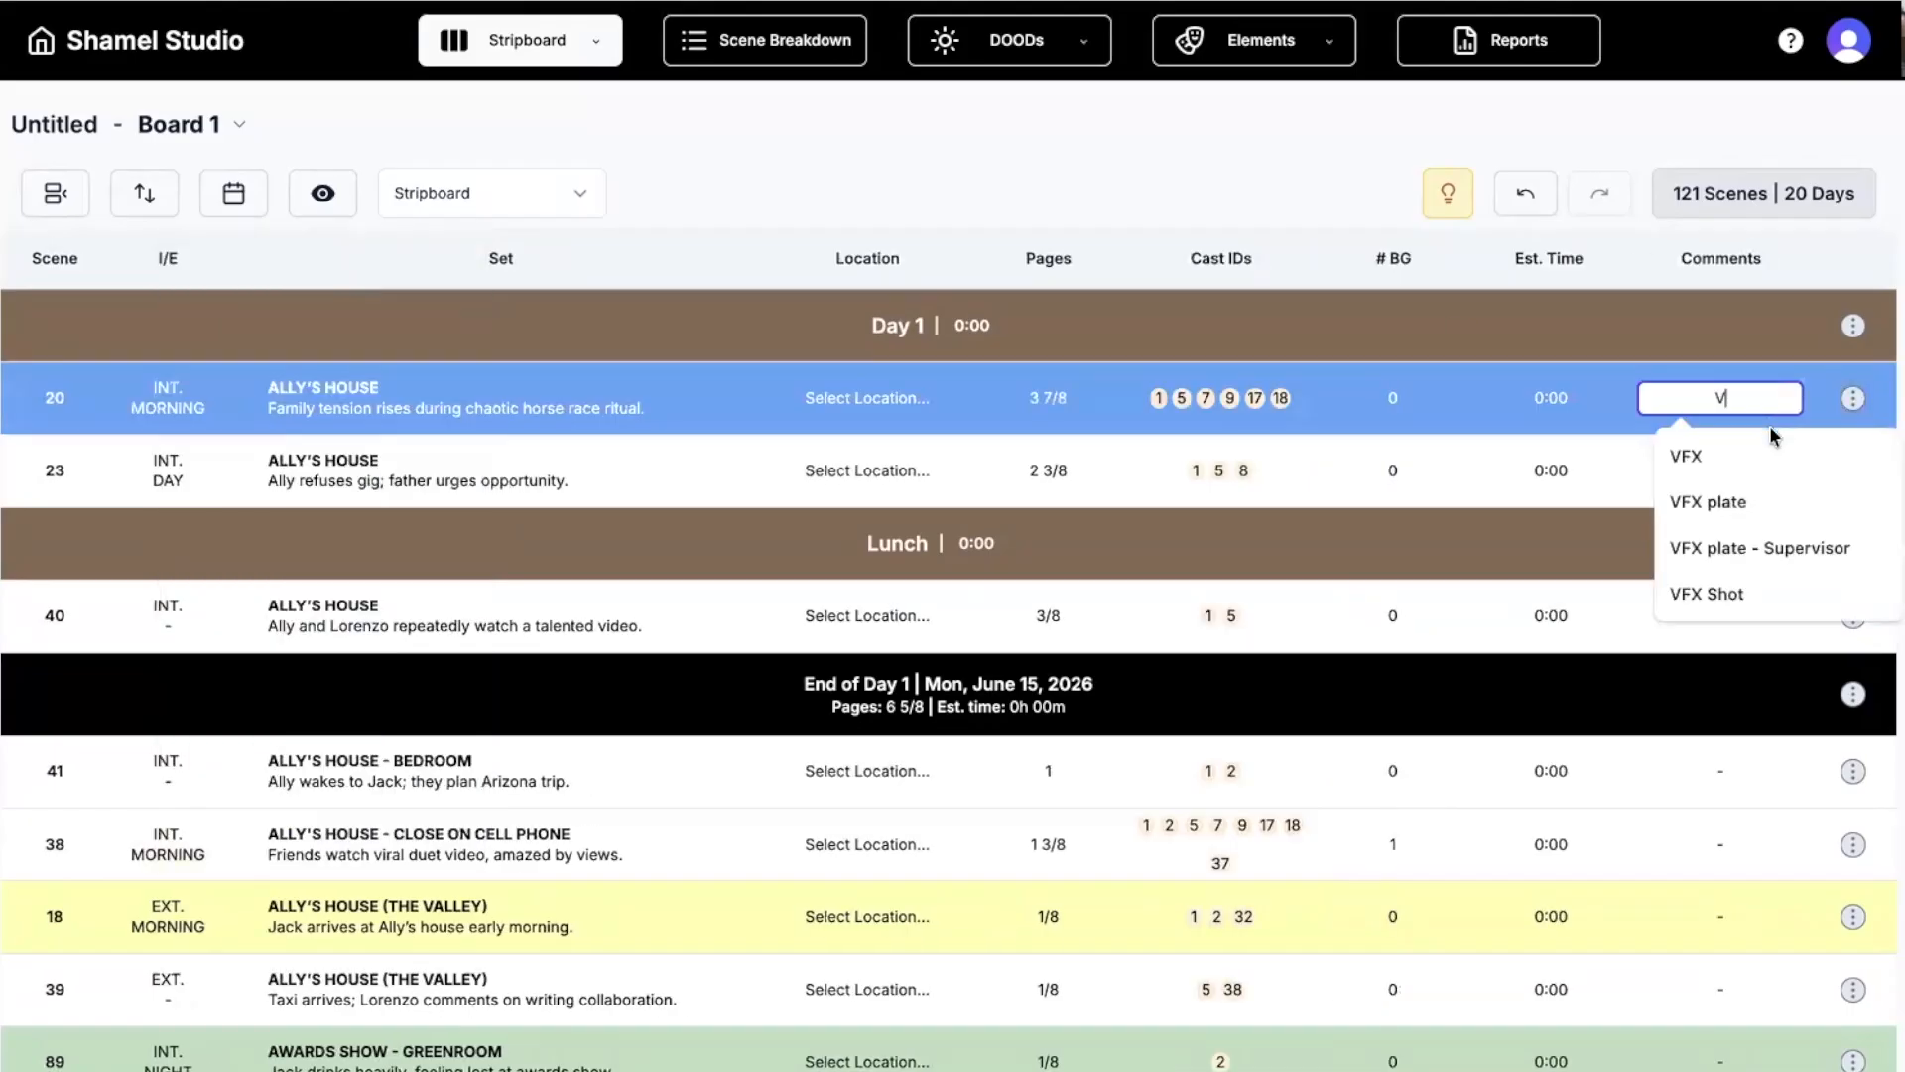
pyautogui.press('Return')
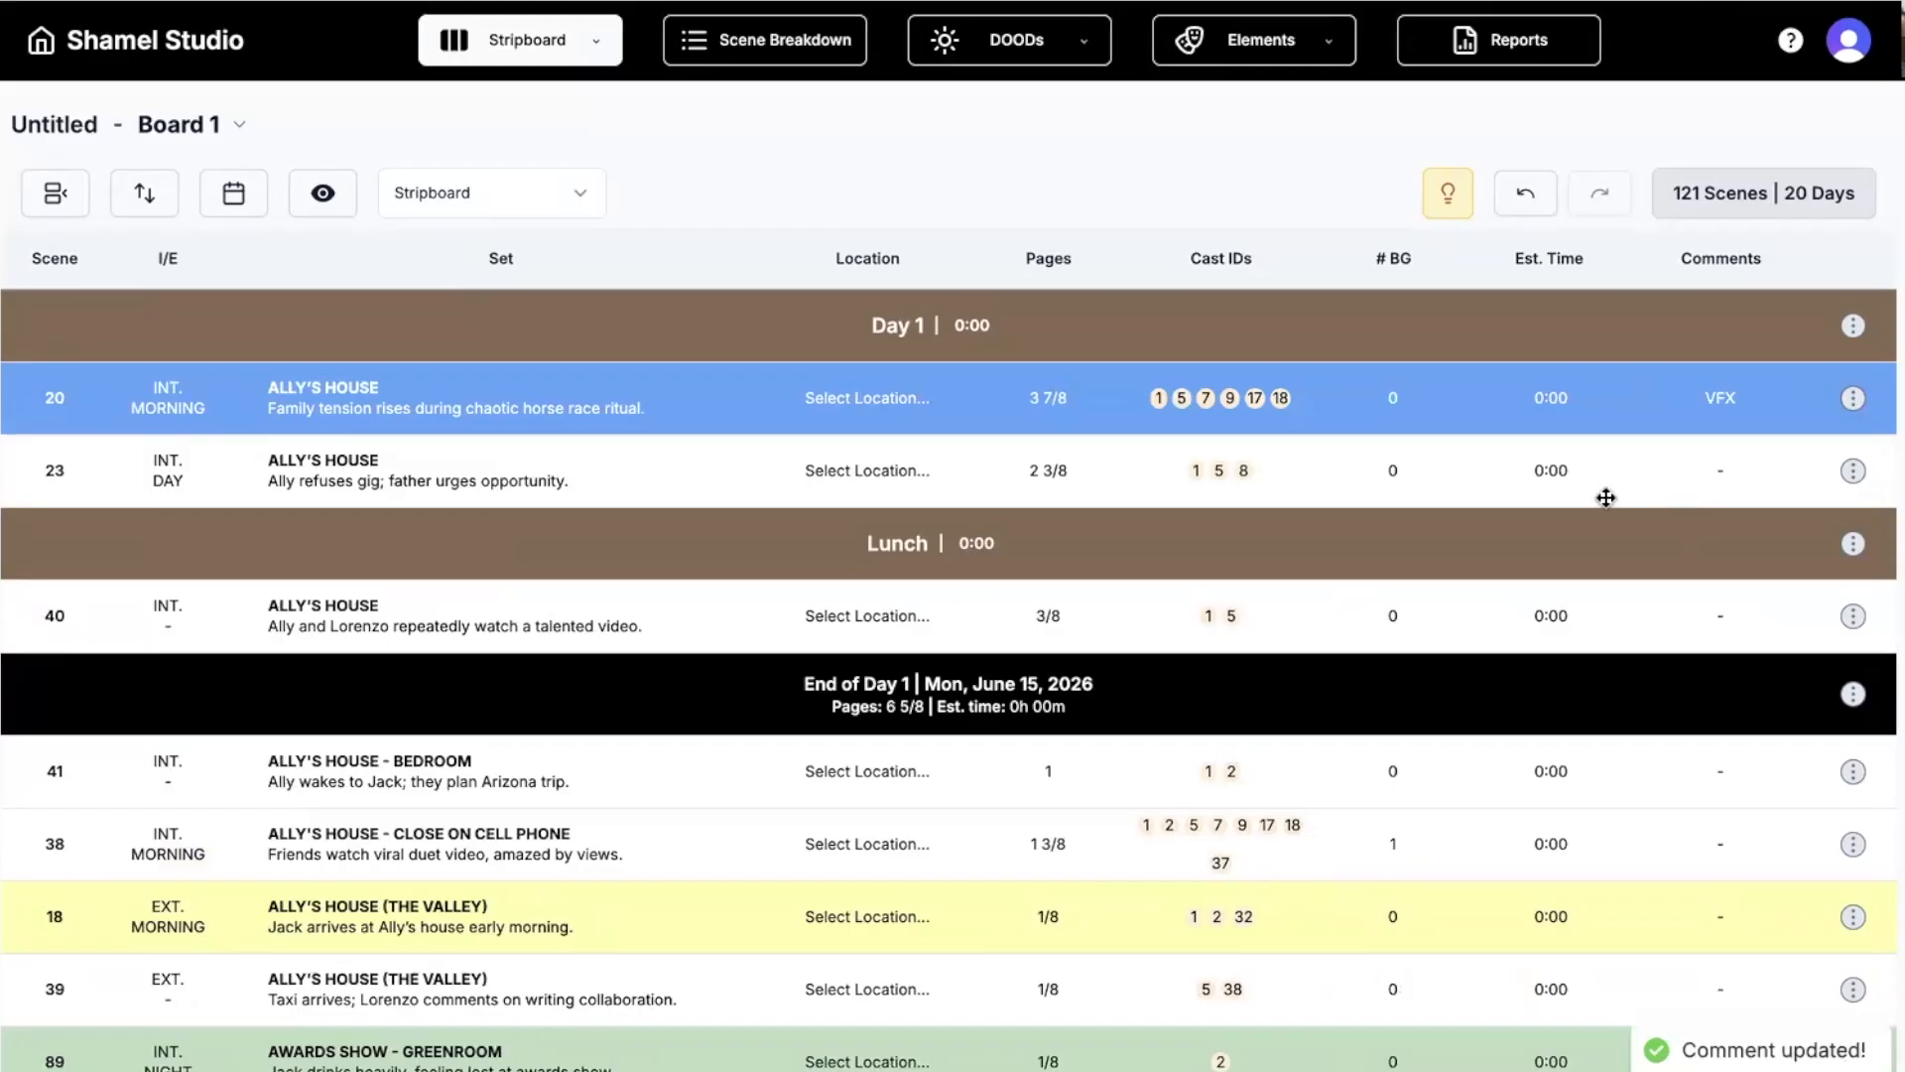
pyautogui.click(971, 175)
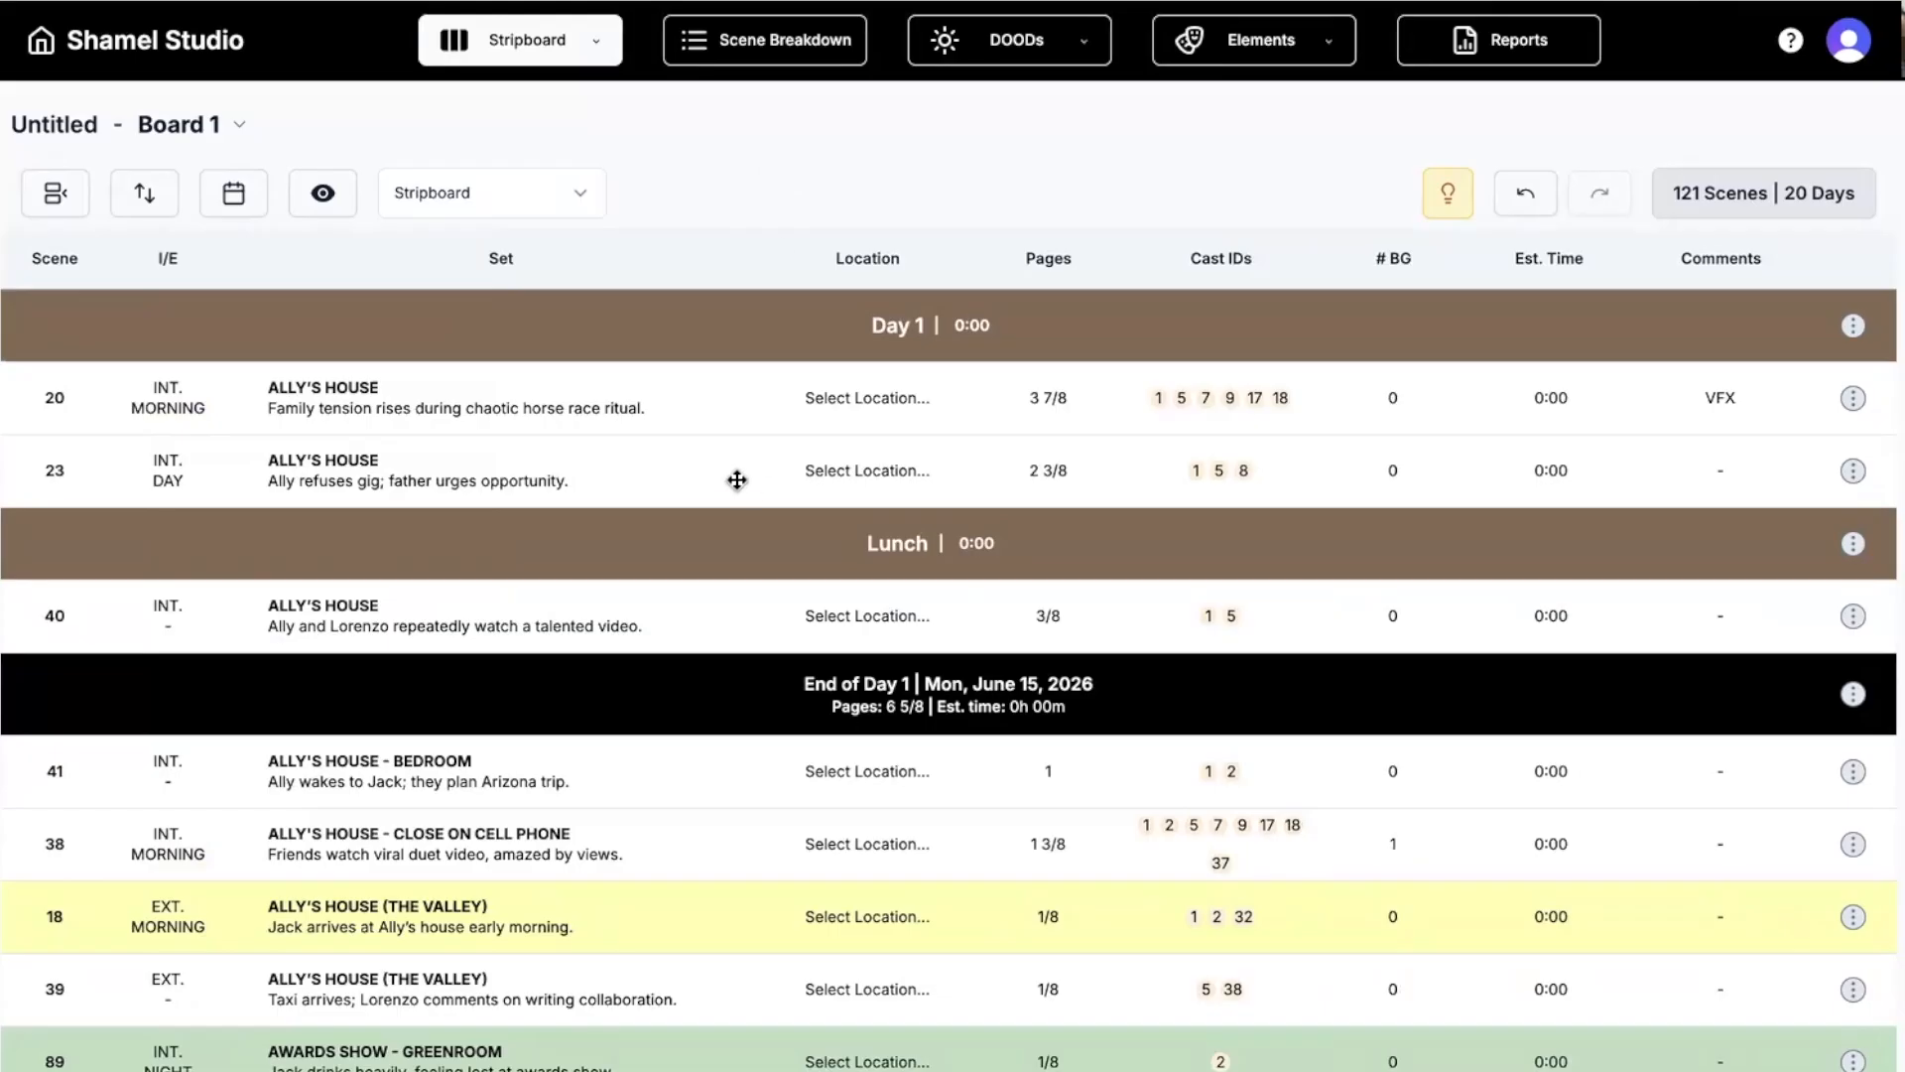
# Open scene 23, Ally's House, in Scene Breakdown and scroll through its form and script.
pyautogui.click(706, 476)
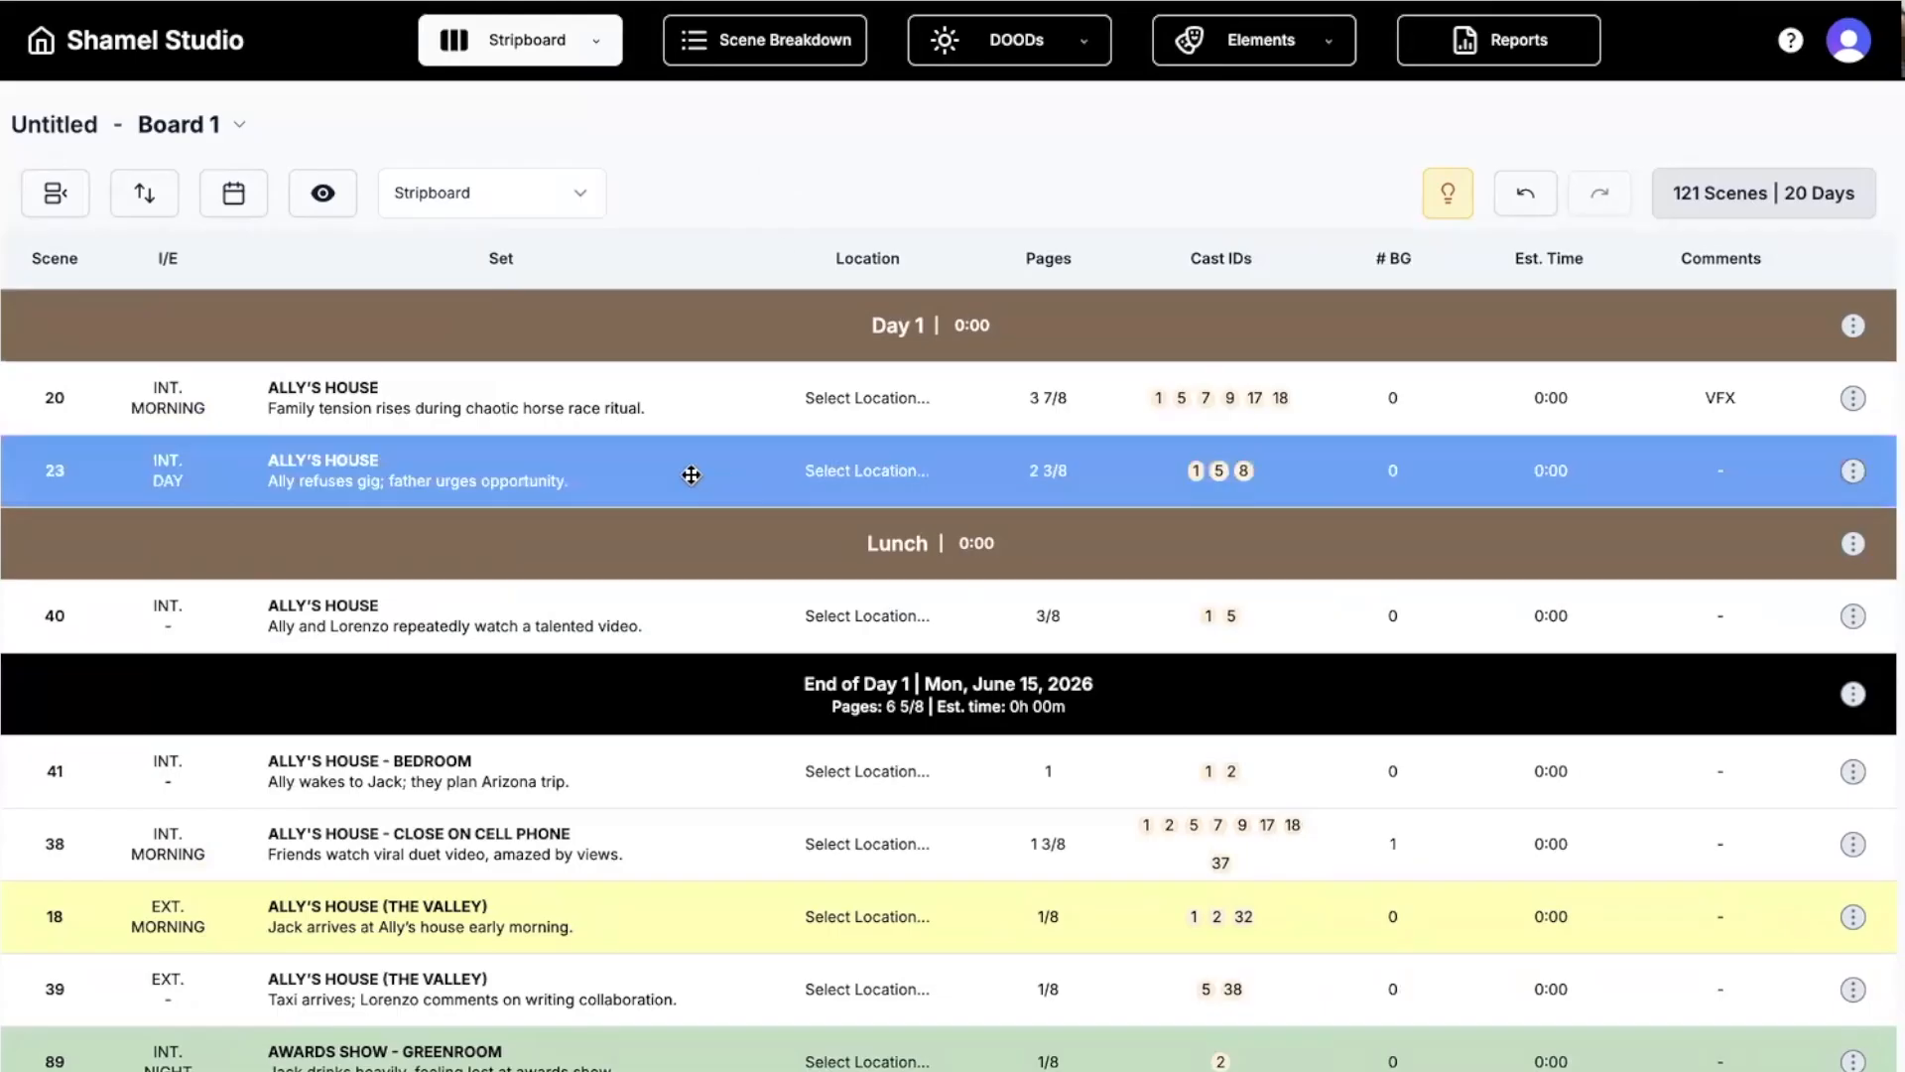
pyautogui.doubleClick(691, 475)
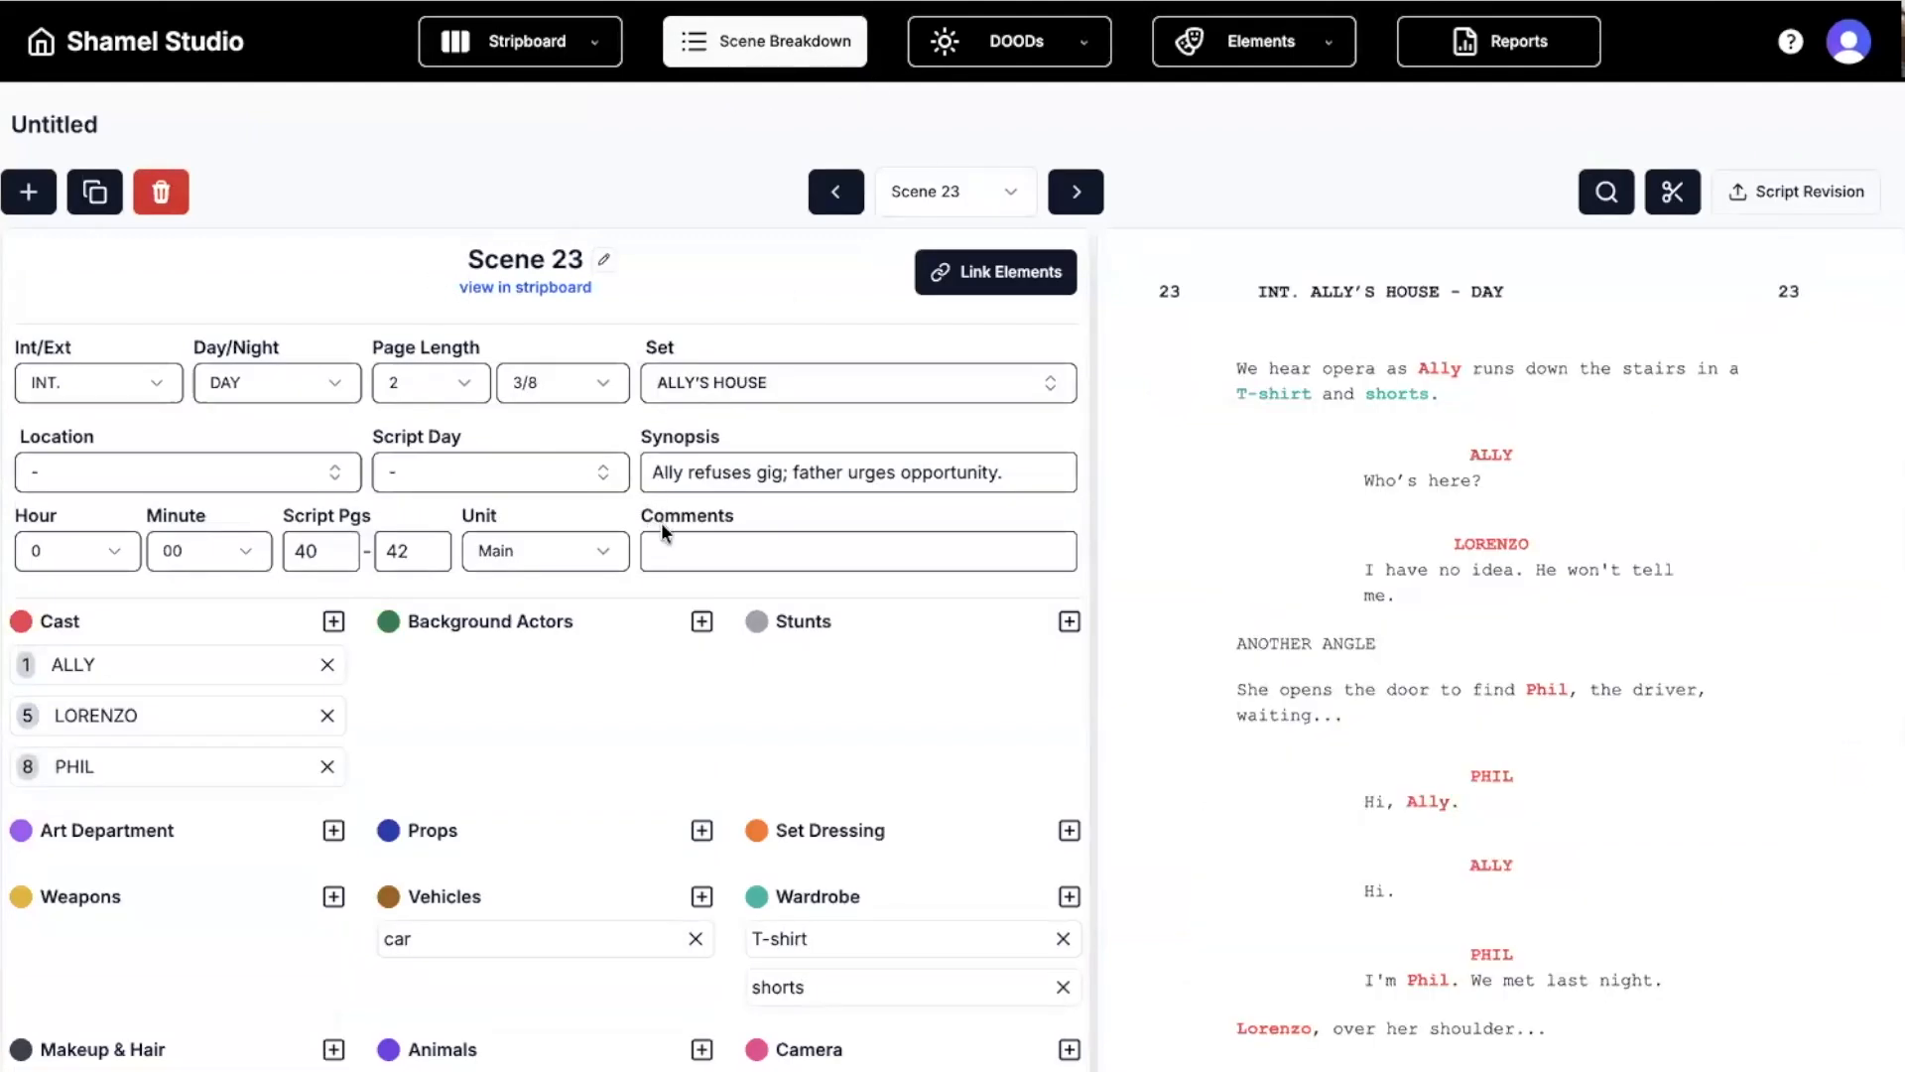
pyautogui.scroll(-2, 652, 537)
pyautogui.scroll(2, 650, 536)
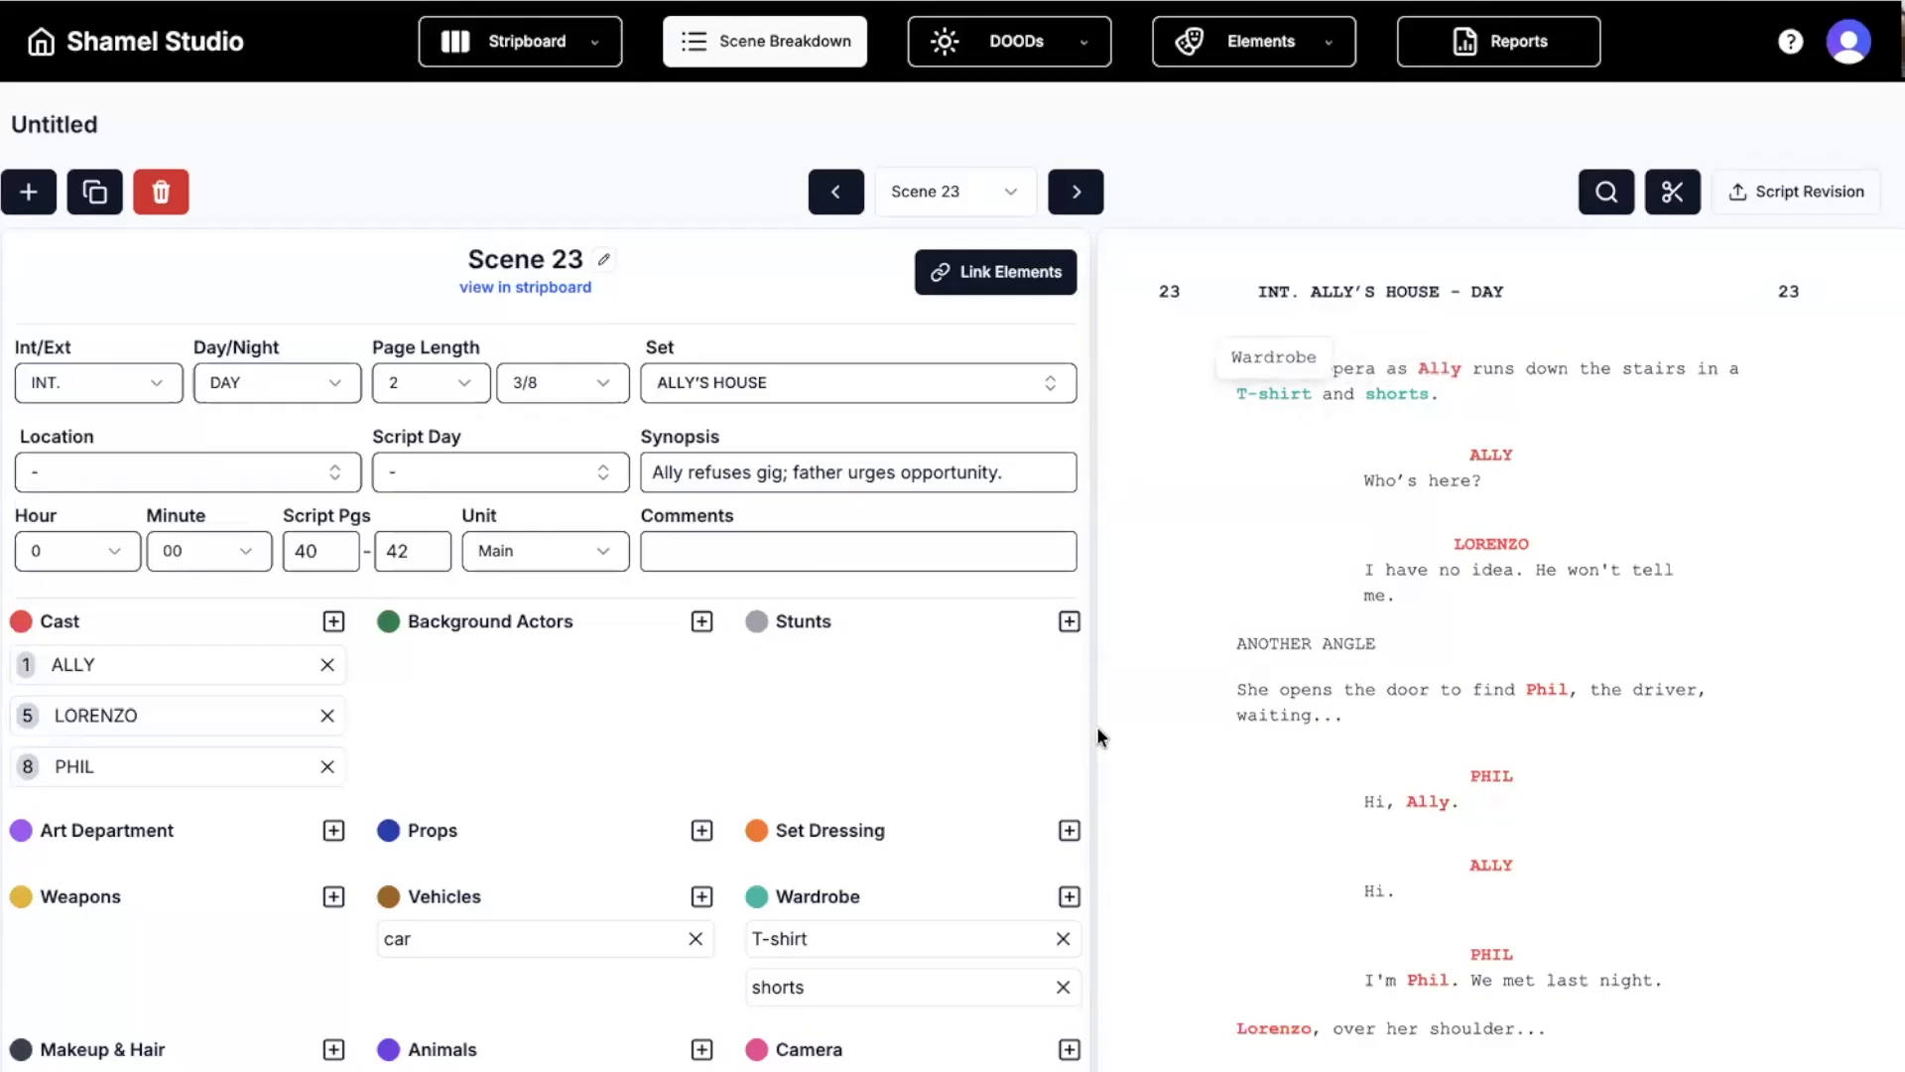
pyautogui.scroll(-1, 754, 890)
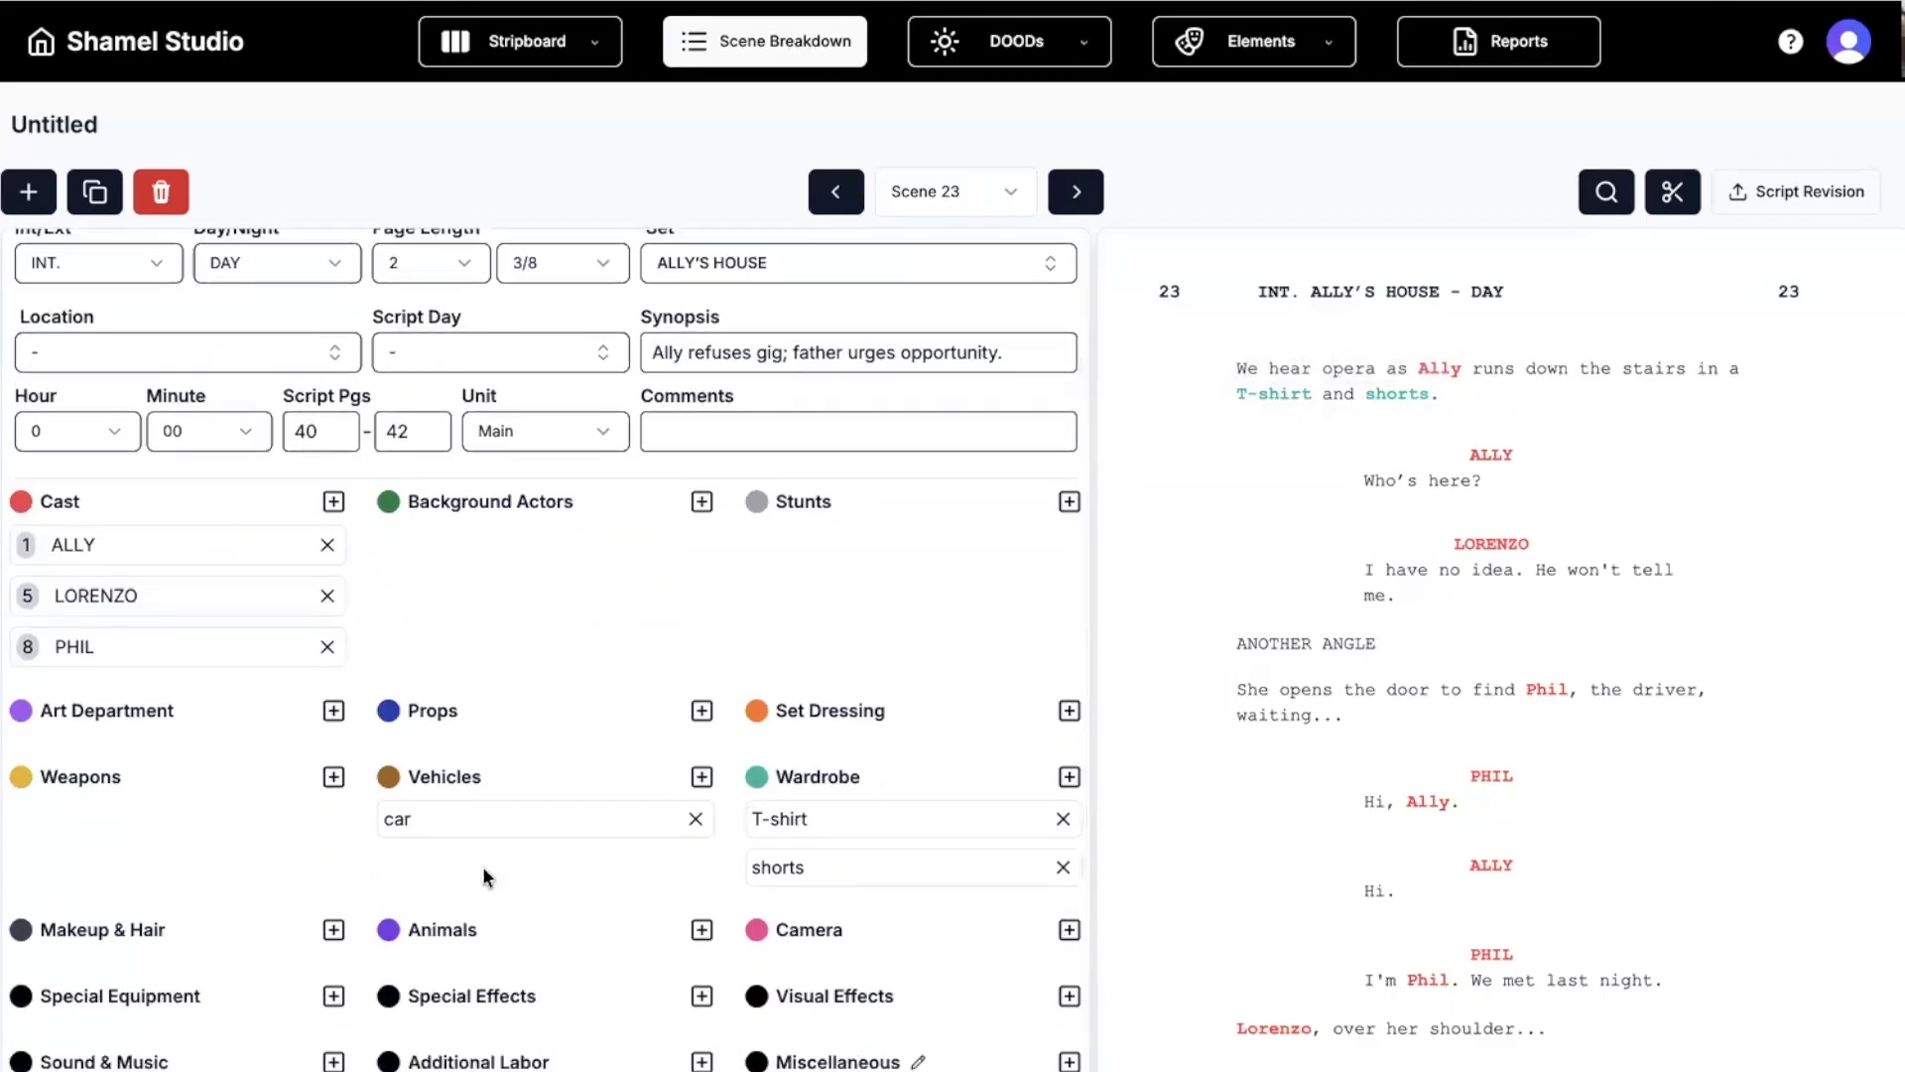
pyautogui.scroll(-1, 1441, 708)
pyautogui.scroll(1, 1441, 708)
pyautogui.scroll(1, 732, 718)
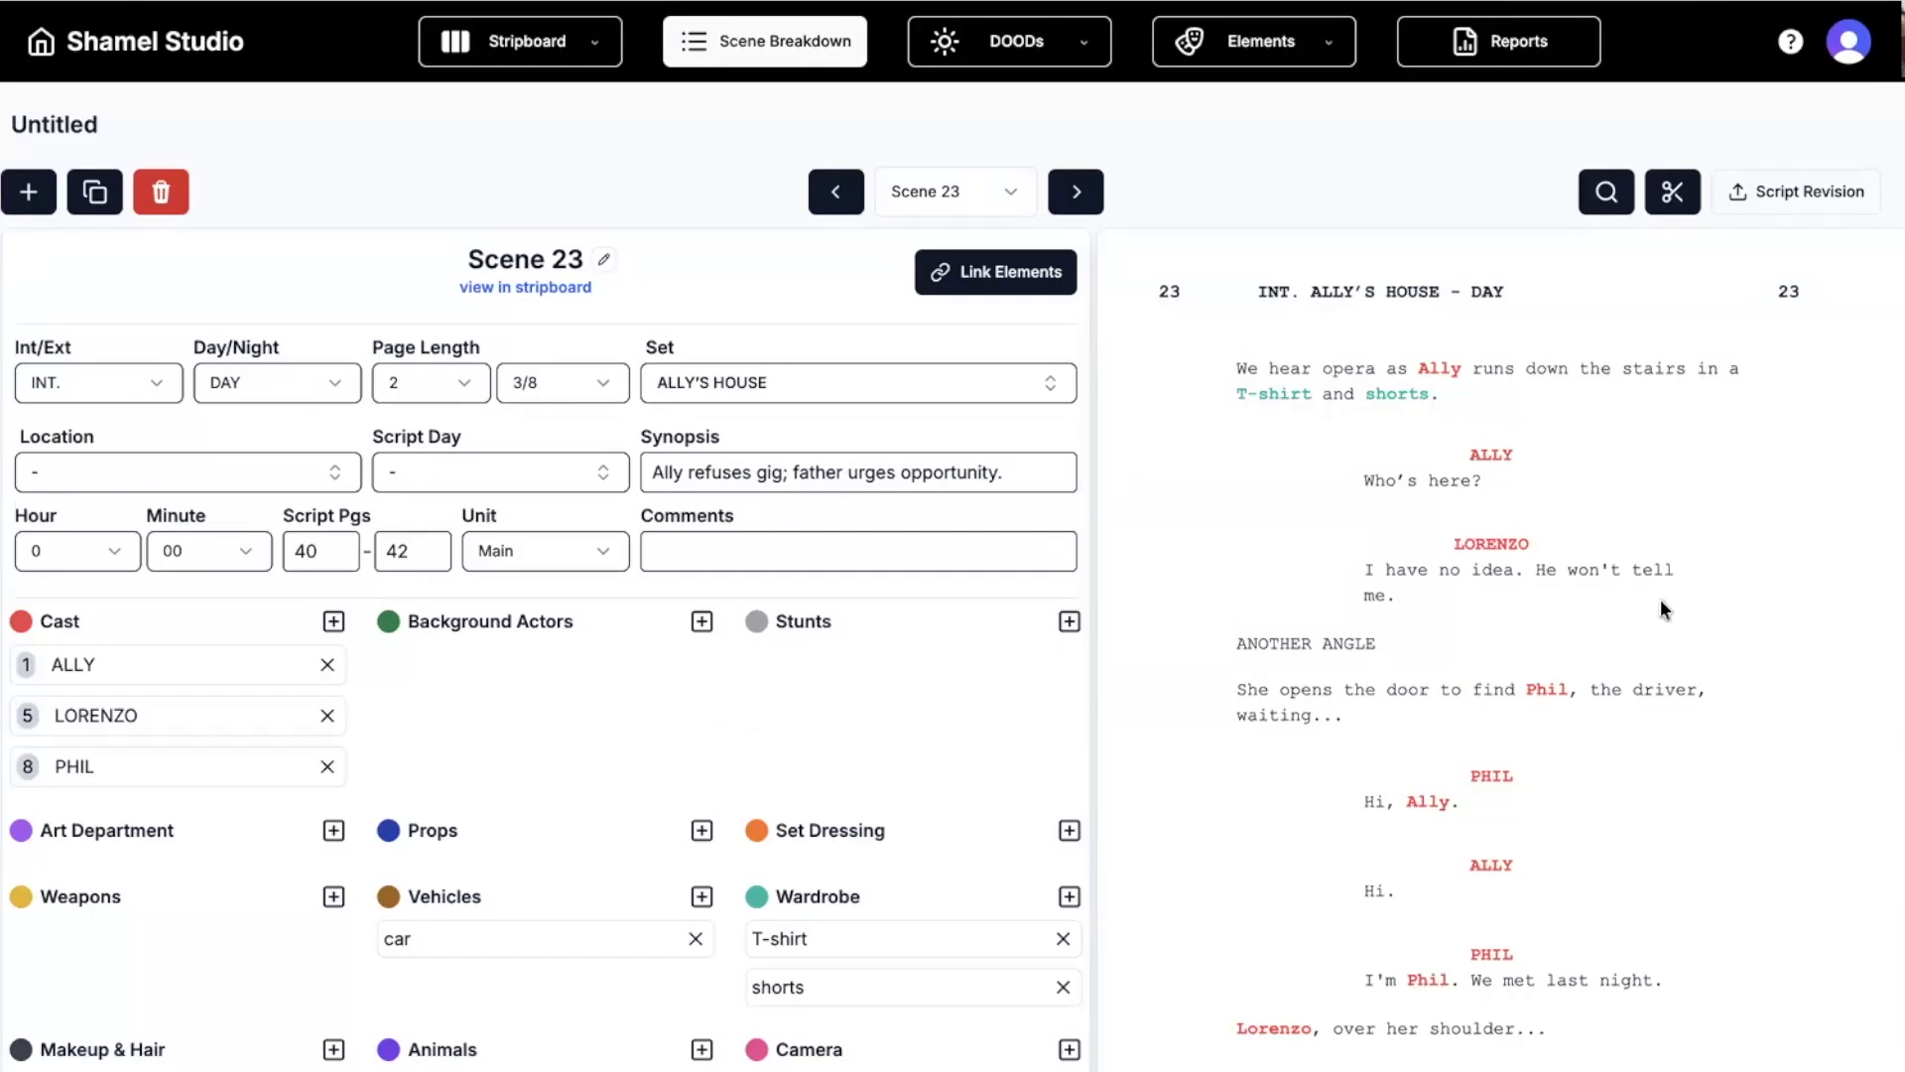
pyautogui.scroll(-10, 1649, 603)
pyautogui.scroll(10, 1610, 615)
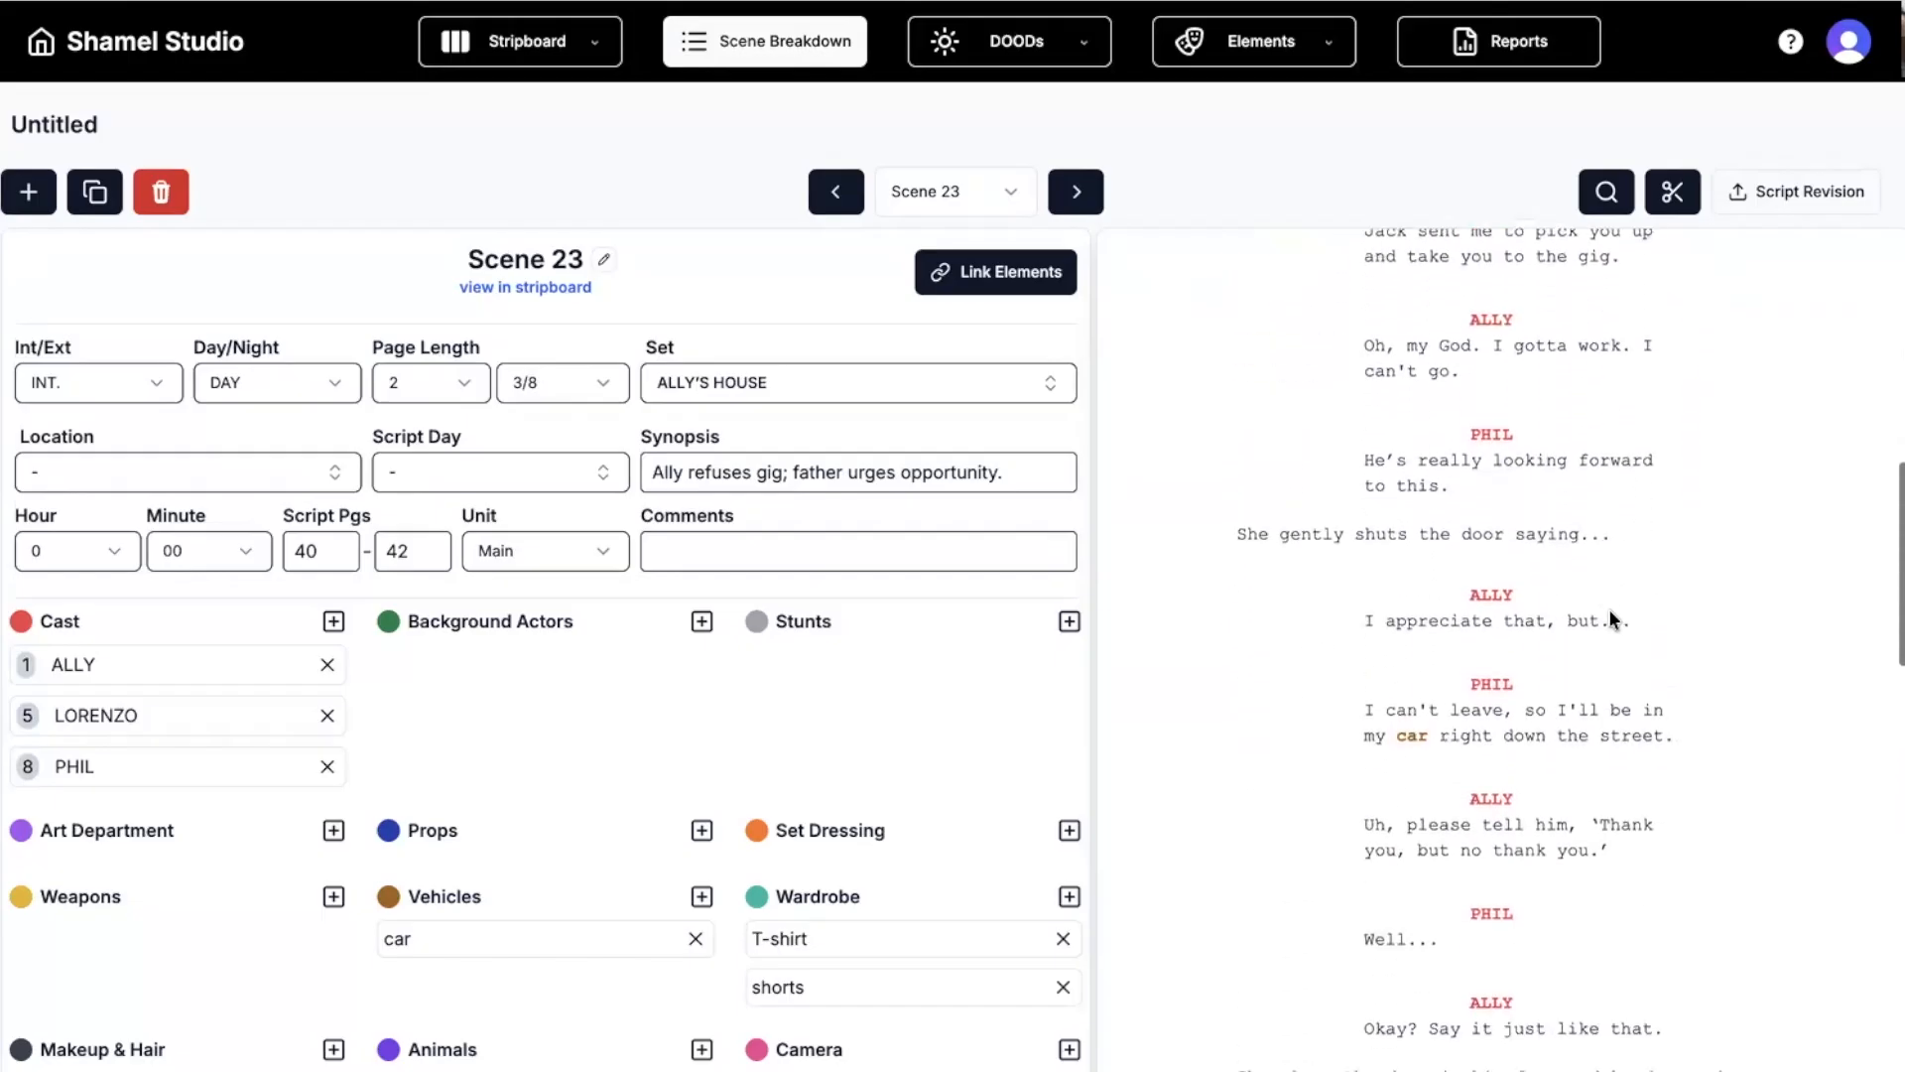
# Move ahead to scene 25 and set its CATERING CREW background count to 7.
pyautogui.click(1090, 194)
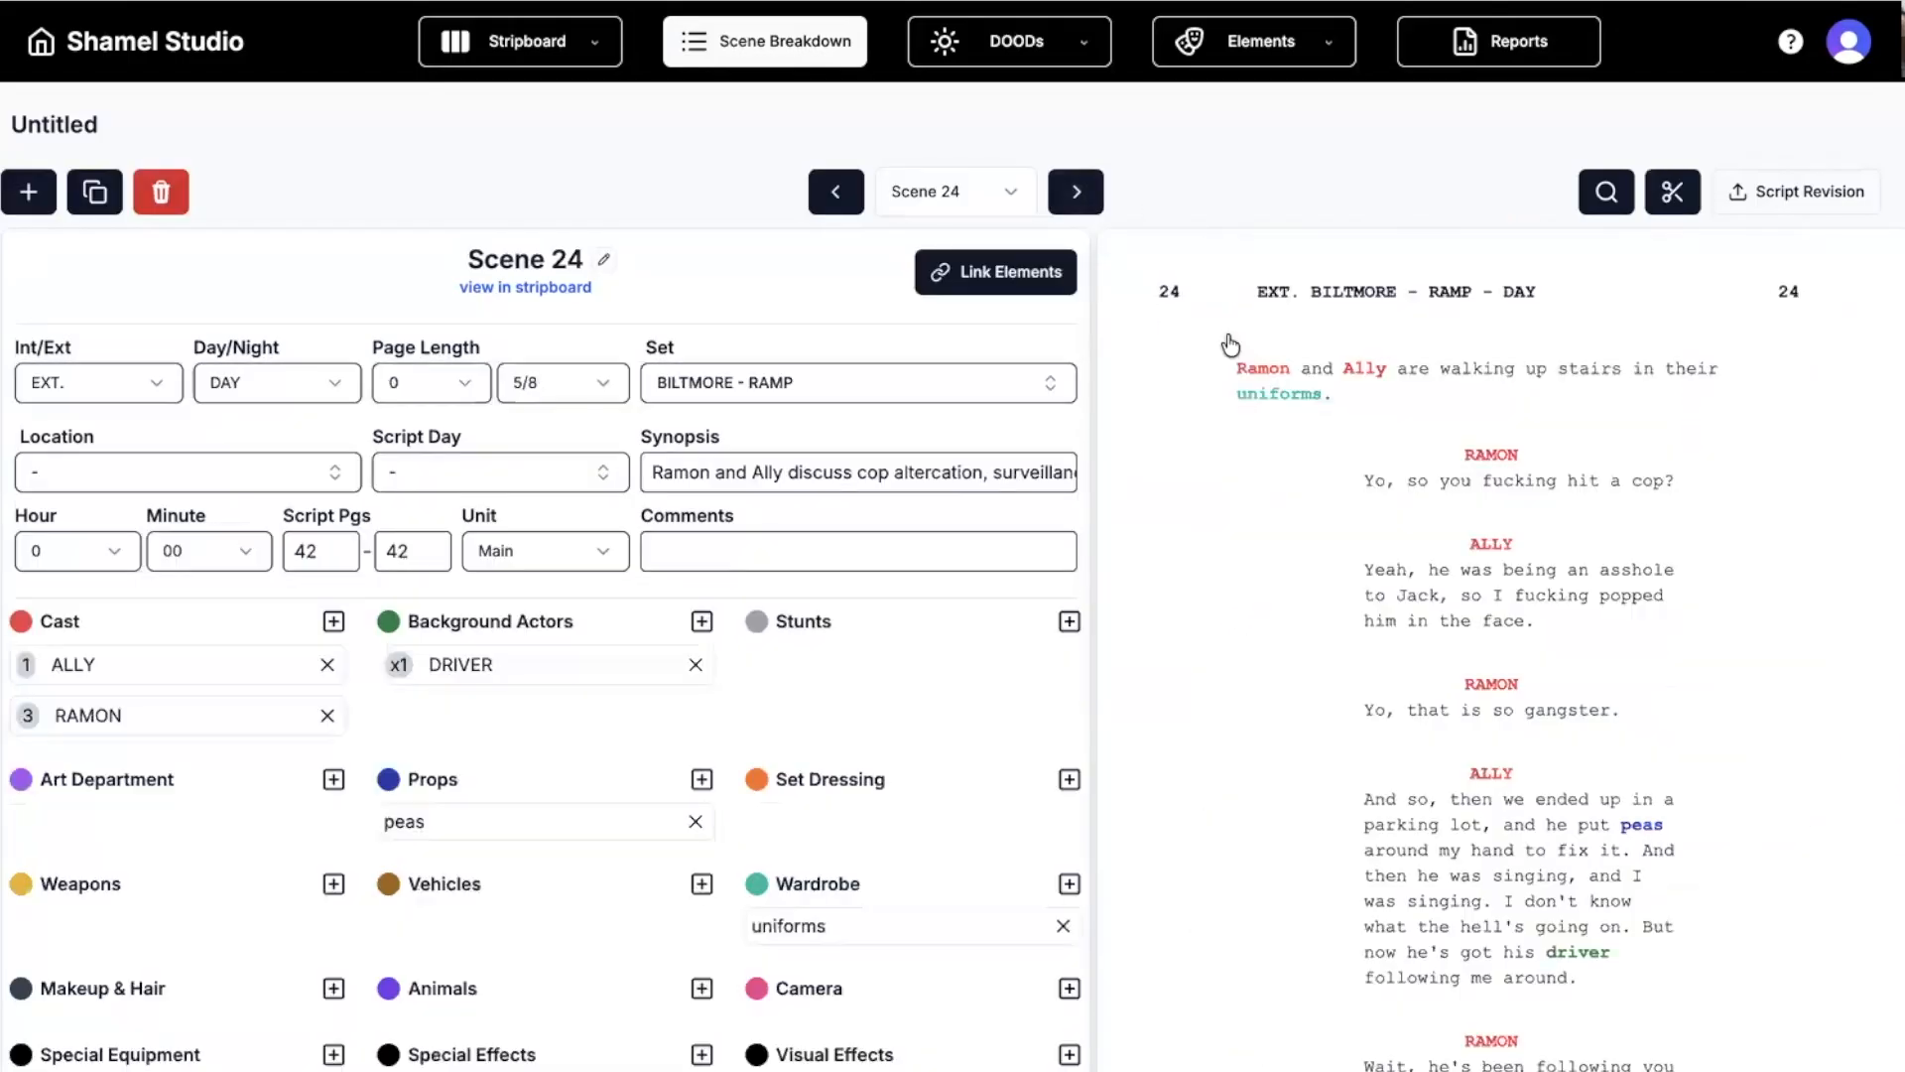
pyautogui.scroll(-1, 1432, 675)
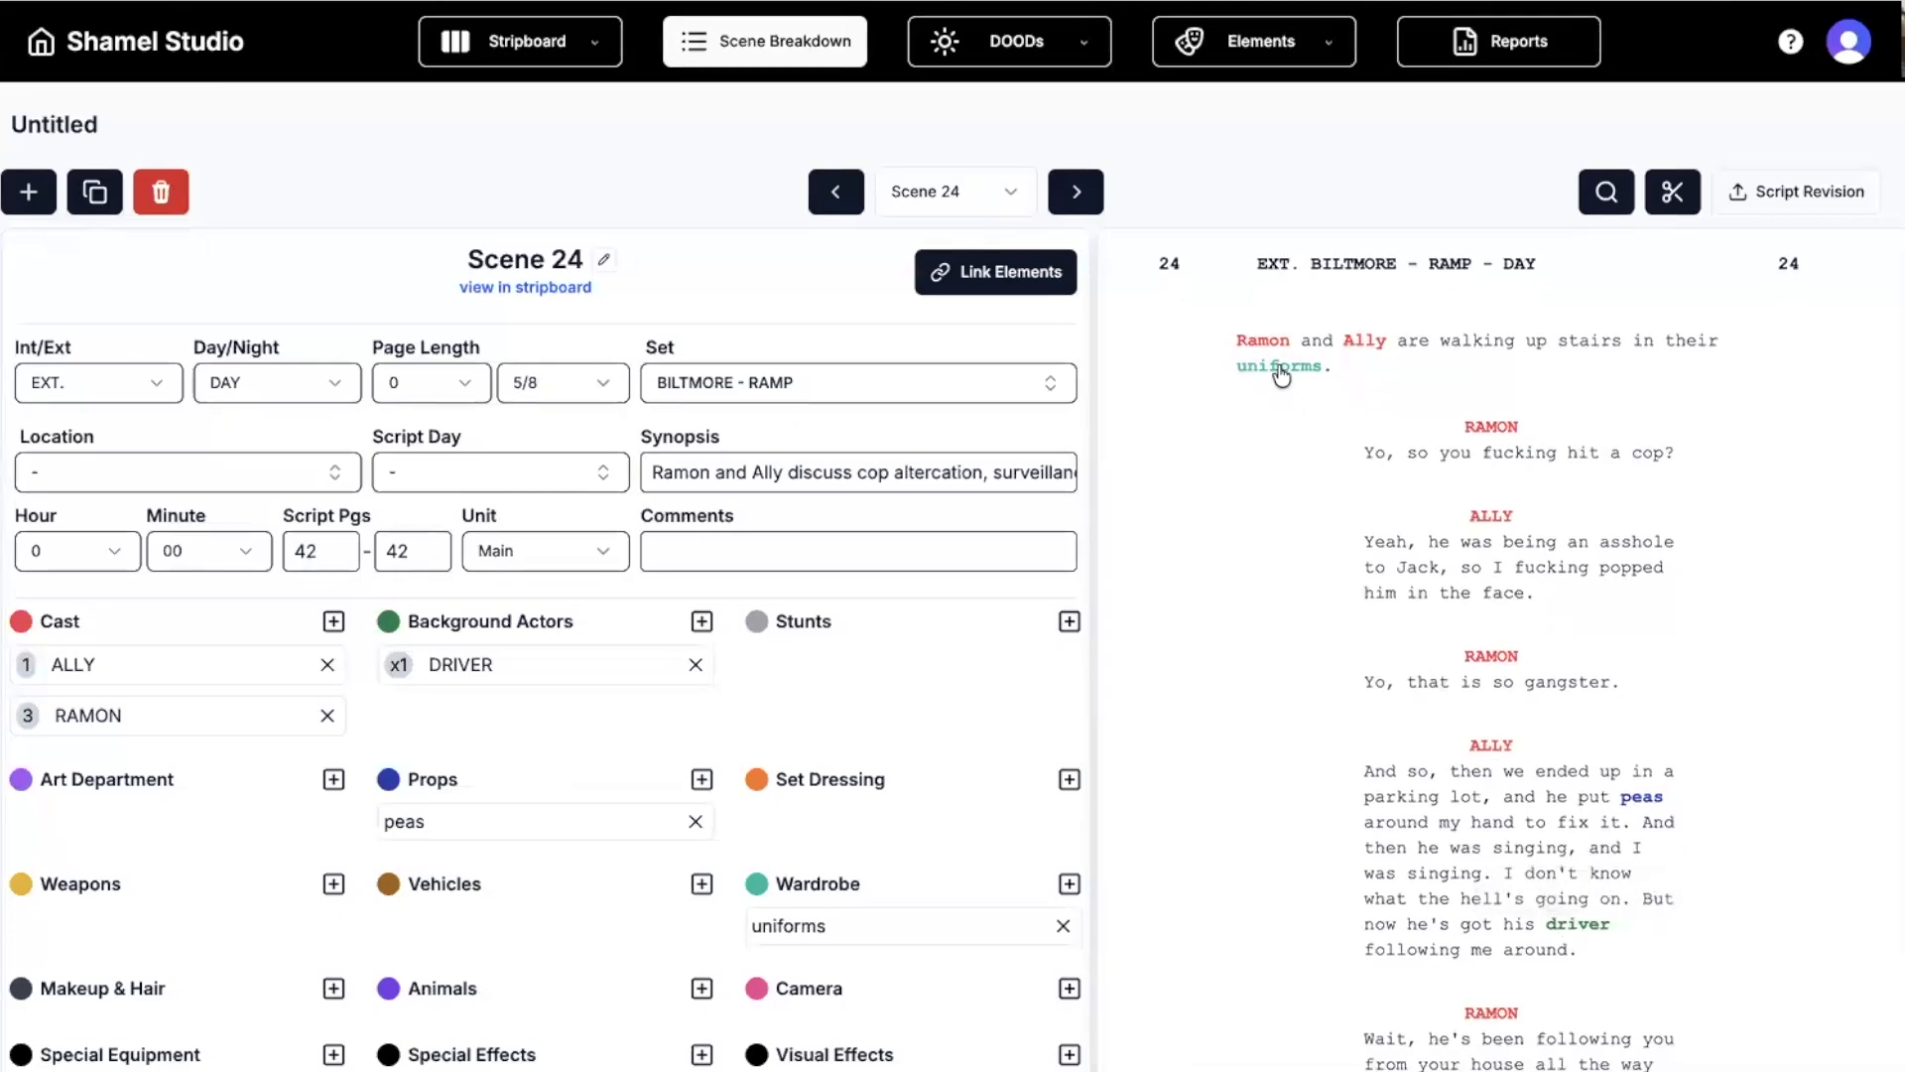
pyautogui.scroll(-3, 1541, 505)
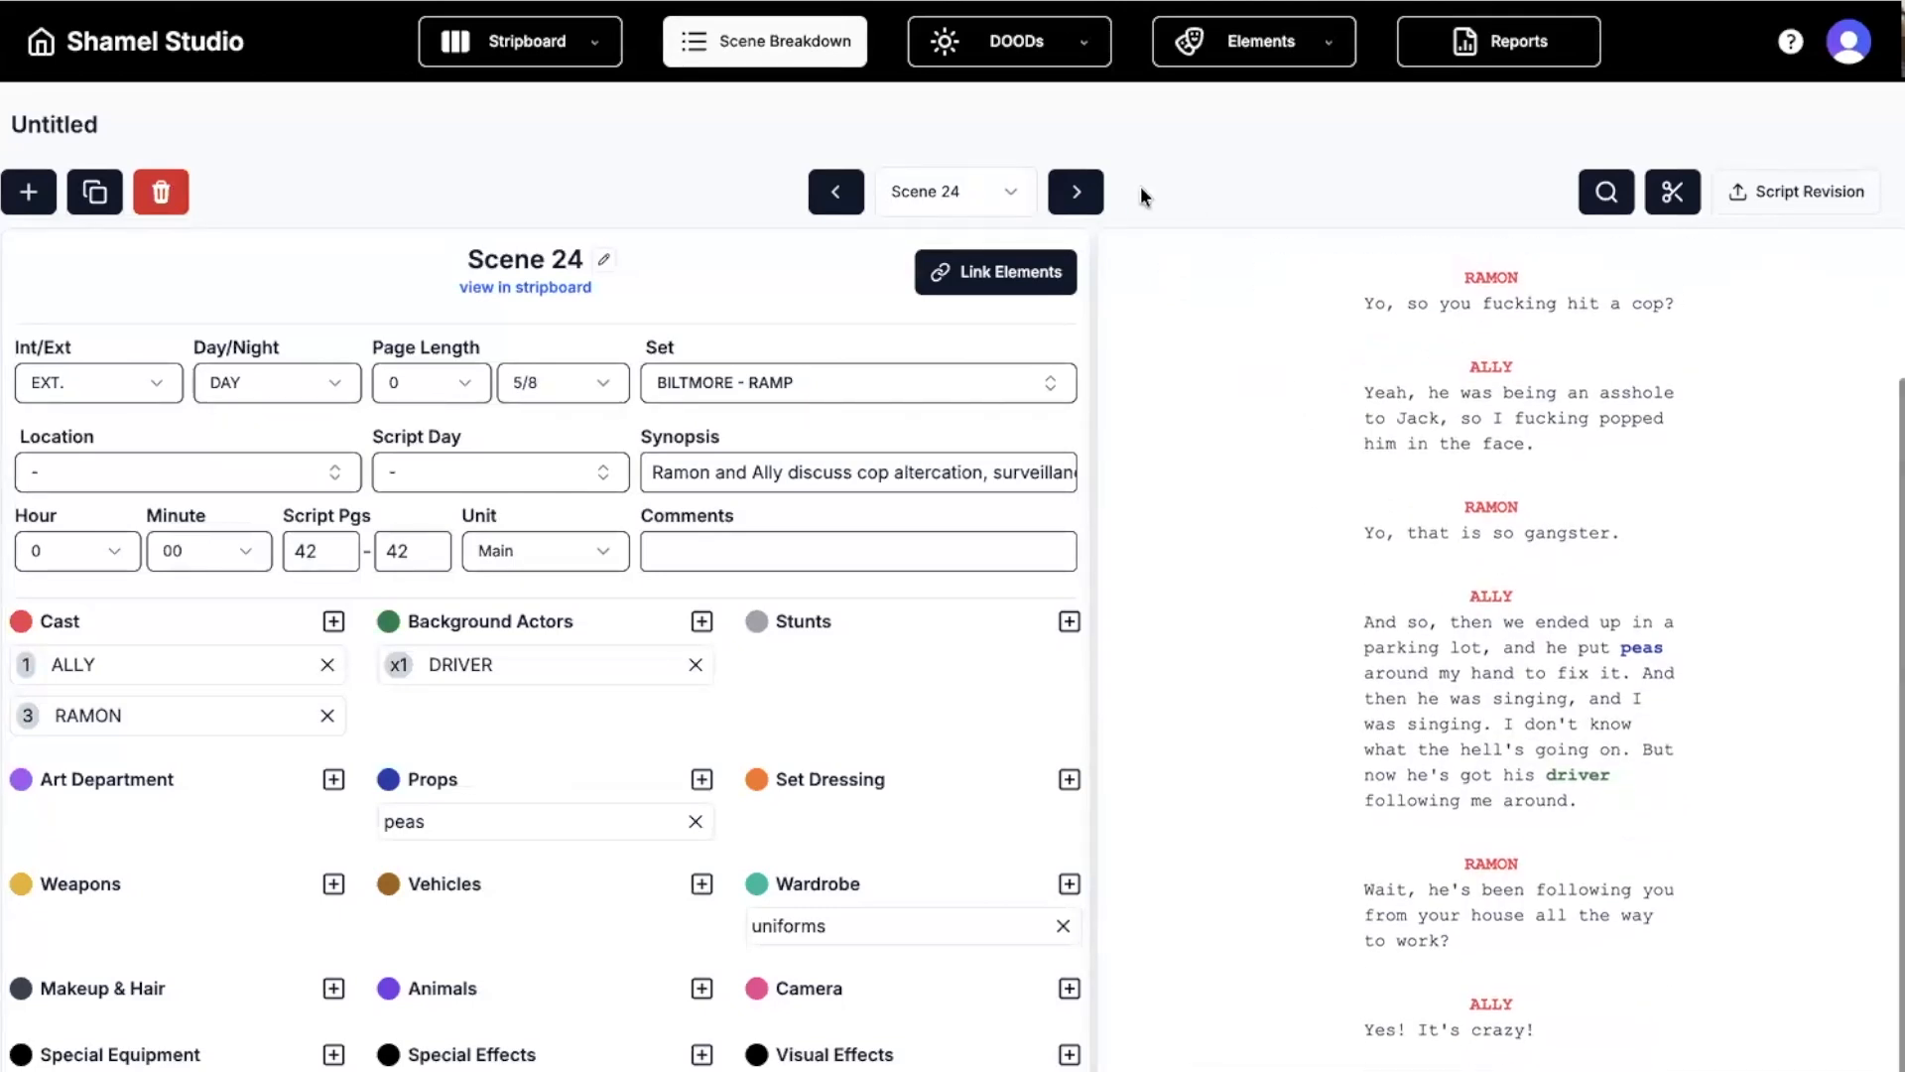
pyautogui.click(1076, 191)
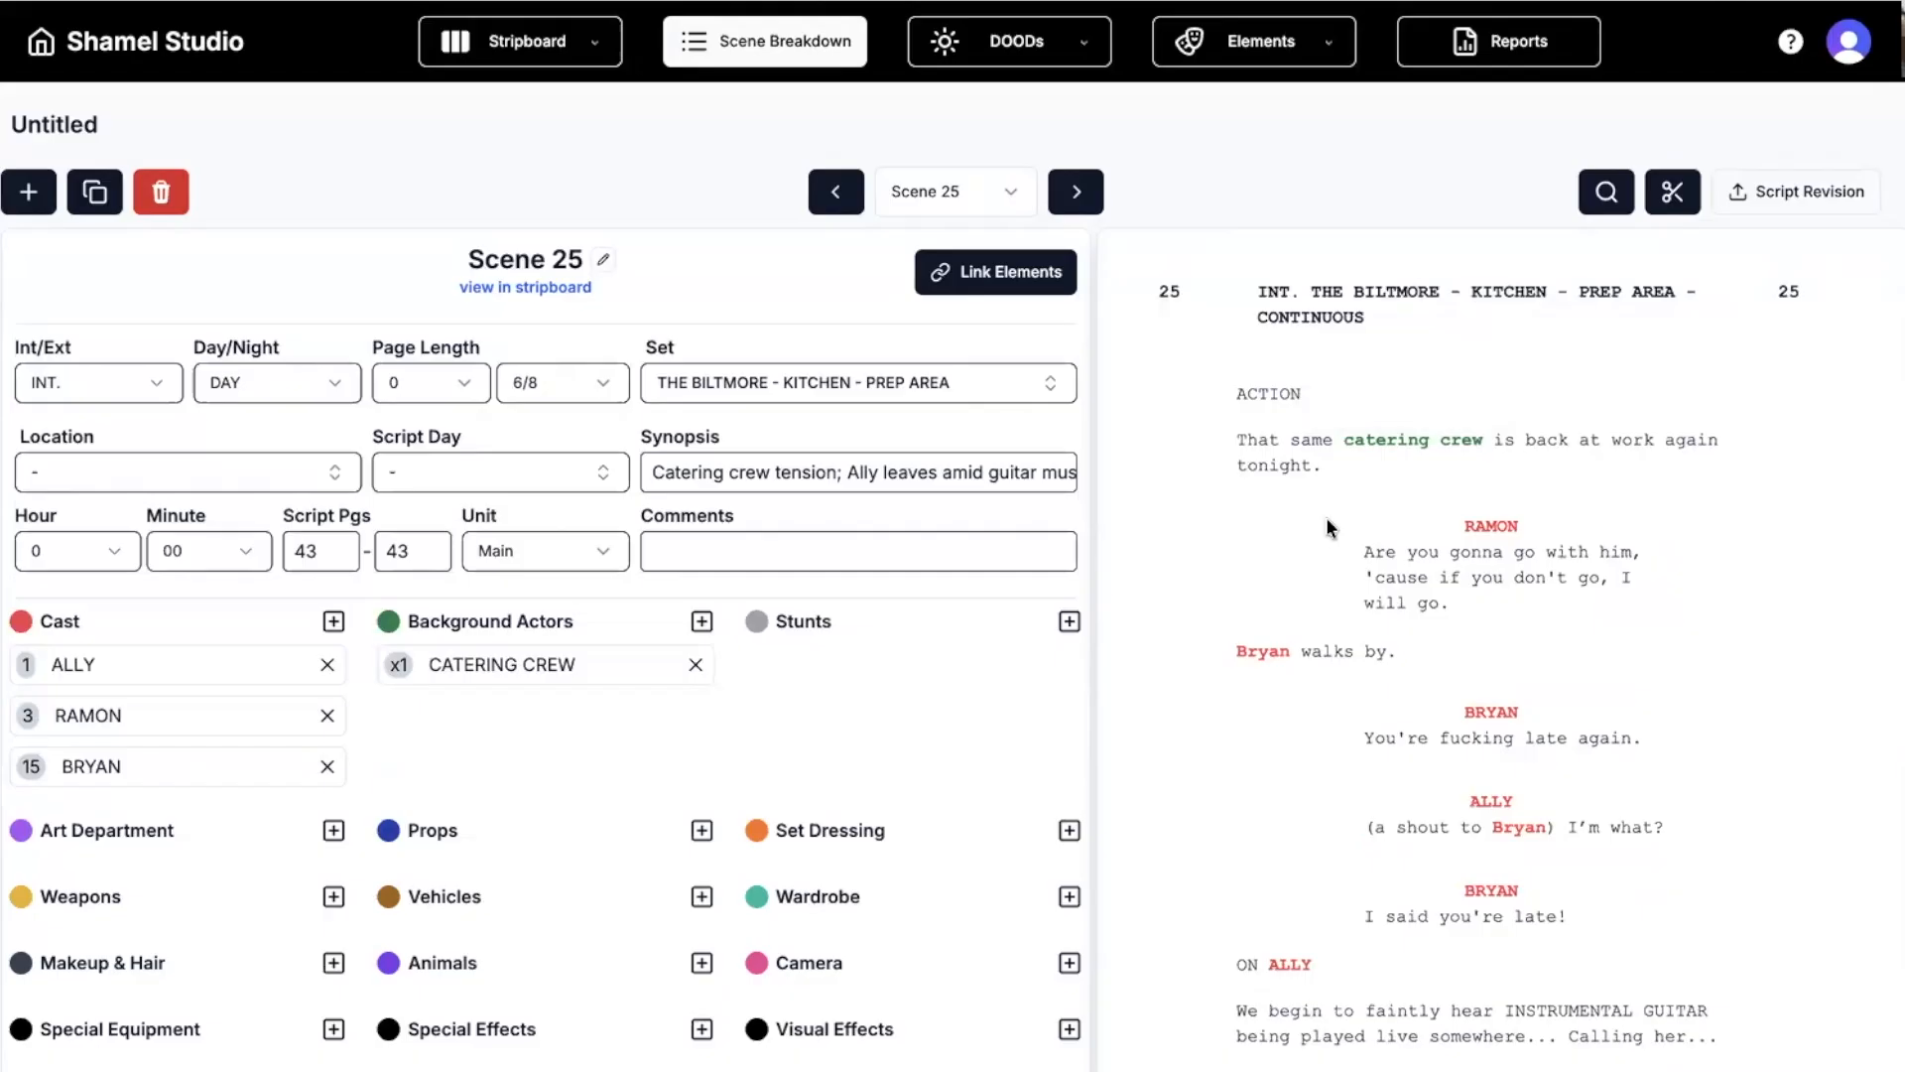
pyautogui.moveTo(1382, 443)
pyautogui.click(398, 665)
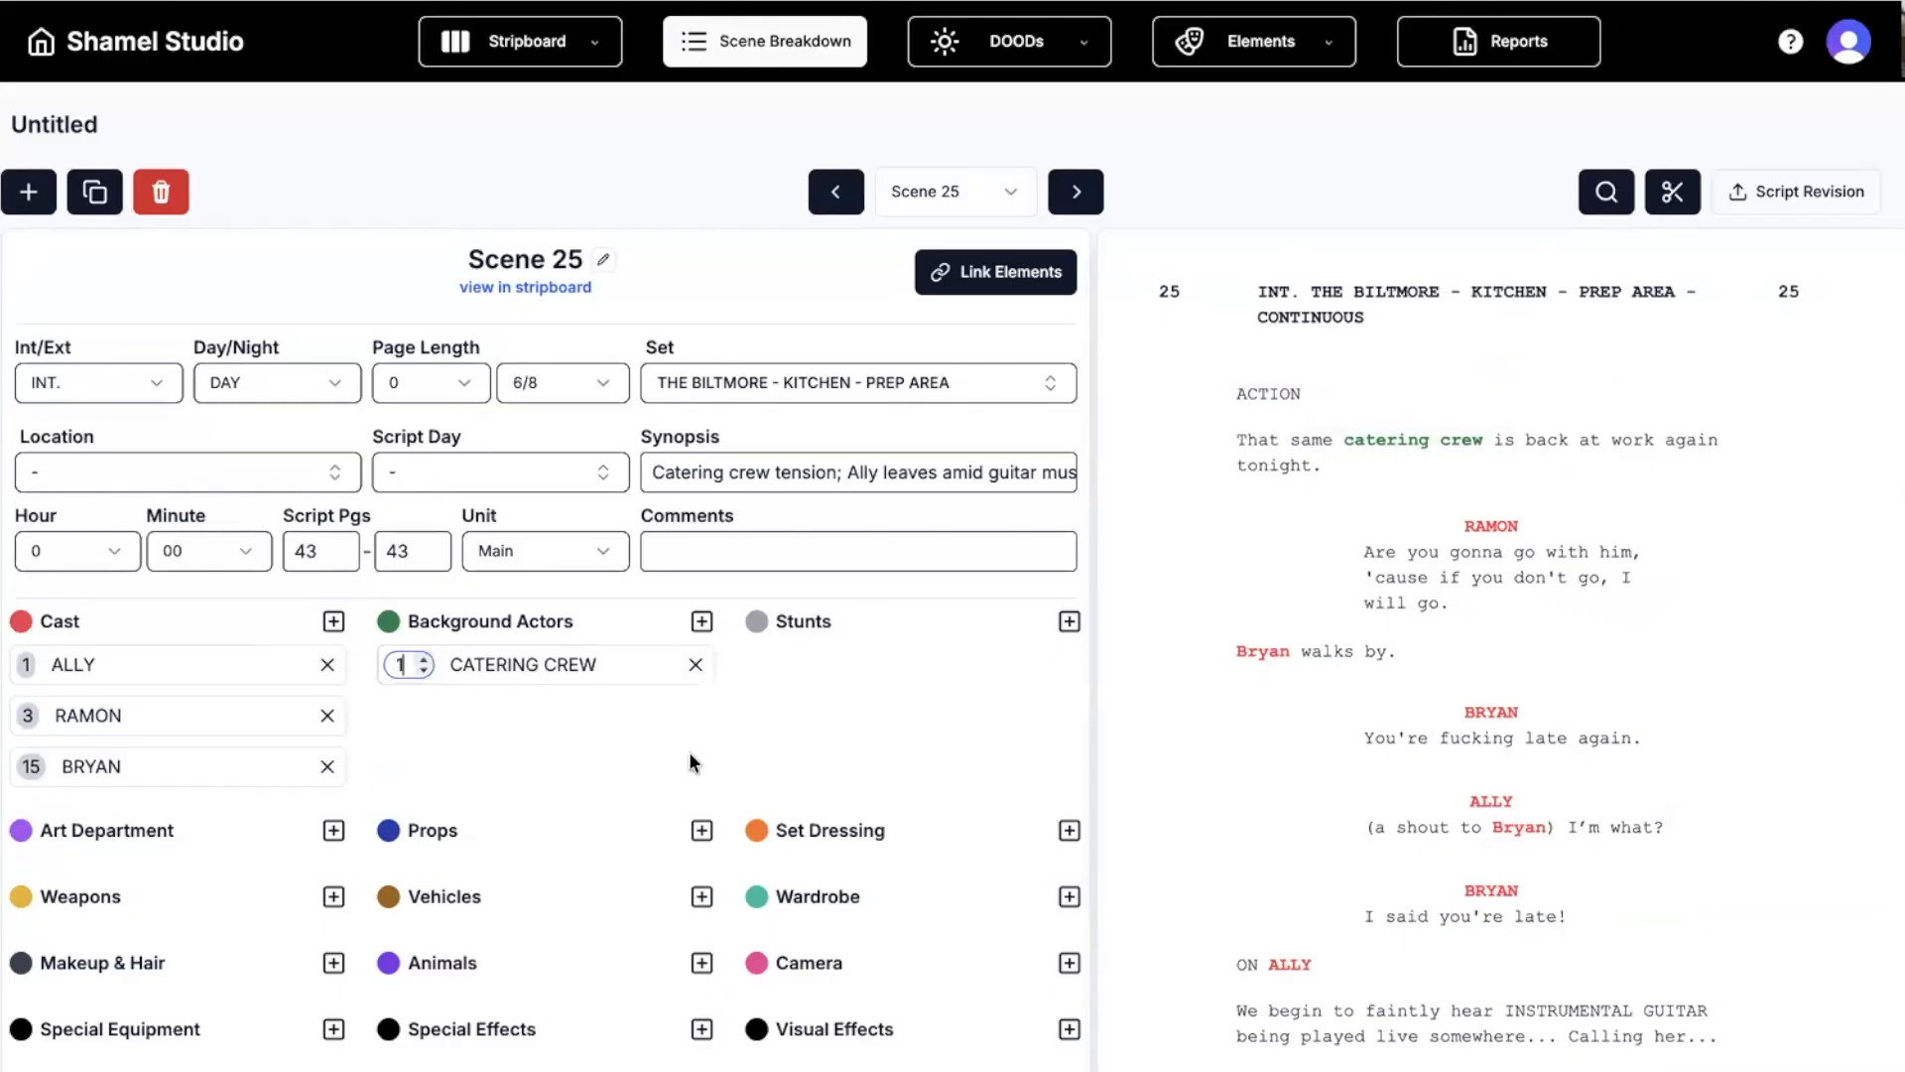
pyautogui.press('BackSpace')
pyautogui.write('7')
pyautogui.press('Return')
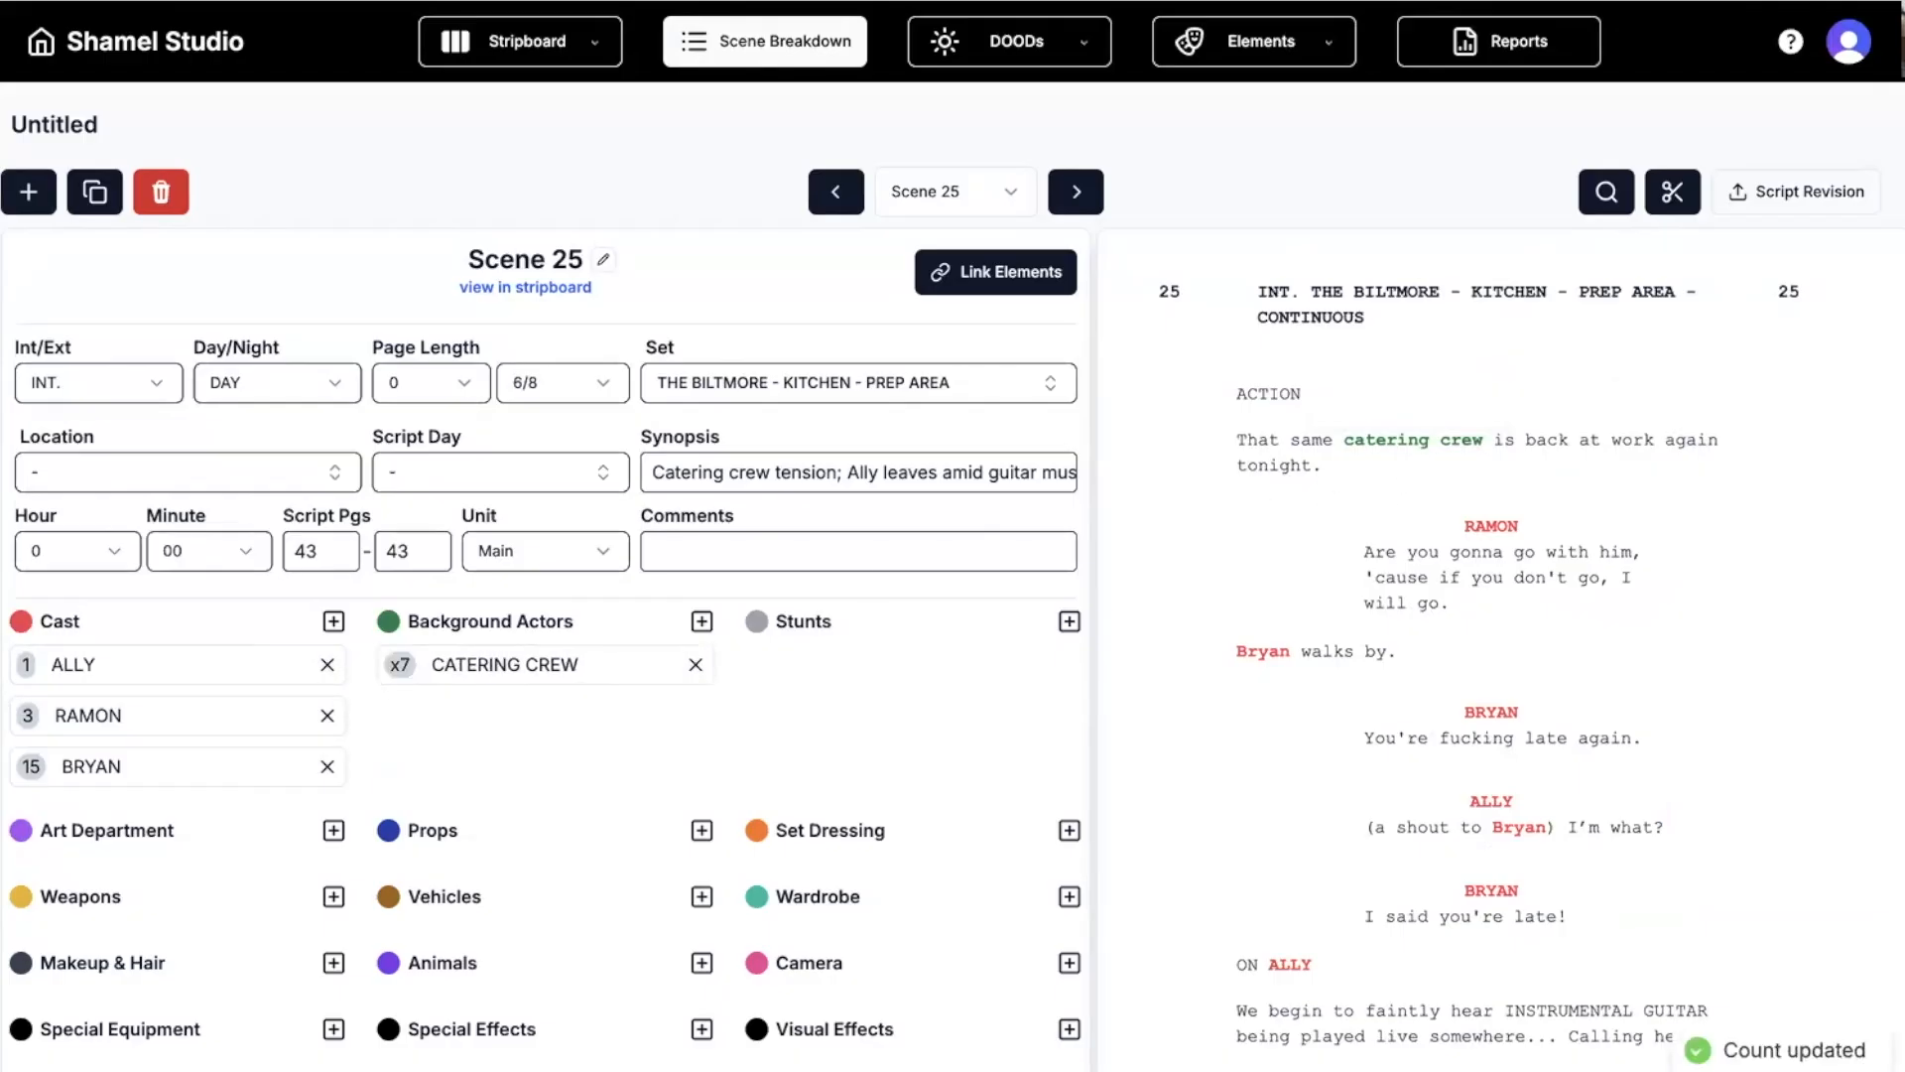
# Select GUITAR in scene 25's script and create it as a Props element.
pyautogui.scroll(-4, 1505, 655)
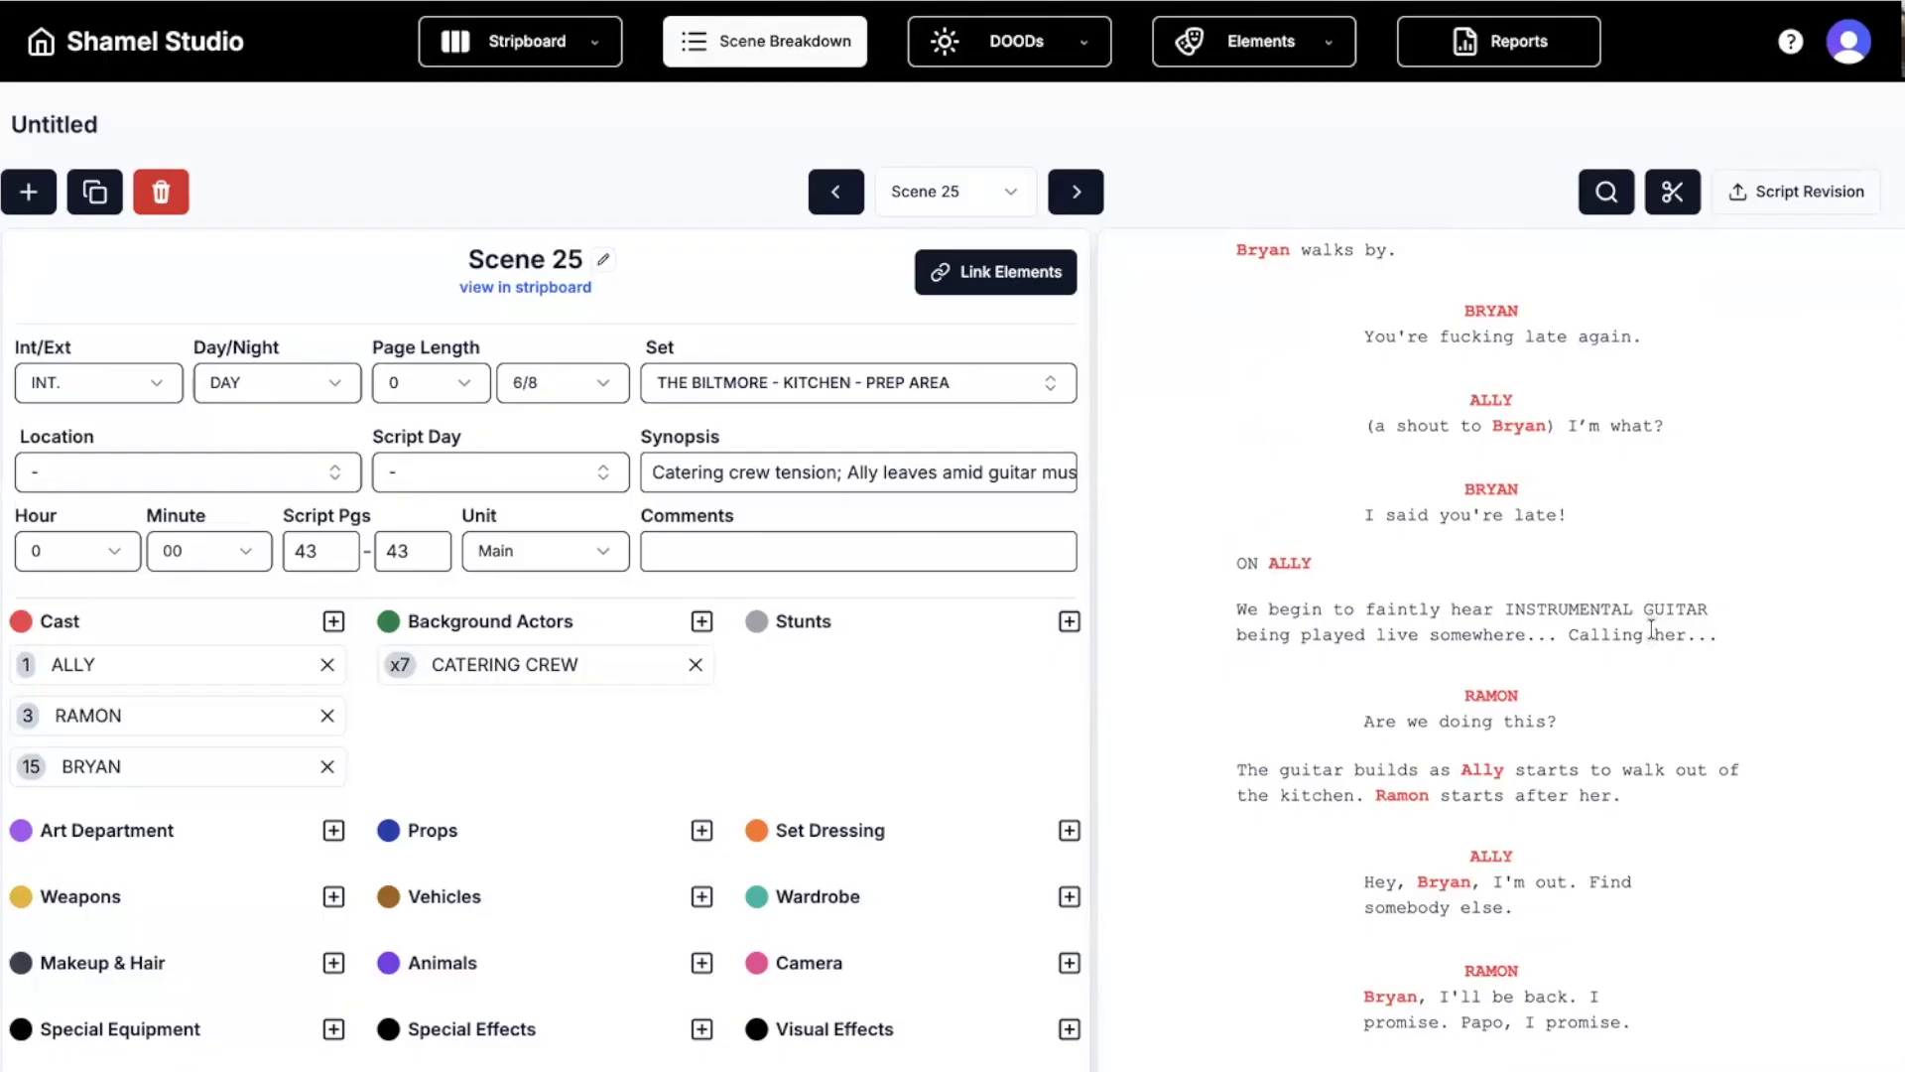
pyautogui.moveTo(1646, 609); pyautogui.dragTo(1709, 608)
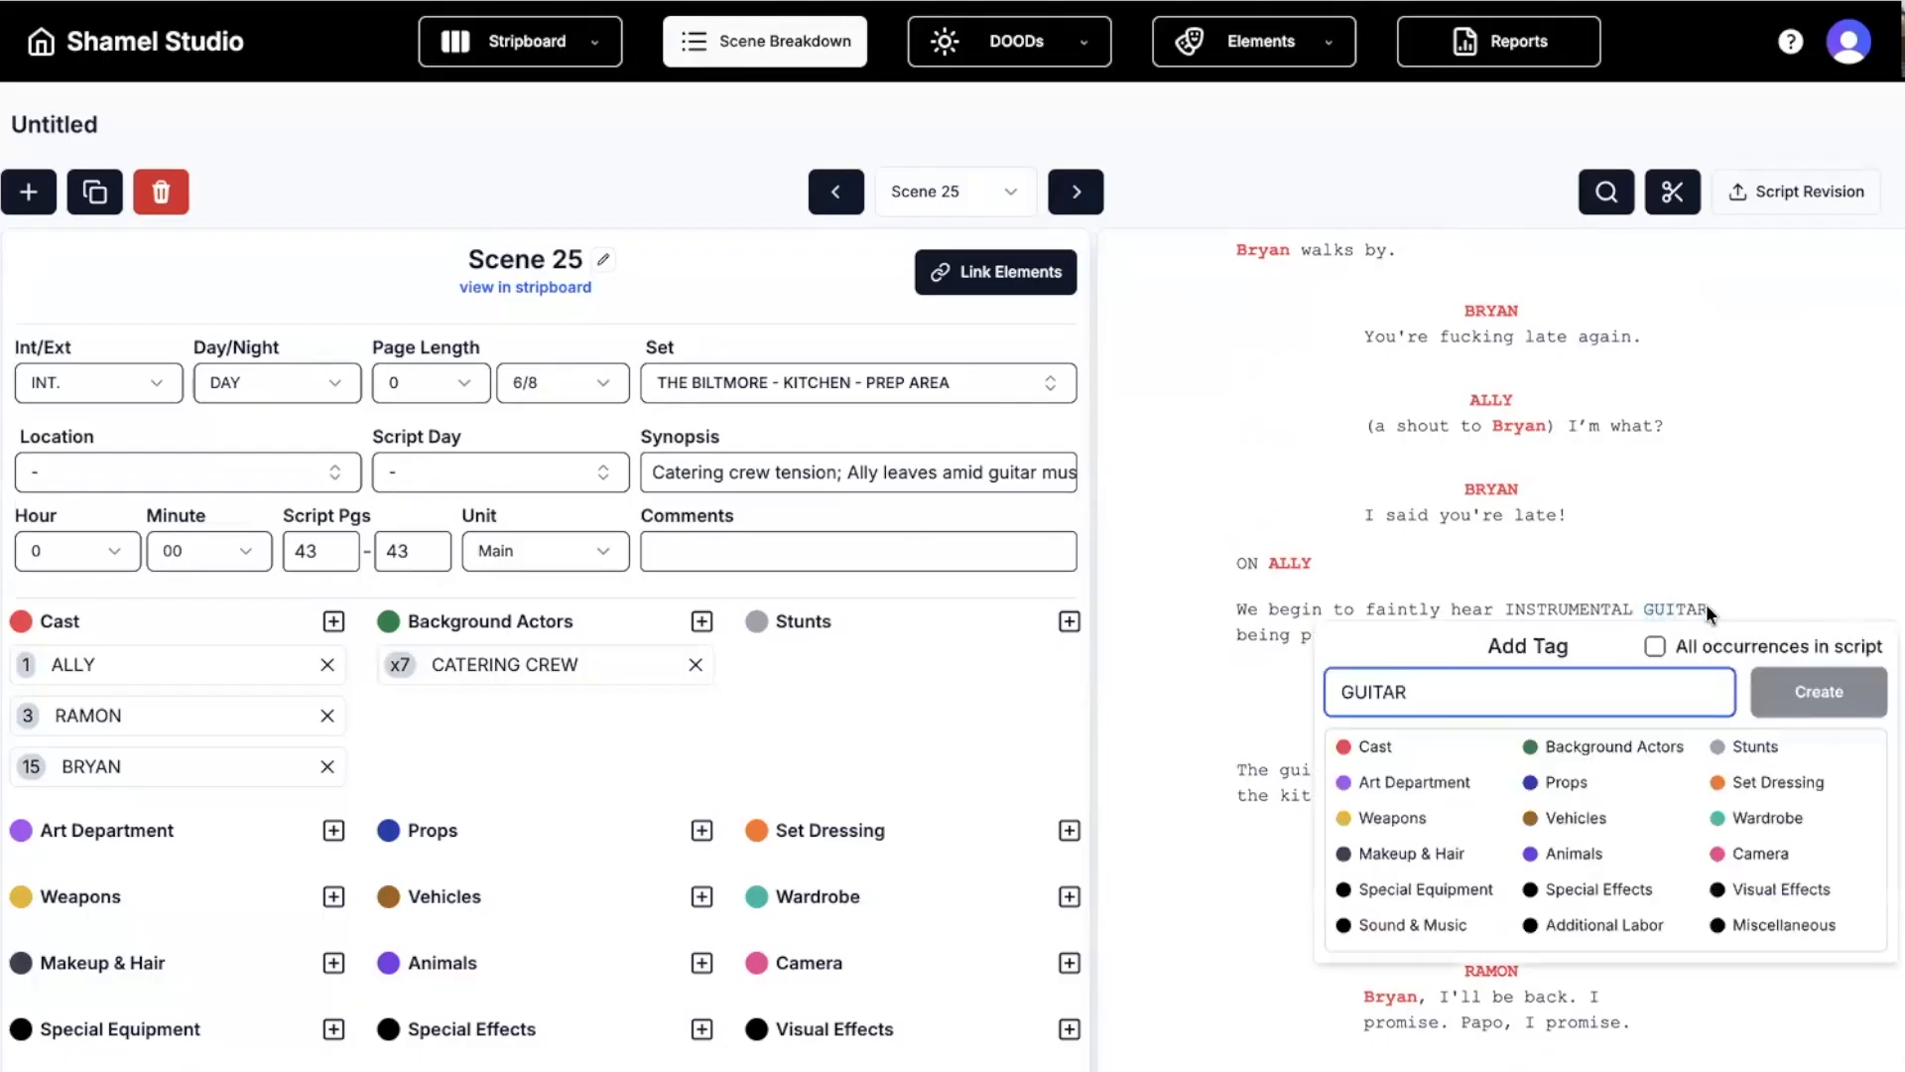
pyautogui.click(1589, 783)
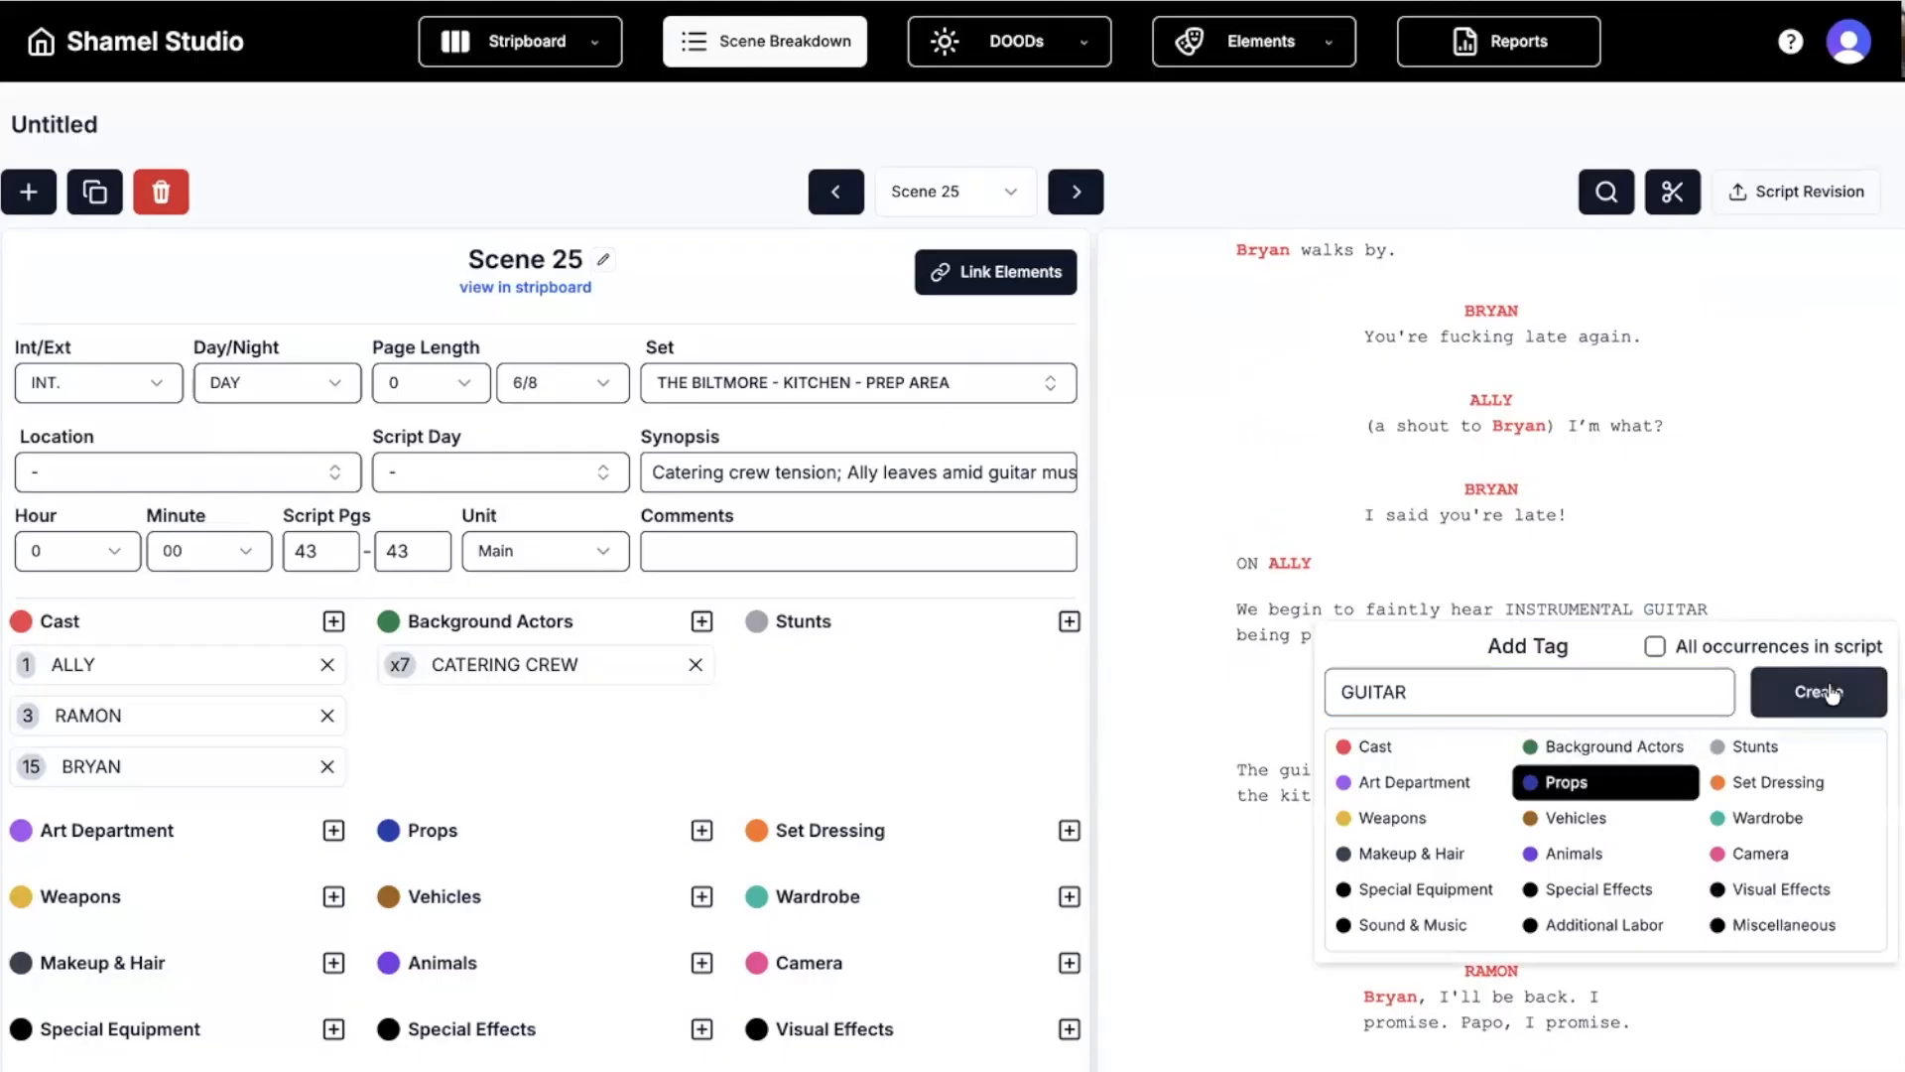
pyautogui.click(1826, 689)
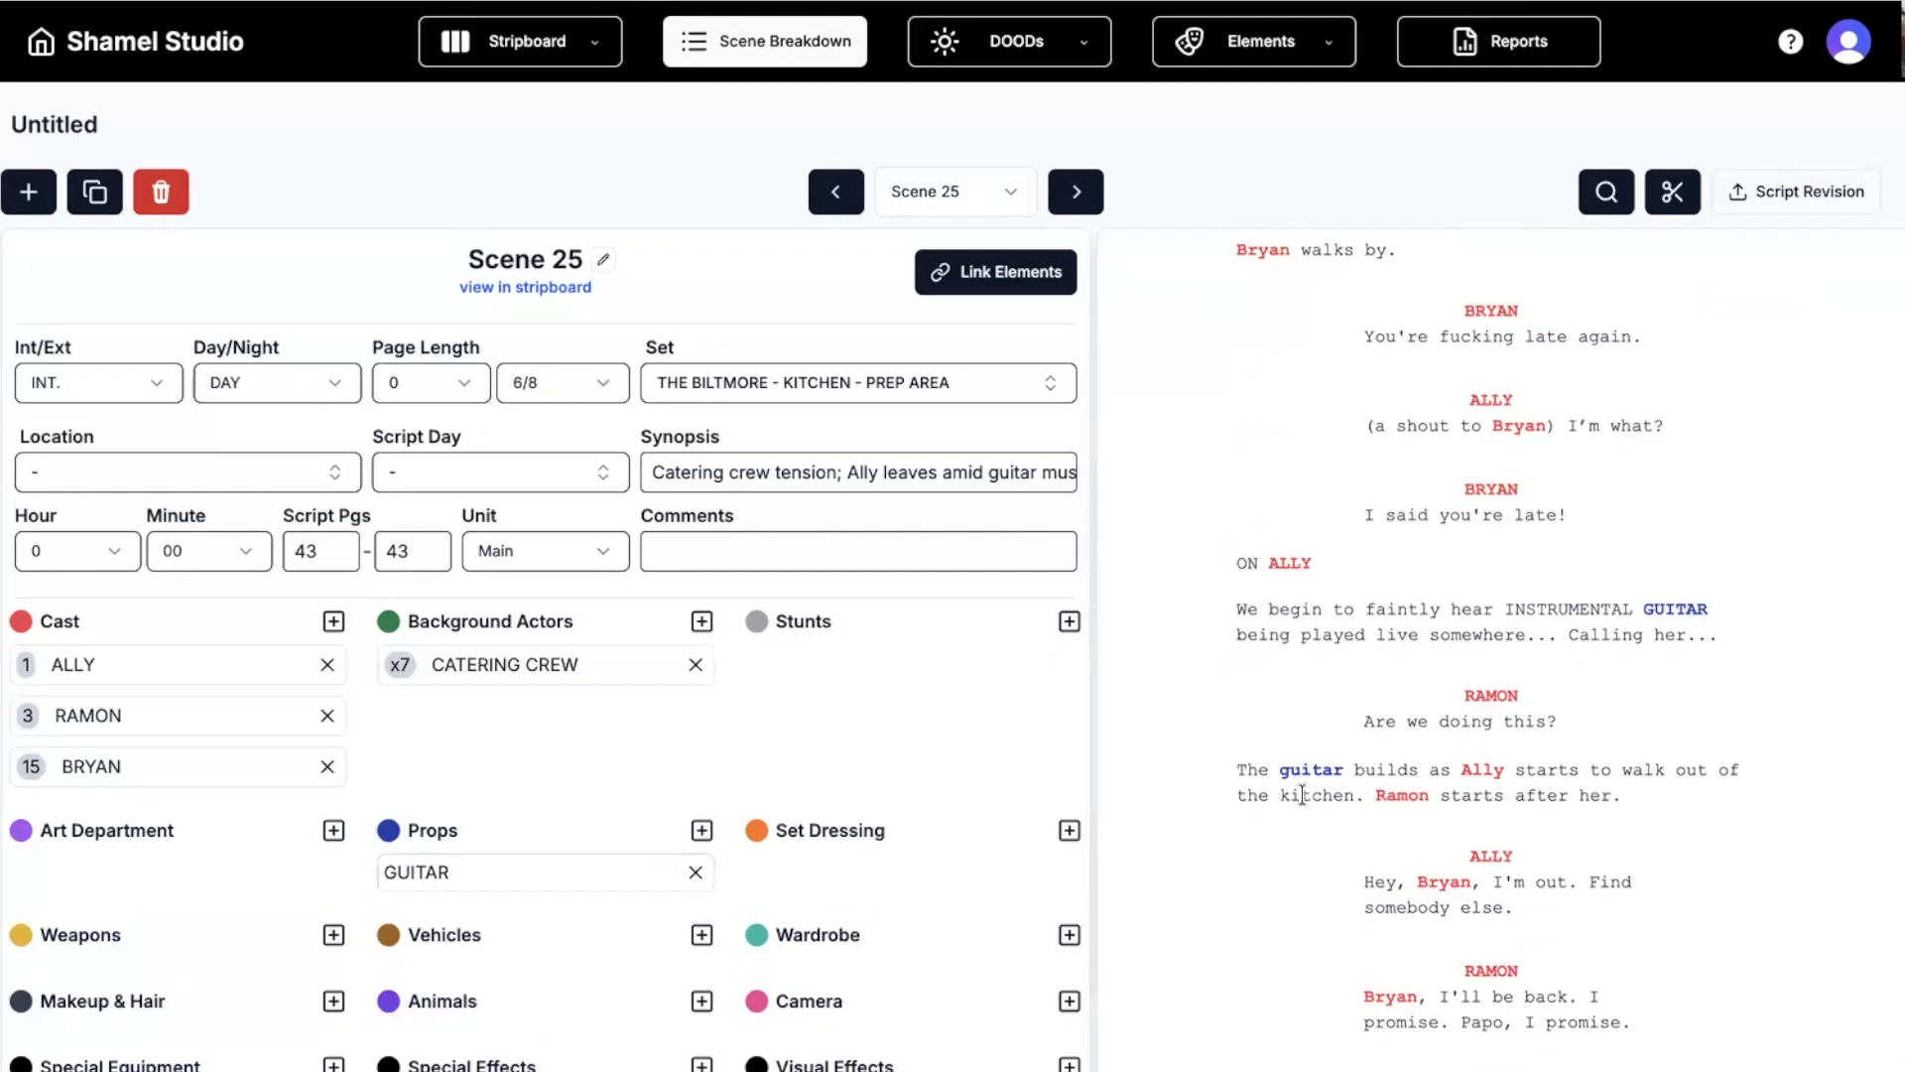
pyautogui.scroll(5, 1302, 794)
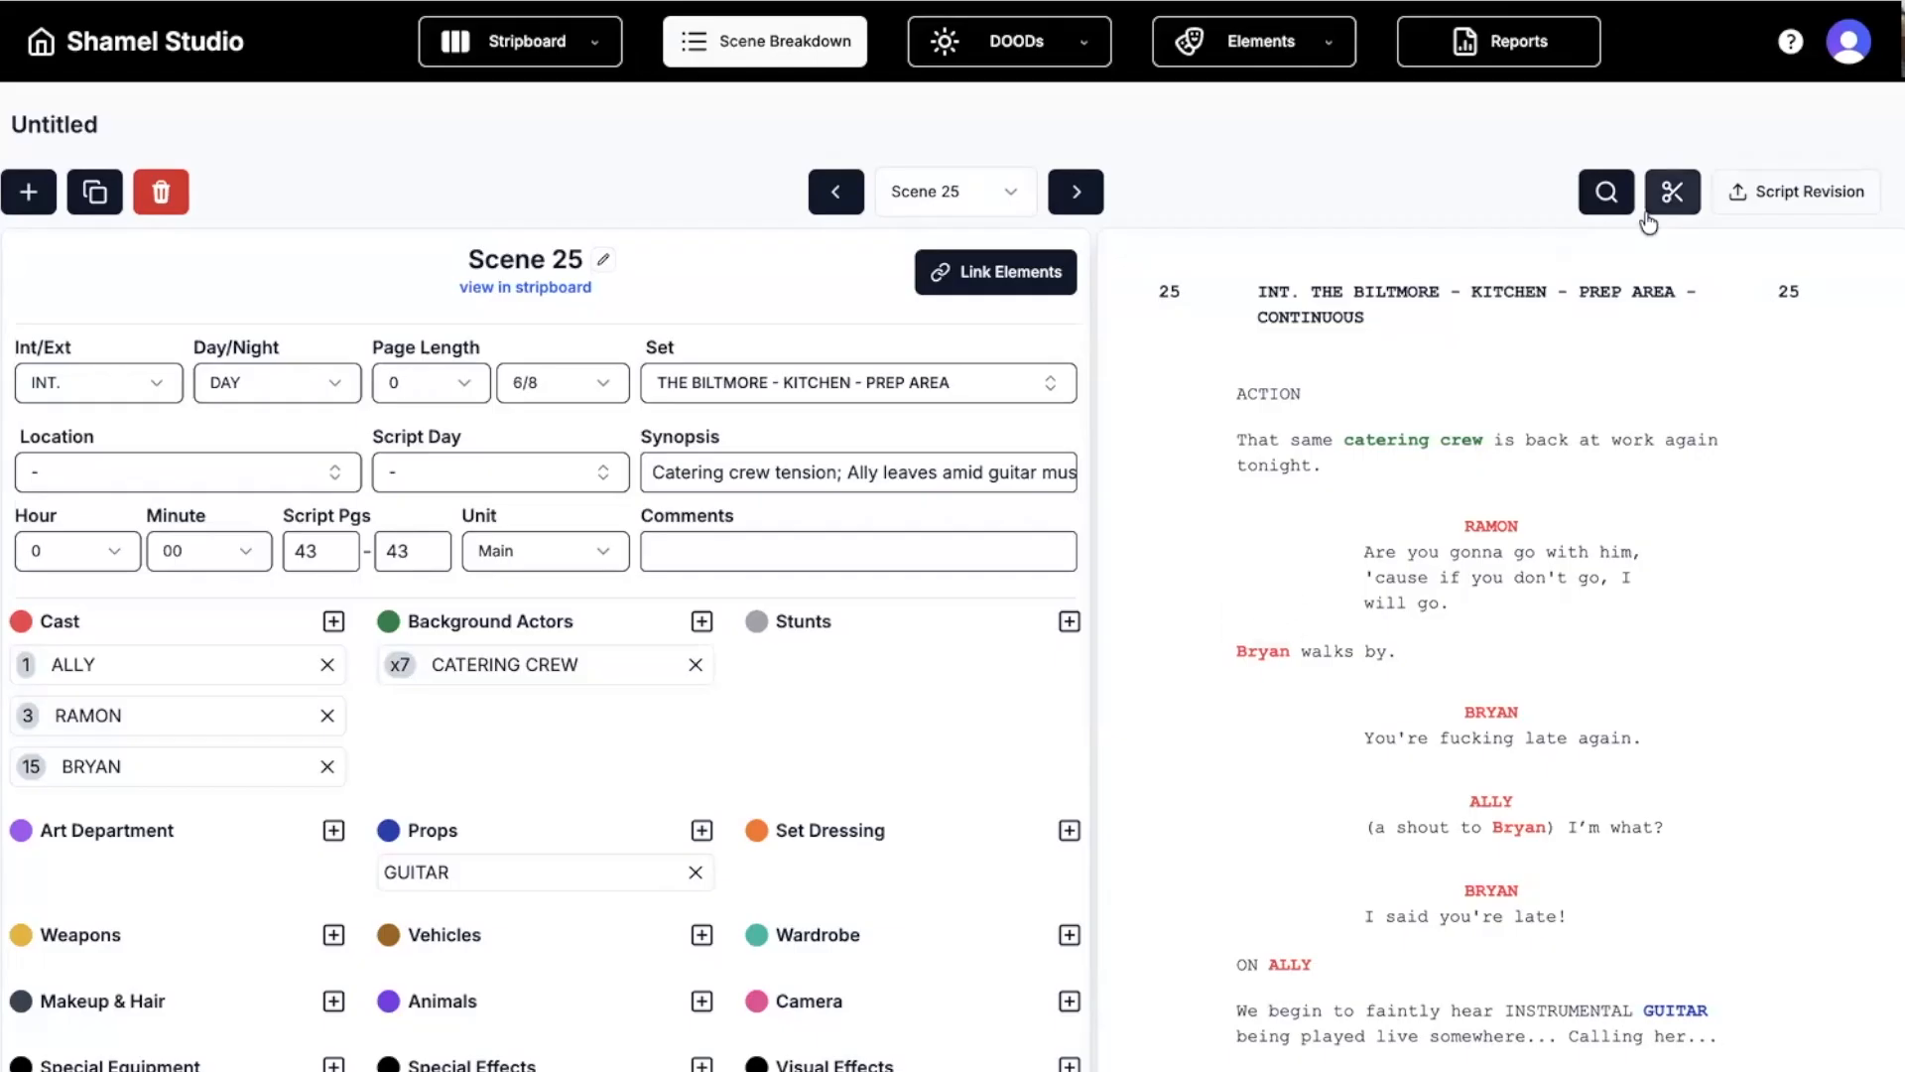
# Mark split points after the catering crew line and after "I said you're late!".
pyautogui.click(1674, 198)
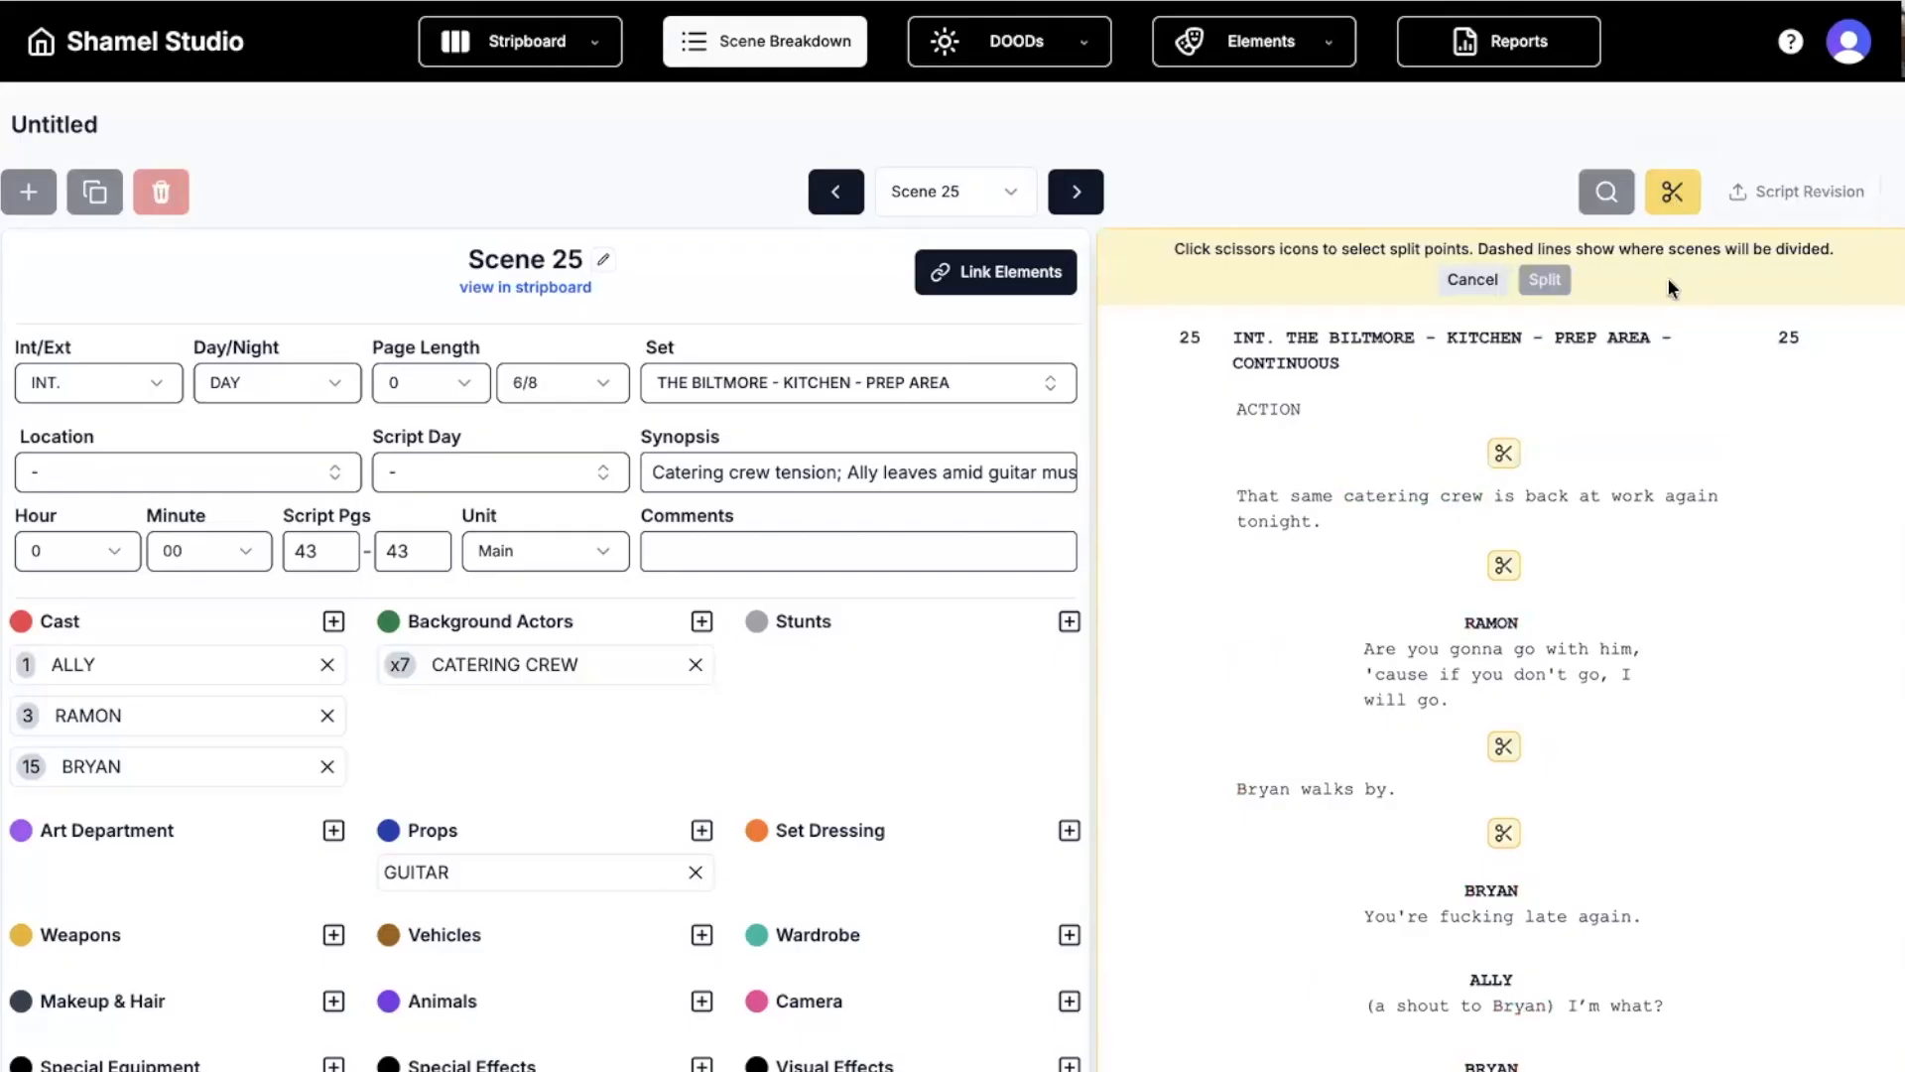
pyautogui.scroll(-1, 1528, 655)
pyautogui.scroll(1, 1502, 635)
pyautogui.click(1504, 568)
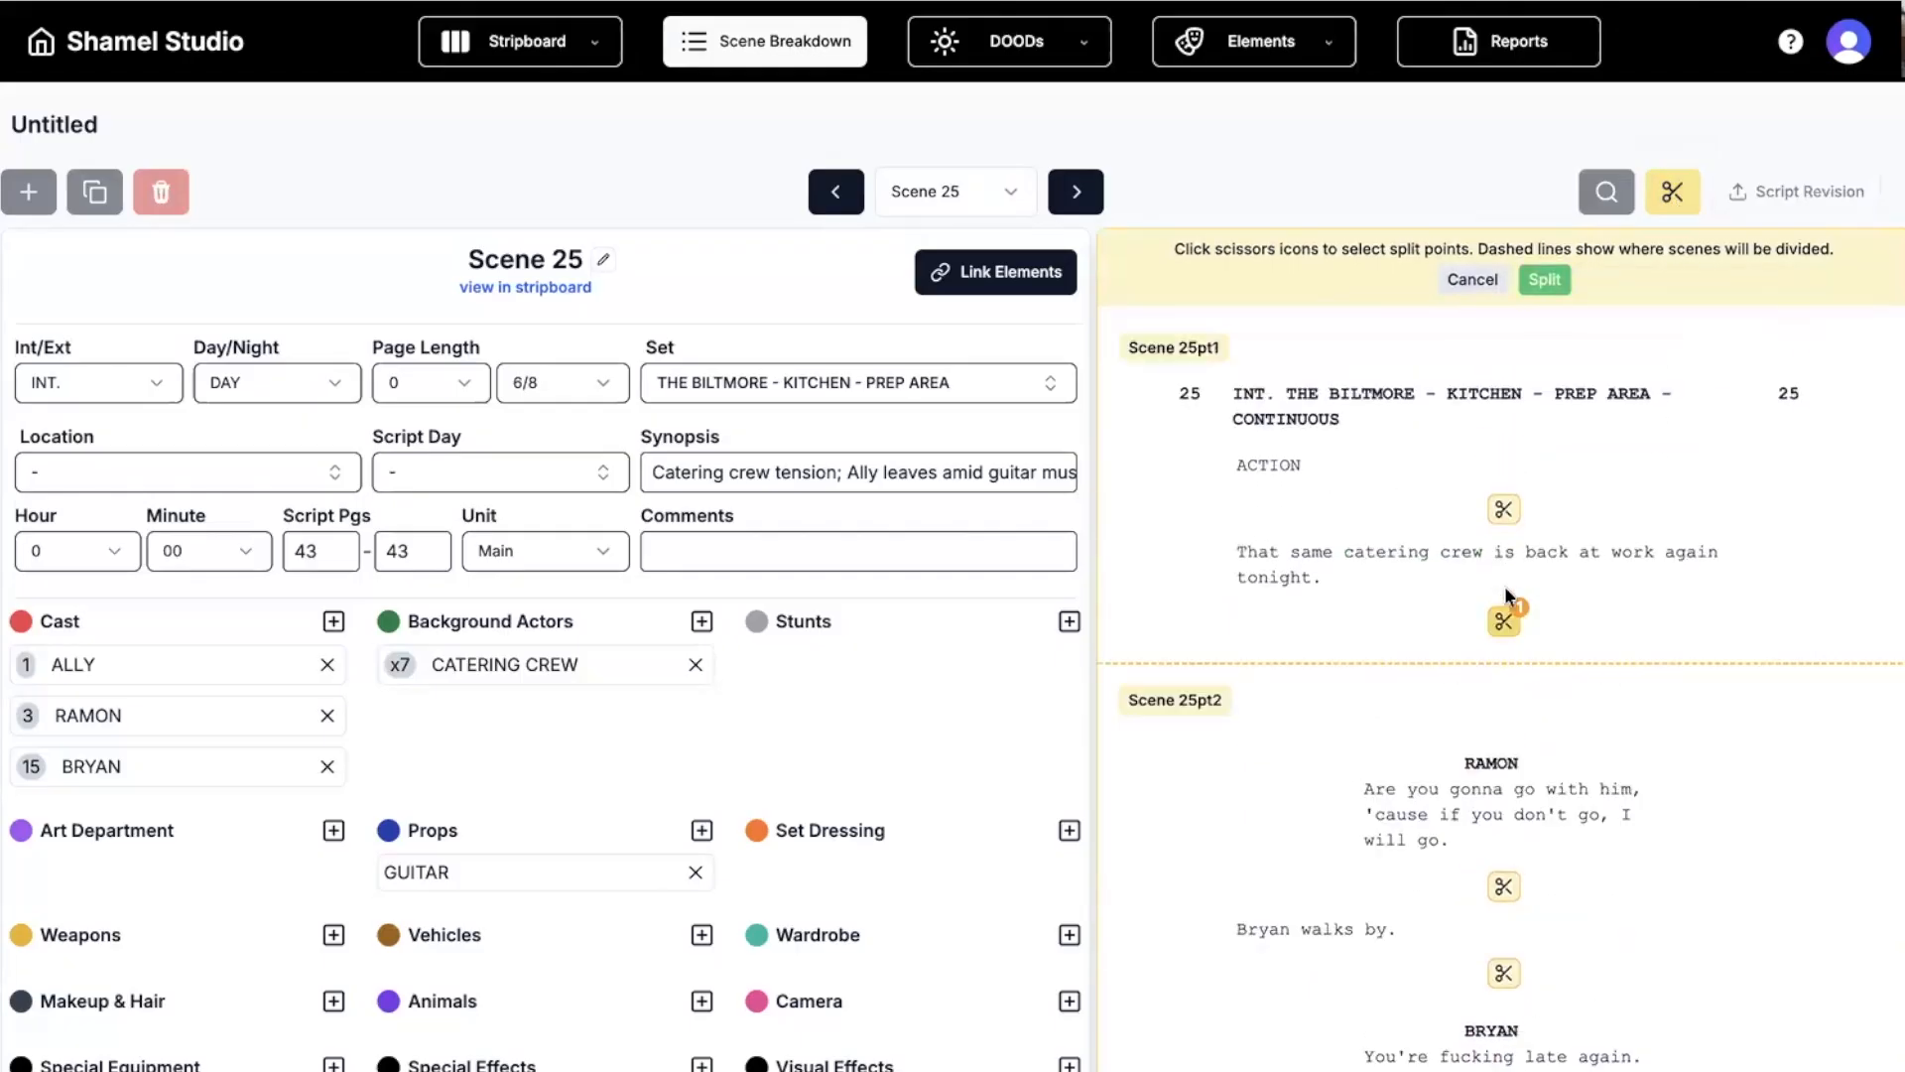
pyautogui.scroll(-5, 1504, 601)
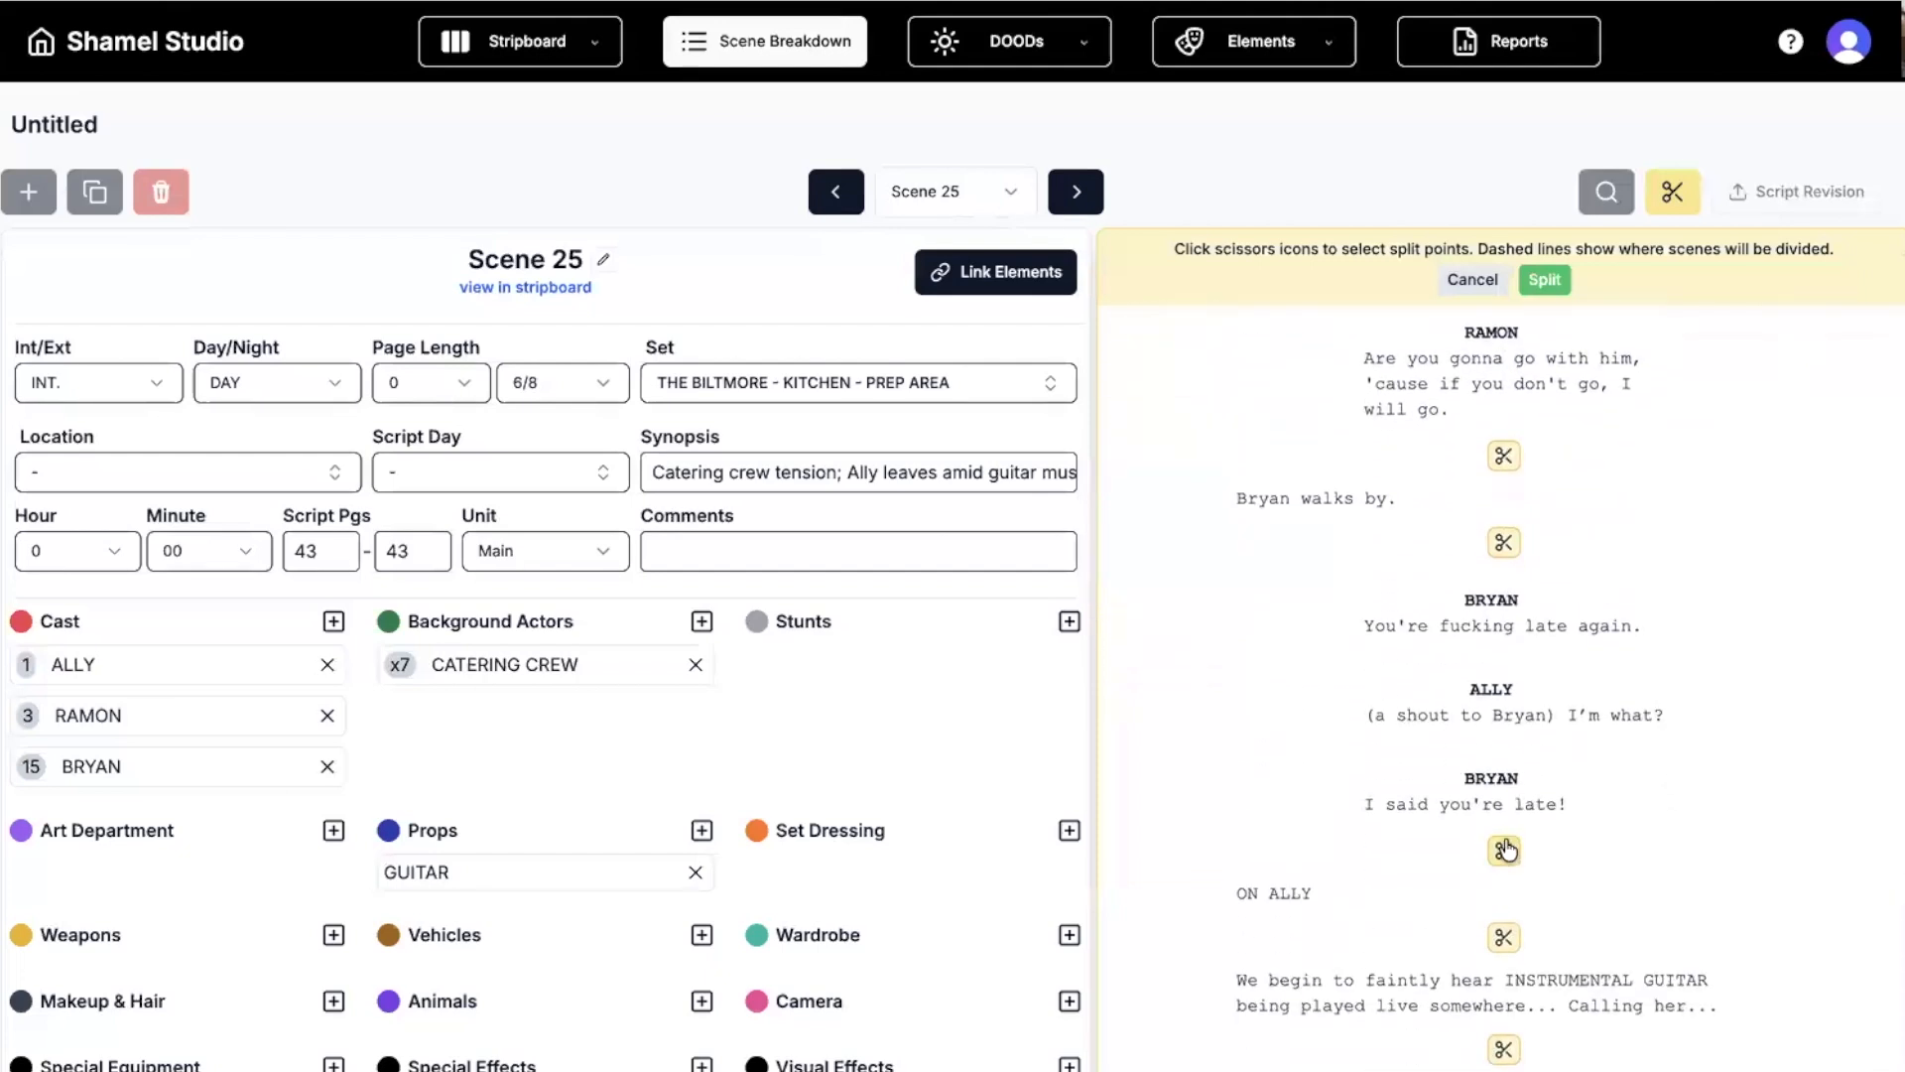
pyautogui.click(1504, 849)
pyautogui.scroll(6, 1176, 552)
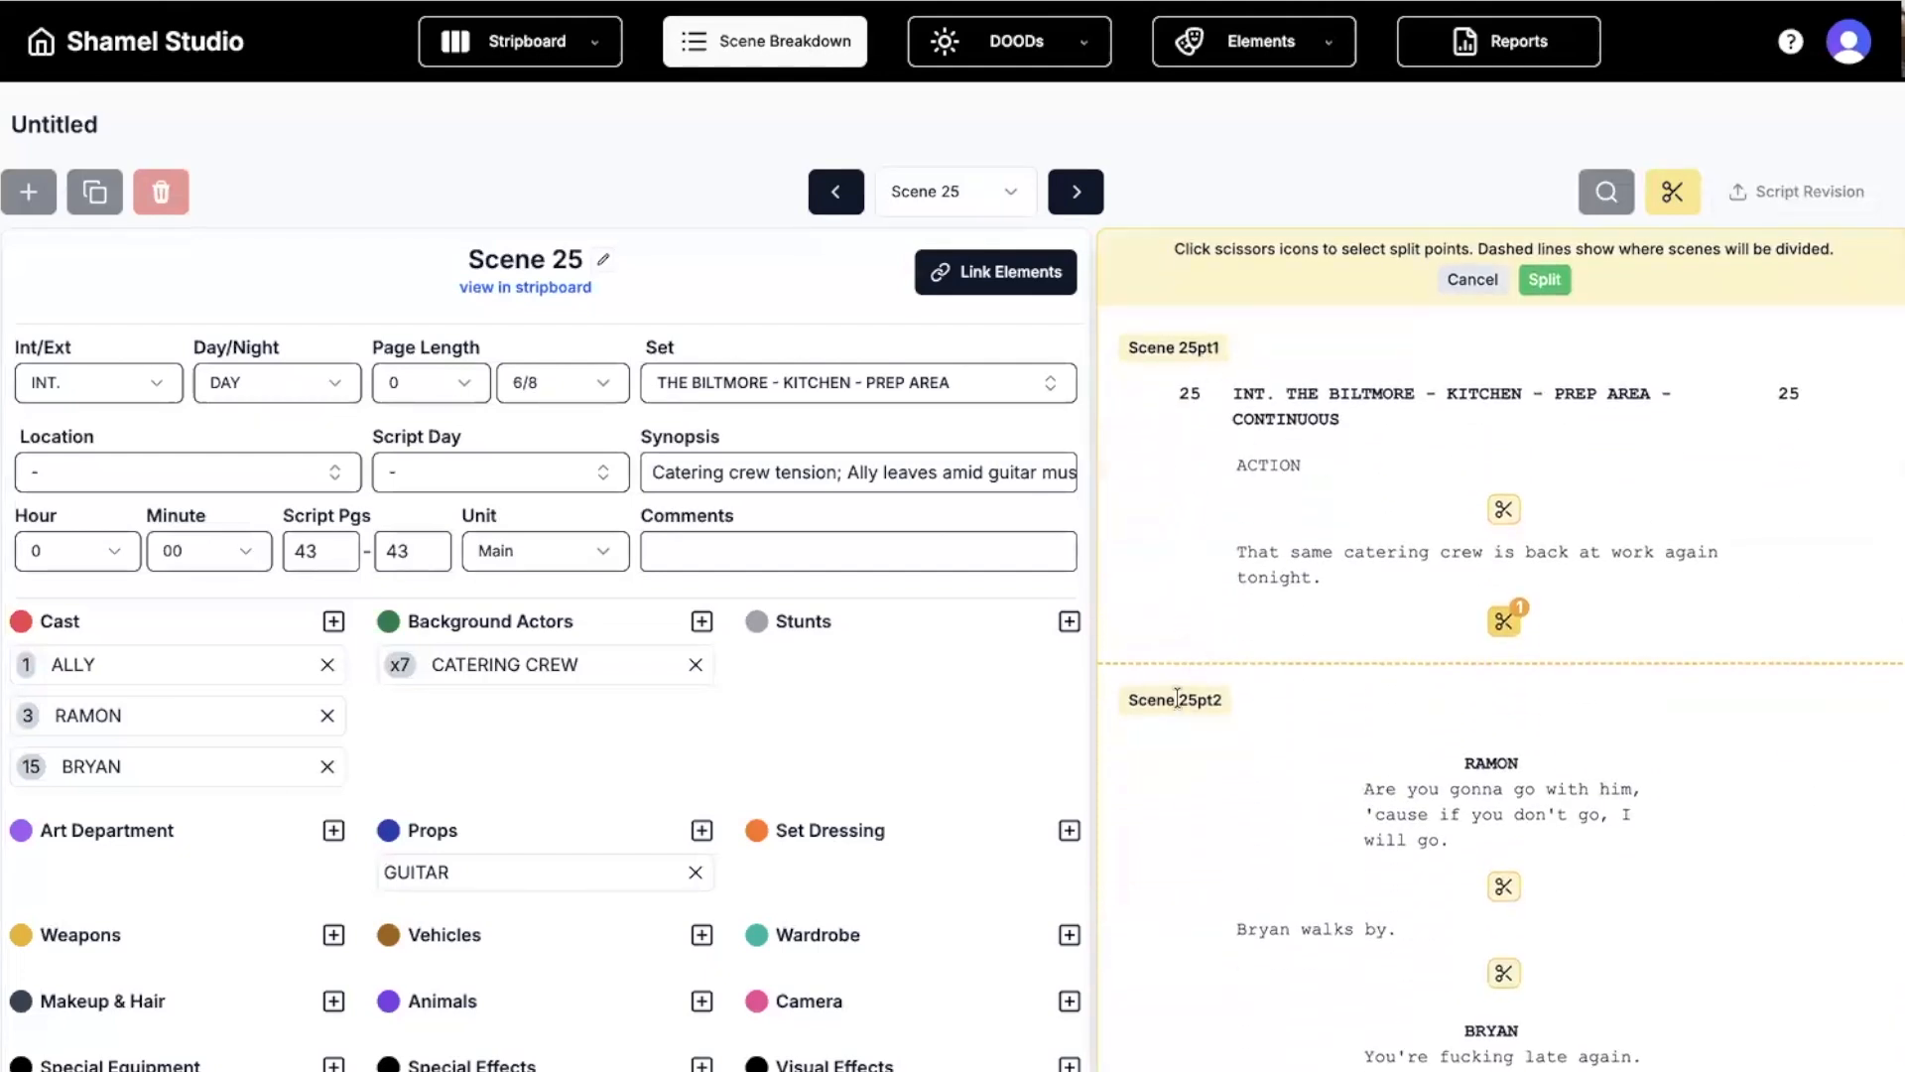
# Apply and confirm the split into 25pt1, 25pt2 and 25pt3, then view 25pt1.
pyautogui.scroll(-5, 1254, 700)
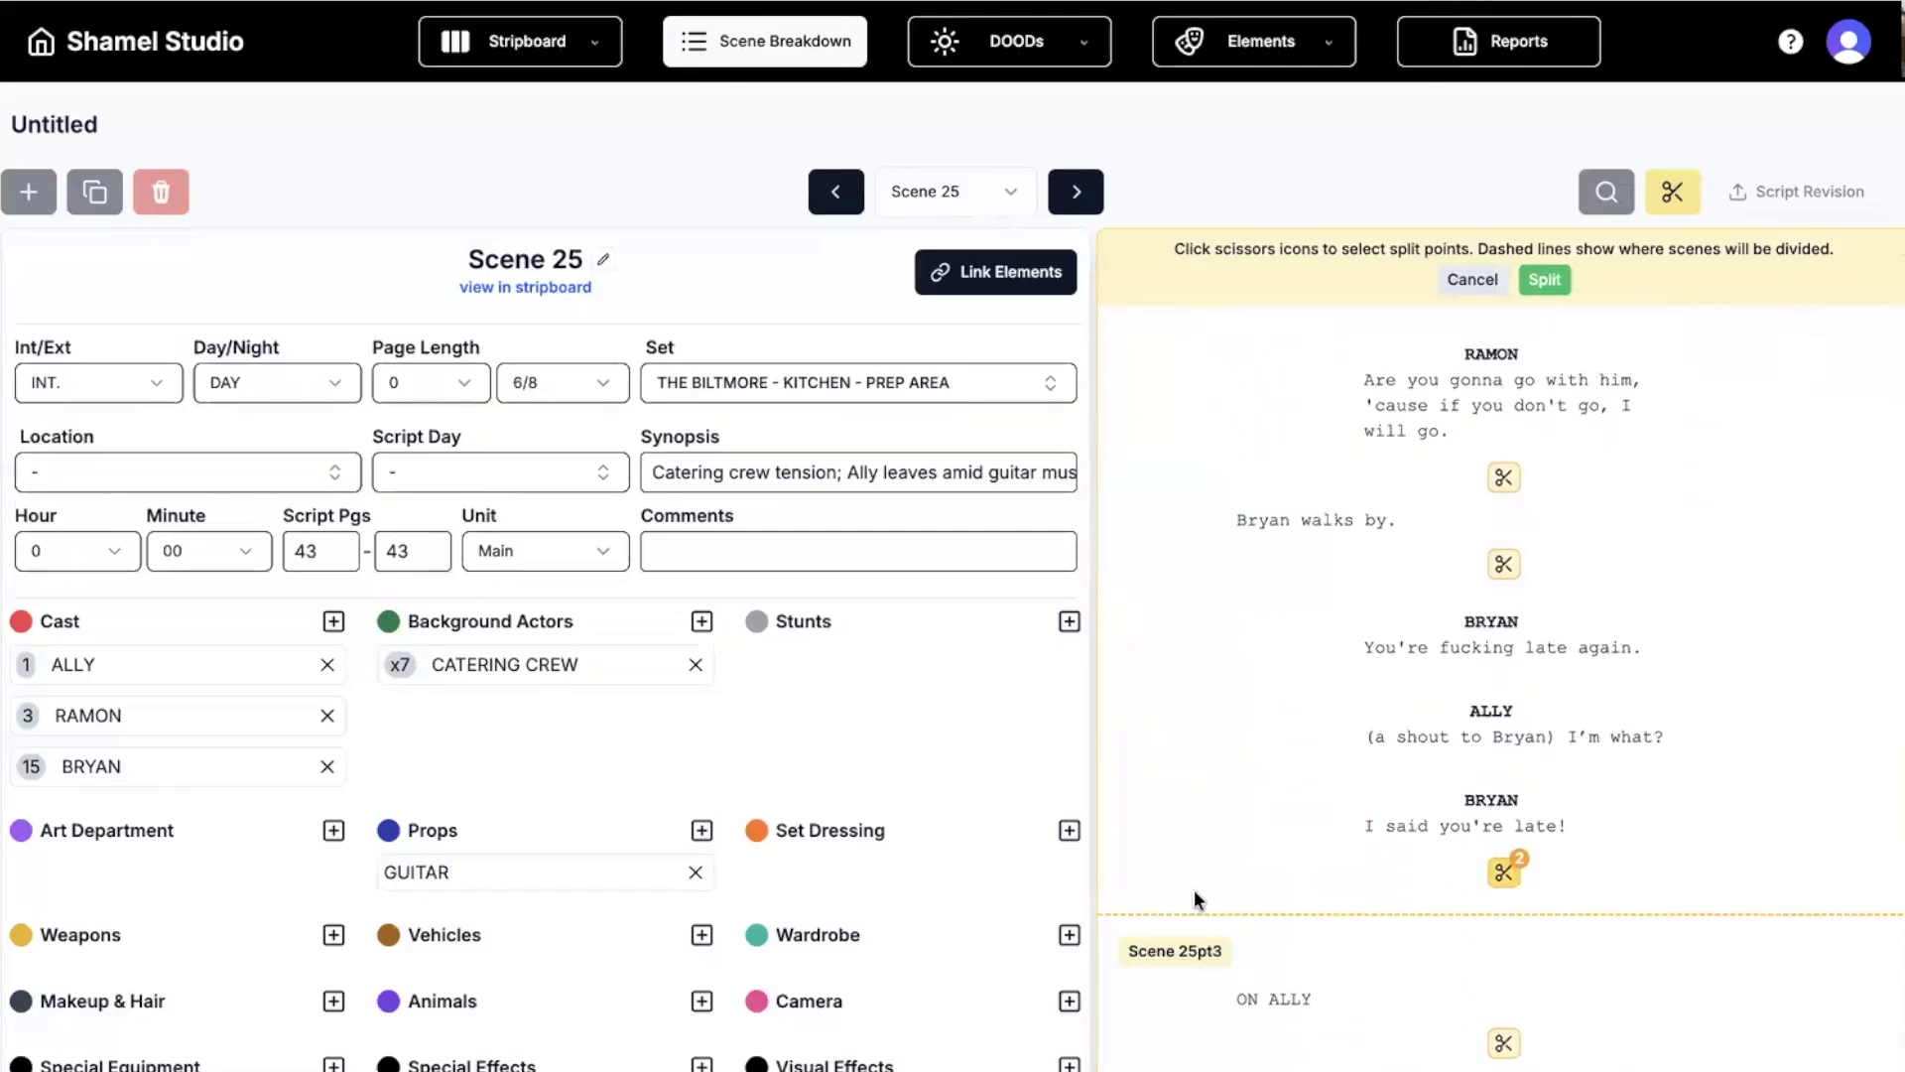
pyautogui.scroll(5, 1194, 889)
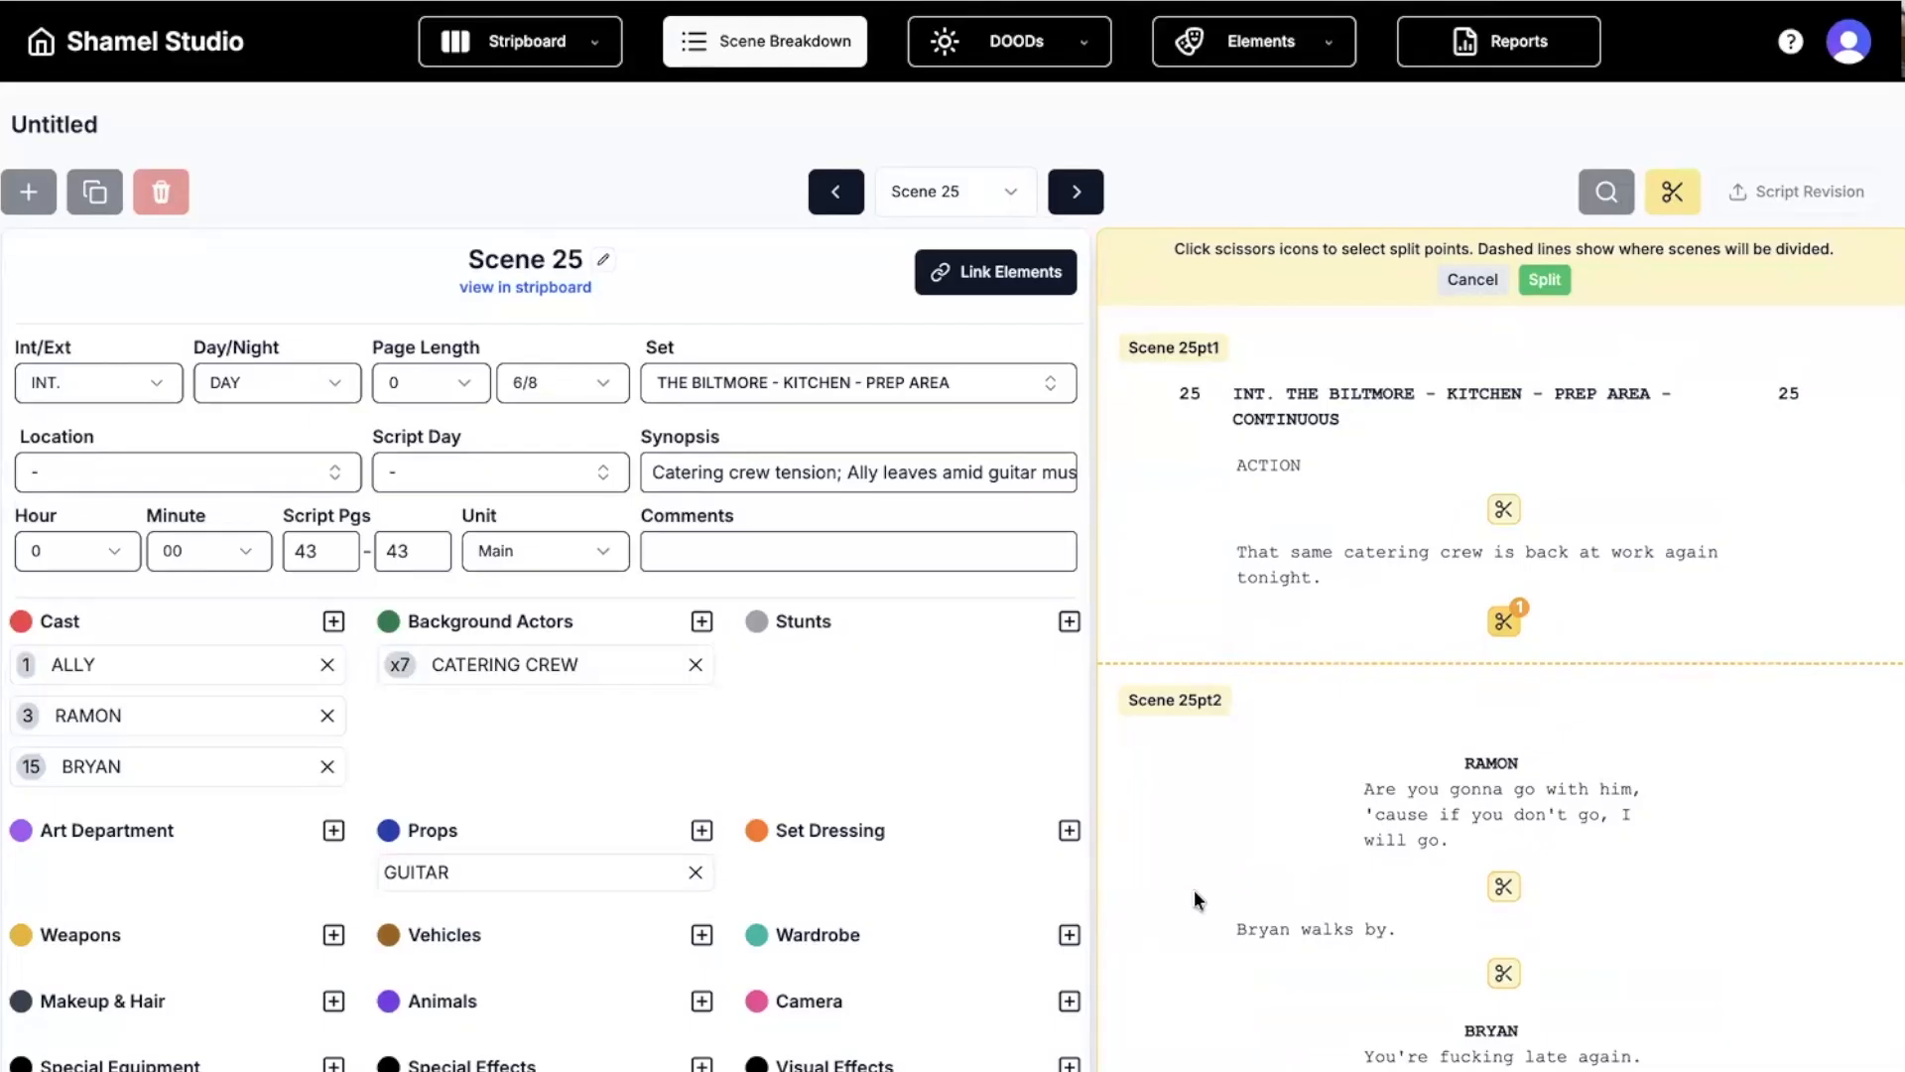
pyautogui.click(1550, 288)
pyautogui.click(1199, 601)
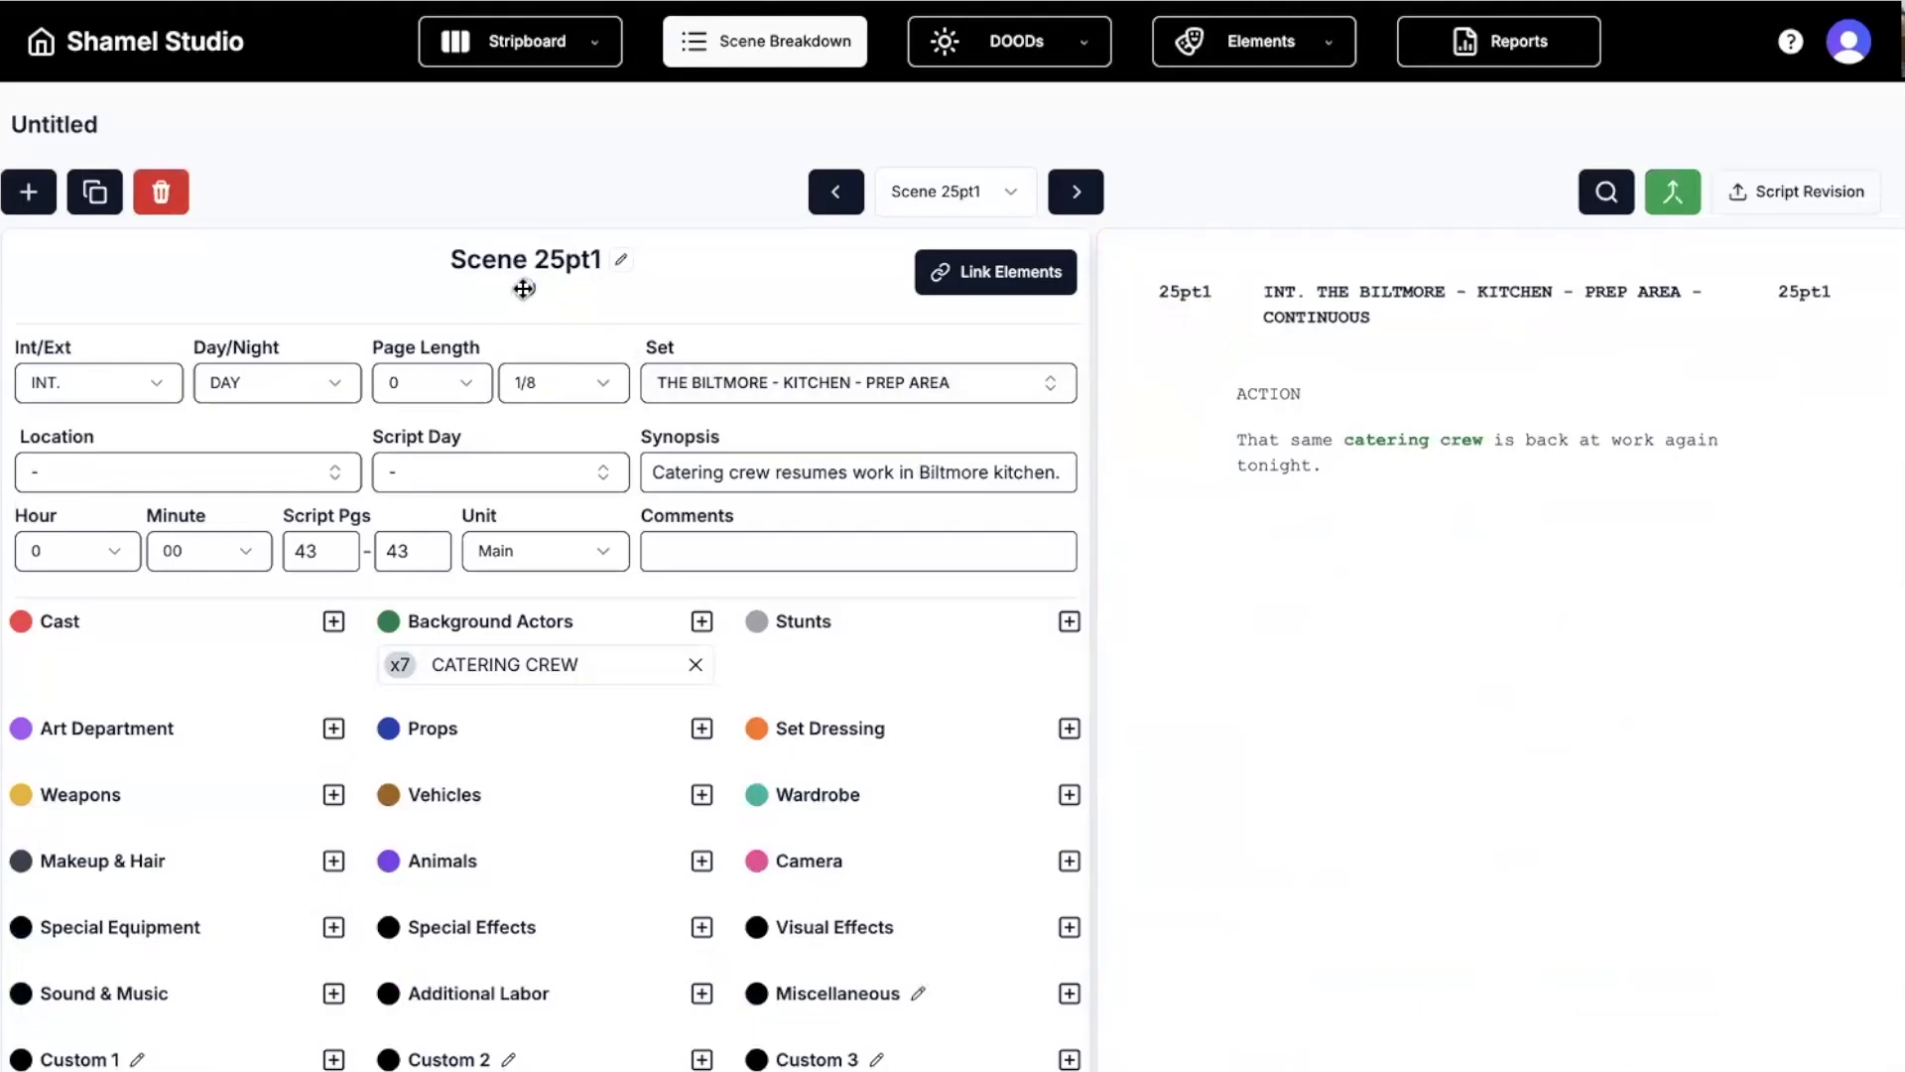
pyautogui.click(524, 289)
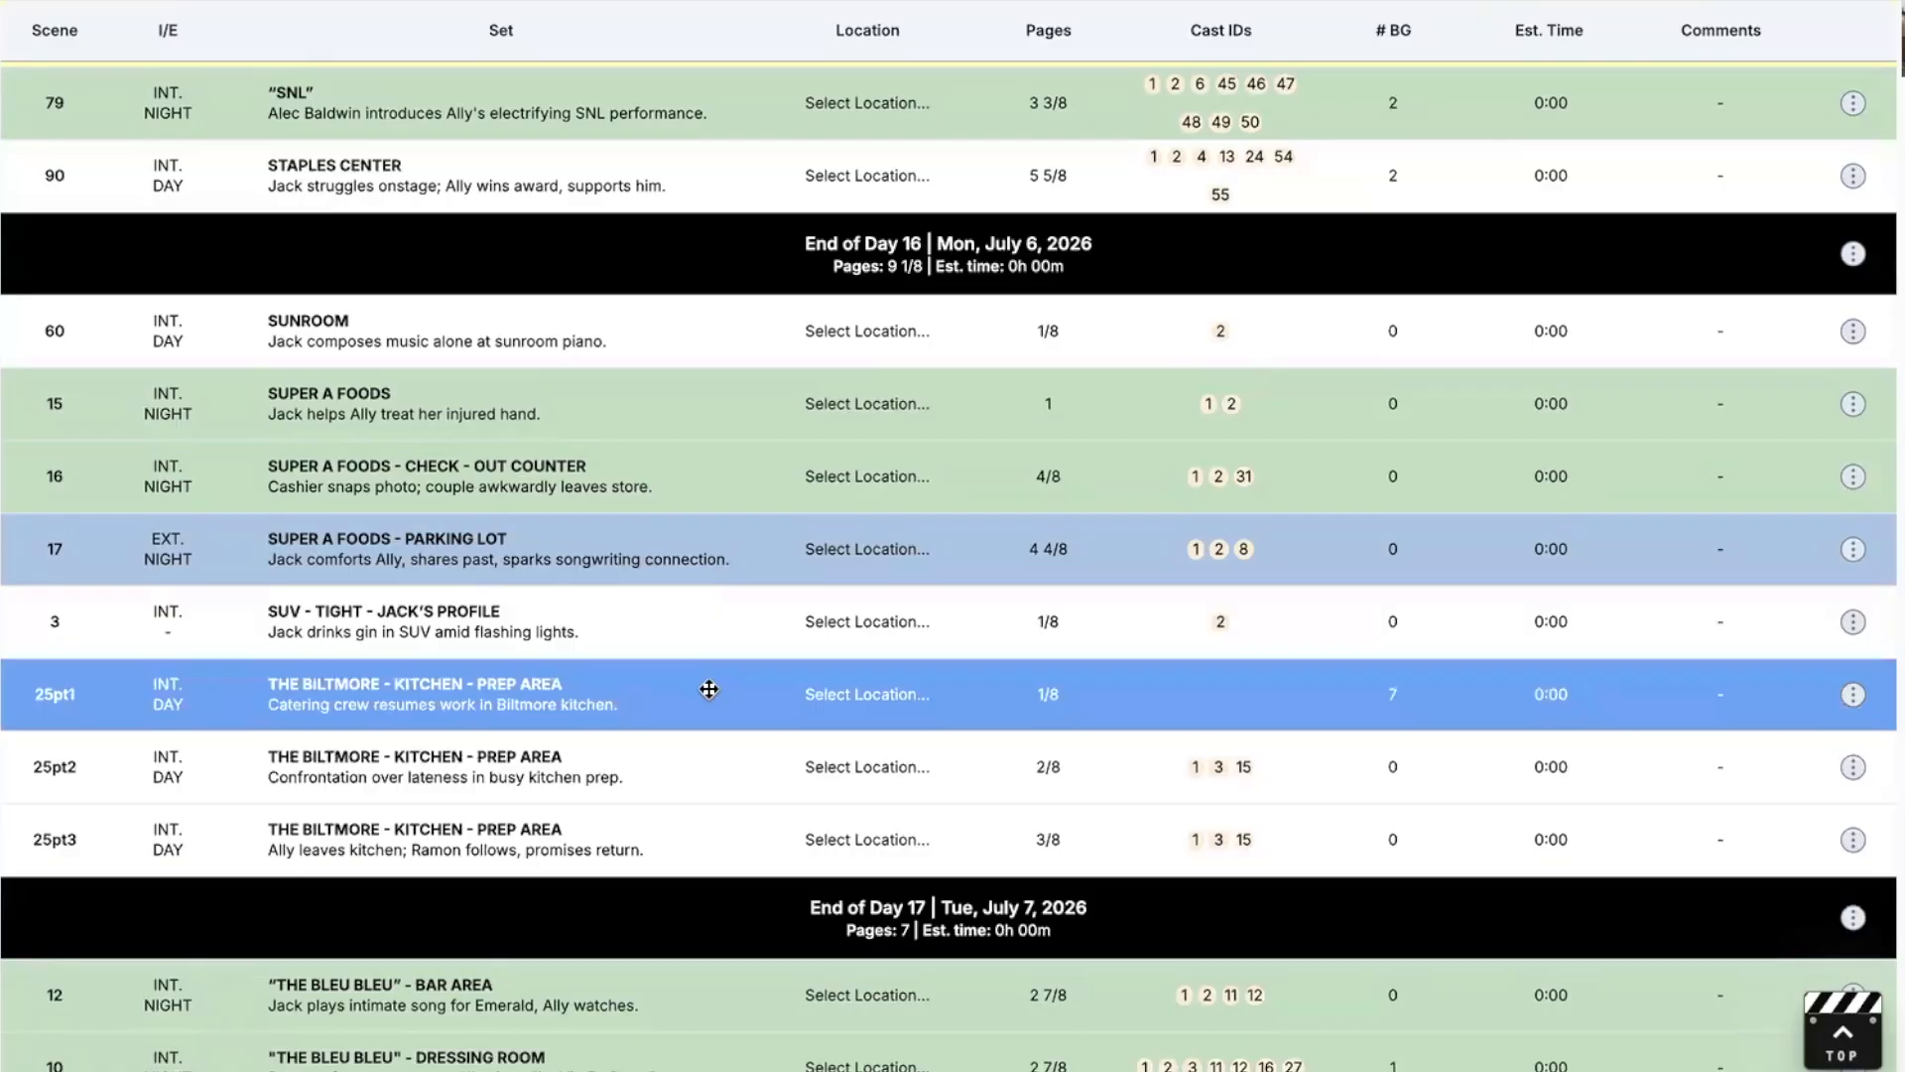
# Open Scene 25pt1's breakdown and re-merge its parts back into Scene 25.
pyautogui.doubleClick(708, 688)
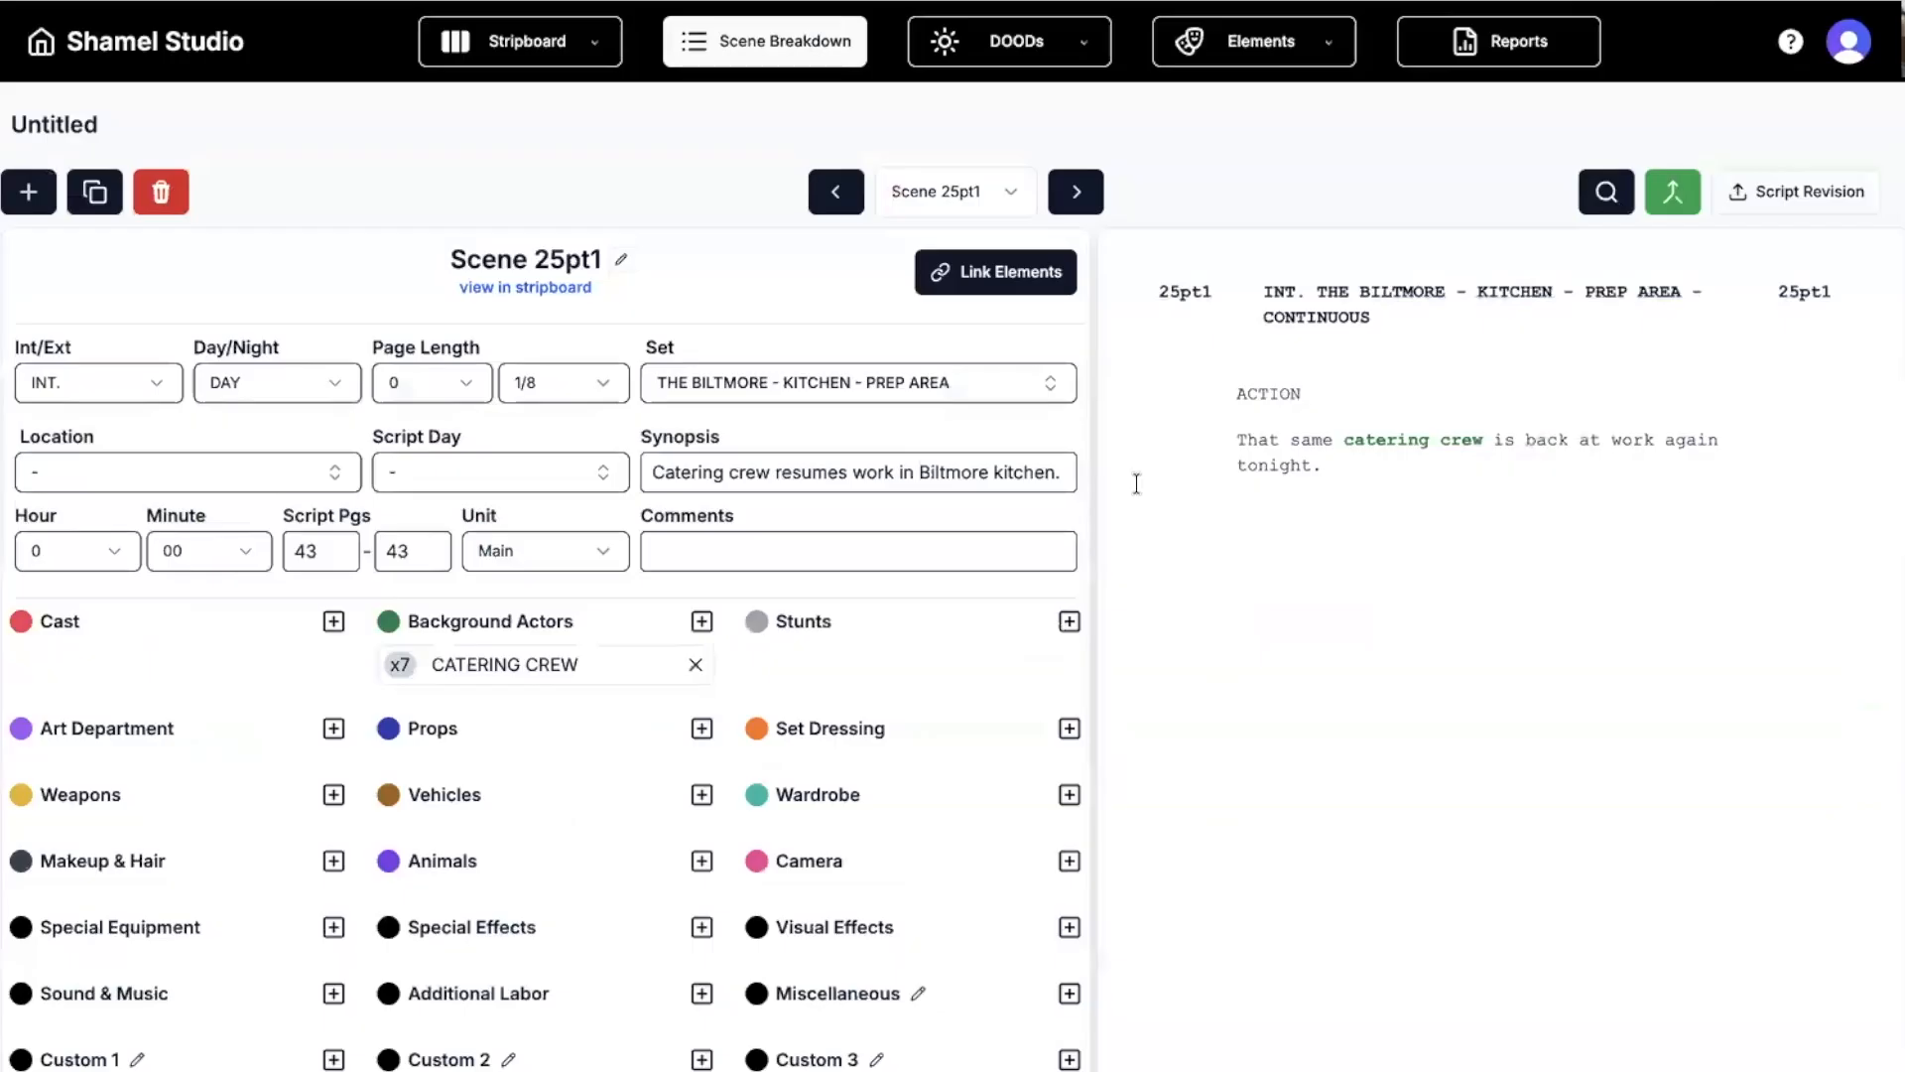
pyautogui.click(1673, 190)
pyautogui.click(1204, 611)
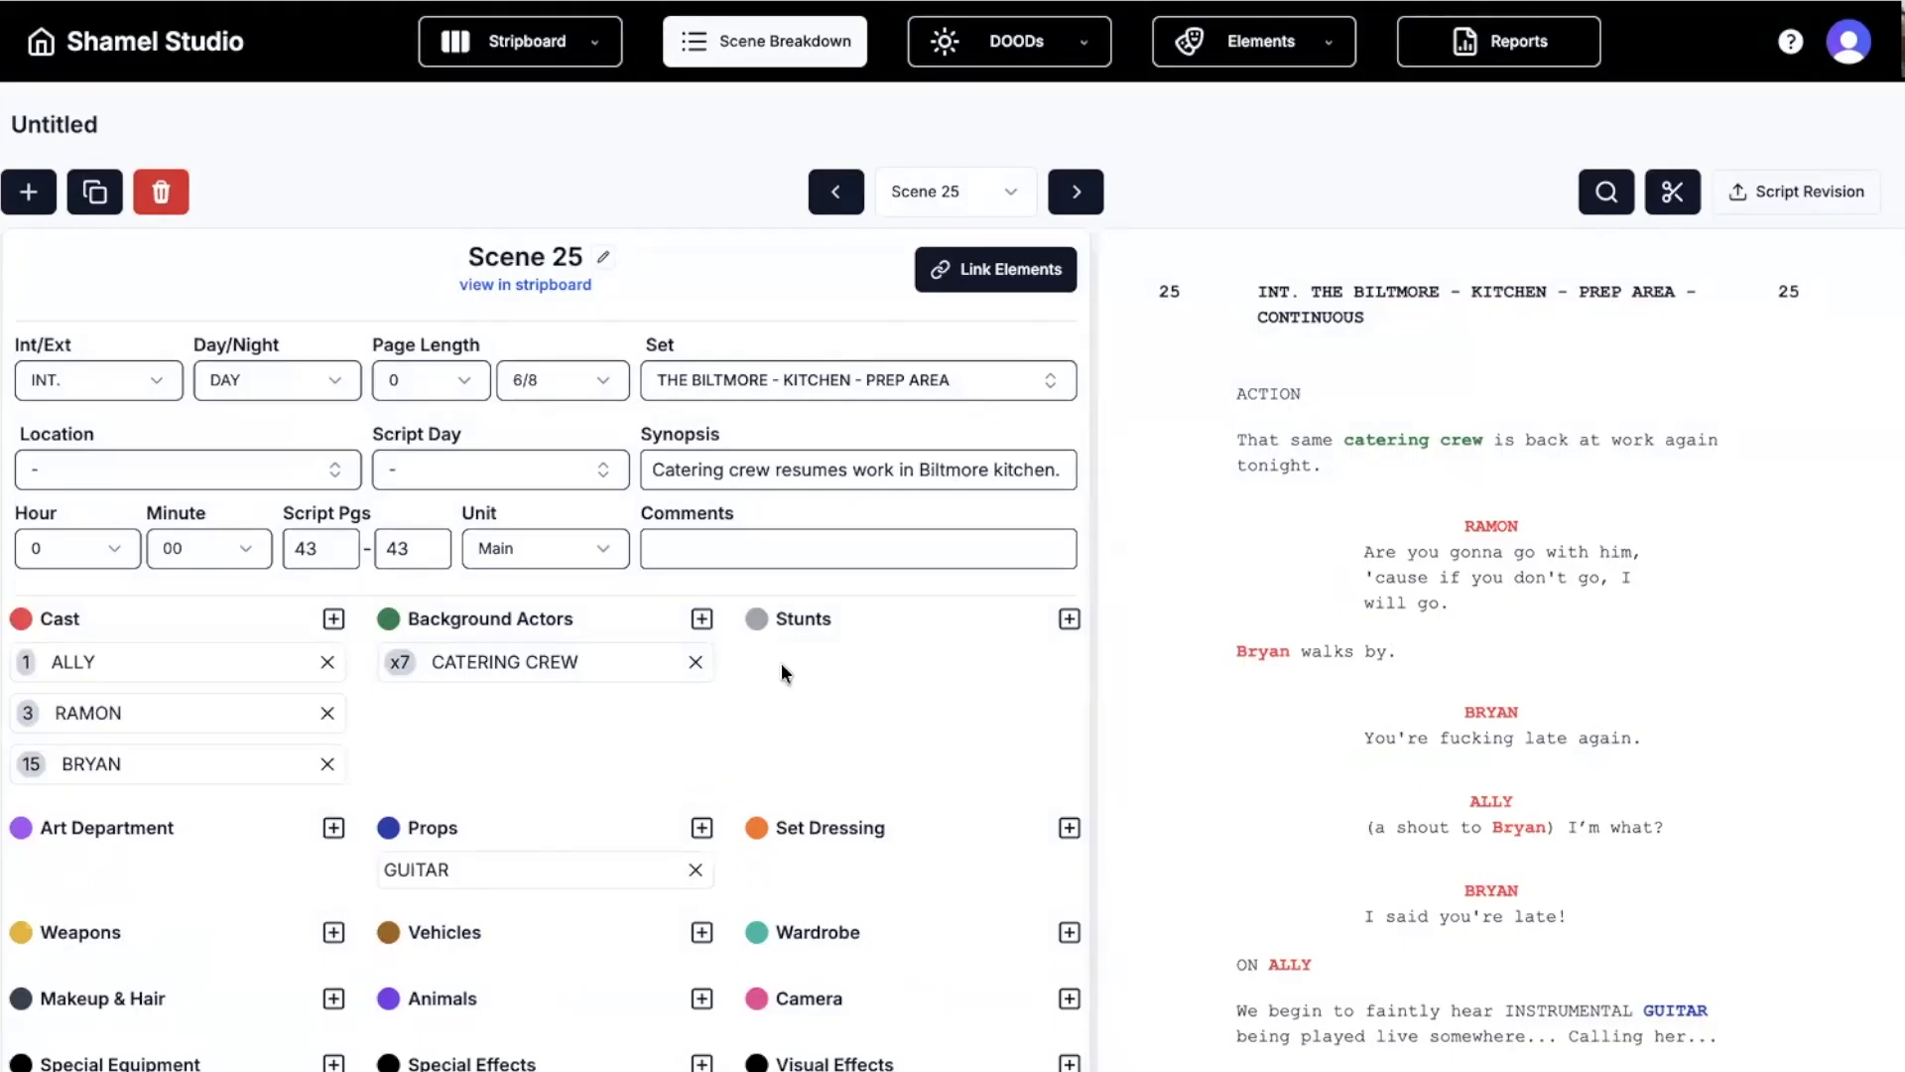
pyautogui.scroll(-2, 800, 691)
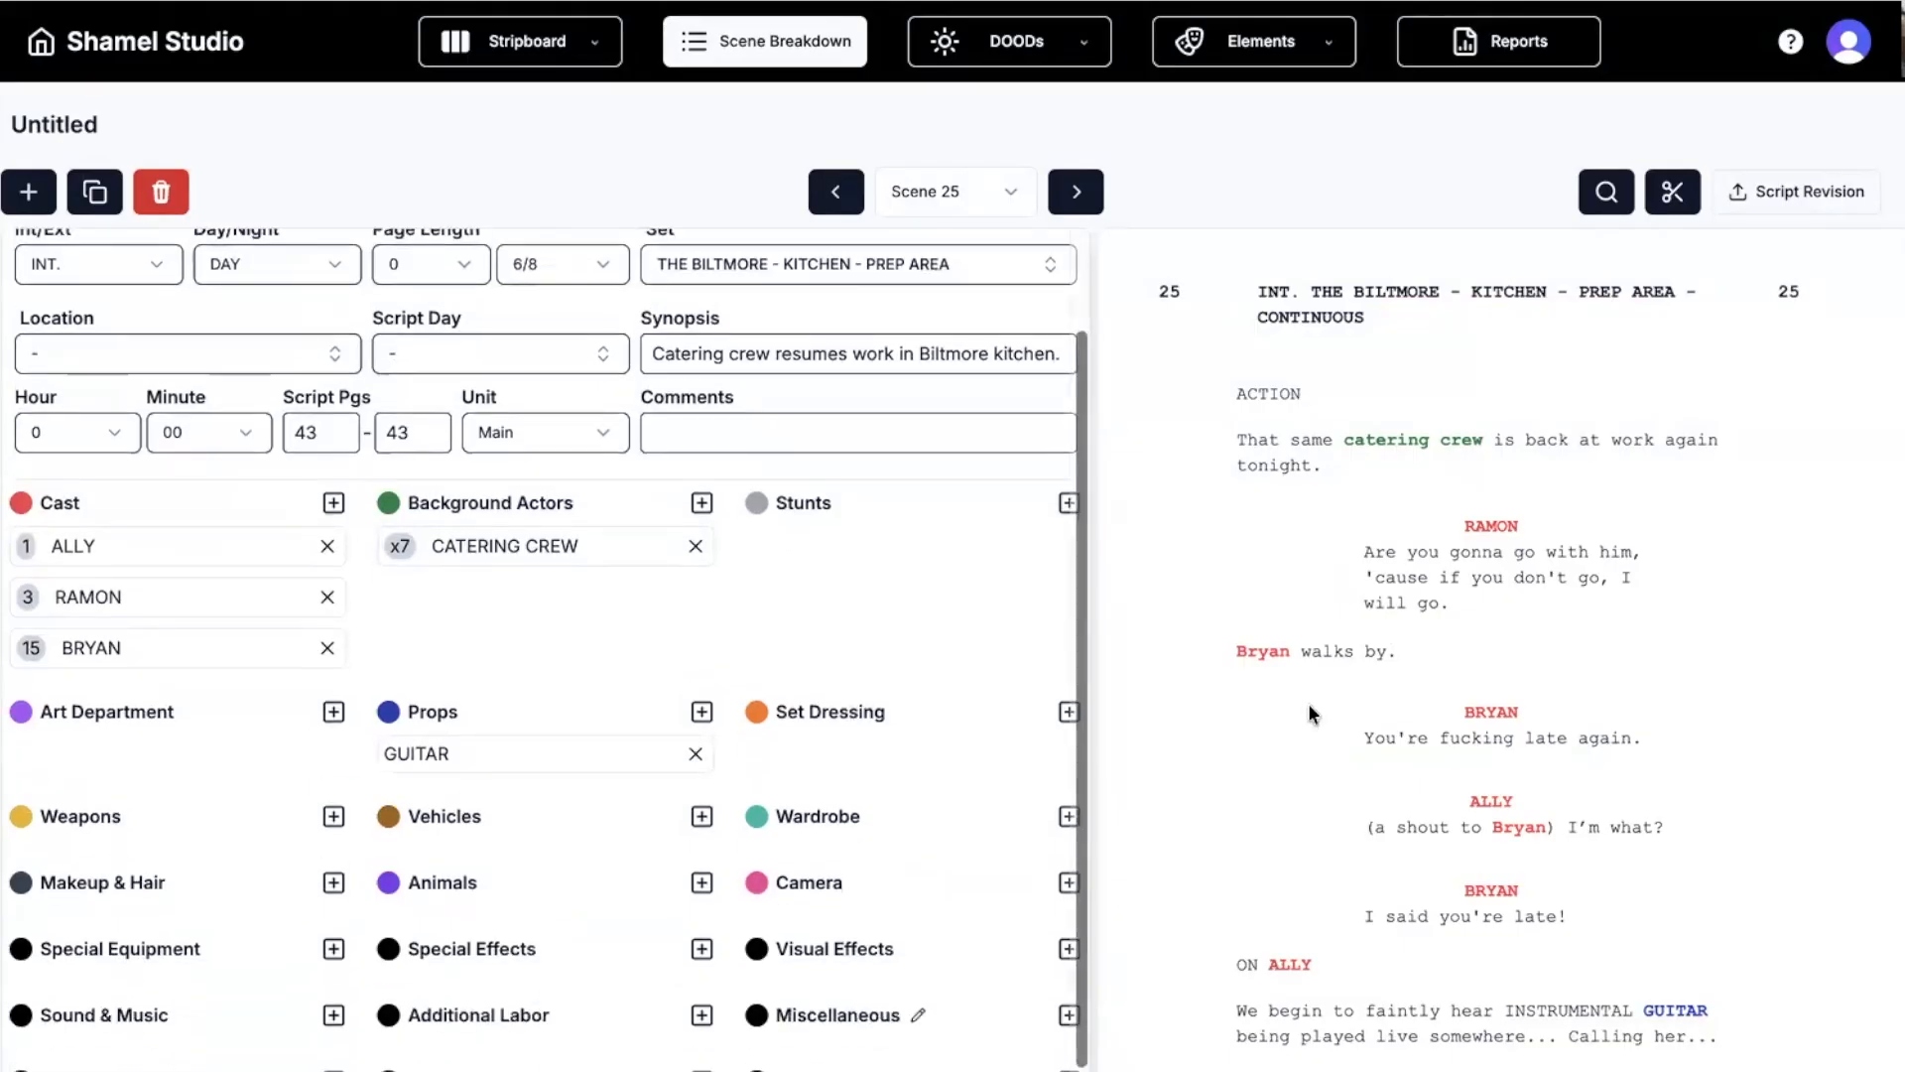
pyautogui.scroll(2, 788, 645)
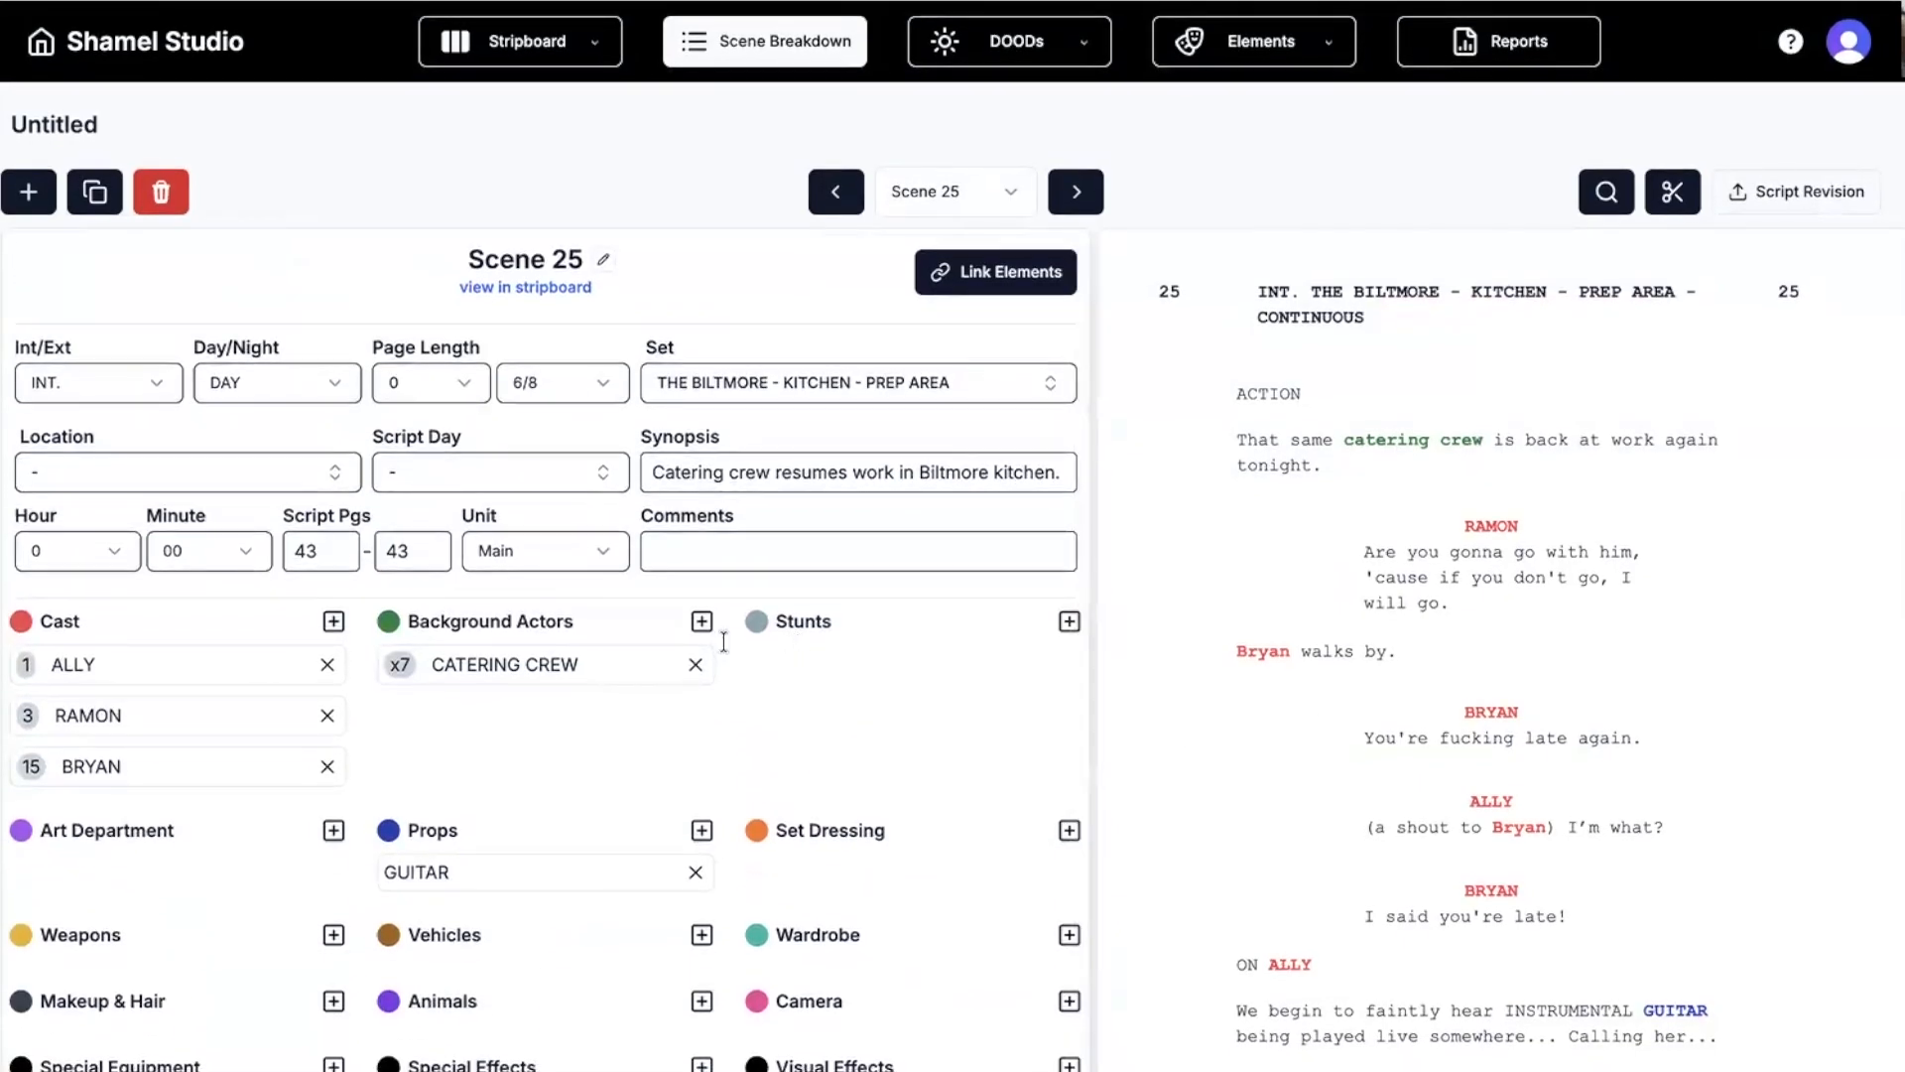
pyautogui.click(1008, 63)
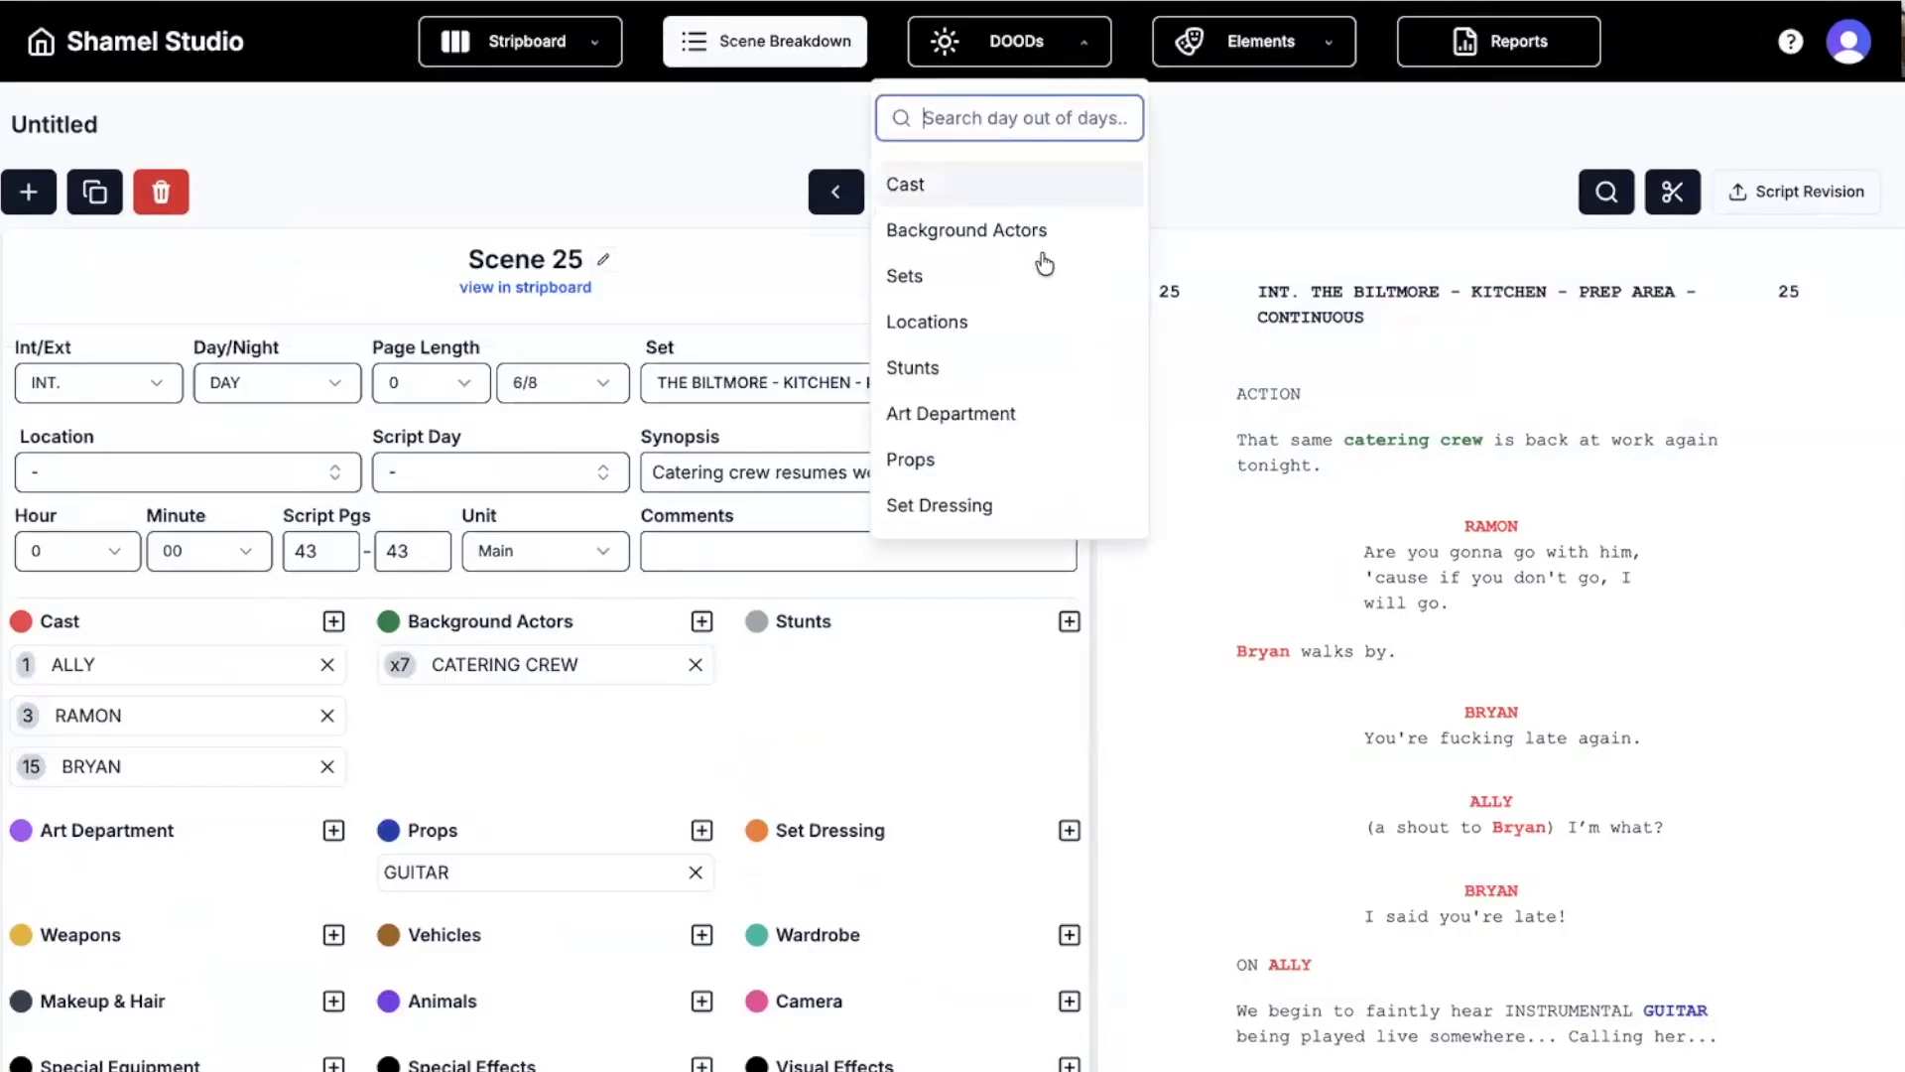
# Open the Cast Day Out of Days chart and drag Thu Jun 25 onto Wed Jun 24.
pyautogui.click(1006, 191)
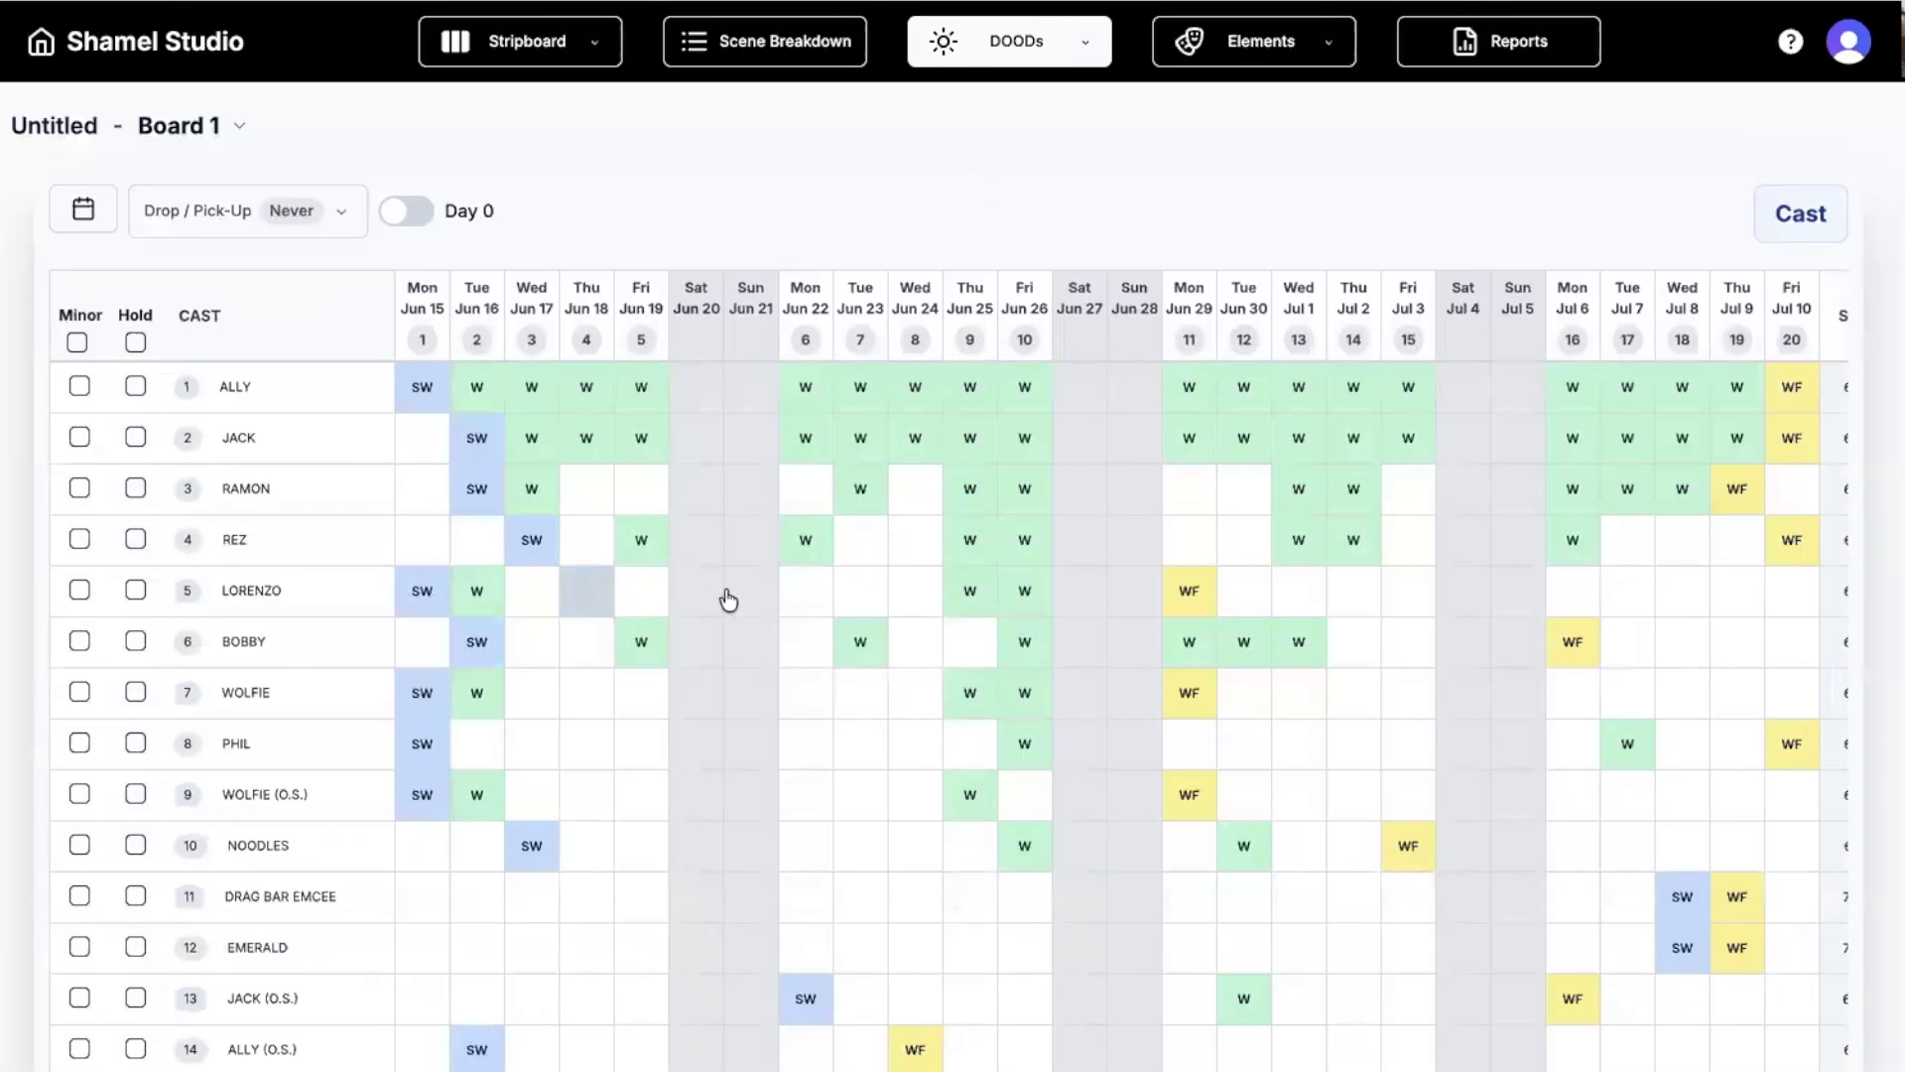
pyautogui.hscroll(2, 850, 553)
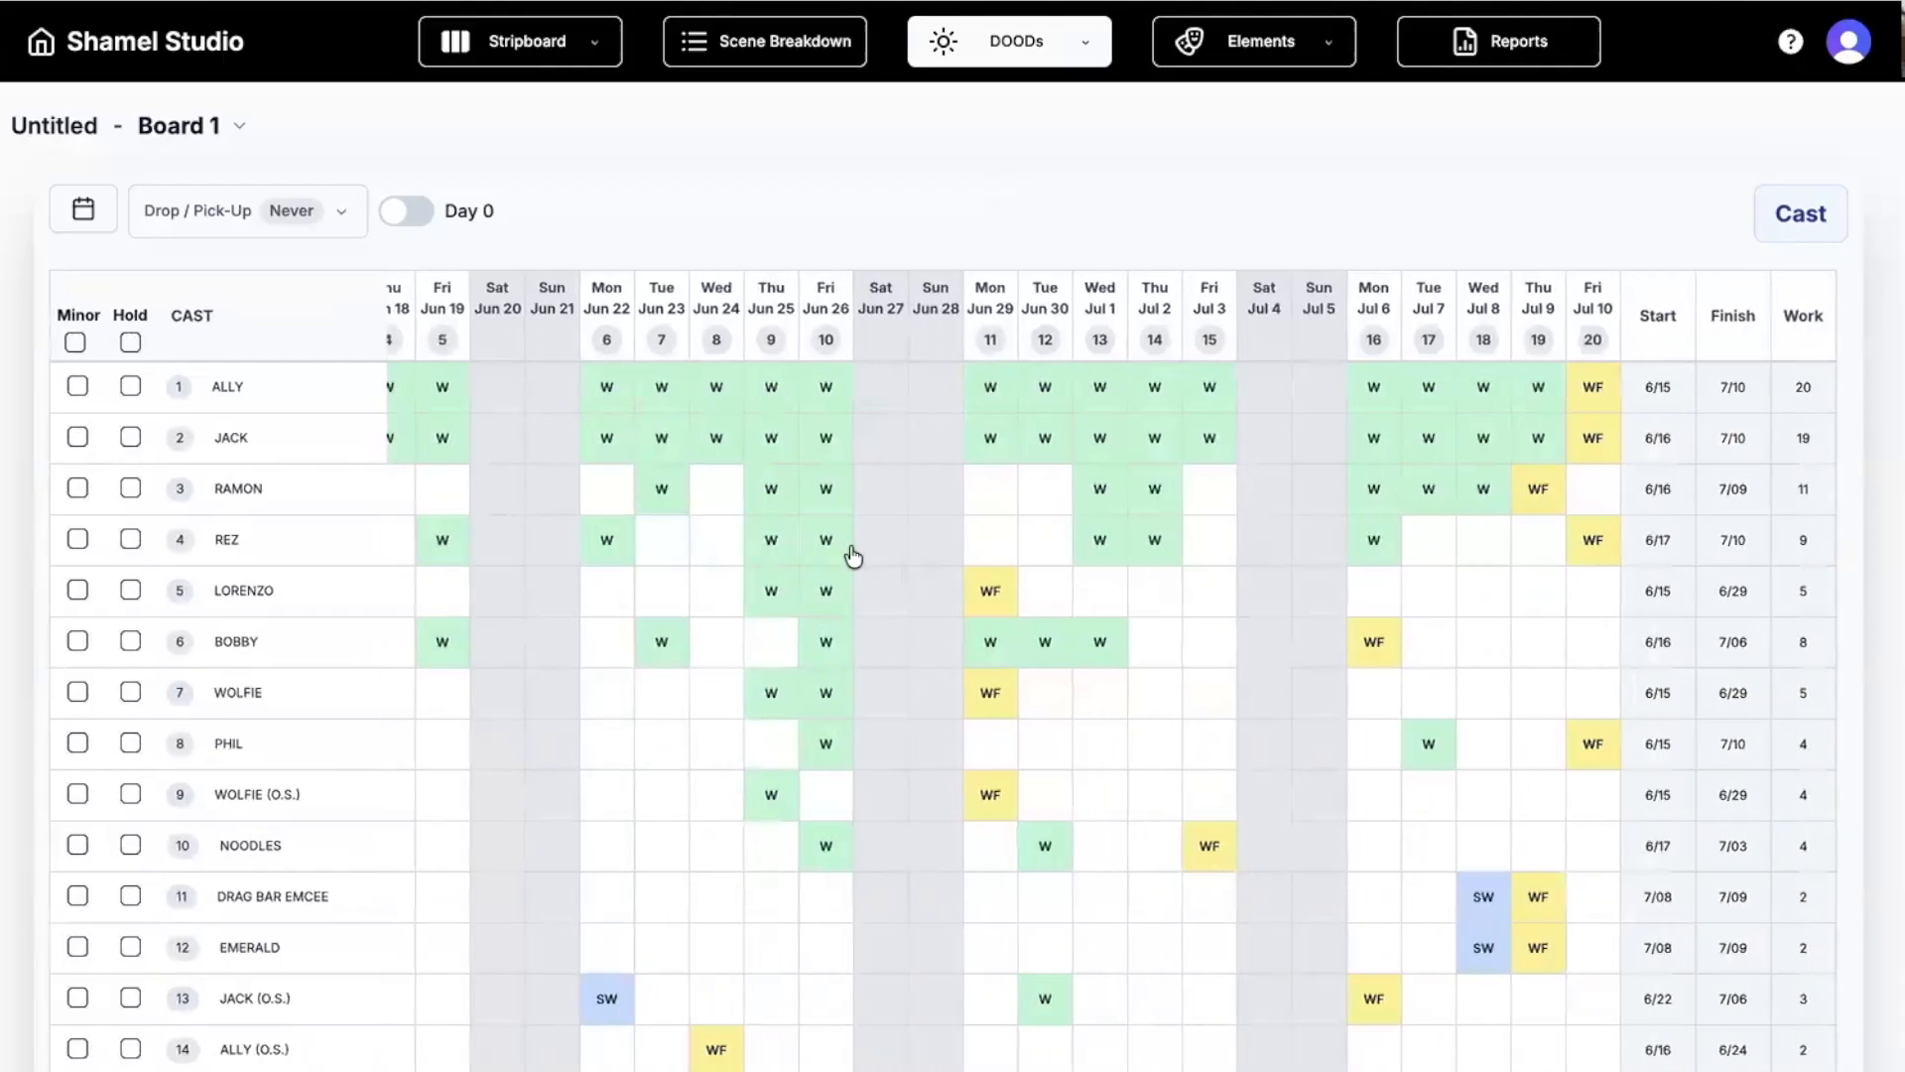
pyautogui.hscroll(-3, 851, 553)
pyautogui.scroll(-2, 851, 553)
pyautogui.scroll(2, 854, 556)
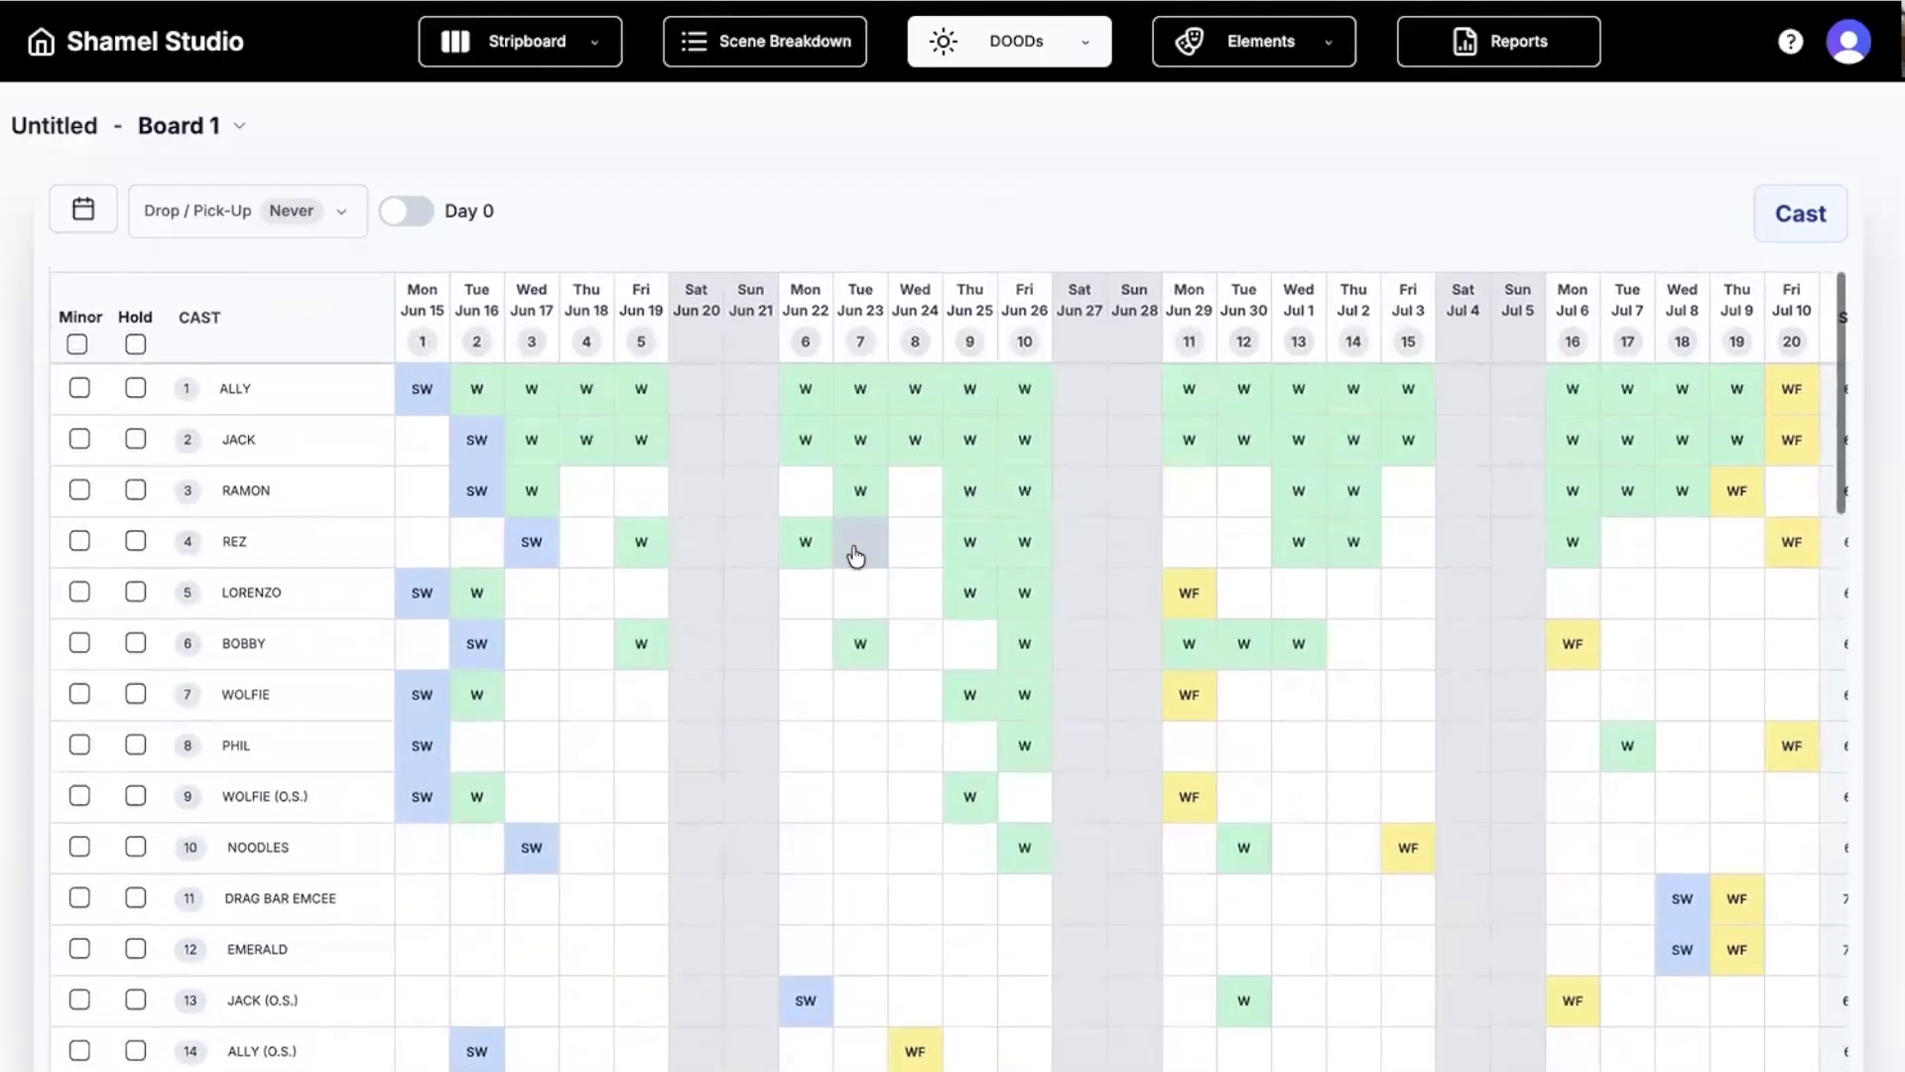
pyautogui.hscroll(3, 854, 546)
pyautogui.hscroll(-3, 854, 546)
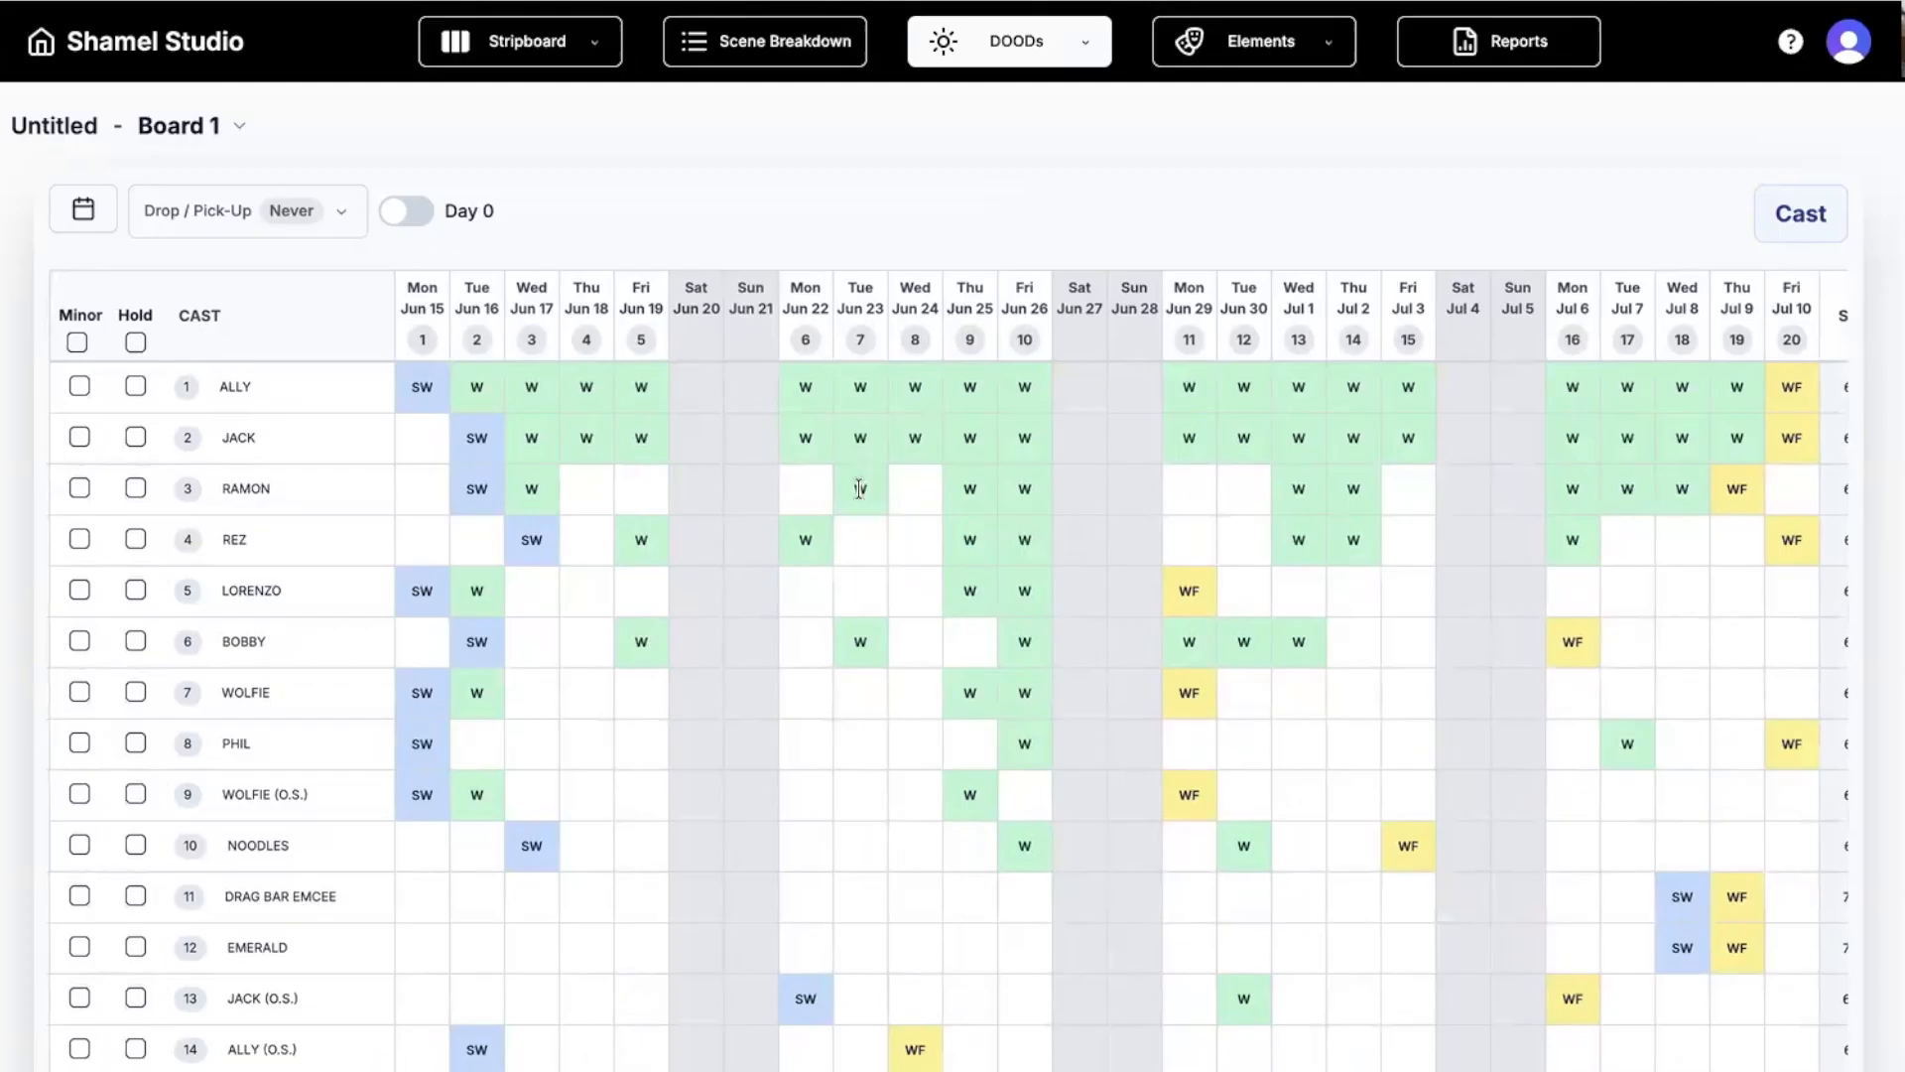
pyautogui.moveTo(969, 289); pyautogui.dragTo(837, 293)
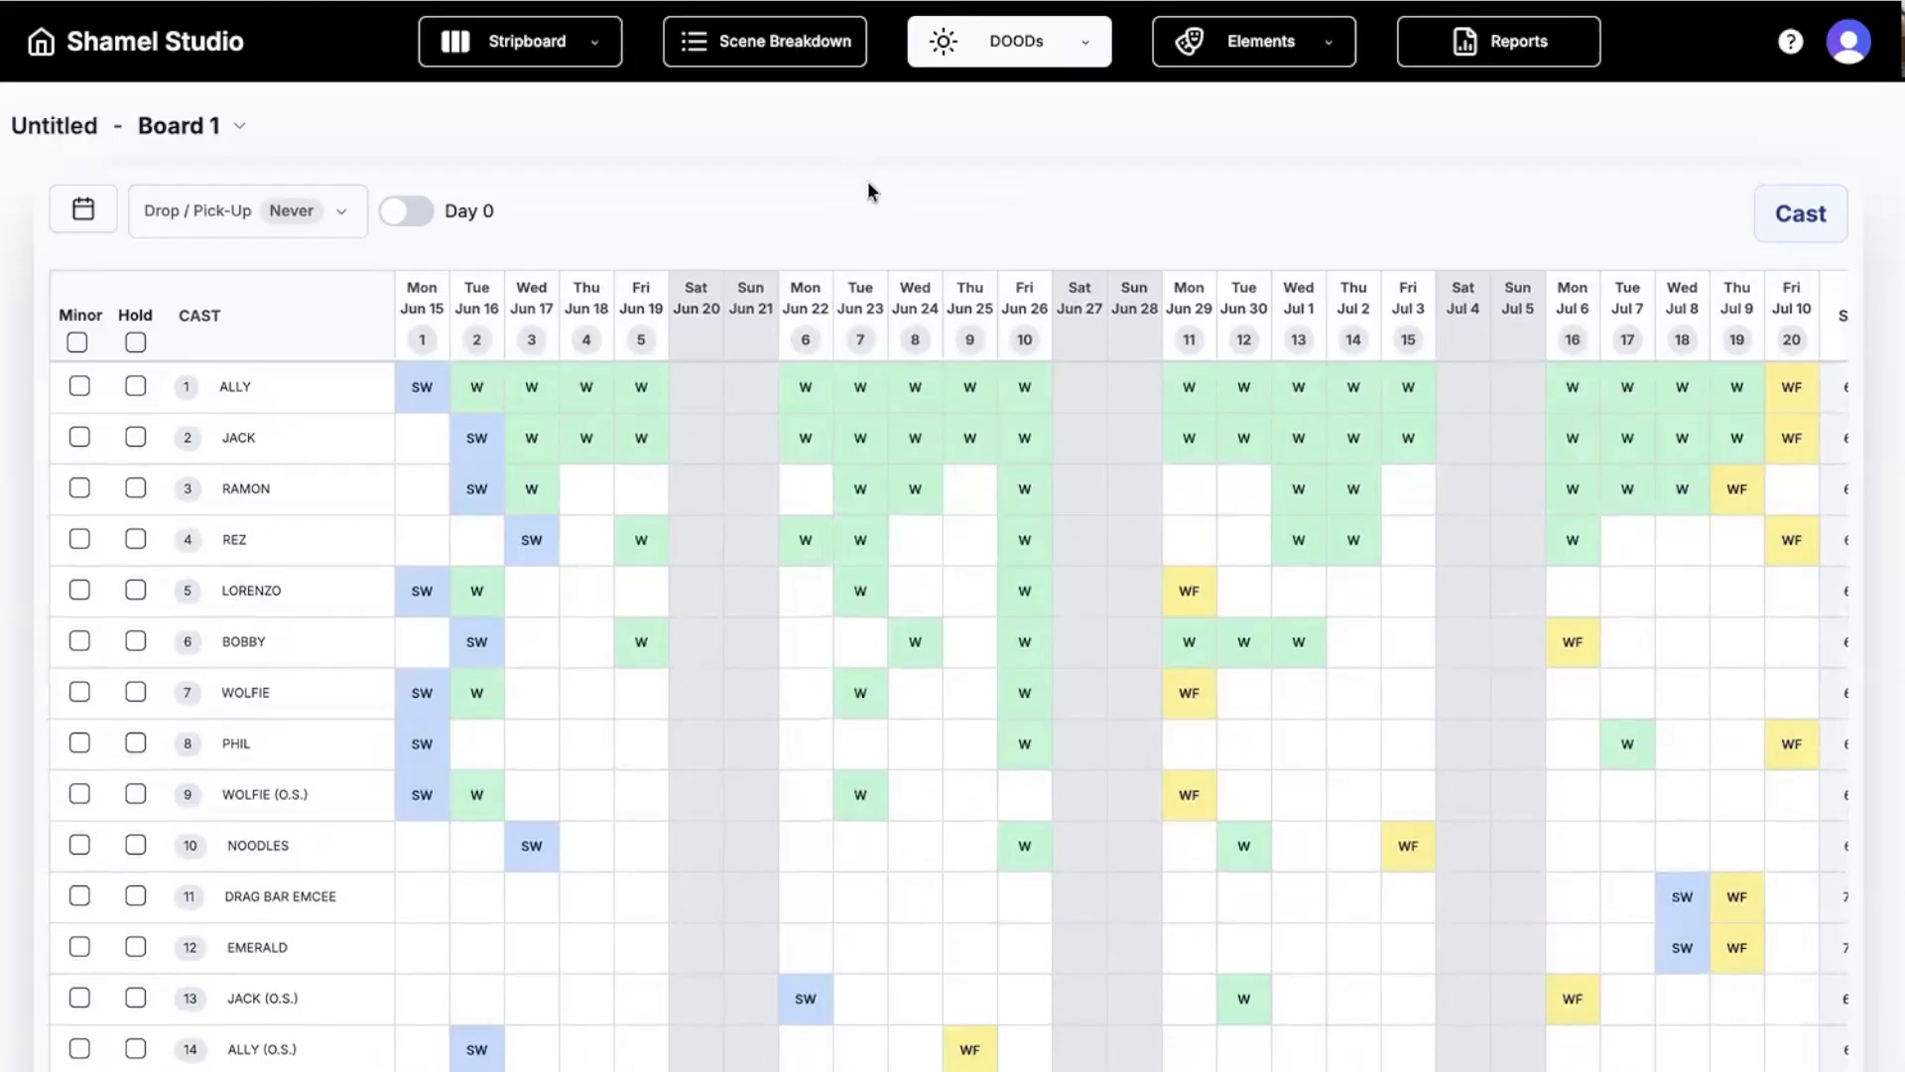
# Open the Cast elements list and check ALLY's 85 scene occurrences and unavailable-days calendar.
pyautogui.click(1213, 55)
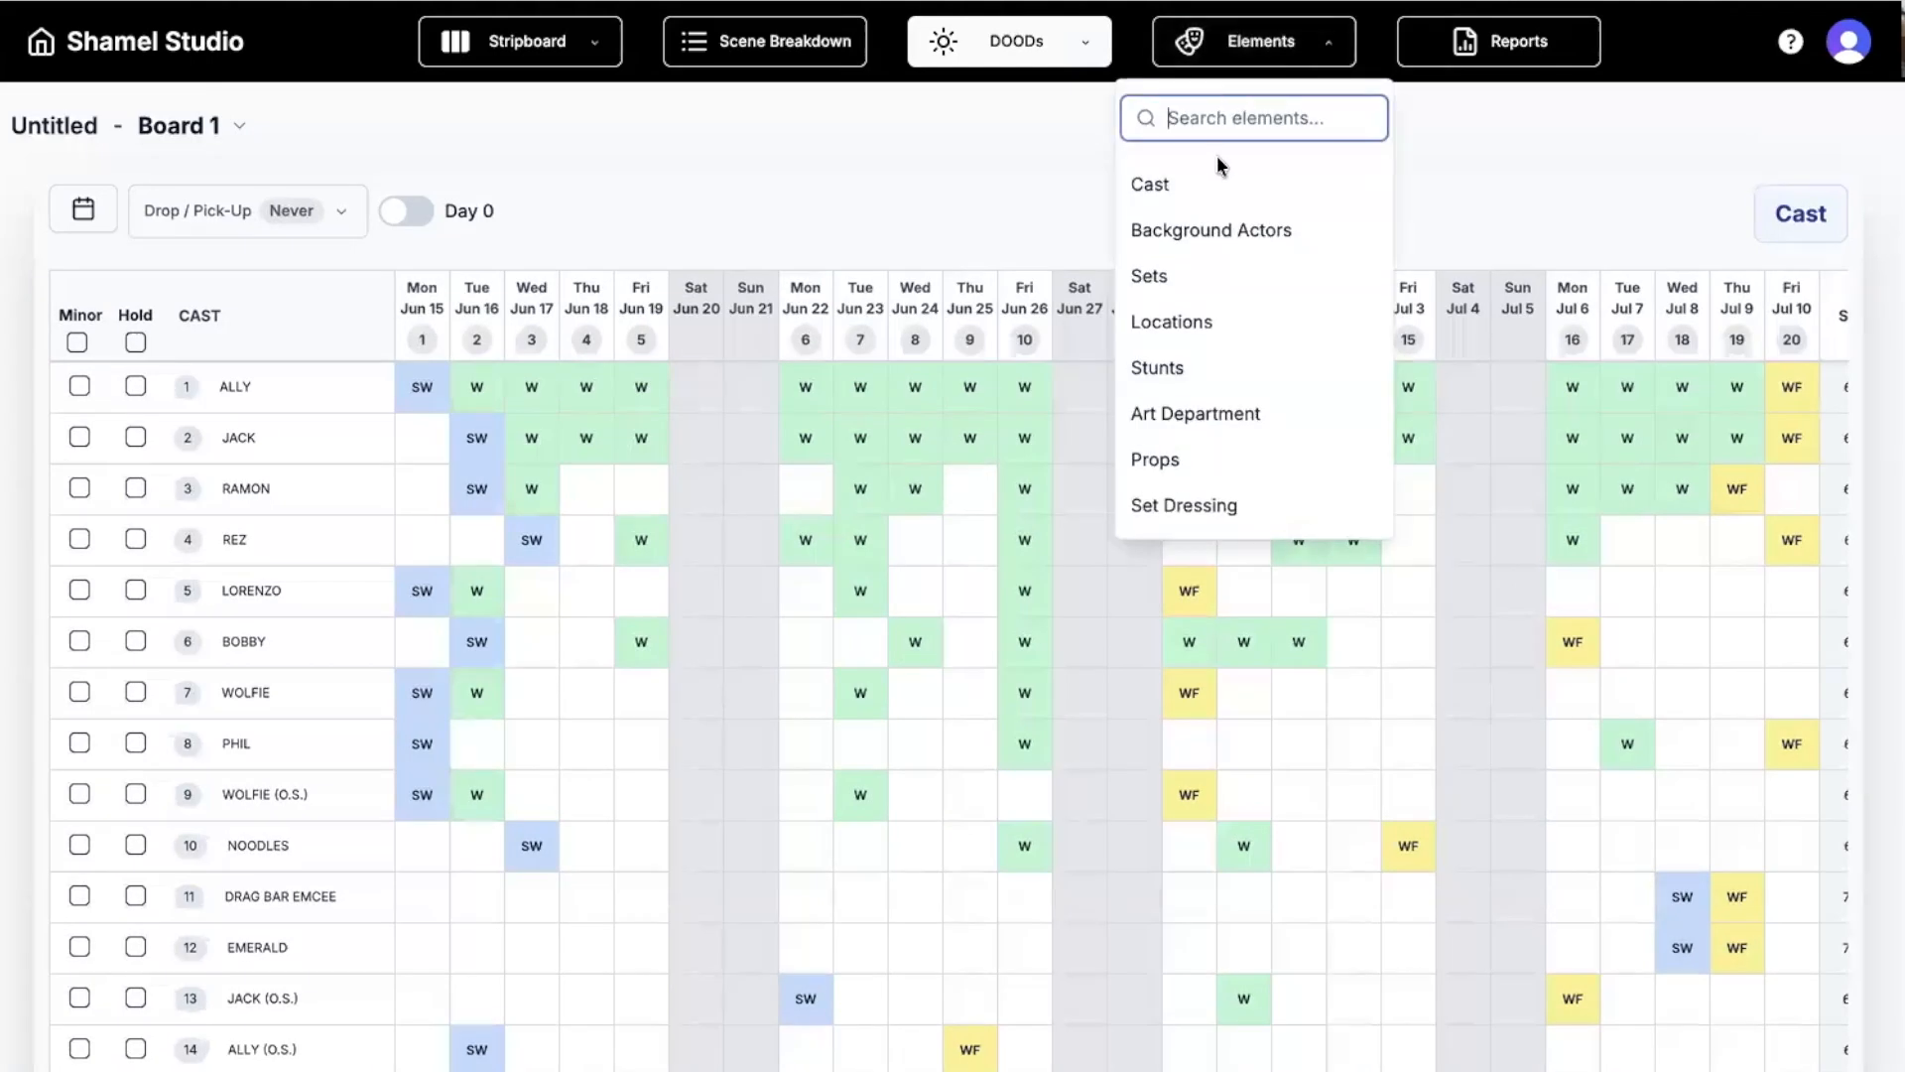
pyautogui.click(1190, 192)
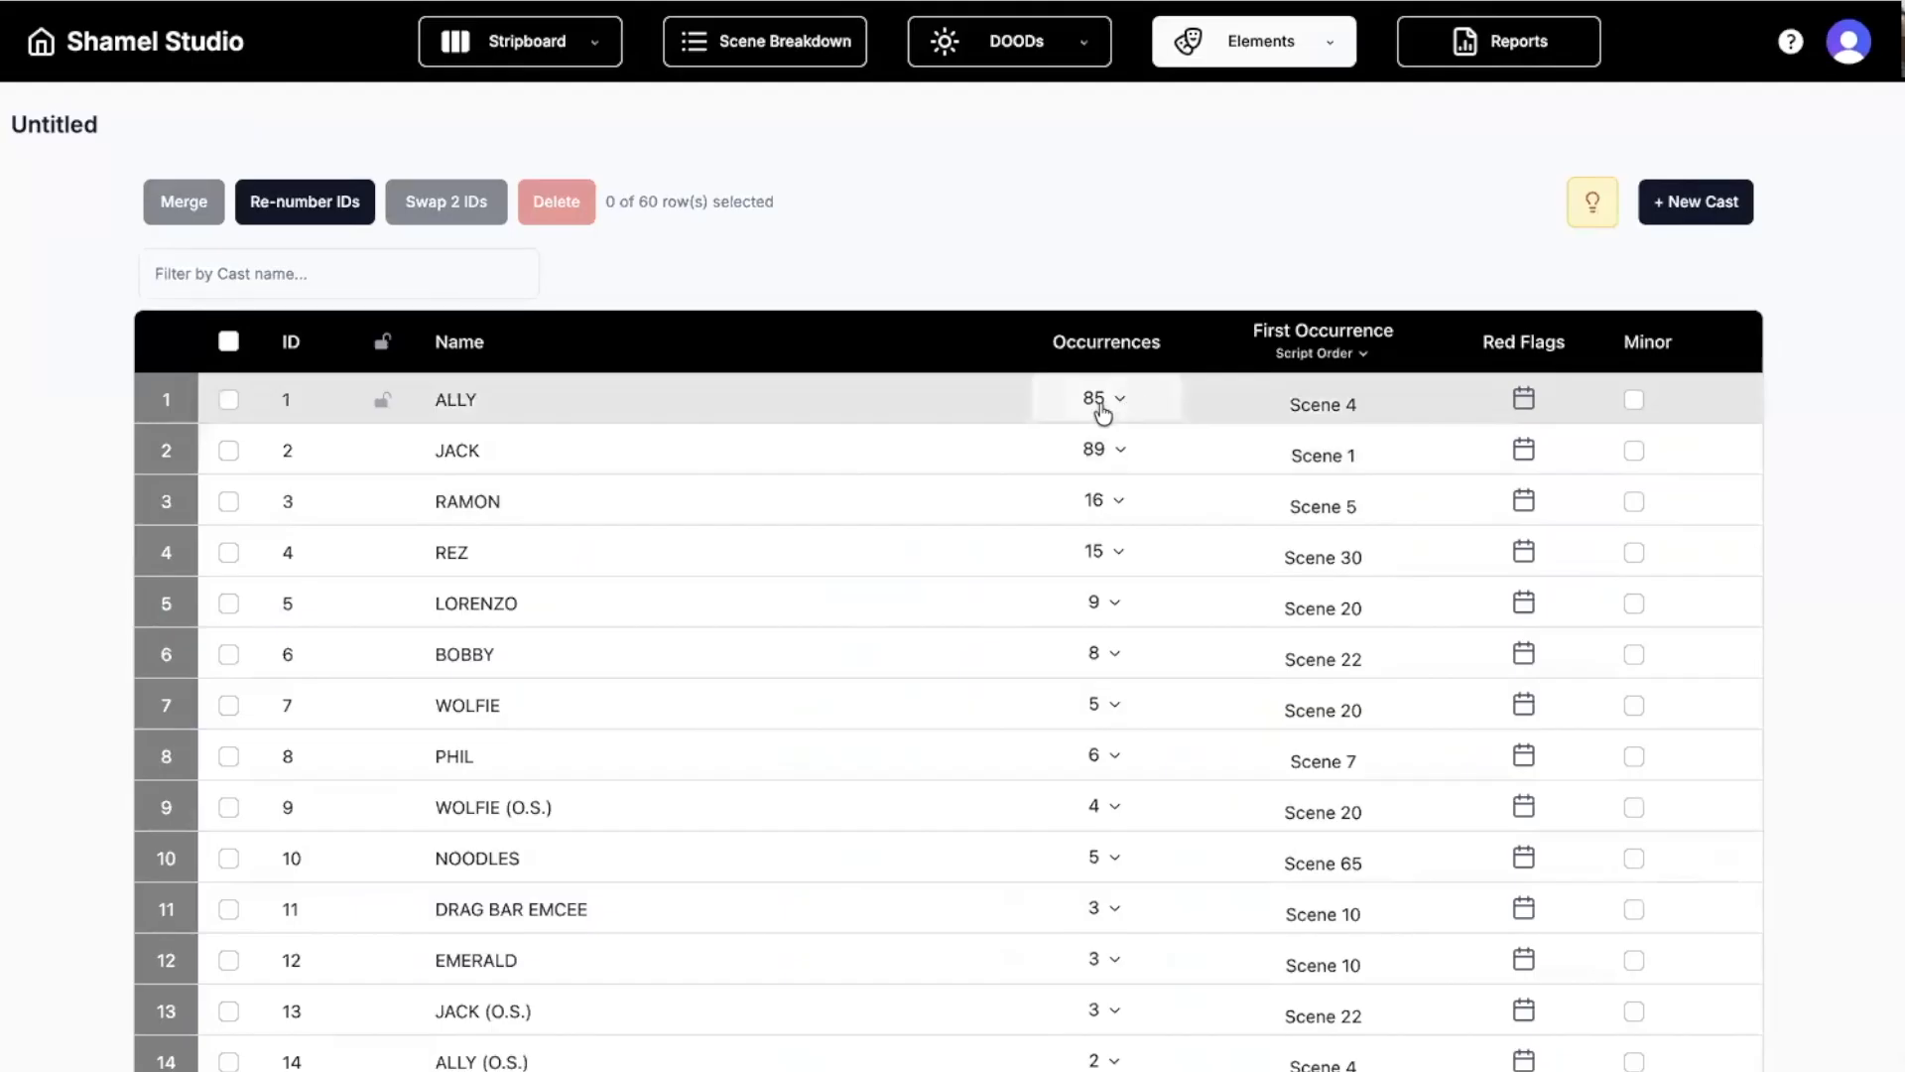
pyautogui.click(1102, 409)
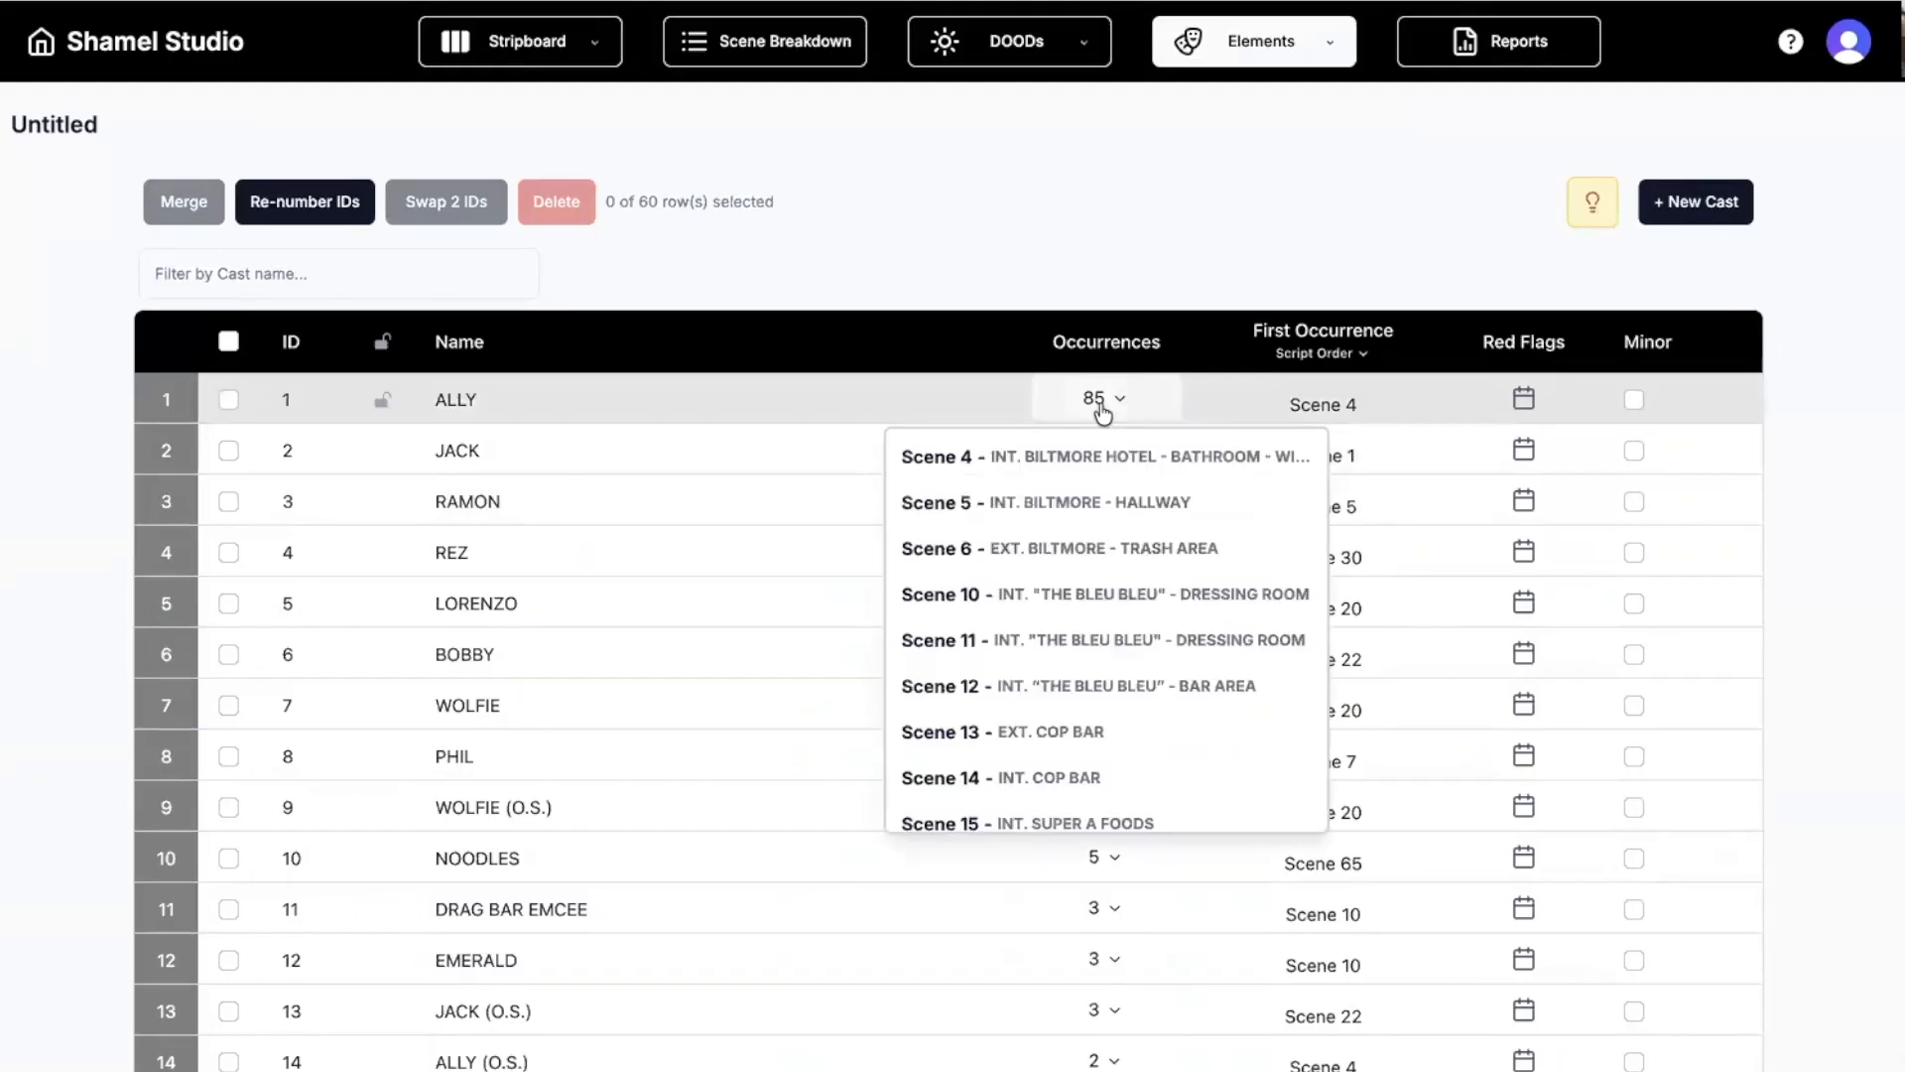
pyautogui.click(1103, 411)
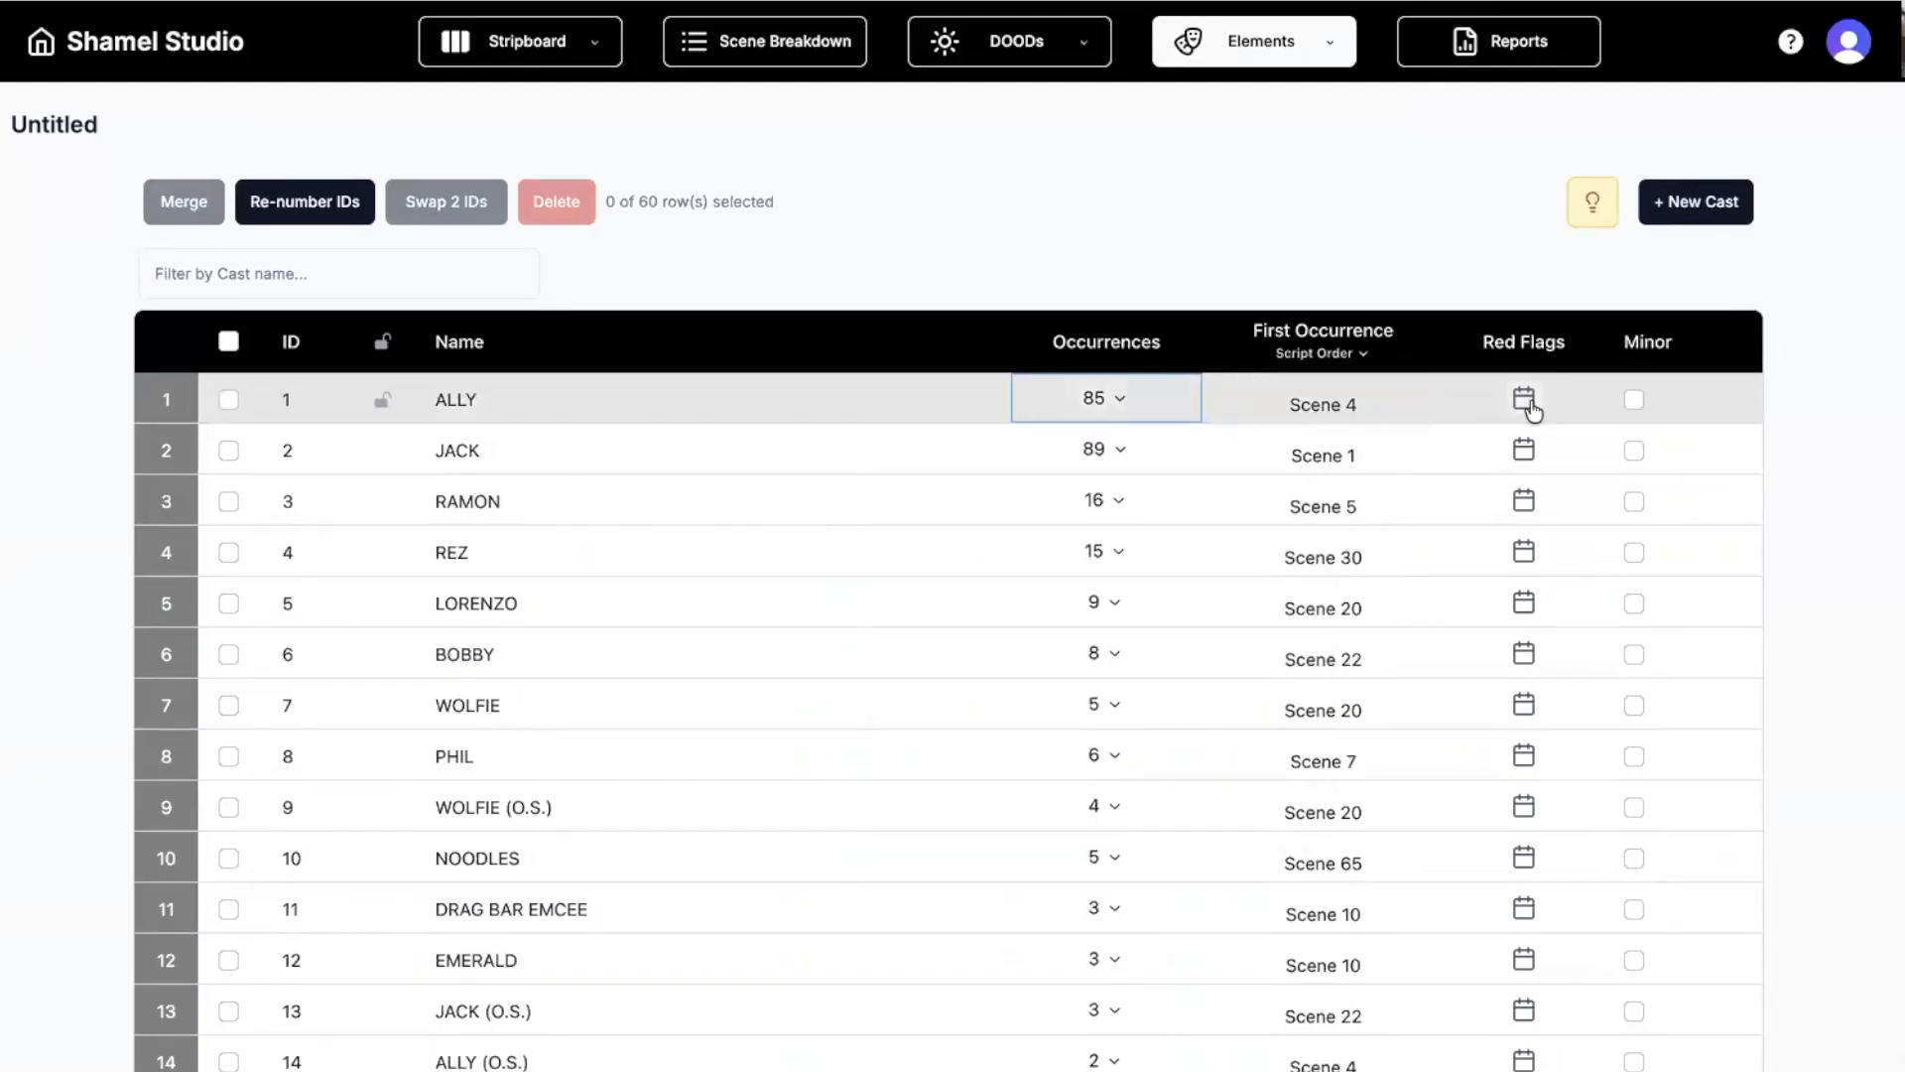
pyautogui.click(1524, 400)
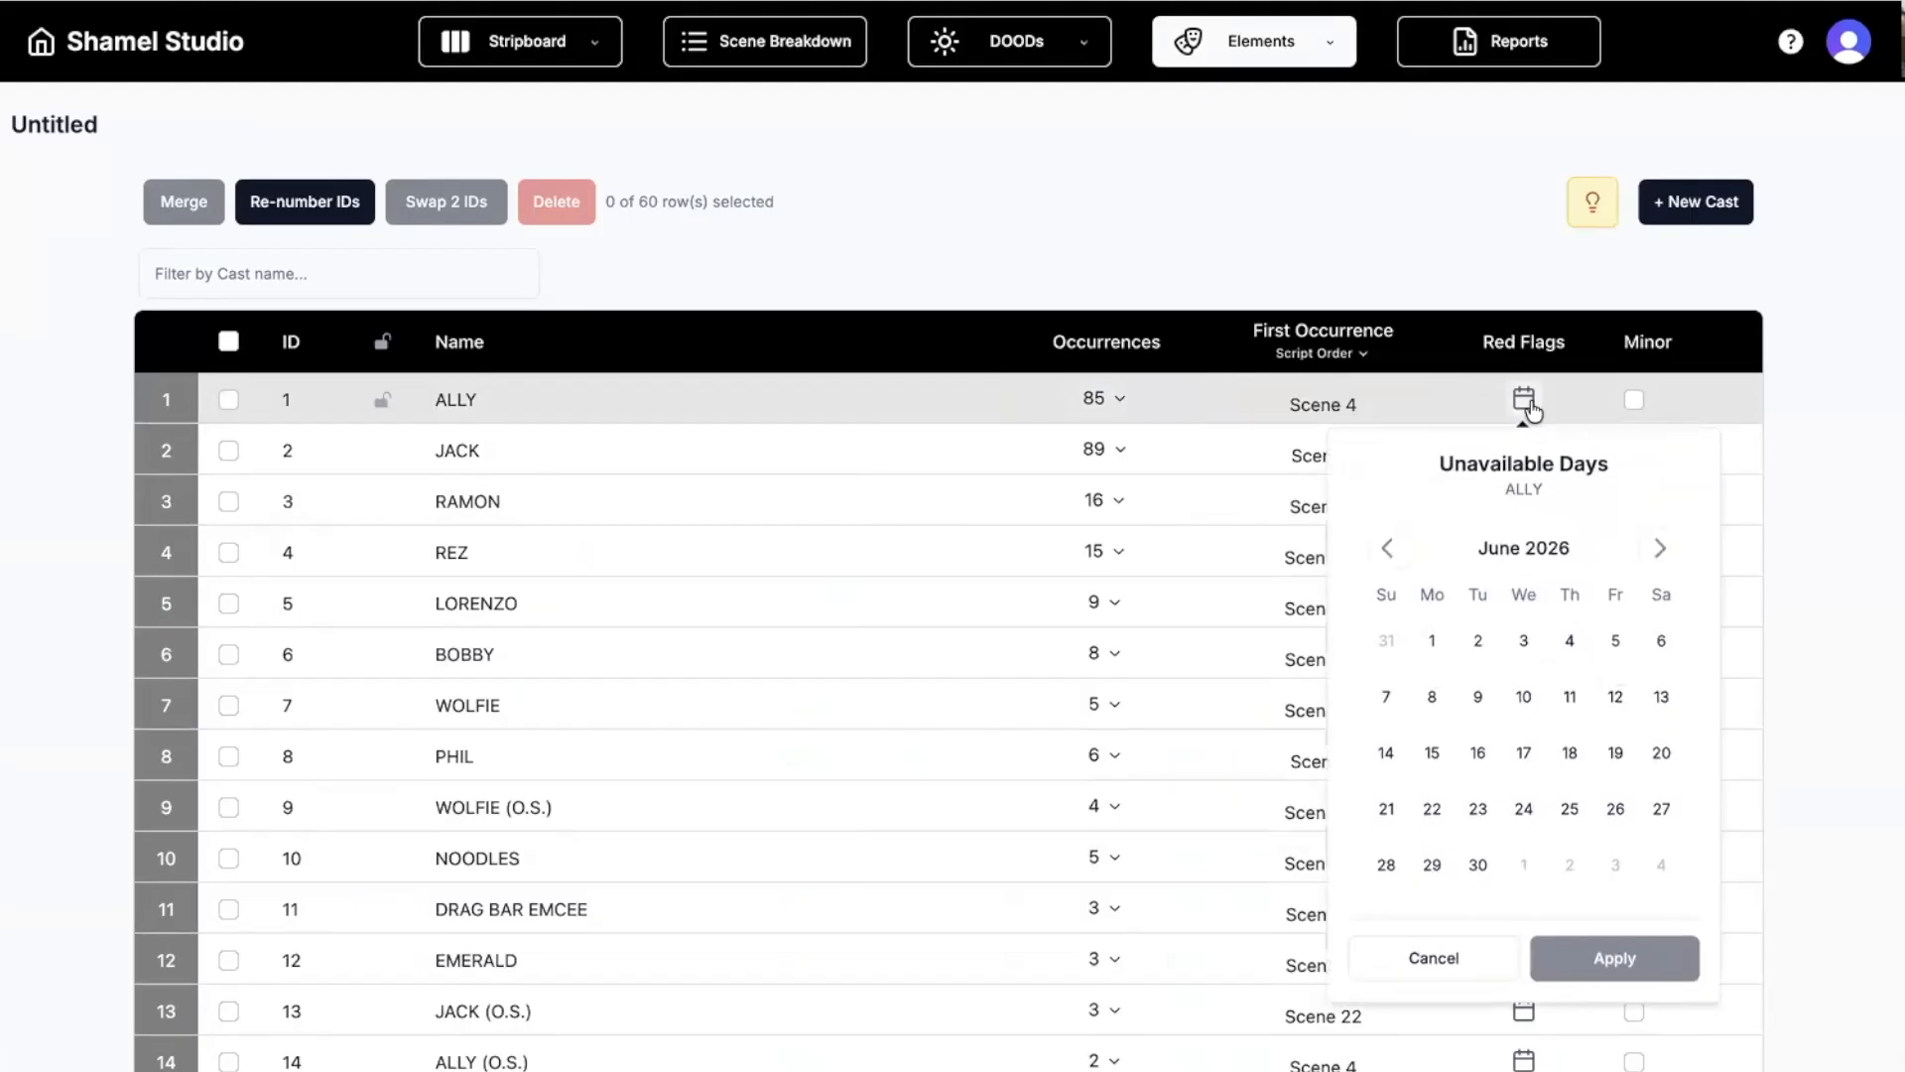
pyautogui.click(1289, 234)
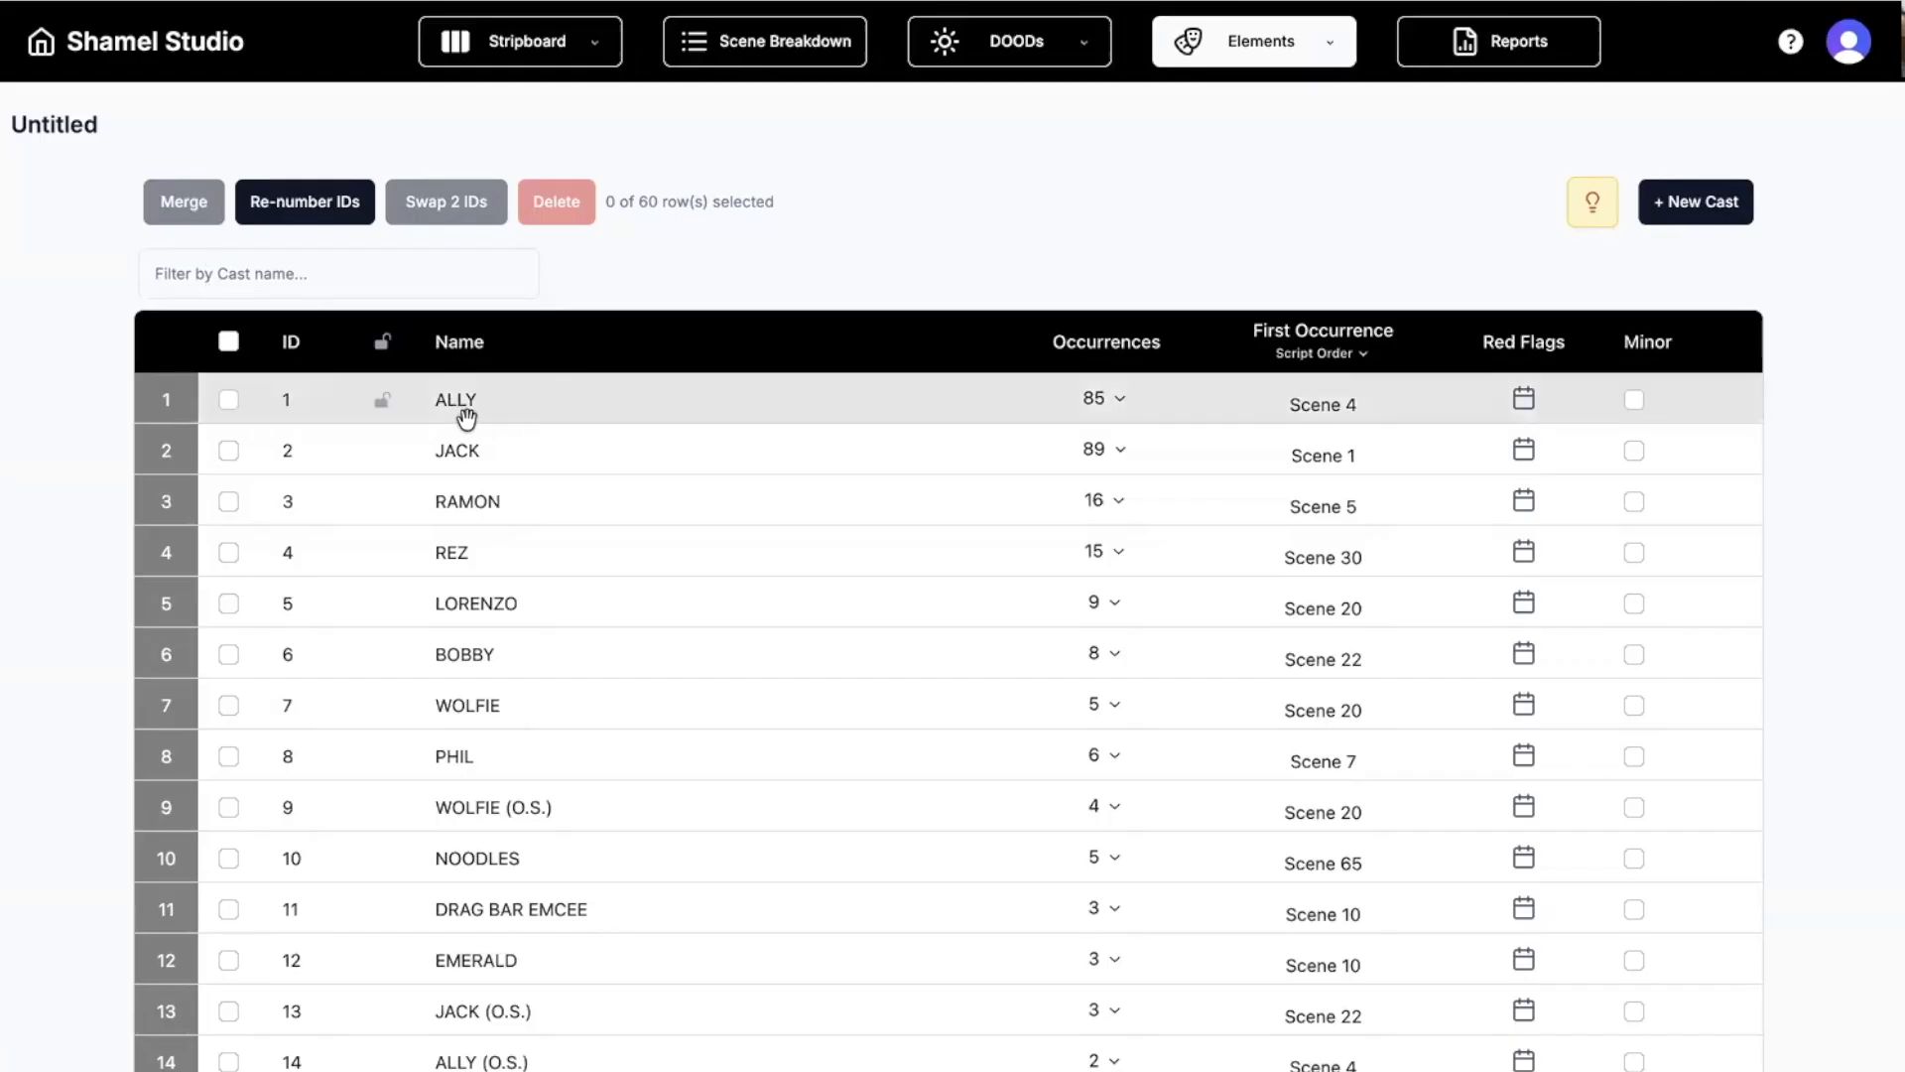
# Filter the cast list by 'ally' and select ALLY, ALLY (O.S.) and ALLY (V.O.).
pyautogui.click(306, 282)
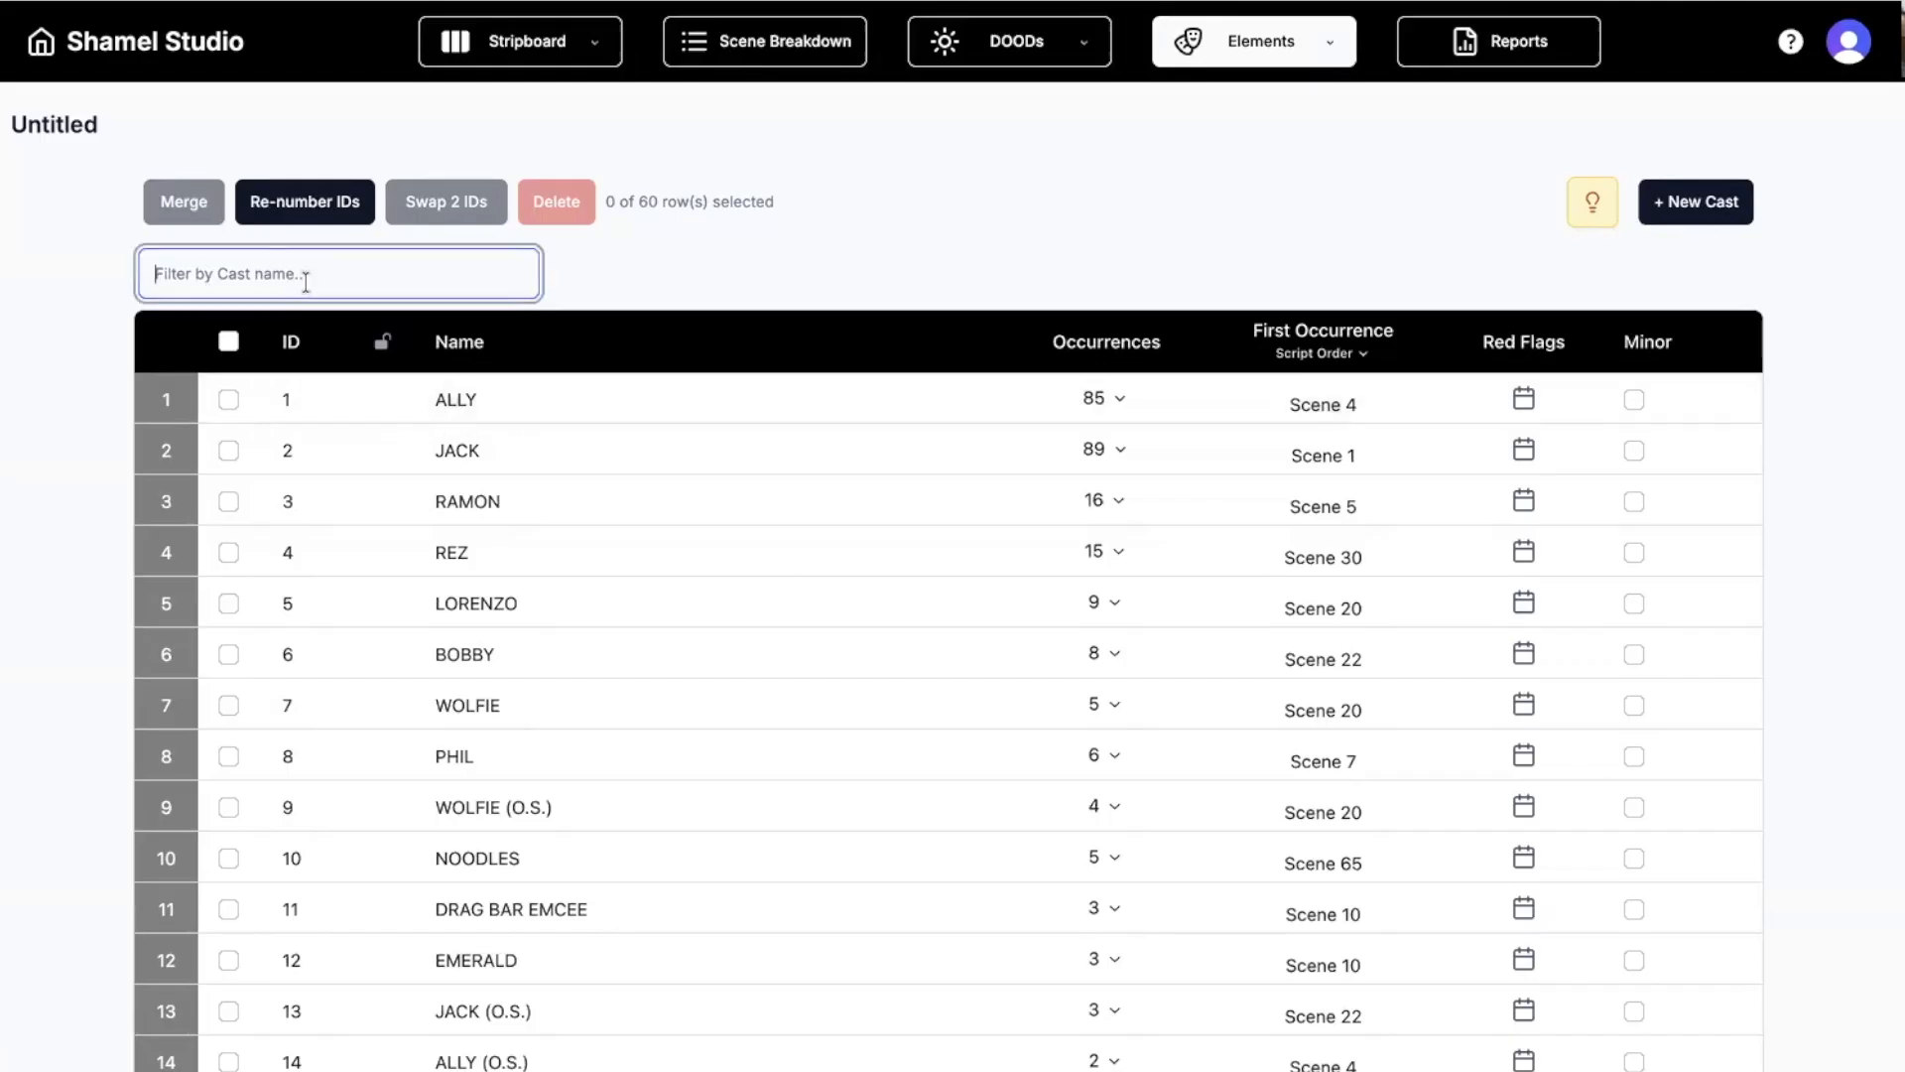
pyautogui.write('ally')
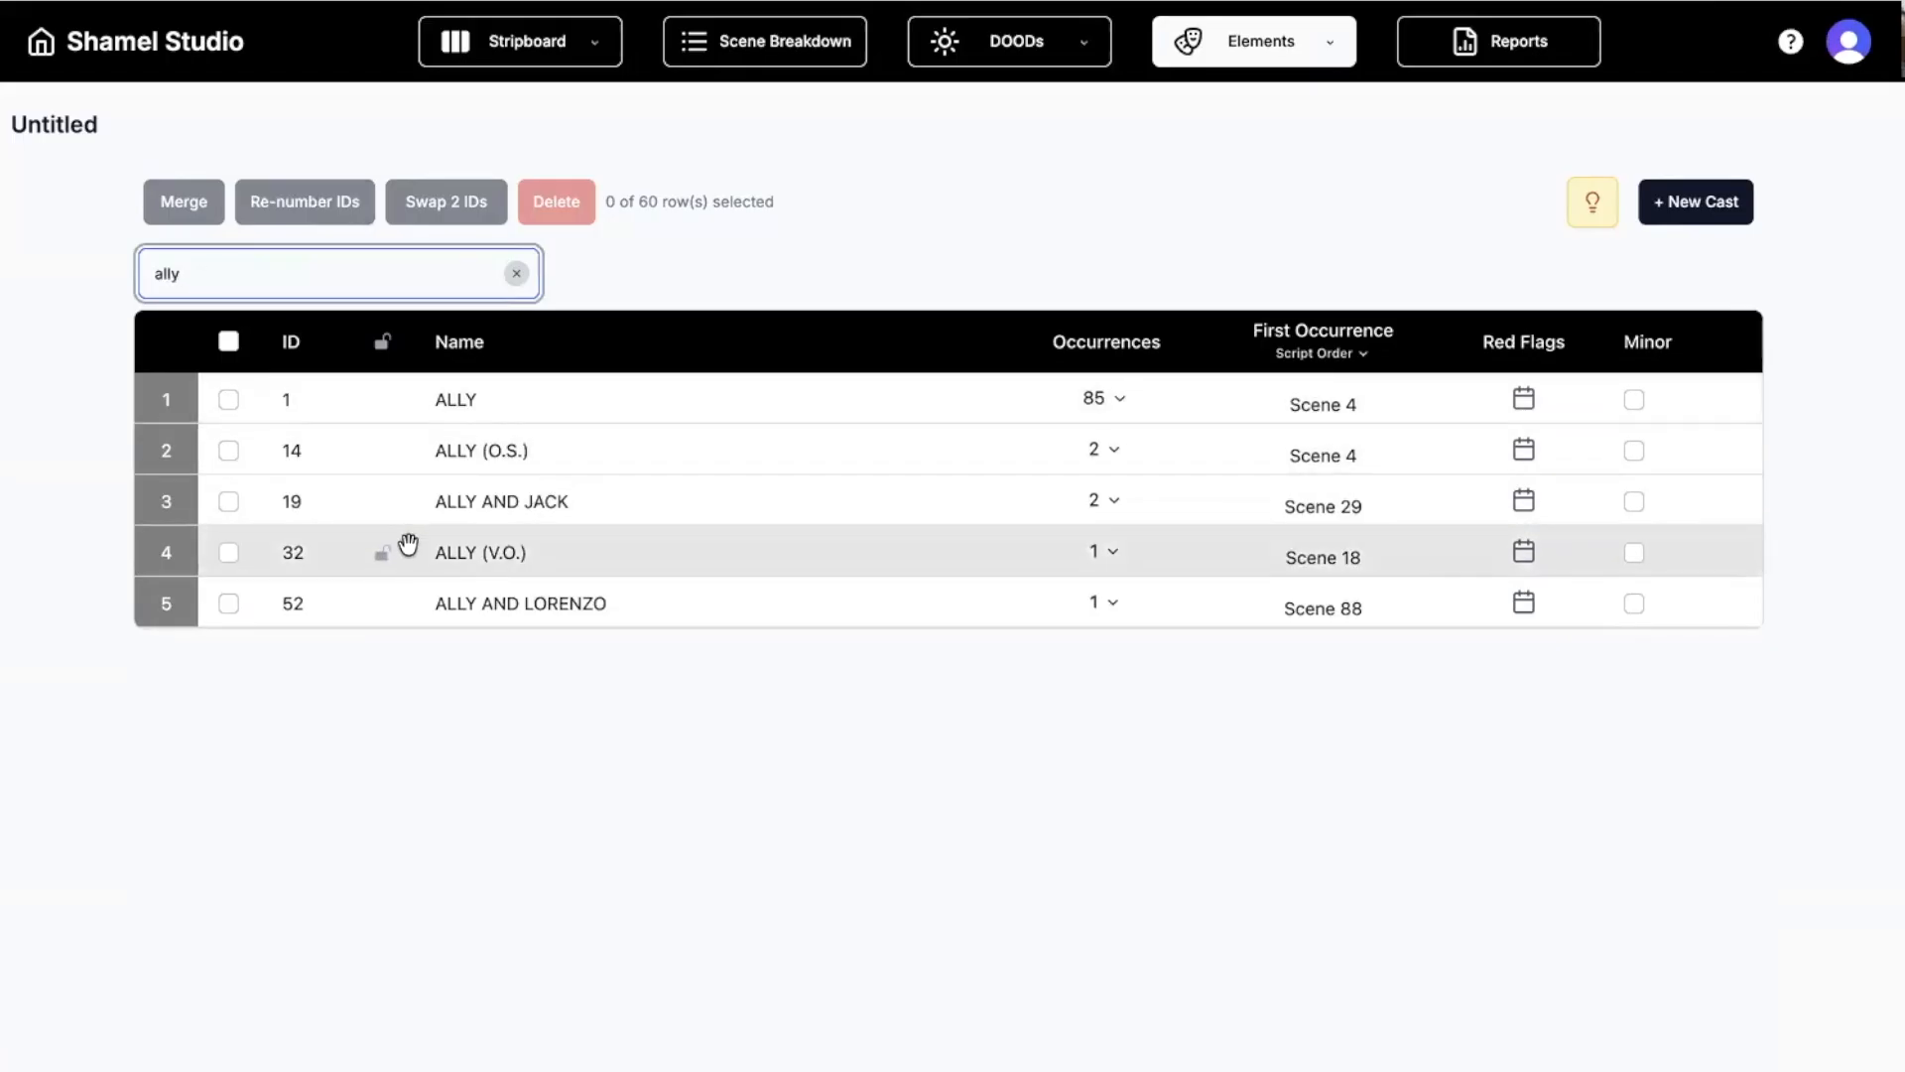
pyautogui.click(228, 401)
pyautogui.click(229, 450)
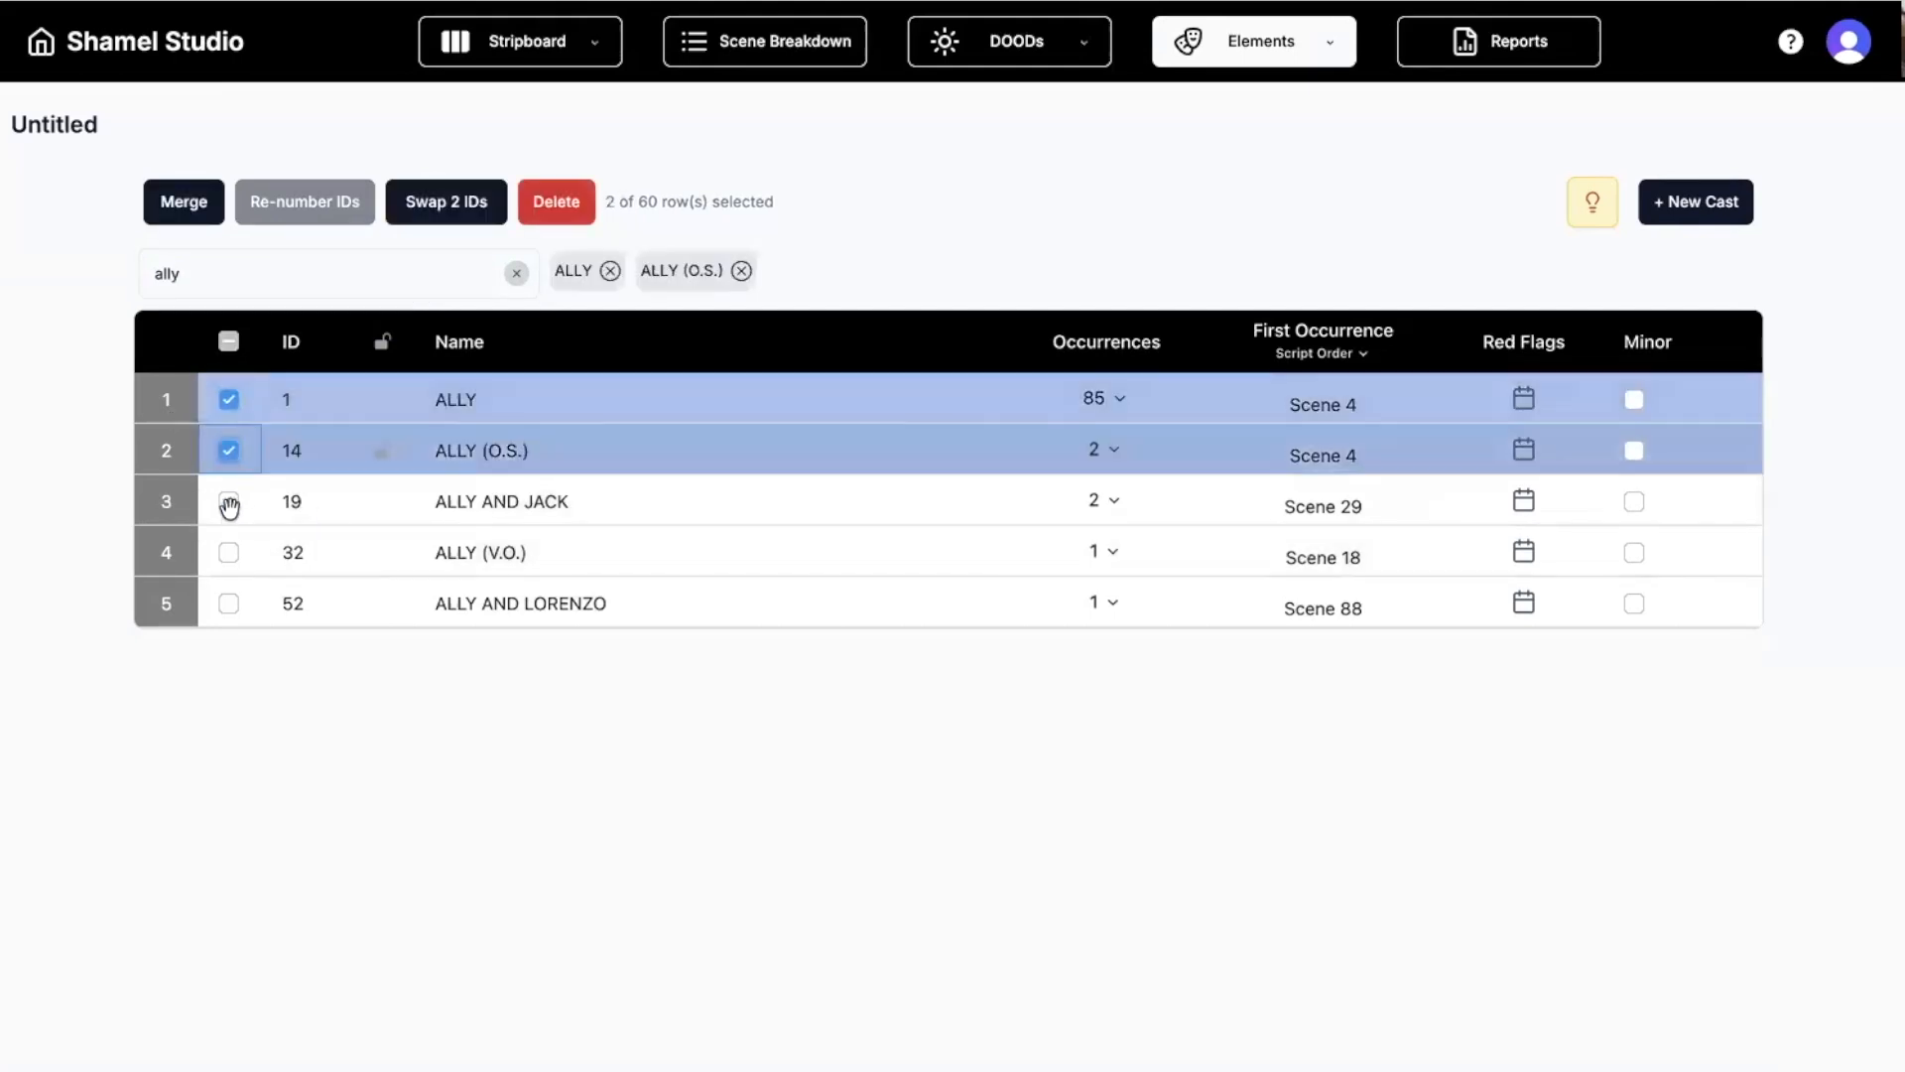
pyautogui.click(228, 554)
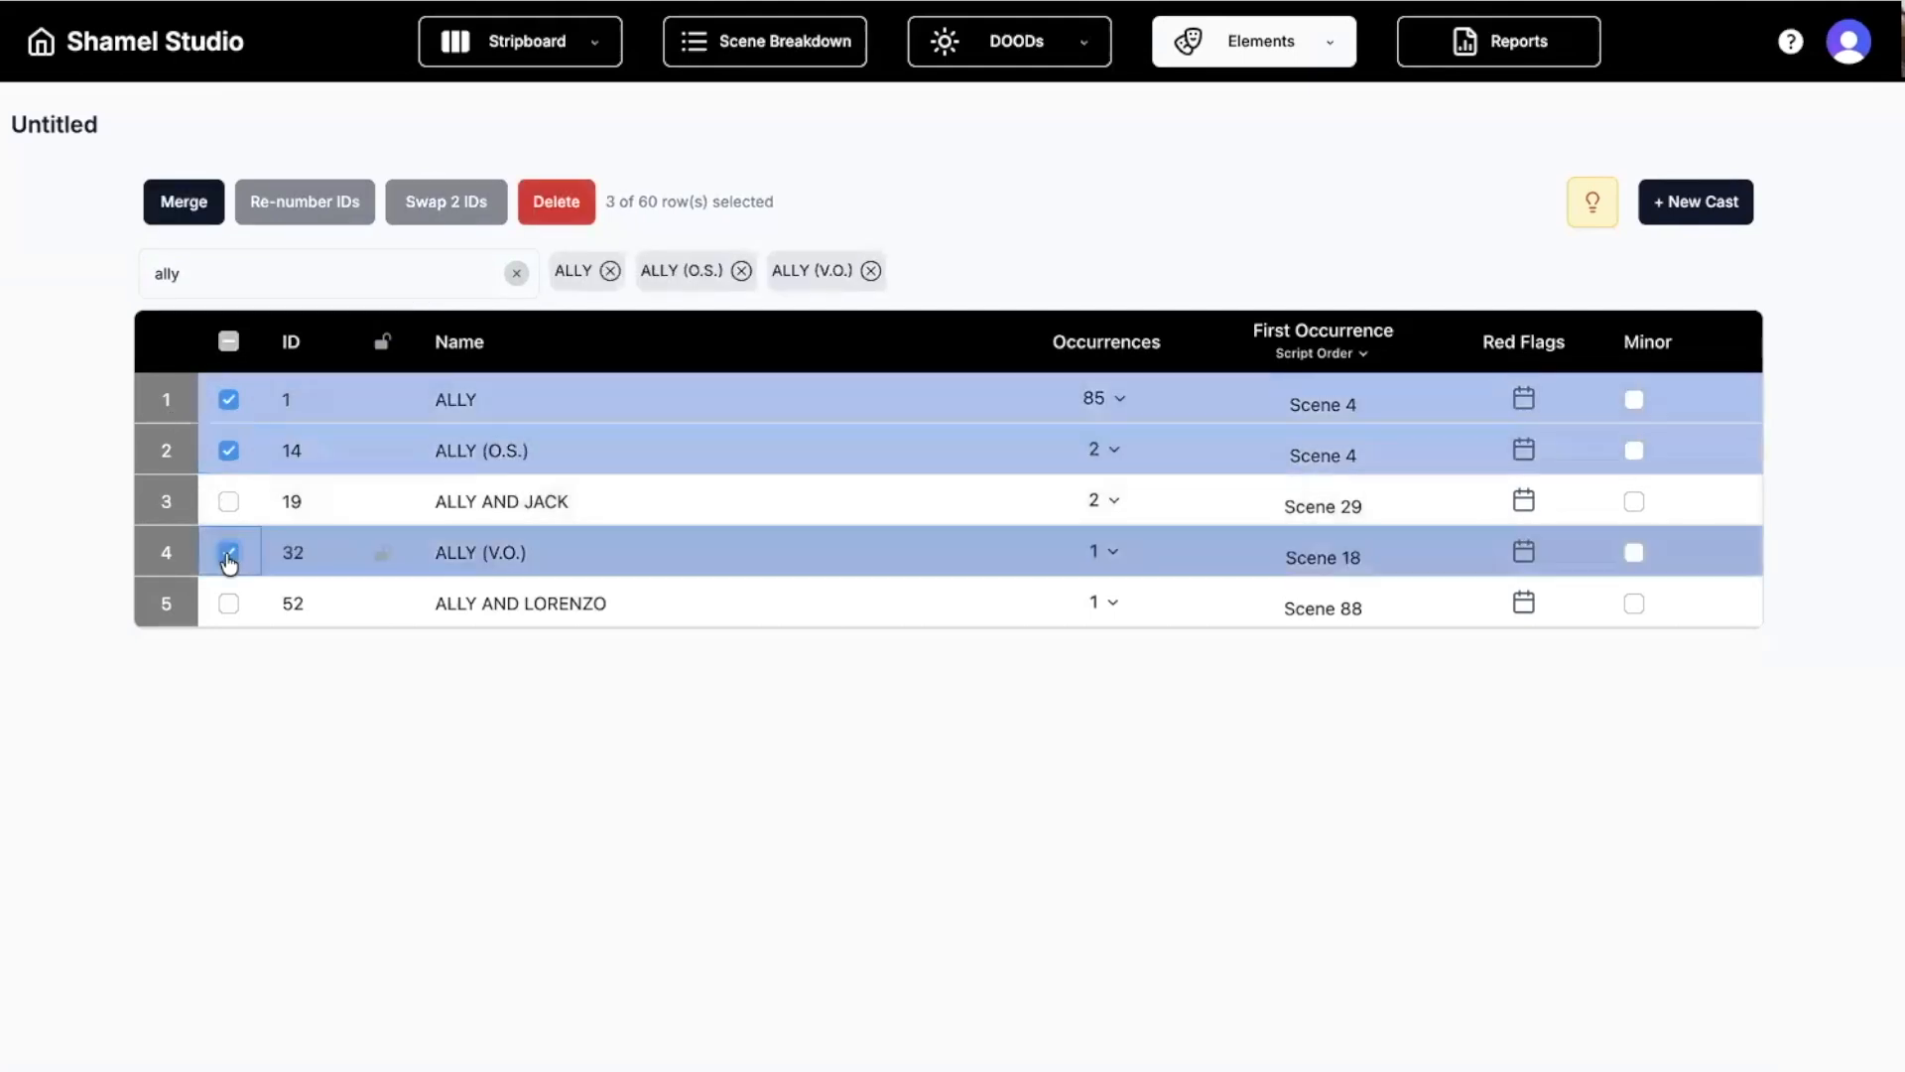
# Merge the three selected entries into ALLY with ID 1, then clear the name filter.
pyautogui.click(181, 213)
pyautogui.click(825, 545)
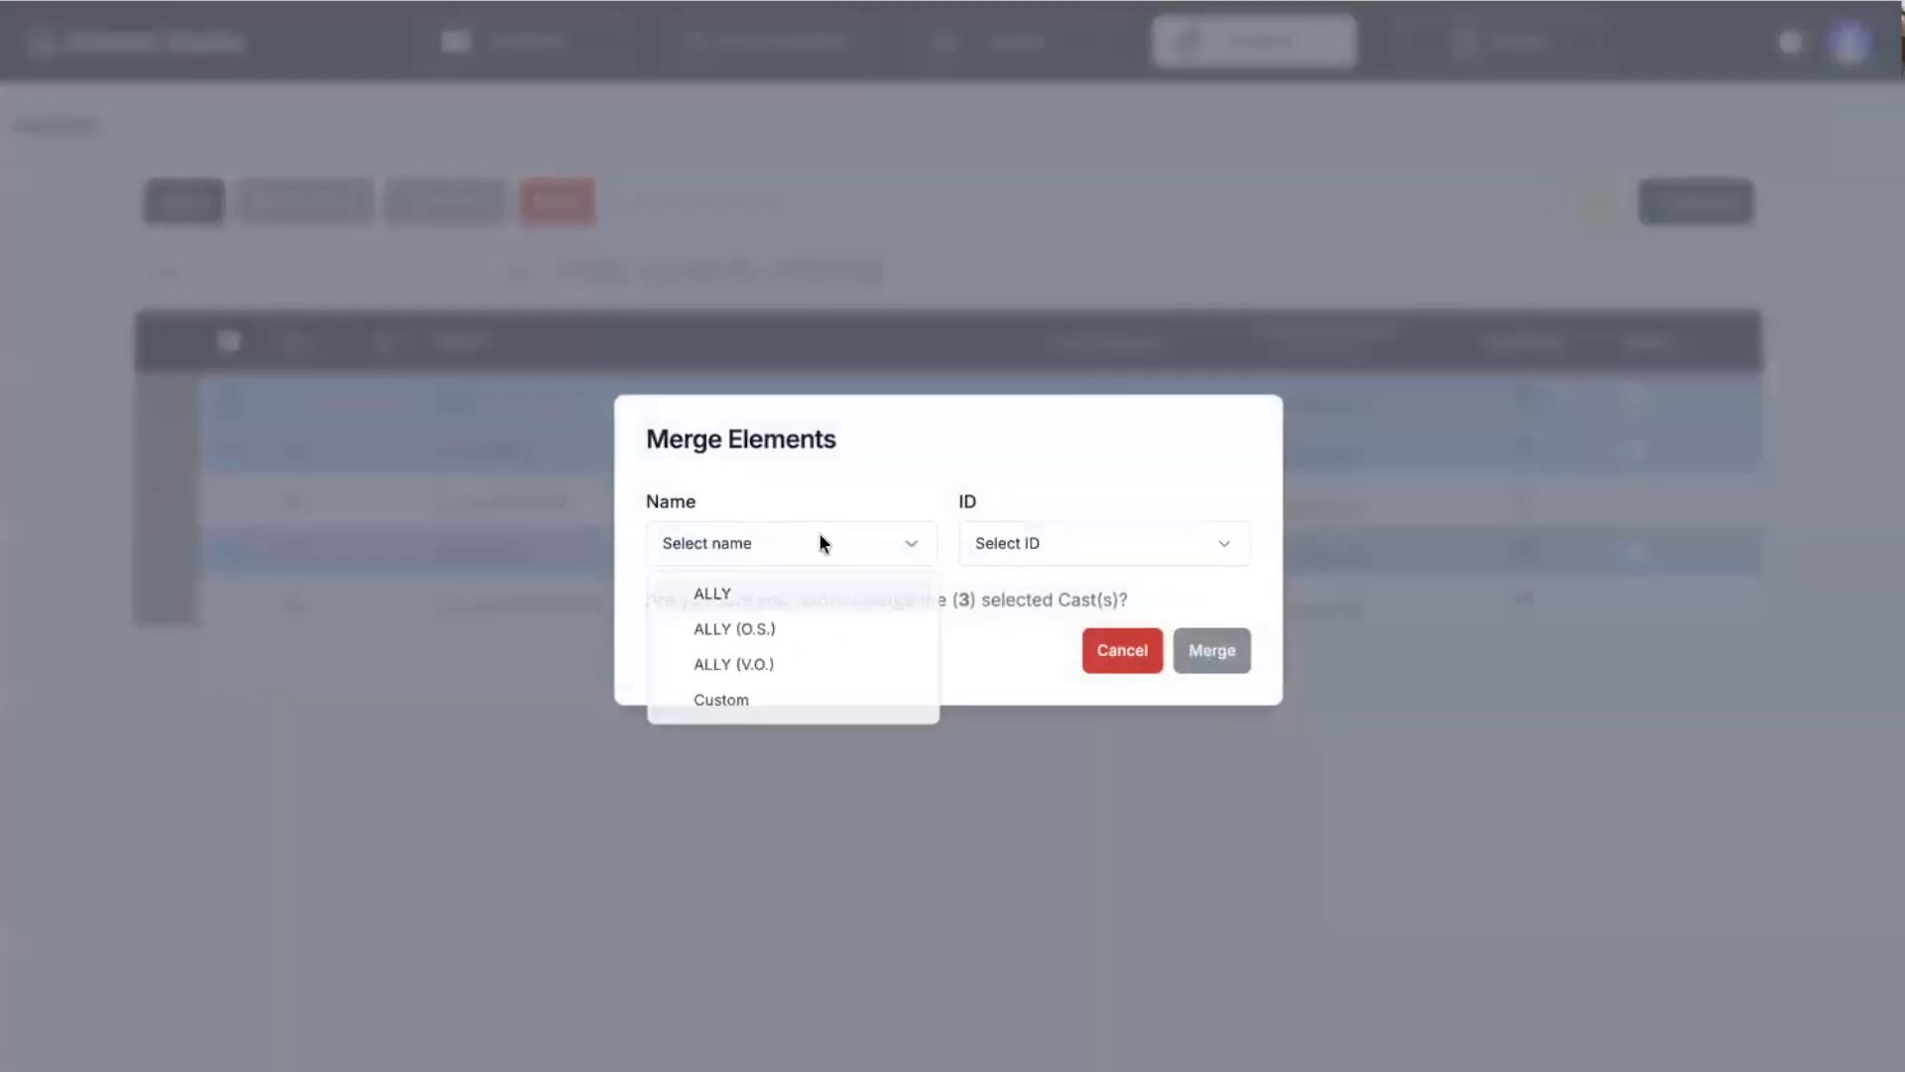
pyautogui.click(790, 597)
pyautogui.click(1063, 549)
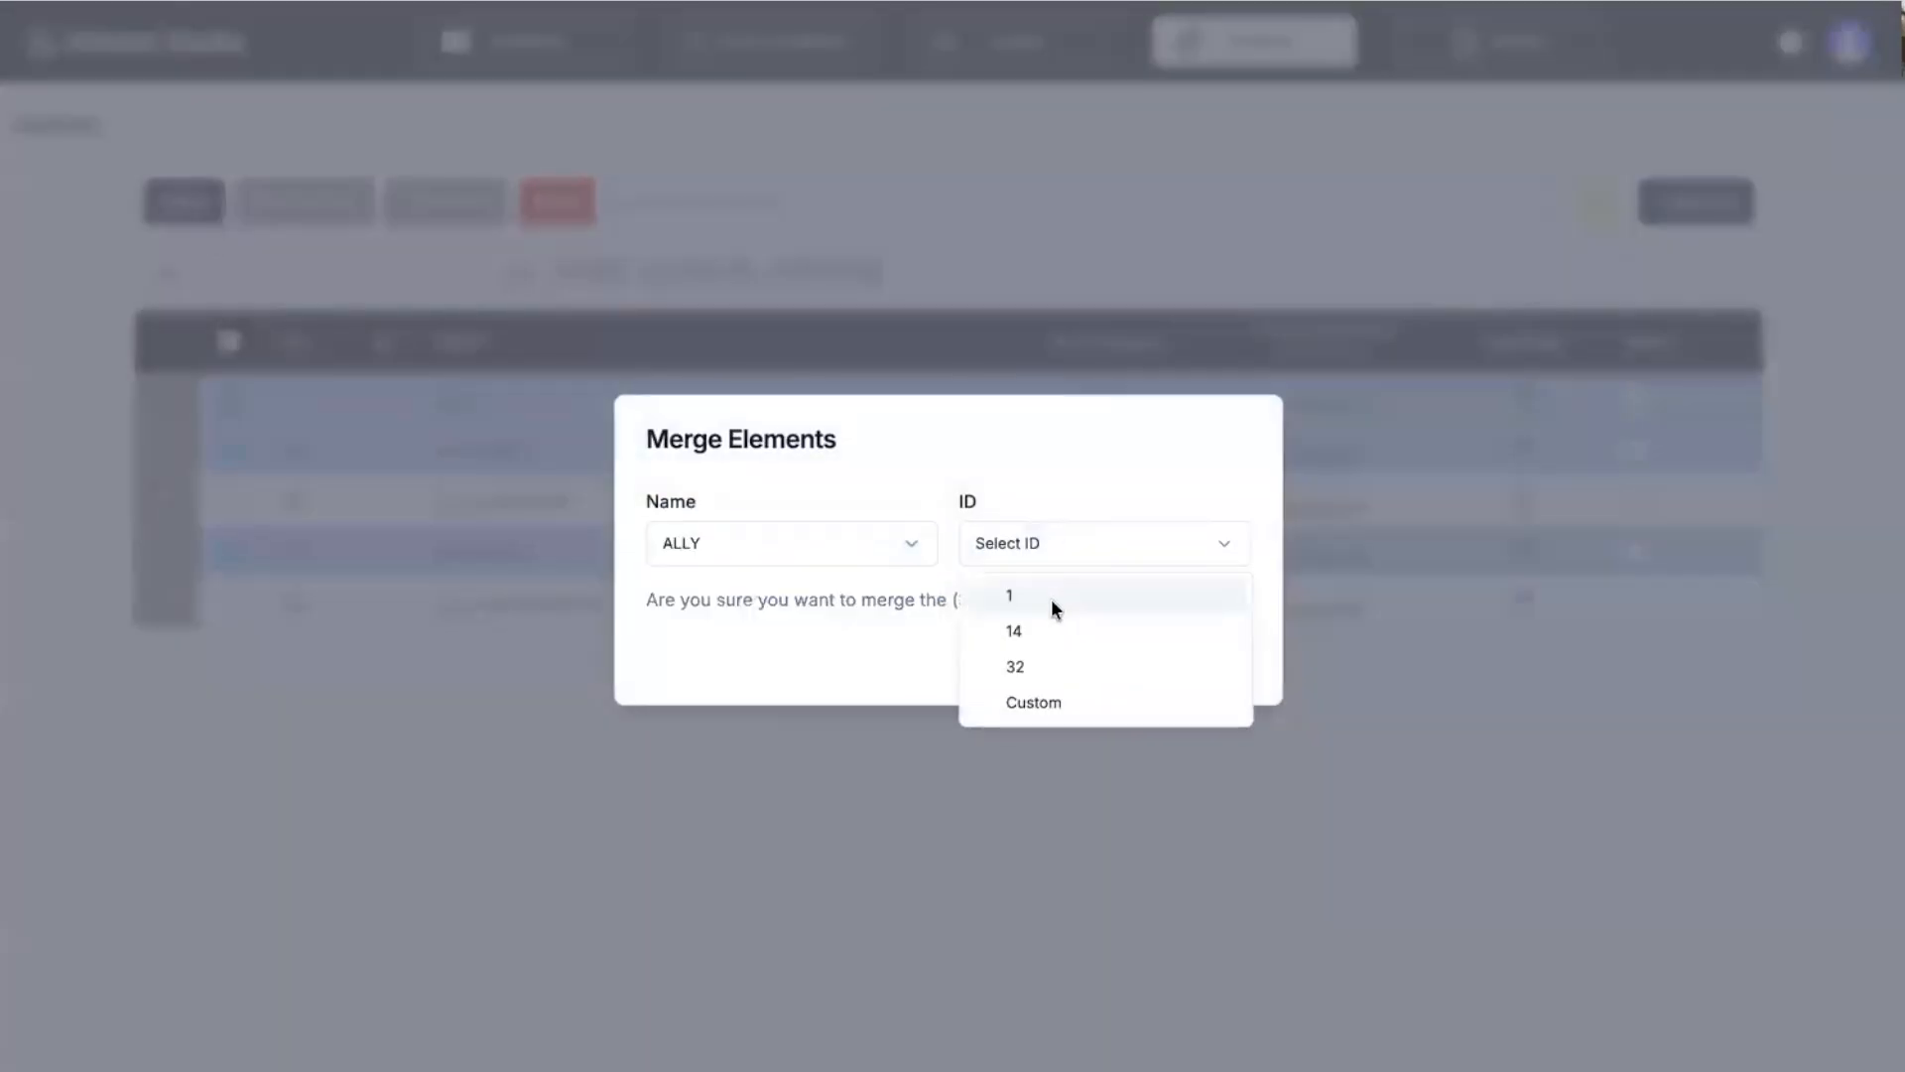
pyautogui.click(1055, 595)
pyautogui.click(1209, 657)
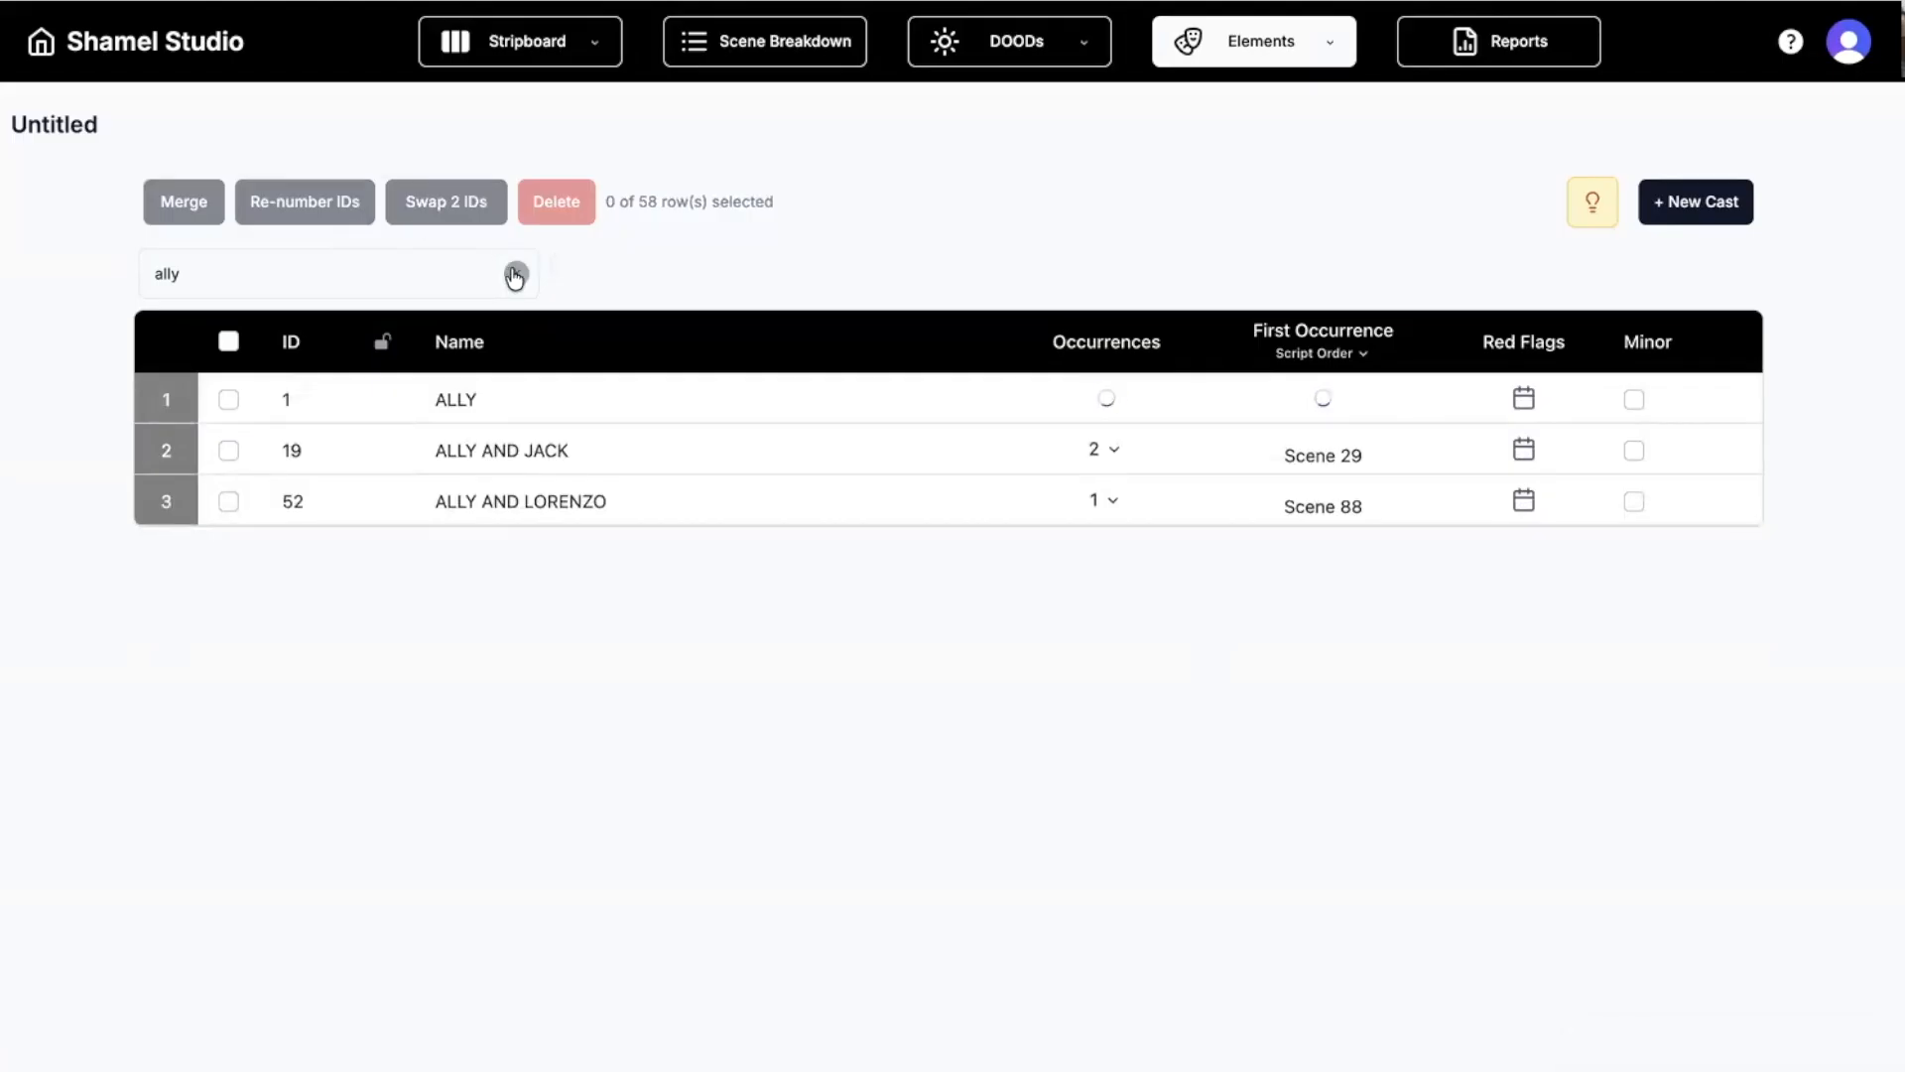
pyautogui.click(515, 272)
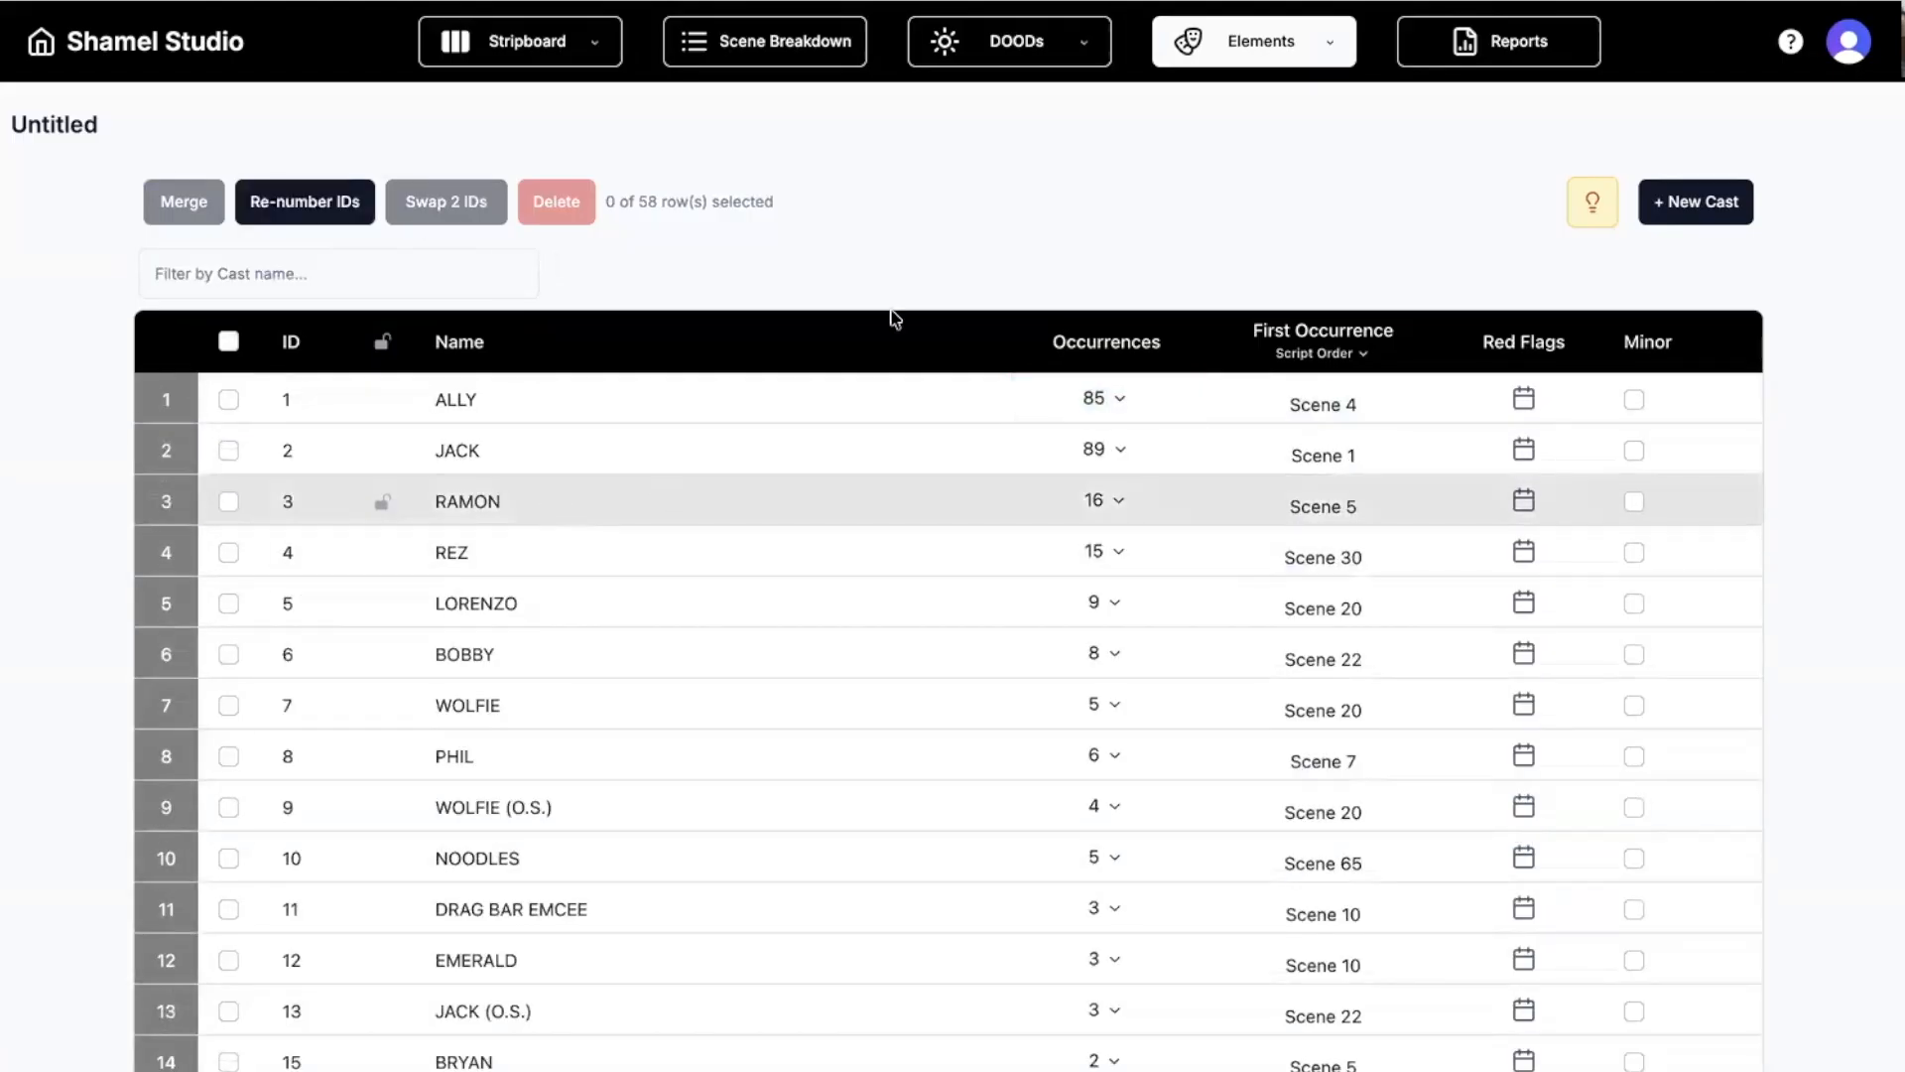
pyautogui.click(1245, 50)
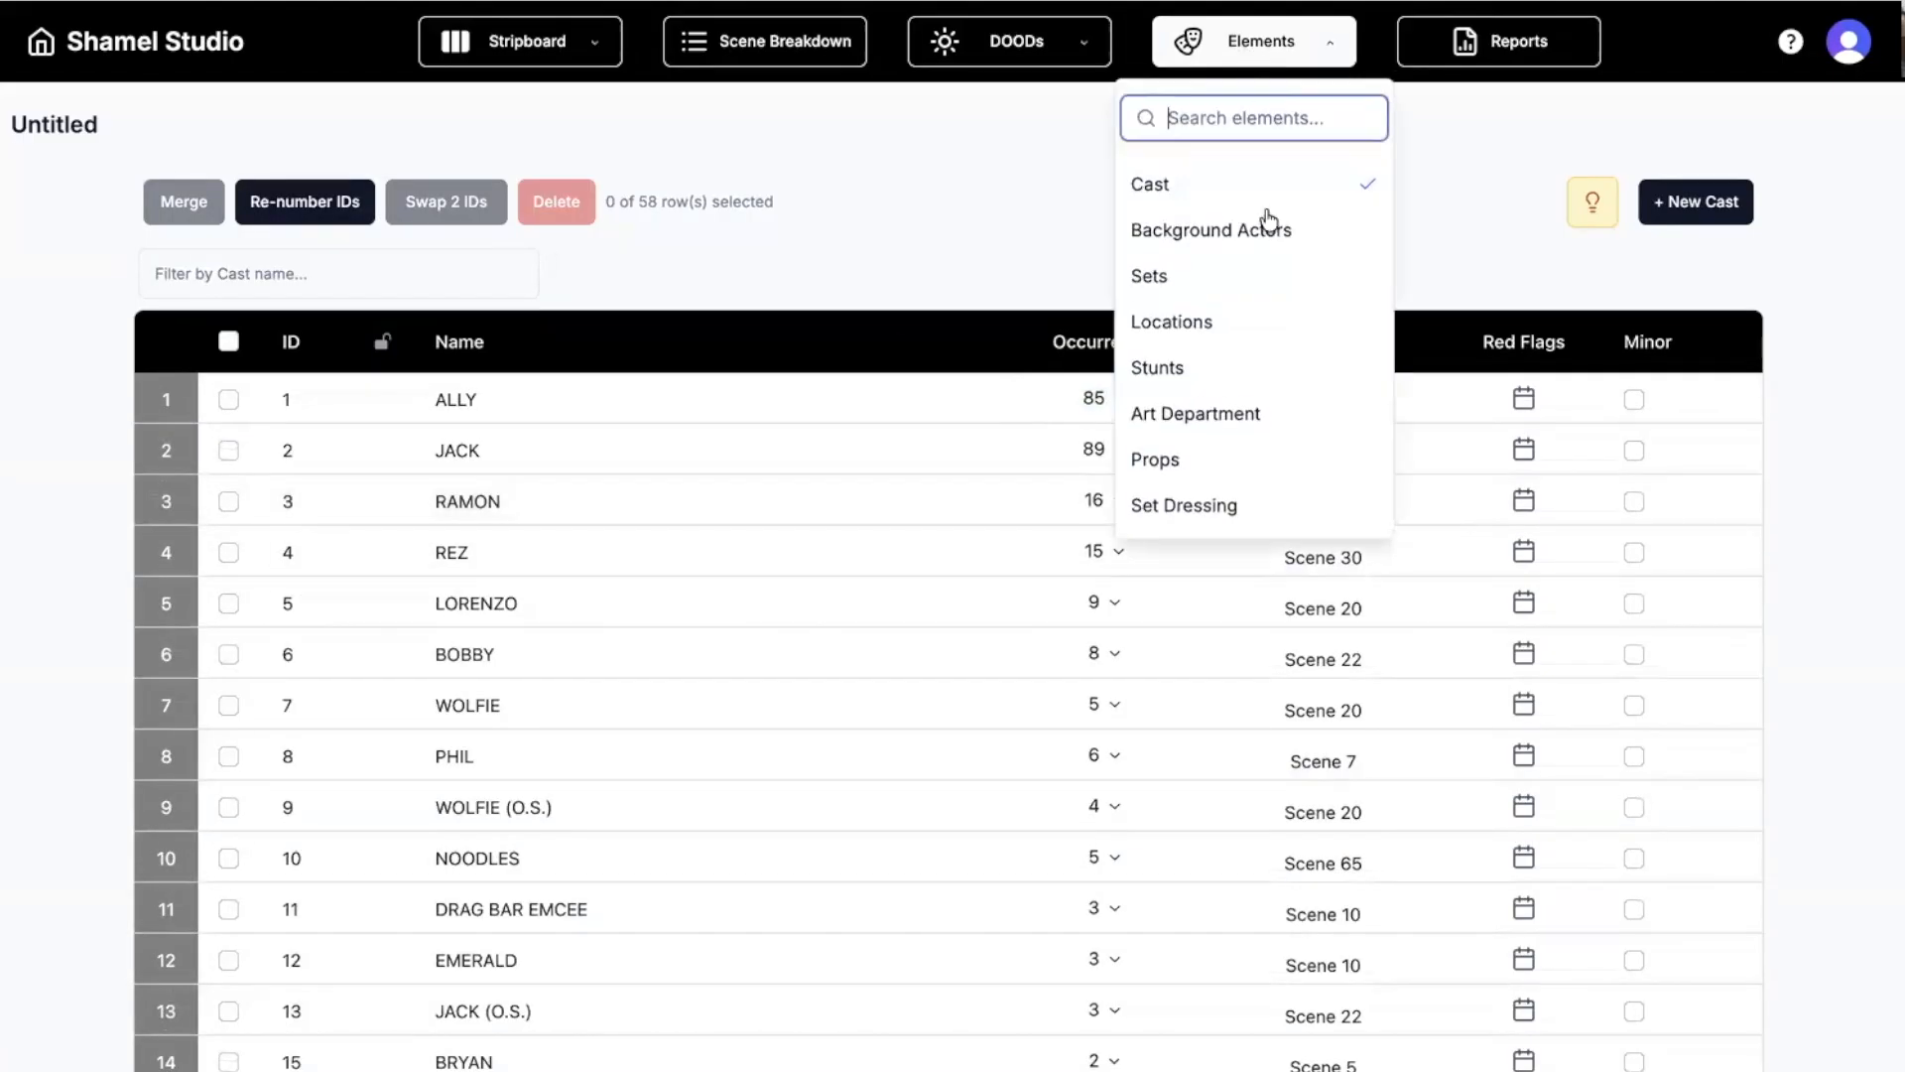
# Show the Sets elements list and scroll through its 96 sets.
pyautogui.click(1233, 284)
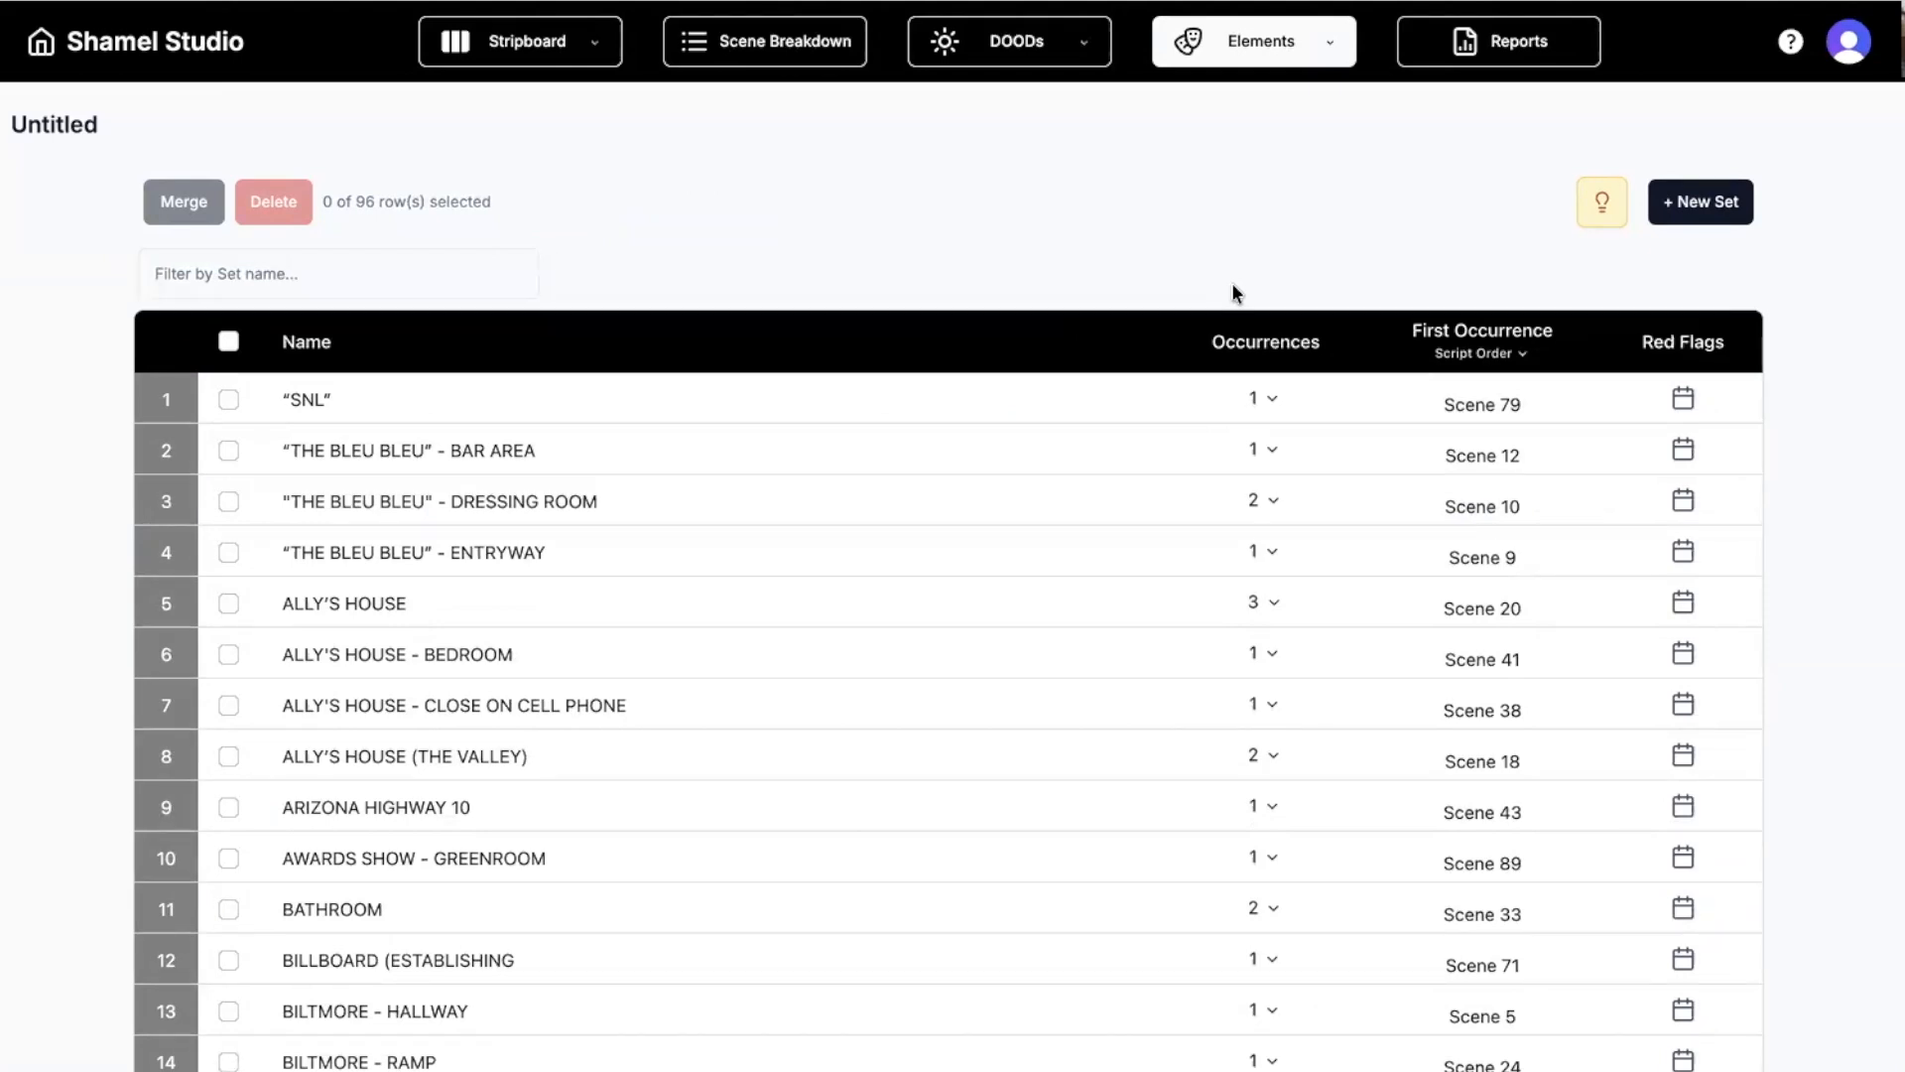
pyautogui.scroll(-2, 843, 511)
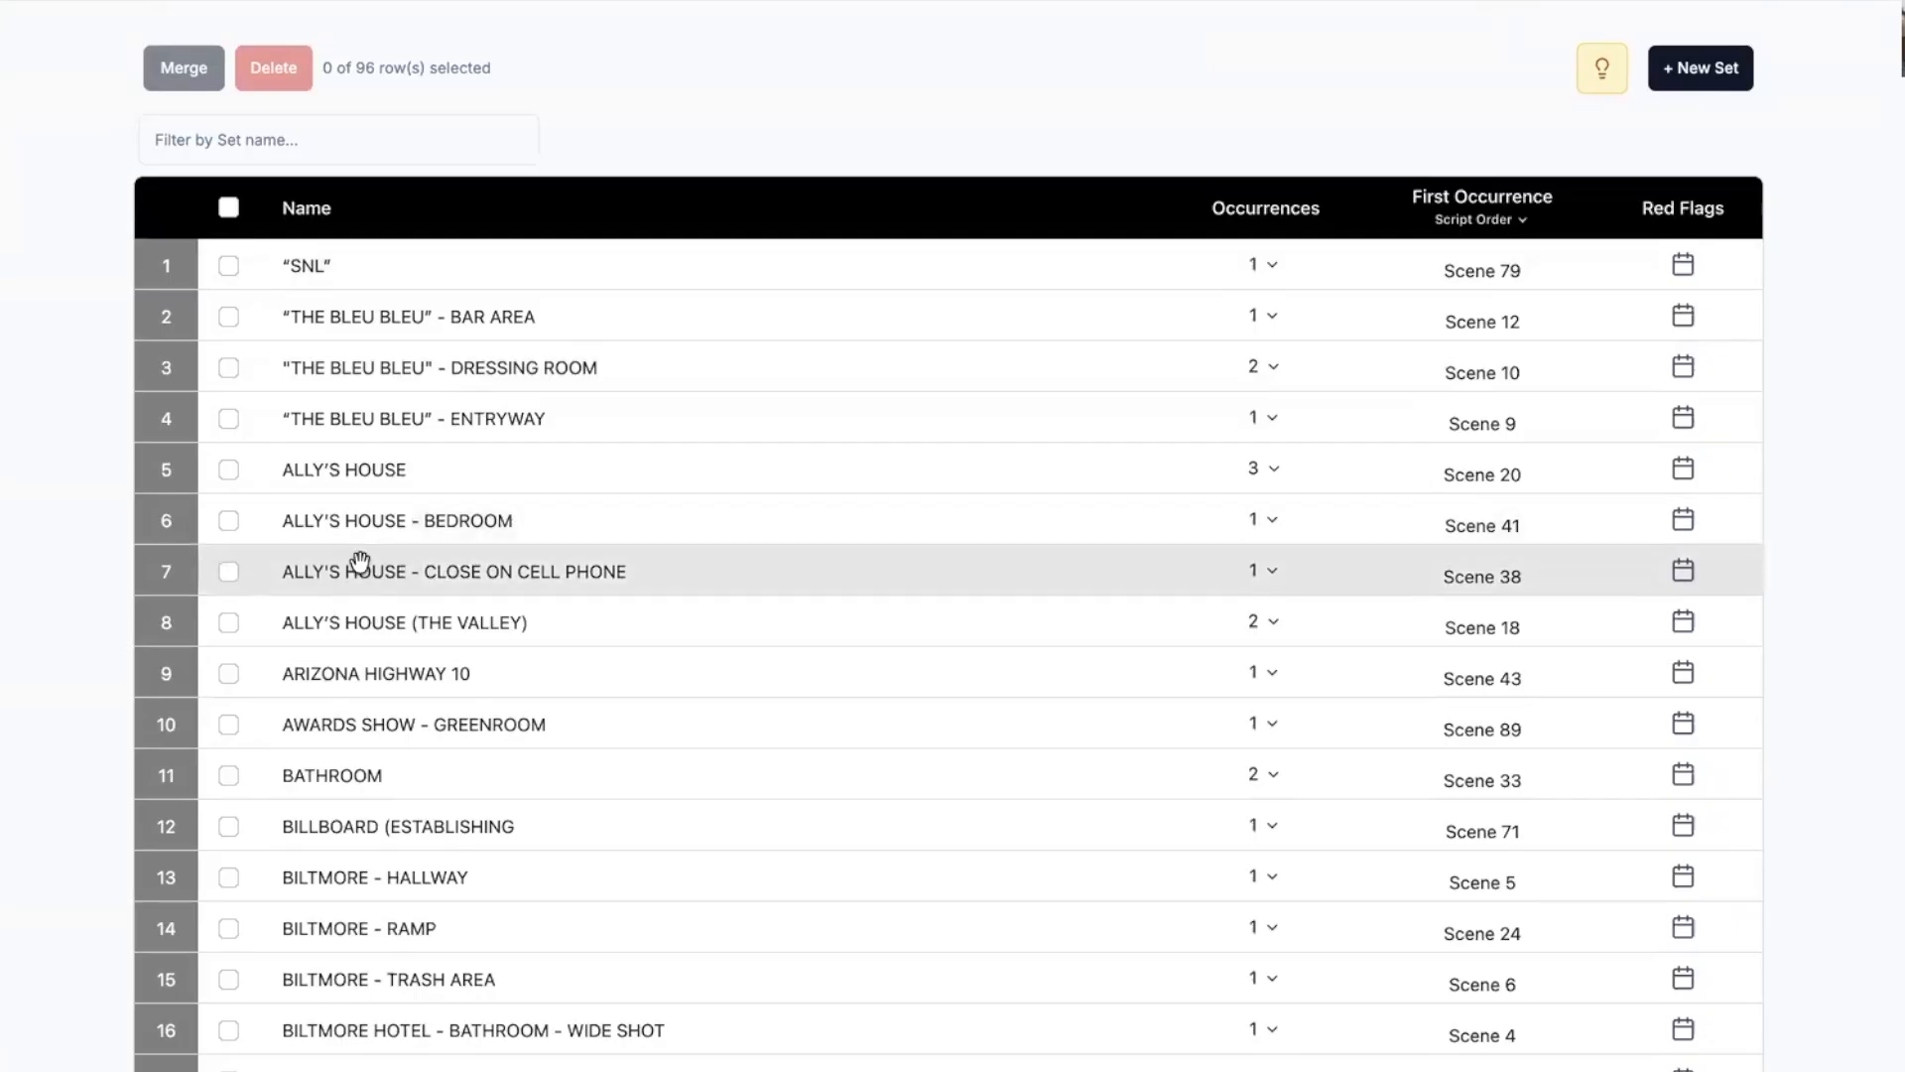
pyautogui.scroll(2, 360, 562)
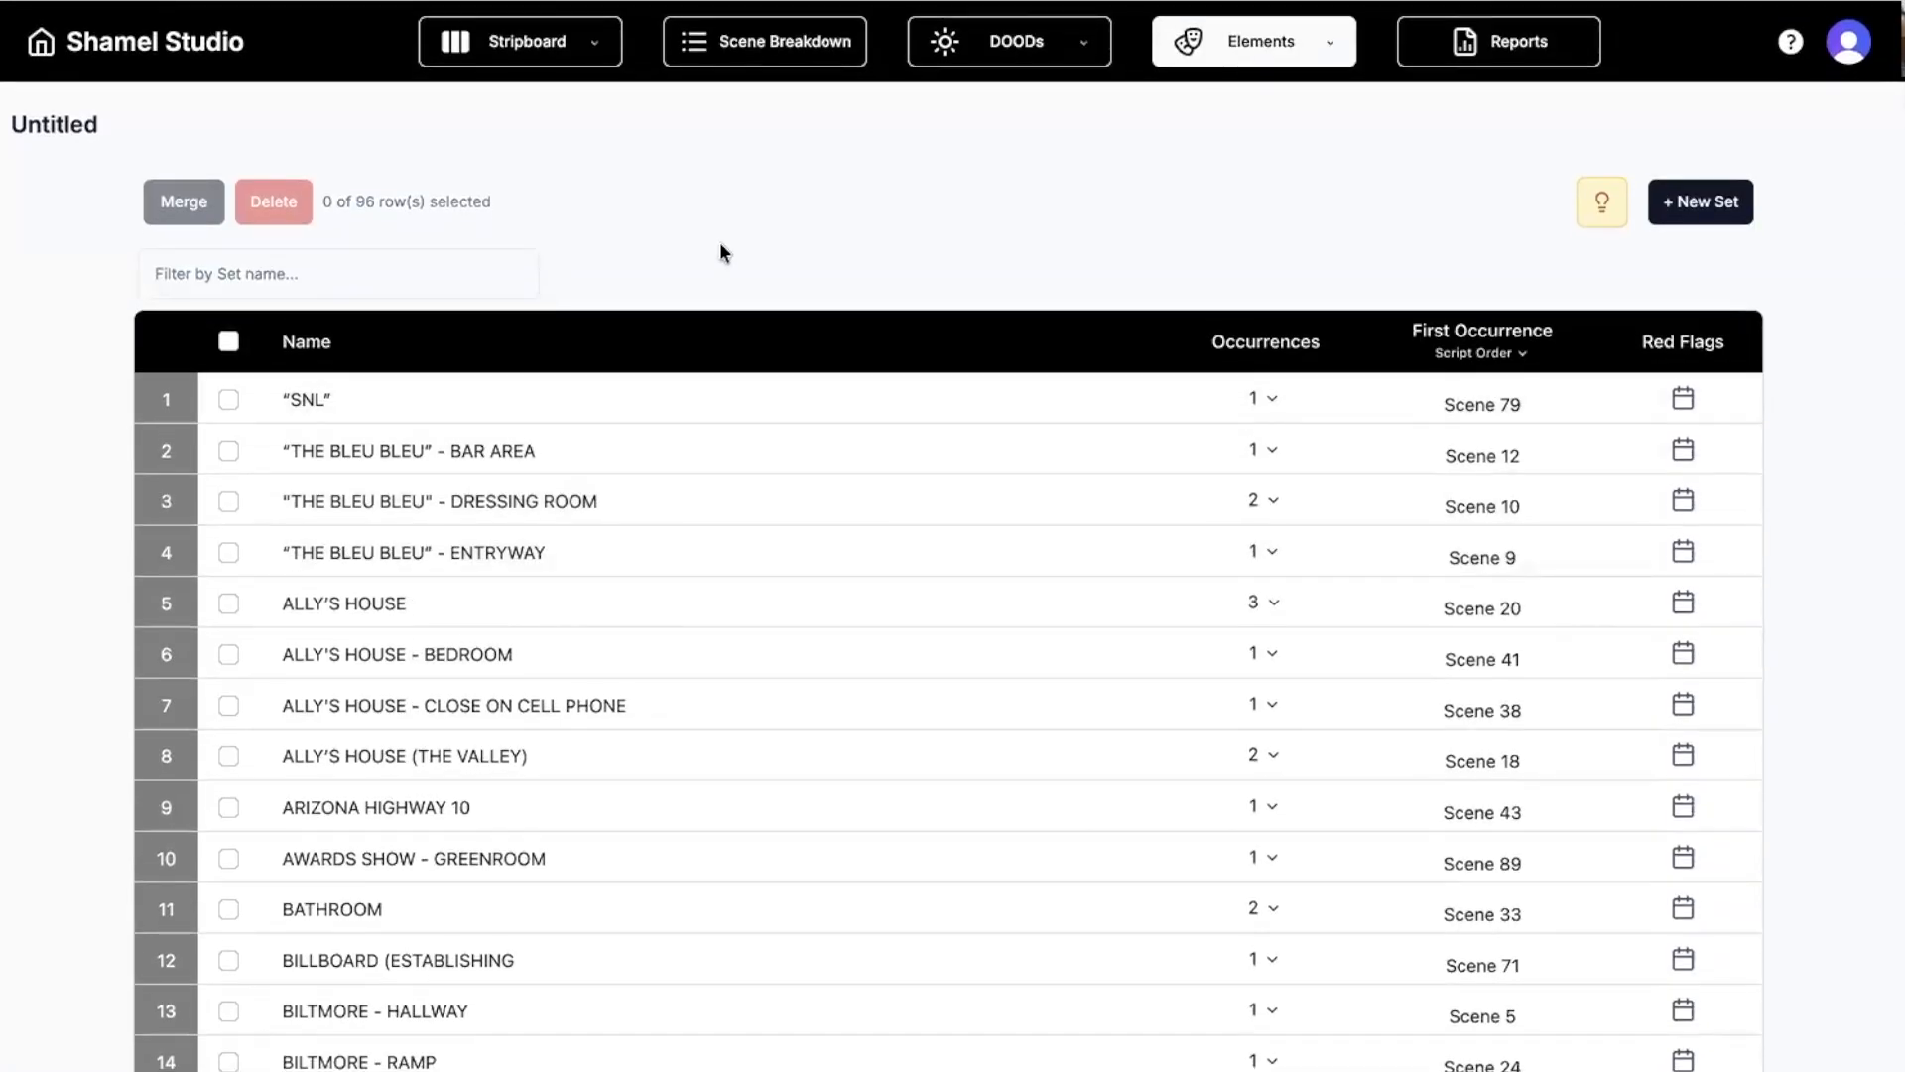
# Review the suggested merges for duplicate sets and dismiss them without merging.
pyautogui.click(1602, 208)
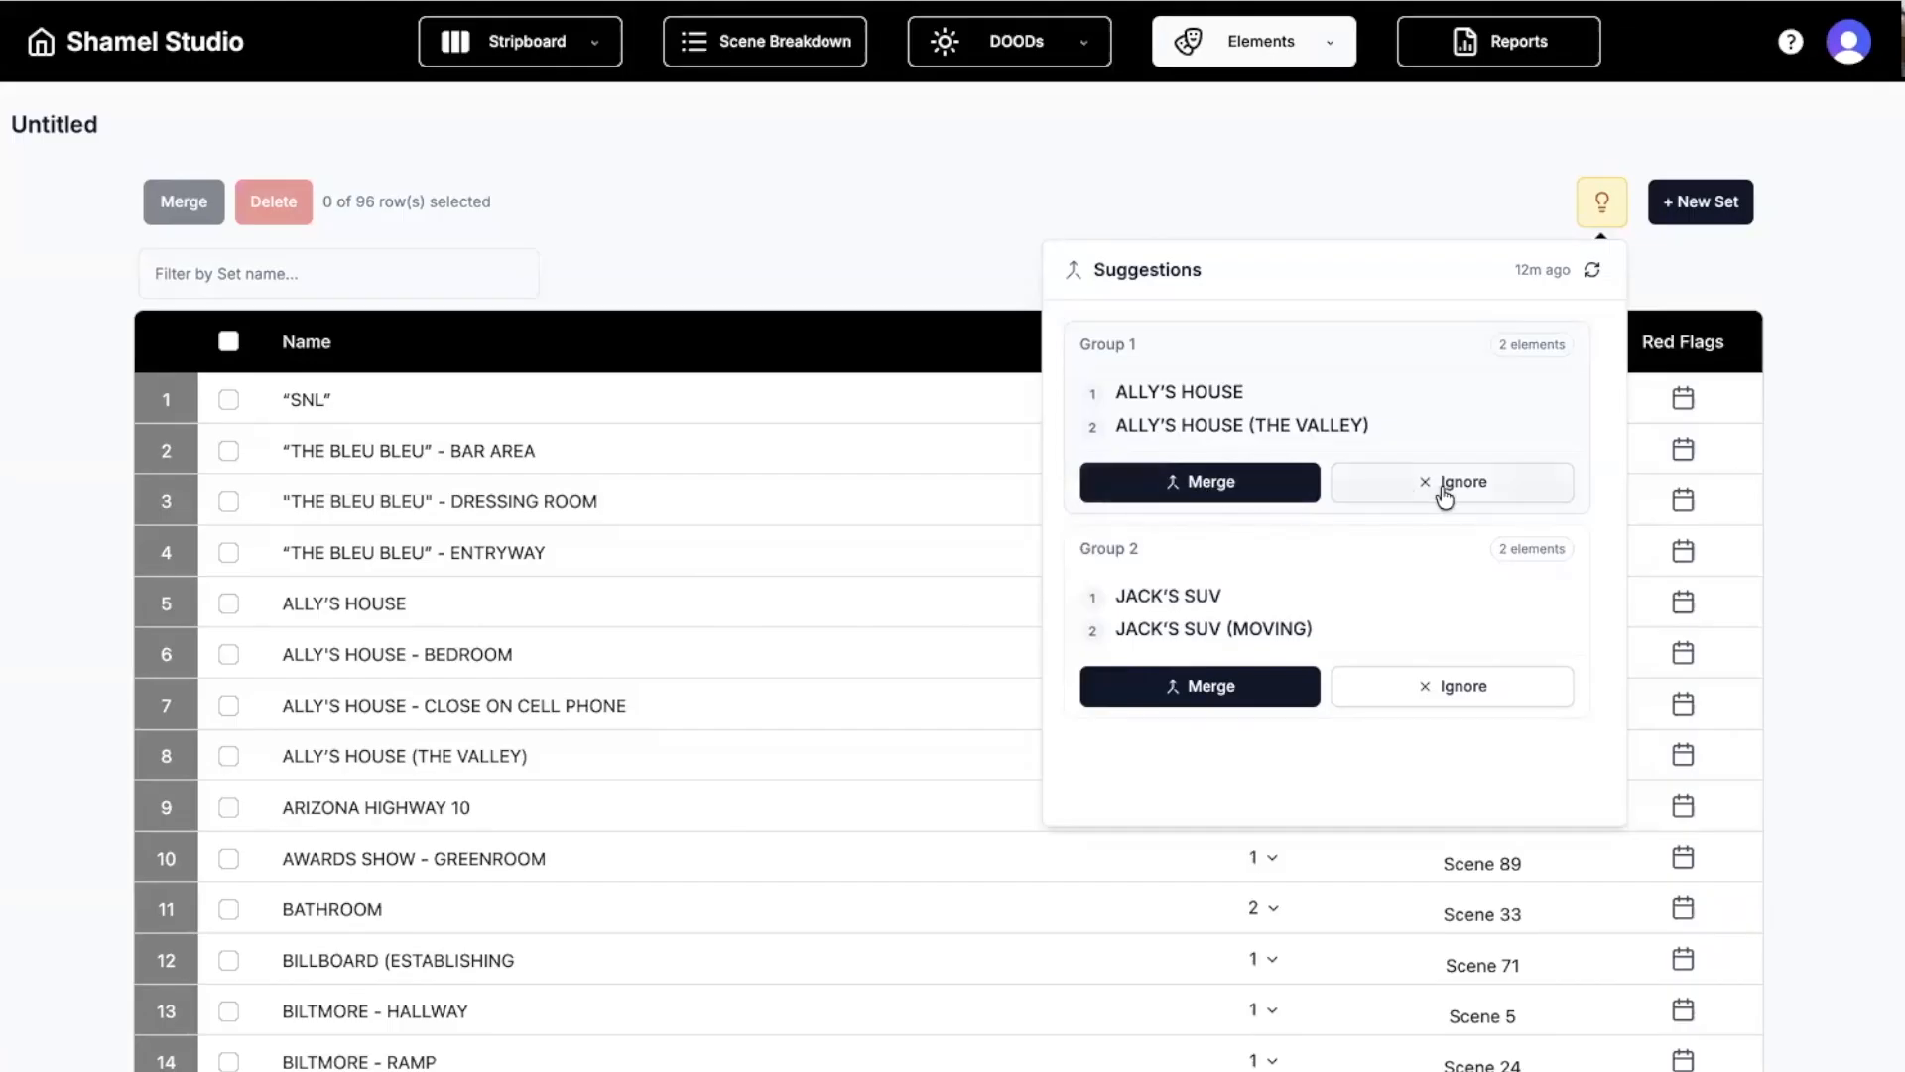
pyautogui.scroll(-1, 1387, 549)
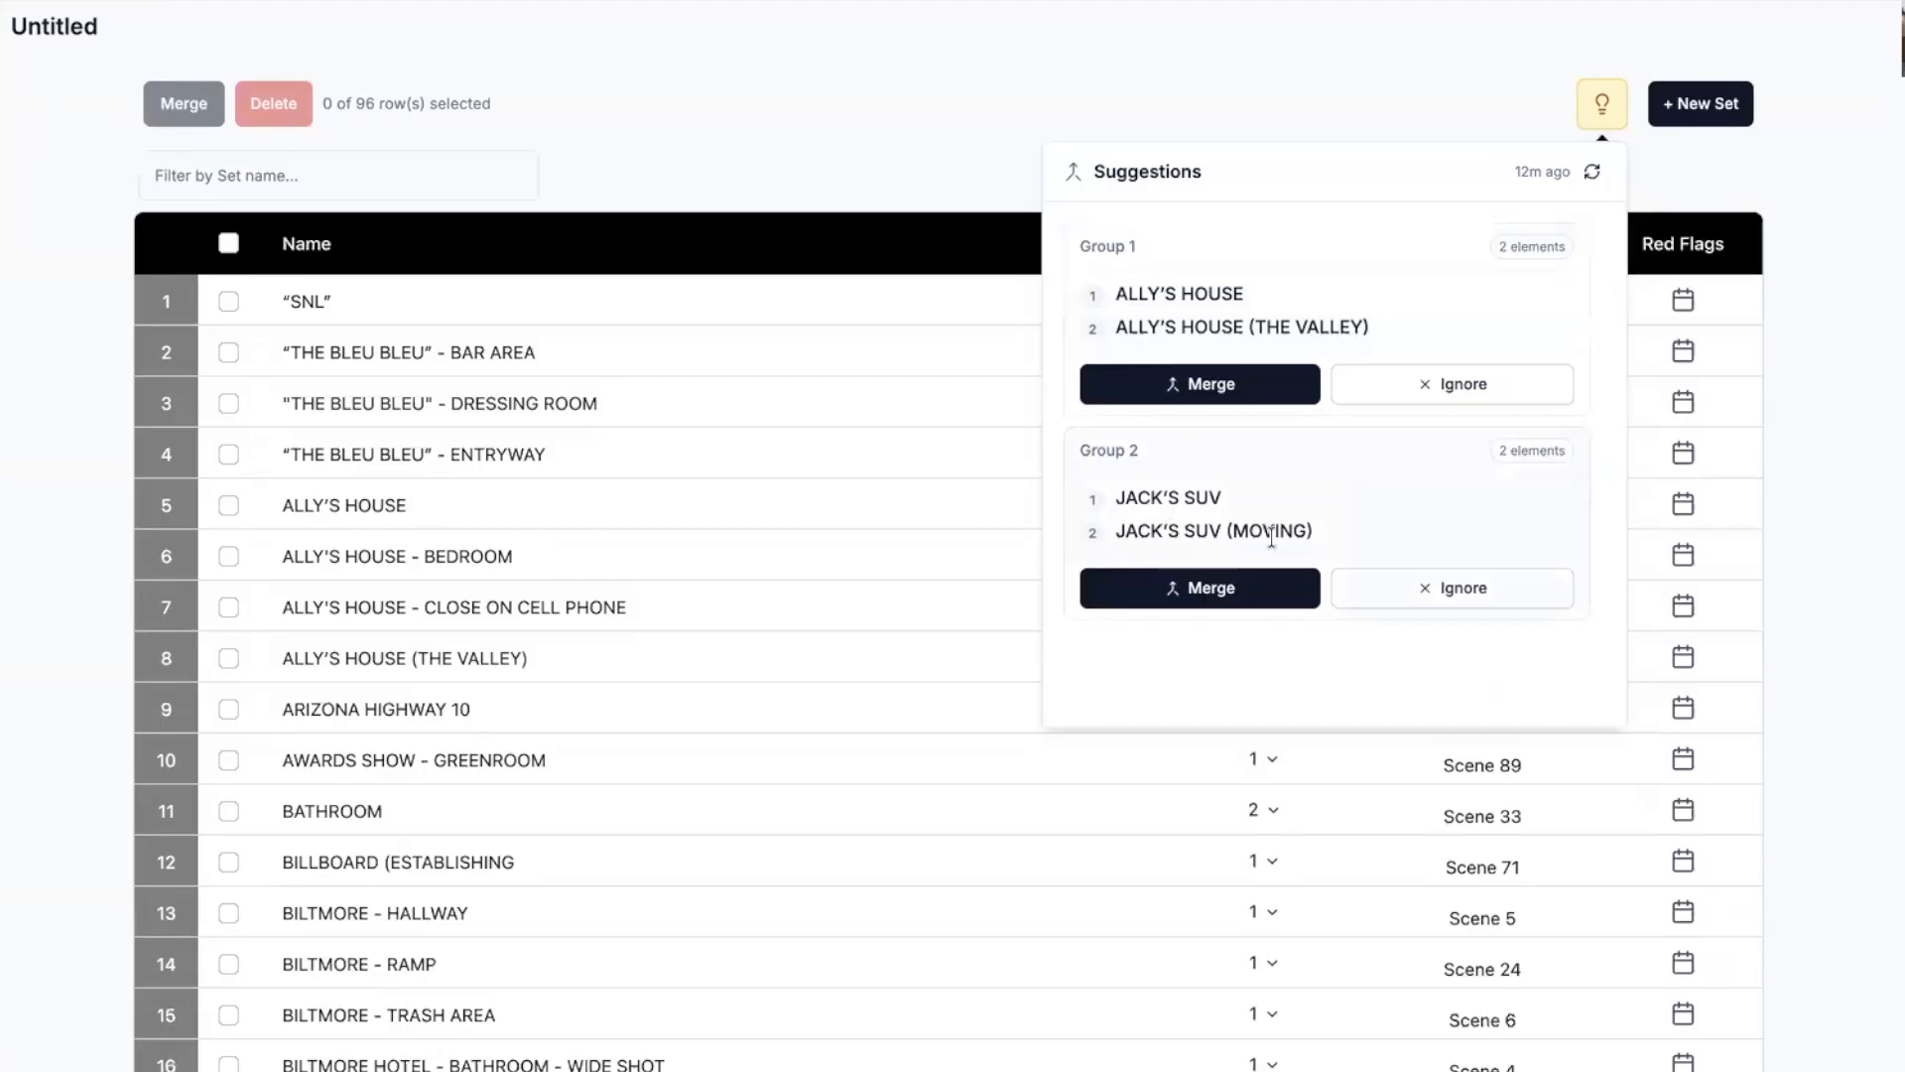
pyautogui.scroll(1, 1271, 536)
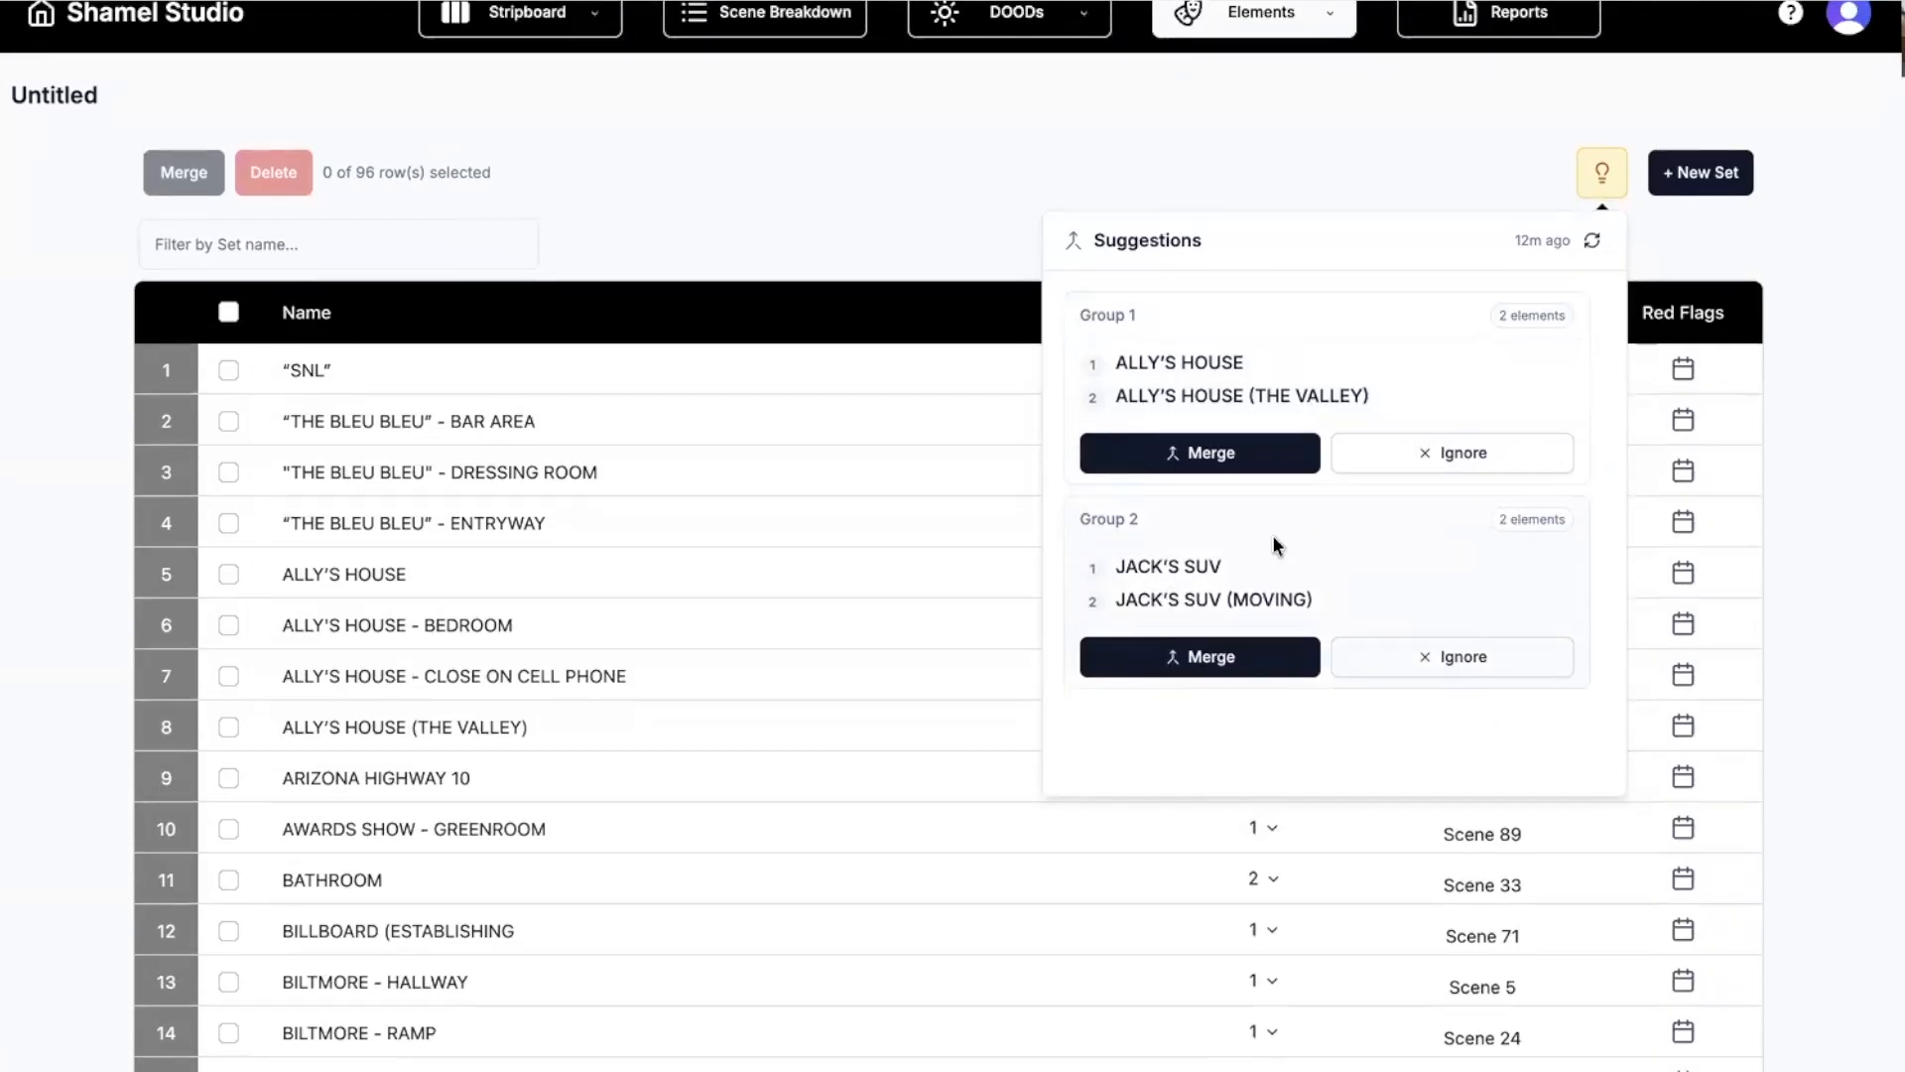
pyautogui.scroll(1, 1243, 563)
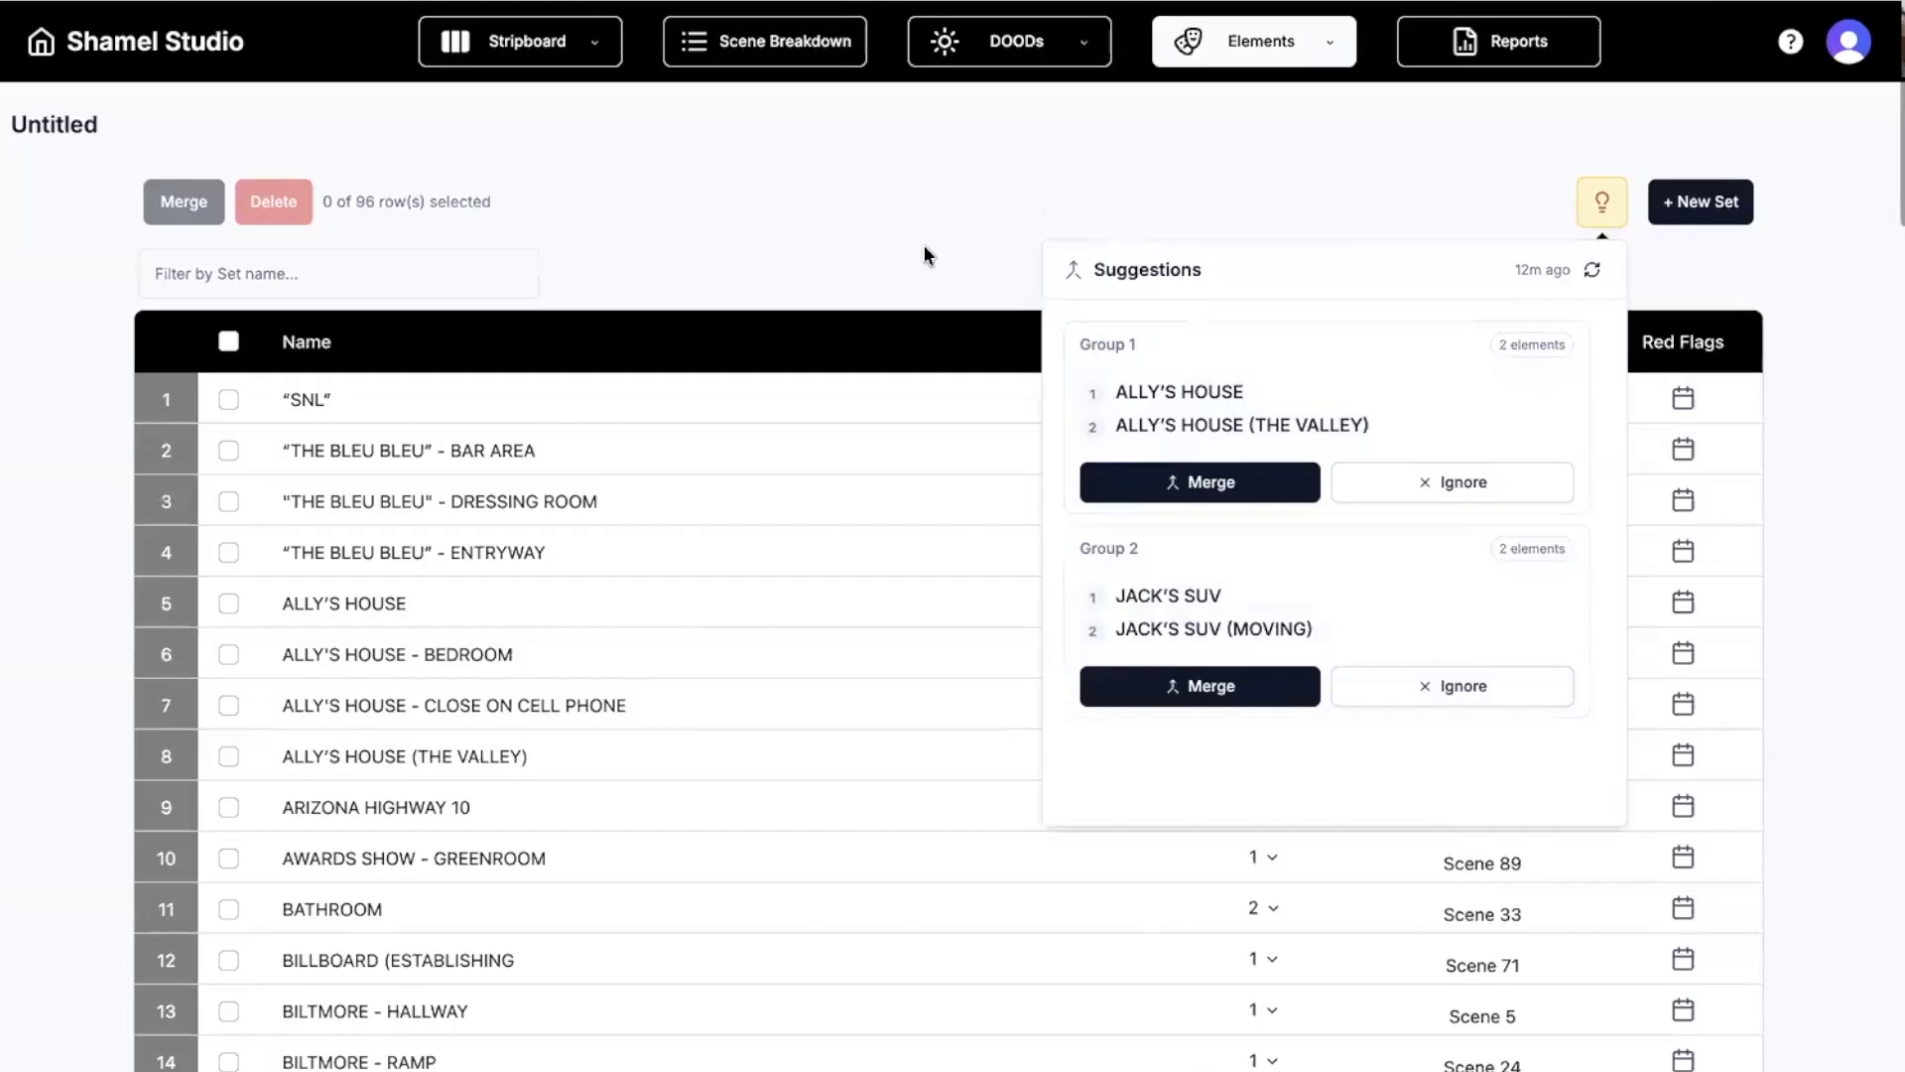
pyautogui.click(924, 248)
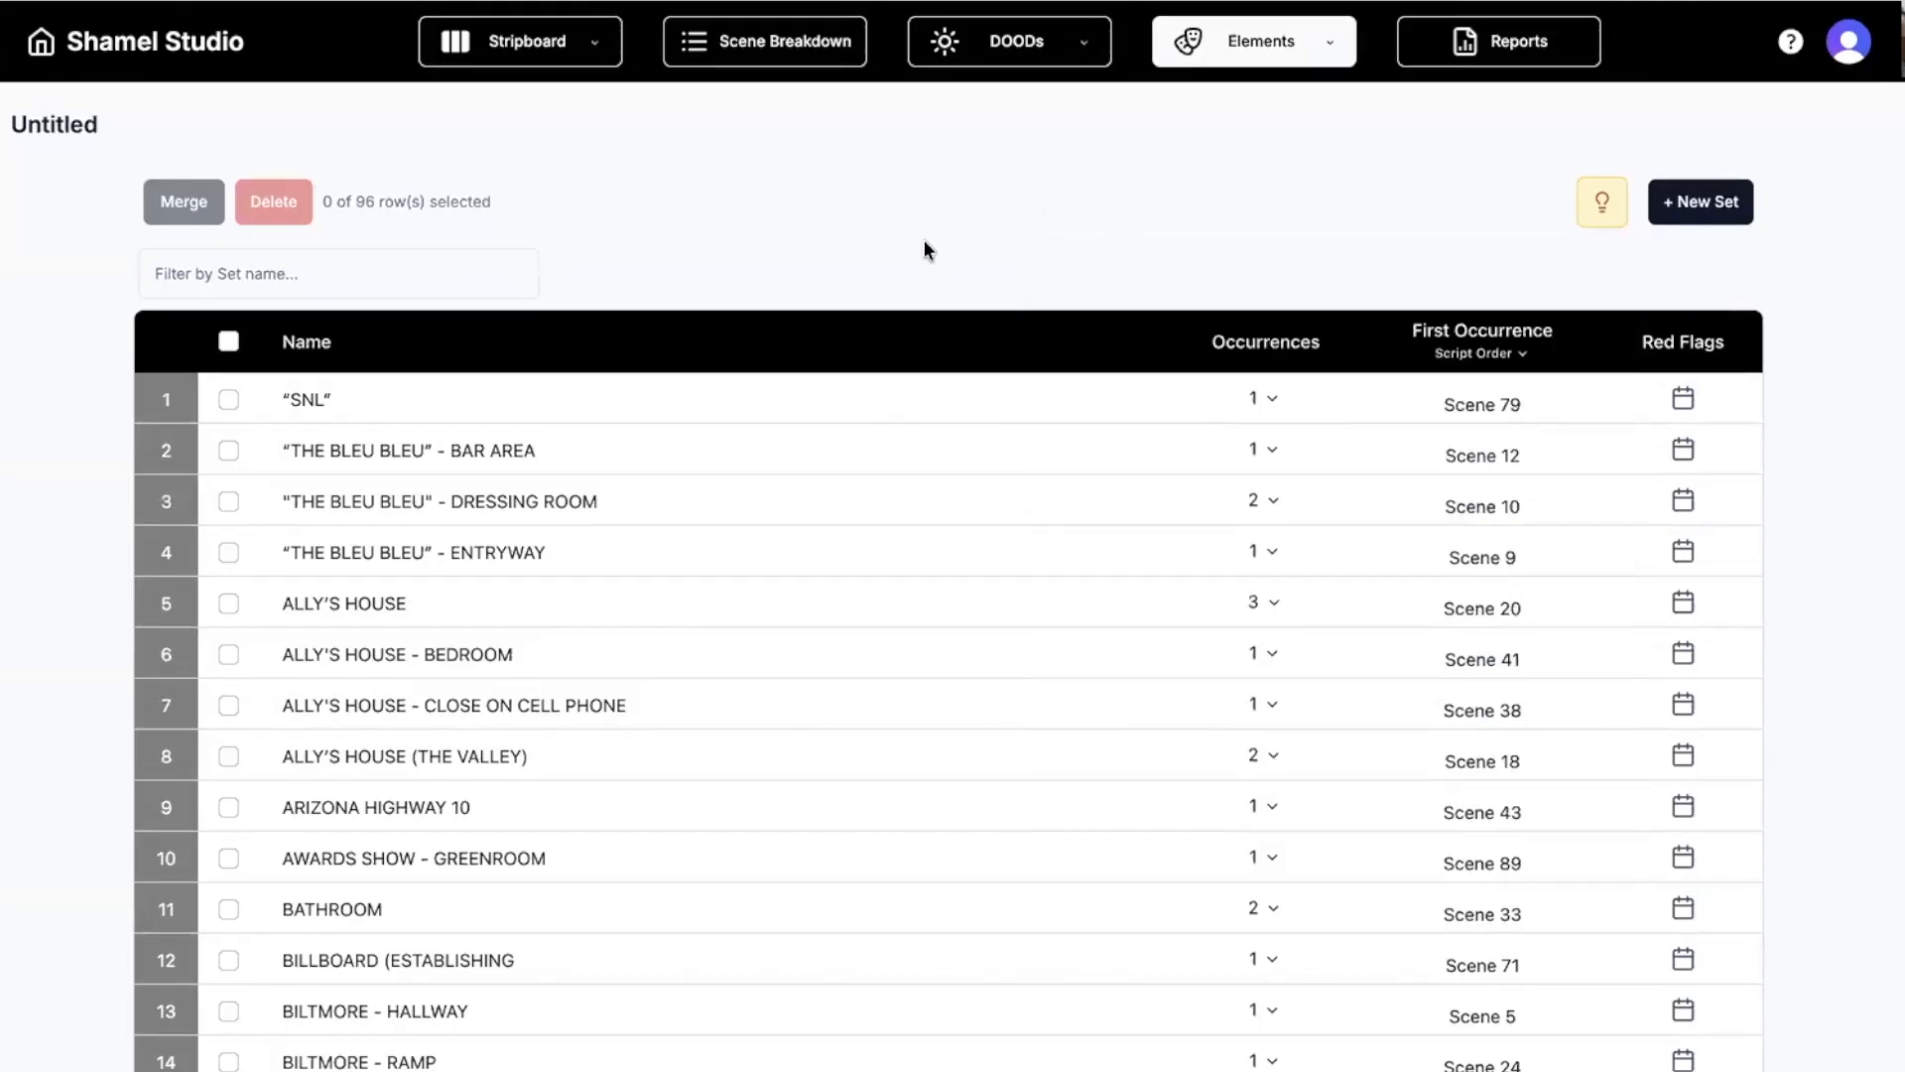
pyautogui.click(504, 62)
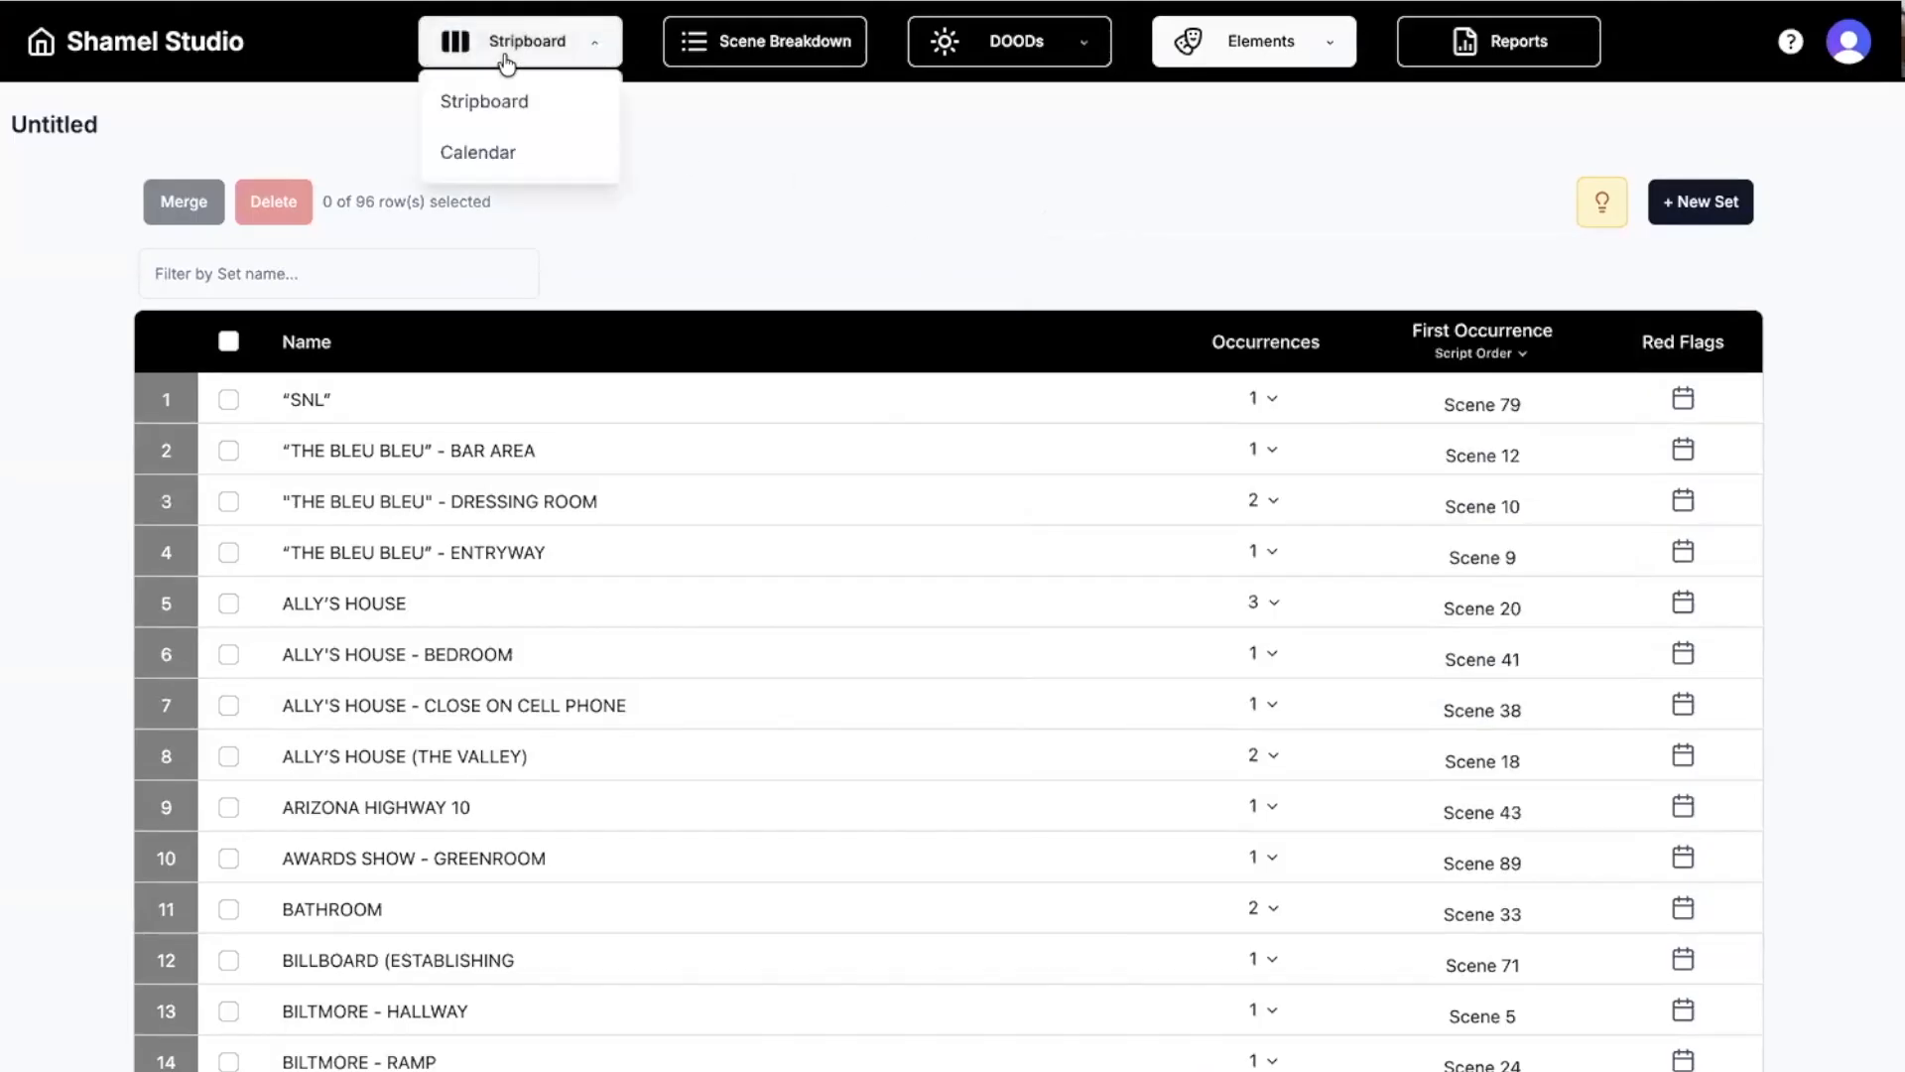
# Switch to the Calendar view and move scene 47 from Day 5 into Day 4.
pyautogui.click(508, 154)
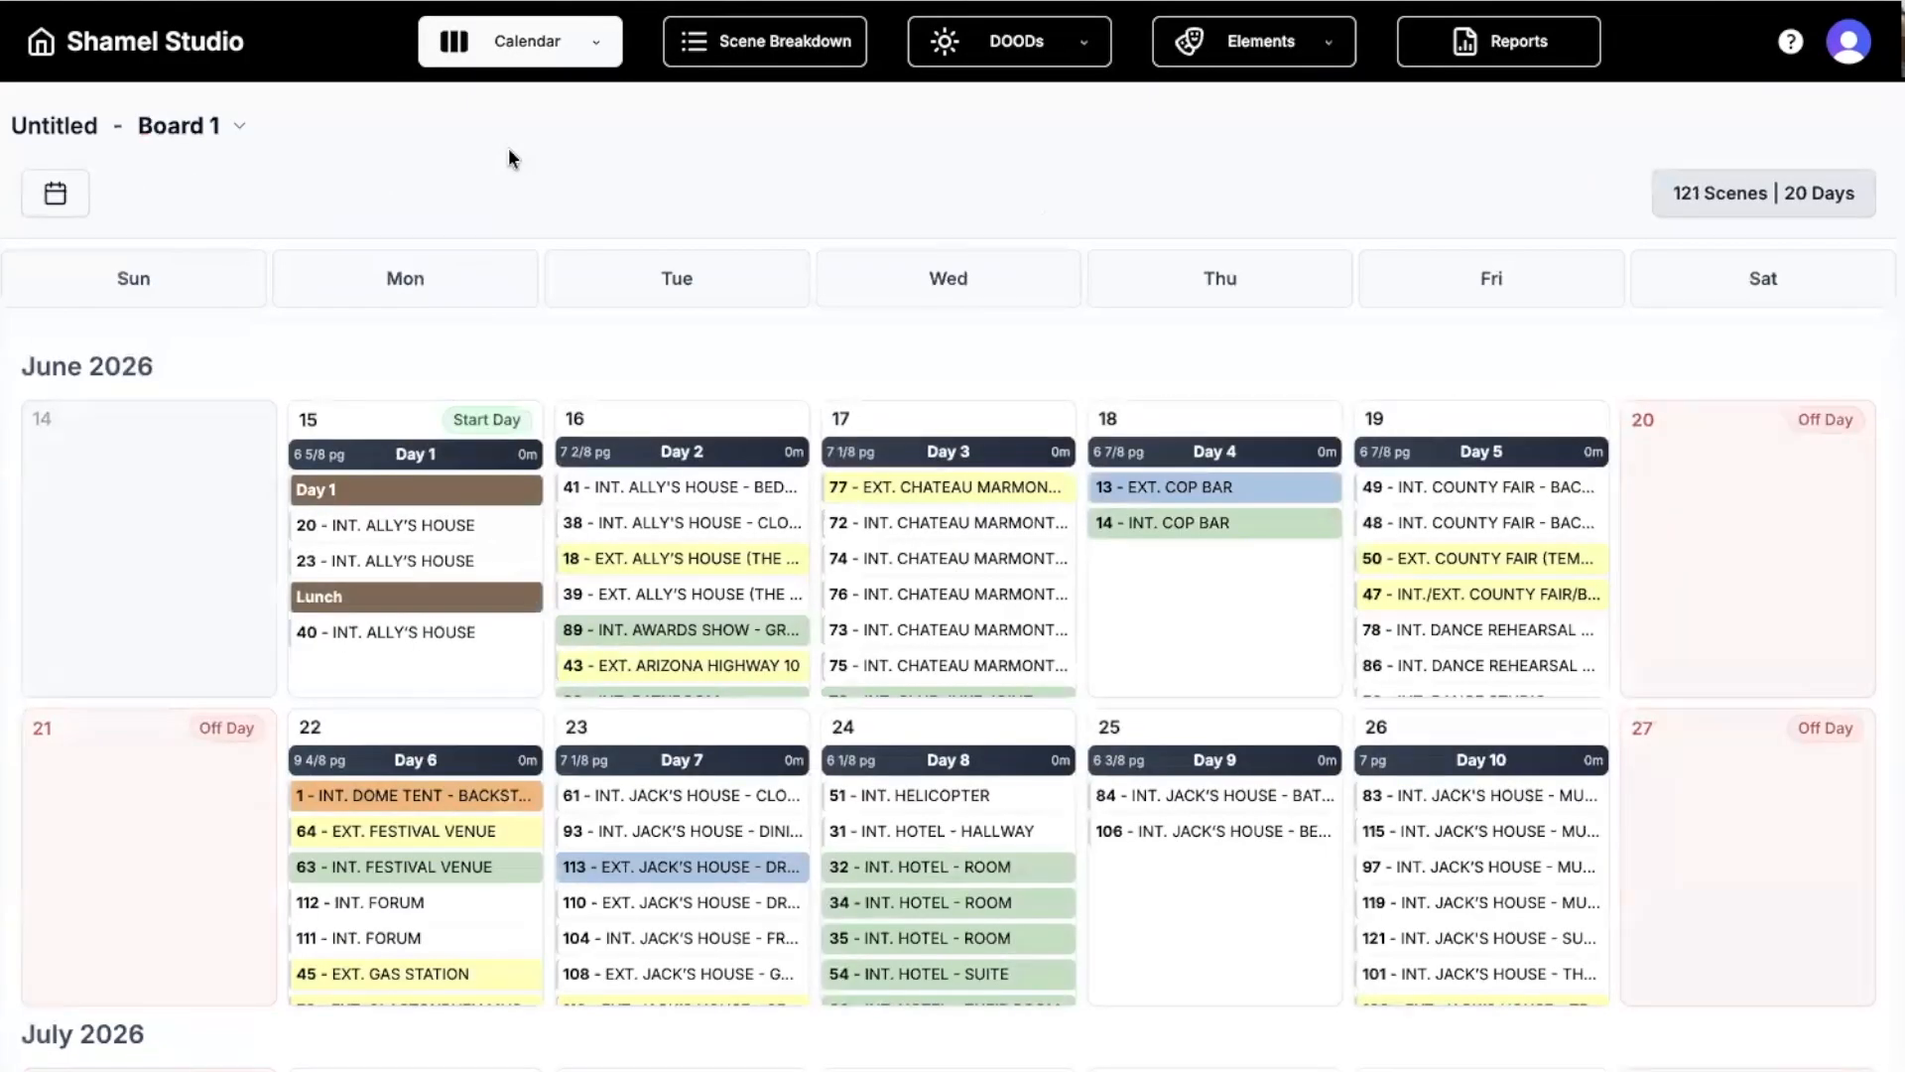
pyautogui.scroll(-2, 596, 157)
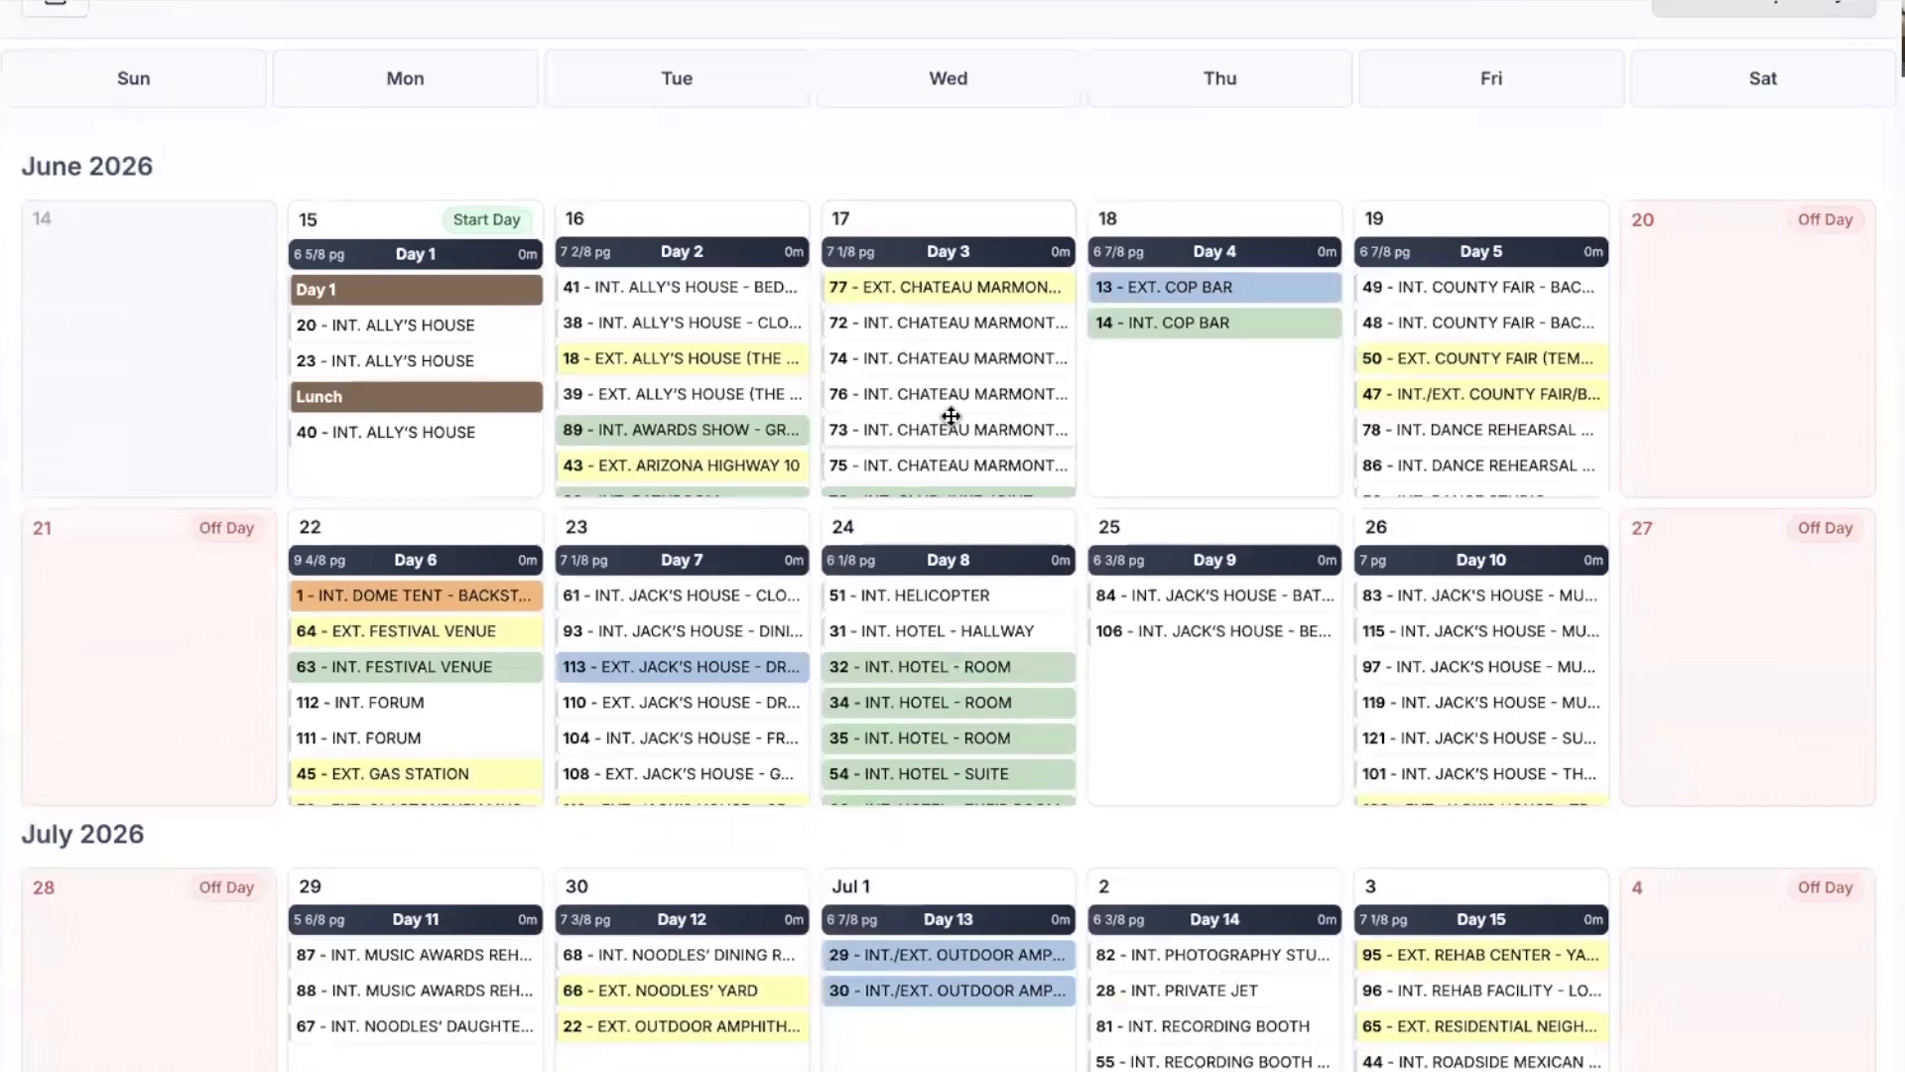
pyautogui.scroll(1, 943, 412)
pyautogui.scroll(1, 950, 416)
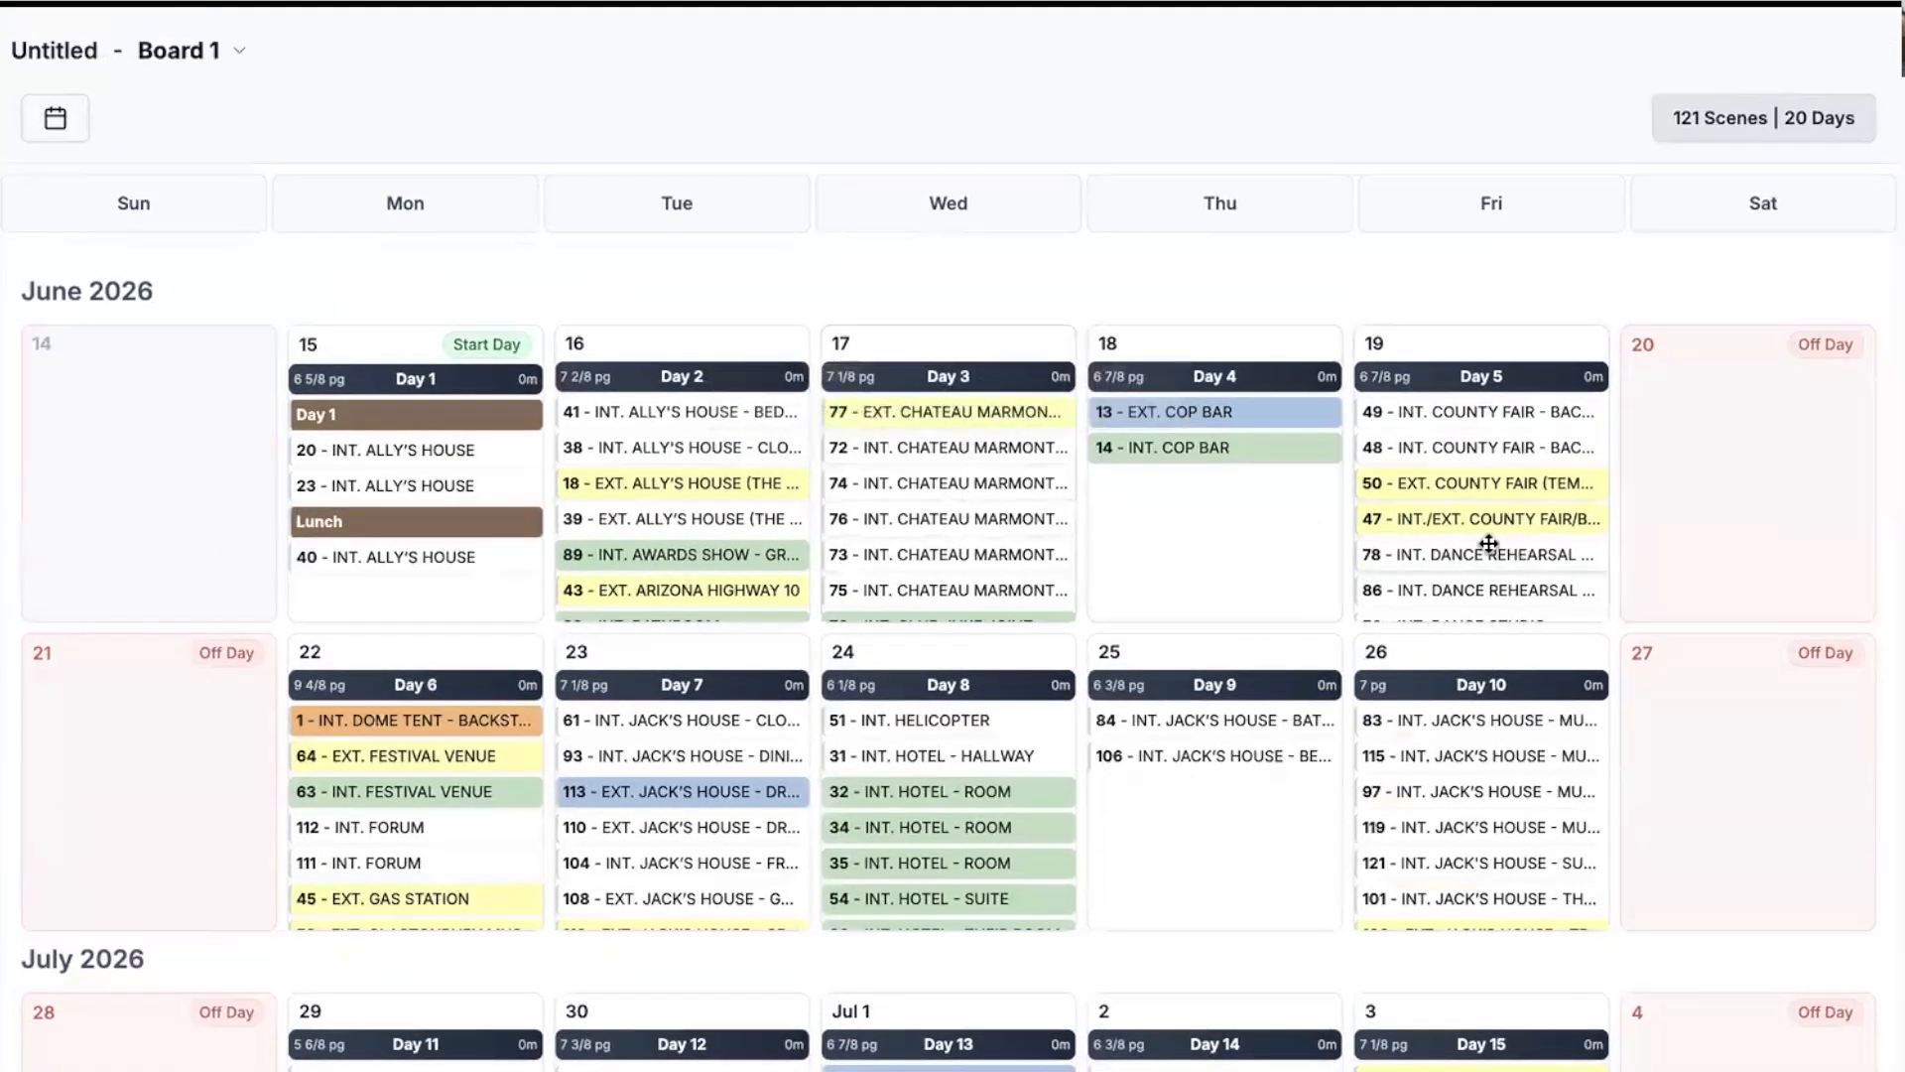
pyautogui.moveTo(1489, 518); pyautogui.dragTo(1249, 490)
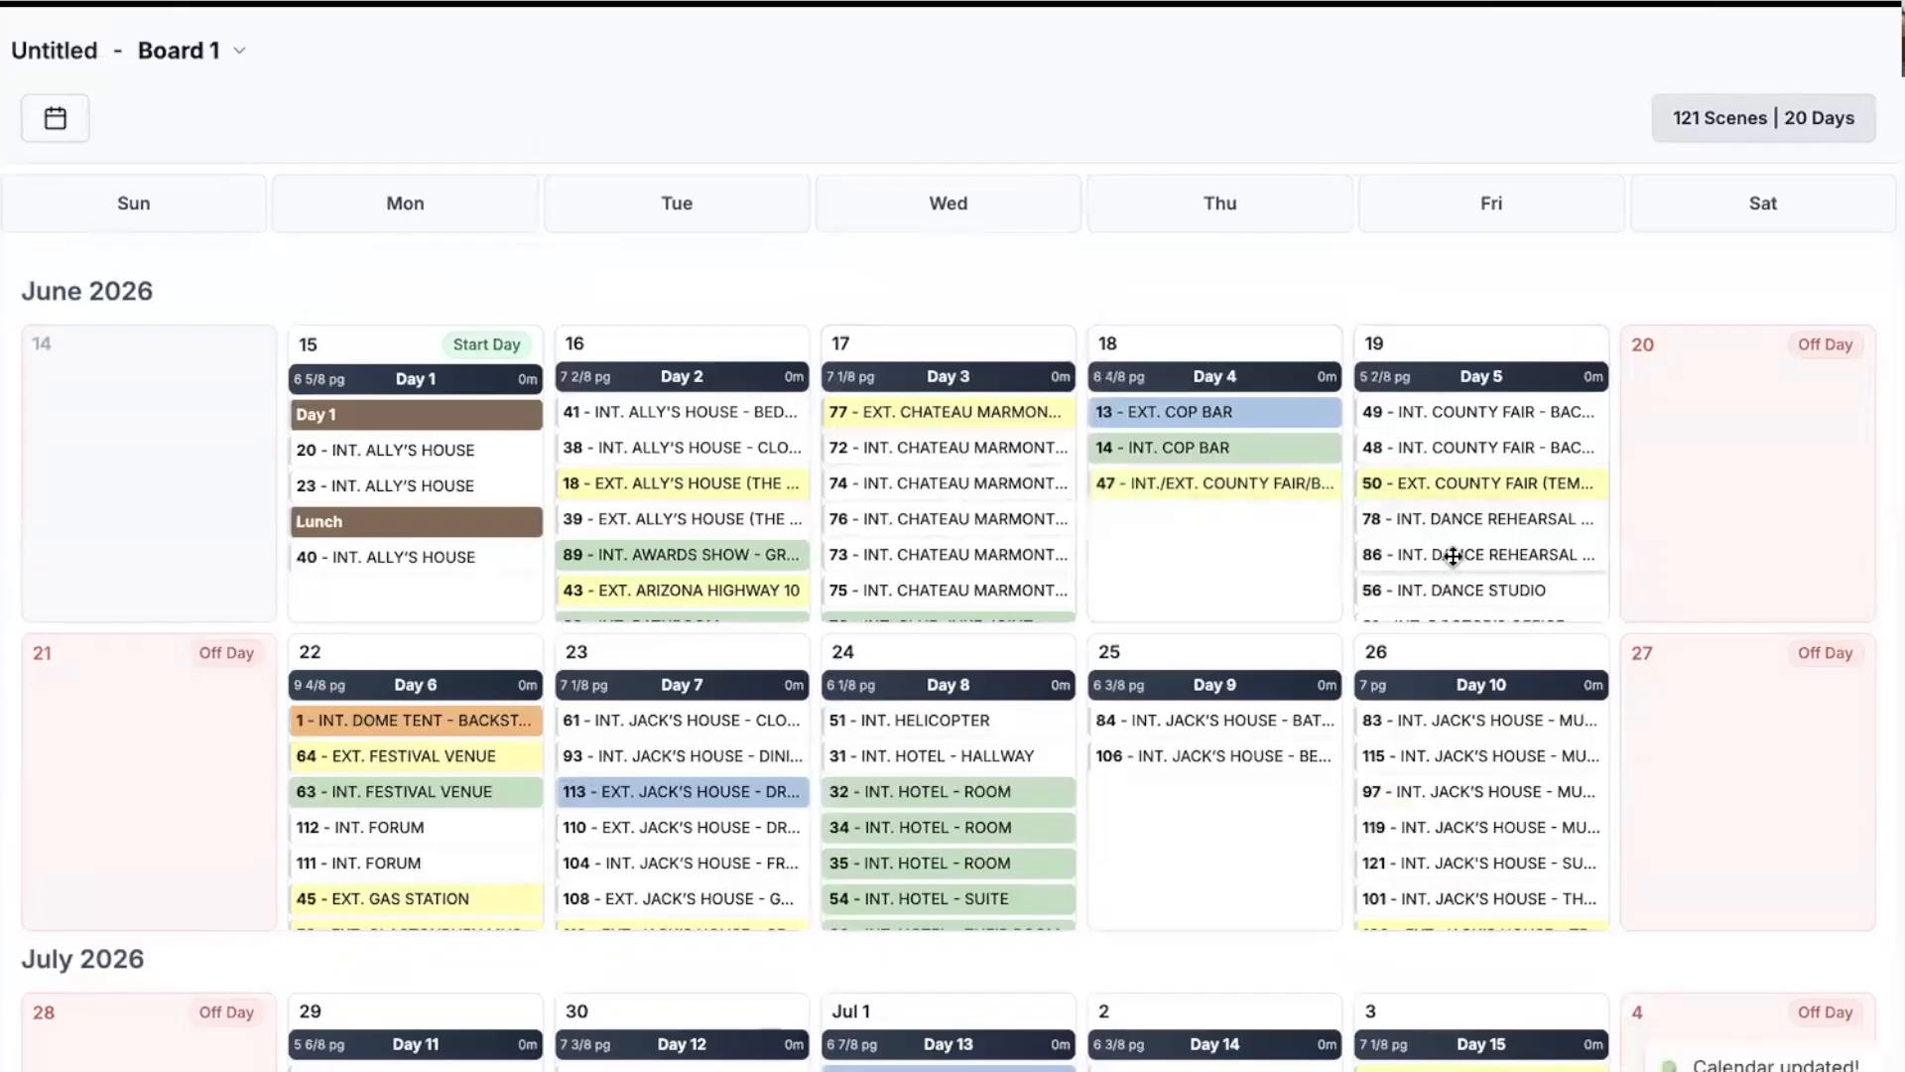
# Move scene 119 into Day 9 and swap the Day 10 shoot day with Day 9.
pyautogui.scroll(-1, 1456, 770)
pyautogui.moveTo(1452, 791); pyautogui.dragTo(1218, 788)
pyautogui.moveTo(1489, 685); pyautogui.dragTo(1449, 685)
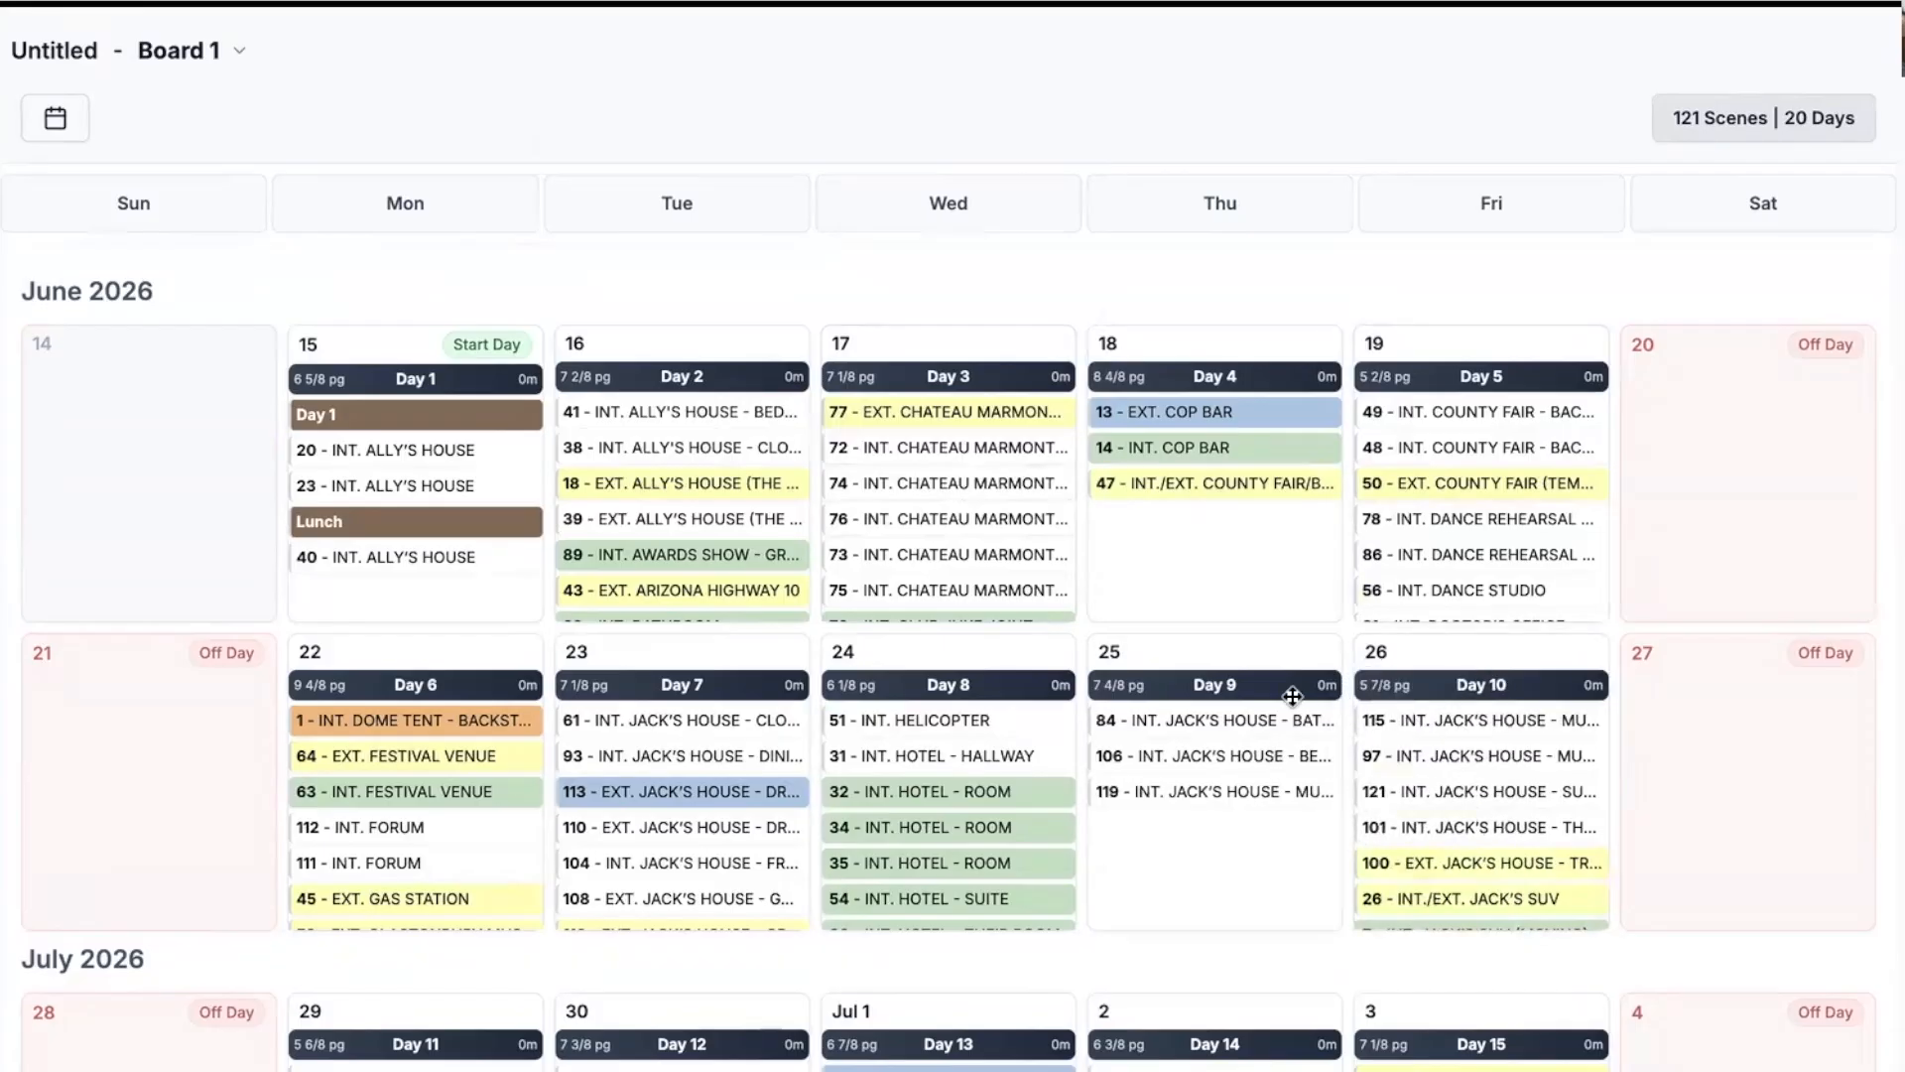
pyautogui.moveTo(1463, 687); pyautogui.dragTo(1230, 687)
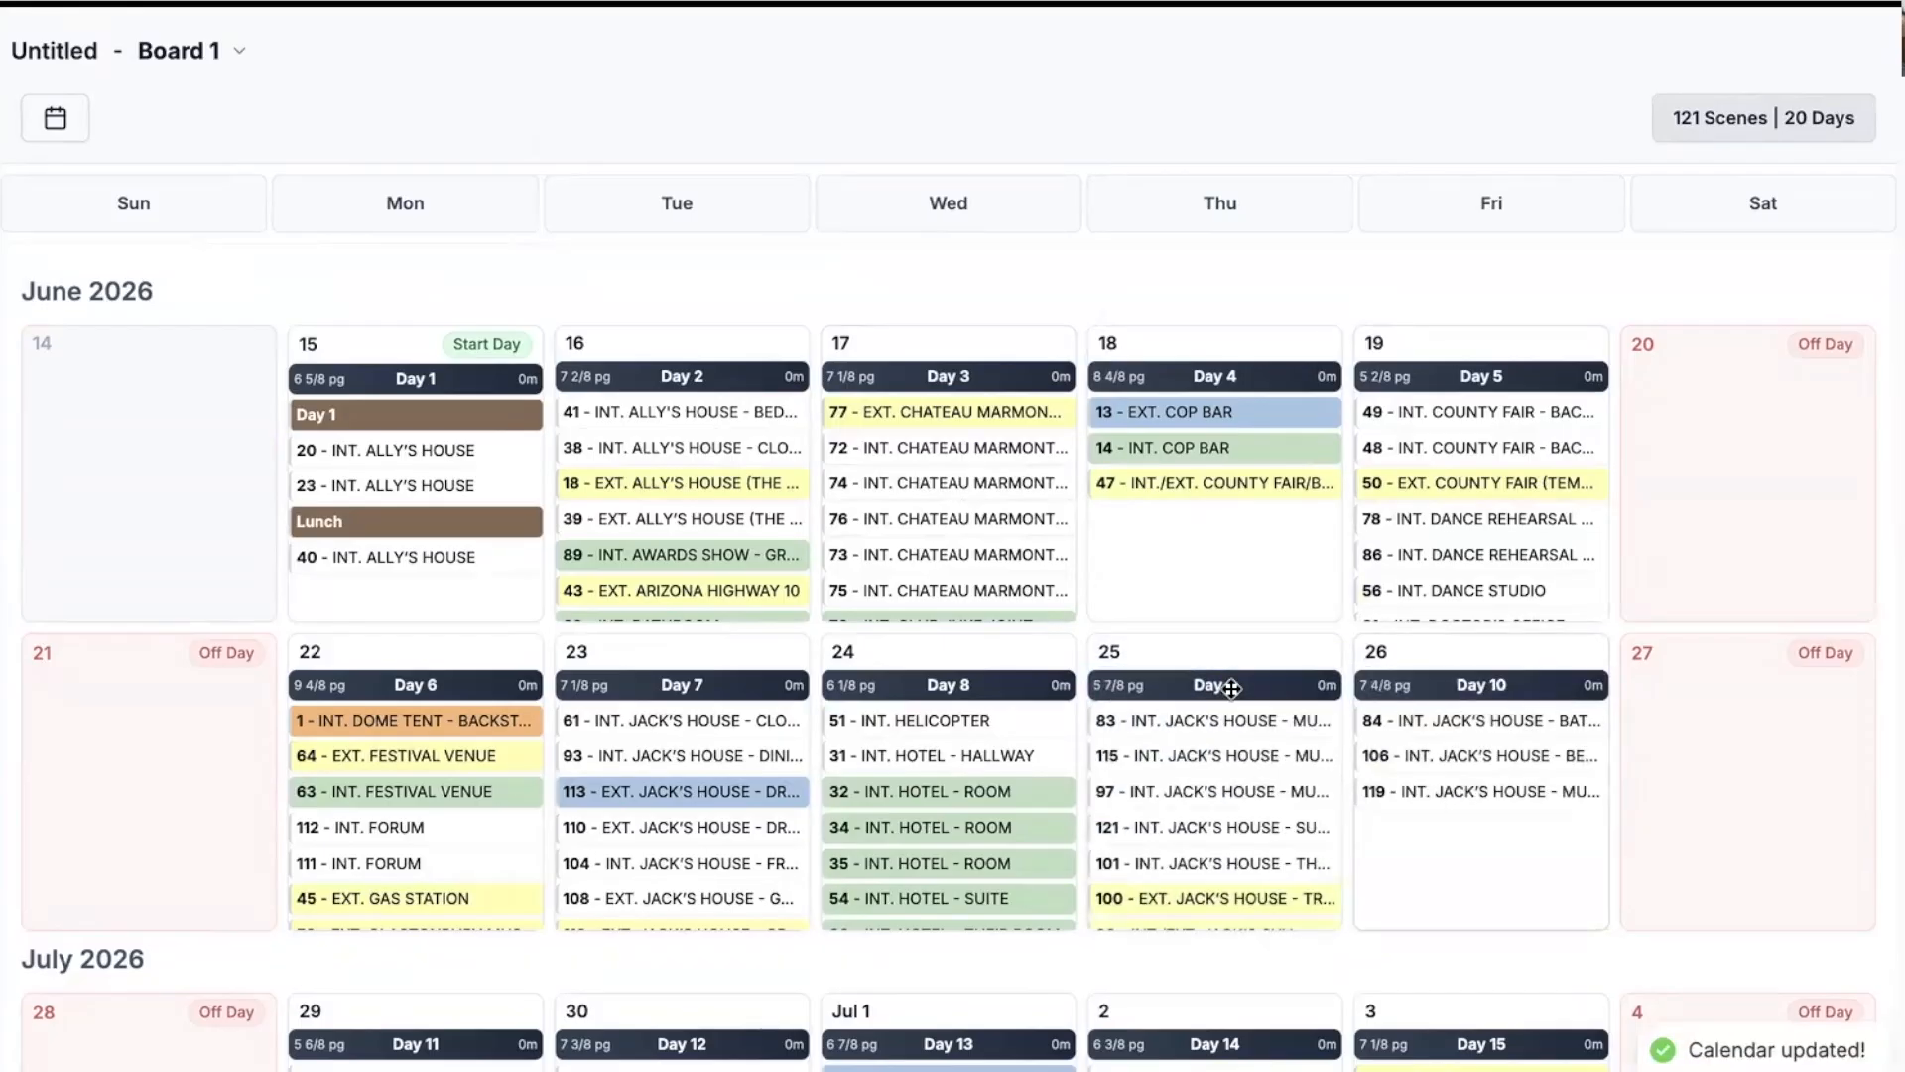
pyautogui.scroll(1, 1231, 688)
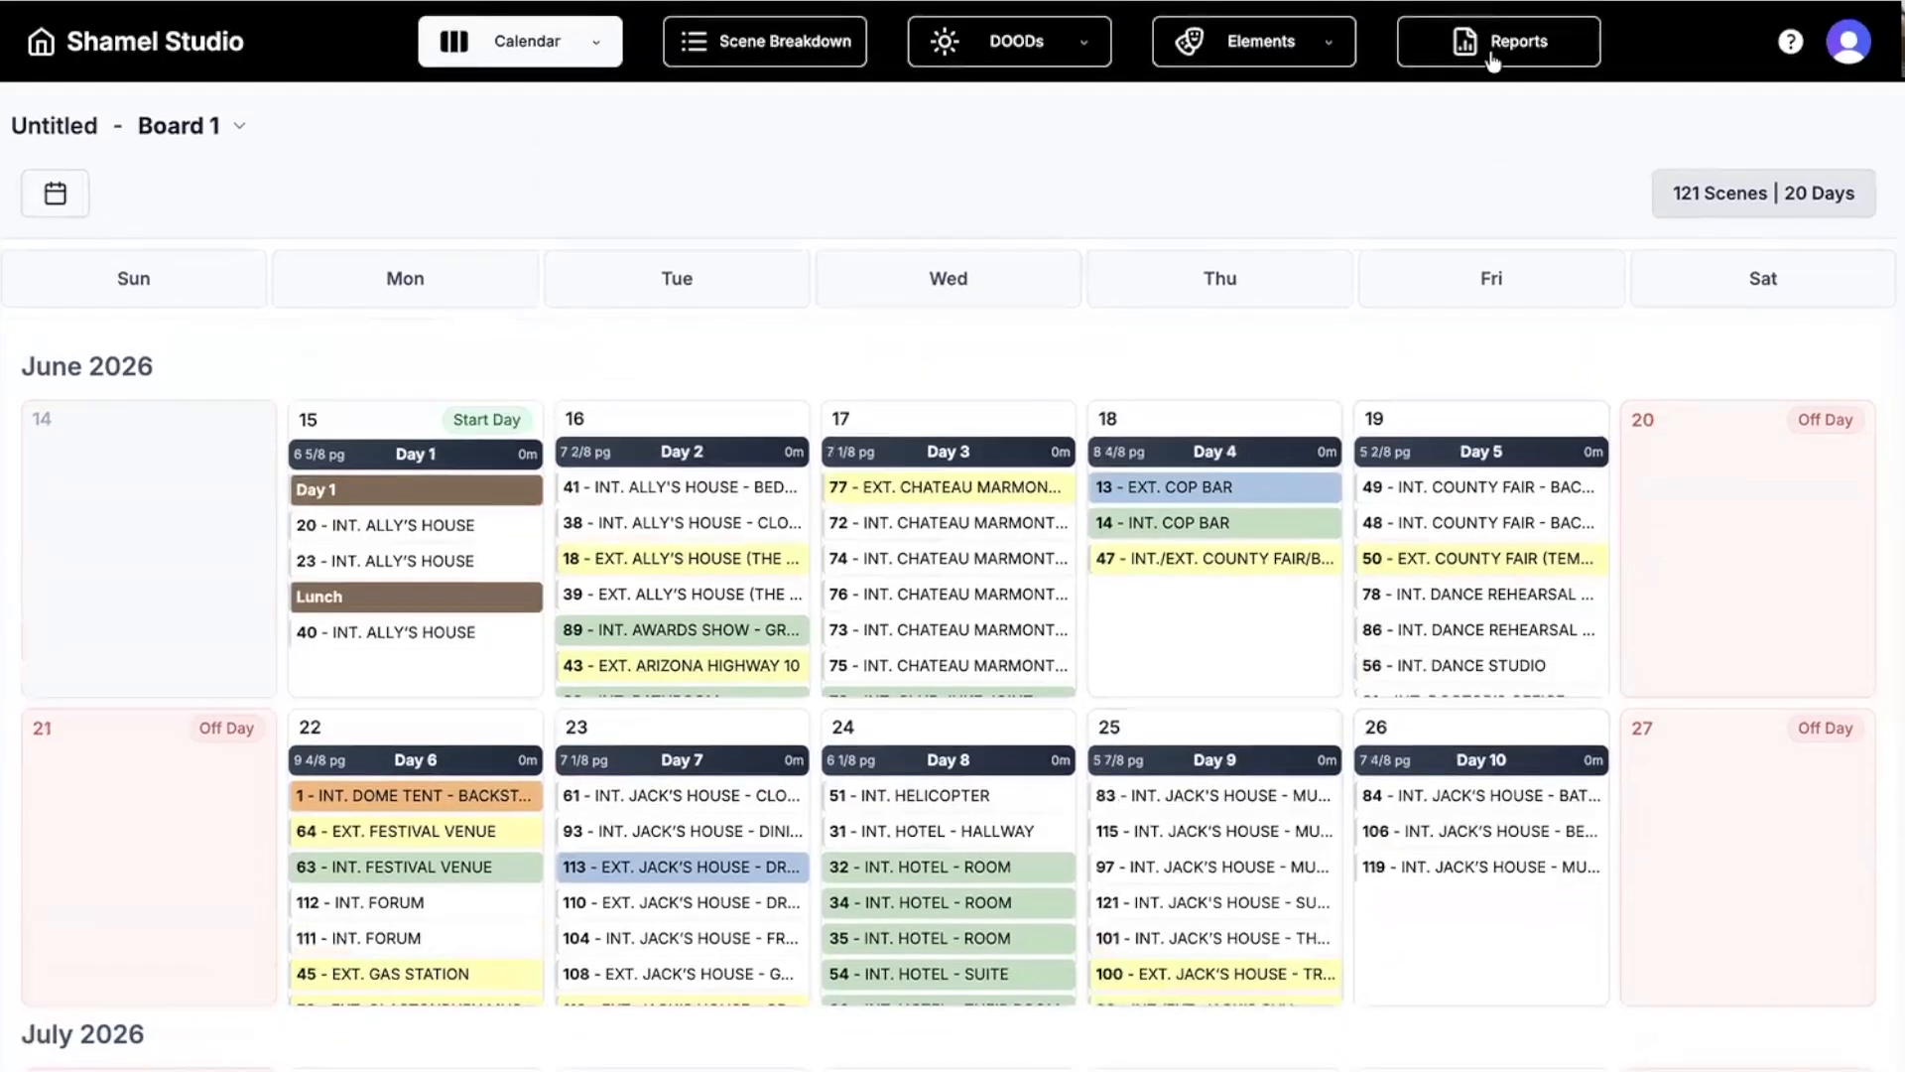
# Preview the Stripboard, Calendar, Shooting Schedule and Day Out of Days reports, ending on Sides.
pyautogui.click(1493, 58)
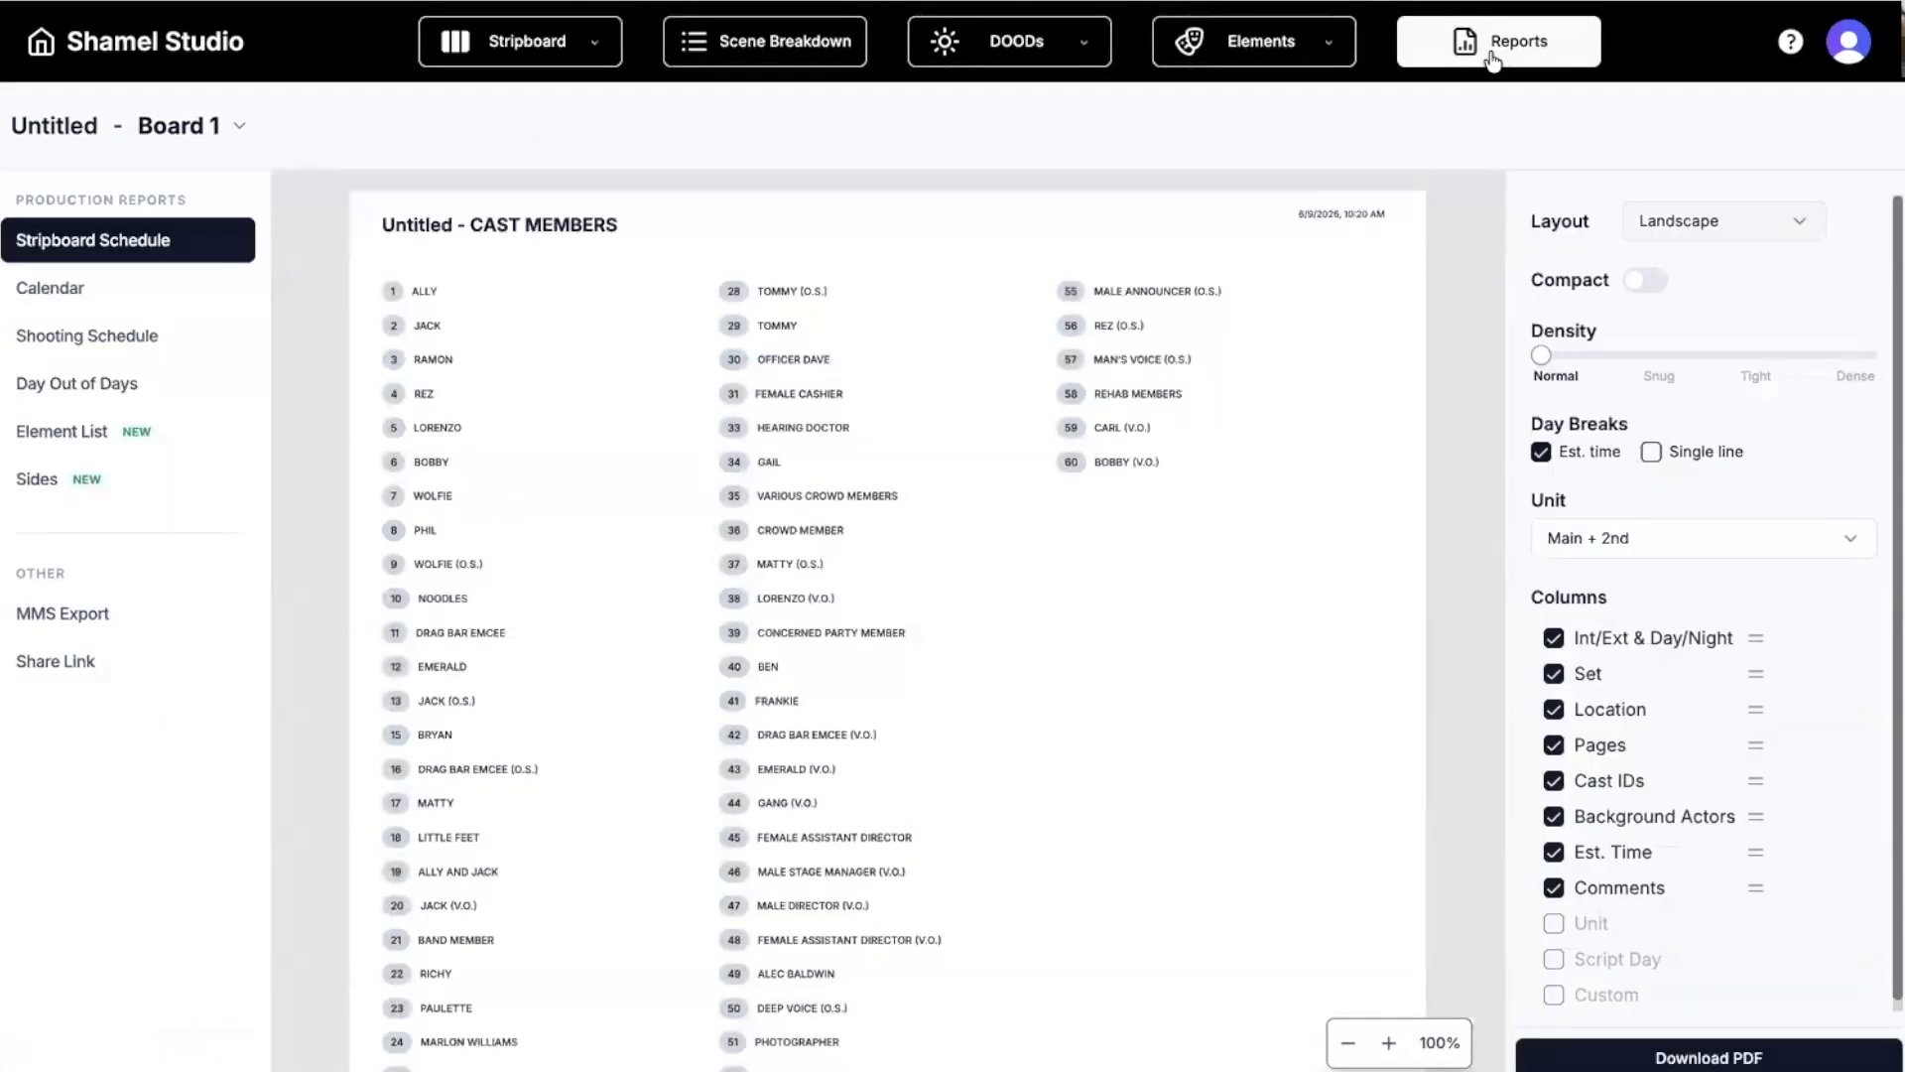
pyautogui.scroll(-9, 818, 462)
pyautogui.scroll(-3, 818, 473)
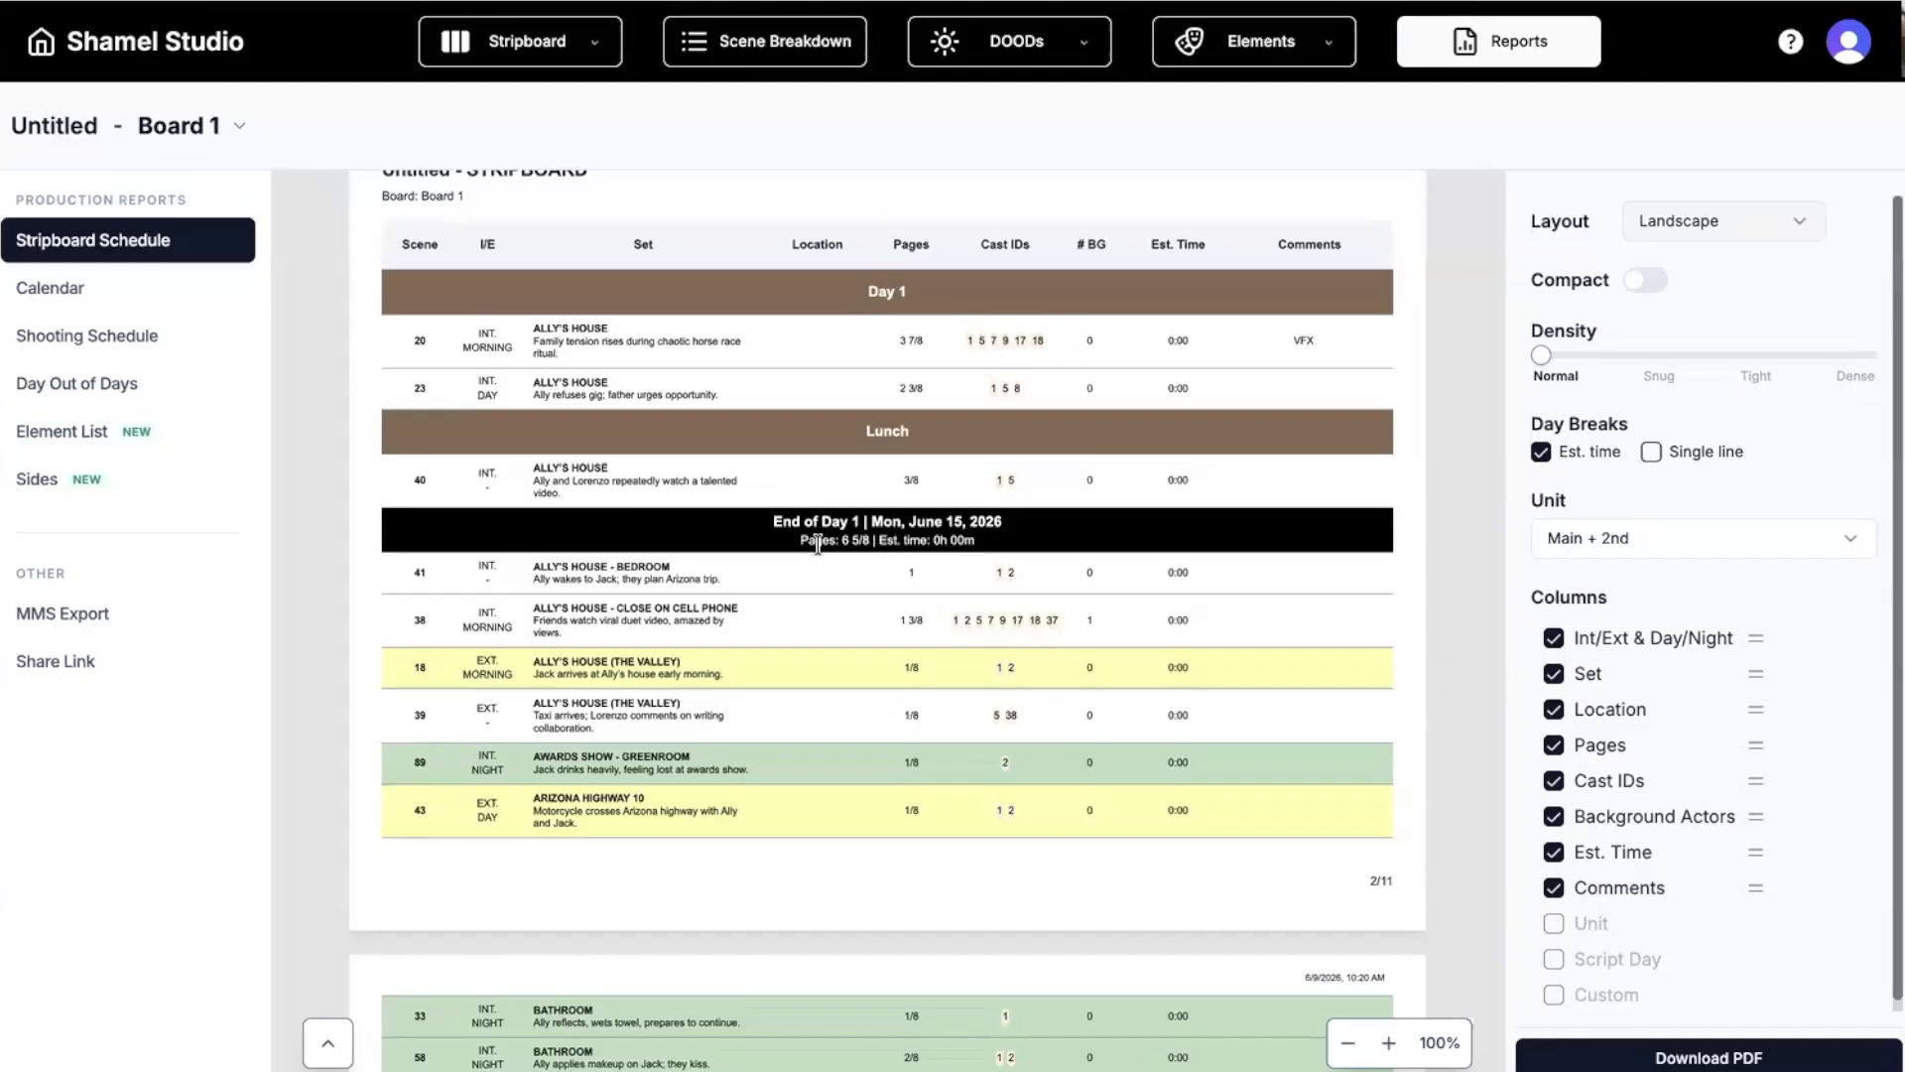
pyautogui.click(121, 304)
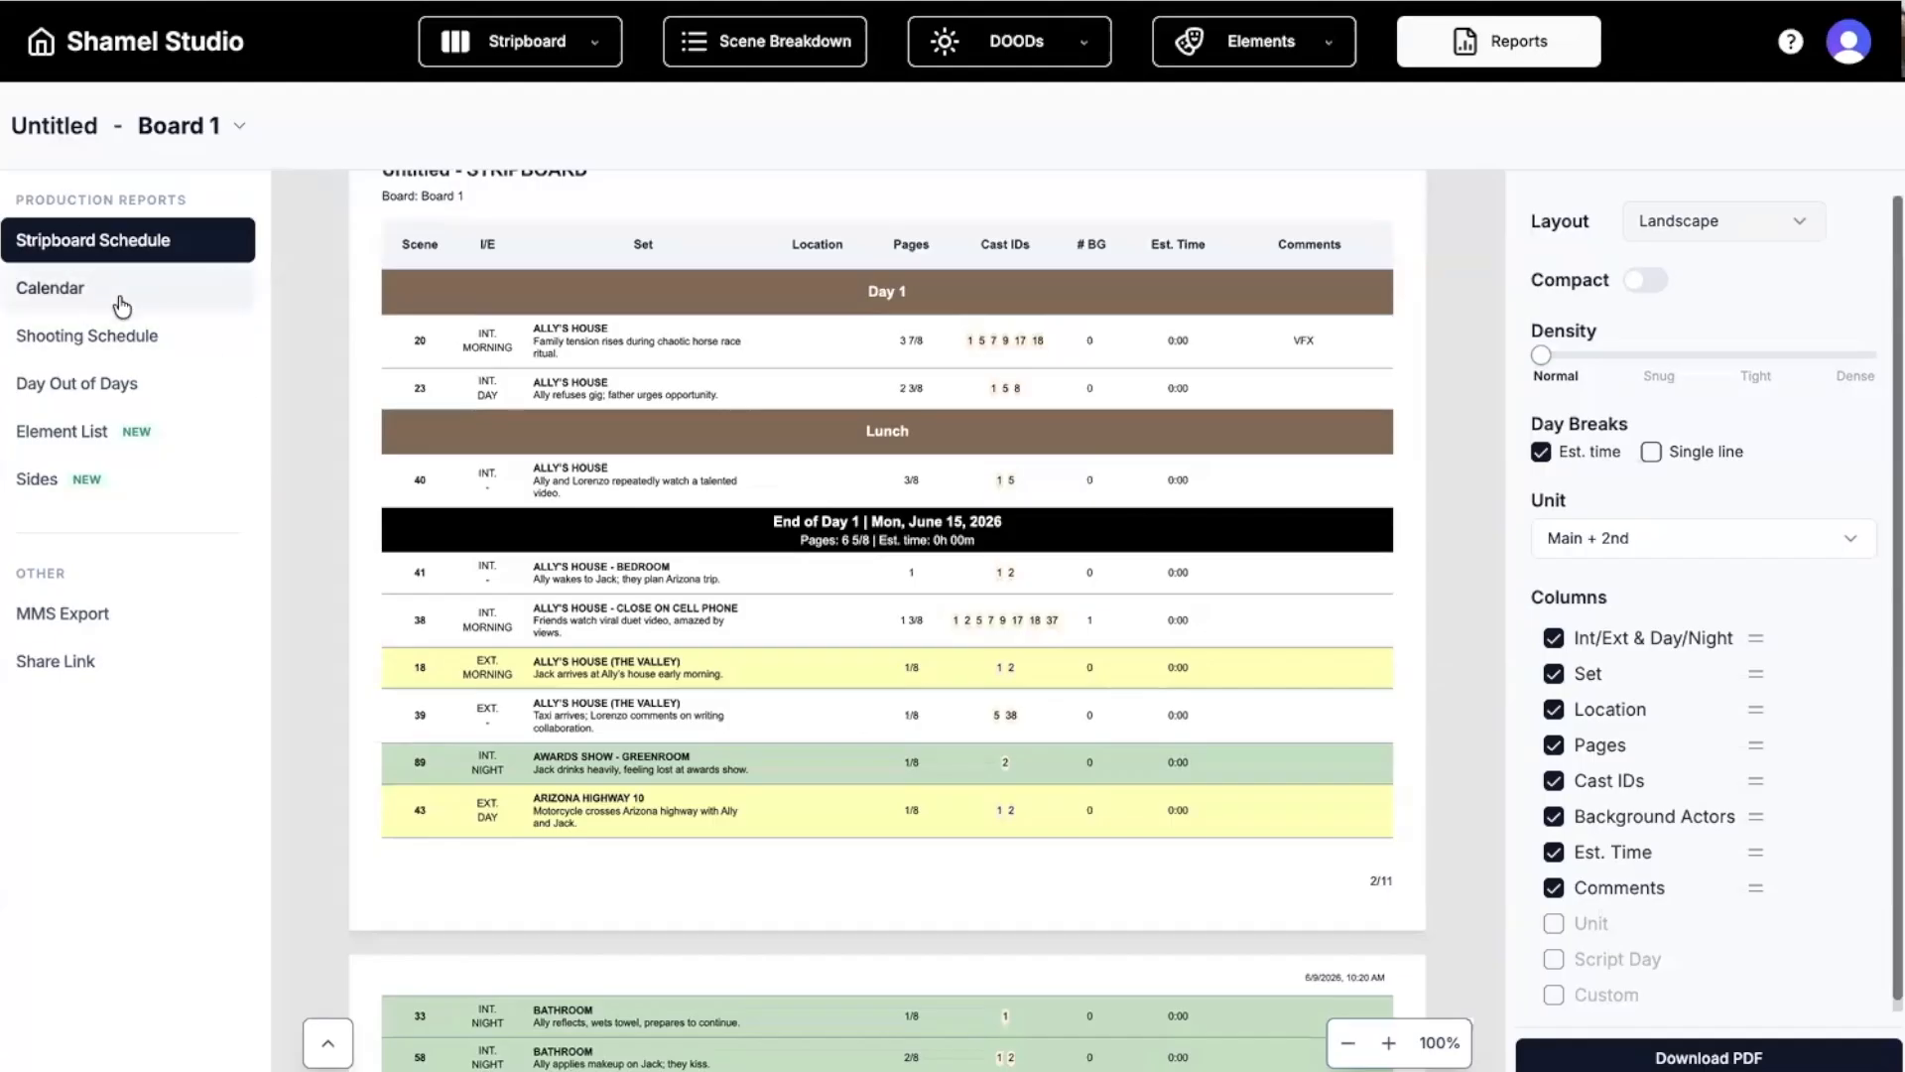
pyautogui.click(119, 339)
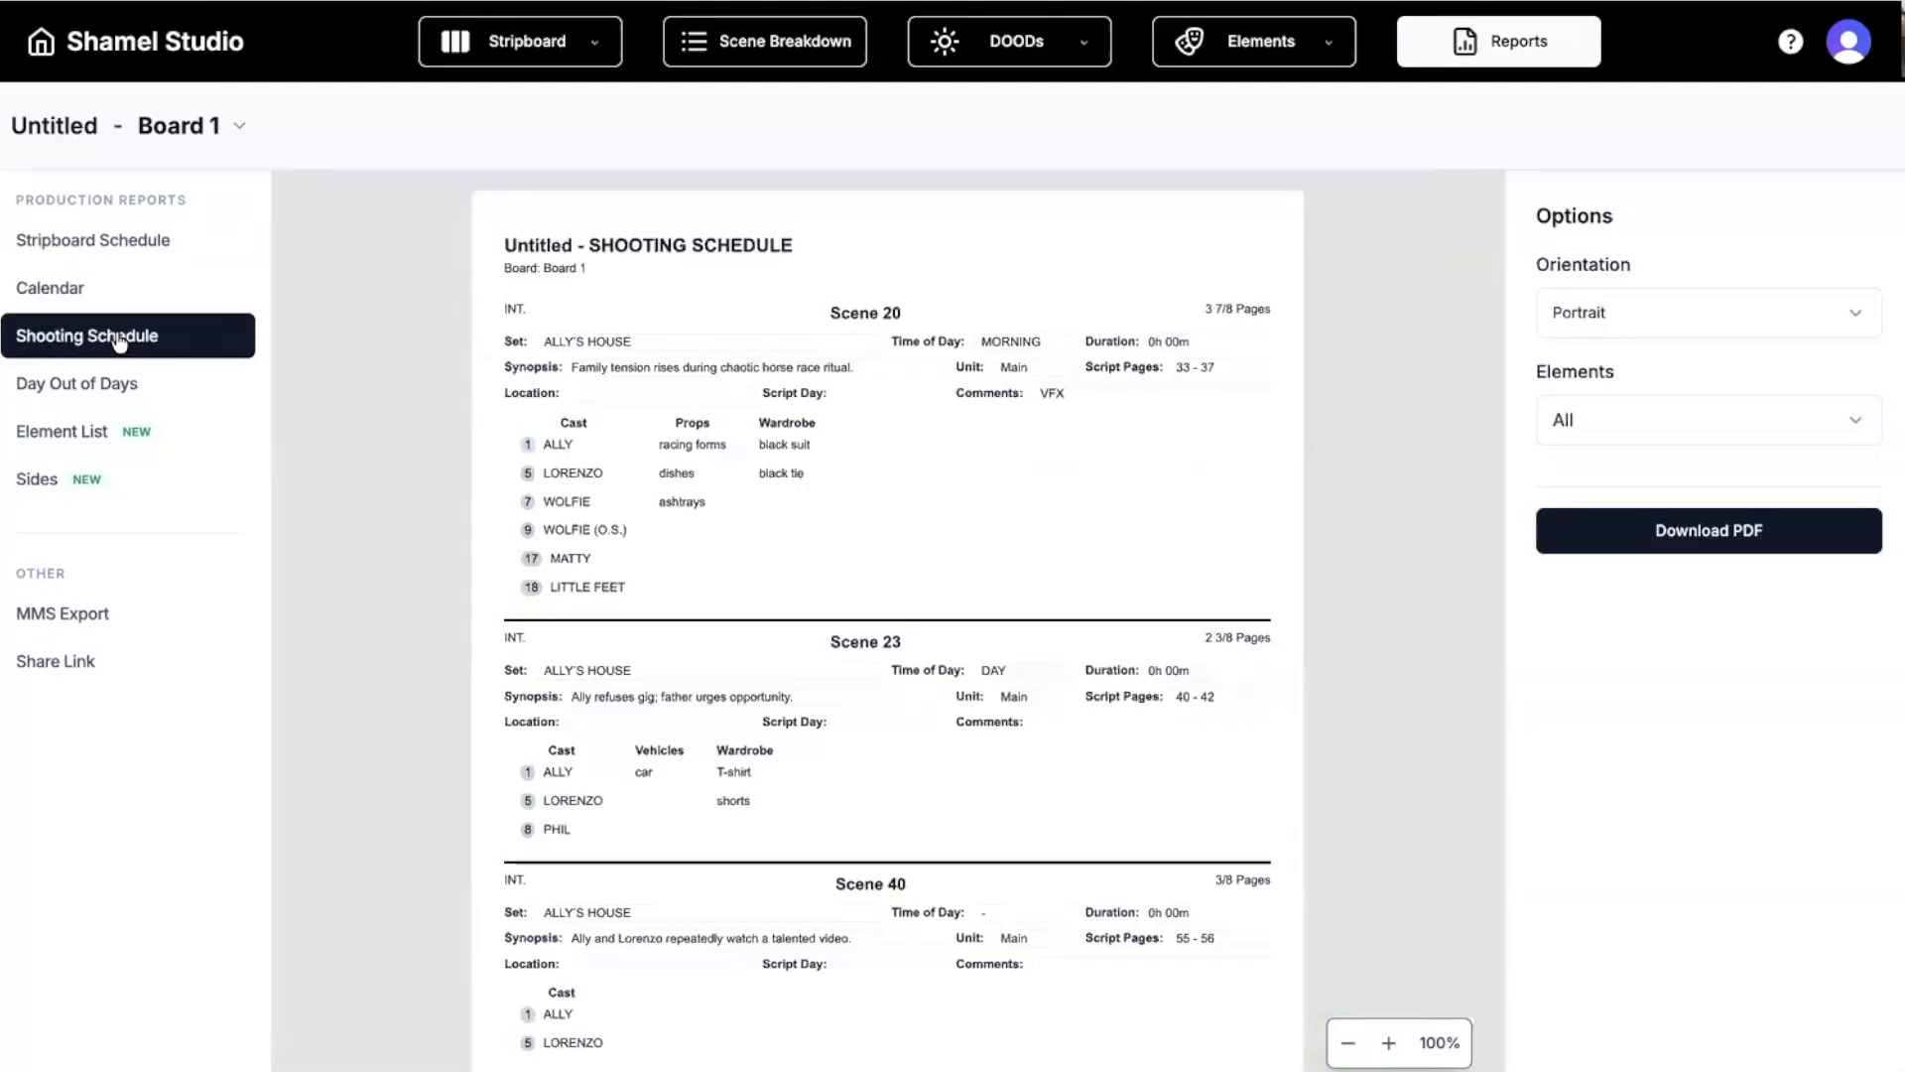
pyautogui.click(108, 392)
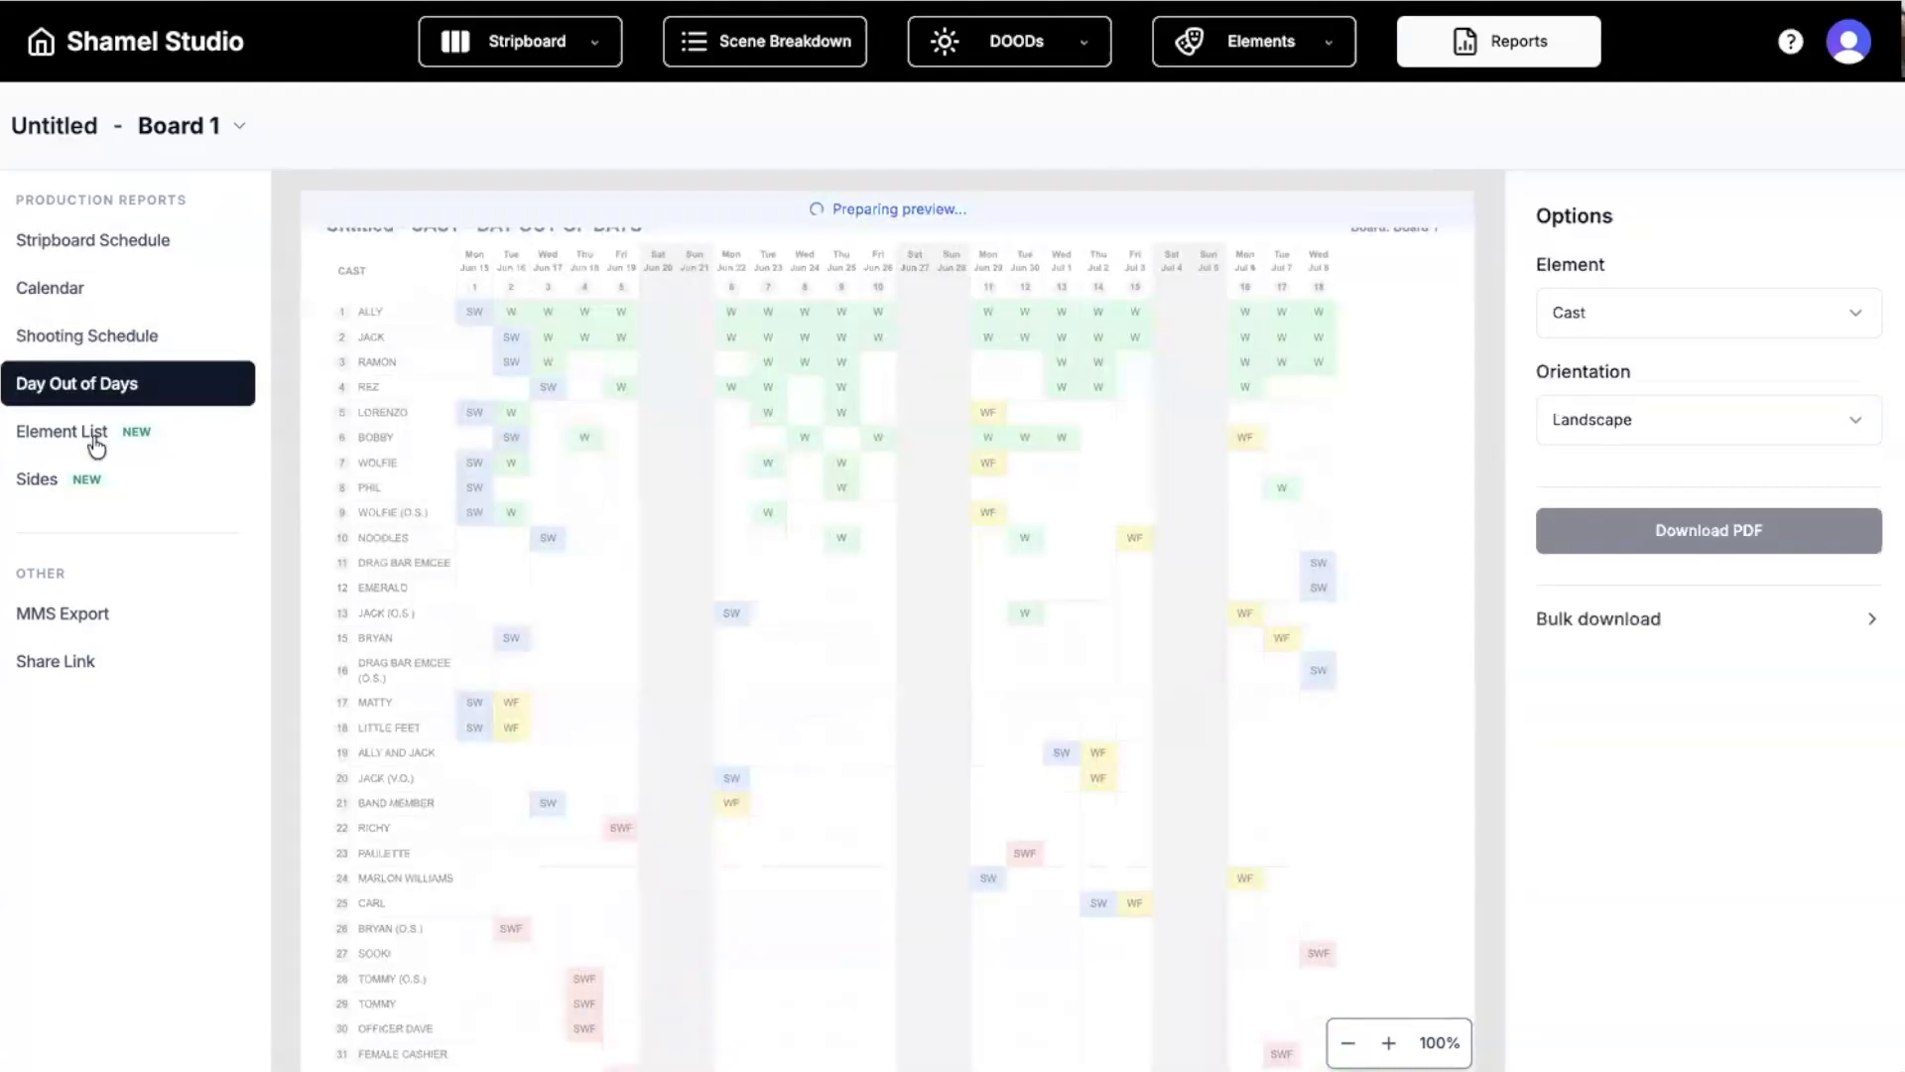
pyautogui.click(59, 481)
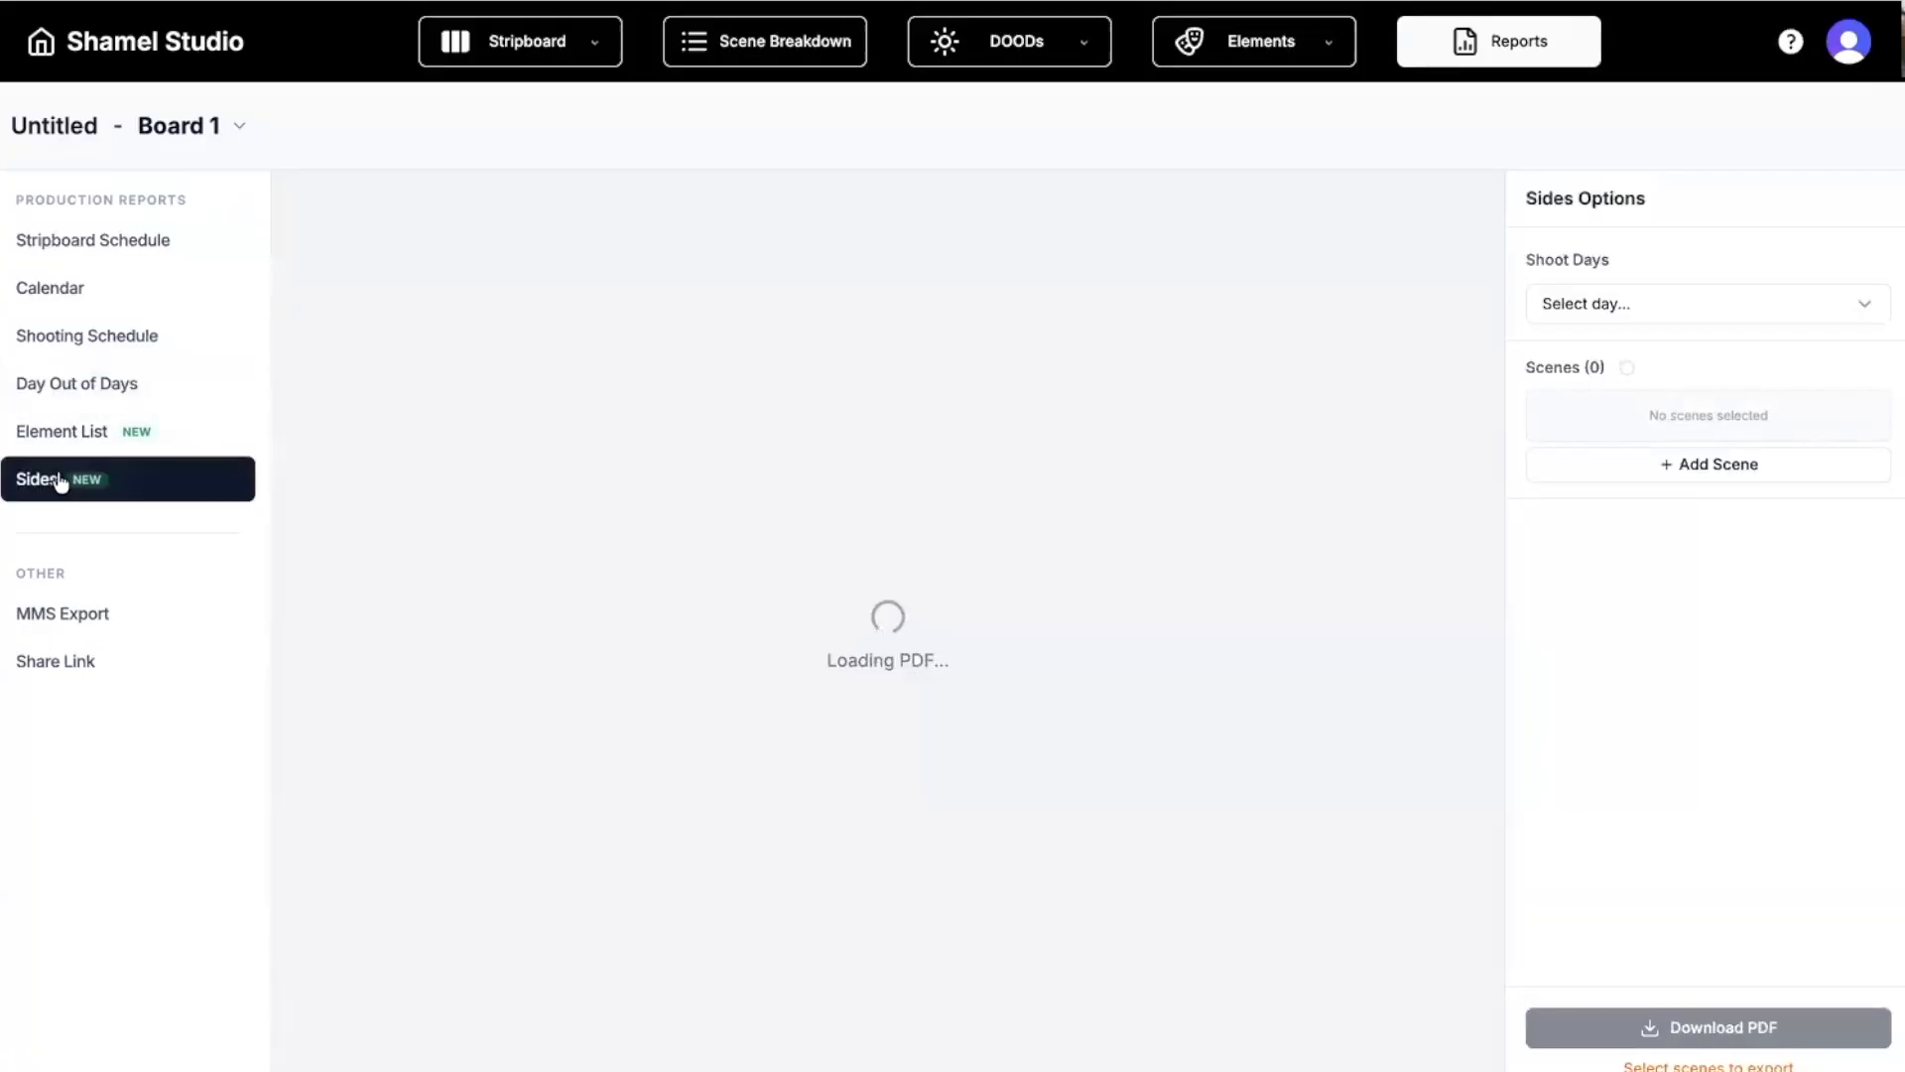
# Build sides for Day 2 – Jun 16, then go back to the Stripboard Schedule report.
pyautogui.click(1608, 308)
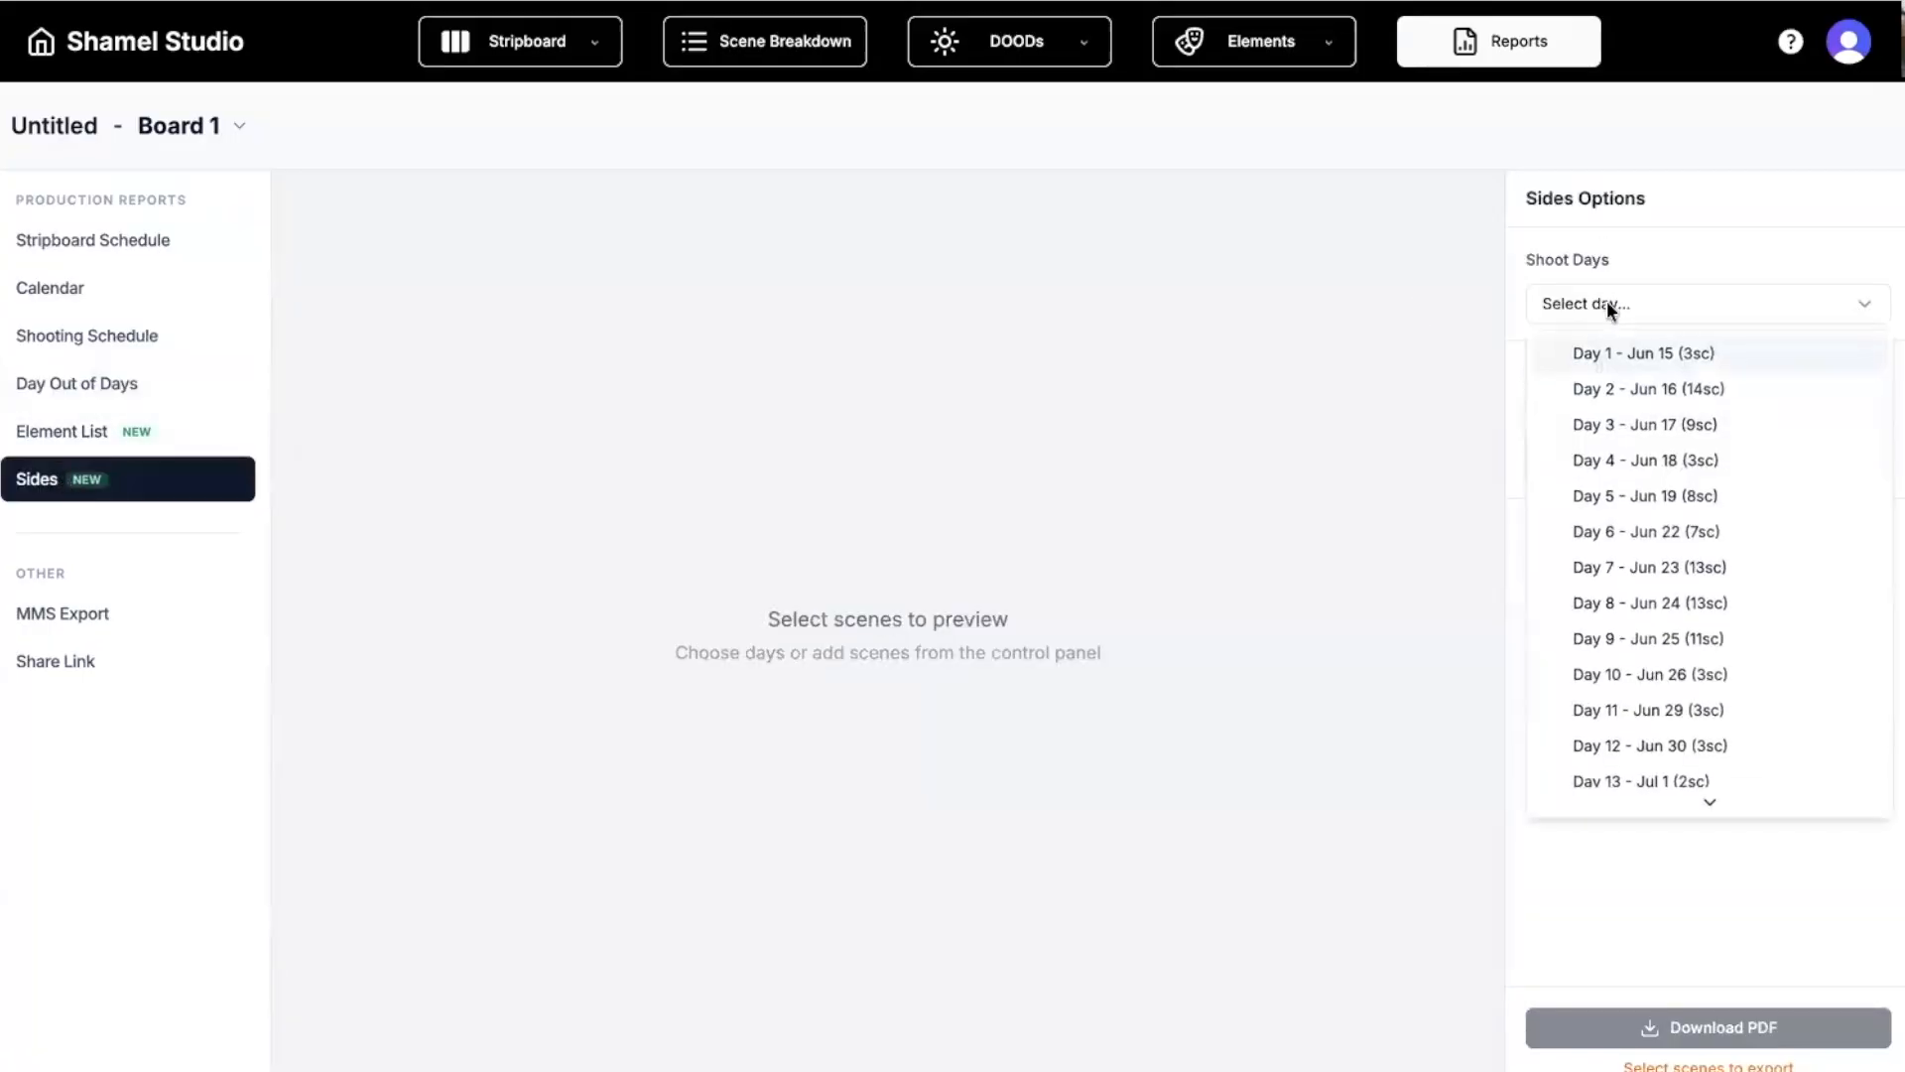
pyautogui.click(1615, 387)
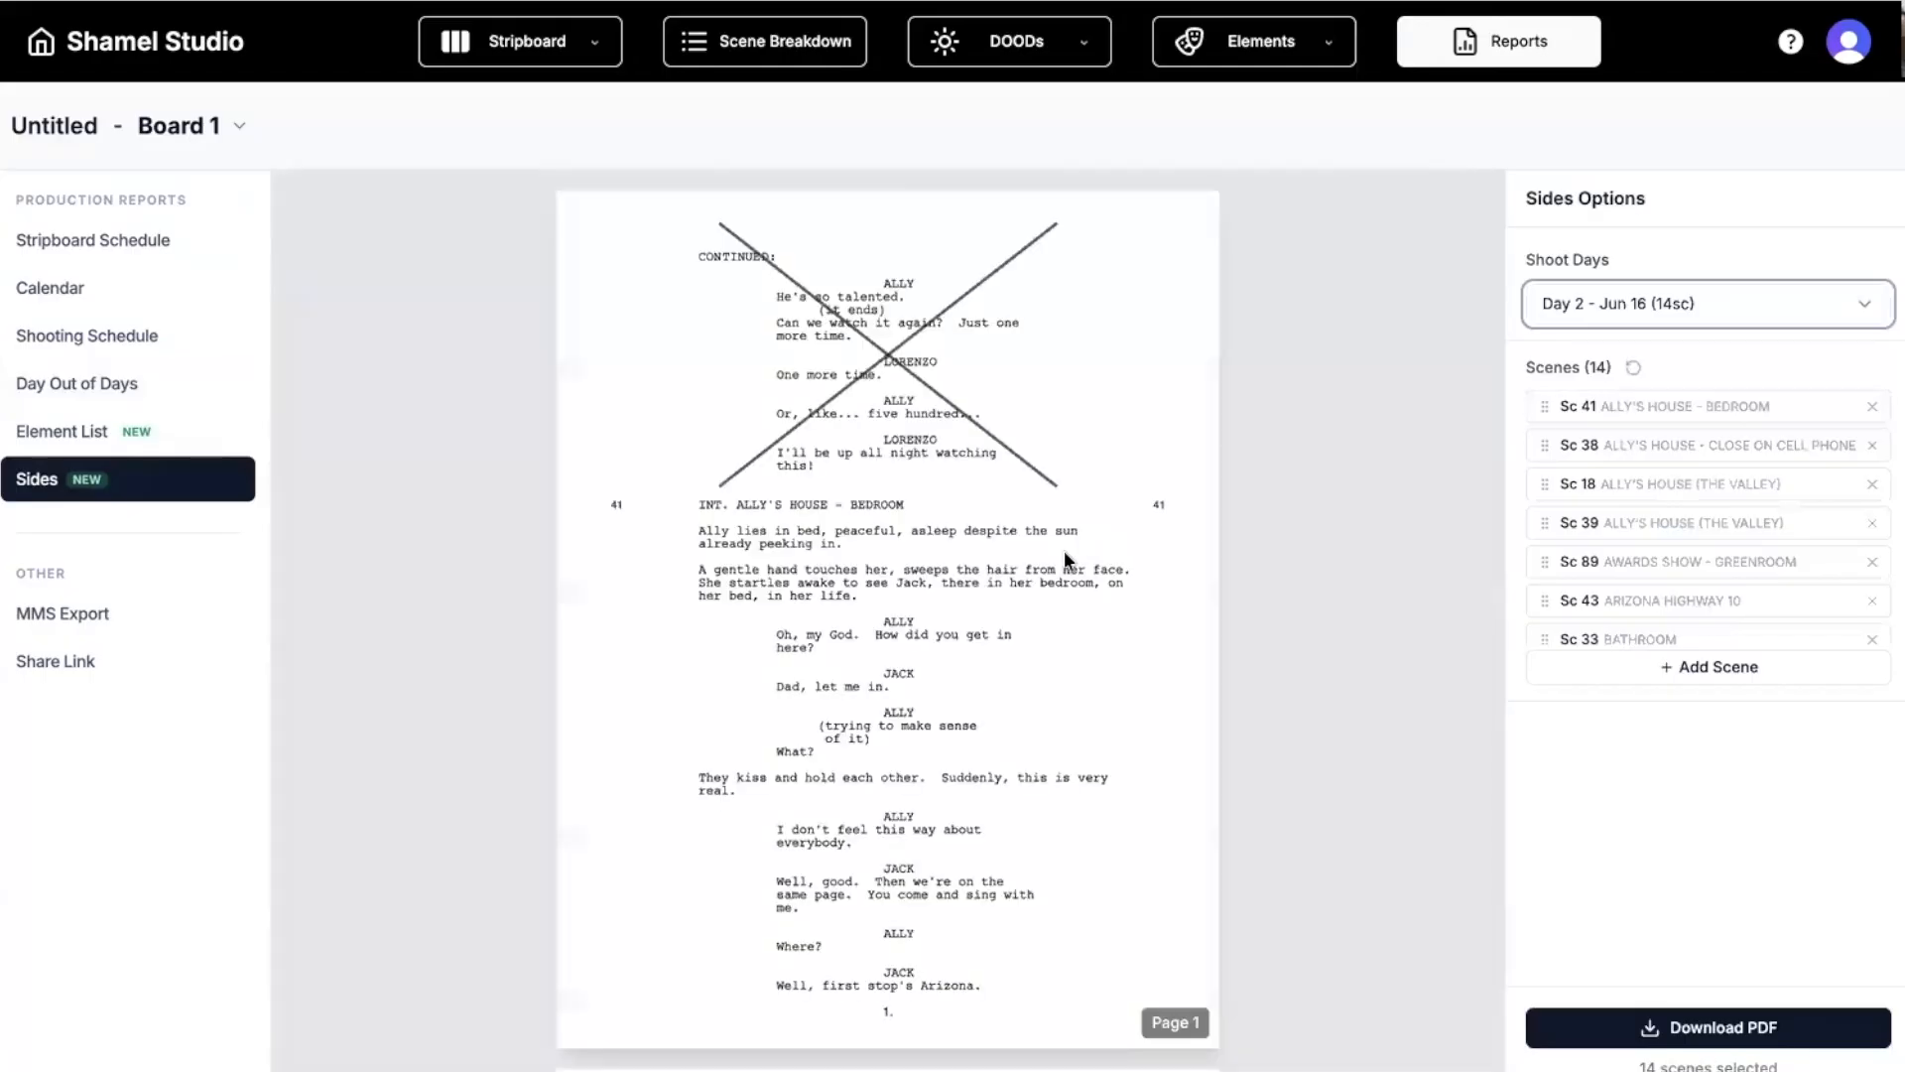
pyautogui.scroll(-4, 1064, 556)
pyautogui.scroll(-6, 1064, 556)
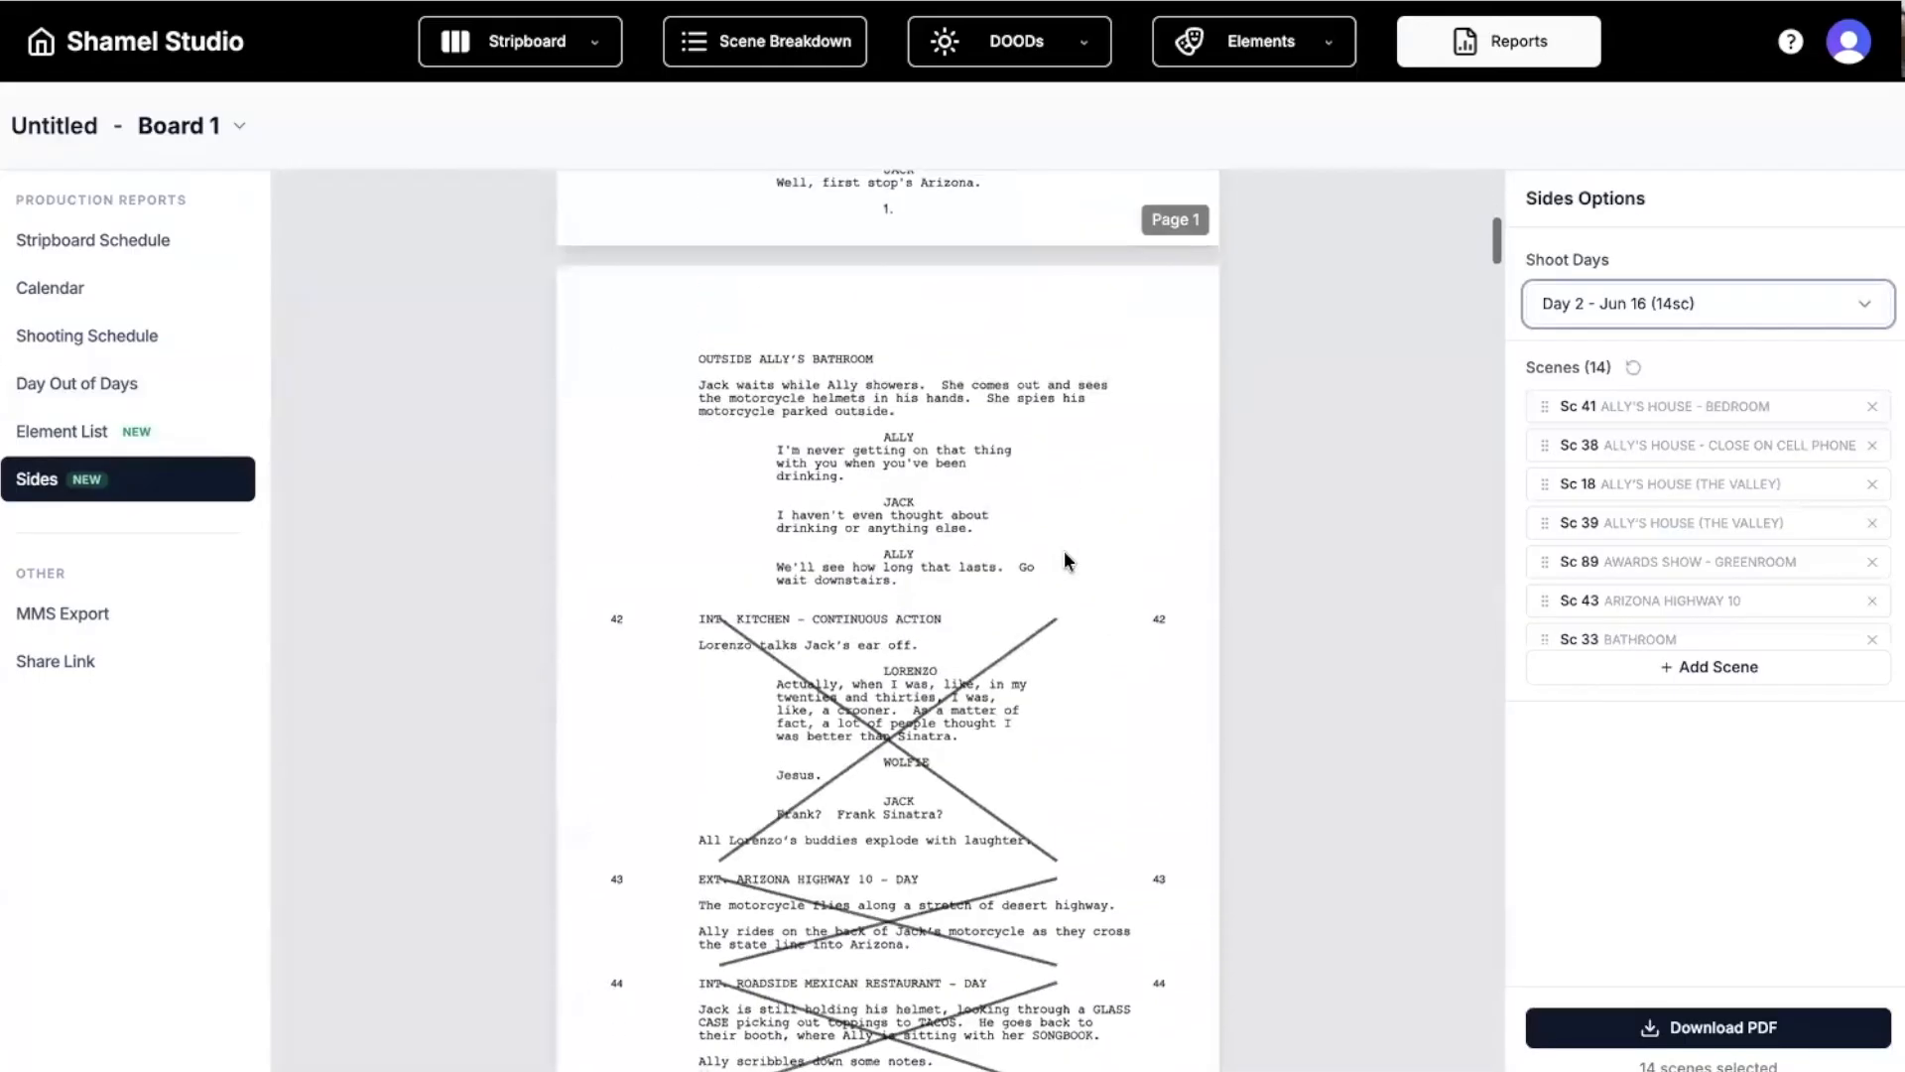
pyautogui.scroll(10, 1064, 551)
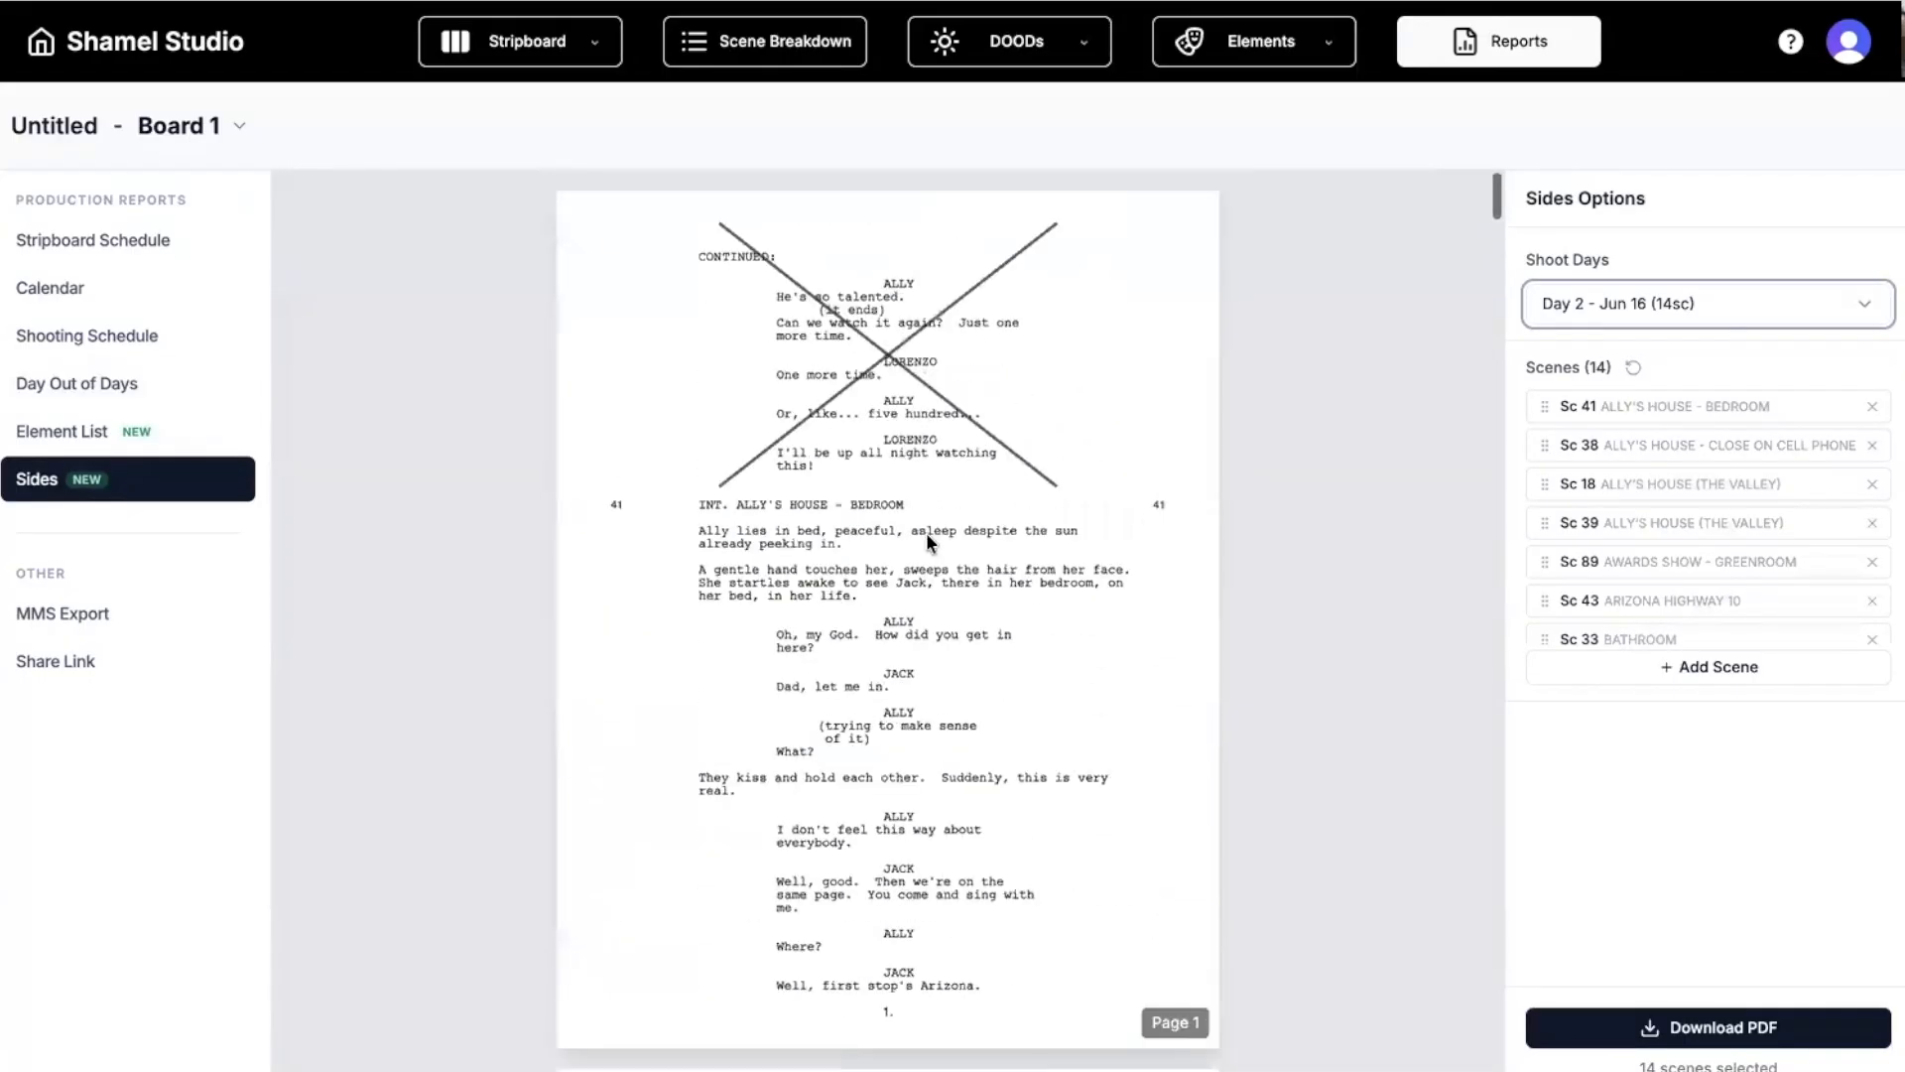
pyautogui.click(88, 237)
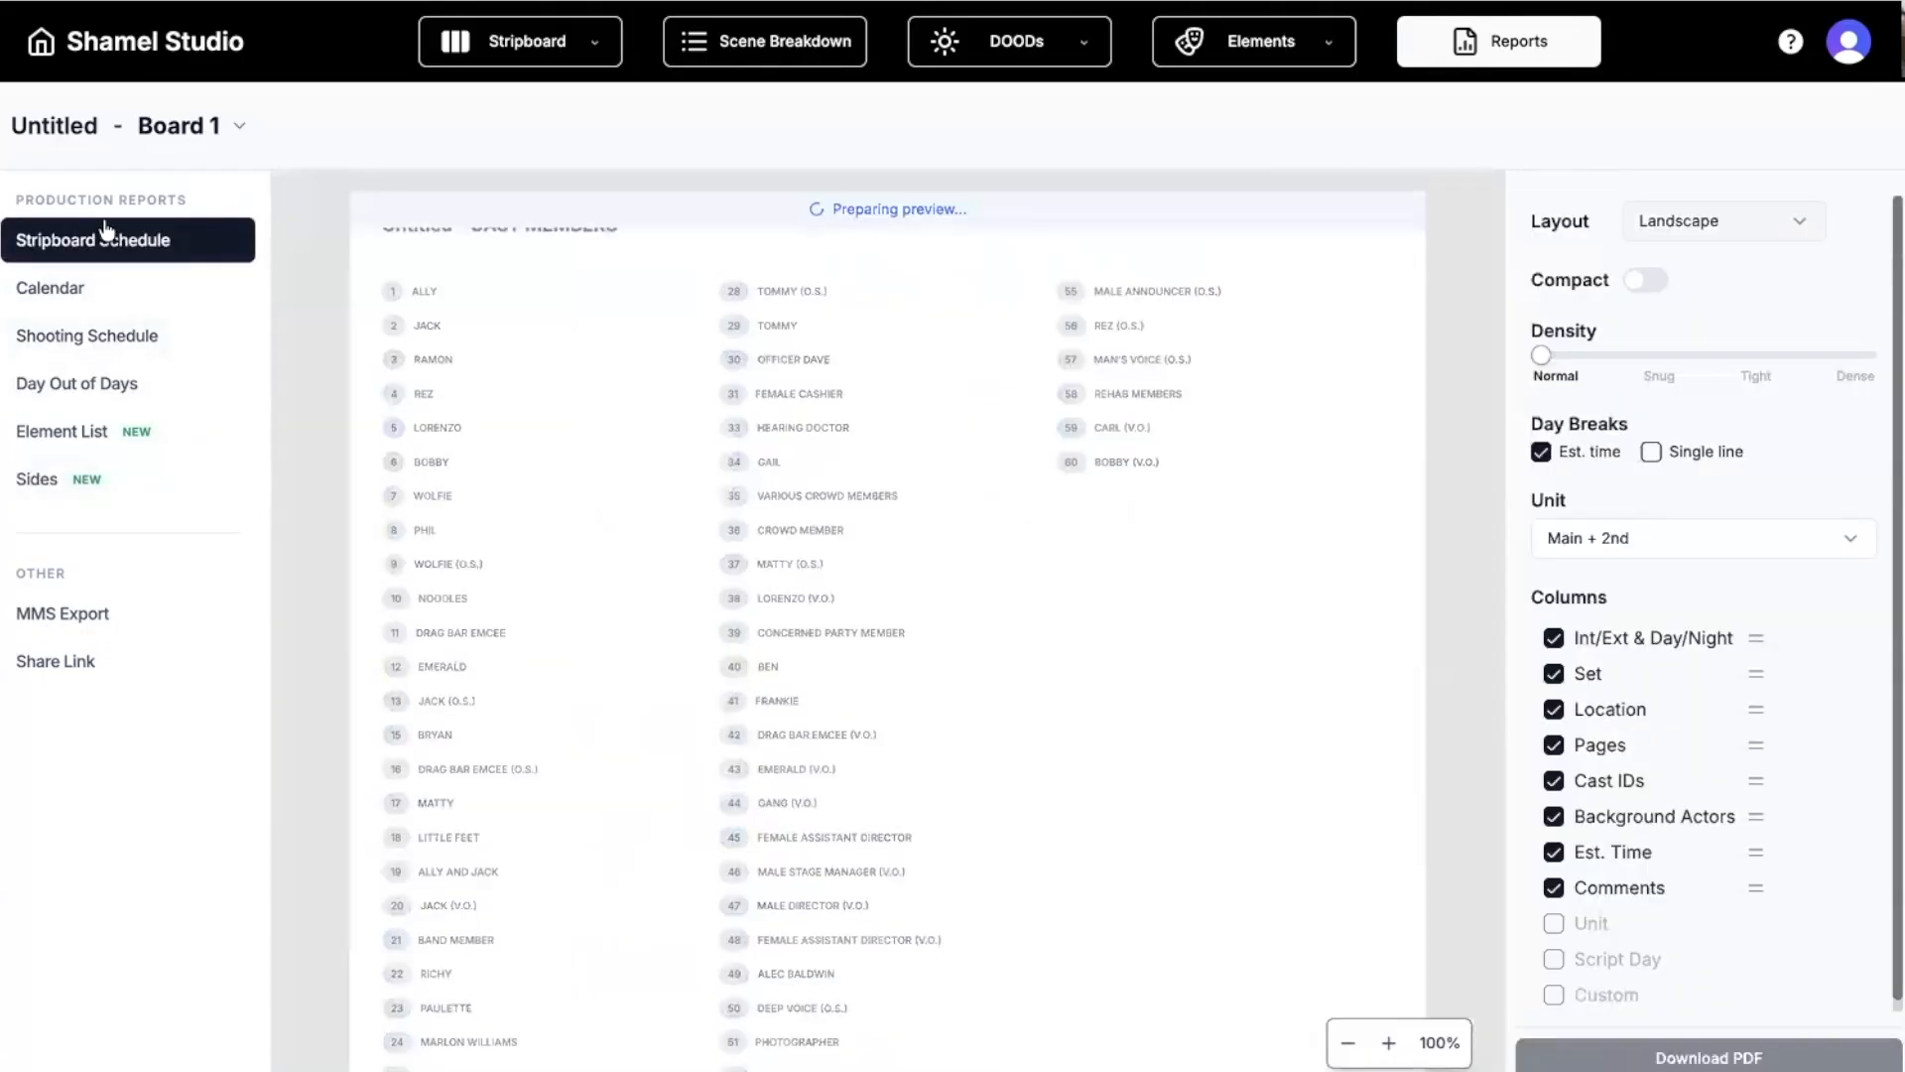
pyautogui.click(521, 40)
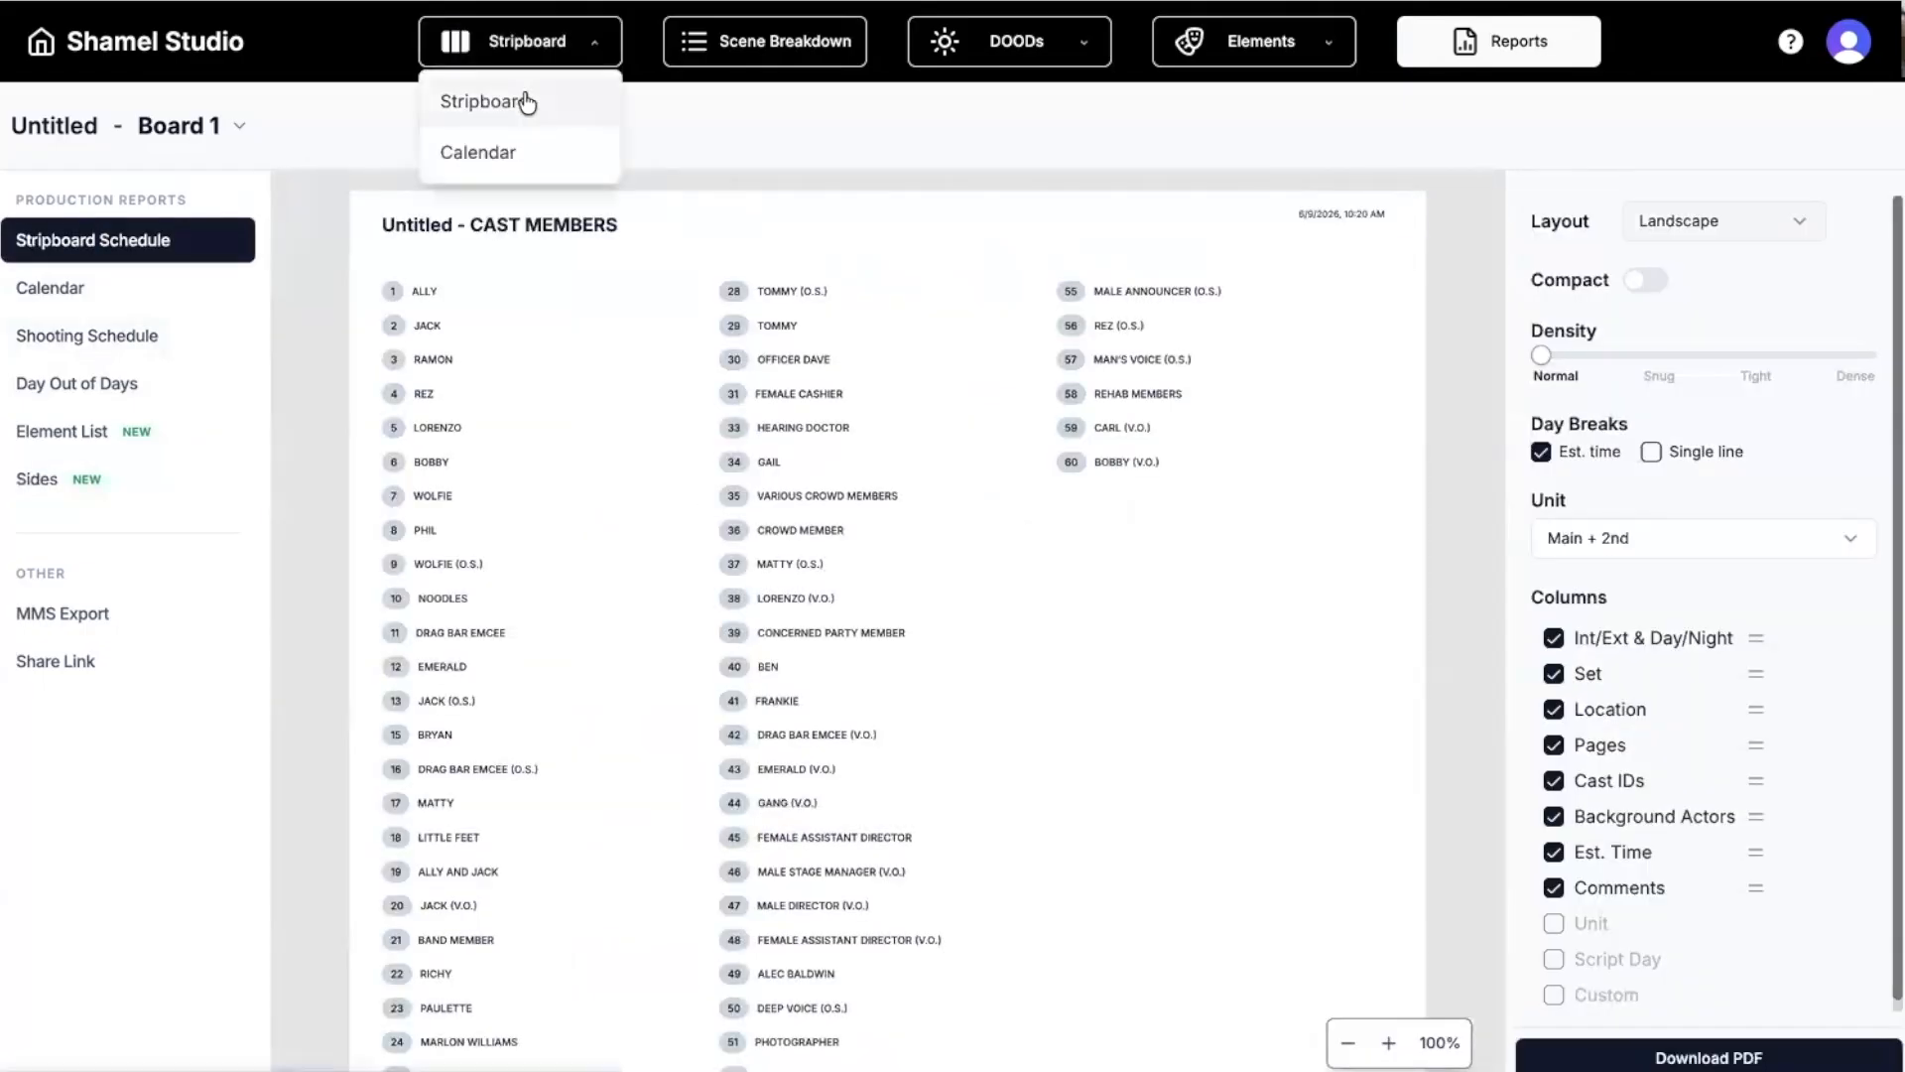
# On the stripboard, place scene 71 between scenes 43 and 33, then return to My Projects.
pyautogui.click(526, 103)
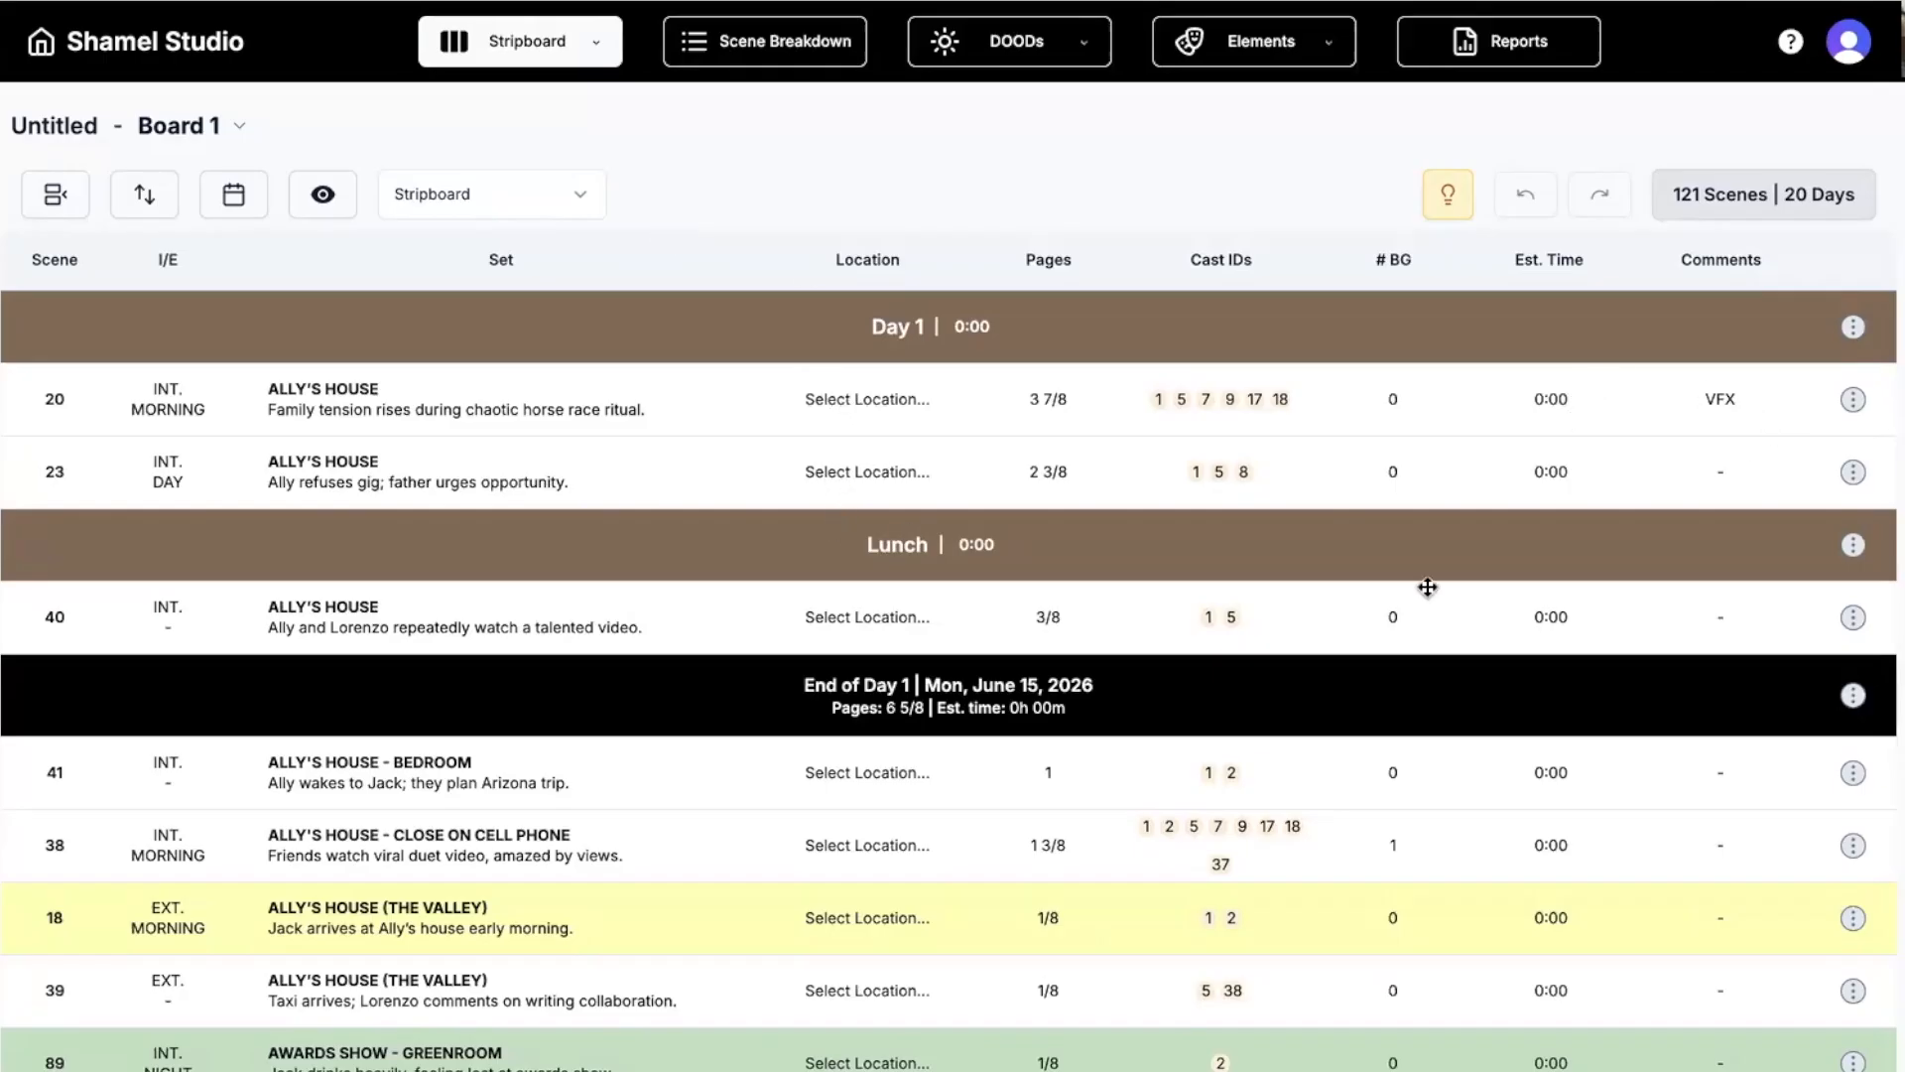
pyautogui.scroll(-5, 893, 850)
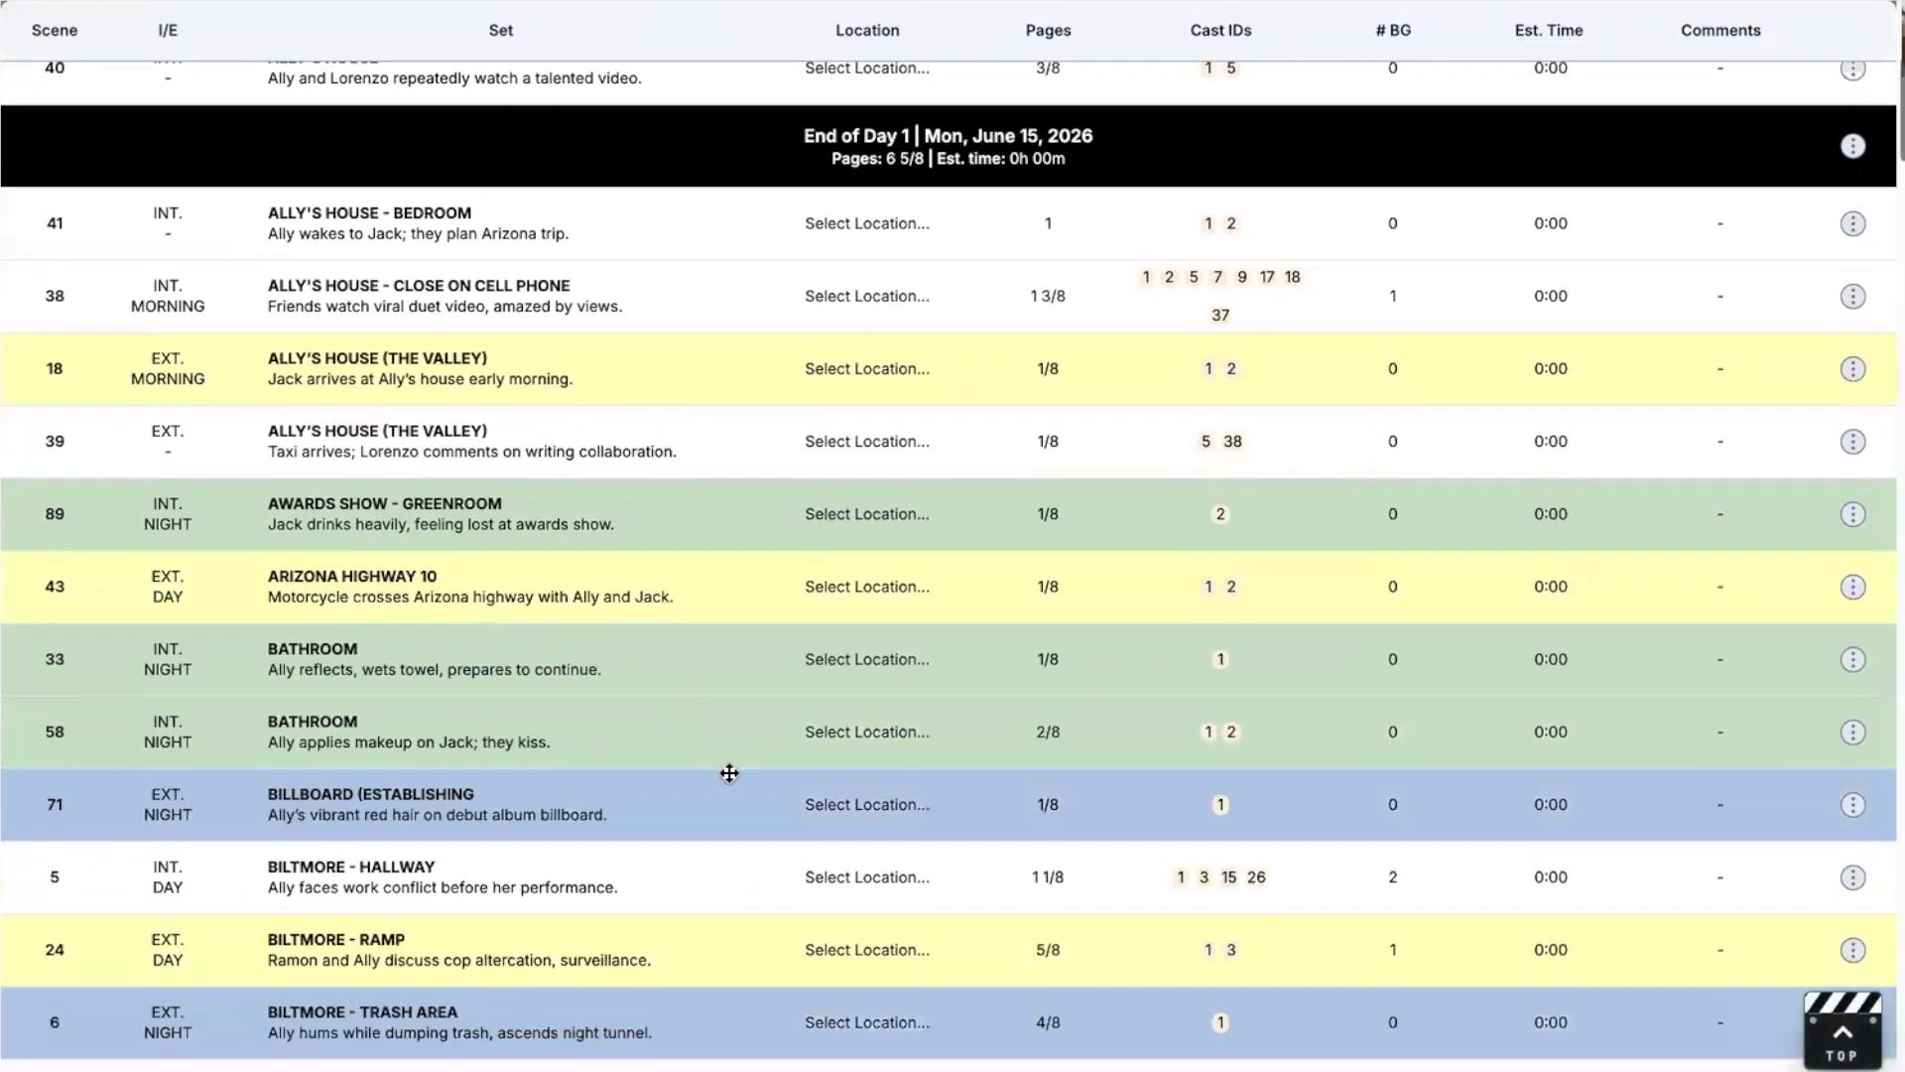
pyautogui.moveTo(726, 789); pyautogui.dragTo(718, 592)
pyautogui.scroll(5, 719, 592)
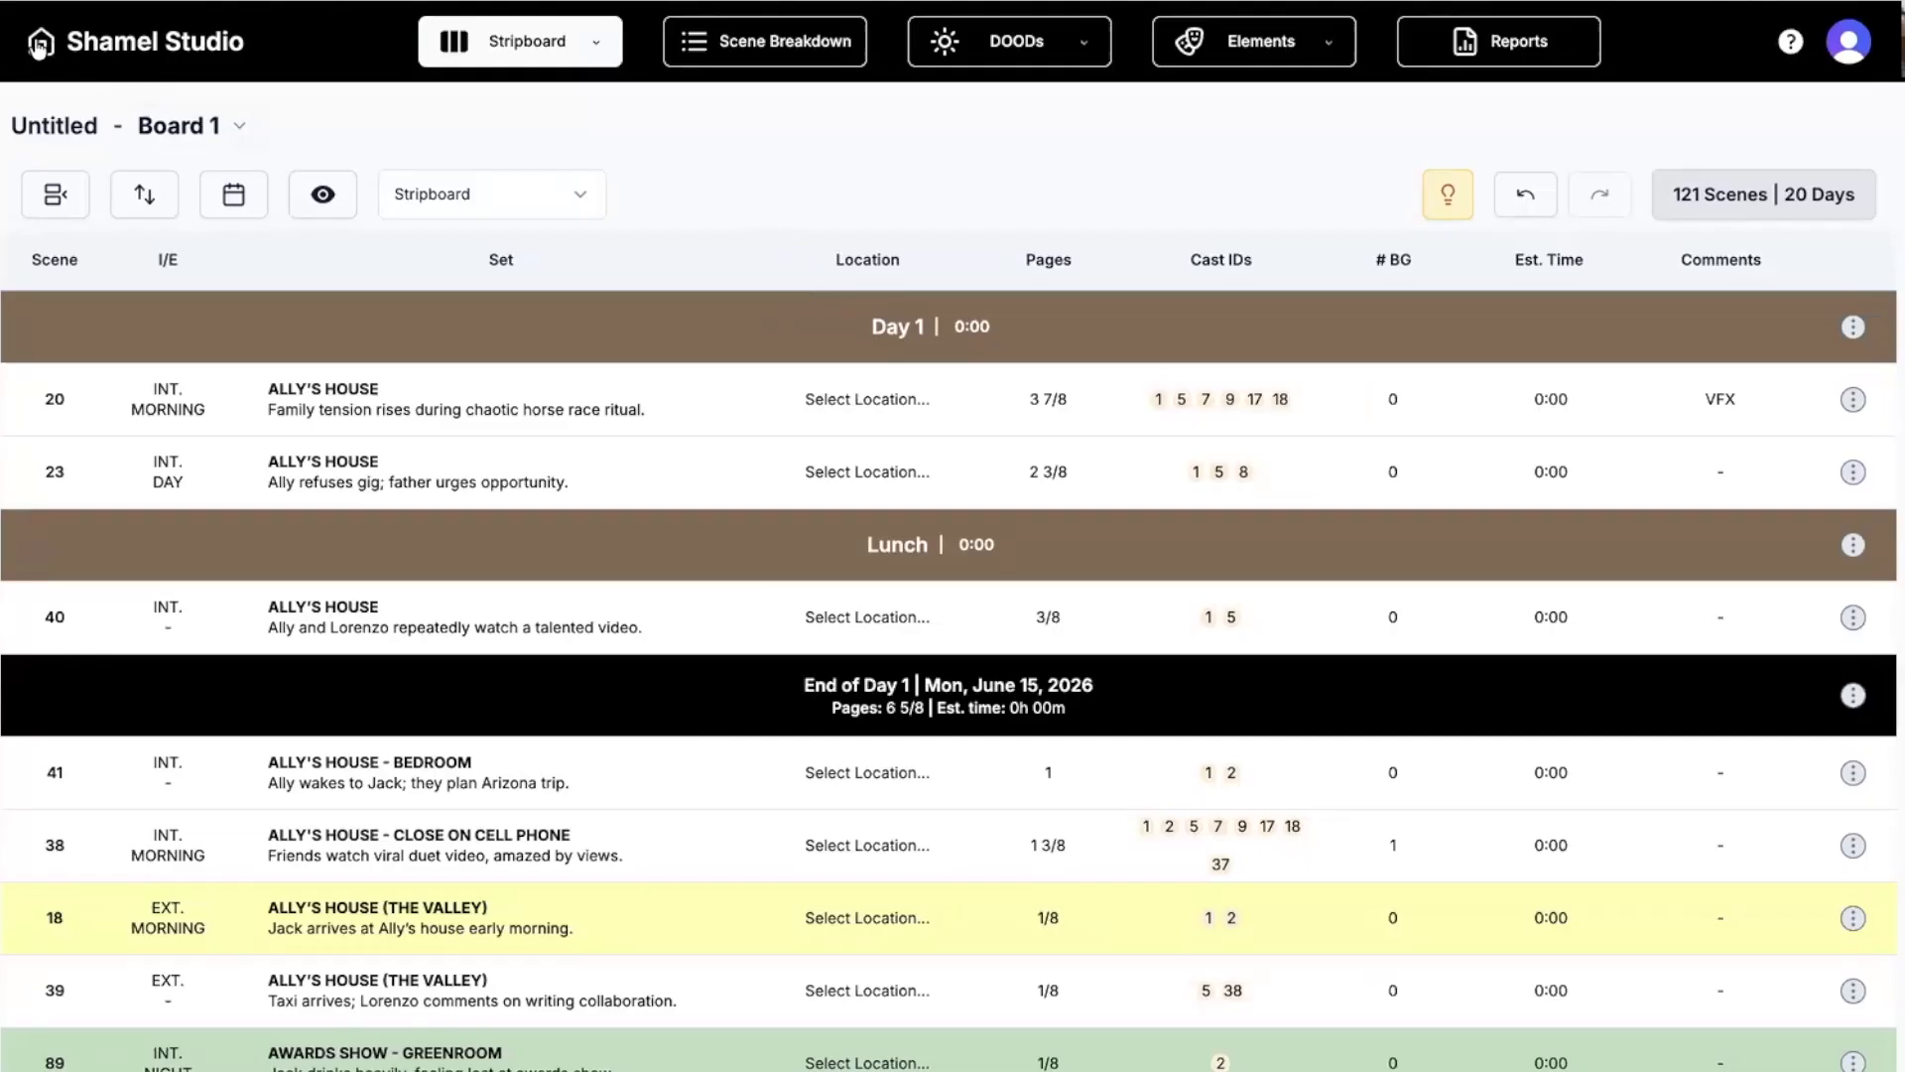
pyautogui.click(43, 36)
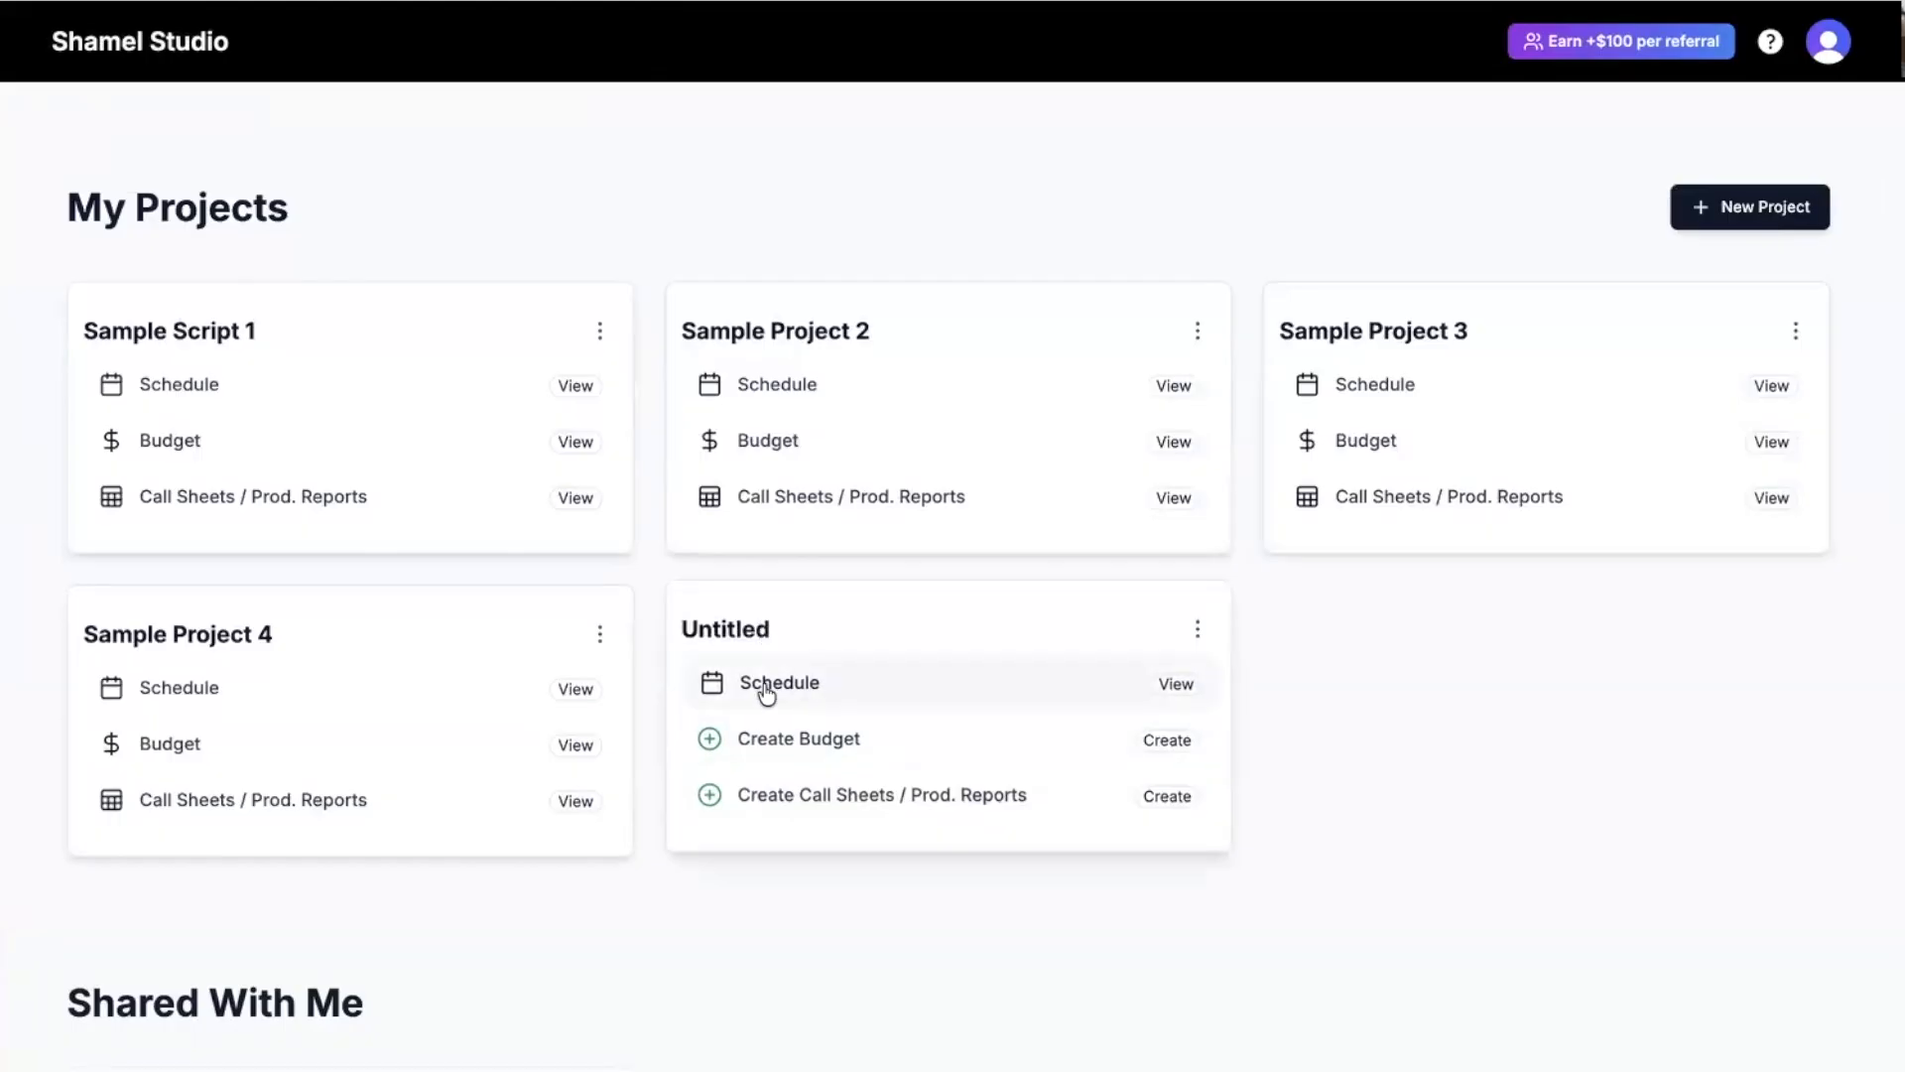
# Start a Standard Template budget importing from the Board 1 schedule and continue to Budget Details.
pyautogui.click(781, 751)
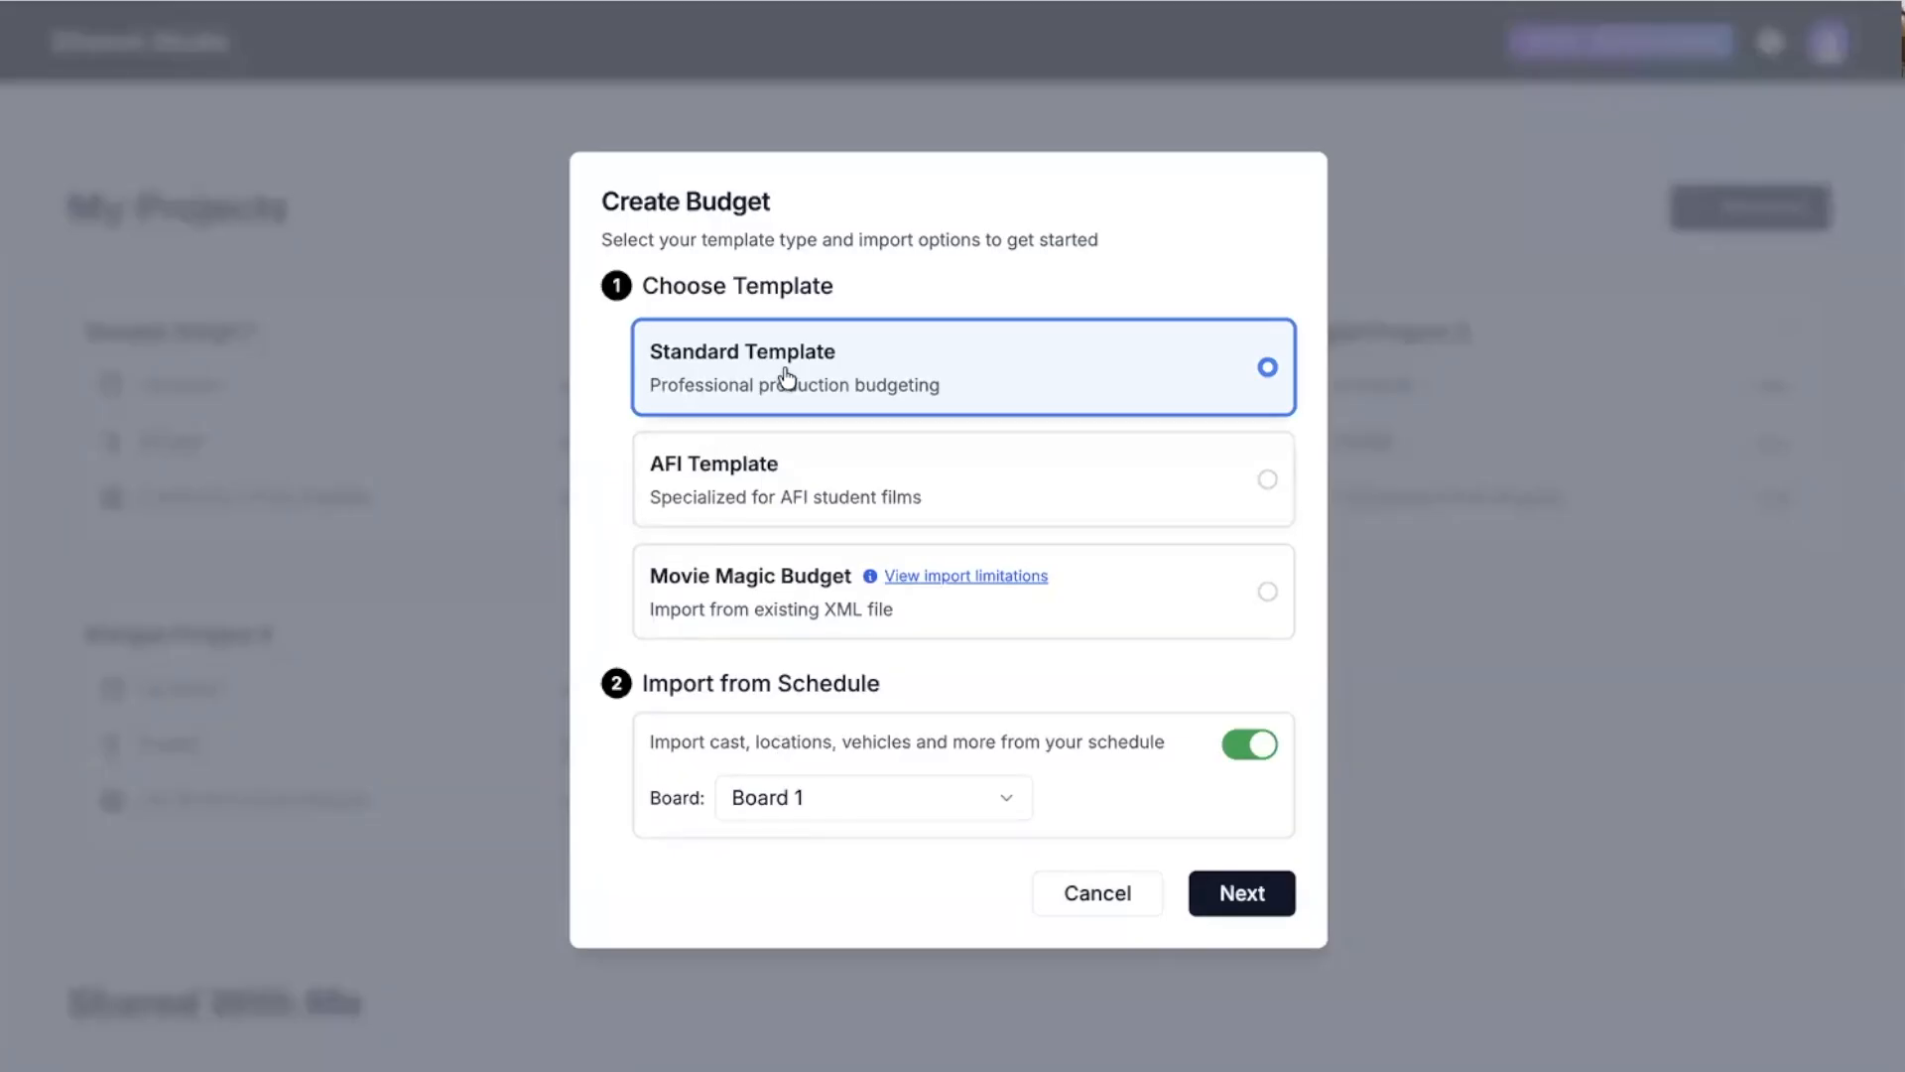
pyautogui.click(838, 476)
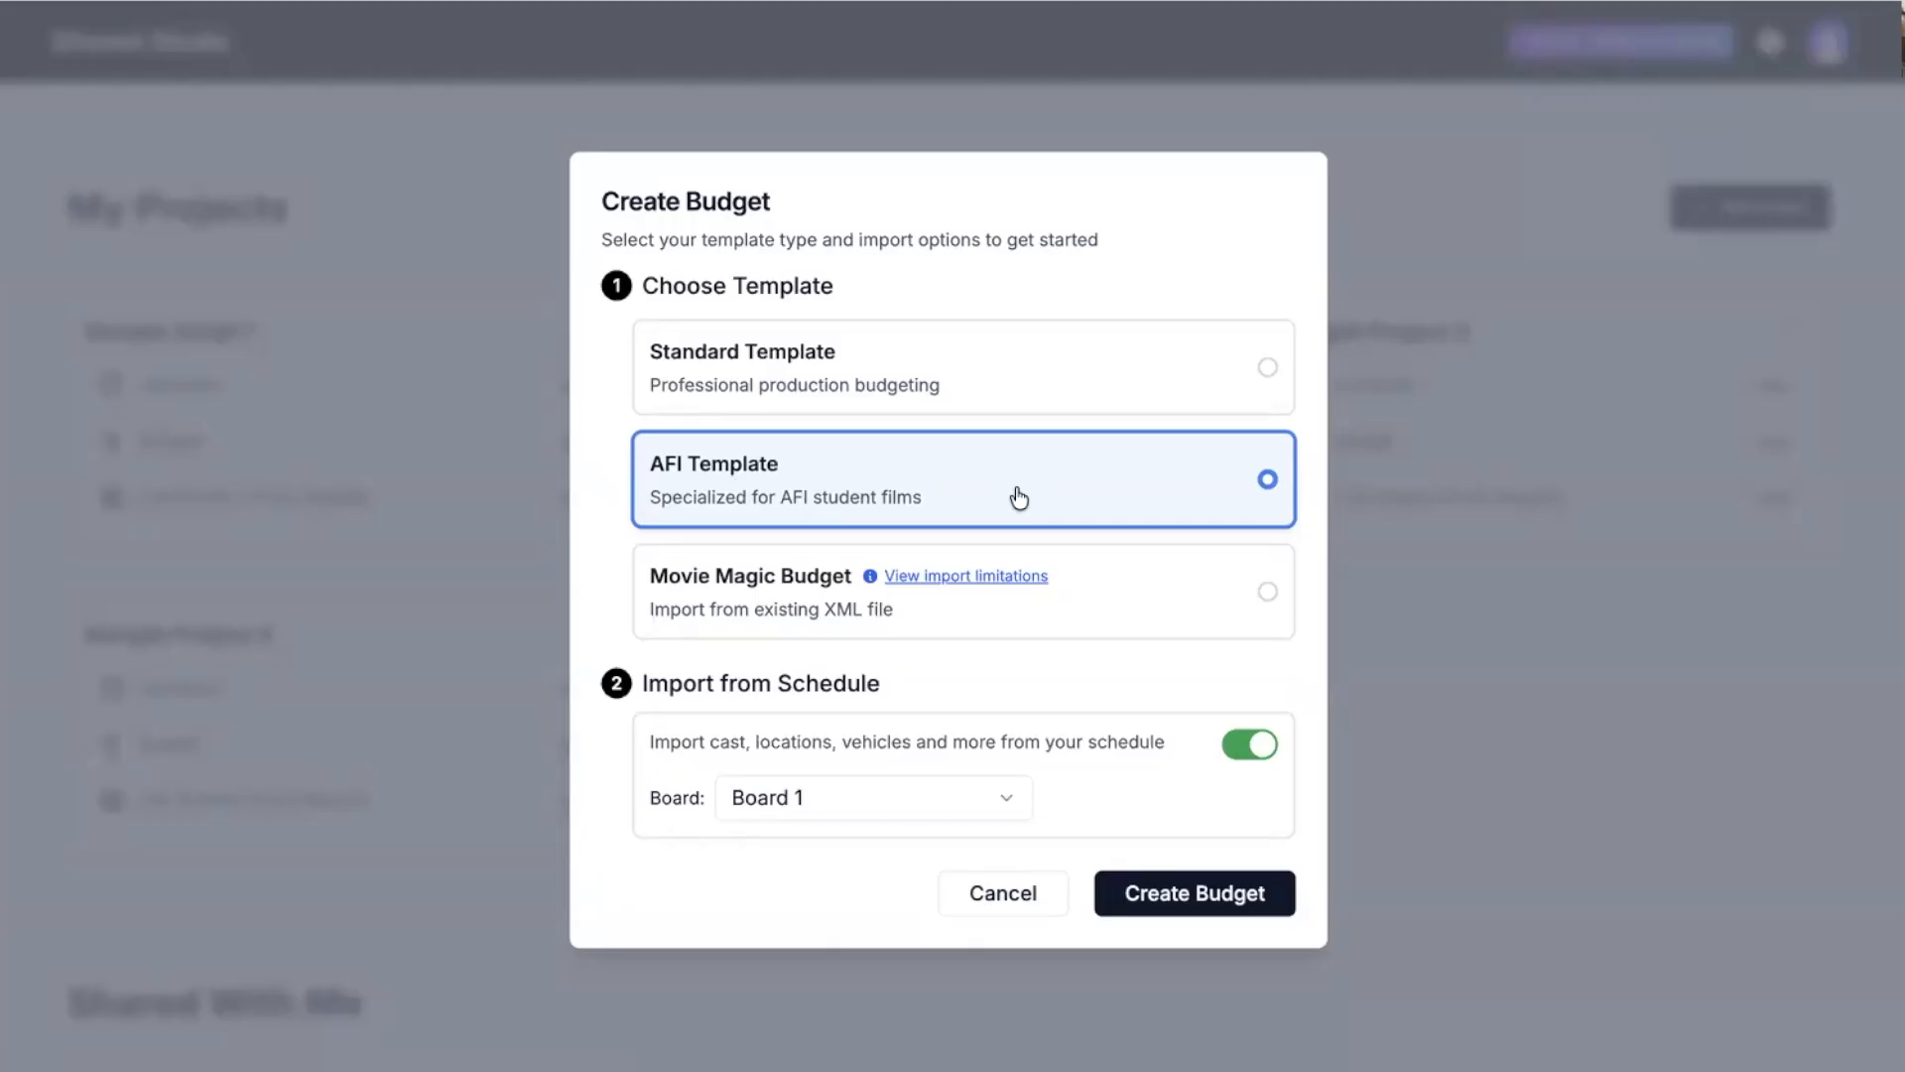
pyautogui.click(708, 601)
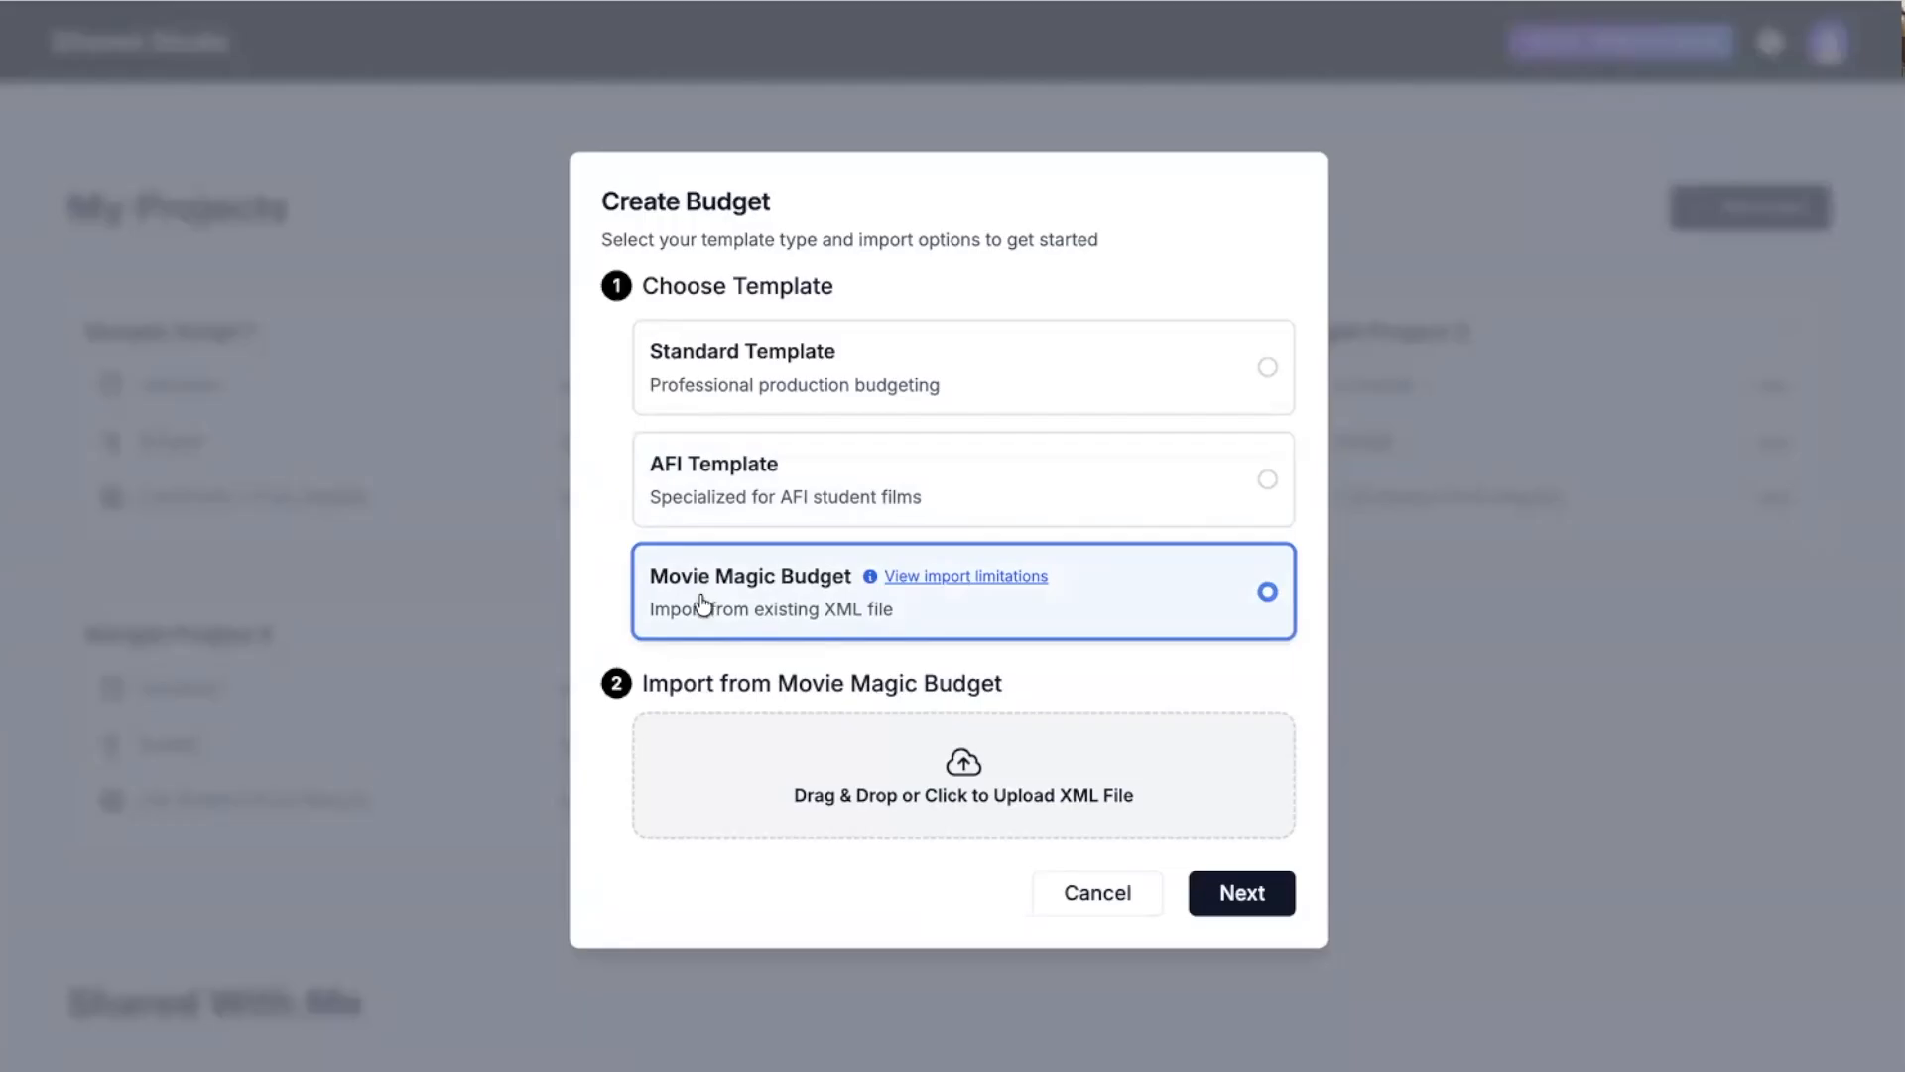
pyautogui.click(715, 368)
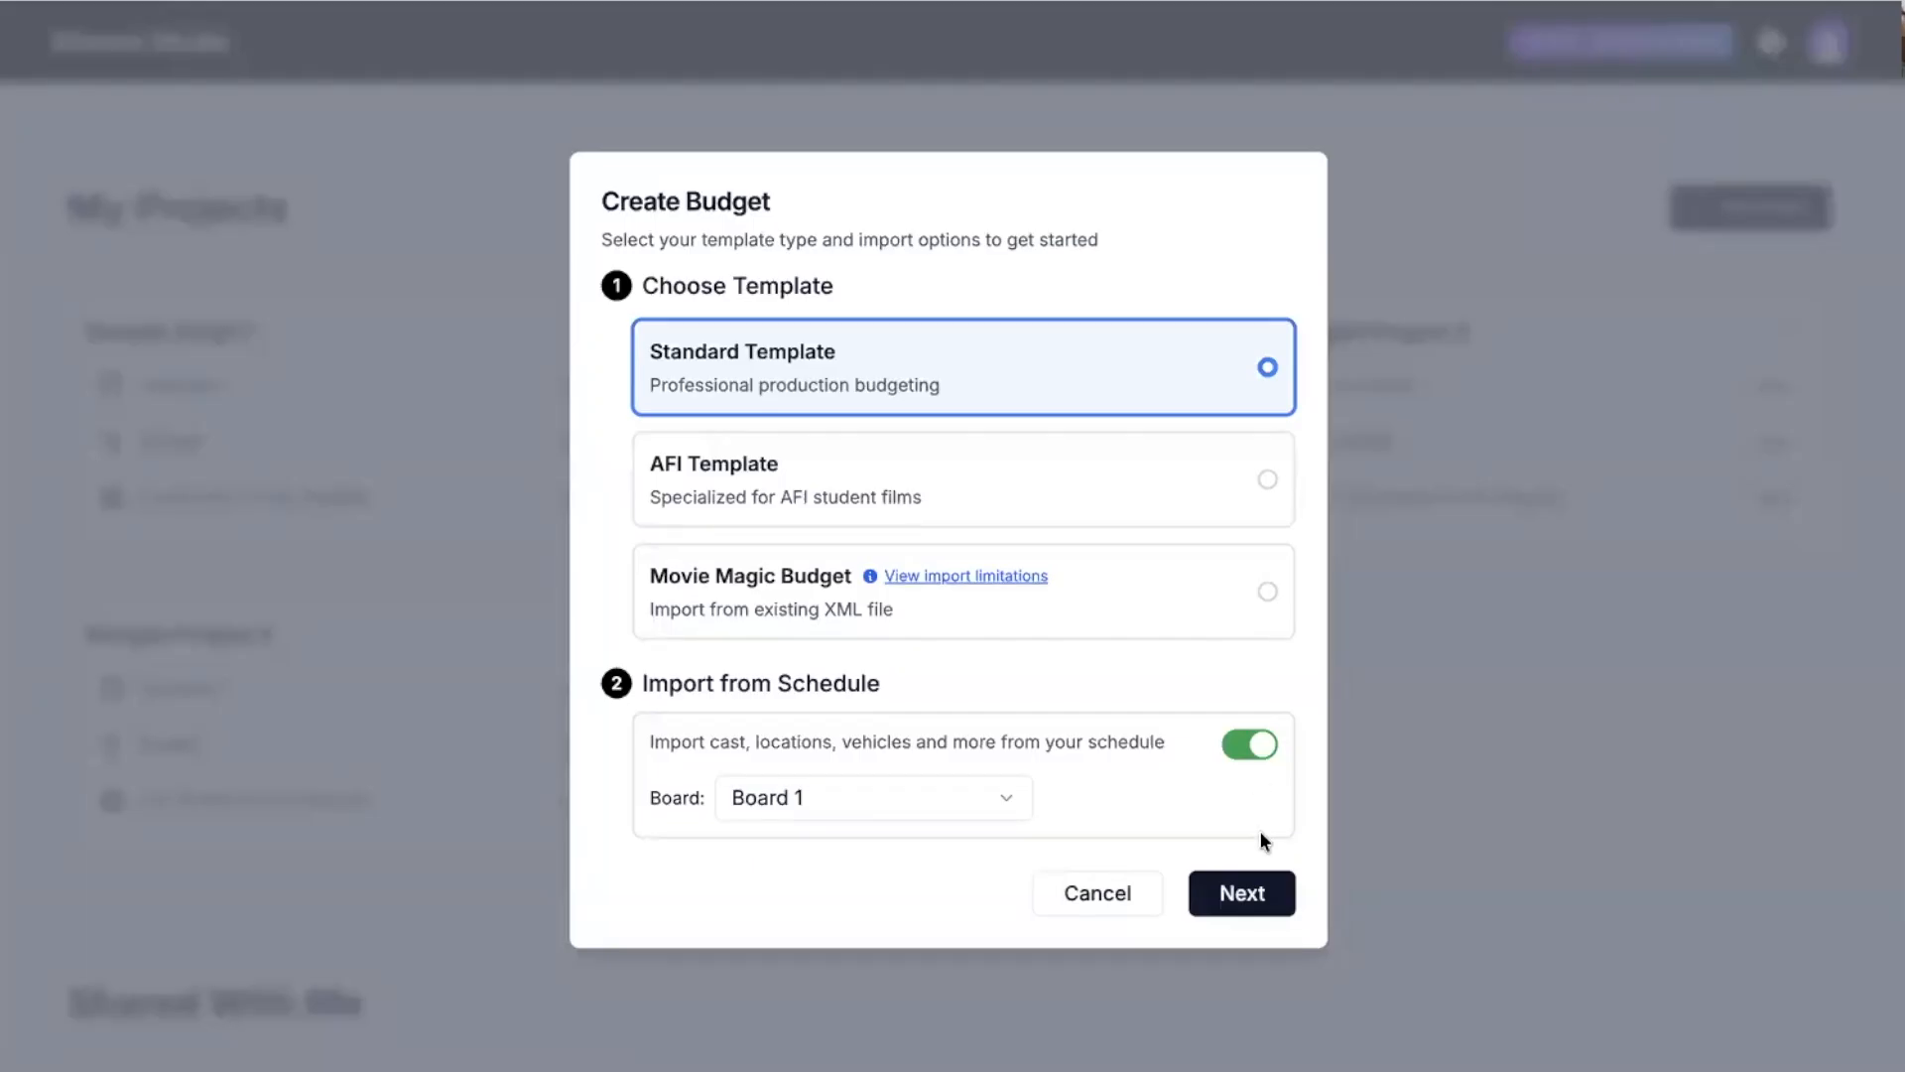
pyautogui.click(1231, 899)
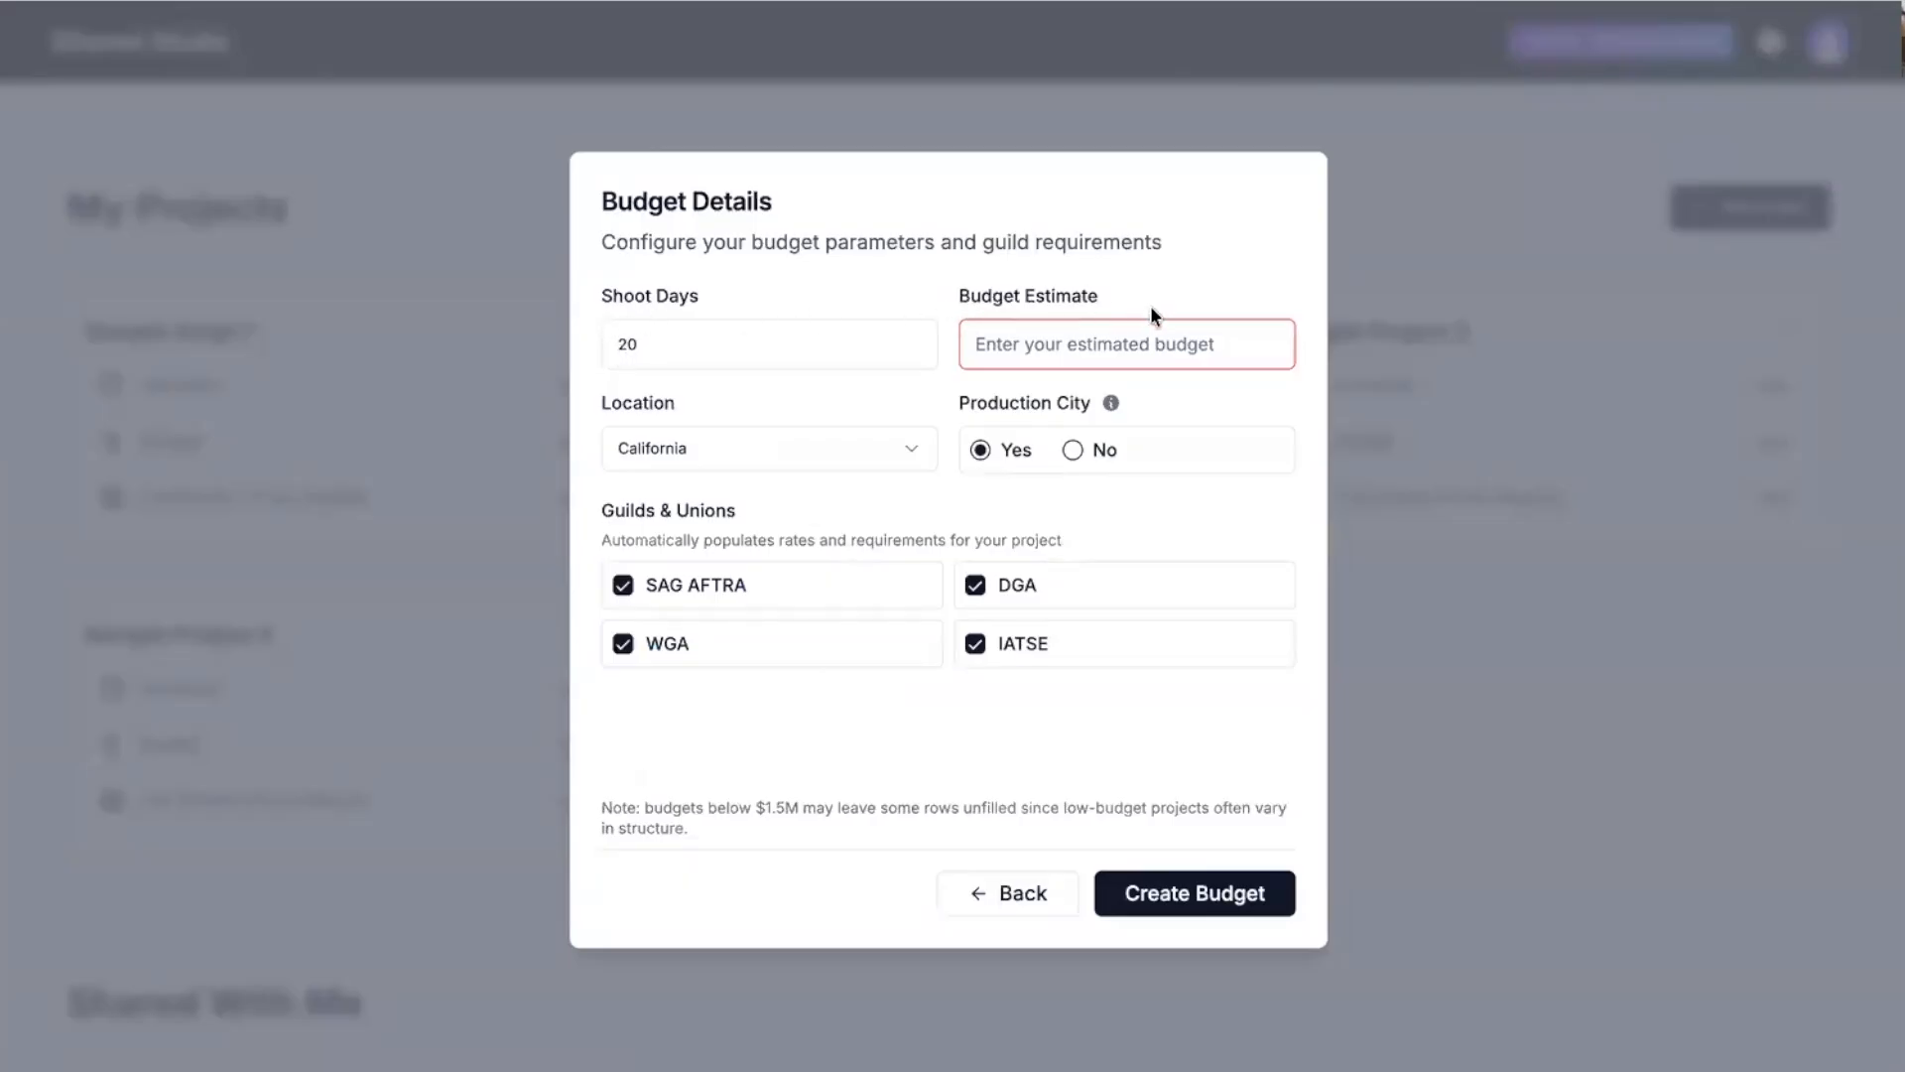
# Set the budget estimate to $2,000,000.
pyautogui.click(1111, 344)
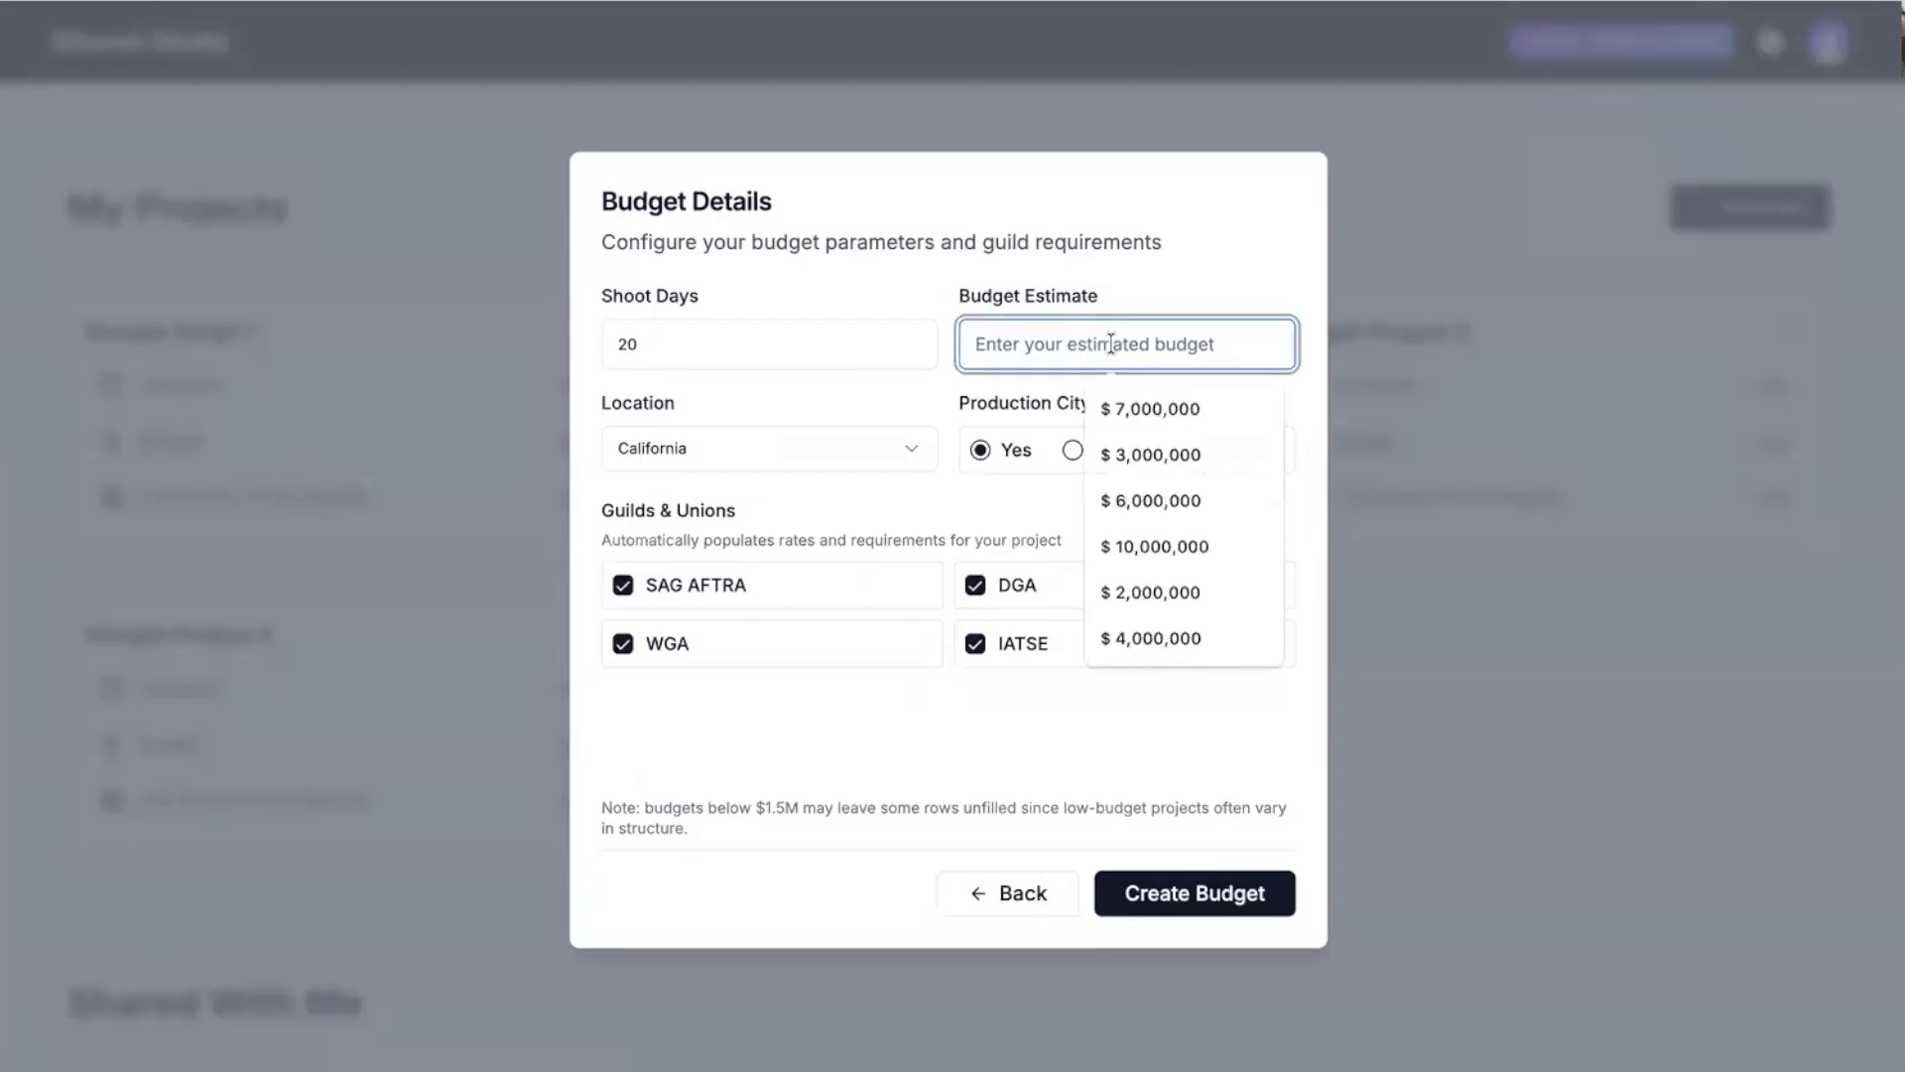
pyautogui.click(1112, 411)
pyautogui.write('2,000,000')
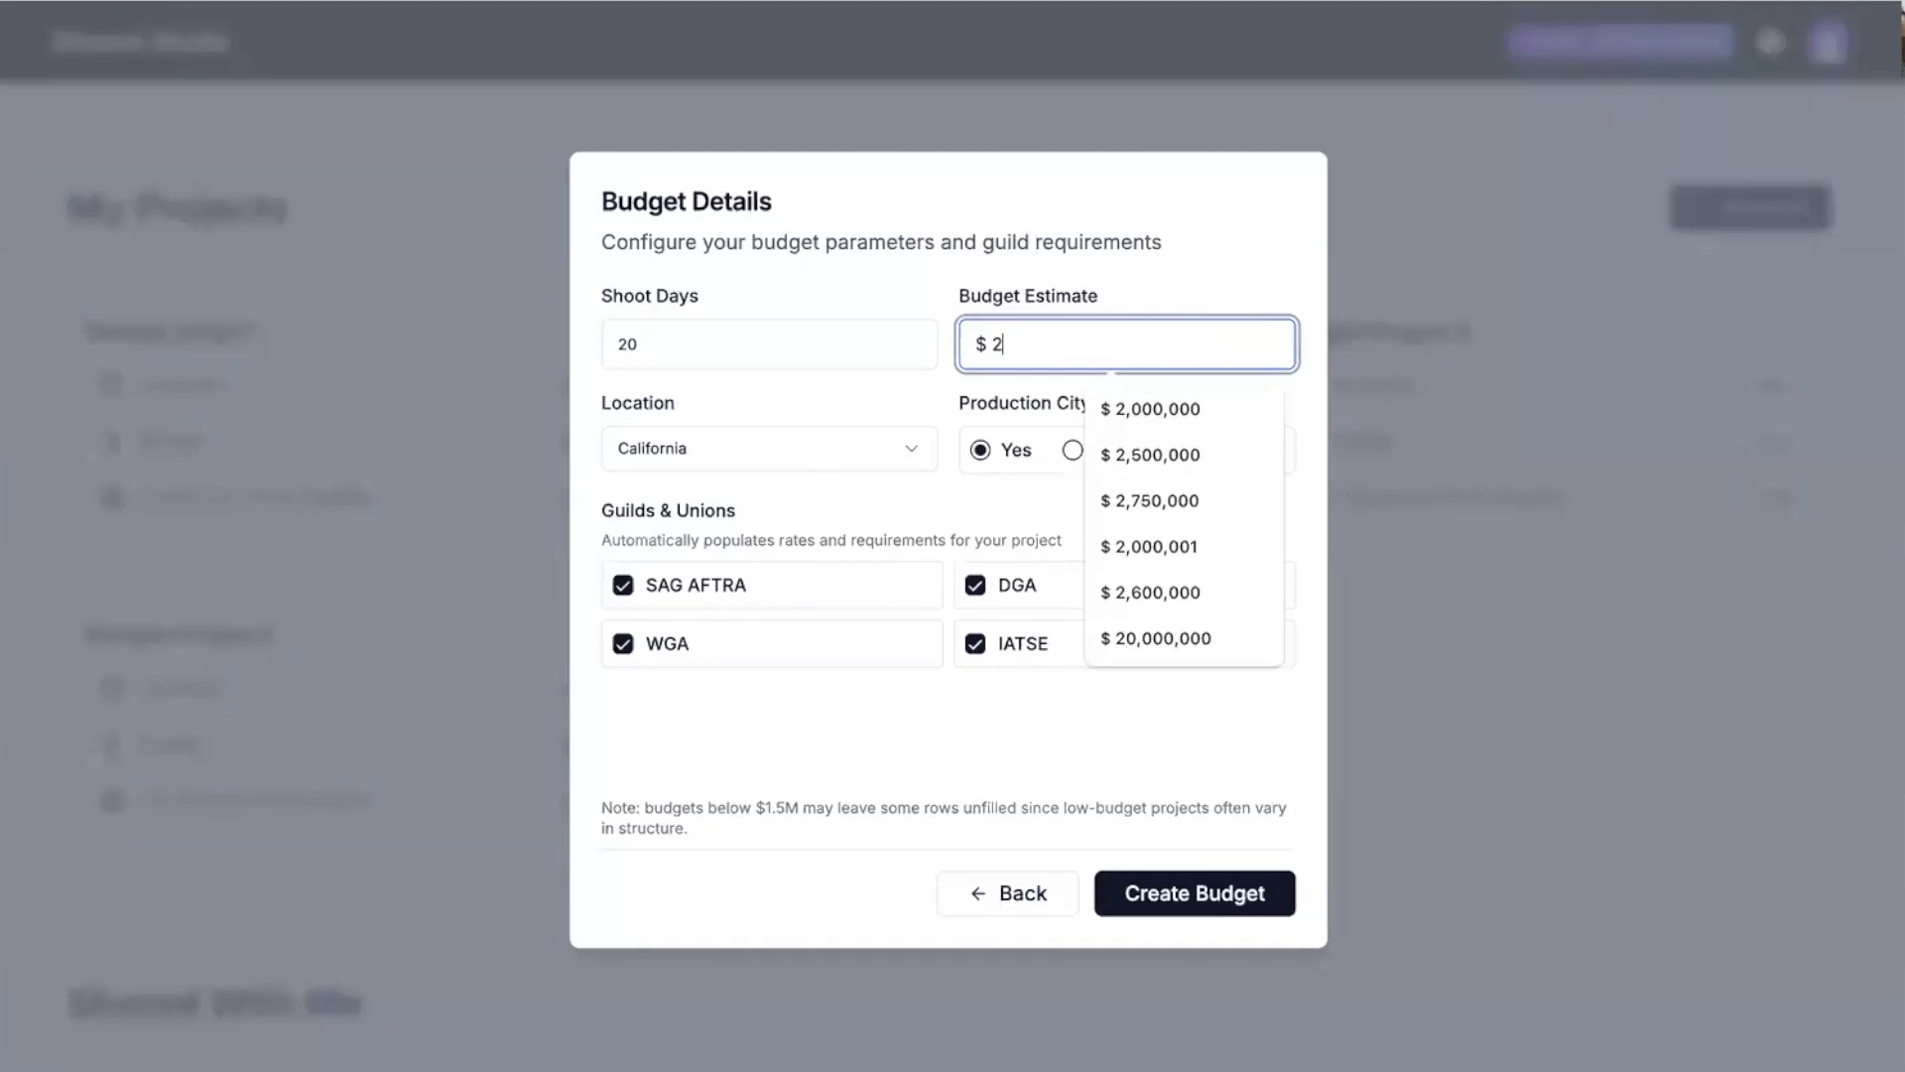
pyautogui.click(1189, 407)
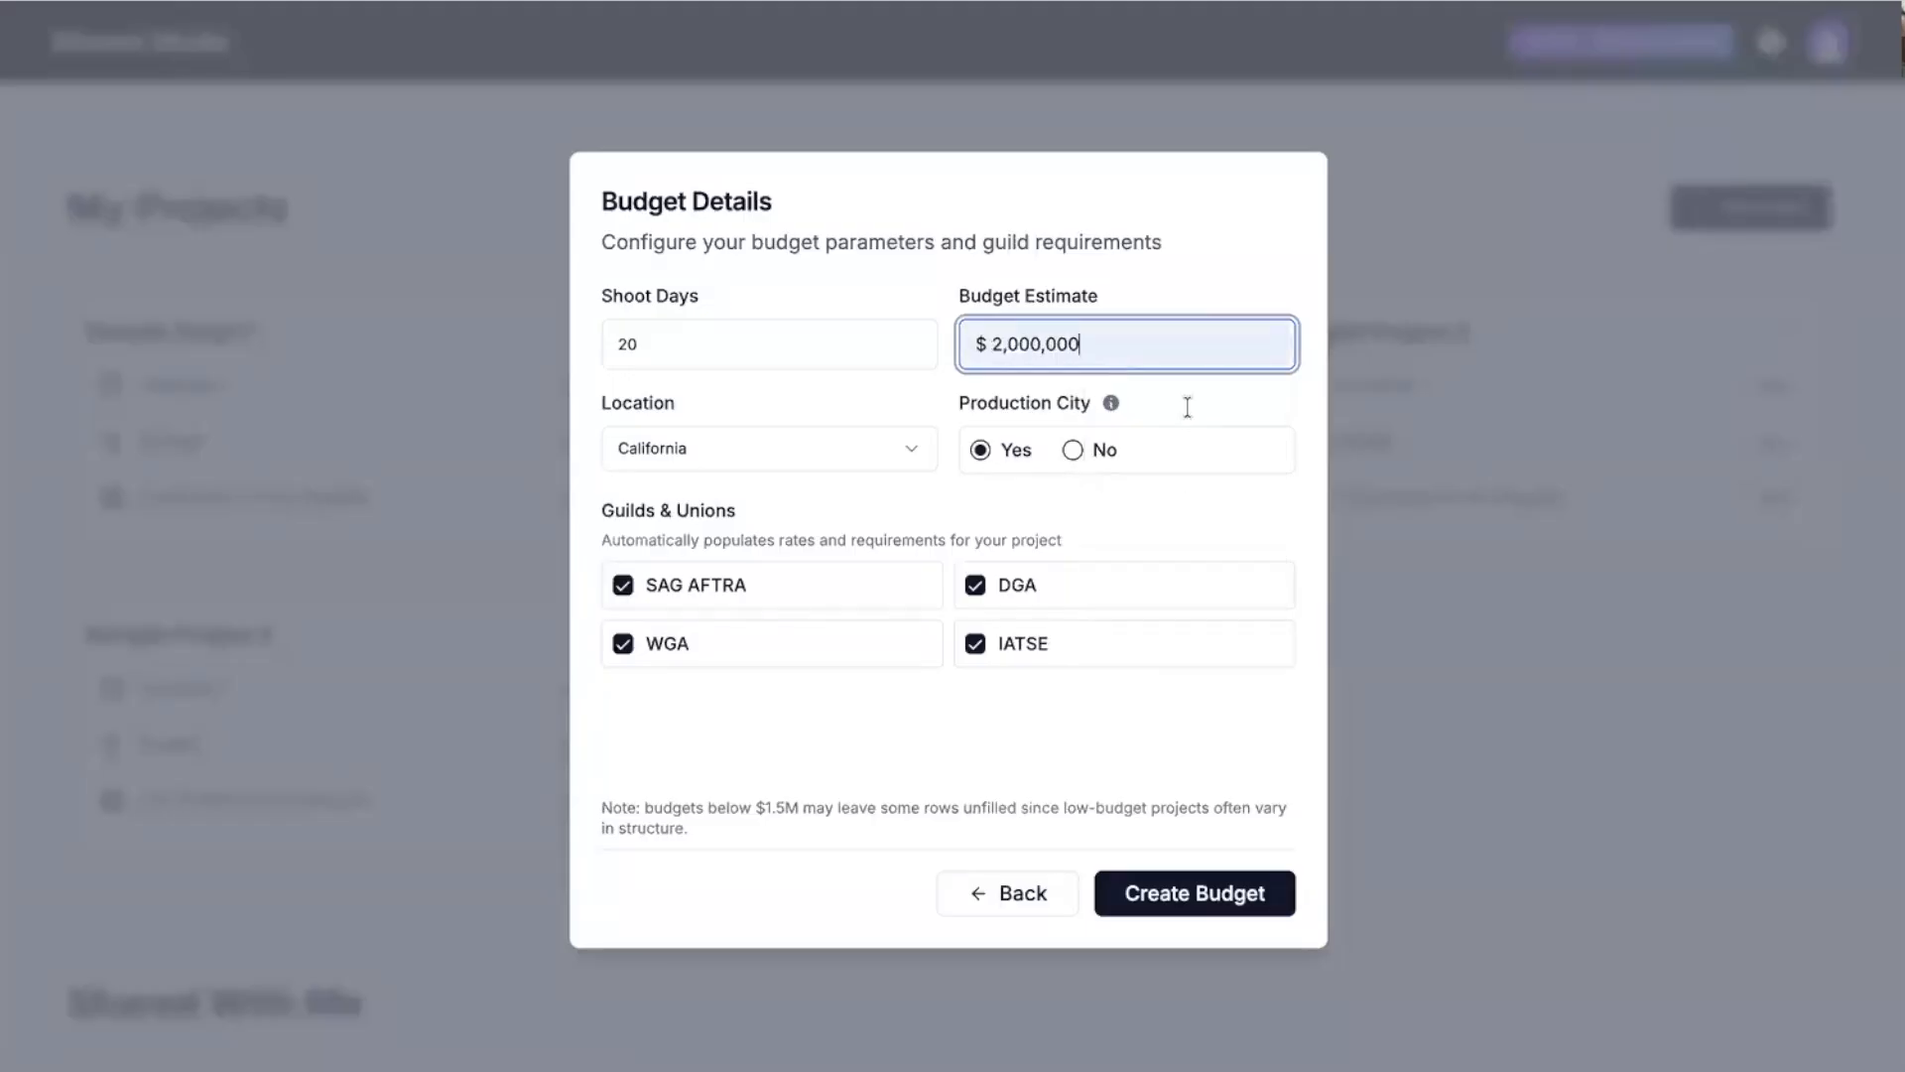
pyautogui.click(1233, 259)
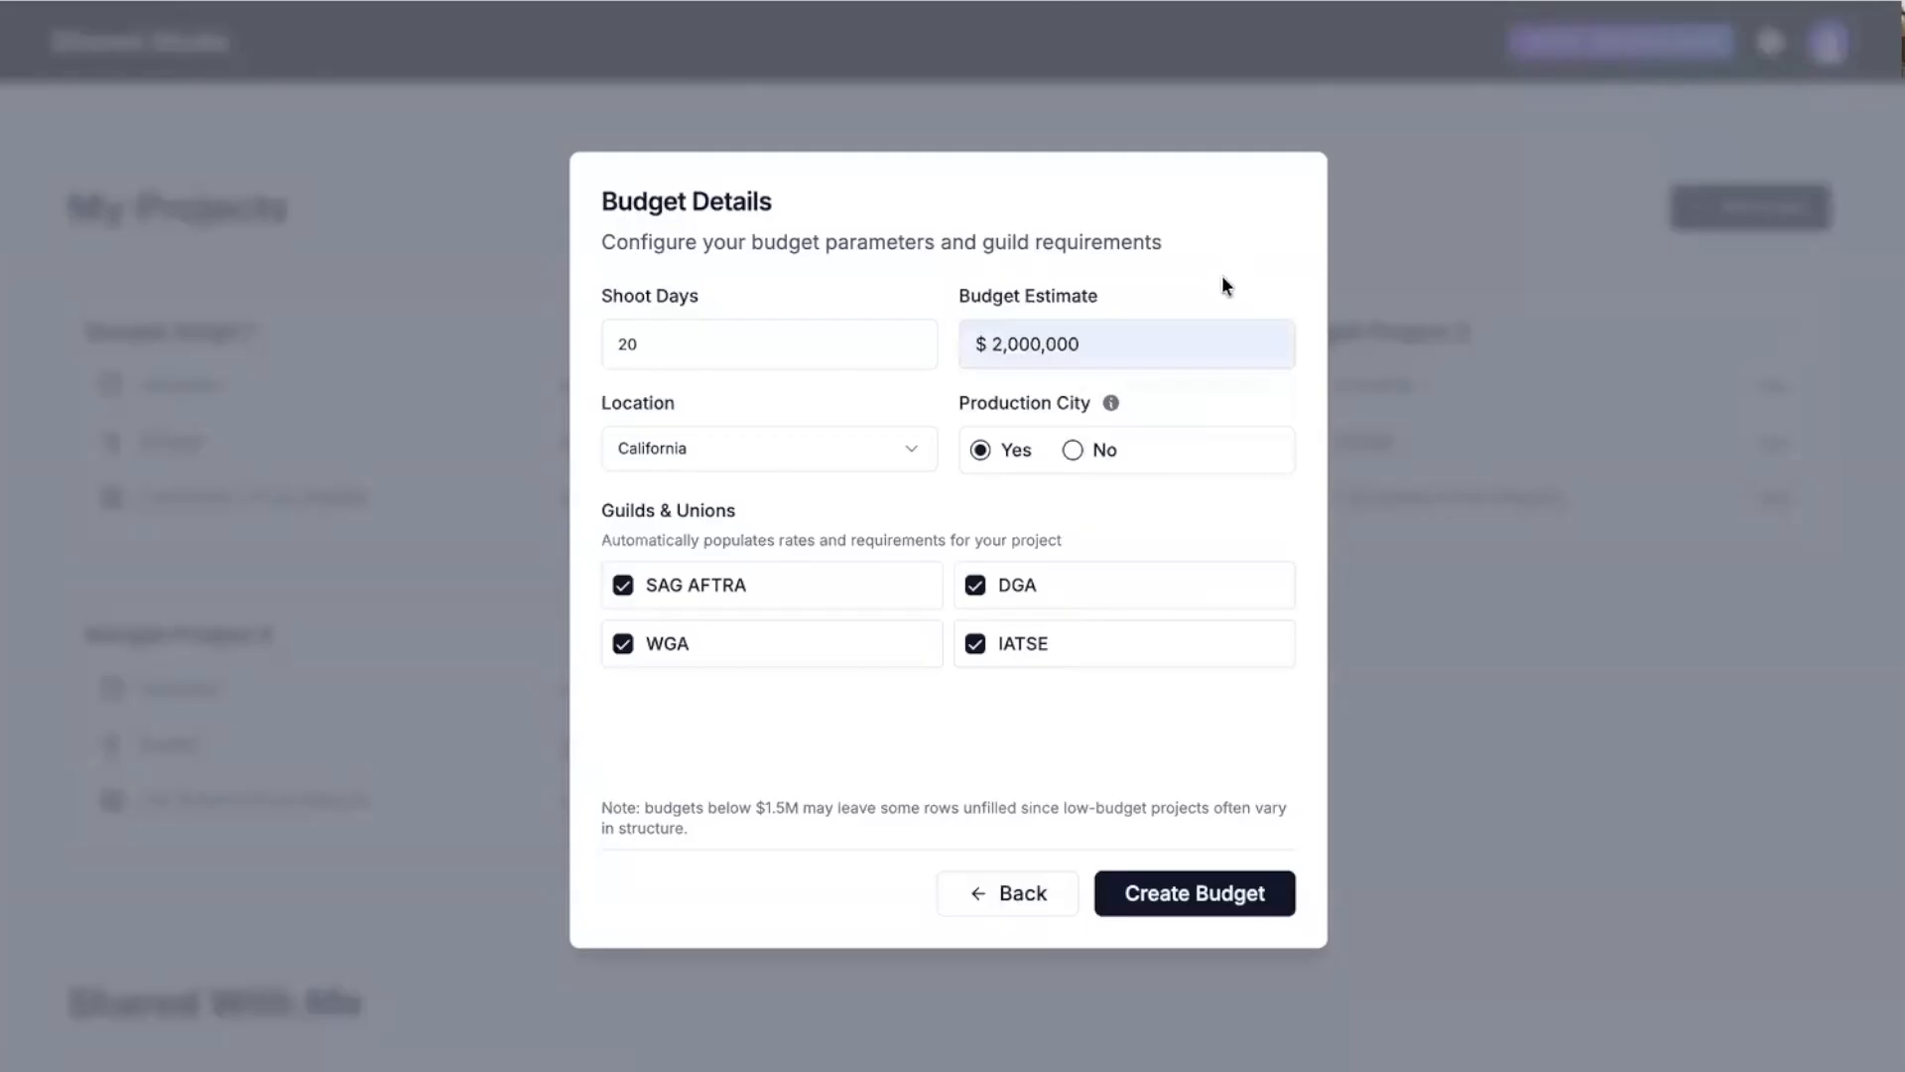
# Keep California as the shooting location and generate the budget.
pyautogui.click(916, 461)
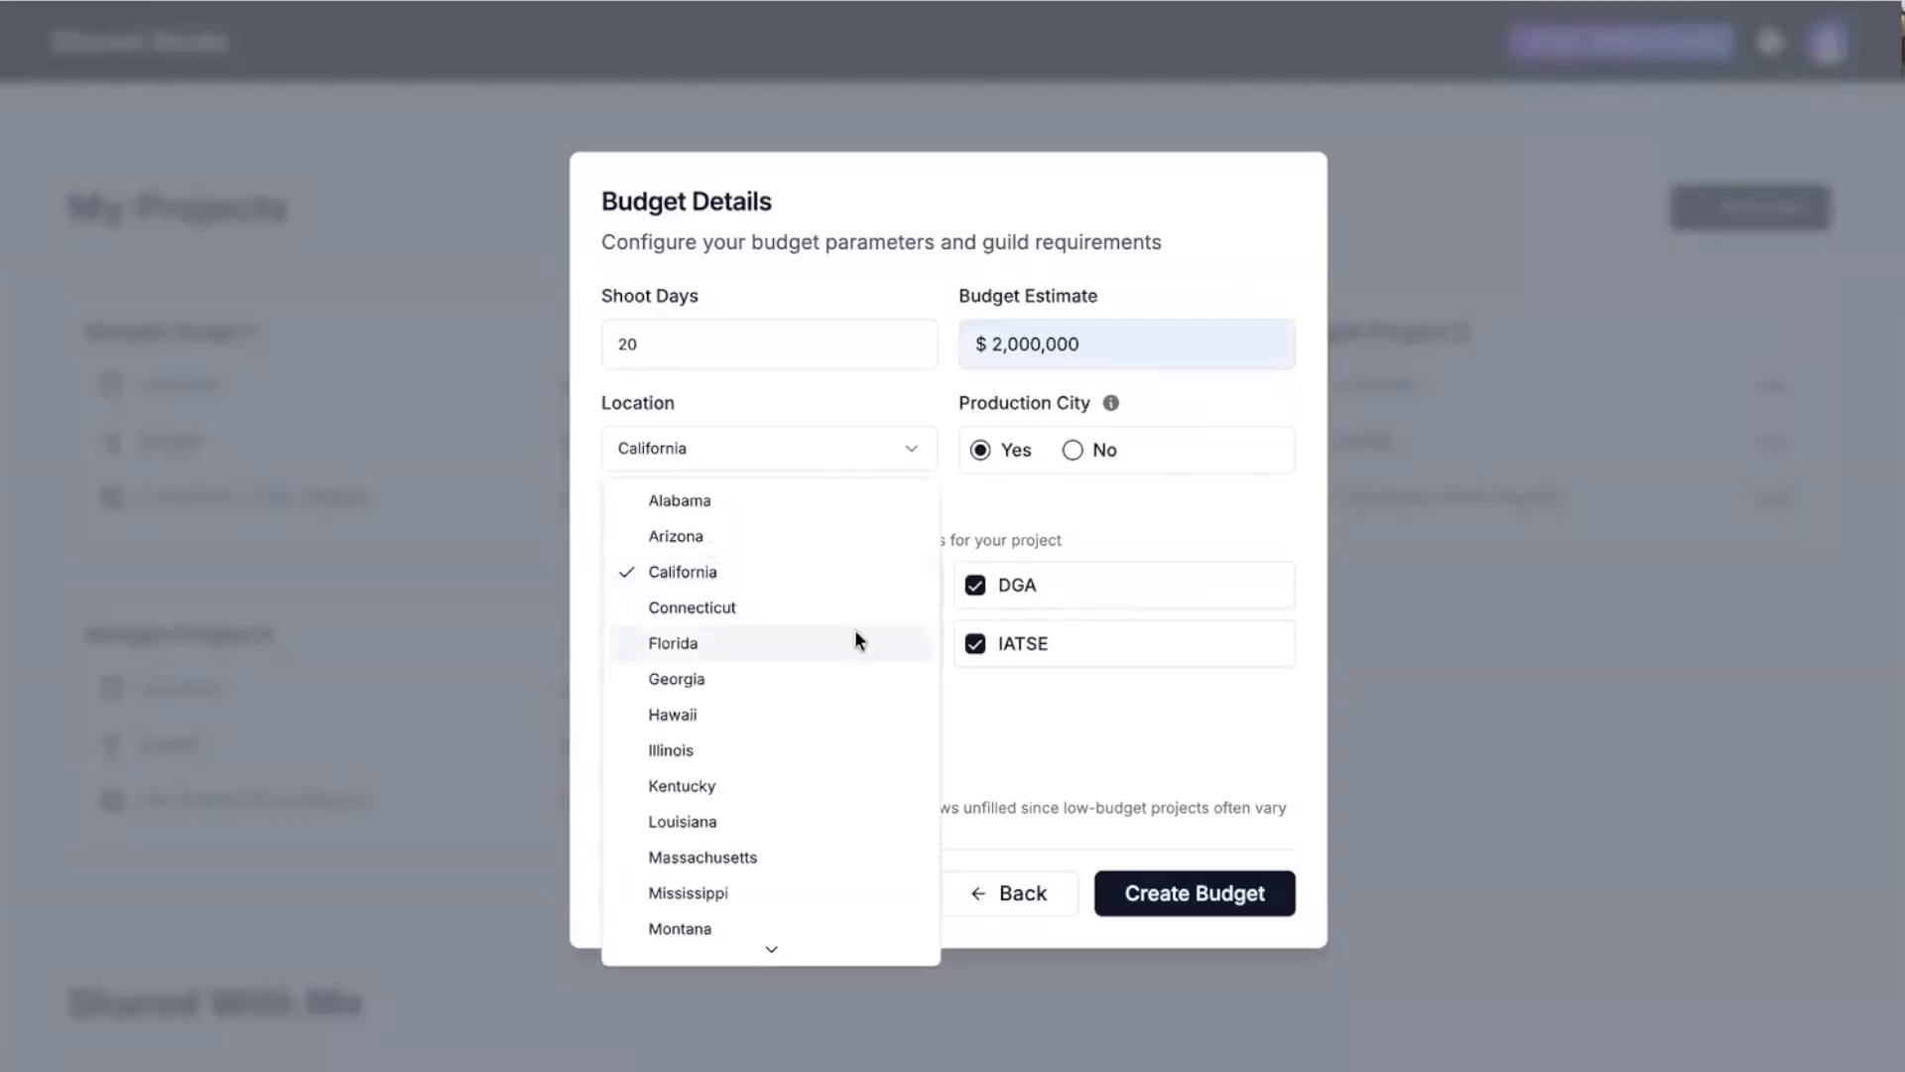
pyautogui.scroll(-3, 828, 660)
pyautogui.scroll(3, 829, 660)
pyautogui.scroll(-5, 783, 685)
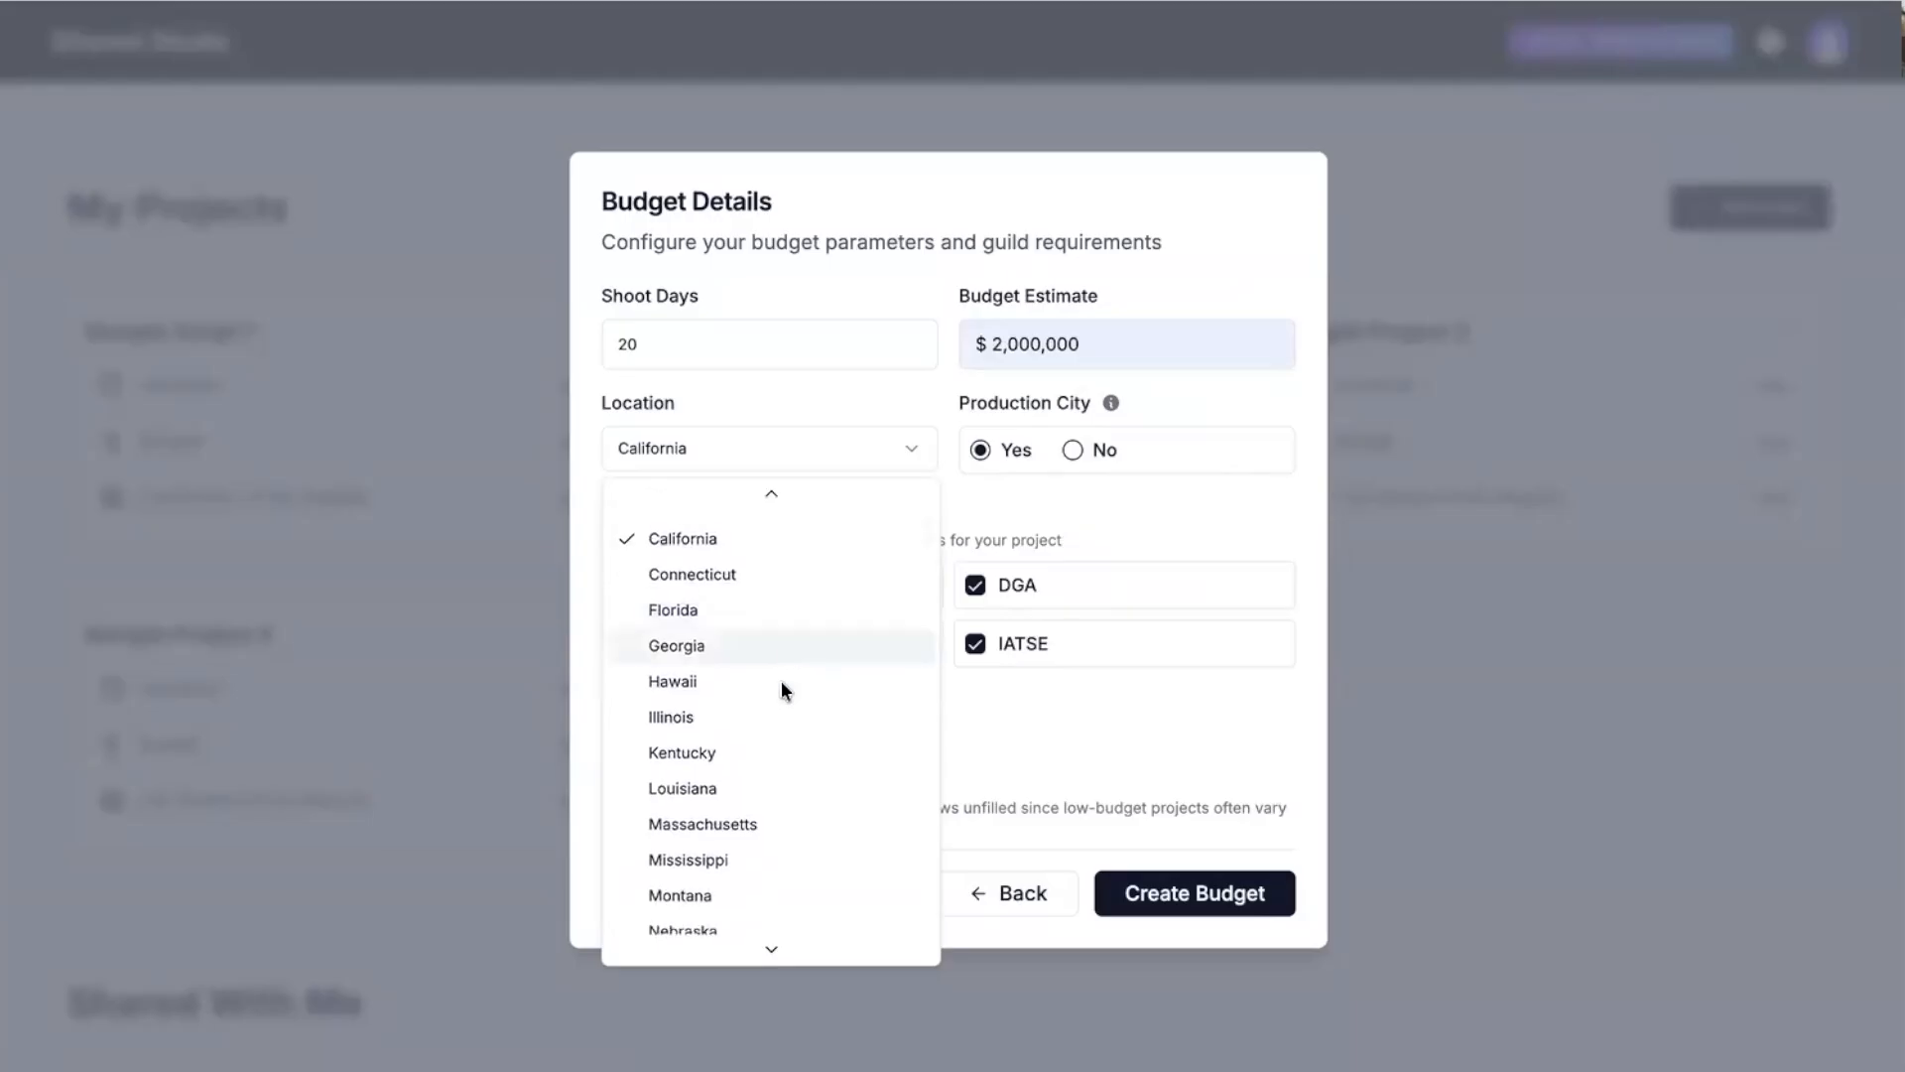
pyautogui.scroll(2, 783, 685)
pyautogui.scroll(3, 782, 684)
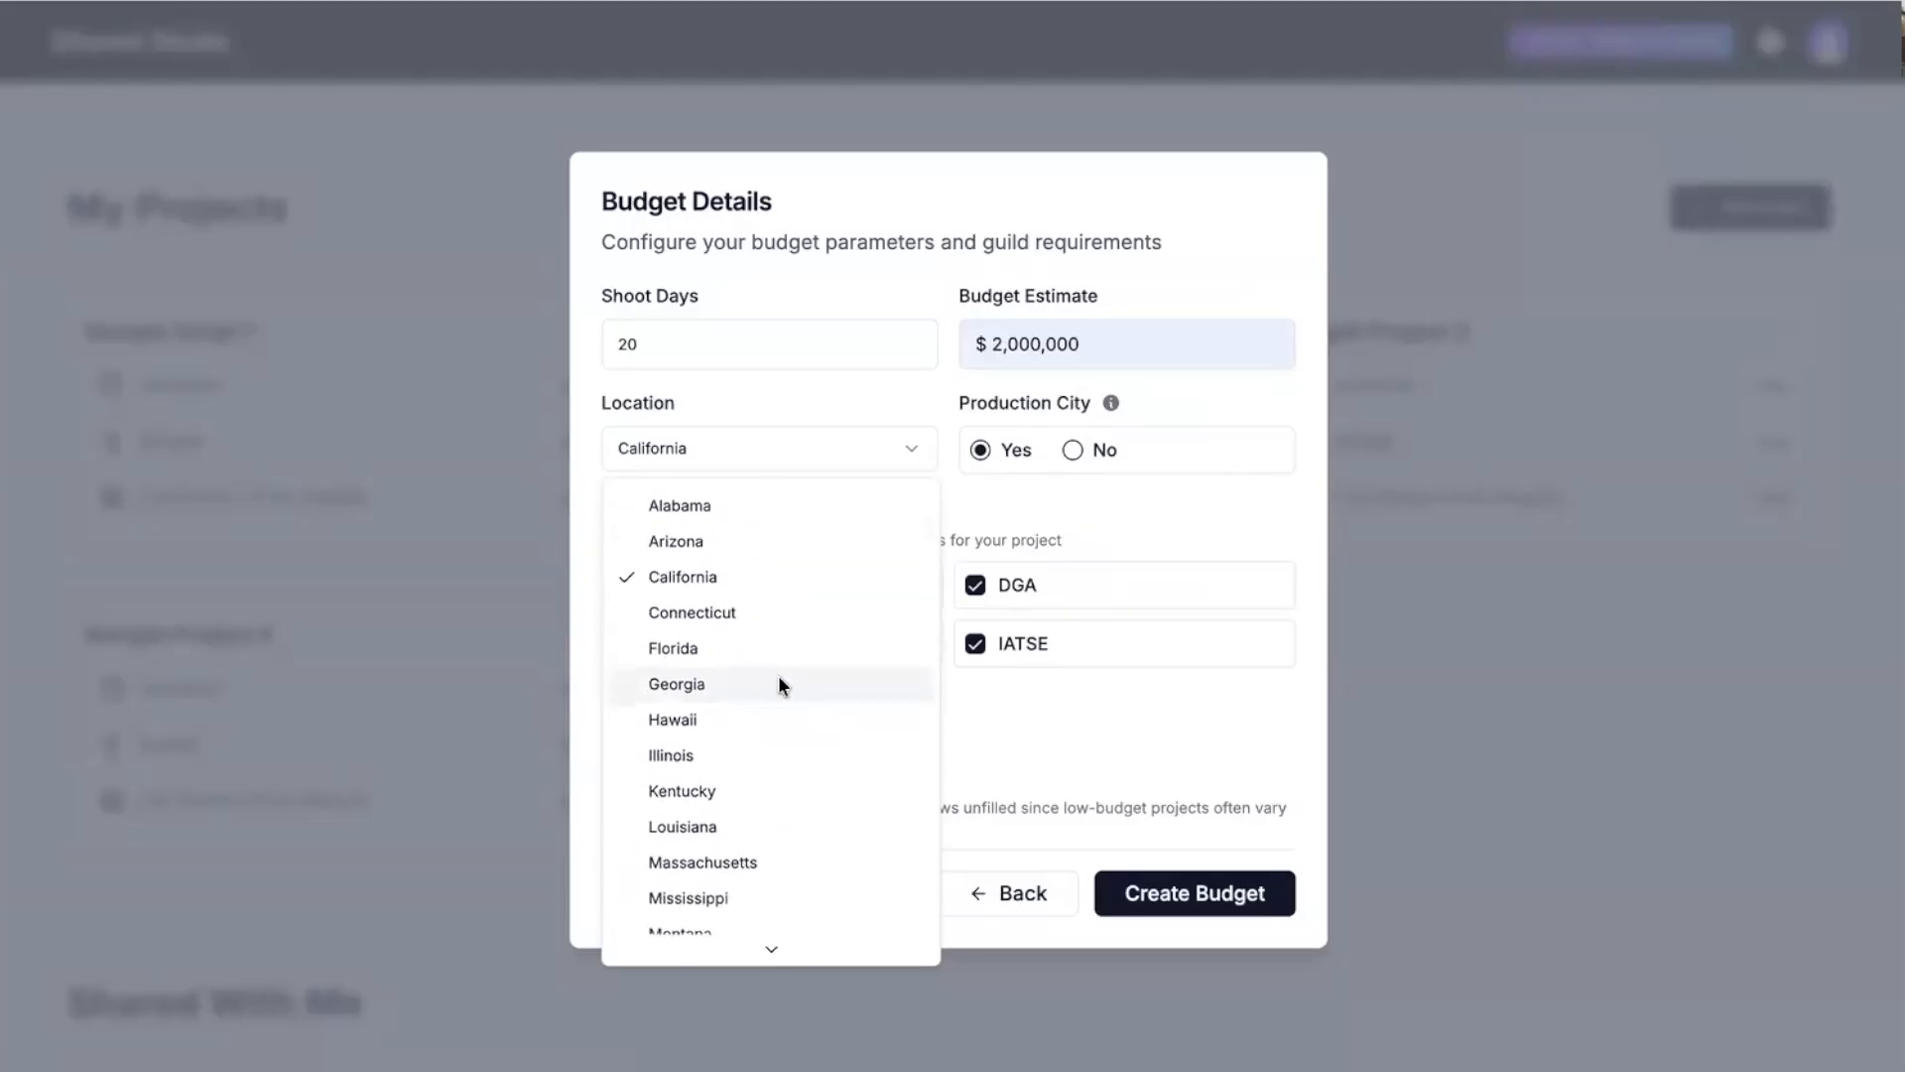
pyautogui.click(729, 577)
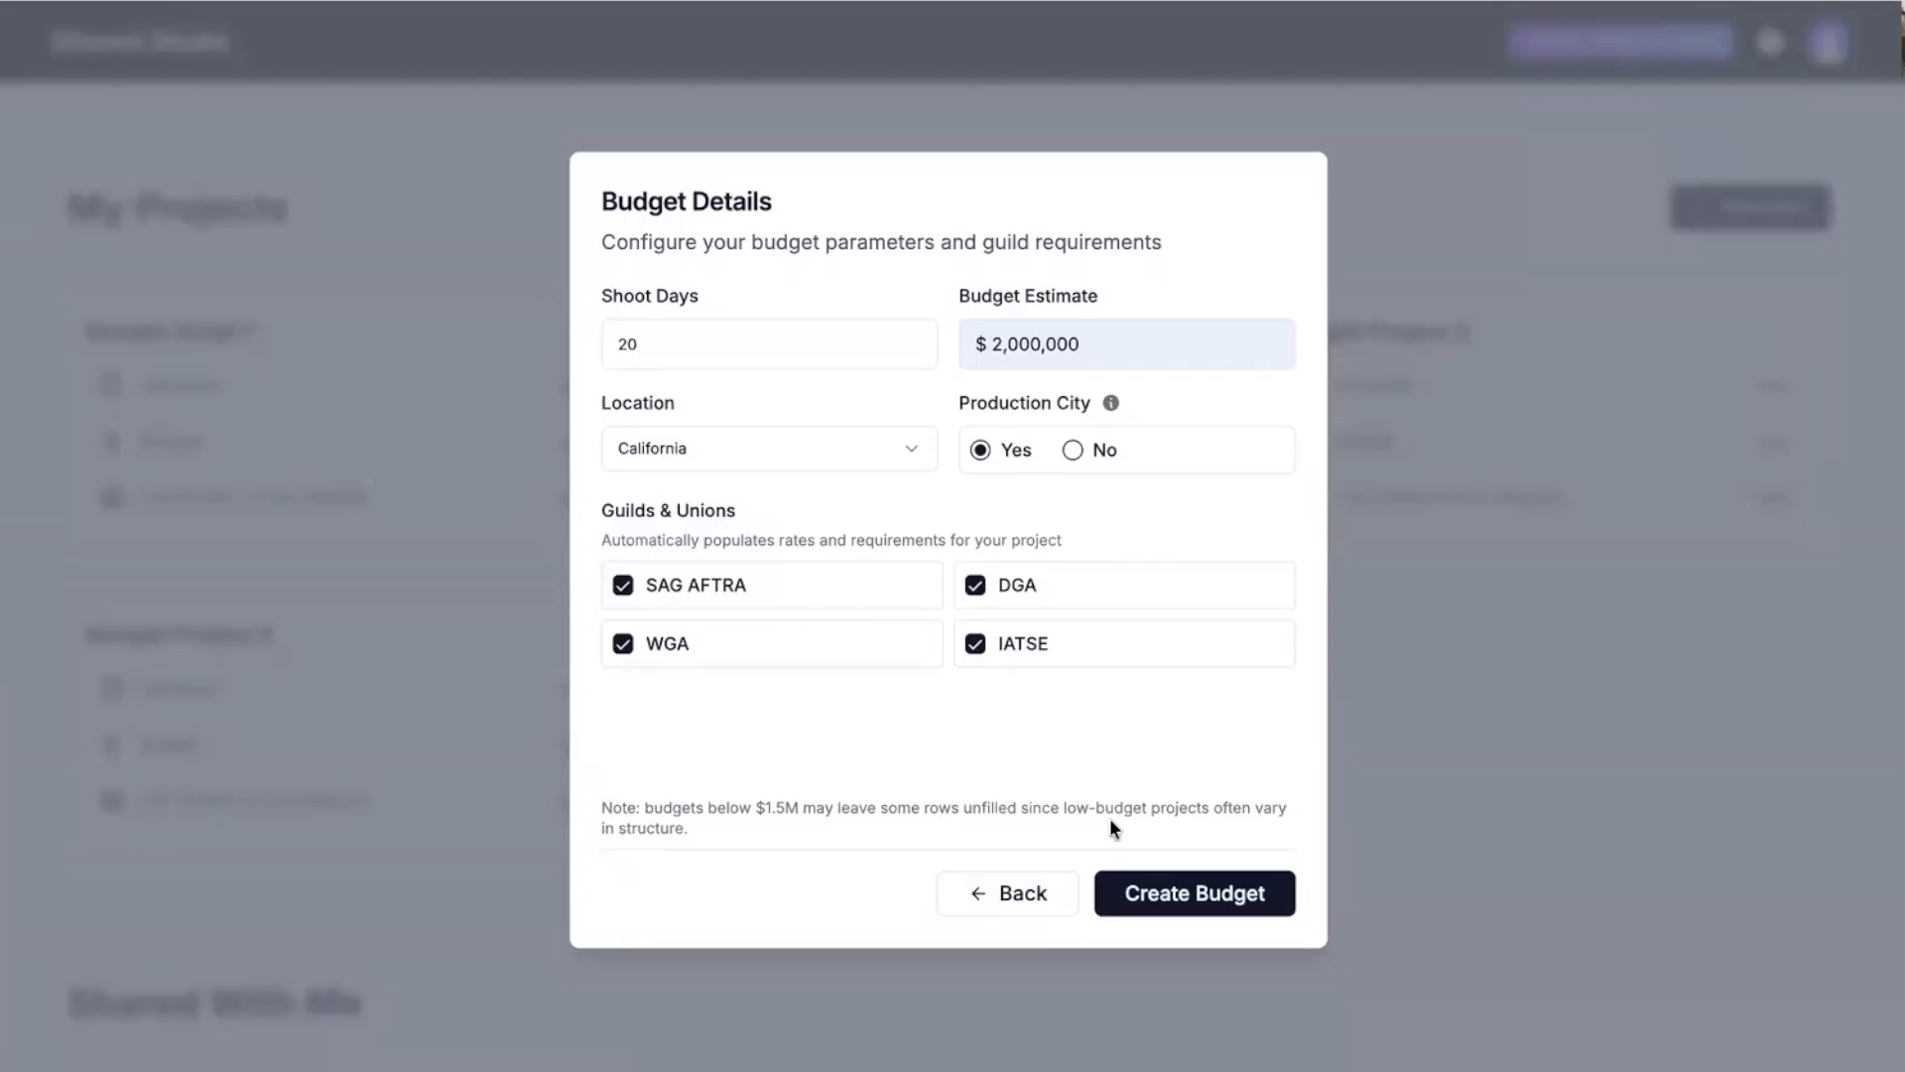
pyautogui.click(1203, 899)
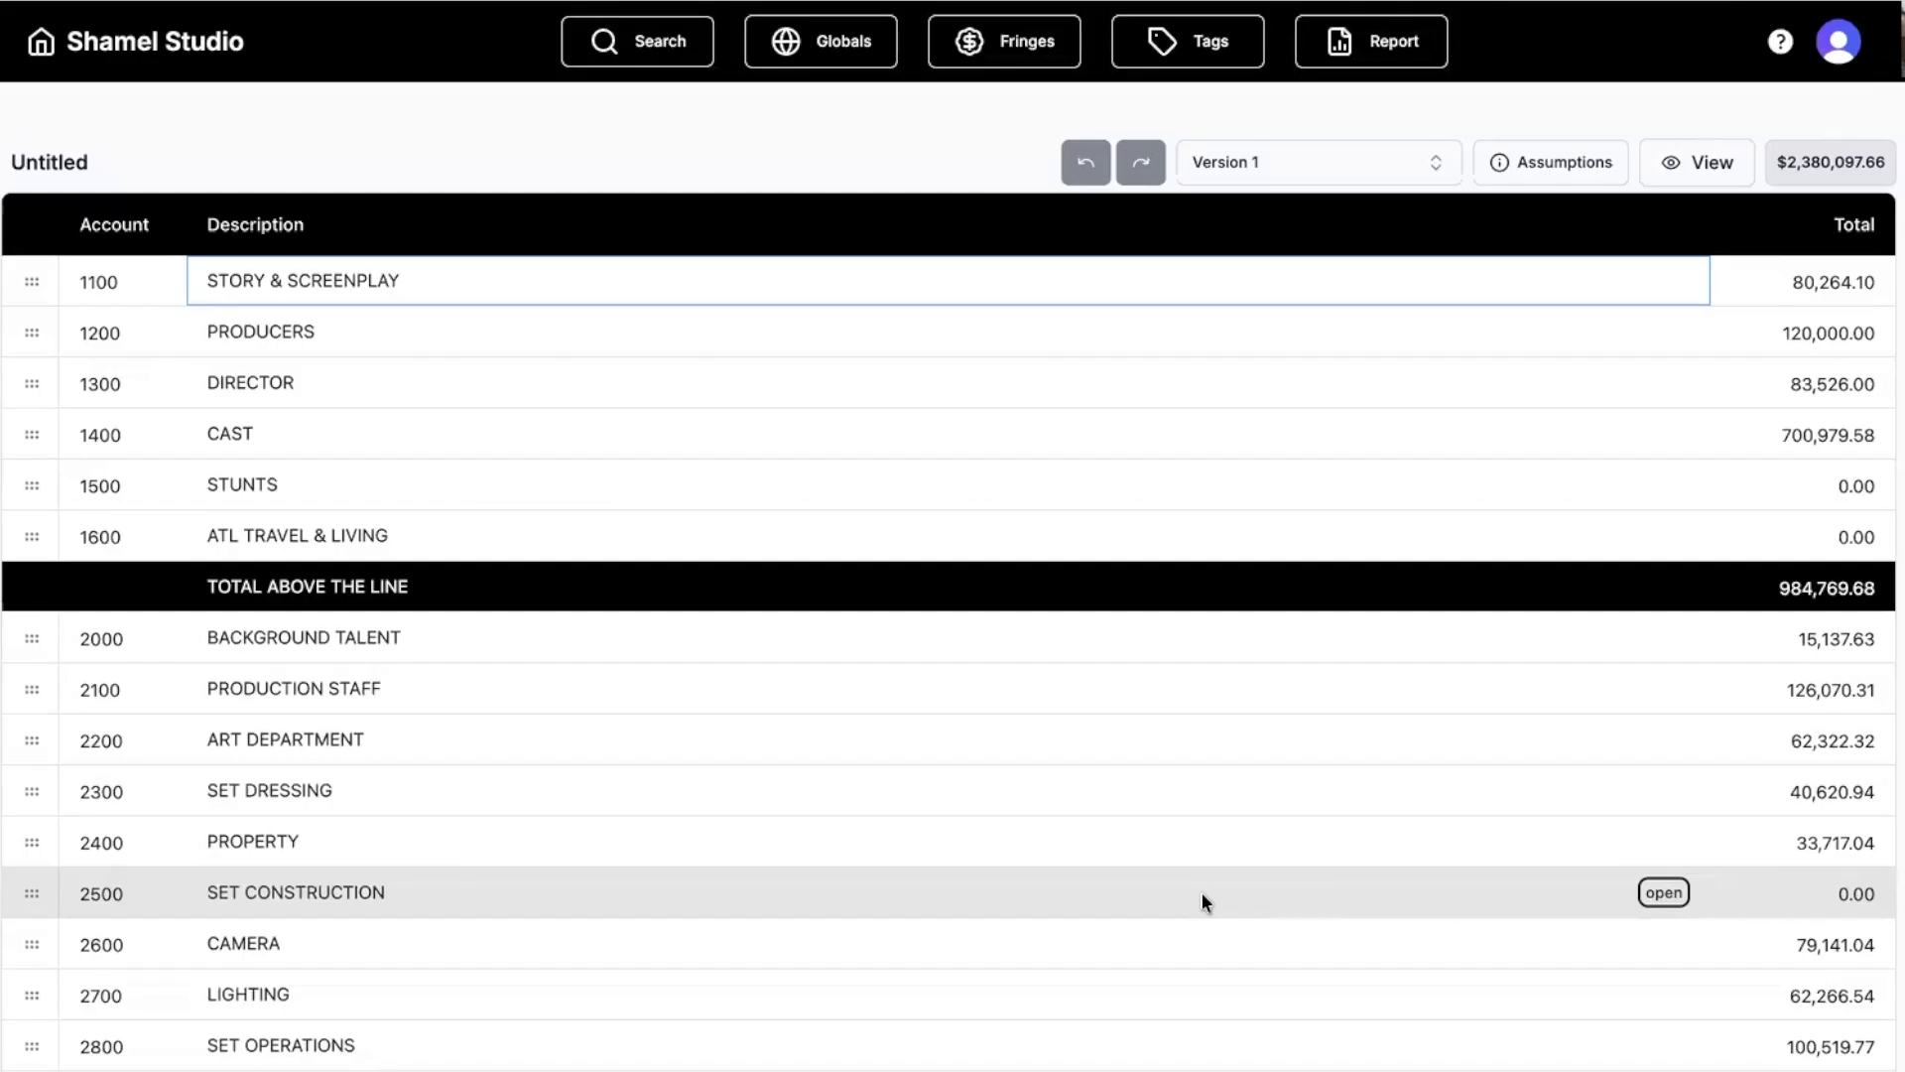
# Open Budget Assumptions showing 20 shoot days, 2026, California, USD and four guild tiers.
pyautogui.click(1551, 173)
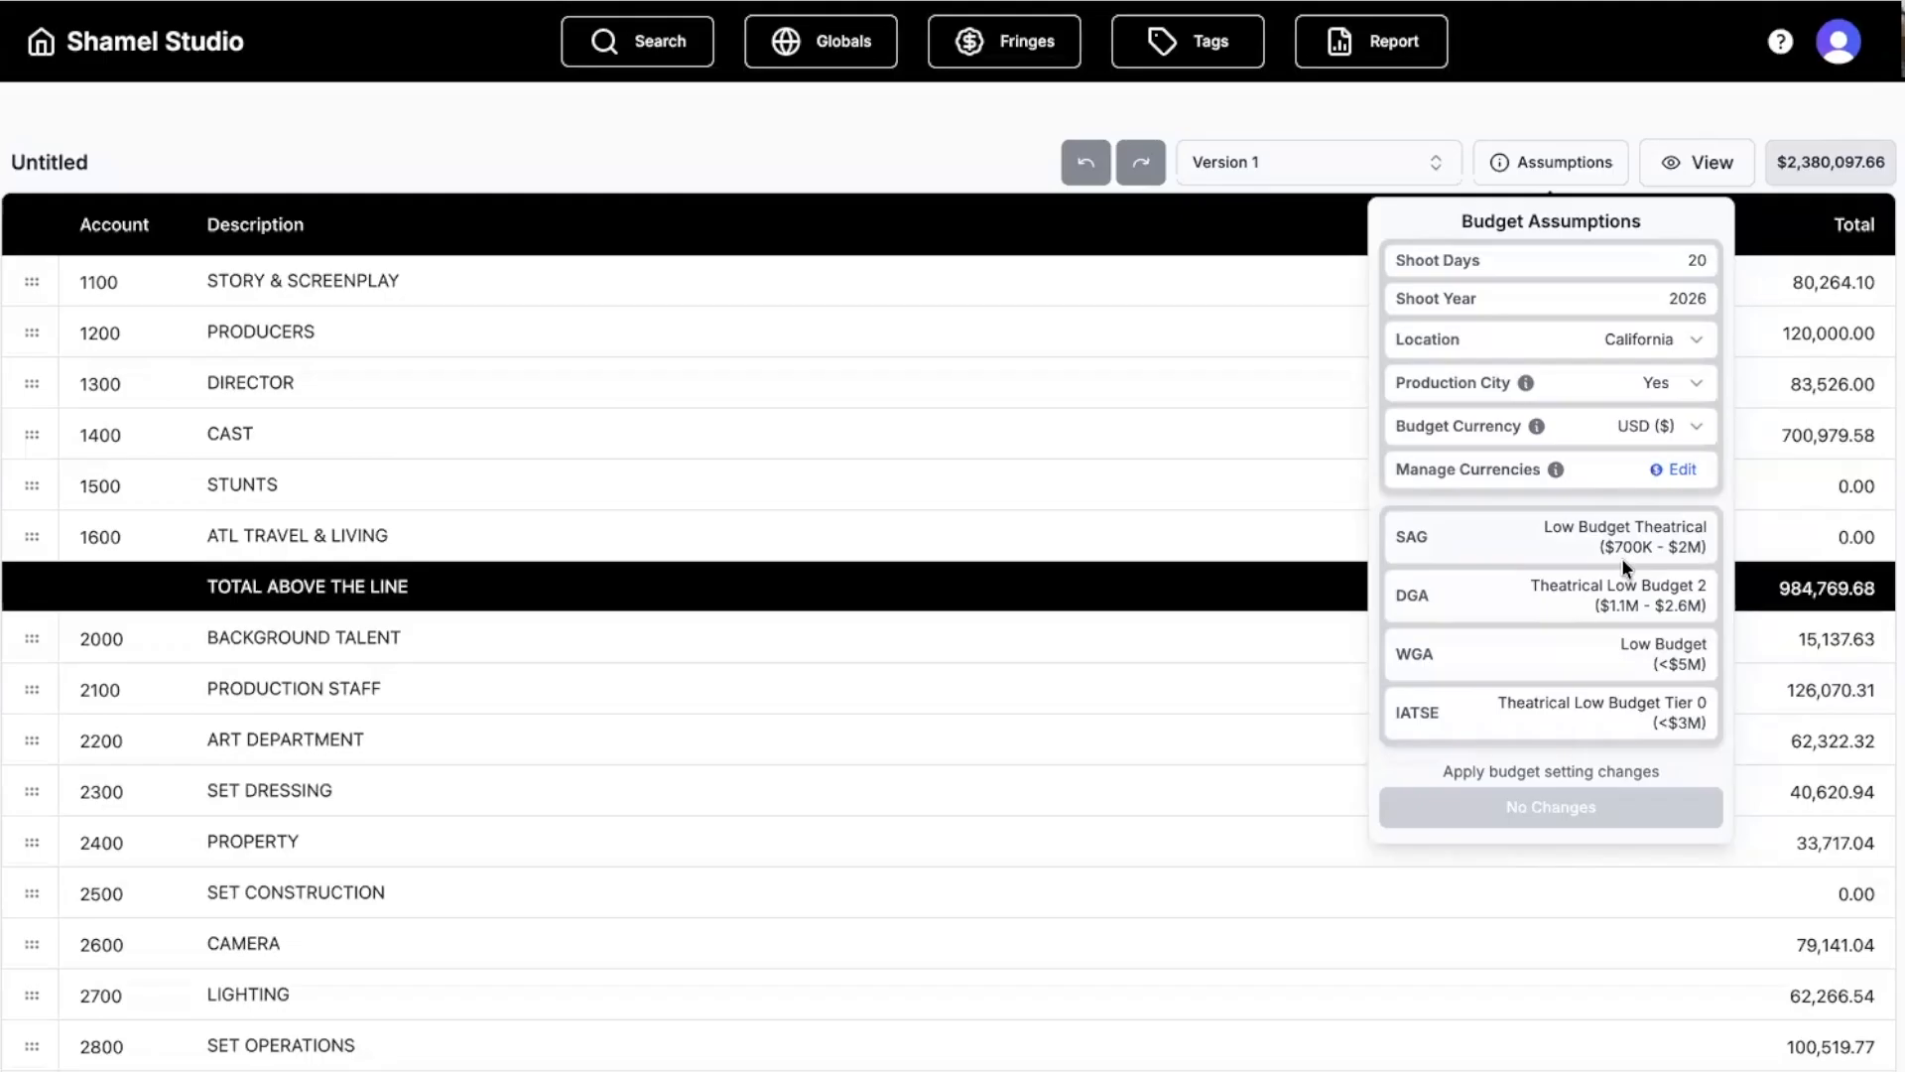
# In Globals, keep the Shoot Days (SD) calculation at 20 and view the SAG AFTRA rates.
pyautogui.click(792, 163)
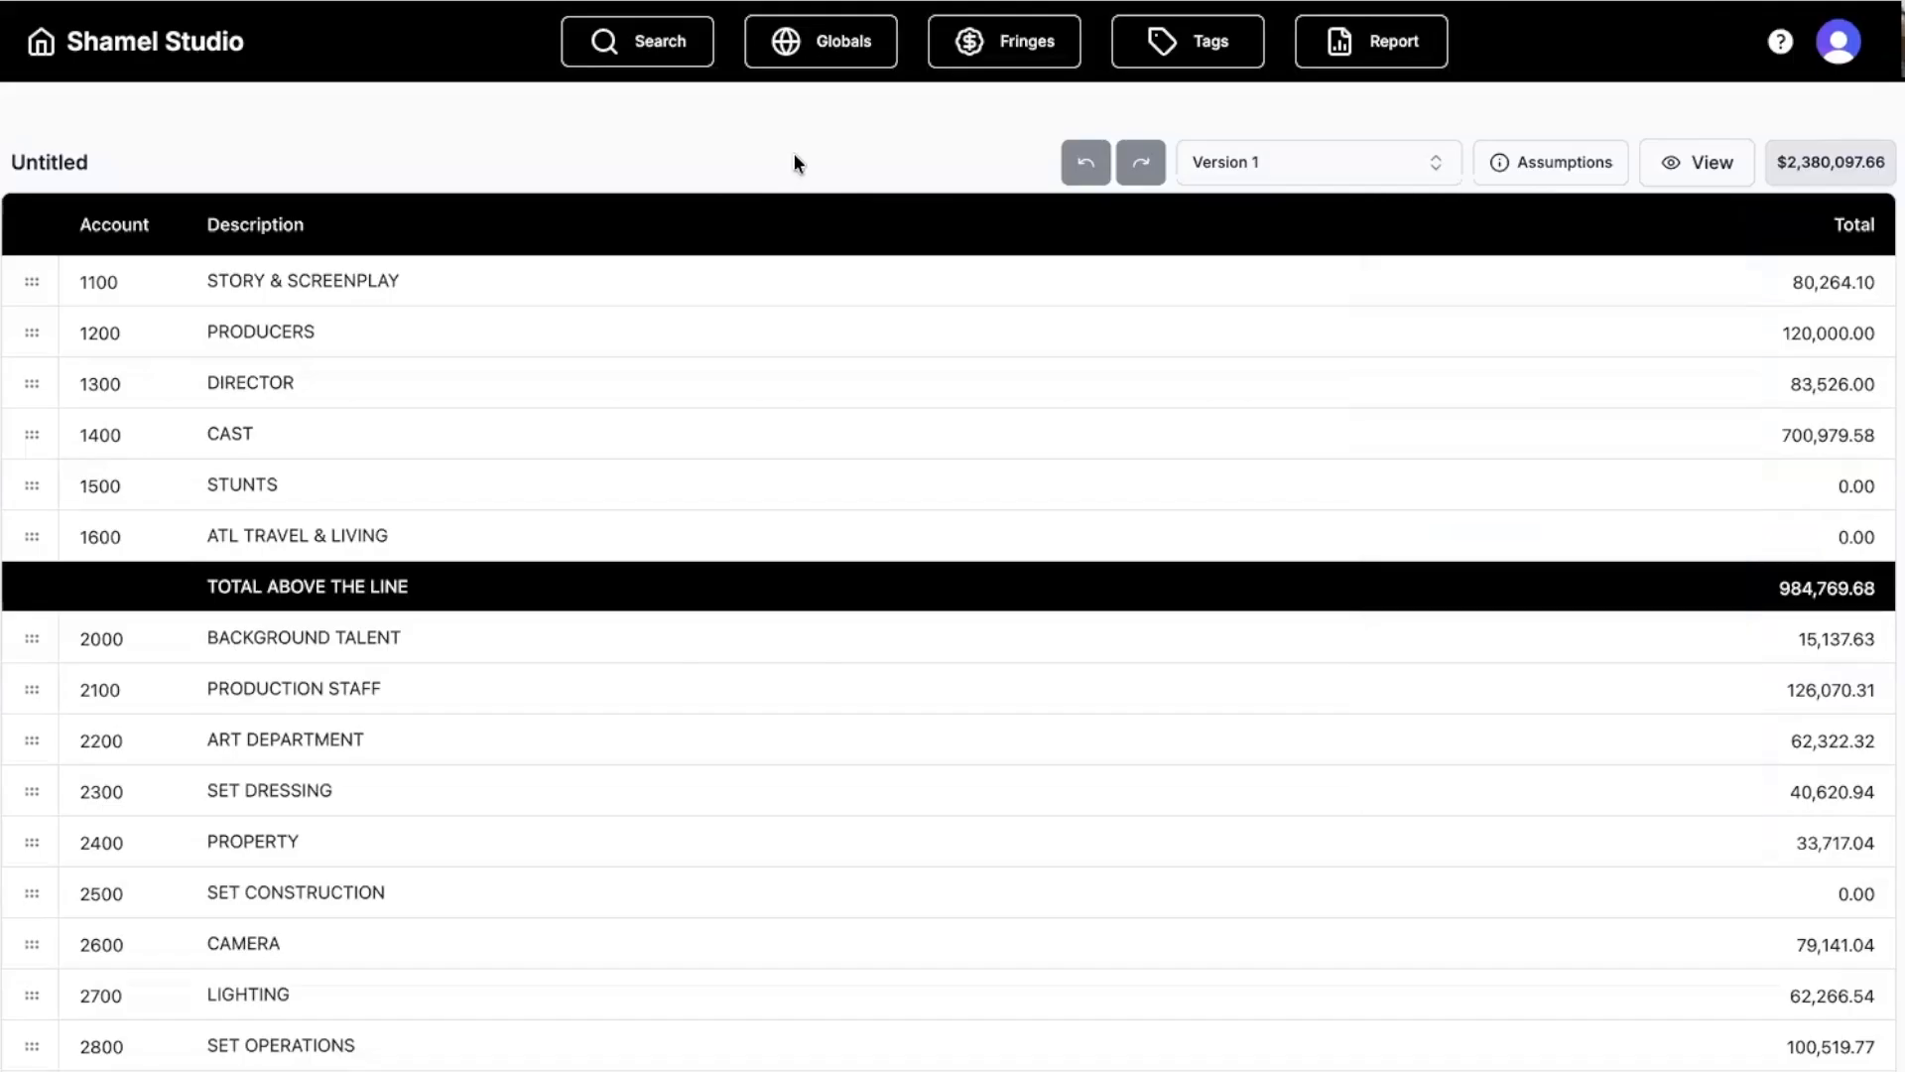
pyautogui.click(841, 58)
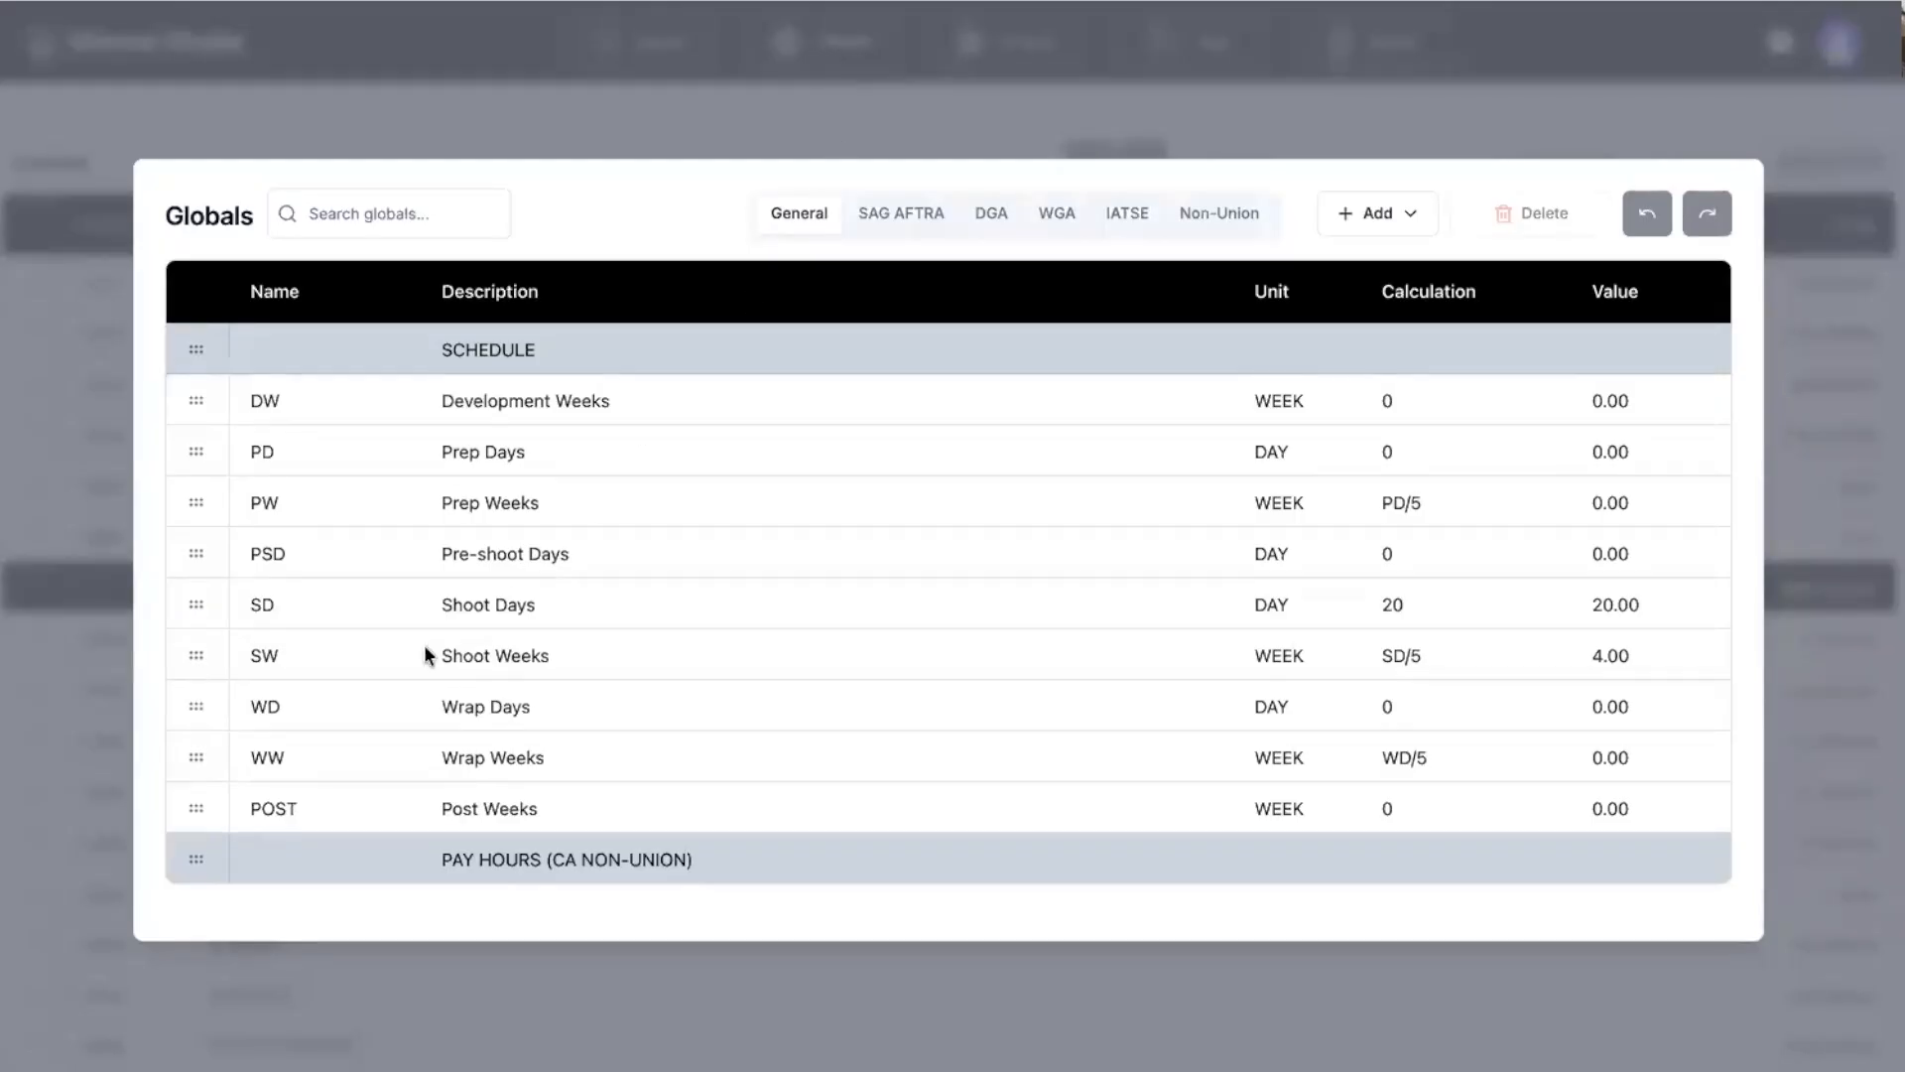
pyautogui.click(201, 600)
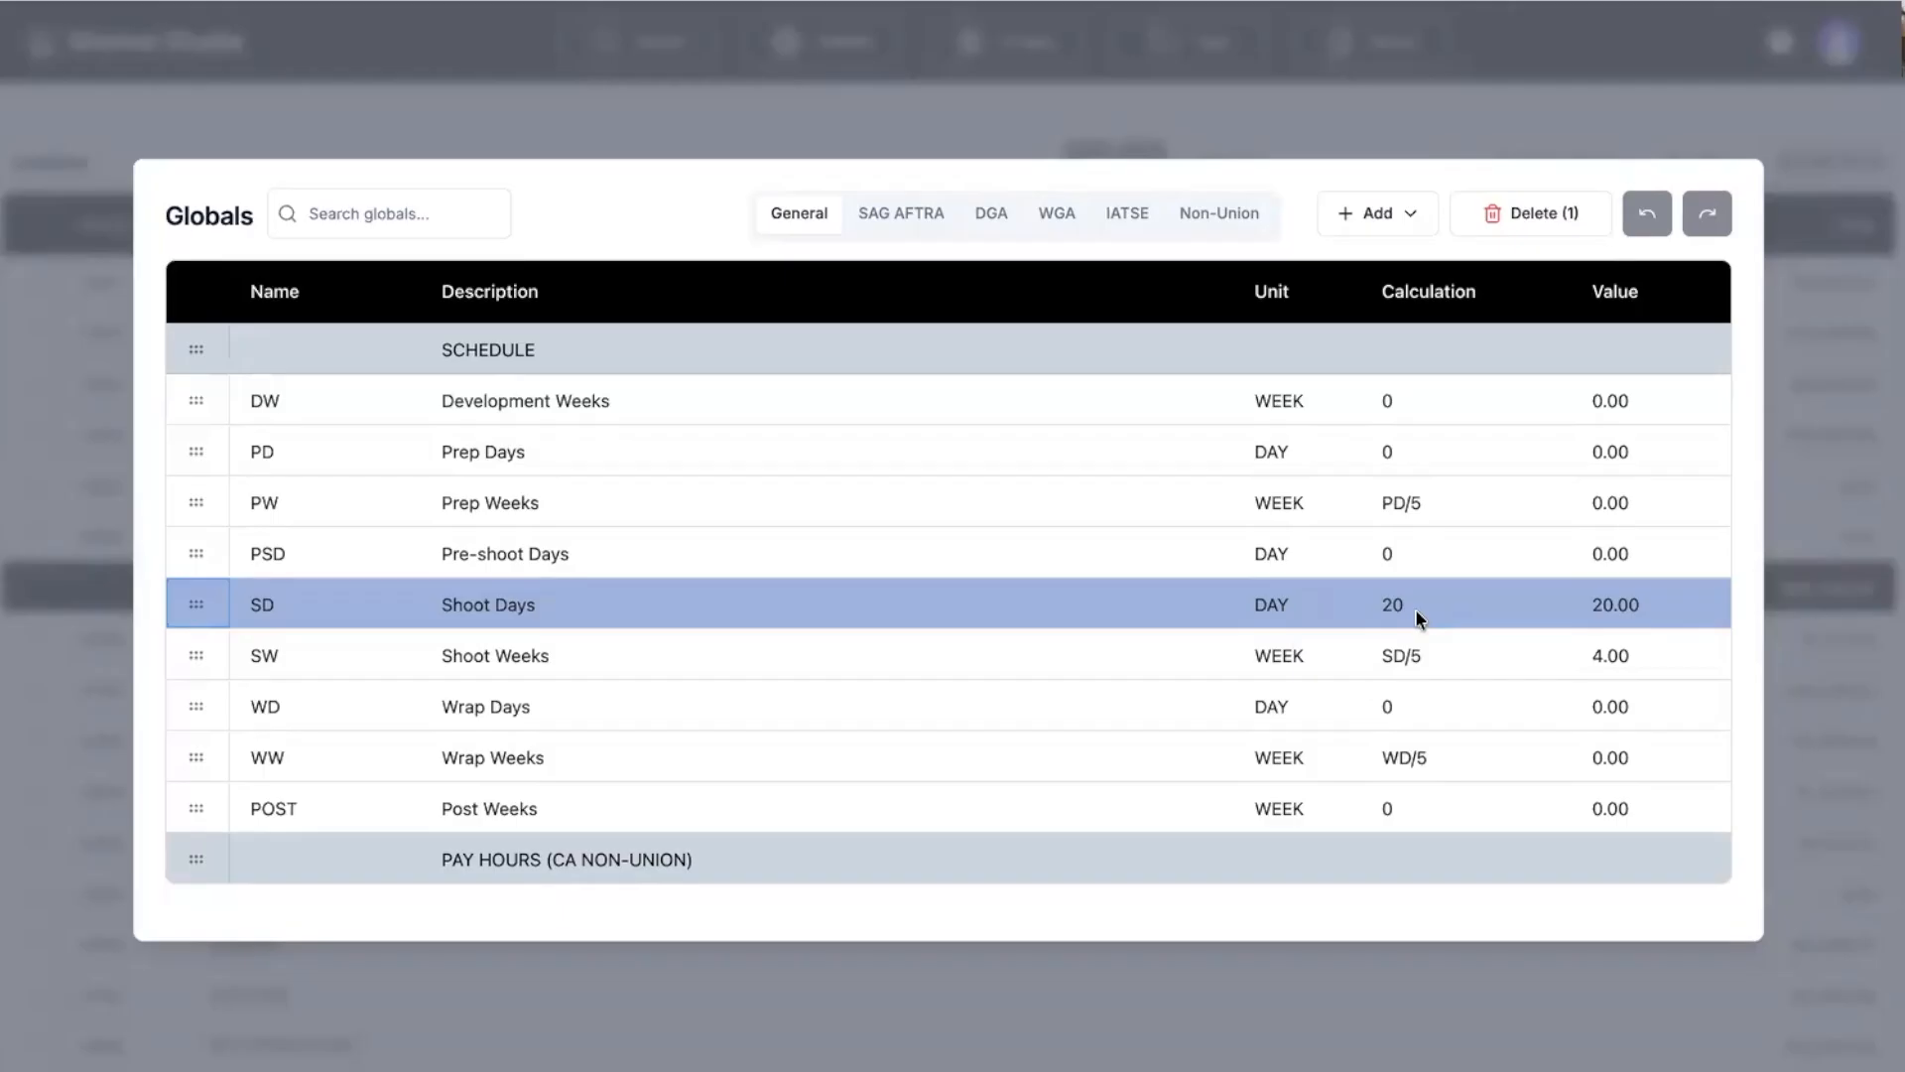
pyautogui.doubleClick(1409, 610)
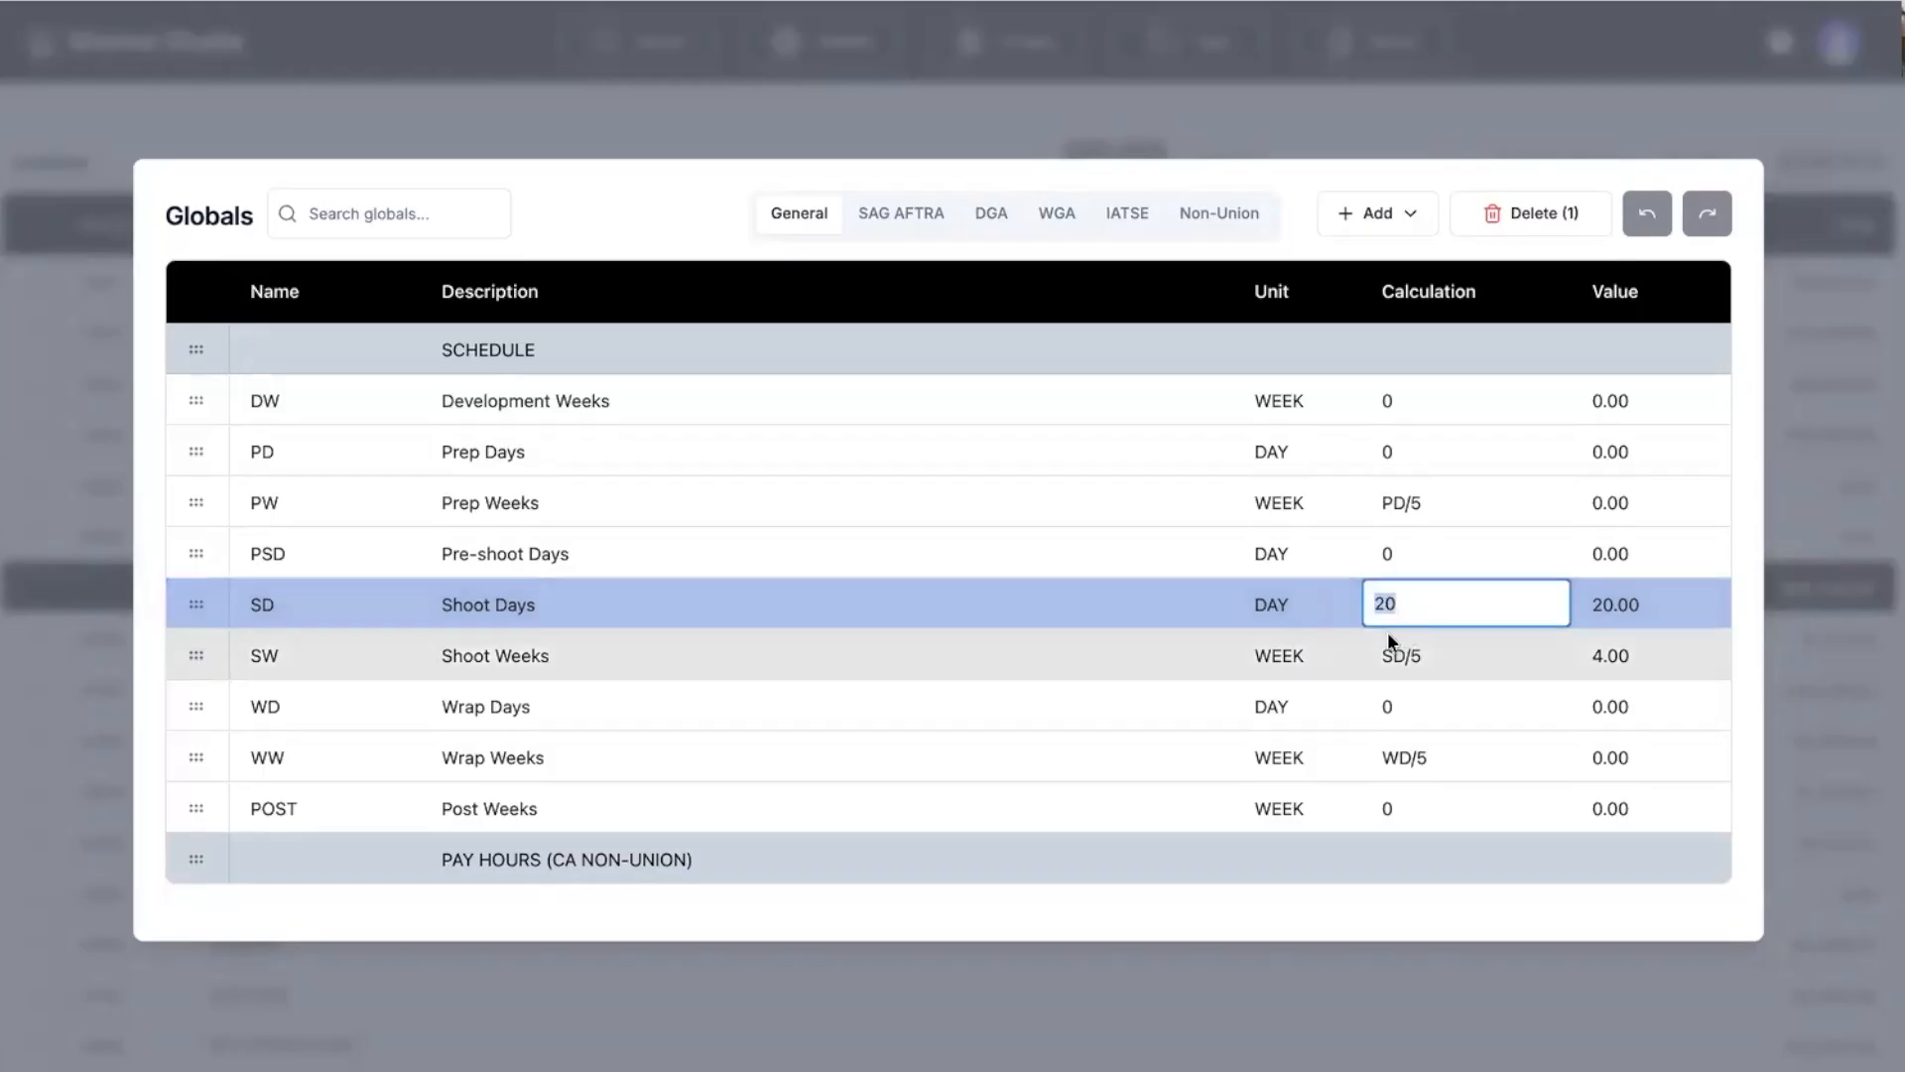
pyautogui.click(977, 612)
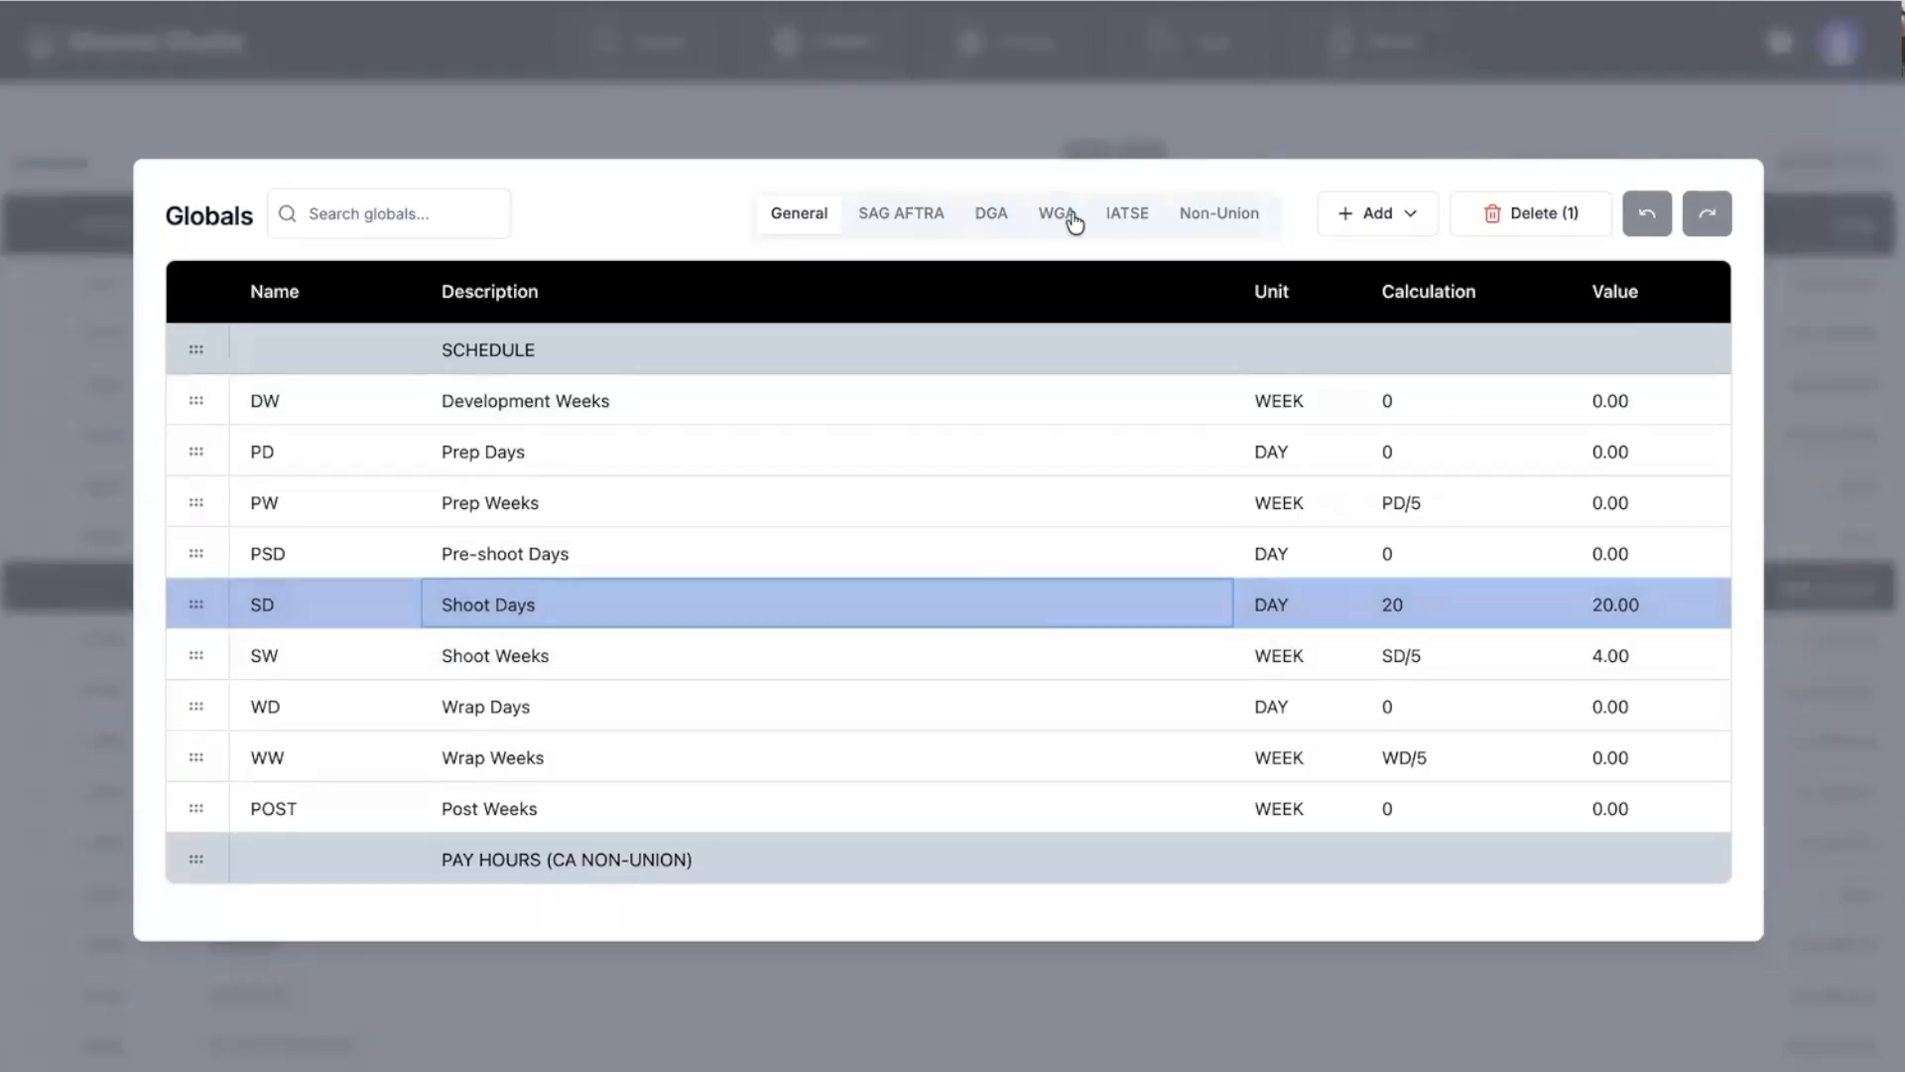
pyautogui.click(898, 220)
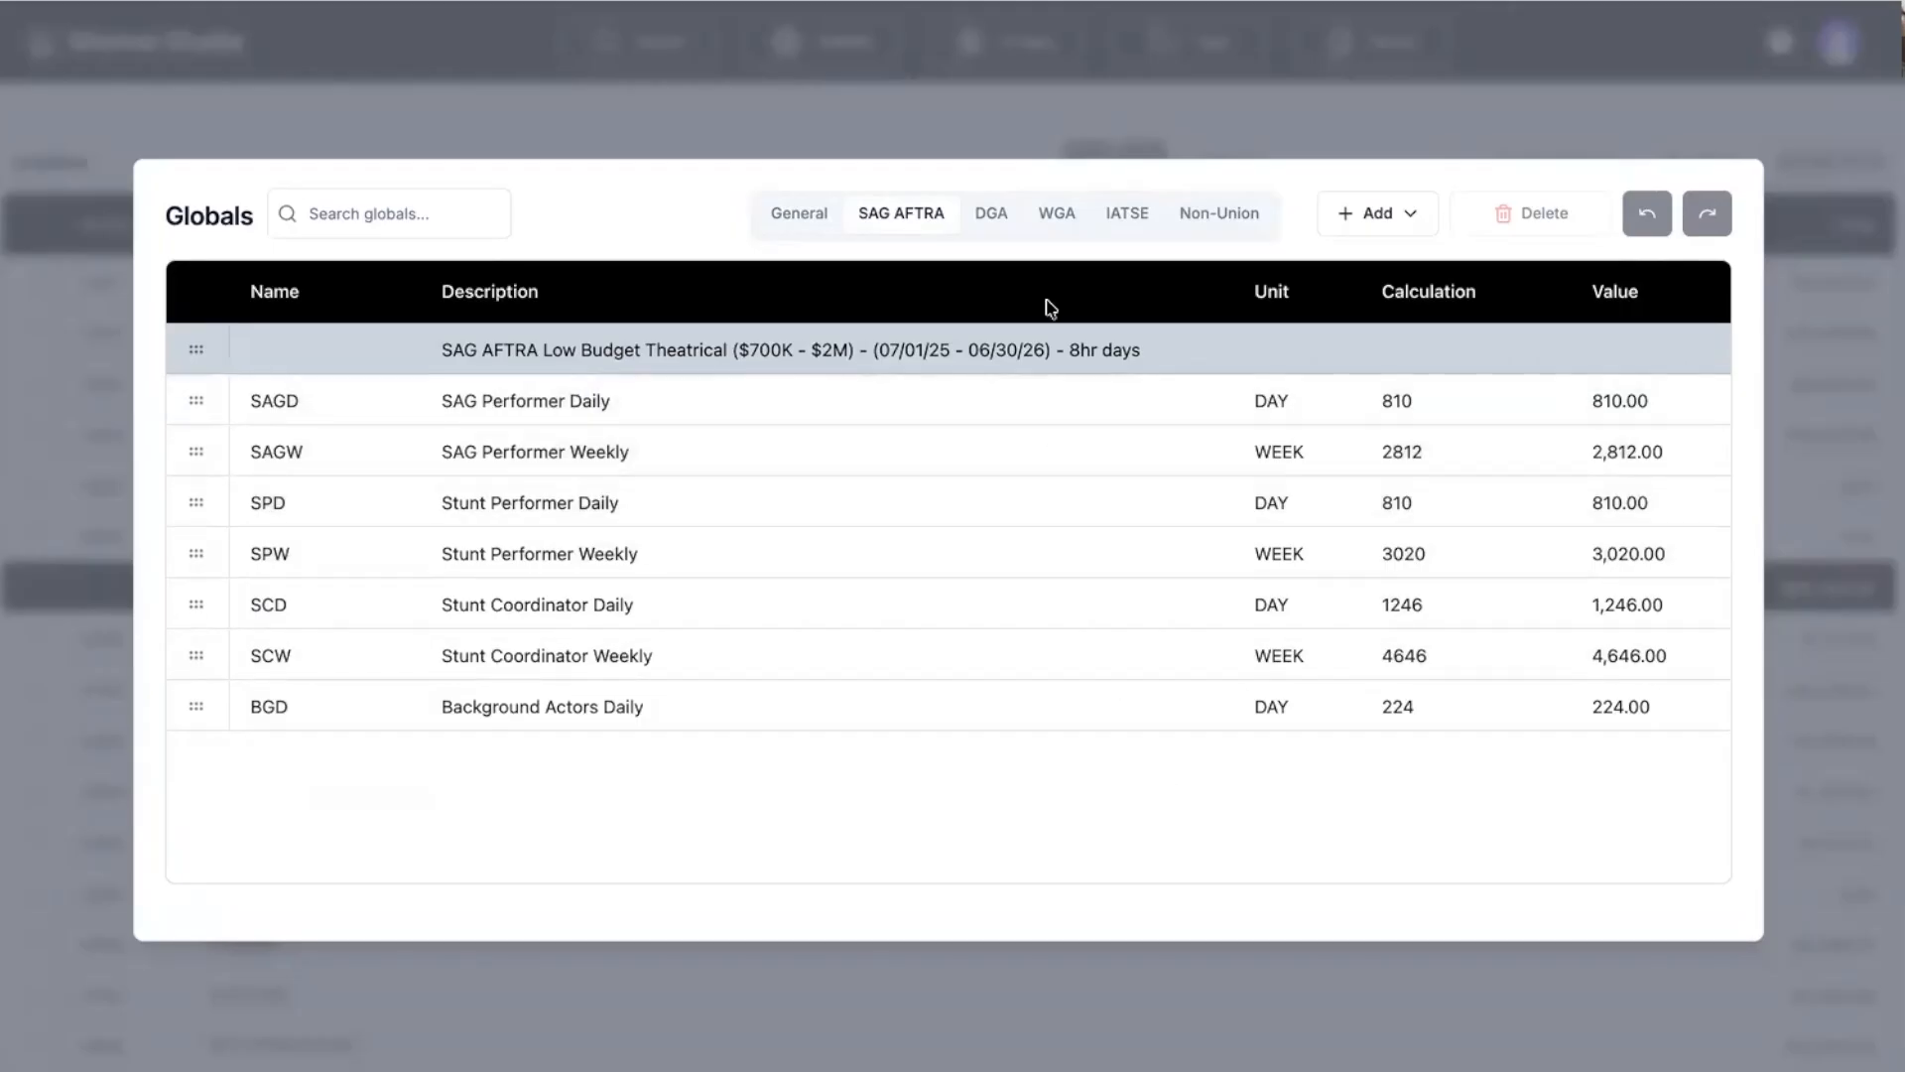
# Look over the DGA, WGA and IATSE rate globals, then return to the seven SAG AFTRA rates.
pyautogui.click(1000, 222)
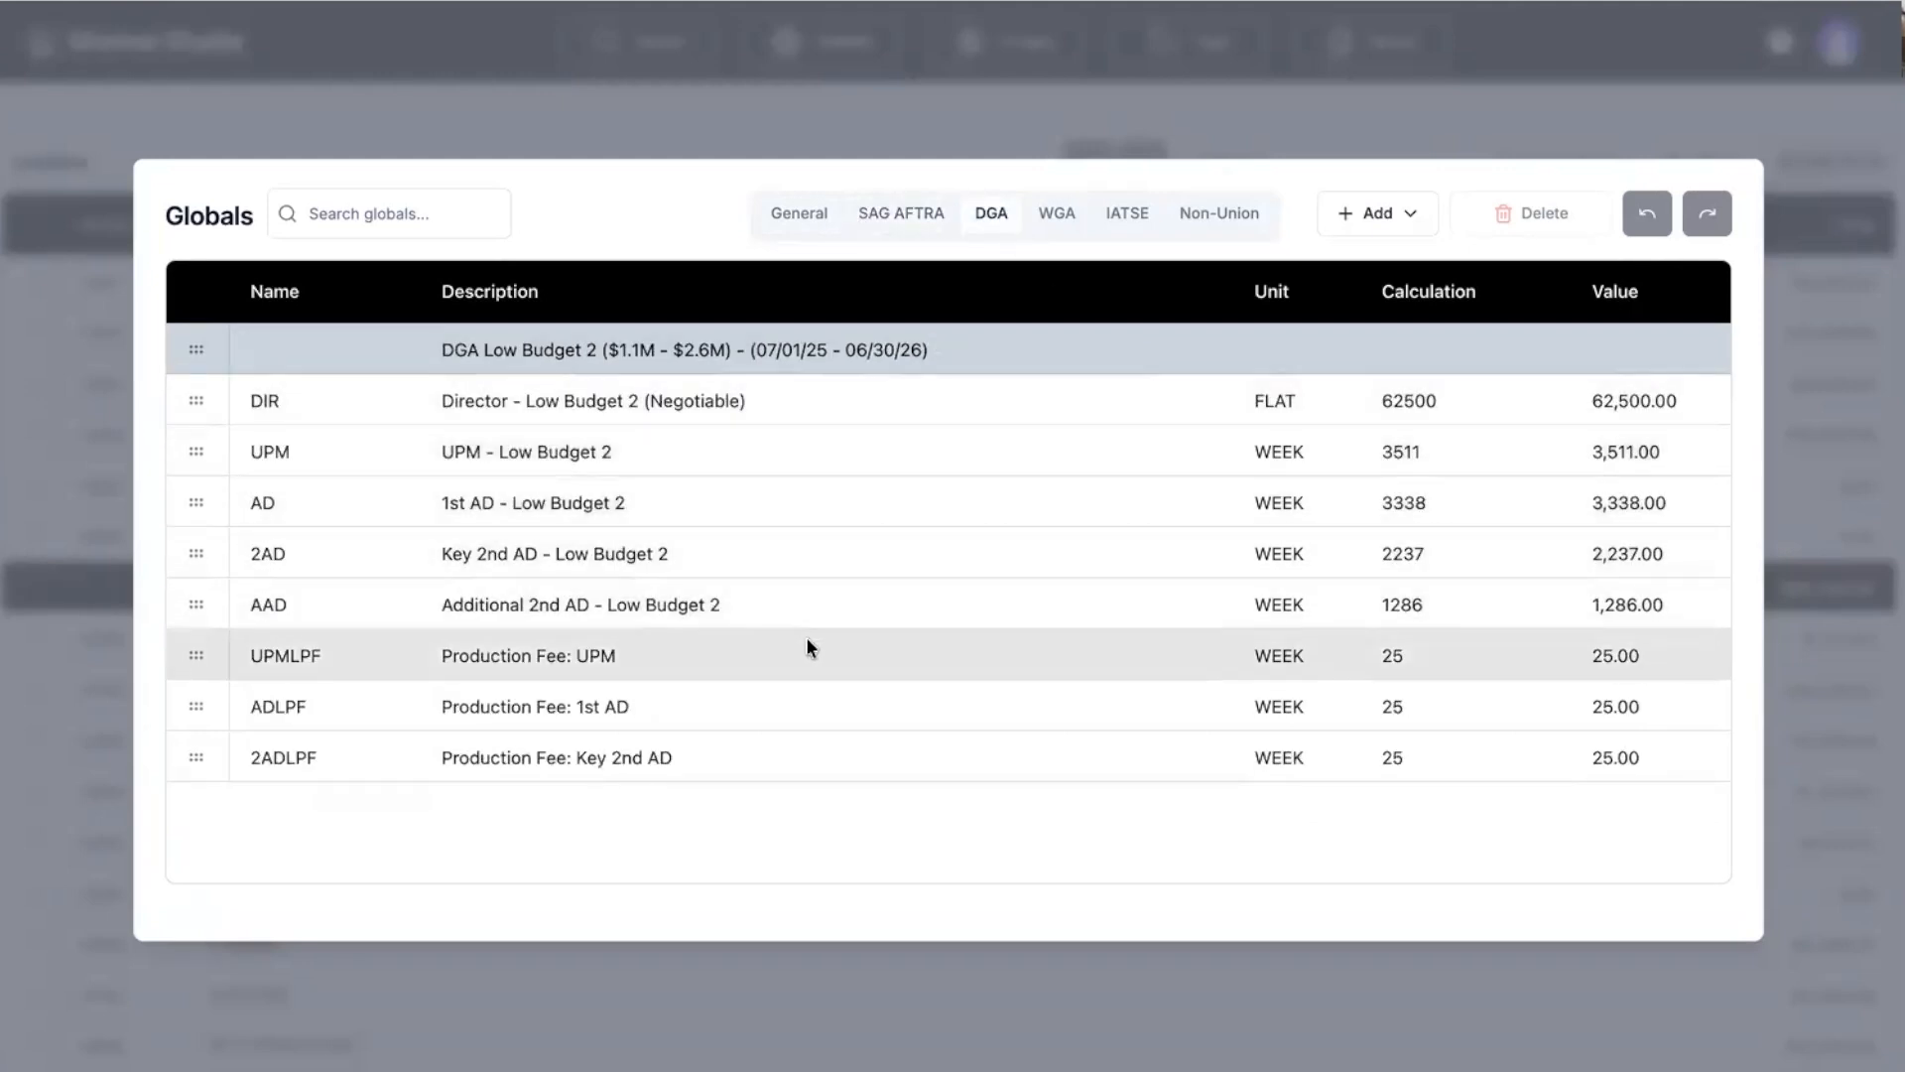
pyautogui.click(1059, 215)
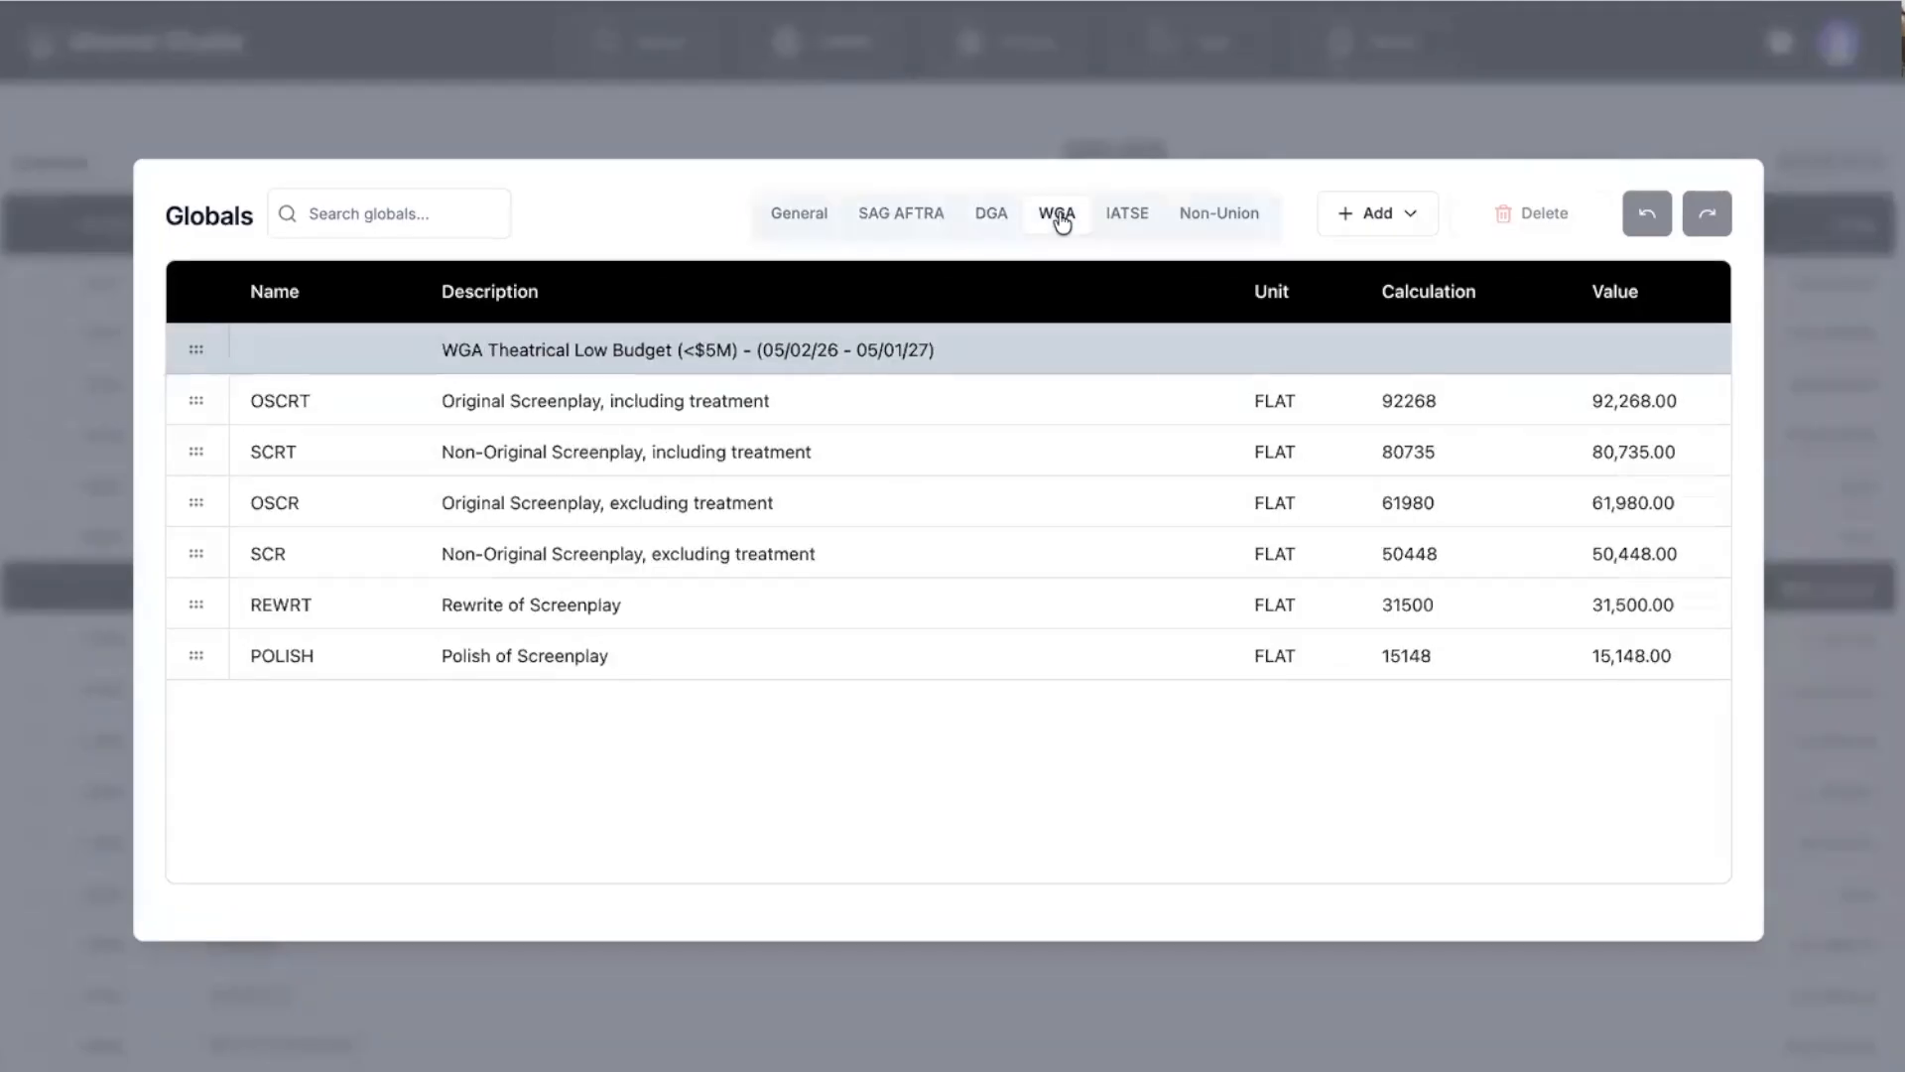
pyautogui.click(1126, 219)
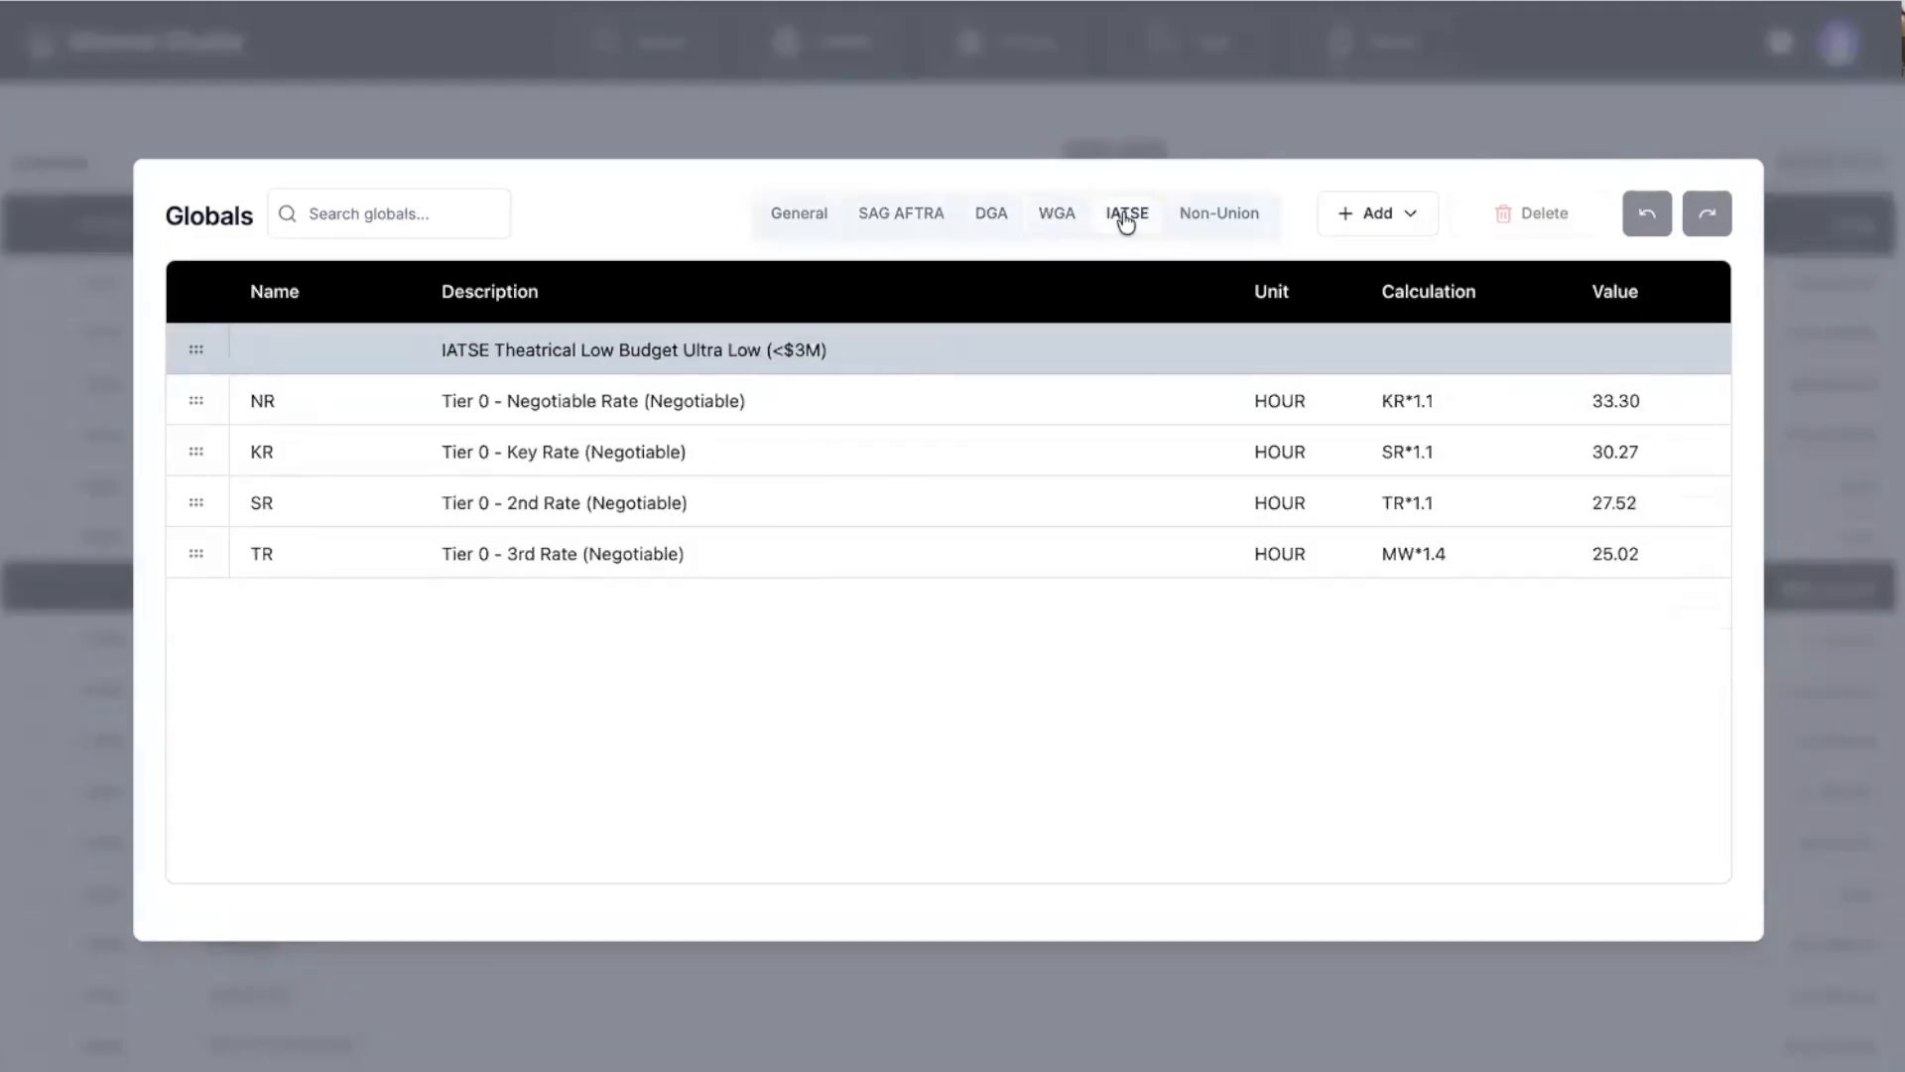
pyautogui.click(923, 218)
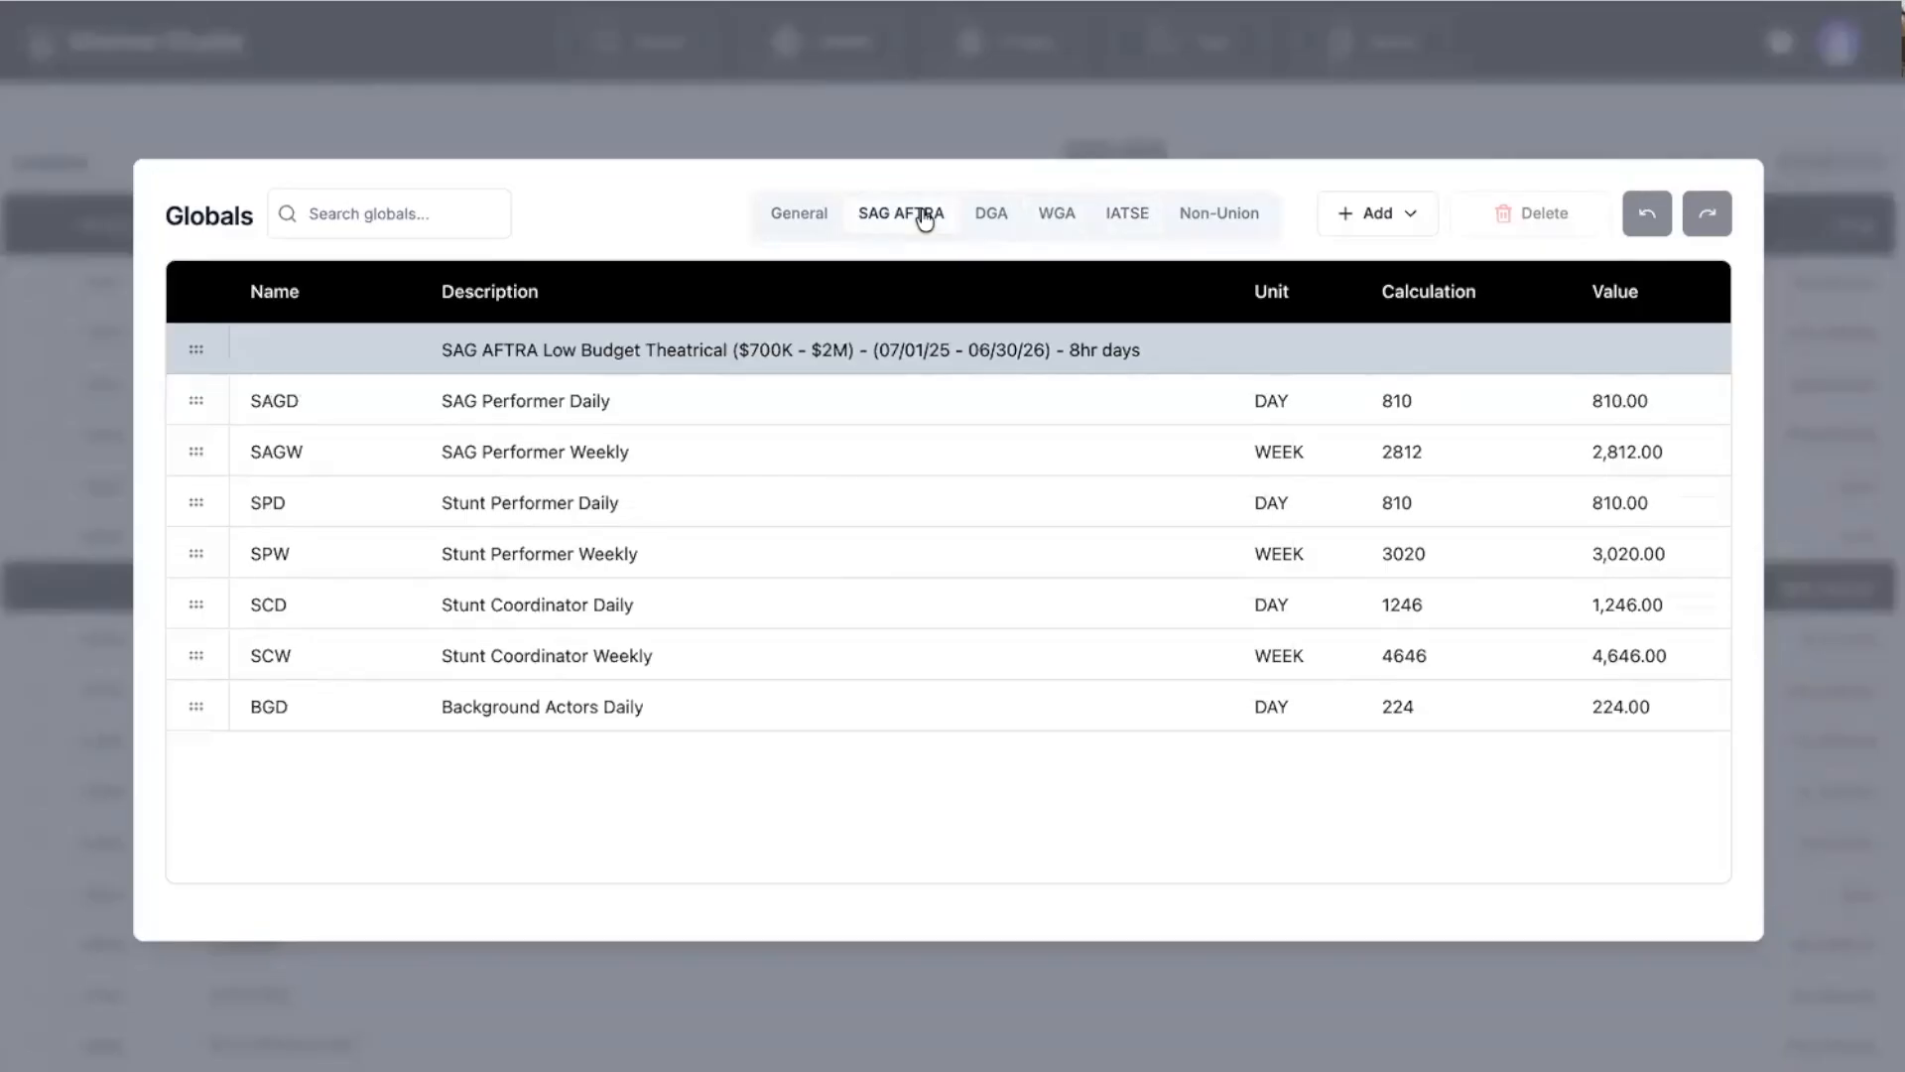
# Leave the globals and scroll through the budget's list of fringes.
pyautogui.click(840, 126)
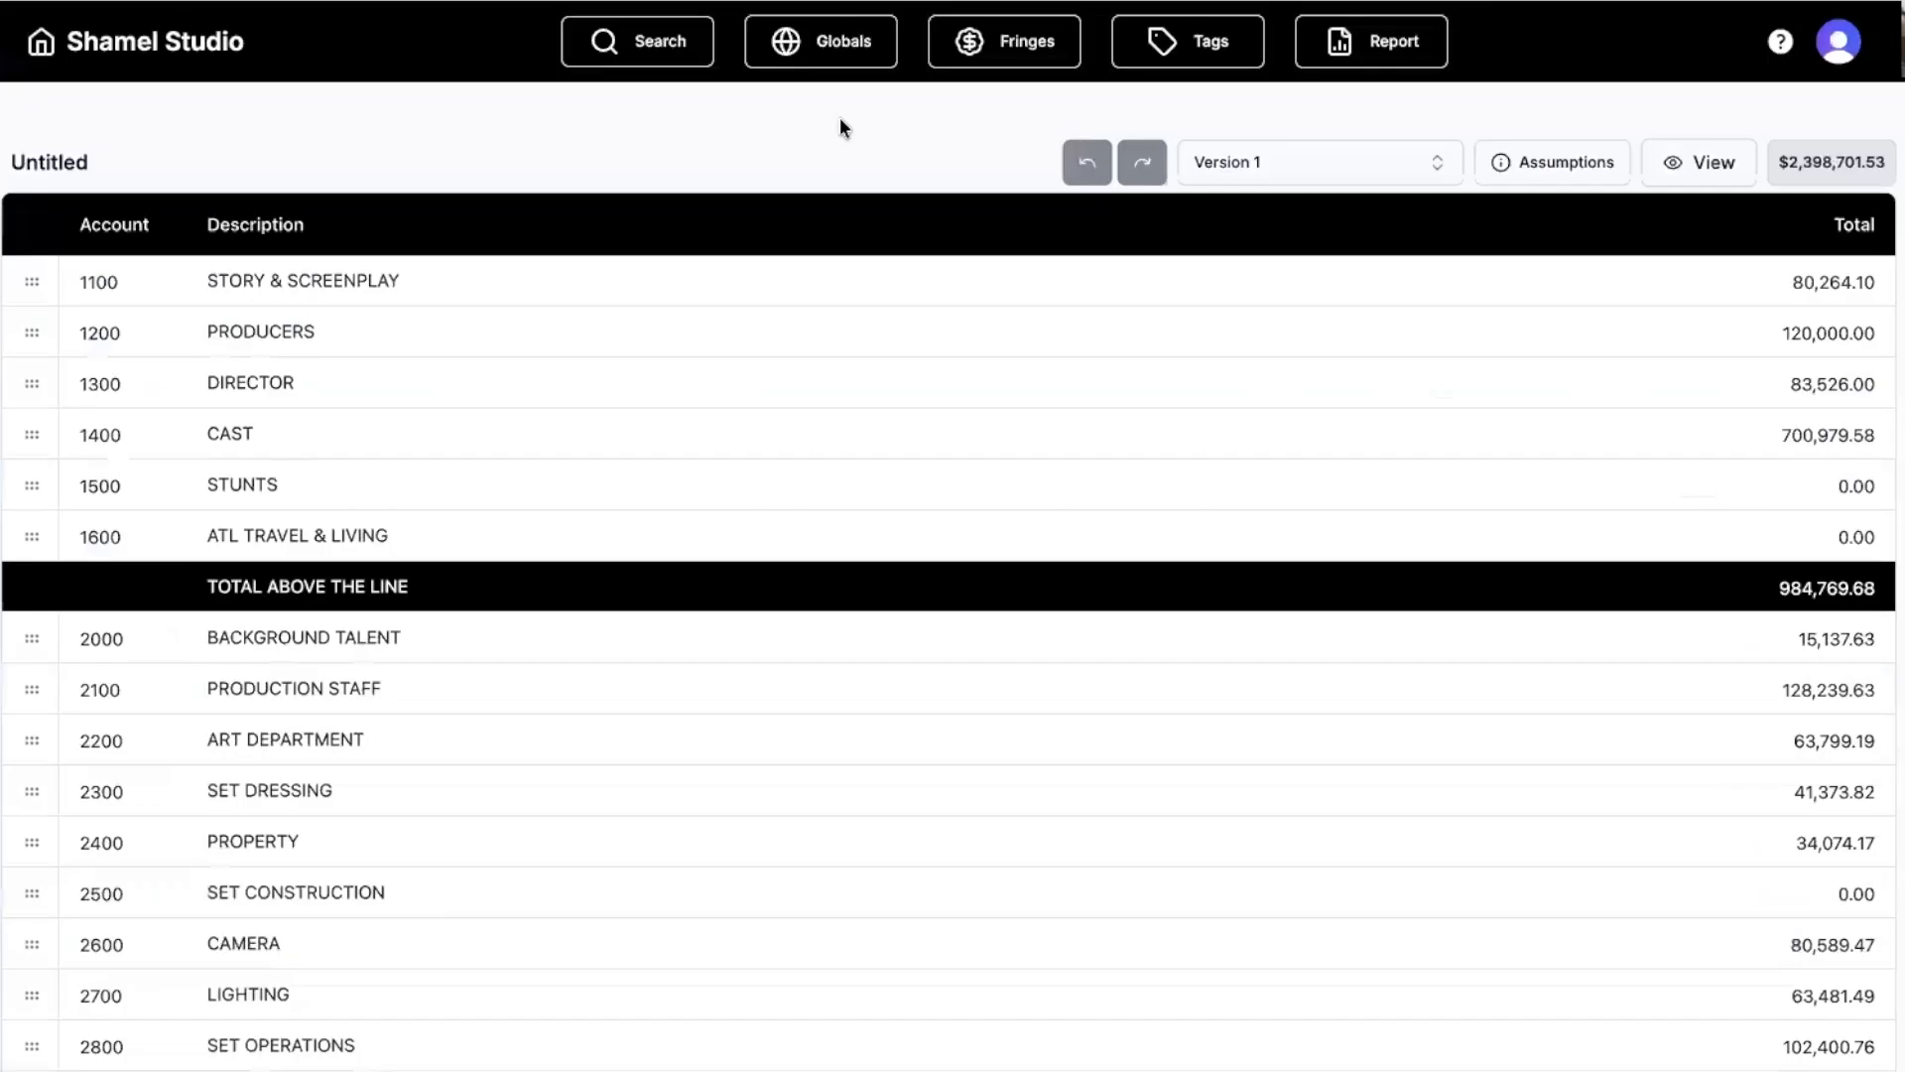
pyautogui.click(1010, 48)
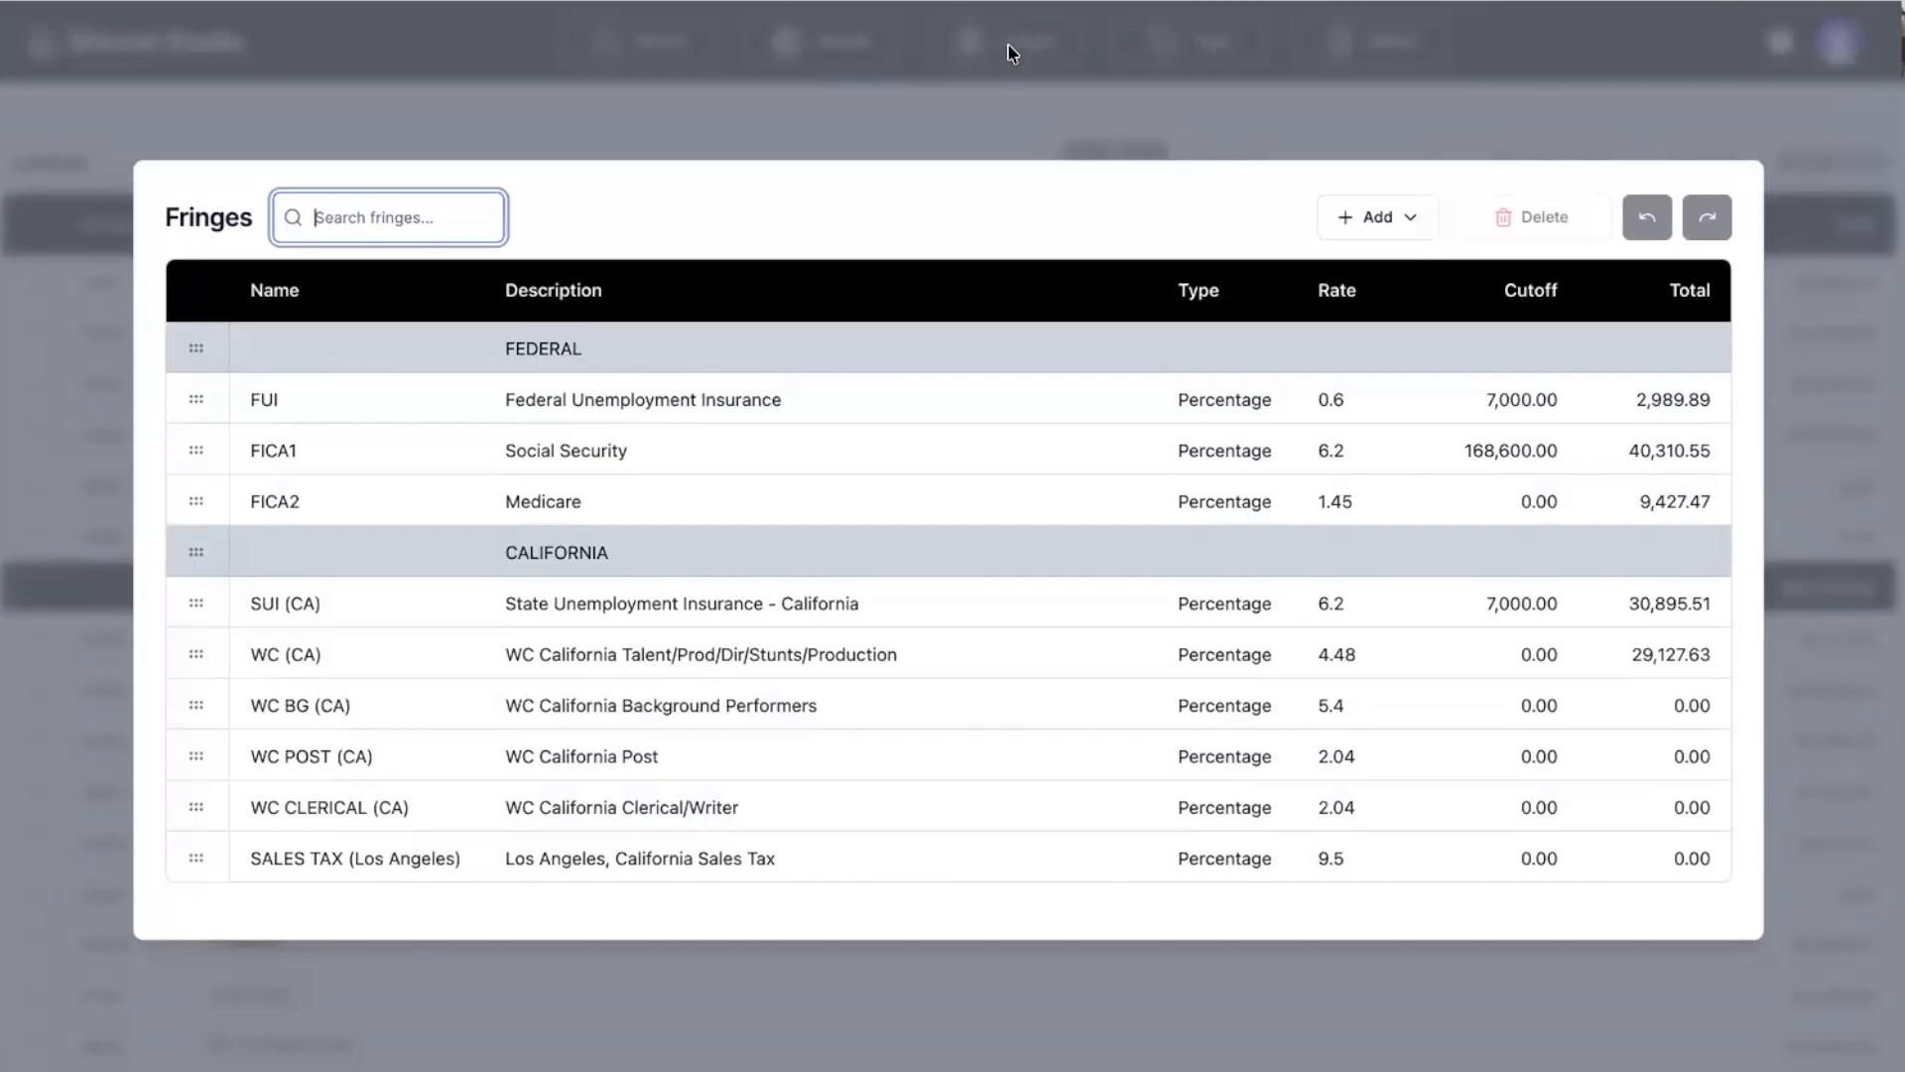
pyautogui.scroll(-3, 867, 387)
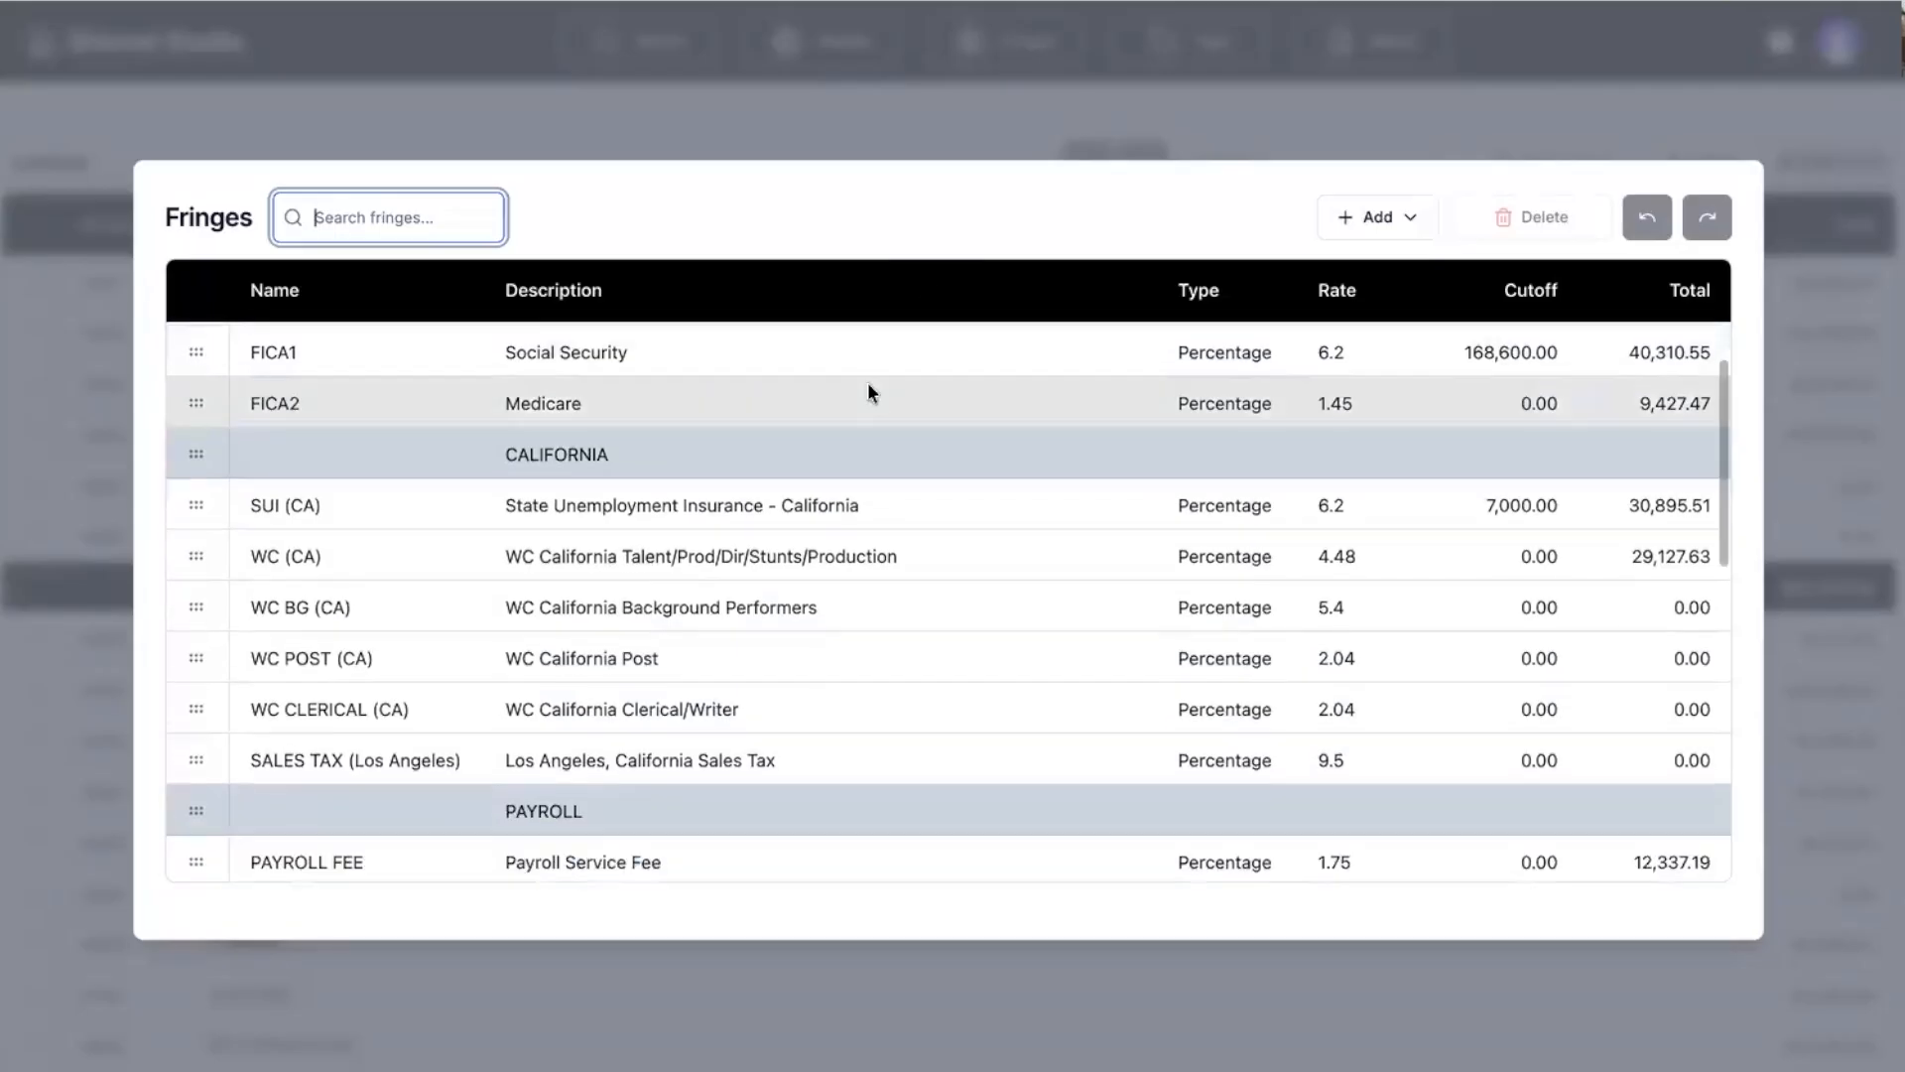
pyautogui.scroll(-3, 866, 443)
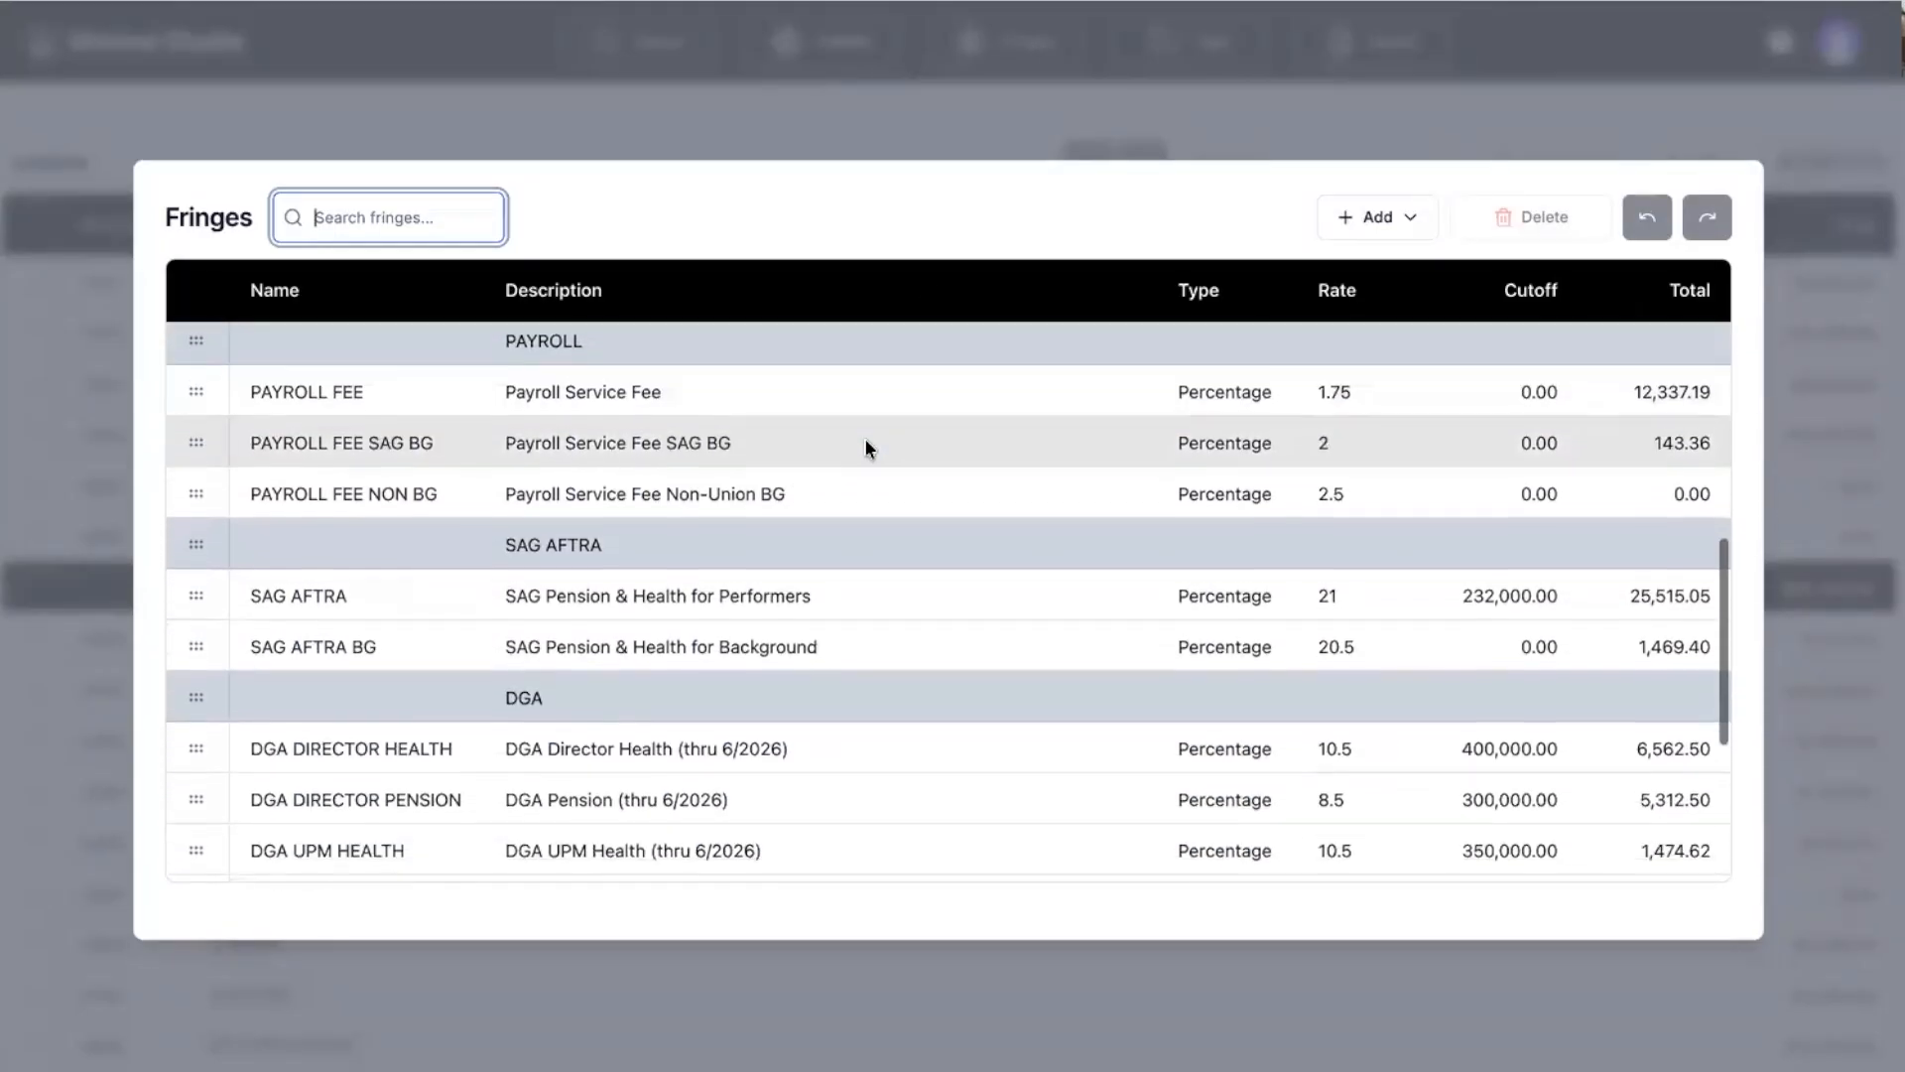
pyautogui.scroll(-3, 871, 516)
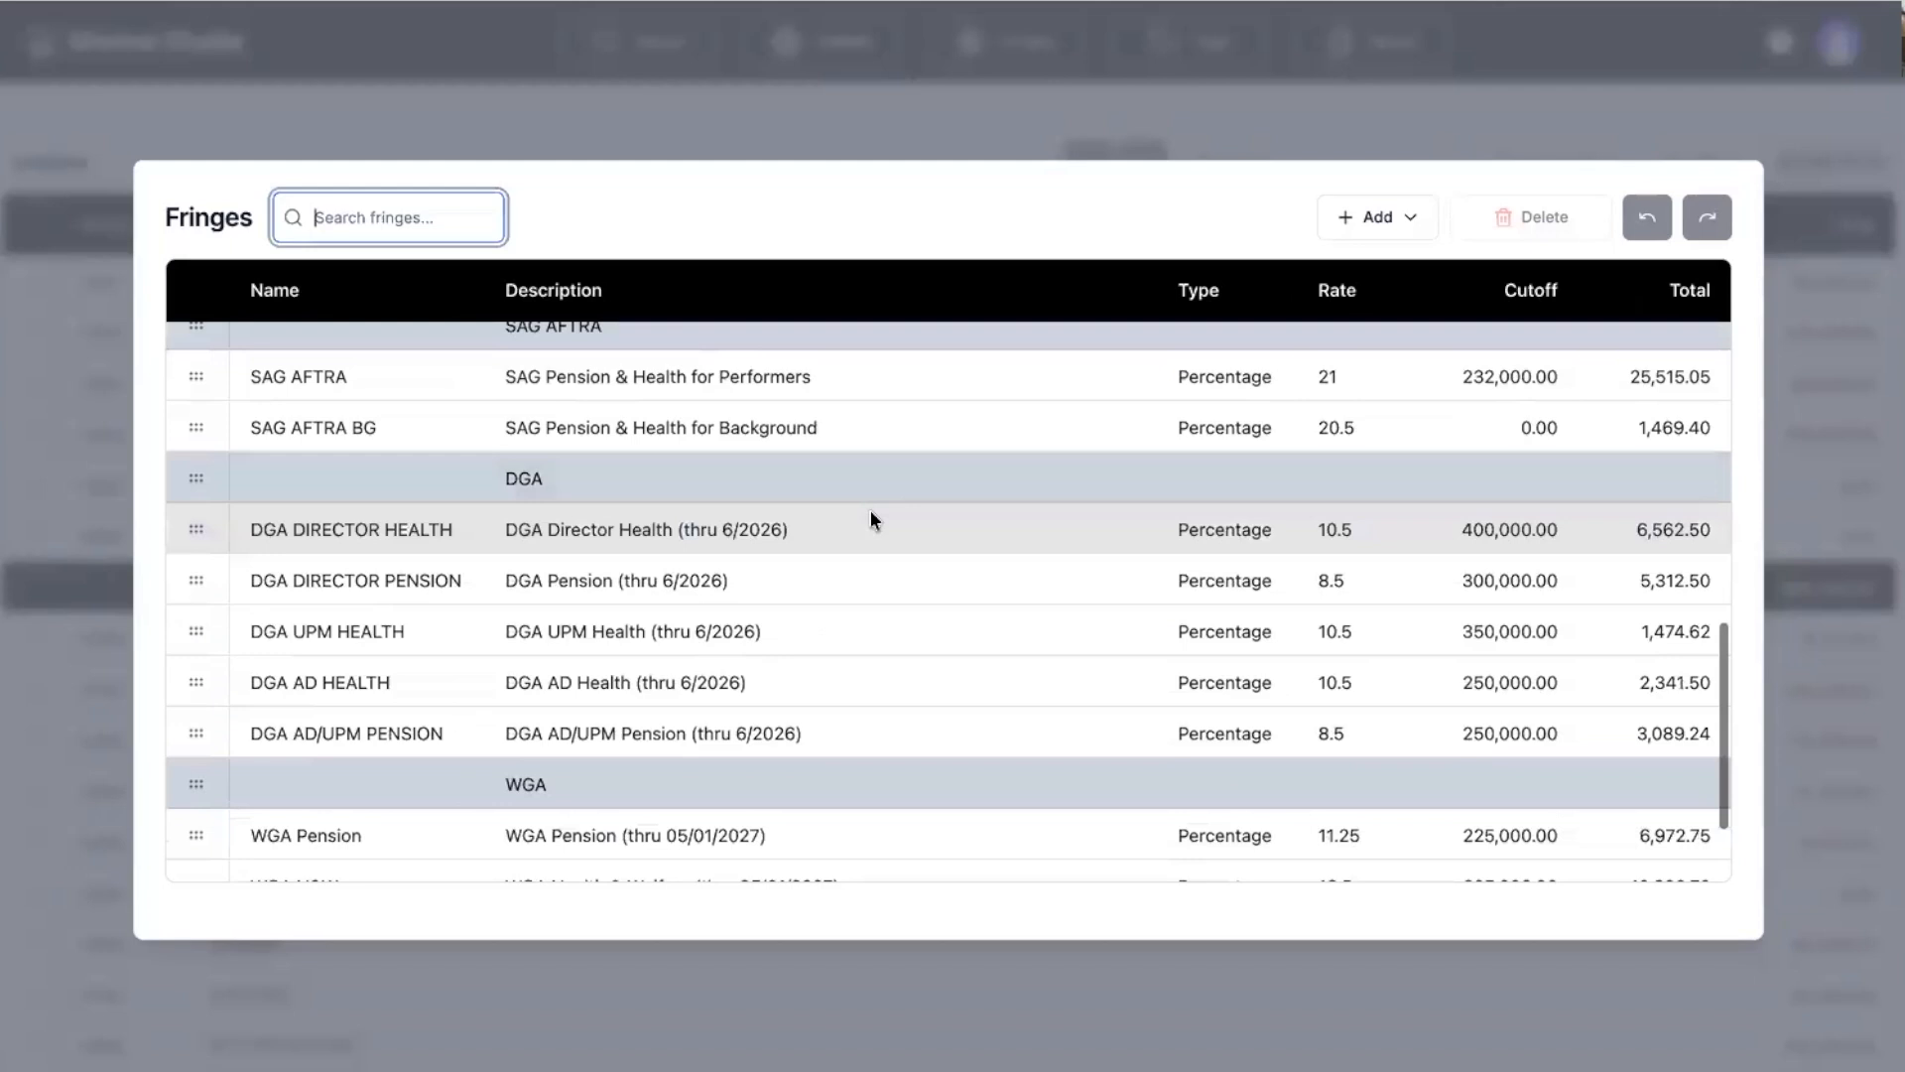
pyautogui.scroll(3, 871, 513)
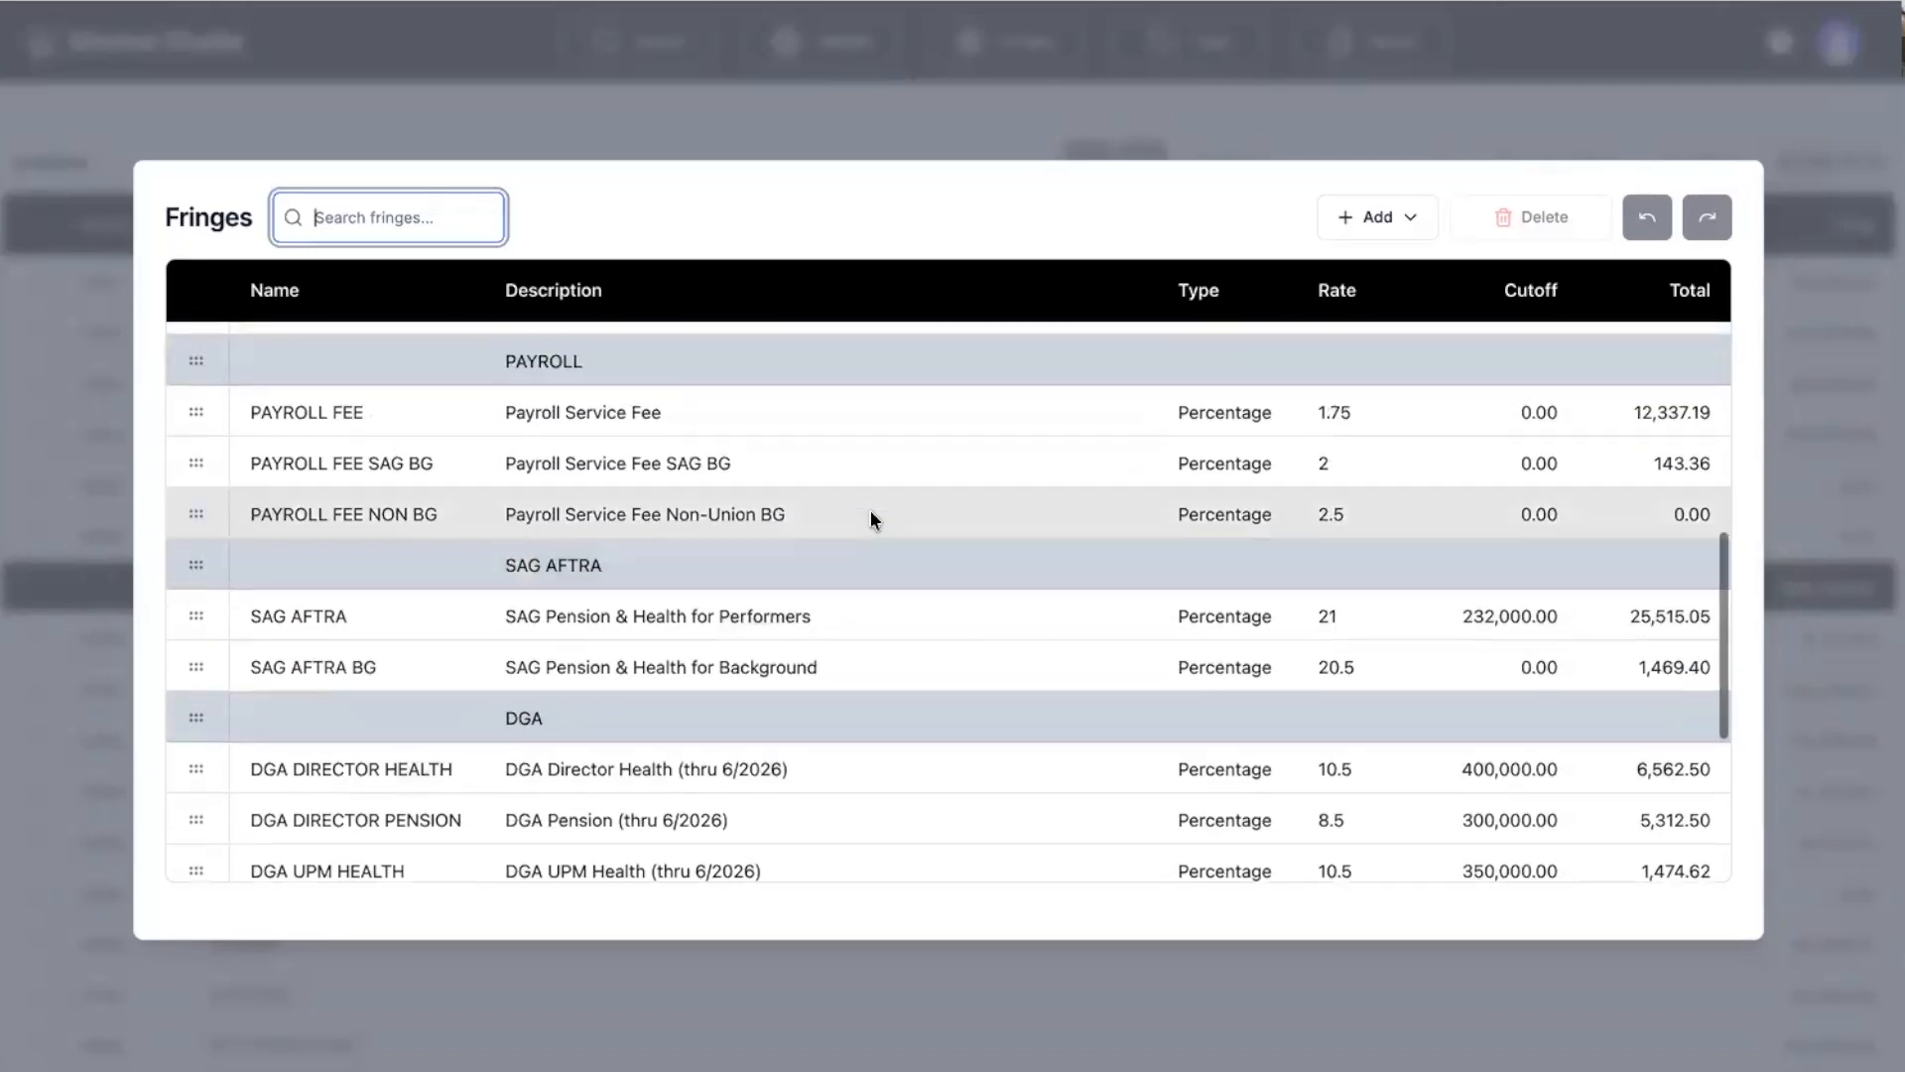
pyautogui.scroll(3, 871, 510)
pyautogui.scroll(-2, 871, 510)
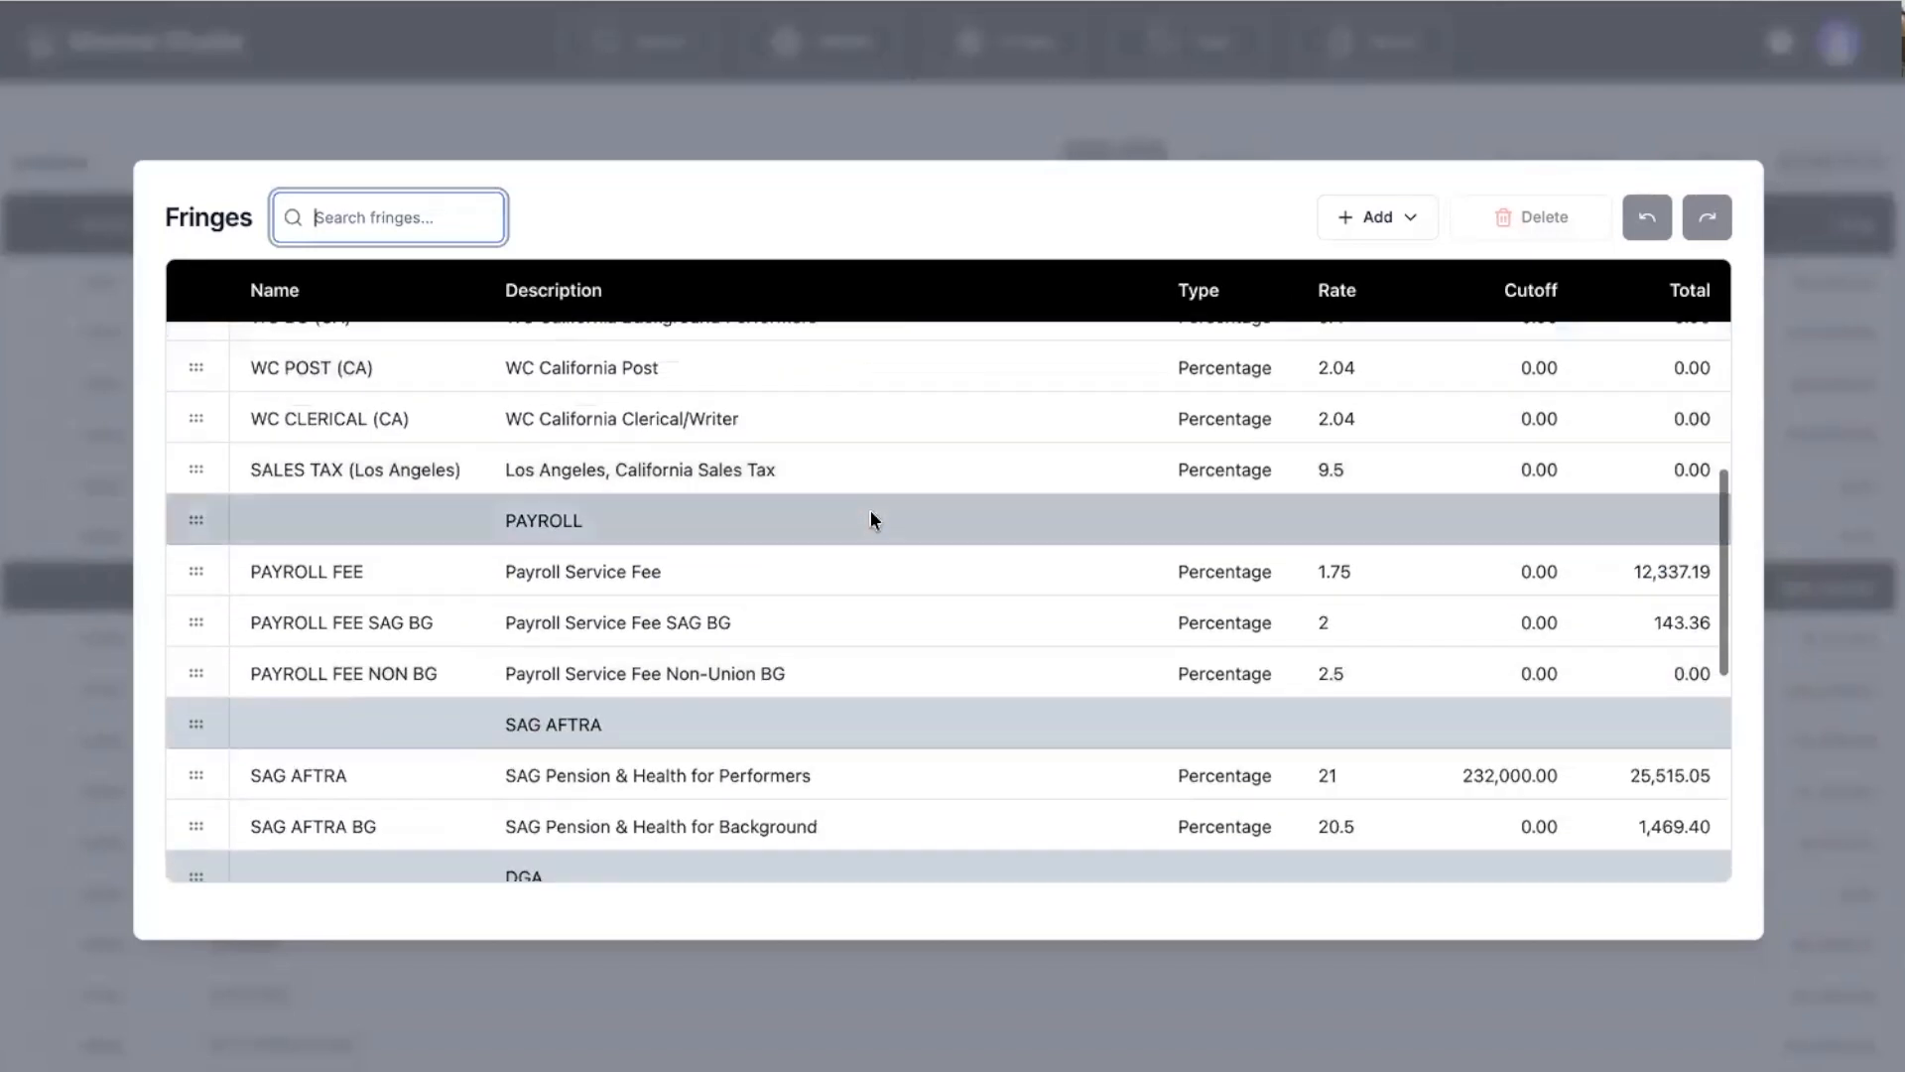
# Change the PAYROLL FEE fringe rate to 1.3, then return to the budget.
pyautogui.click(191, 559)
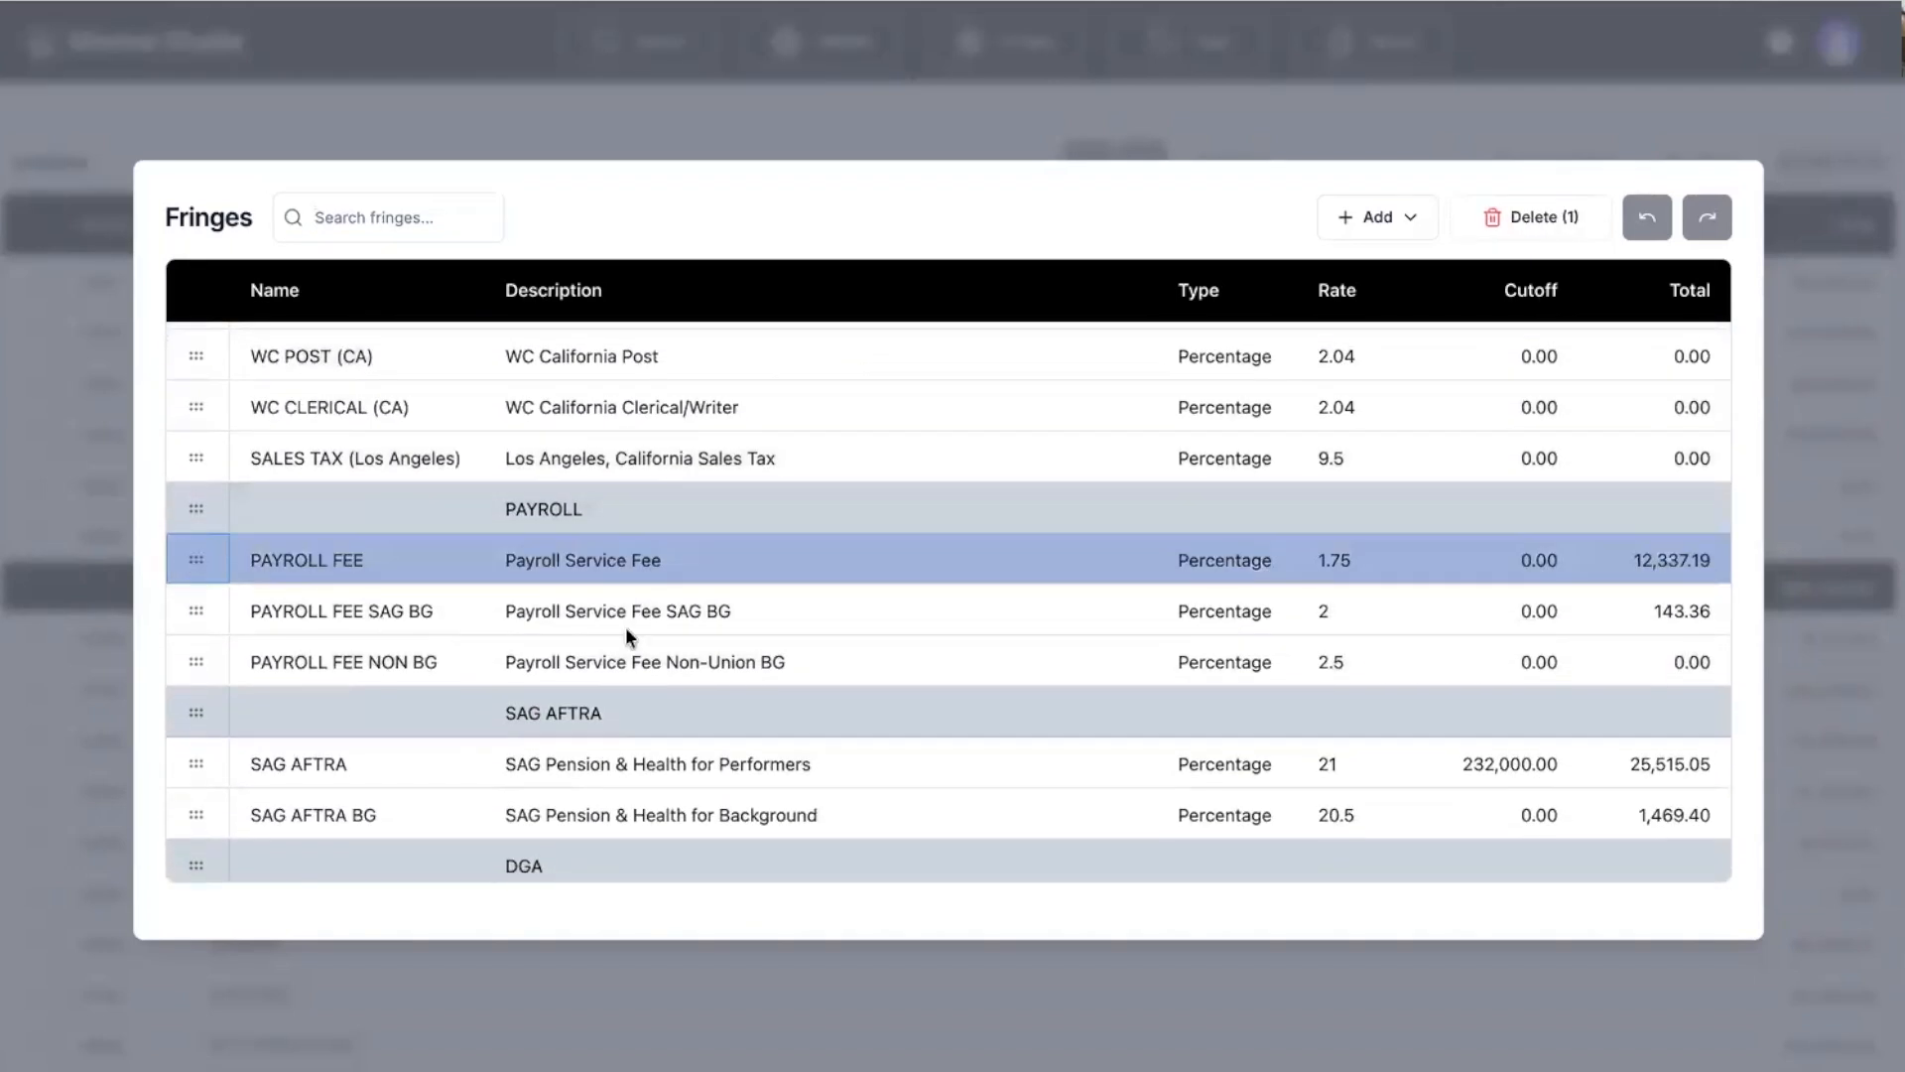
pyautogui.doubleClick(1369, 559)
pyautogui.press('Right')
pyautogui.press('BackSpace')
pyautogui.press('BackSpace')
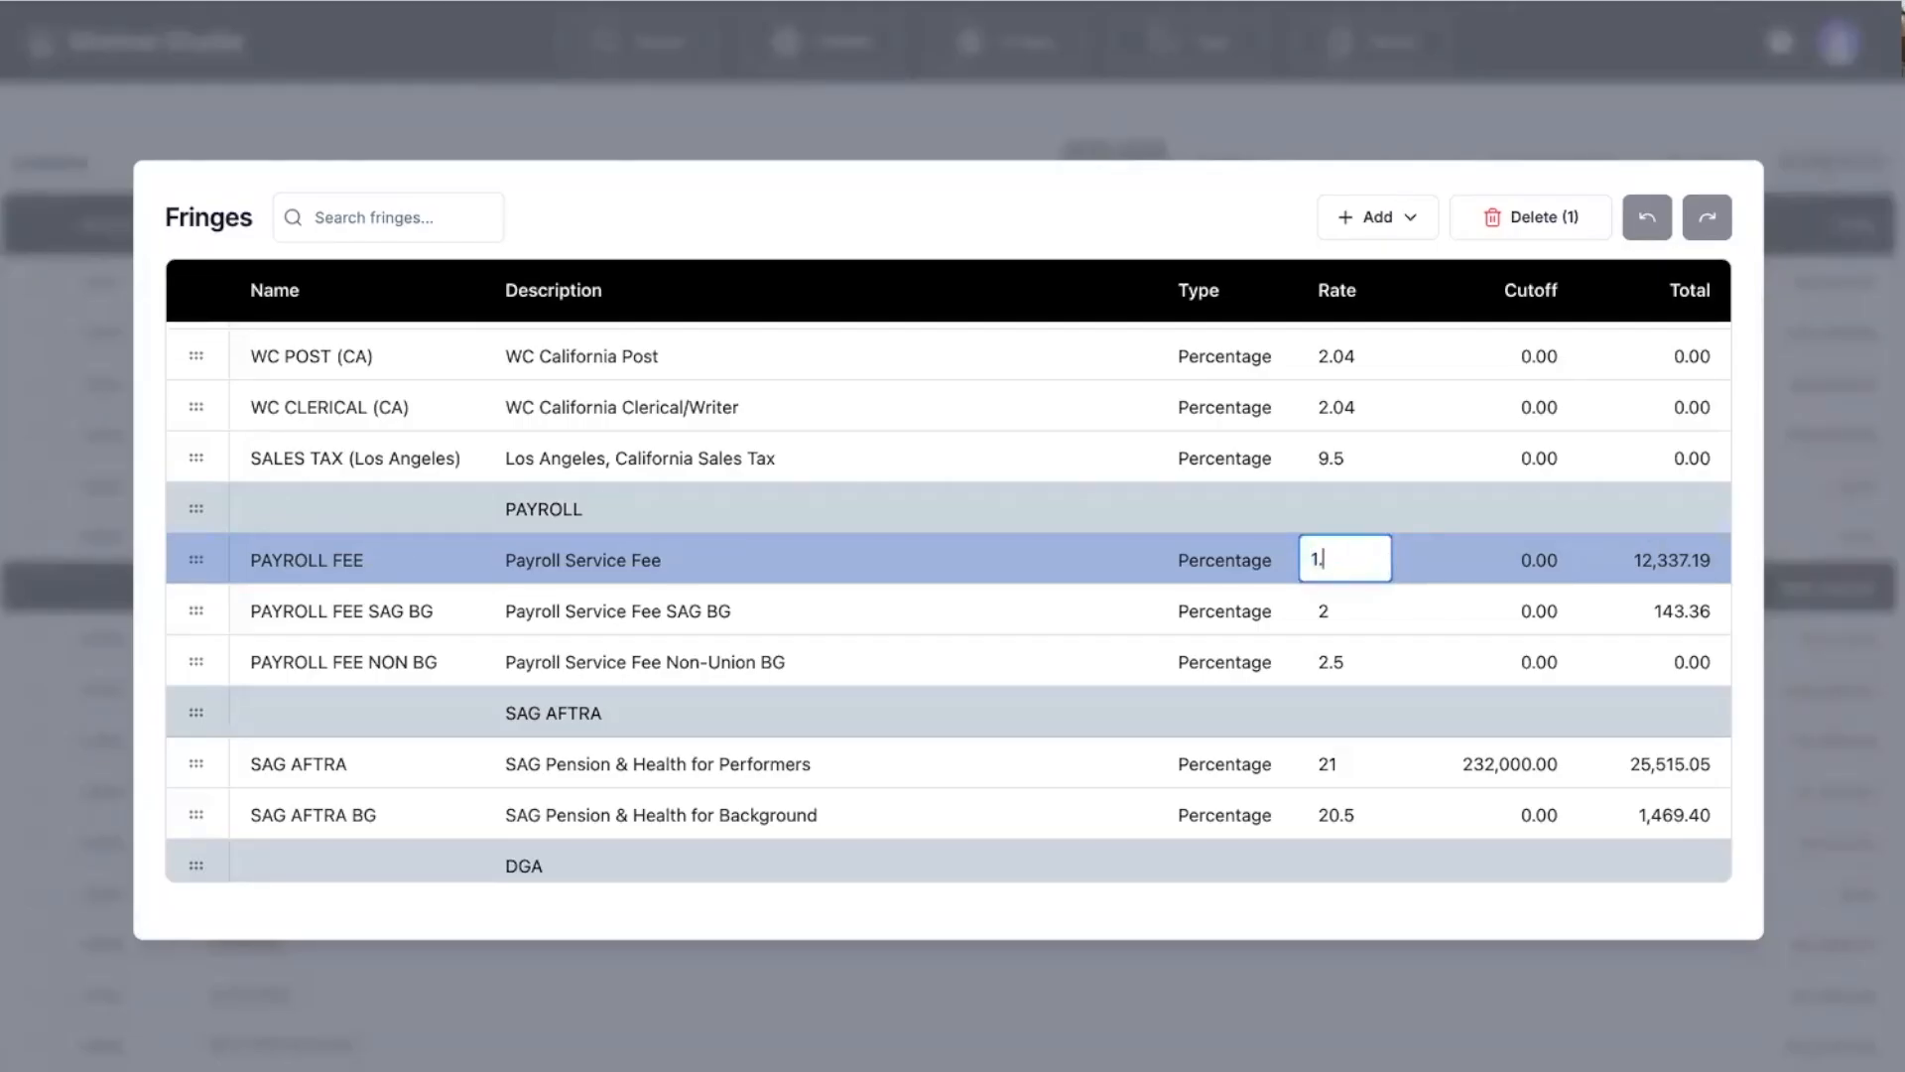
pyautogui.write('3')
pyautogui.press('Return')
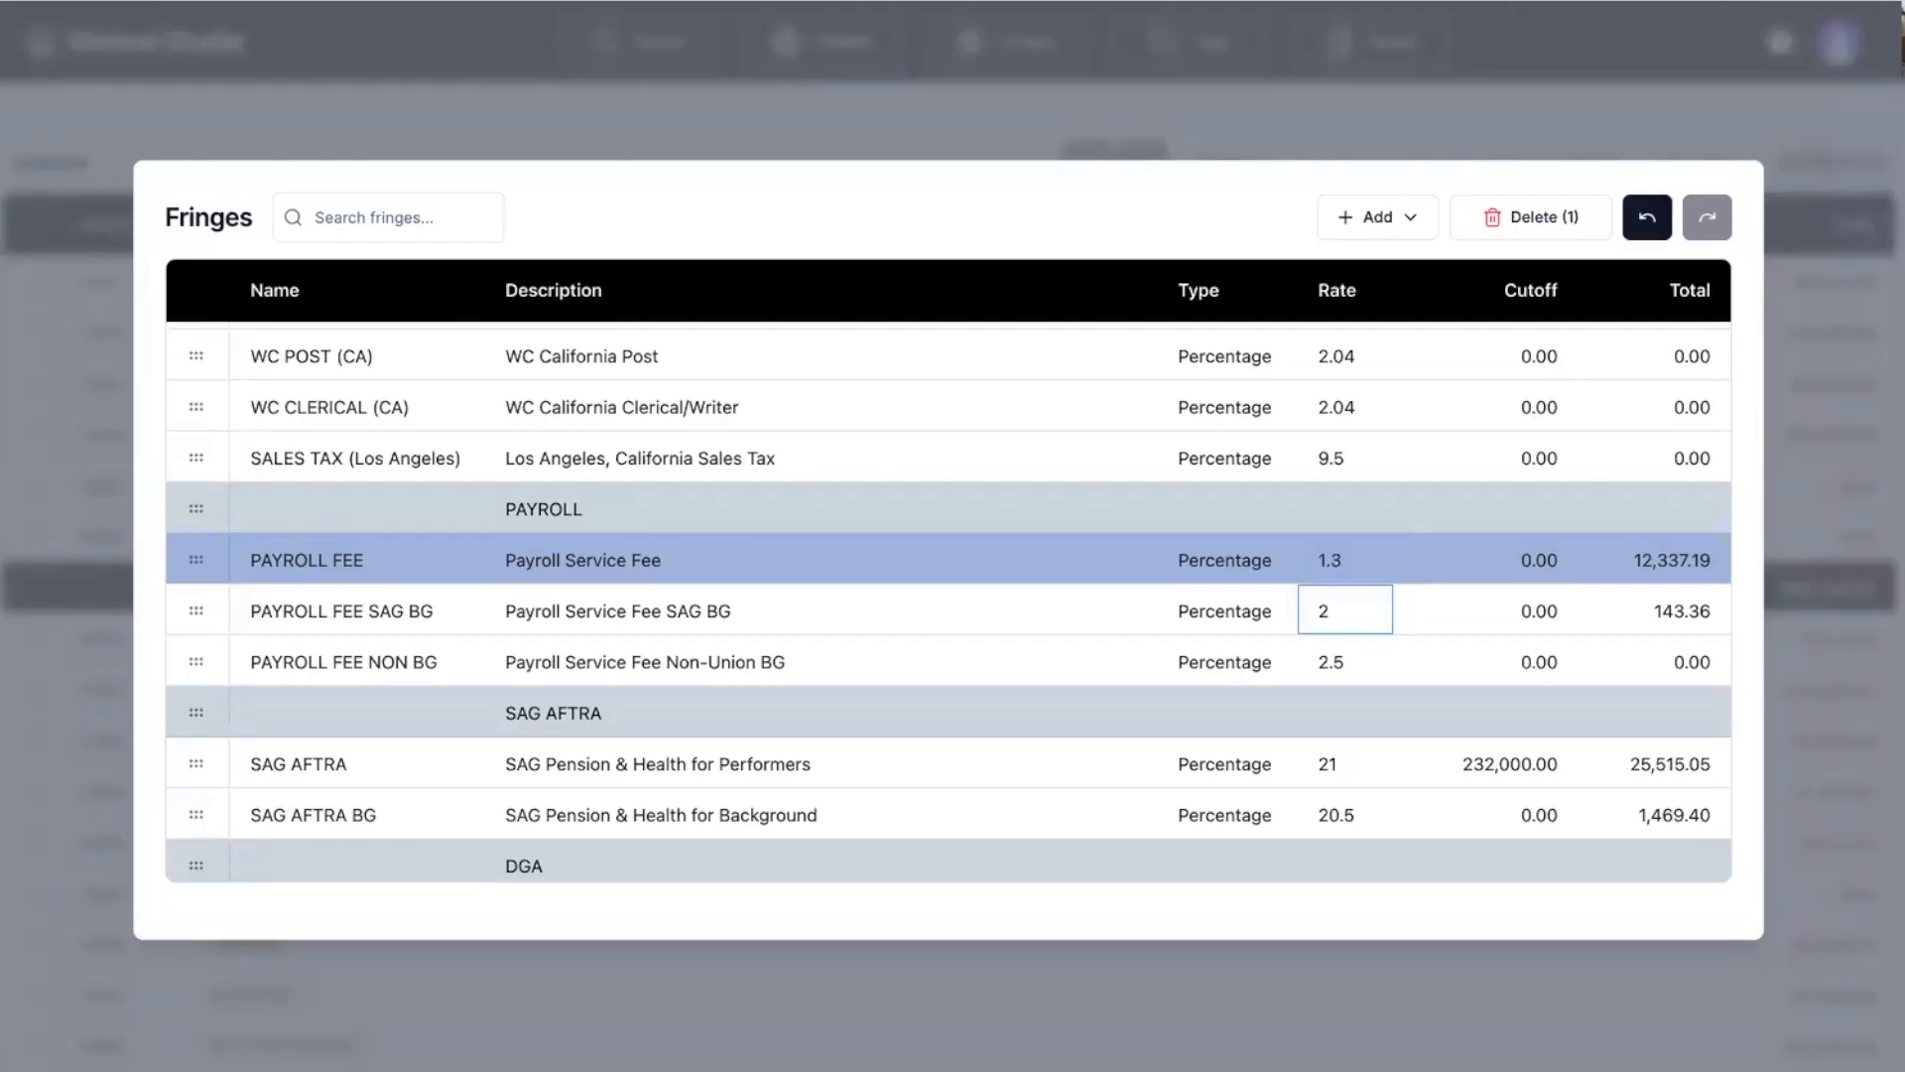
pyautogui.click(891, 121)
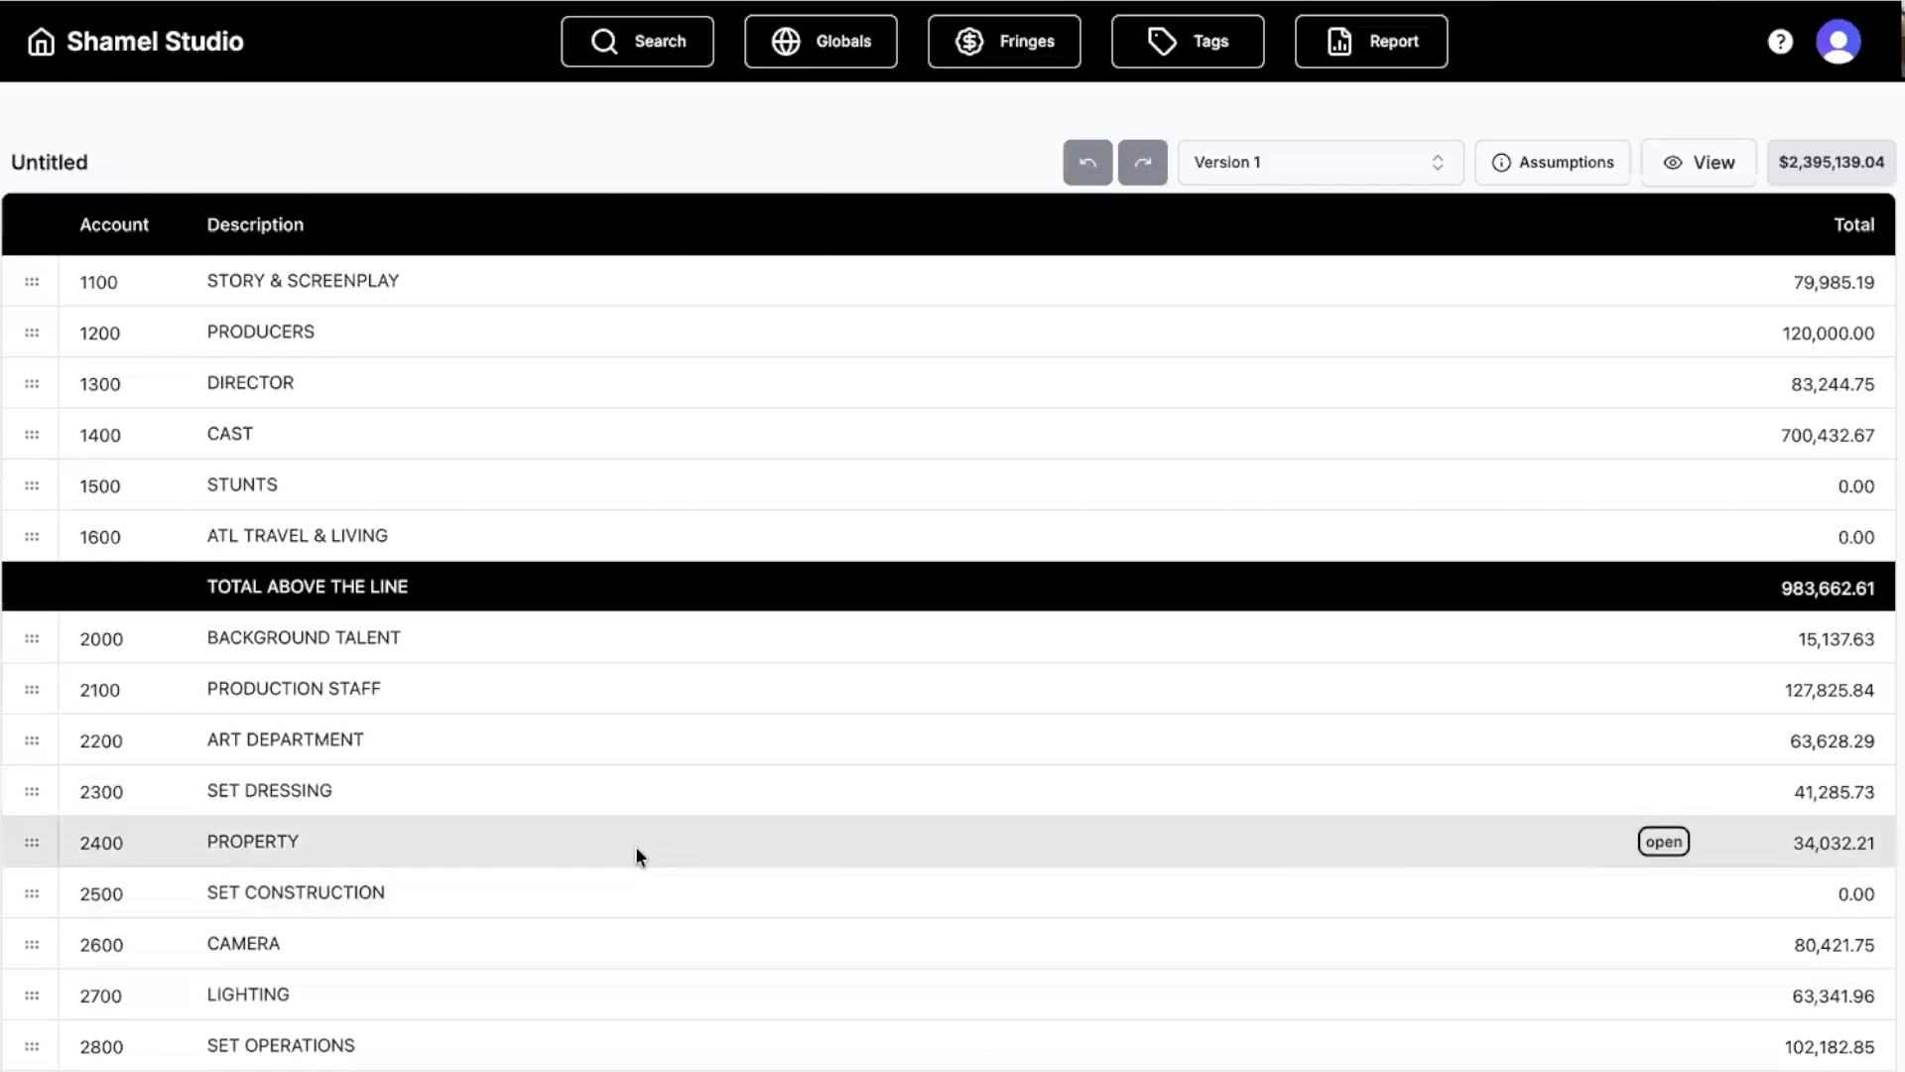
# Open CAST > PRINCIPAL CAST line items and view the Shoot line's fringe breakdown.
pyautogui.scroll(-1, 635, 846)
pyautogui.scroll(1, 635, 846)
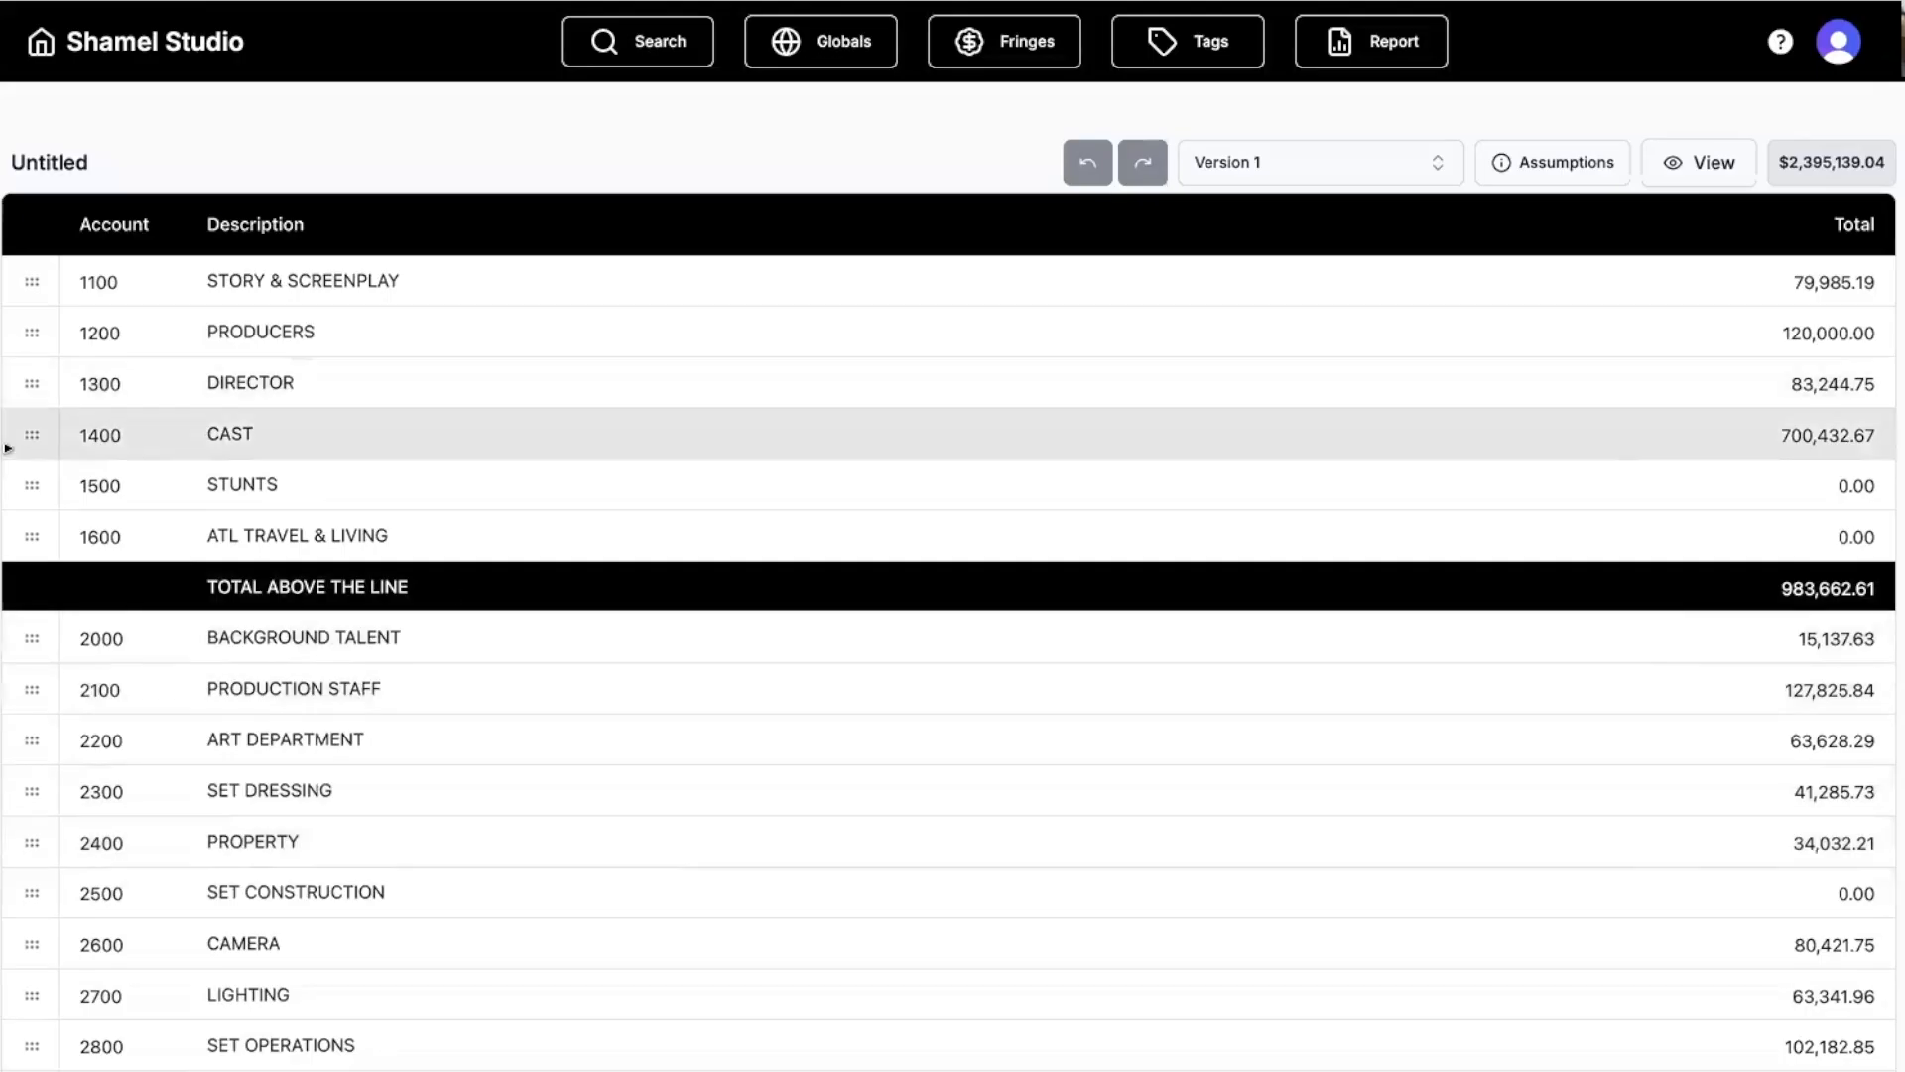
pyautogui.doubleClick(26, 441)
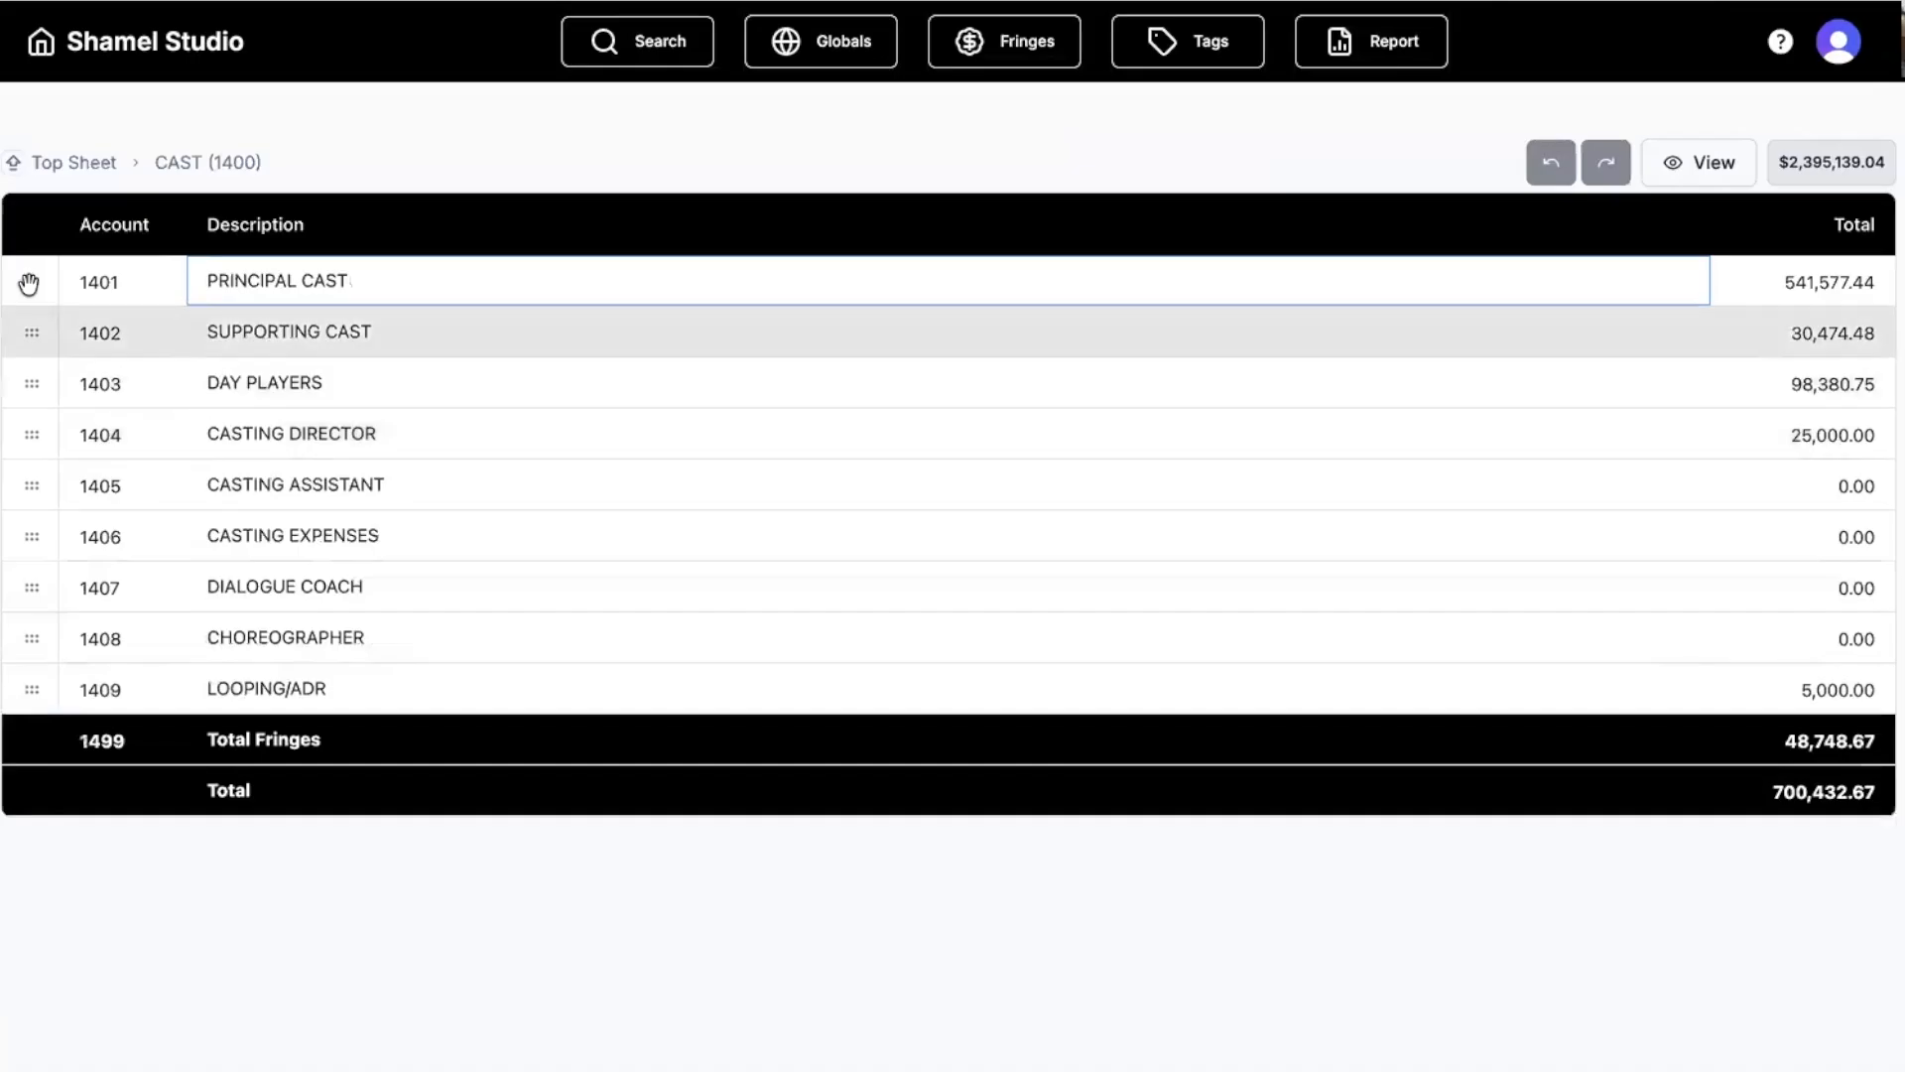
pyautogui.doubleClick(28, 282)
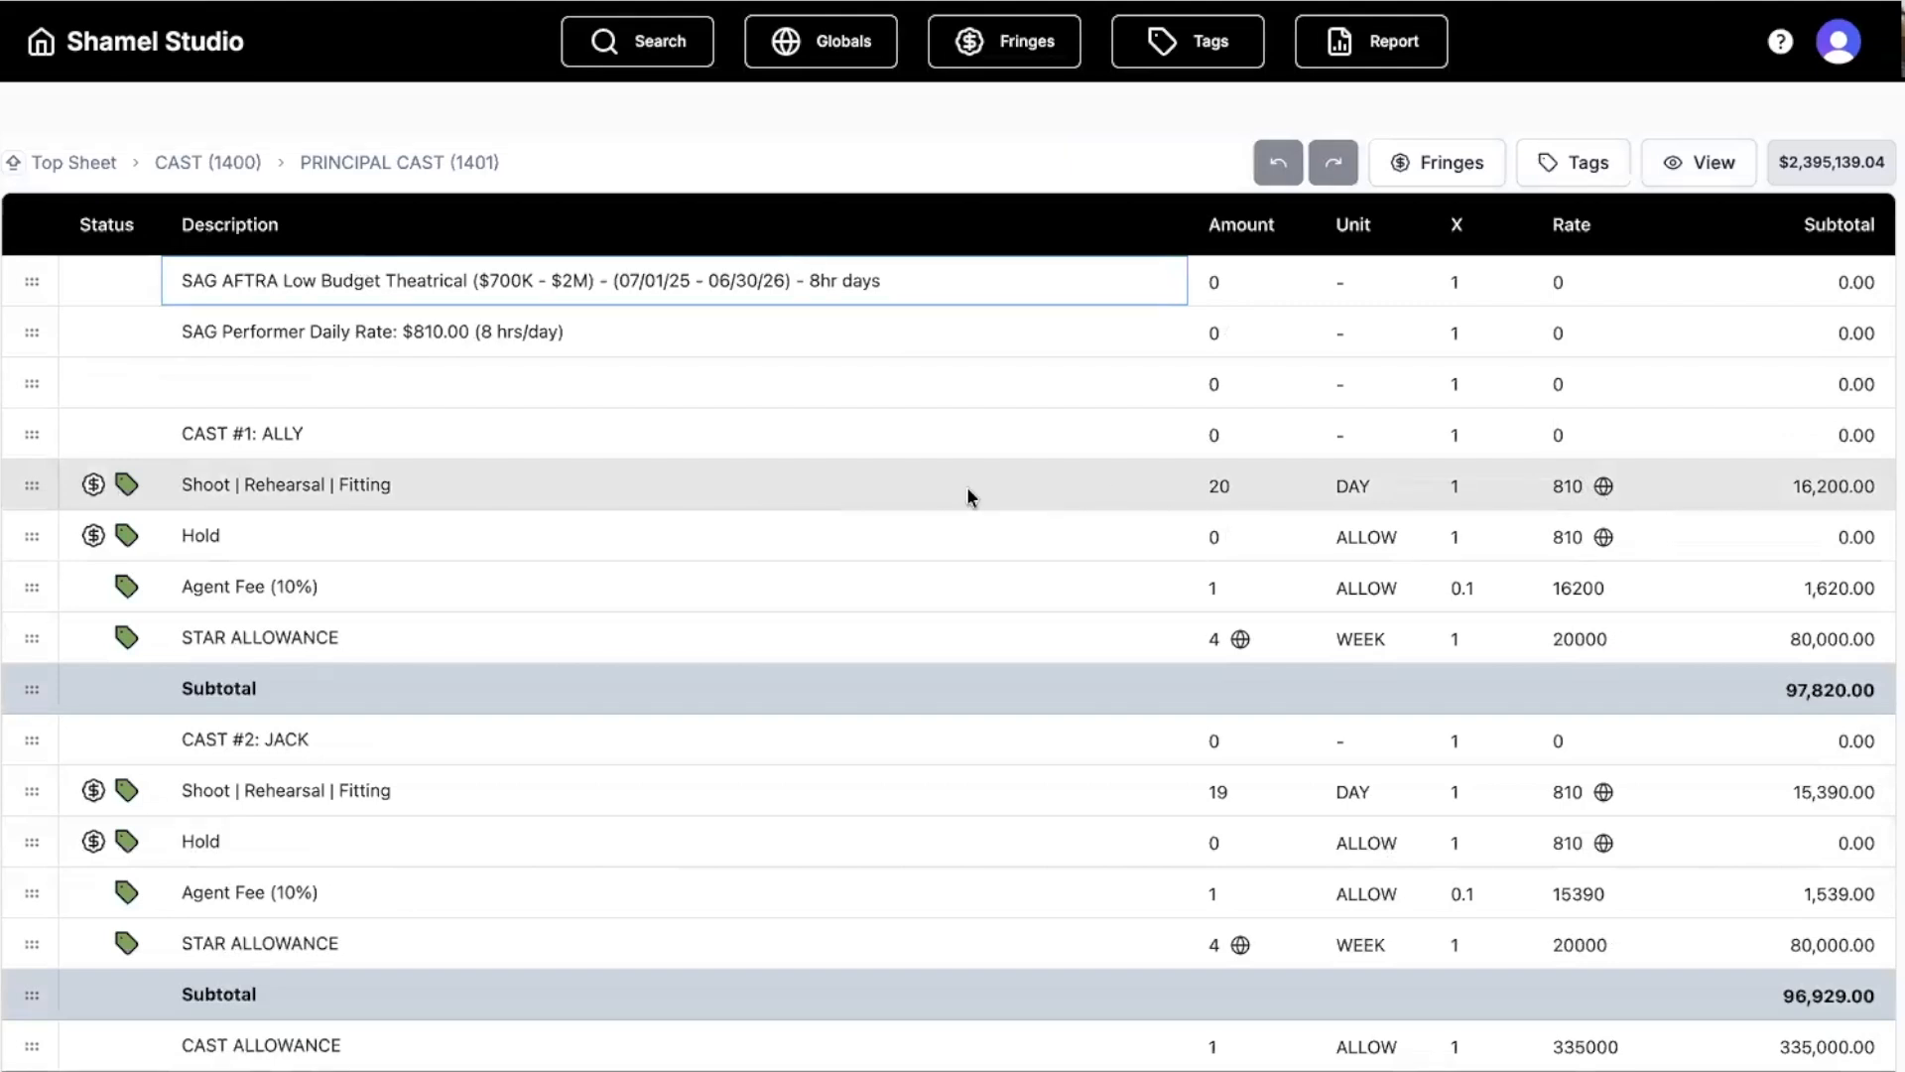
pyautogui.click(95, 484)
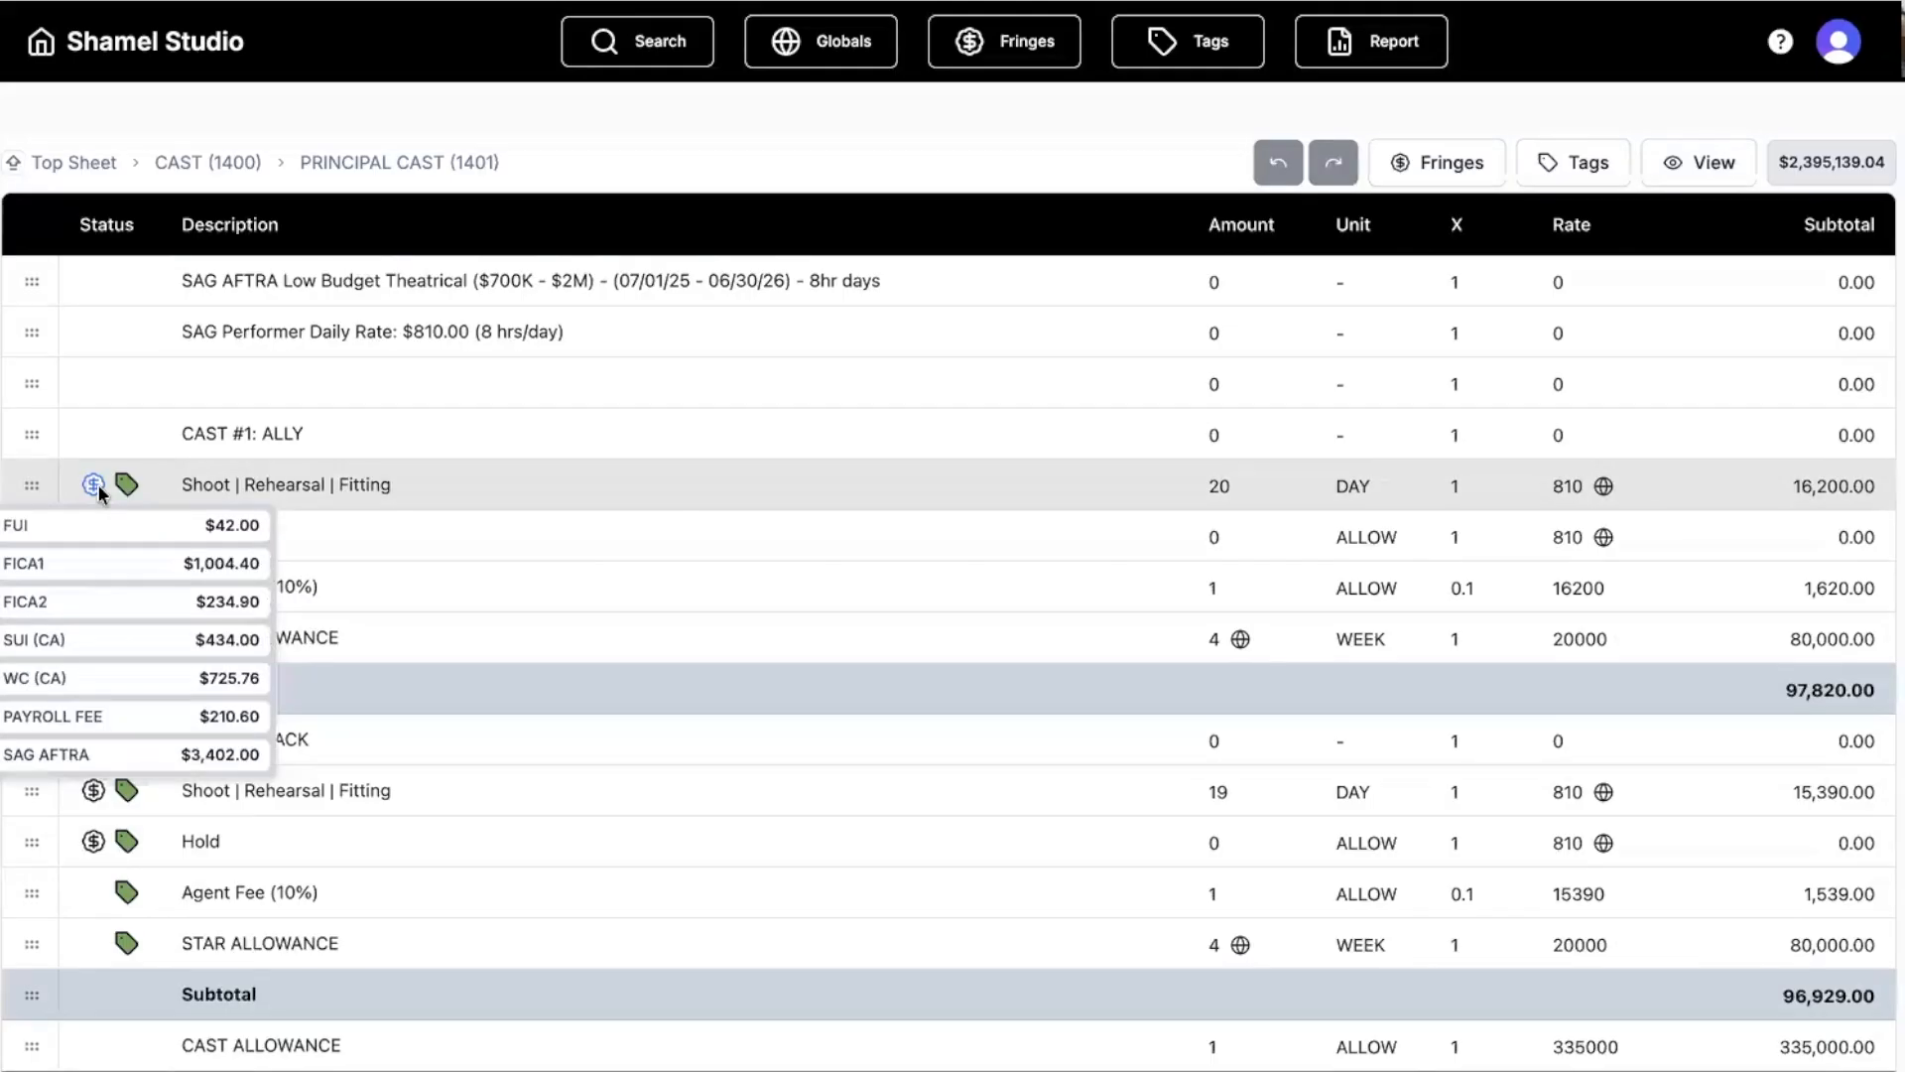
pyautogui.click(478, 486)
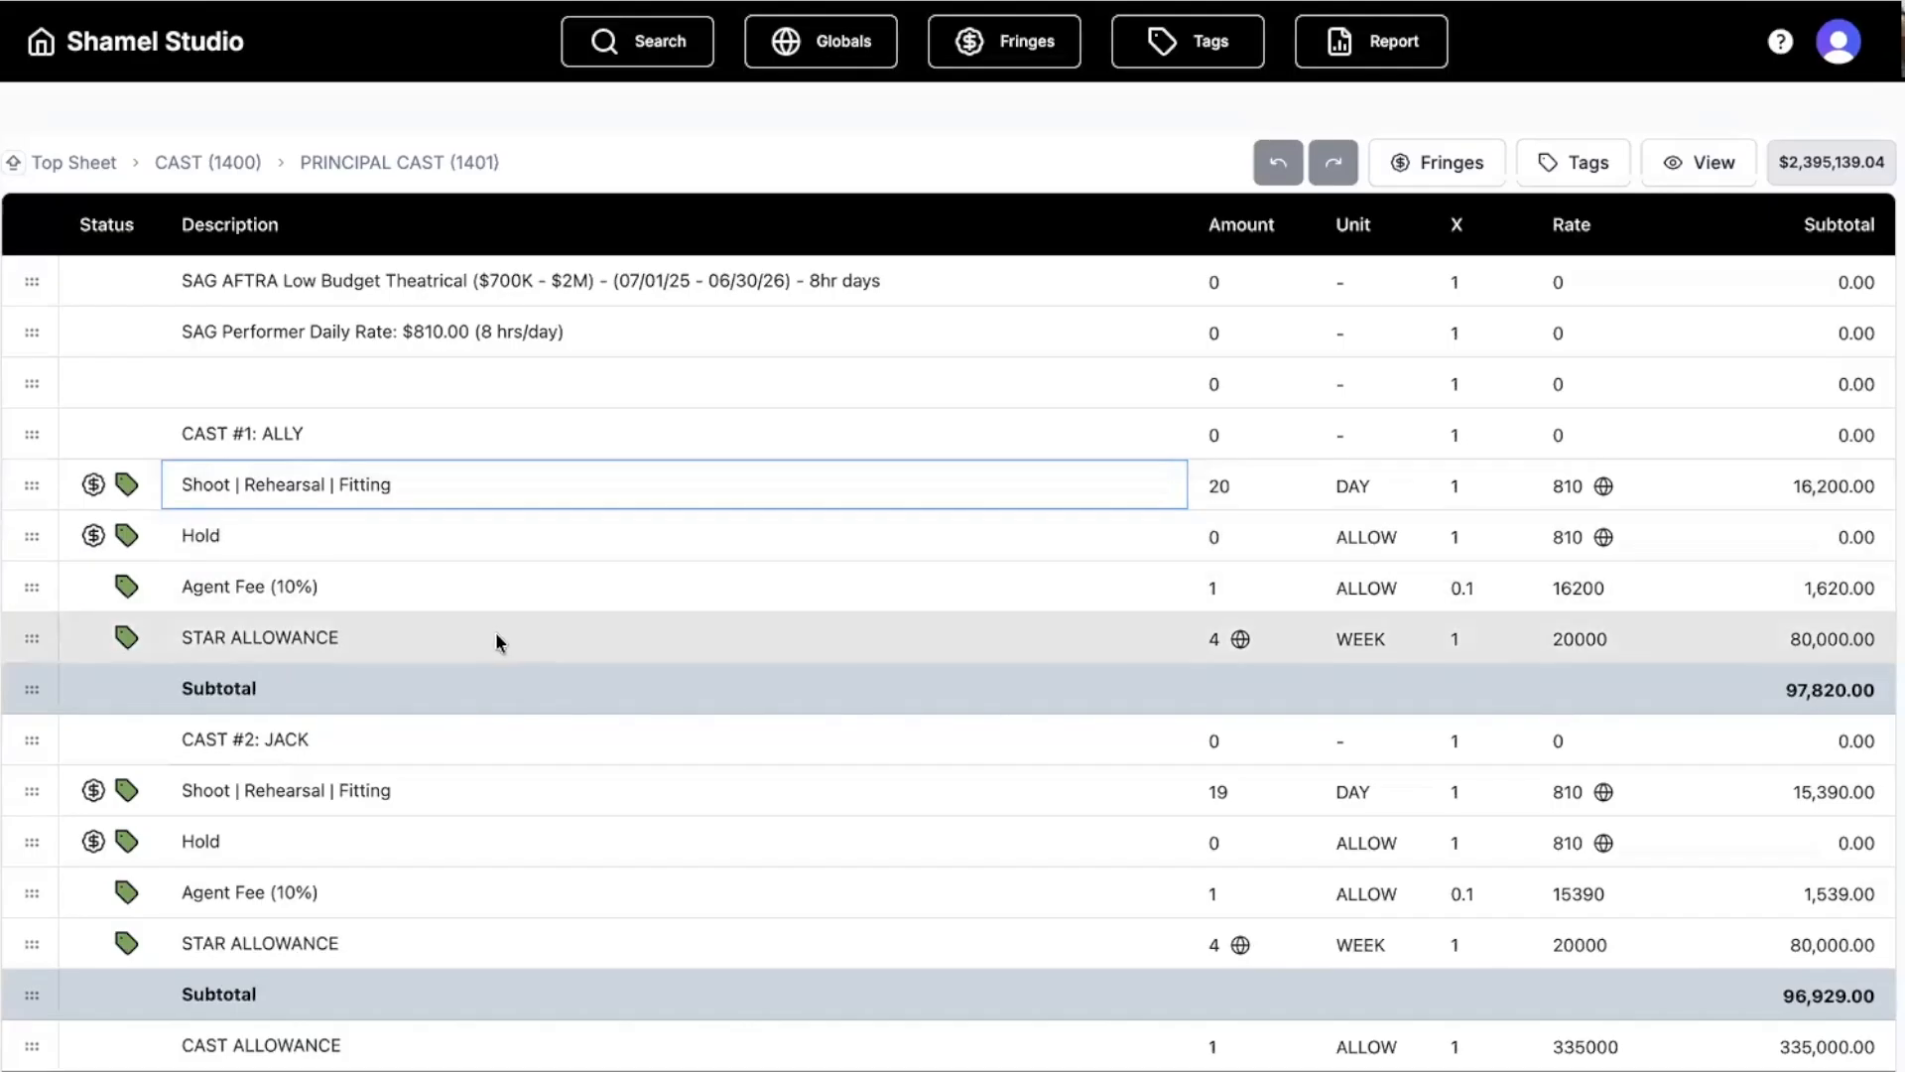
# Check the STAR ALLOWANCE row total, then open the DAY PLAYERS (1403) cost sheet.
pyautogui.click(18, 636)
pyautogui.click(18, 636)
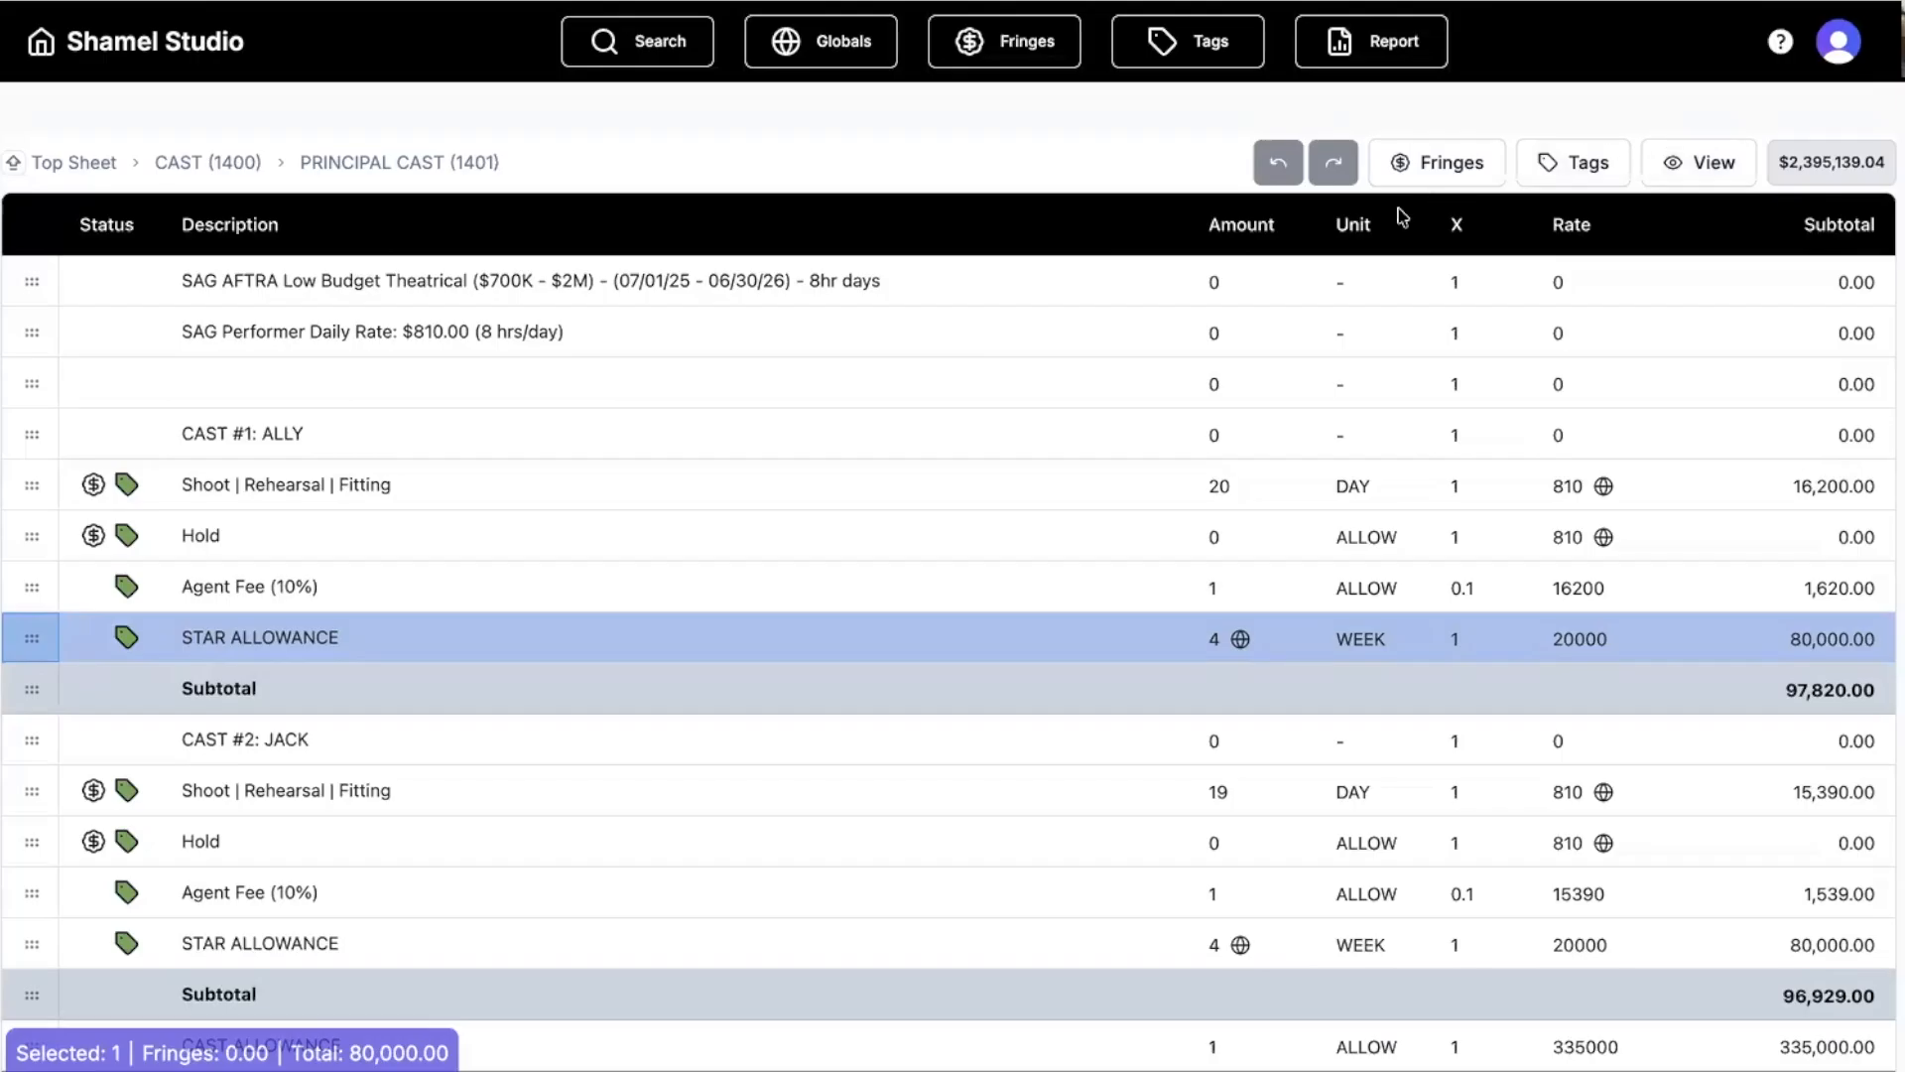
pyautogui.scroll(-2, 879, 252)
pyautogui.scroll(3, 576, 325)
pyautogui.click(203, 163)
pyautogui.doubleClick(29, 384)
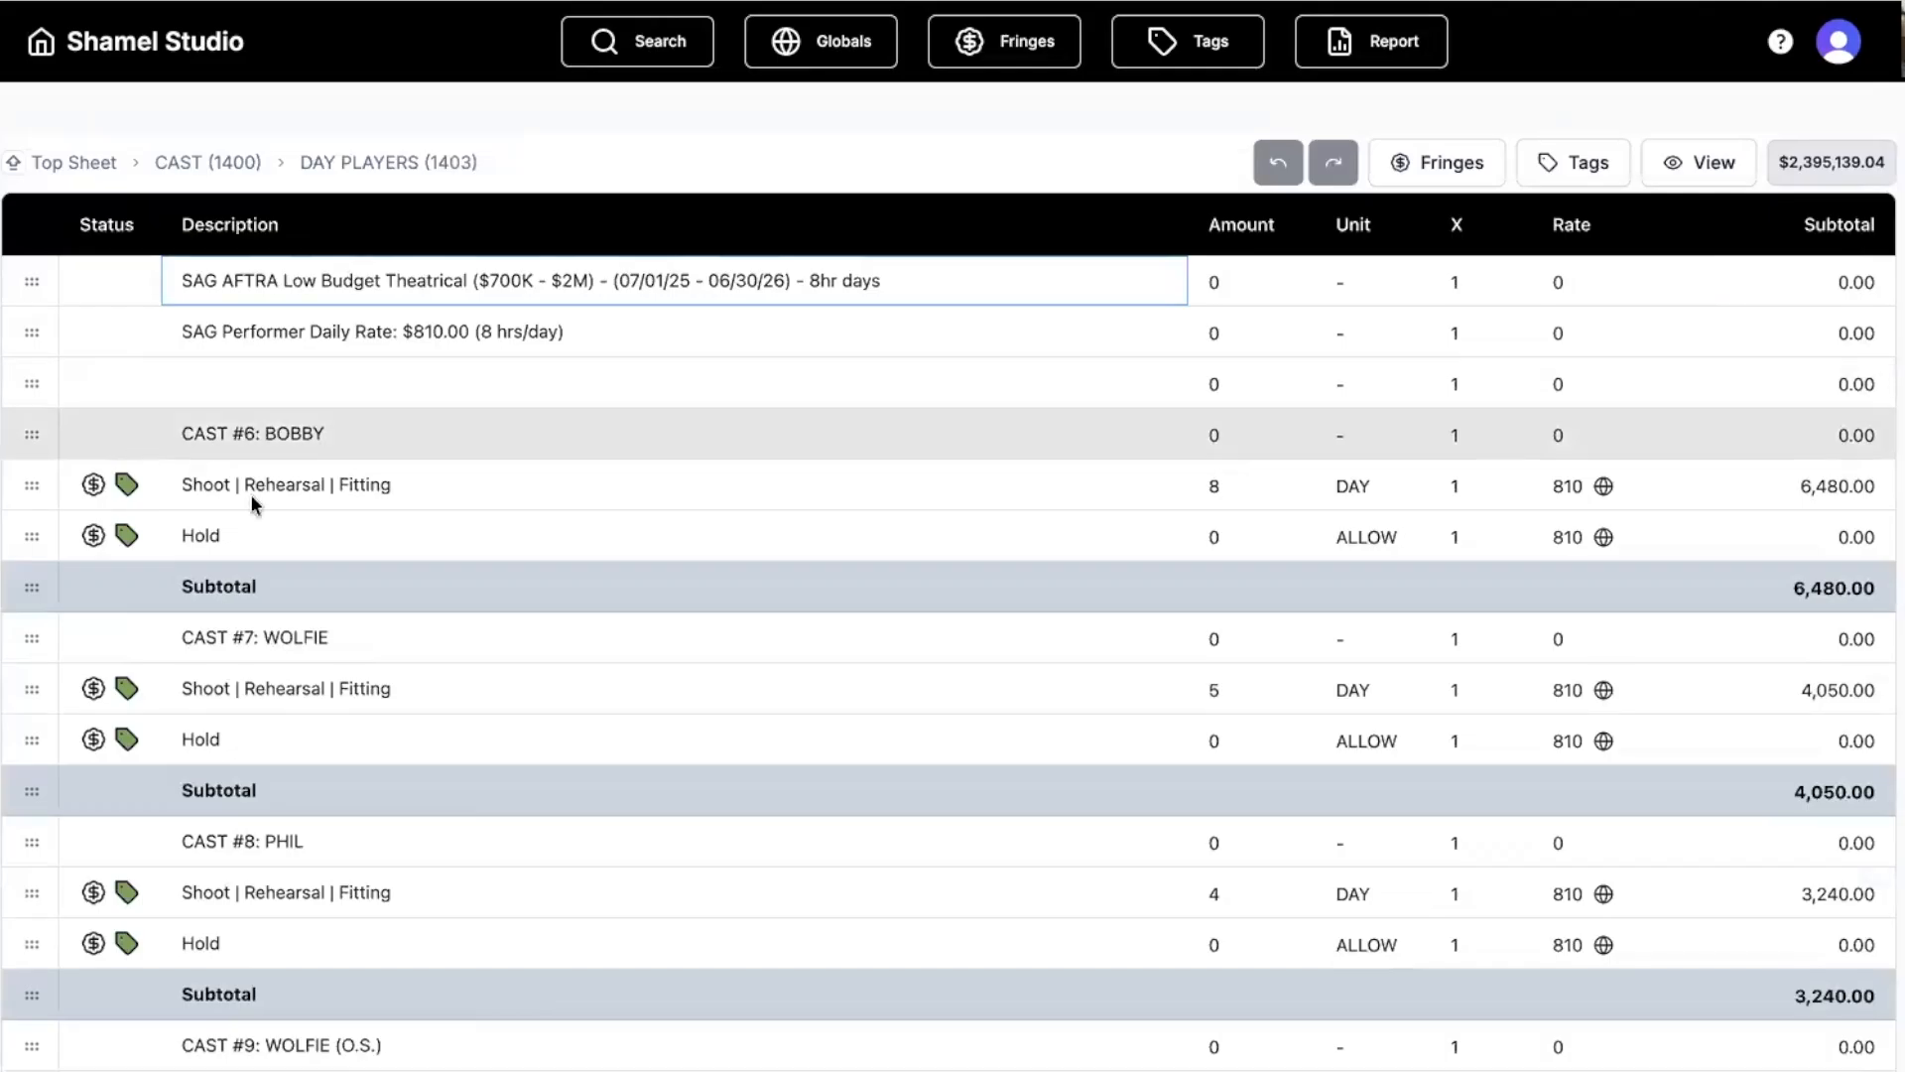
# Scroll the Day Players entries and return to CAST (1400), showing Day Players at 98,380.75.
pyautogui.scroll(-10, 470, 527)
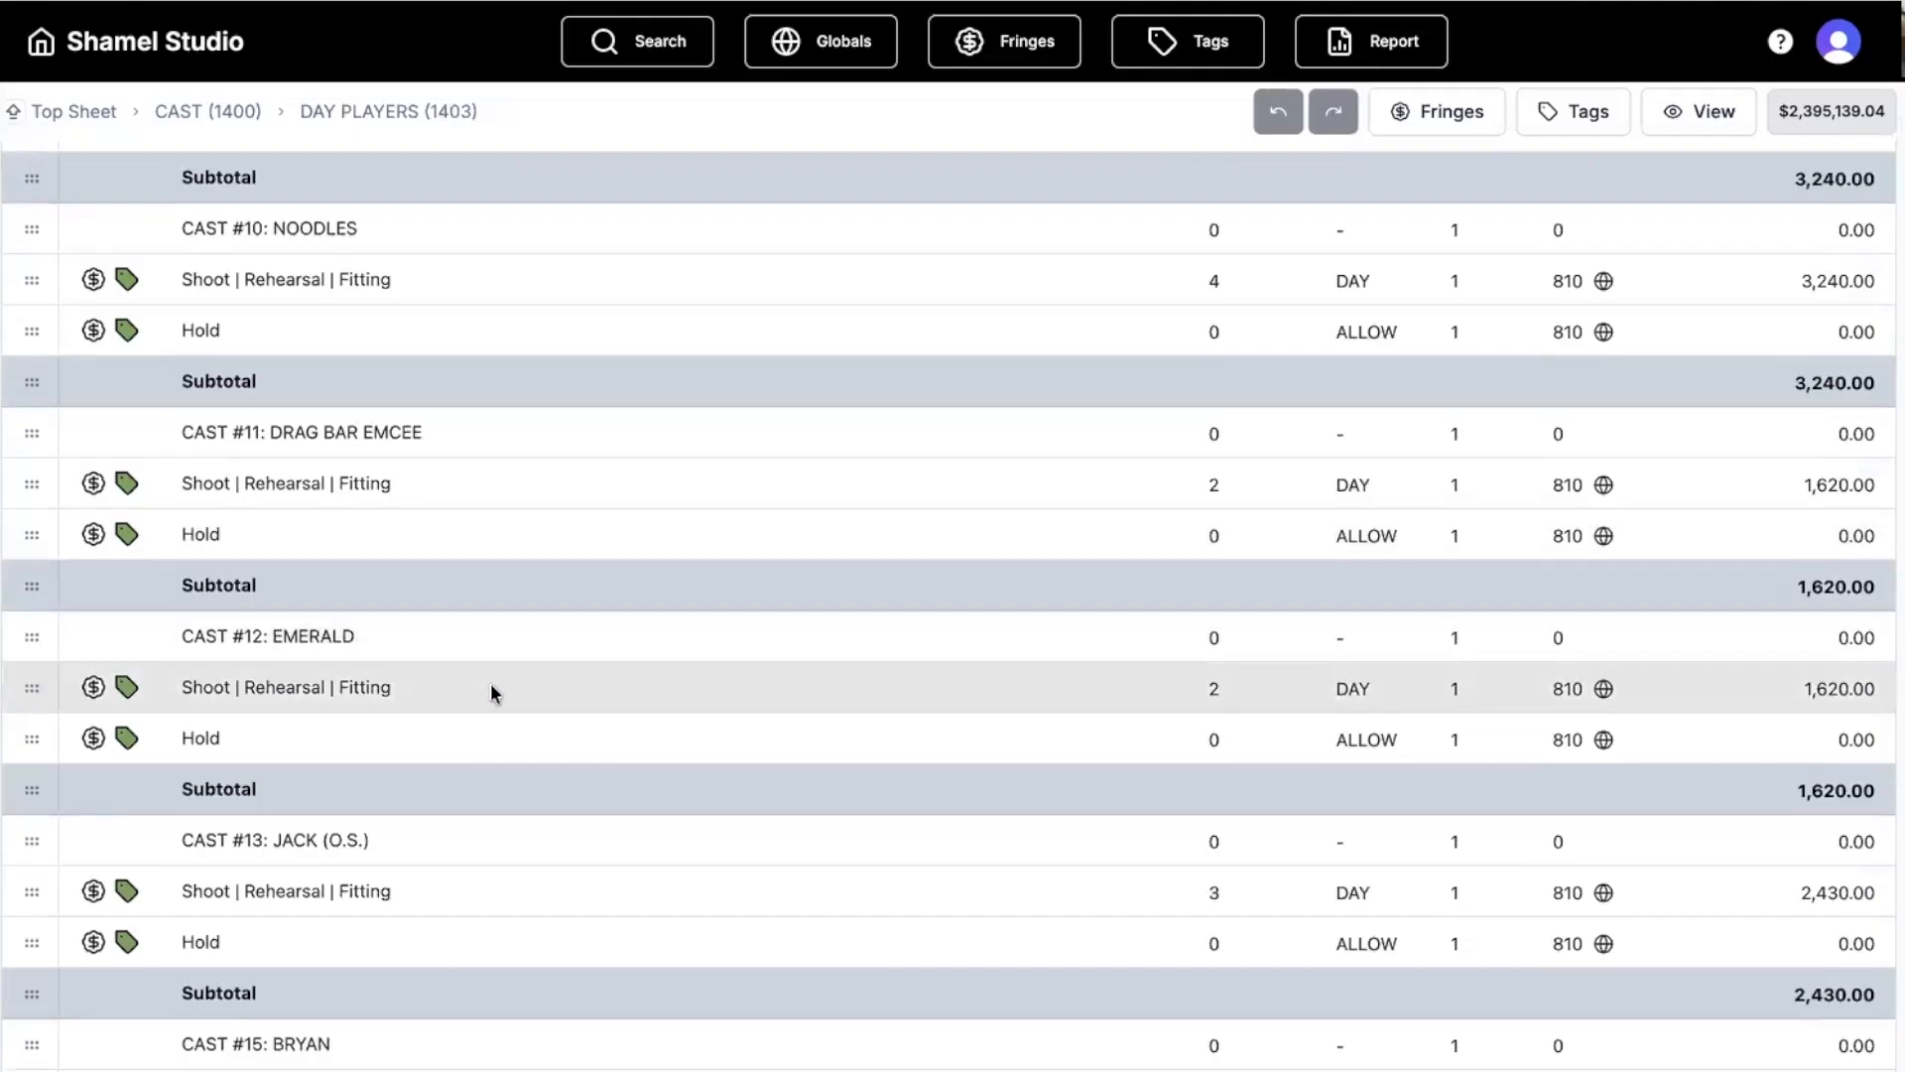
pyautogui.scroll(6, 490, 685)
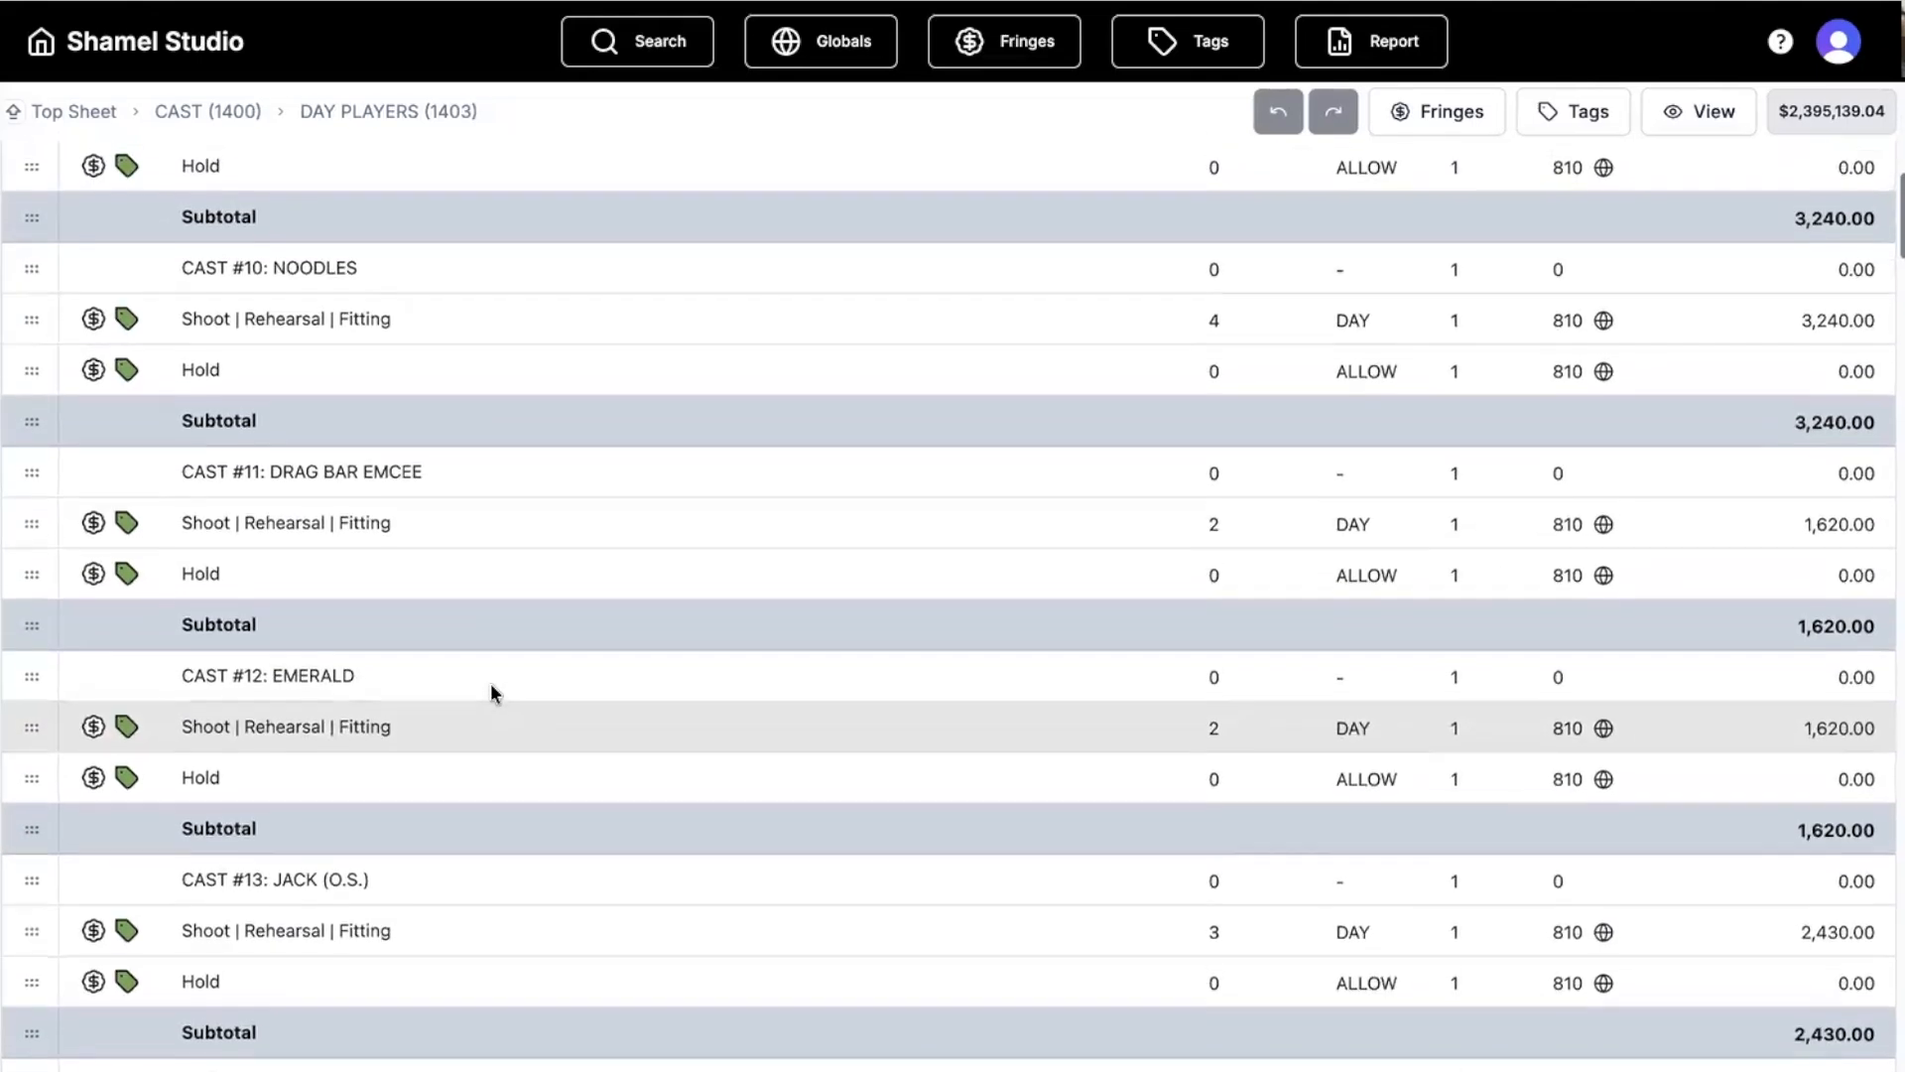
pyautogui.scroll(5, 493, 692)
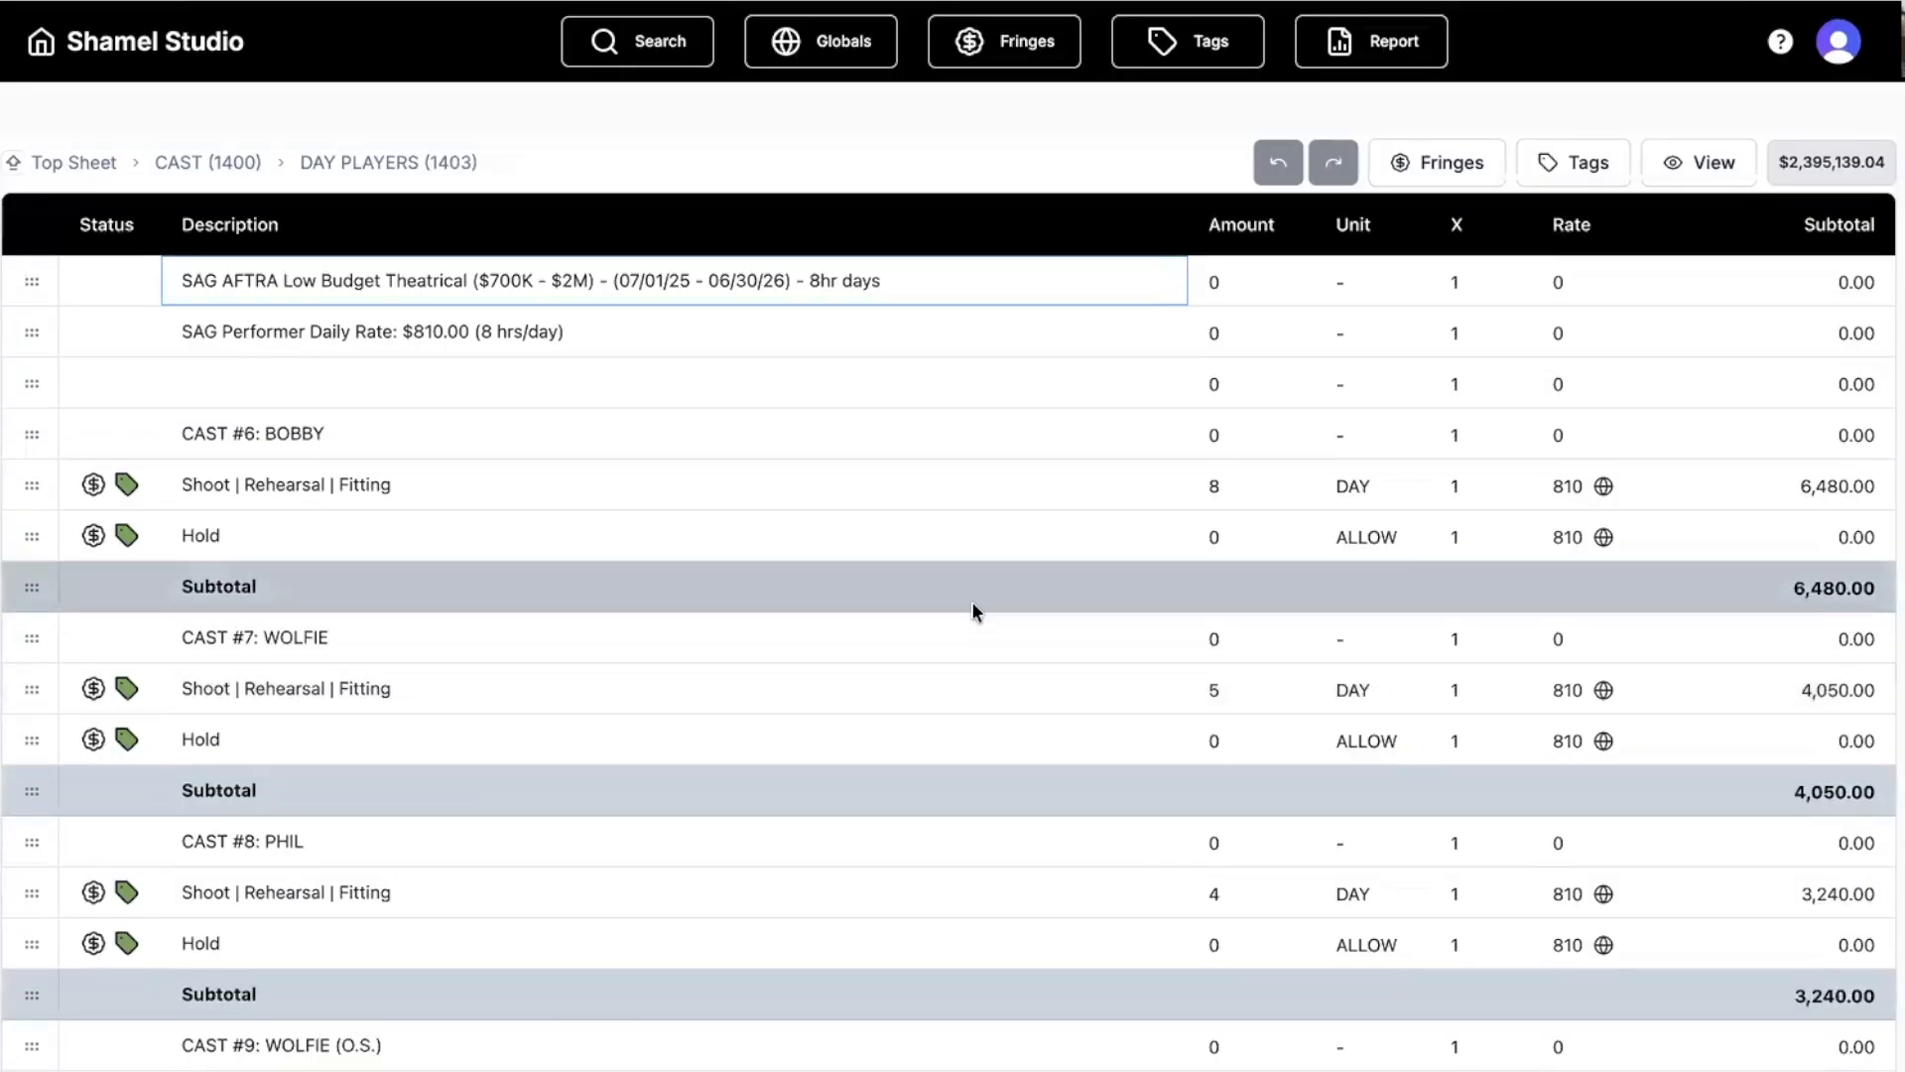
pyautogui.click(171, 165)
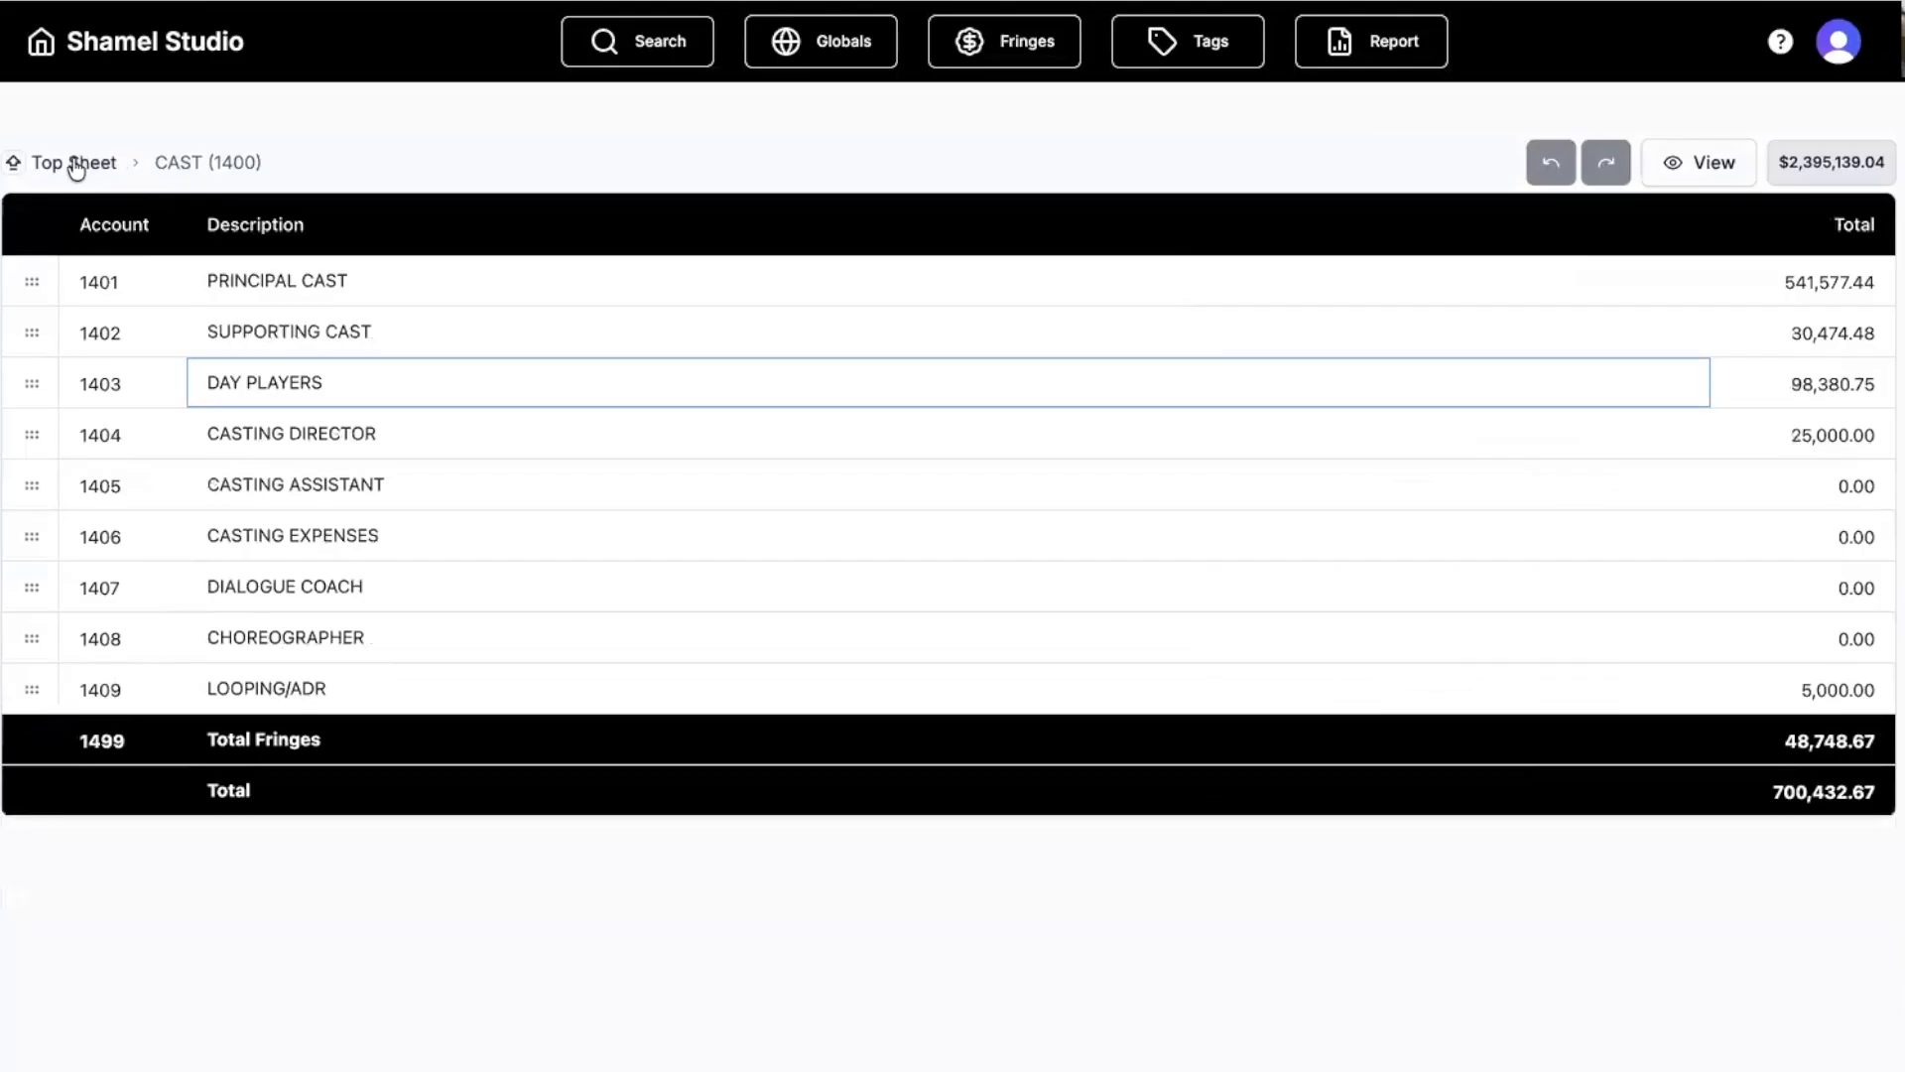
# From the top sheet, open the PROPERTY account's PROP RENTALS line items.
pyautogui.click(75, 163)
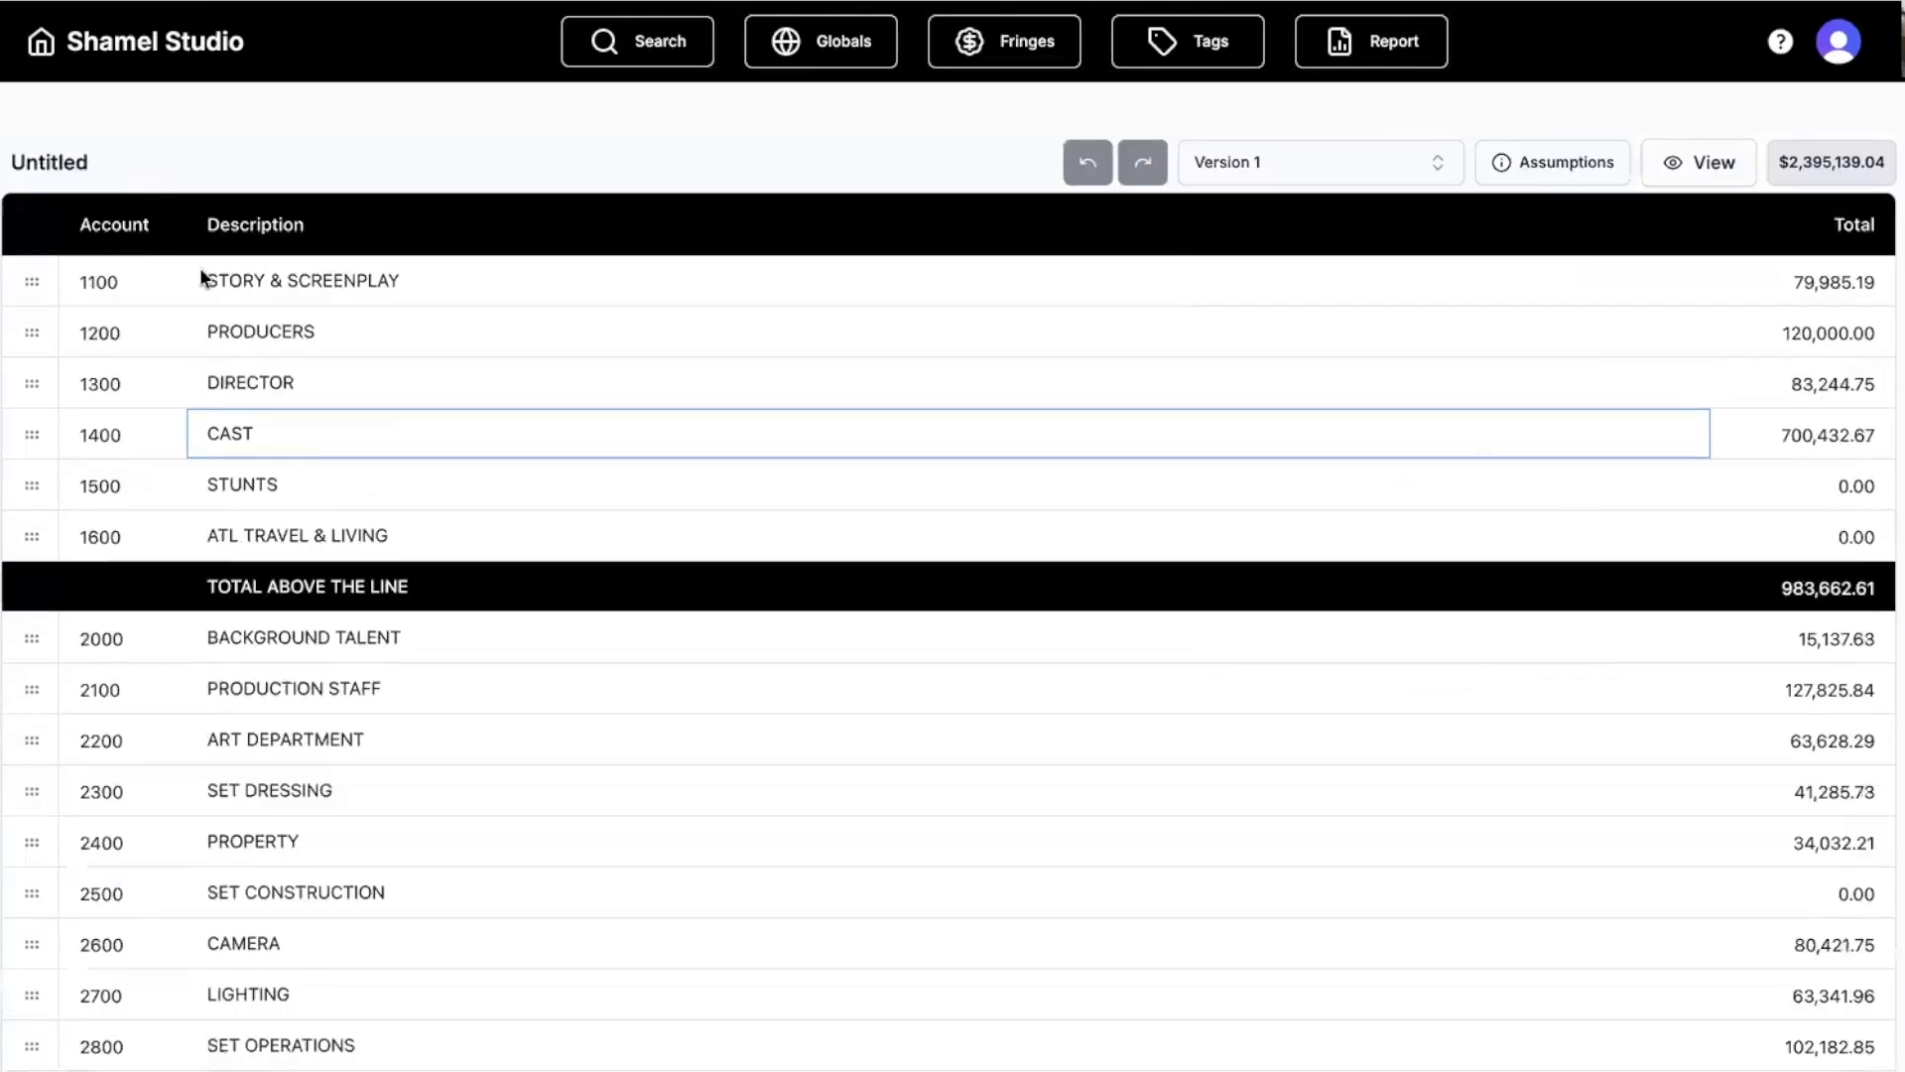
pyautogui.scroll(-2, 414, 555)
pyautogui.scroll(-2, 415, 558)
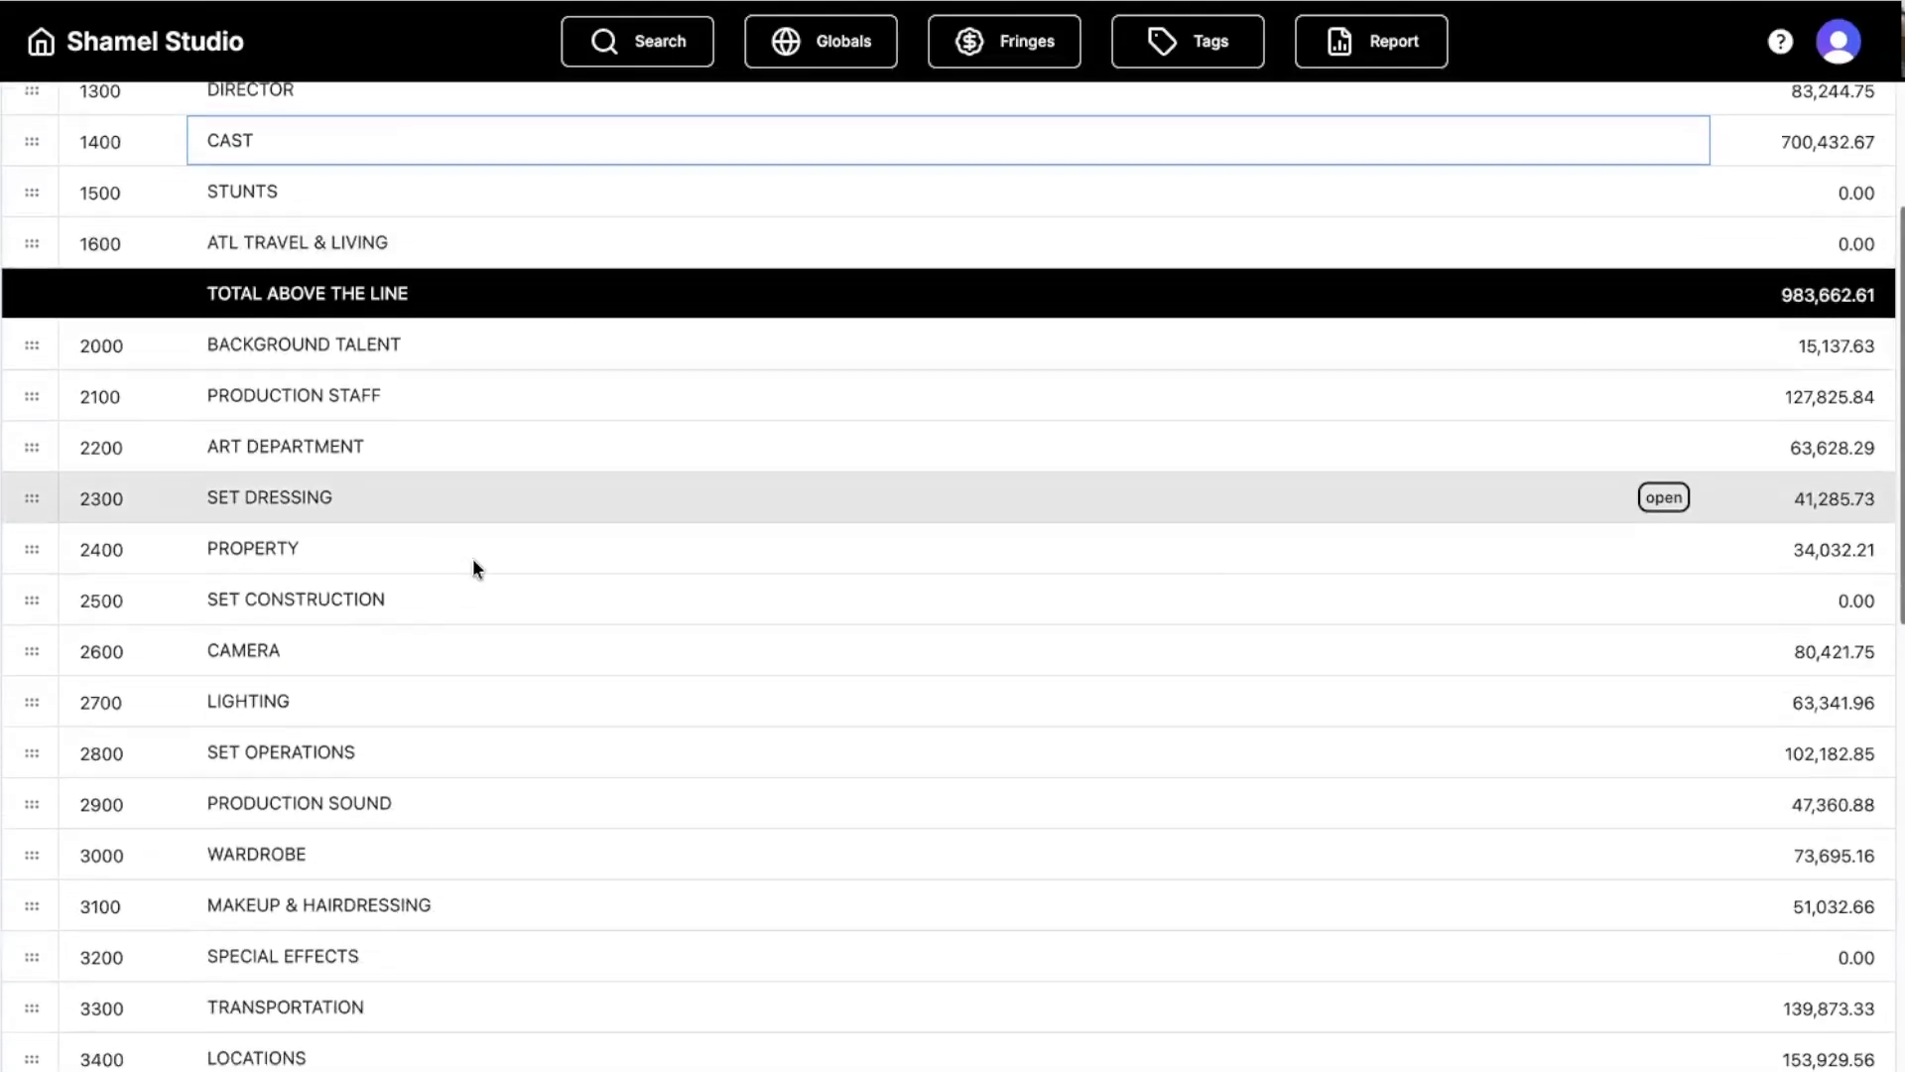
pyautogui.doubleClick(40, 536)
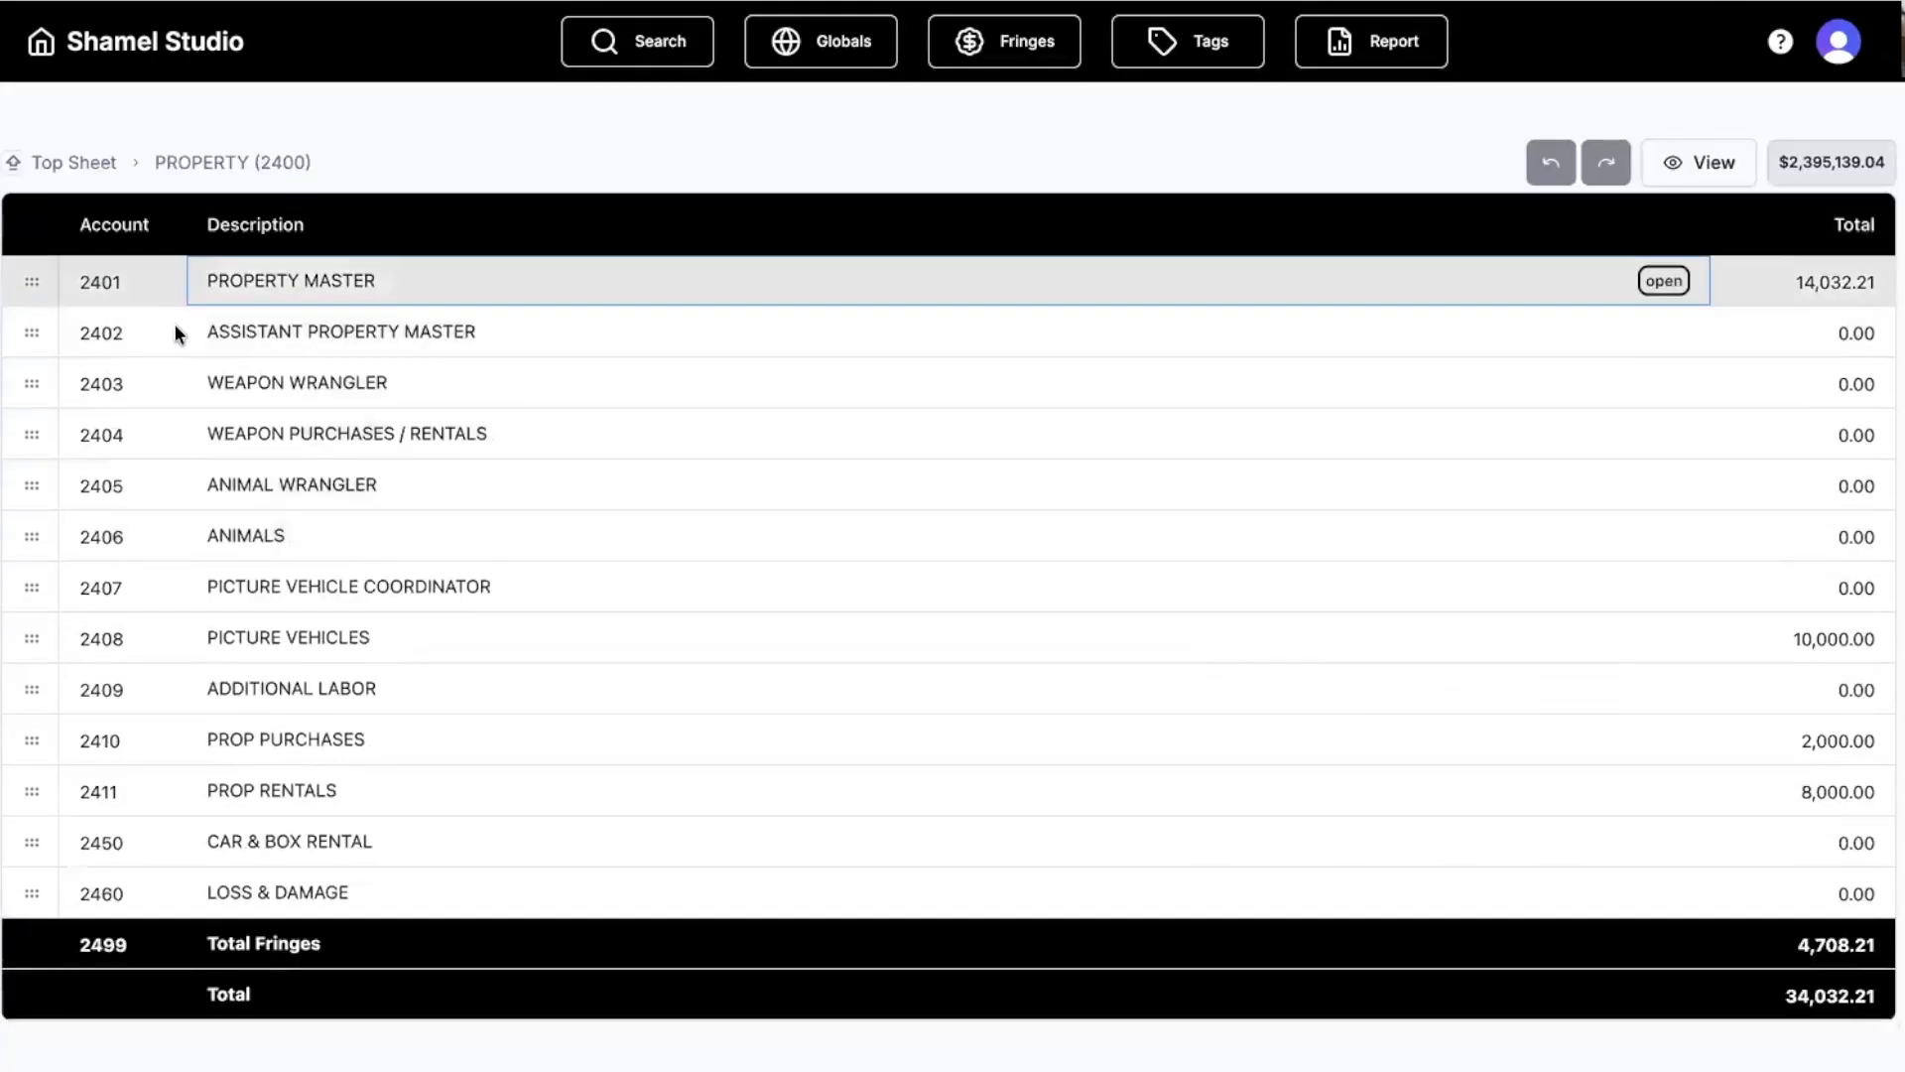
pyautogui.doubleClick(27, 790)
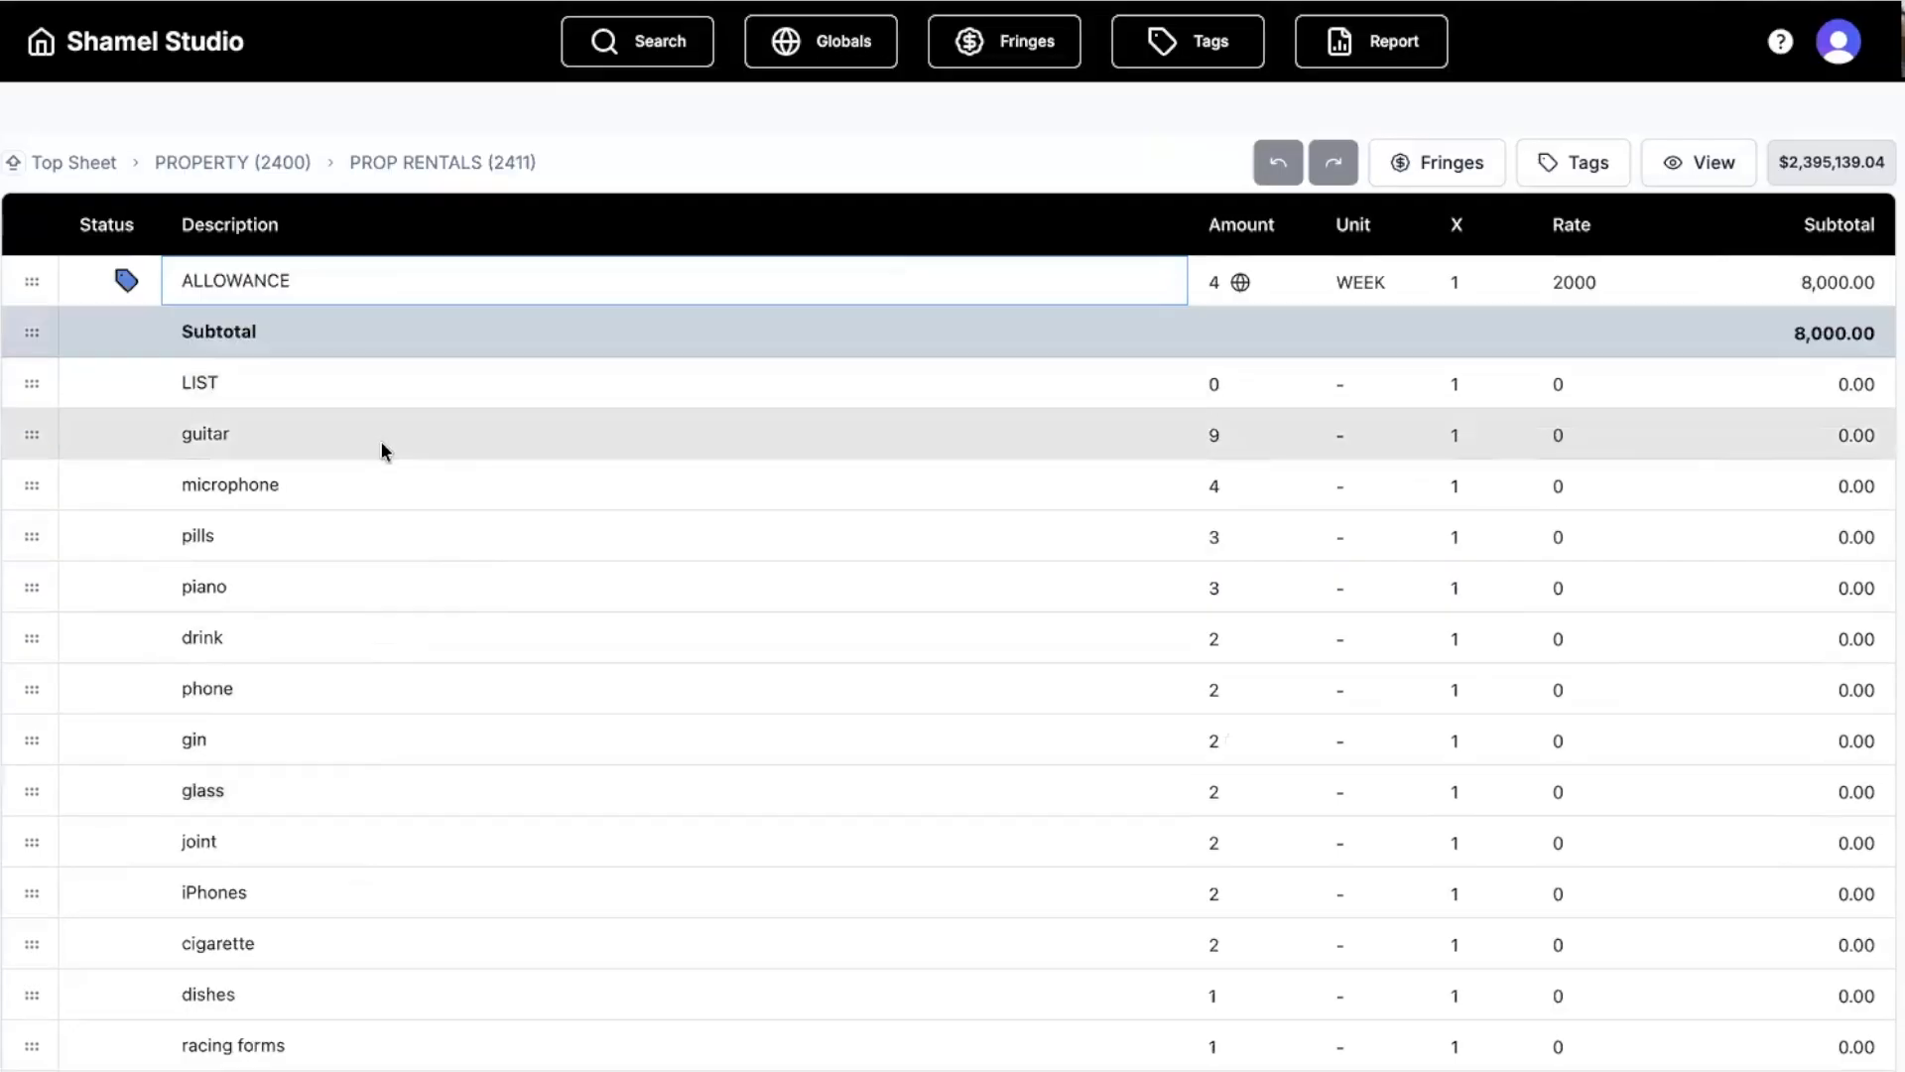
# Check the guitar and ALLOWANCE row totals, then go back up to the top sheet.
pyautogui.scroll(-3, 365, 568)
pyautogui.scroll(3, 366, 575)
pyautogui.click(30, 433)
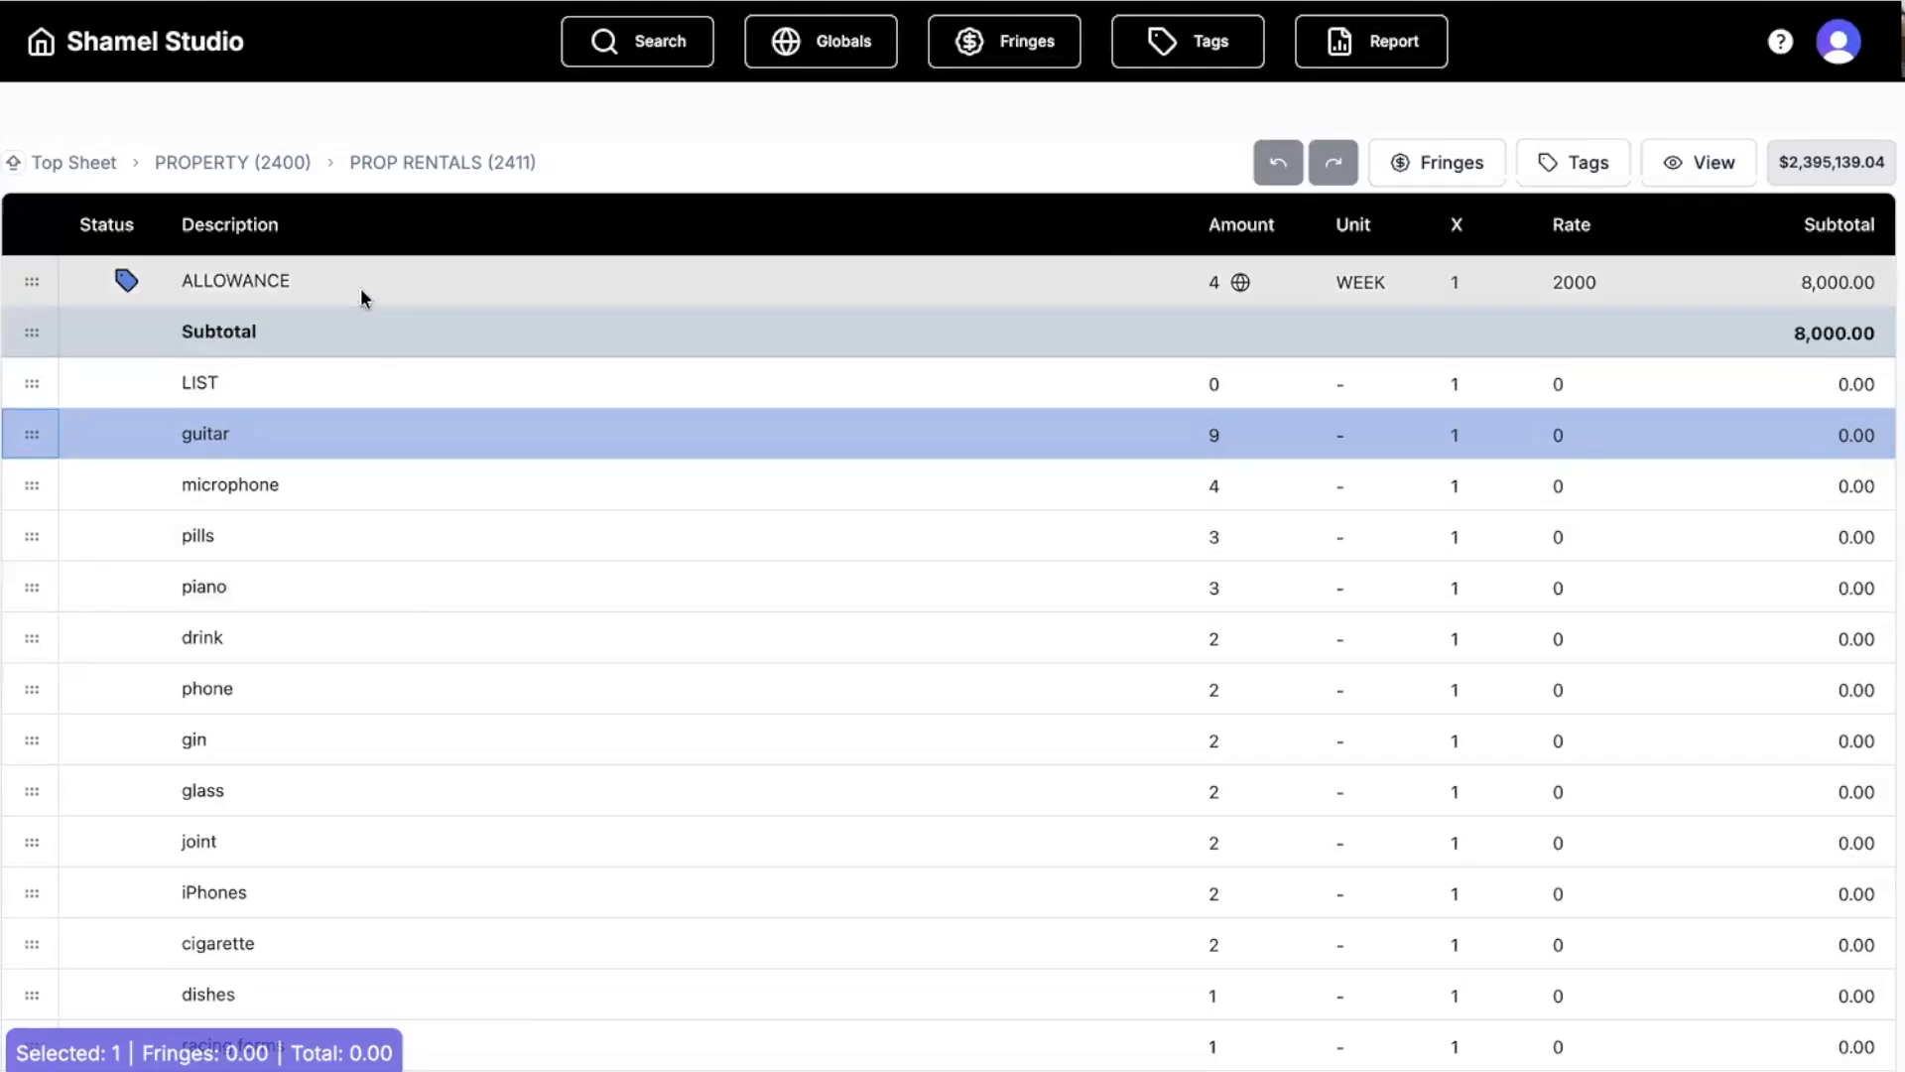
pyautogui.click(36, 282)
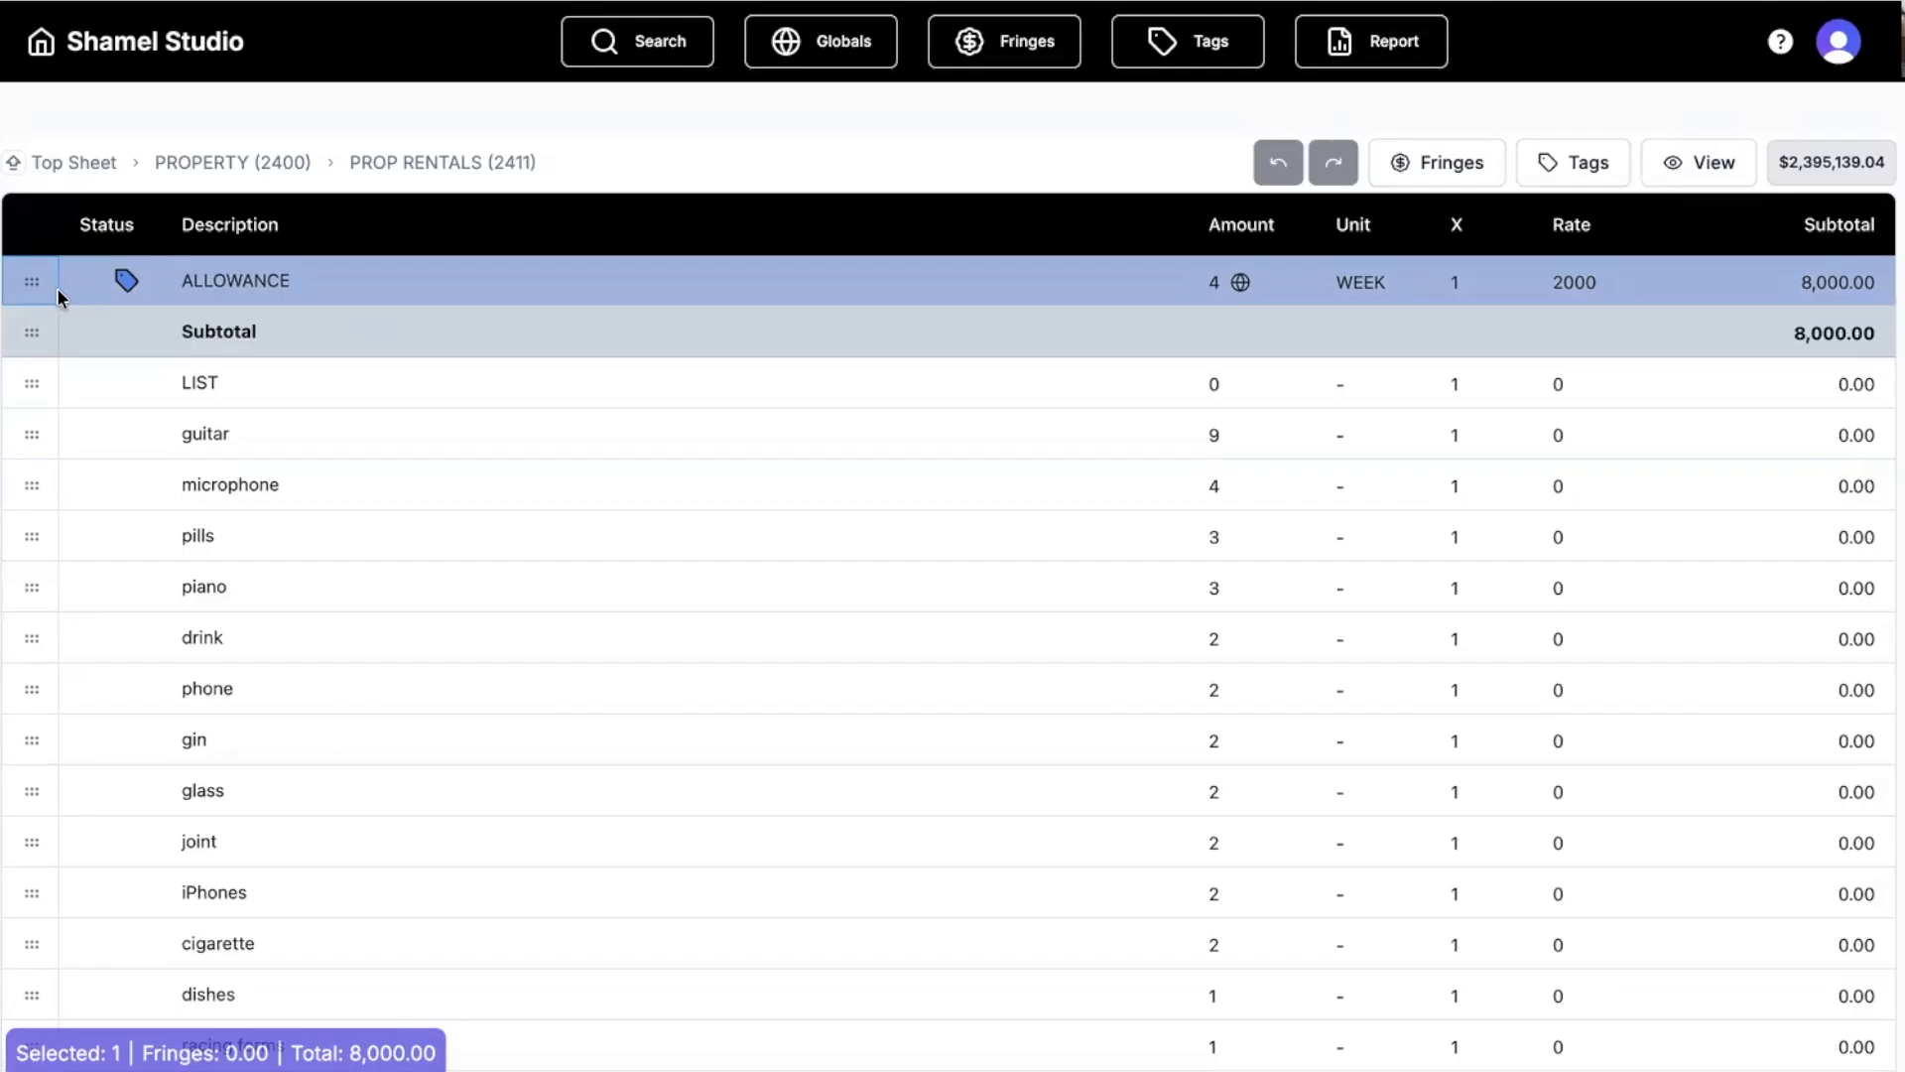
pyautogui.click(362, 378)
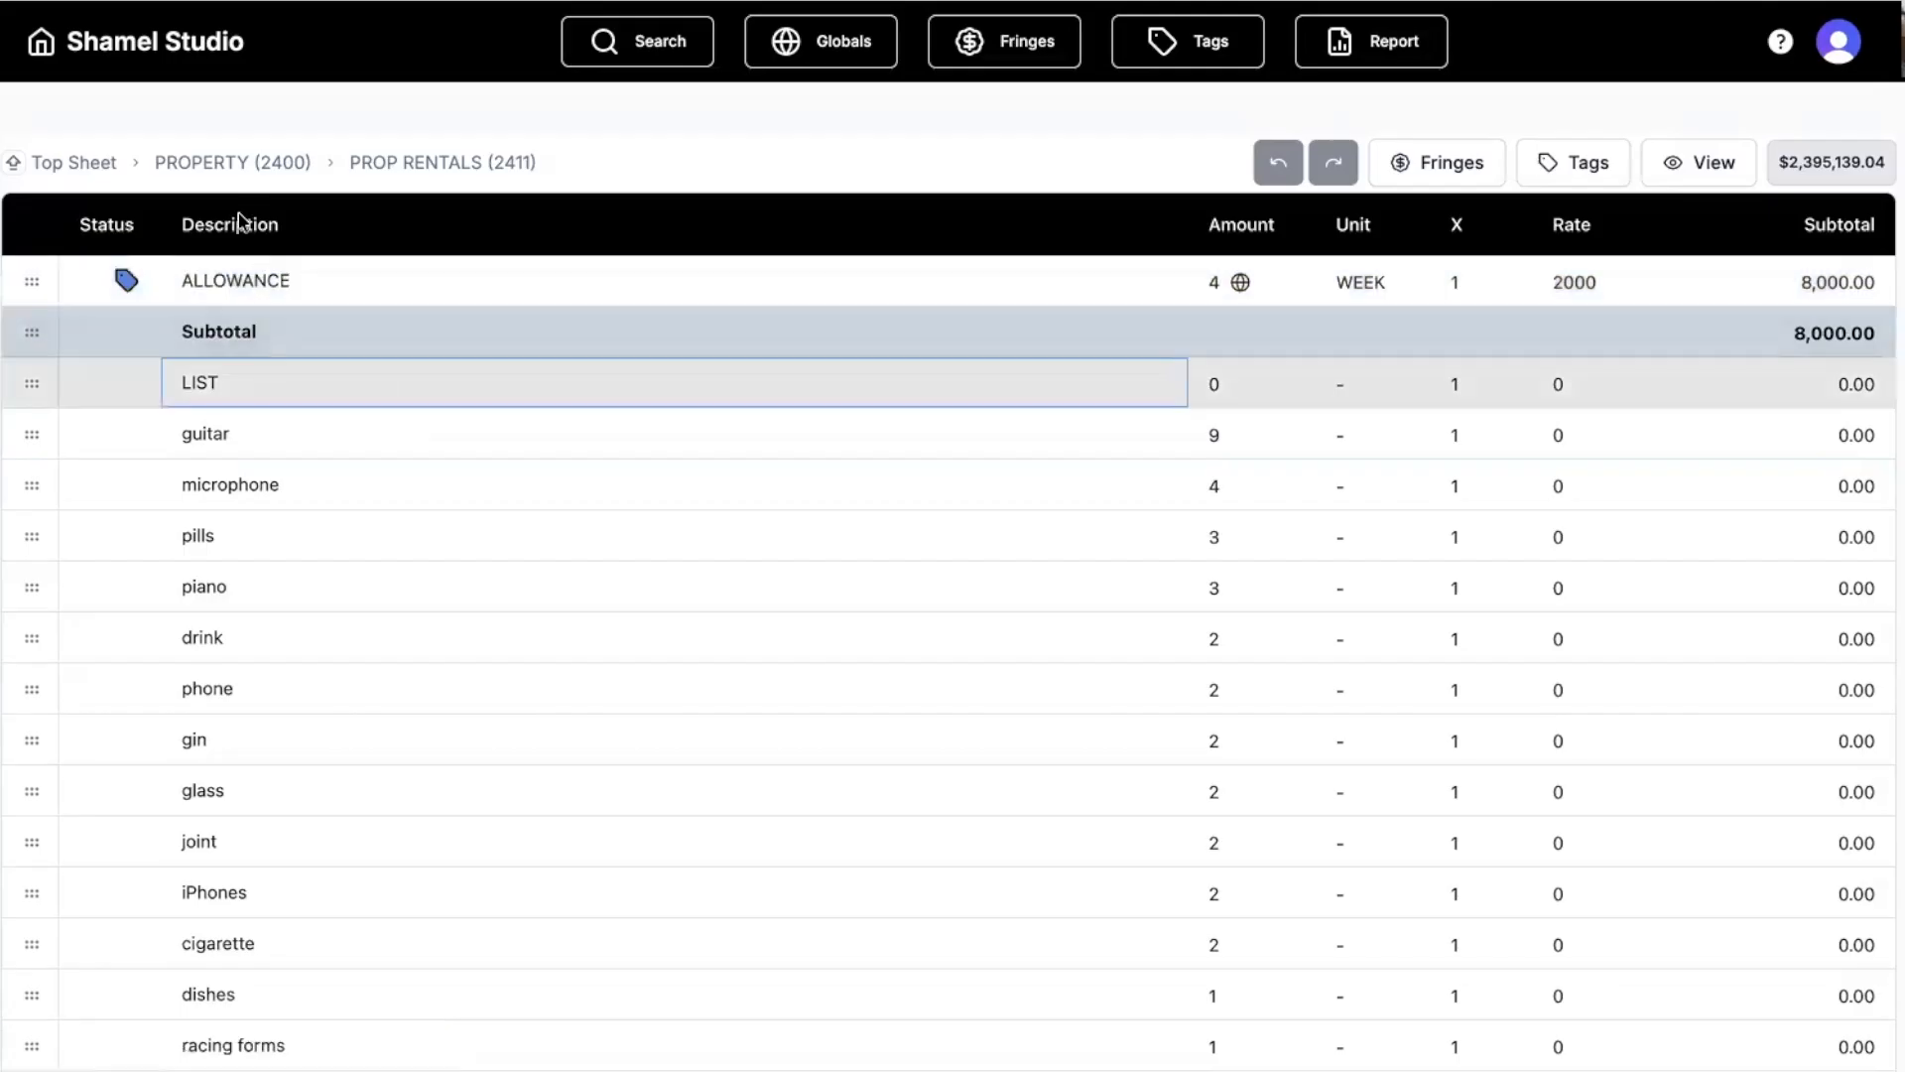
pyautogui.click(231, 164)
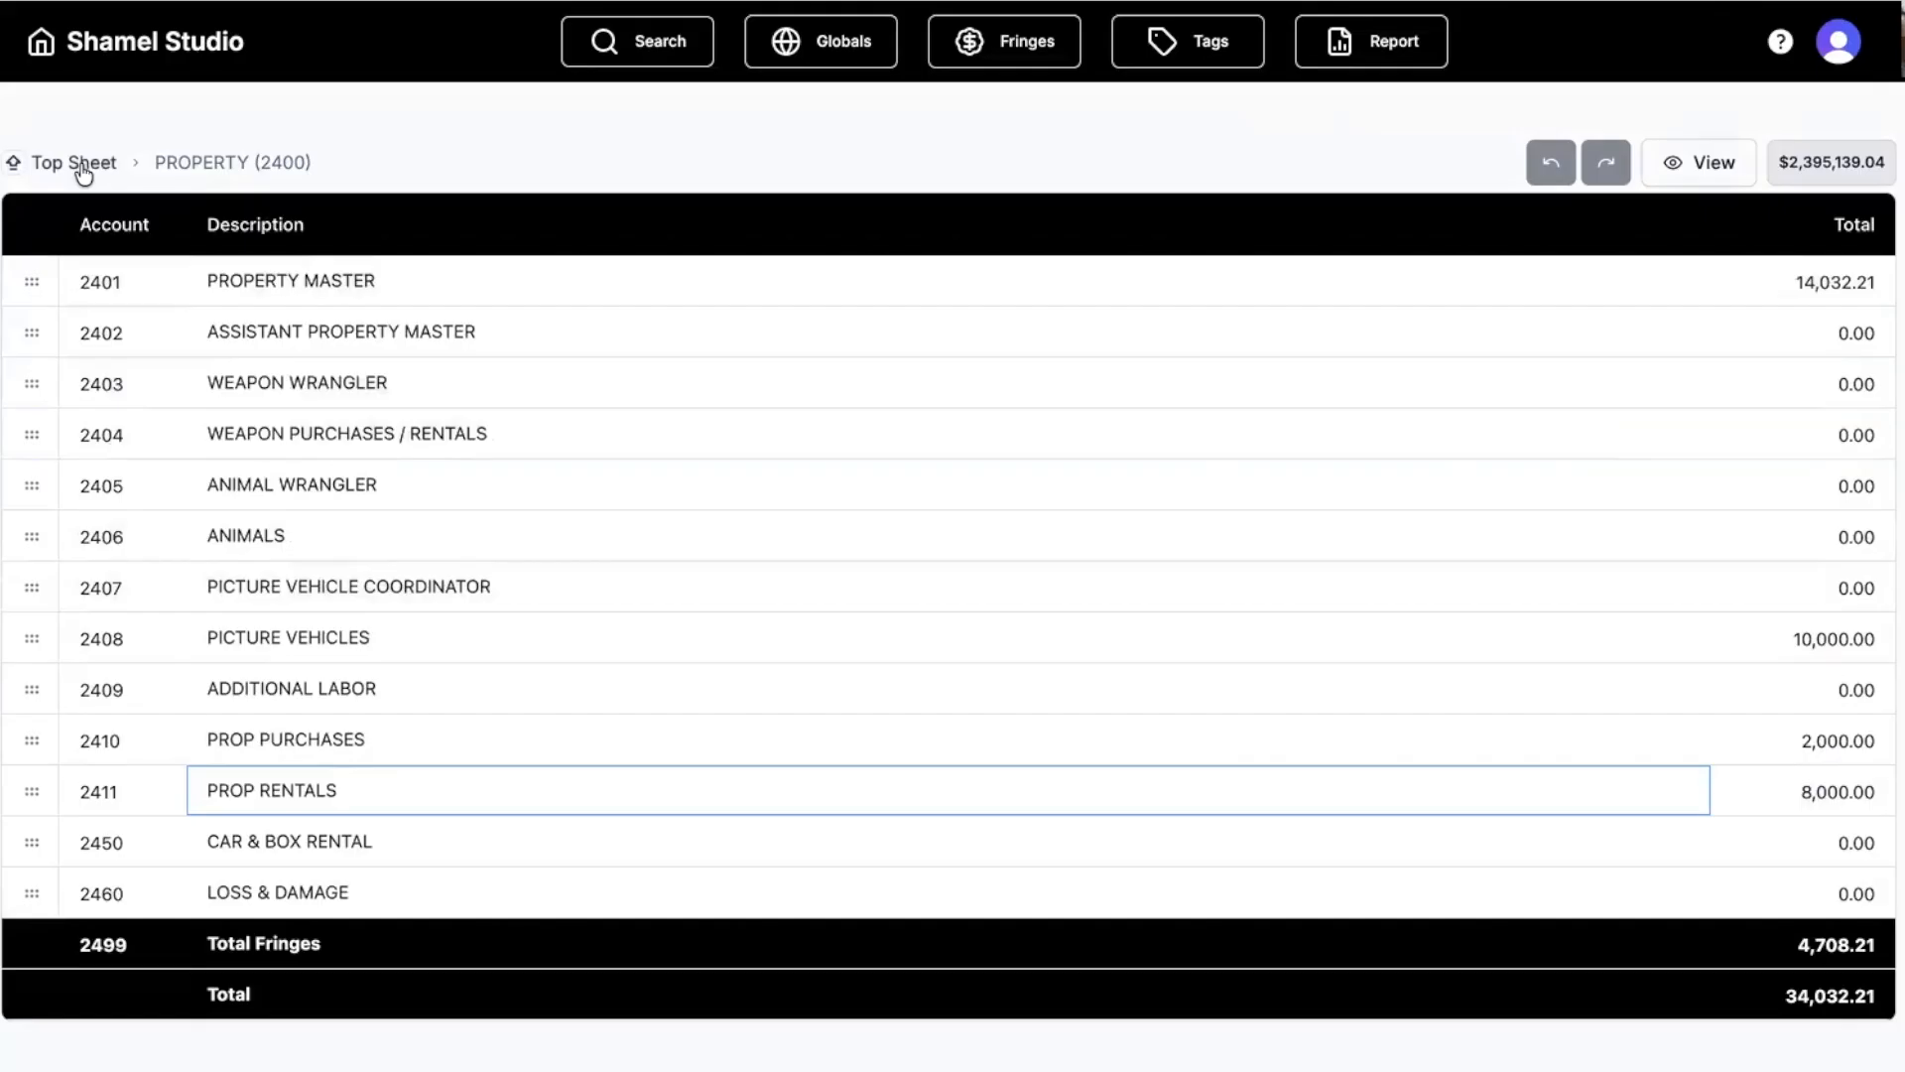
pyautogui.click(83, 167)
# Open the CAMERA account and its 1ST ASSISTANT CAMERA (2603) line items.
pyautogui.scroll(-3, 646, 687)
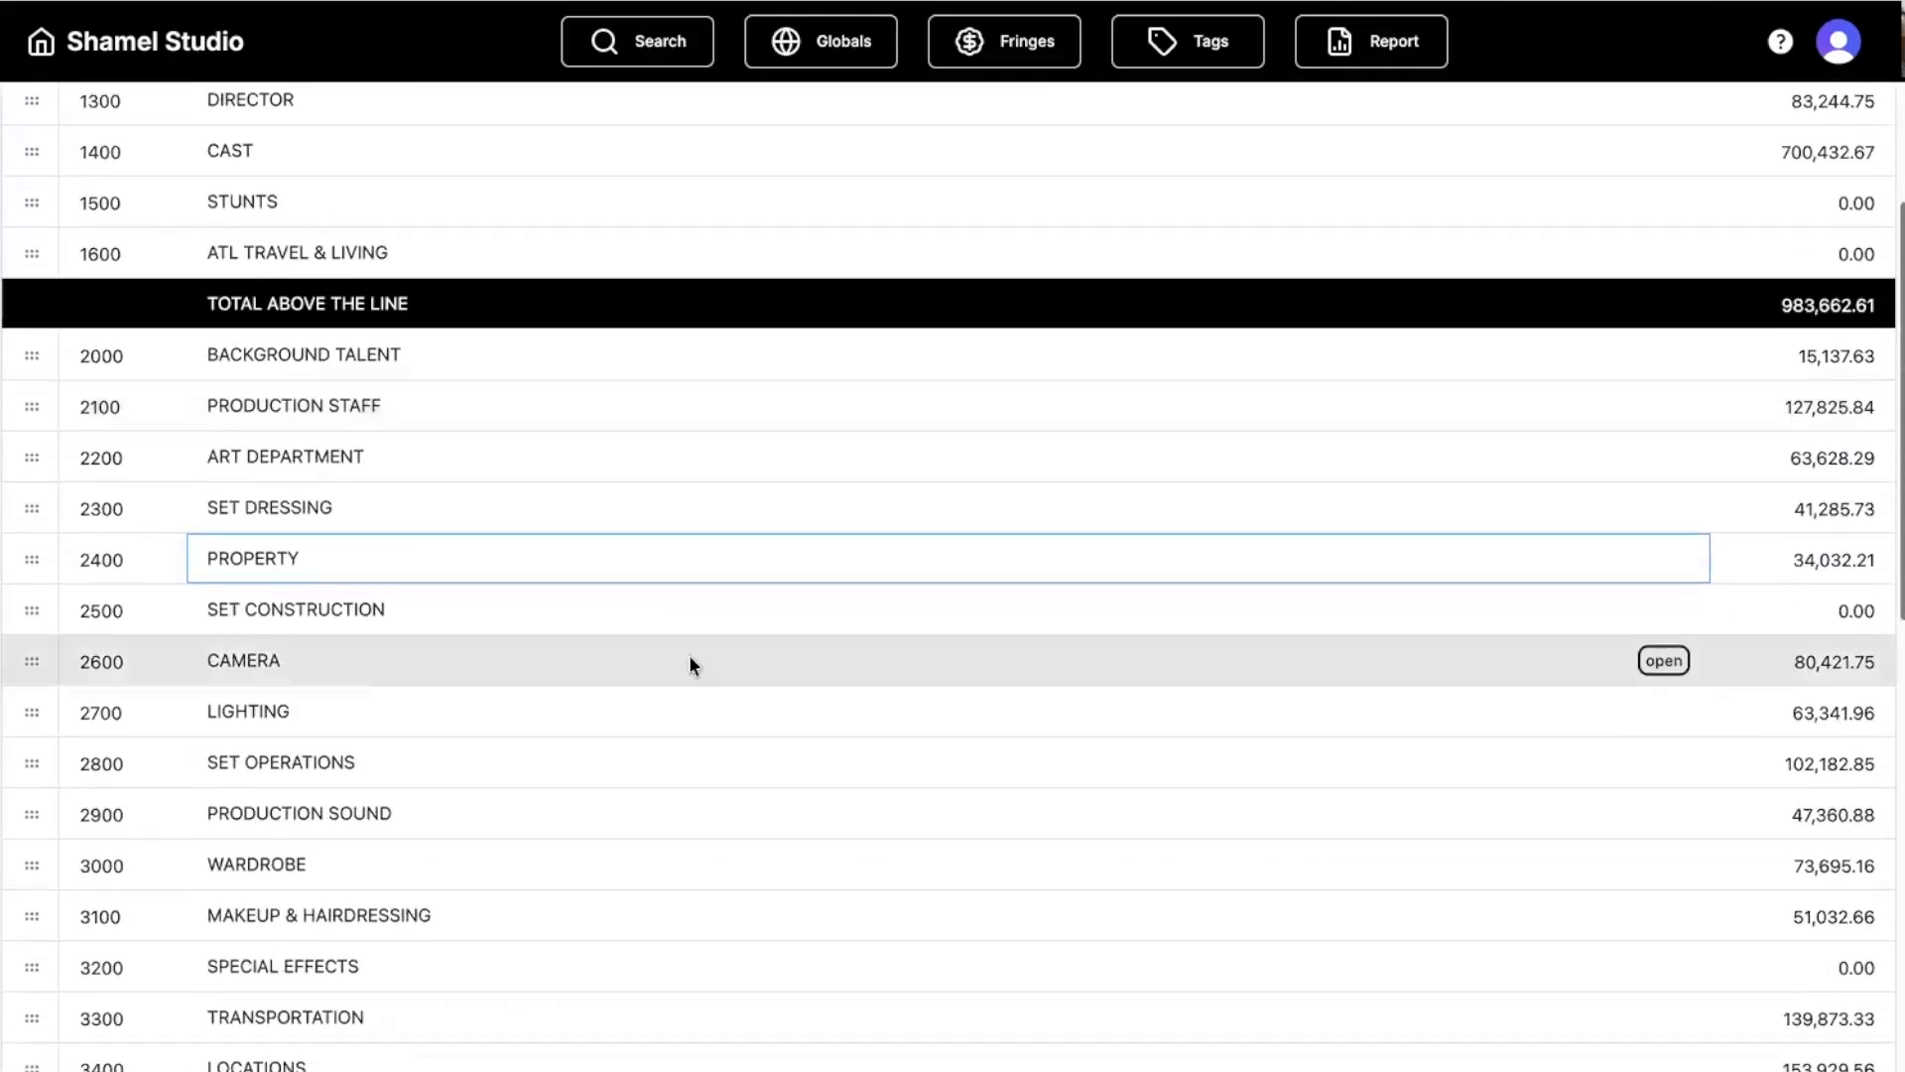
pyautogui.scroll(-1, 688, 655)
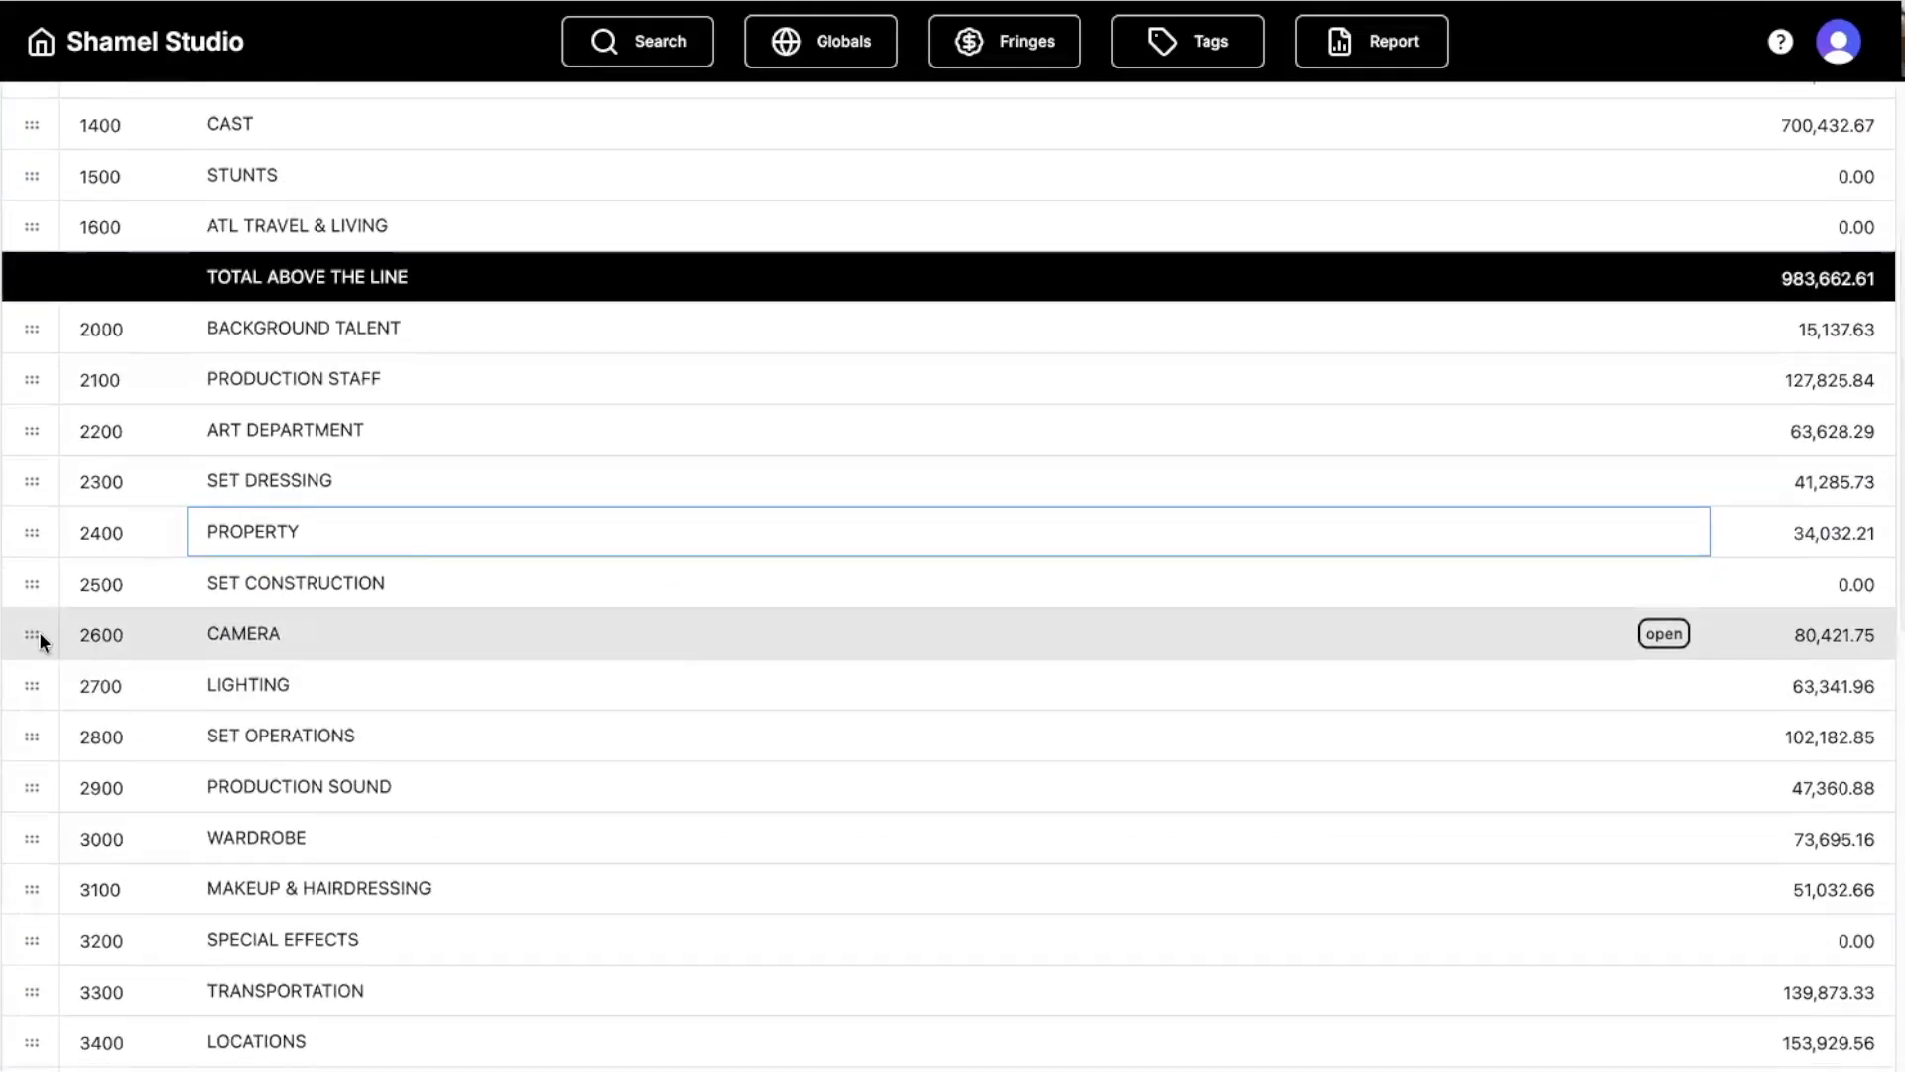
pyautogui.doubleClick(35, 635)
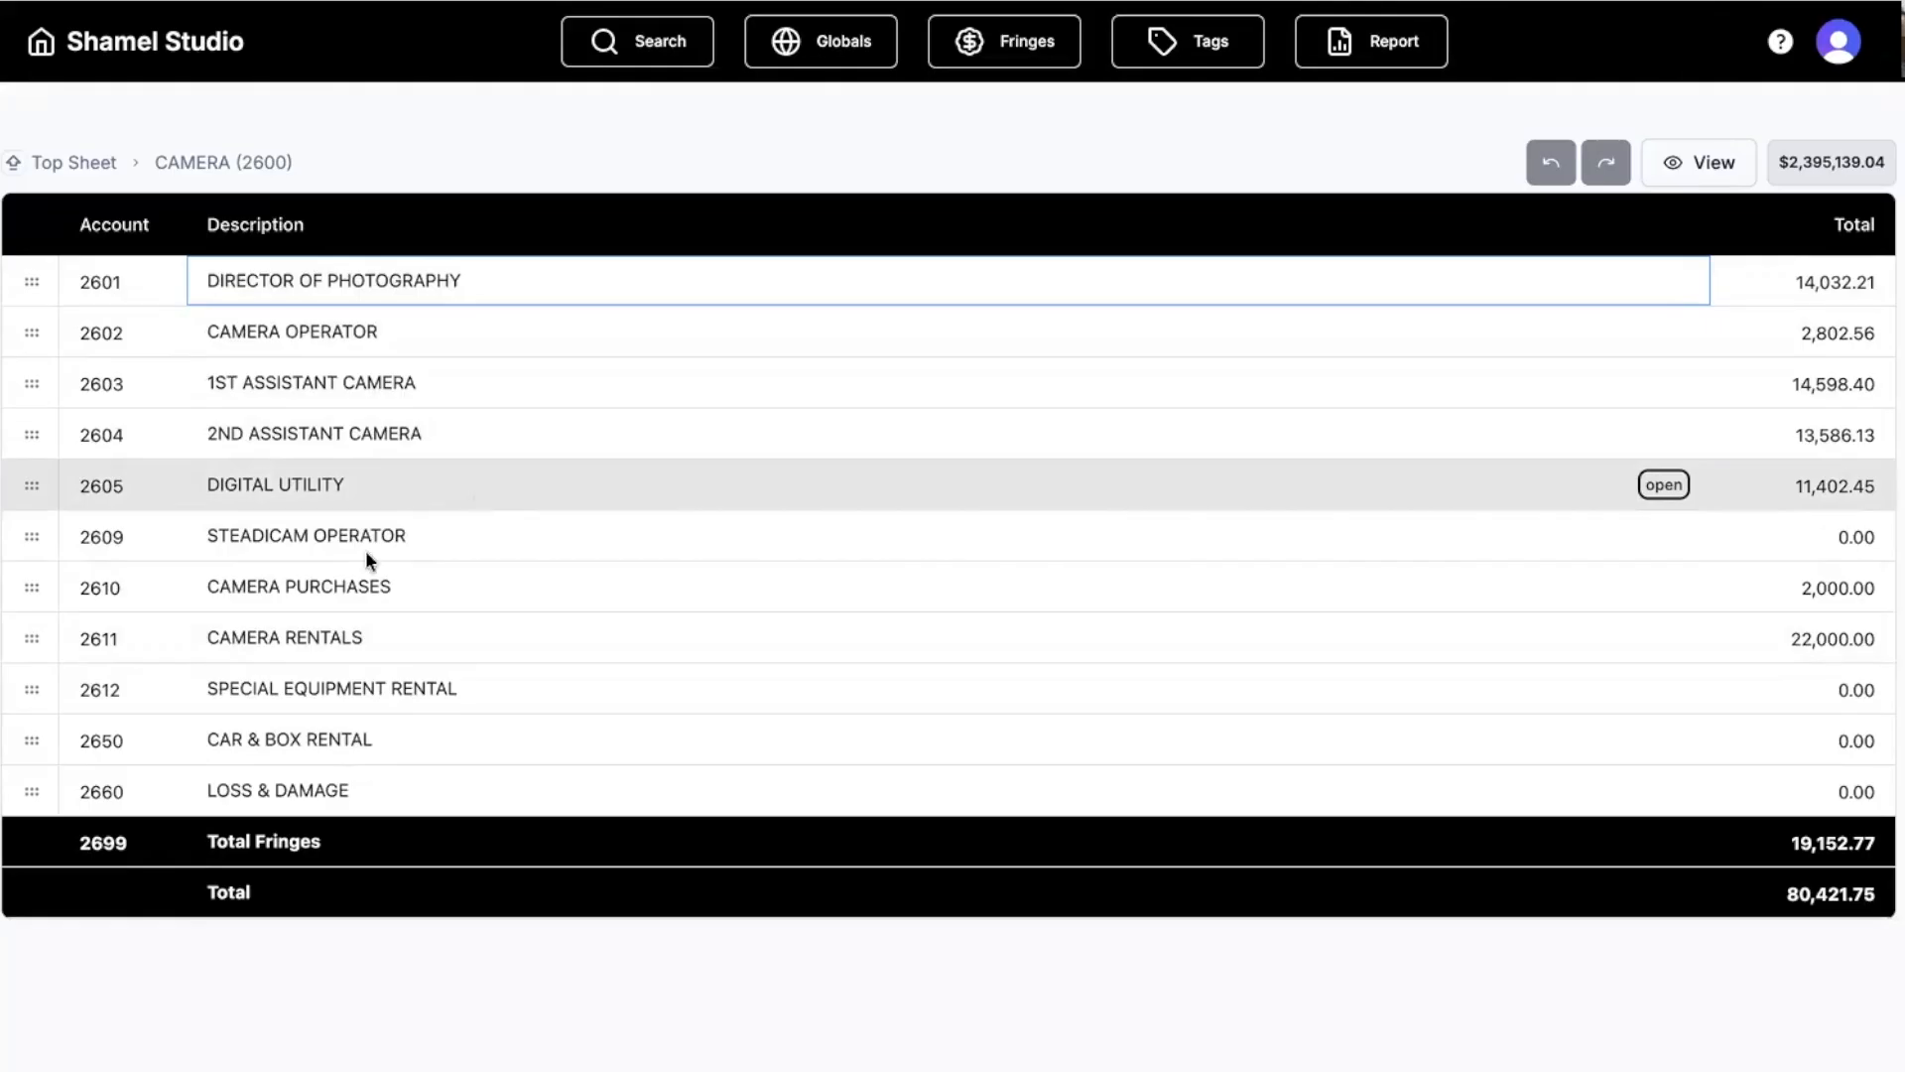
pyautogui.click(121, 538)
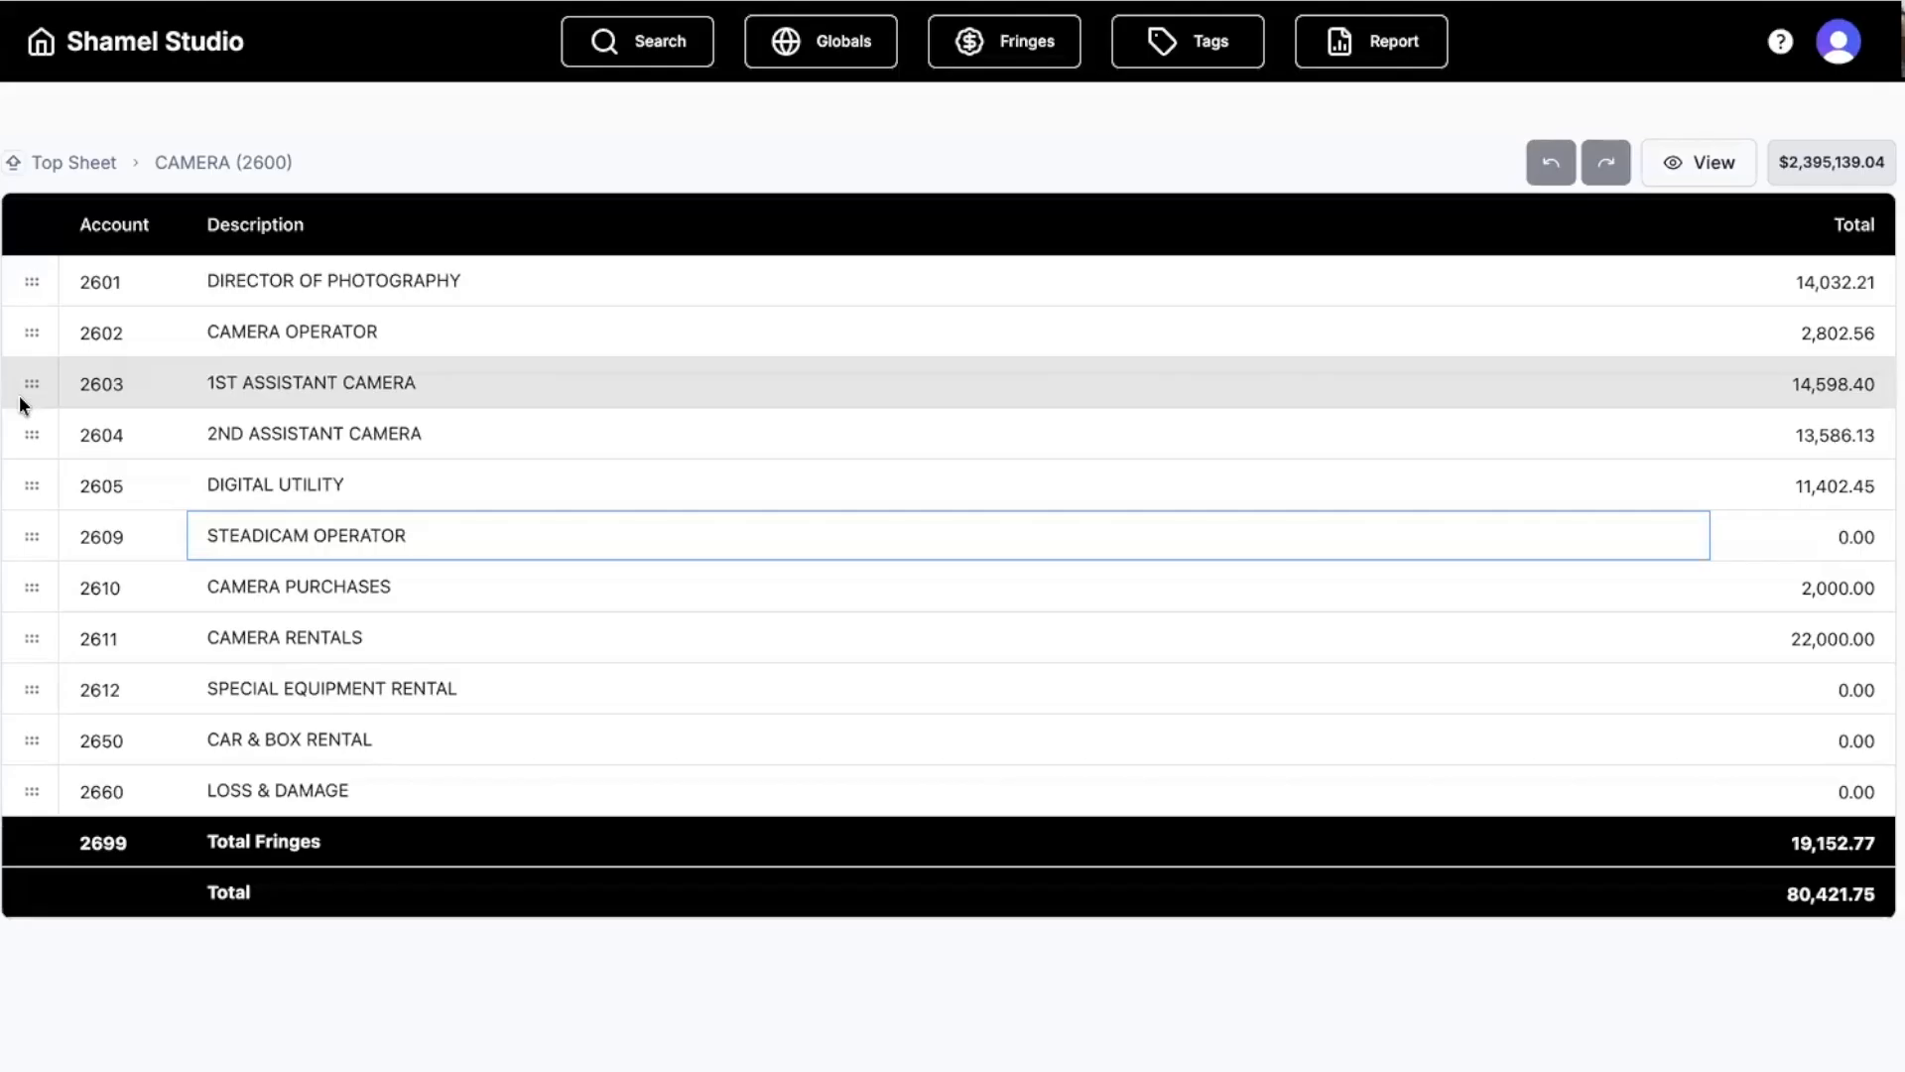
pyautogui.moveTo(309, 393)
pyautogui.doubleClick(27, 383)
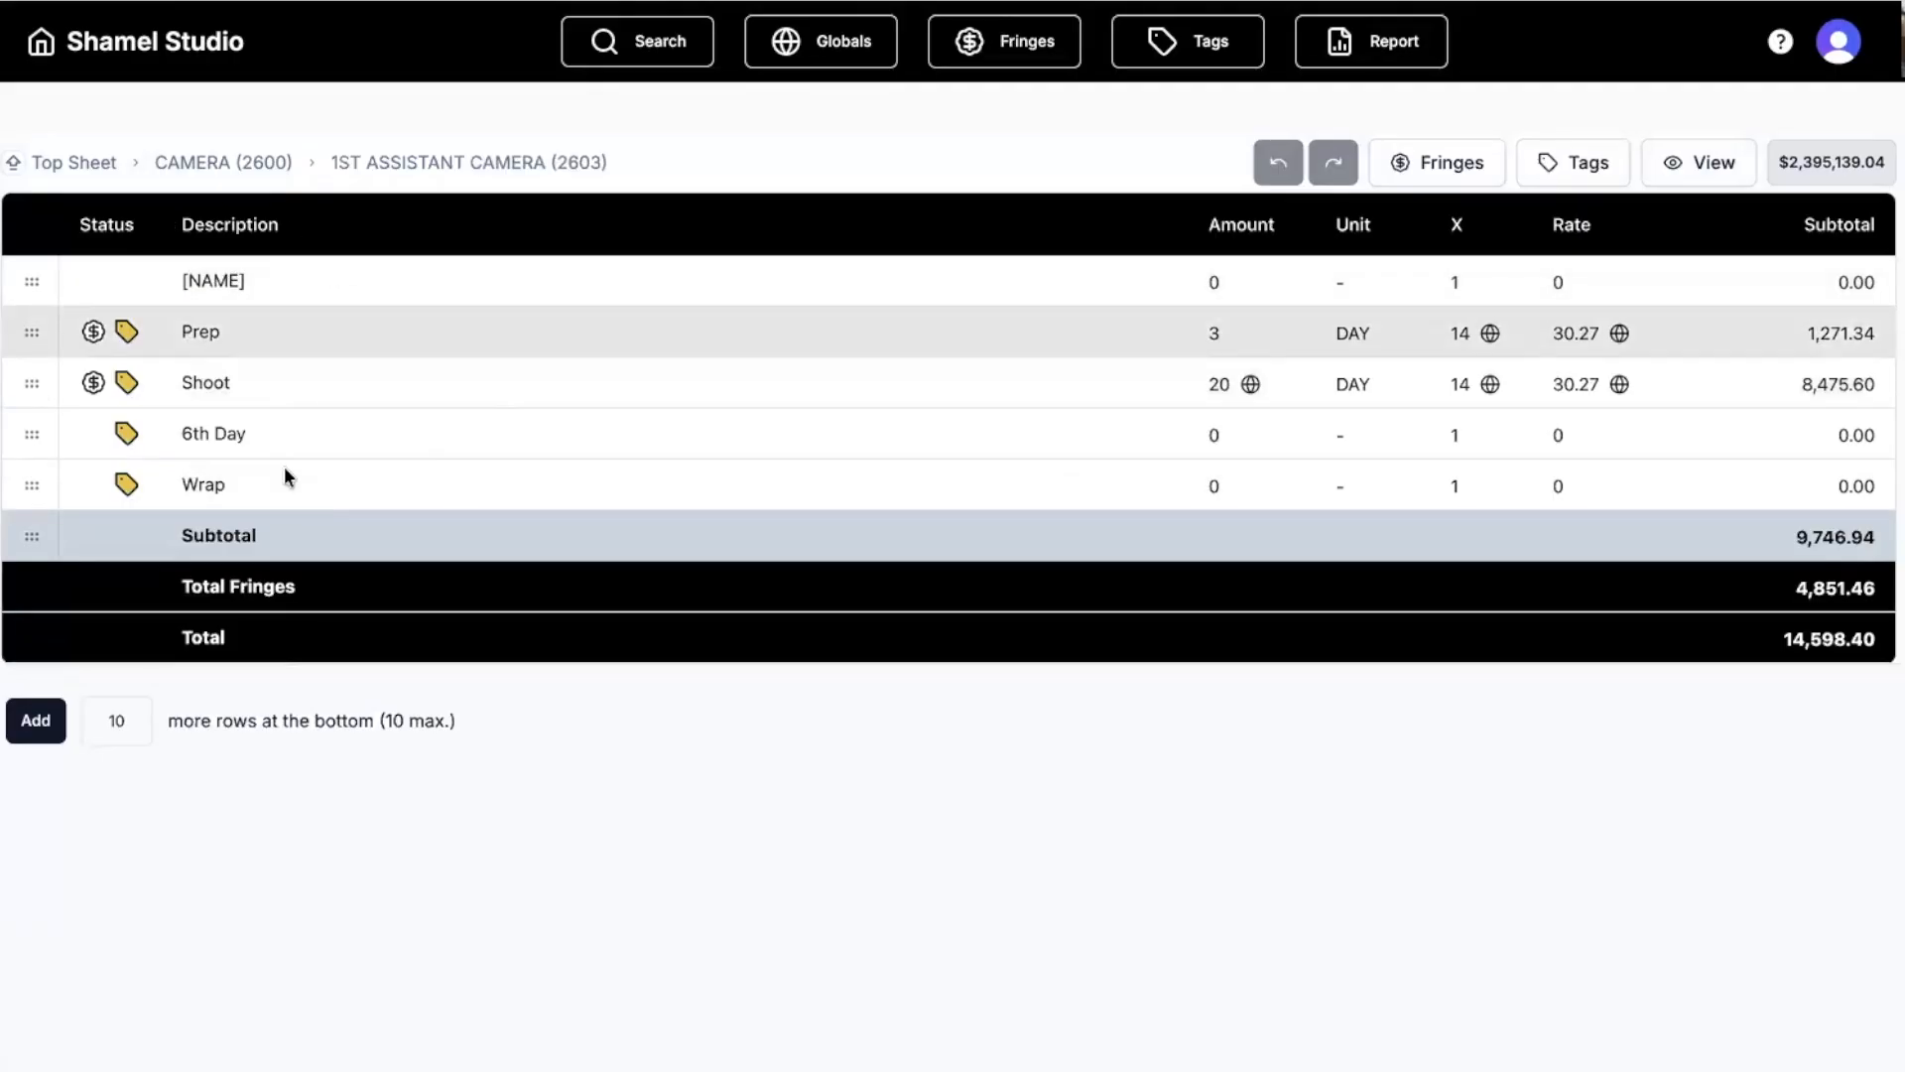
# Duplicate the Prep and Shoot rows below Subtotal and set the second Shoot amount to 2.
pyautogui.click(32, 282)
pyautogui.keyDown('shift'); pyautogui.click(40, 536); pyautogui.keyUp('shift')
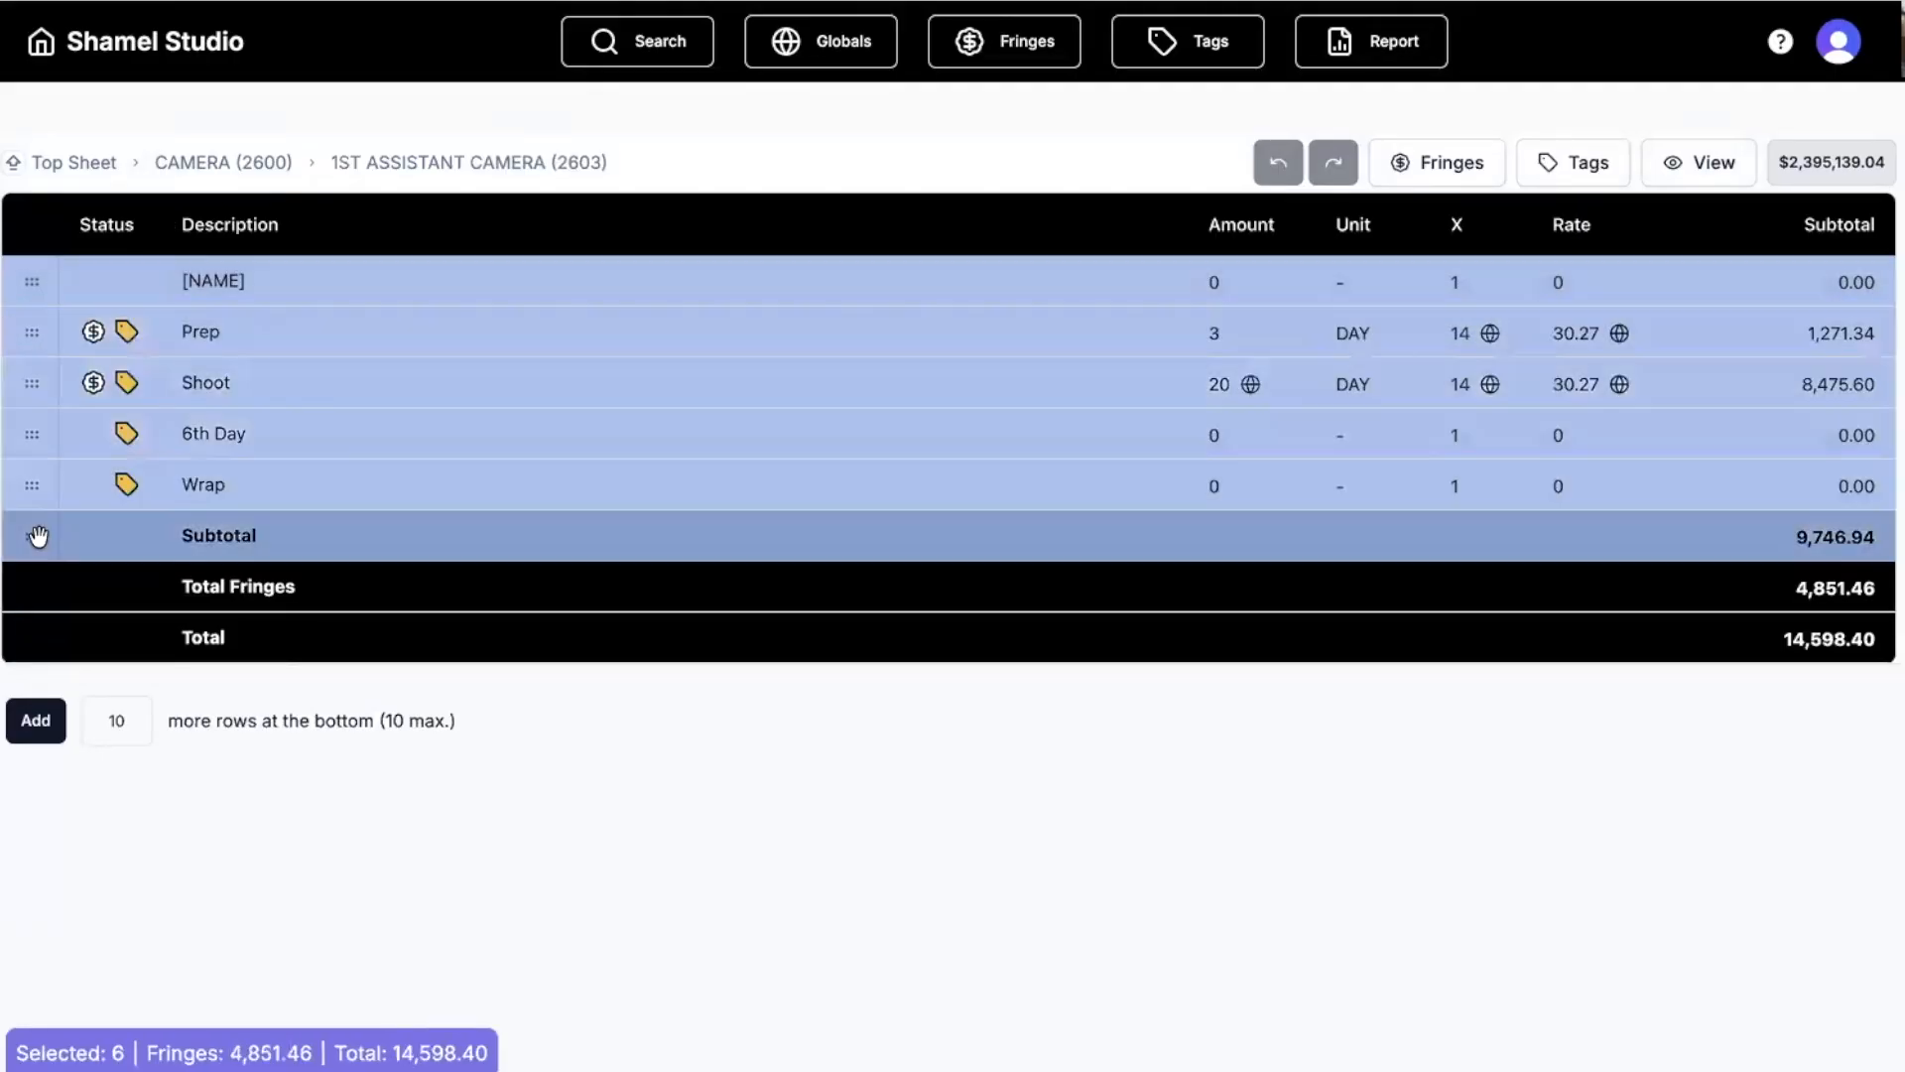
pyautogui.click(37, 538)
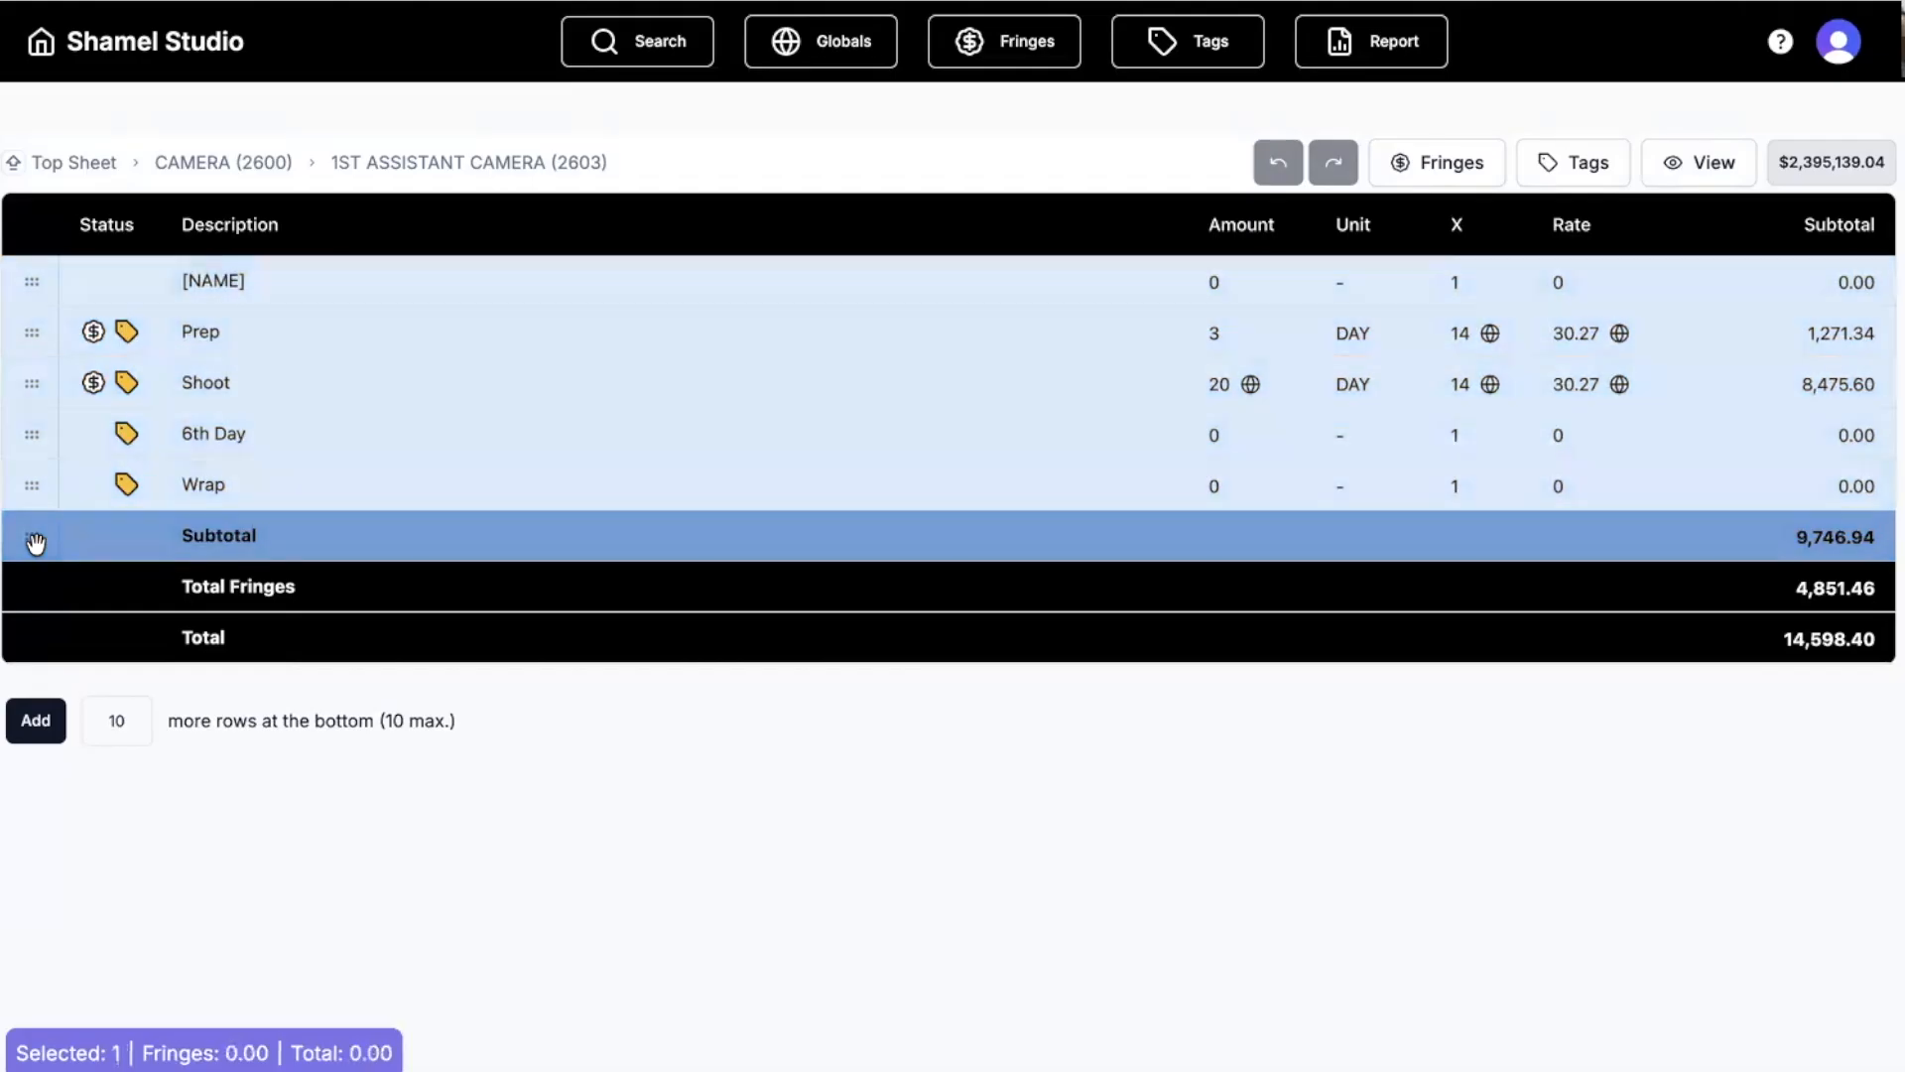
pyautogui.hotkey('ctrl', 'v')
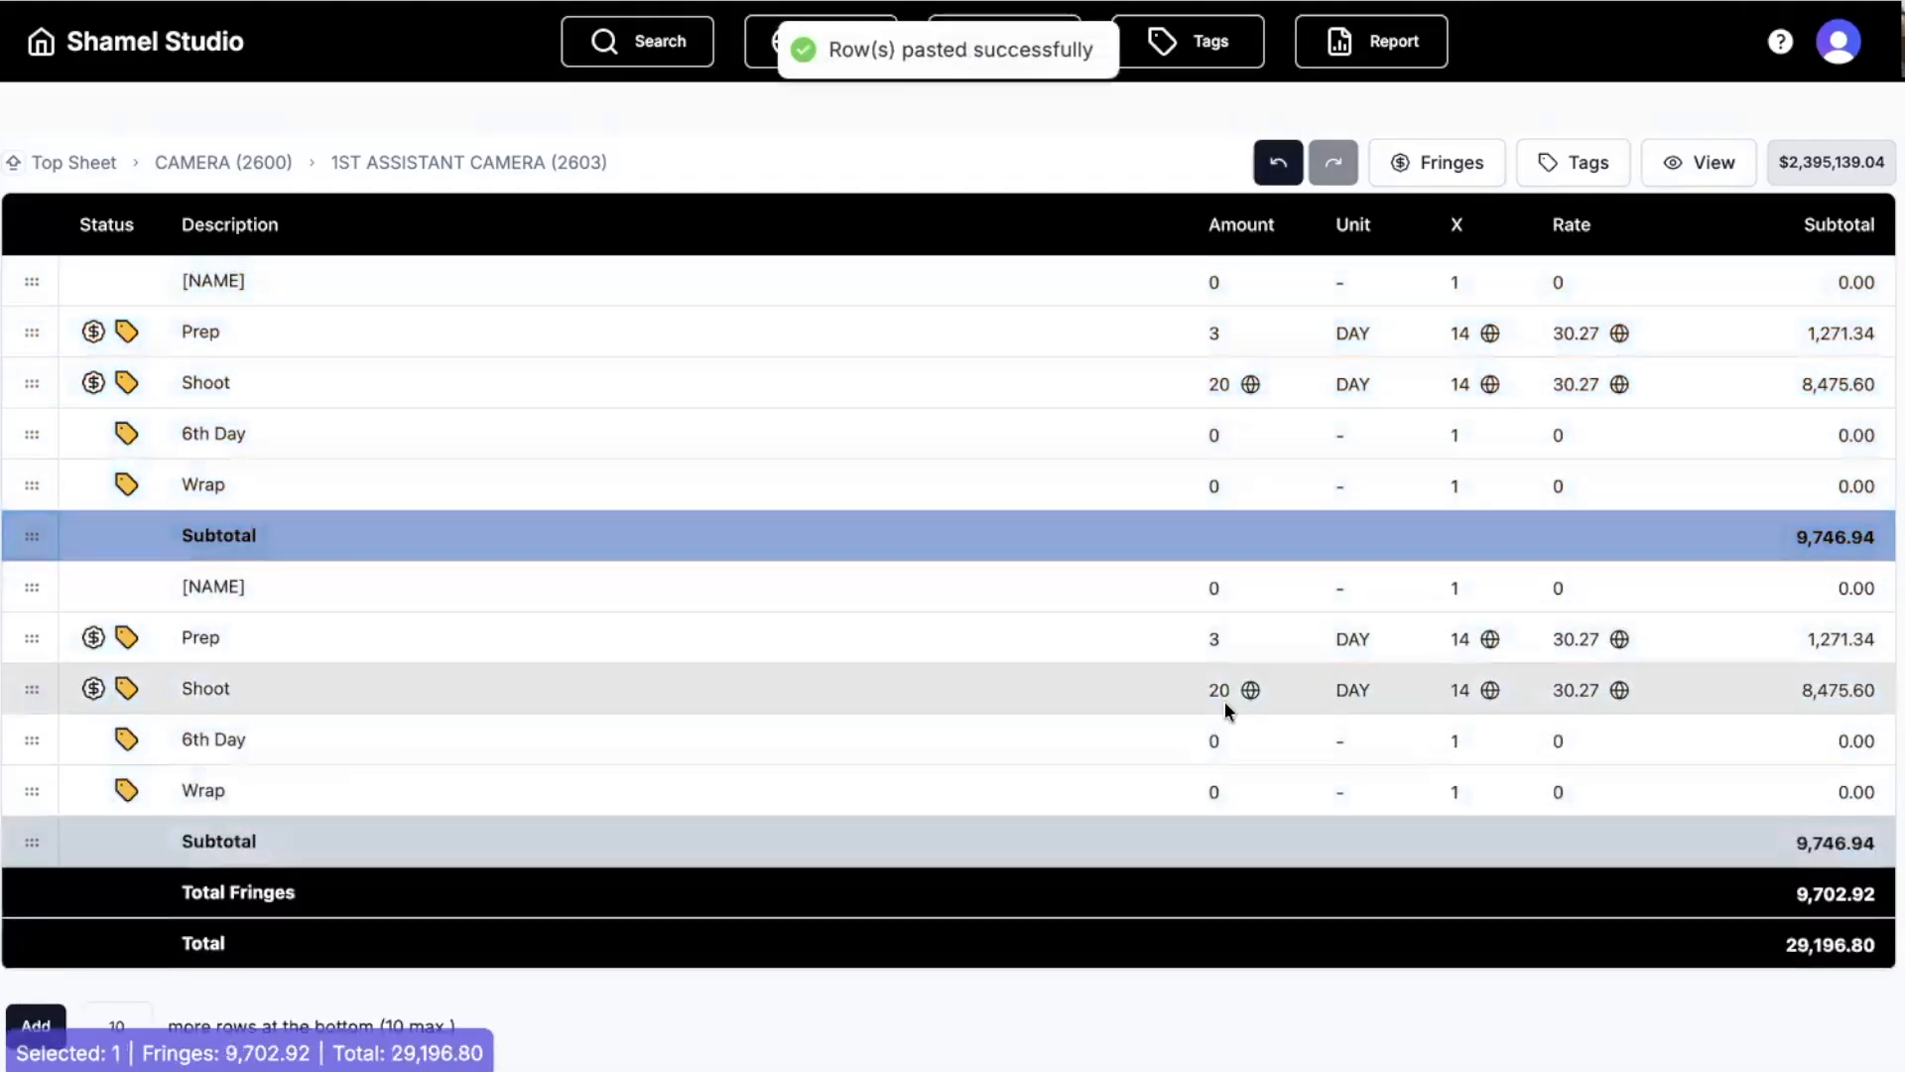
pyautogui.click(1208, 695)
pyautogui.write('2')
pyautogui.press('Return')
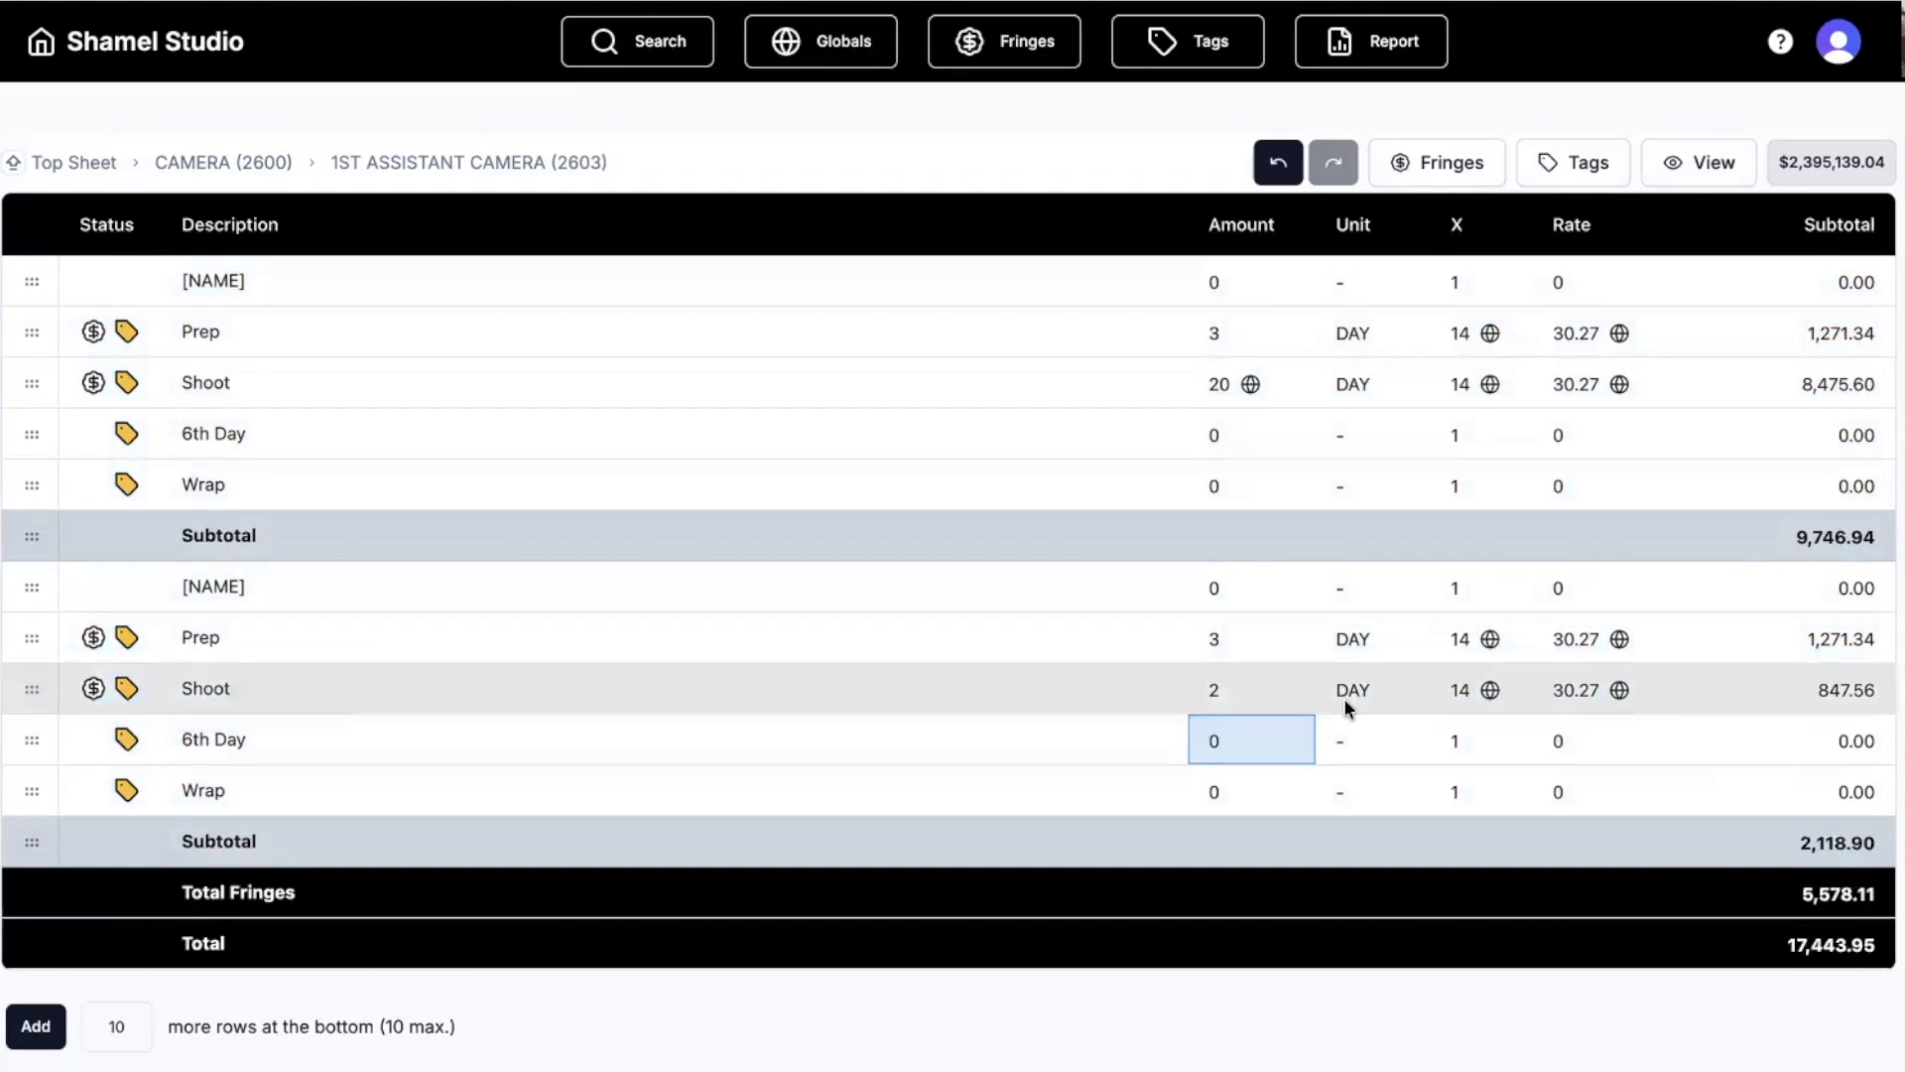
# Check the second Shoot row's rate, leave it unchanged, and return to the Camera list.
pyautogui.click(1574, 691)
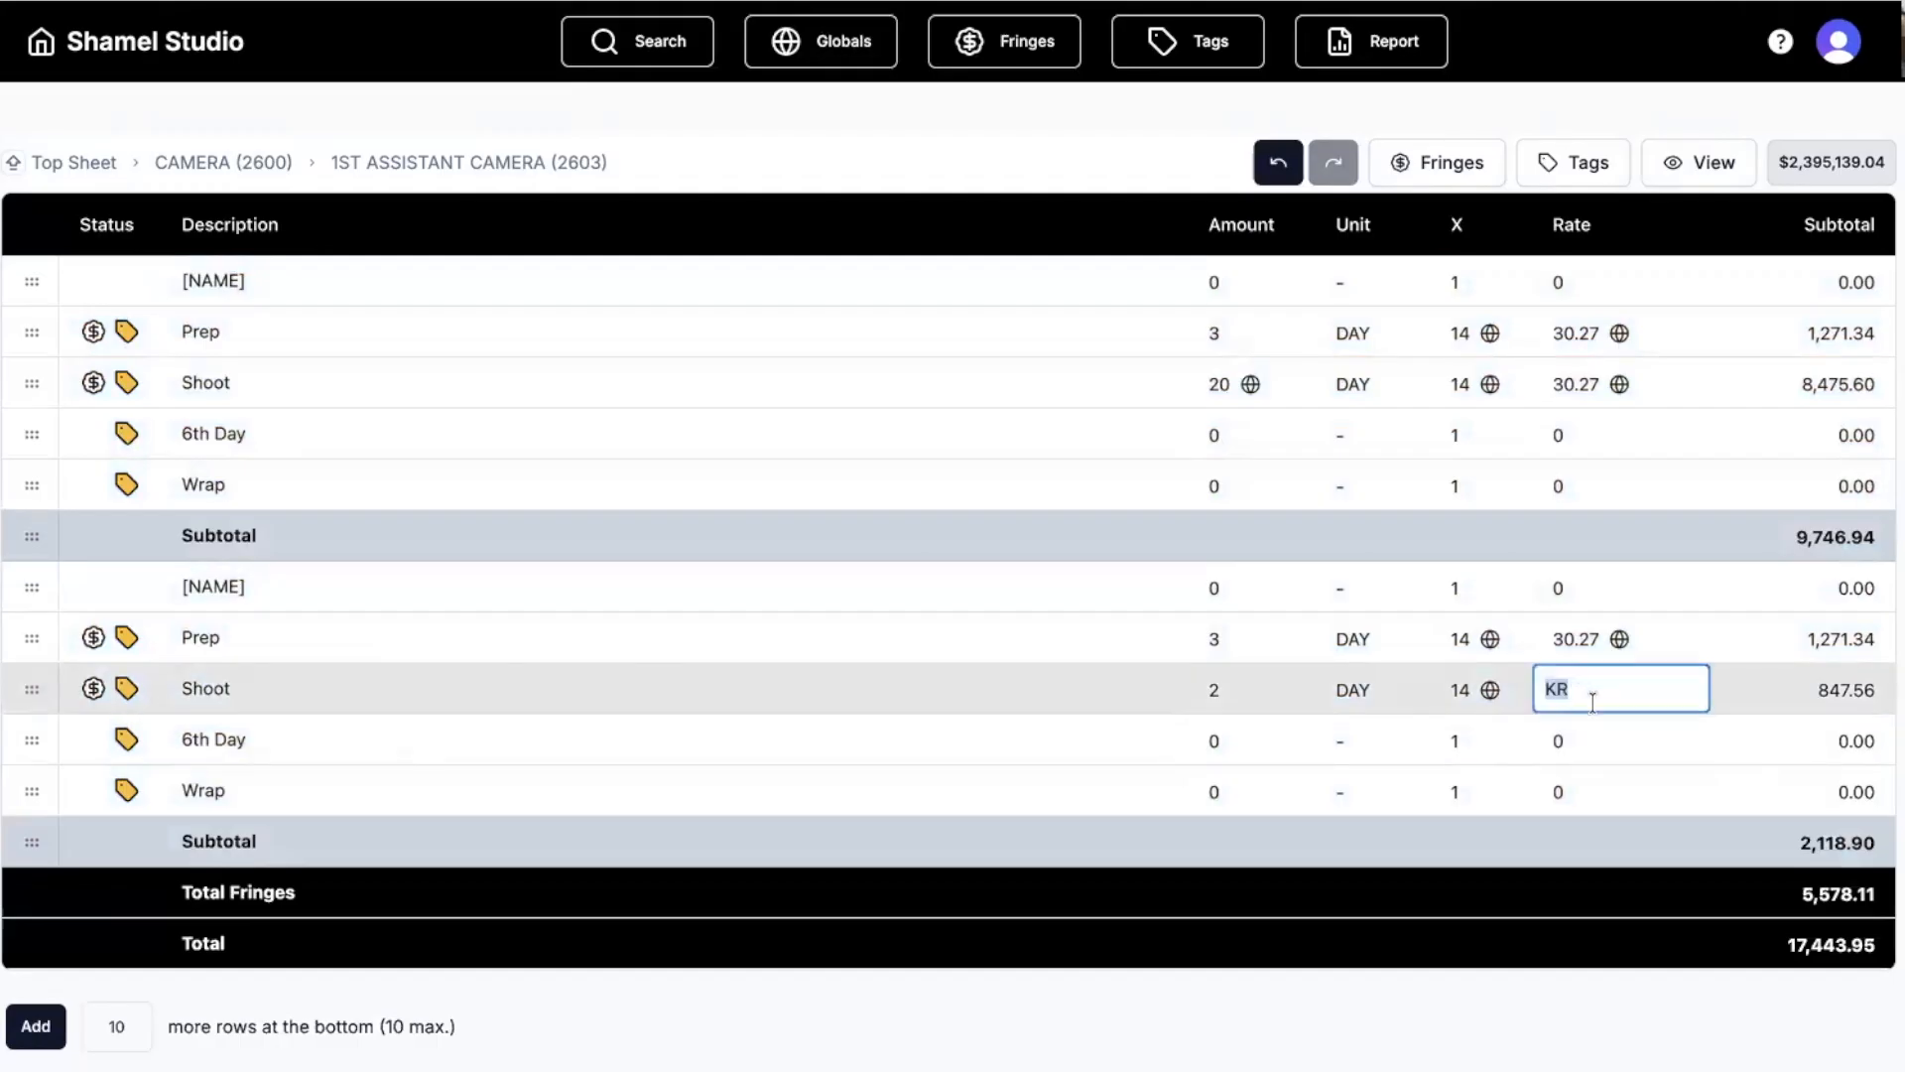
pyautogui.click(1498, 752)
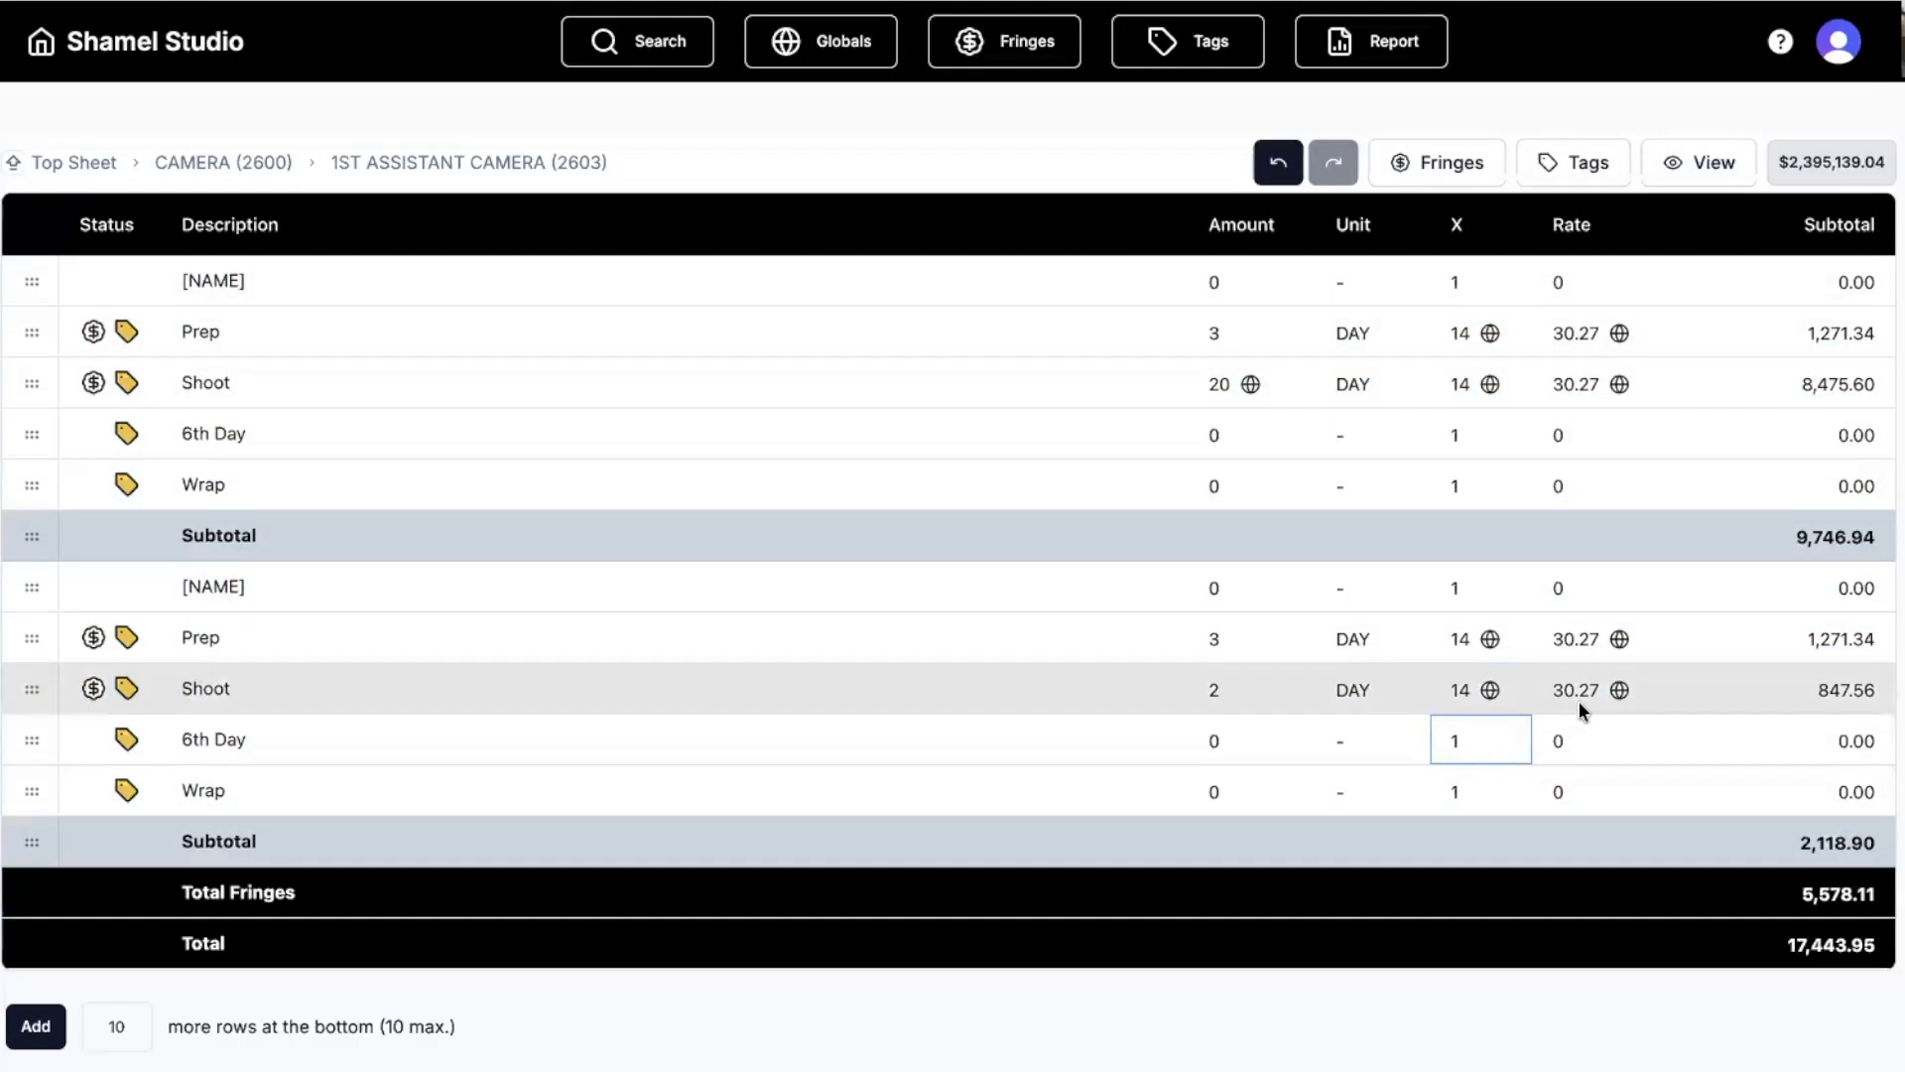
pyautogui.click(1575, 691)
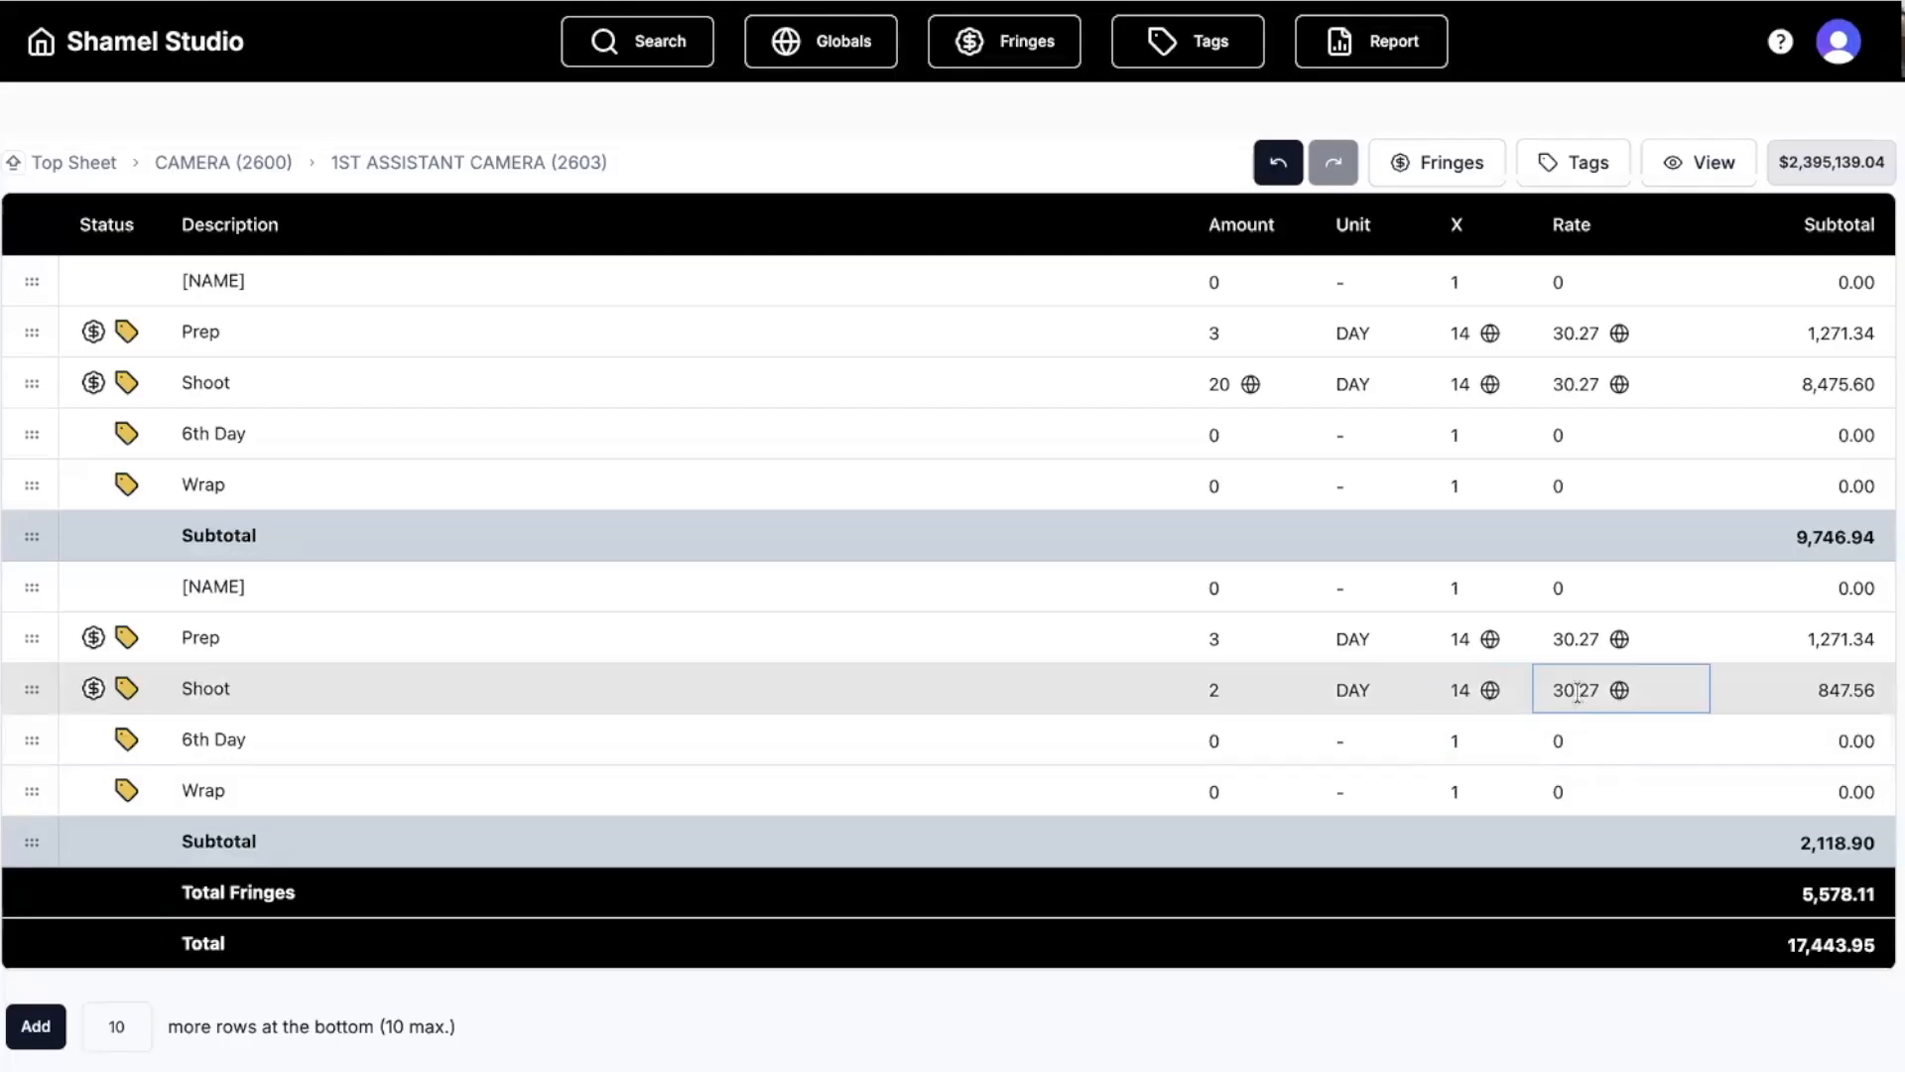
pyautogui.click(1526, 738)
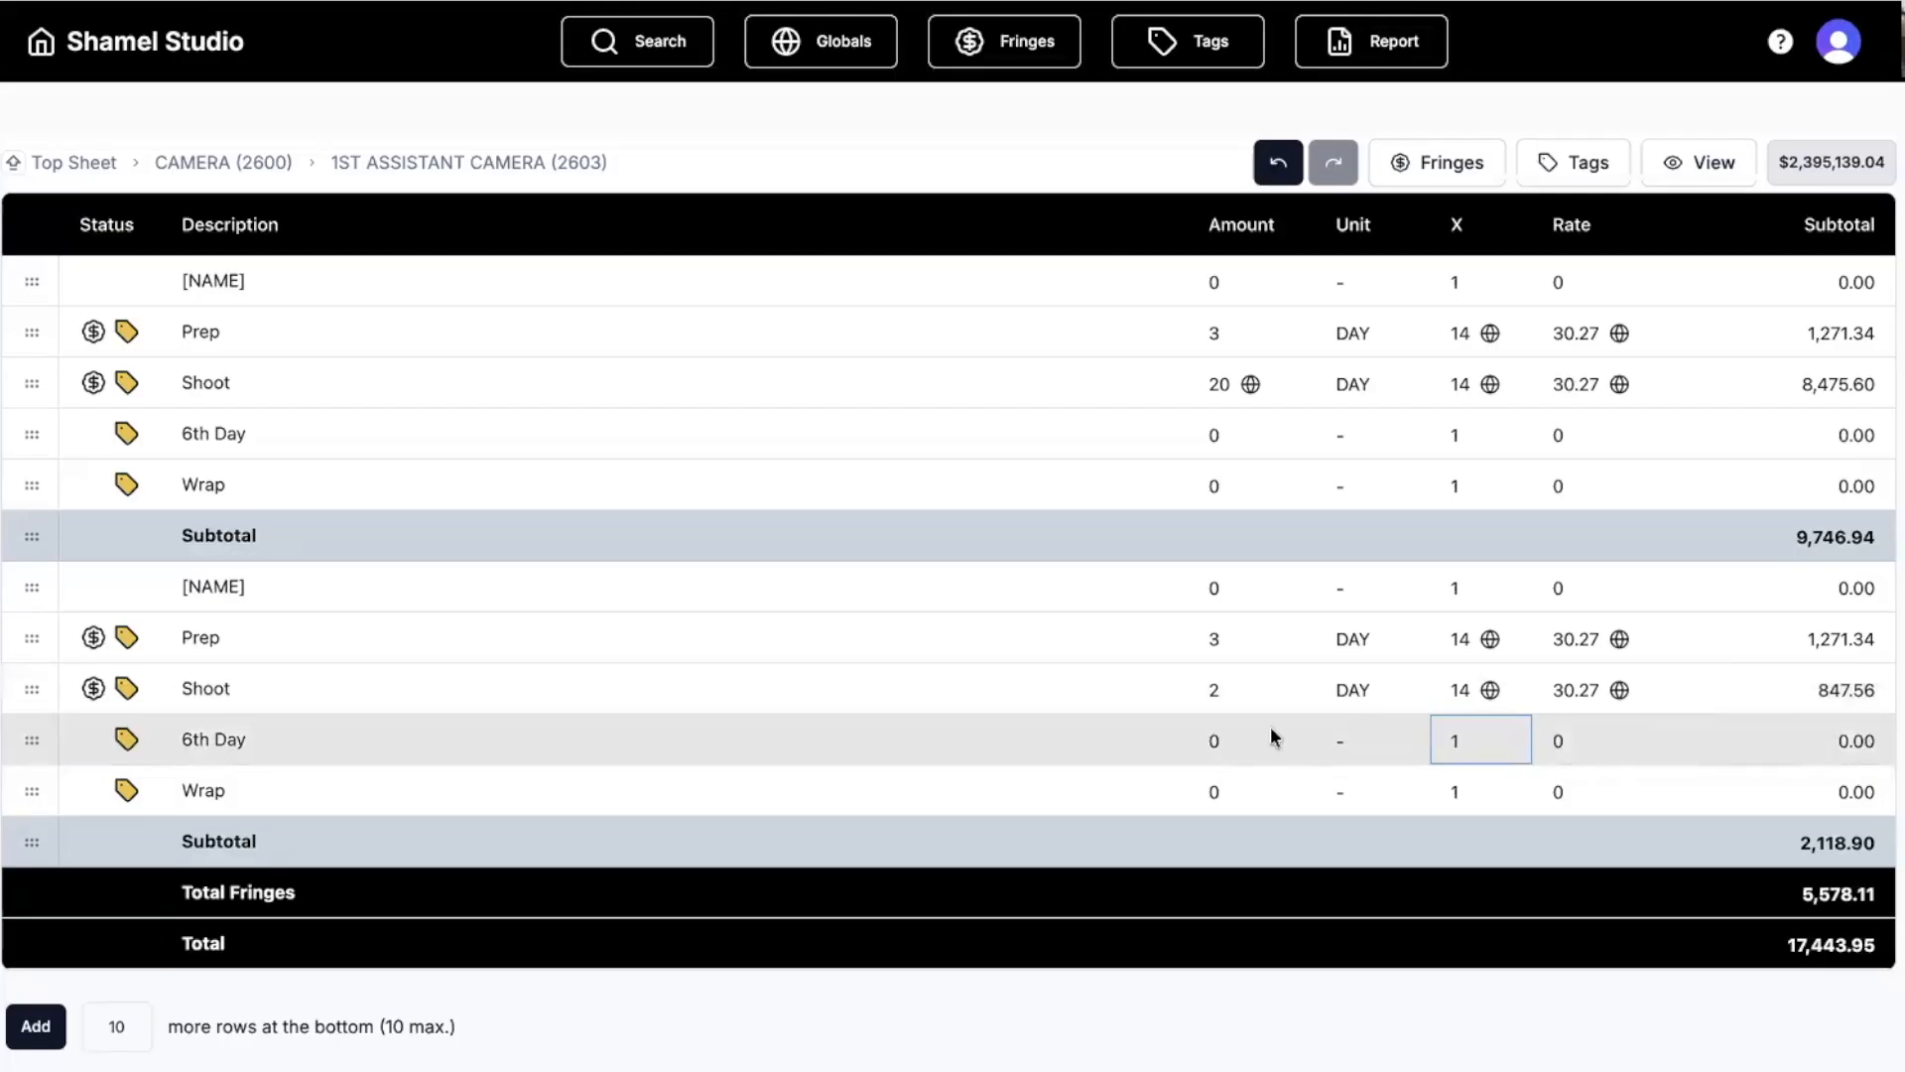
pyautogui.click(779, 682)
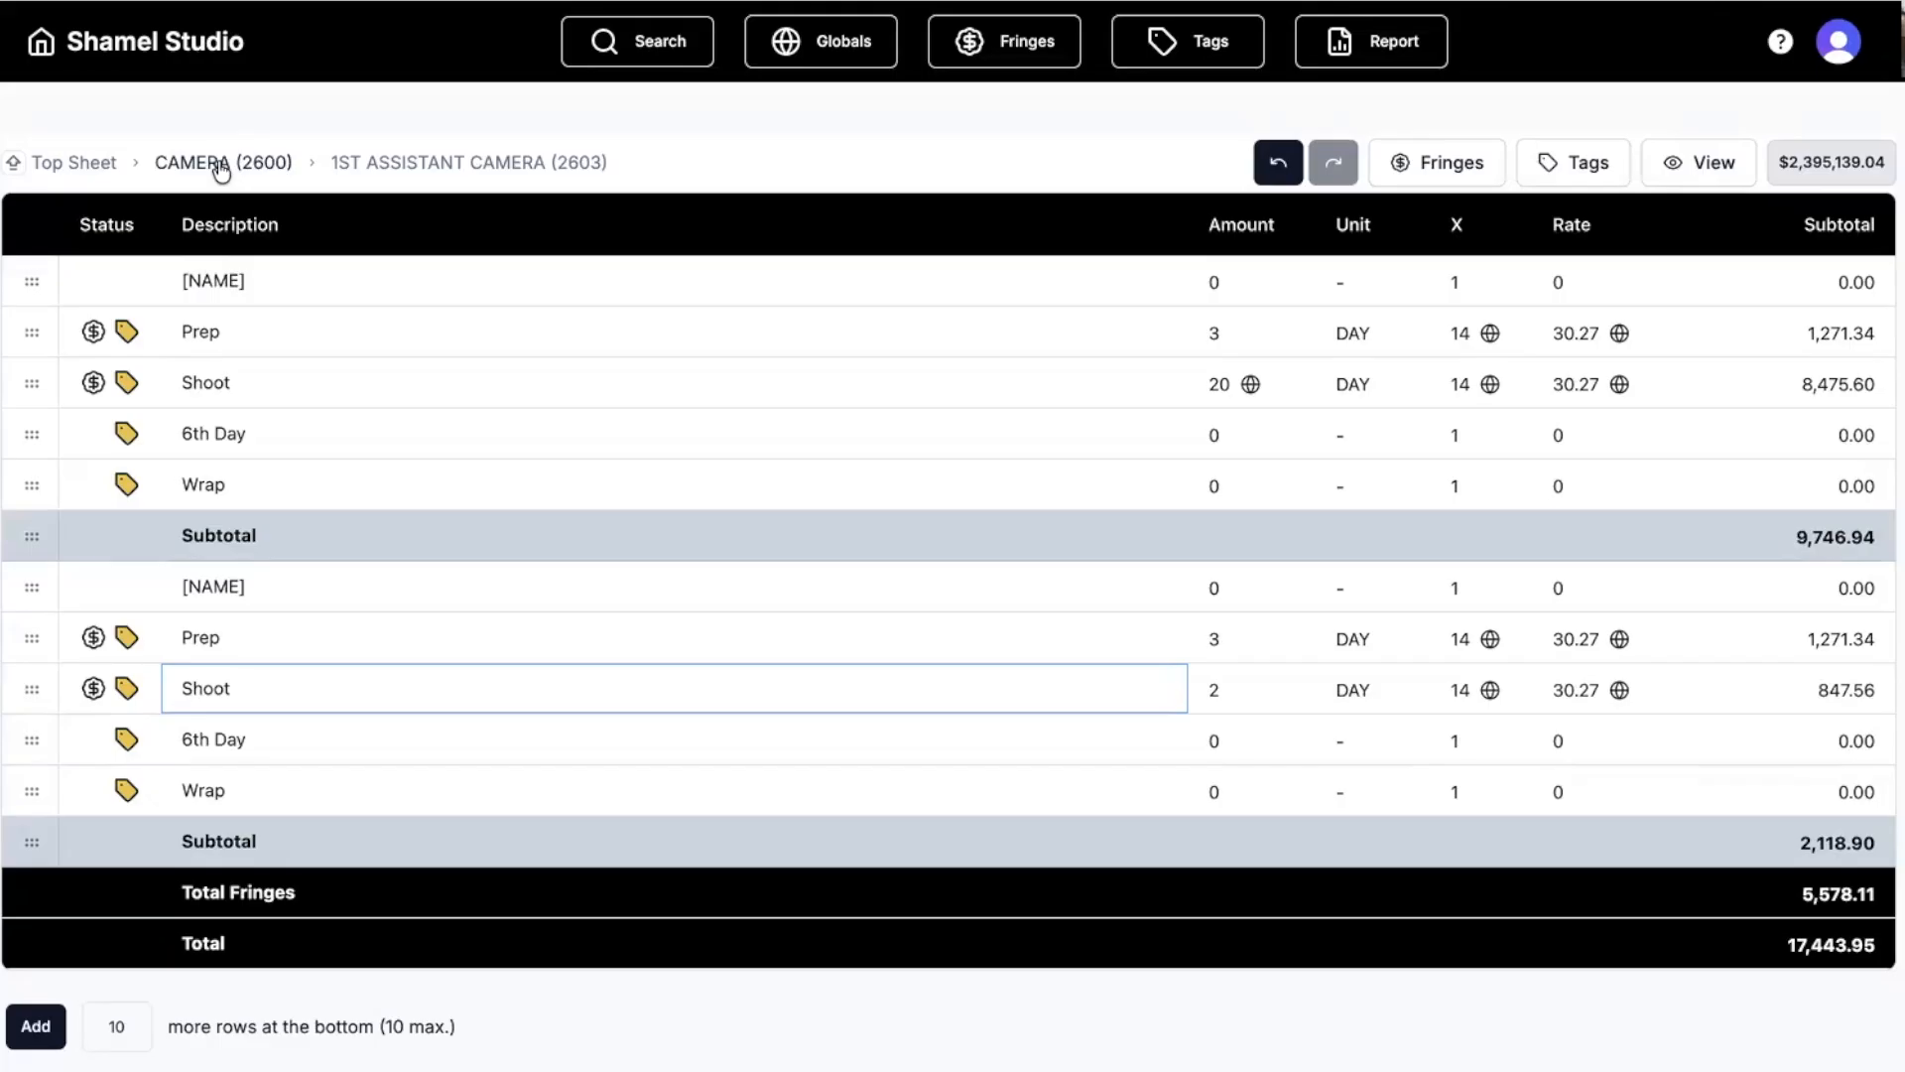
pyautogui.click(222, 170)
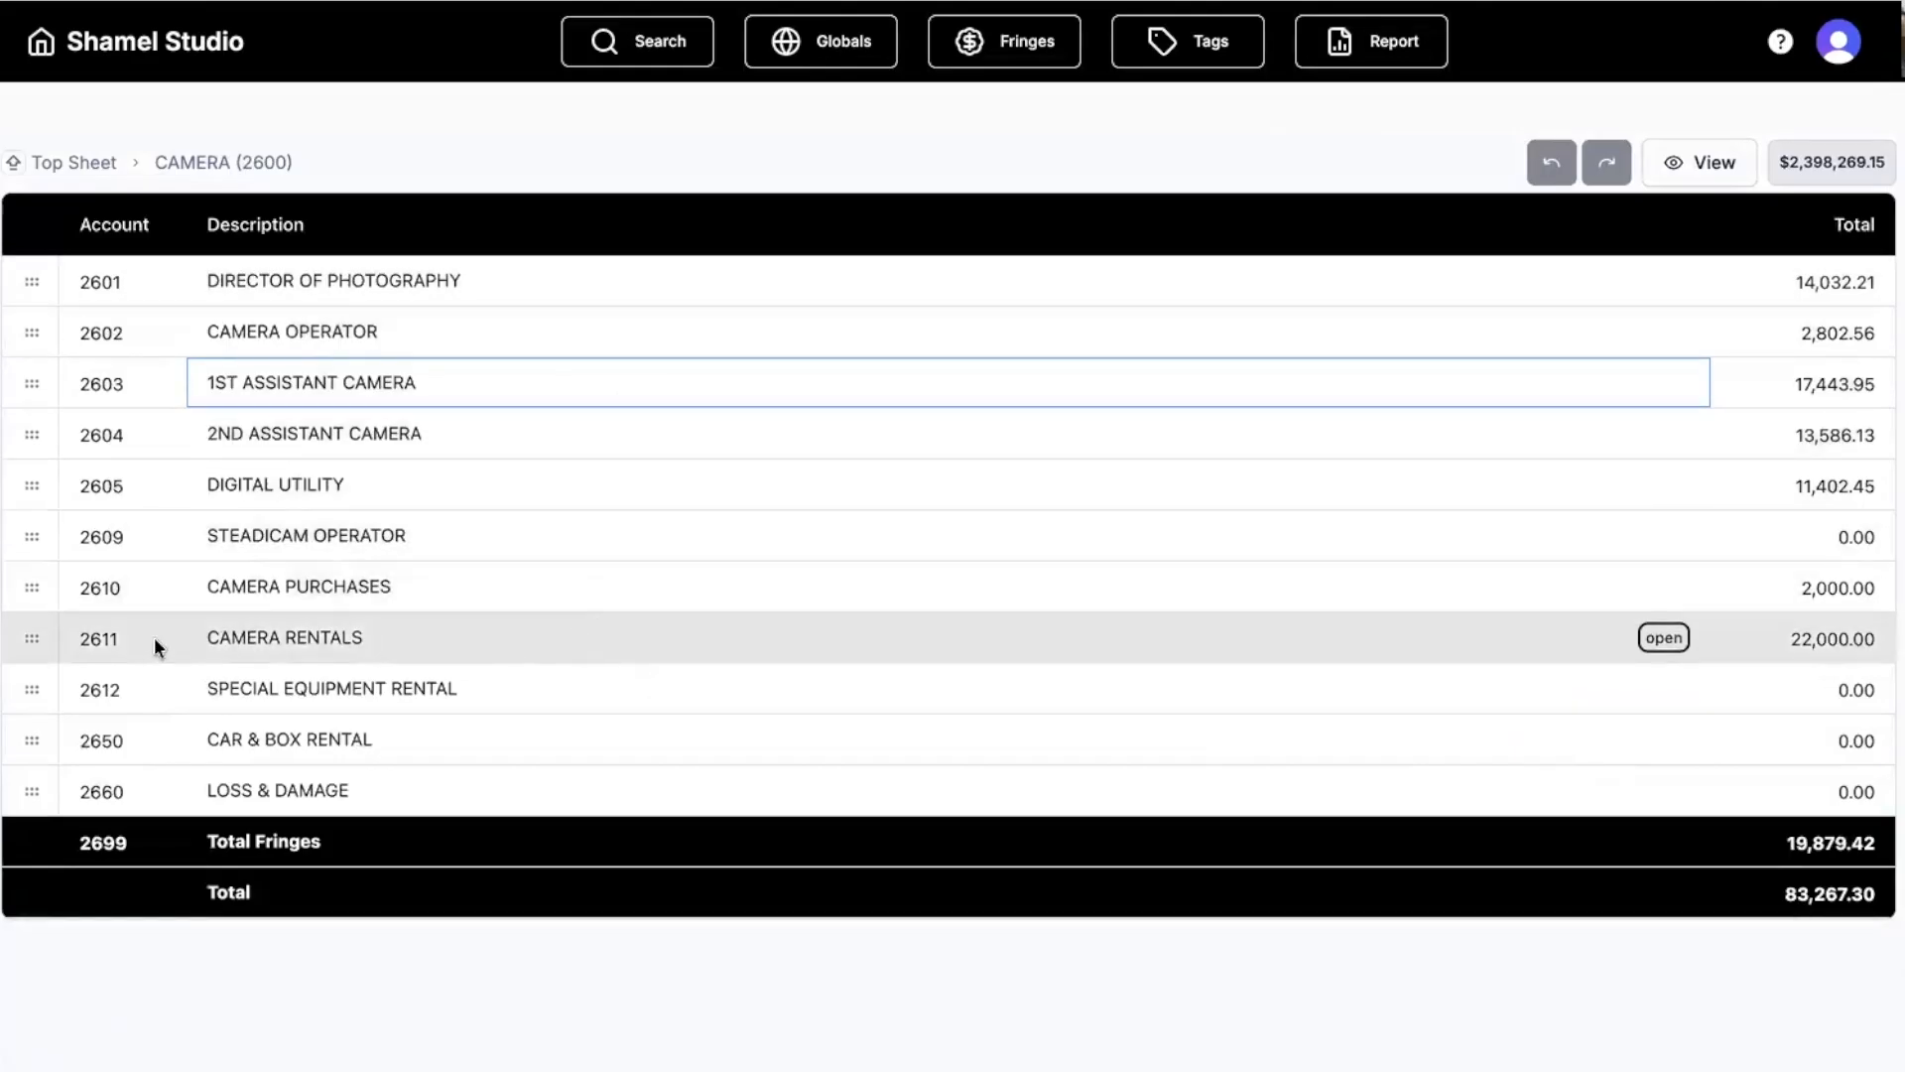
# Open Camera Rentals (2611), check the 3500 camera package rate, and return to CAMERA (2600).
pyautogui.doubleClick(17, 638)
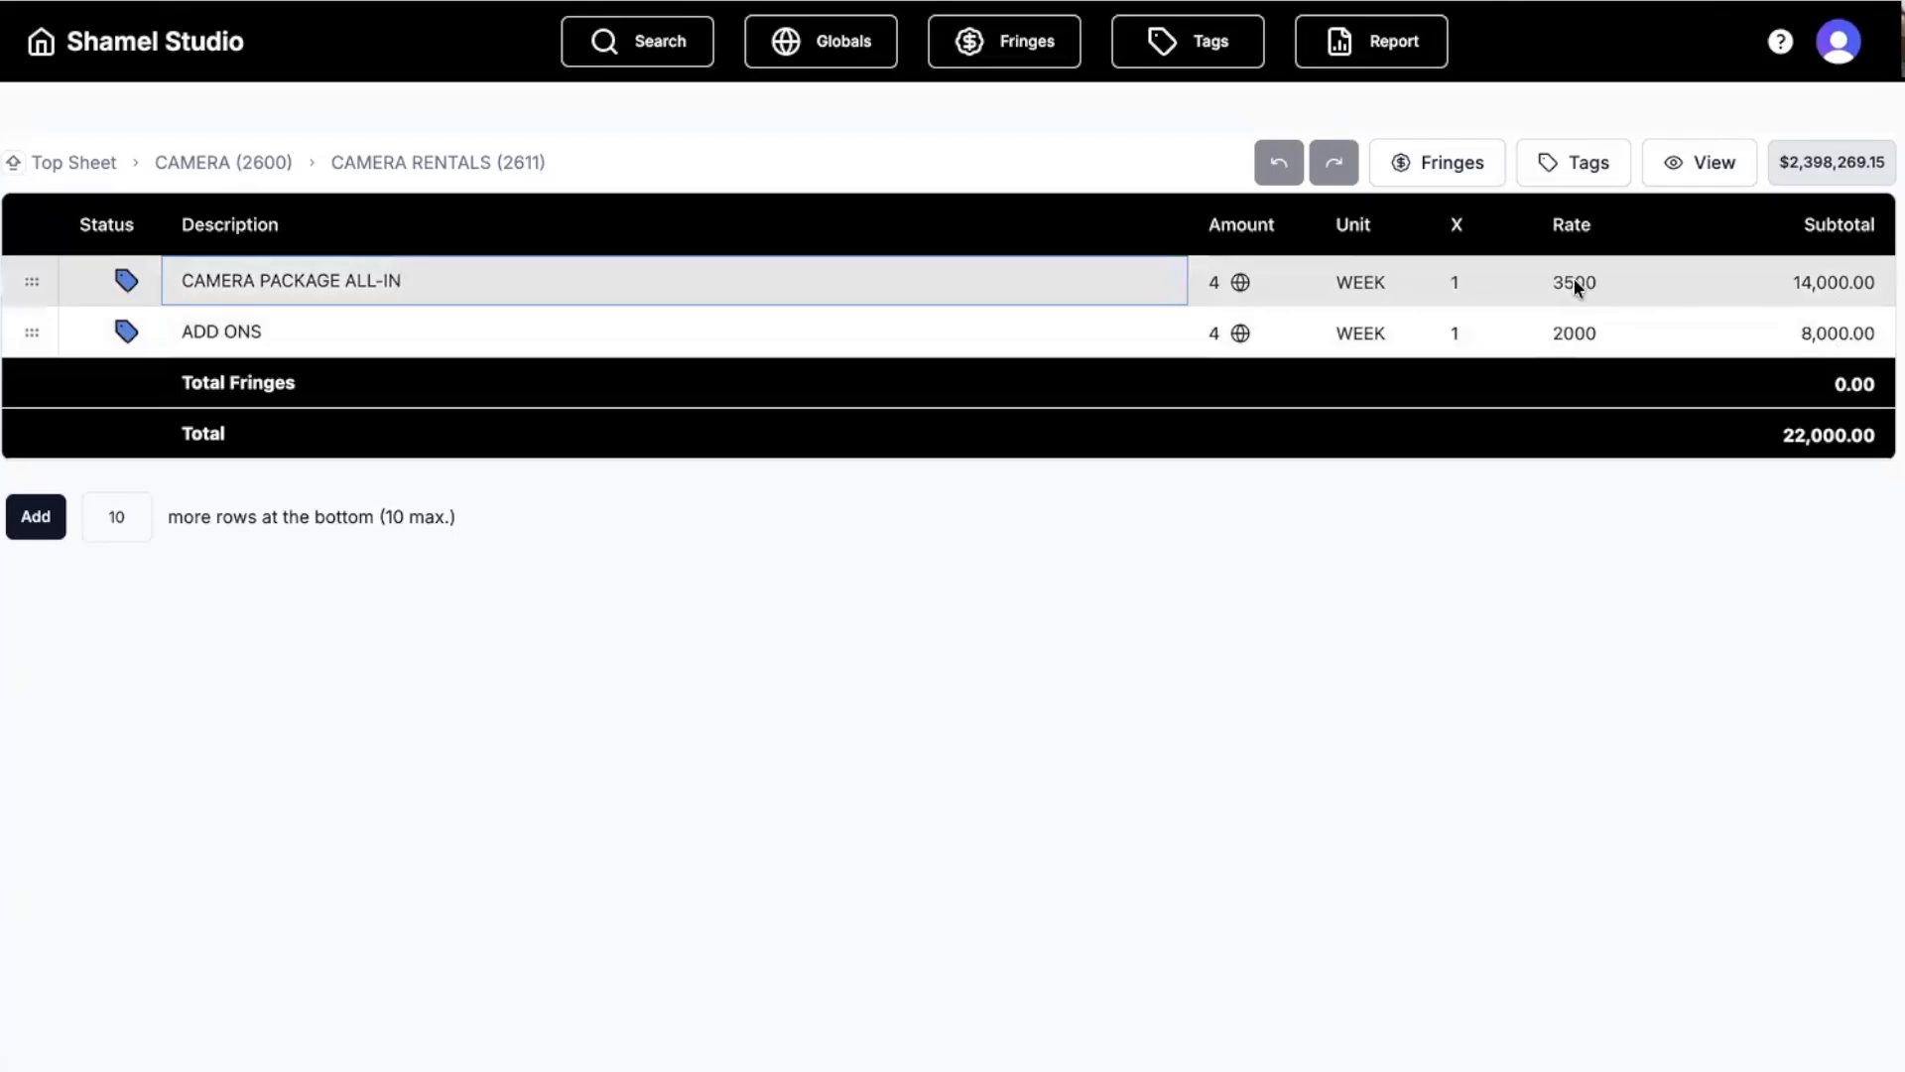
pyautogui.click(1574, 282)
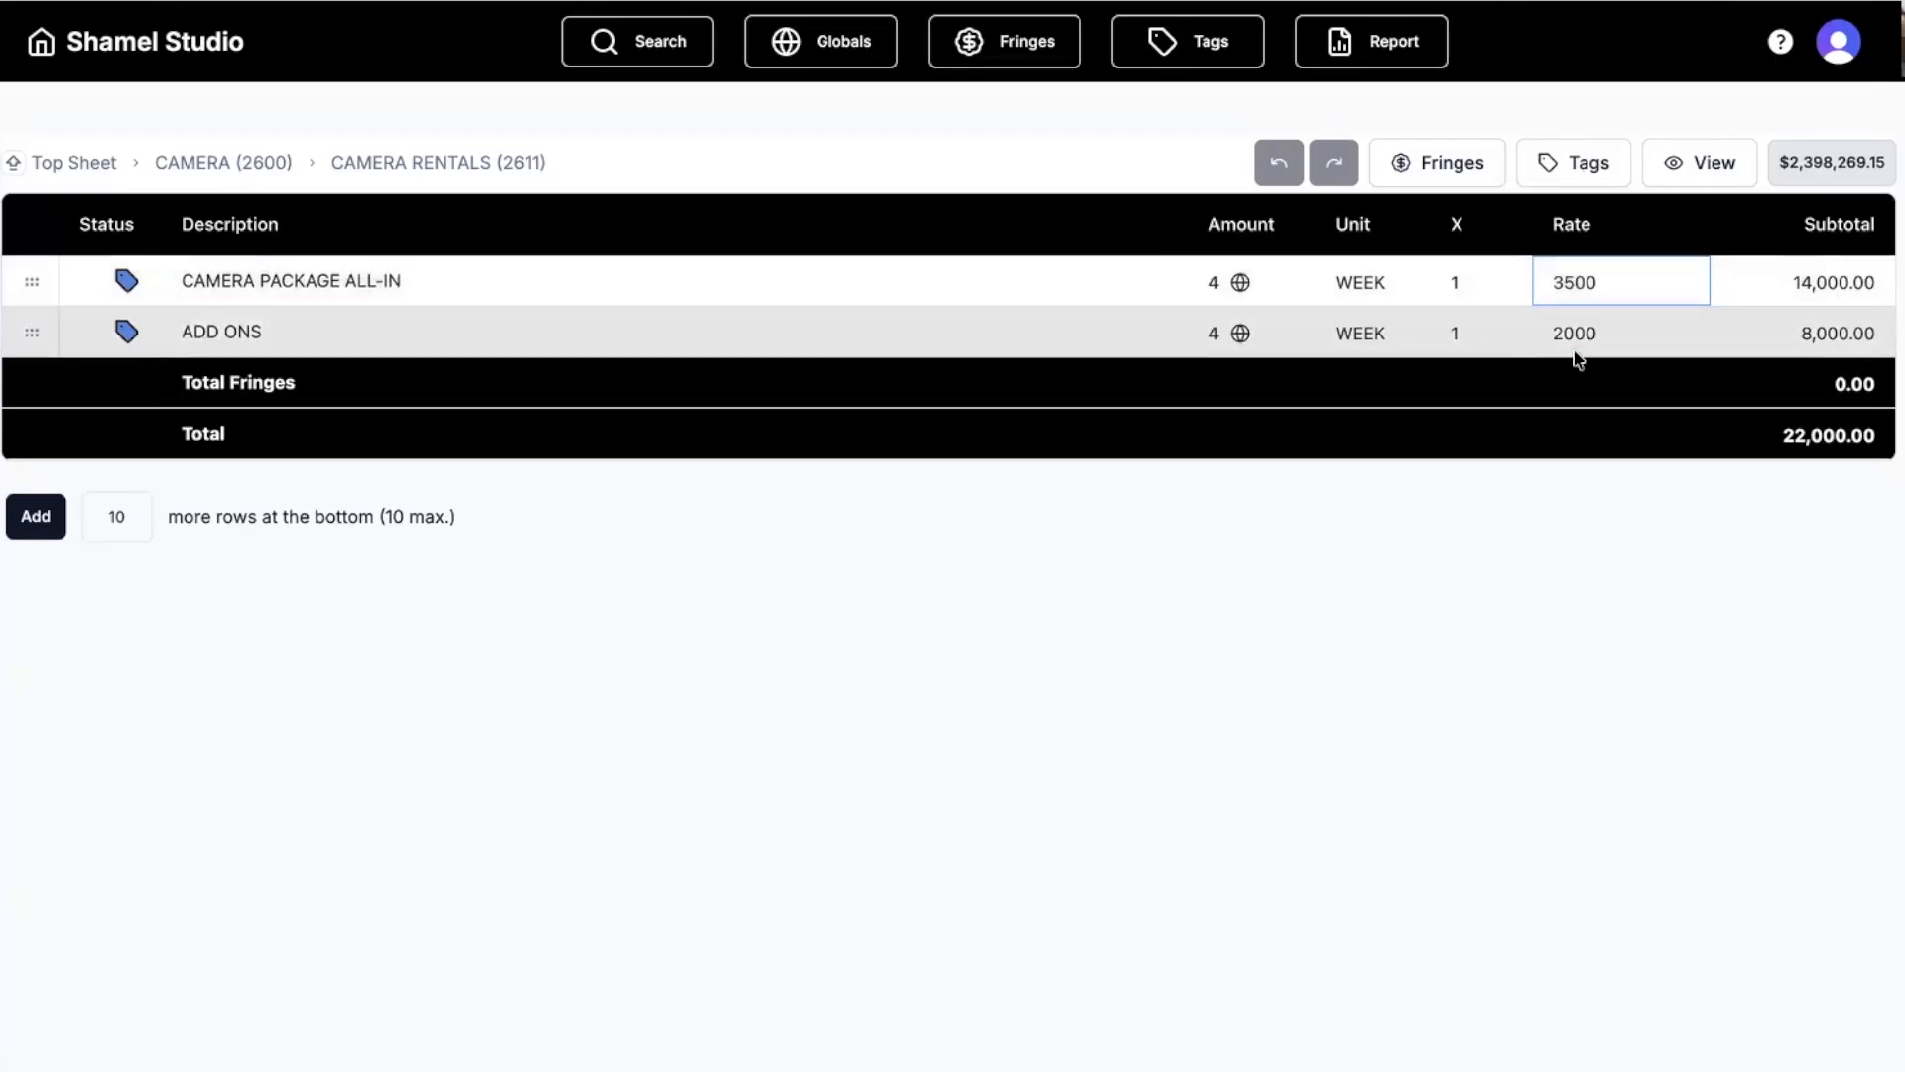
pyautogui.click(241, 175)
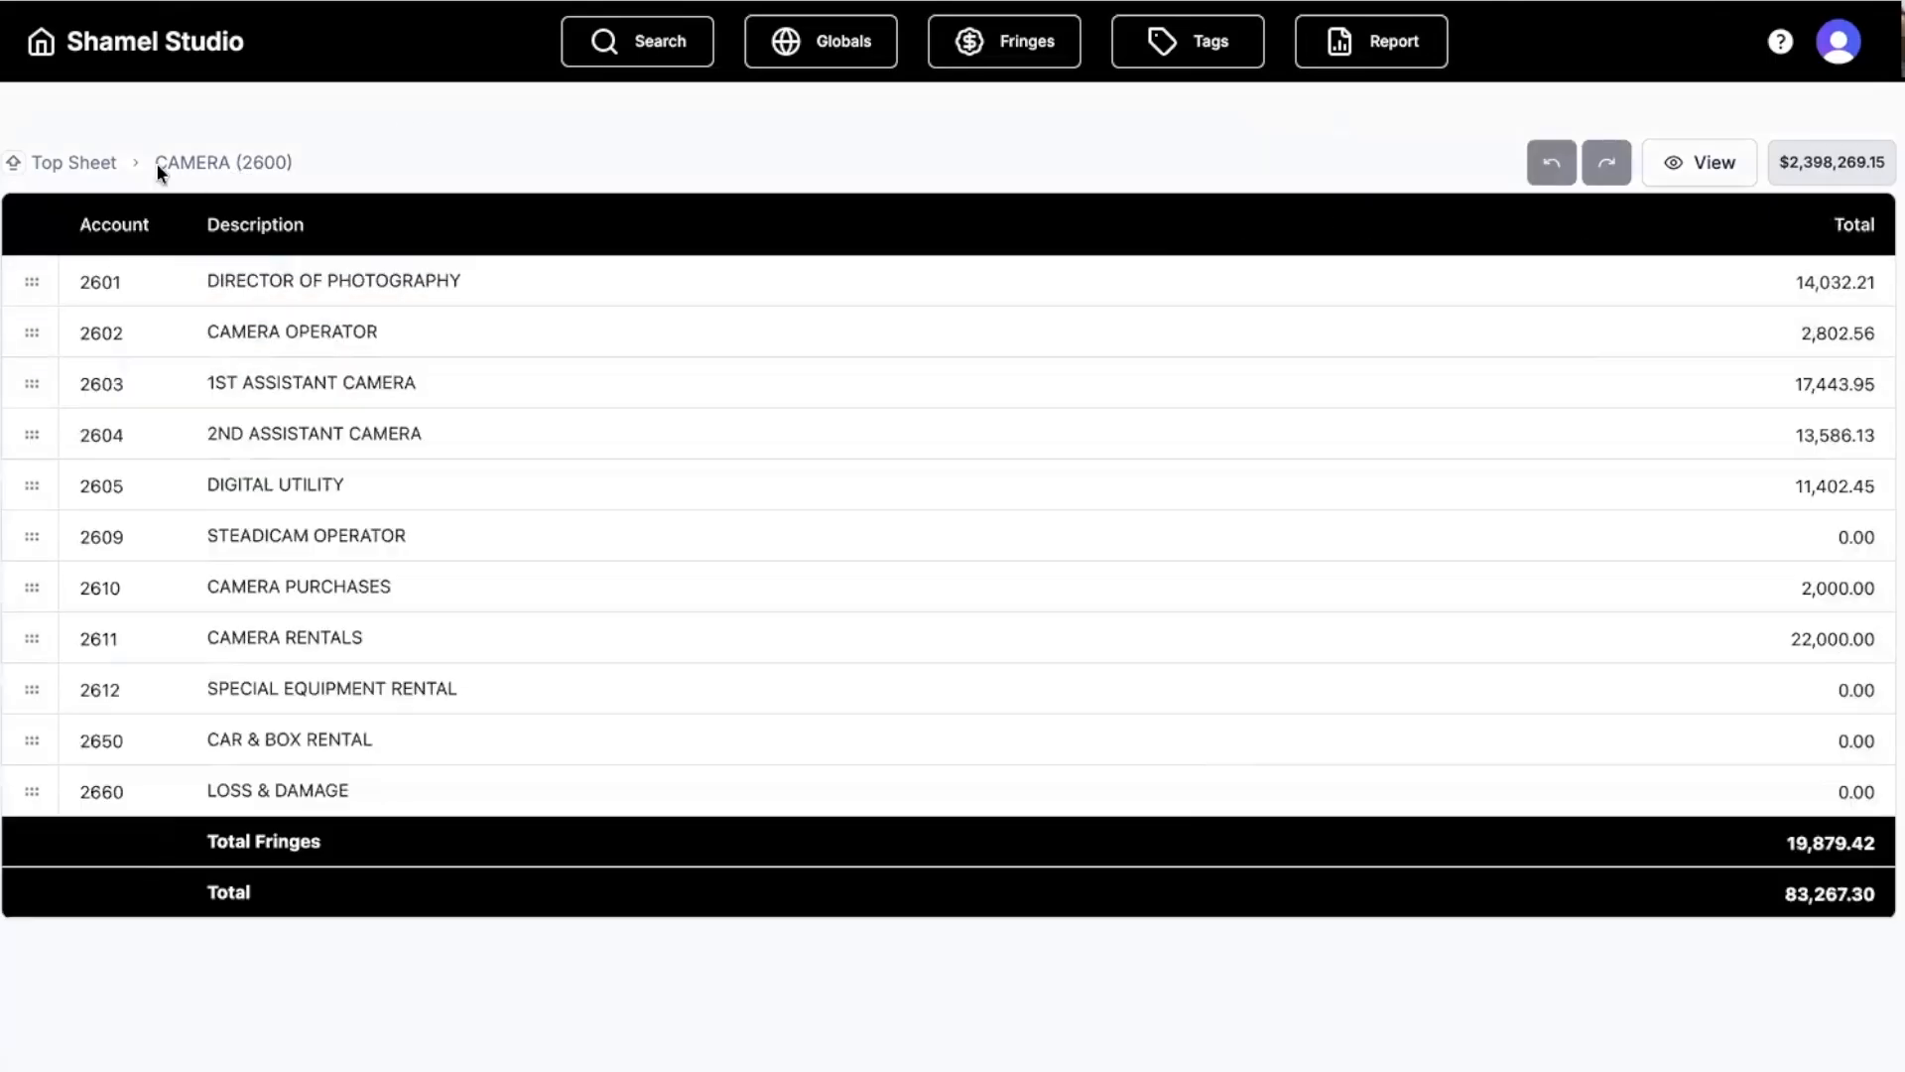
# Go up to the top sheet and scroll through the account list.
pyautogui.click(58, 161)
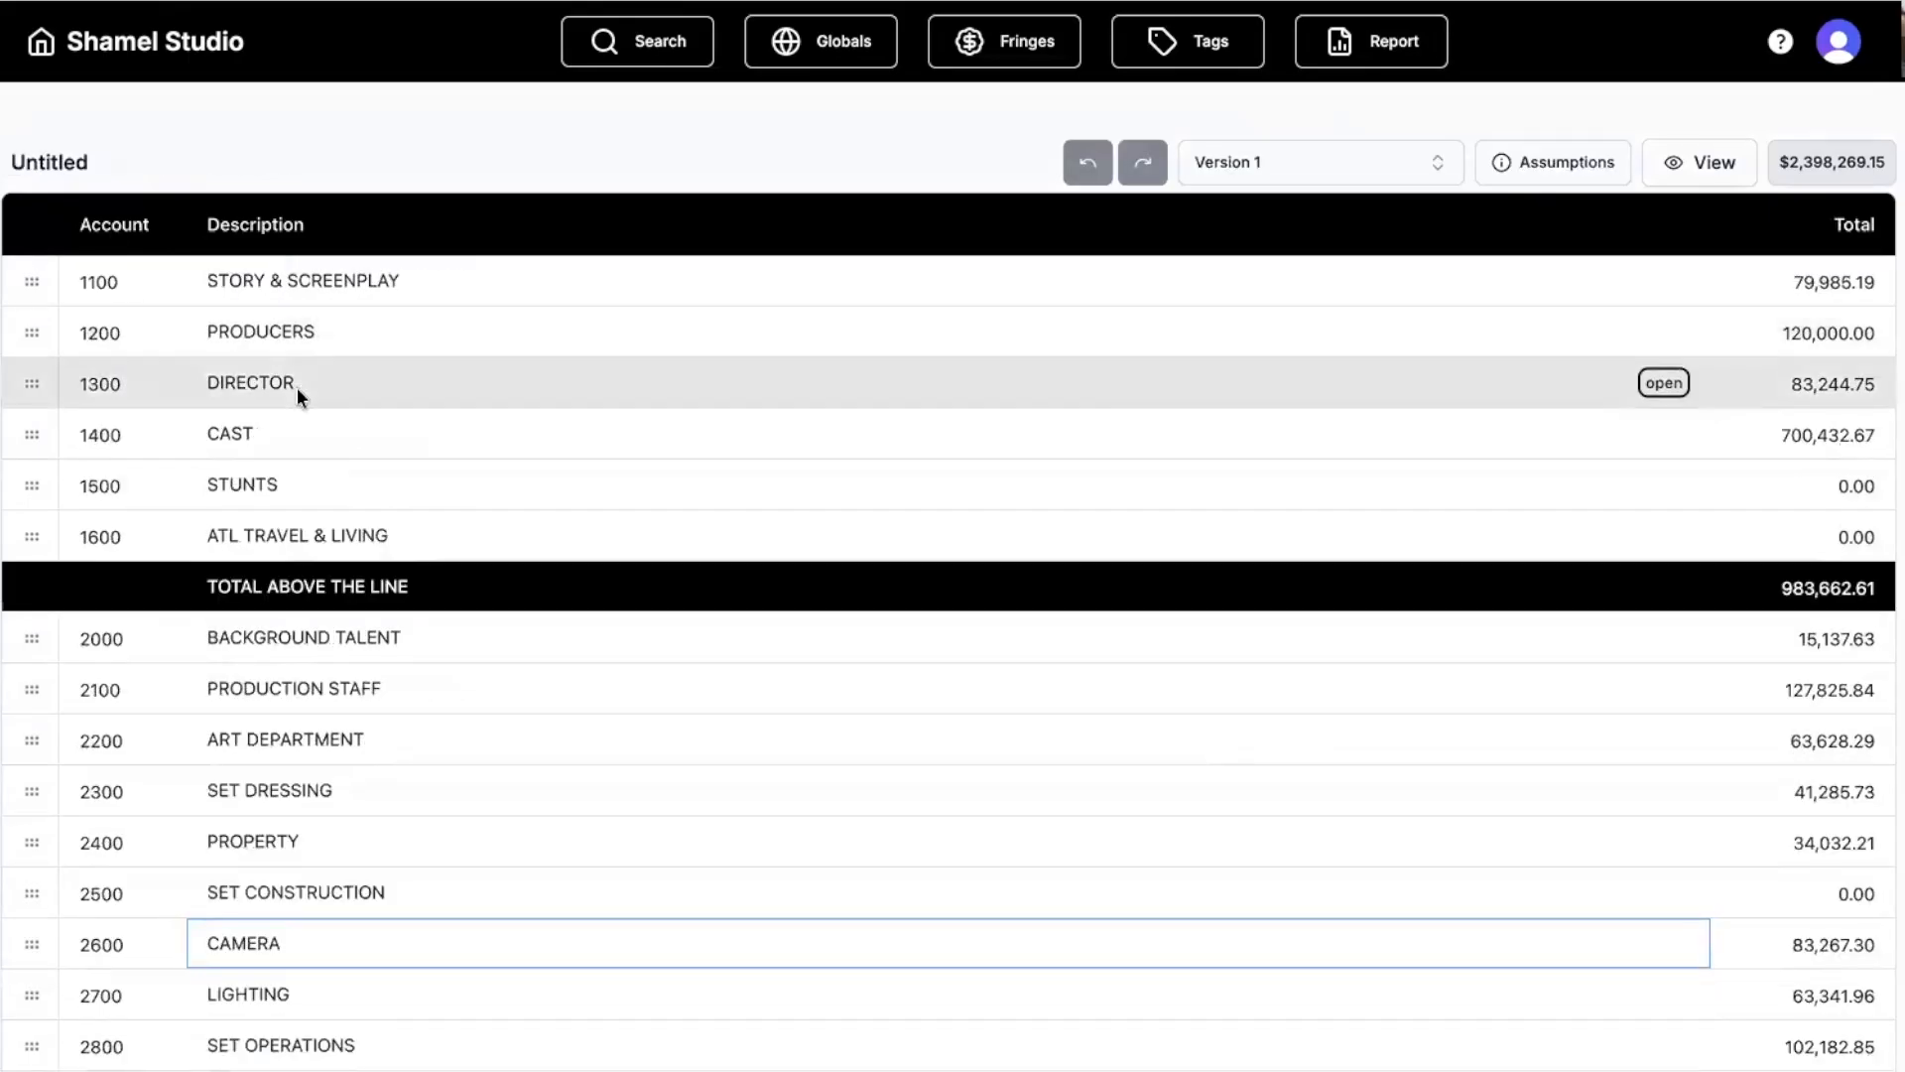
pyautogui.scroll(-4, 295, 387)
pyautogui.scroll(-4, 296, 387)
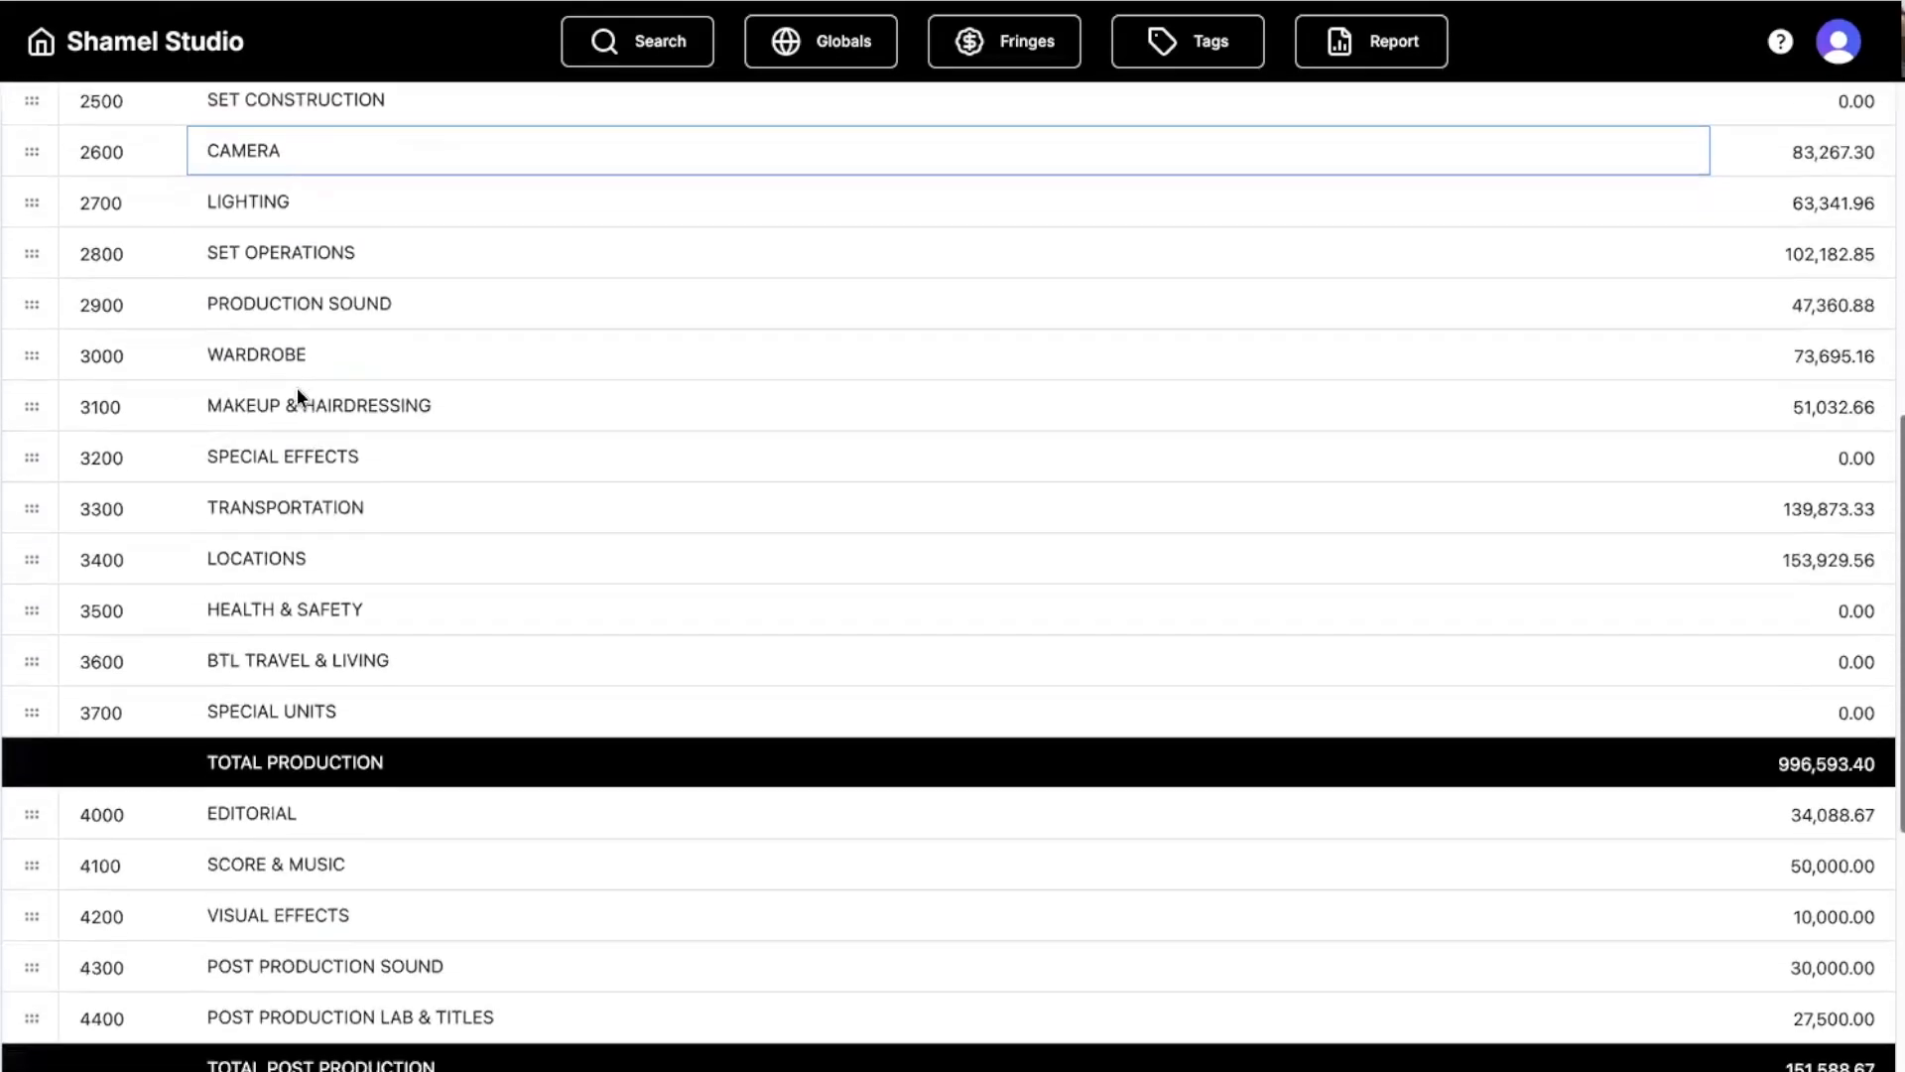
pyautogui.scroll(8, 296, 387)
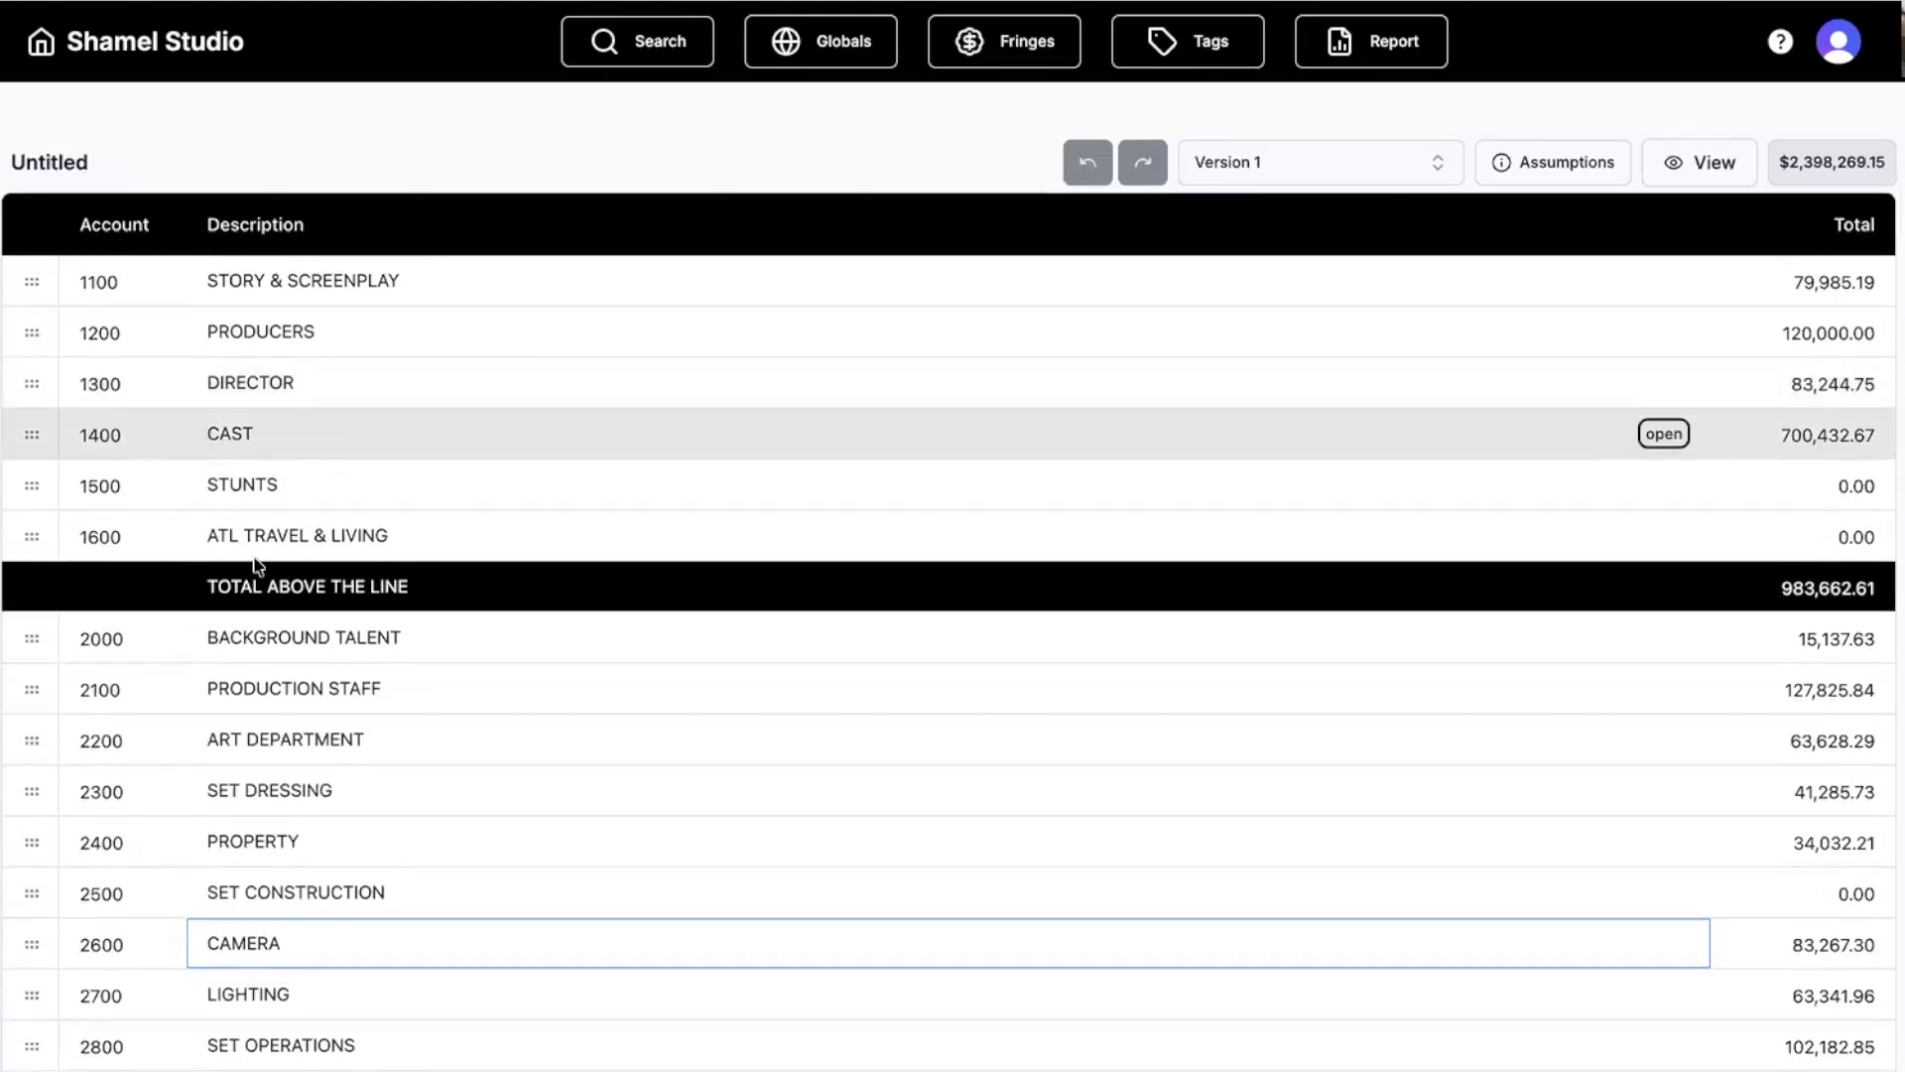
pyautogui.scroll(-2, 778, 427)
pyautogui.scroll(-4, 776, 427)
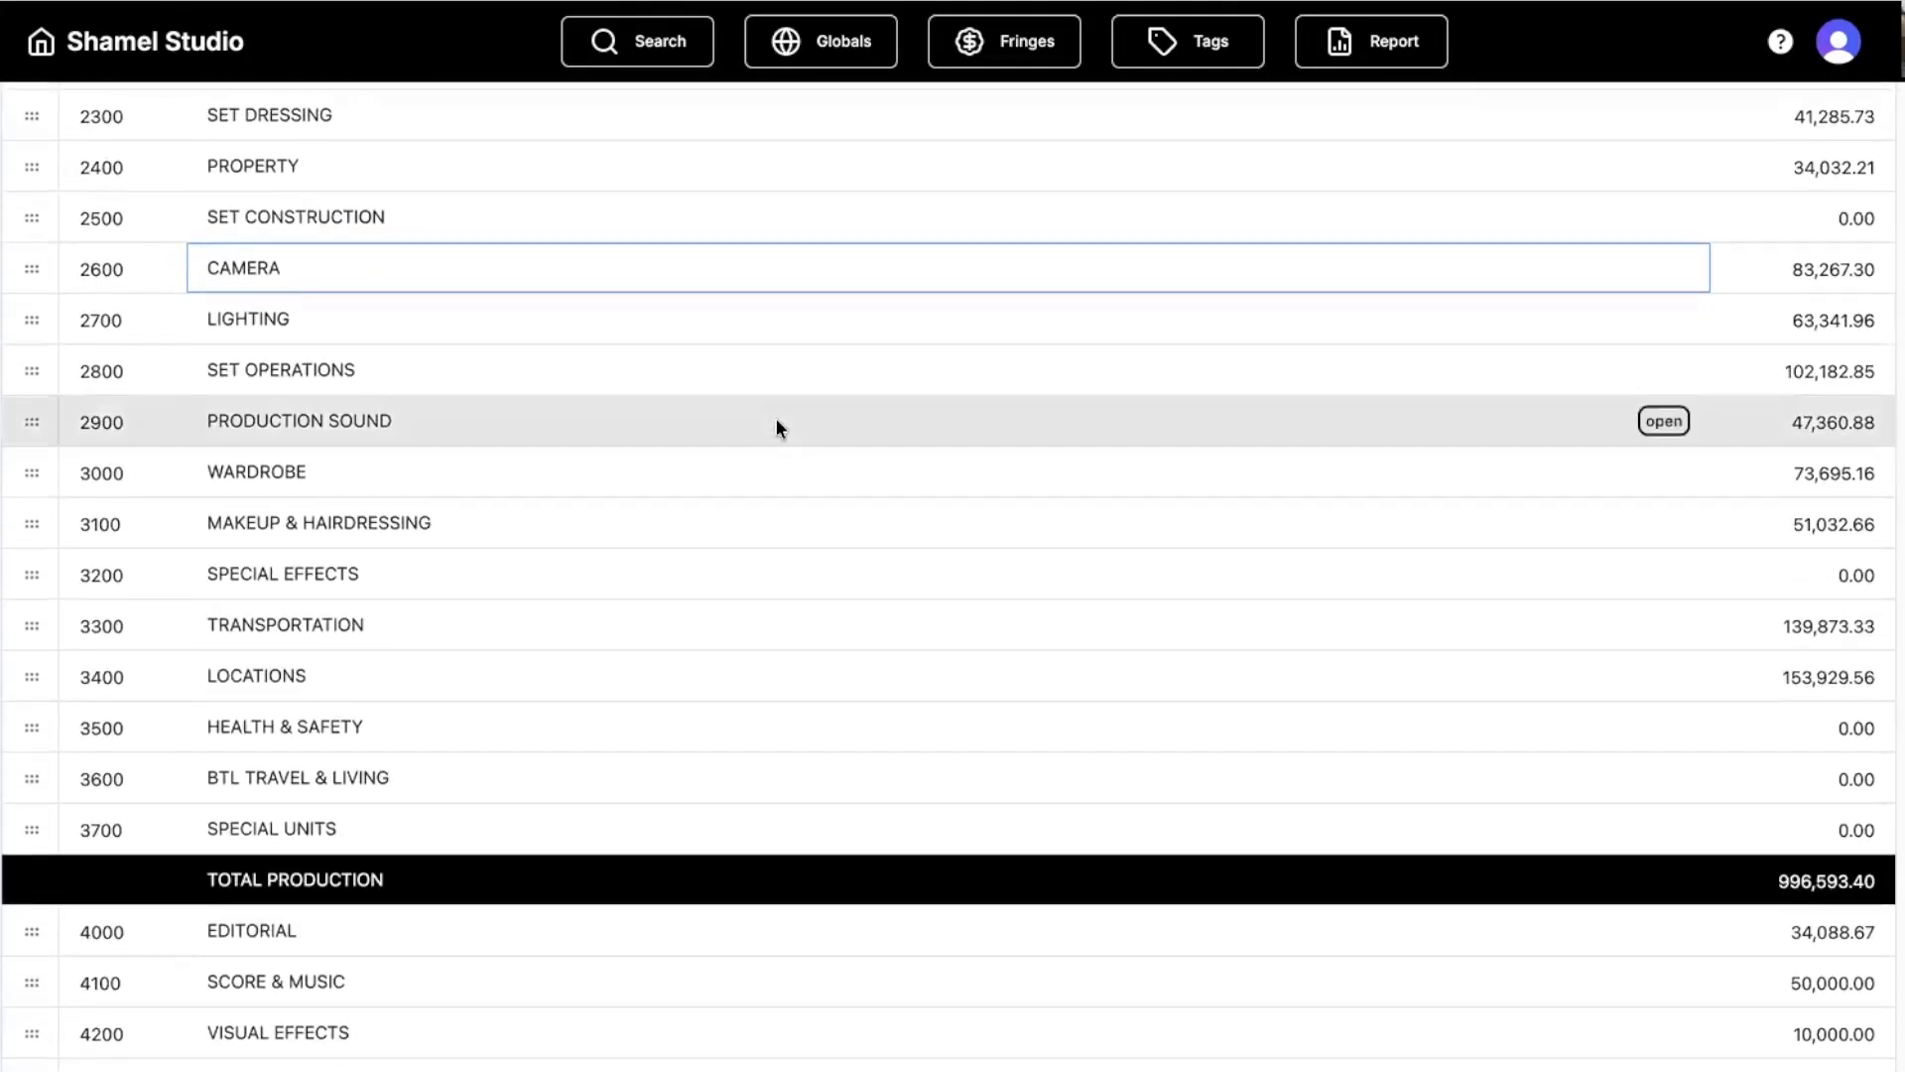
pyautogui.scroll(6, 776, 419)
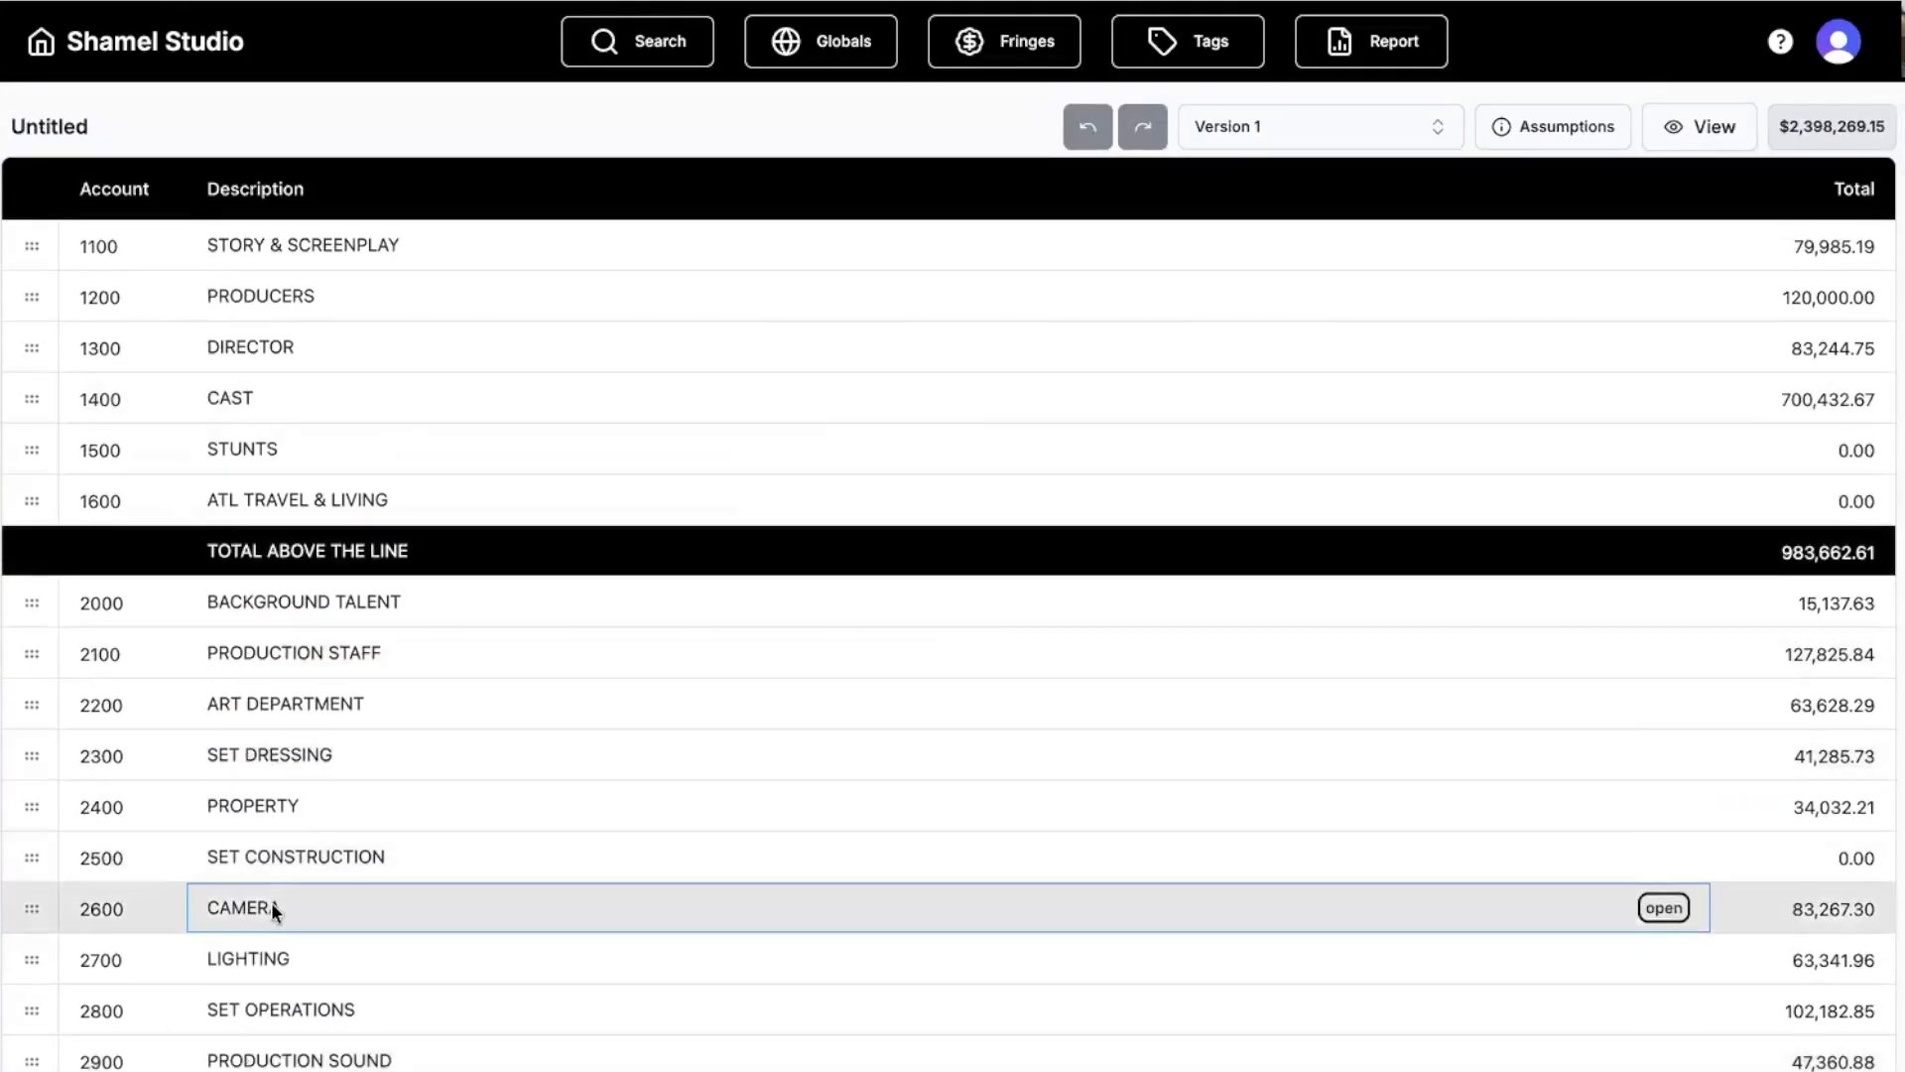
pyautogui.scroll(-1, 306, 907)
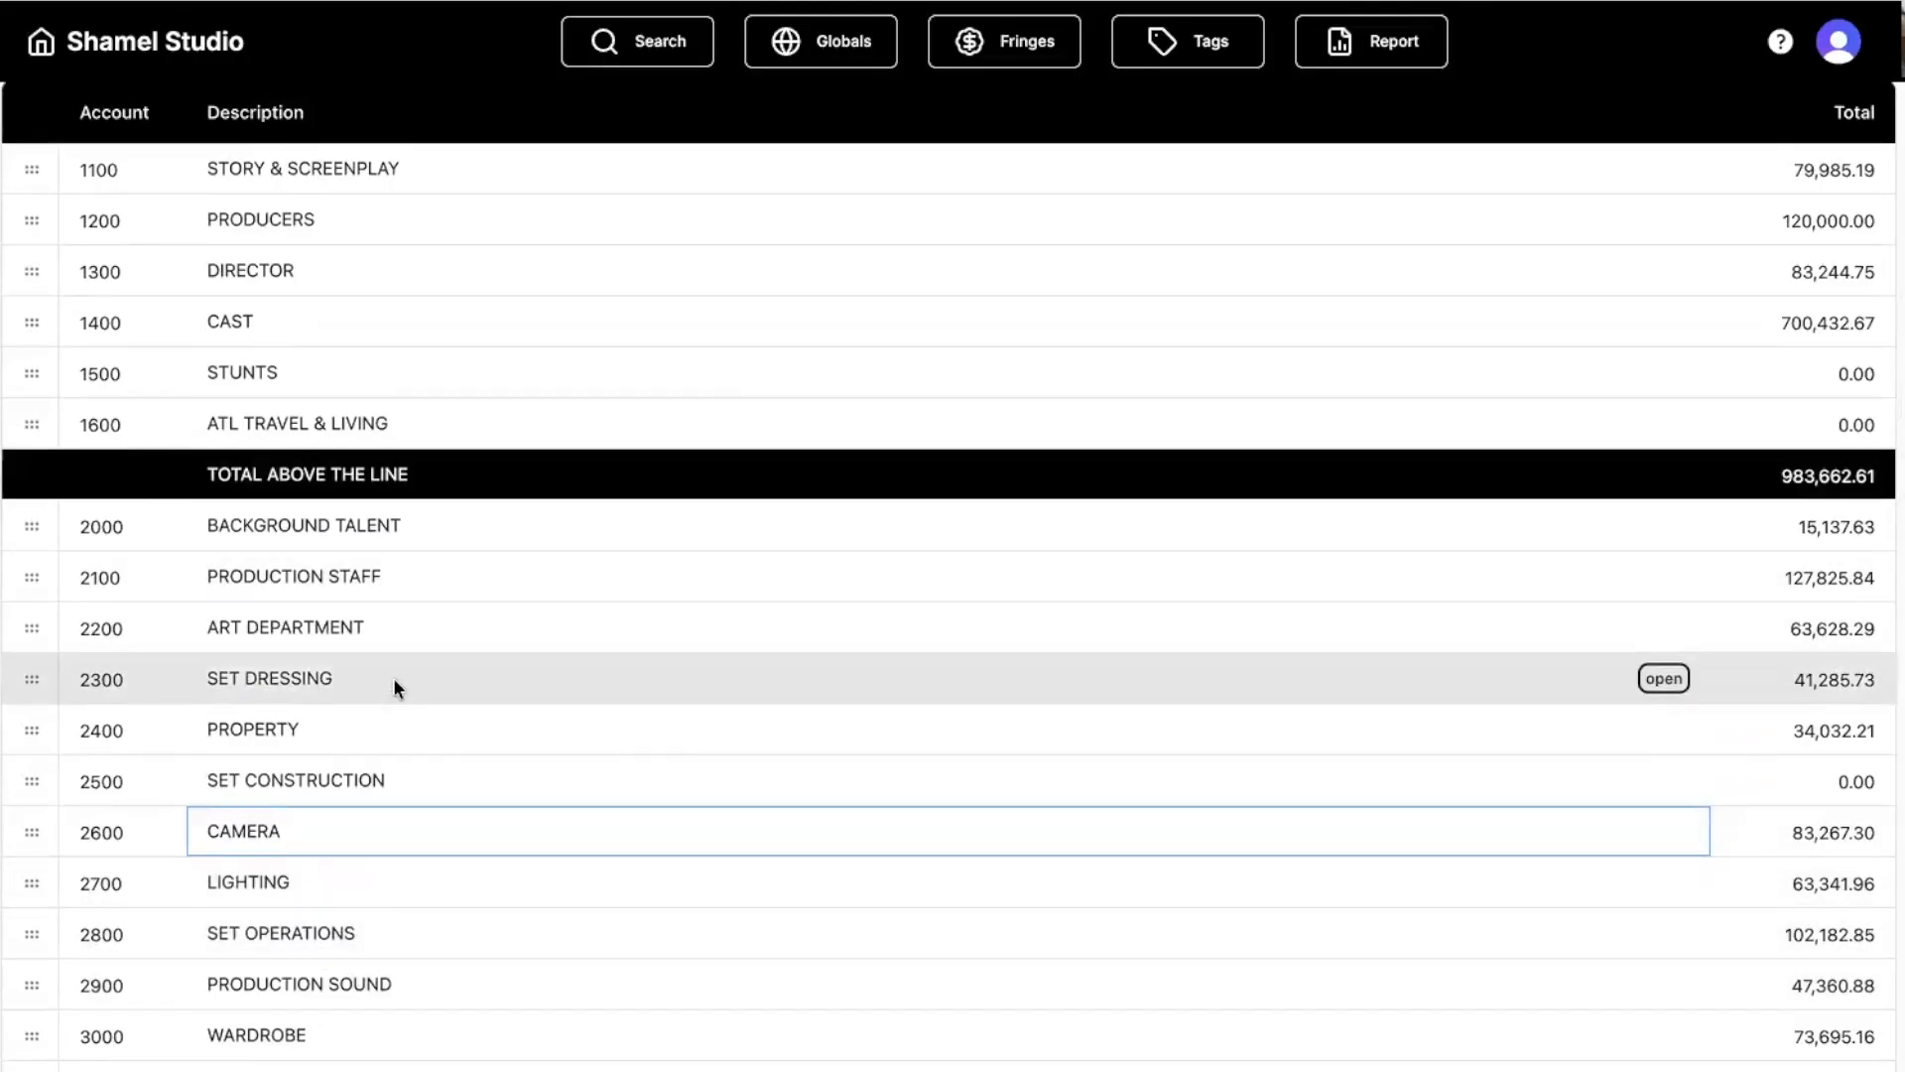
# Open the Art Department's Production Designer line items, then return to the top sheet.
pyautogui.click(36, 628)
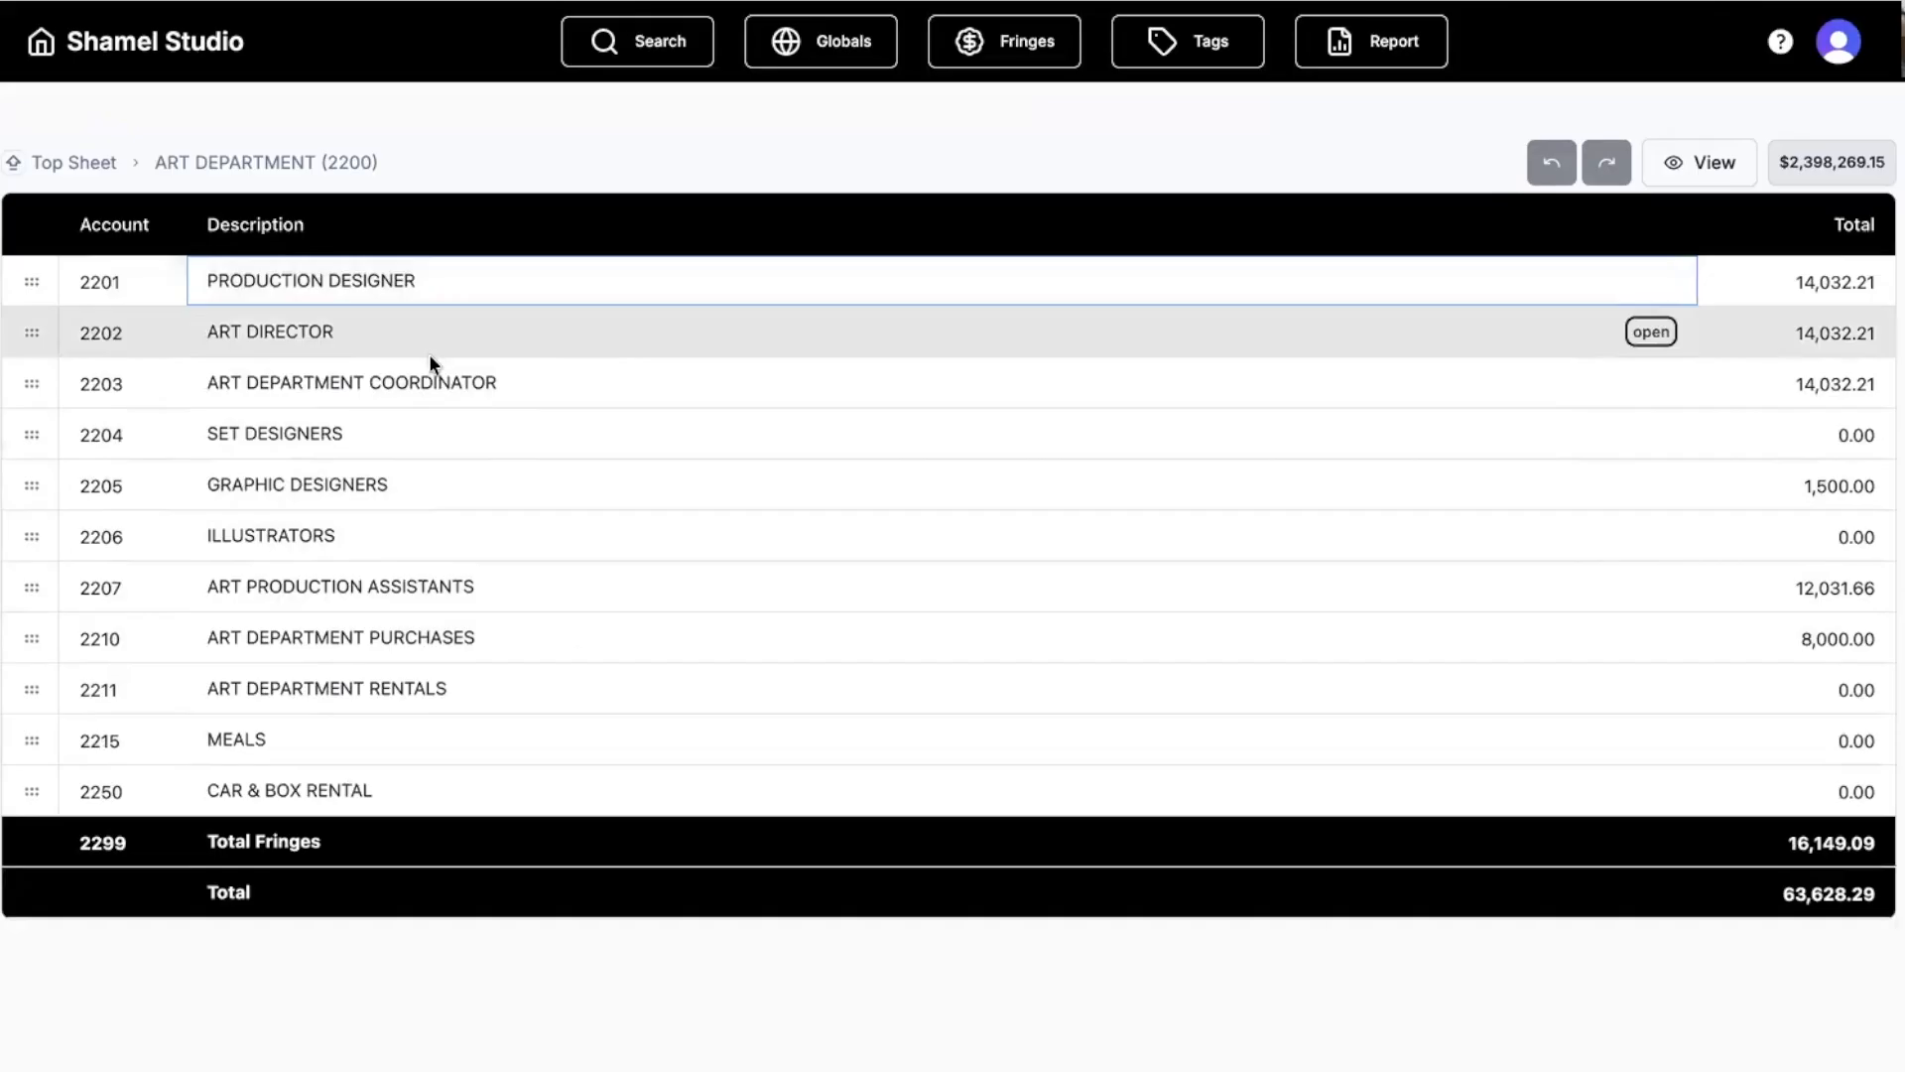
pyautogui.click(34, 287)
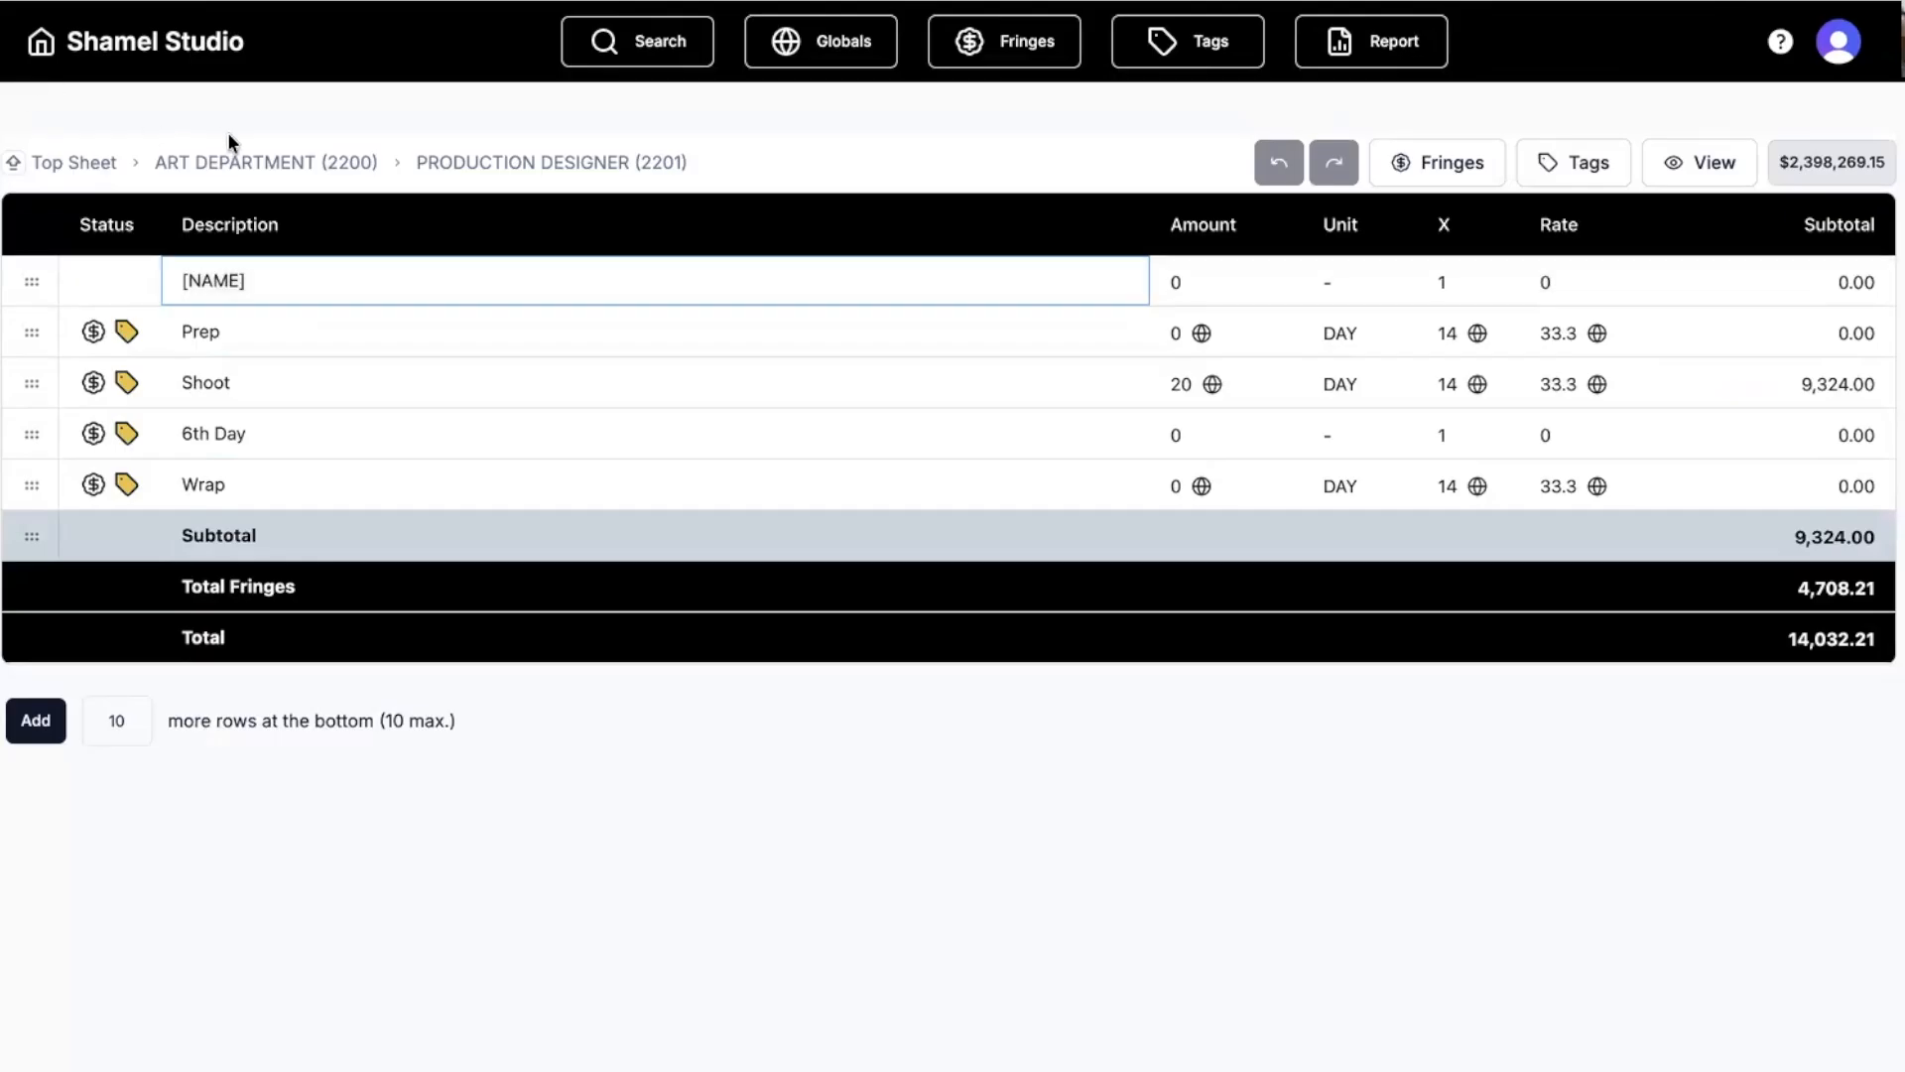
pyautogui.click(238, 162)
pyautogui.click(81, 162)
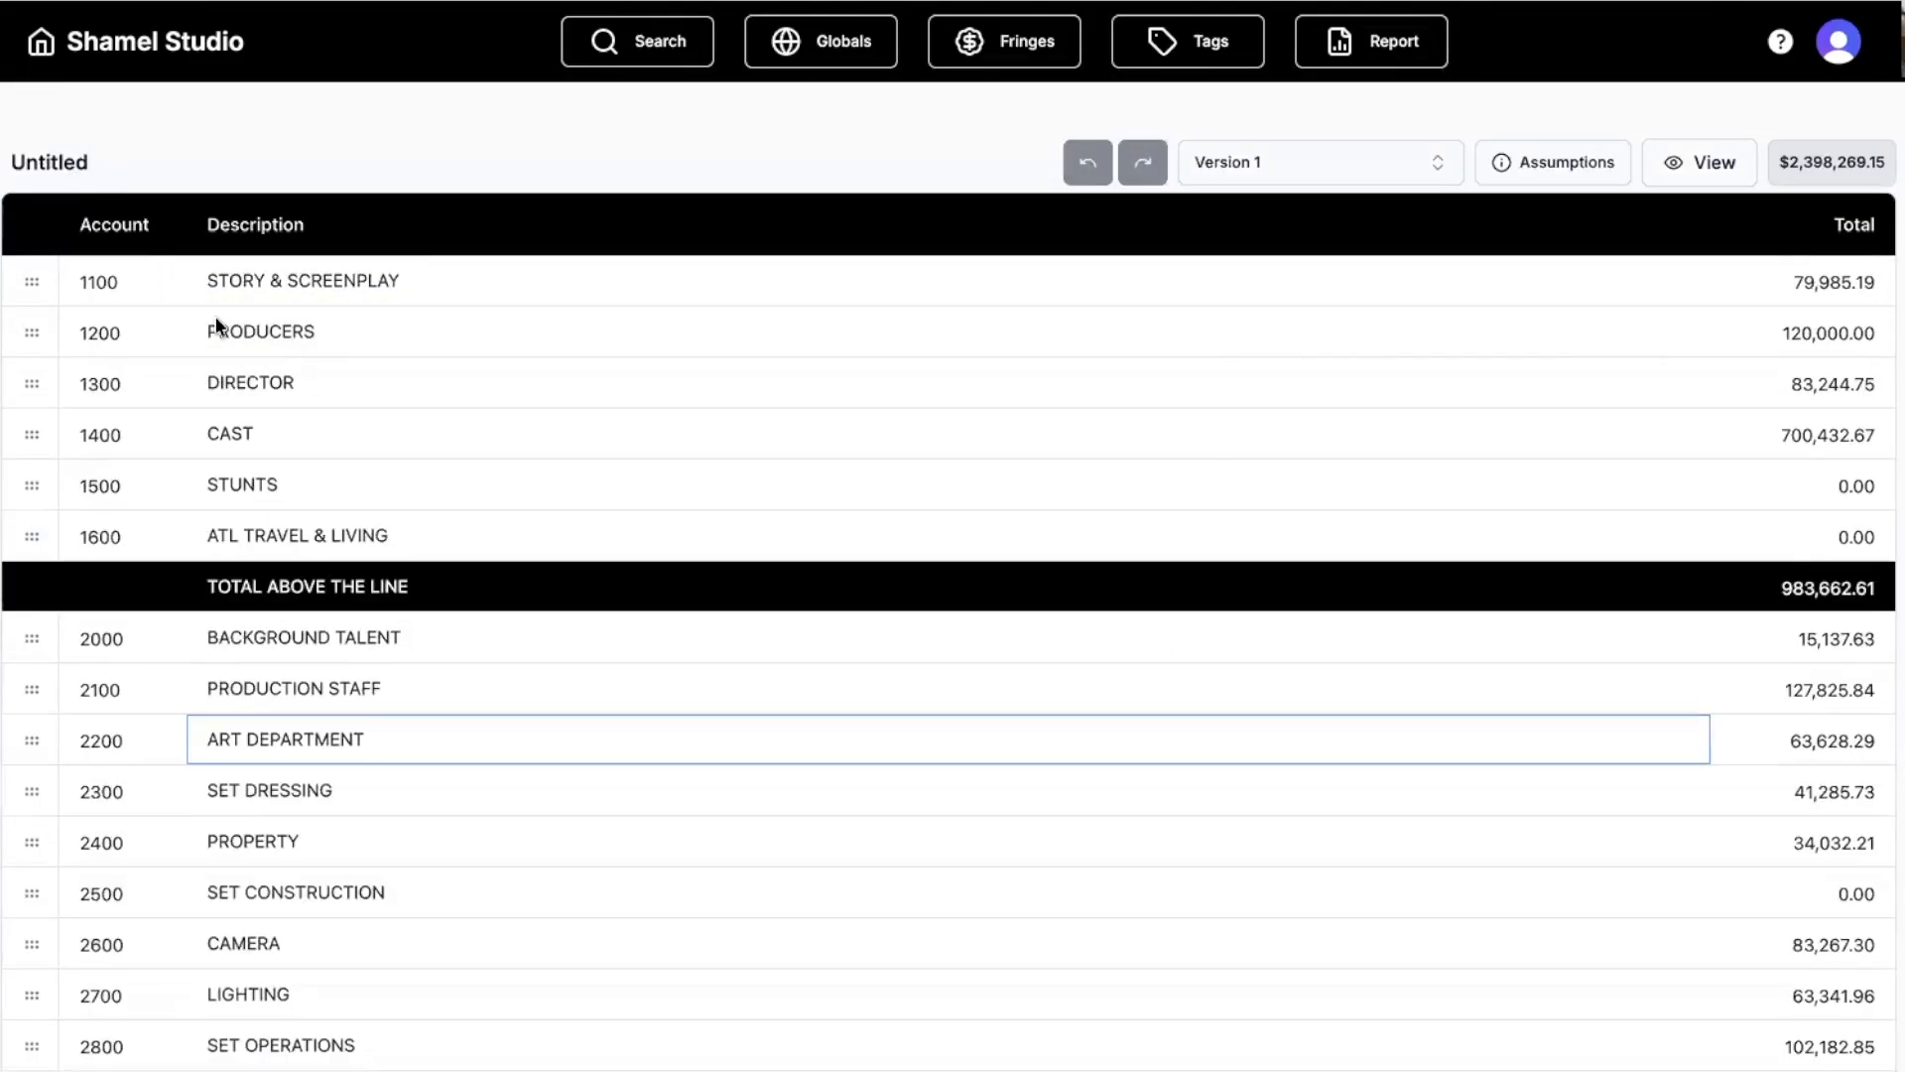
pyautogui.doubleClick(23, 434)
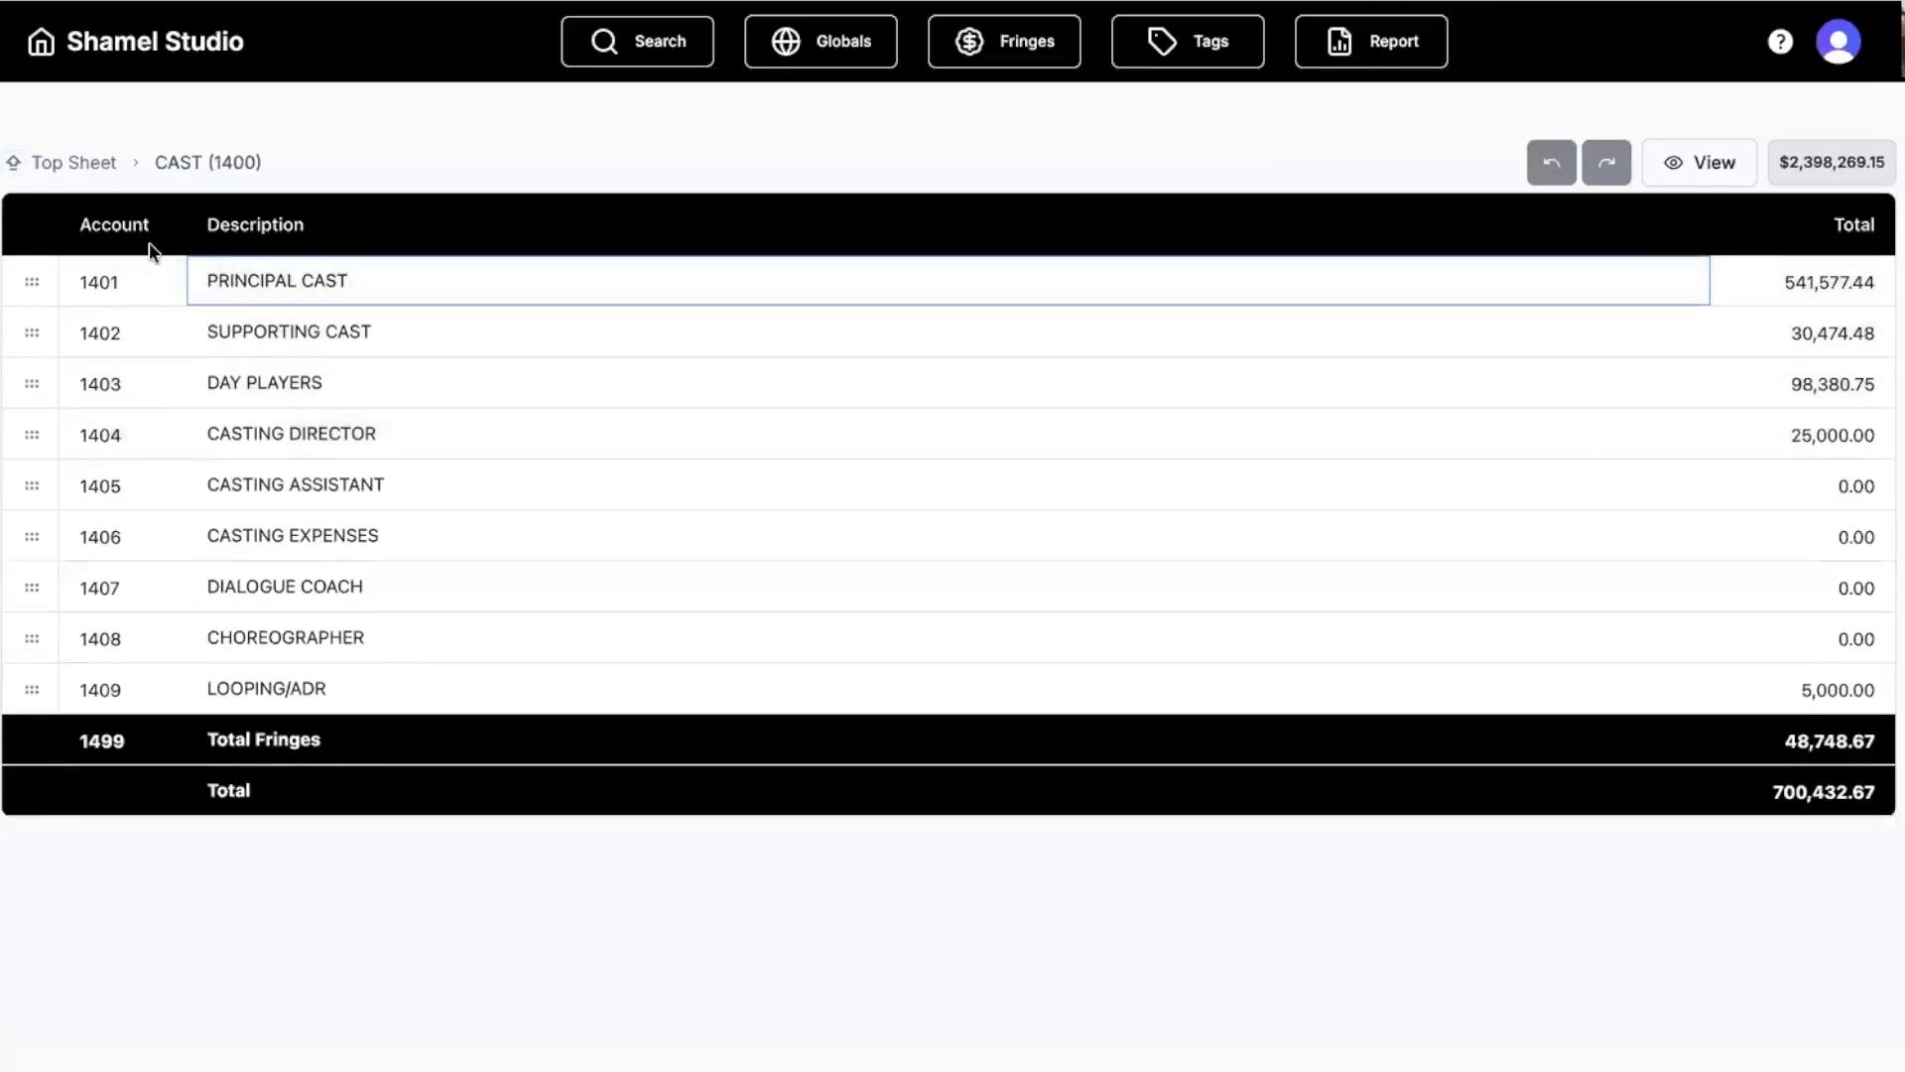
pyautogui.doubleClick(30, 285)
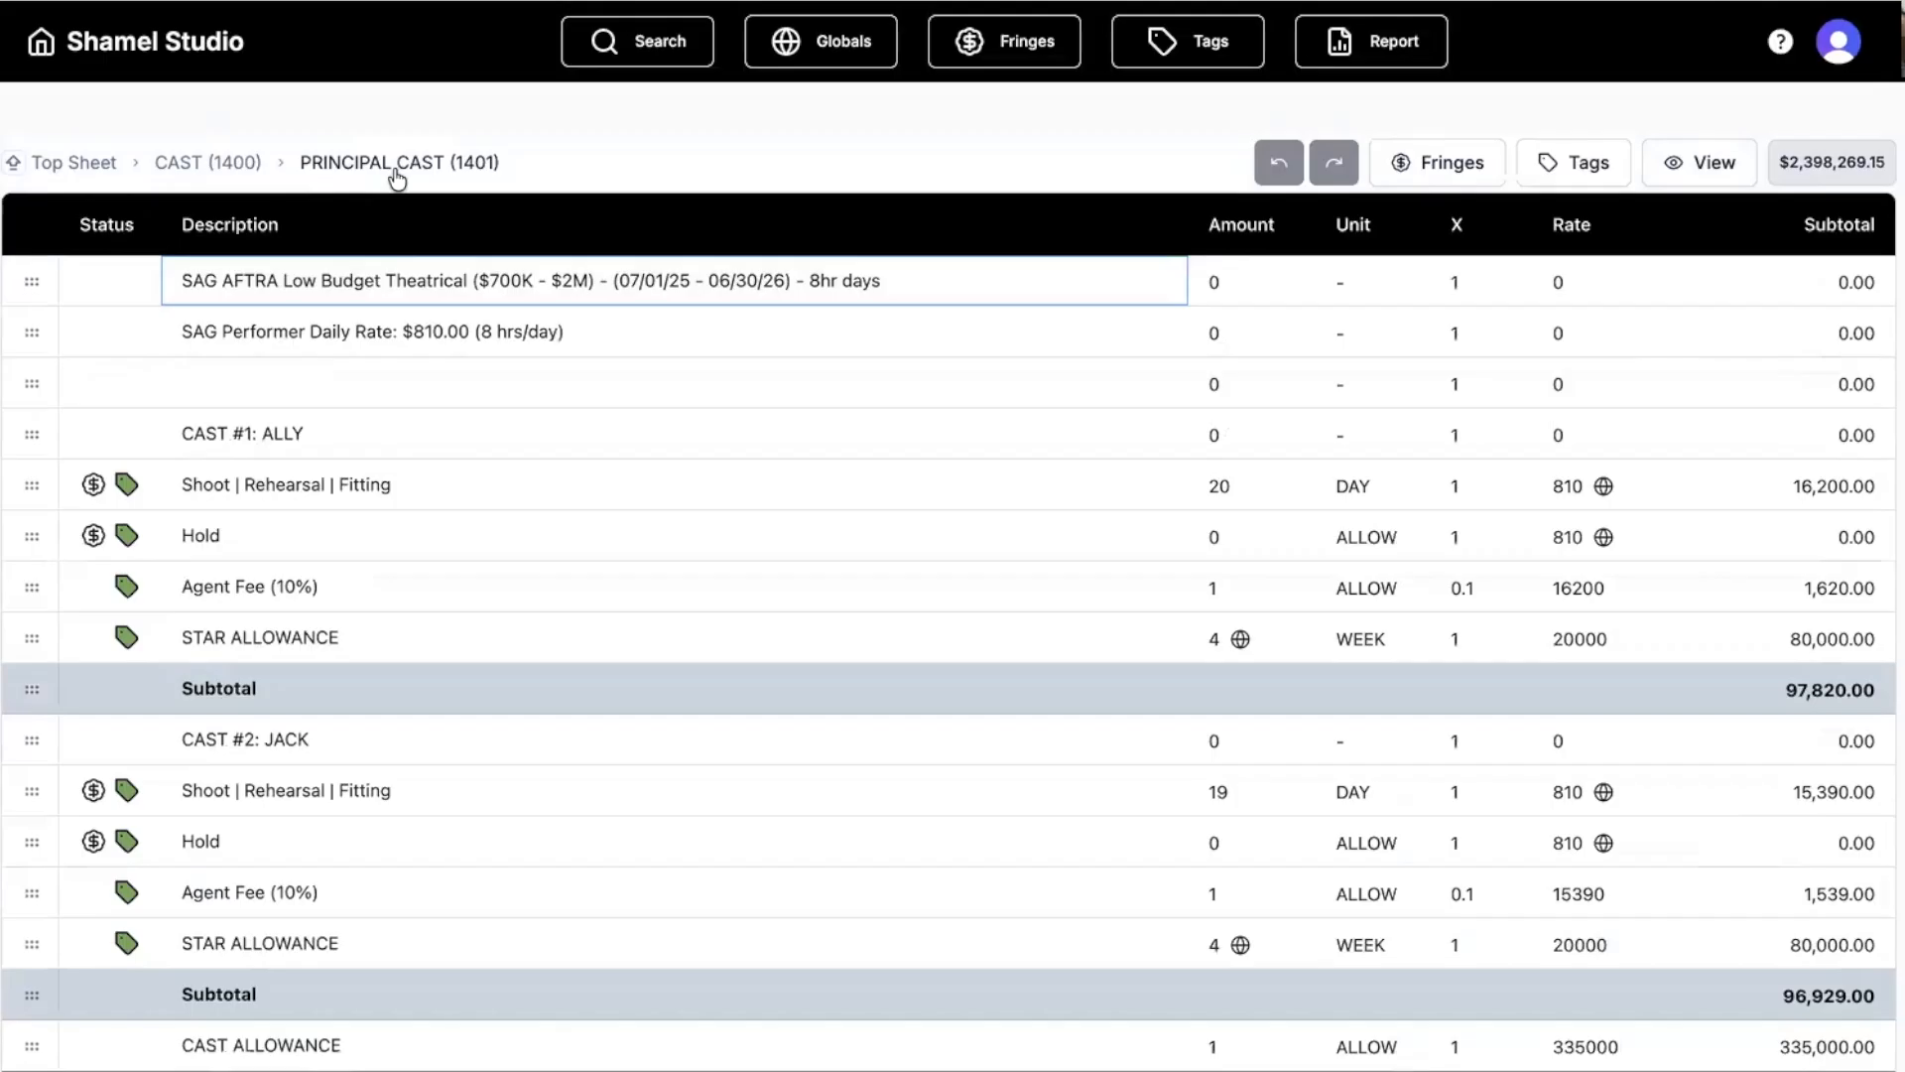
pyautogui.click(206, 168)
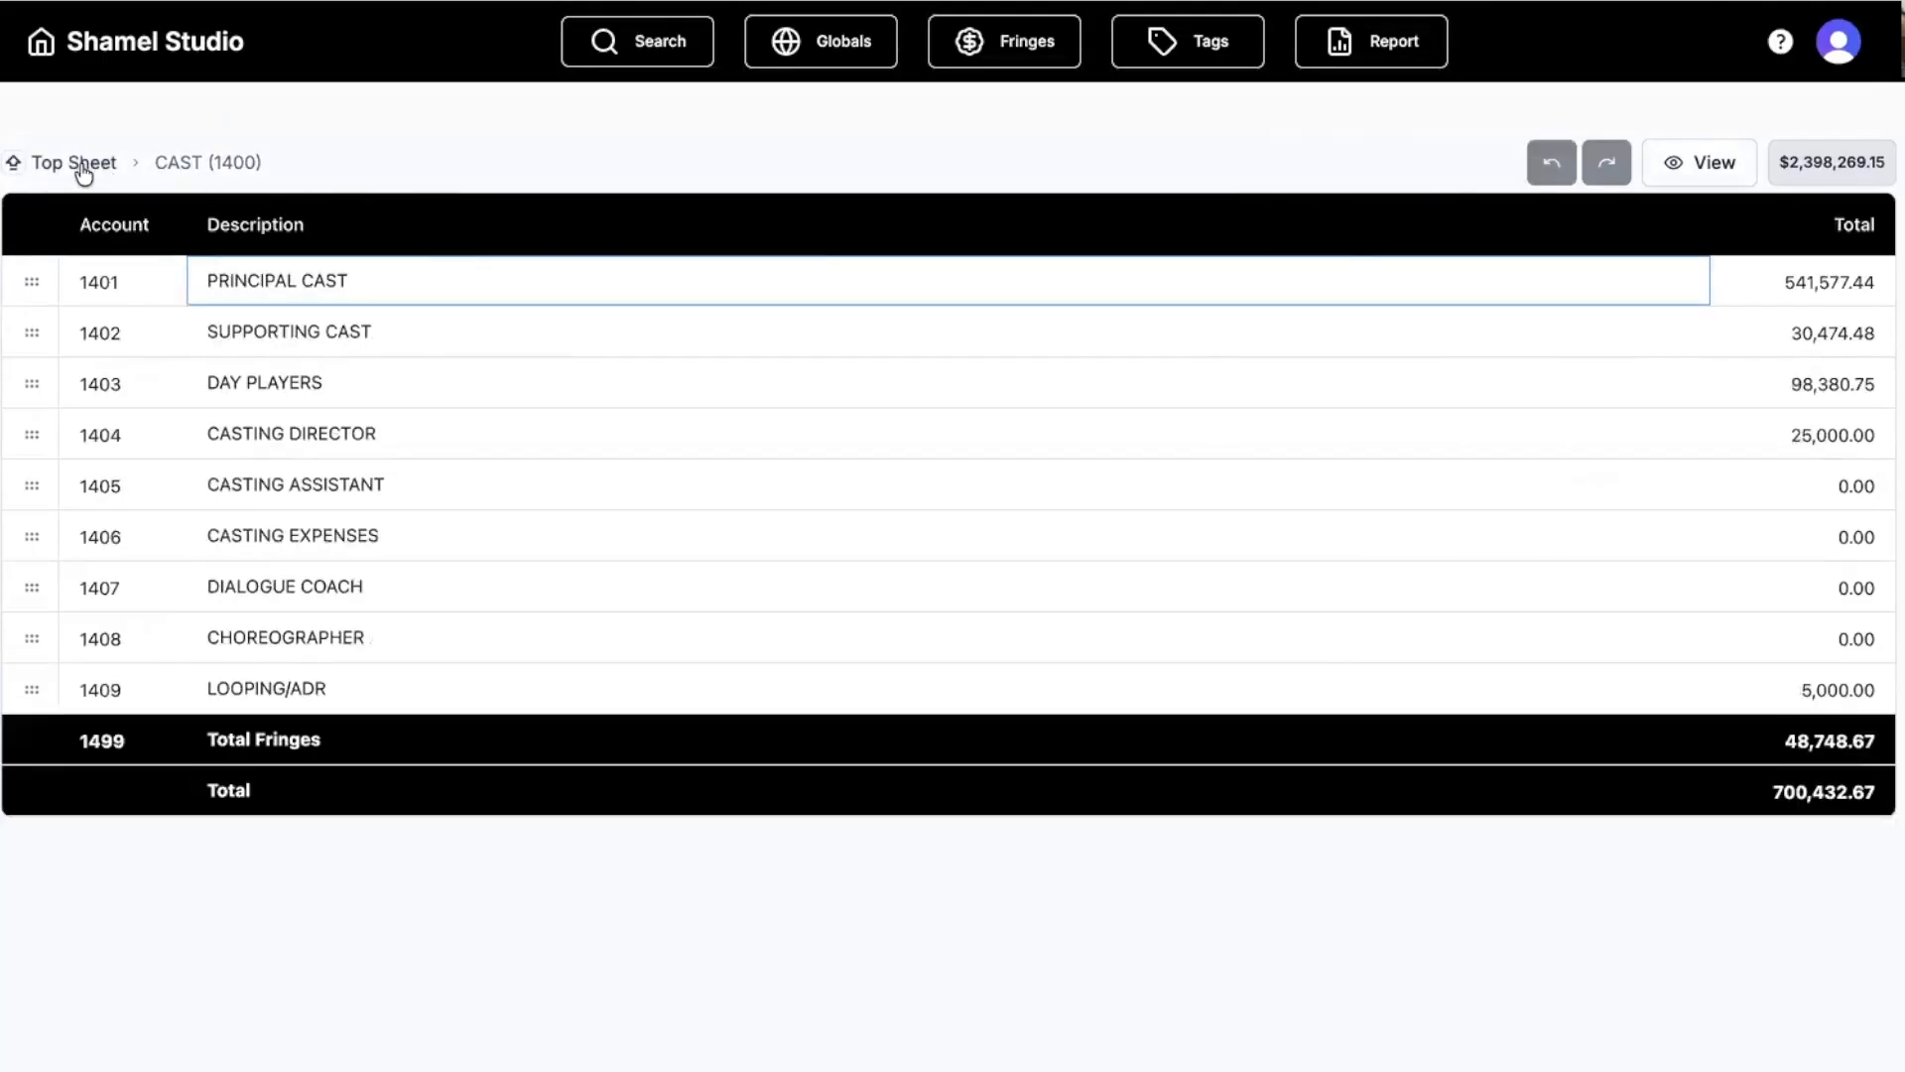
pyautogui.click(85, 167)
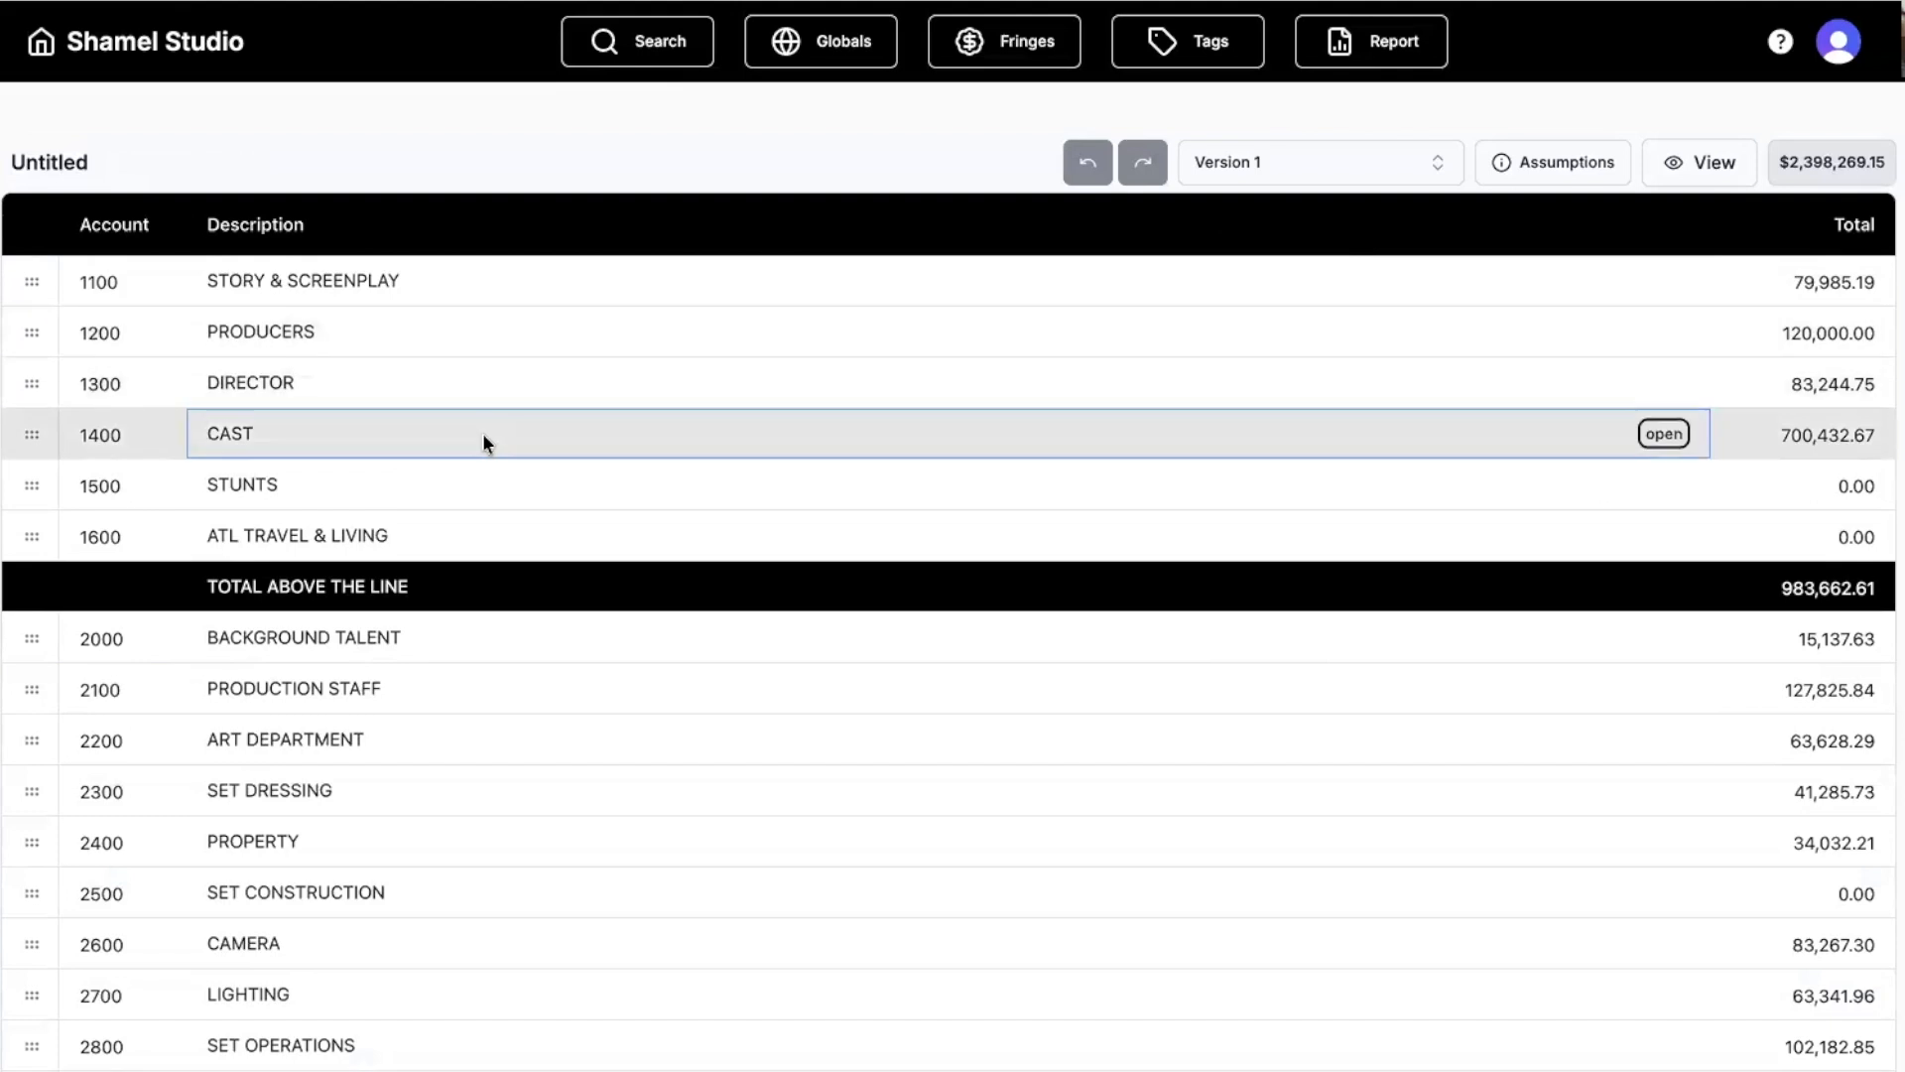
# Scroll to the budget totals and open the 10 percent CONTINGENCY charge settings.
pyautogui.scroll(-5, 470, 498)
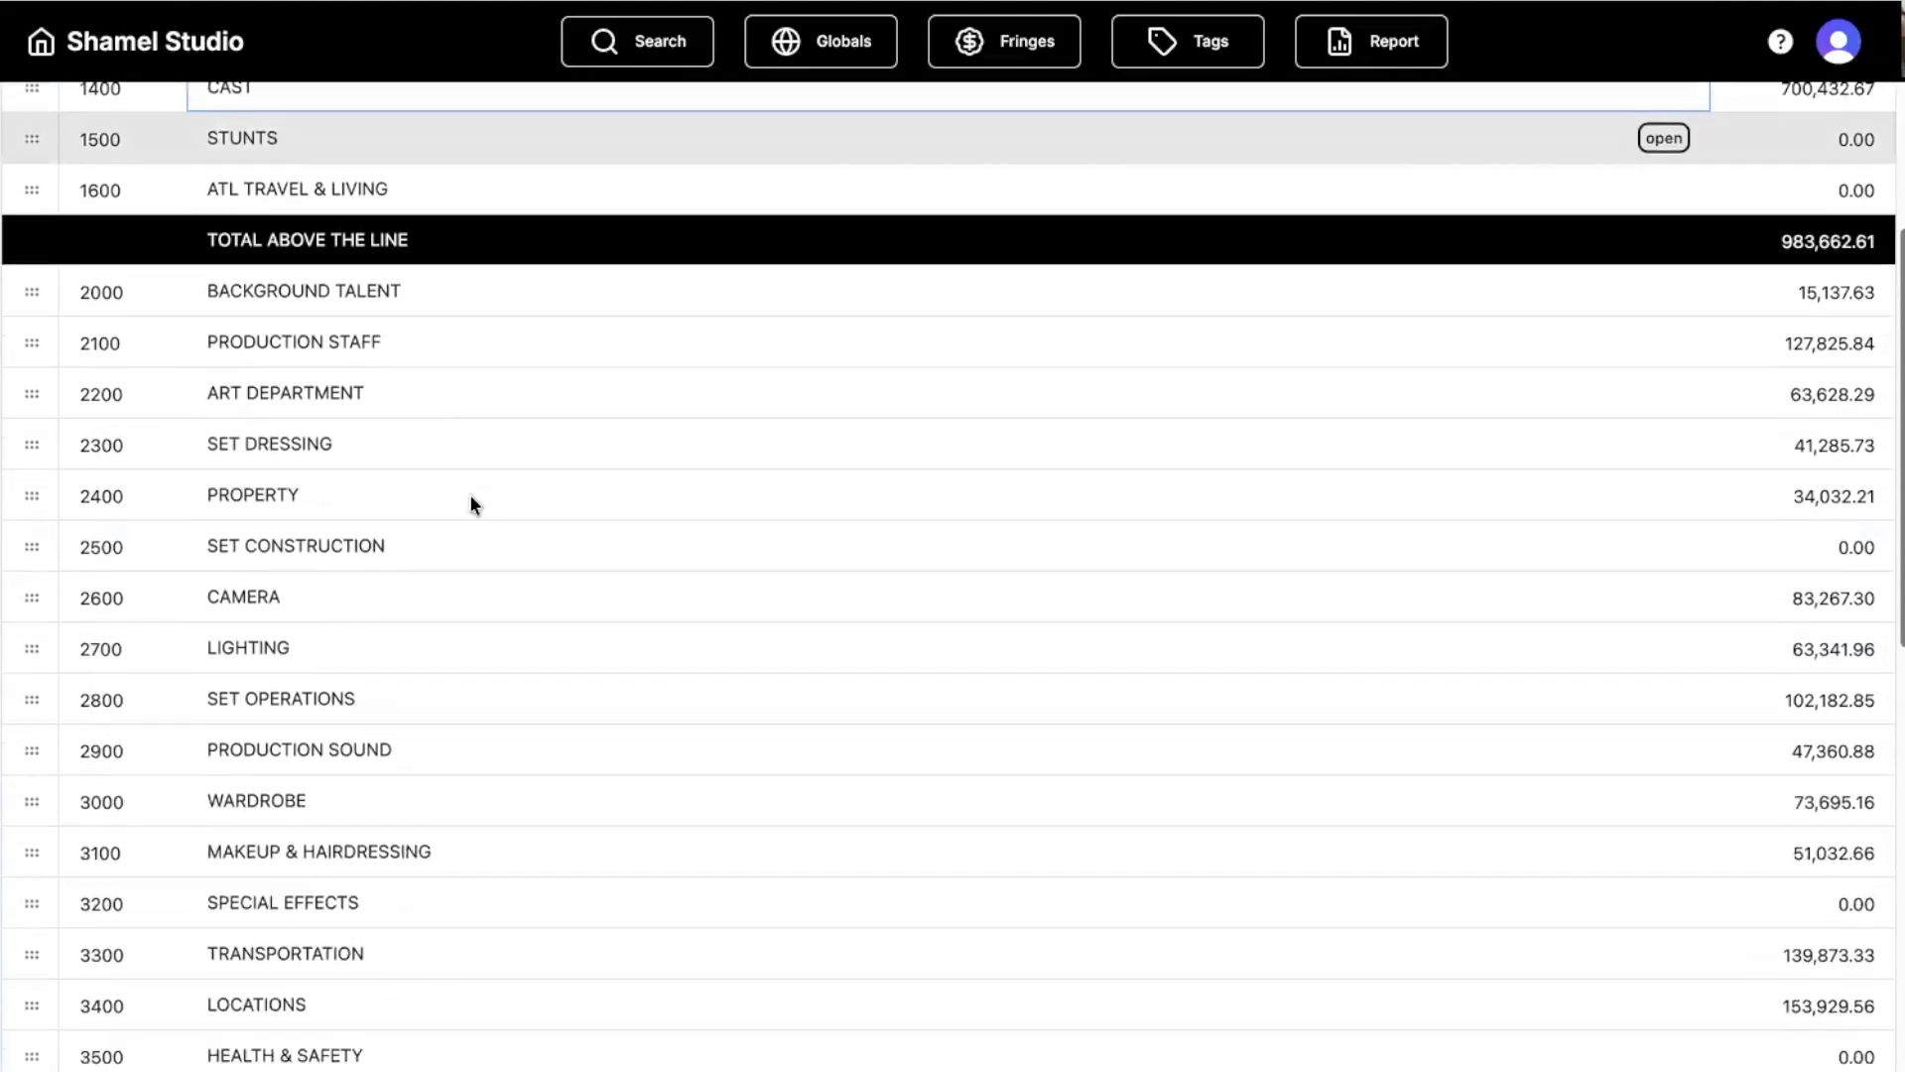
pyautogui.scroll(-7, 470, 506)
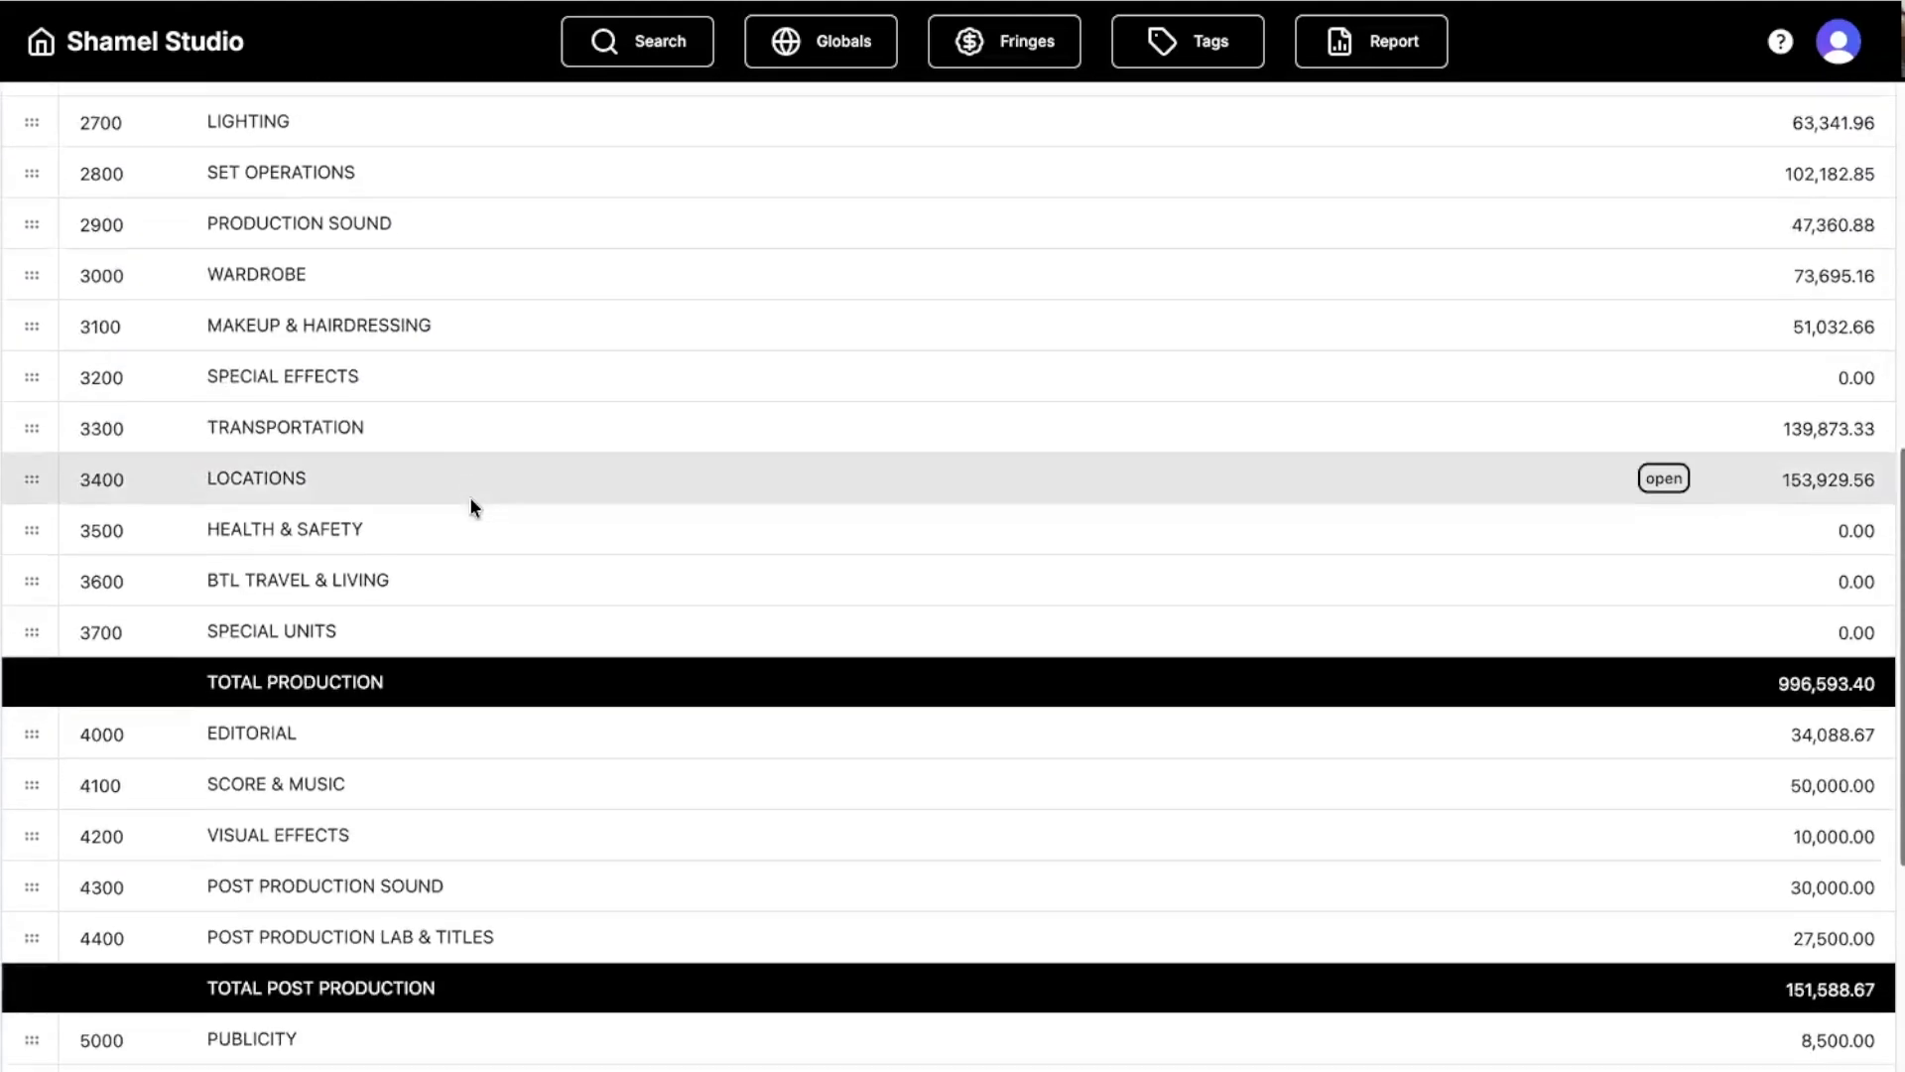
pyautogui.scroll(-3, 471, 506)
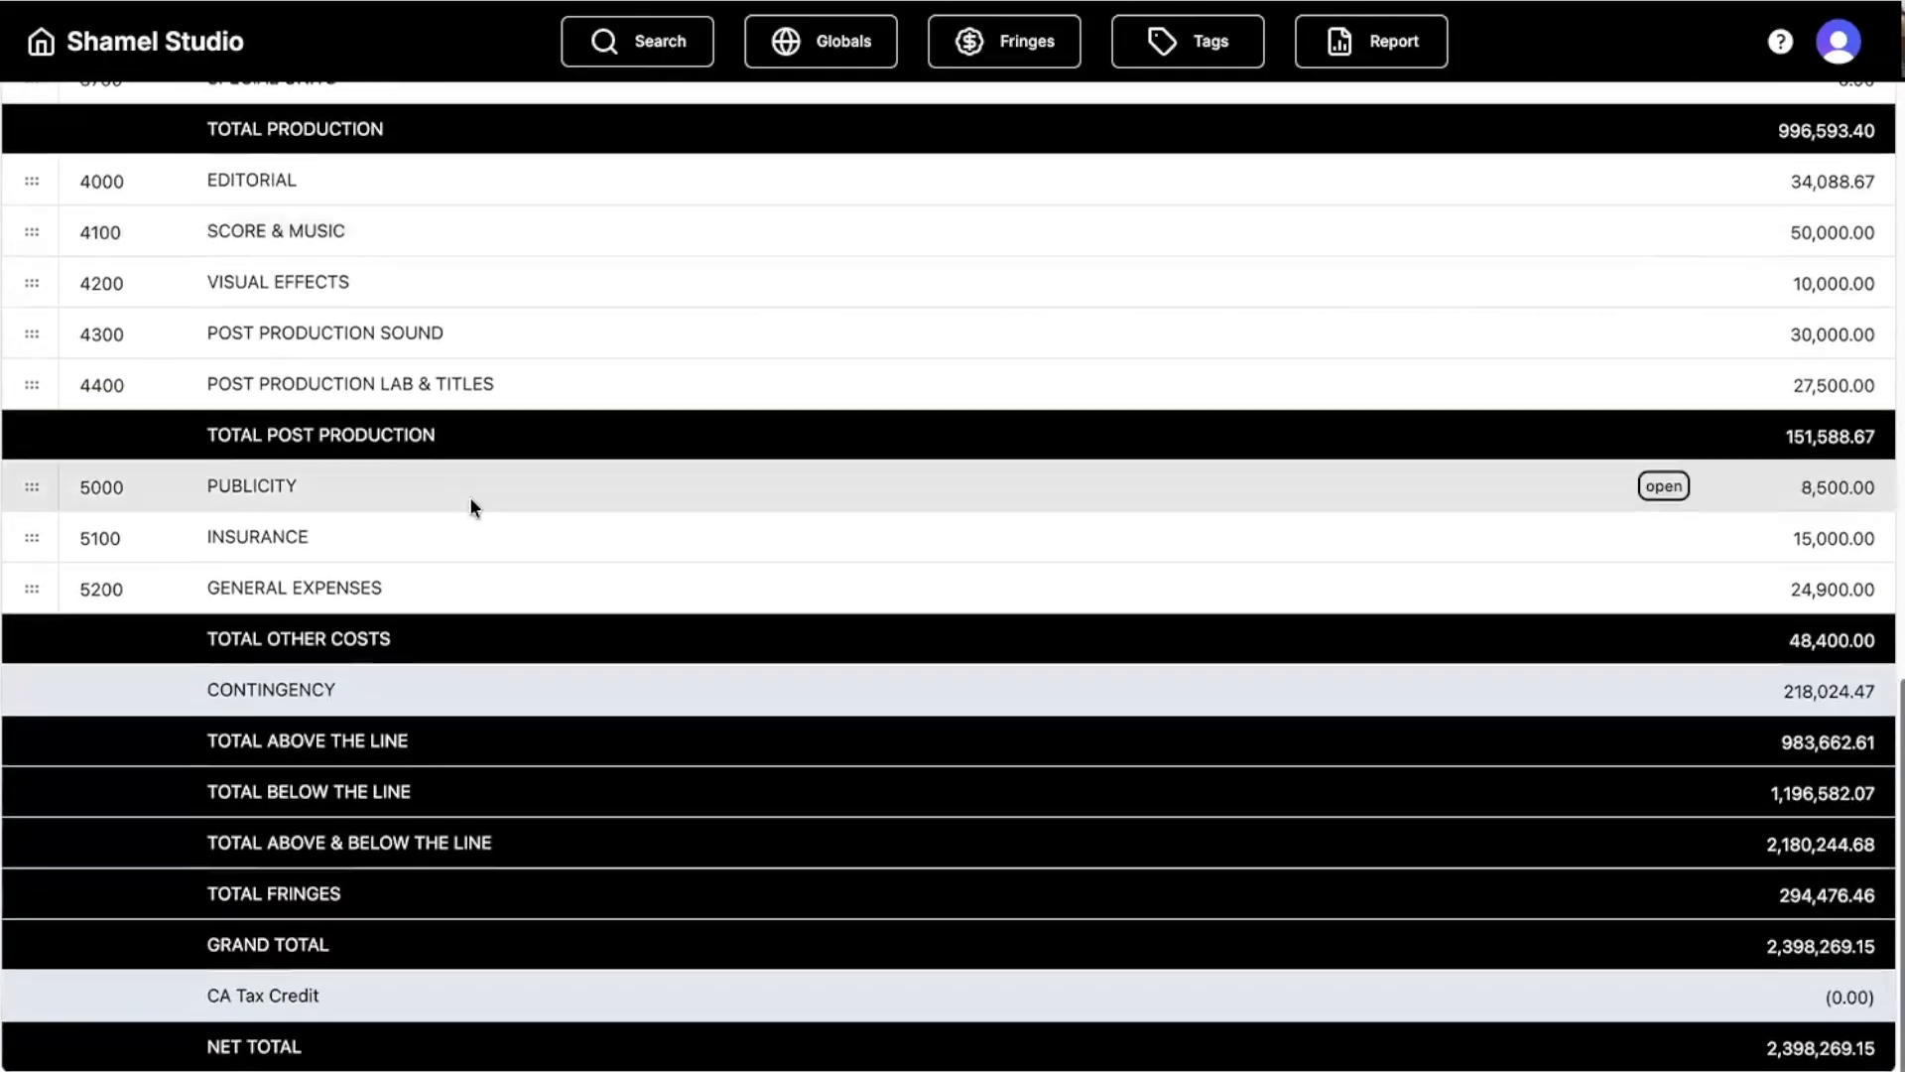
pyautogui.scroll(4, 503, 432)
pyautogui.scroll(-3, 503, 433)
pyautogui.scroll(2, 503, 436)
pyautogui.scroll(-3, 503, 435)
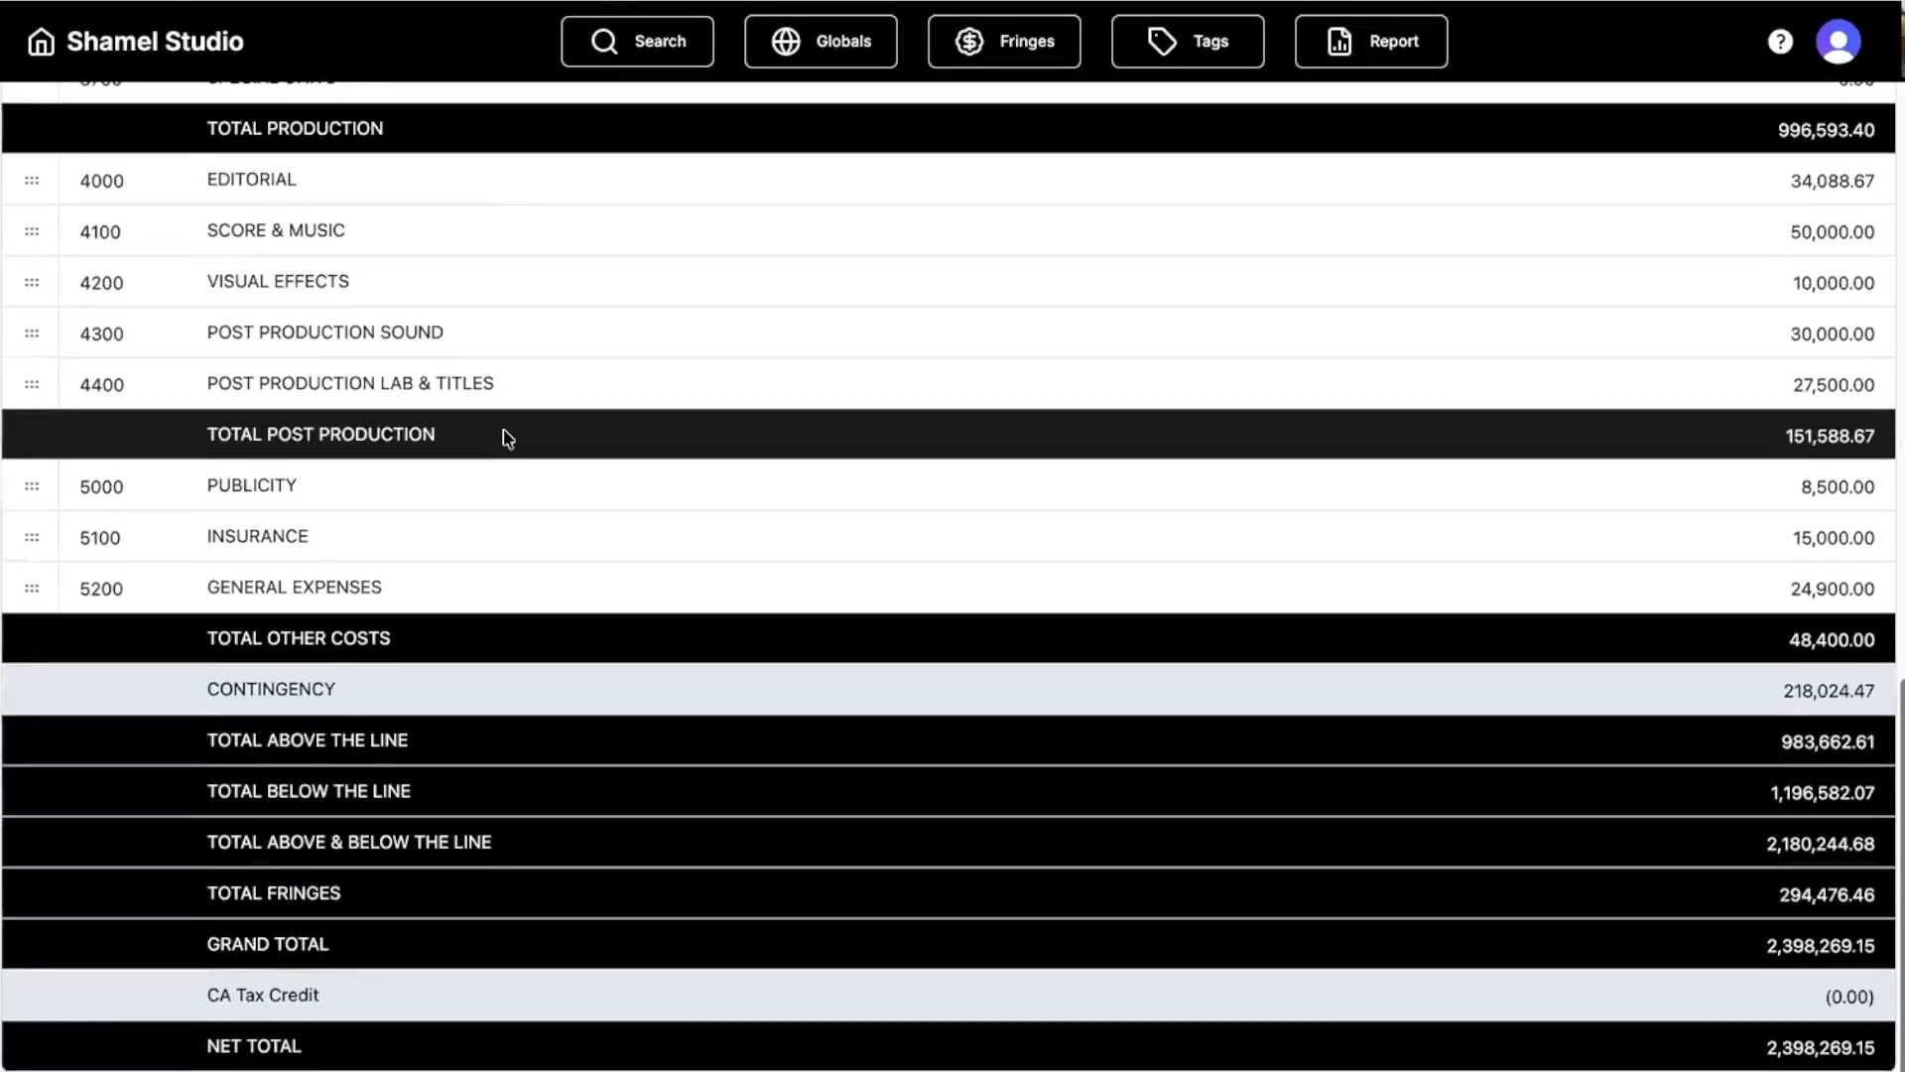
pyautogui.scroll(1, 516, 541)
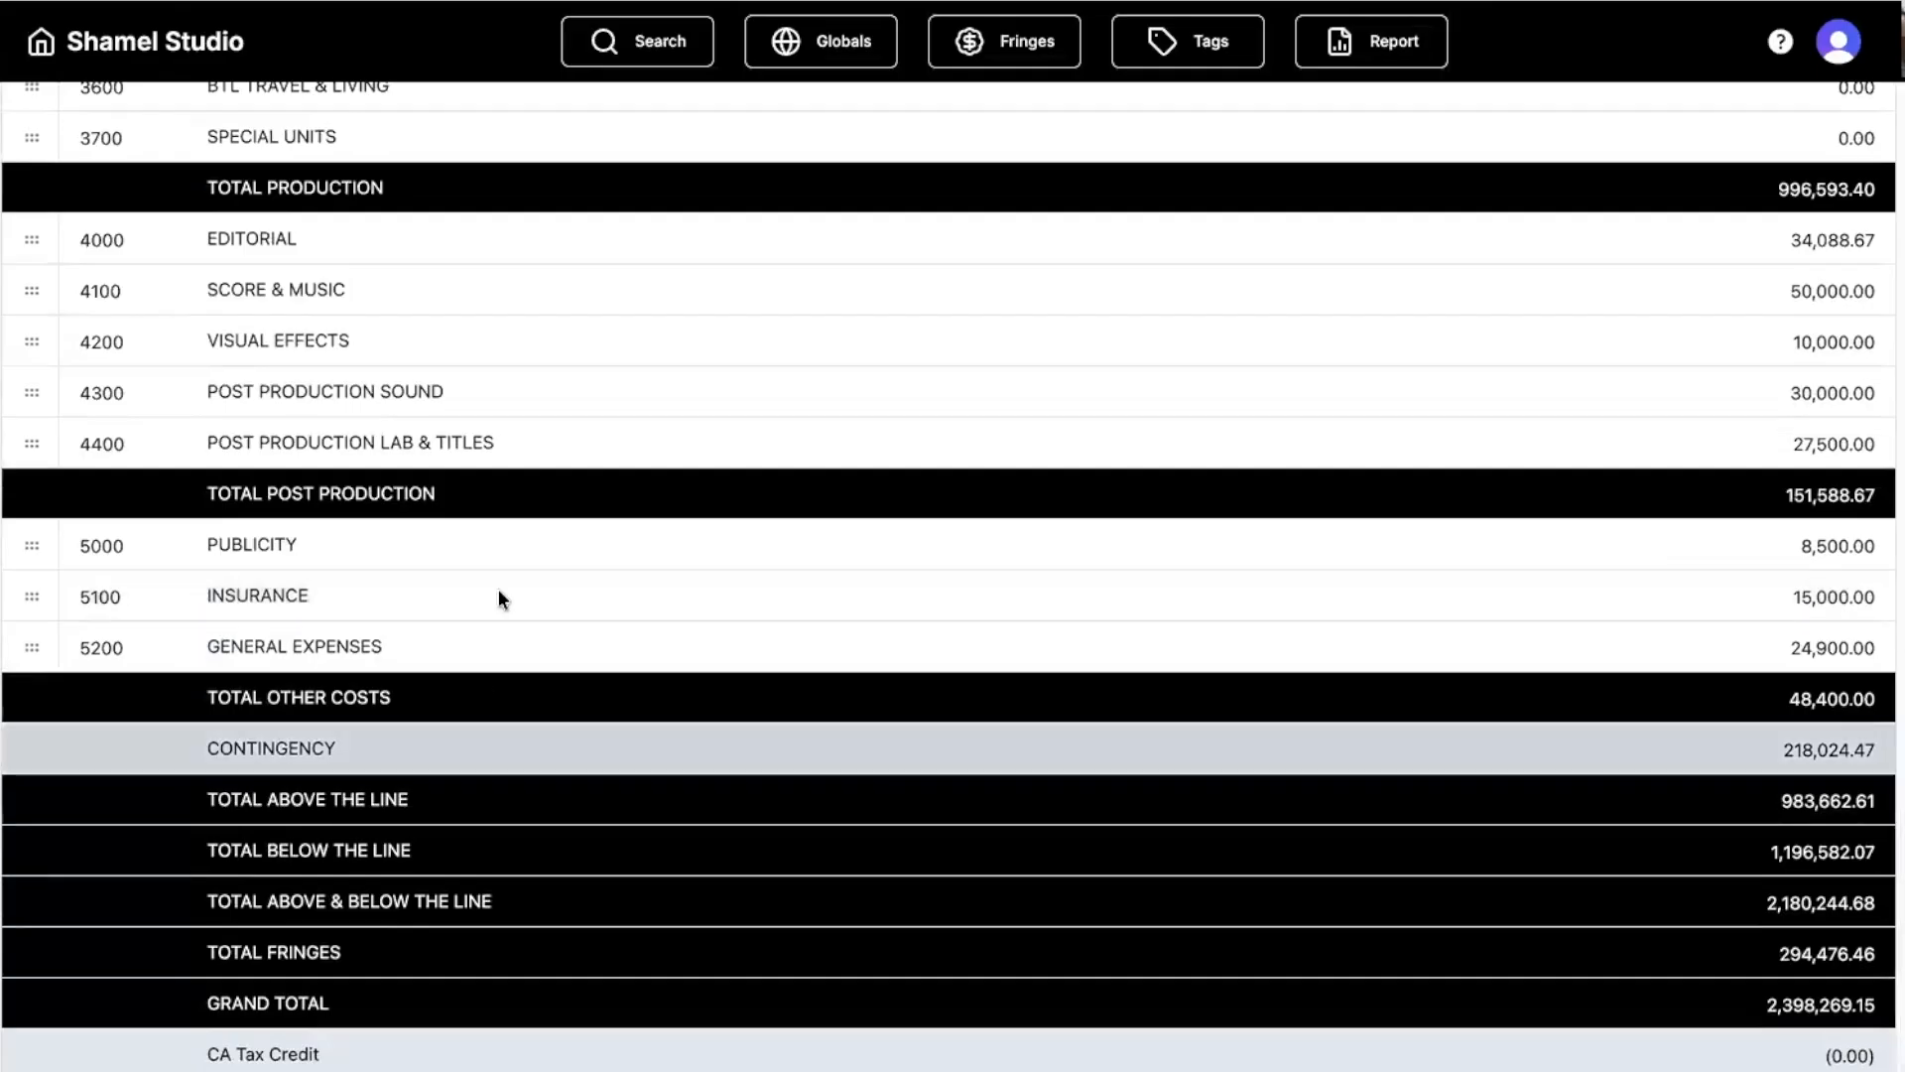
pyautogui.scroll(2, 498, 595)
pyautogui.scroll(2, 498, 595)
pyautogui.scroll(-3, 497, 598)
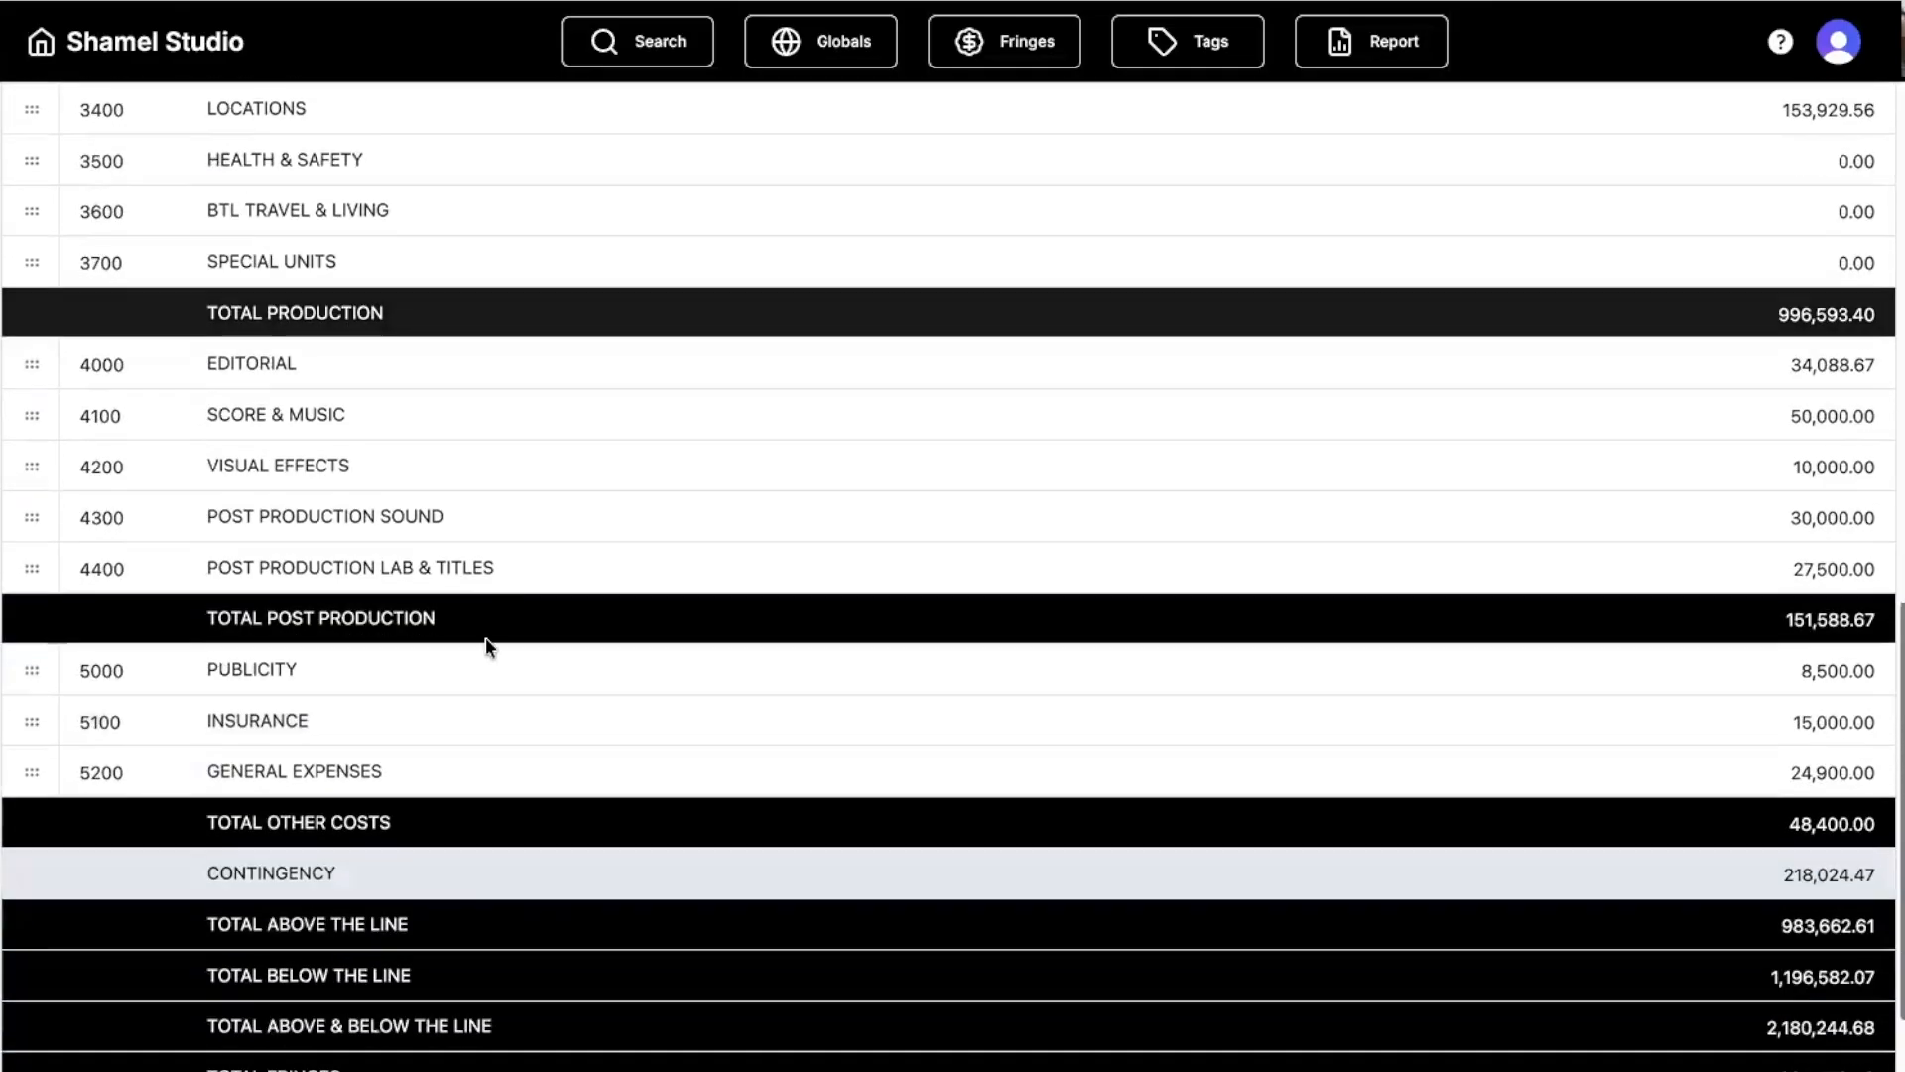
pyautogui.scroll(-4, 467, 672)
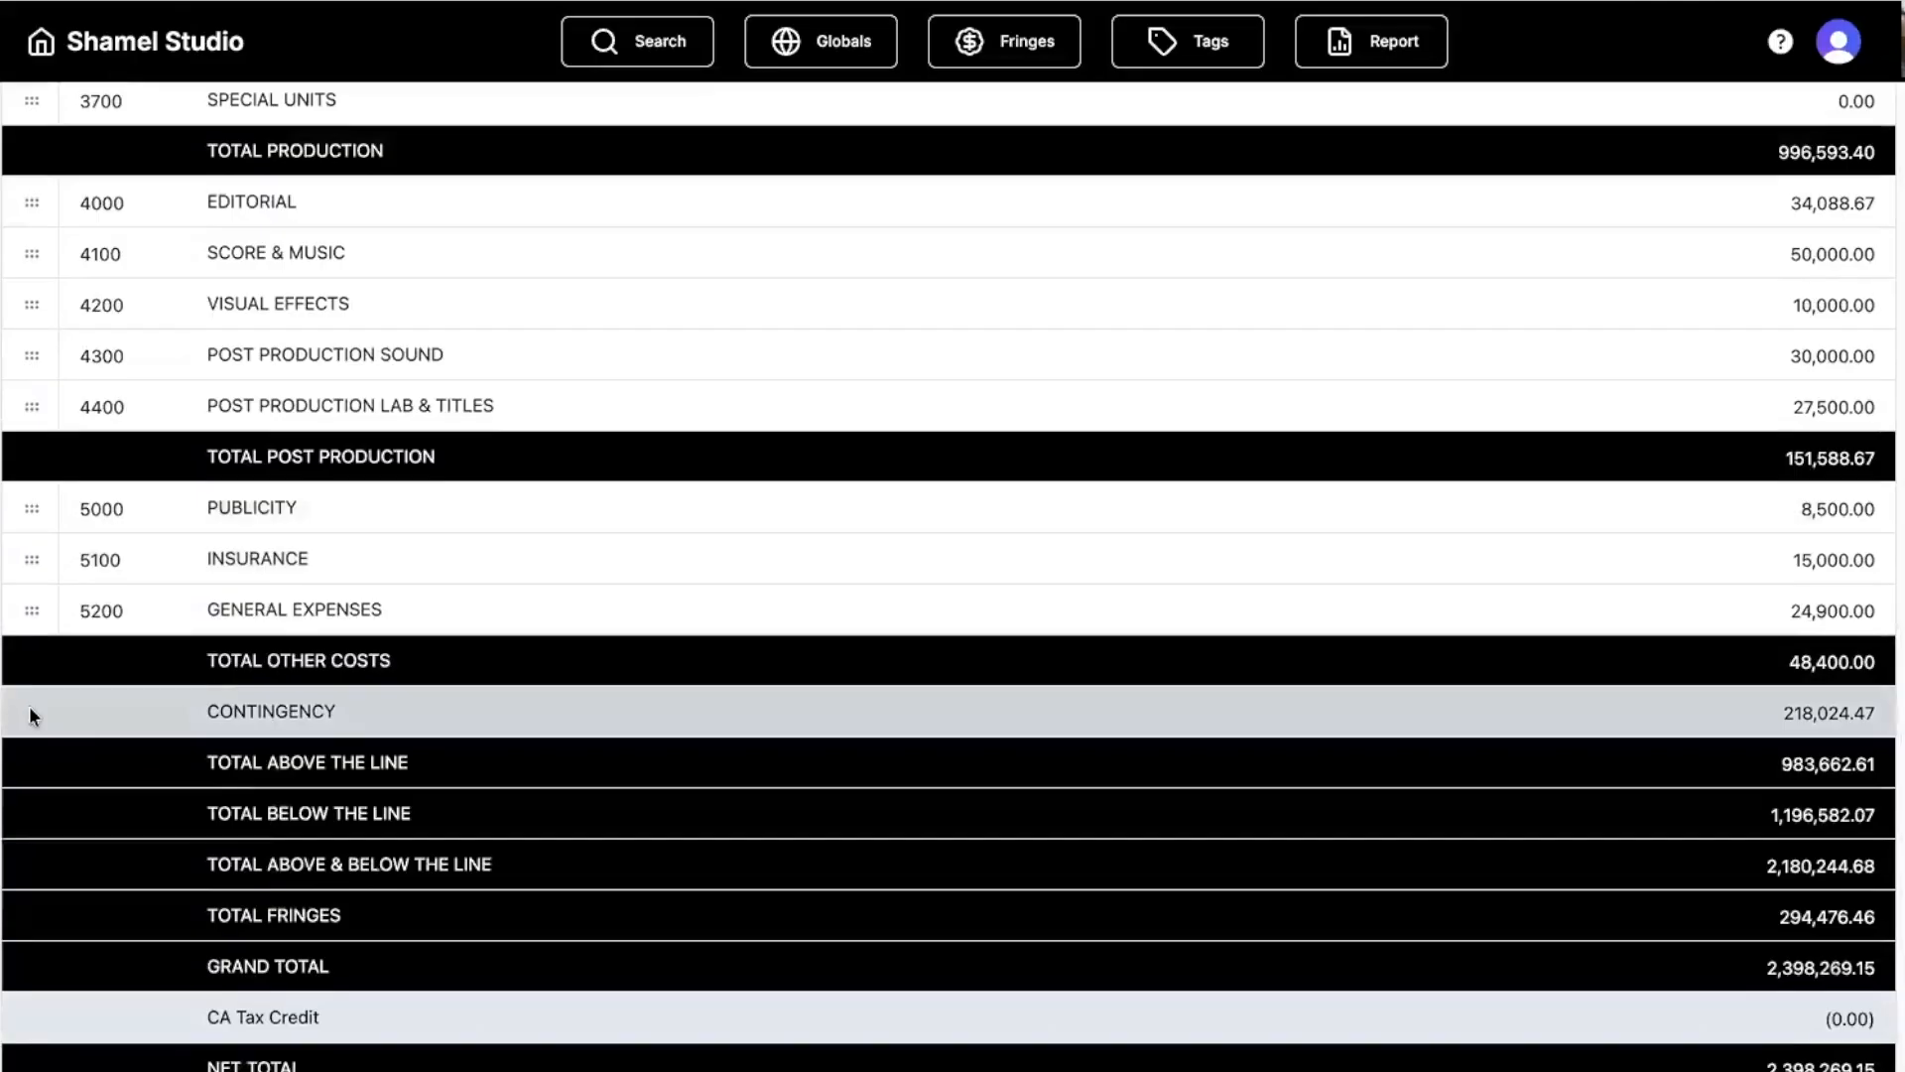
pyautogui.click(30, 710)
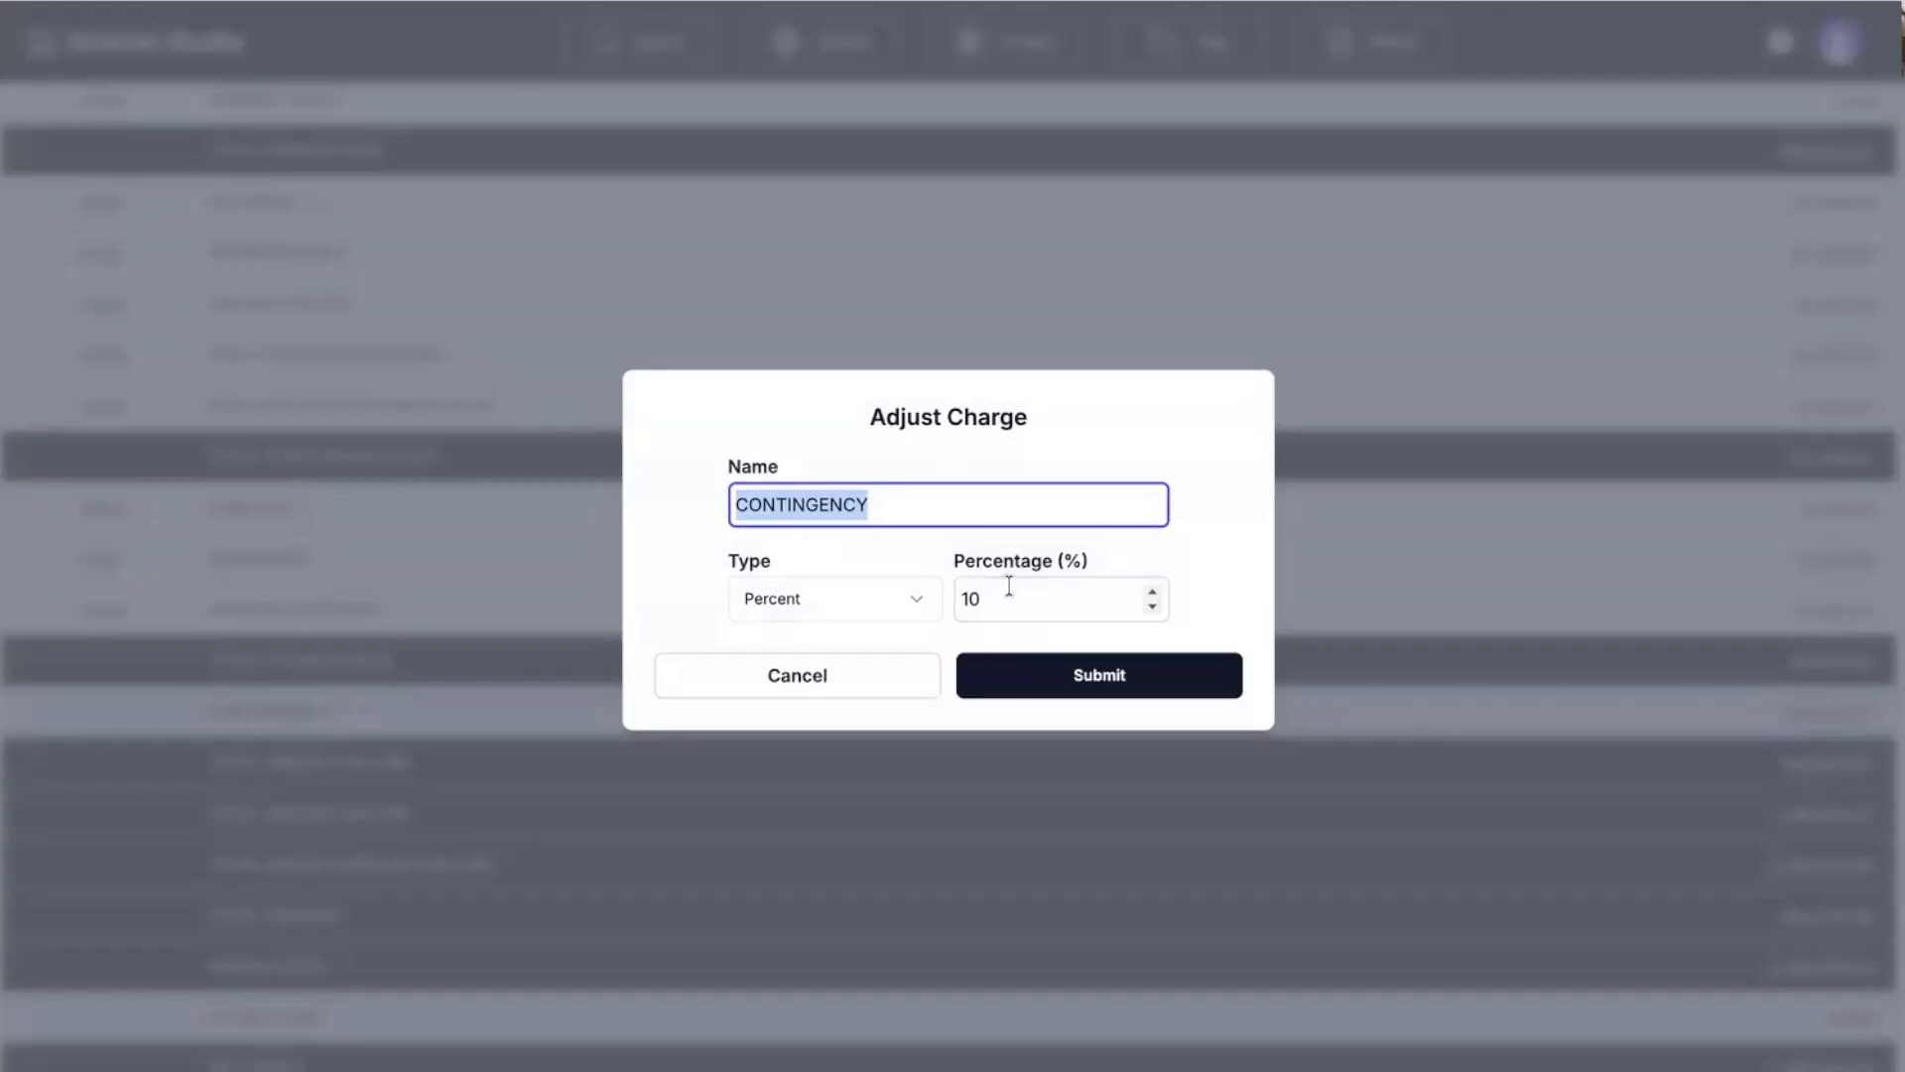
# Leave contingency at 10 percent and bring up the CA Tax Credit's 35% credit settings.
pyautogui.click(715, 687)
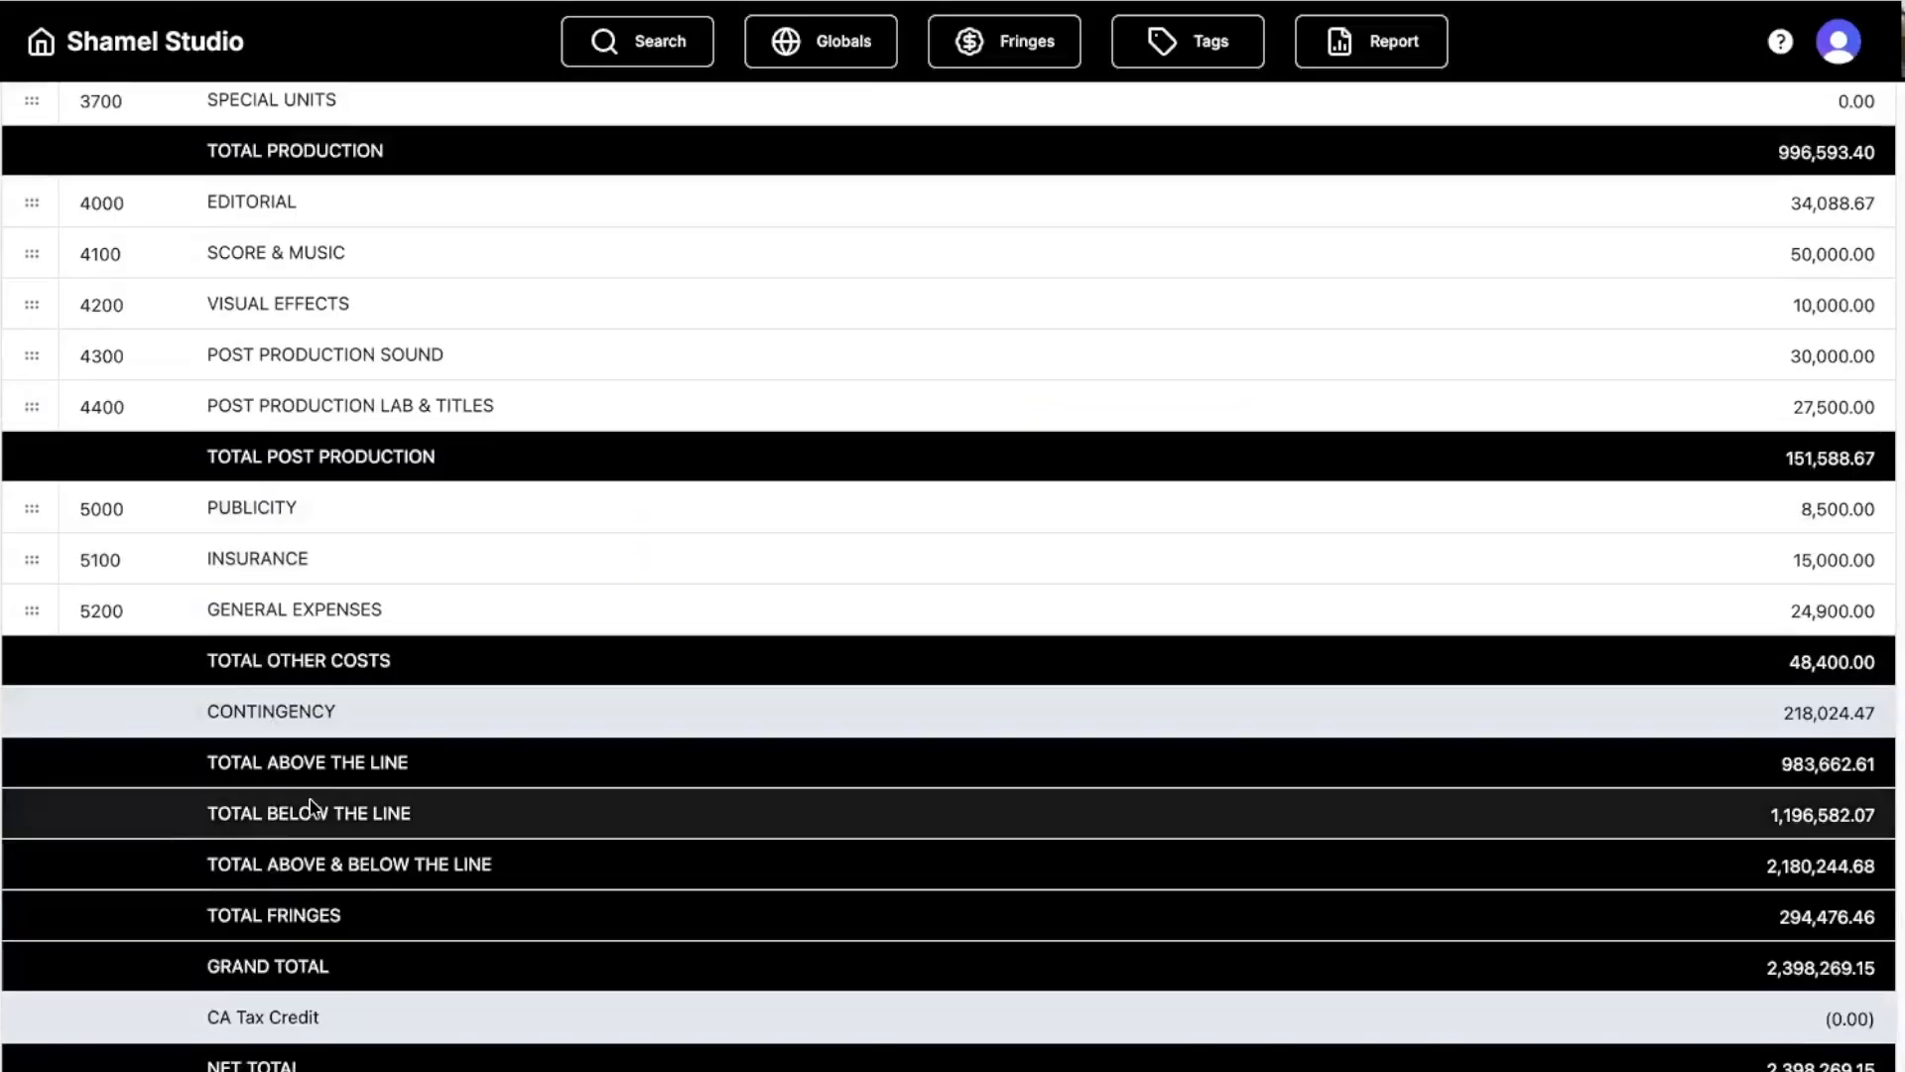
pyautogui.scroll(-1, 314, 984)
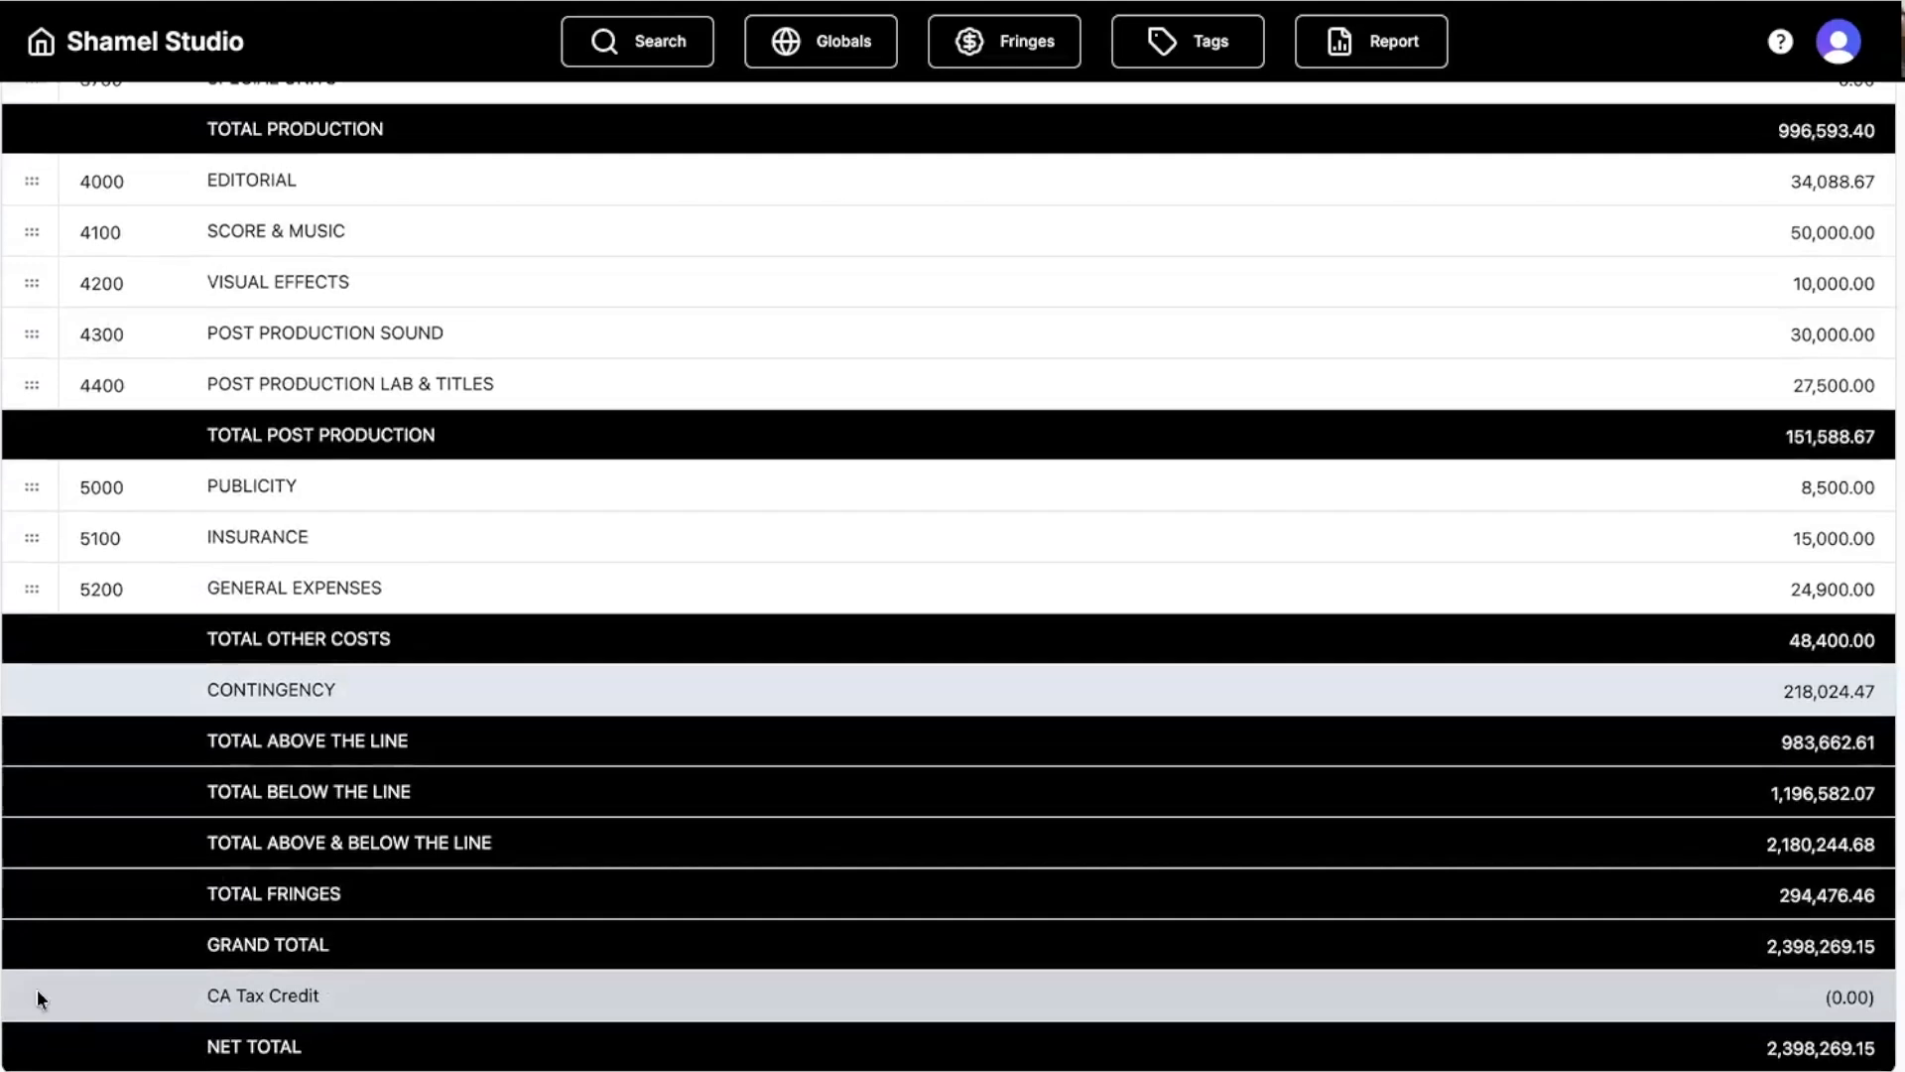
pyautogui.click(38, 992)
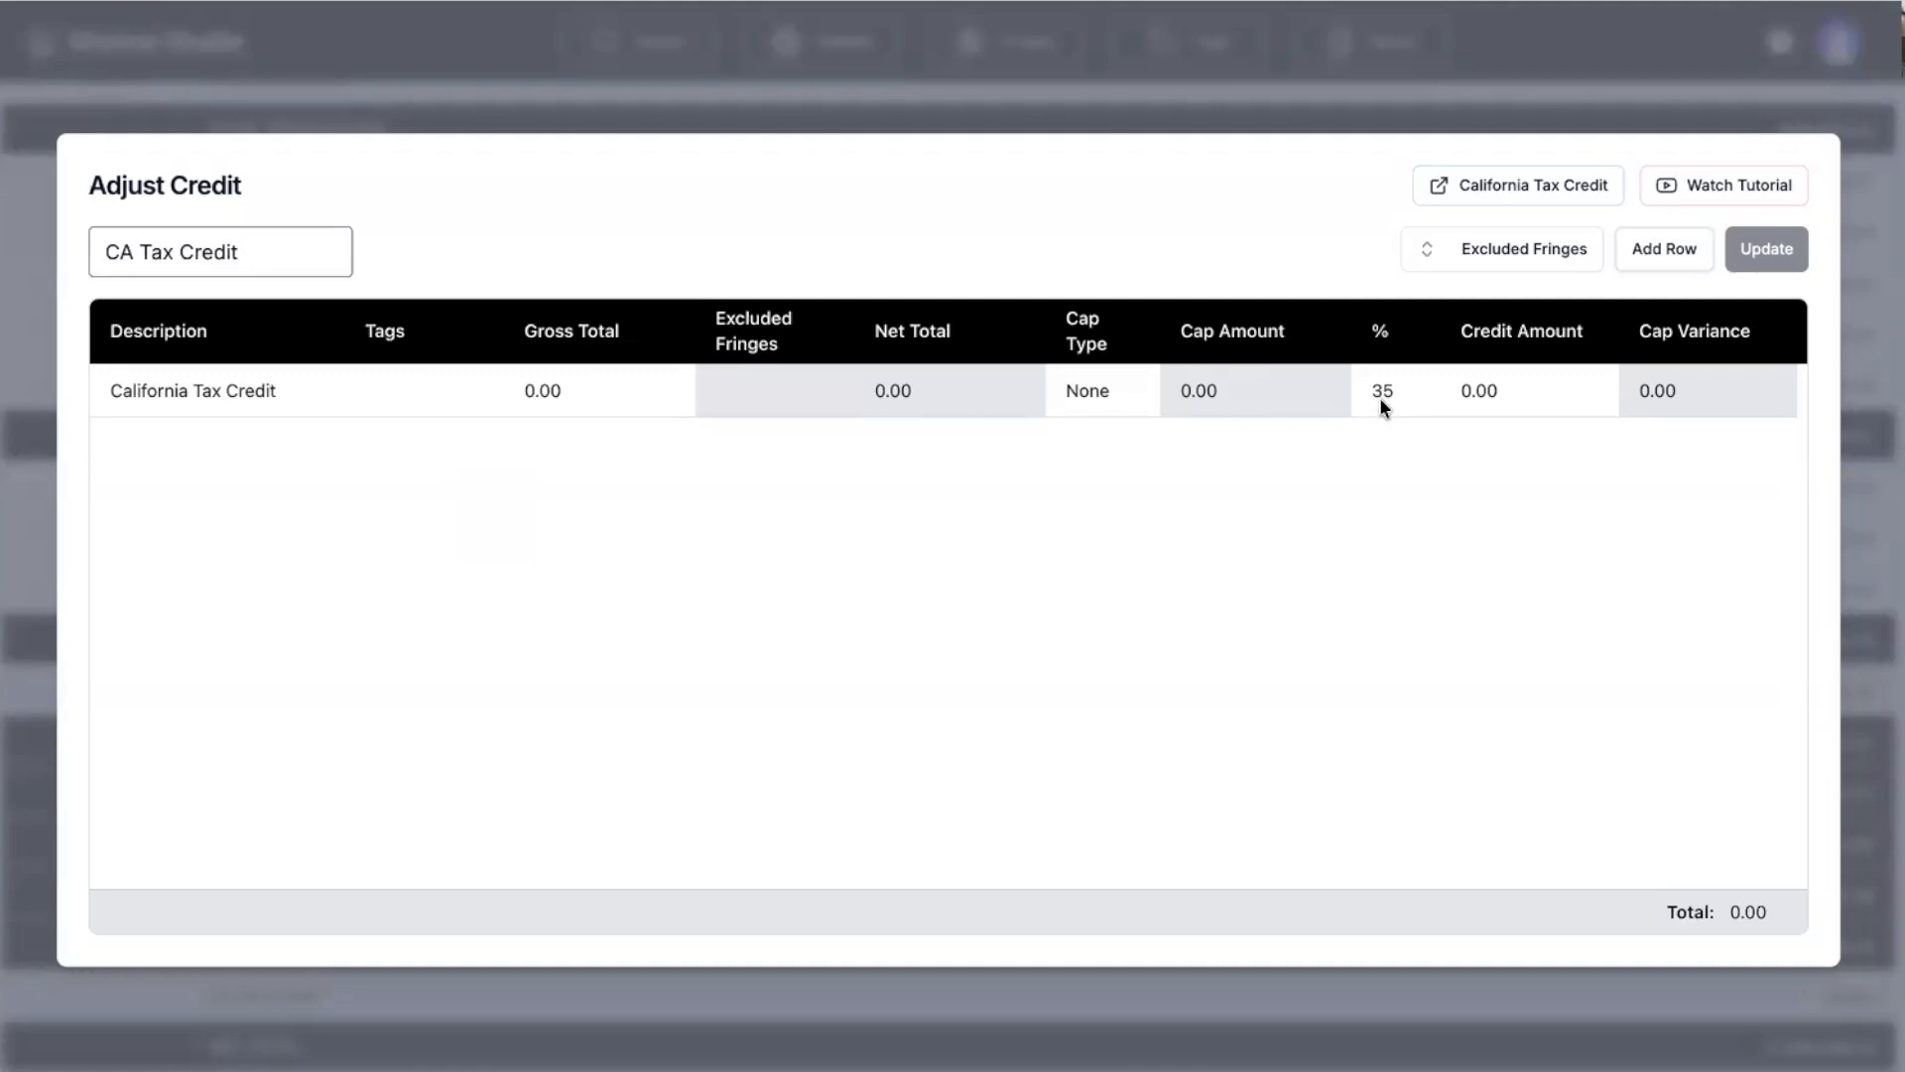
# Tag the 35% CA Tax Credit line with QW BTL and exclude all fringes.
pyautogui.click(389, 385)
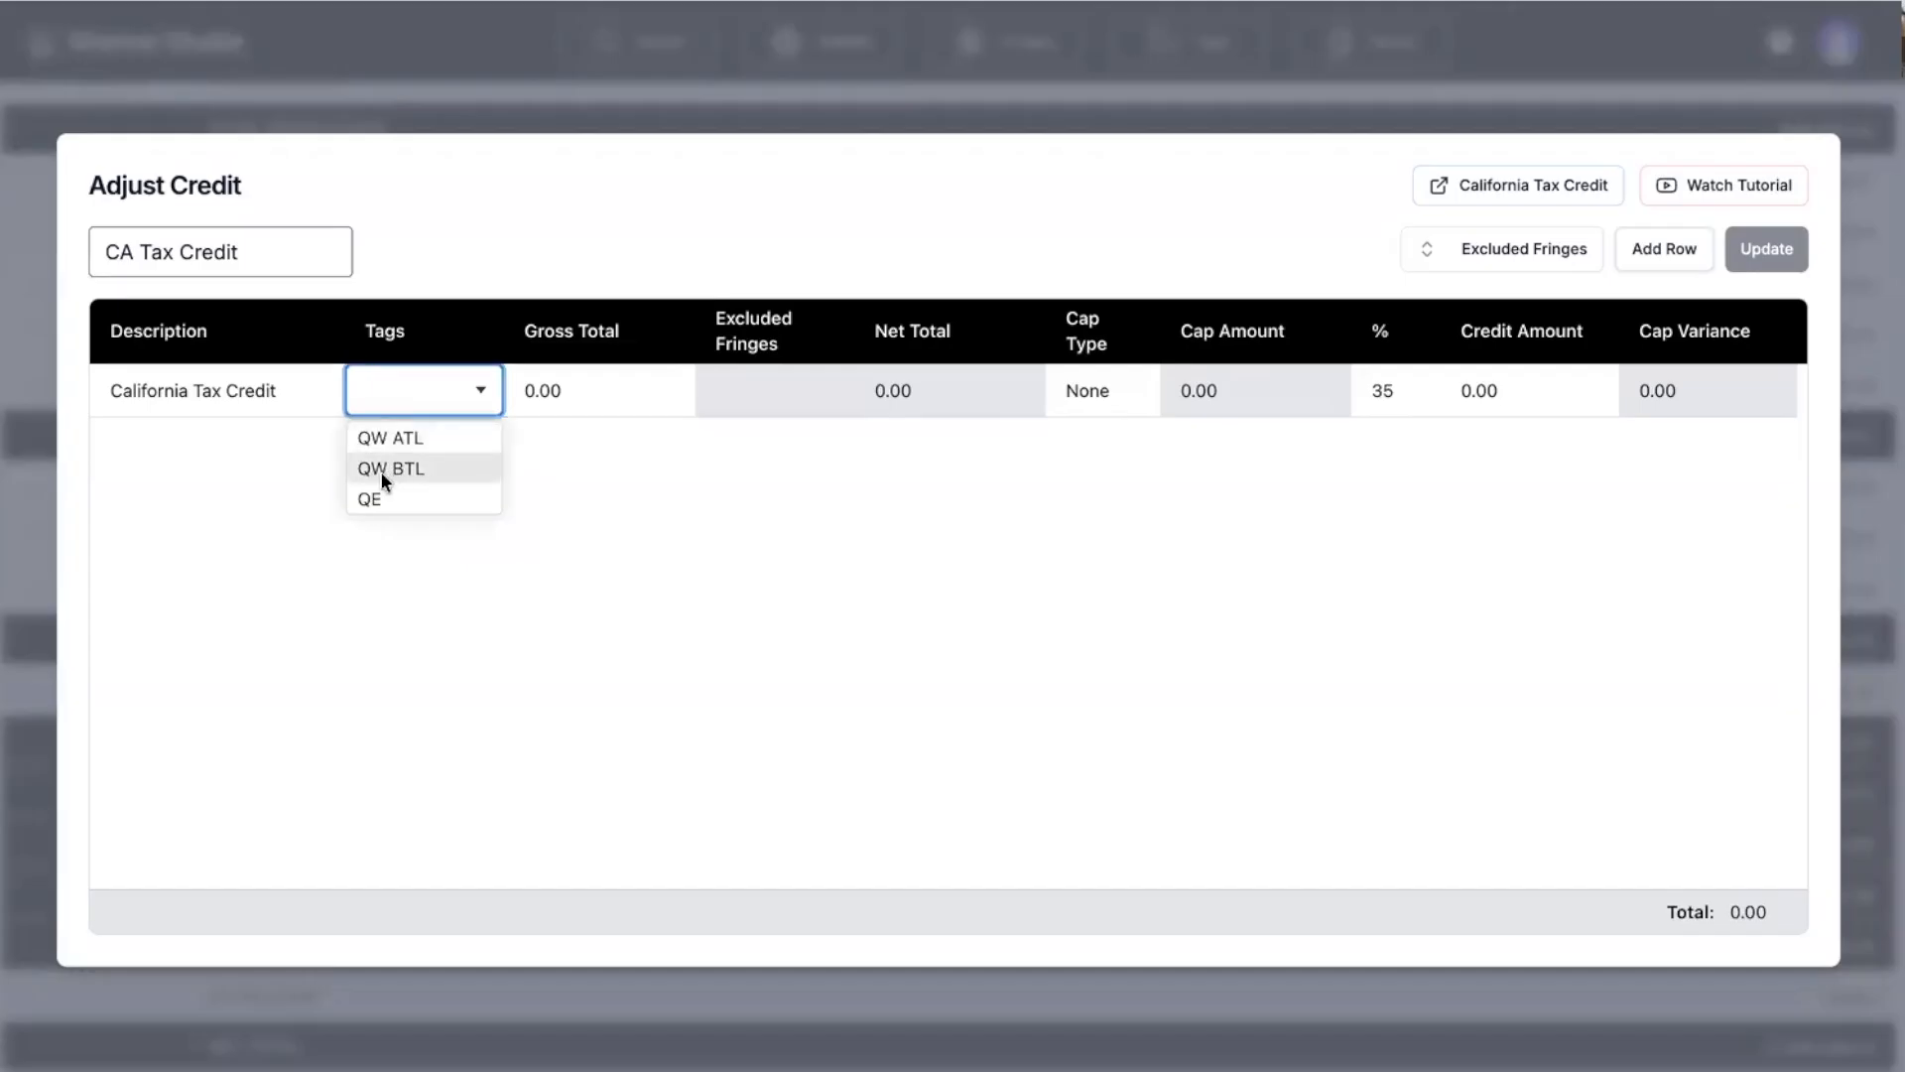
pyautogui.click(409, 473)
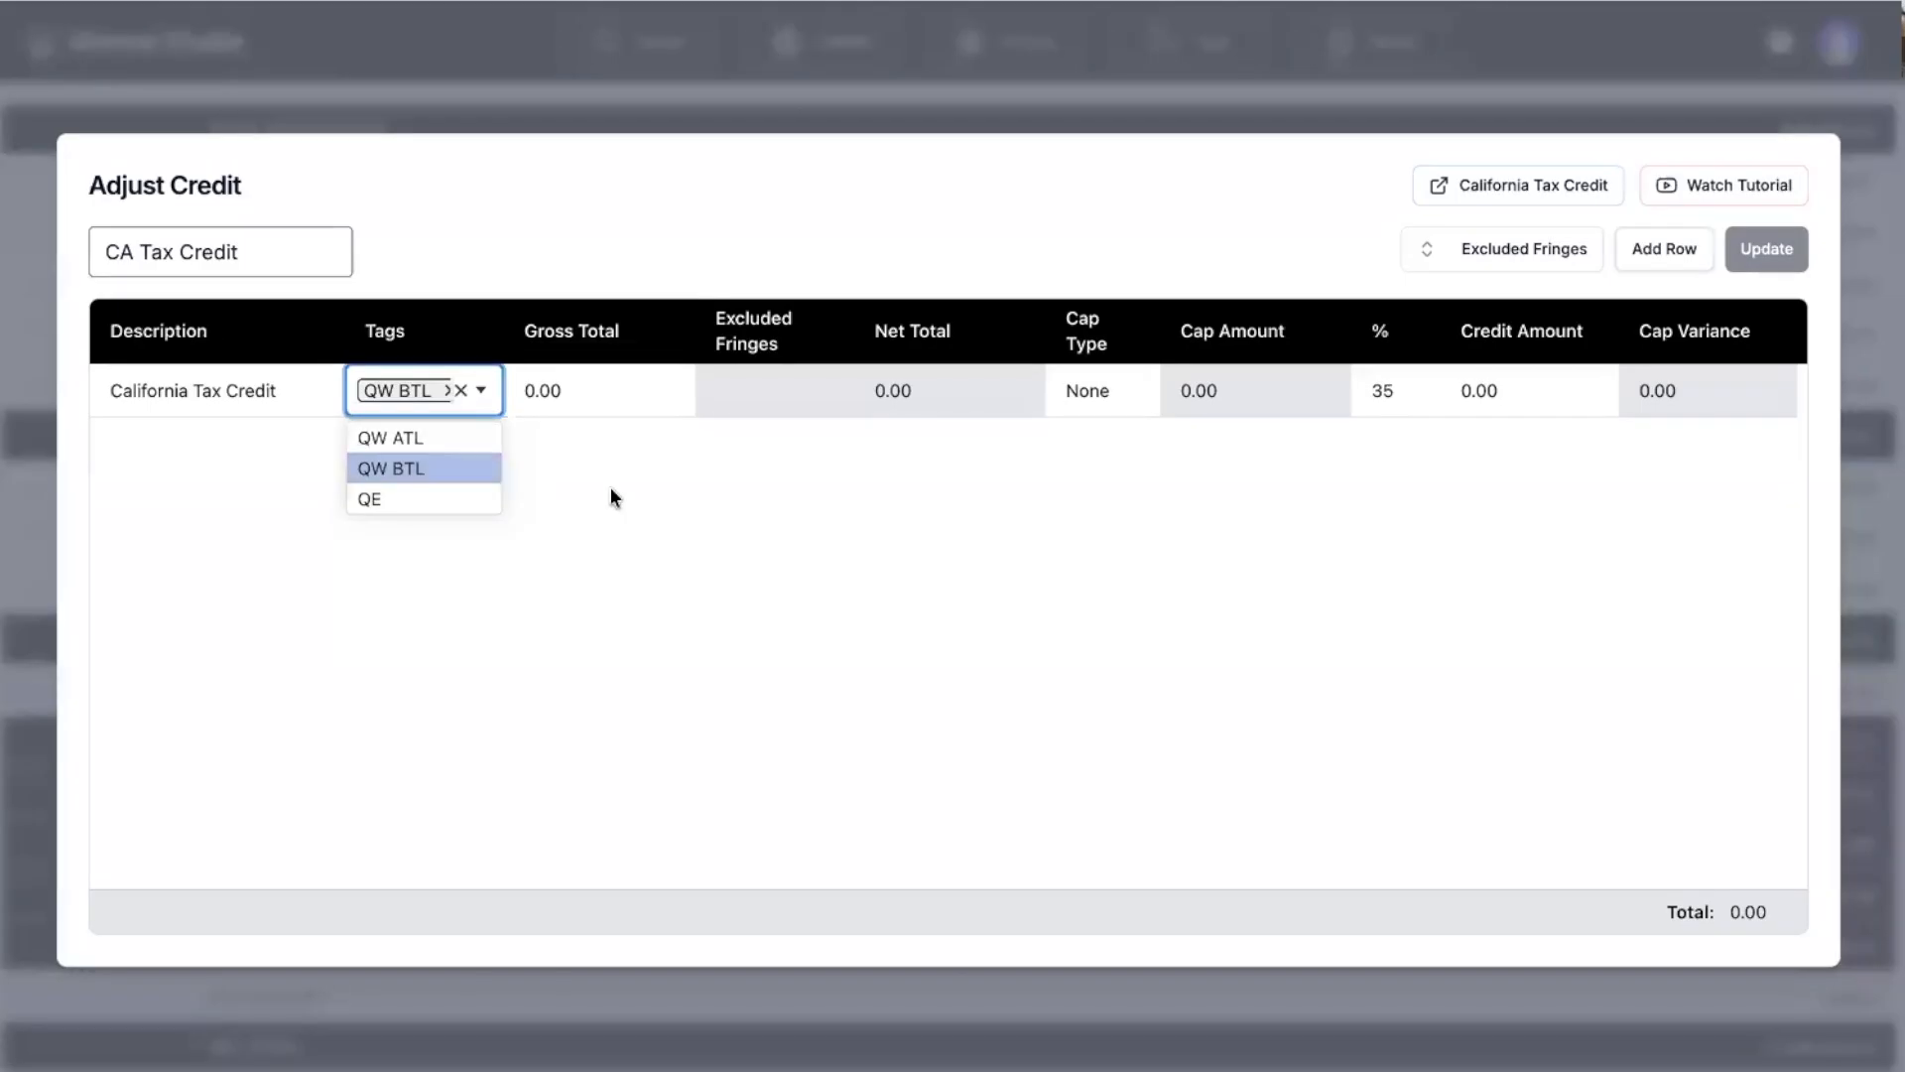
pyautogui.click(610, 486)
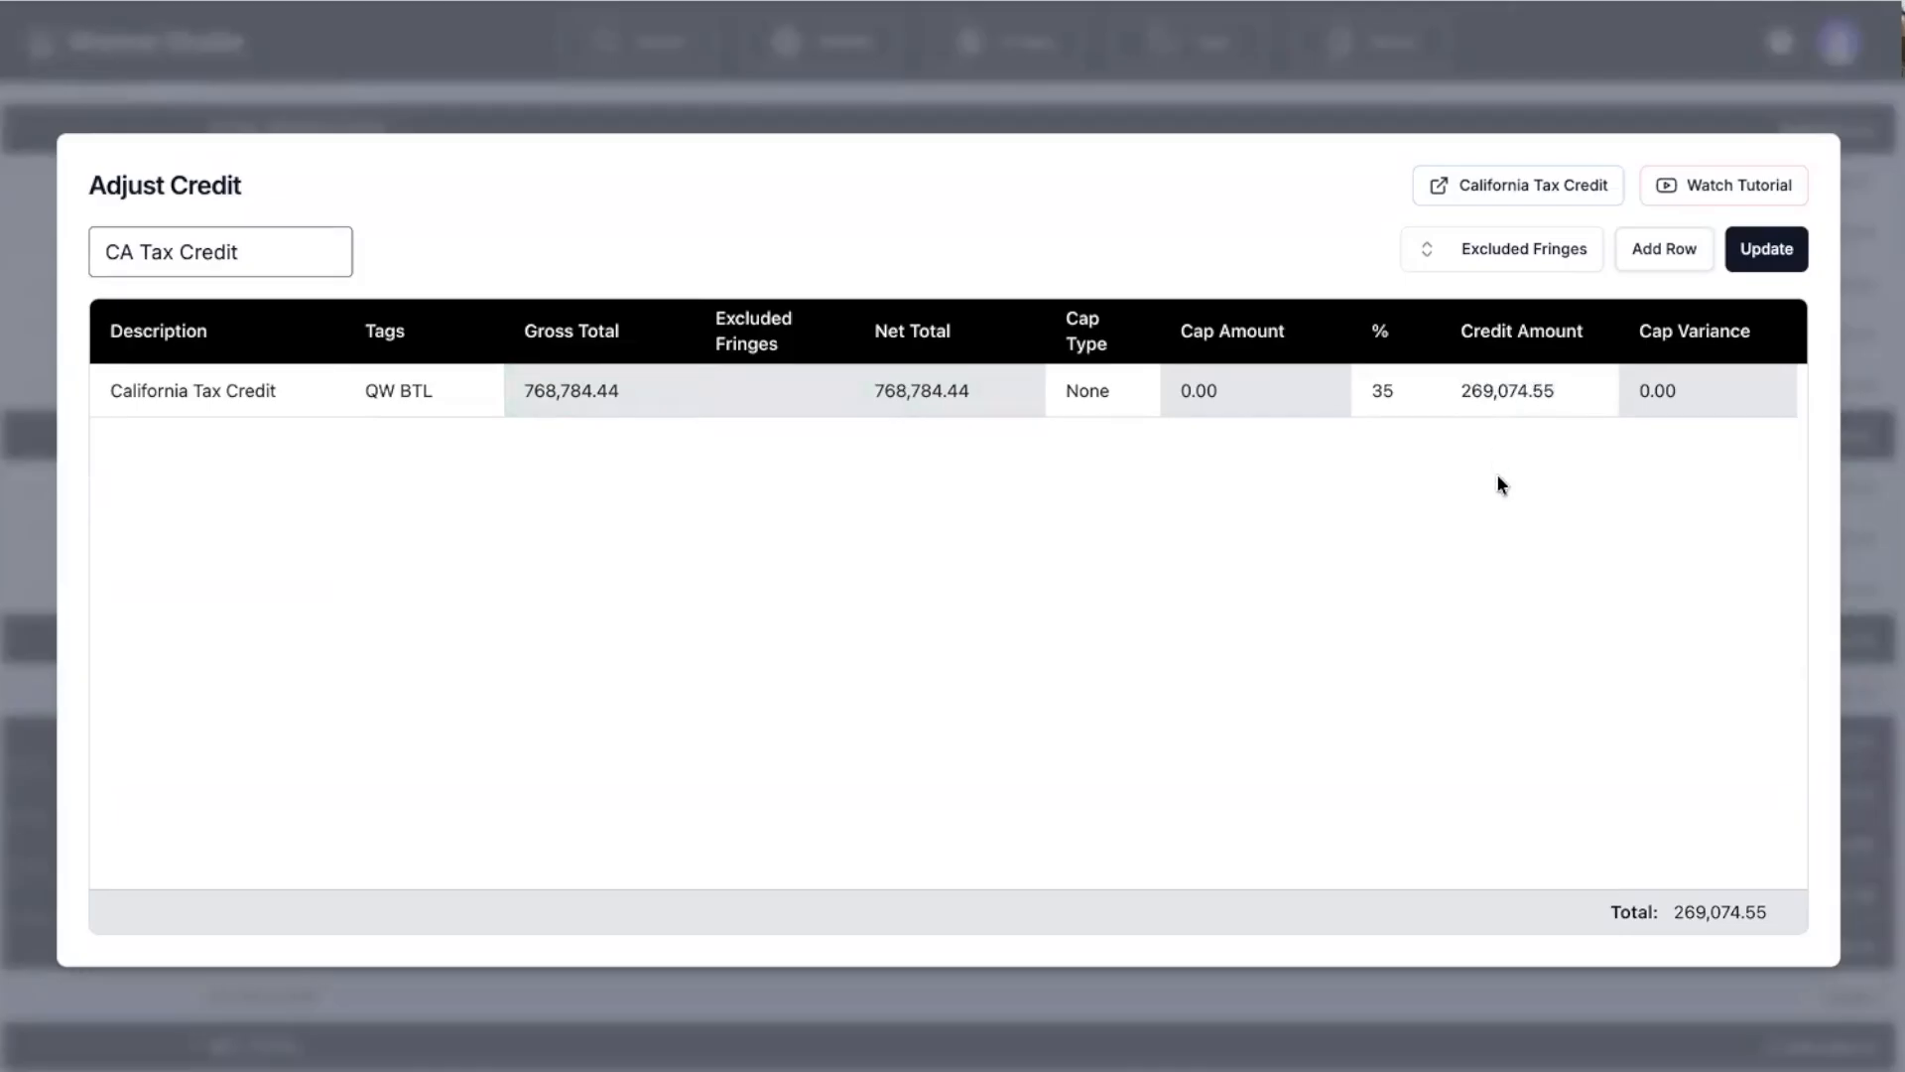
pyautogui.click(1504, 254)
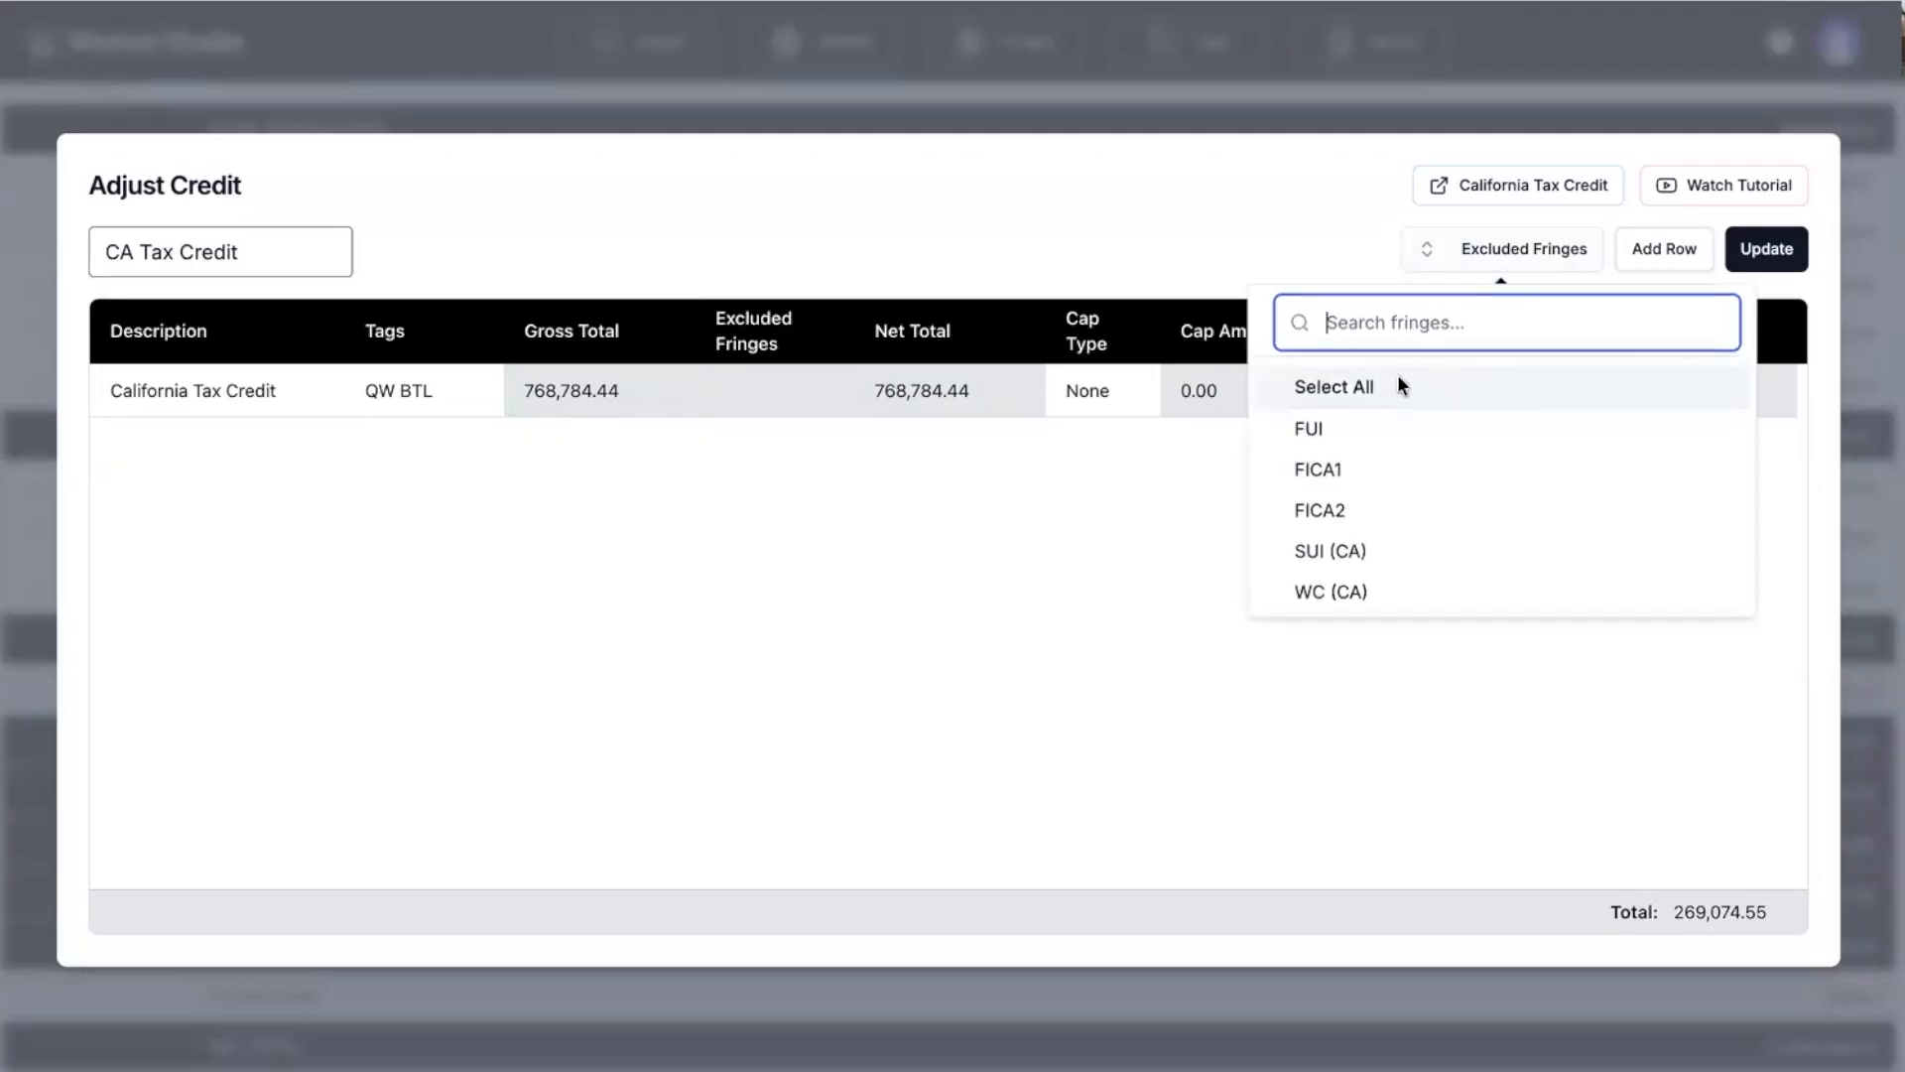
pyautogui.click(1390, 389)
pyautogui.click(918, 554)
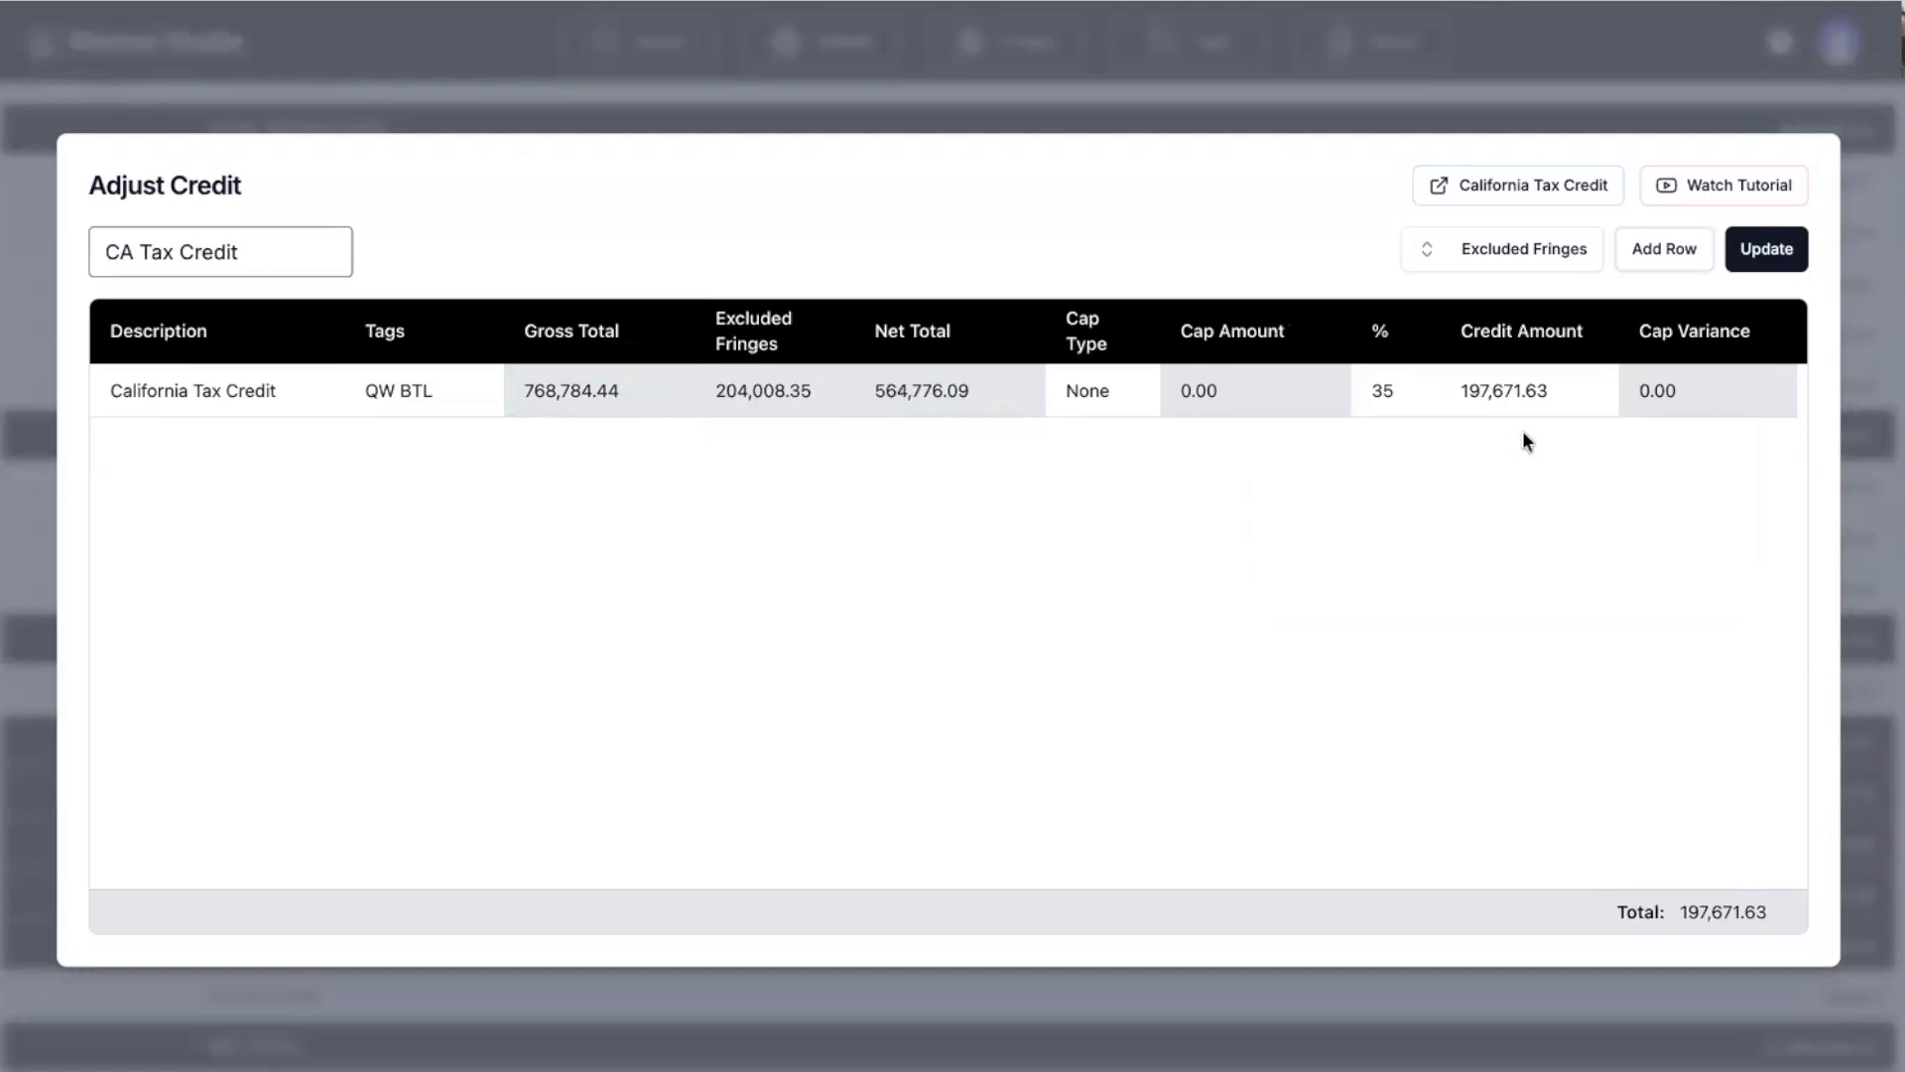
# Add a second 40% credit line tagged QE and update the credit to 318,831.63.
pyautogui.click(1649, 260)
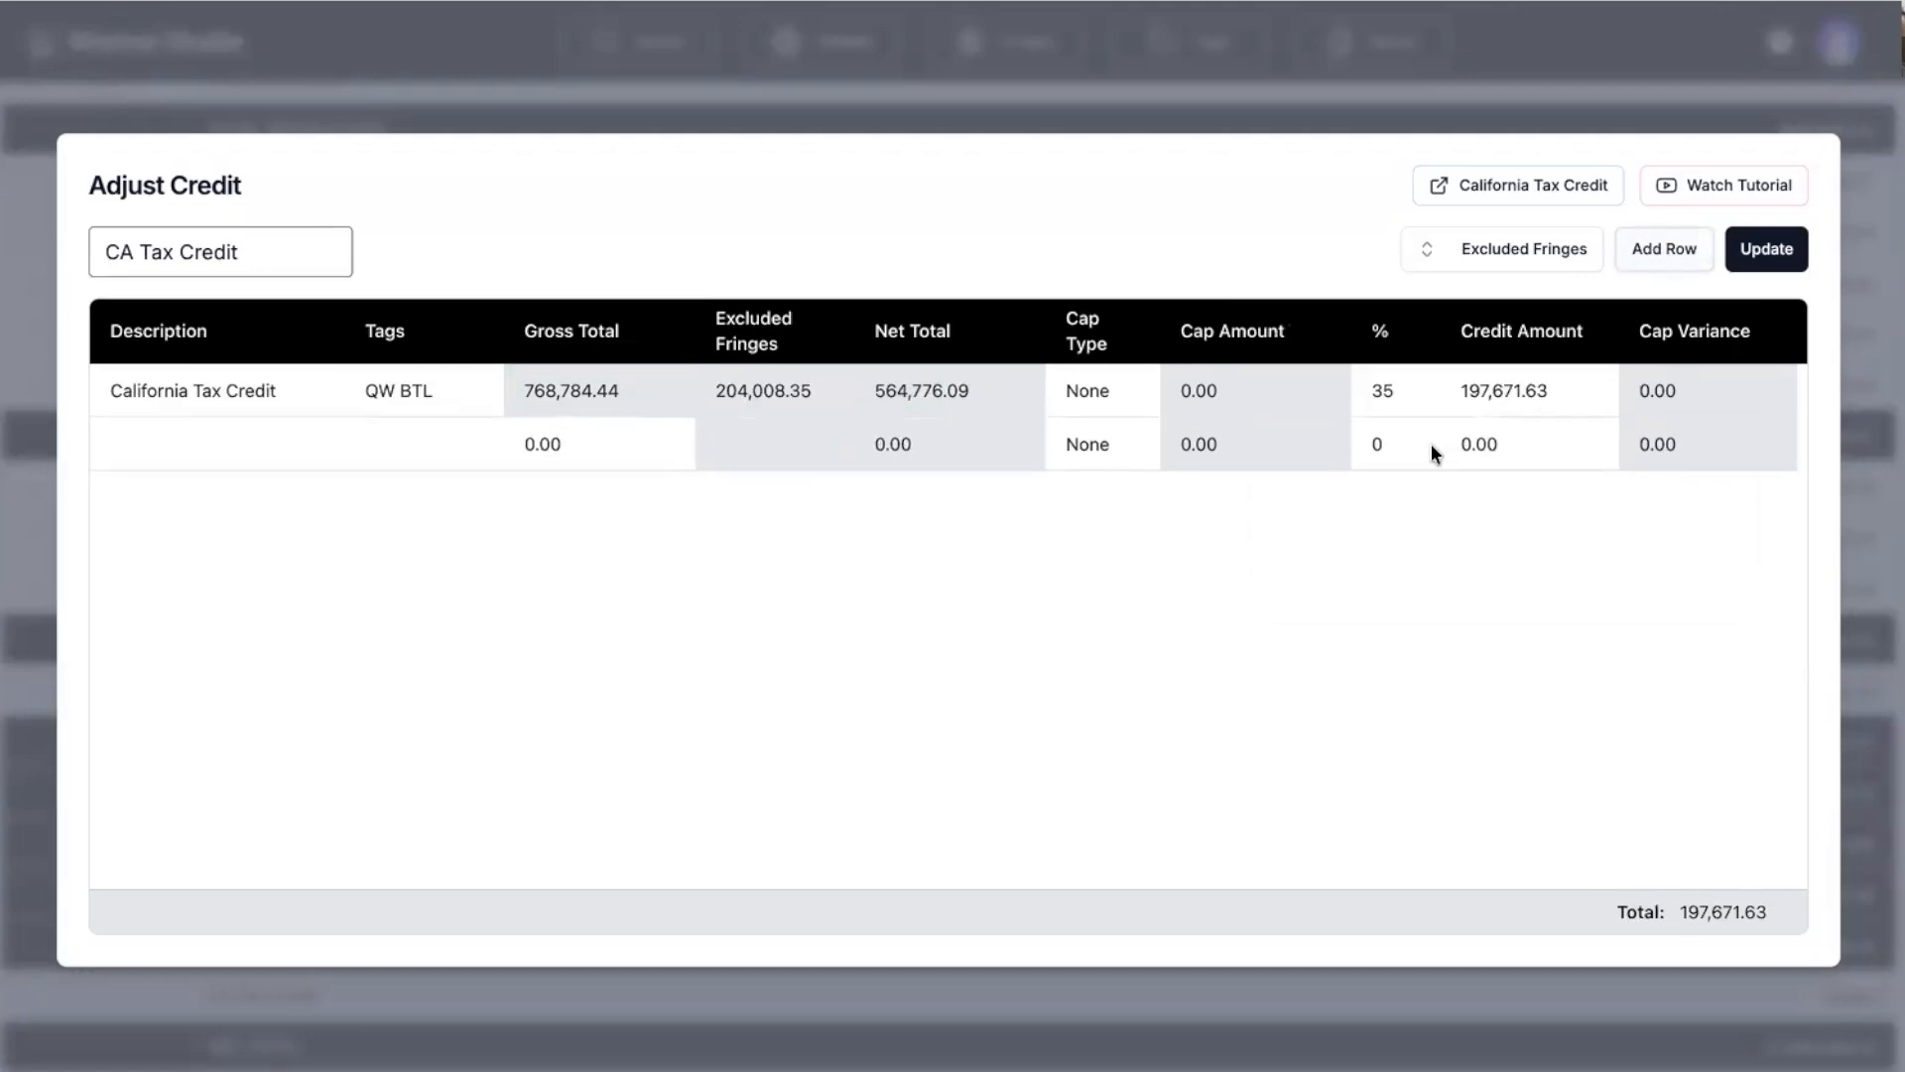
pyautogui.click(1419, 444)
pyautogui.write('40')
pyautogui.click(397, 444)
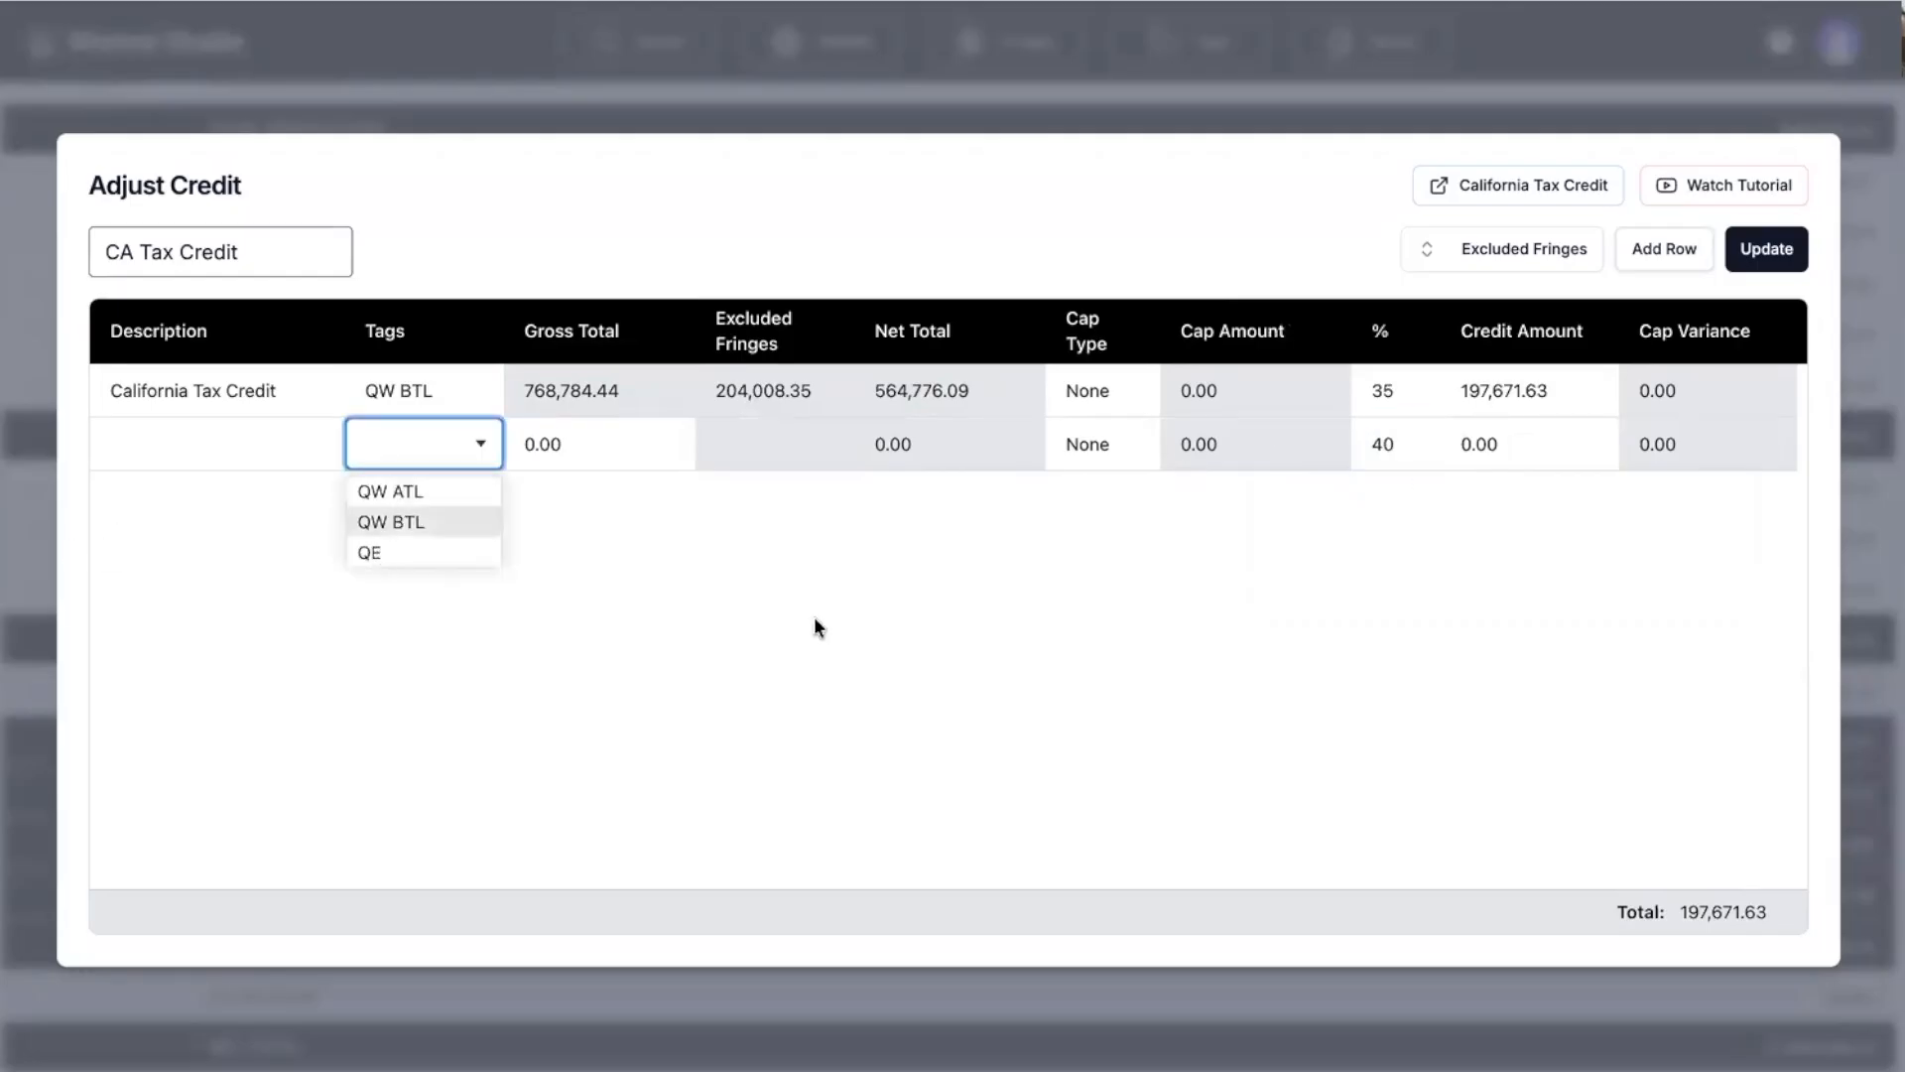
pyautogui.click(378, 543)
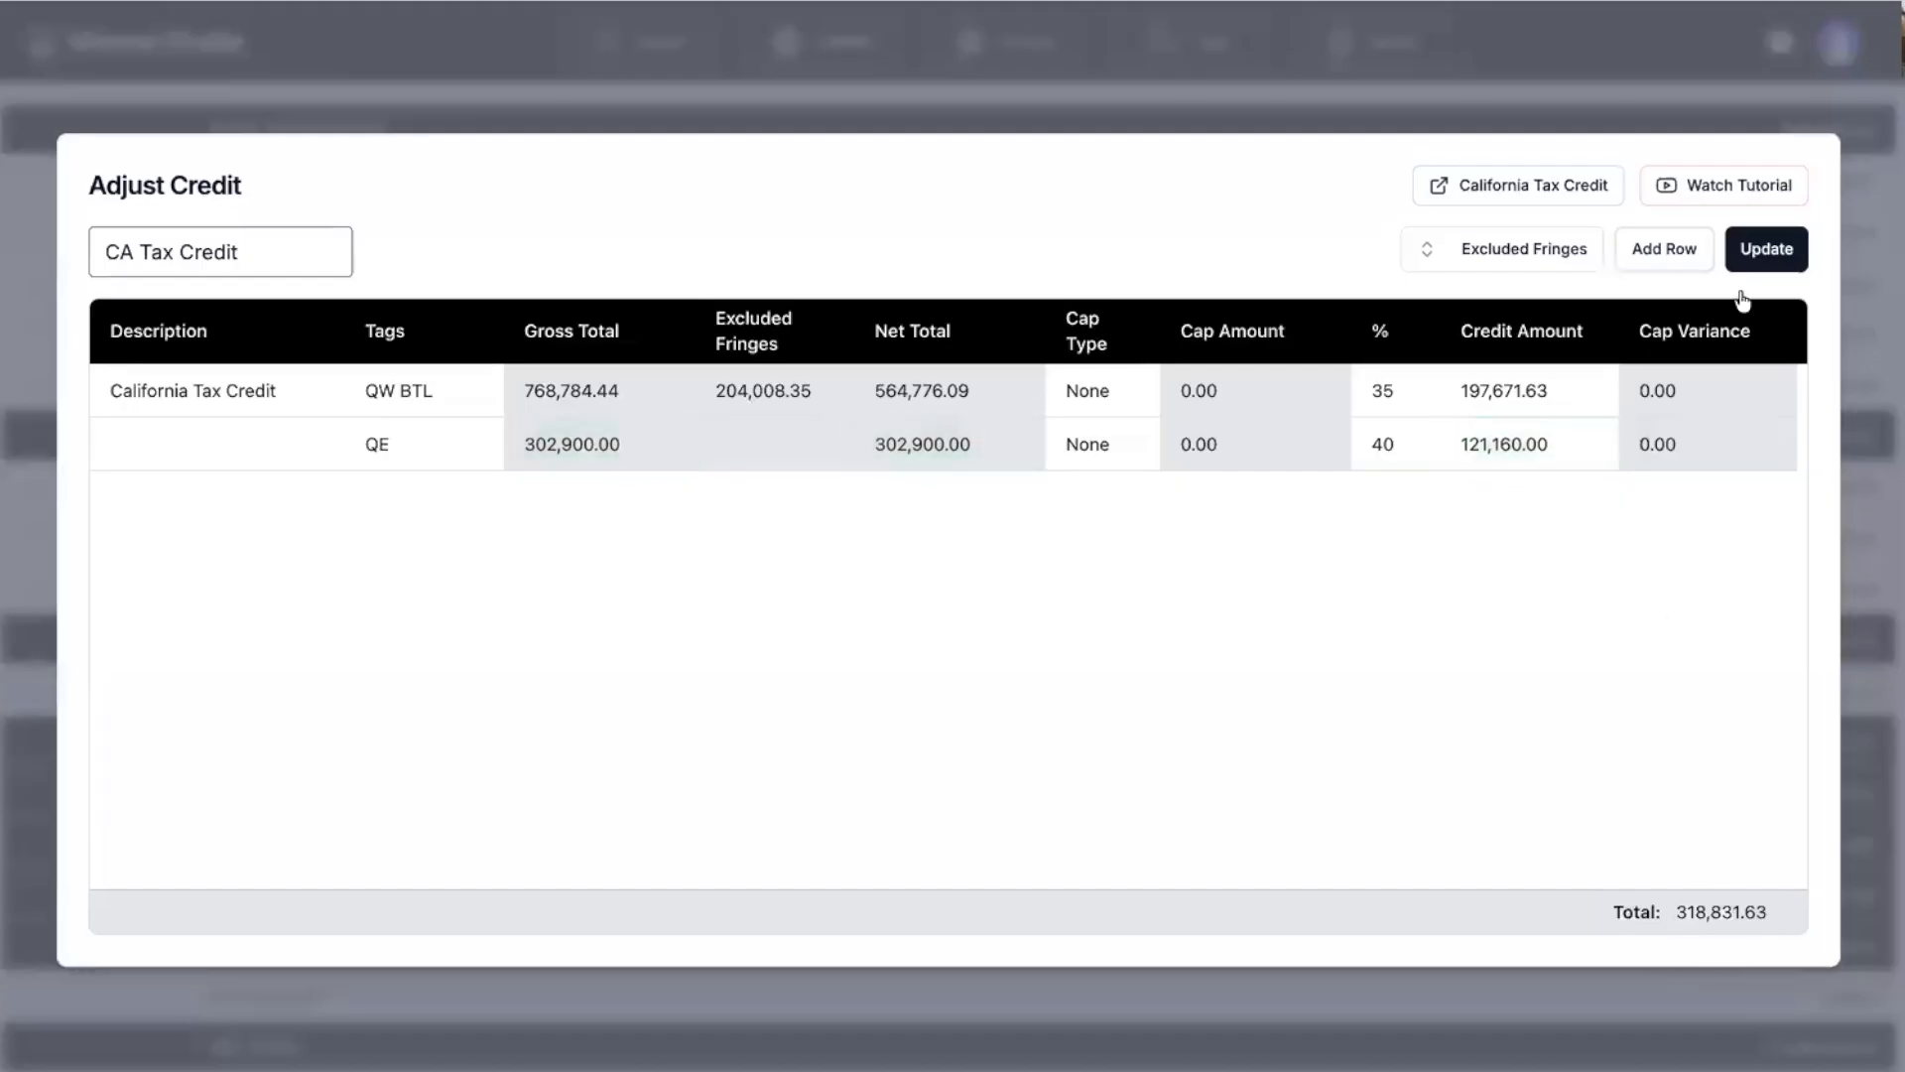
pyautogui.click(1765, 254)
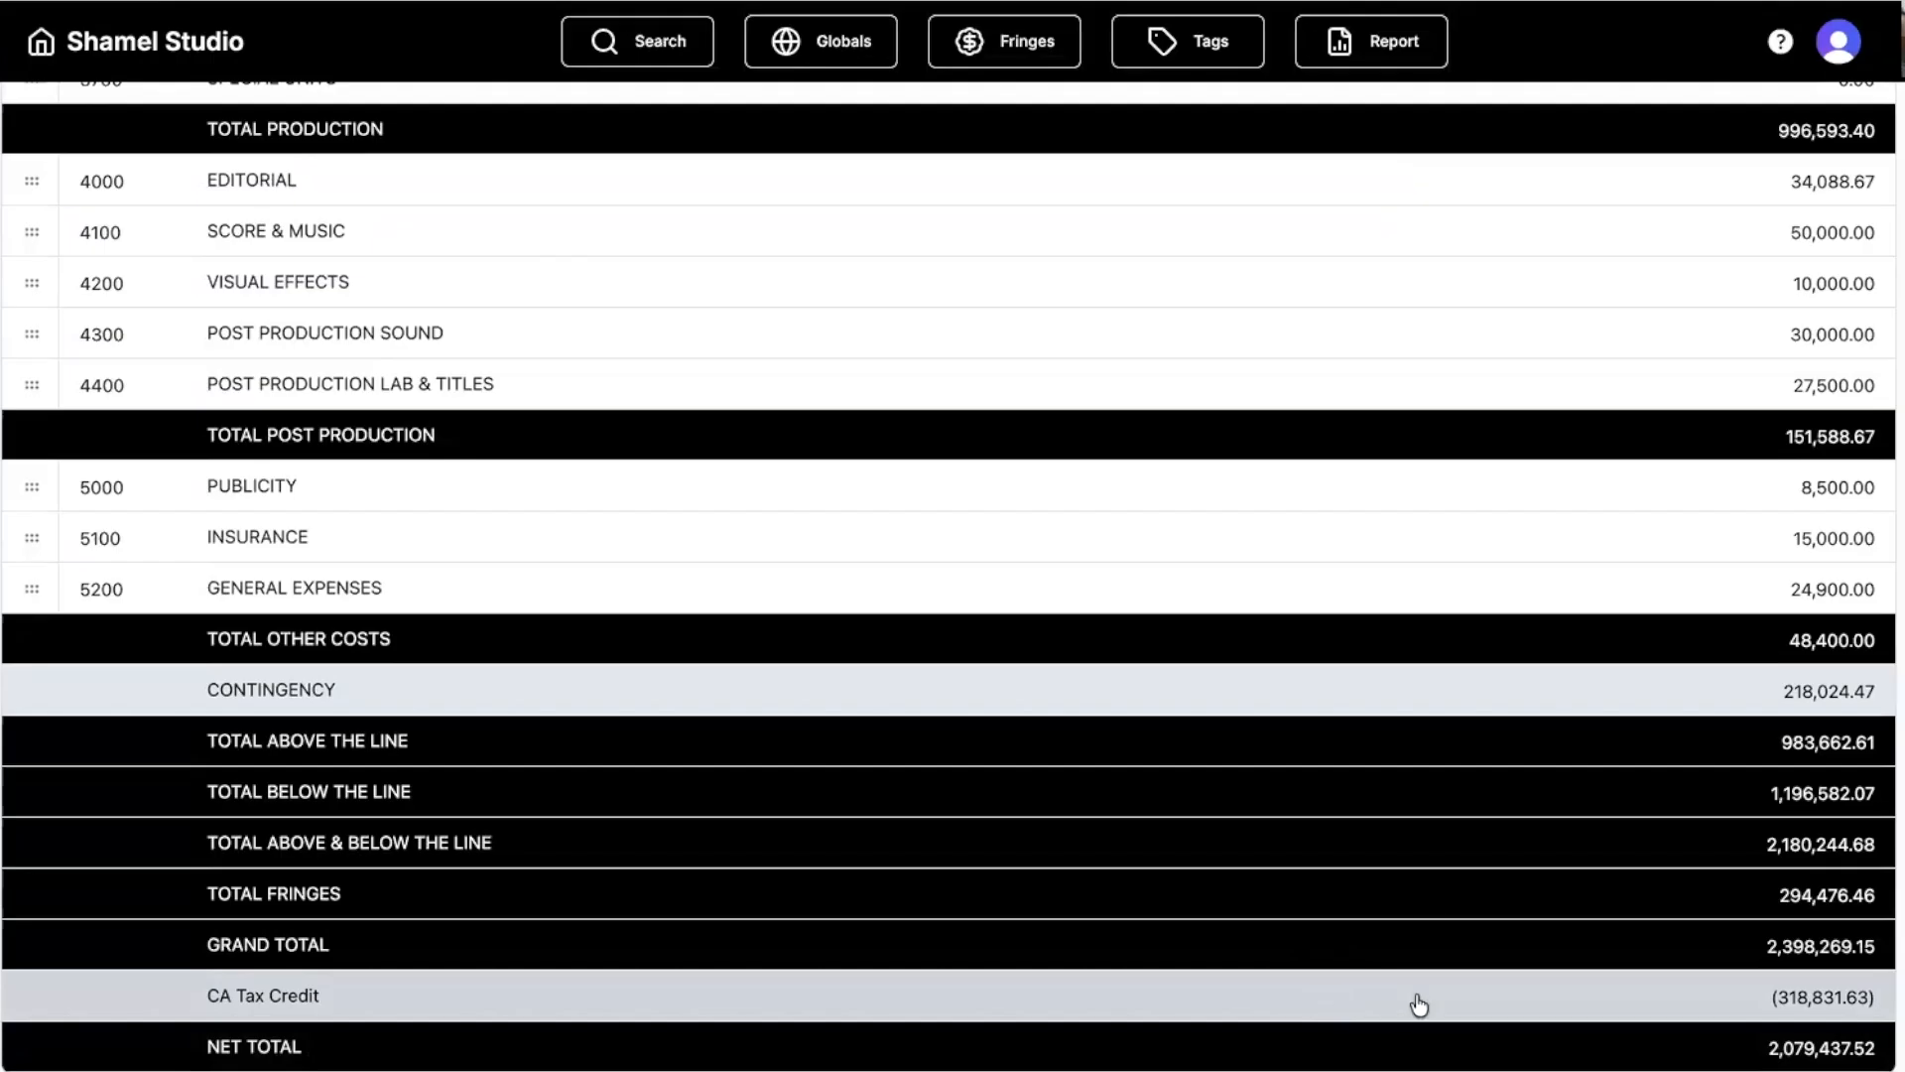
# Scroll from the 2,079,437.52 net total back to the top of the budget.
pyautogui.scroll(1, 665, 734)
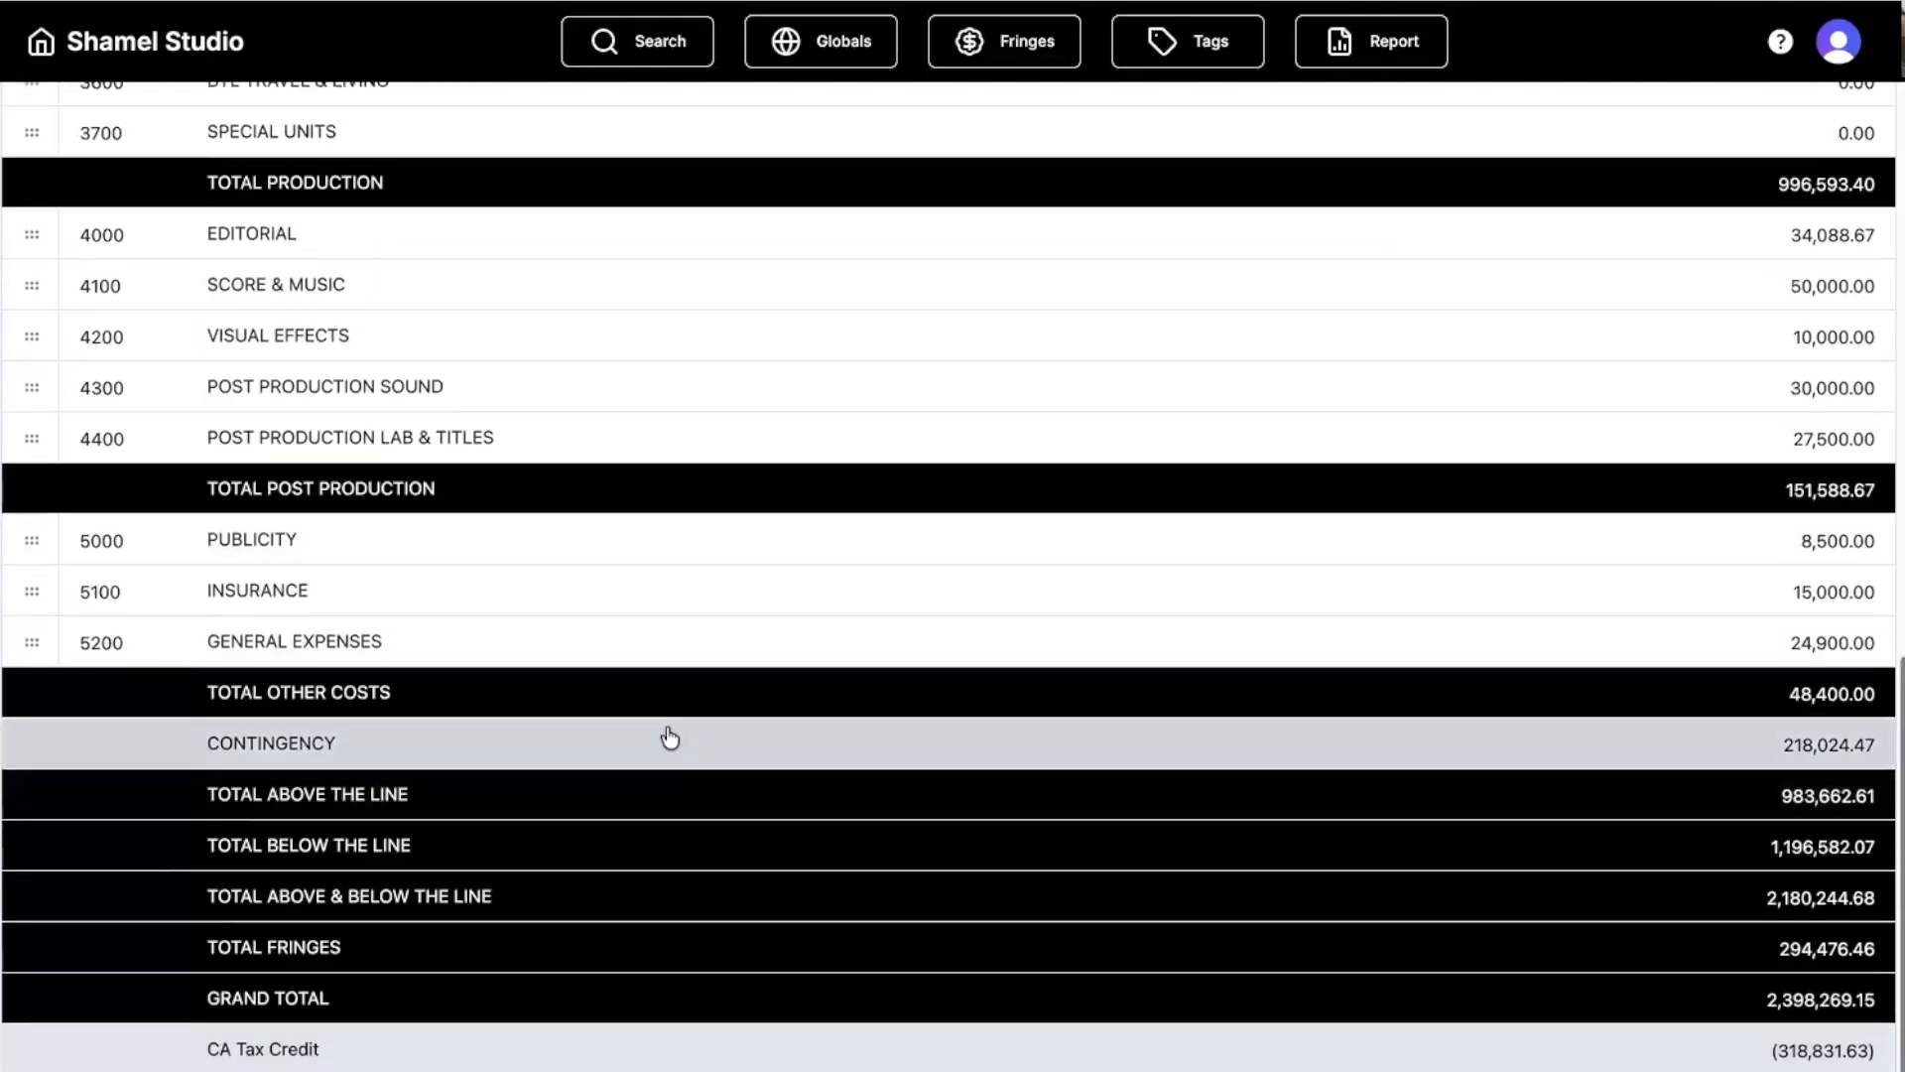
pyautogui.scroll(15, 672, 734)
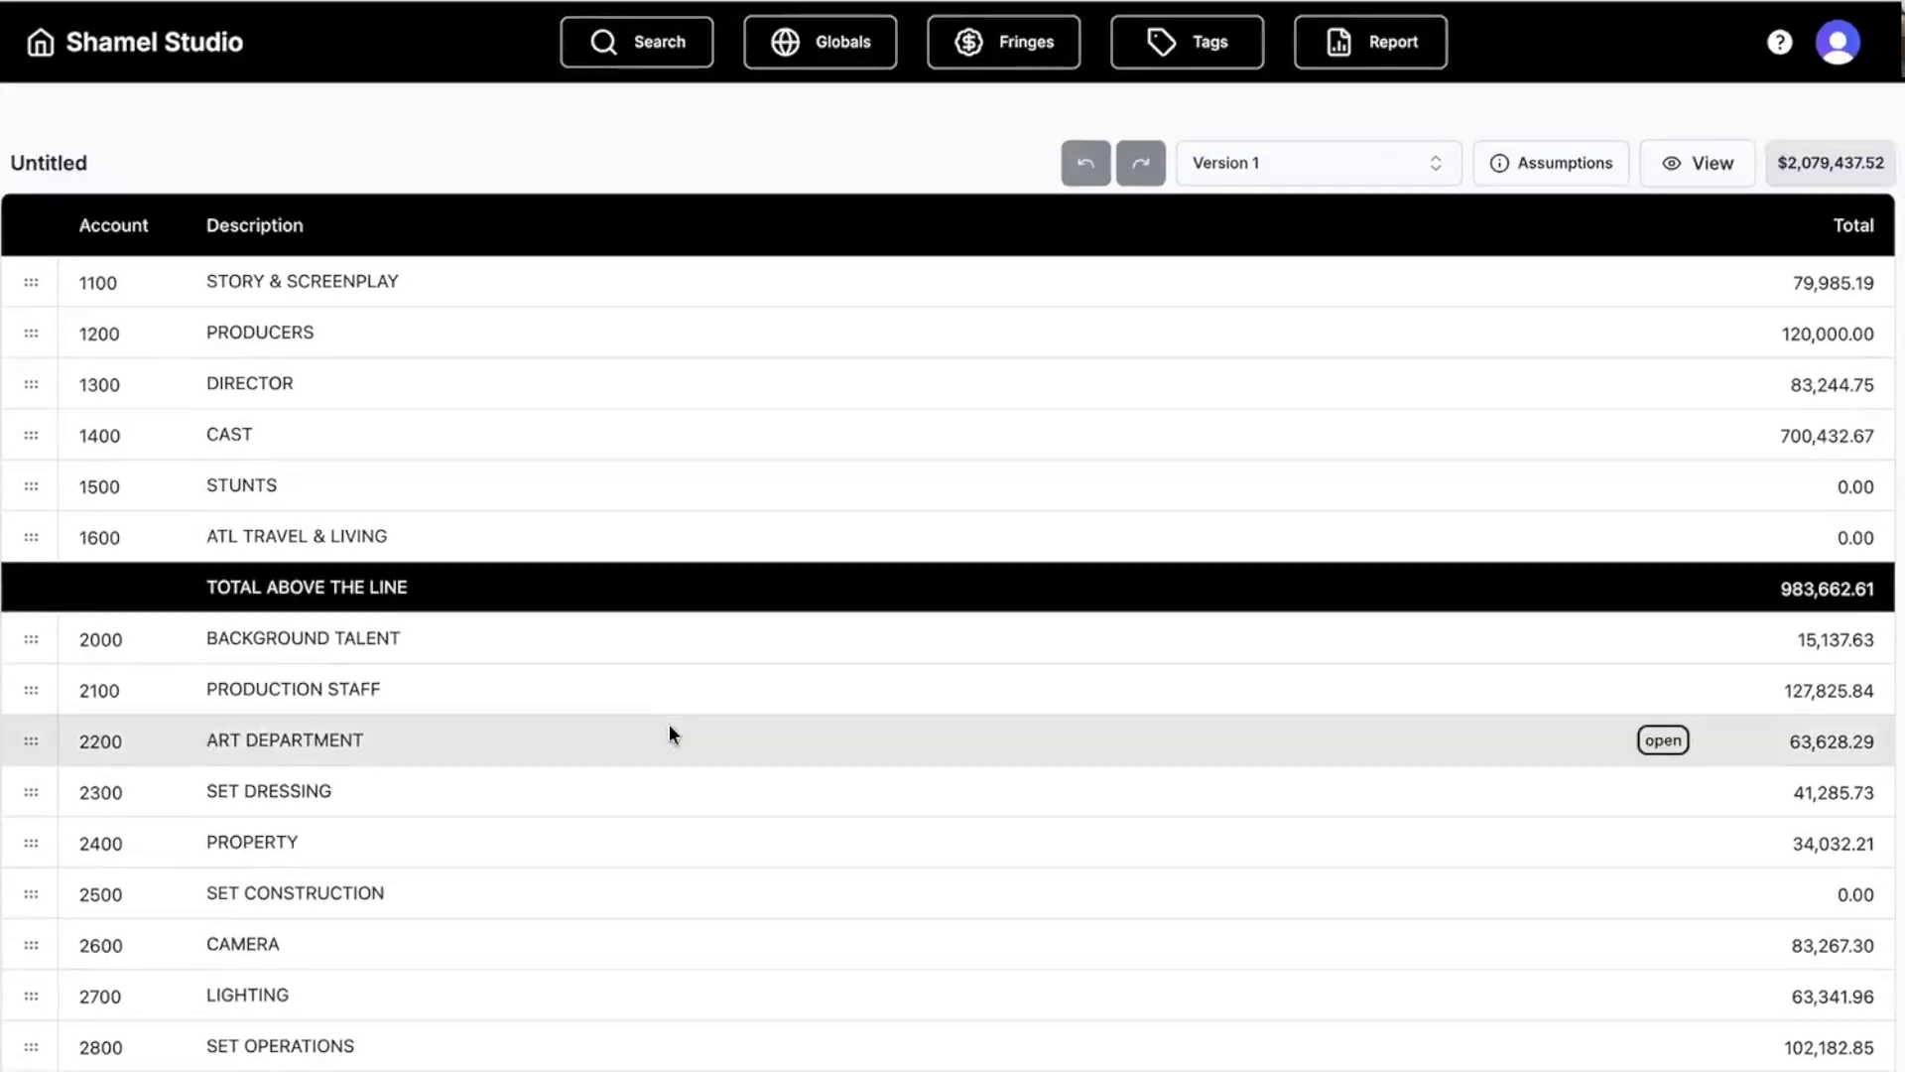
pyautogui.click(1394, 40)
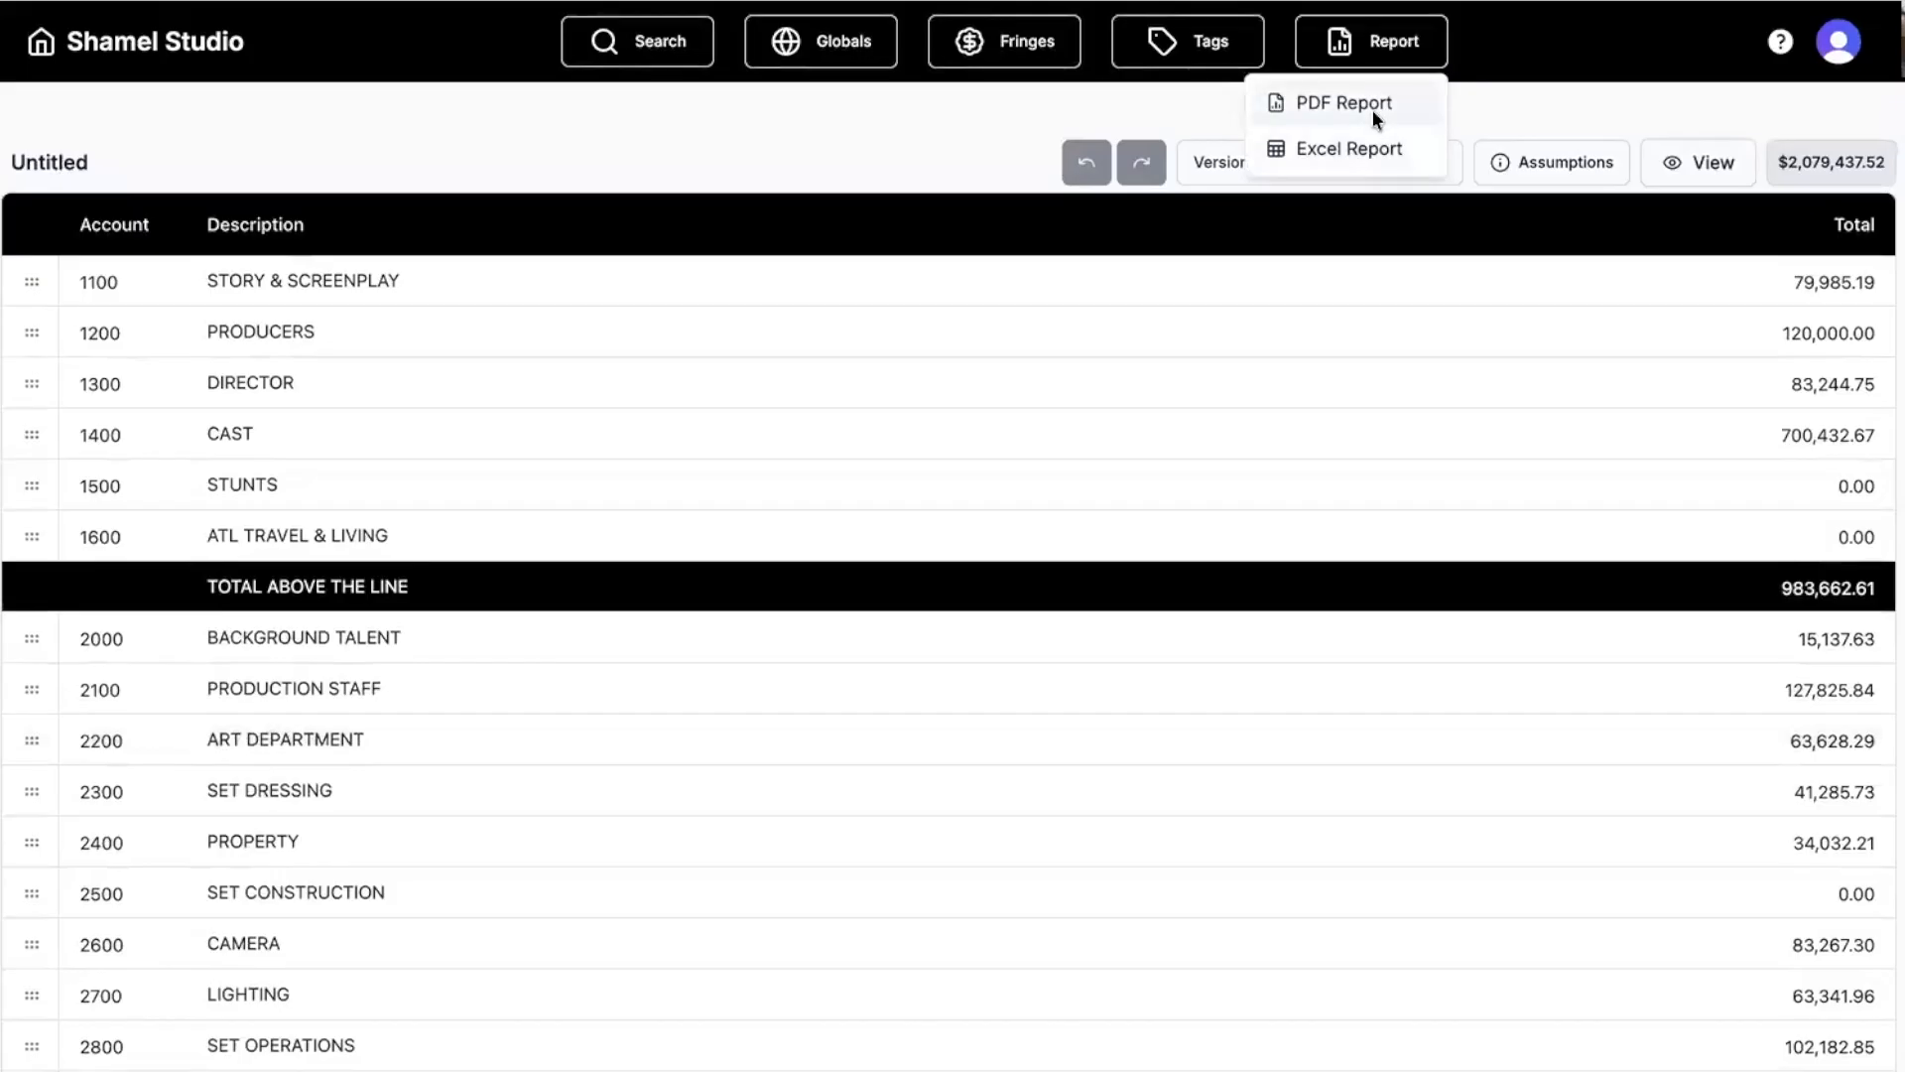
pyautogui.click(1373, 109)
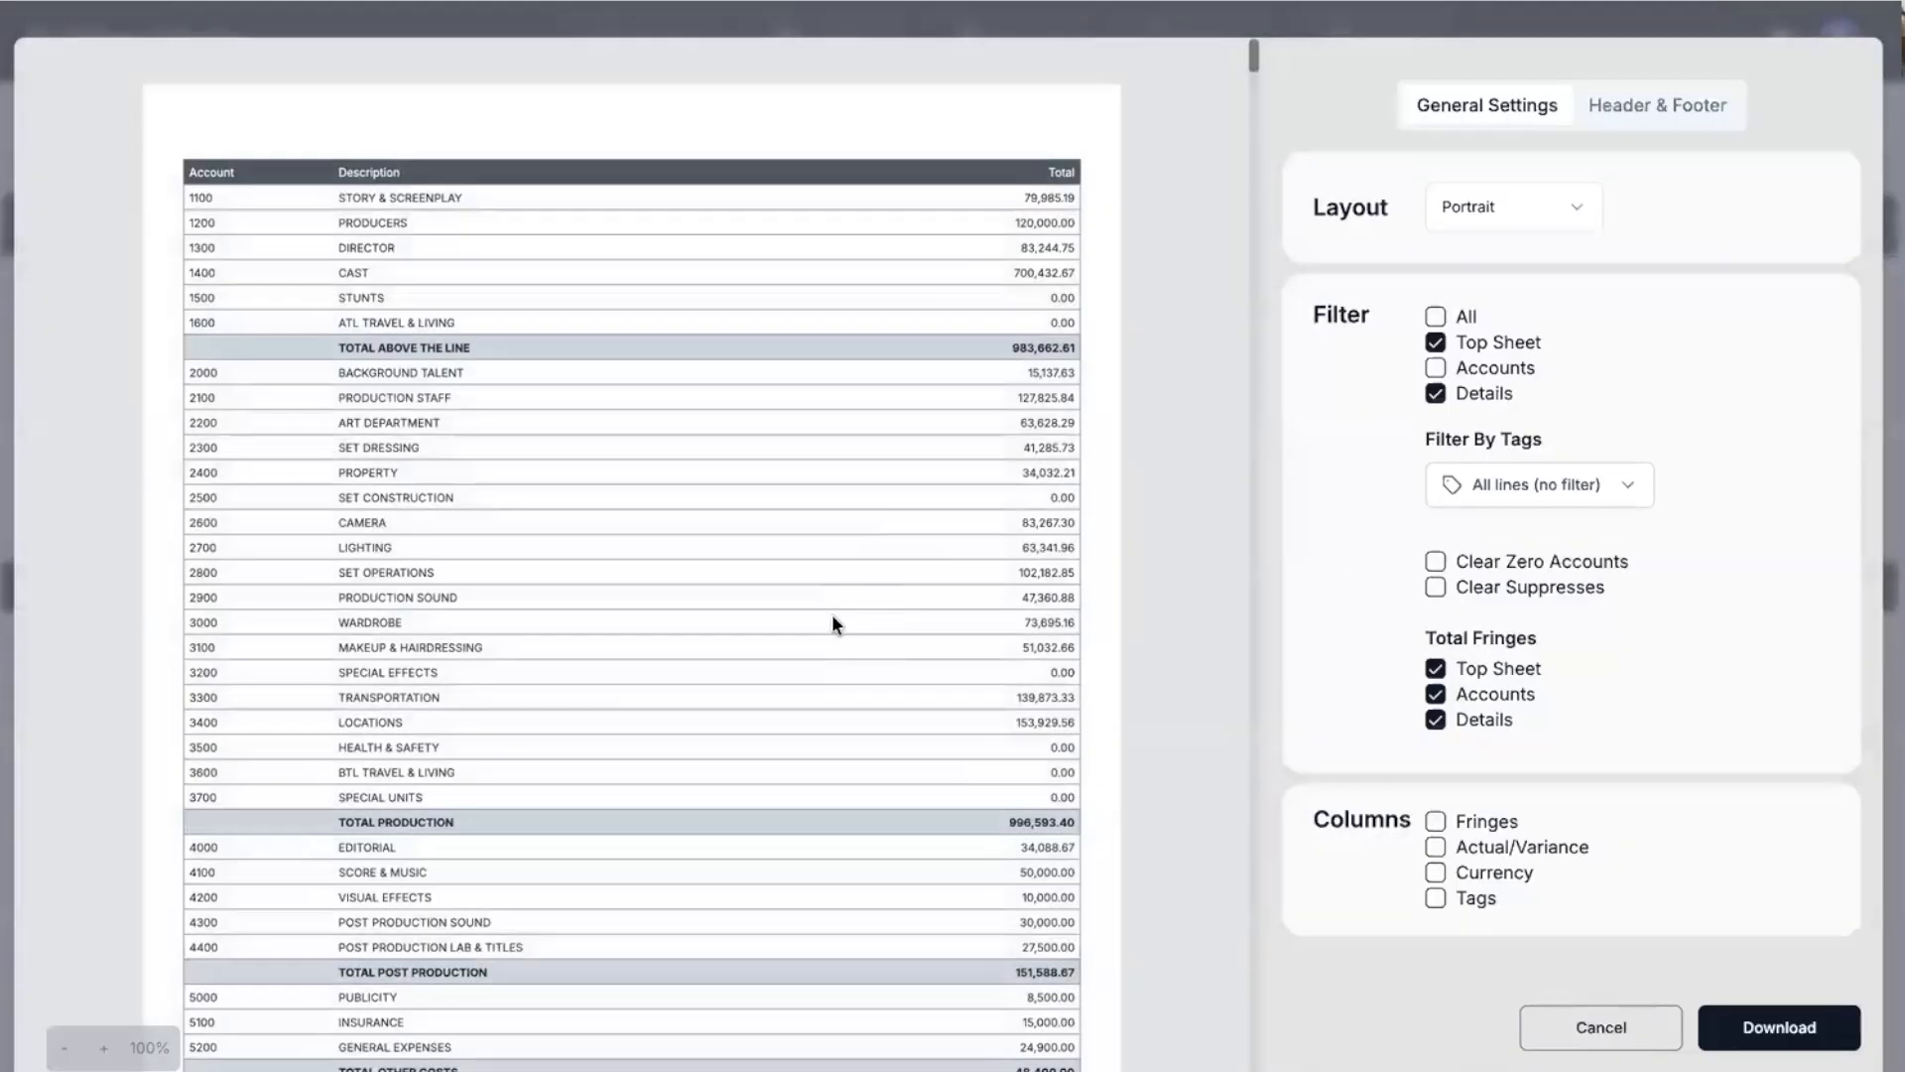
pyautogui.scroll(-7, 820, 650)
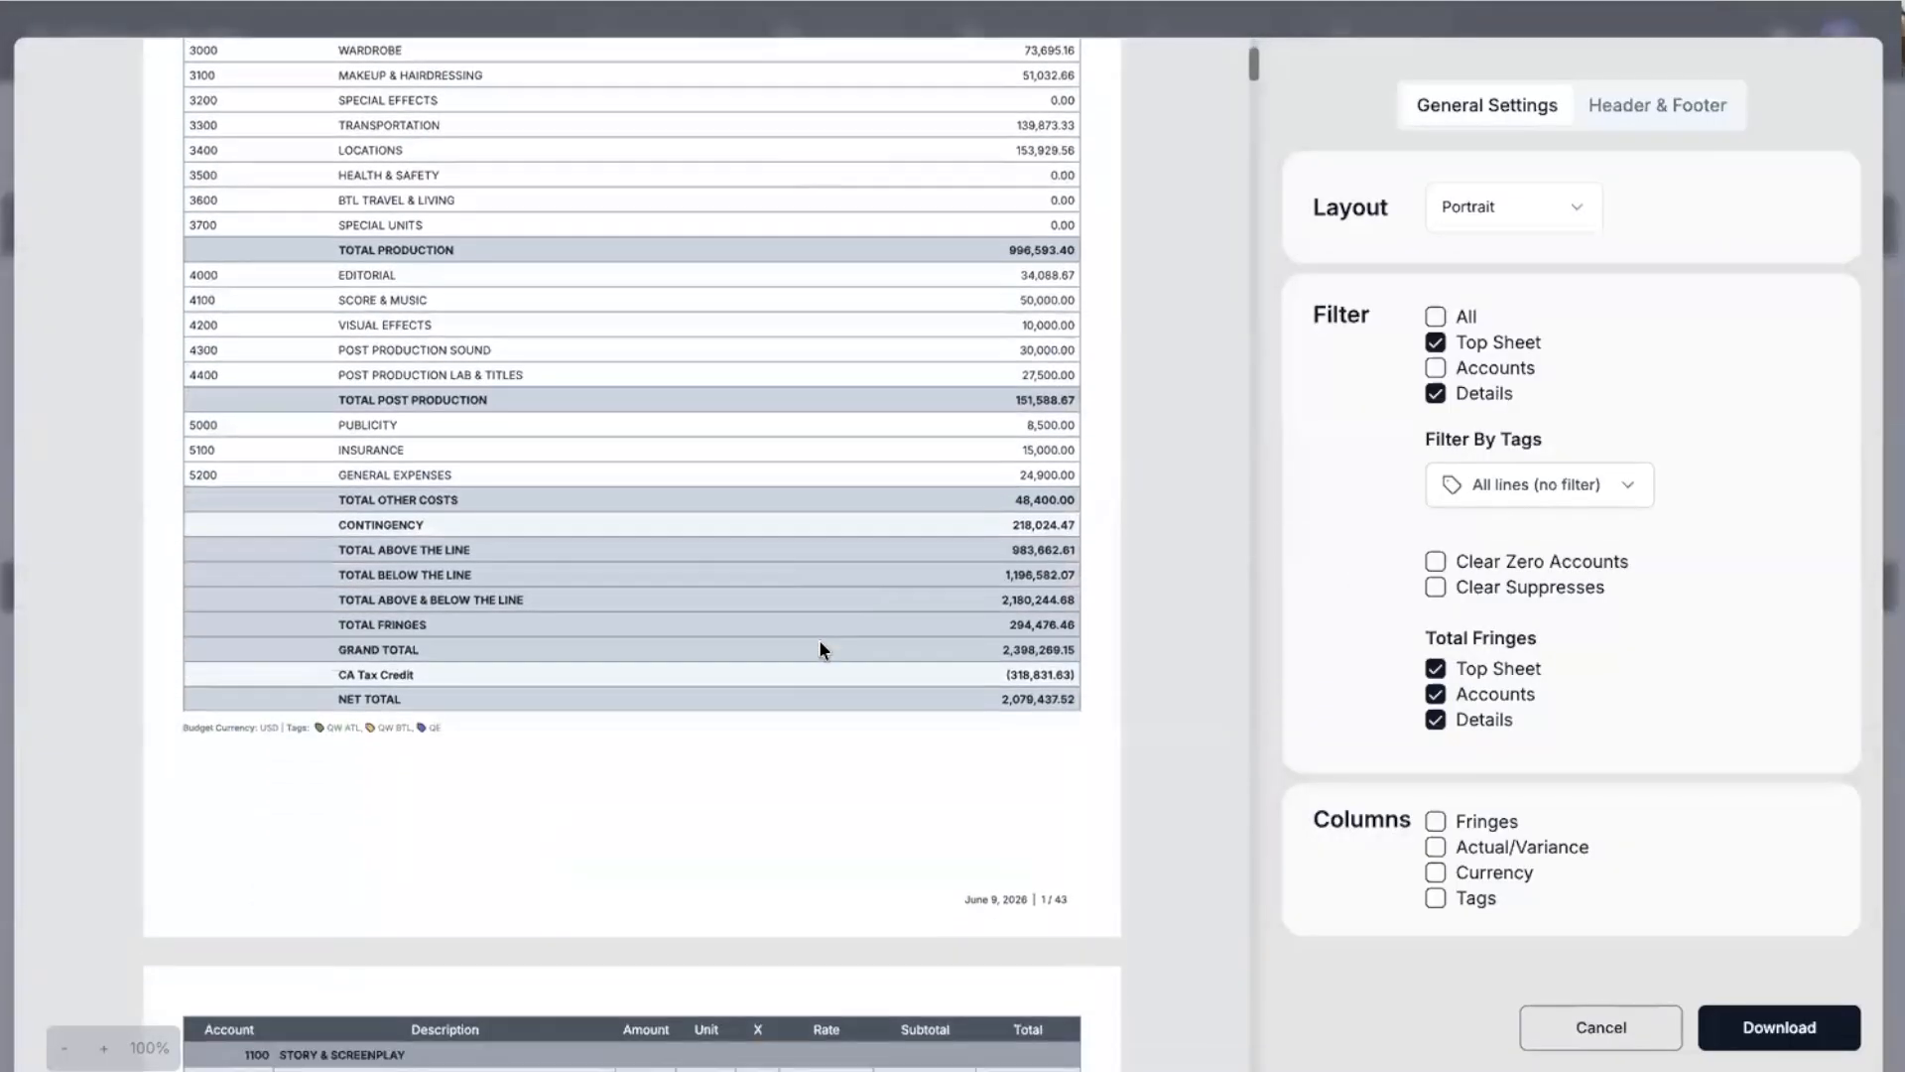
pyautogui.scroll(-9, 820, 650)
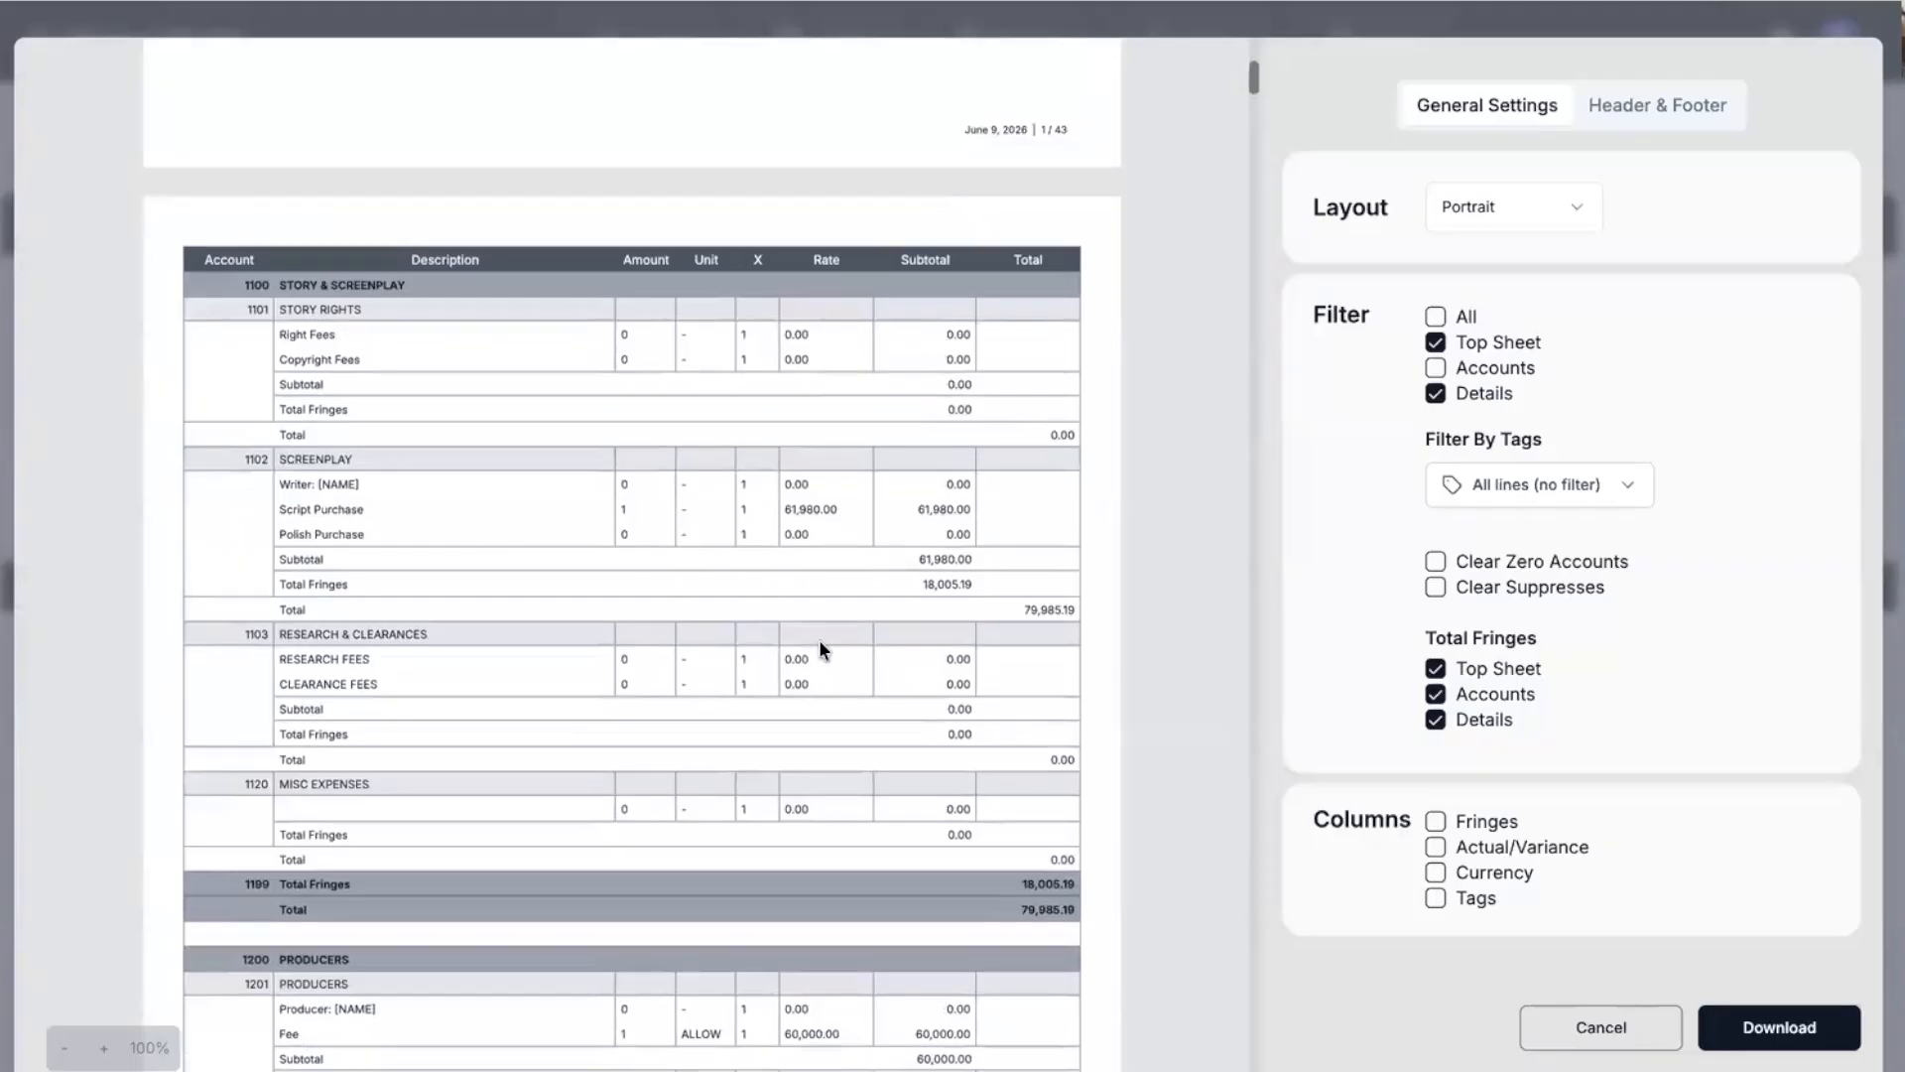
pyautogui.scroll(-5, 819, 650)
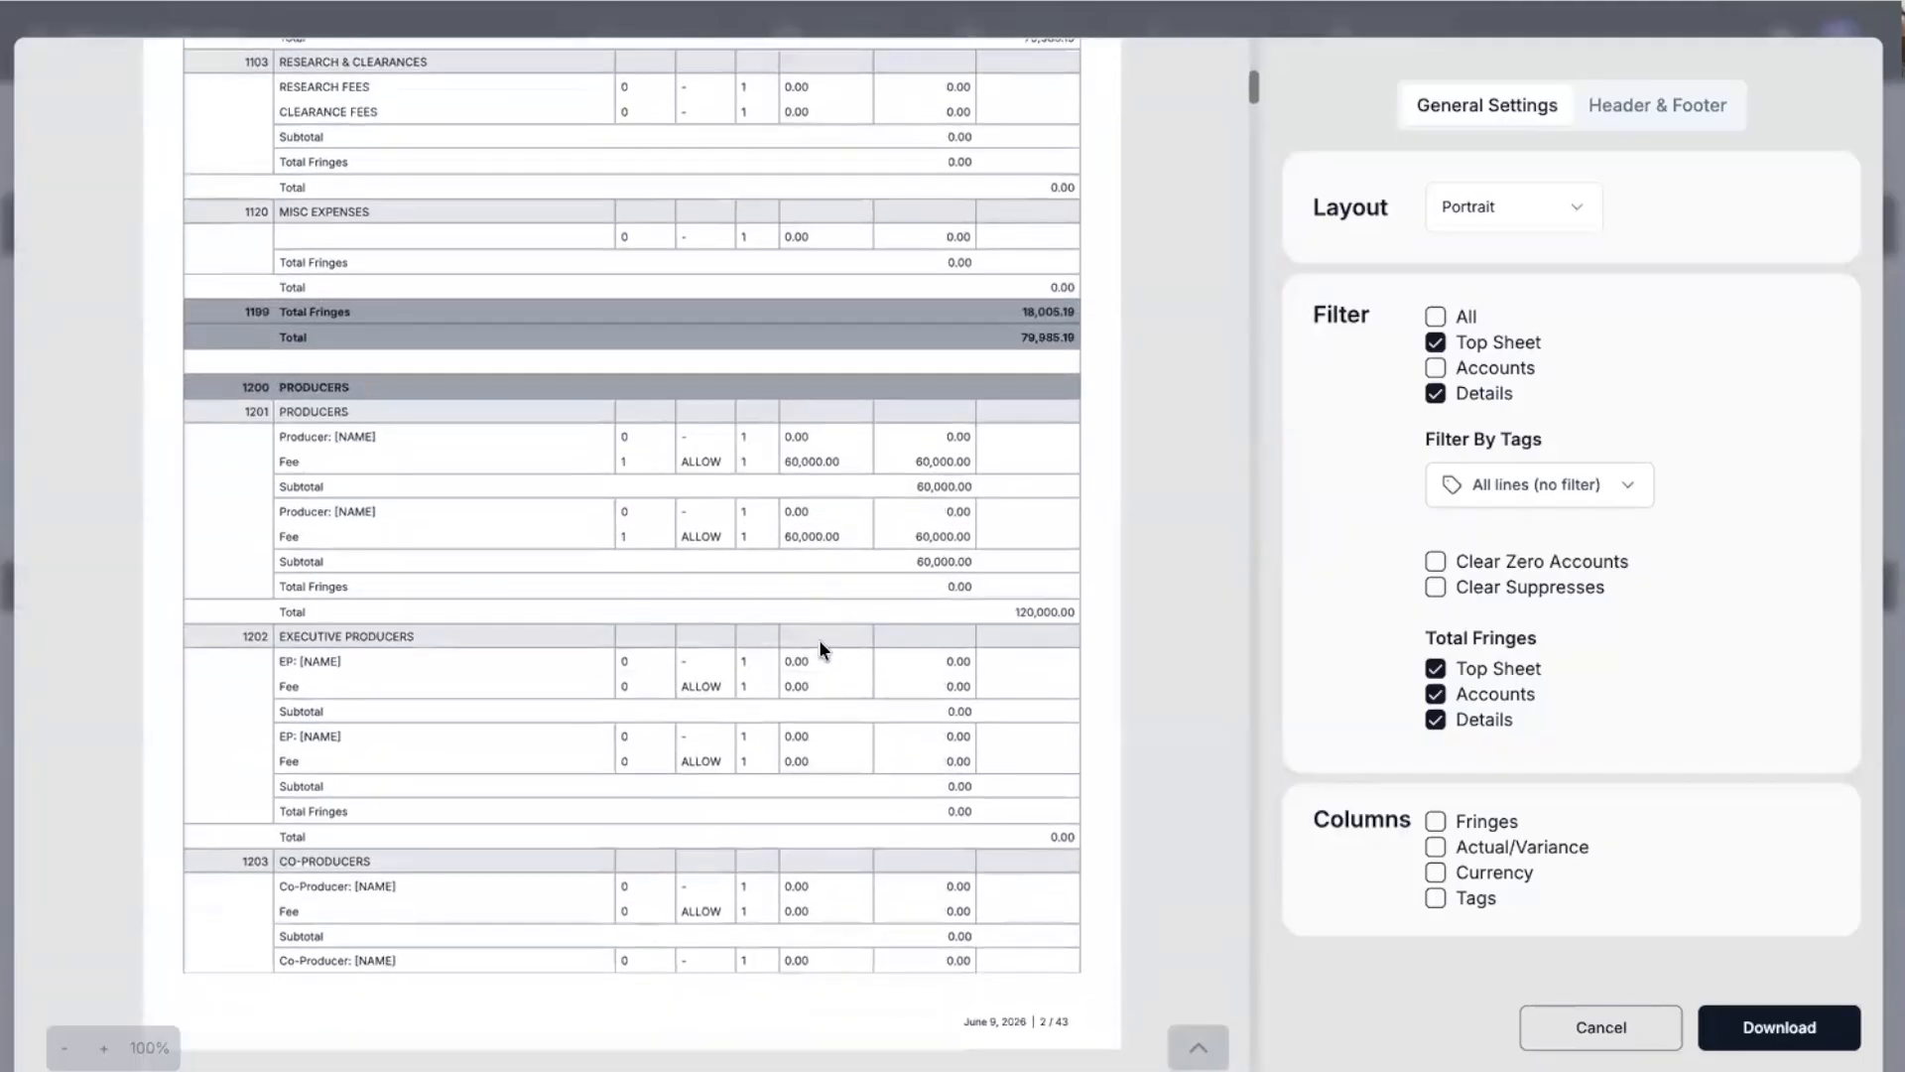
pyautogui.scroll(-3, 820, 650)
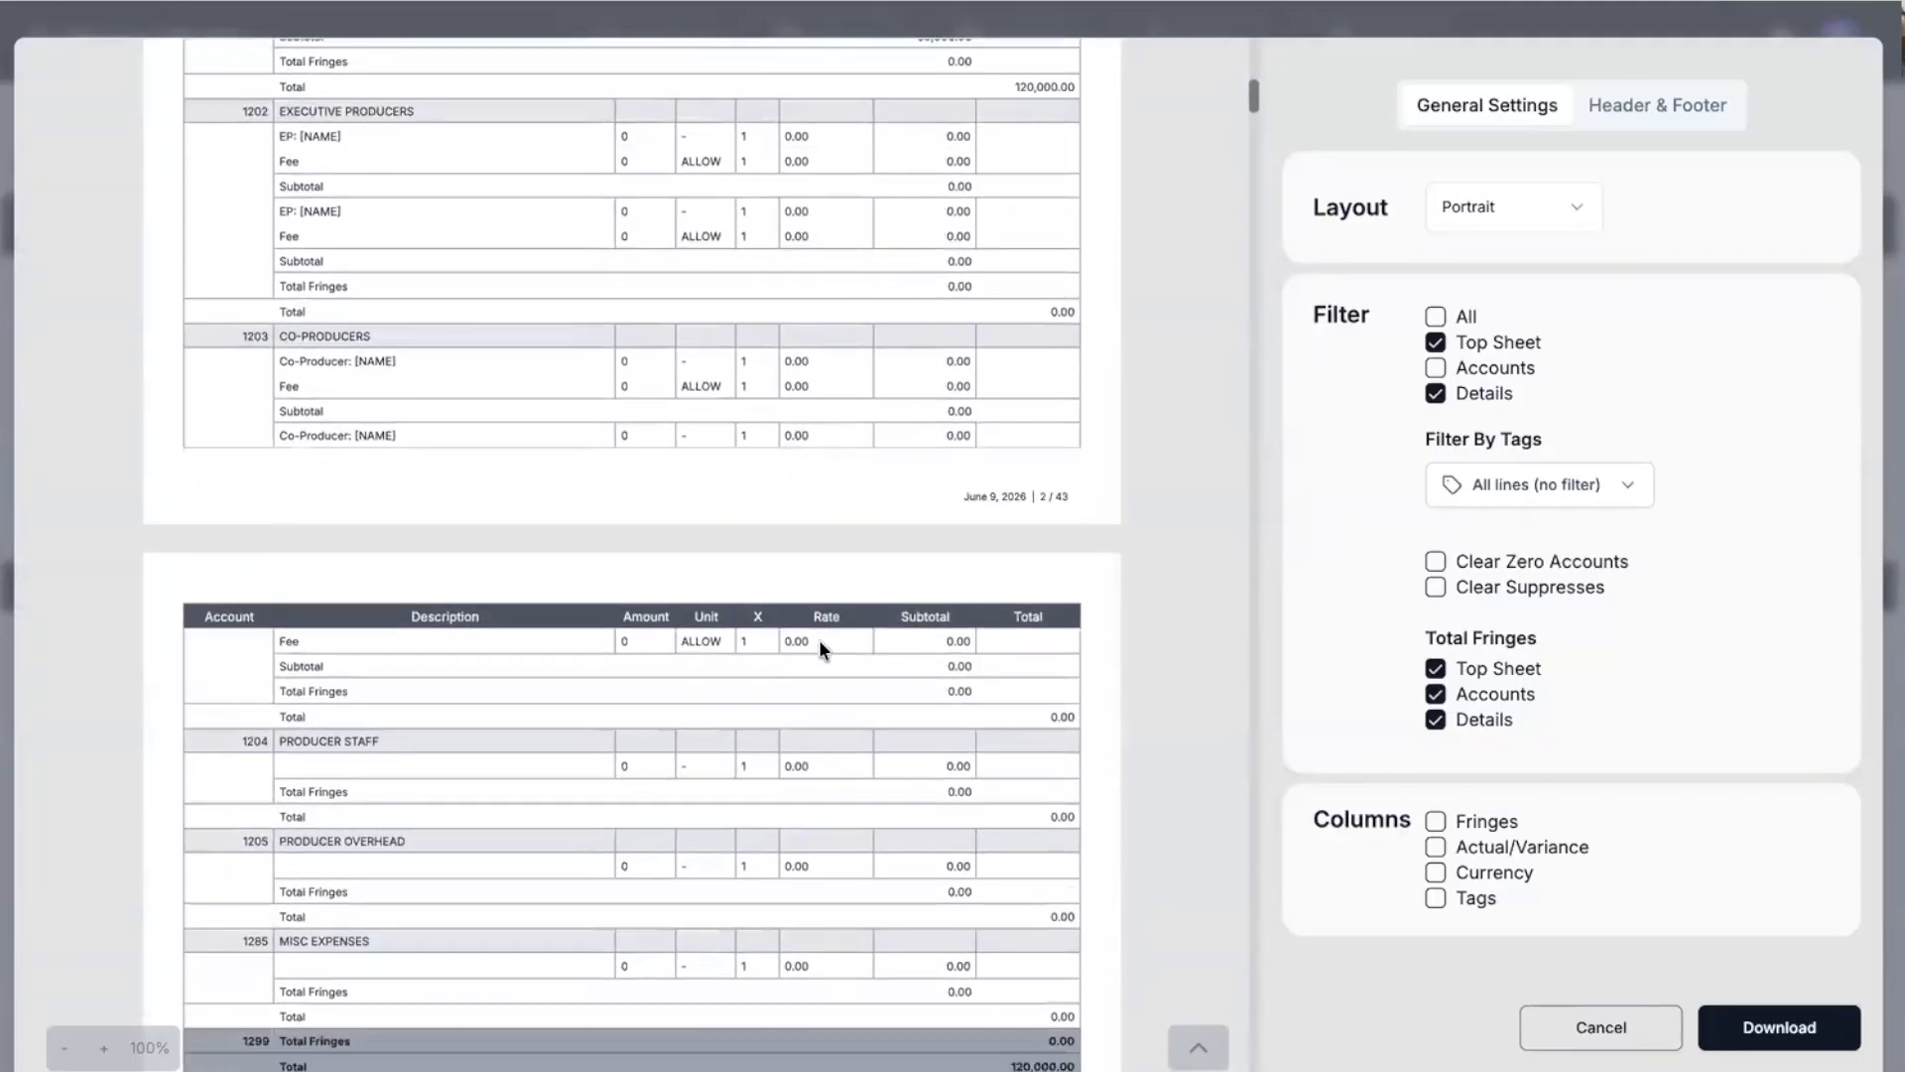
pyautogui.scroll(-3, 818, 650)
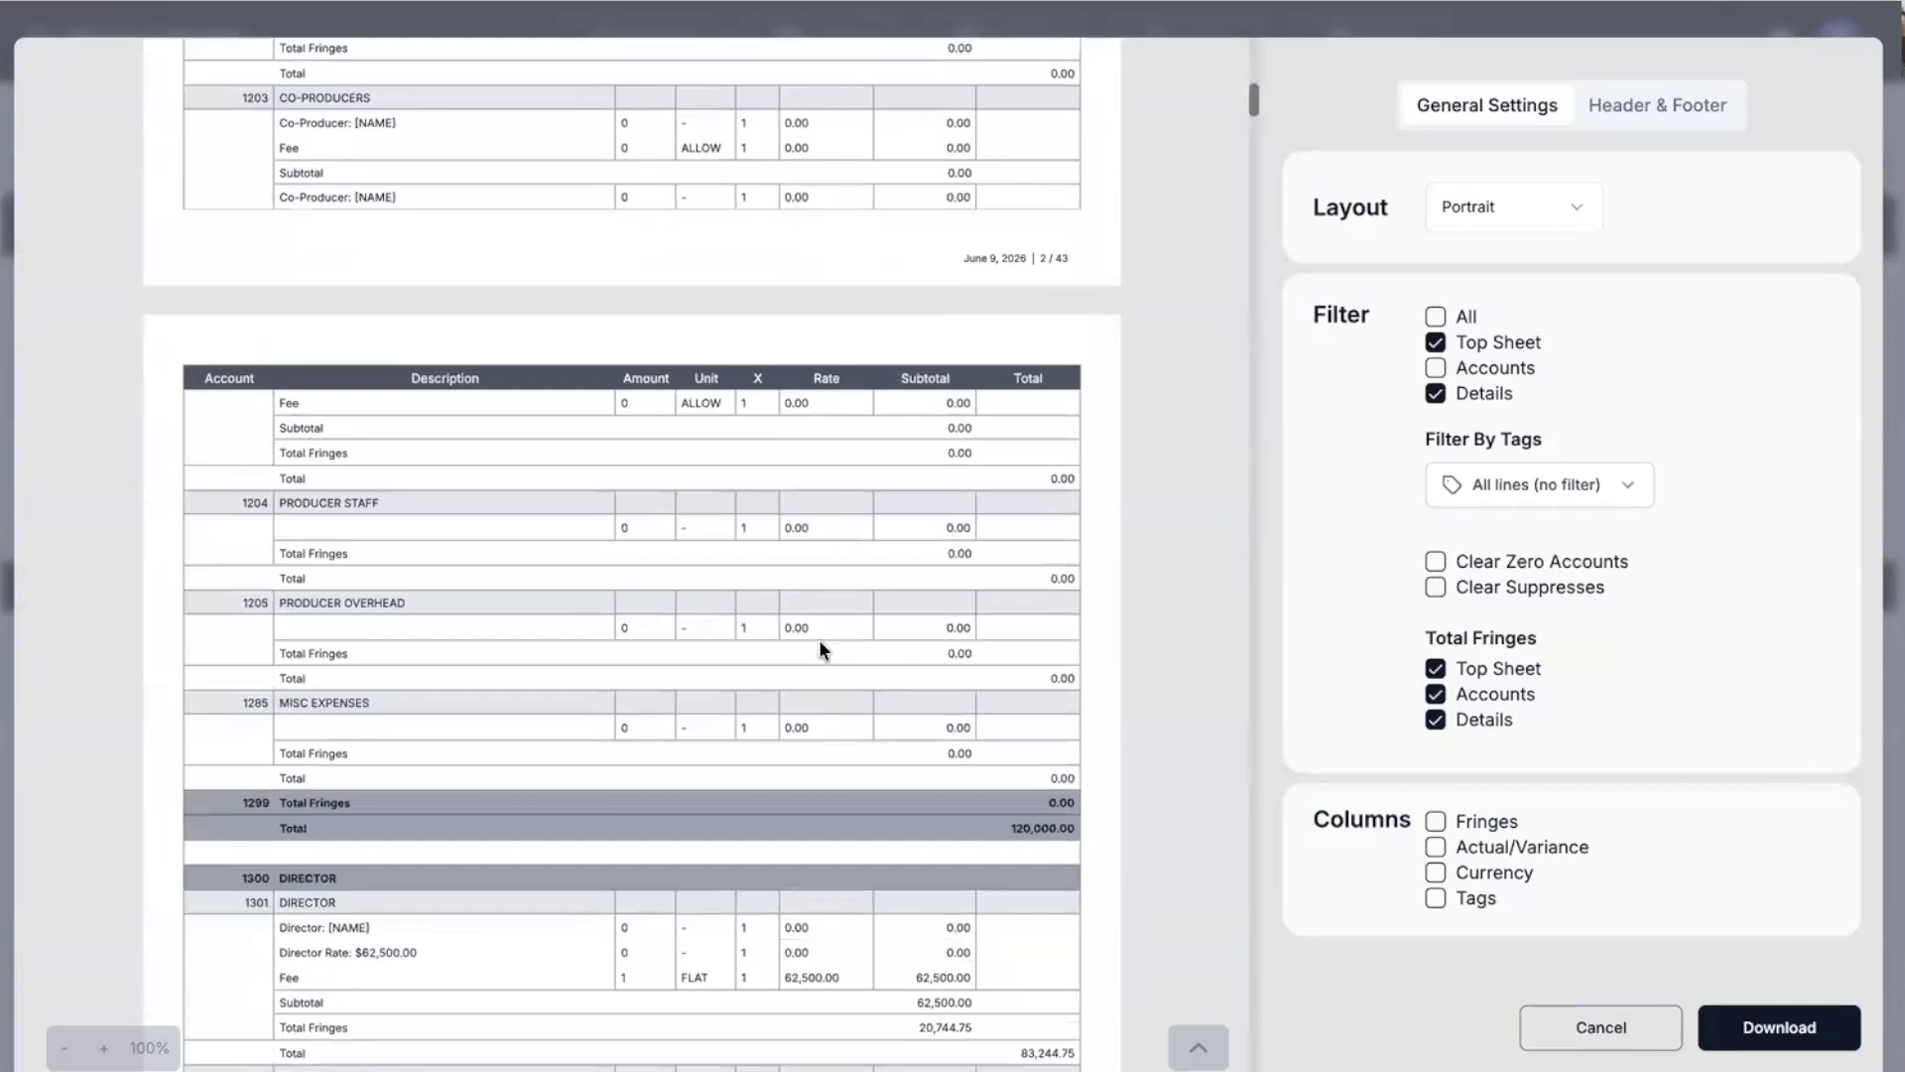
pyautogui.scroll(-3, 820, 650)
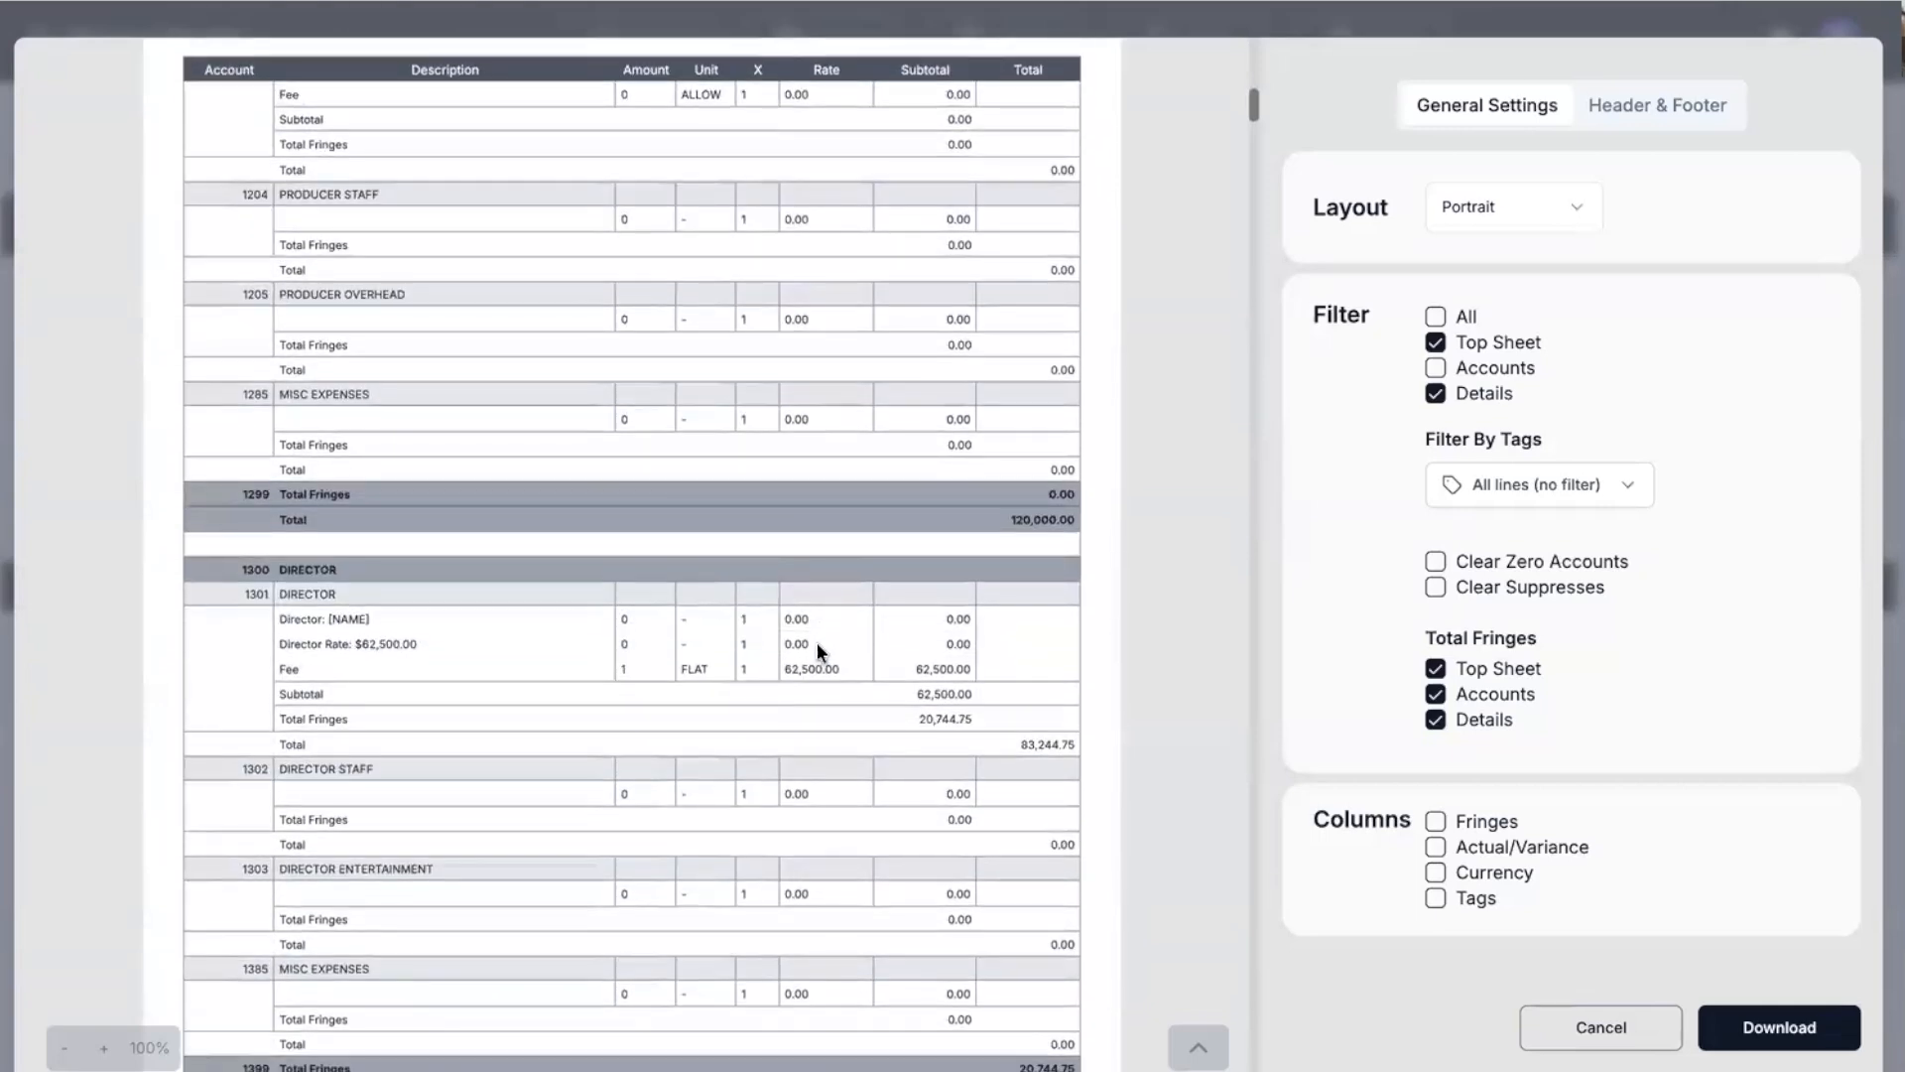
pyautogui.click(835, 26)
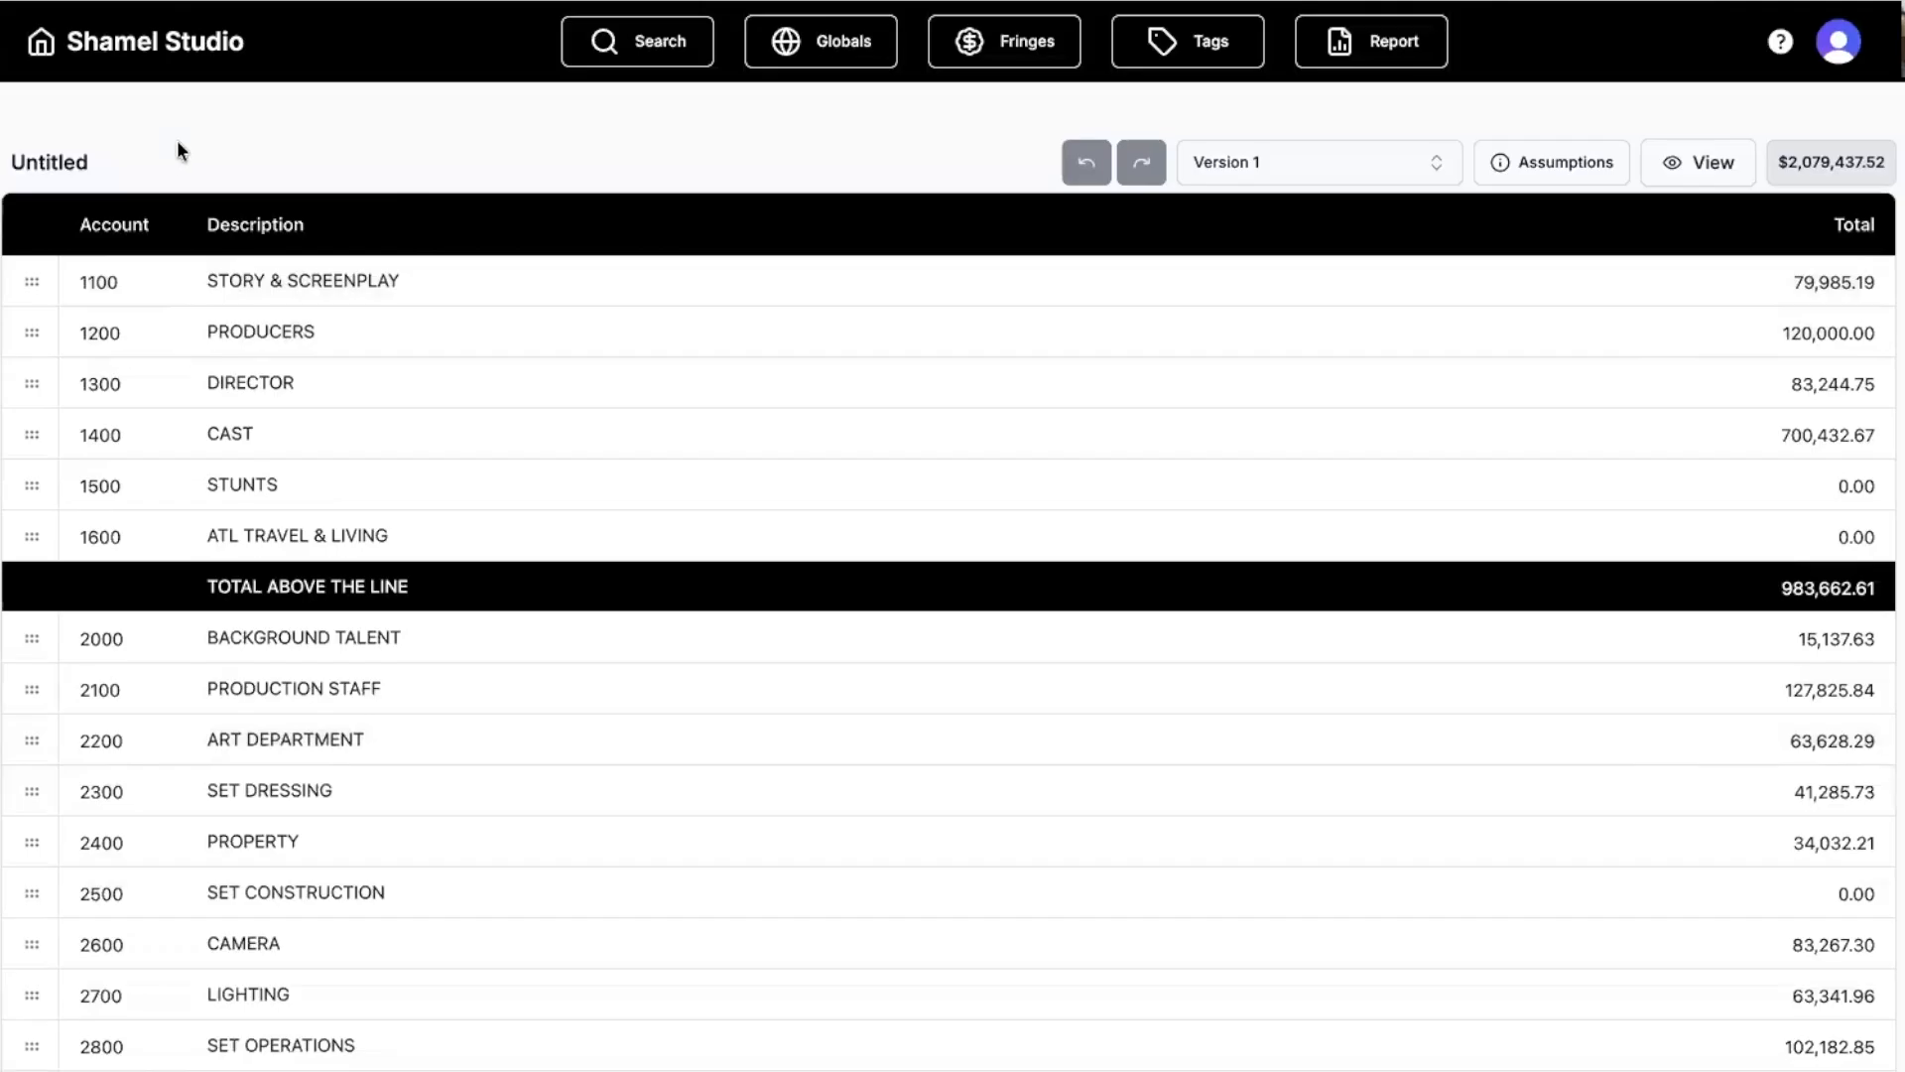
# From the projects overview, start a call sheet for the Untitled project.
pyautogui.click(37, 43)
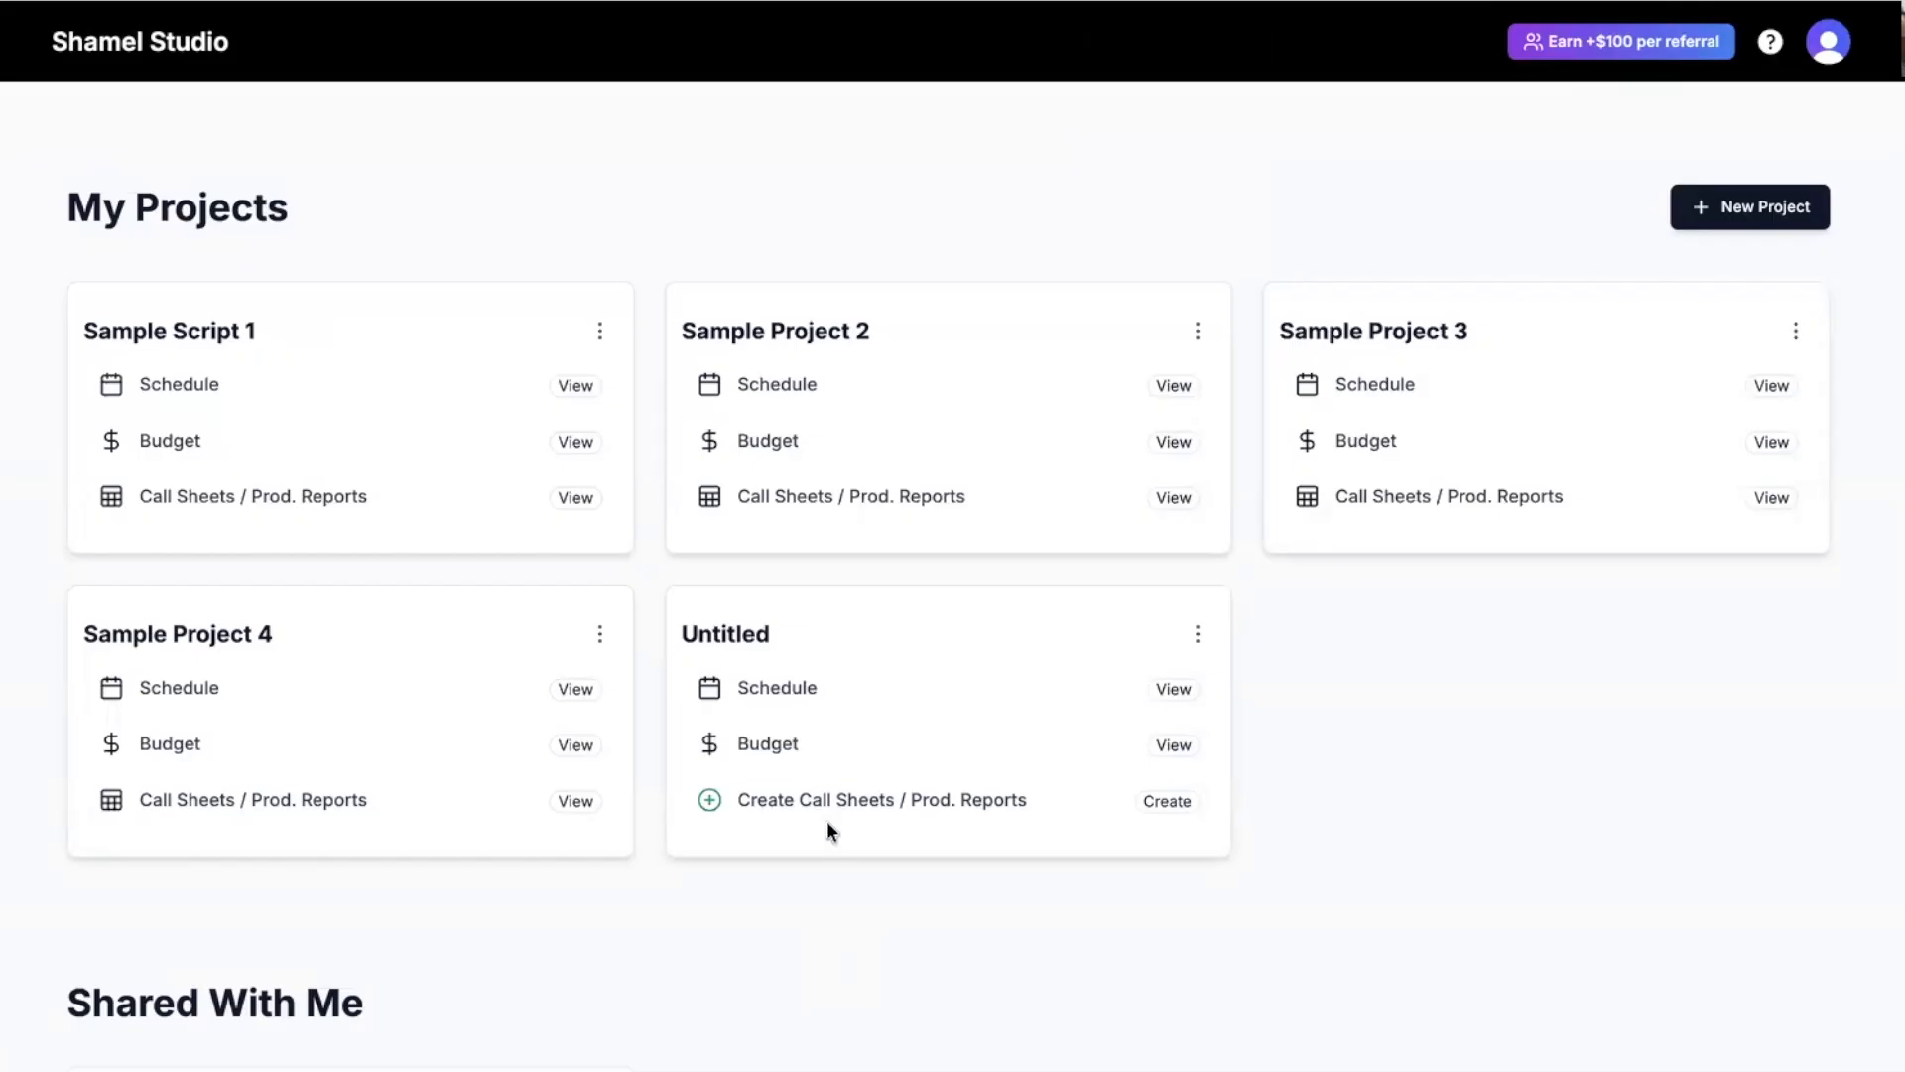
pyautogui.click(817, 794)
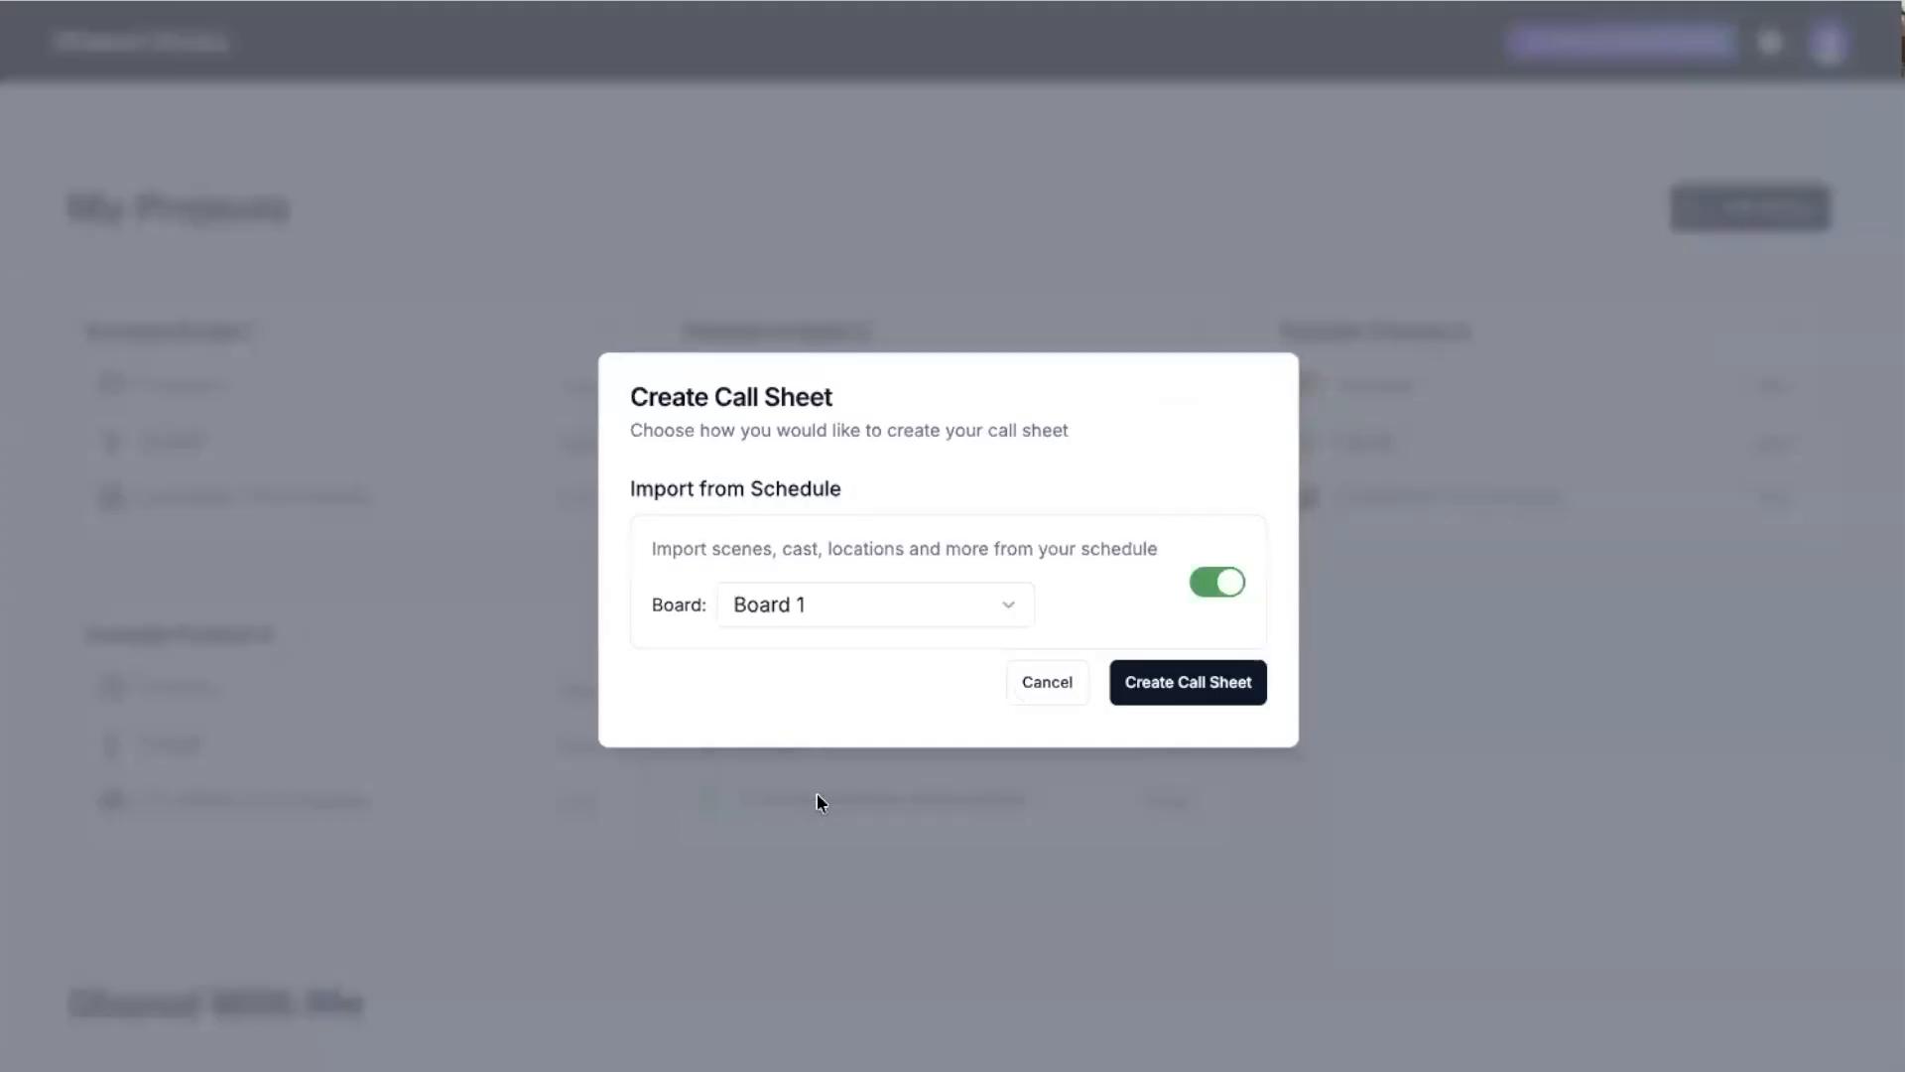
# Create the Day 1 call sheet from Board 1 and look through it.
pyautogui.click(1169, 684)
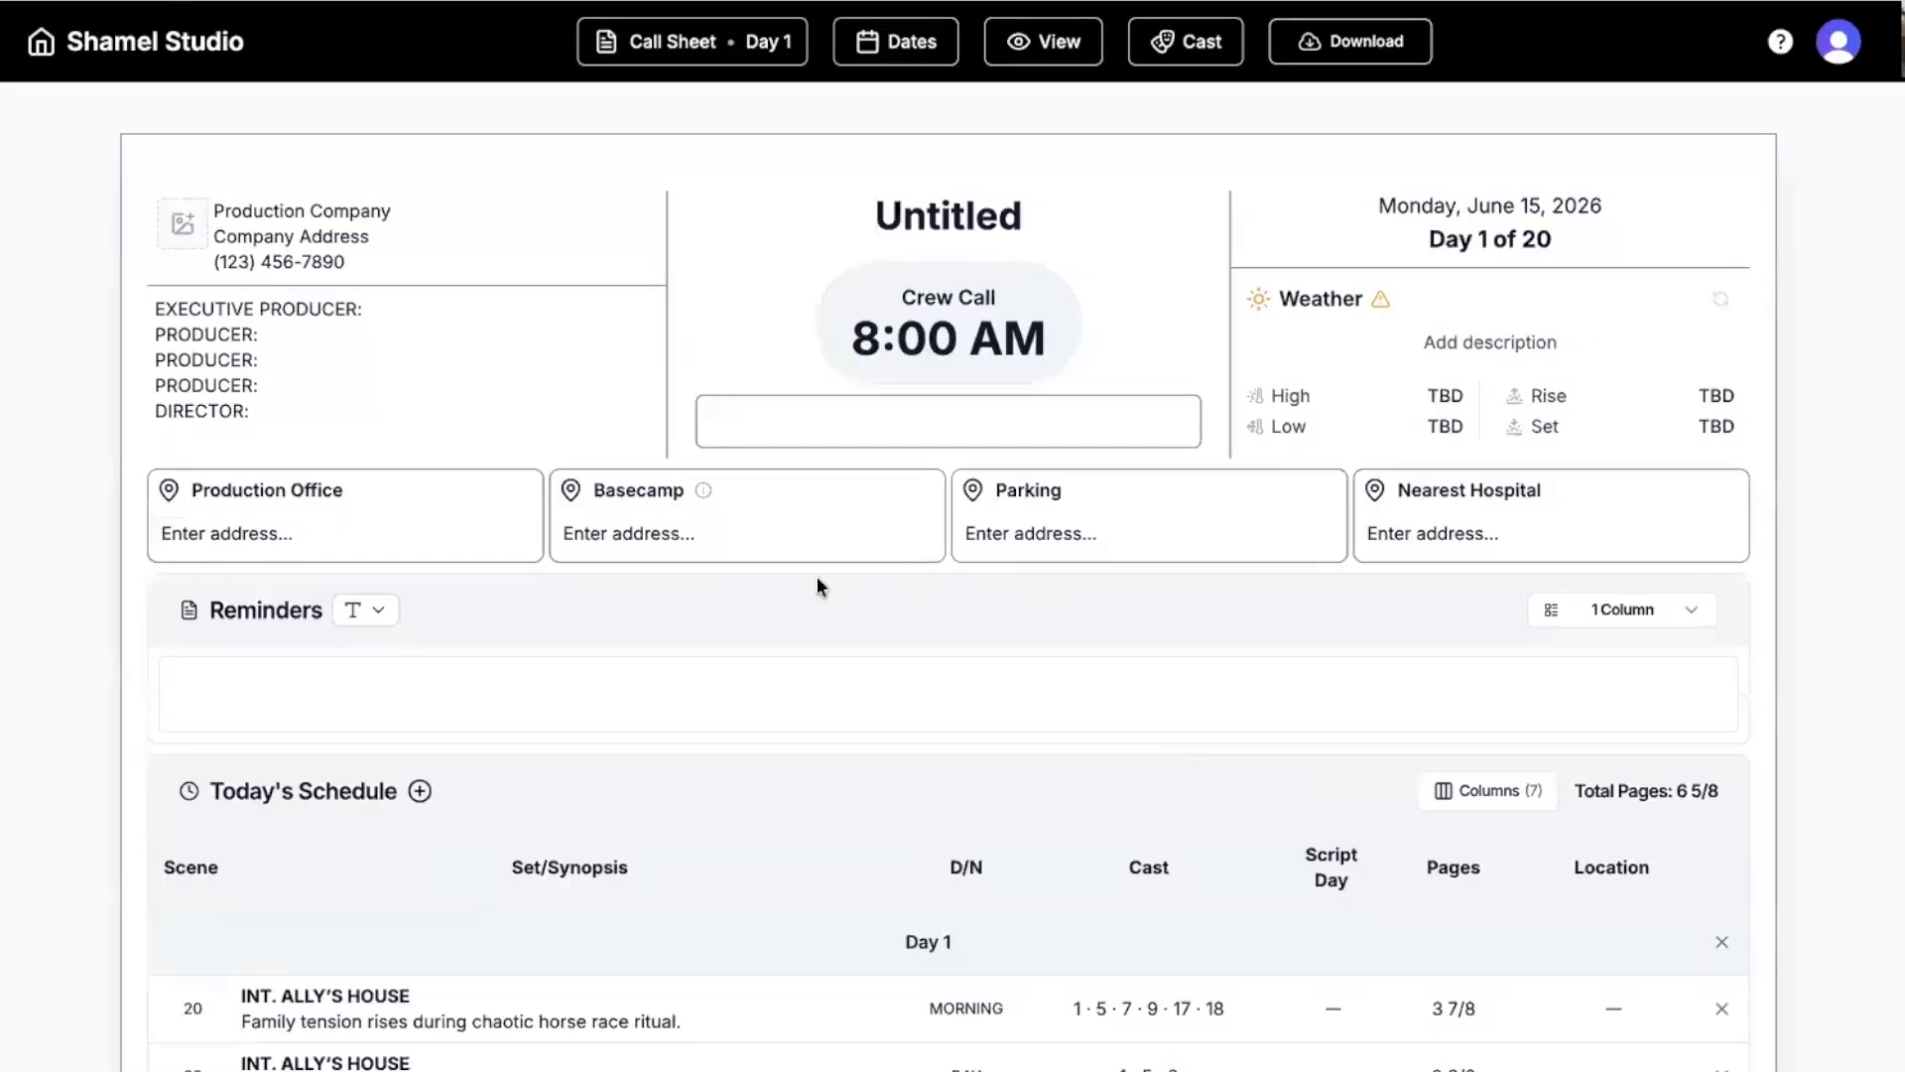
pyautogui.scroll(-4, 816, 577)
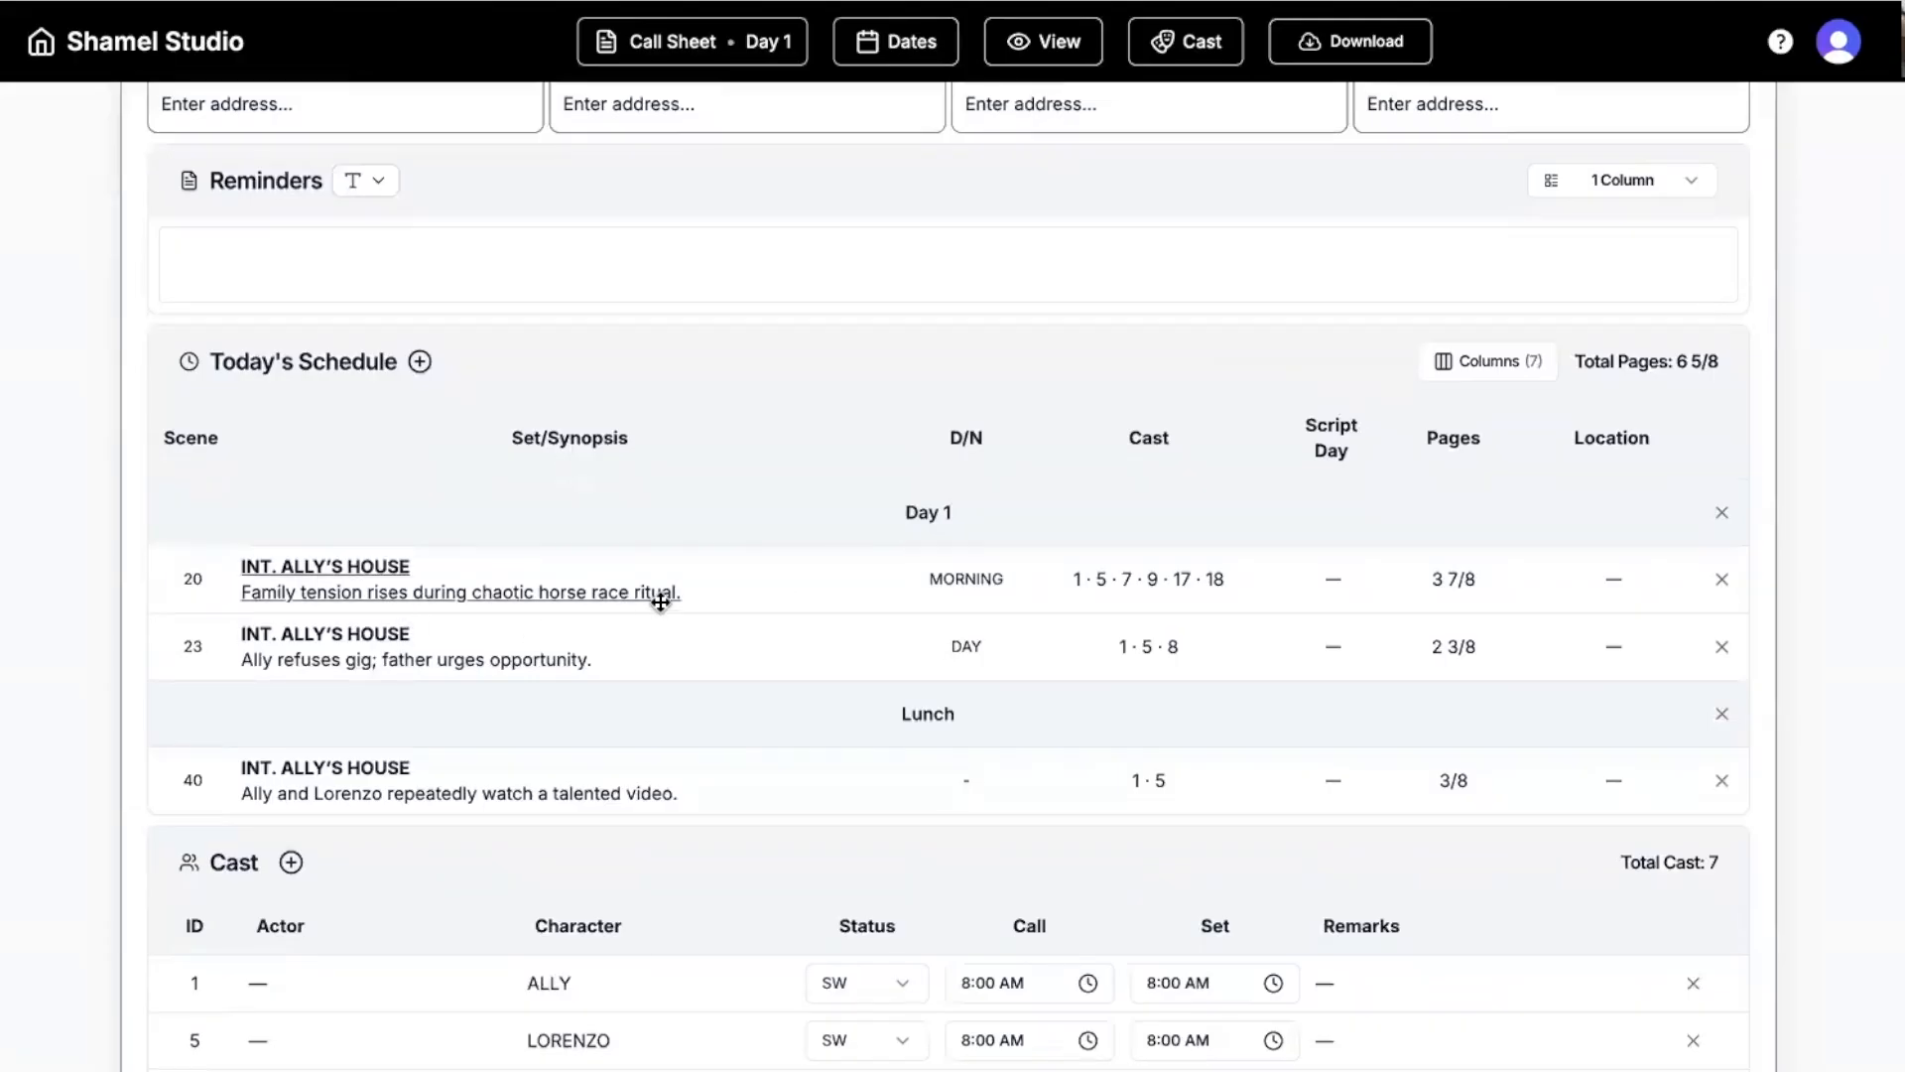
pyautogui.scroll(-3, 660, 600)
pyautogui.scroll(-2, 595, 688)
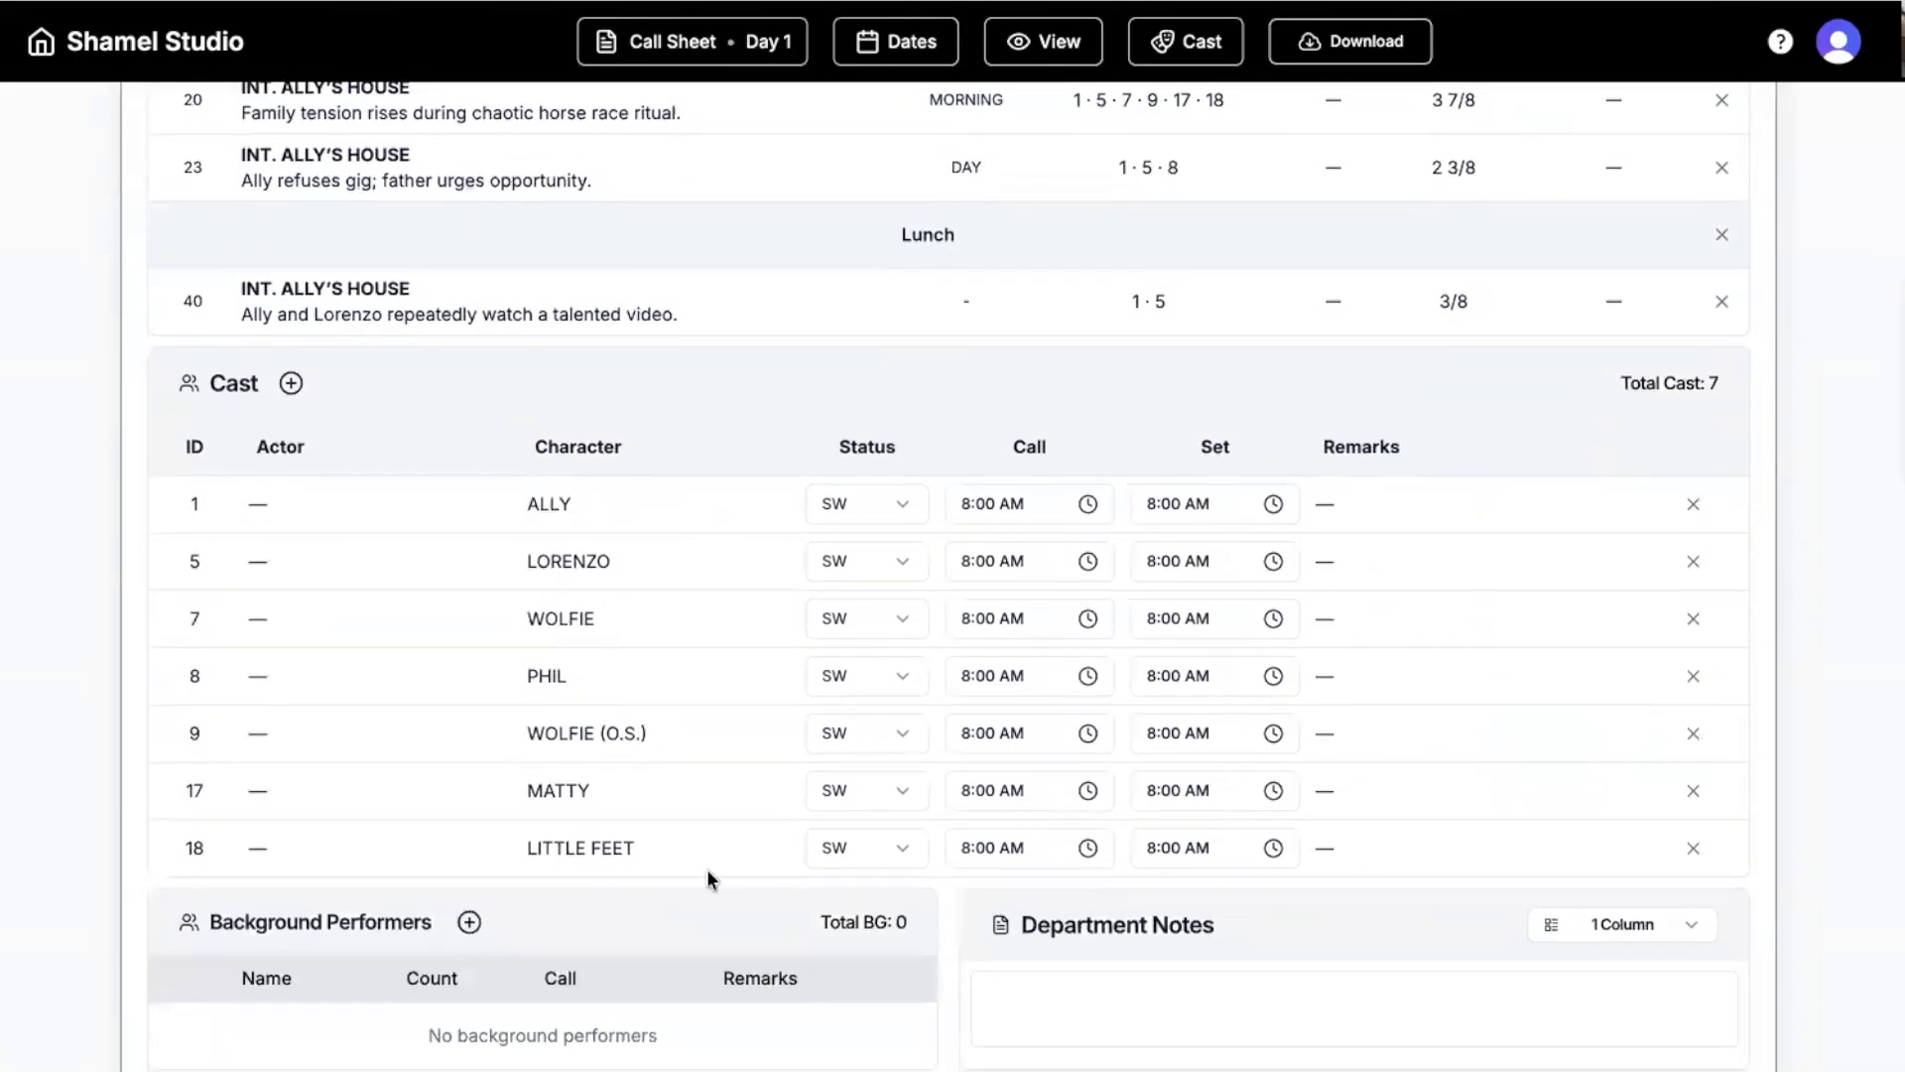
pyautogui.scroll(-6, 707, 867)
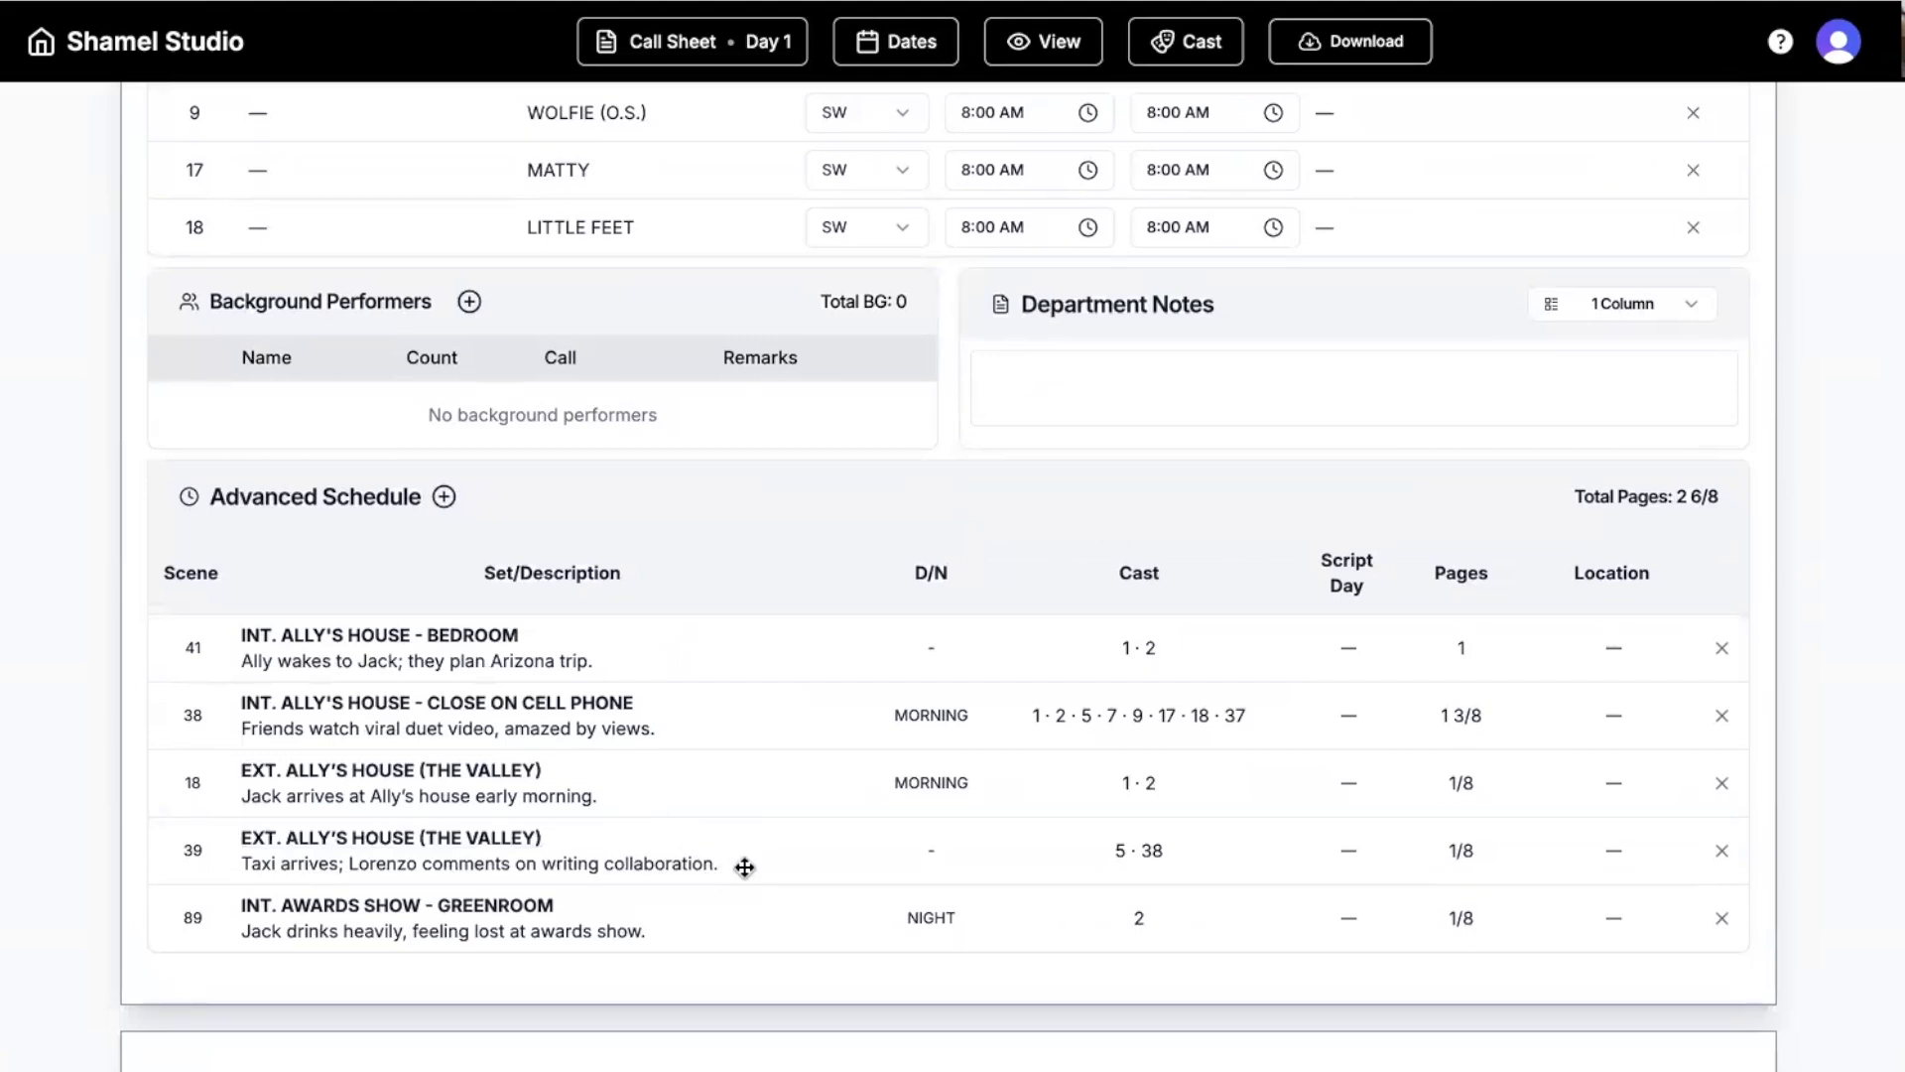
pyautogui.scroll(4, 745, 867)
pyautogui.scroll(8, 744, 867)
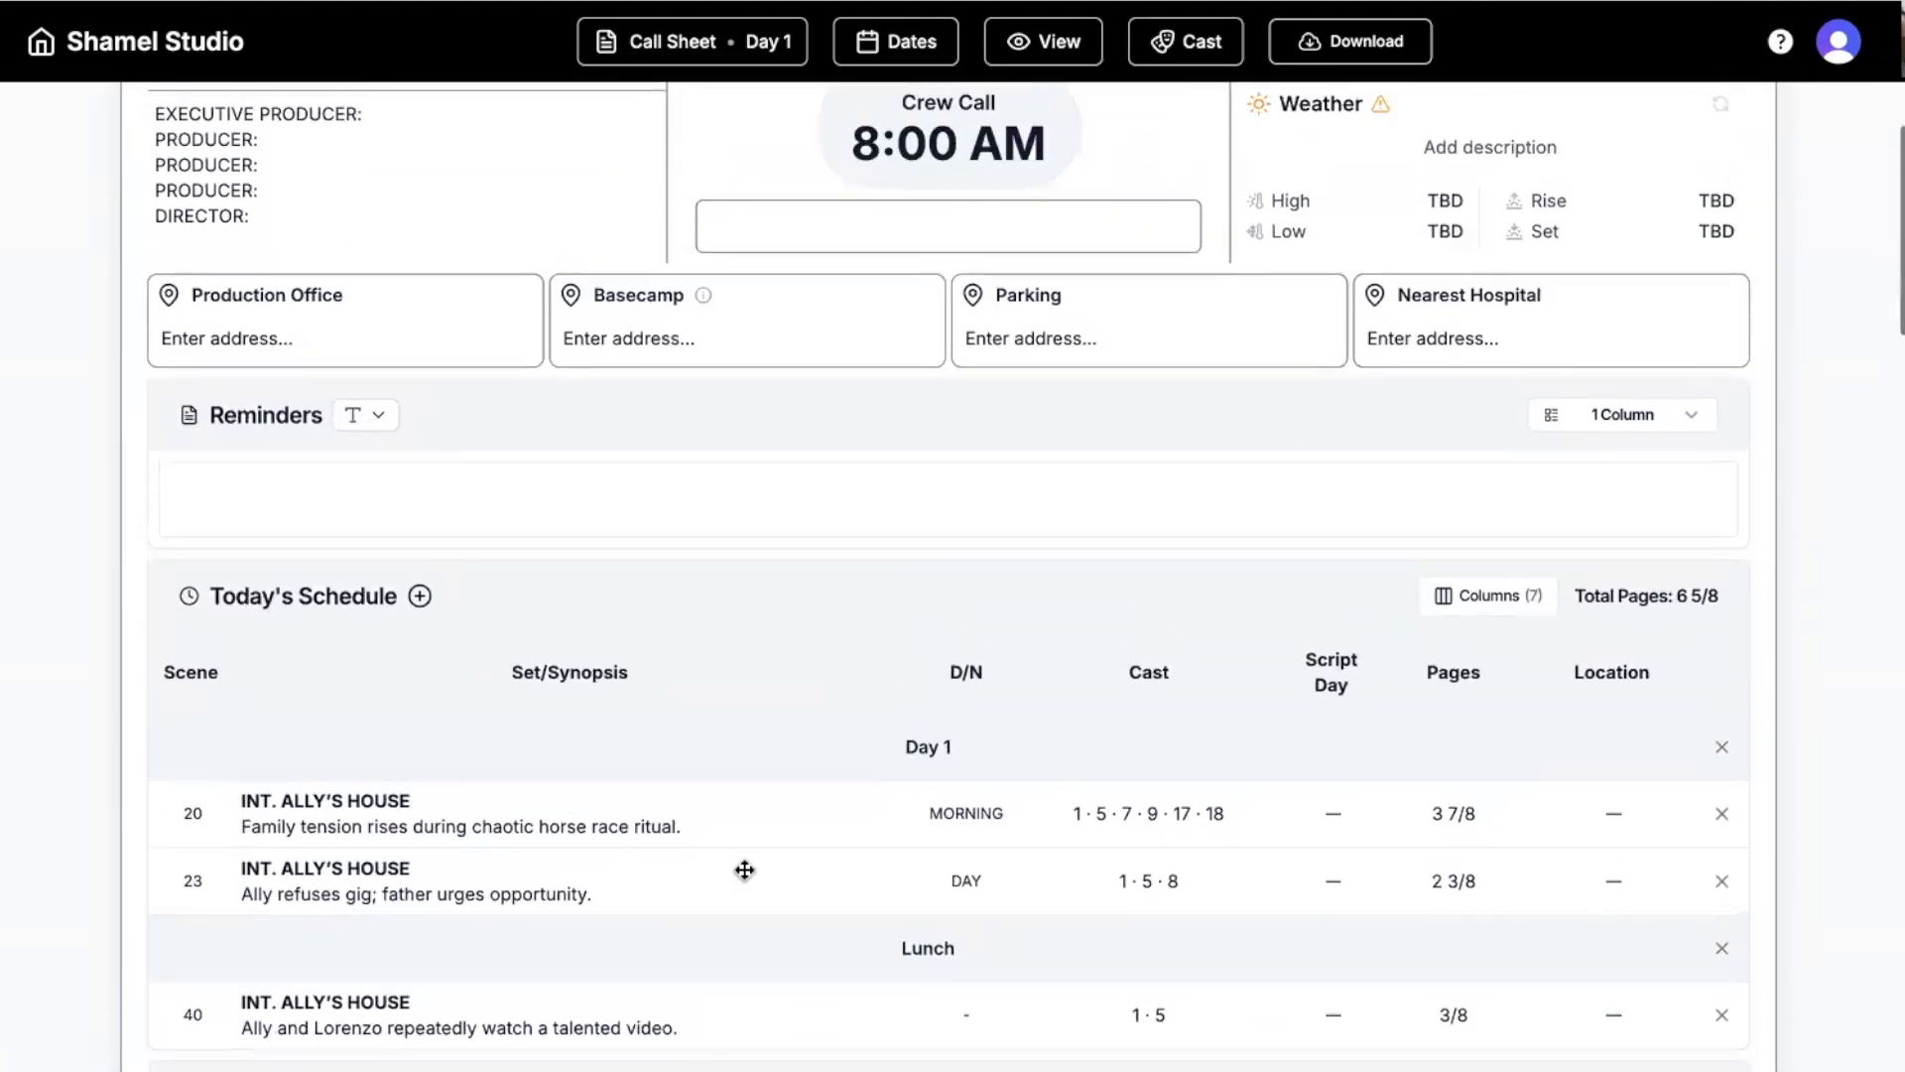
pyautogui.scroll(-2, 1231, 664)
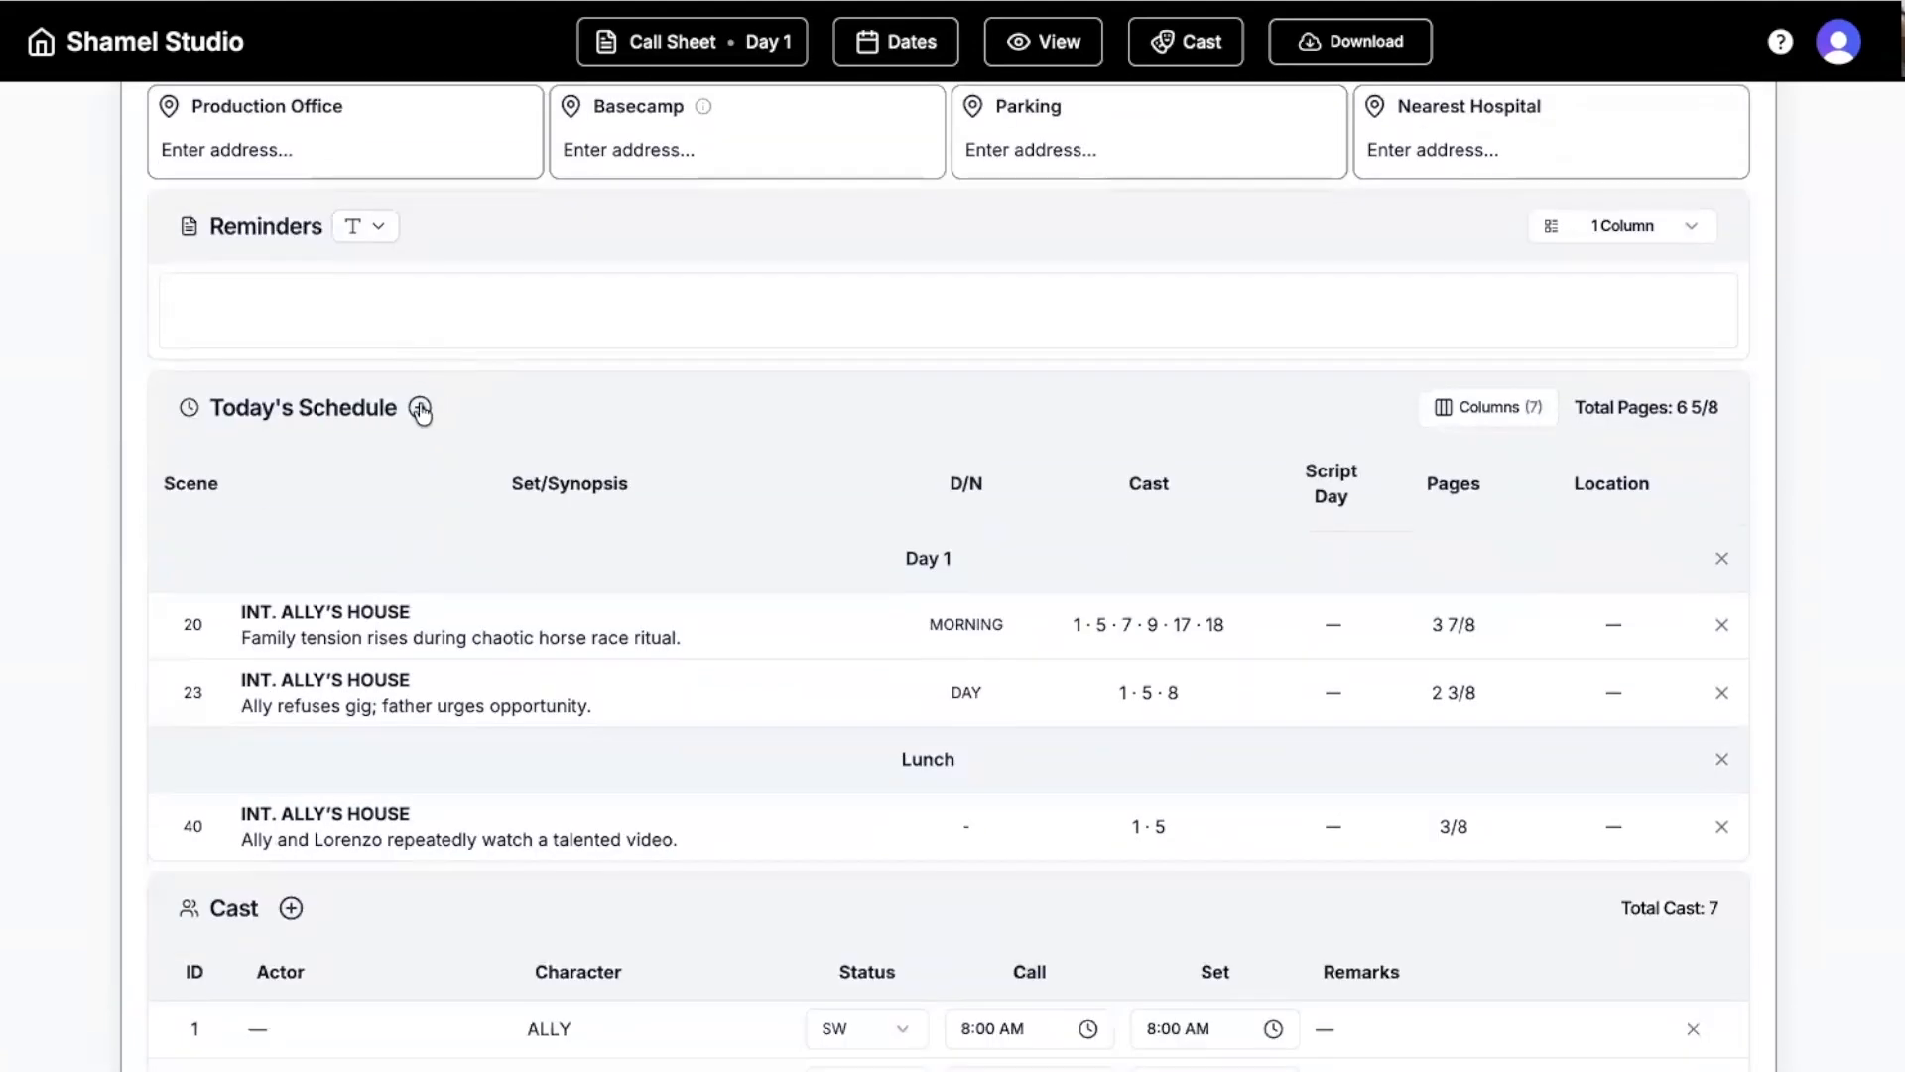
# Add scene 1, INT. DOME TENT - BACKSTAGE, to Today's Schedule.
pyautogui.click(421, 409)
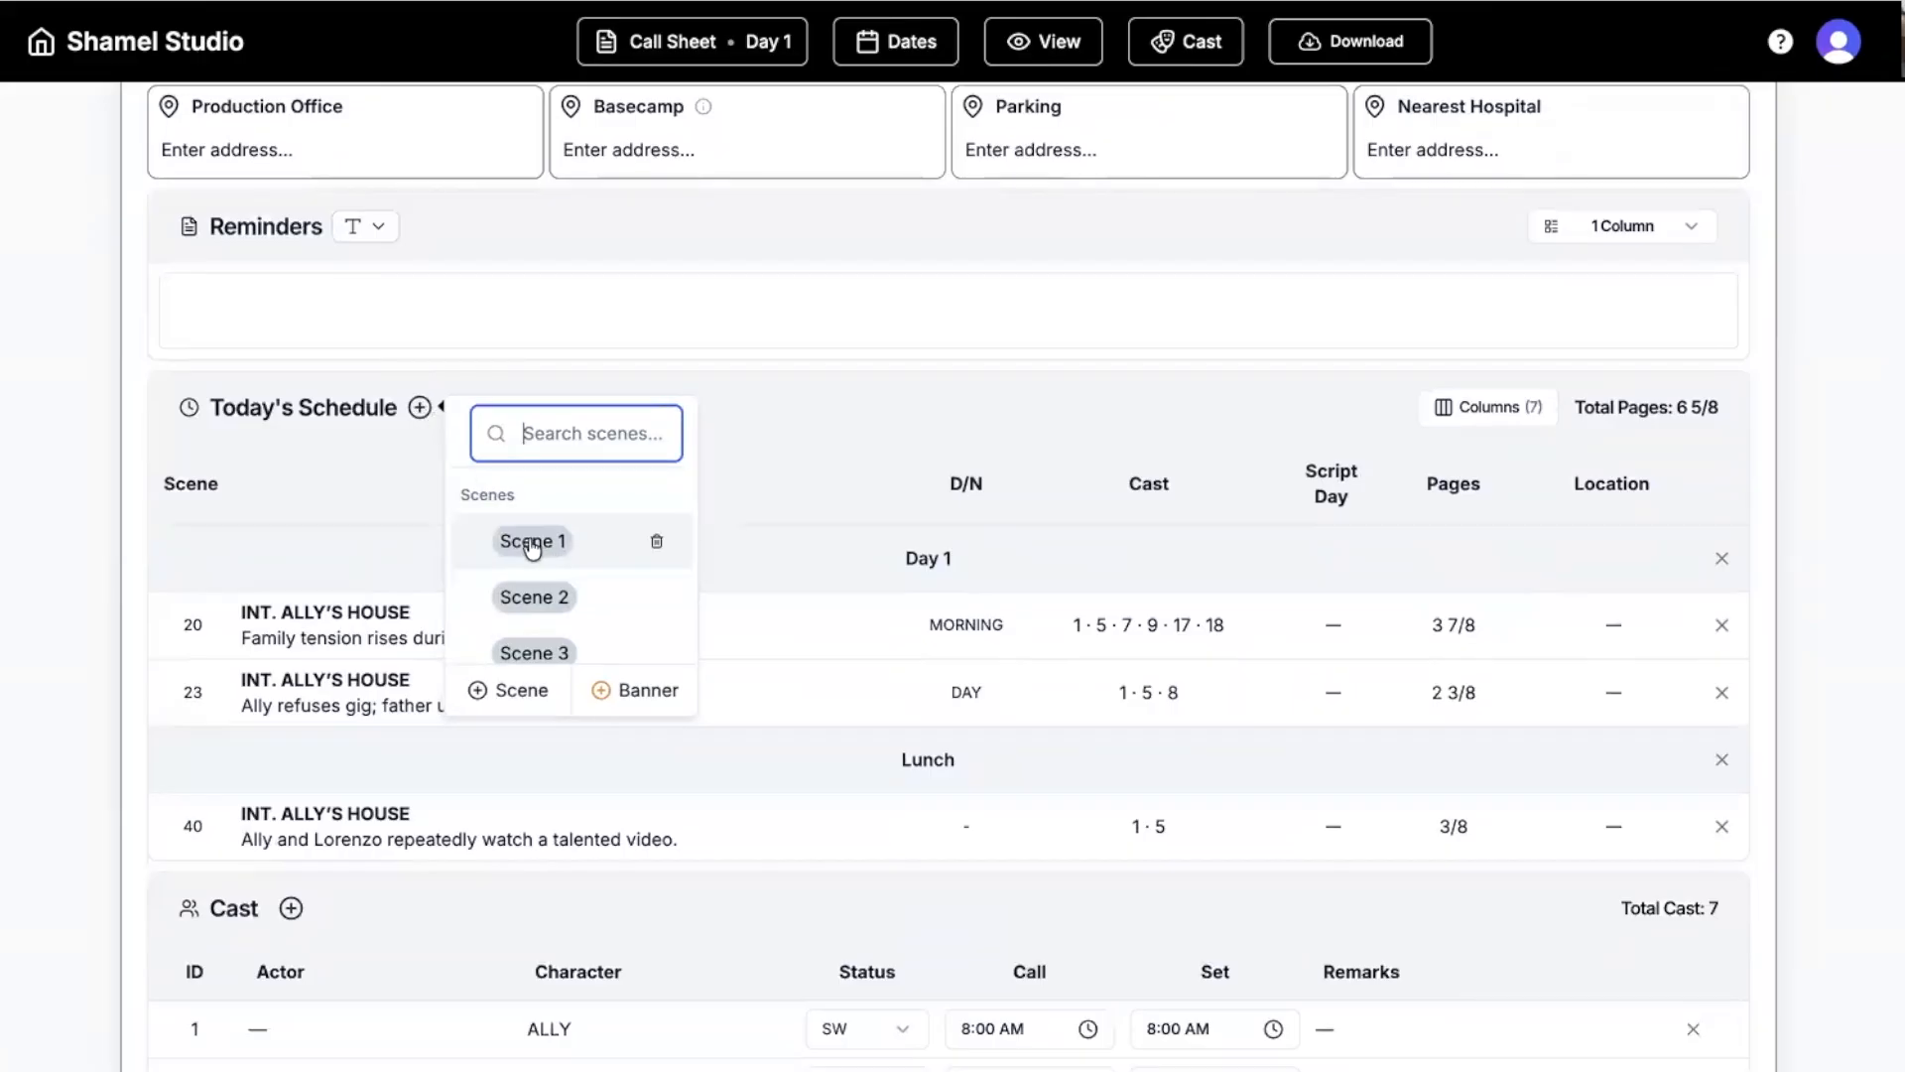
pyautogui.click(349, 526)
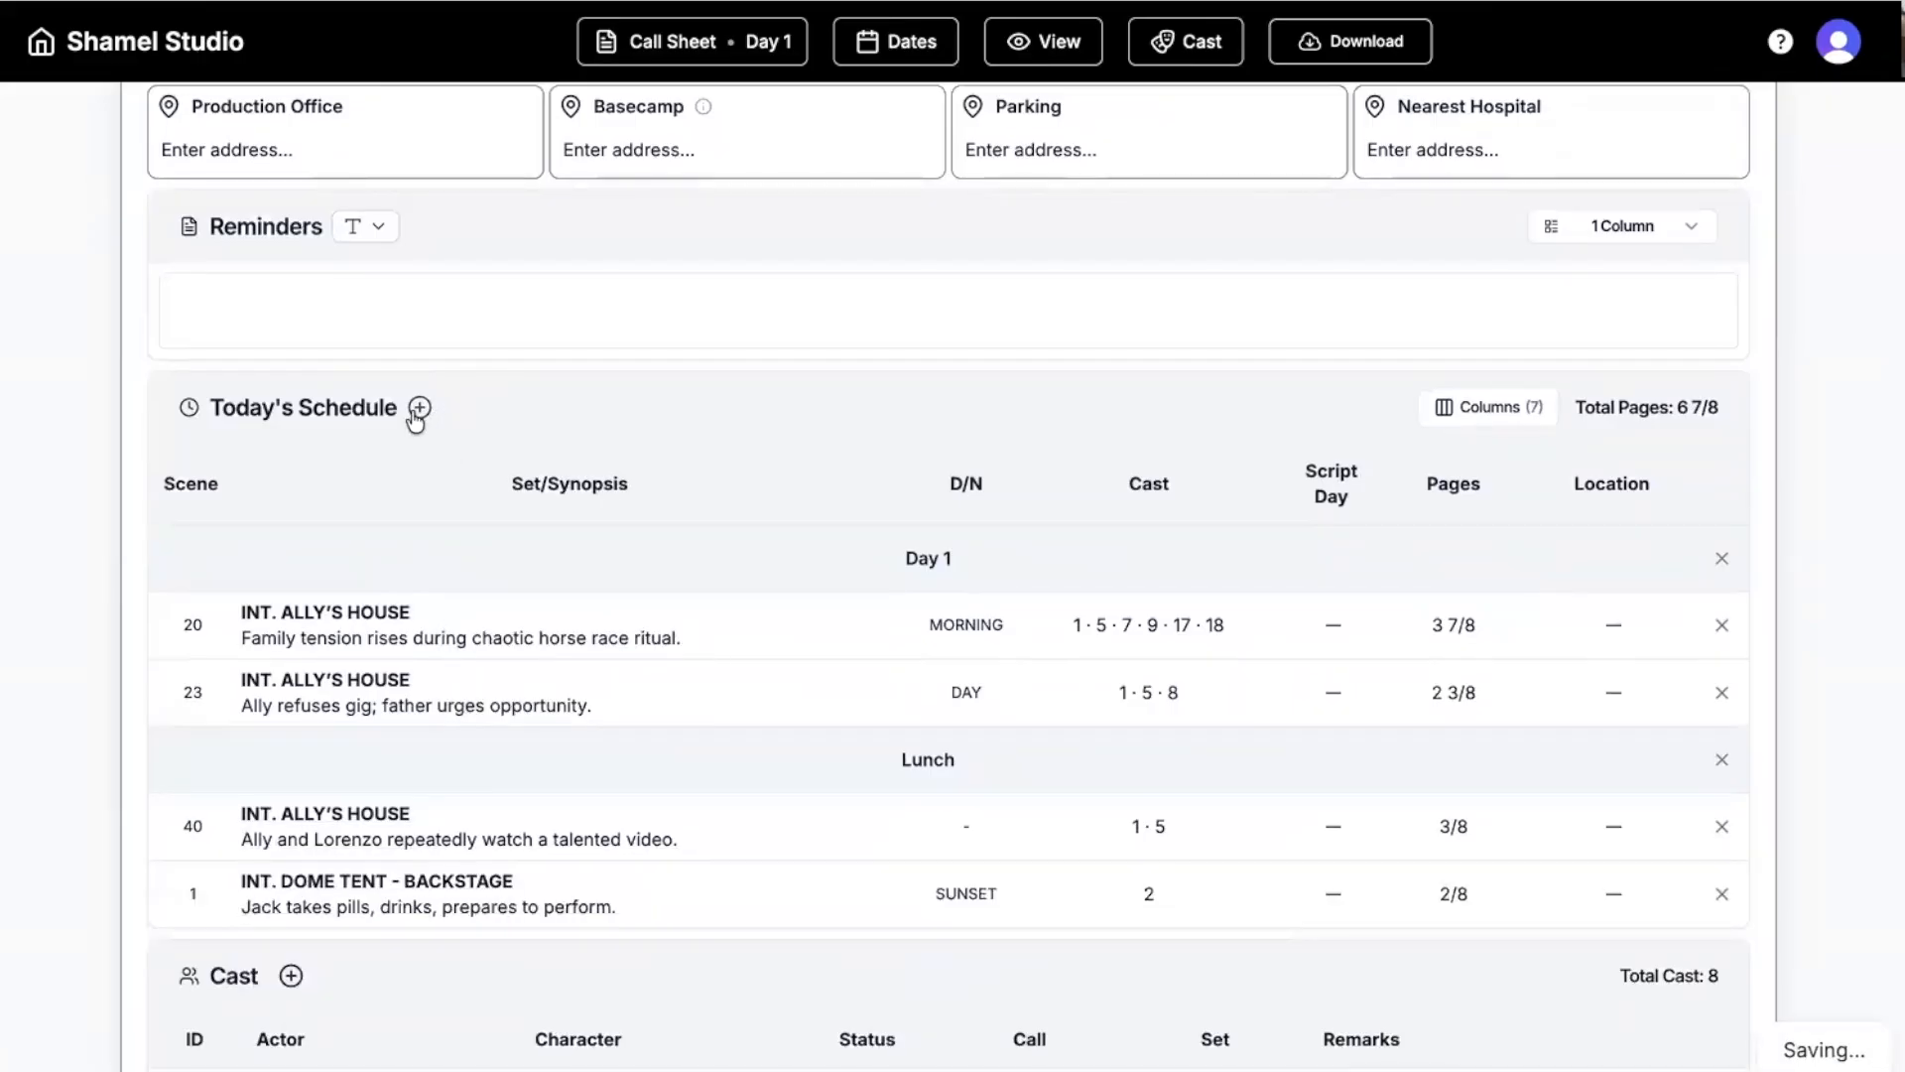
pyautogui.scroll(4, 834, 456)
pyautogui.click(721, 520)
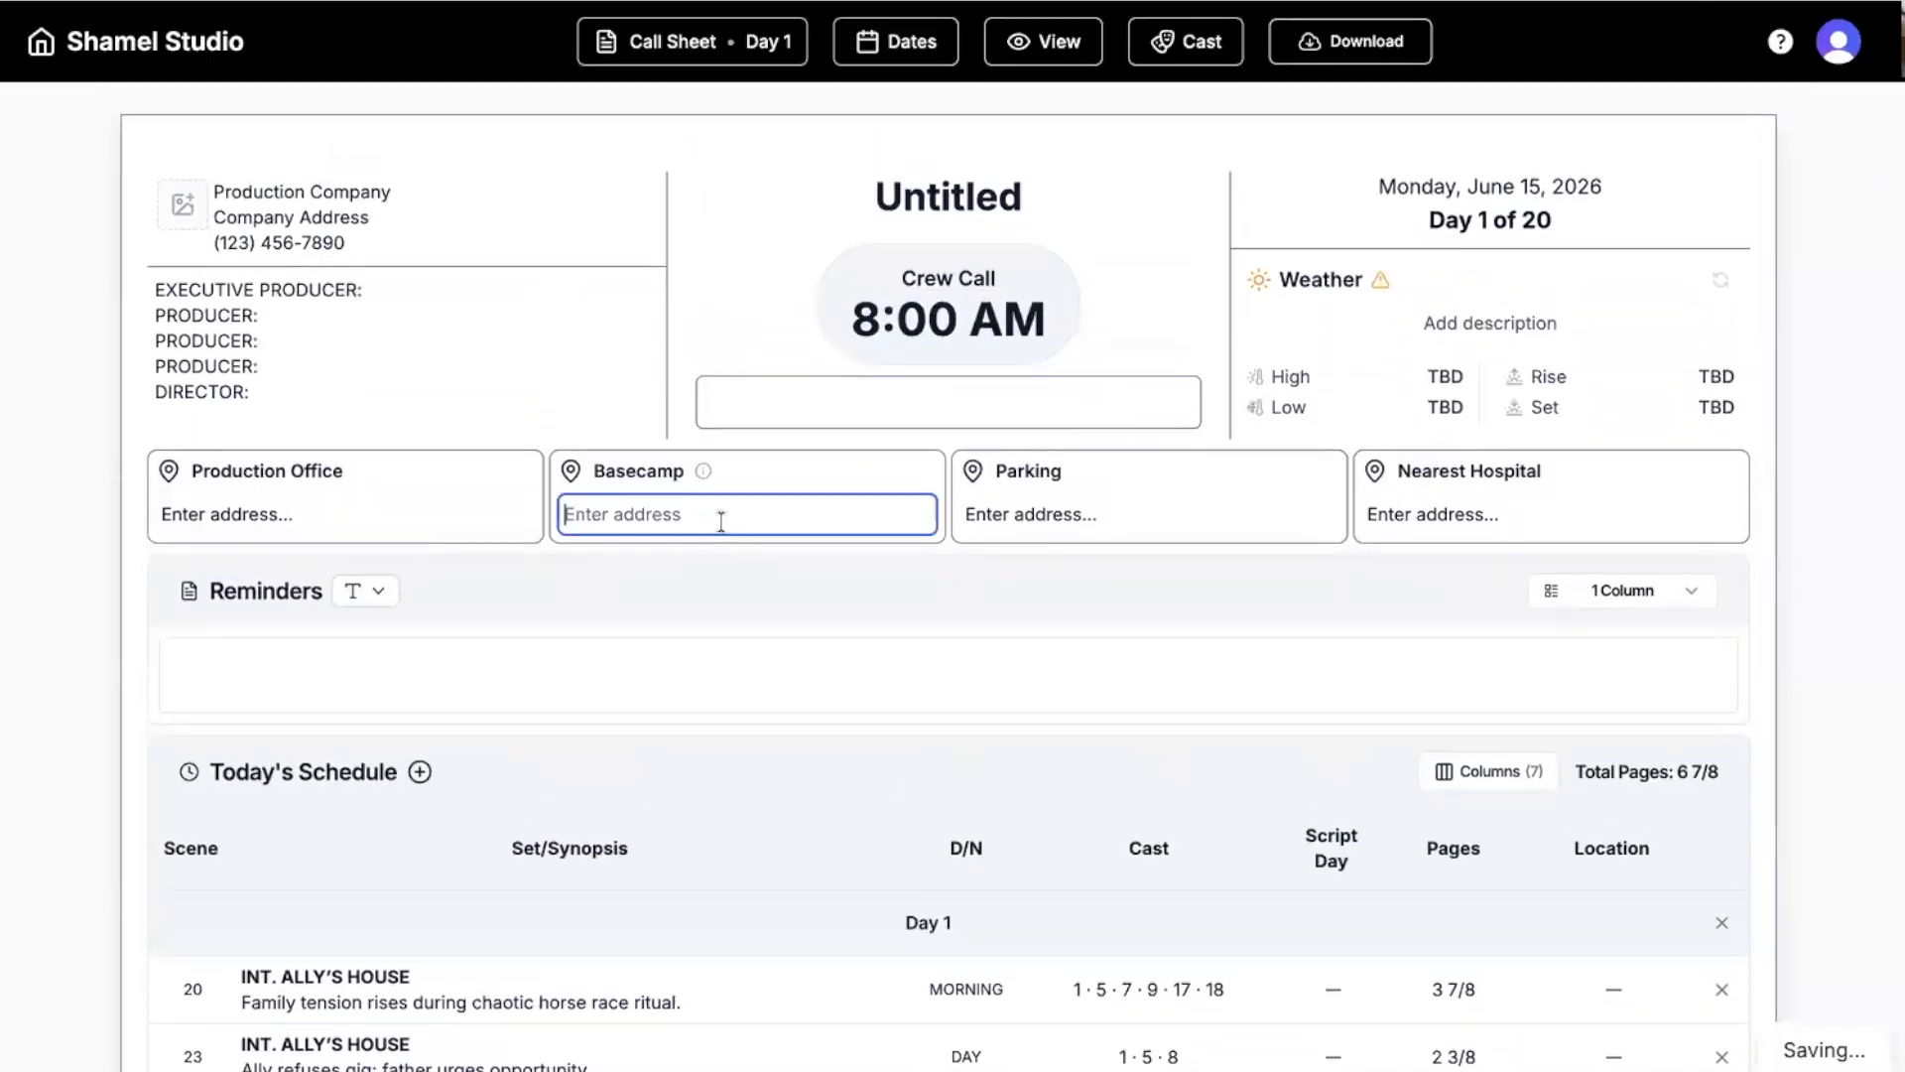
pyautogui.write('2021')
pyautogui.press('Down')
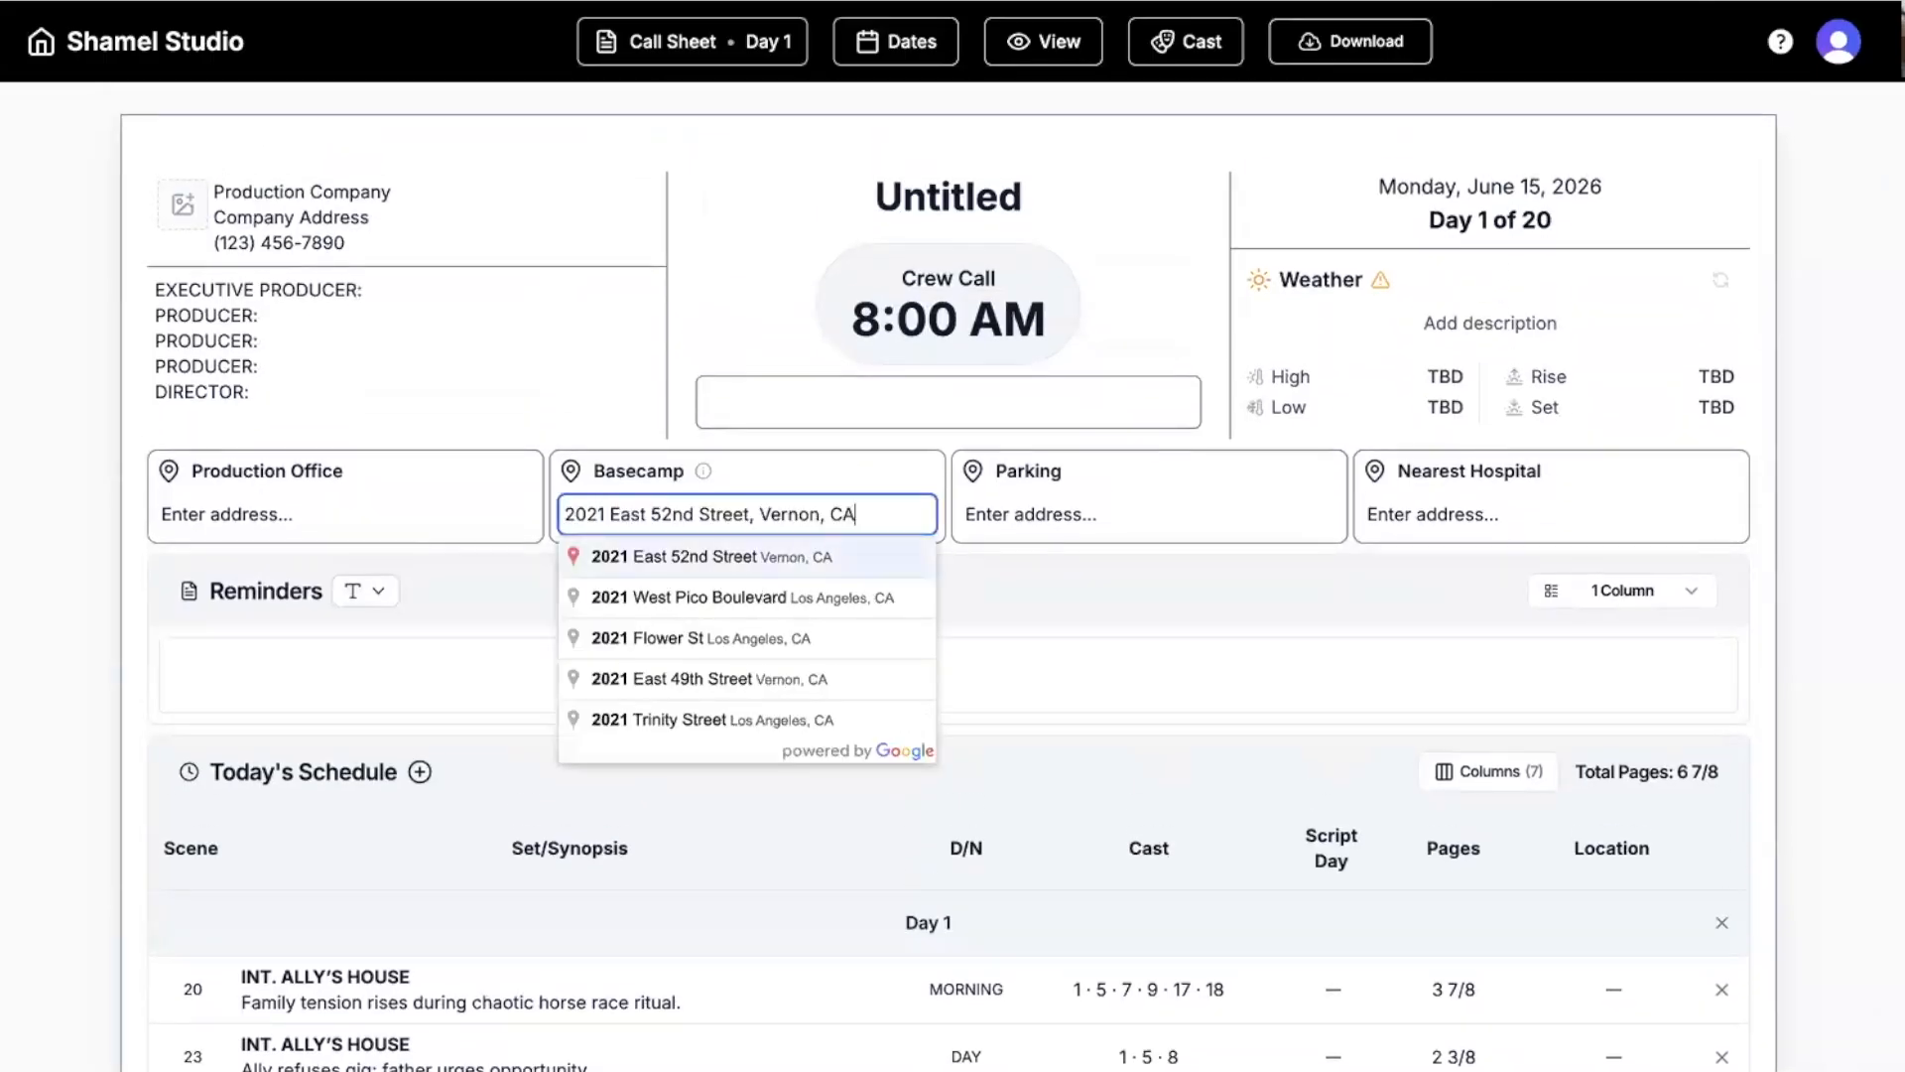
pyautogui.press('Return')
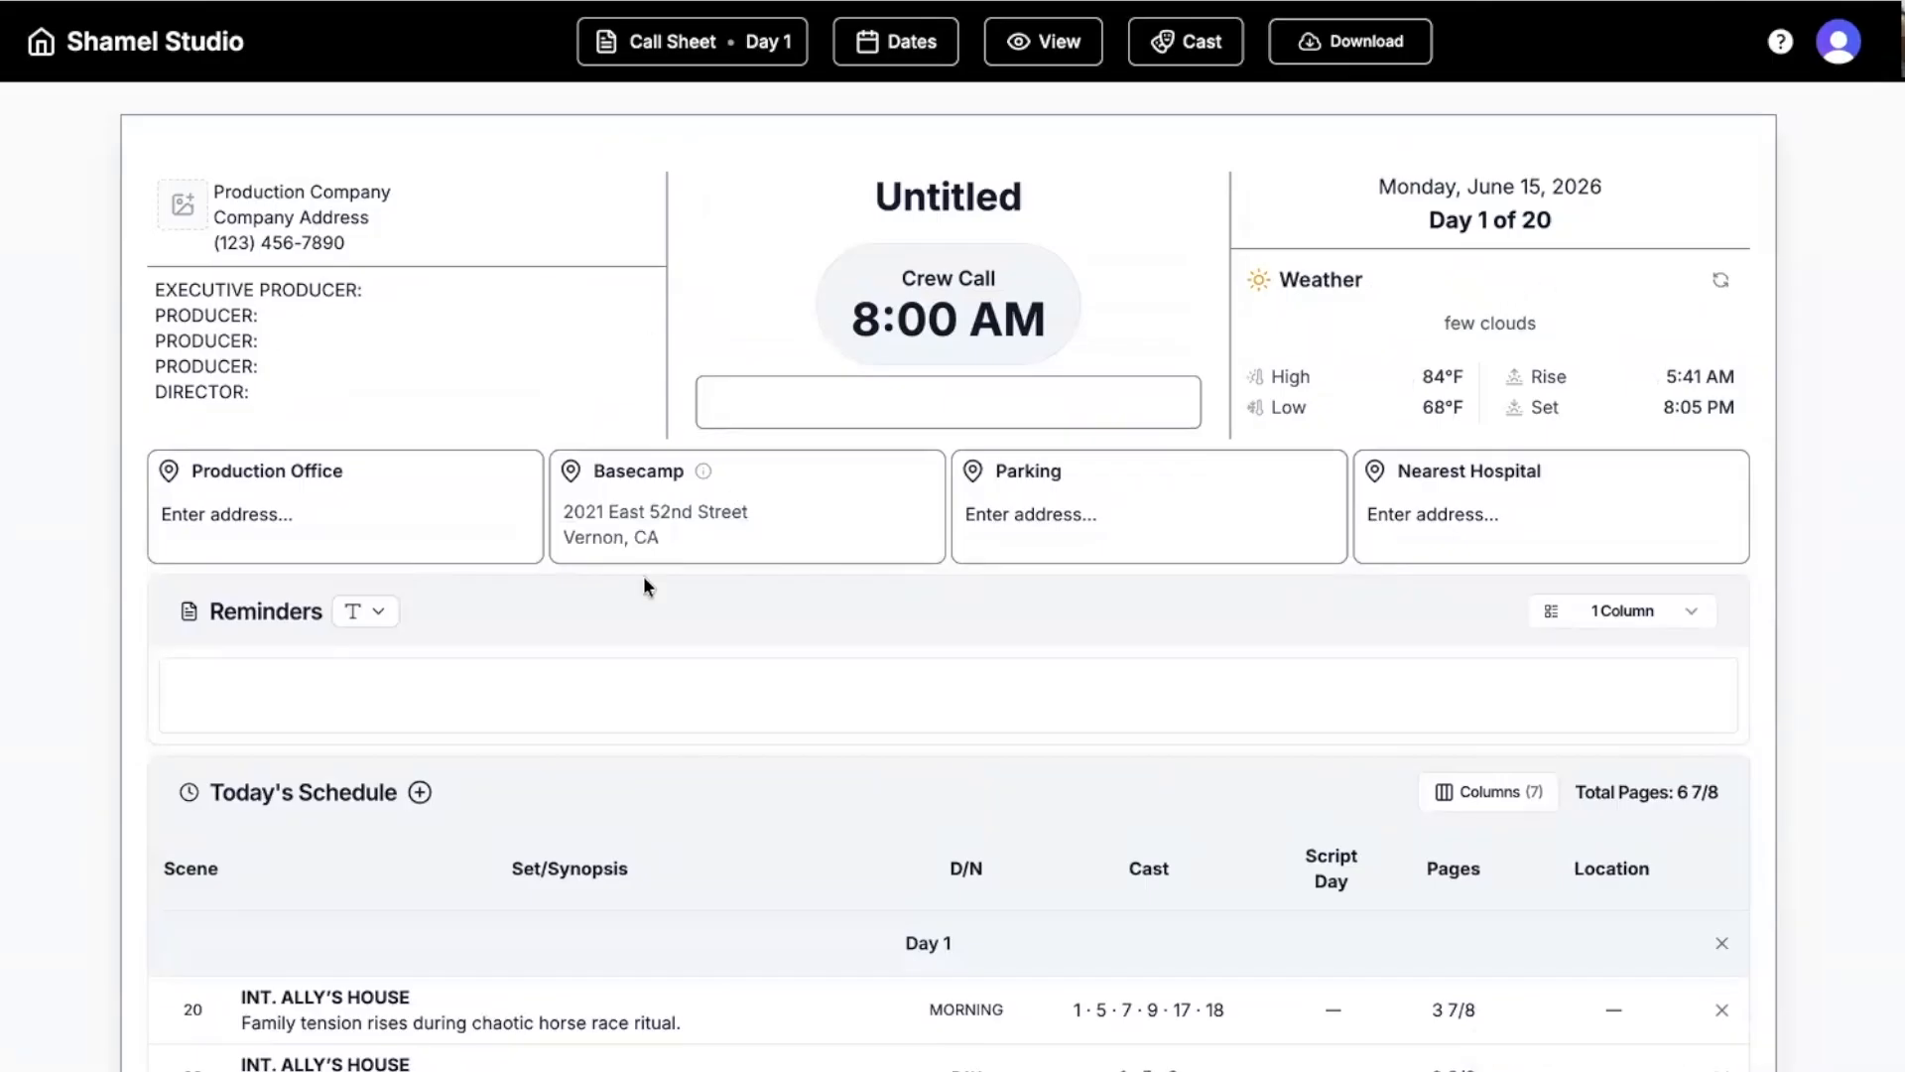
pyautogui.scroll(-15, 645, 605)
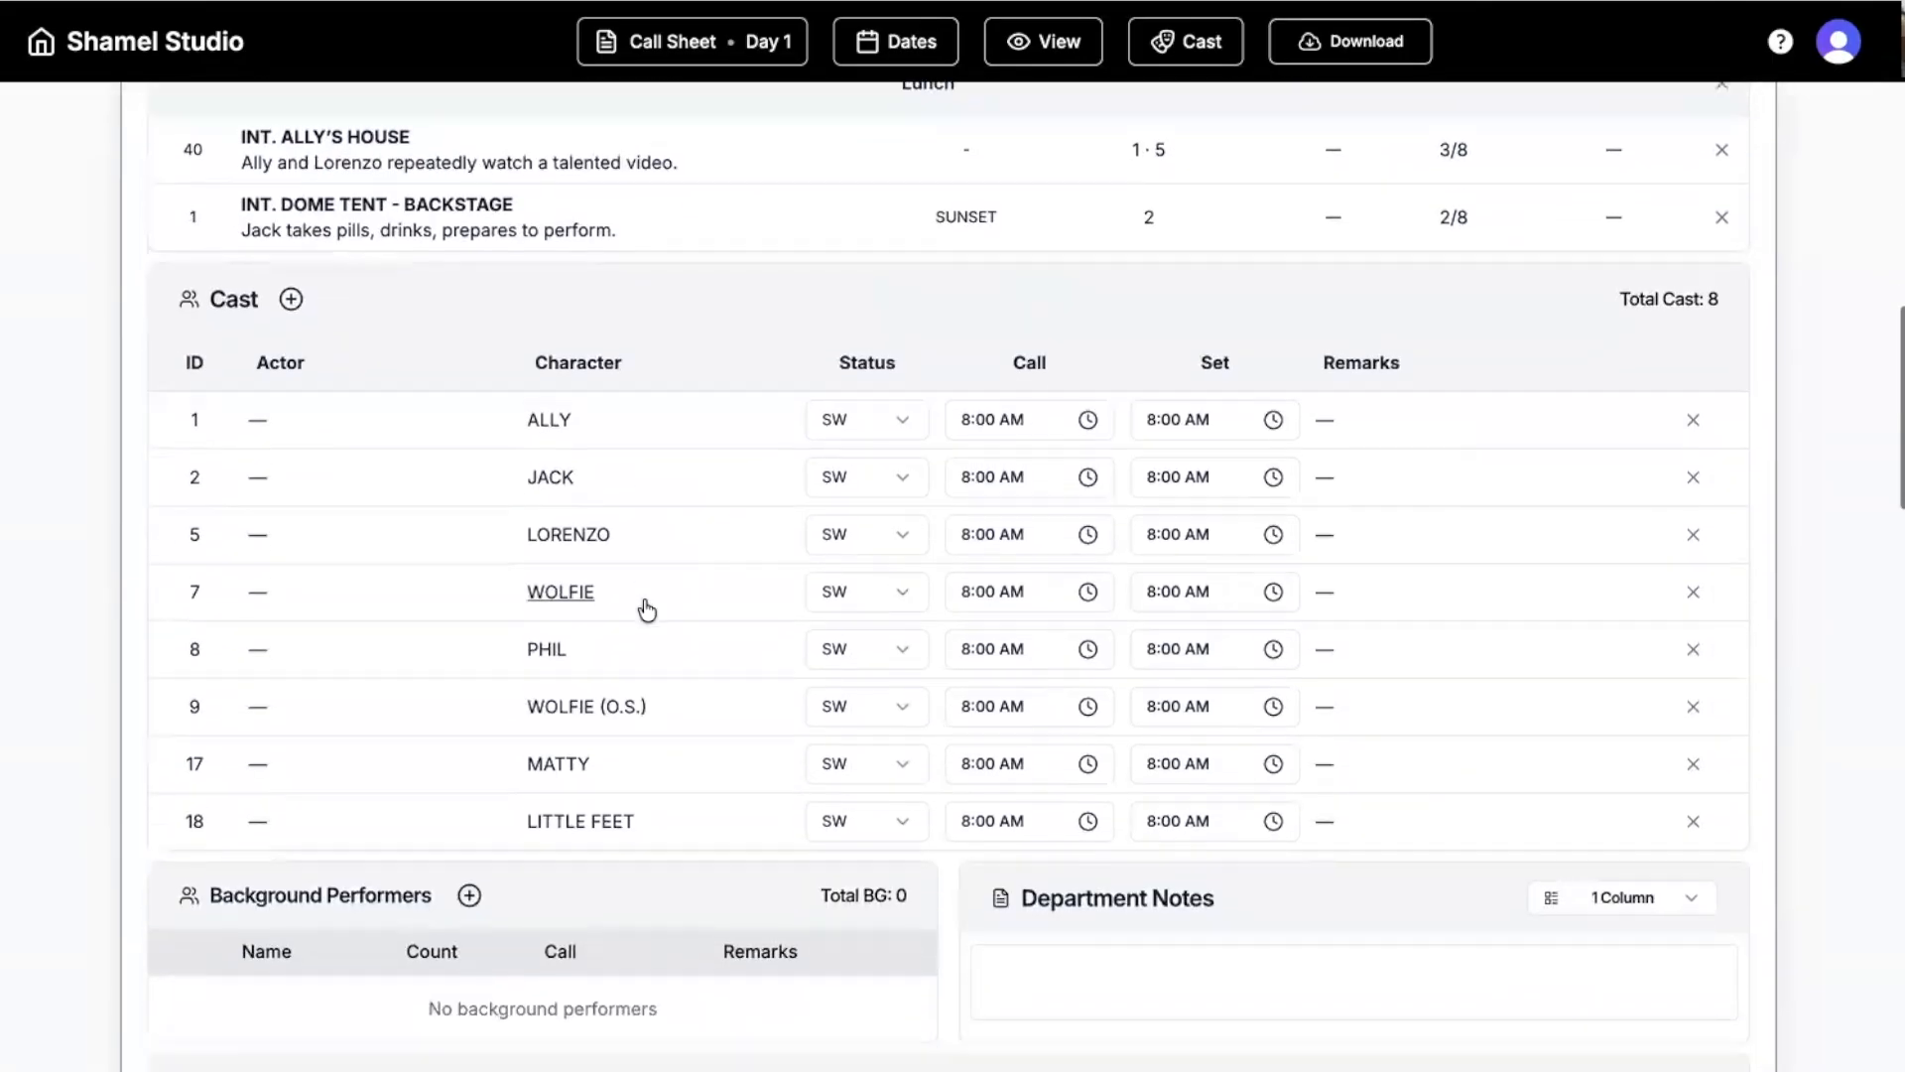
pyautogui.scroll(-9, 1009, 554)
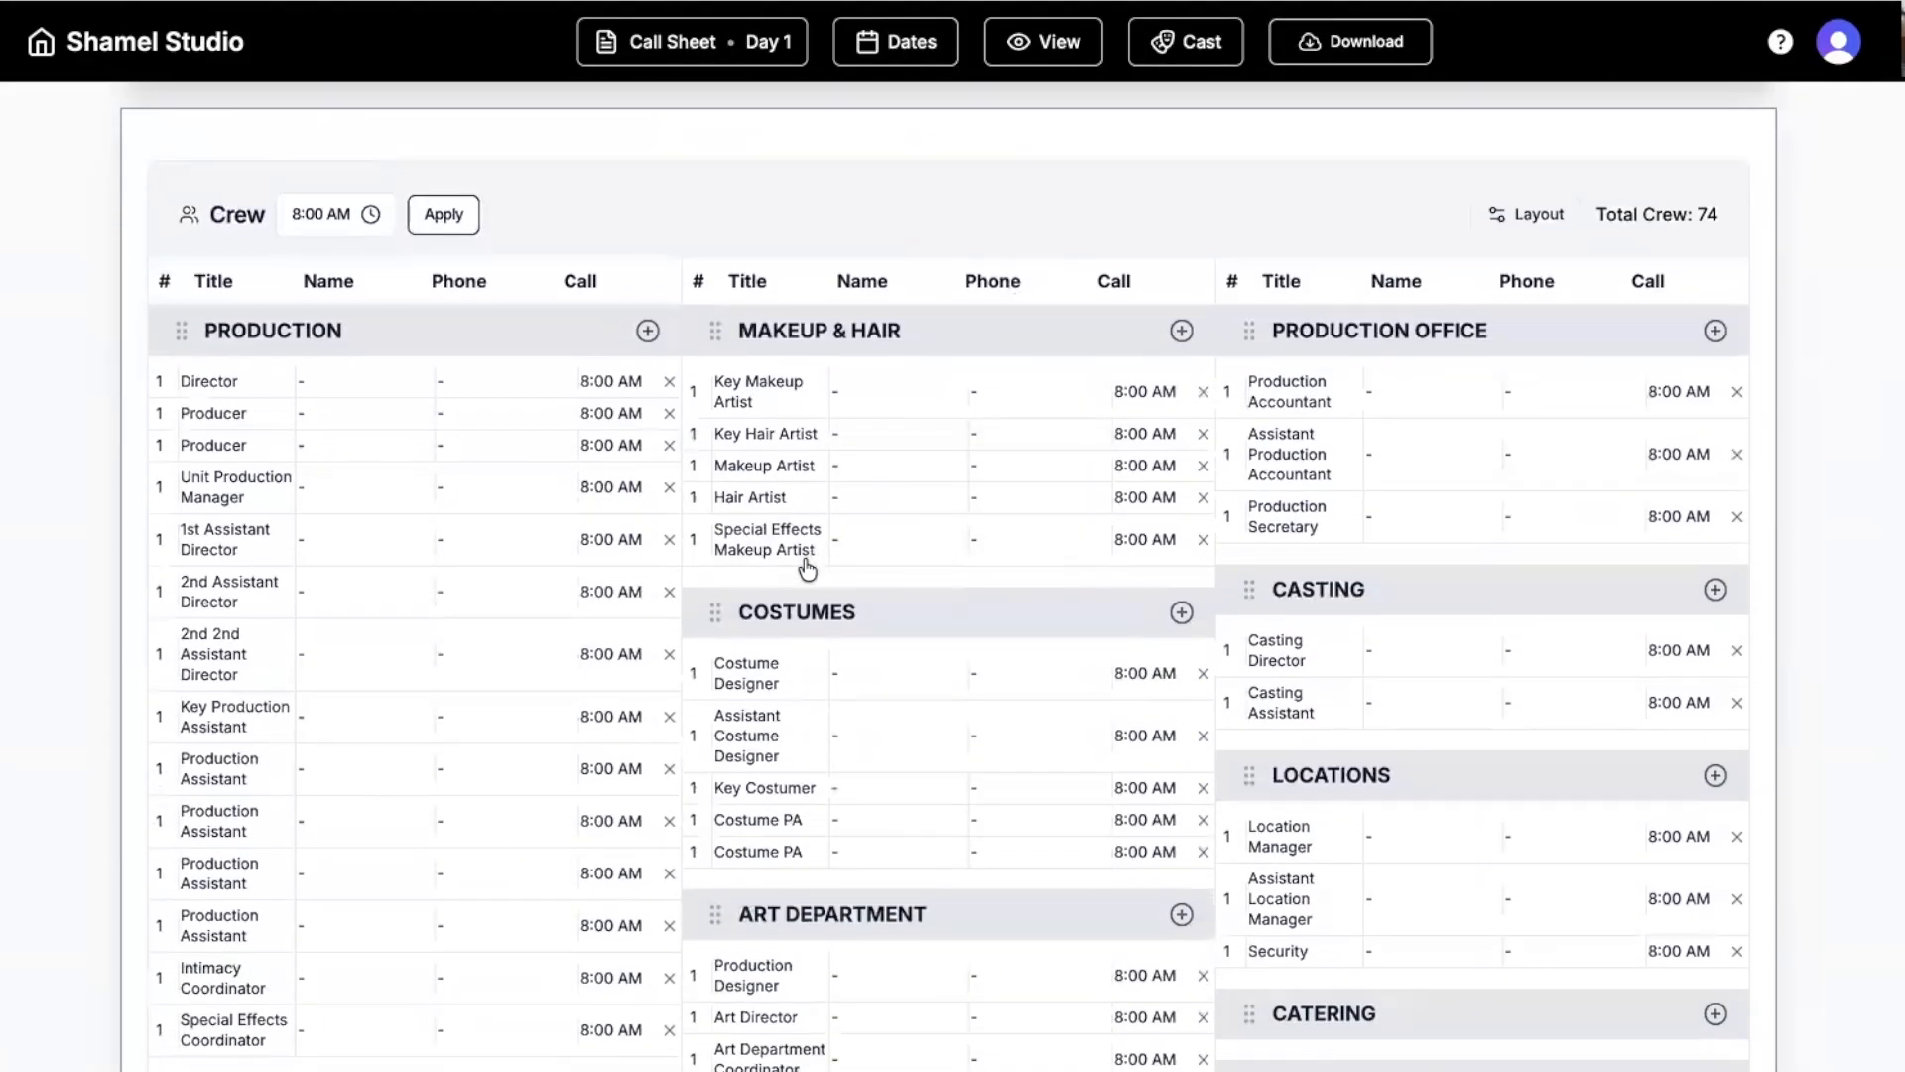
pyautogui.click(655, 55)
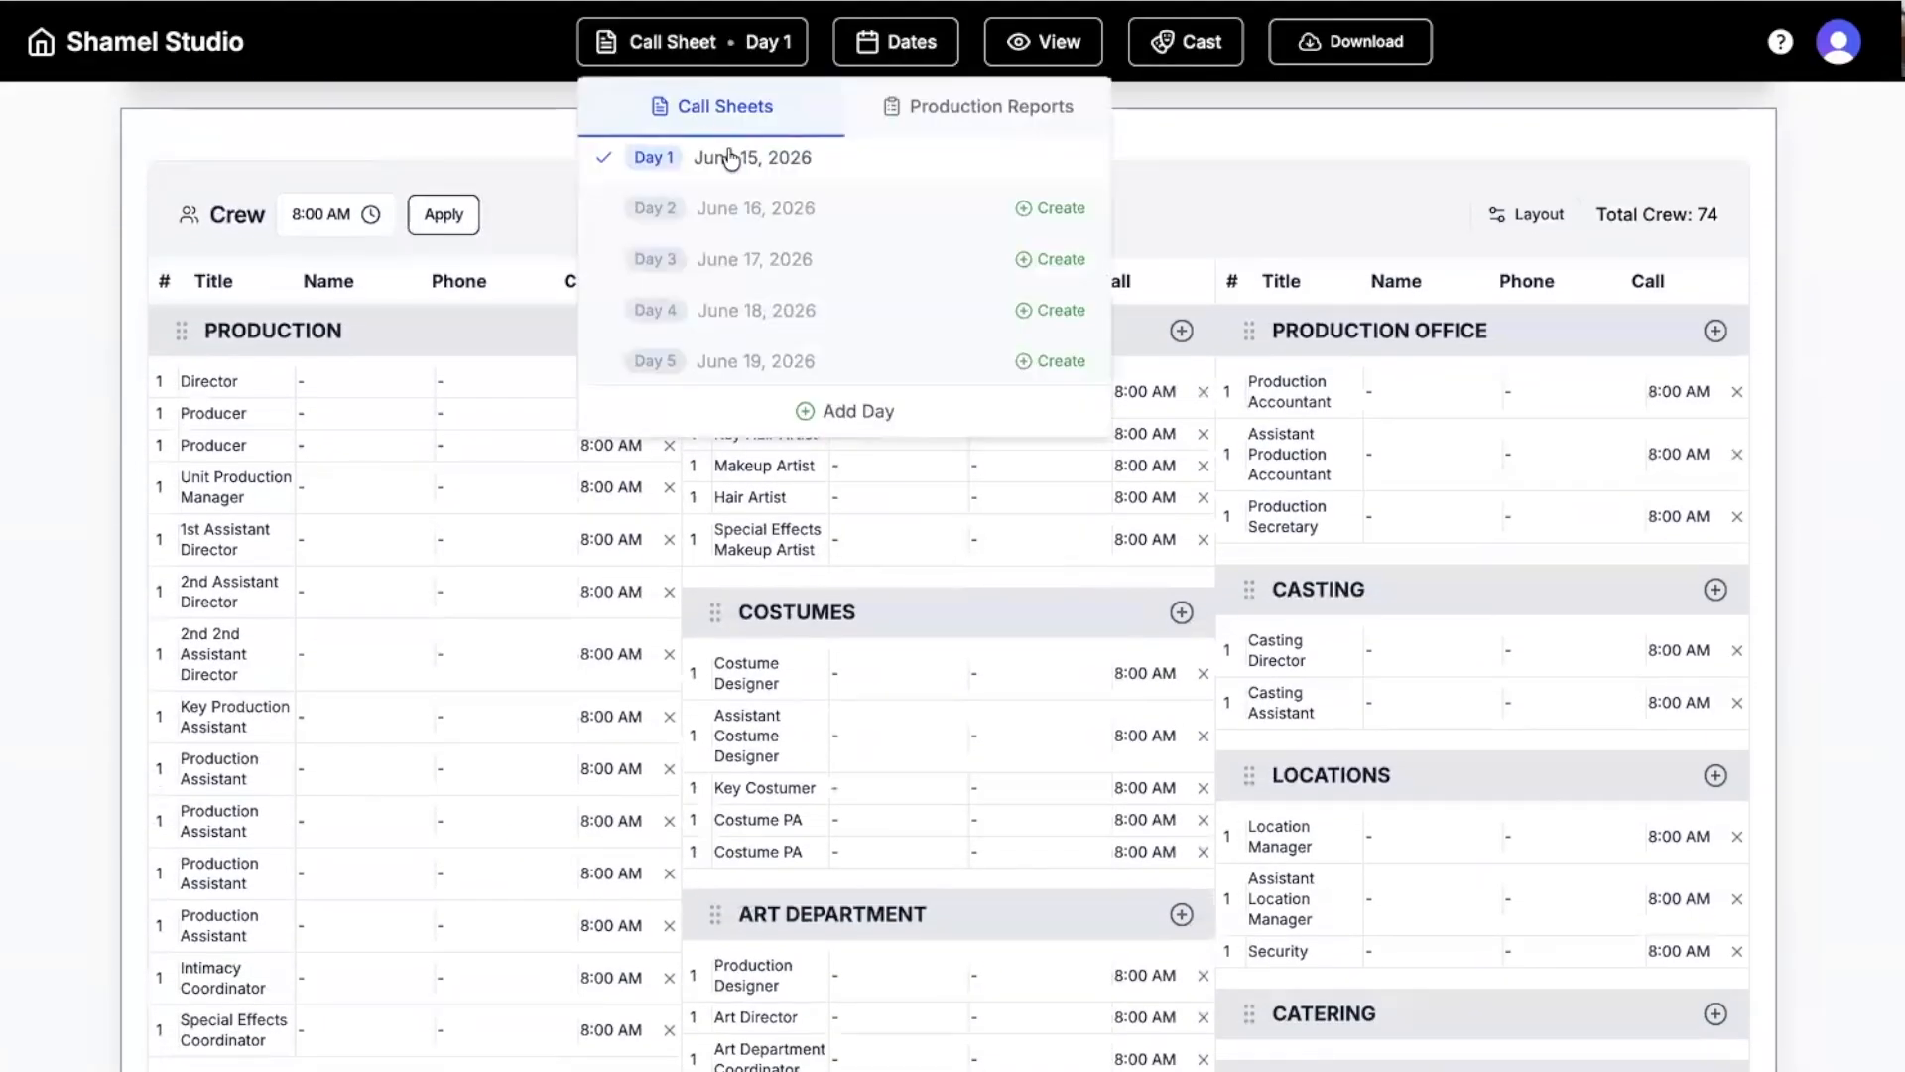
# Create the Day 2 call sheet, then create the Day 1 production report.
pyautogui.click(1048, 212)
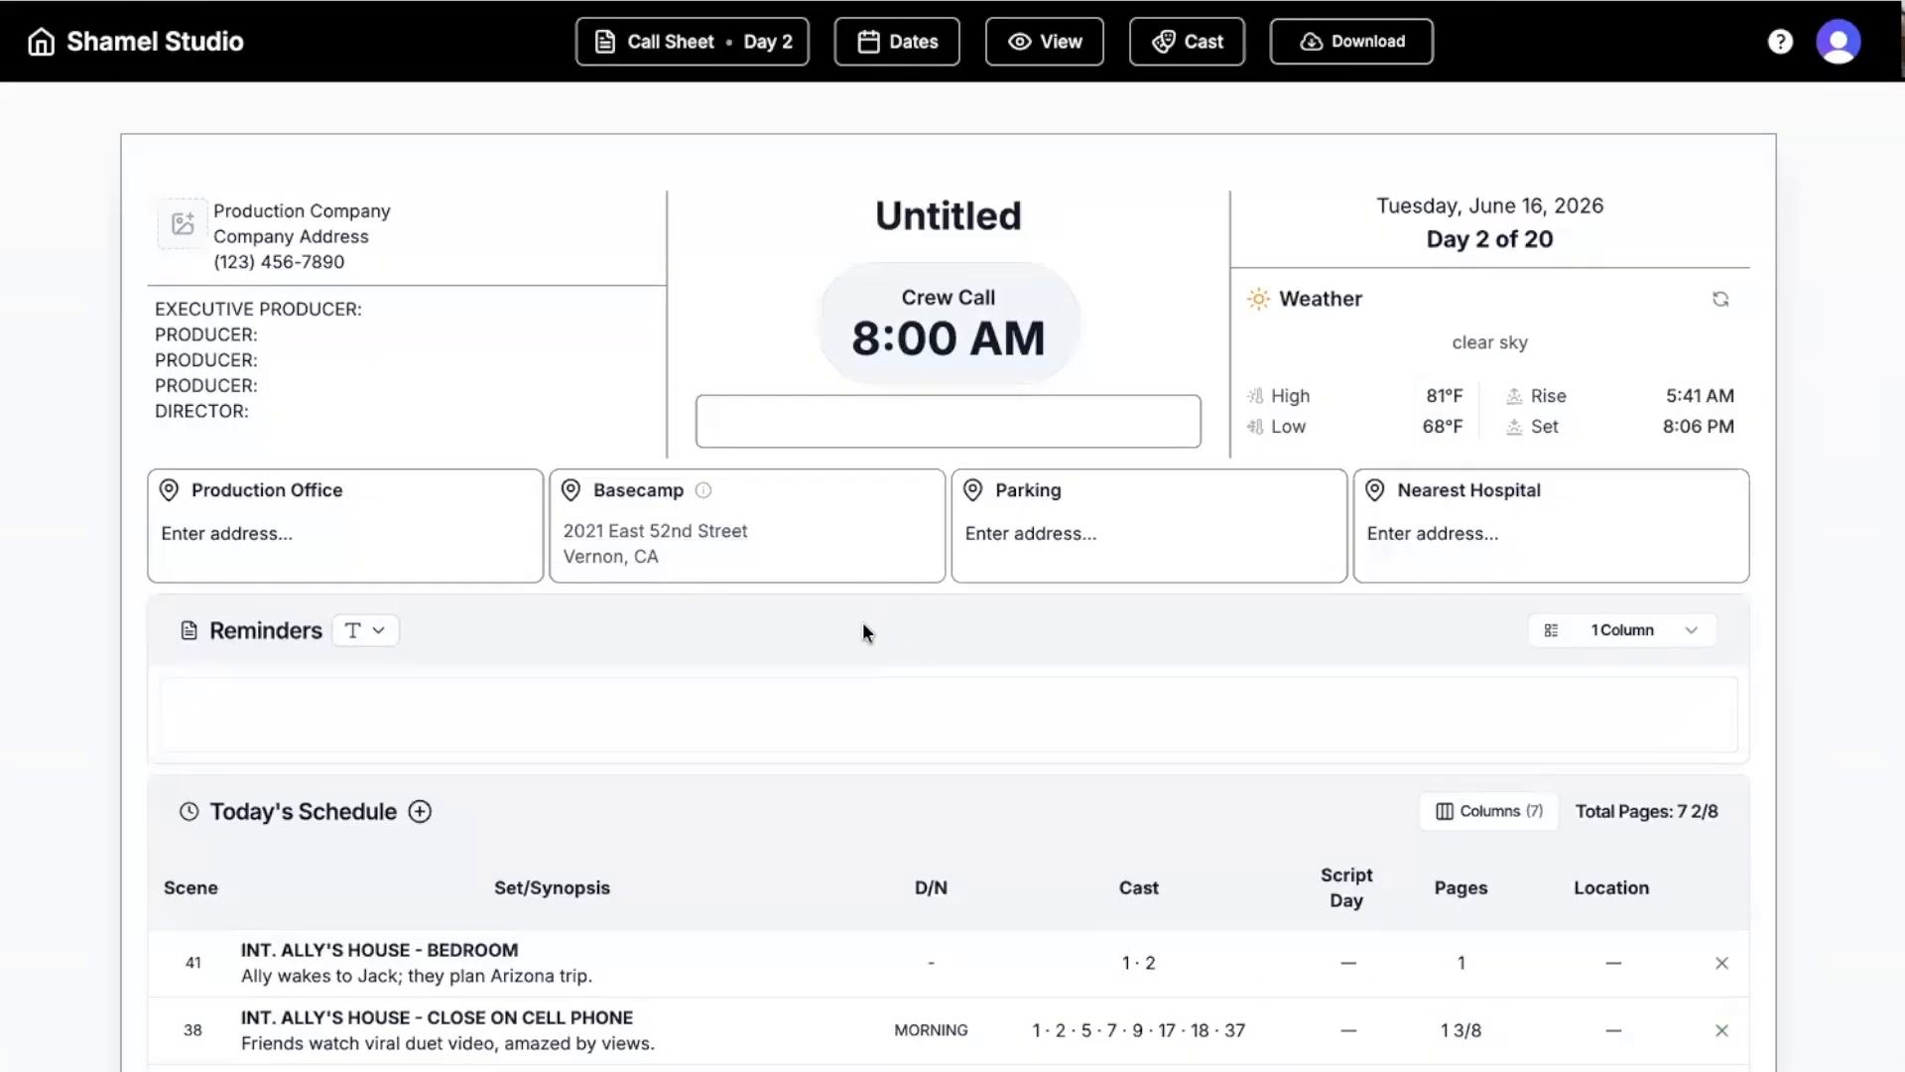
pyautogui.click(784, 41)
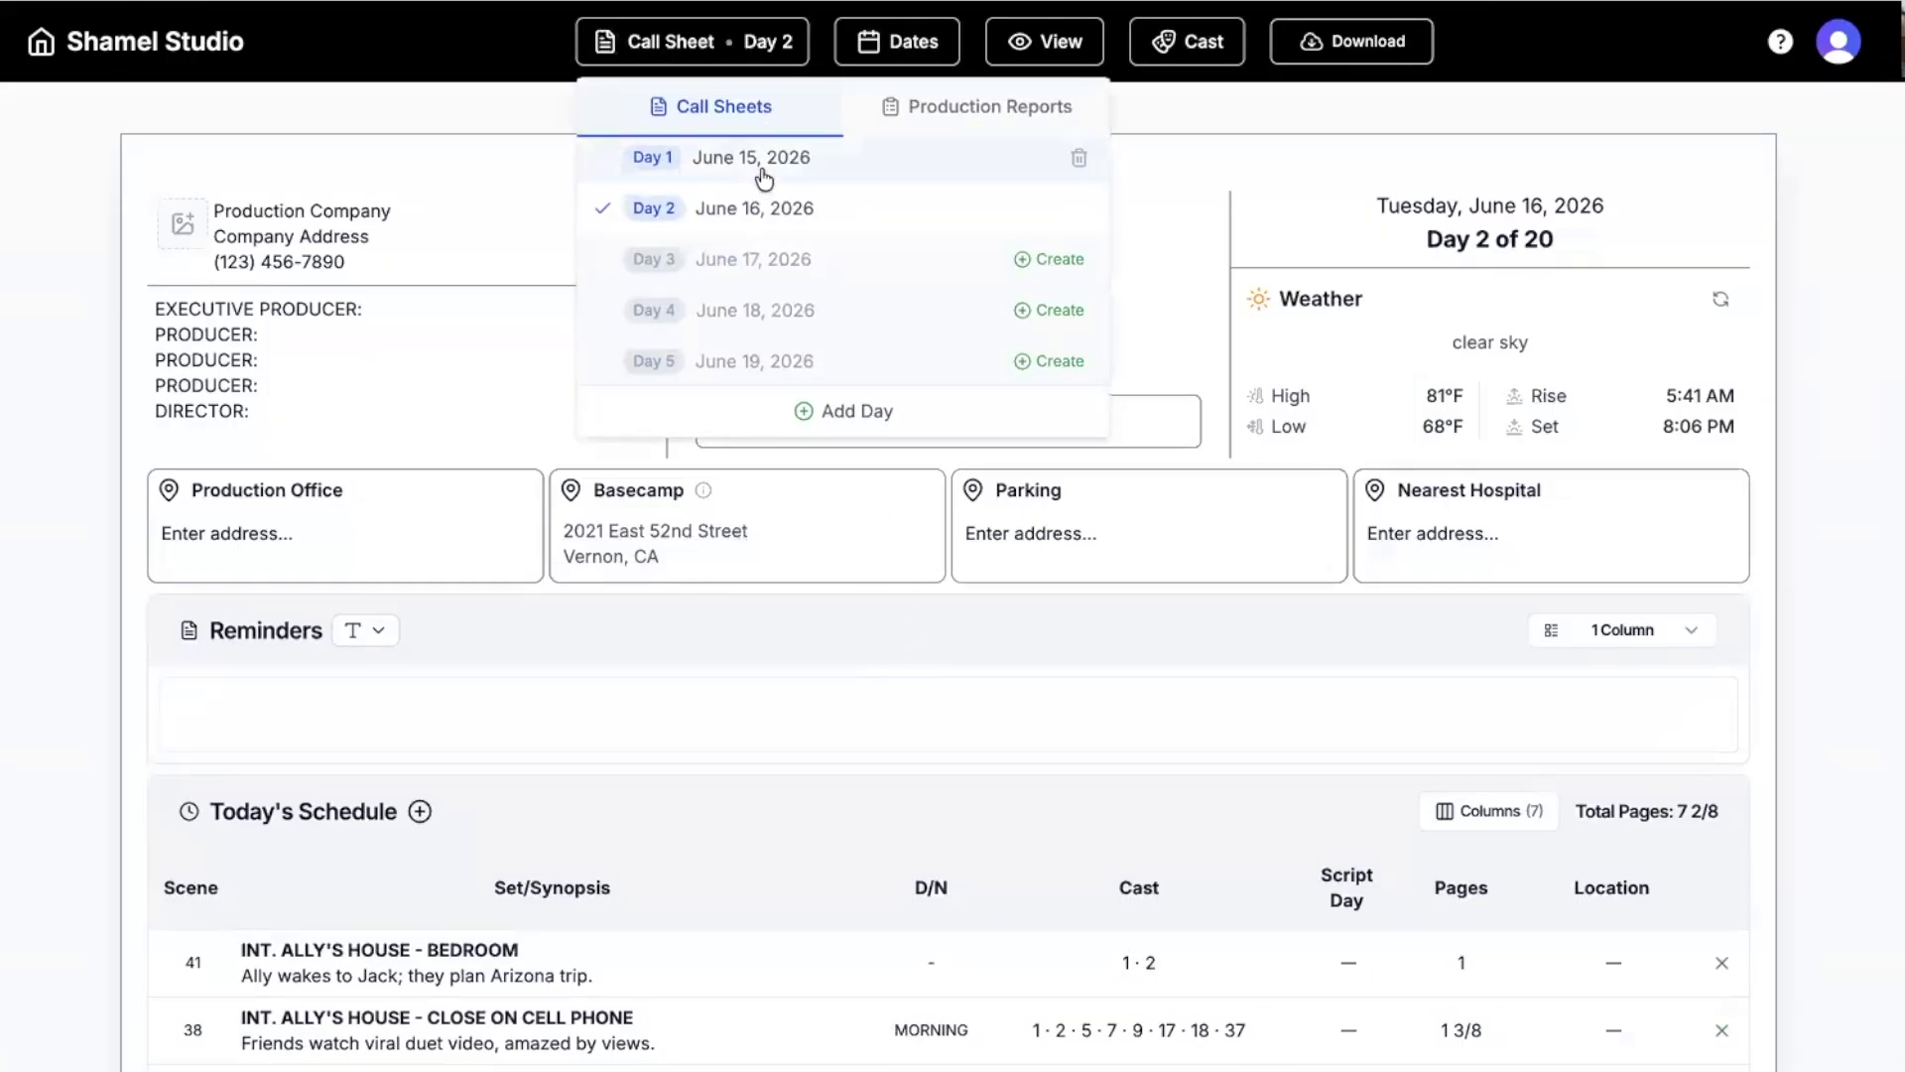
pyautogui.click(758, 164)
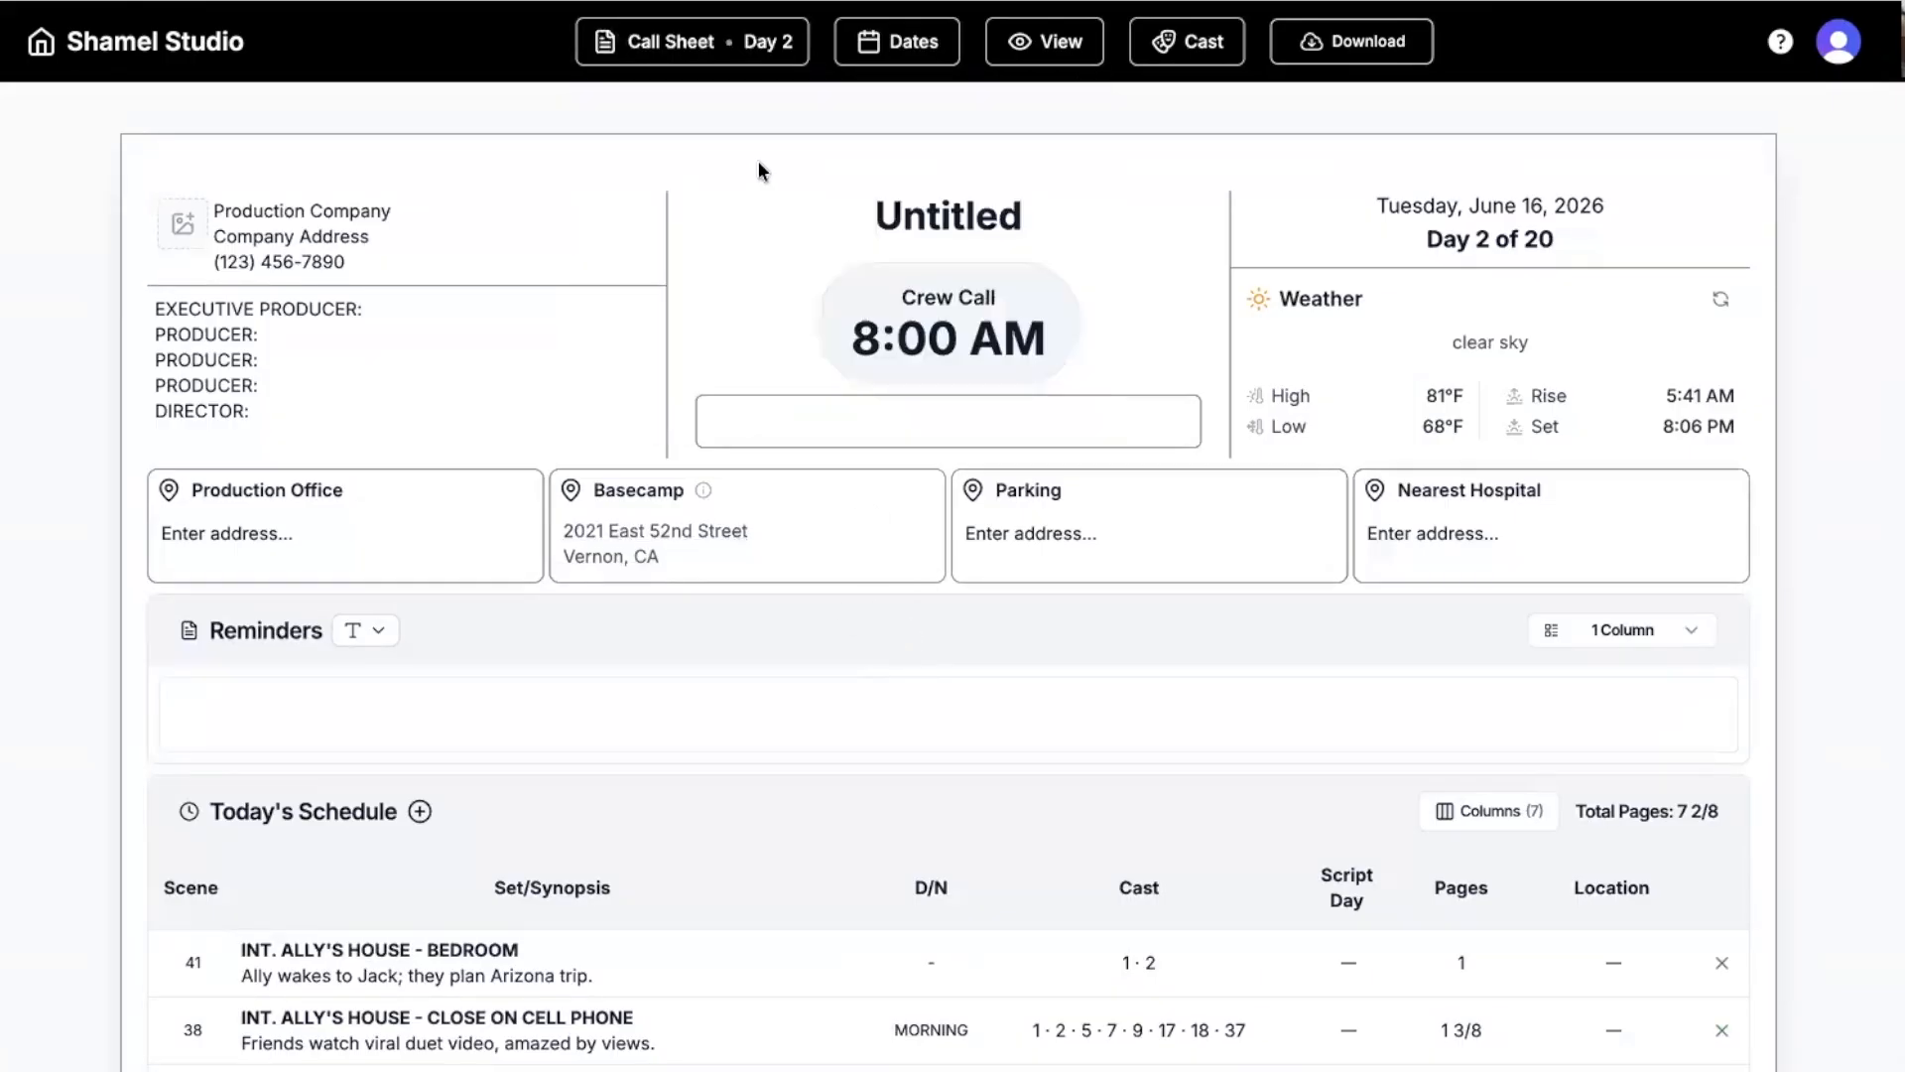
pyautogui.click(666, 58)
pyautogui.click(914, 109)
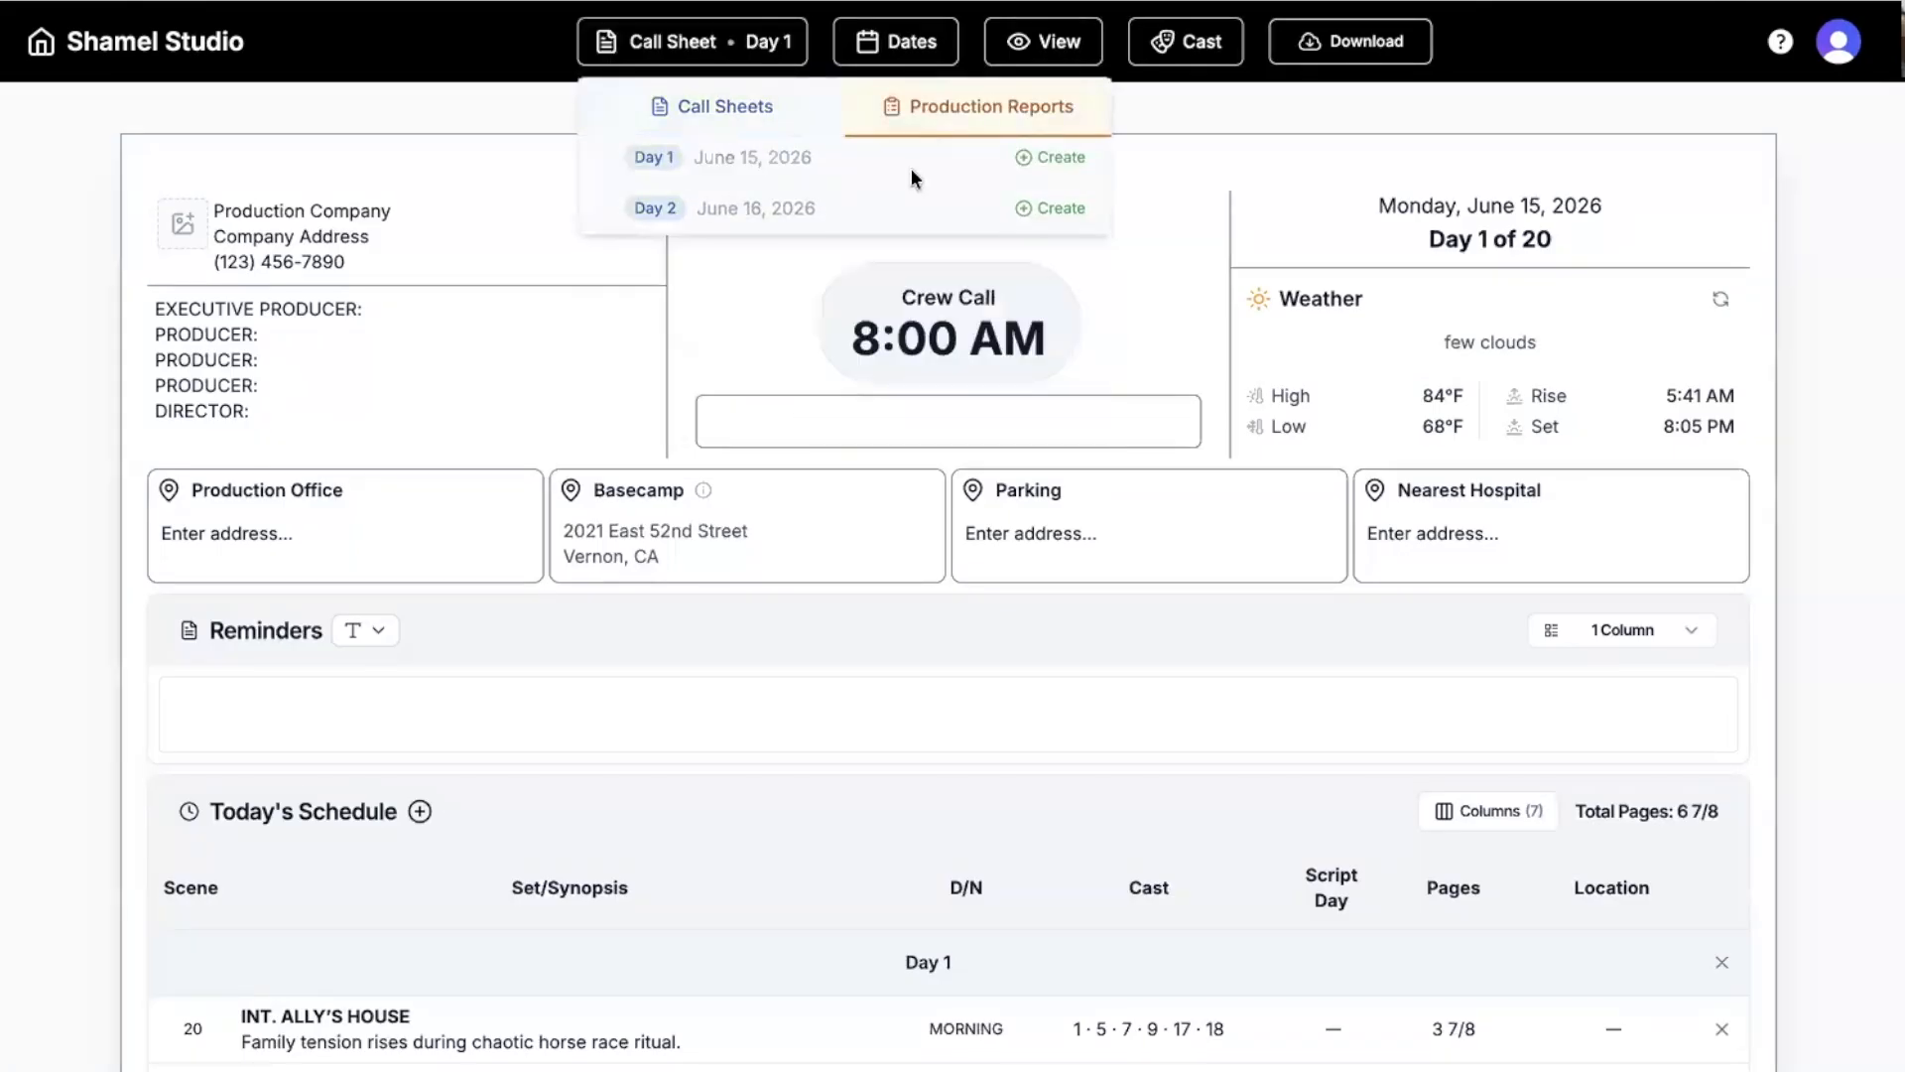
pyautogui.click(1042, 170)
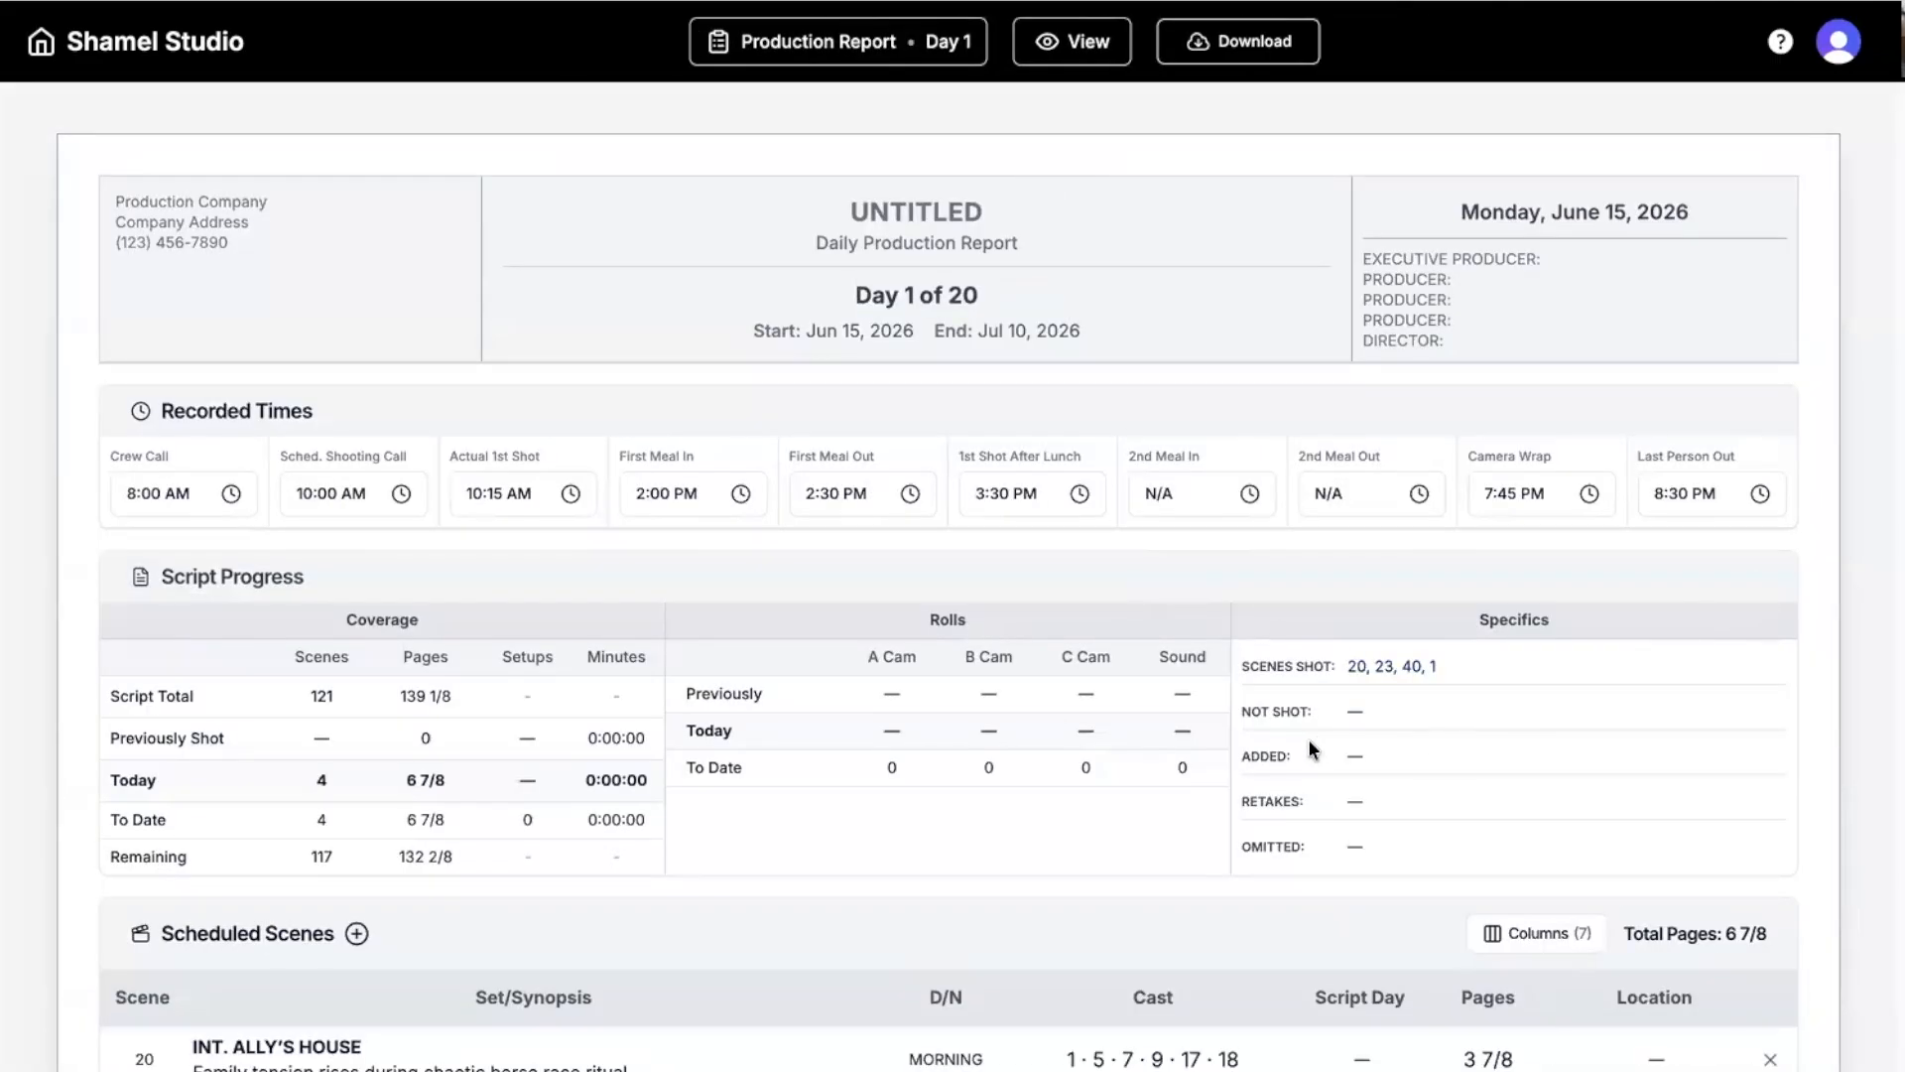
# Look through the Day 1 Daily Production Report, then go back to My Projects.
pyautogui.scroll(-10, 972, 877)
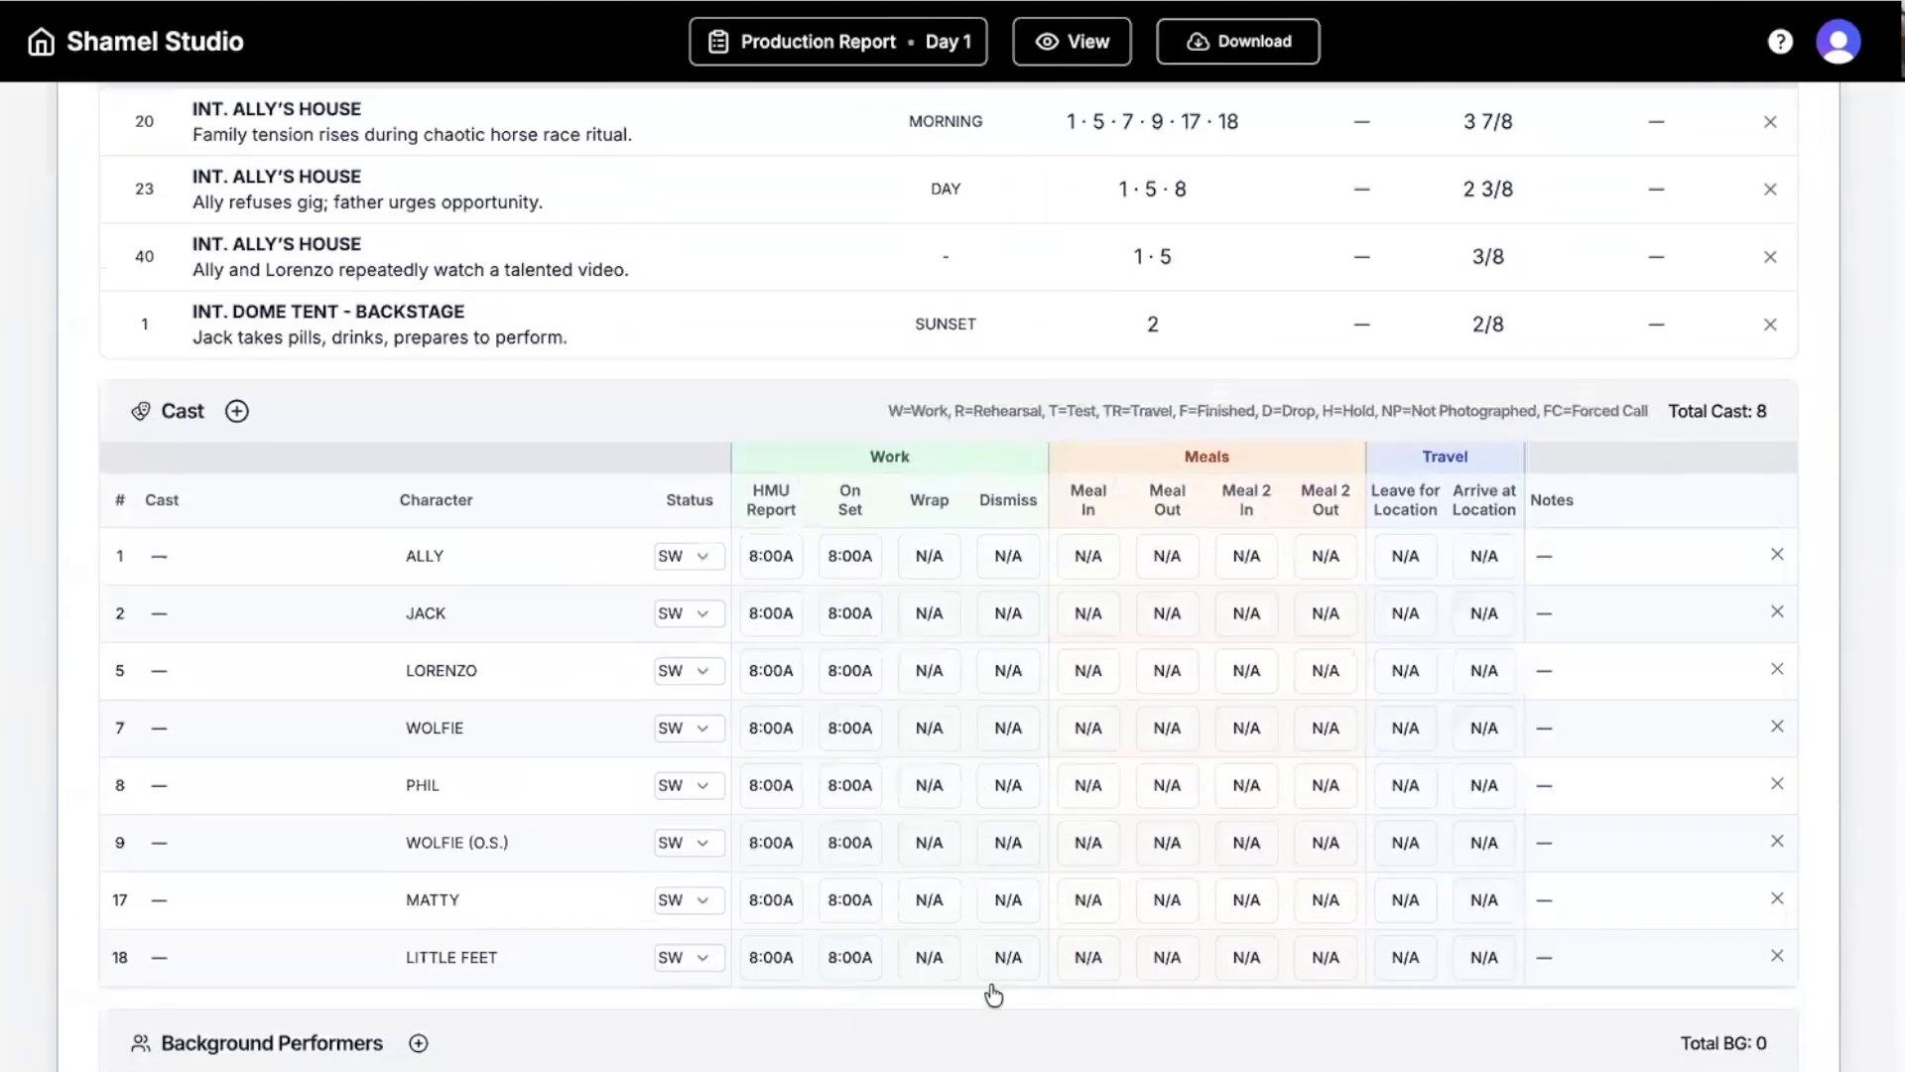
pyautogui.scroll(10, 958, 921)
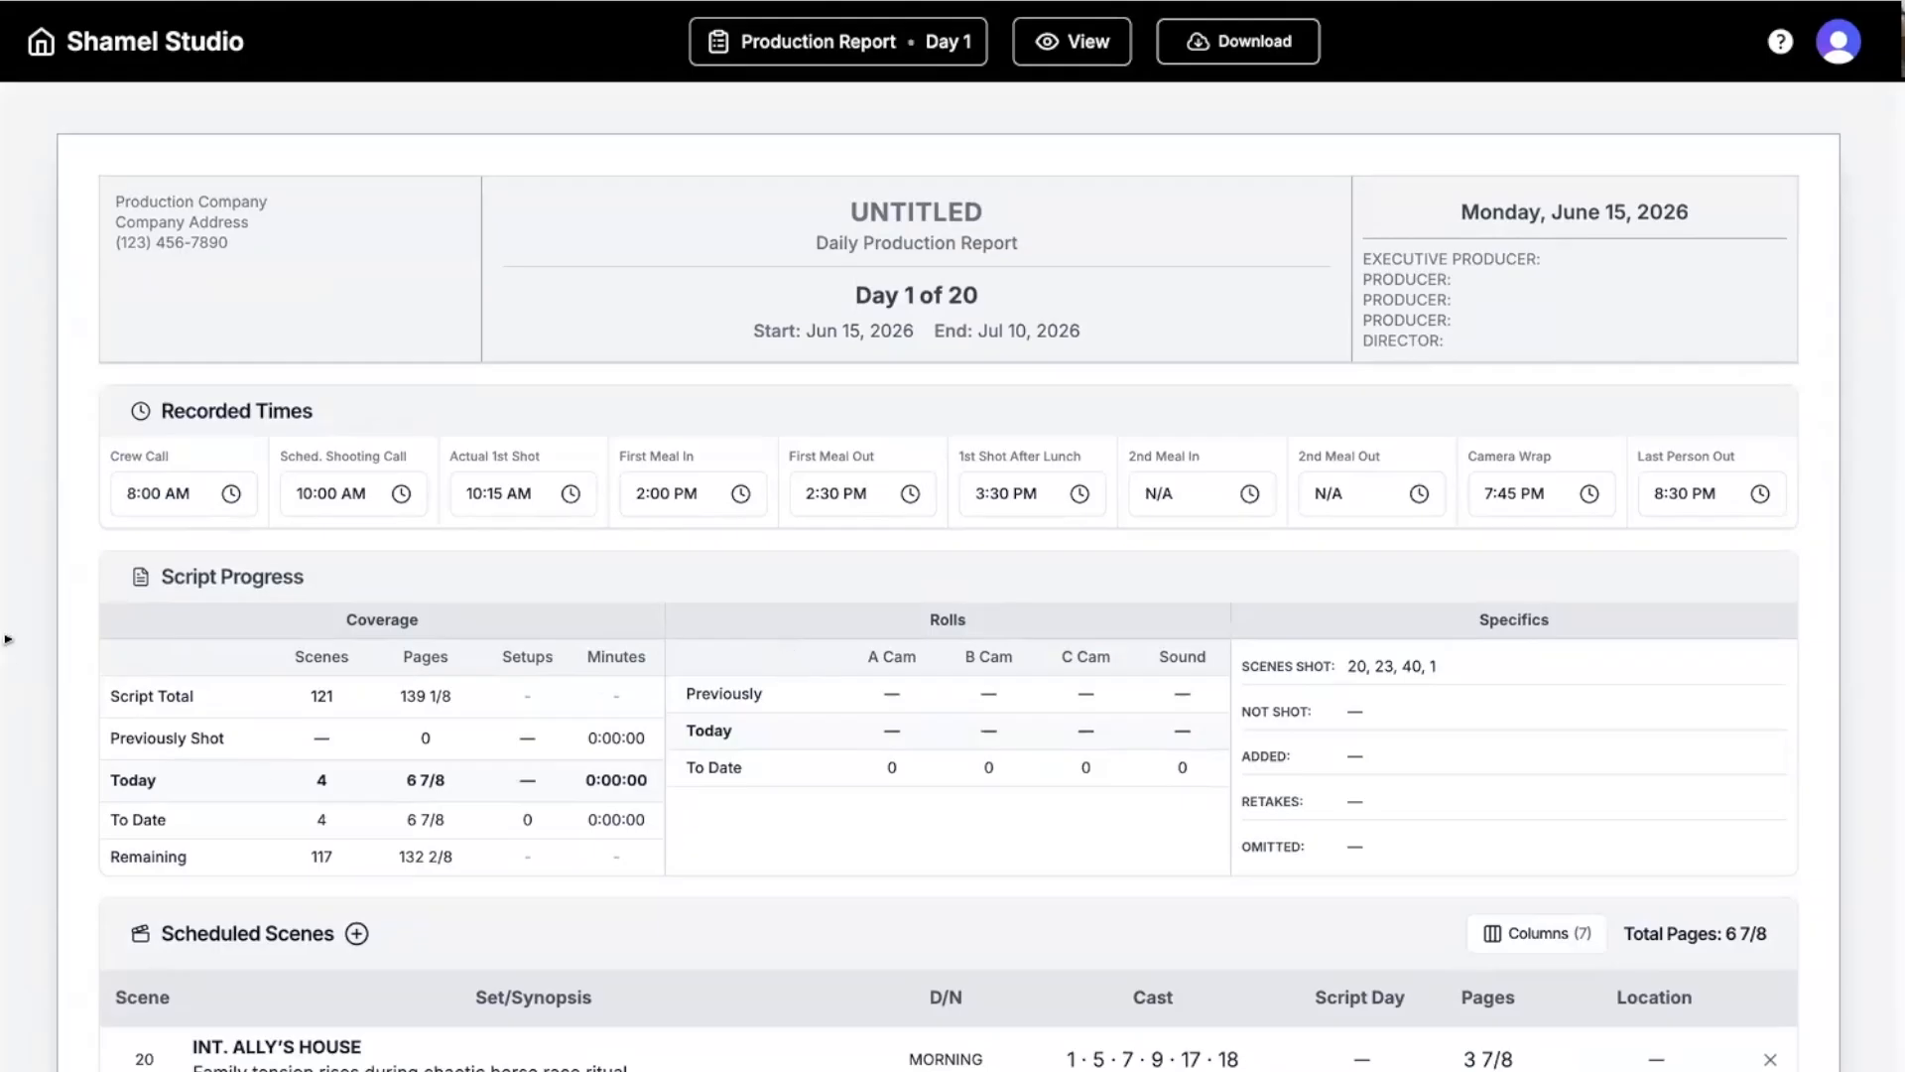
pyautogui.click(49, 47)
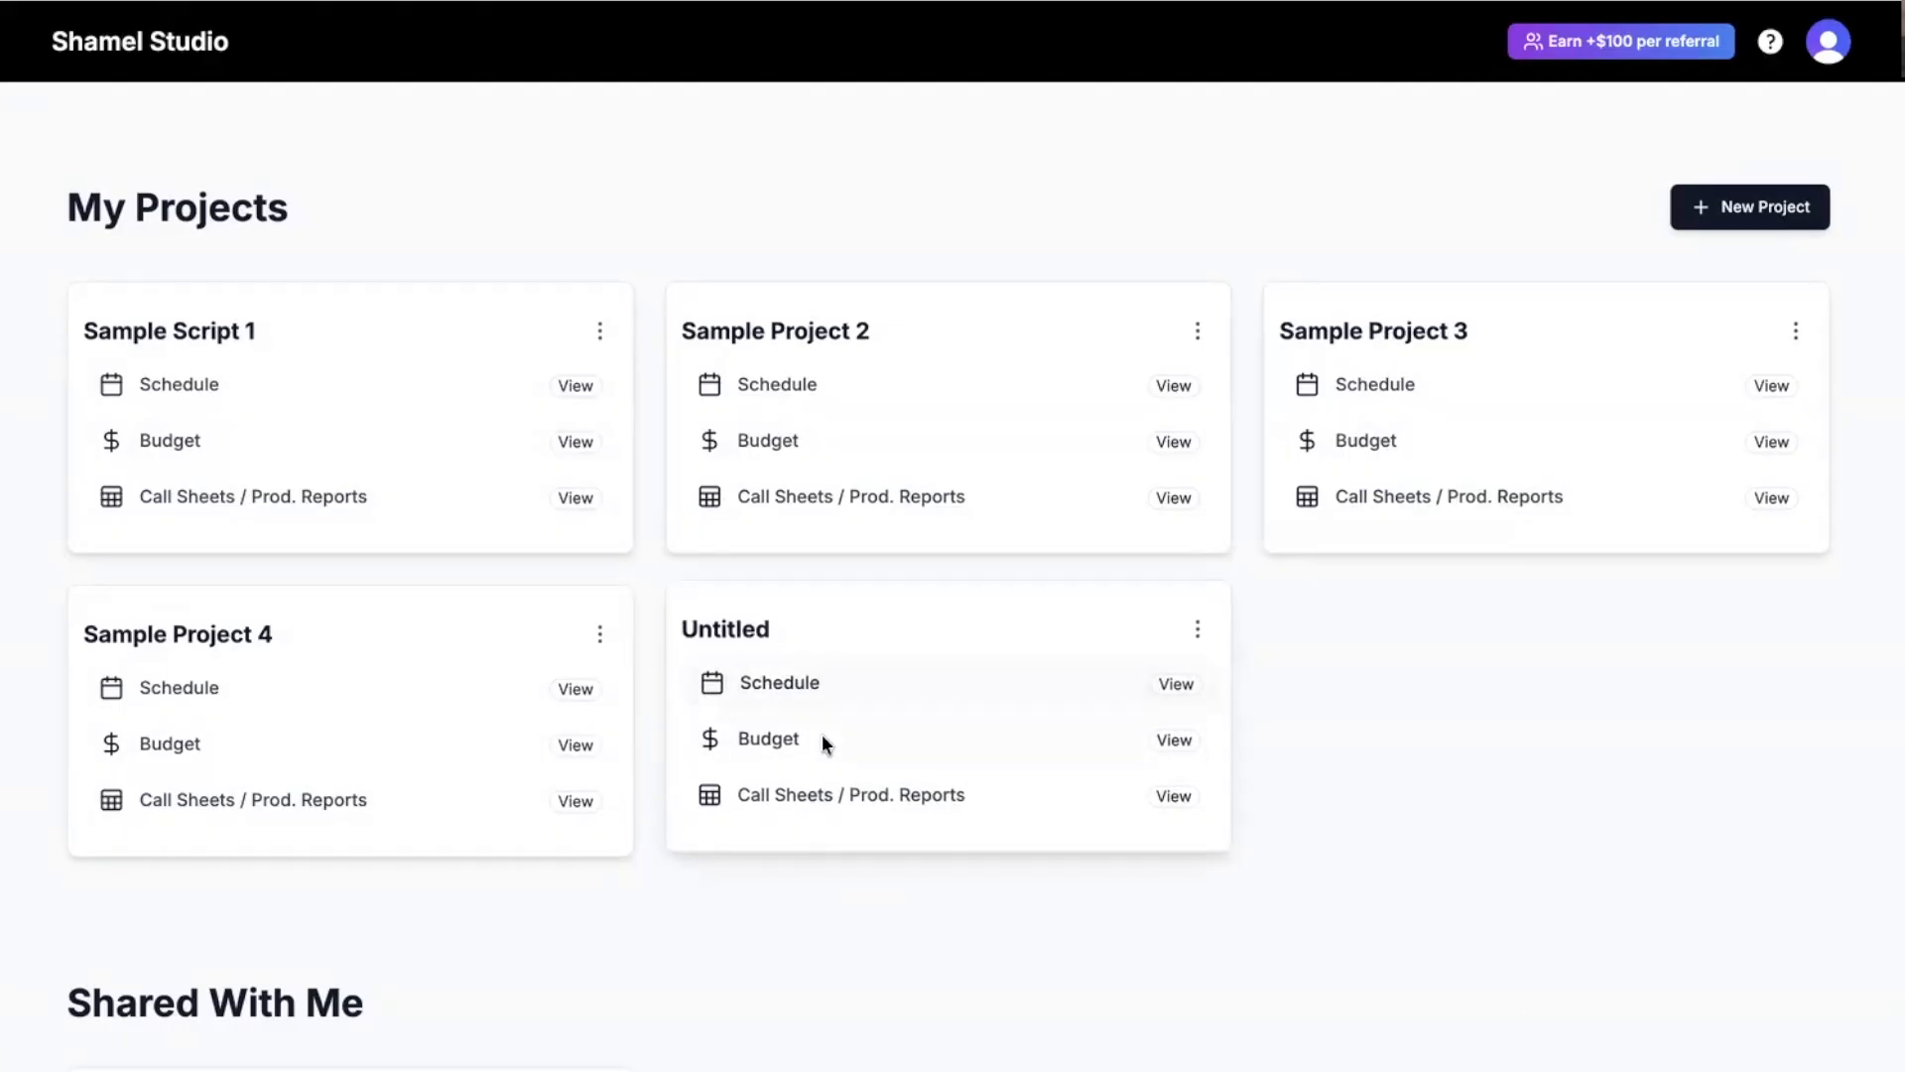
# Open the Untitled project's budget top sheet and scroll through its accounts.
pyautogui.click(789, 743)
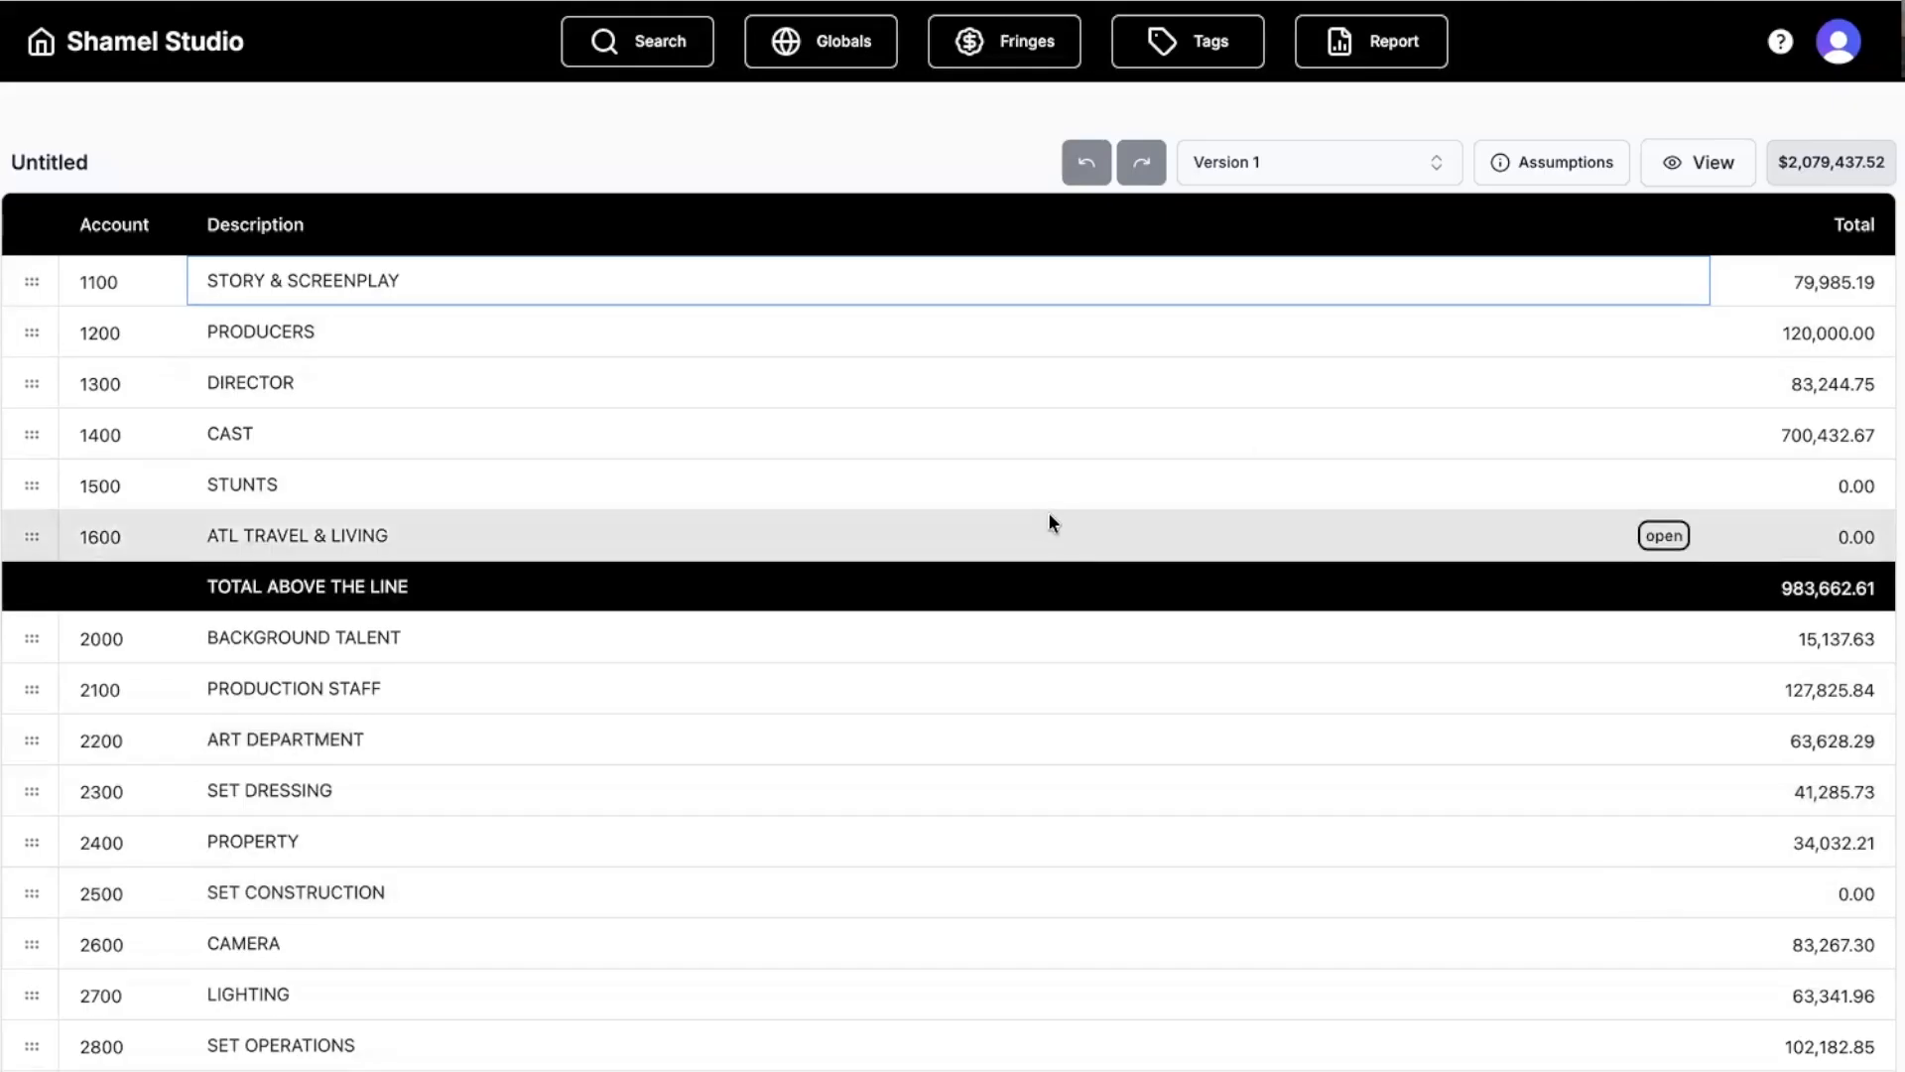
pyautogui.click(254, 142)
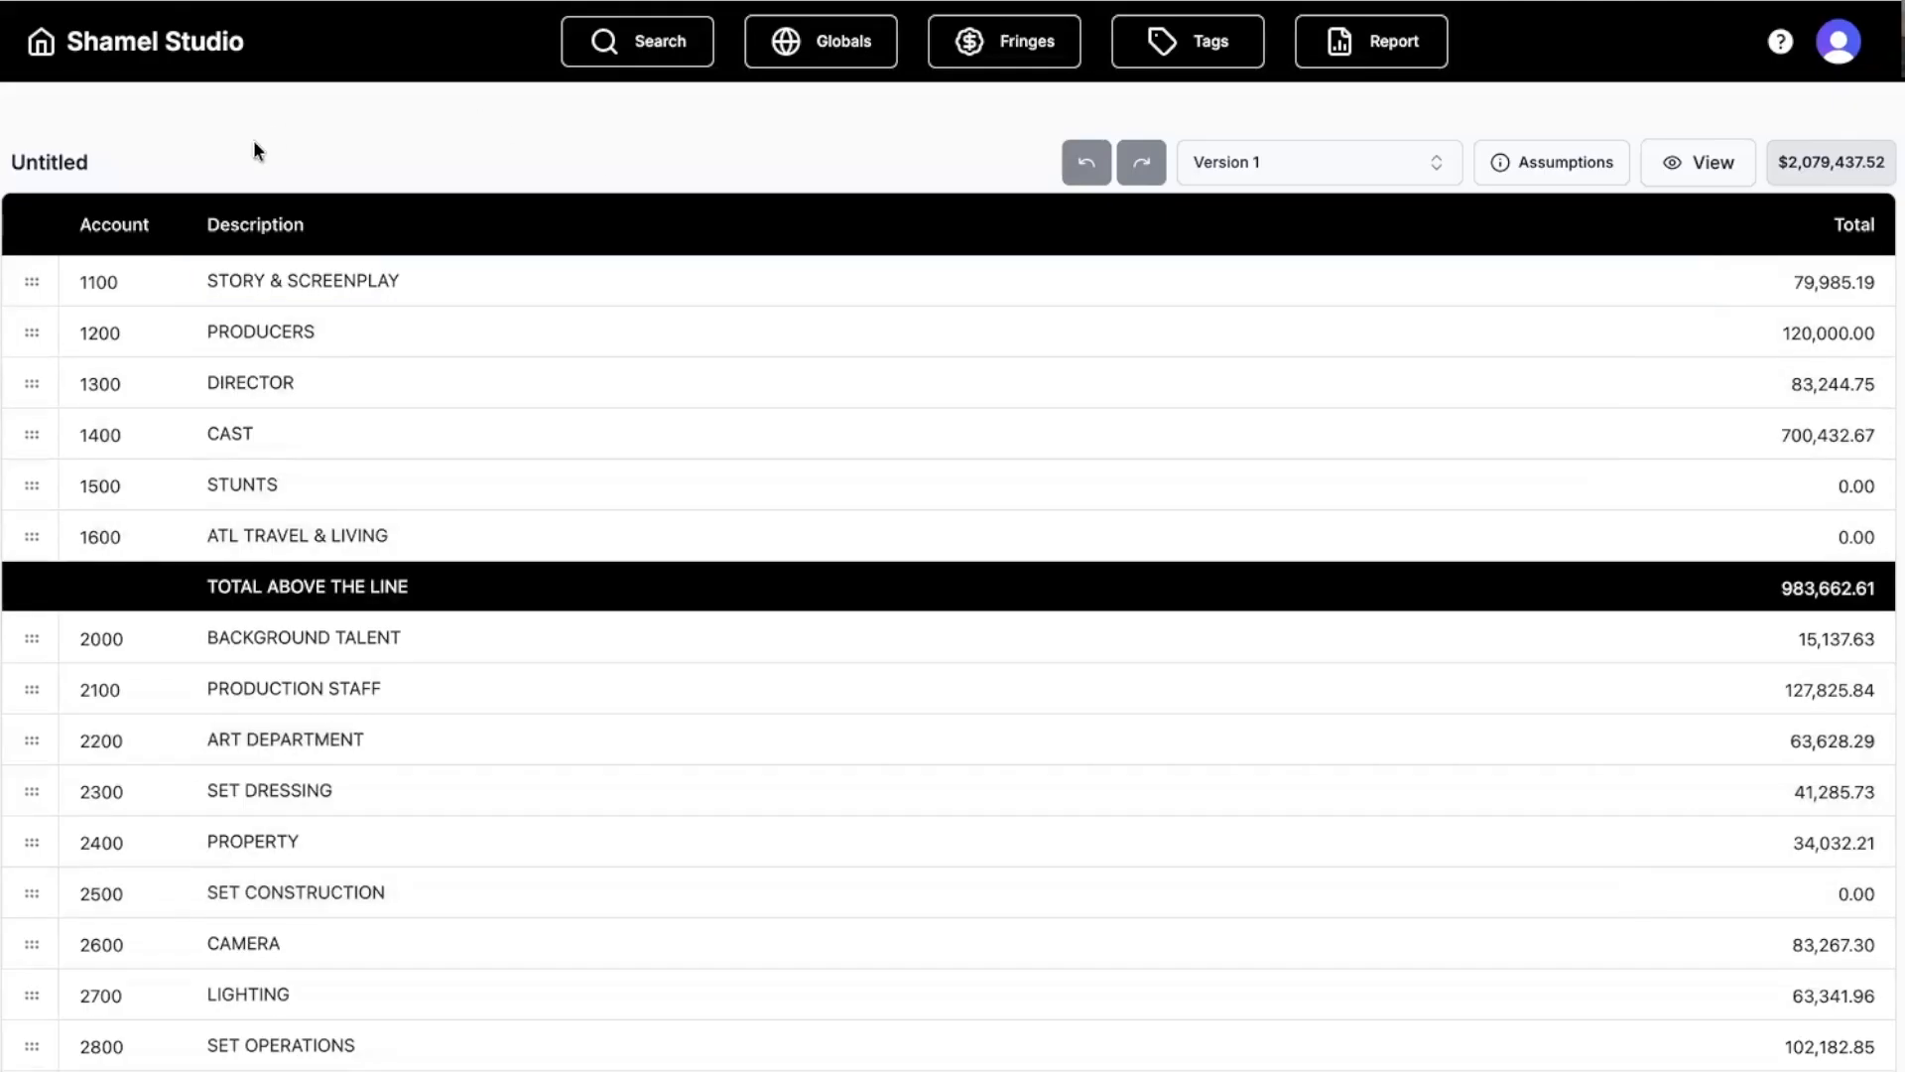
pyautogui.scroll(-8, 206, 457)
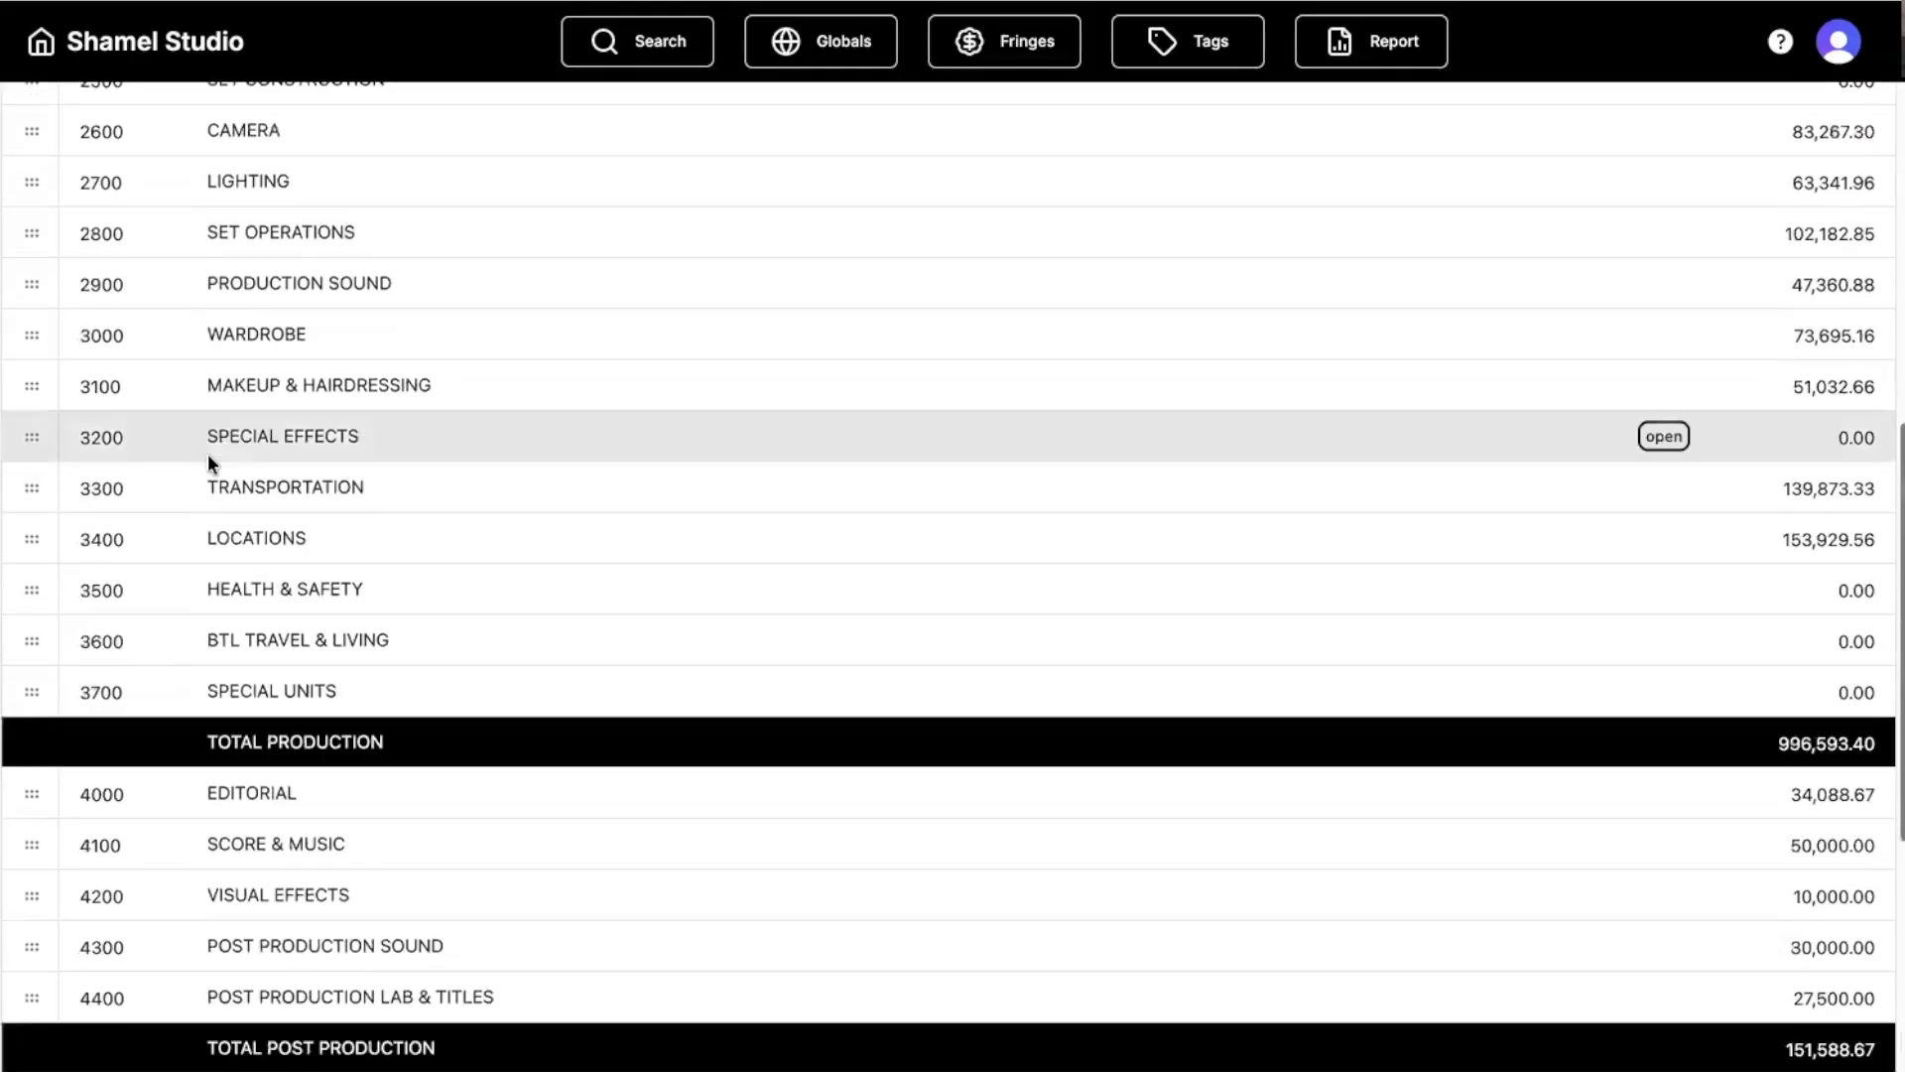
pyautogui.scroll(6, 206, 456)
pyautogui.scroll(2, 209, 458)
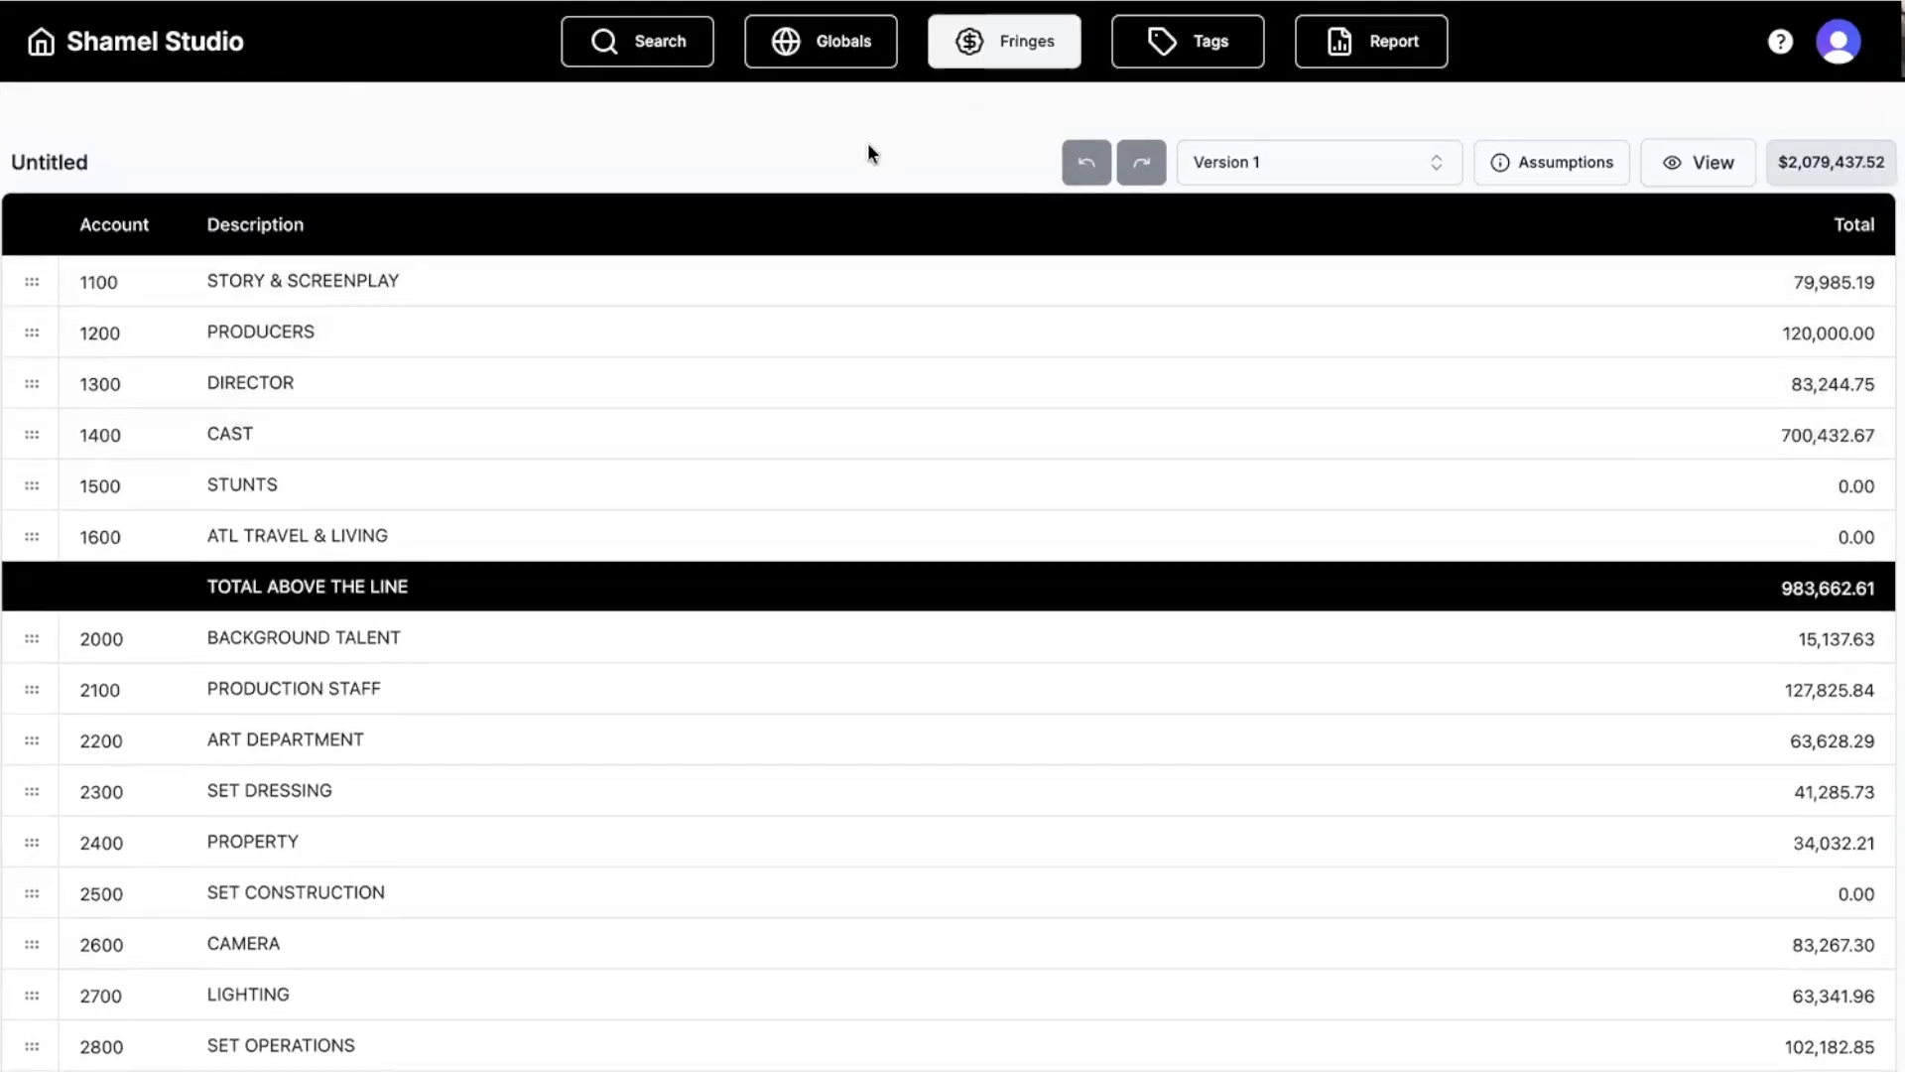
# Add a new budget global named TT.
pyautogui.click(821, 66)
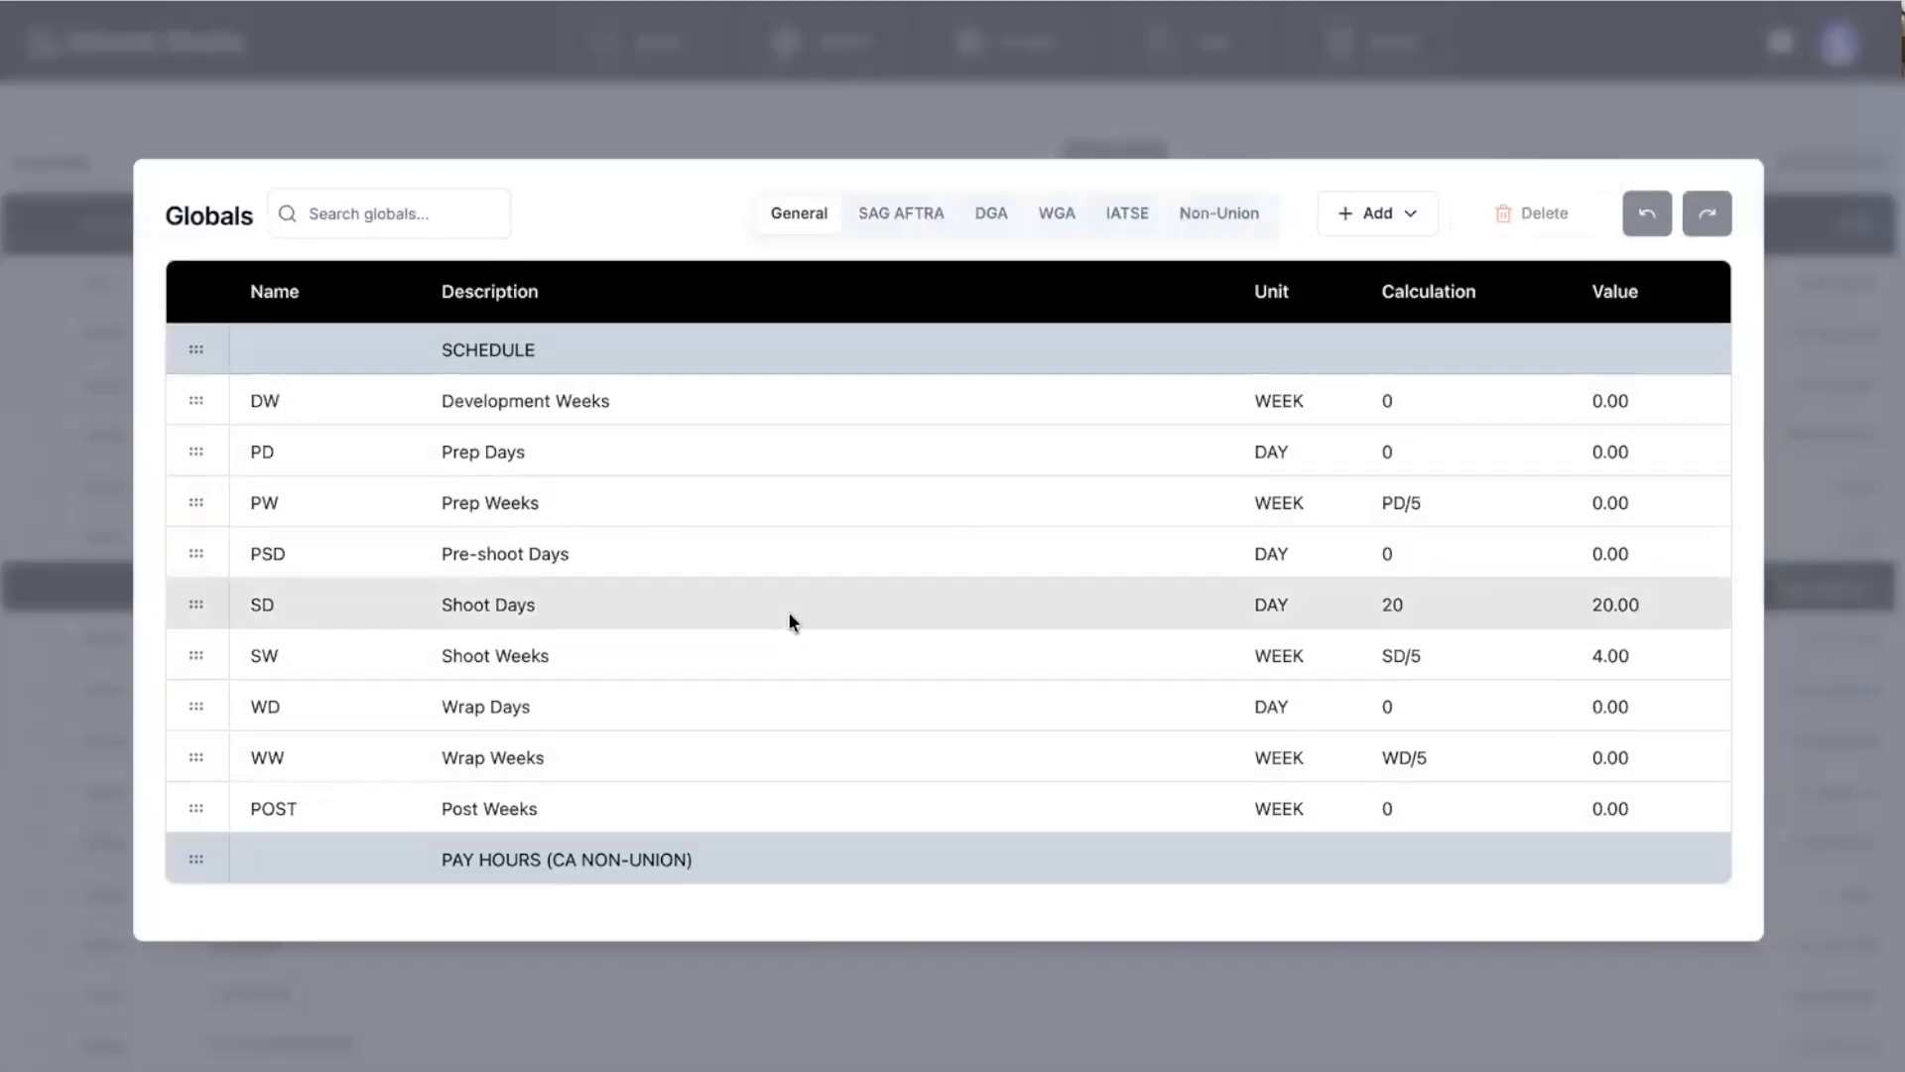
pyautogui.scroll(-8, 790, 617)
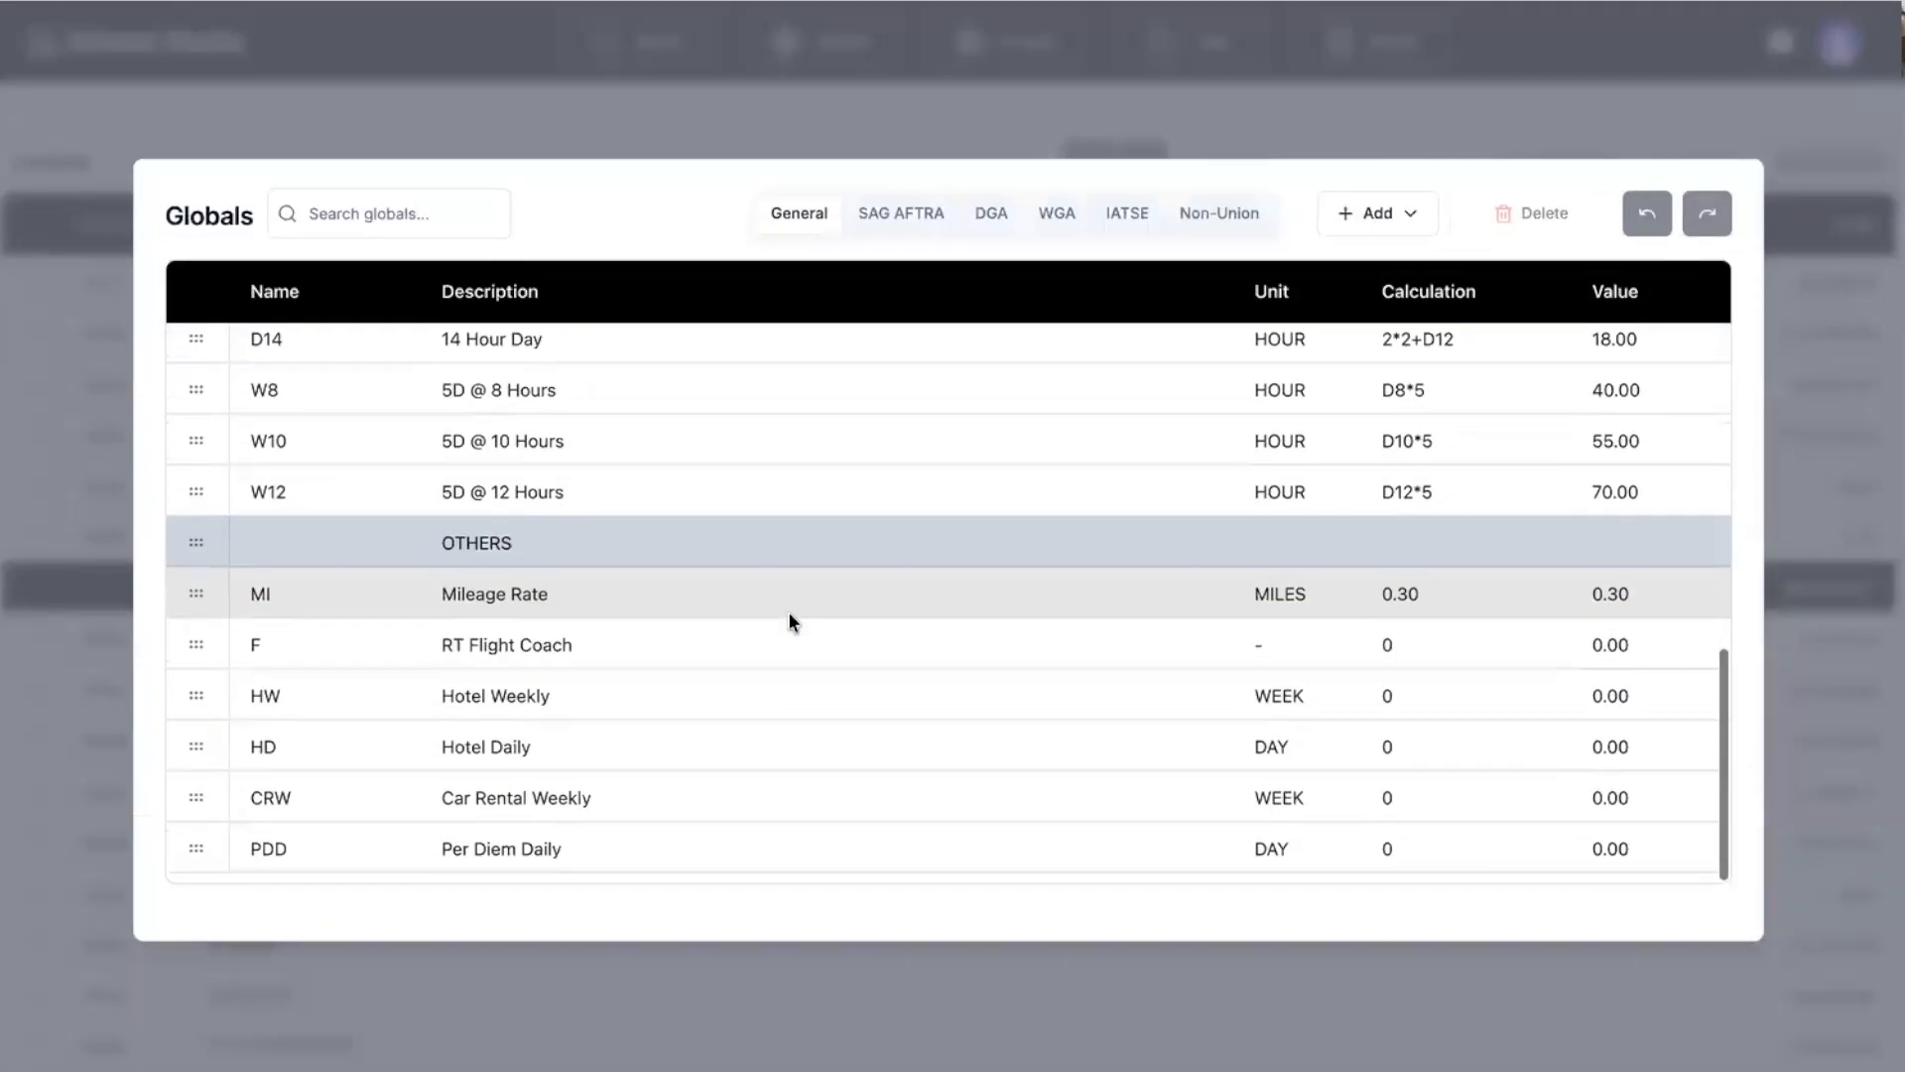
pyautogui.click(1369, 218)
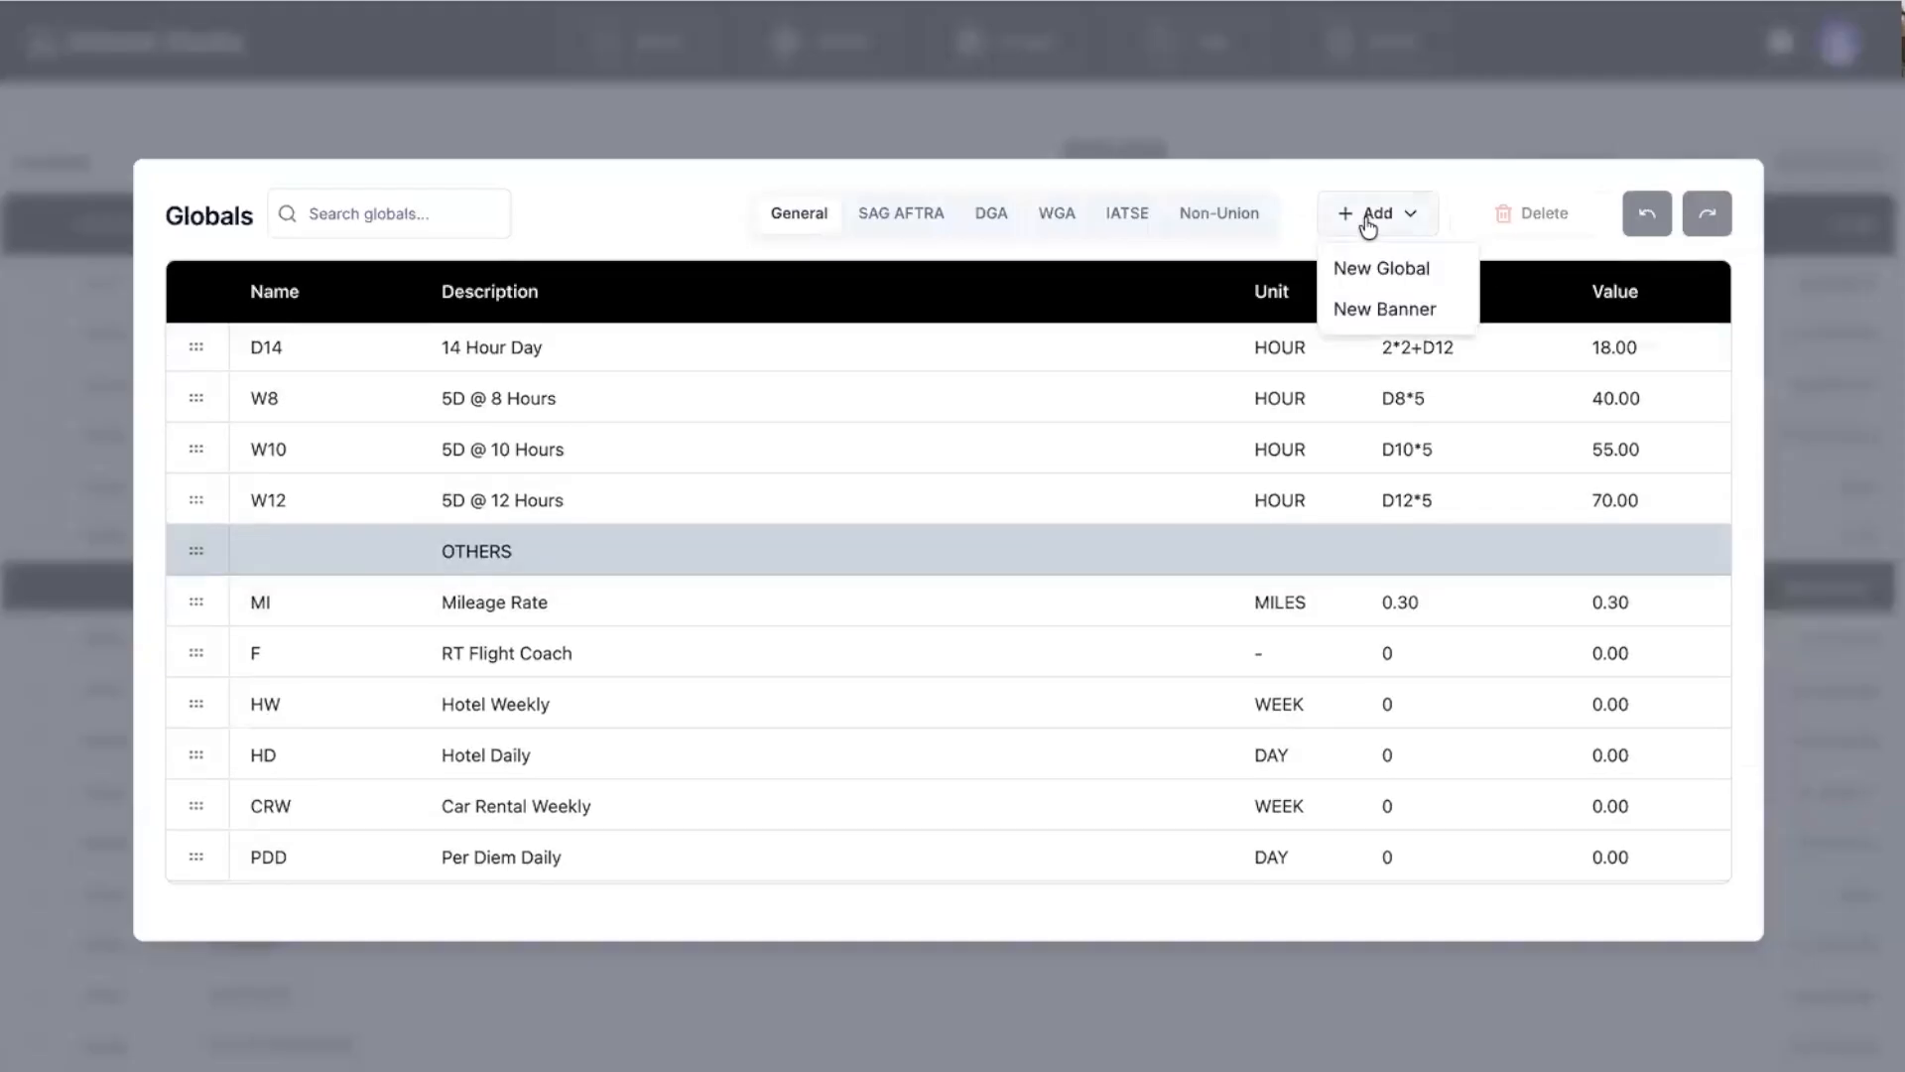
pyautogui.click(1371, 273)
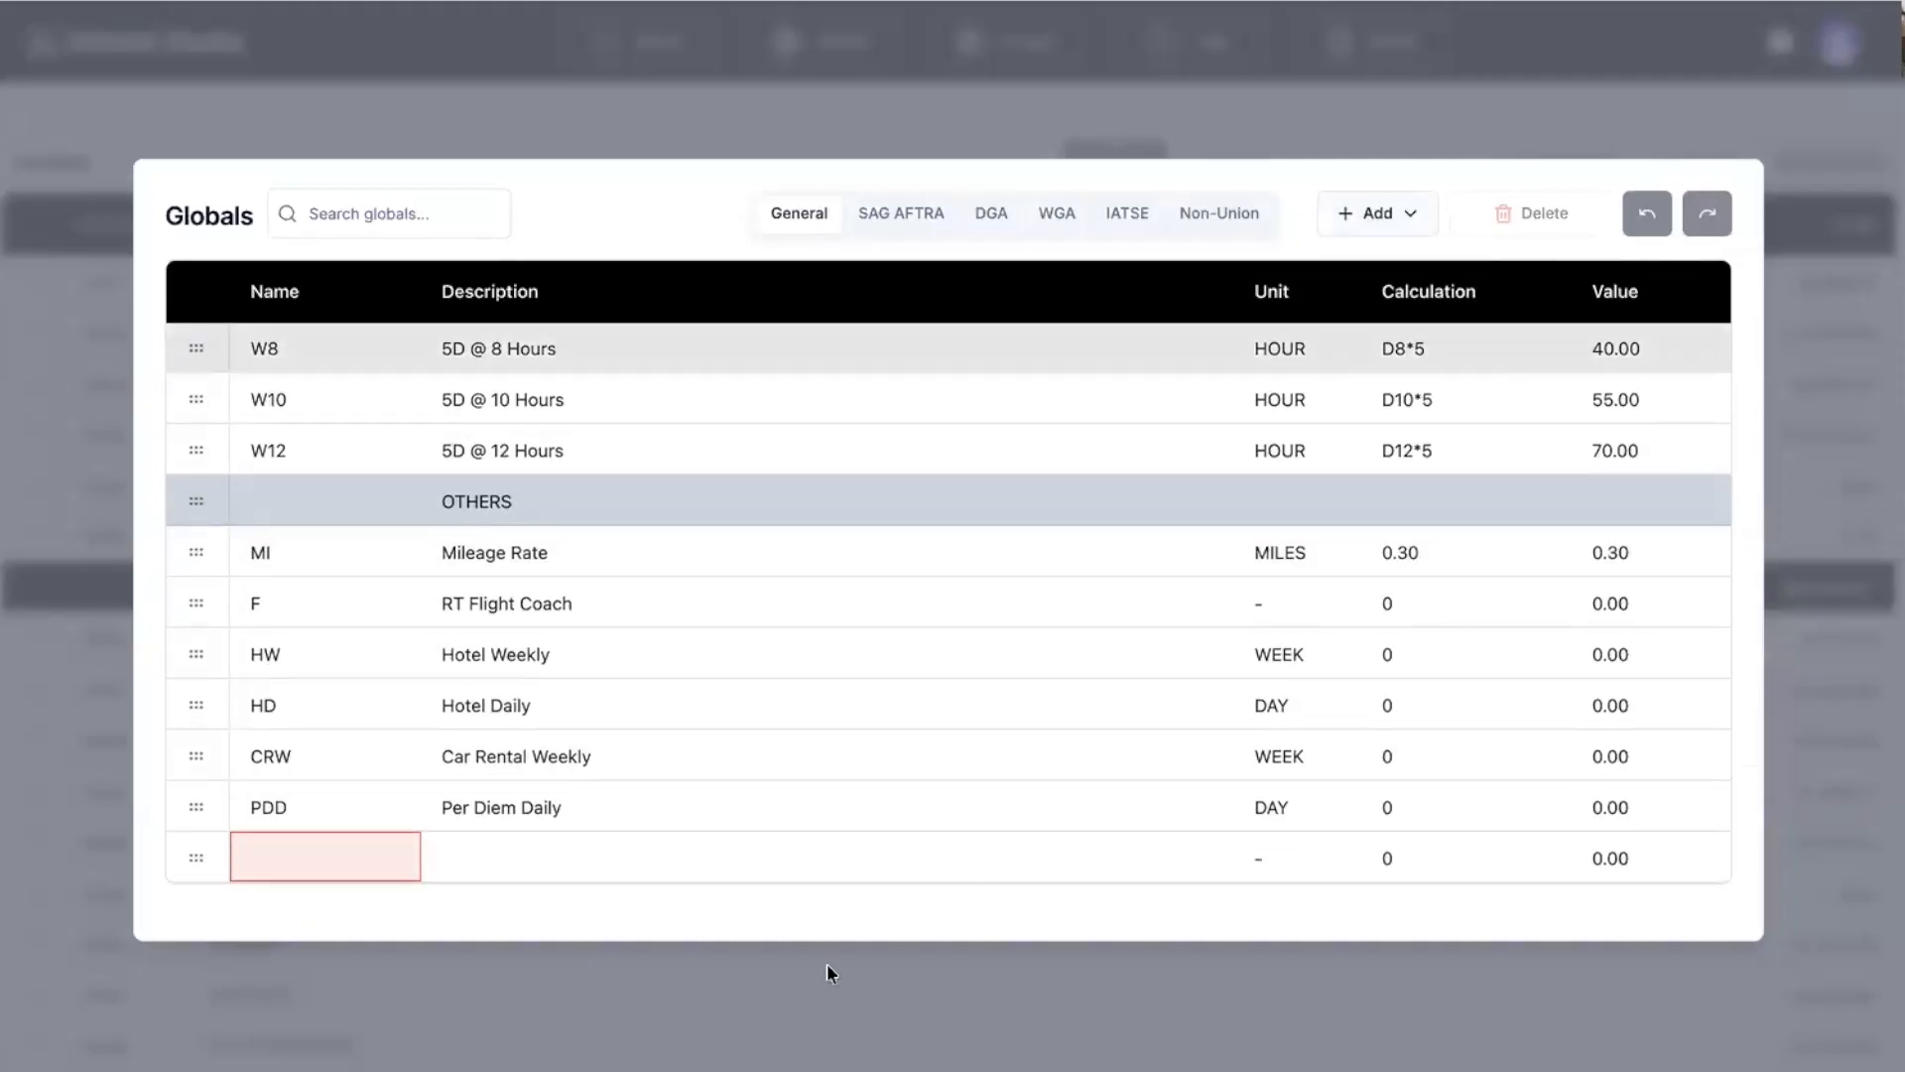
pyautogui.click(314, 861)
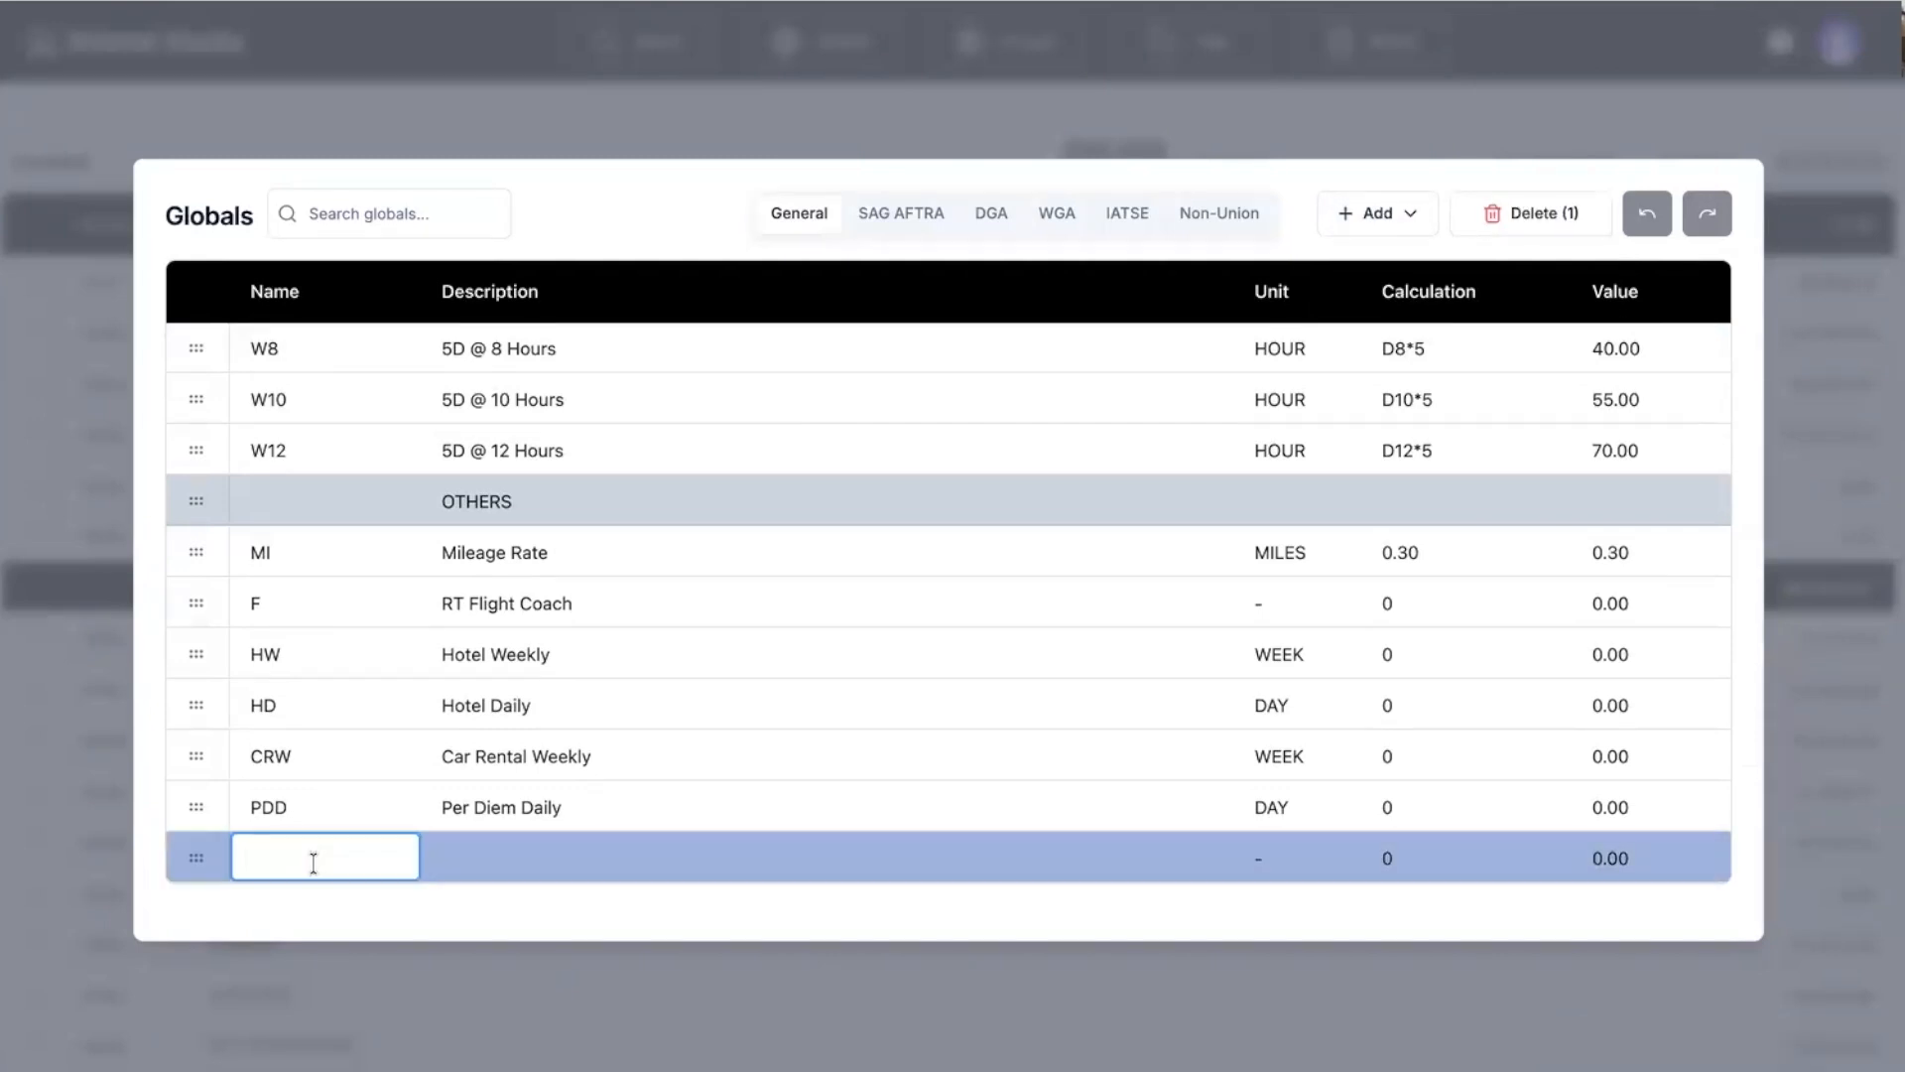
pyautogui.write('TT')
pyautogui.press('Return')
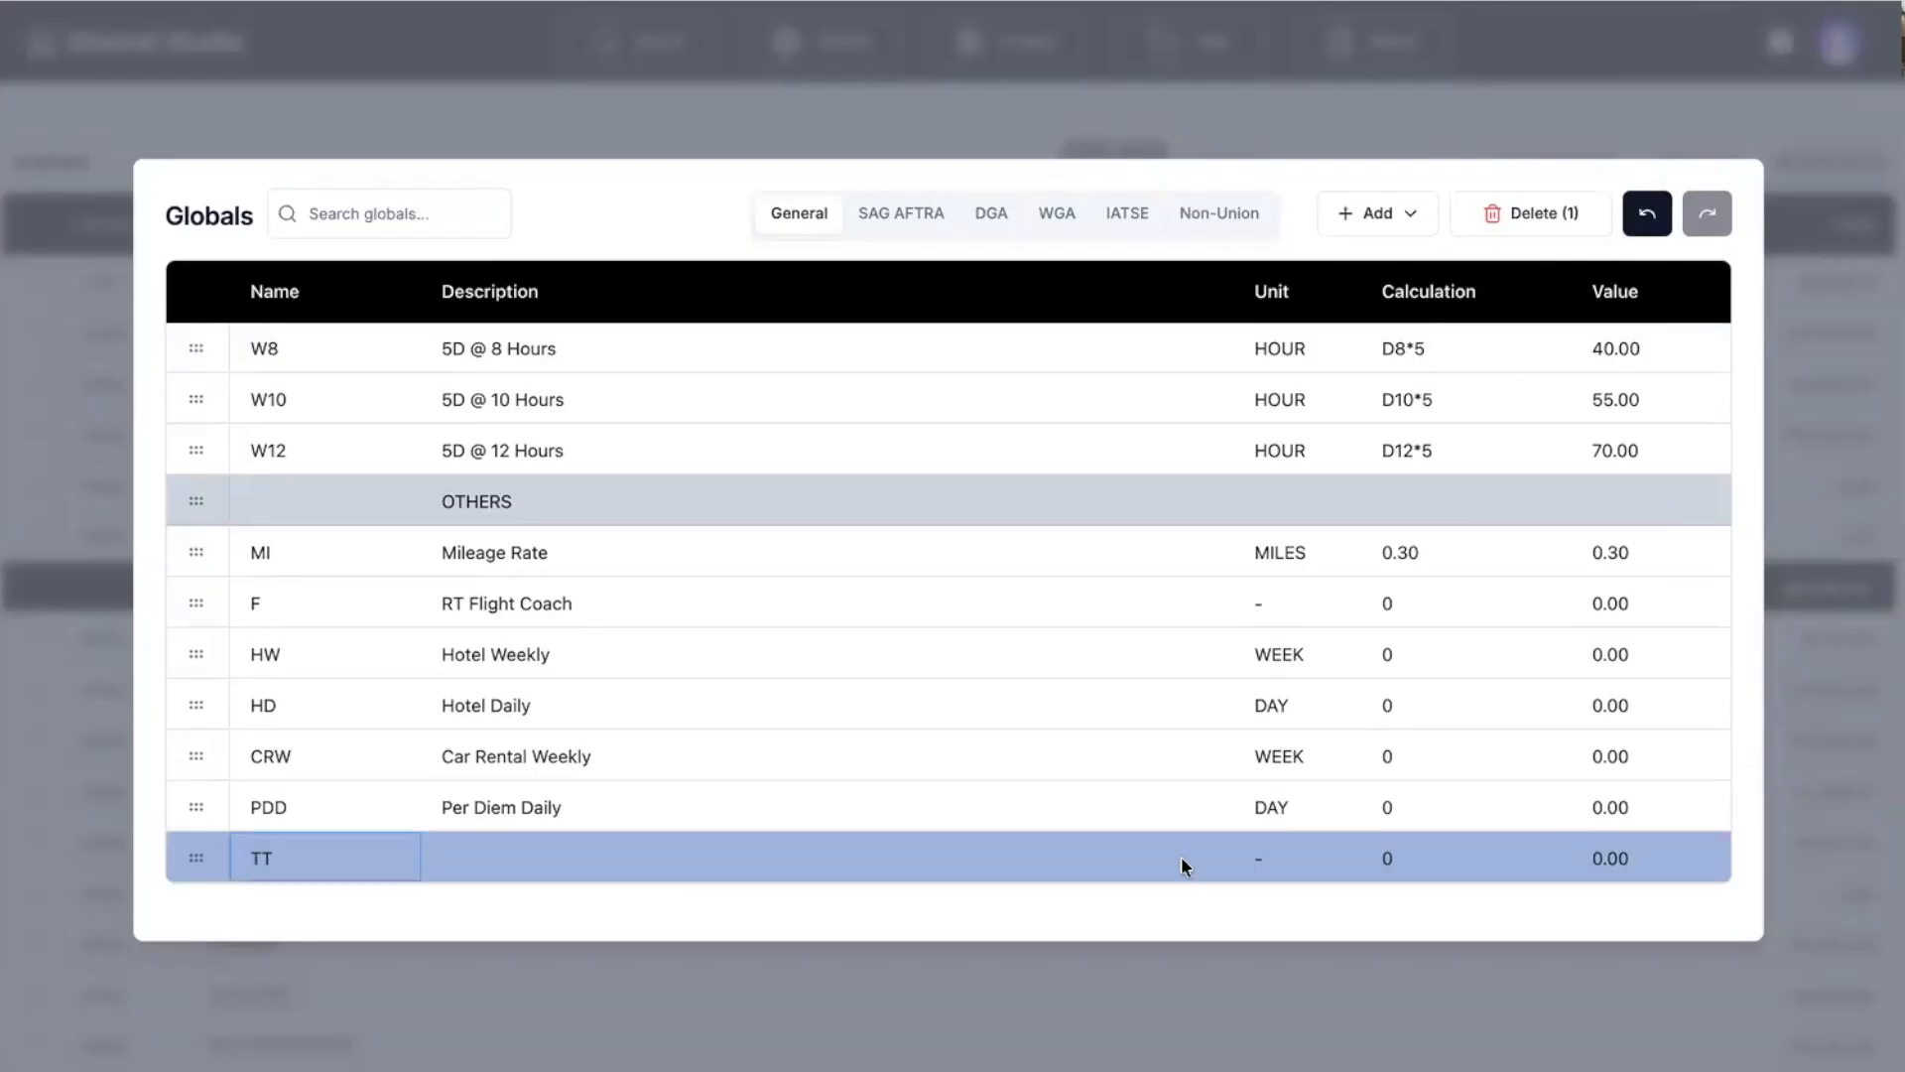
# Give the TT global description TEST, unit FLAT and calculation 1000.
pyautogui.doubleClick(536, 859)
pyautogui.write('TEST')
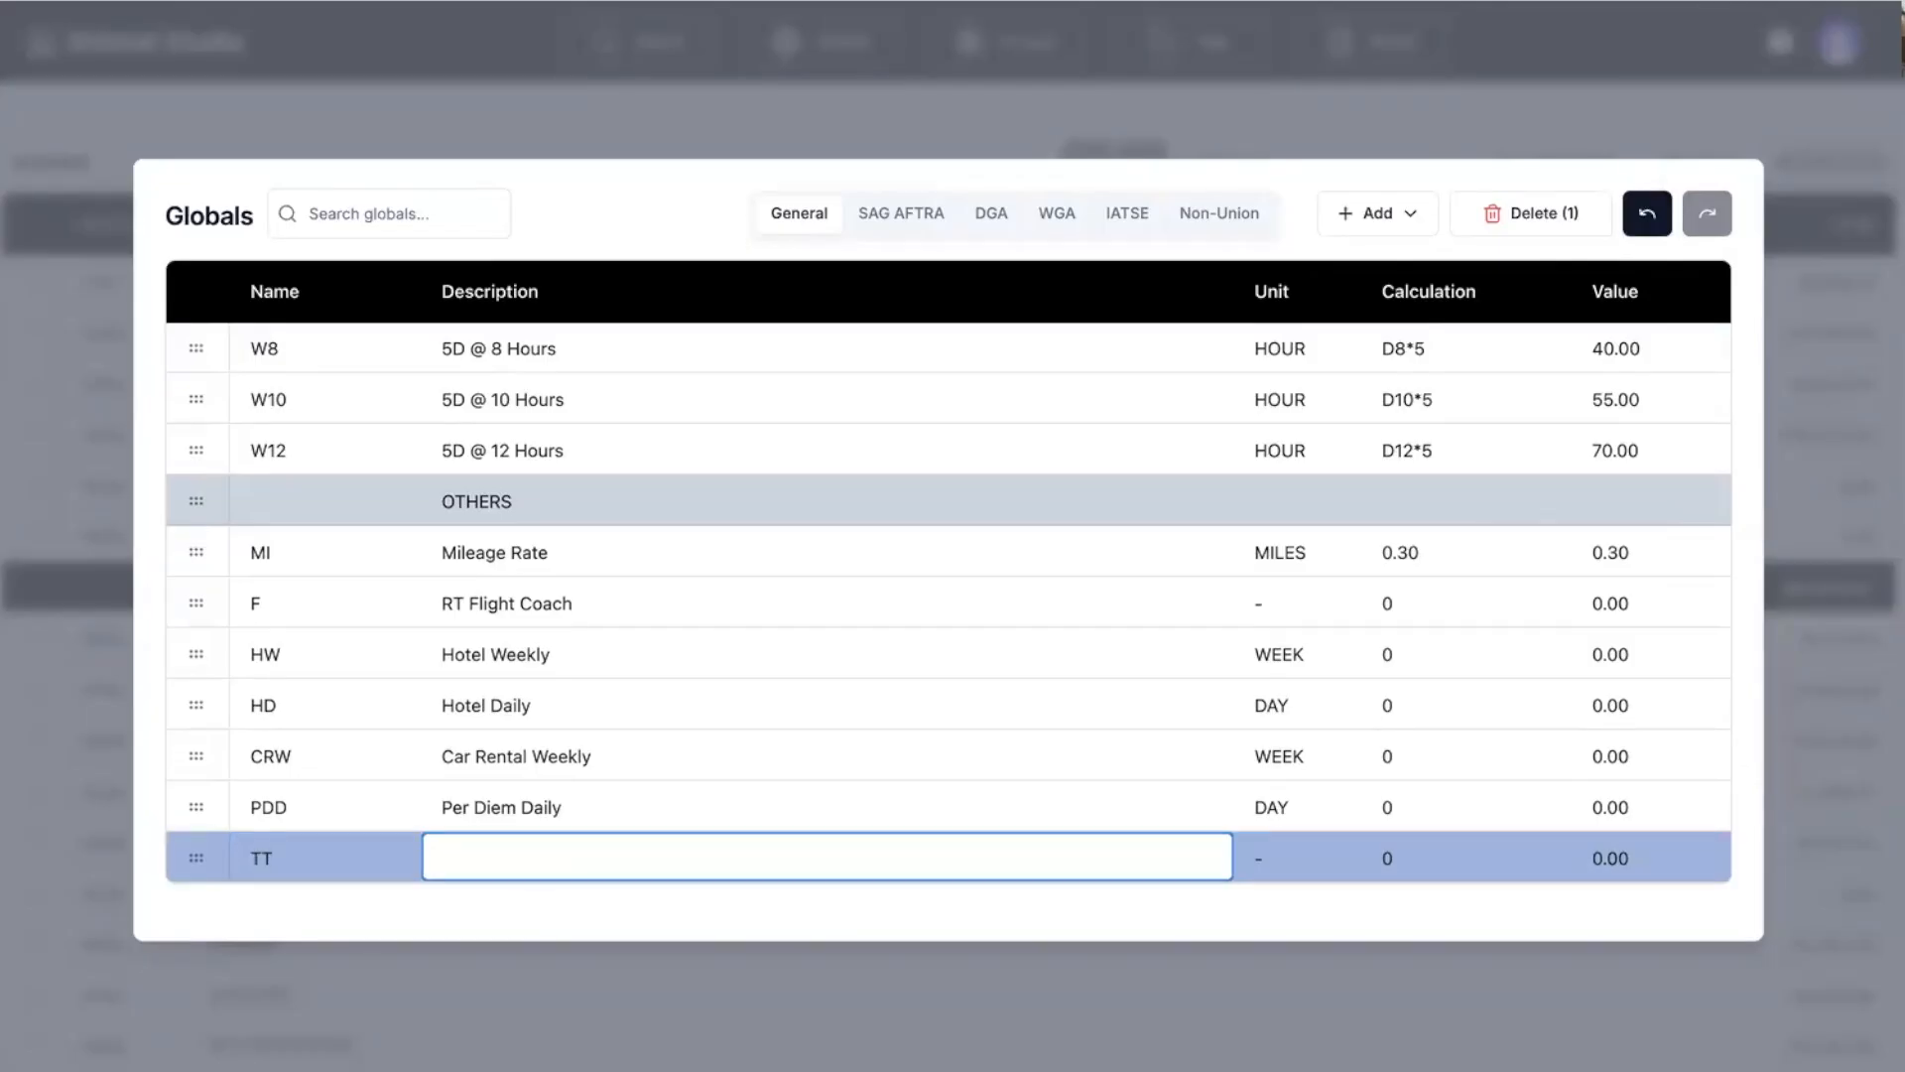
pyautogui.press('Return')
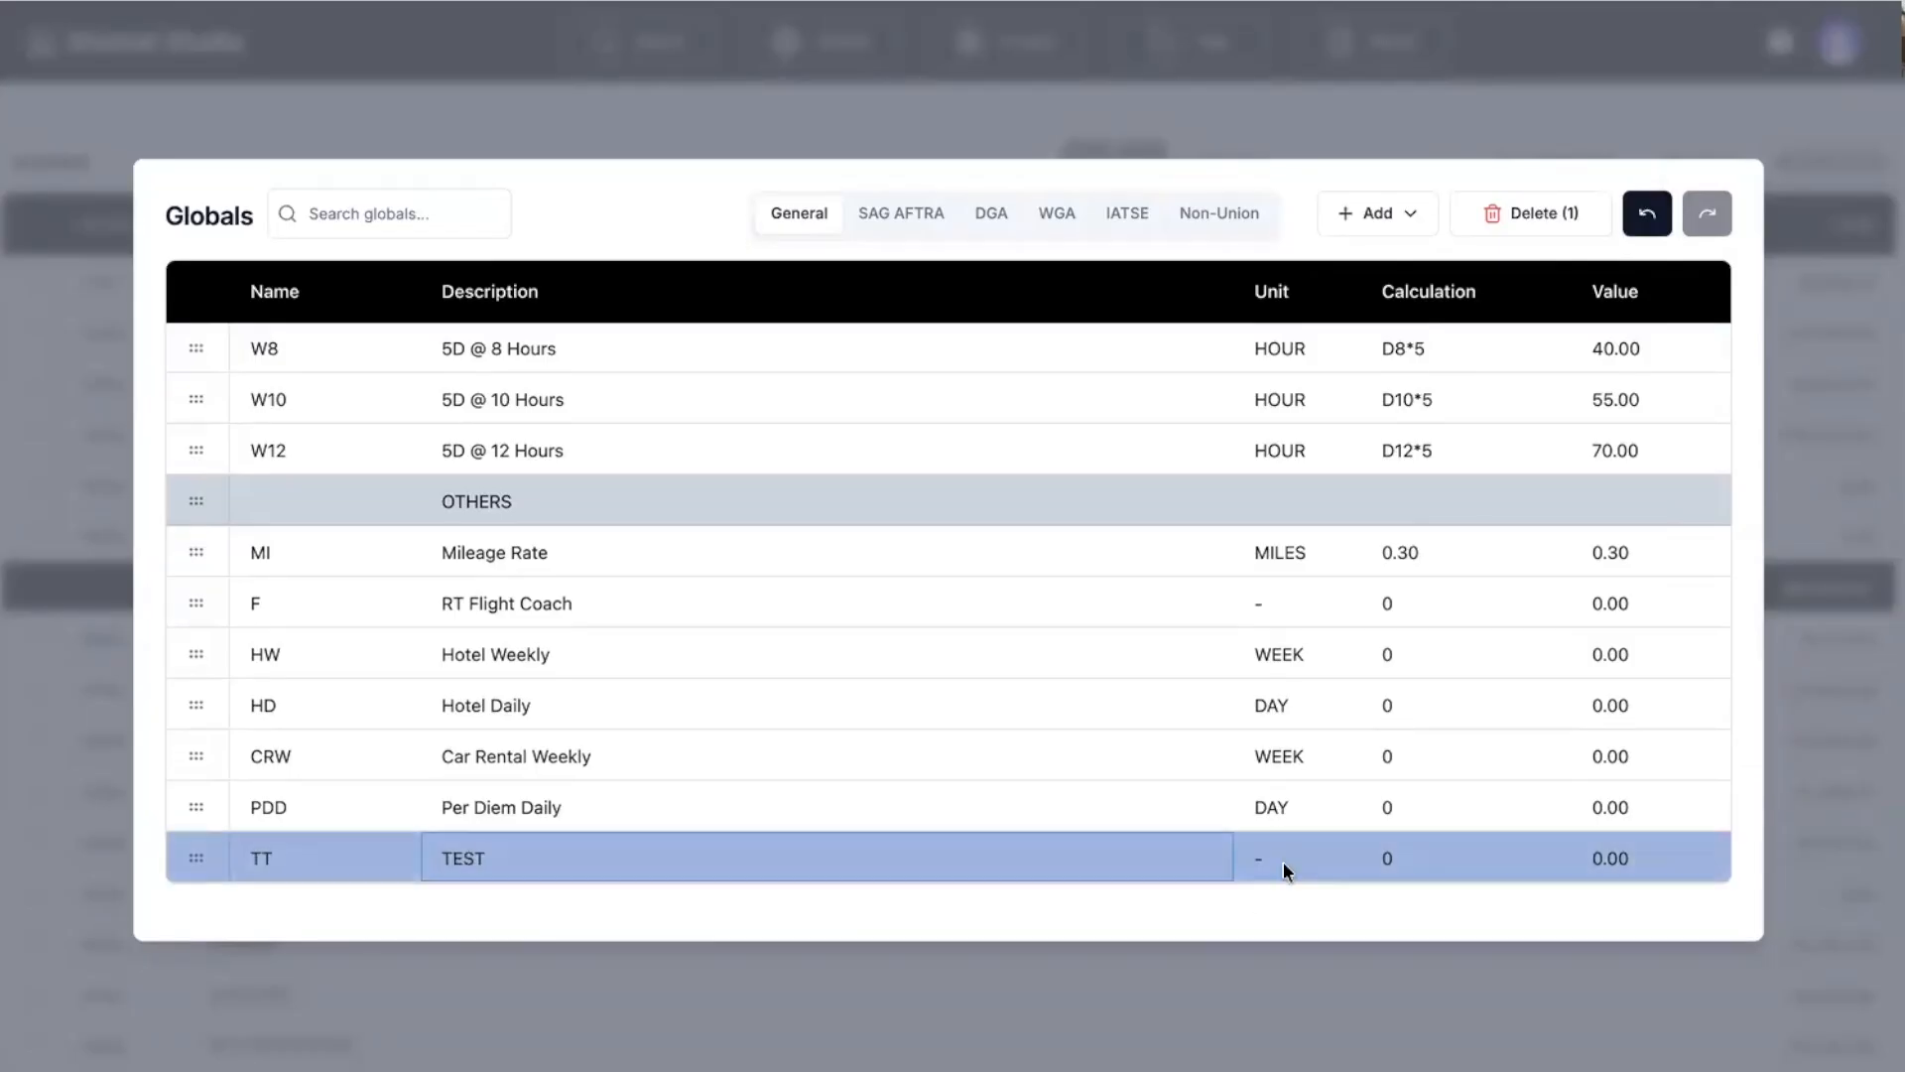
pyautogui.doubleClick(1273, 860)
pyautogui.click(1267, 598)
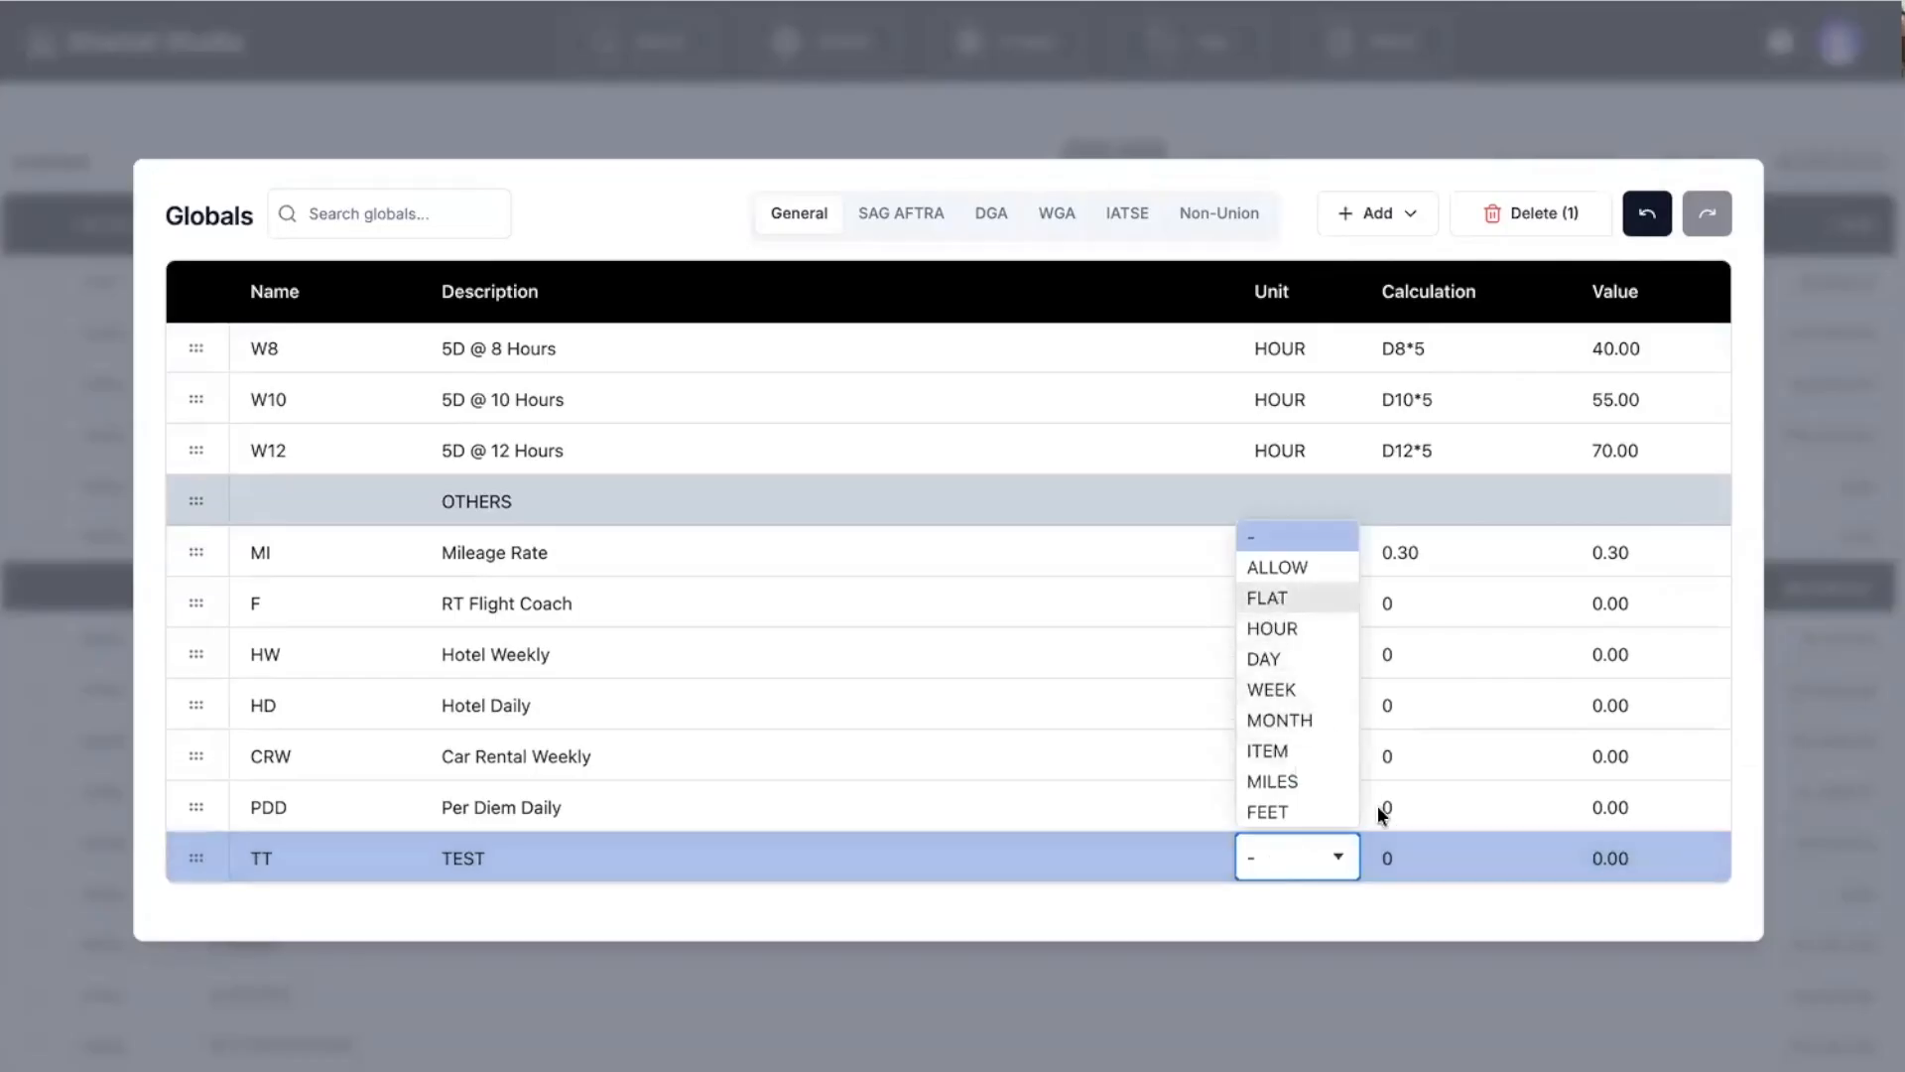
pyautogui.click(1391, 863)
pyautogui.write('1000')
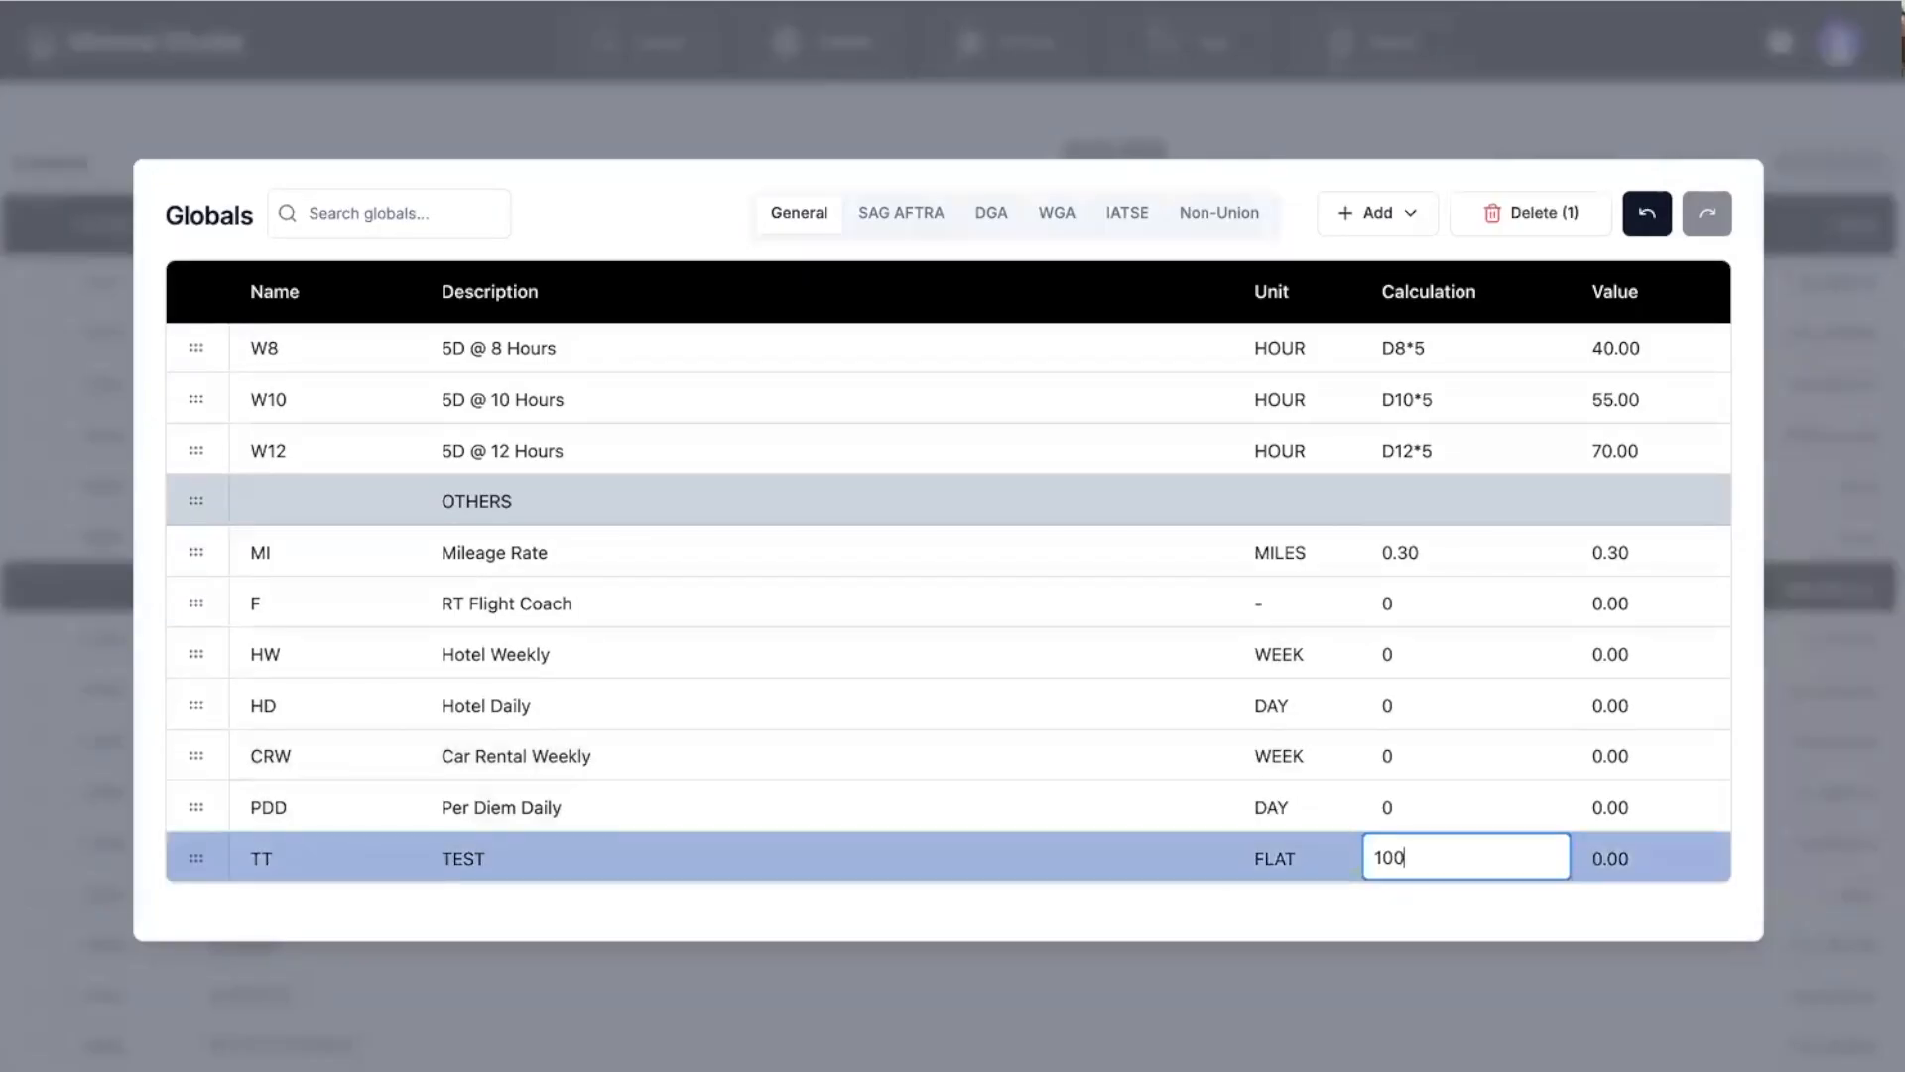
pyautogui.press('Return')
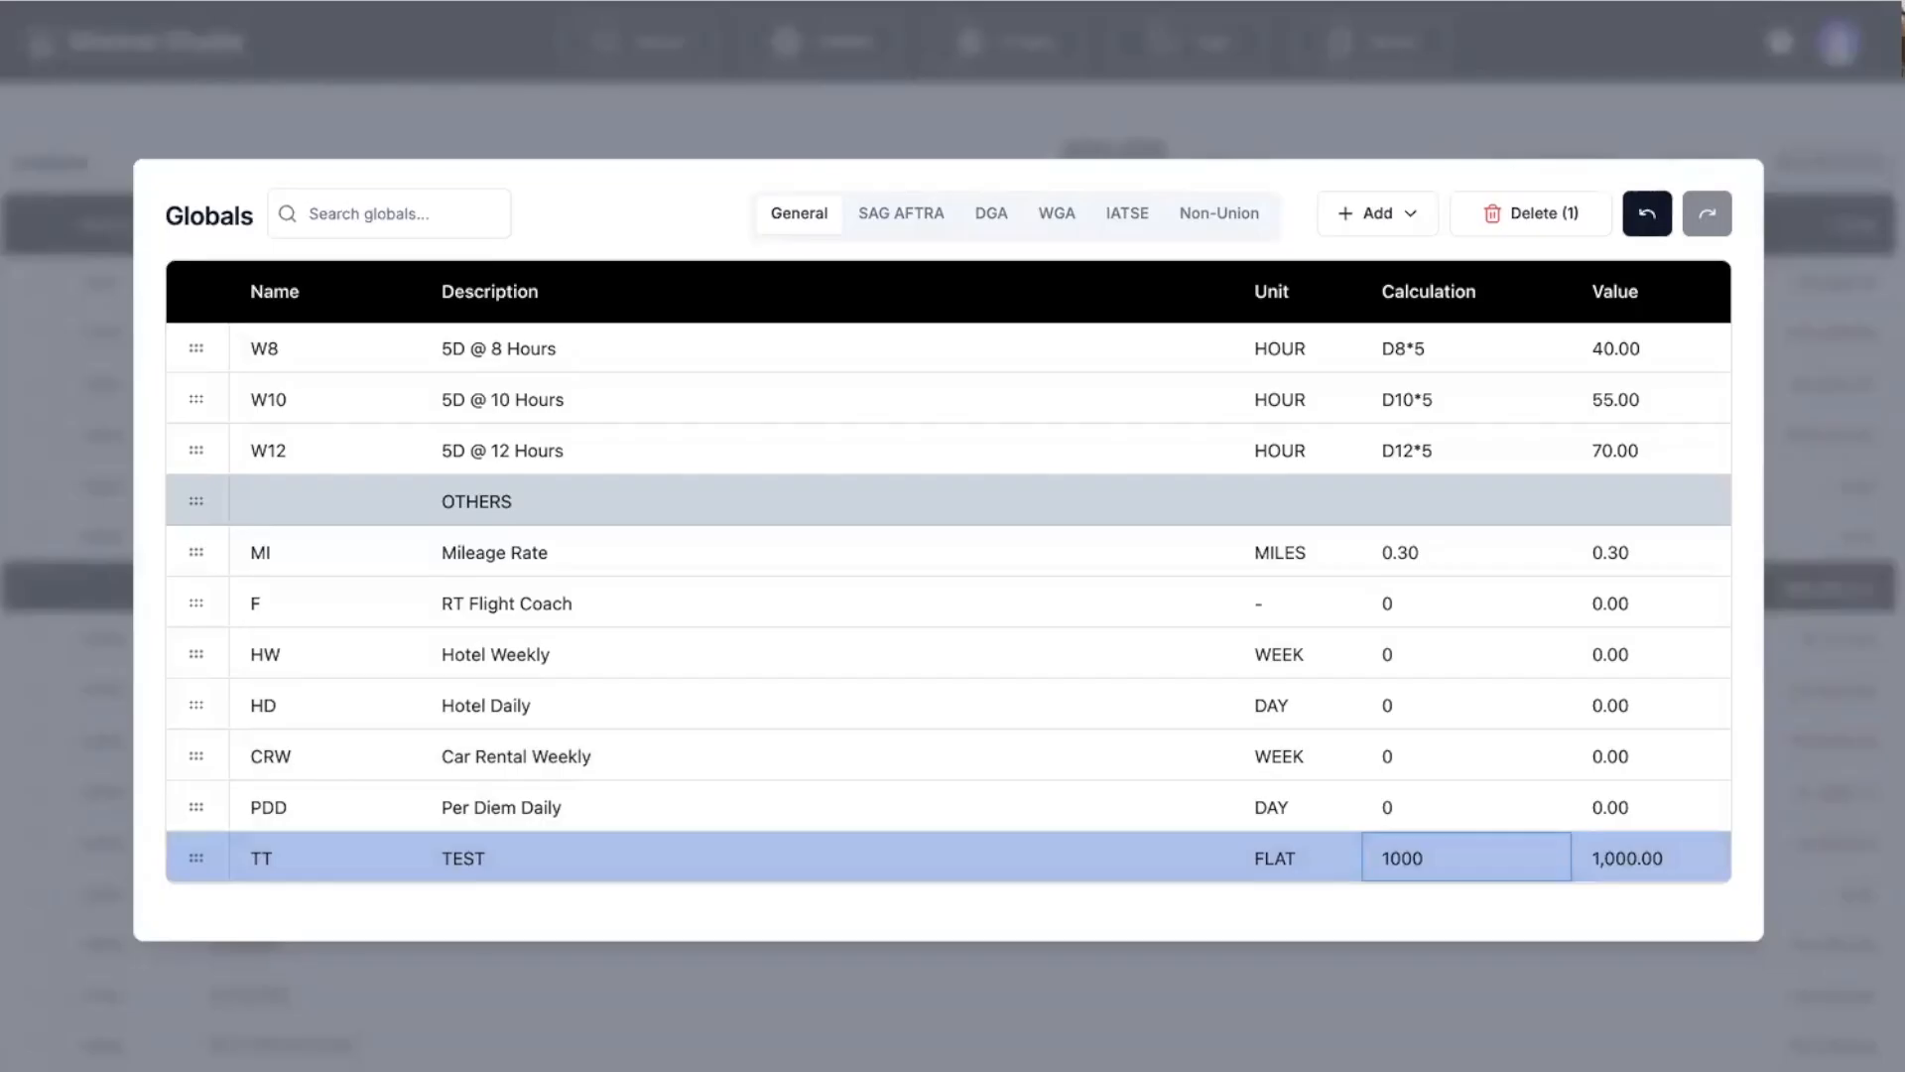
# Close the Globals list and scroll through the budget top sheet.
pyautogui.click(558, 970)
pyautogui.scroll(-5, 204, 681)
pyautogui.scroll(-5, 220, 705)
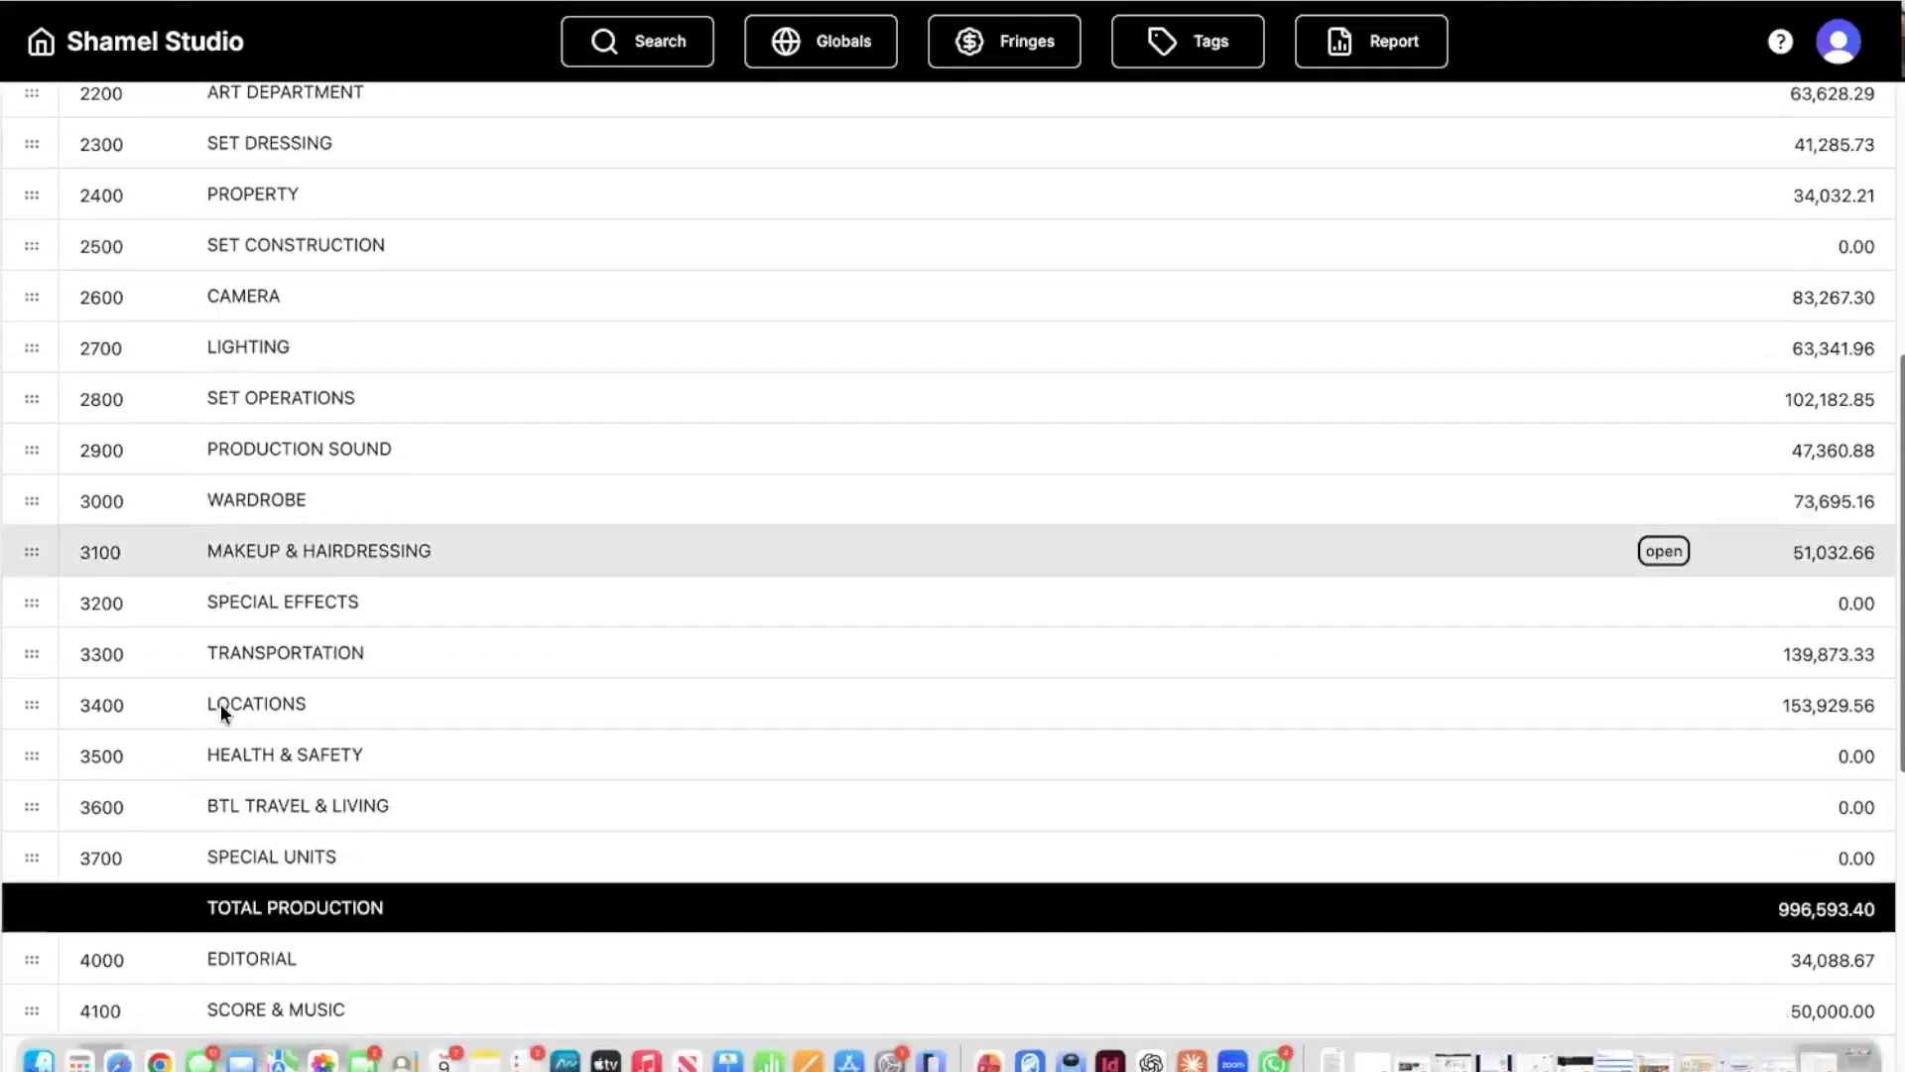
pyautogui.scroll(3, 221, 705)
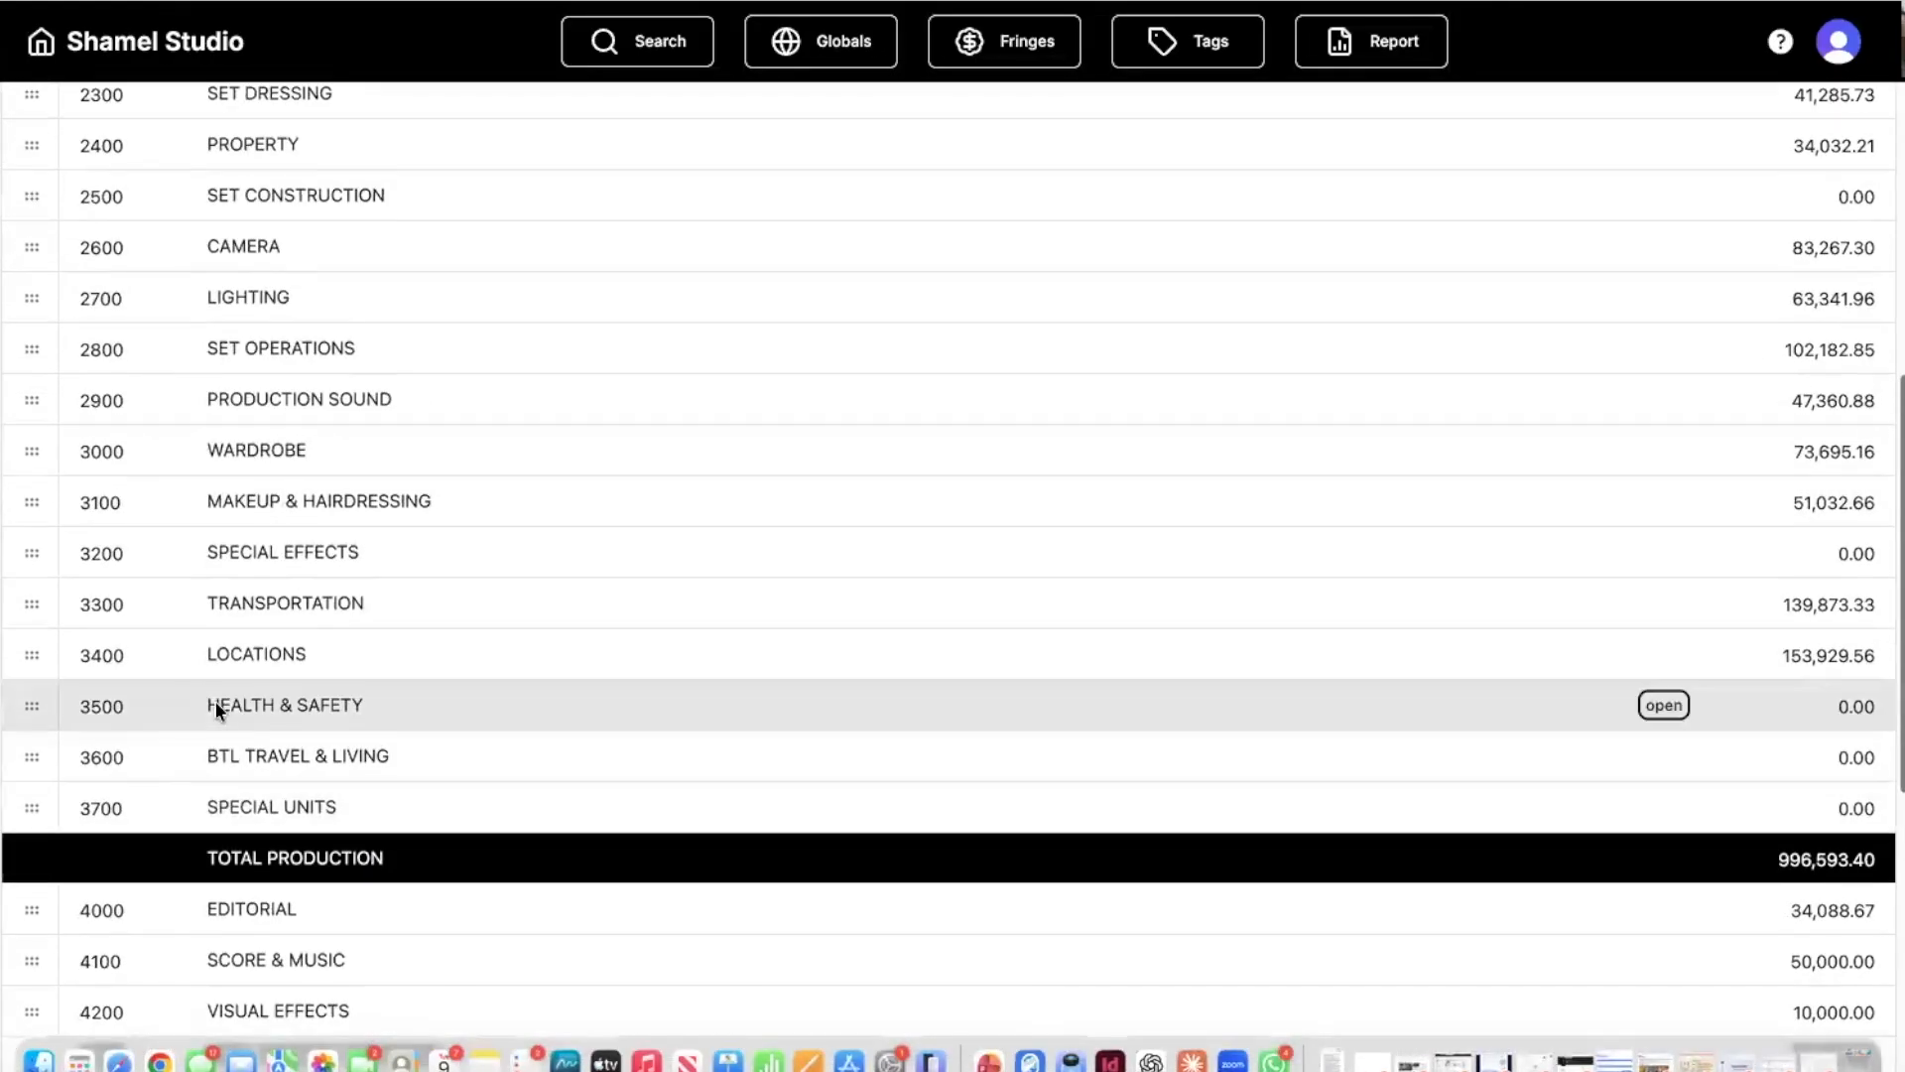
pyautogui.scroll(2, 184, 570)
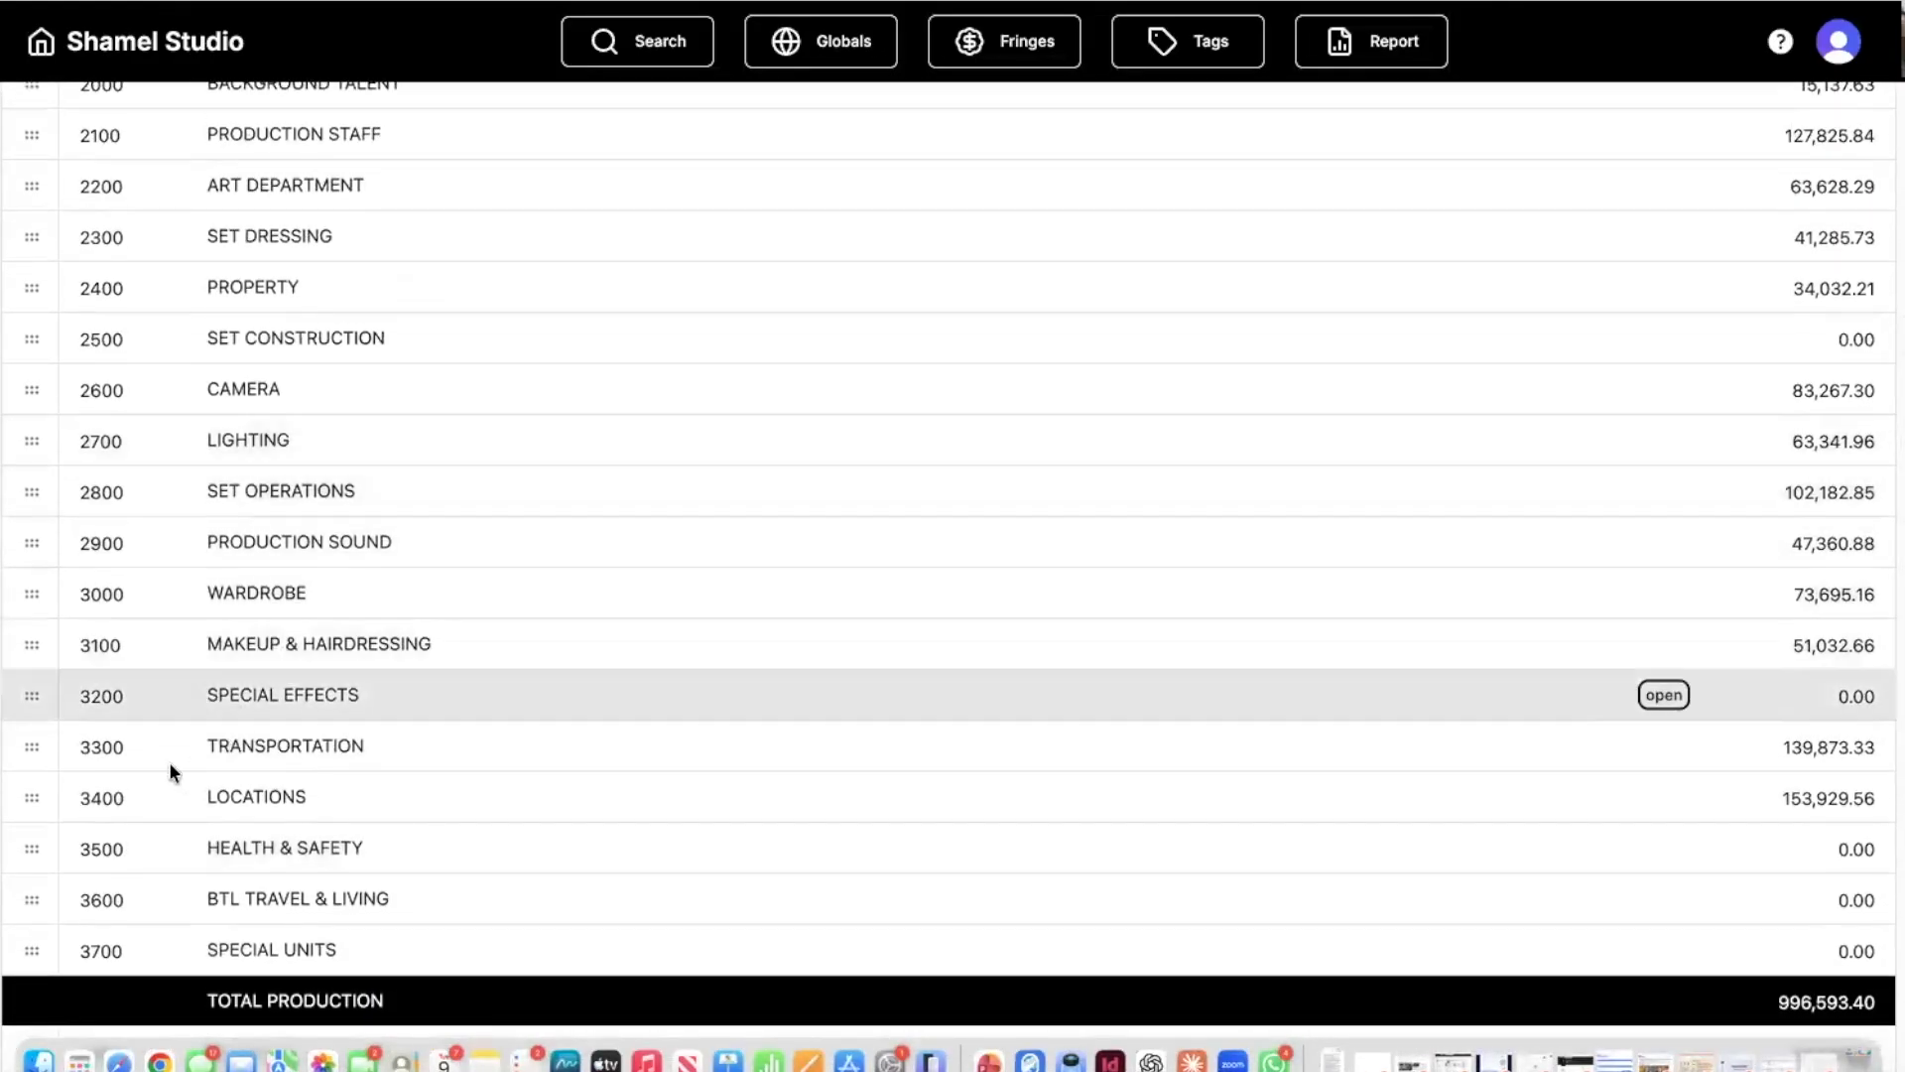
# Review the PERMITS (3407) line items under LOCATIONS (3400), then return to the top sheet.
pyautogui.click(24, 798)
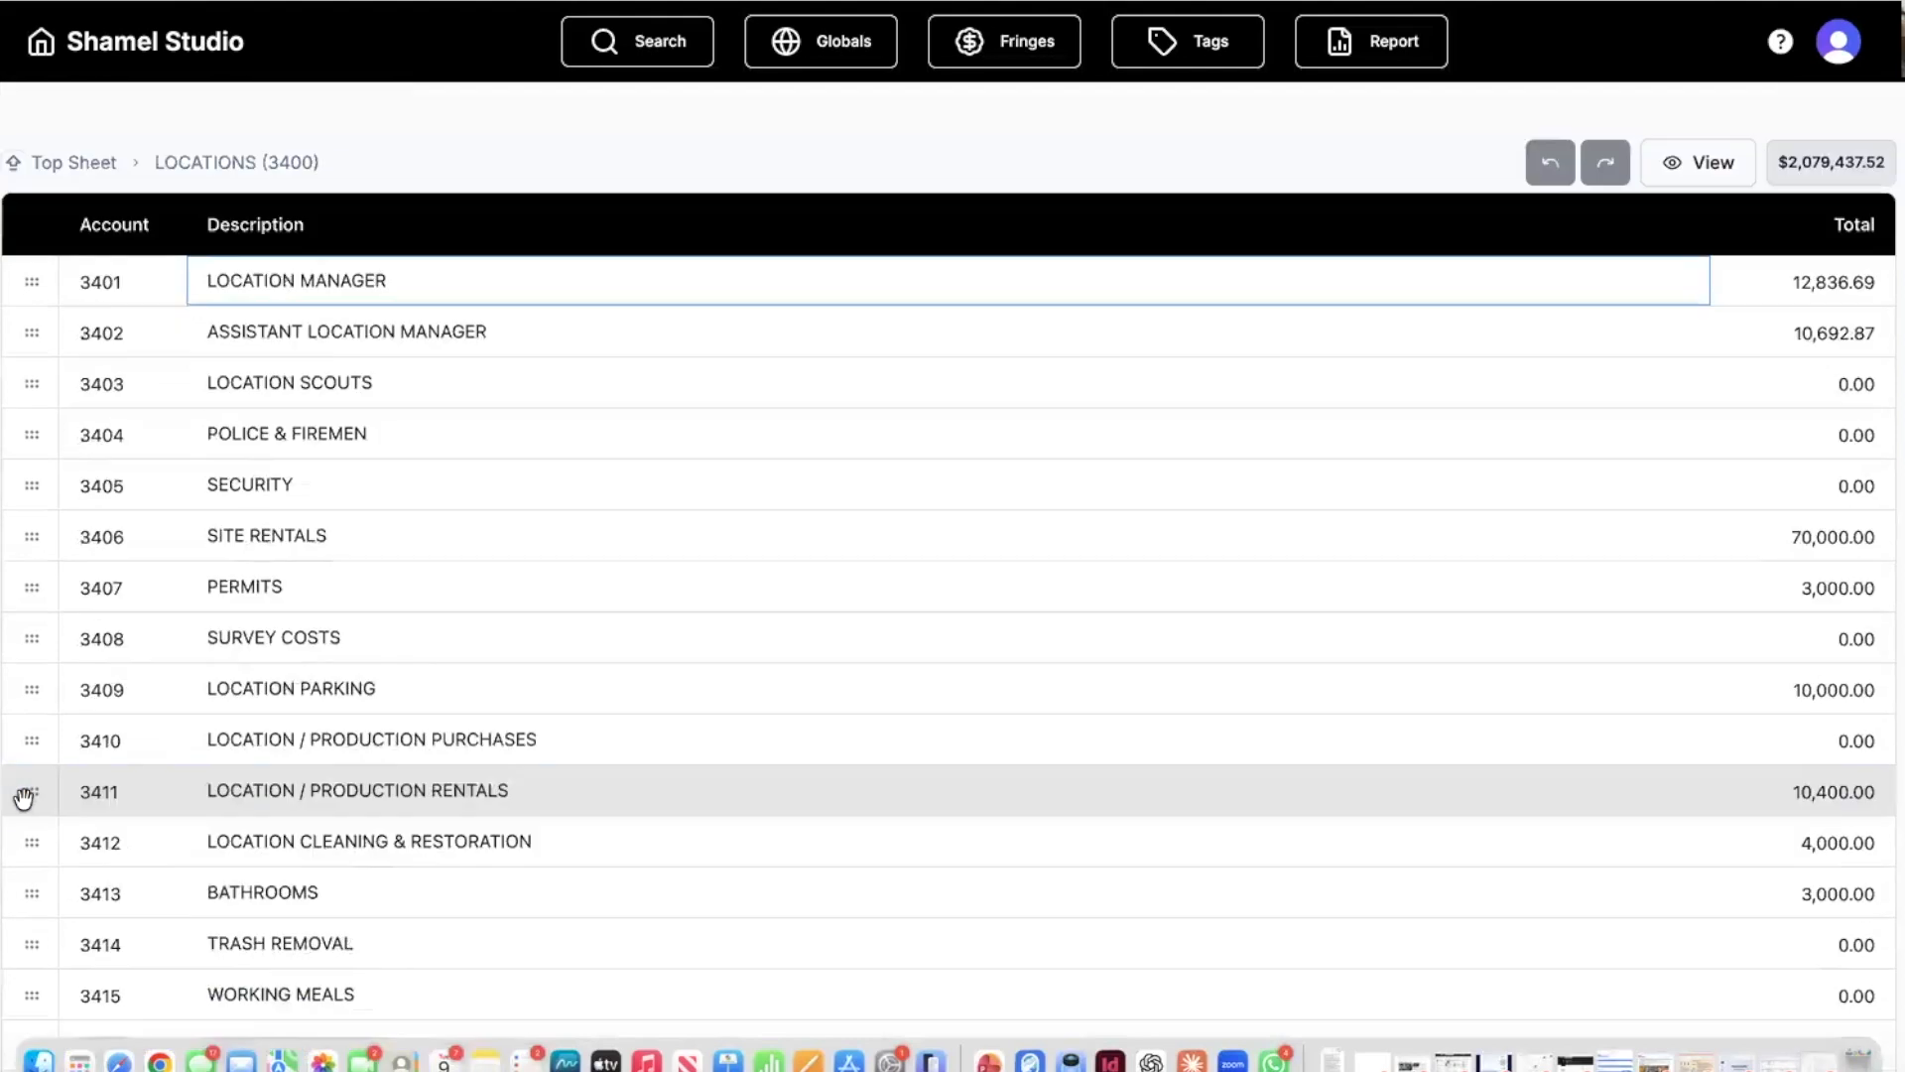
pyautogui.click(28, 589)
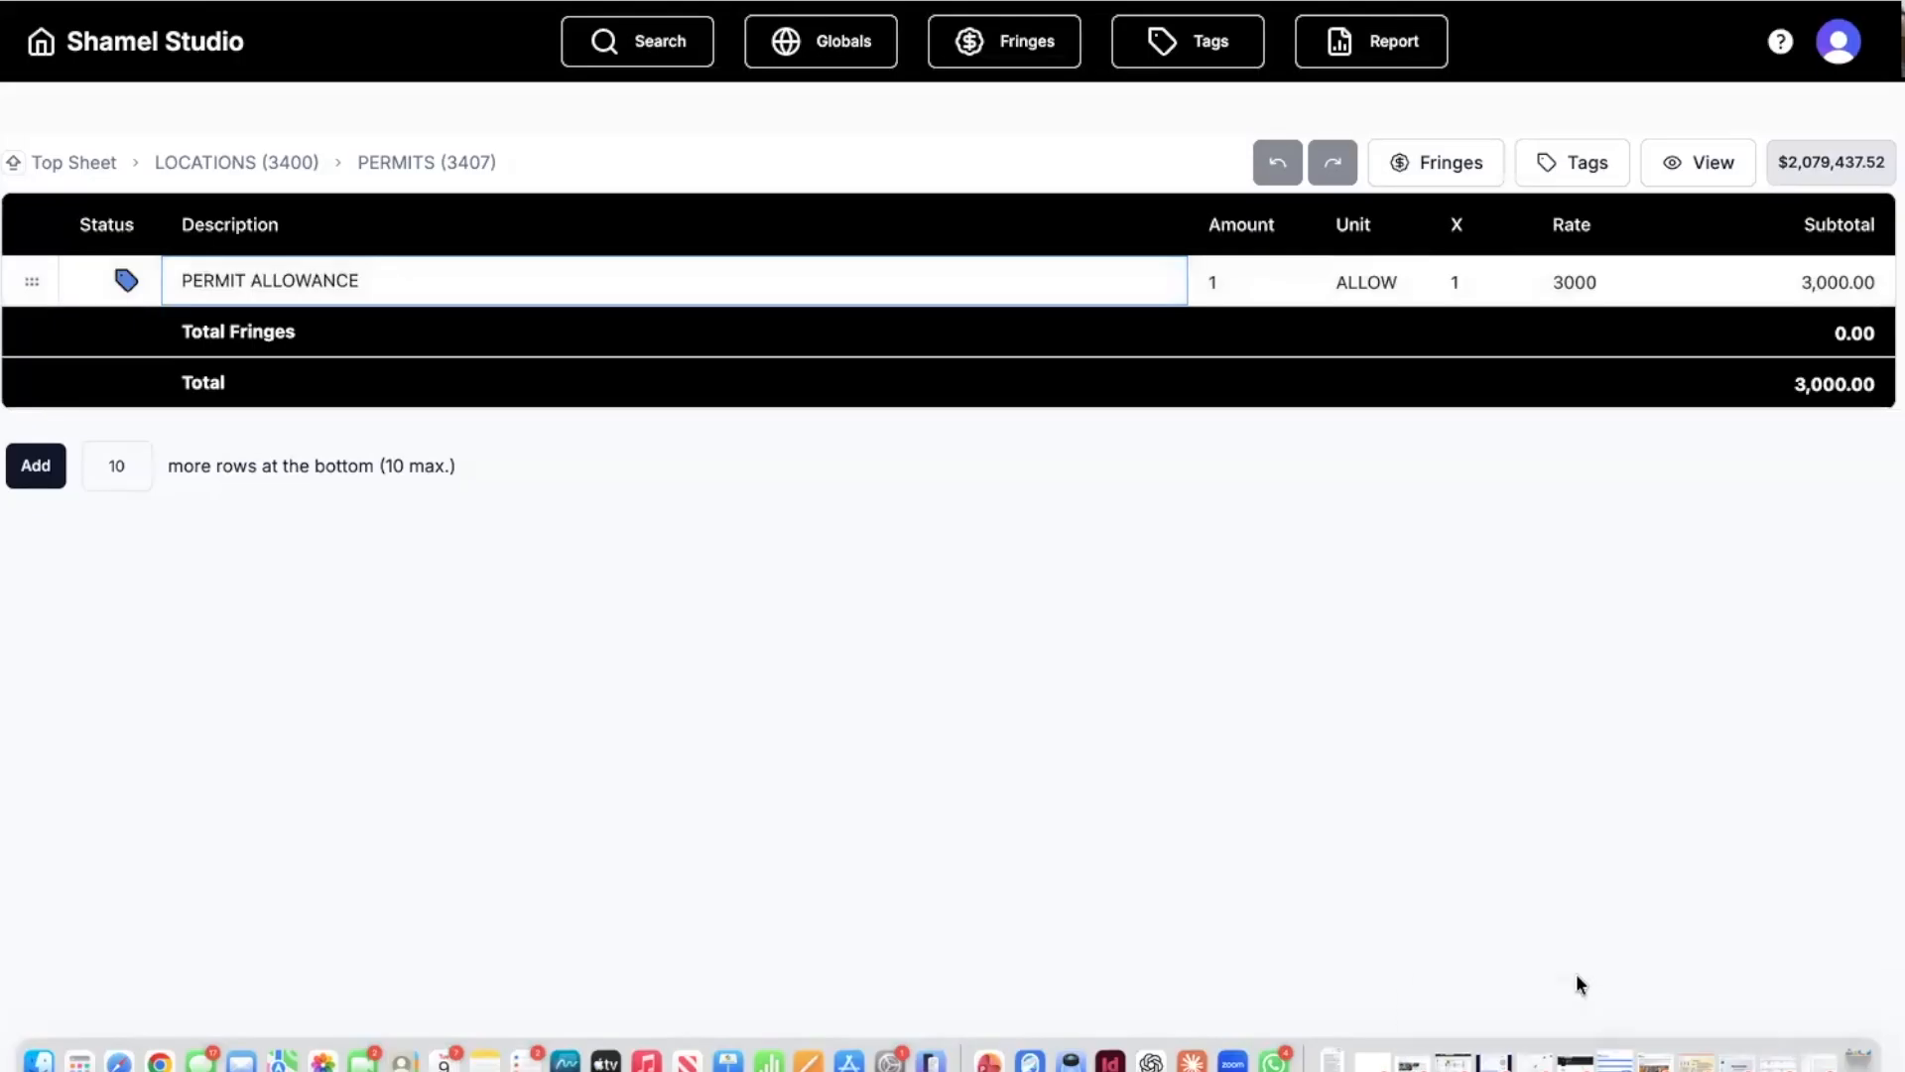
pyautogui.click(196, 167)
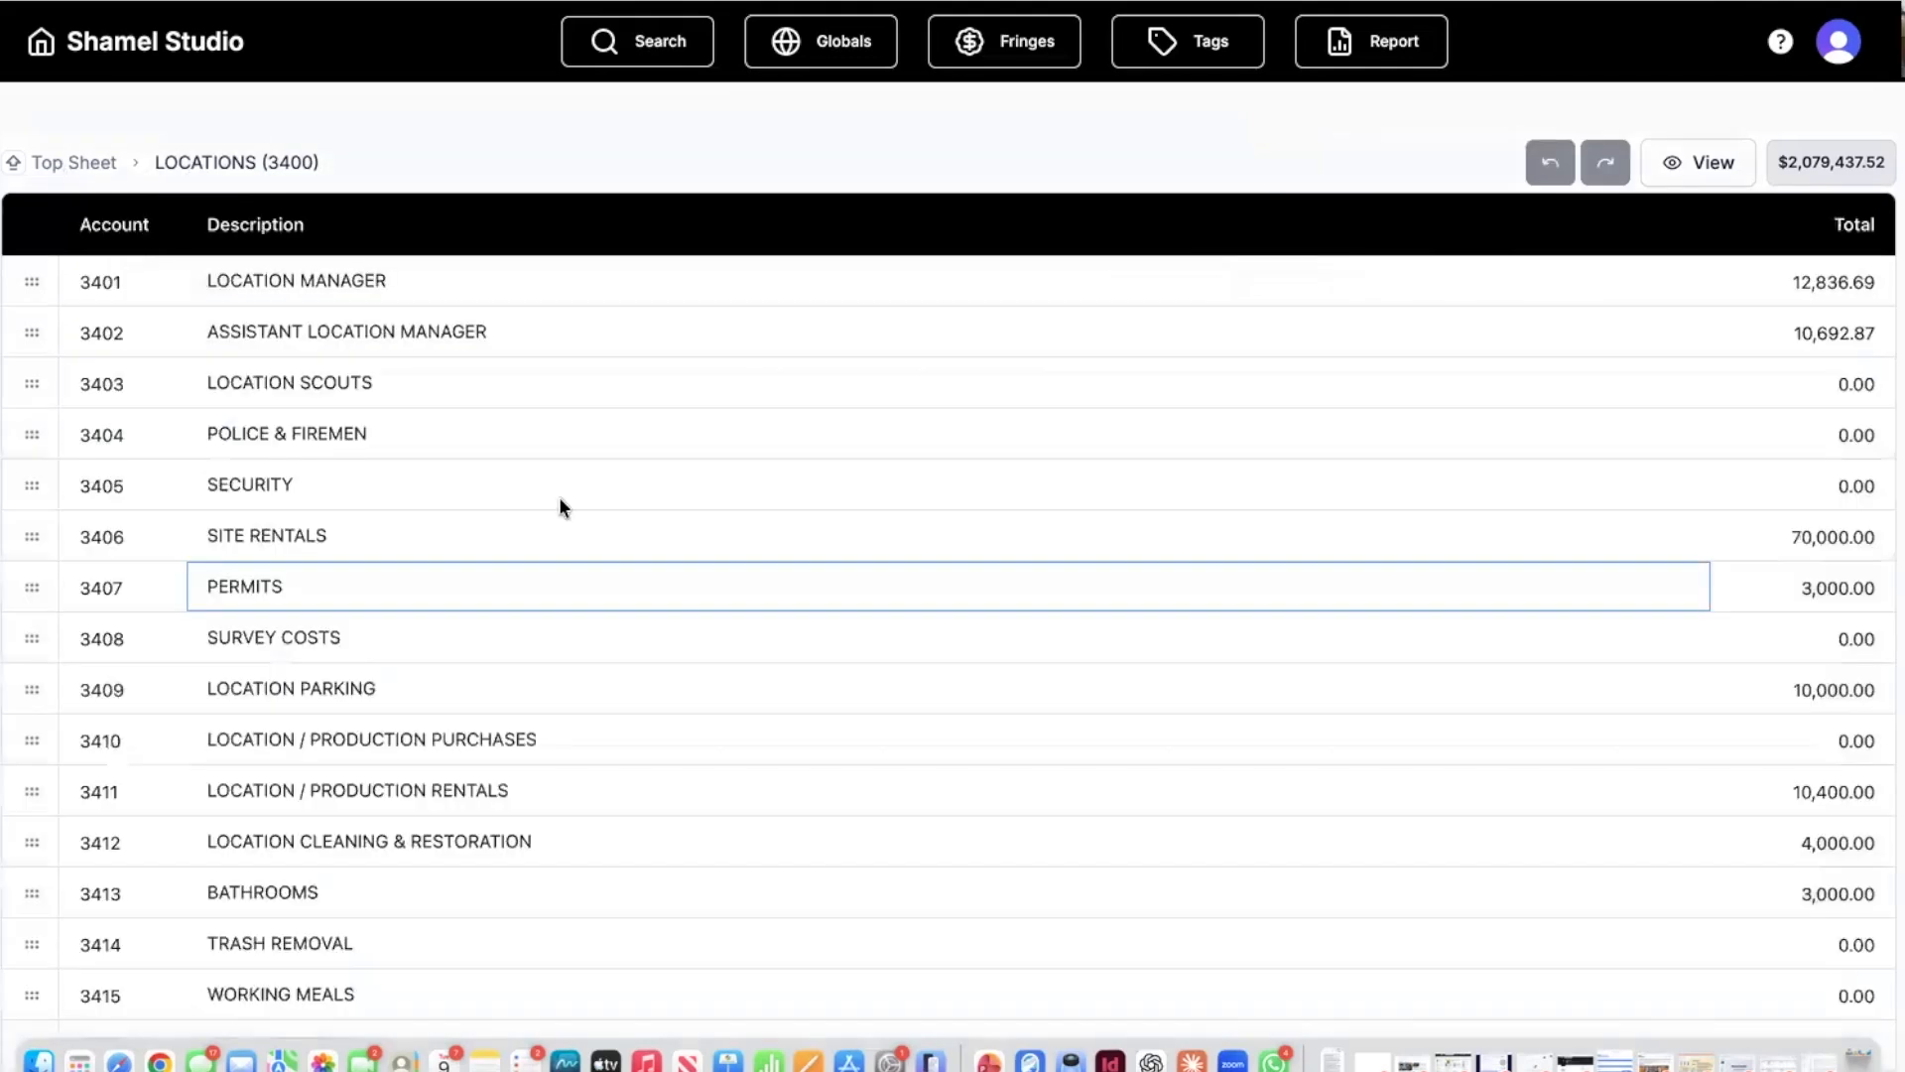
pyautogui.press('Escape')
pyautogui.scroll(8, 697, 544)
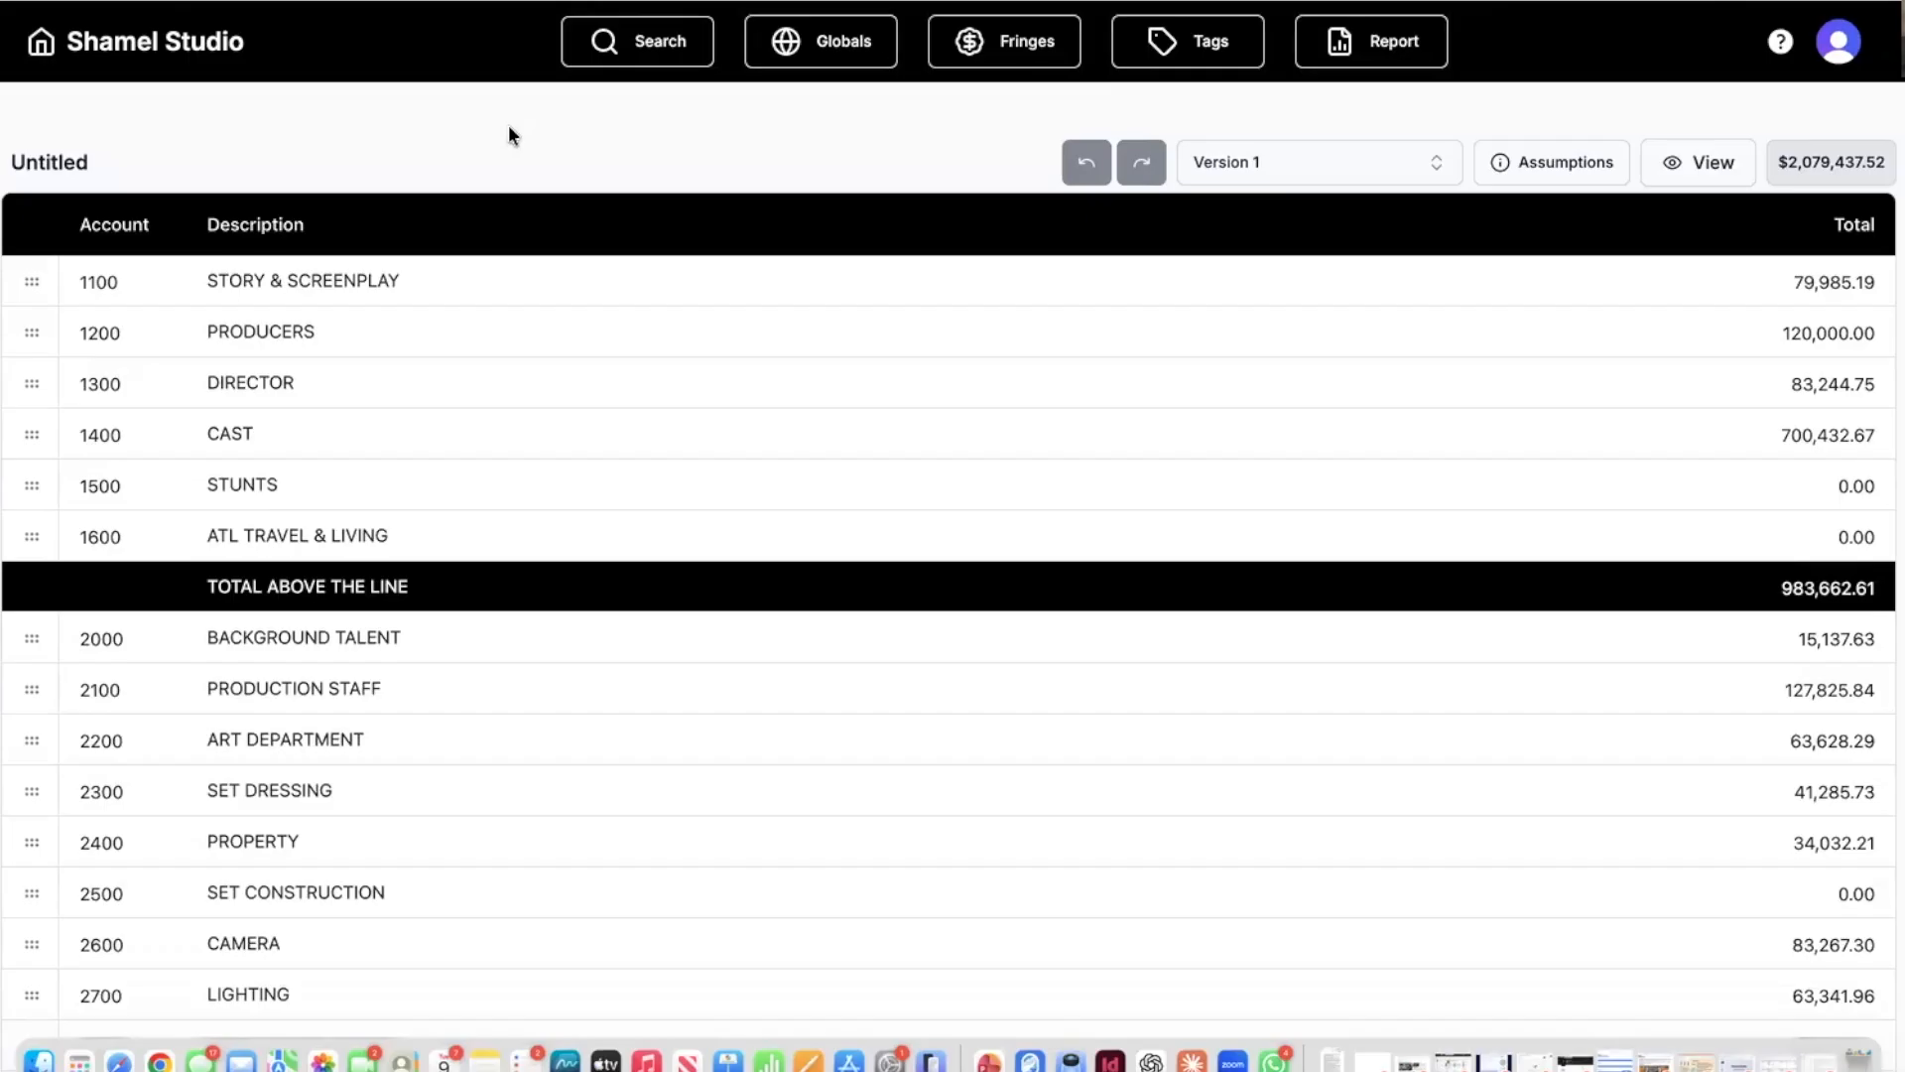
# Go to the Untitled project's schedule and open Scene 20's breakdown (INT. ALLY'S HOUSE - MOMENTS LATER).
pyautogui.click(41, 41)
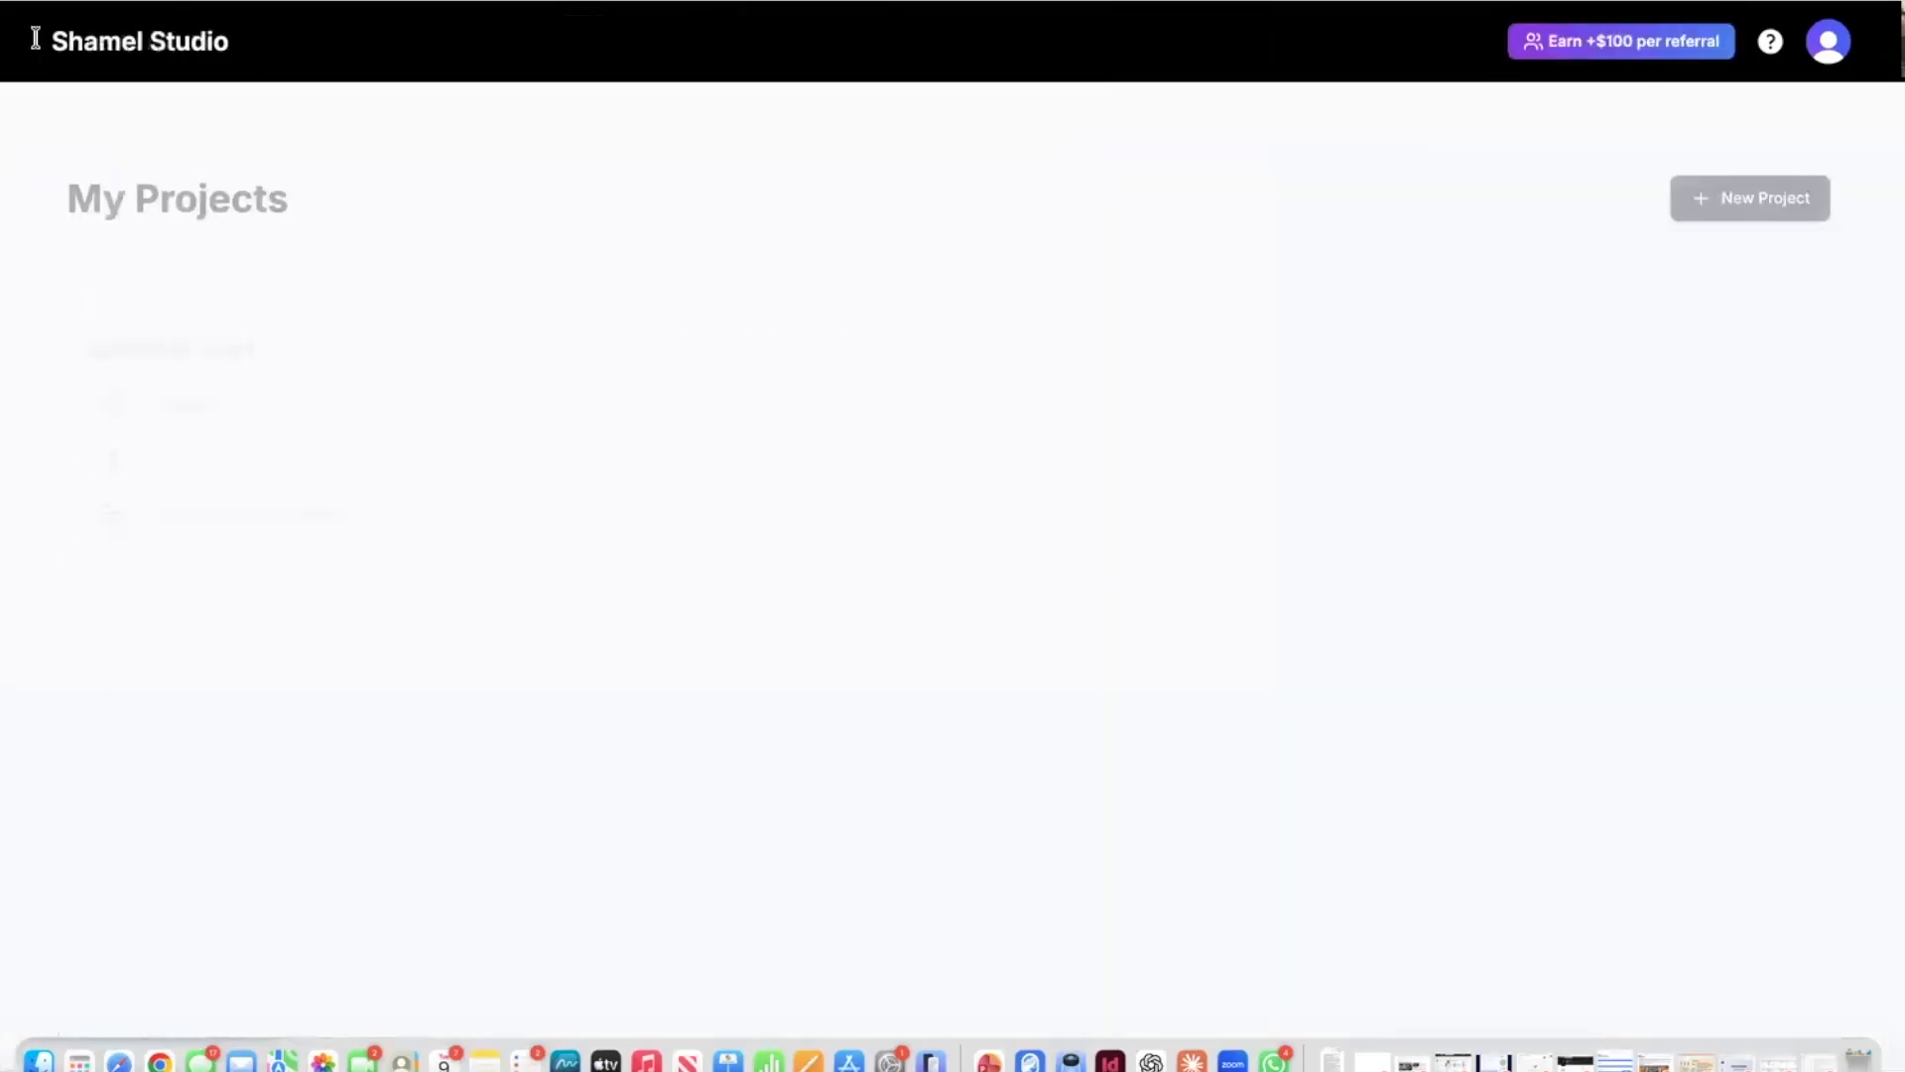
pyautogui.click(803, 697)
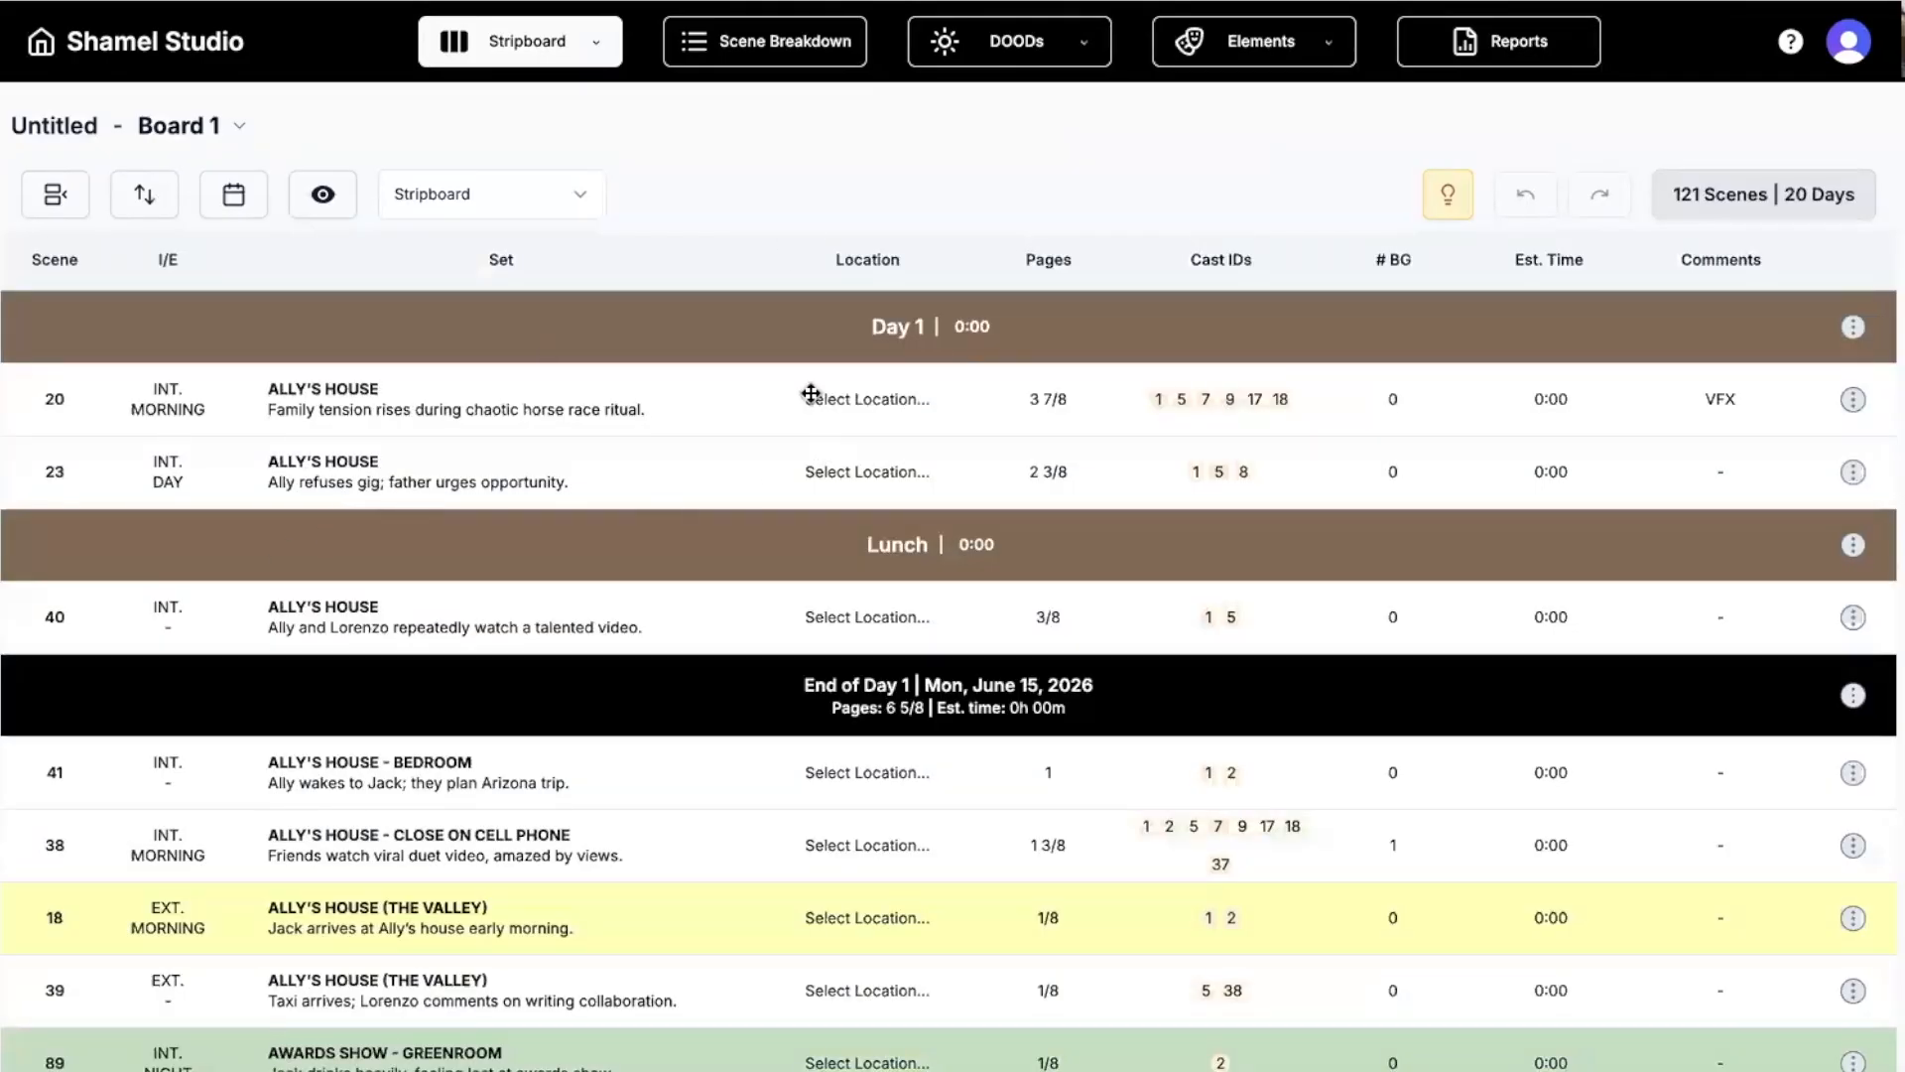
pyautogui.doubleClick(694, 407)
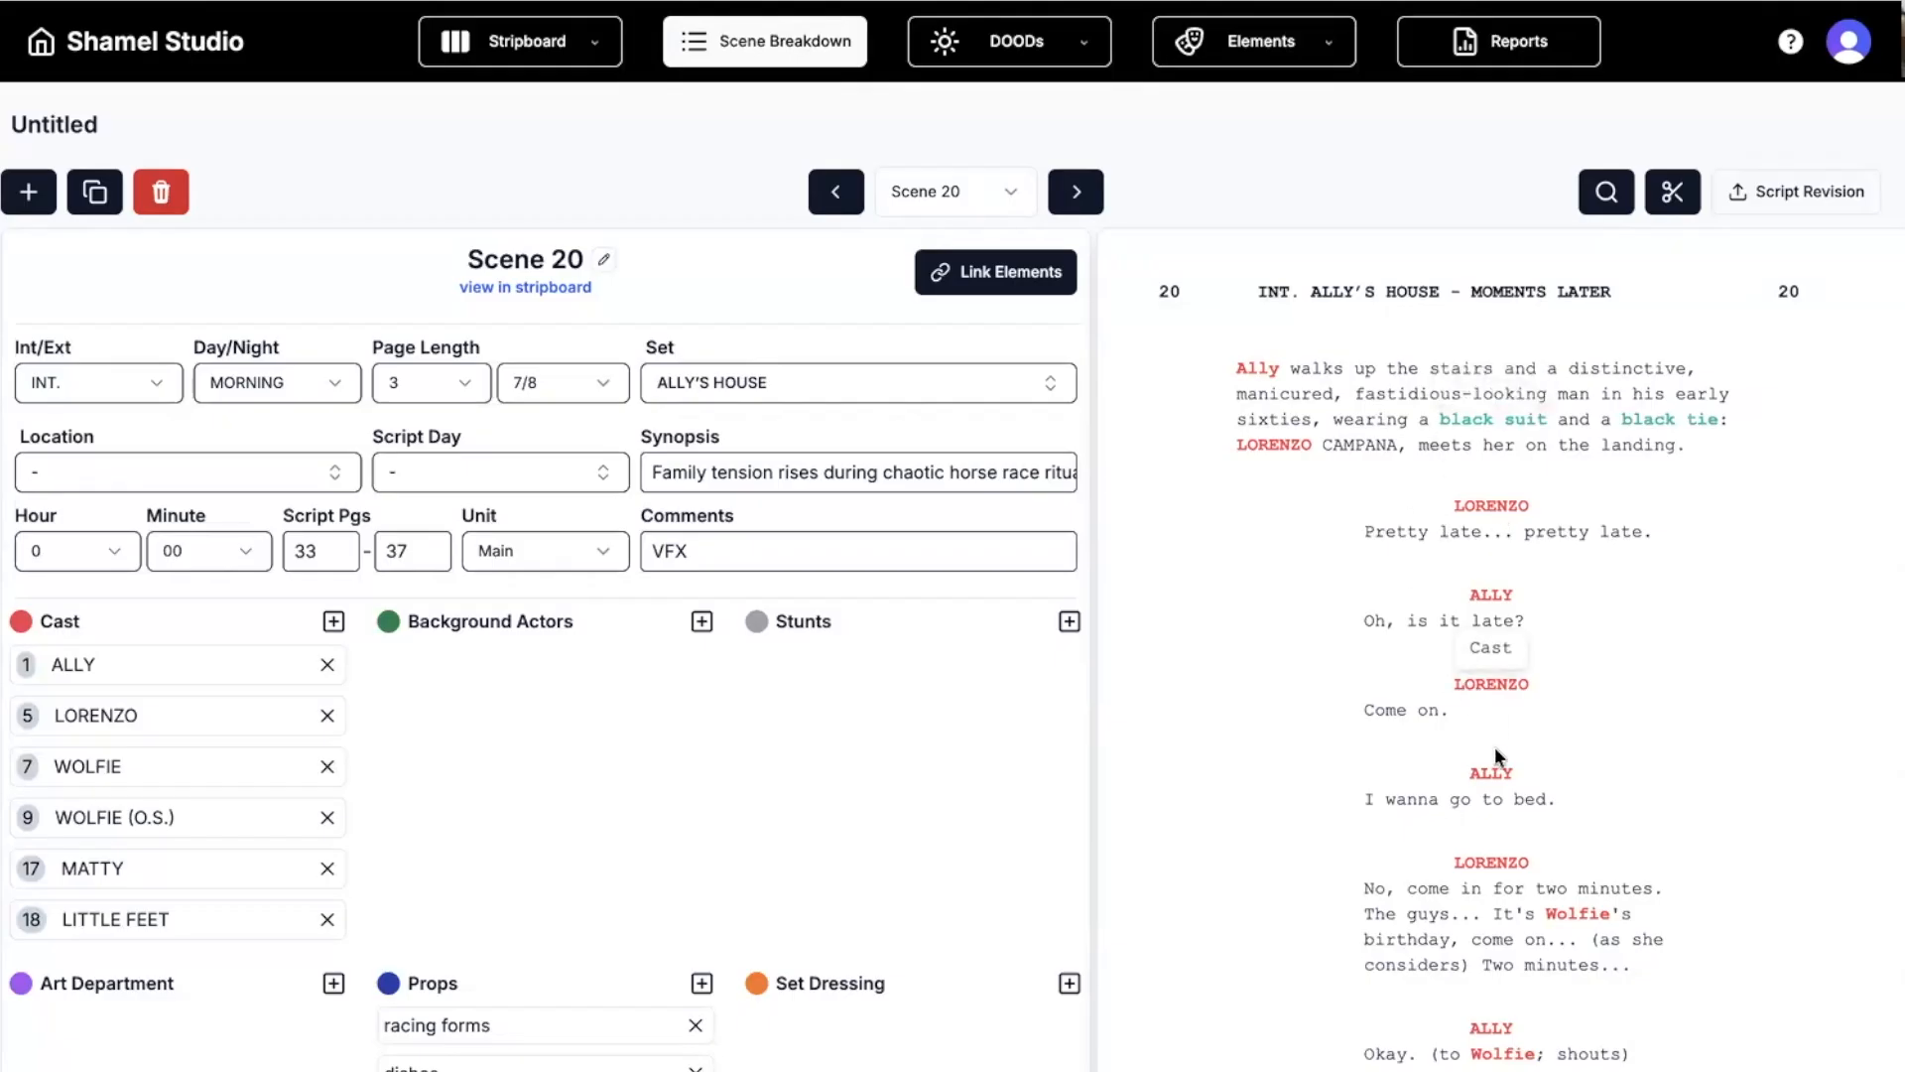
# Remove ALLY's cast tag from Scene 20, then re-tag ALLY as Cast across all script occurrences.
pyautogui.click(1488, 774)
pyautogui.click(1432, 717)
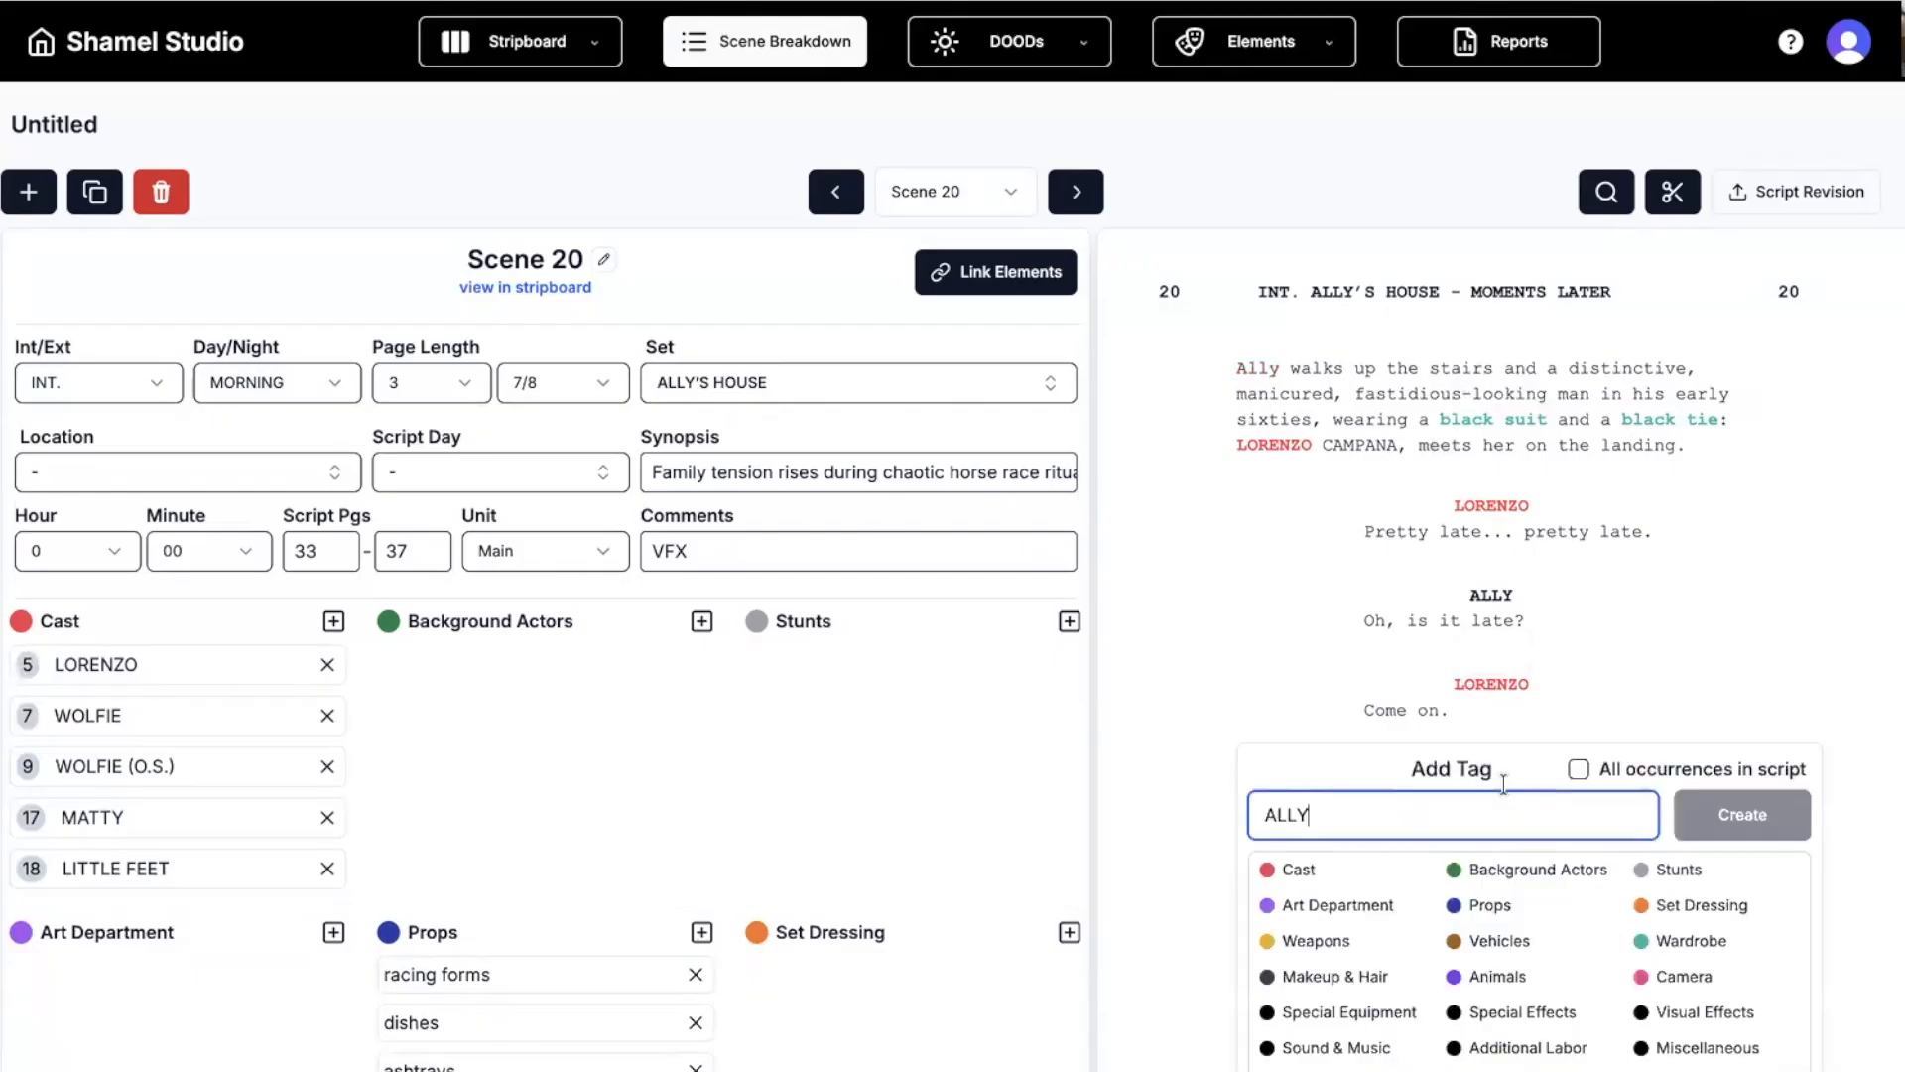
pyautogui.click(1315, 873)
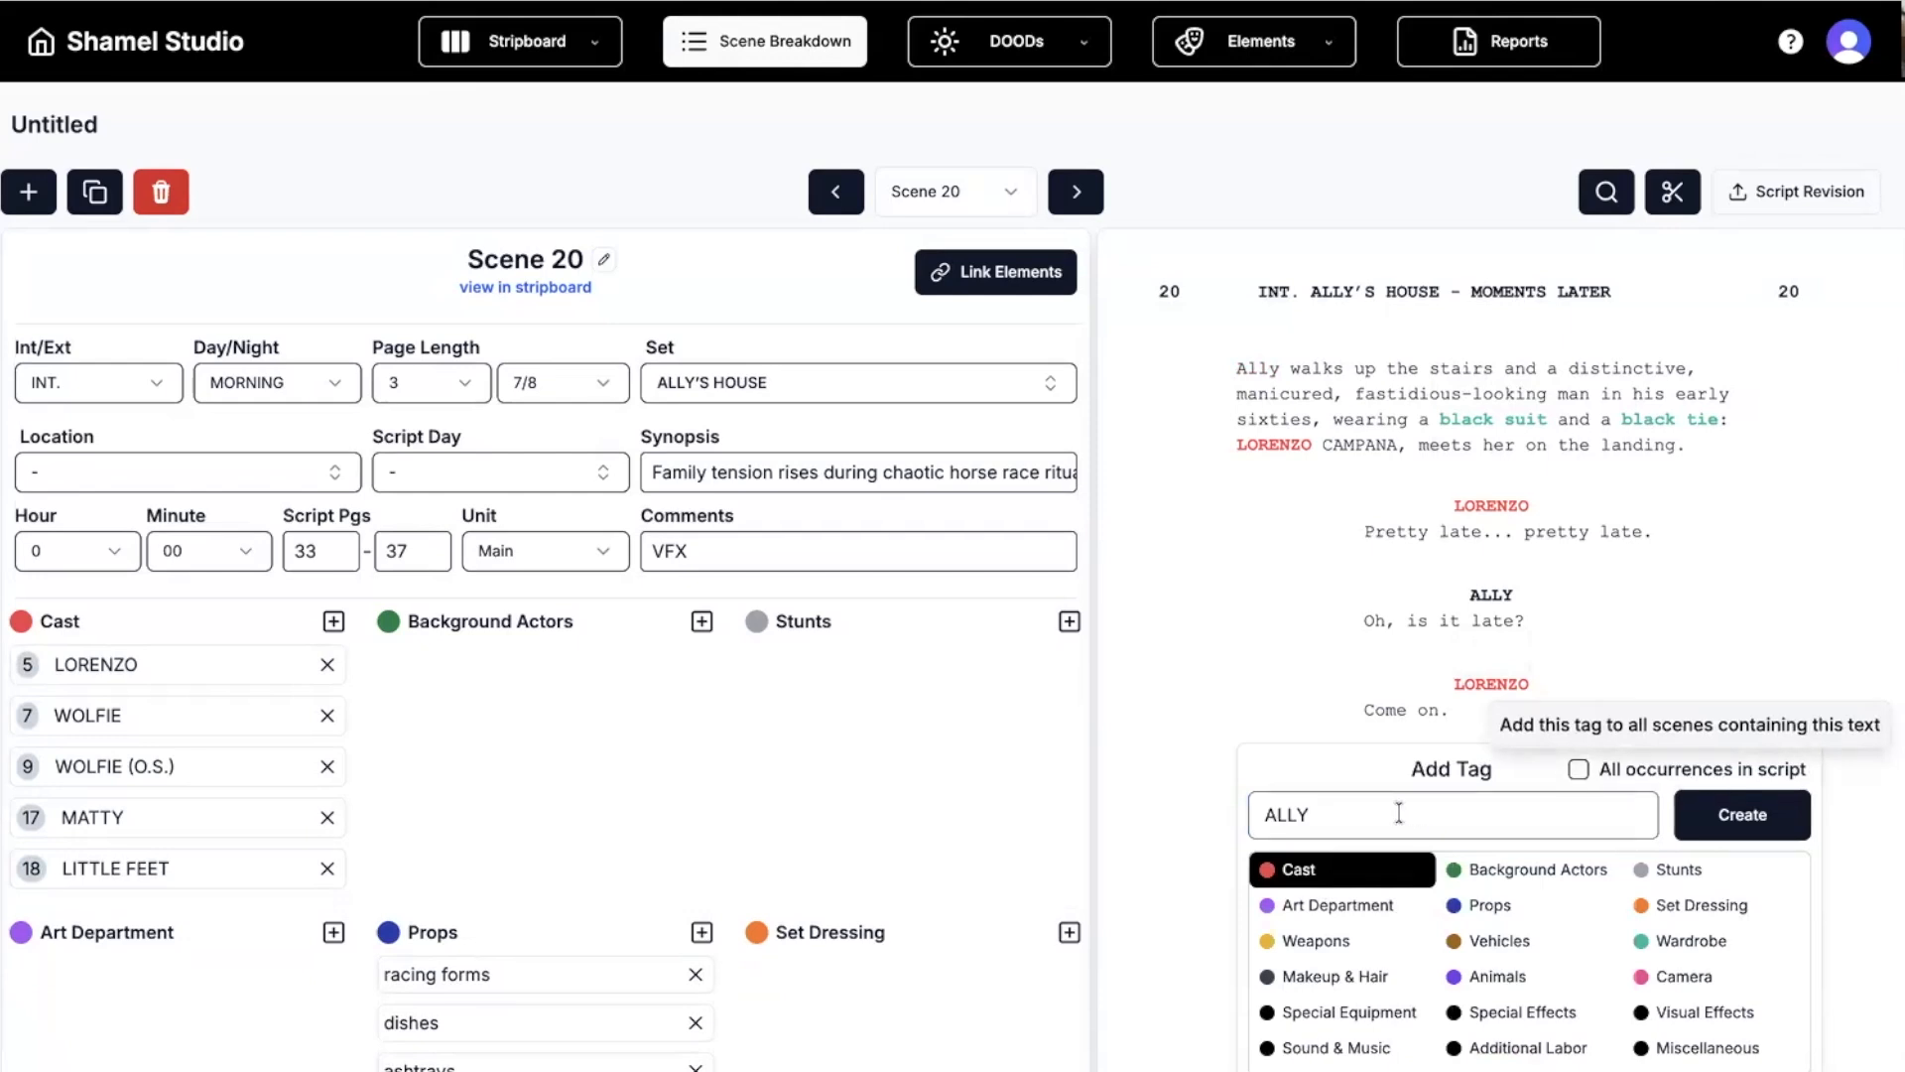
pyautogui.moveTo(1322, 817); pyautogui.dragTo(1257, 817)
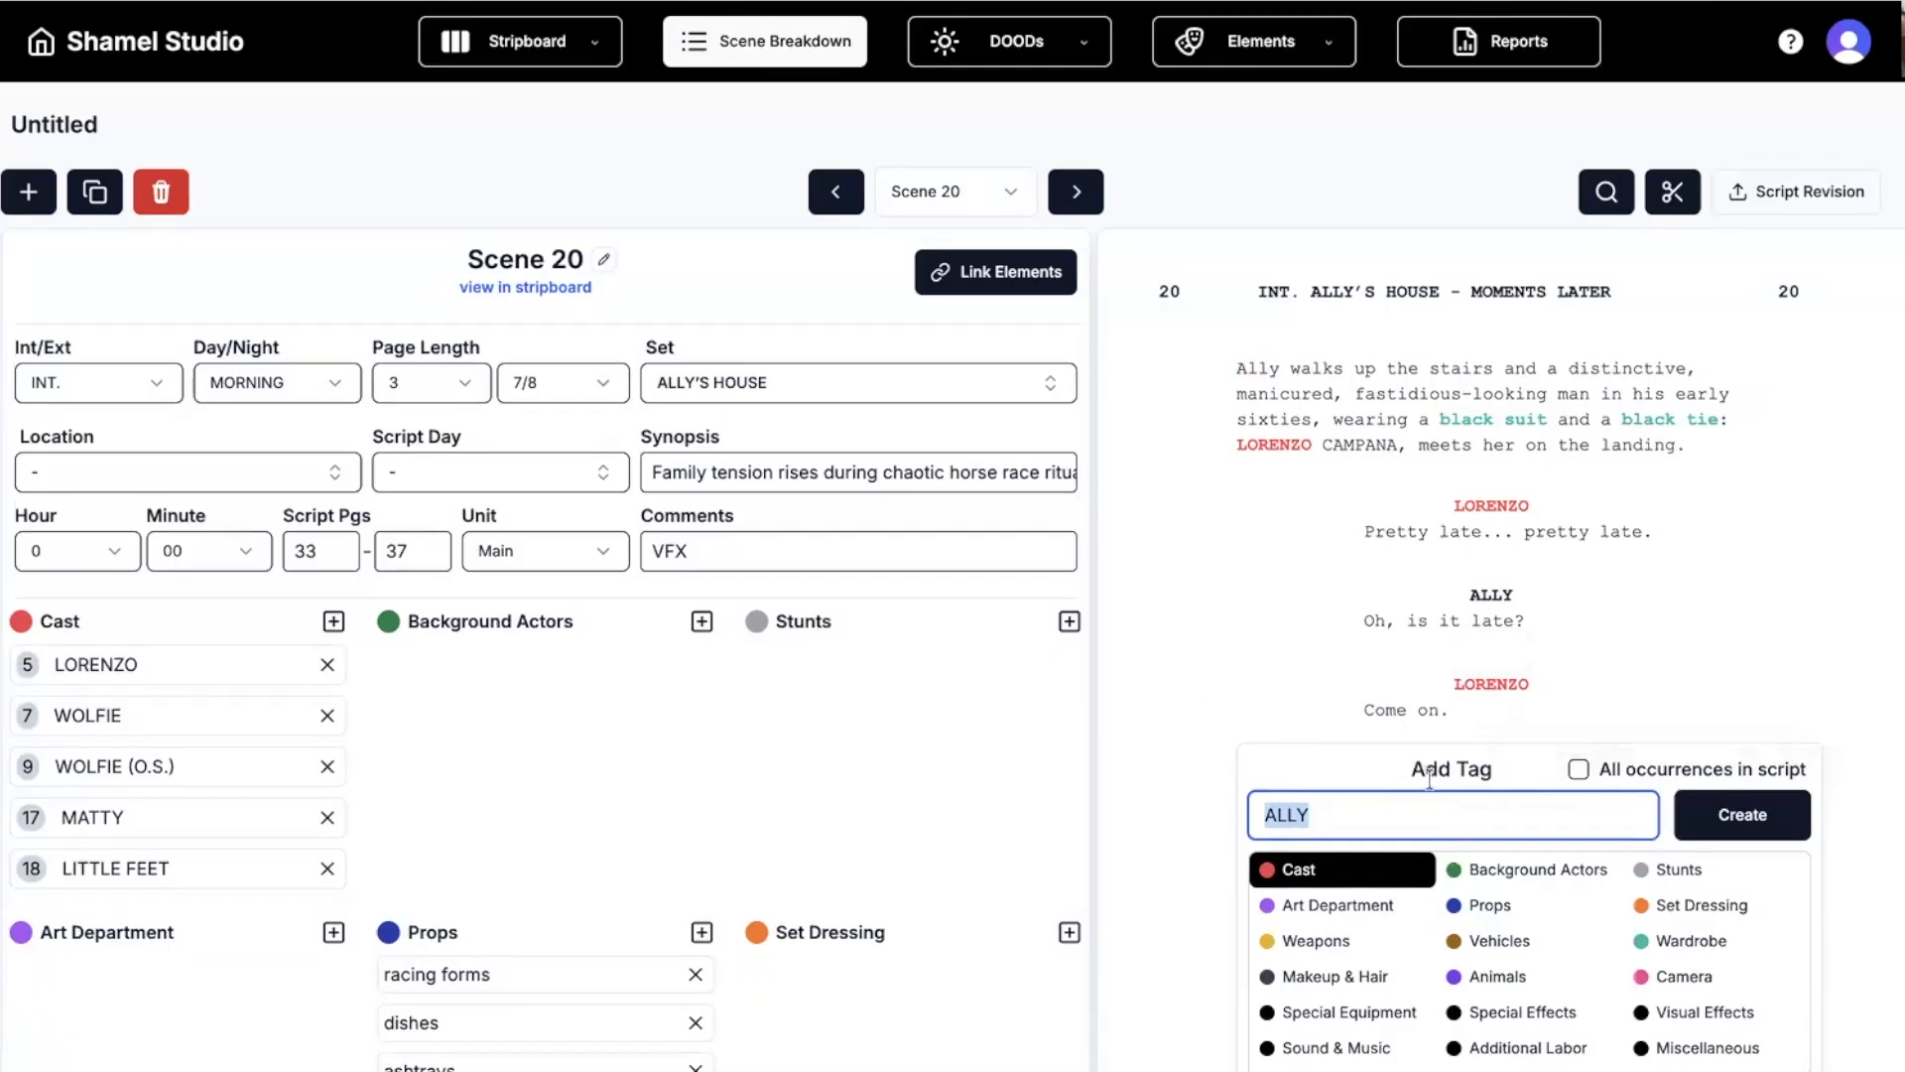
pyautogui.click(1578, 772)
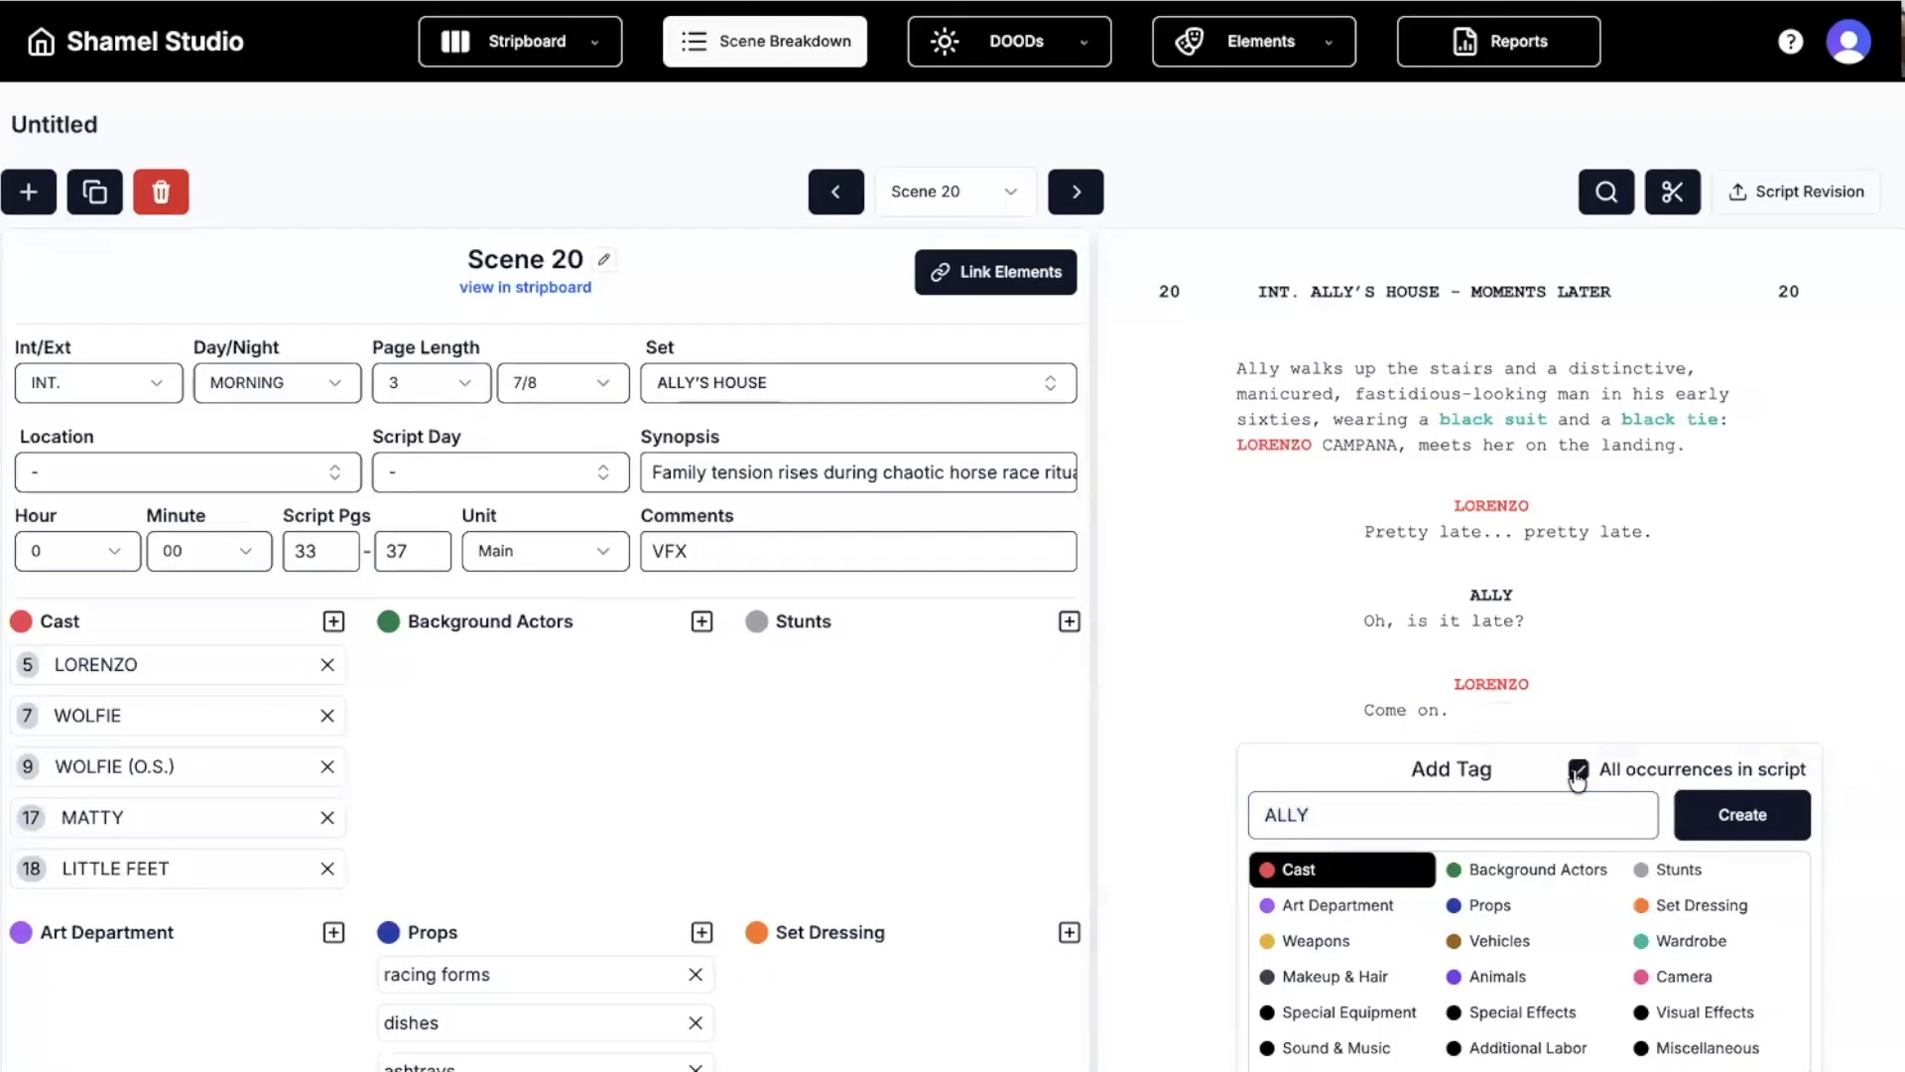
pyautogui.click(1271, 707)
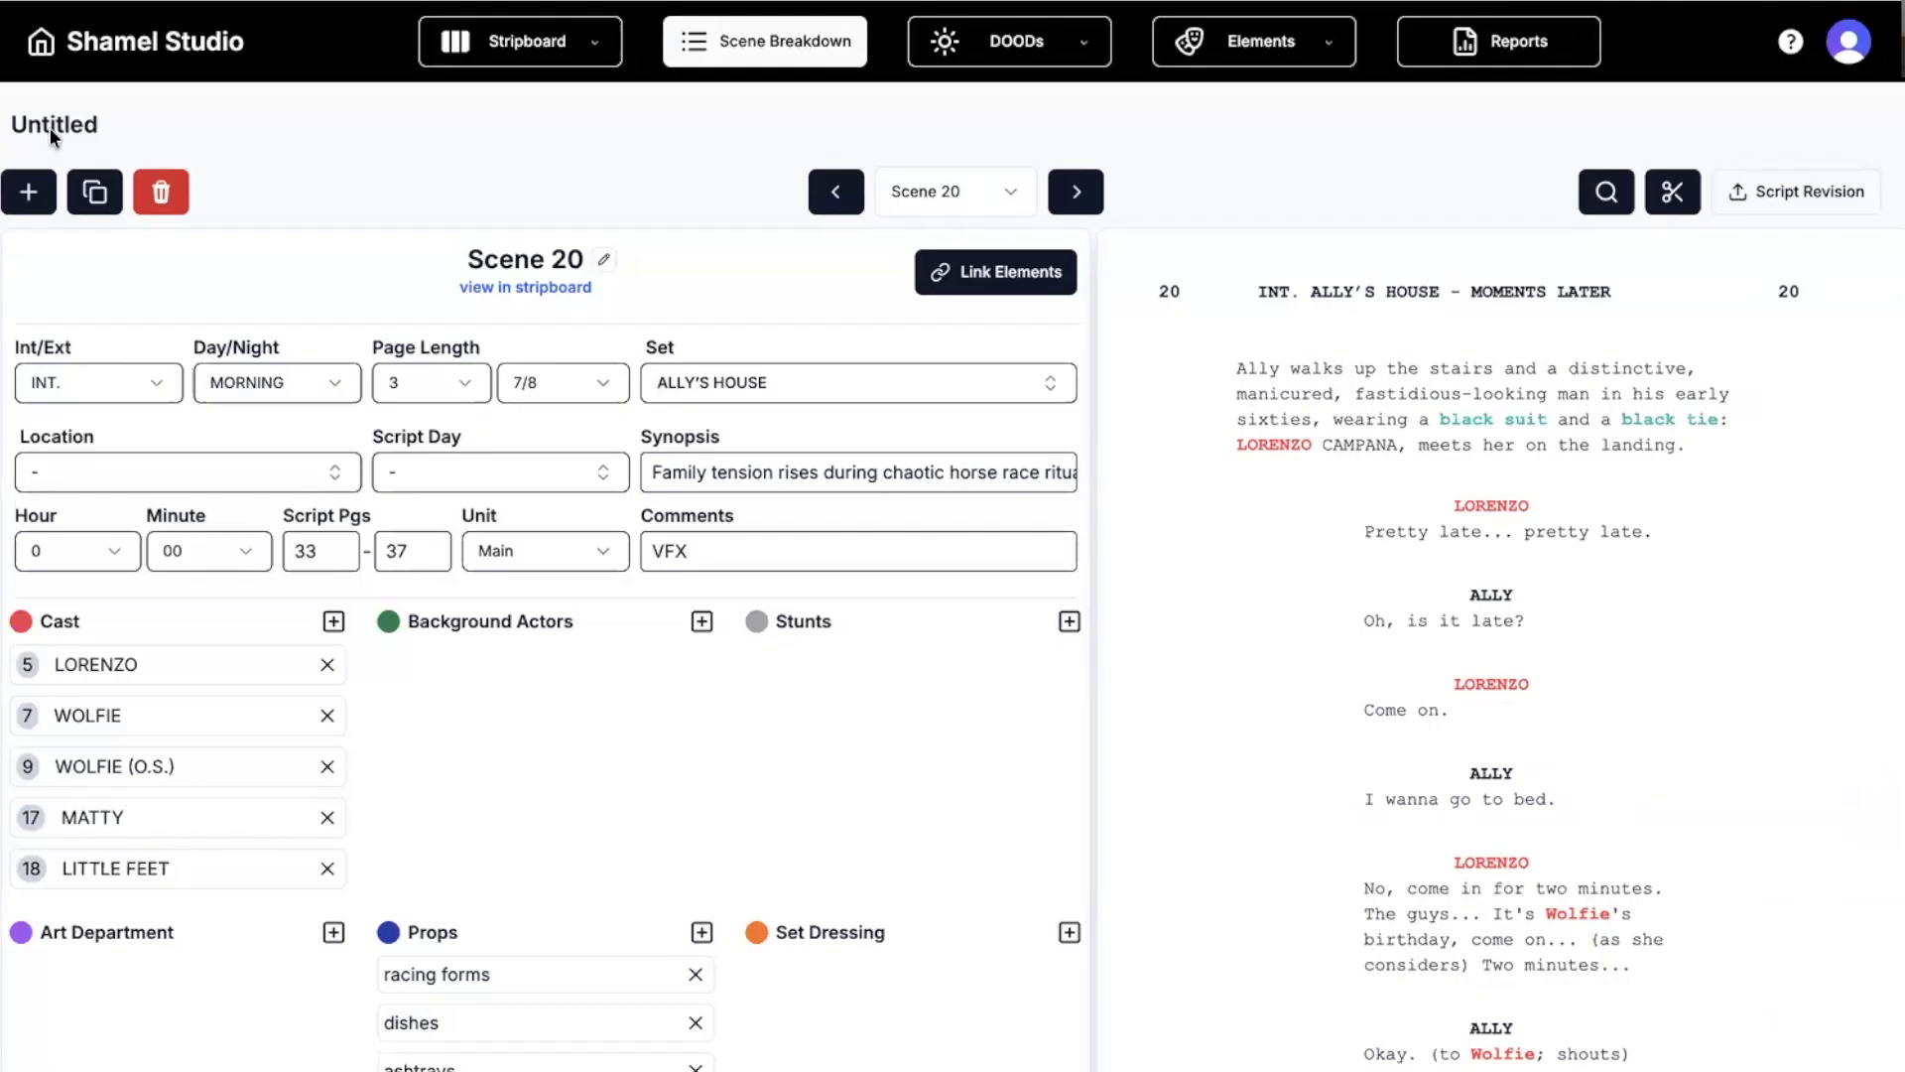
pyautogui.click(41, 45)
# Open the budget's CAMERA (2600) account and drill into 1ST ASSISTANT CAMERA (2603) line items.
pyautogui.click(804, 744)
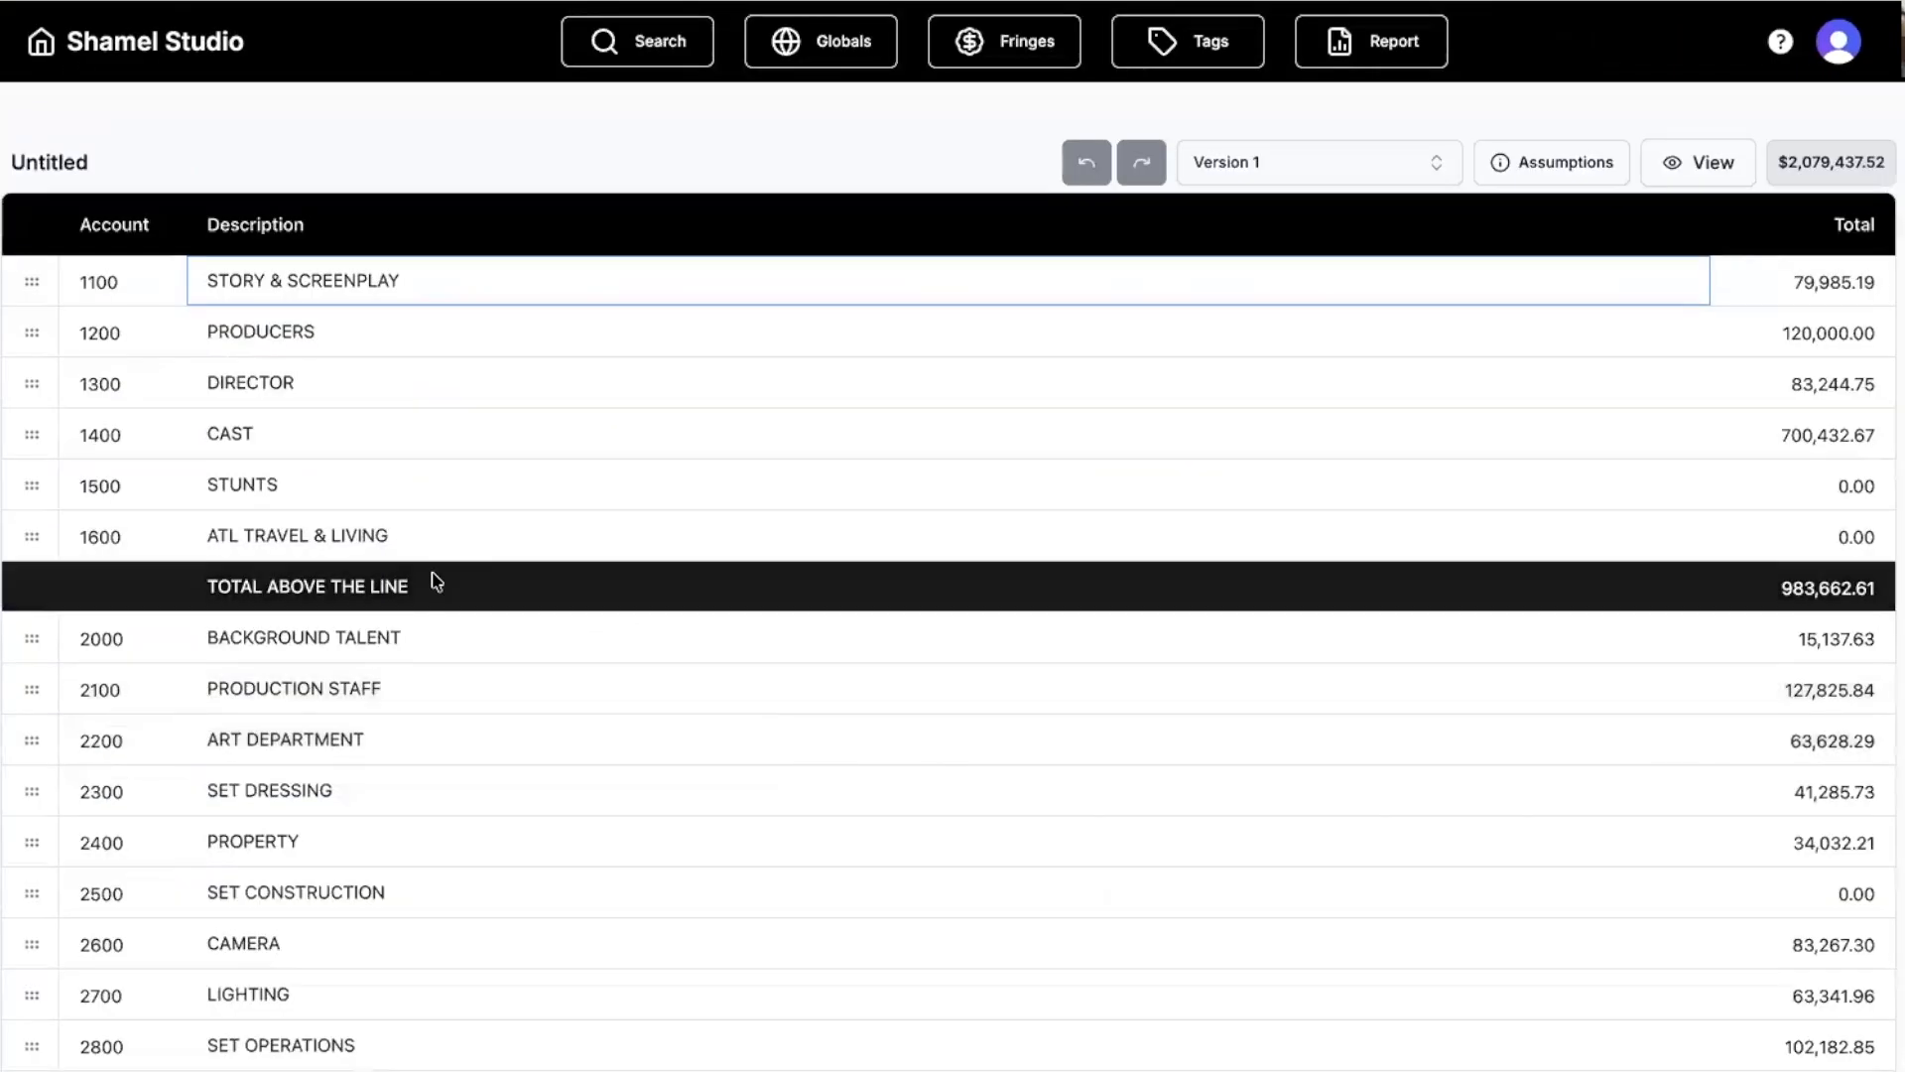
pyautogui.scroll(-4, 437, 584)
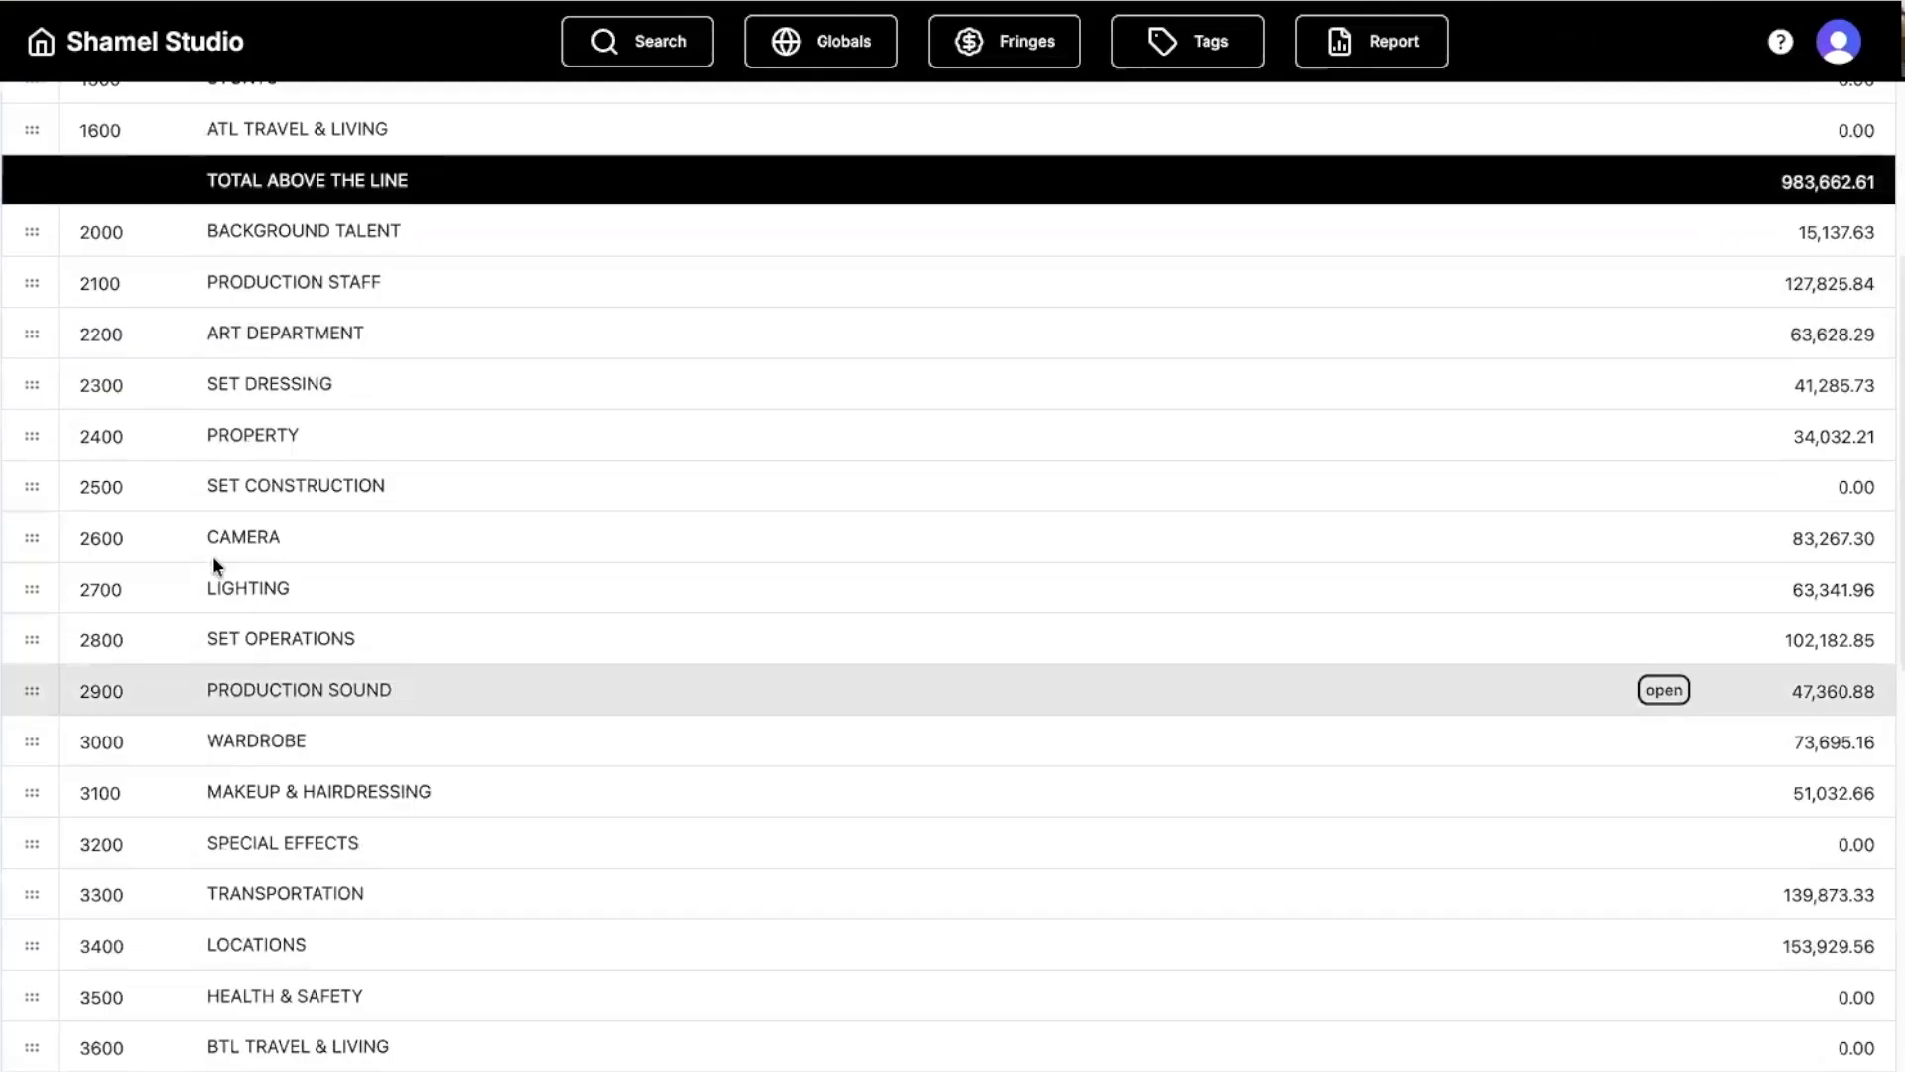
pyautogui.doubleClick(30, 537)
pyautogui.click(31, 537)
pyautogui.click(665, 410)
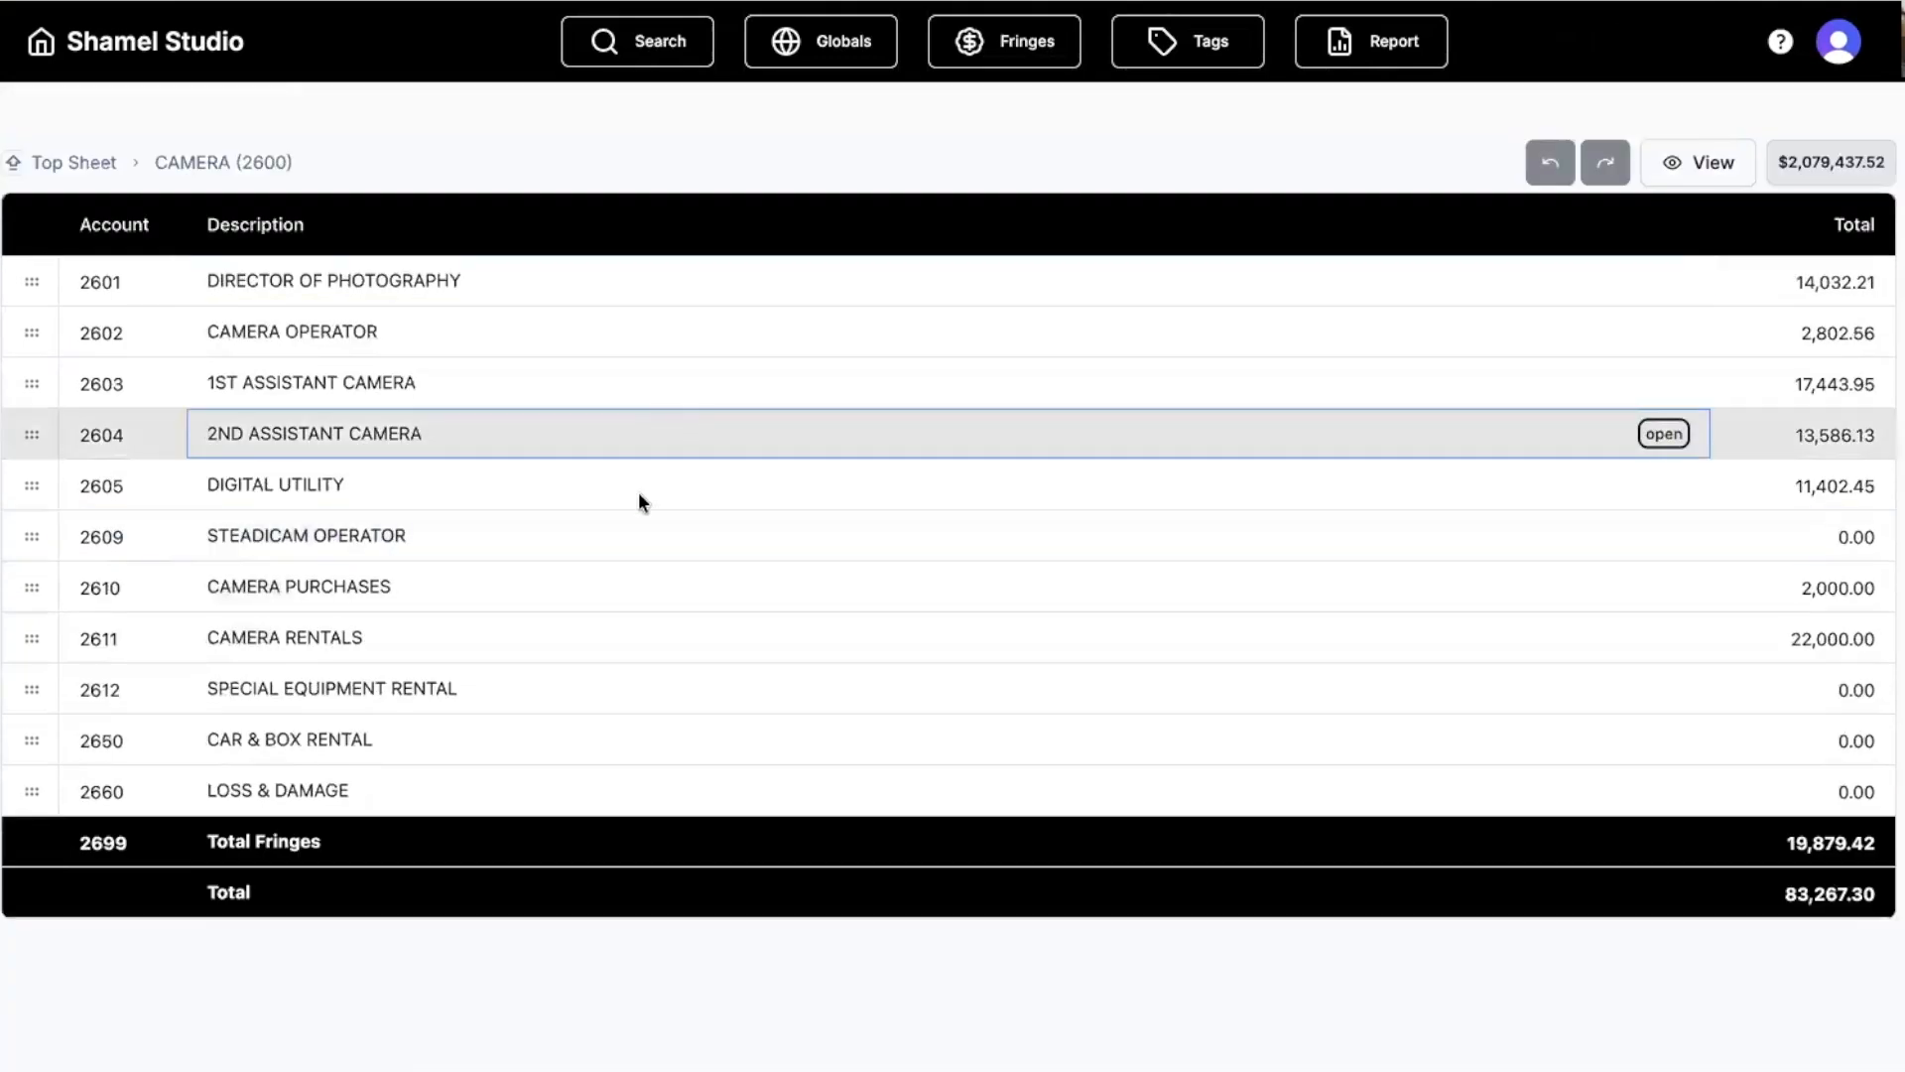
pyautogui.click(532, 383)
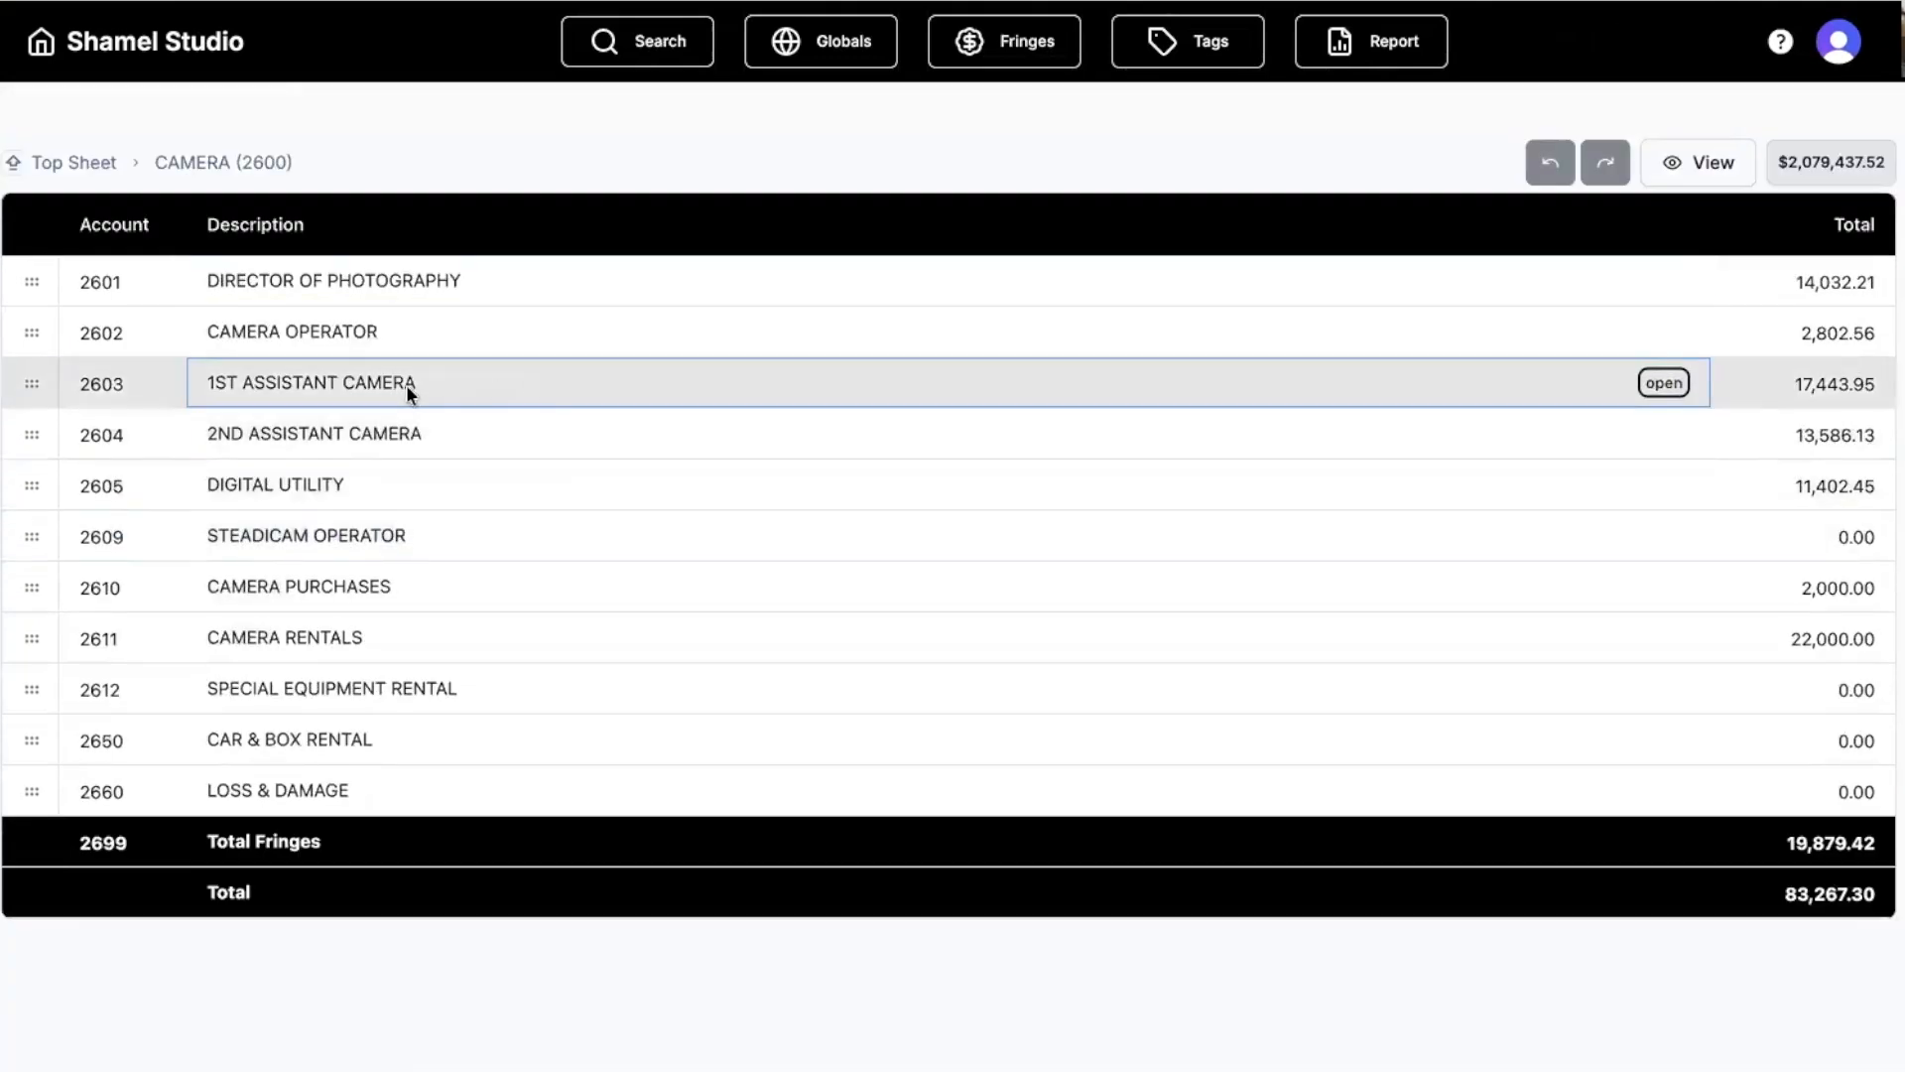
pyautogui.doubleClick(32, 384)
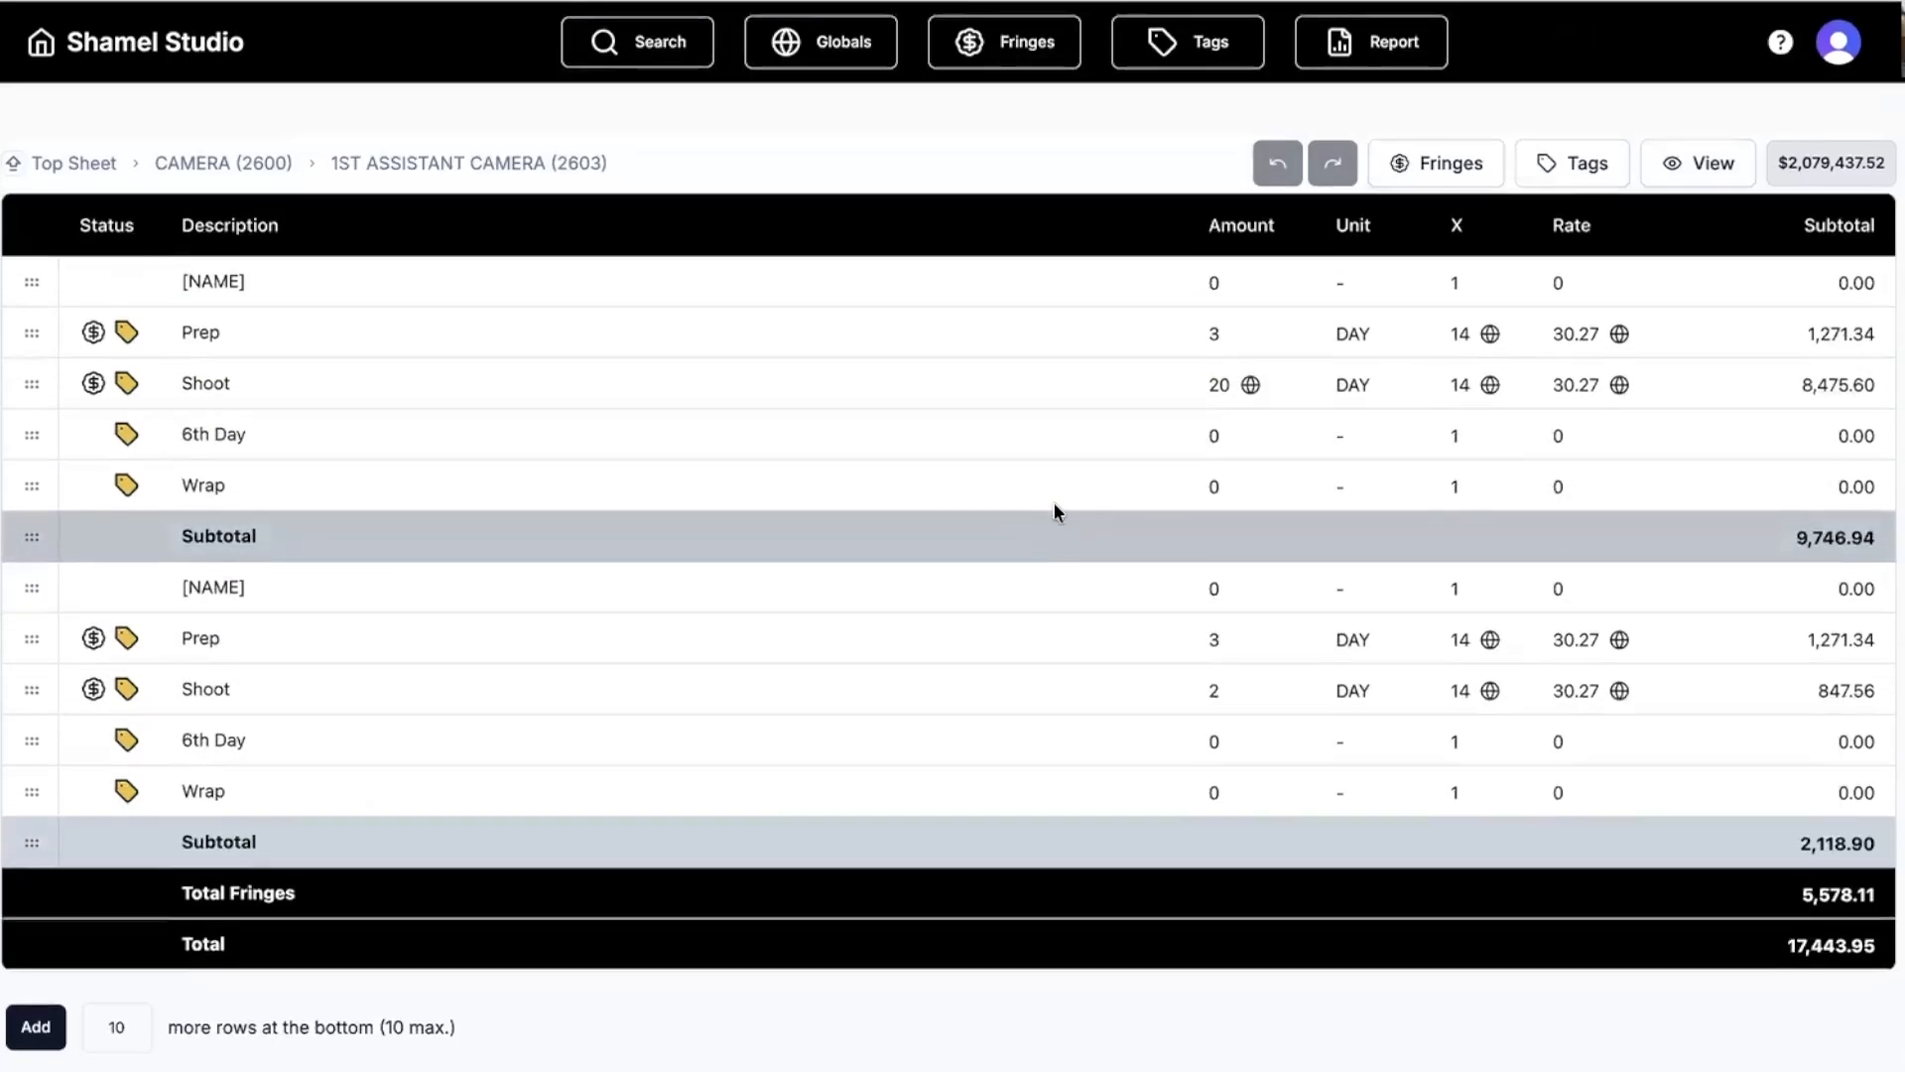
pyautogui.click(29, 383)
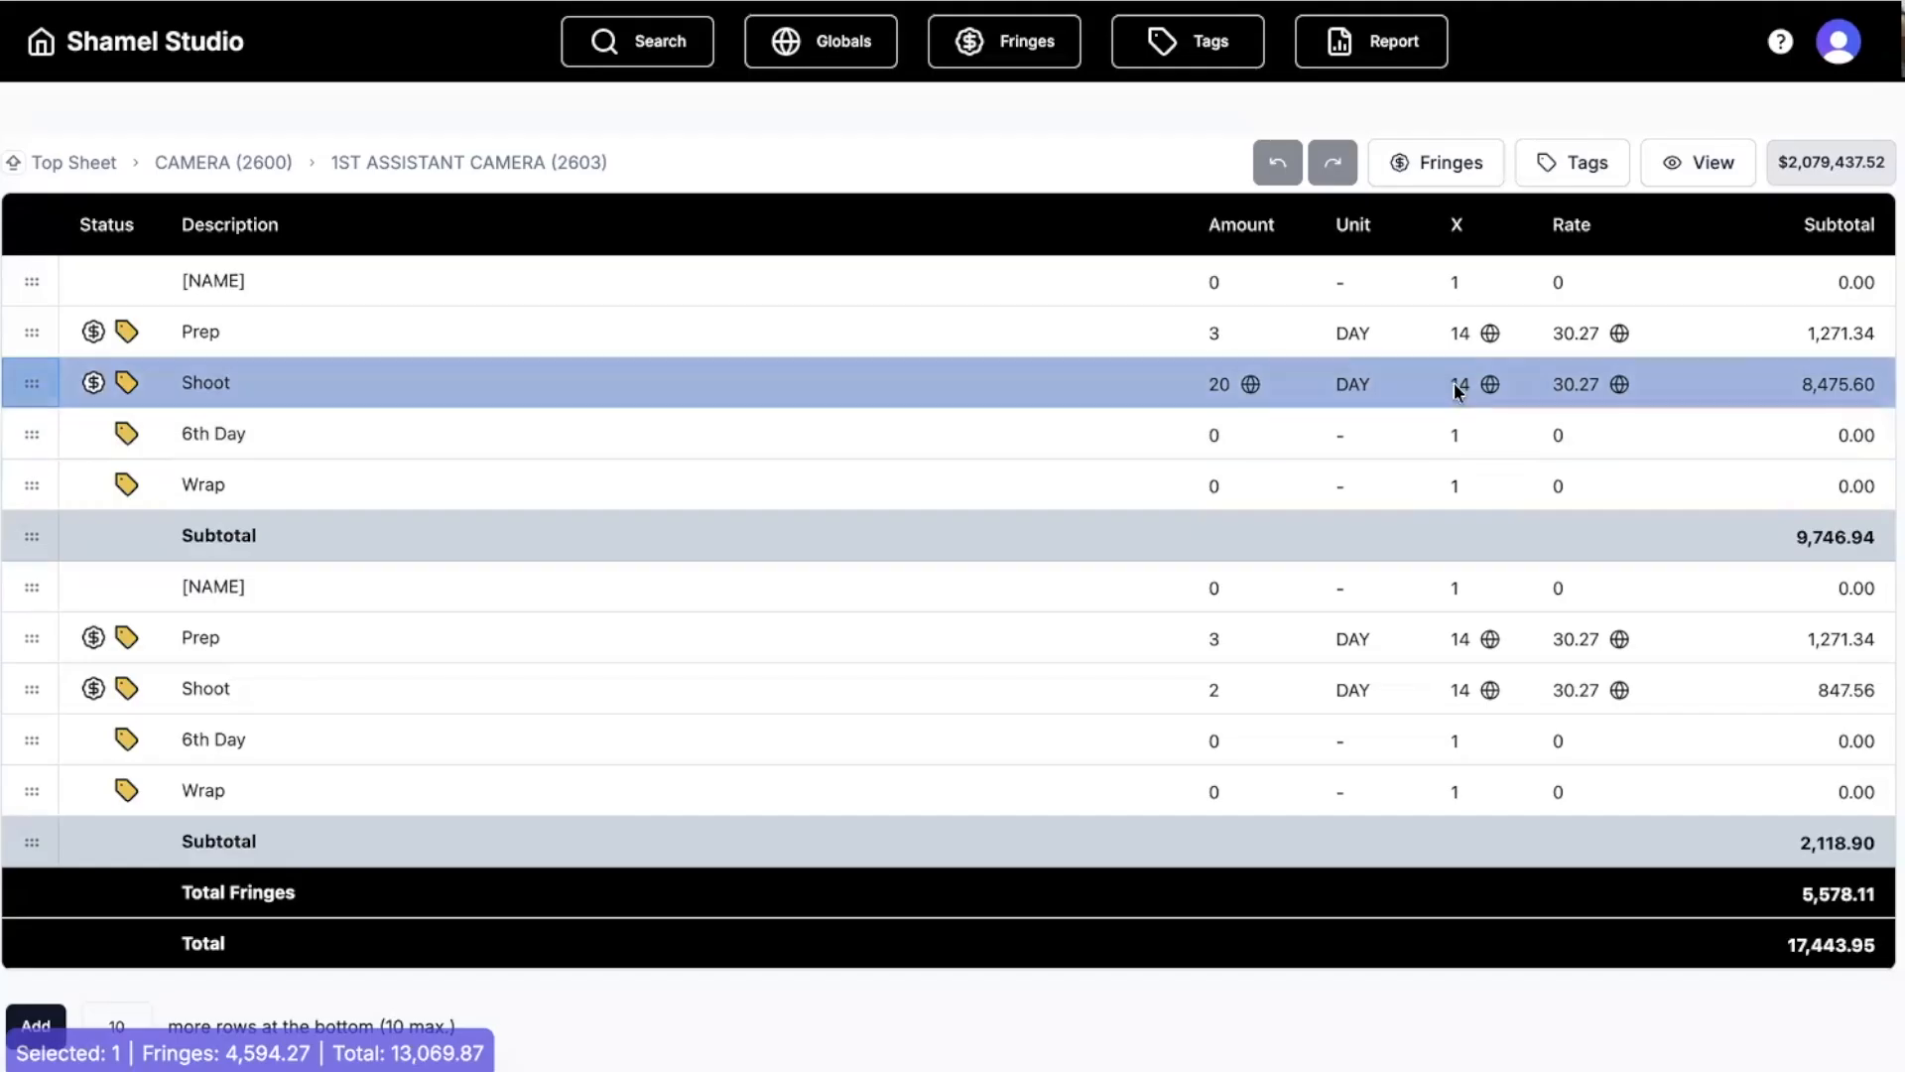
pyautogui.doubleClick(1455, 390)
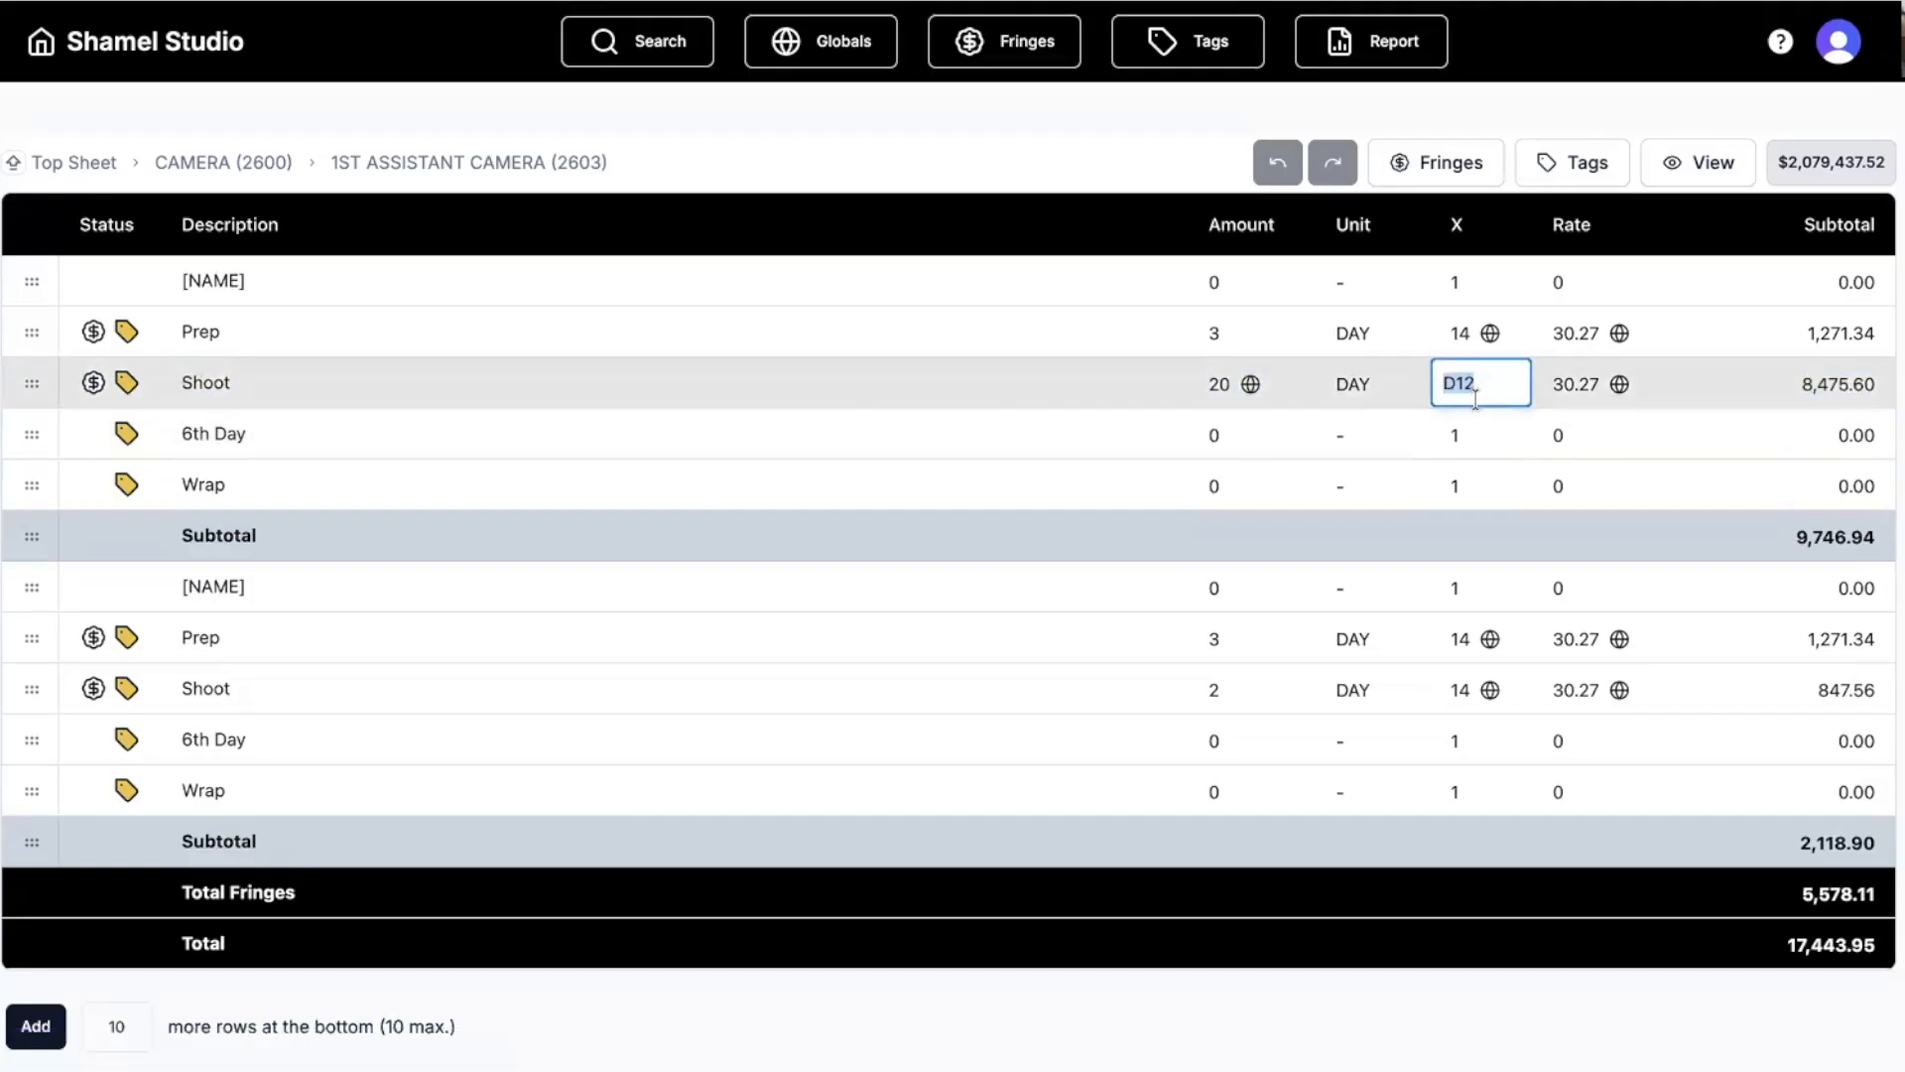
pyautogui.click(1473, 433)
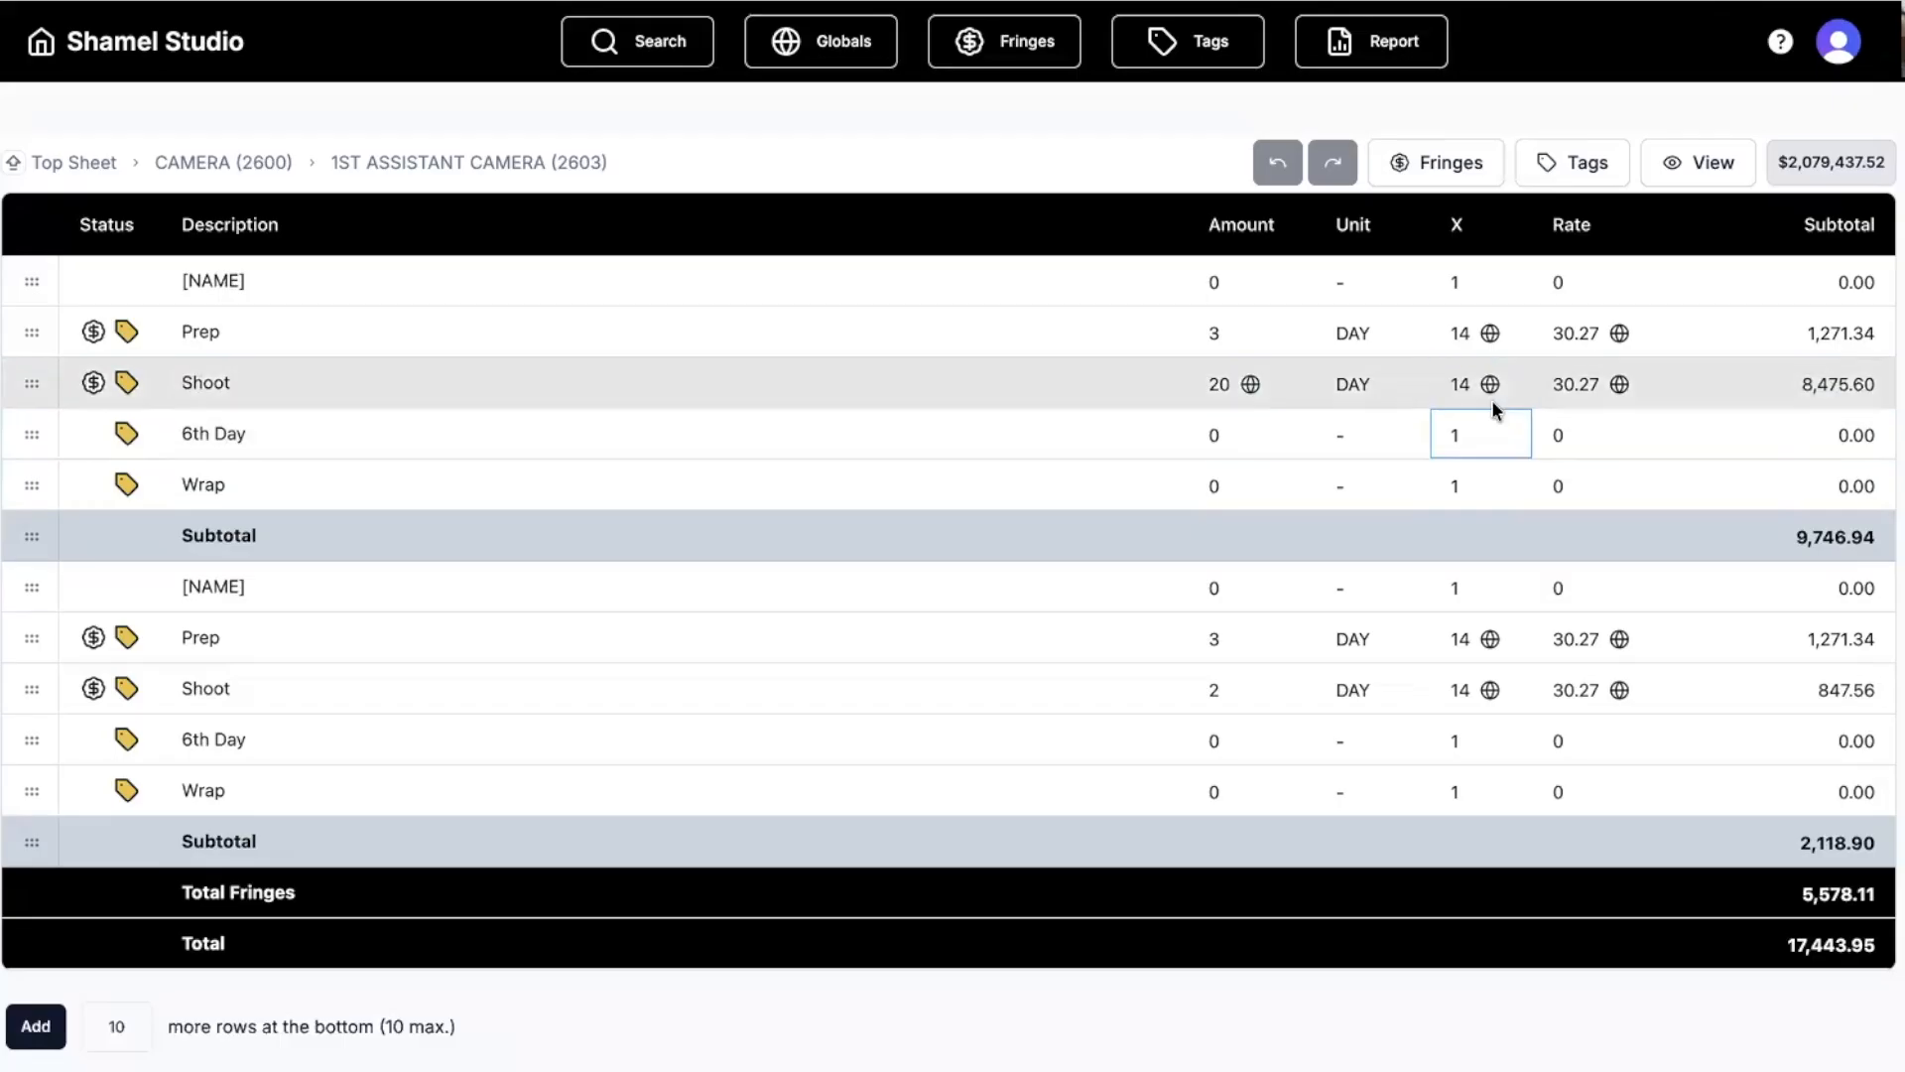
# Look over the D8, D10 and D12 globals, then close the globals list.
pyautogui.click(801, 40)
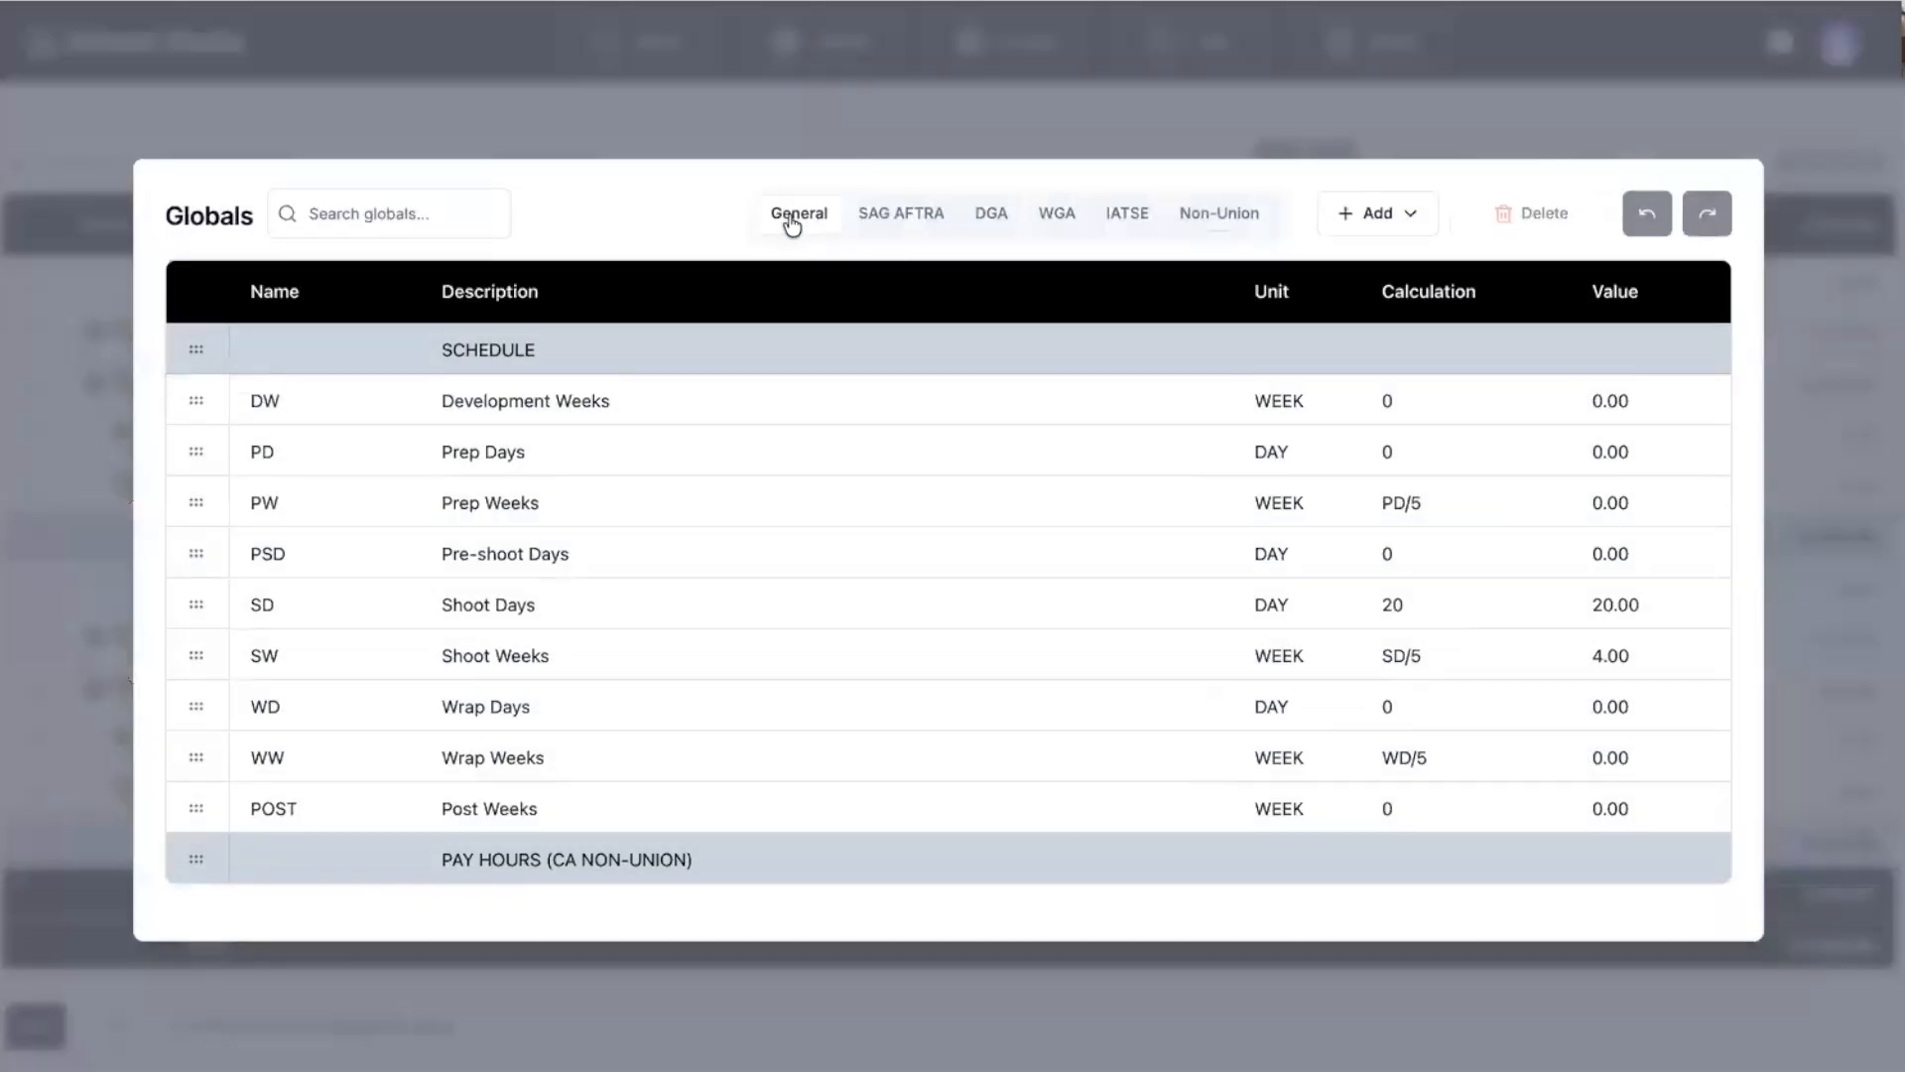
pyautogui.scroll(-4, 764, 619)
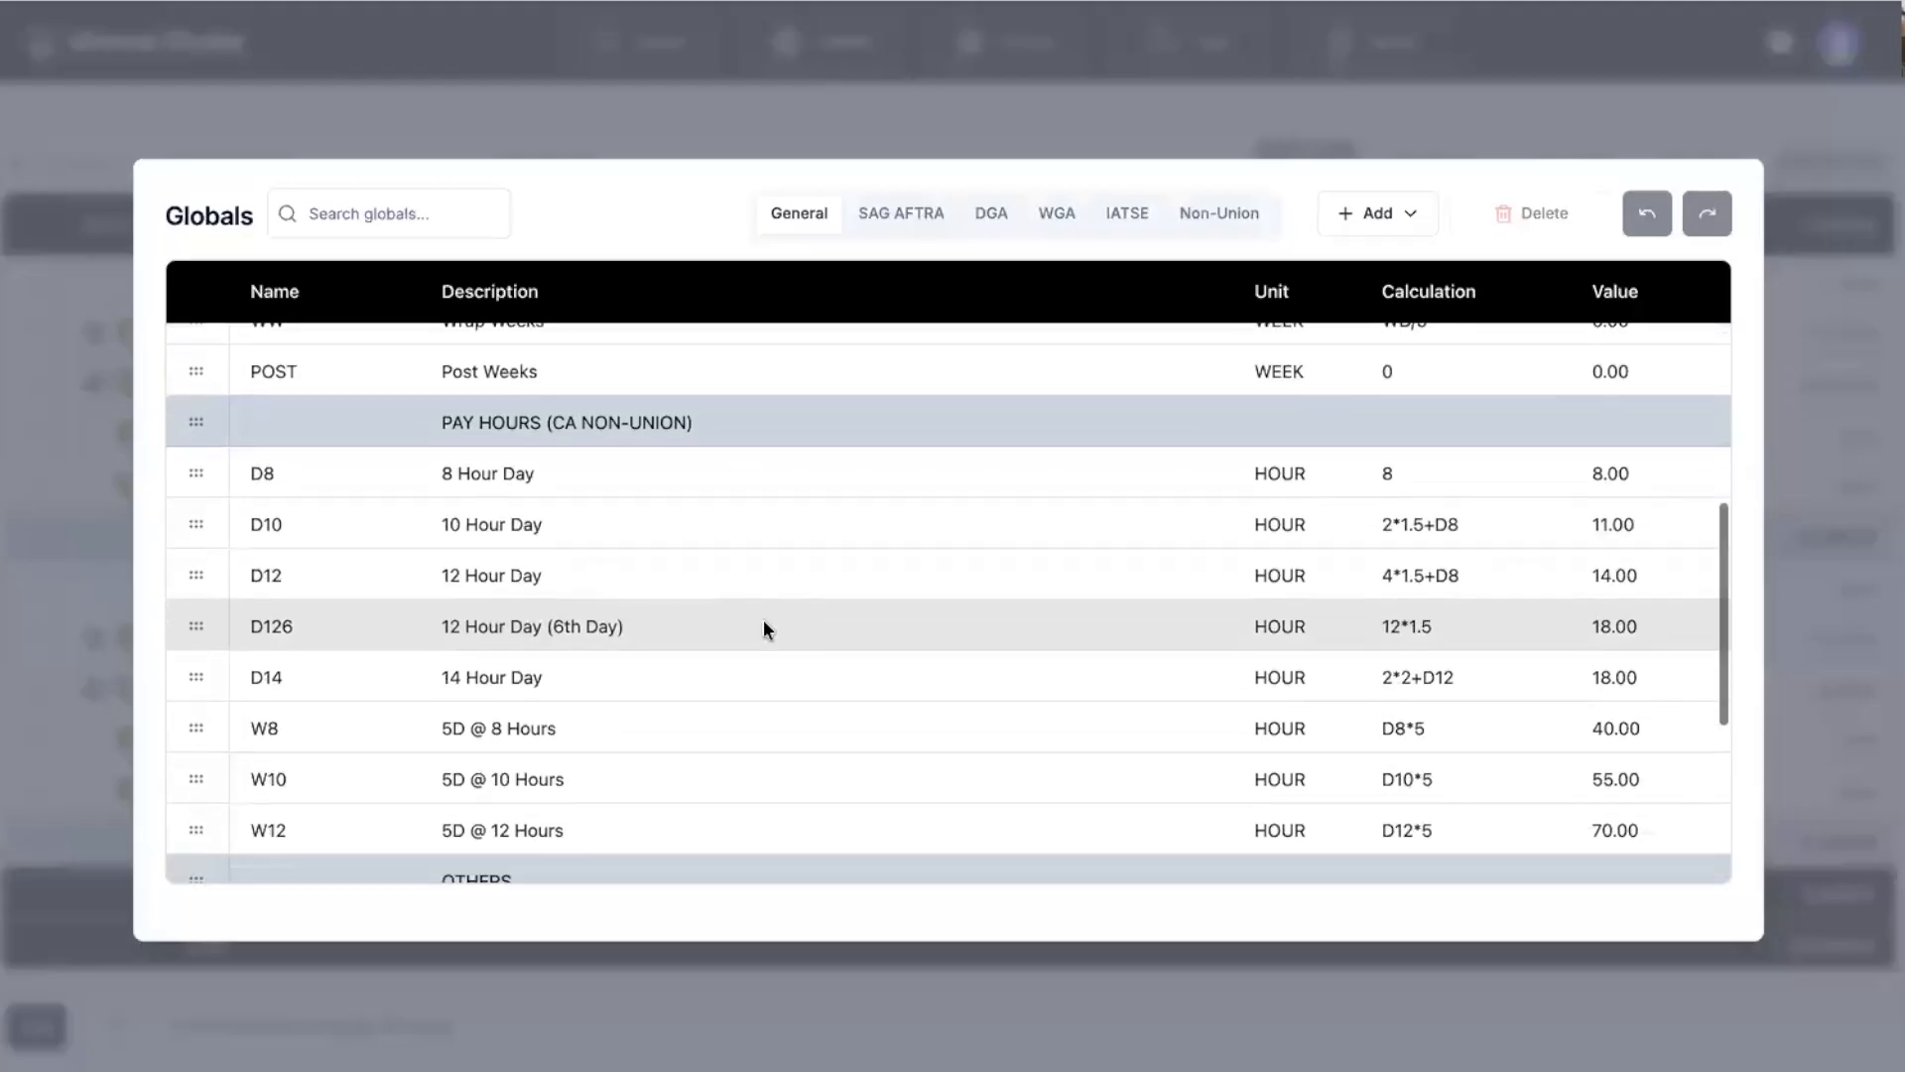
pyautogui.click(189, 473)
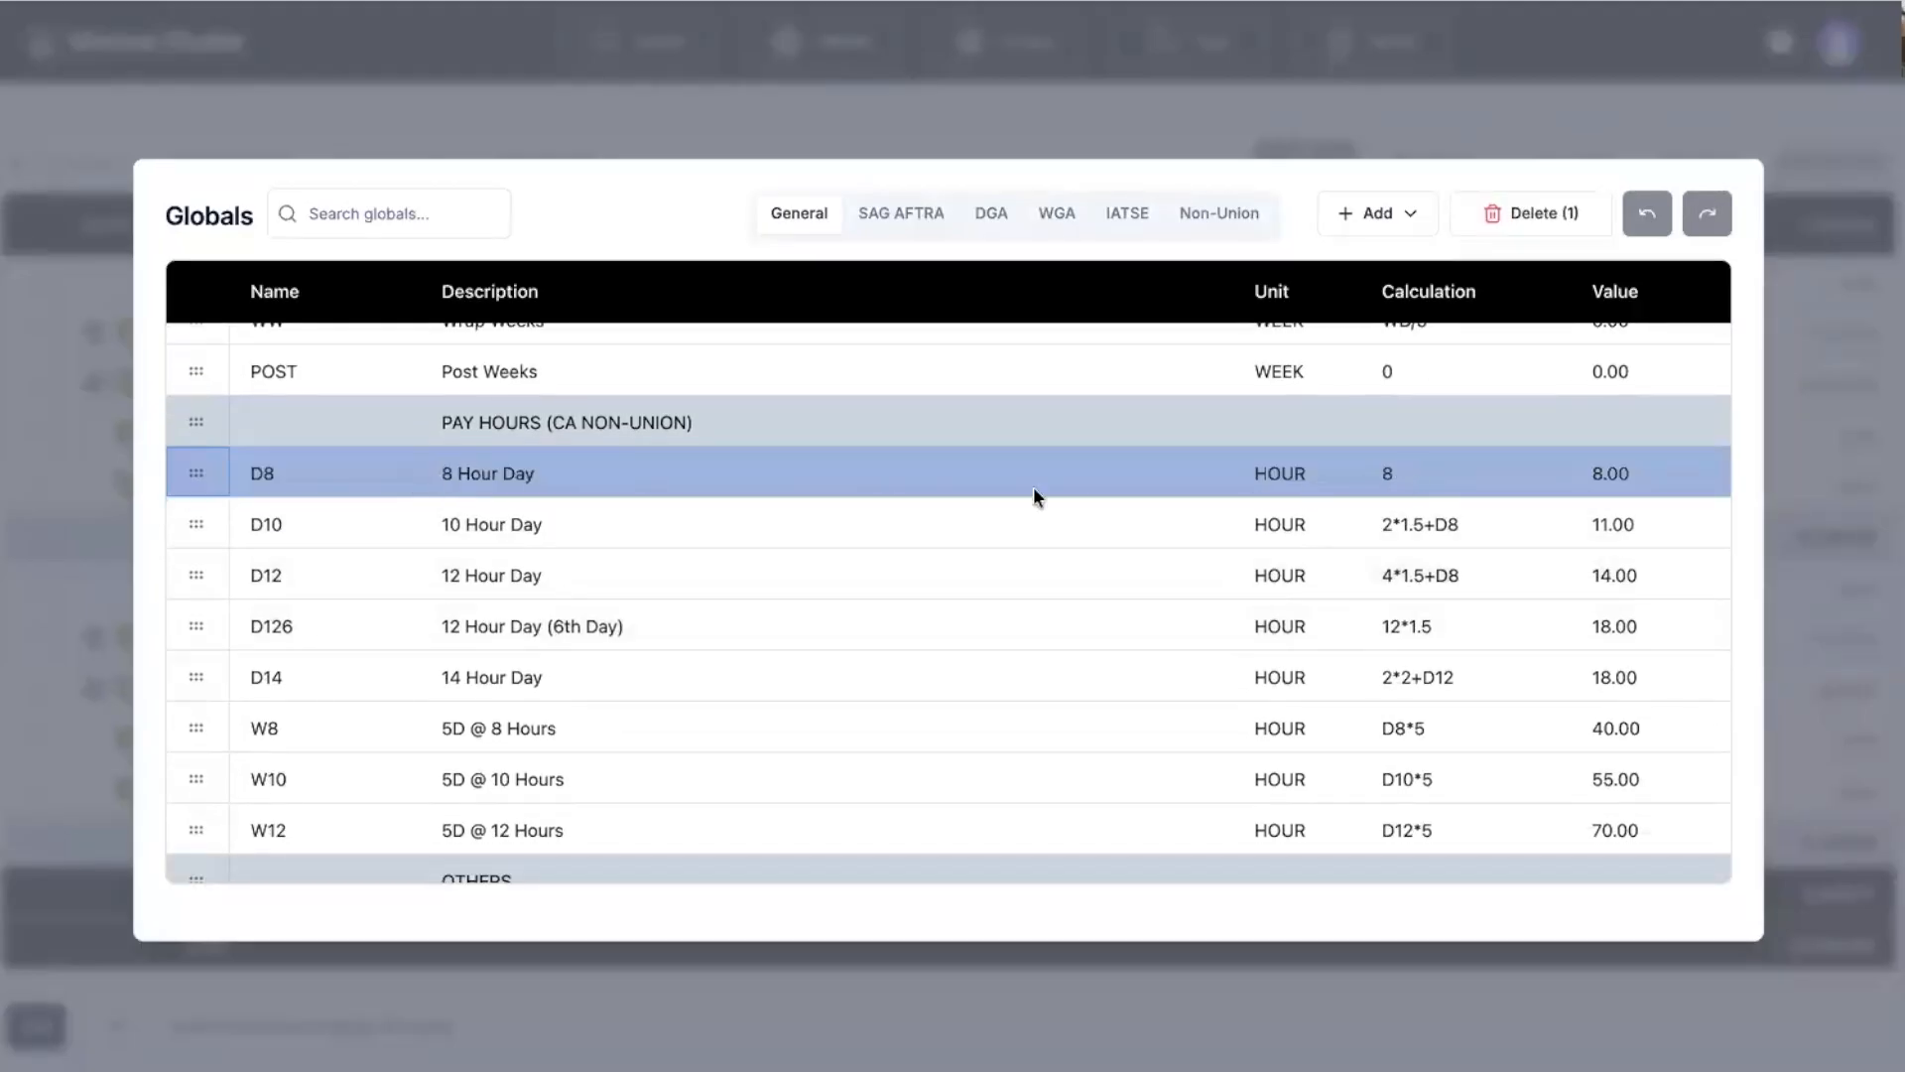
pyautogui.click(481, 530)
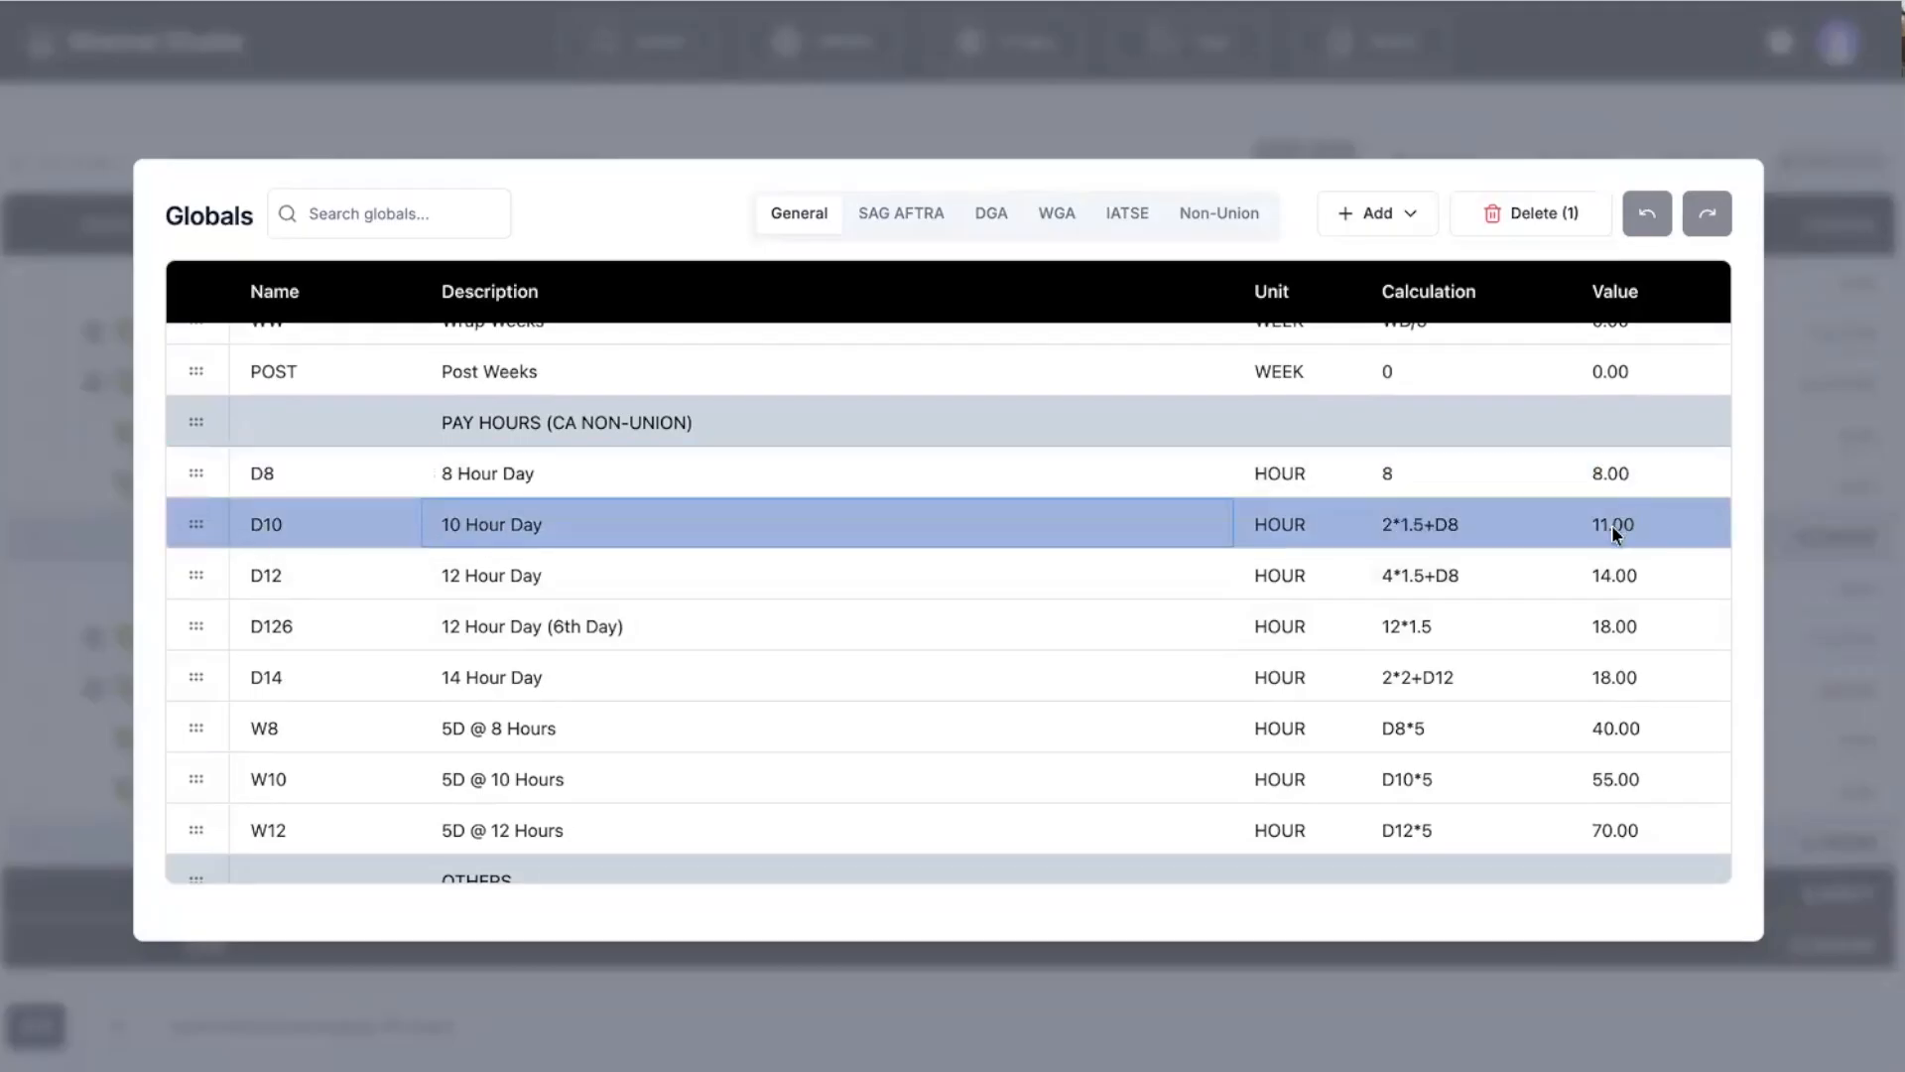
pyautogui.click(564, 575)
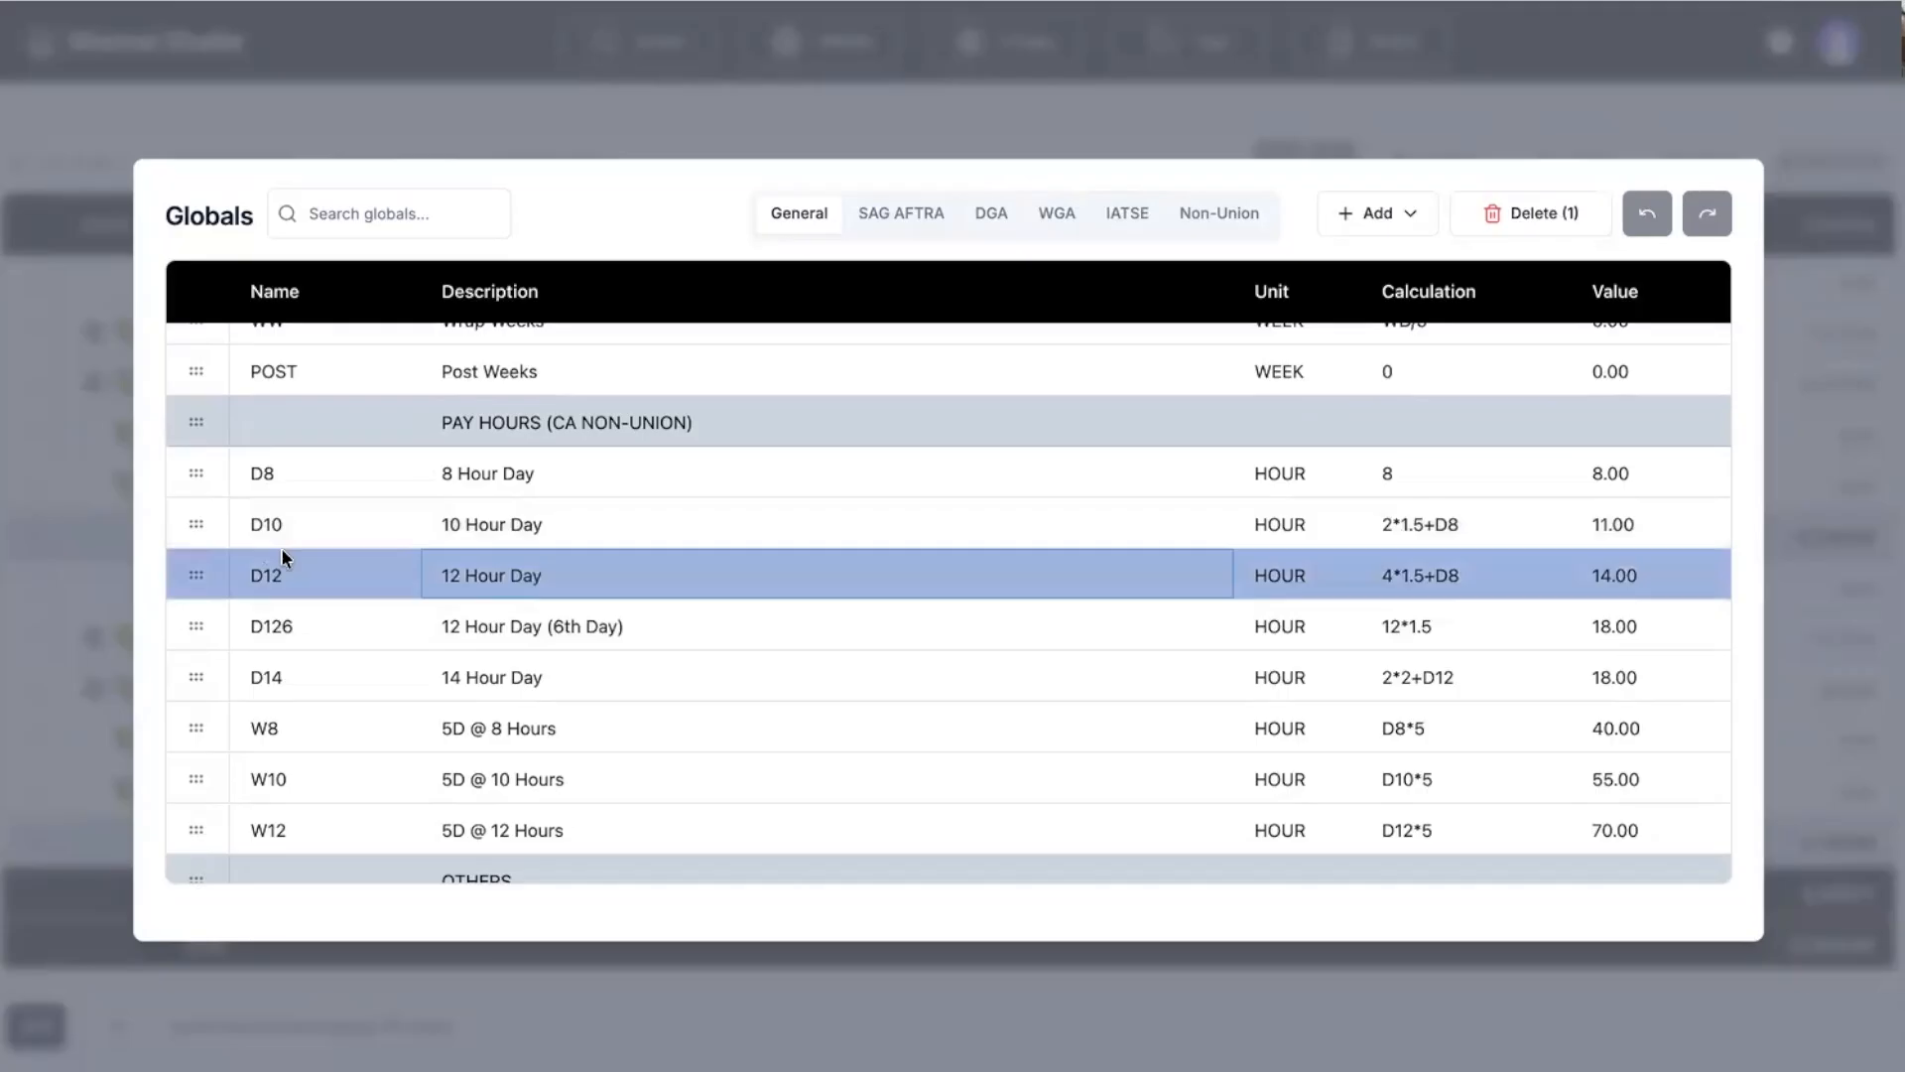
pyautogui.click(36, 509)
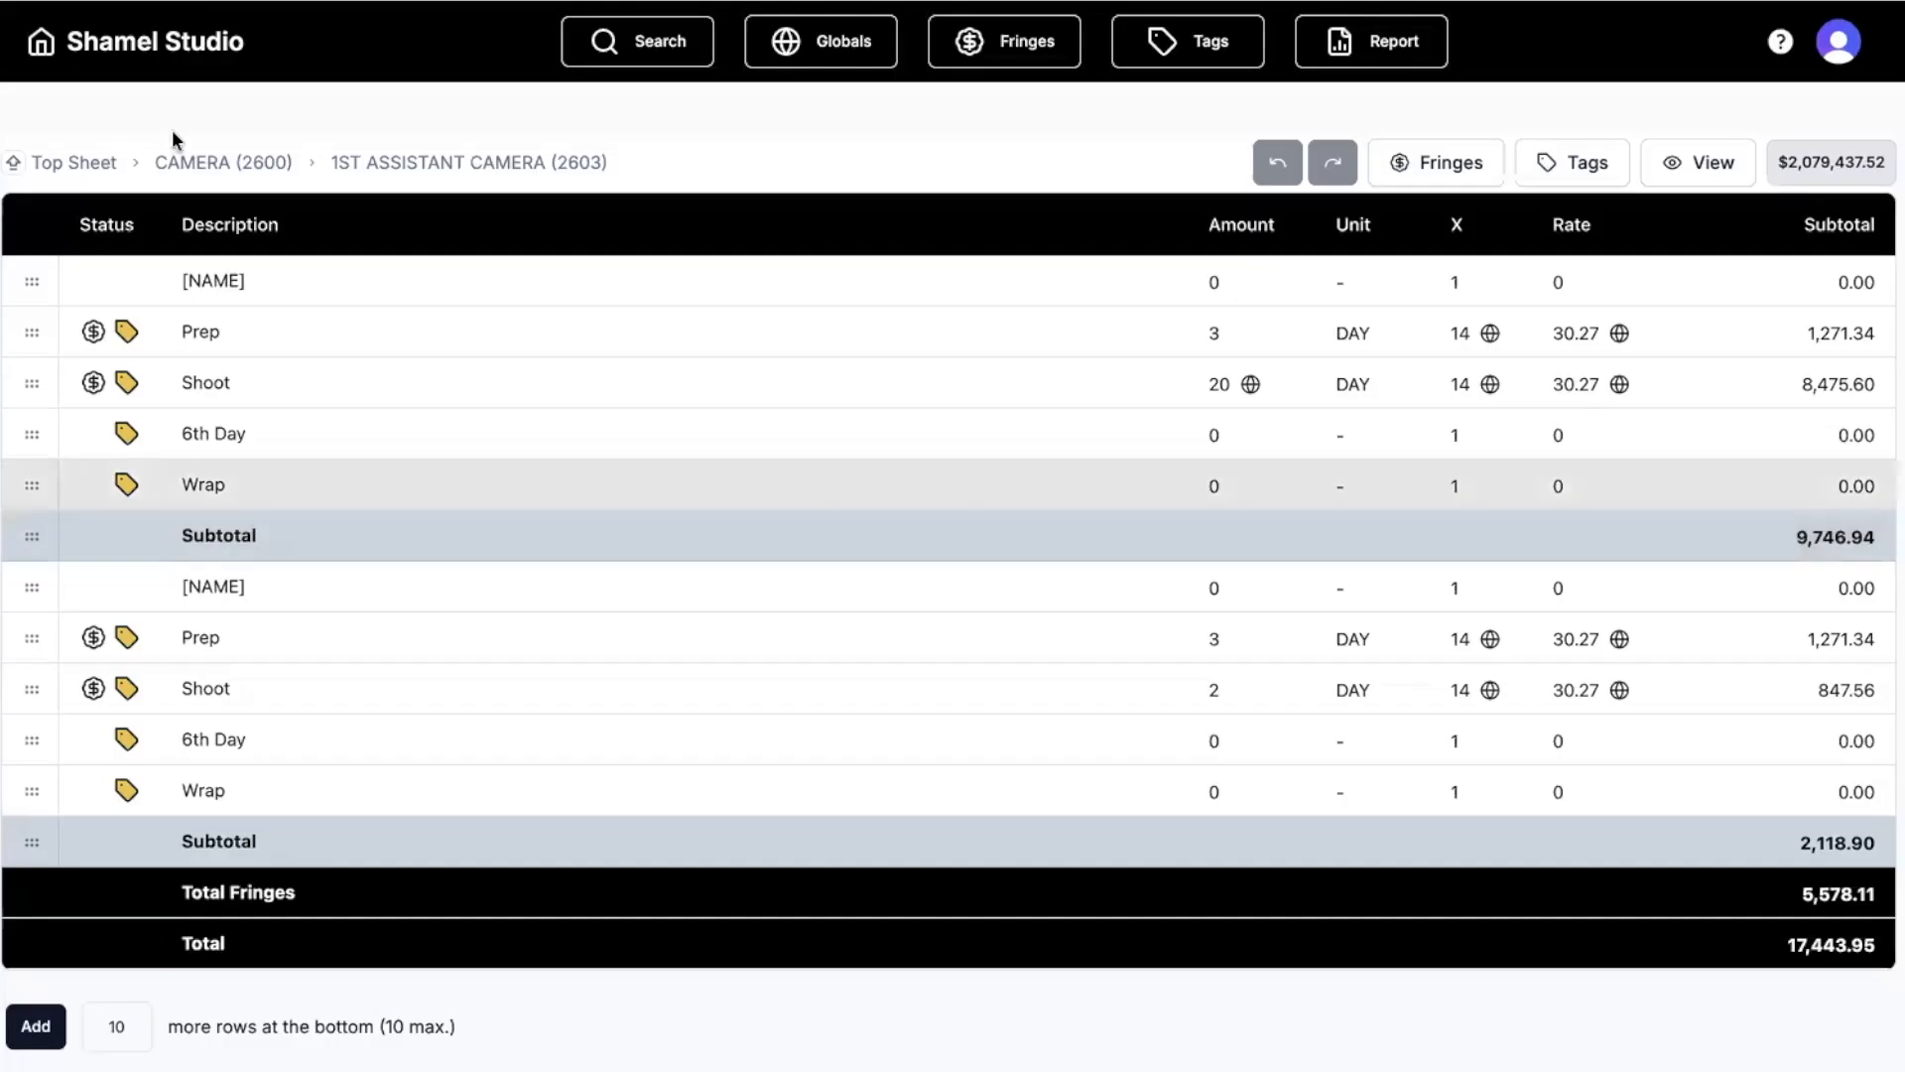
# Go via Top Sheet into CAST, browse Principal and Supporting Cast, then open DAY PLAYERS (1403).
pyautogui.click(210, 167)
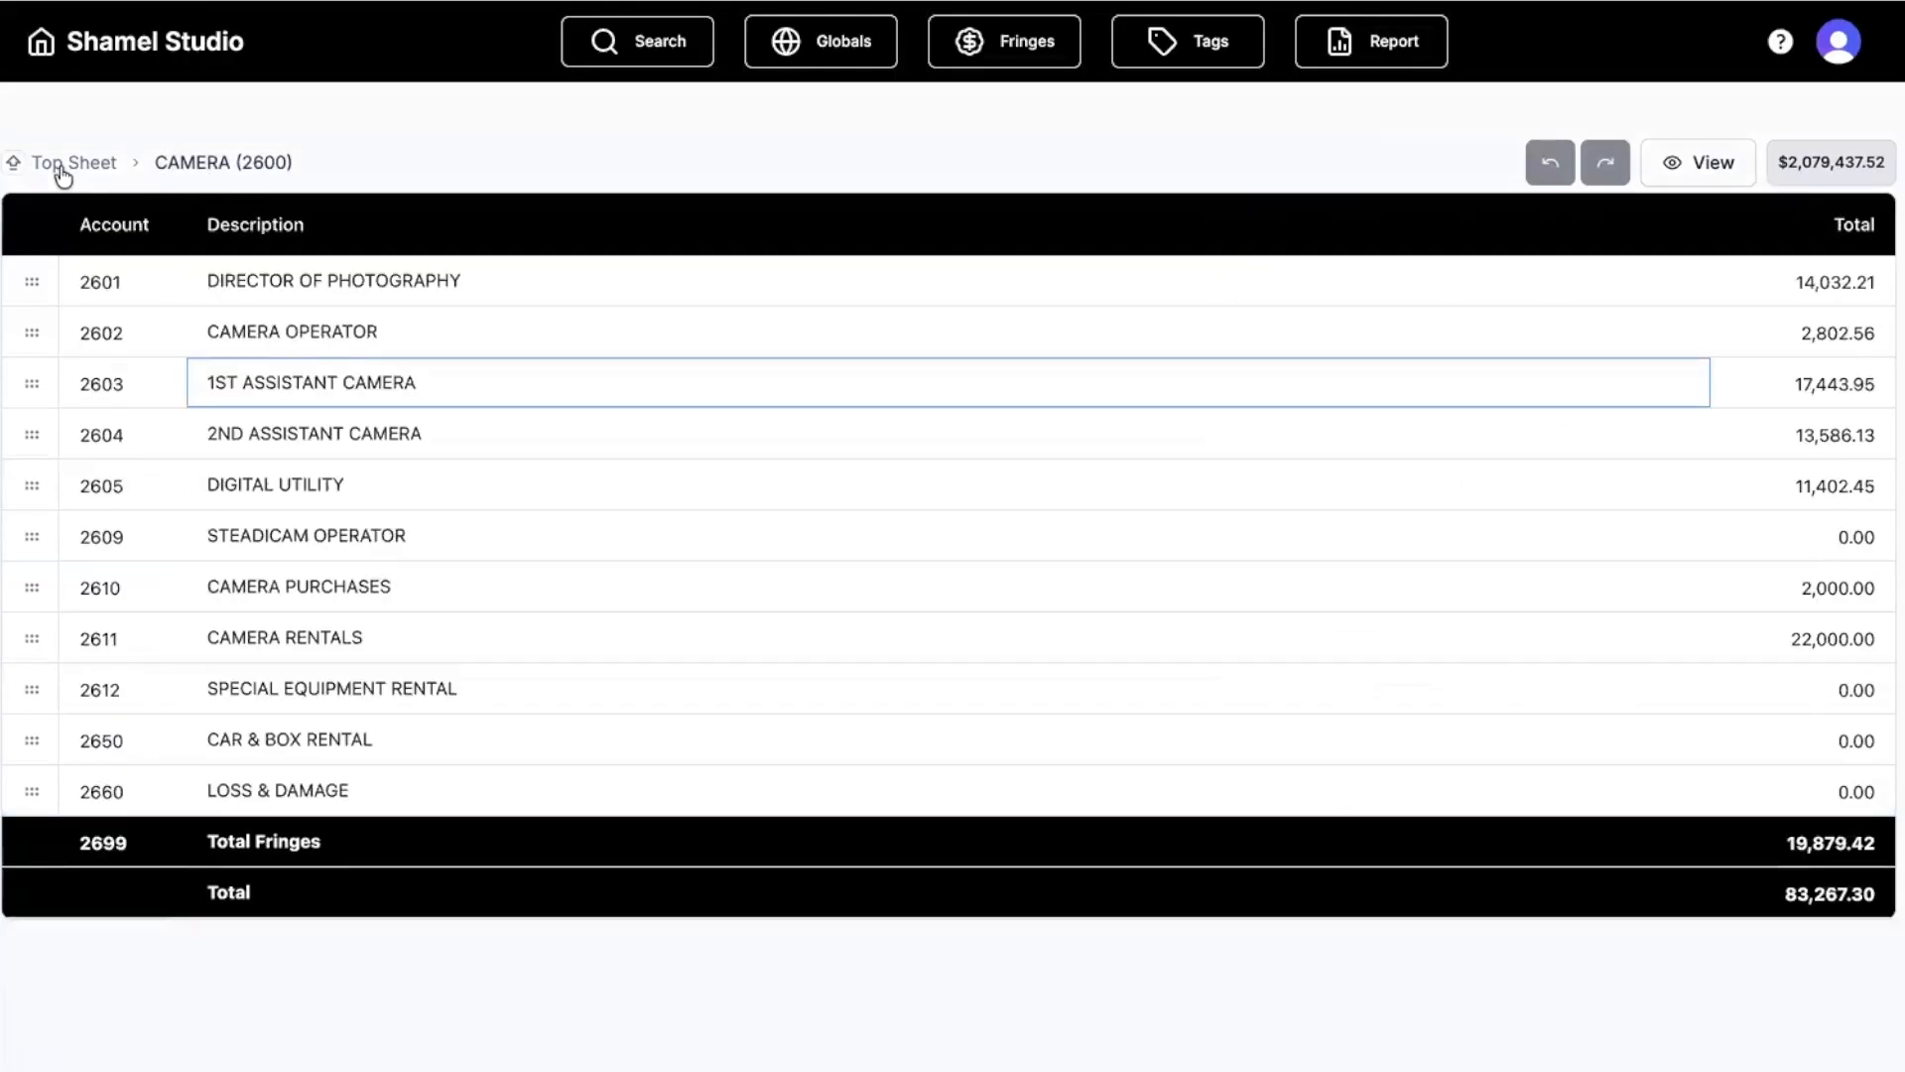
pyautogui.click(61, 164)
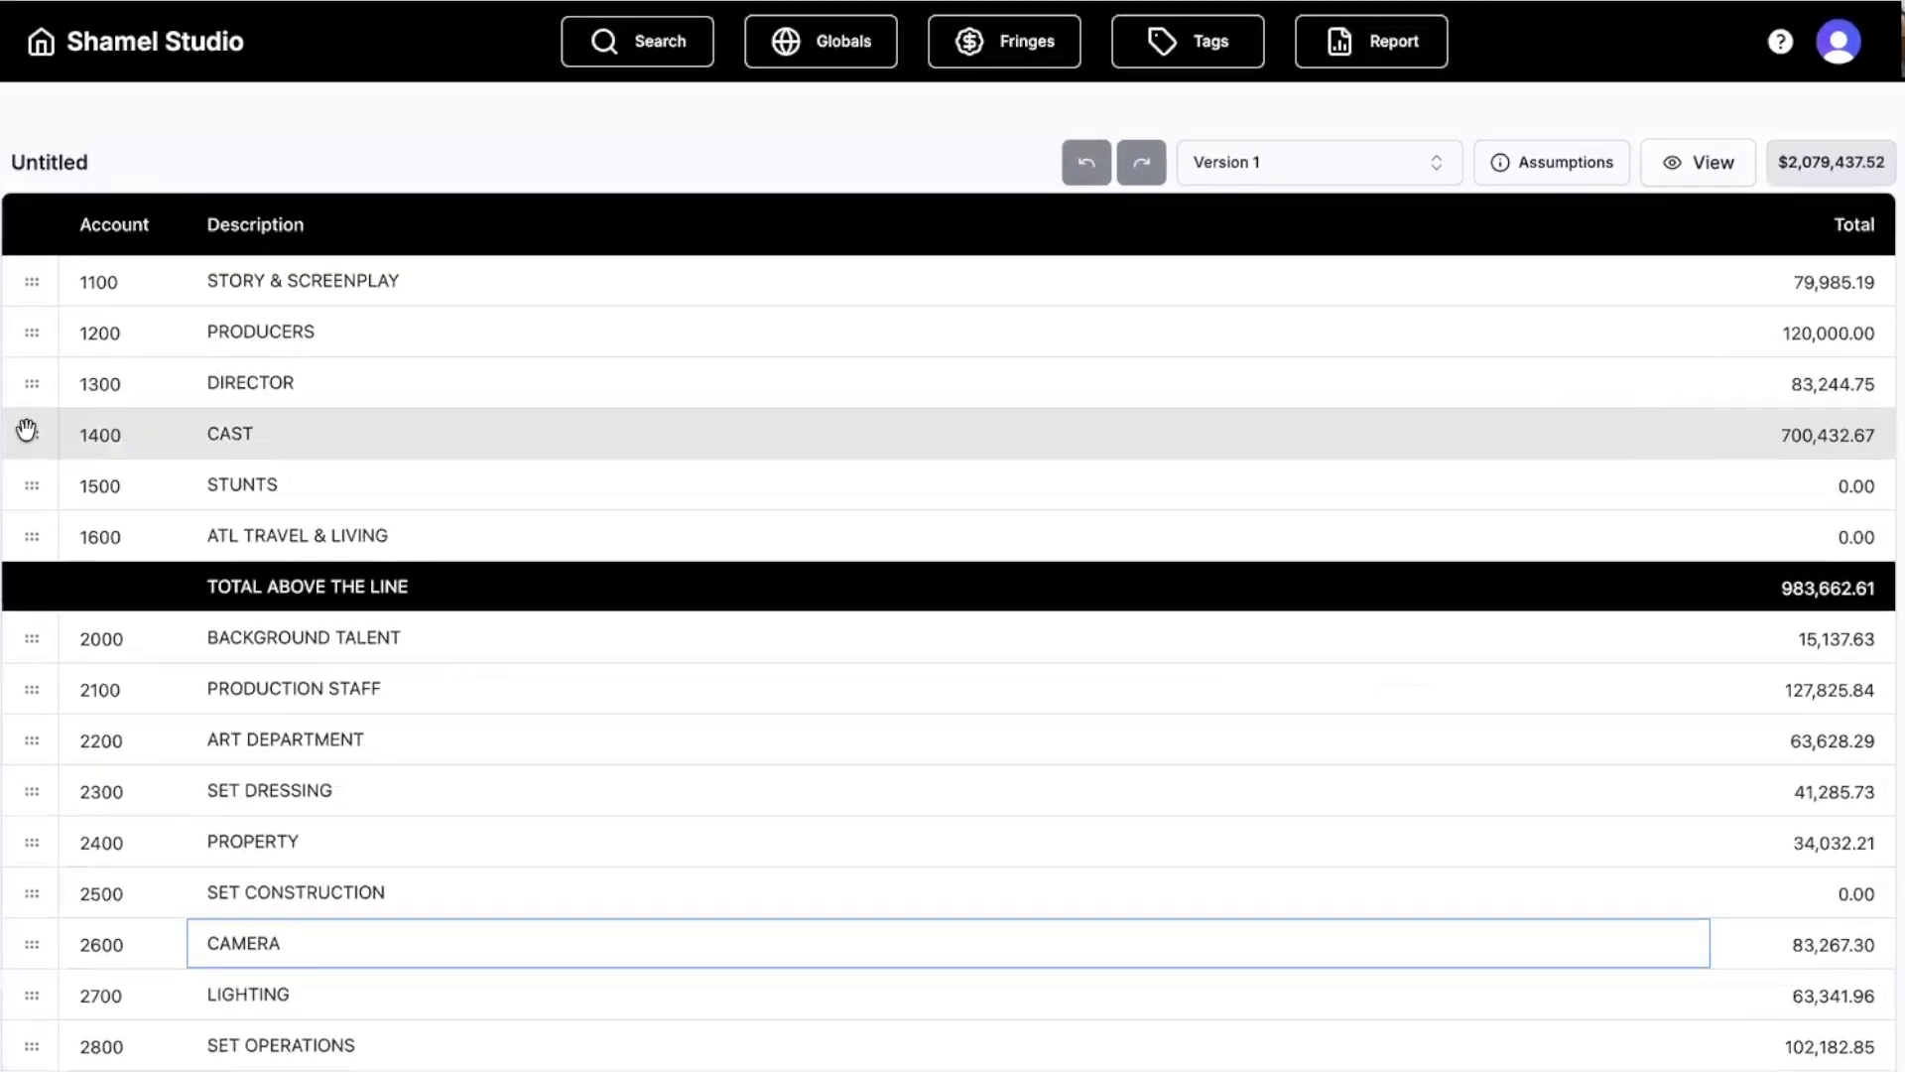
pyautogui.doubleClick(27, 429)
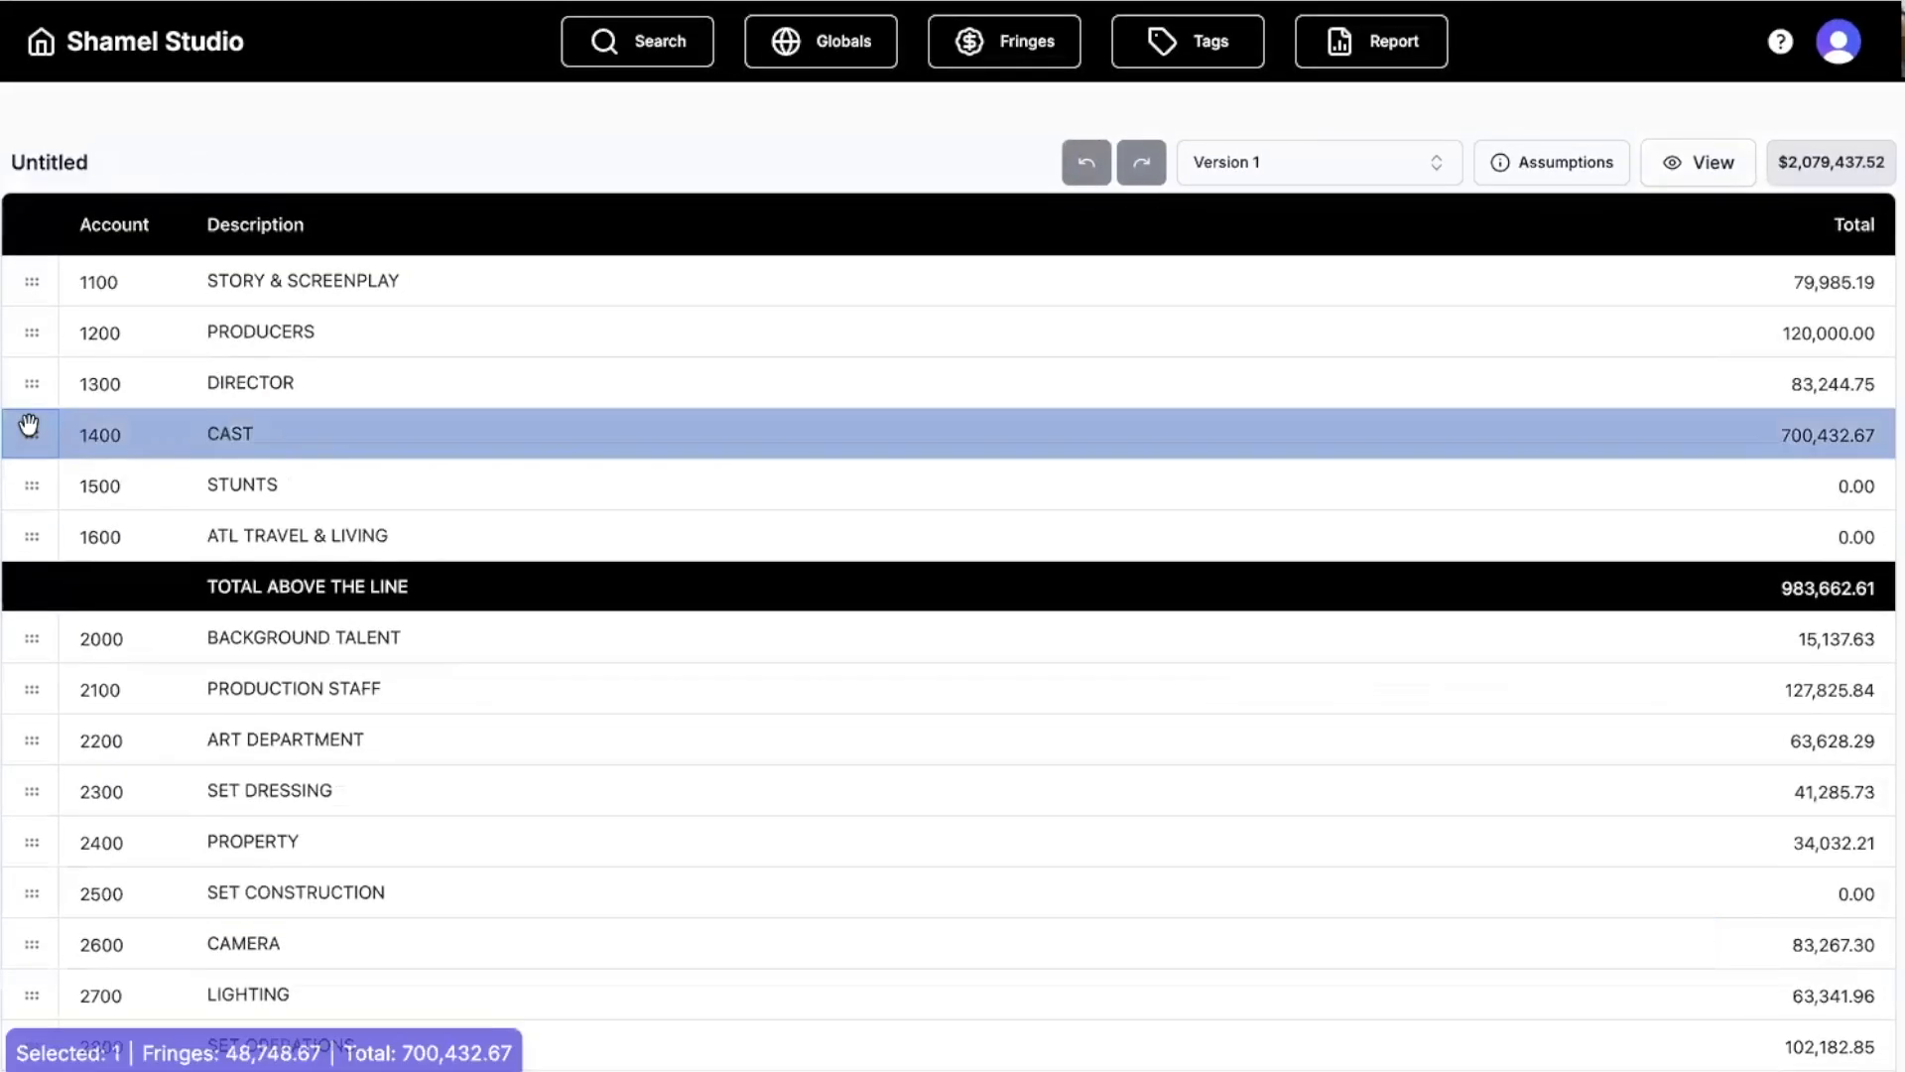
pyautogui.doubleClick(27, 273)
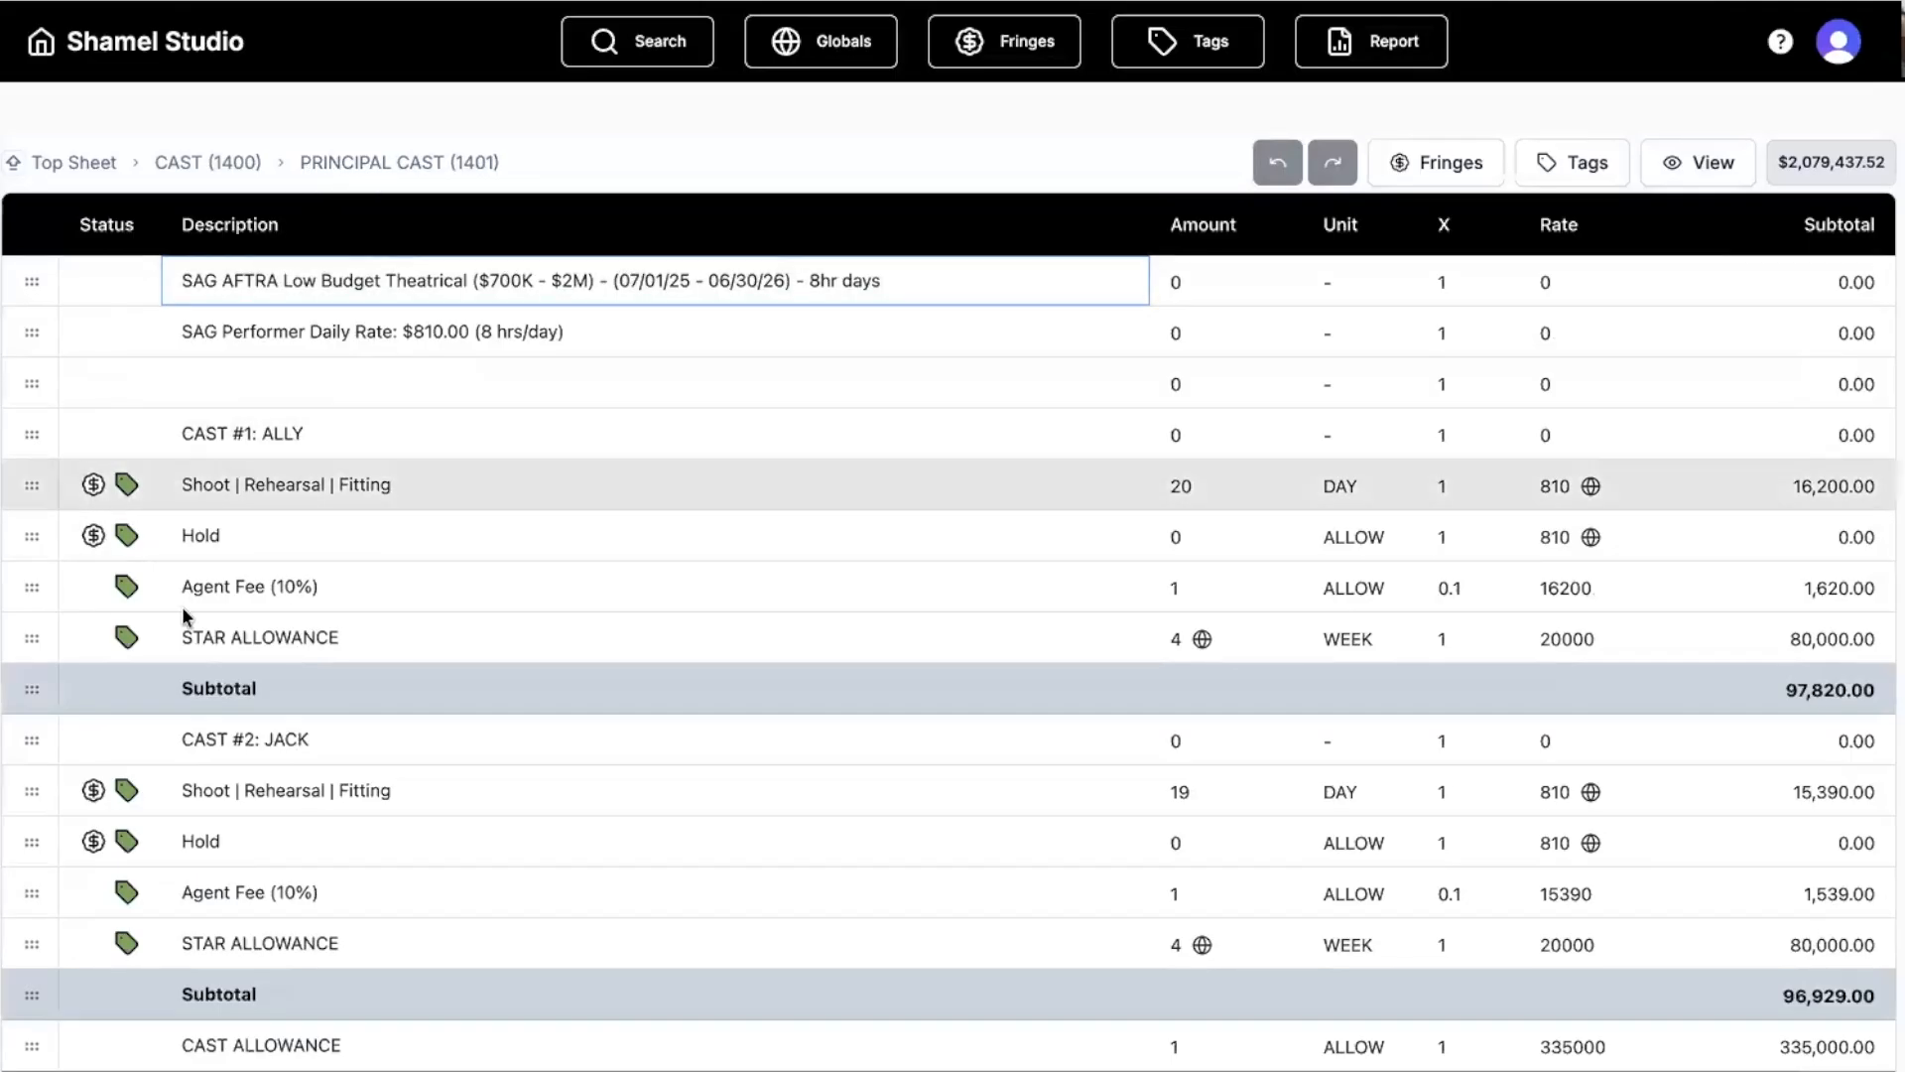
pyautogui.click(24, 638)
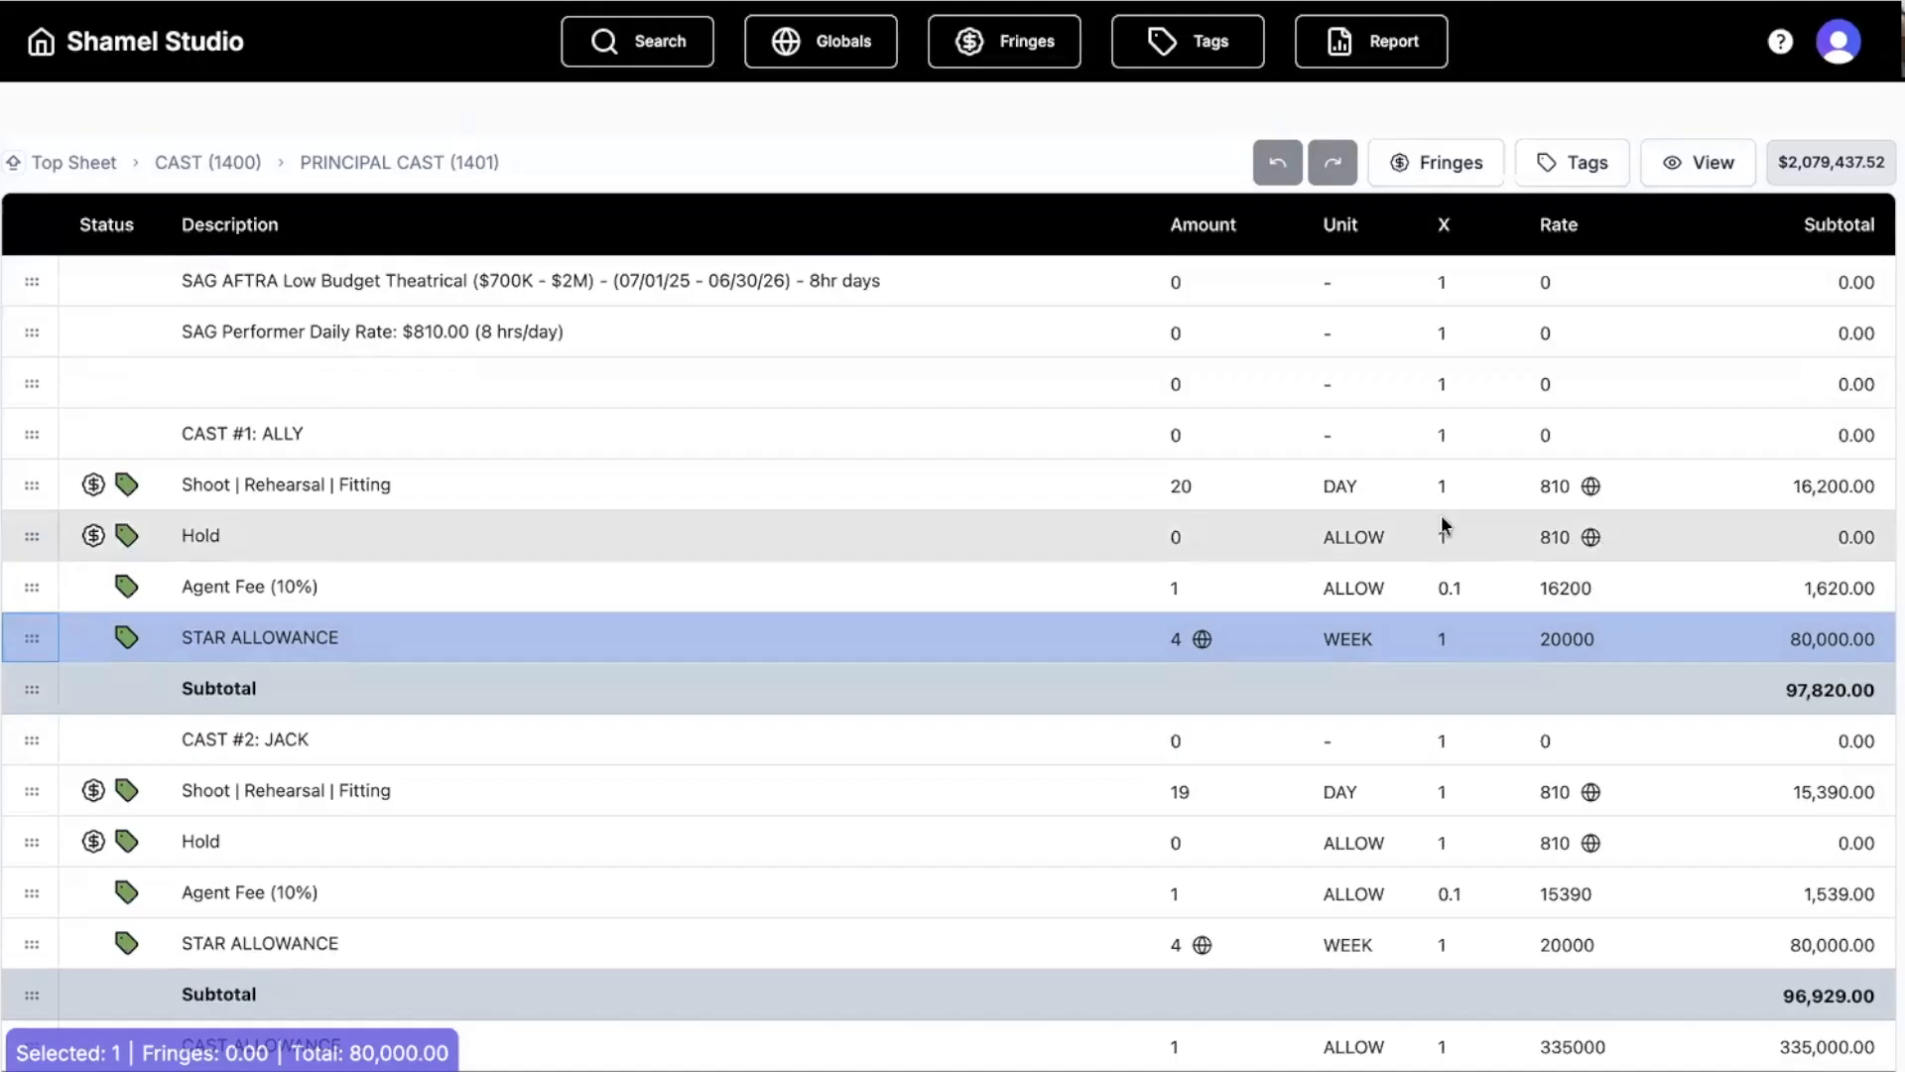
pyautogui.hotkey('ctrl', 'Right')
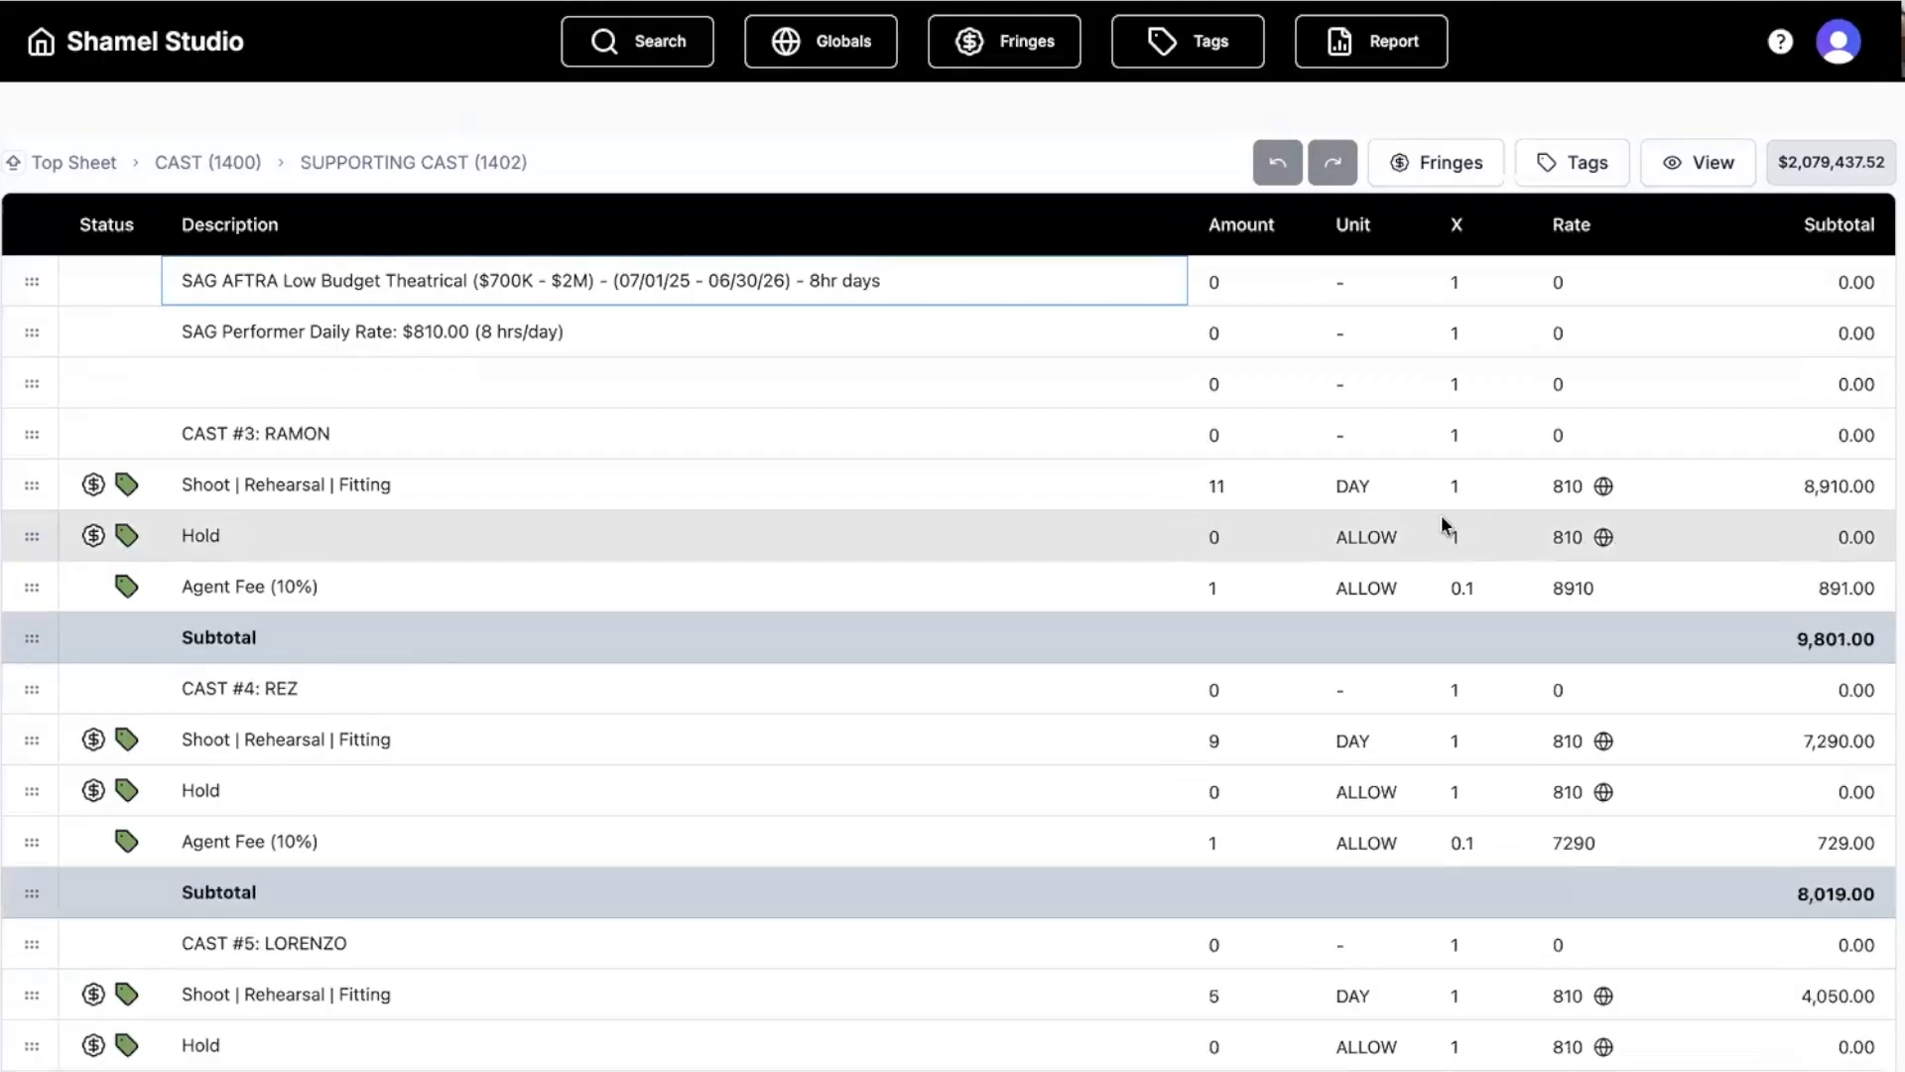
pyautogui.click(195, 162)
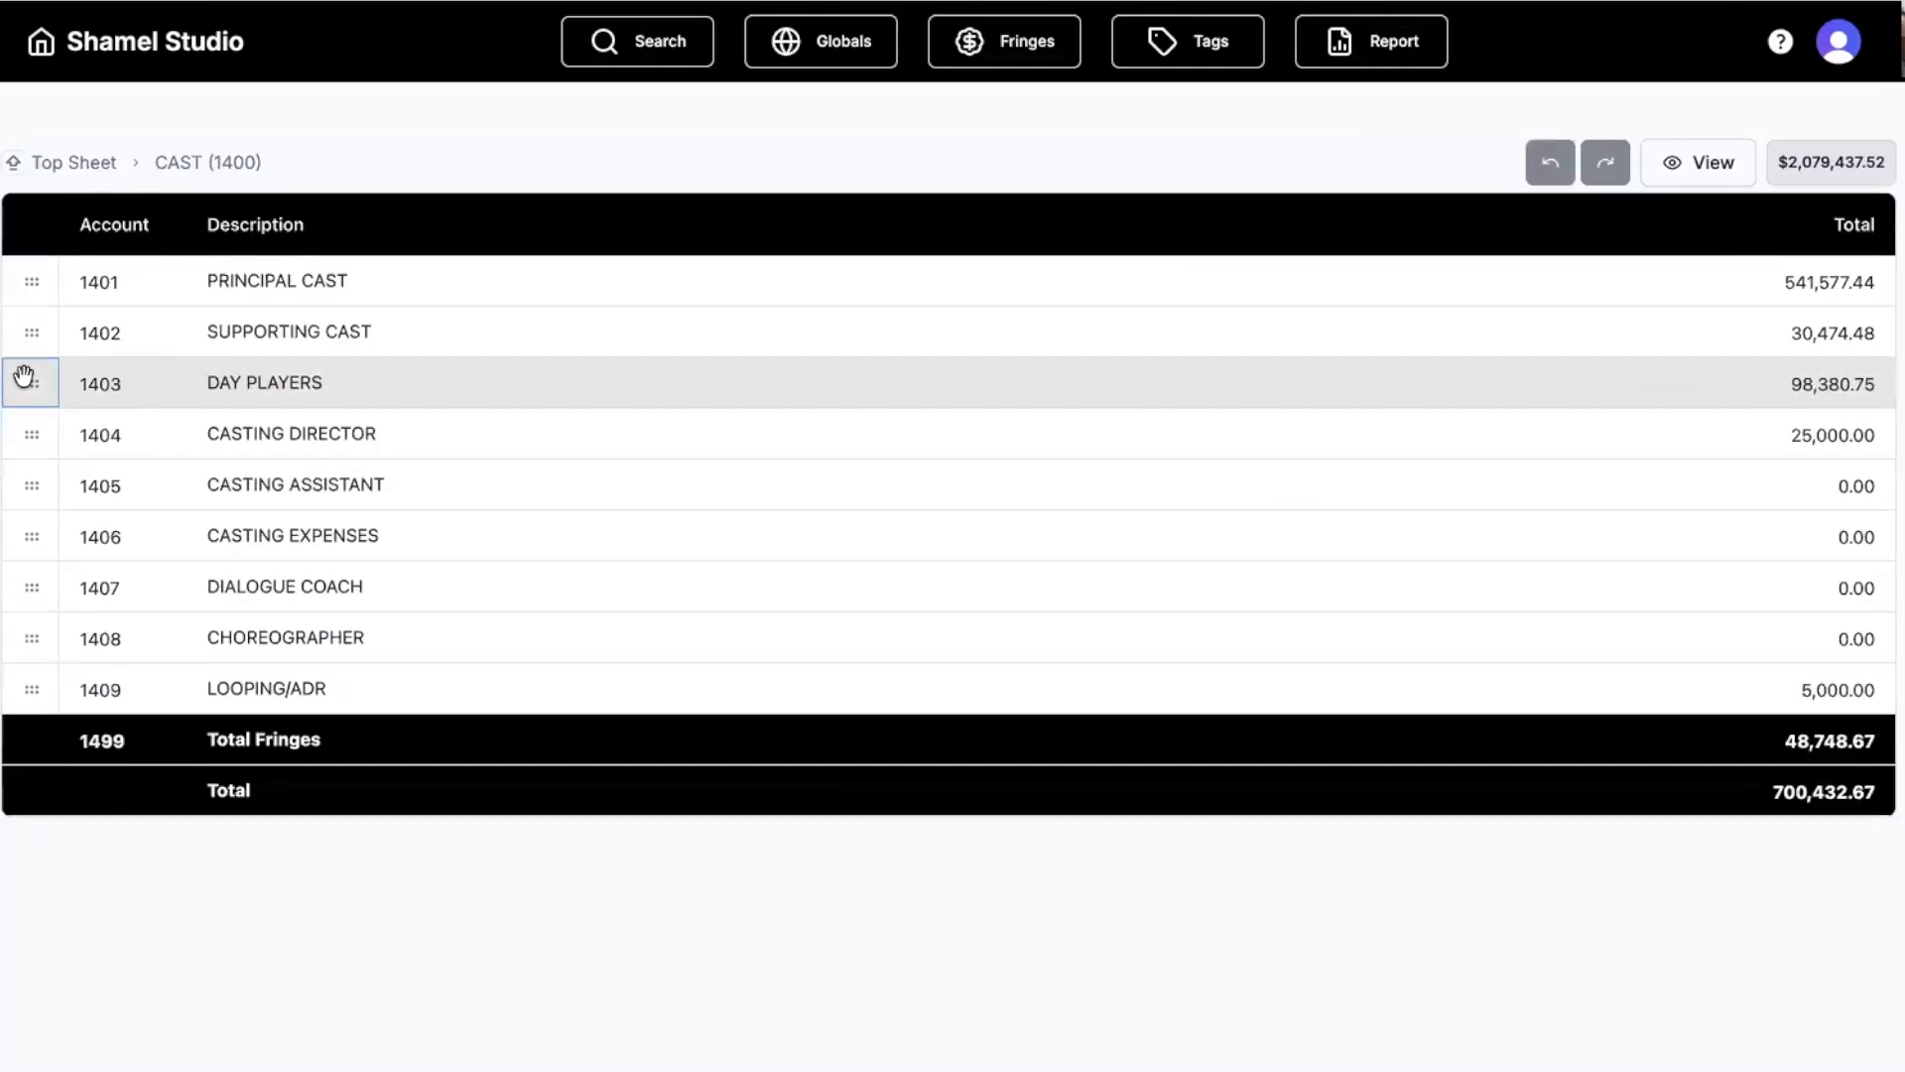
pyautogui.click(22, 379)
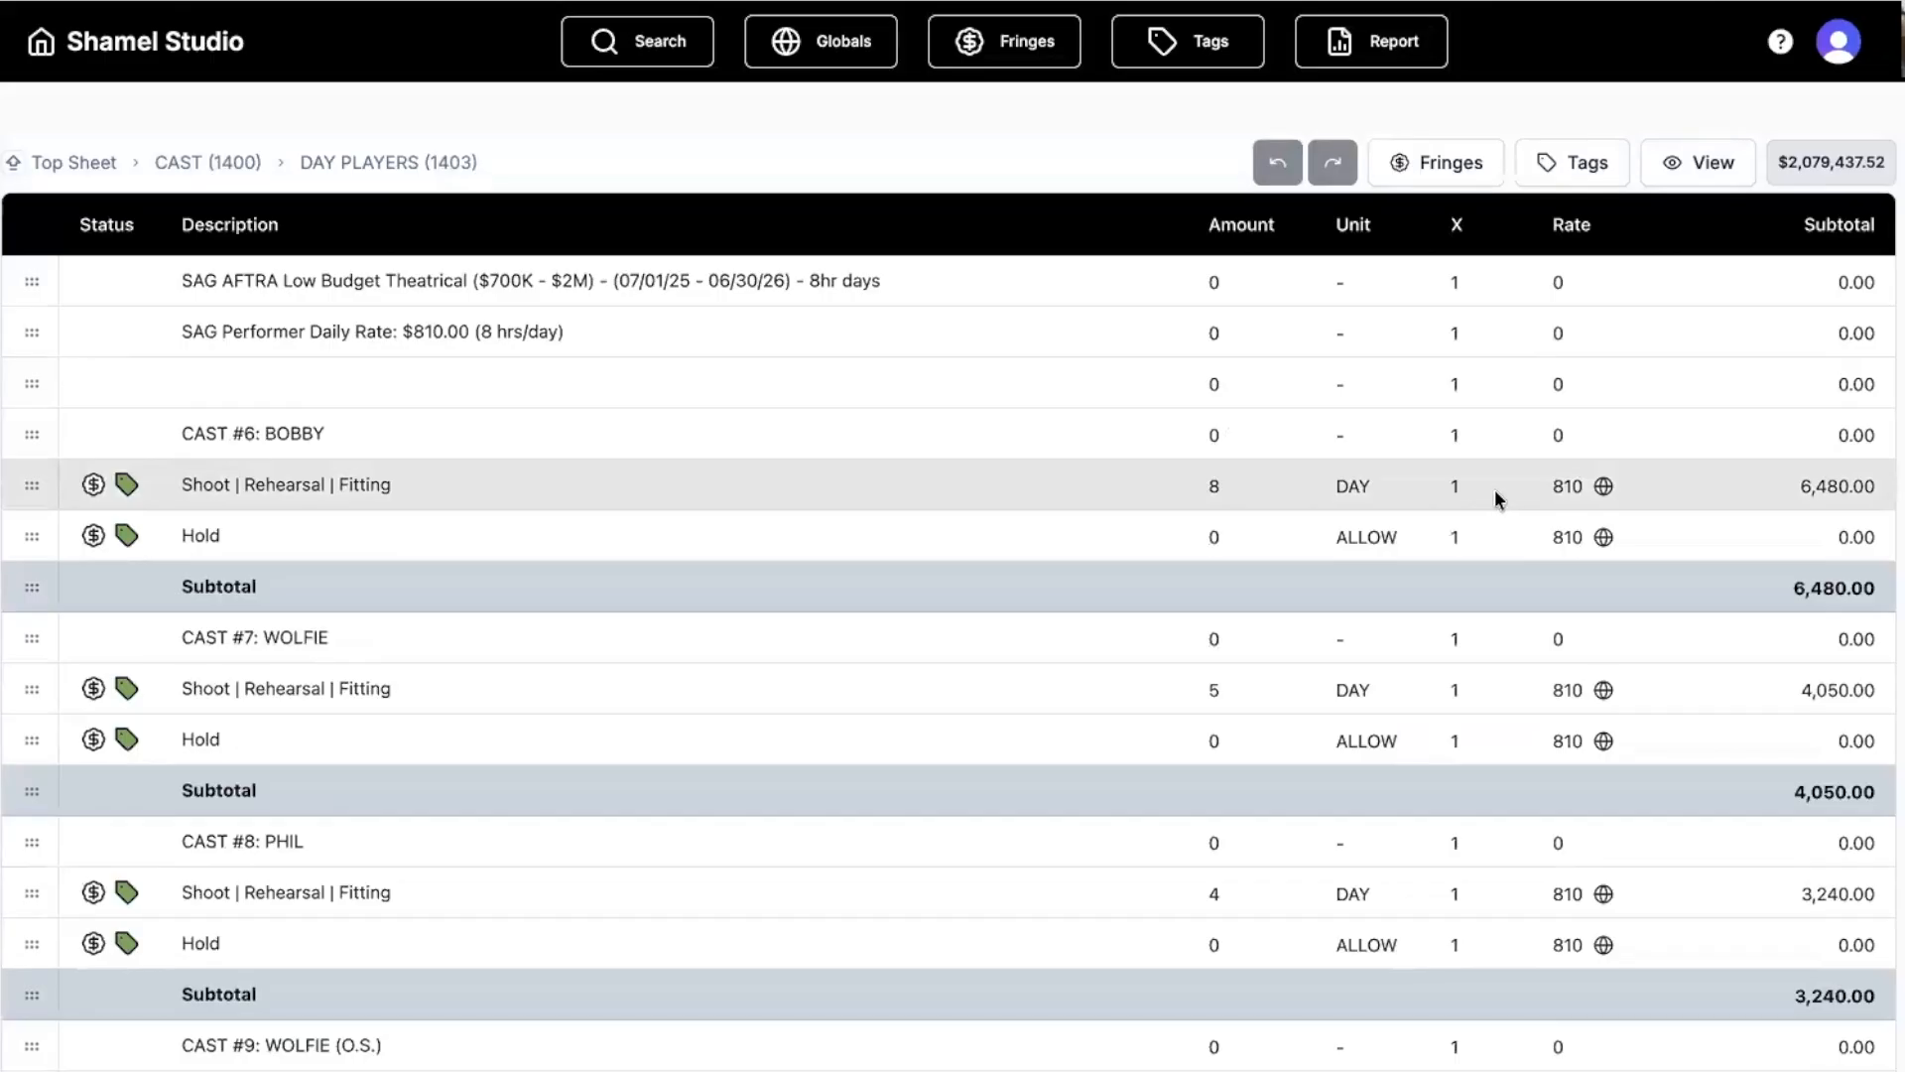
# Change CAST #6's shoot rate to SAGD/8 (101.25 hourly) with X of 14, totalling 11,340.00.
pyautogui.click(1562, 486)
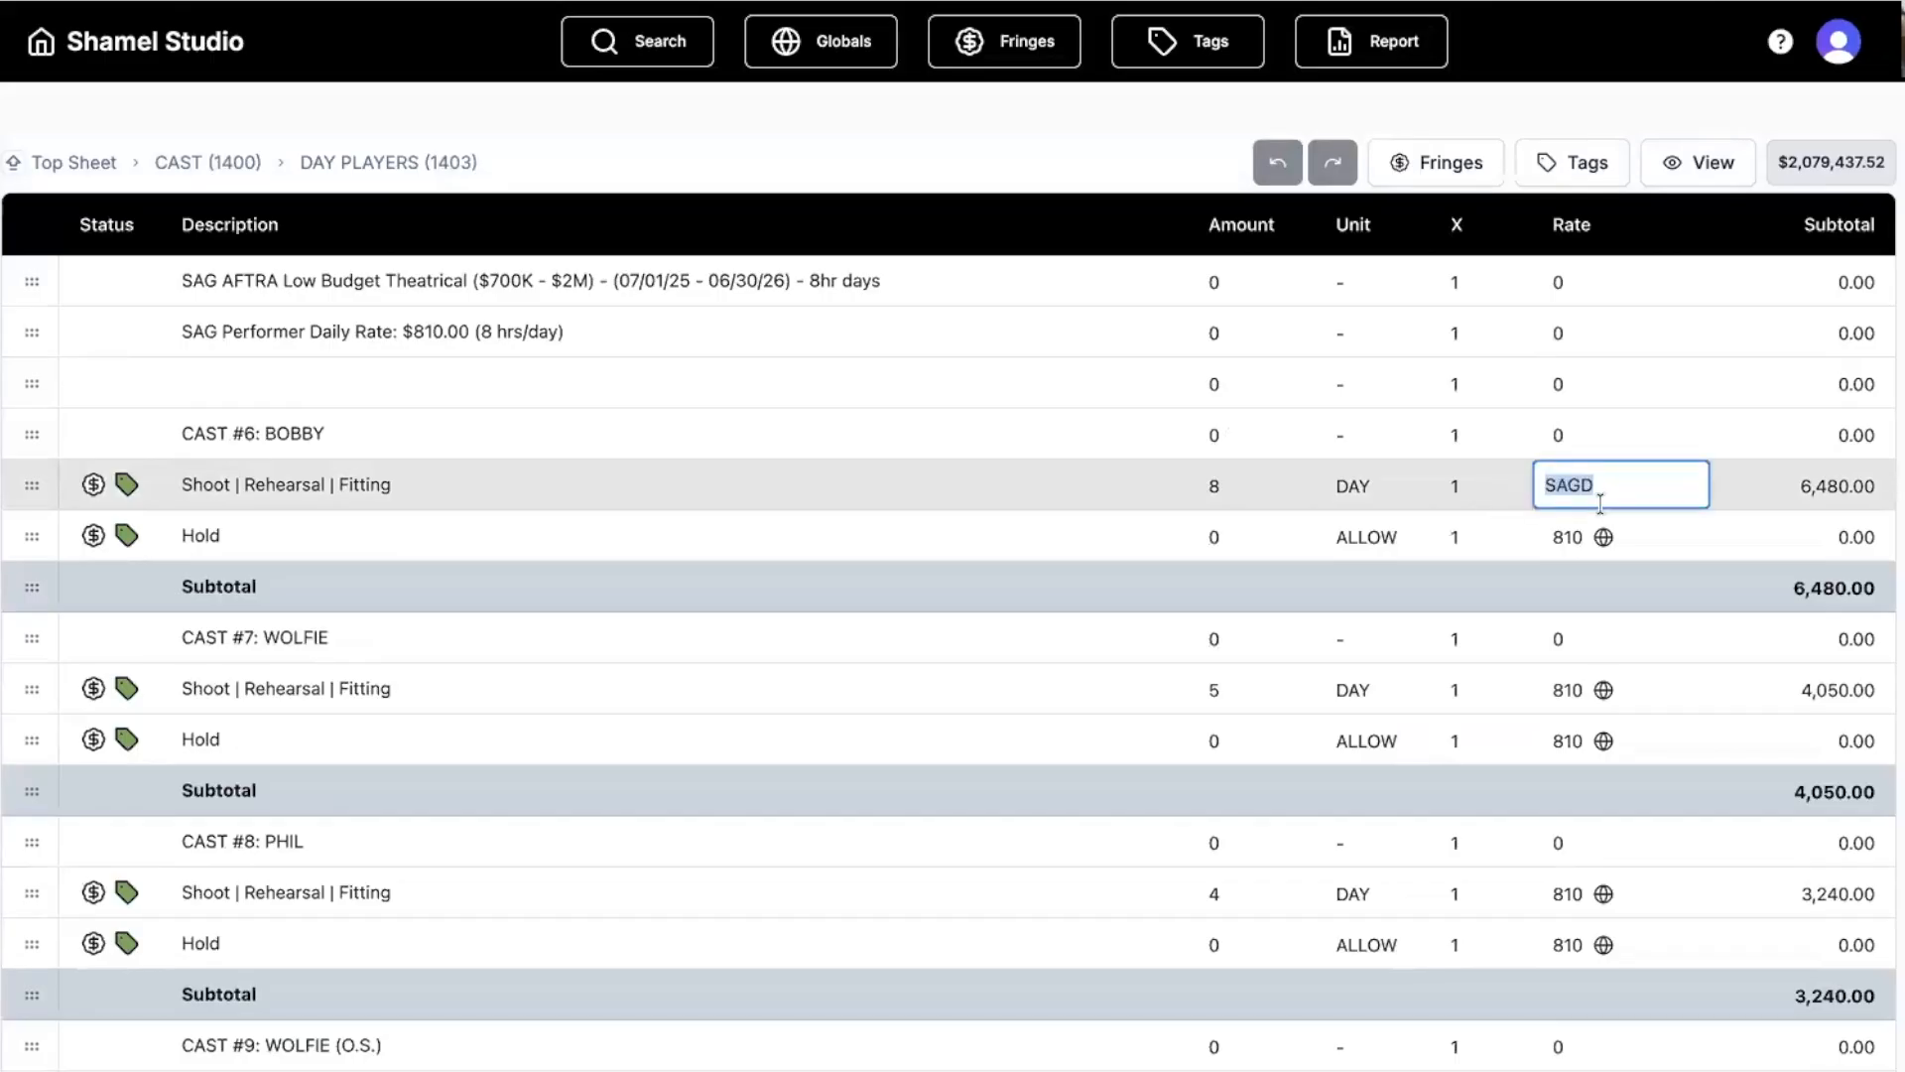
pyautogui.click(1479, 492)
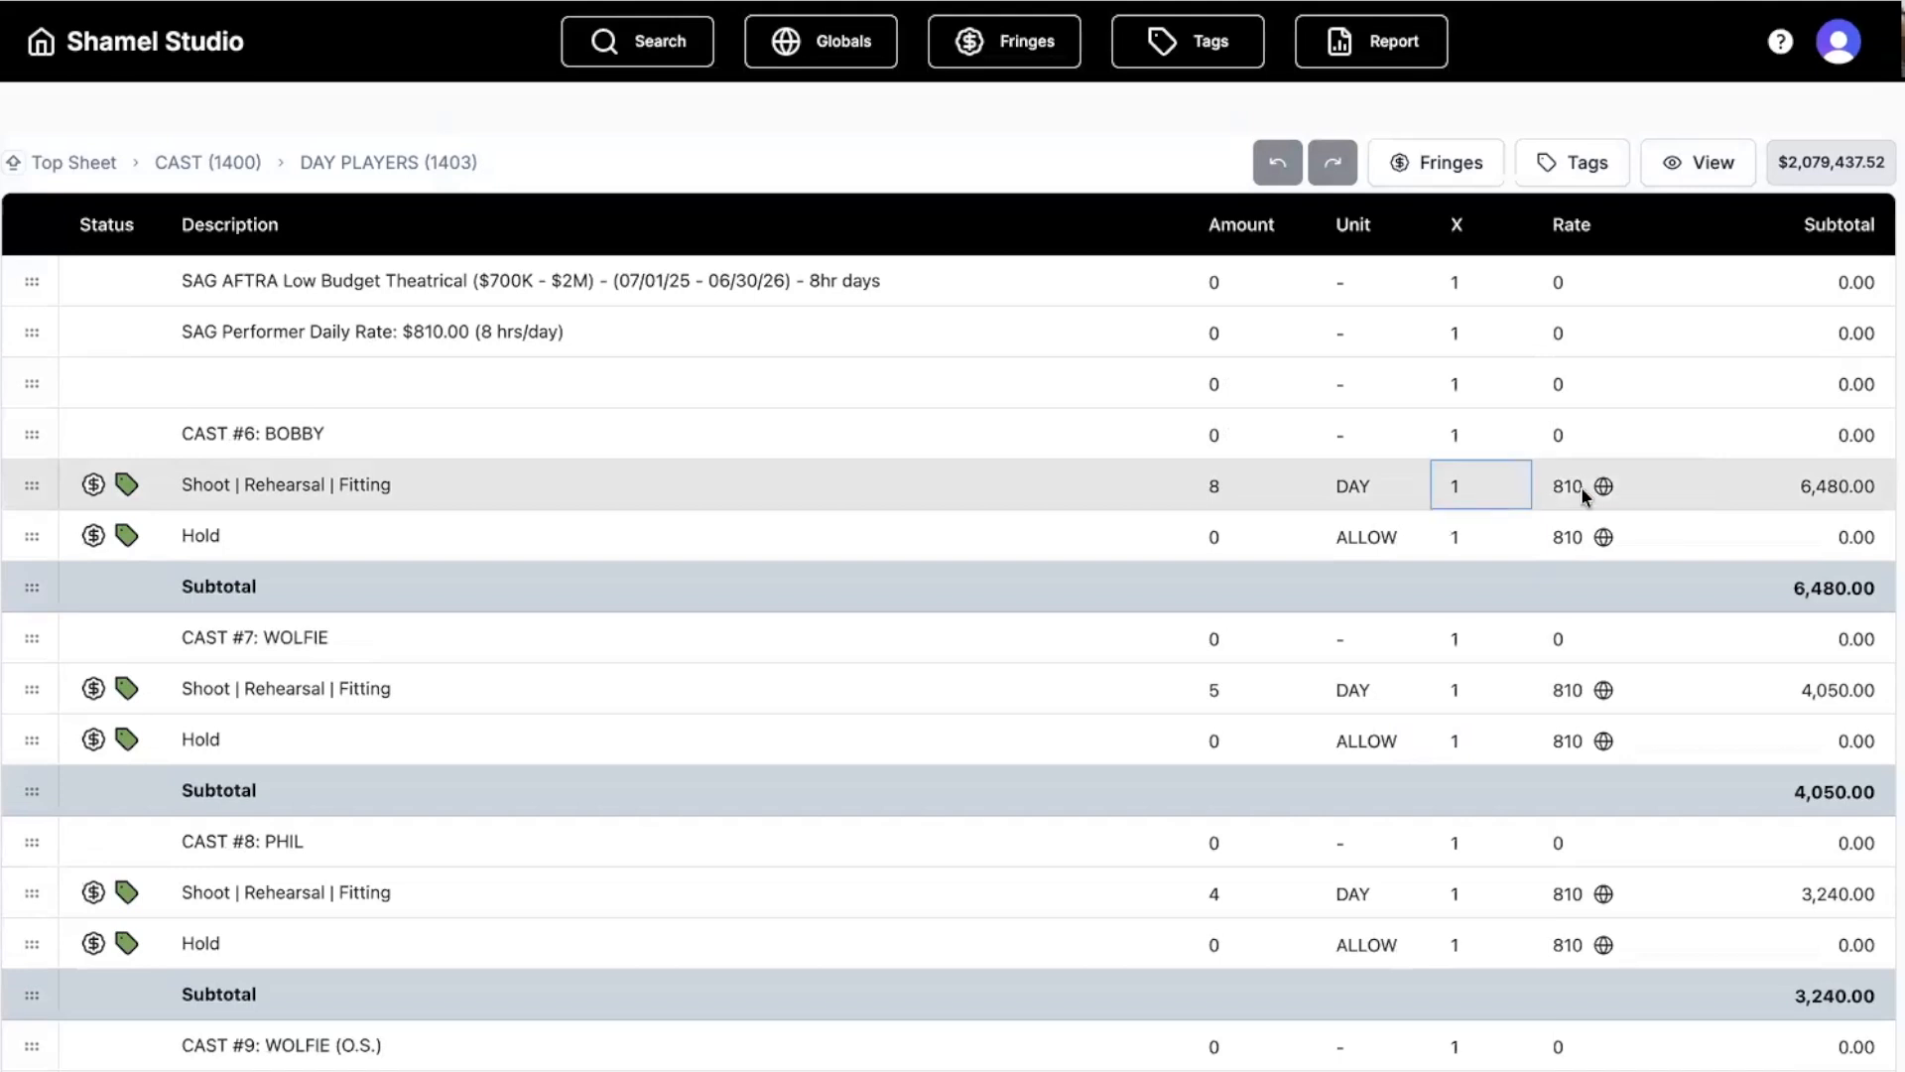
pyautogui.click(1570, 492)
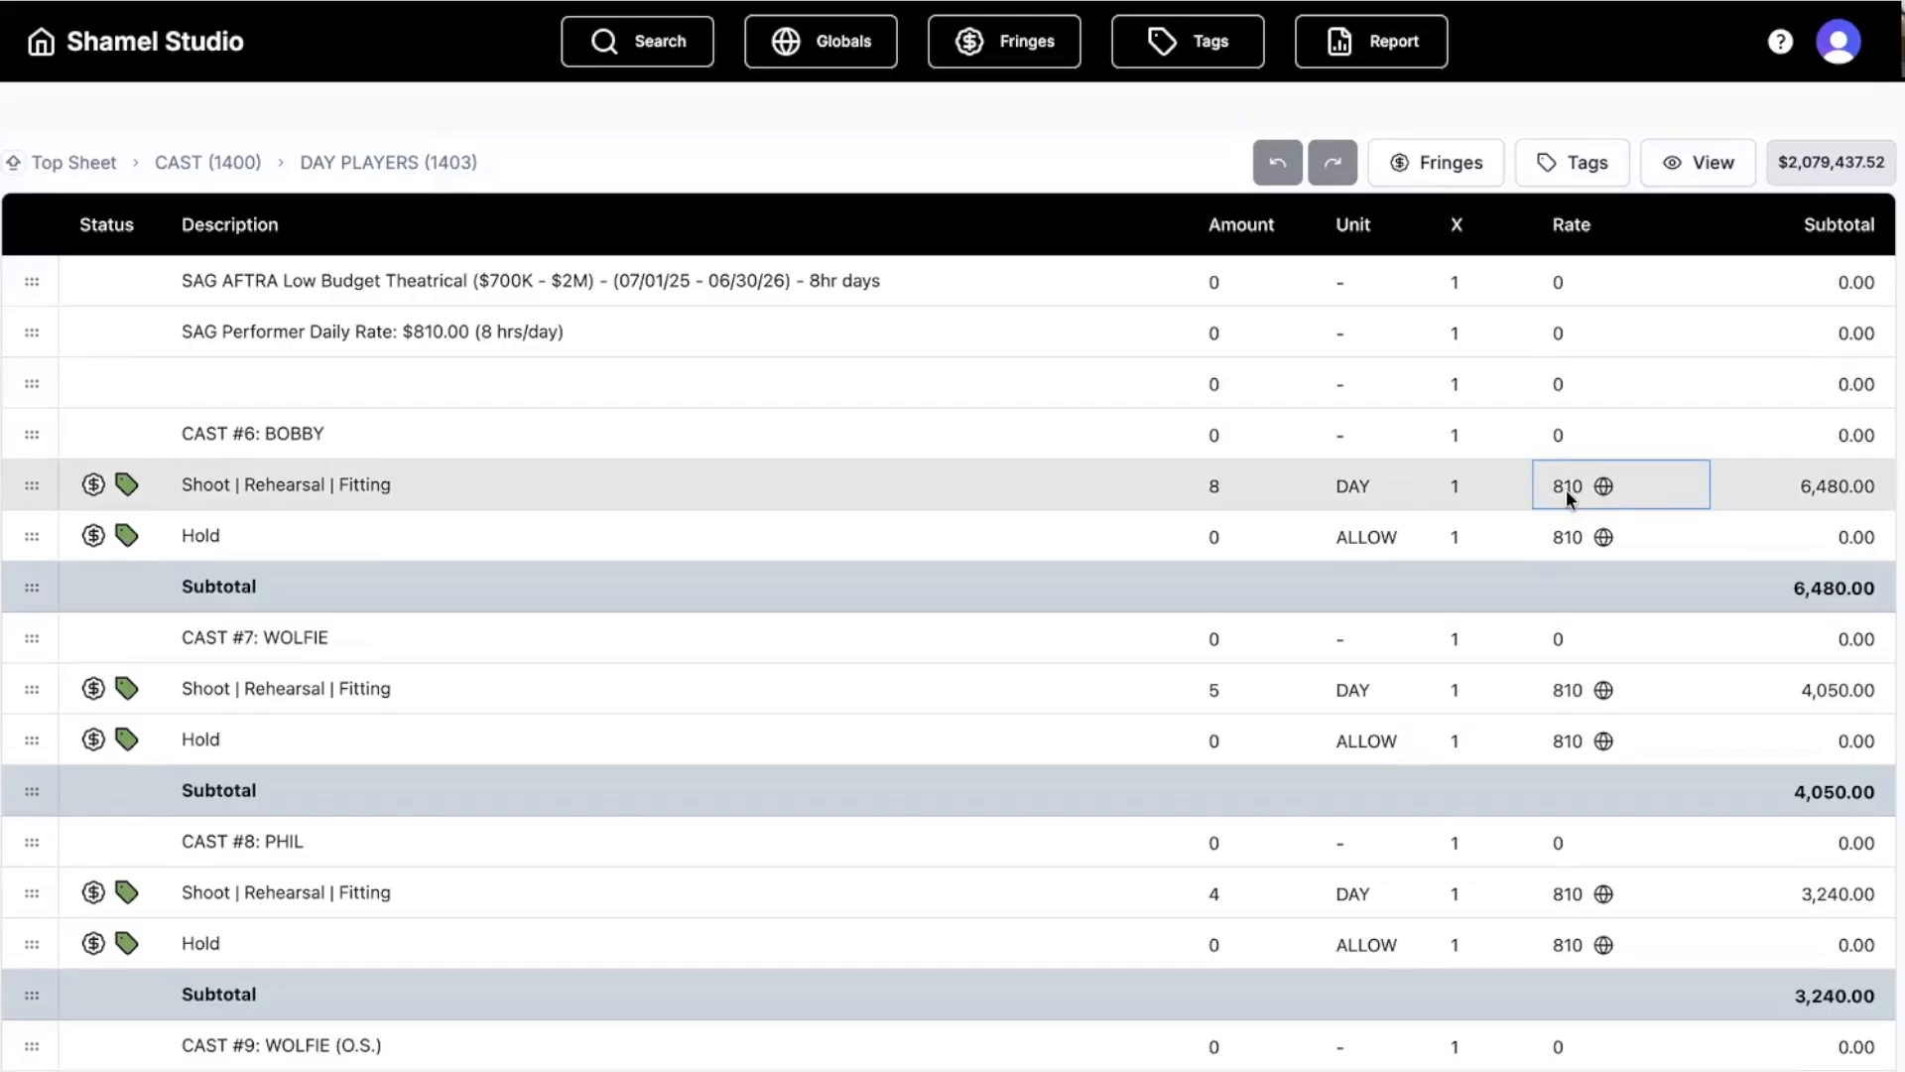
pyautogui.click(1565, 491)
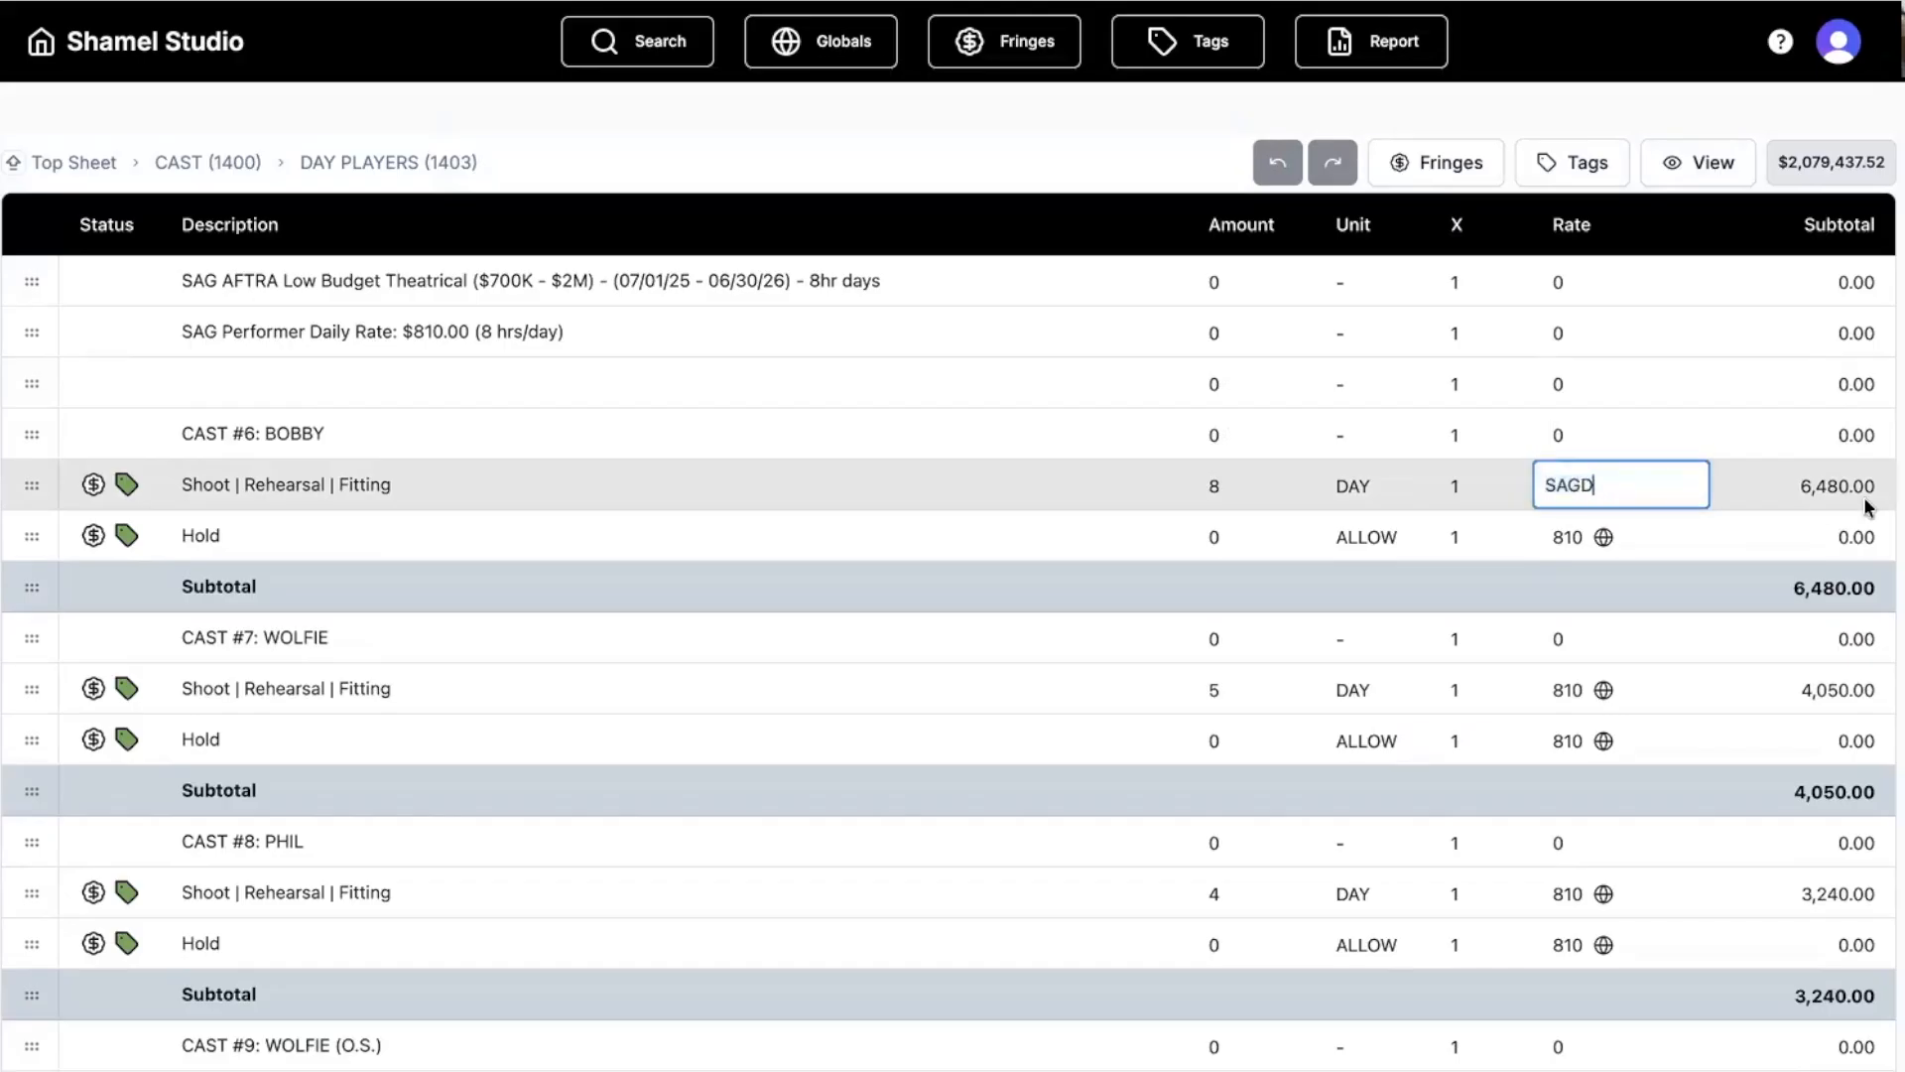
pyautogui.write('/8')
pyautogui.press('Return')
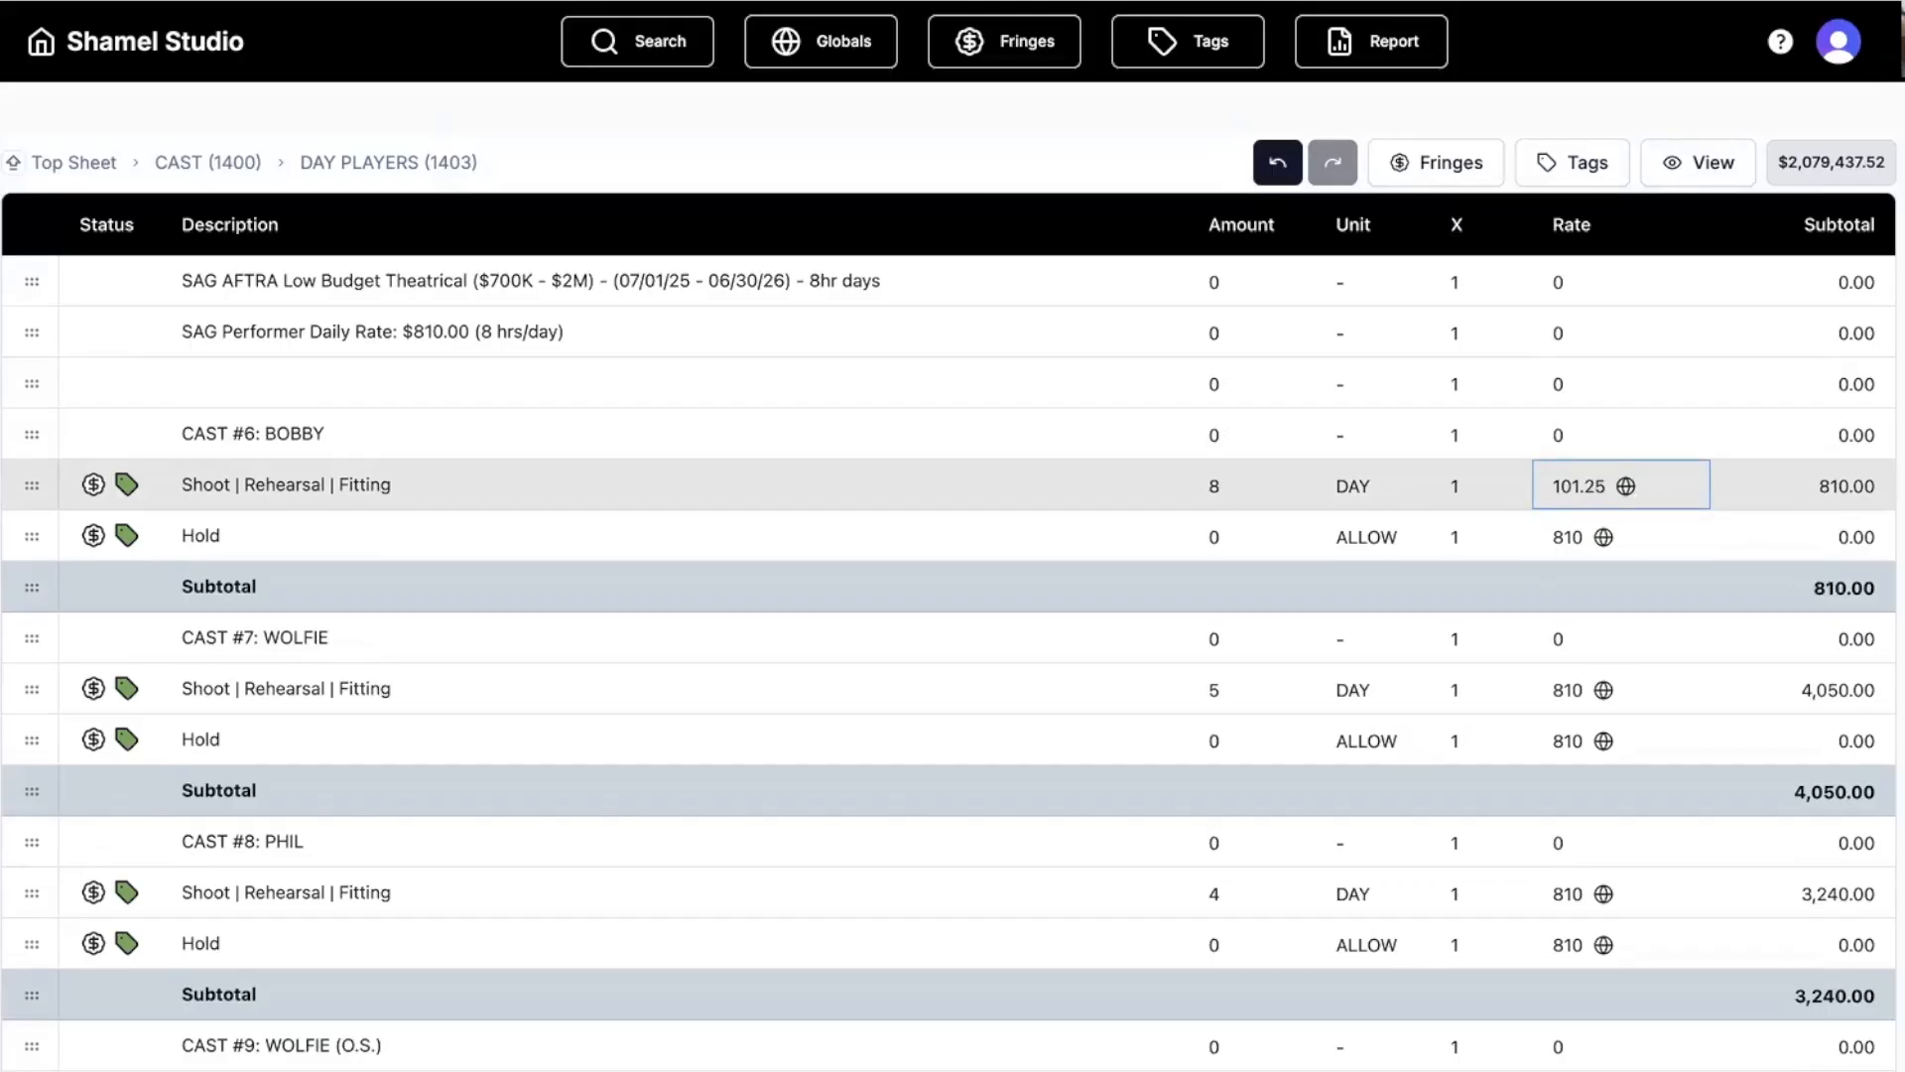
pyautogui.press('Left')
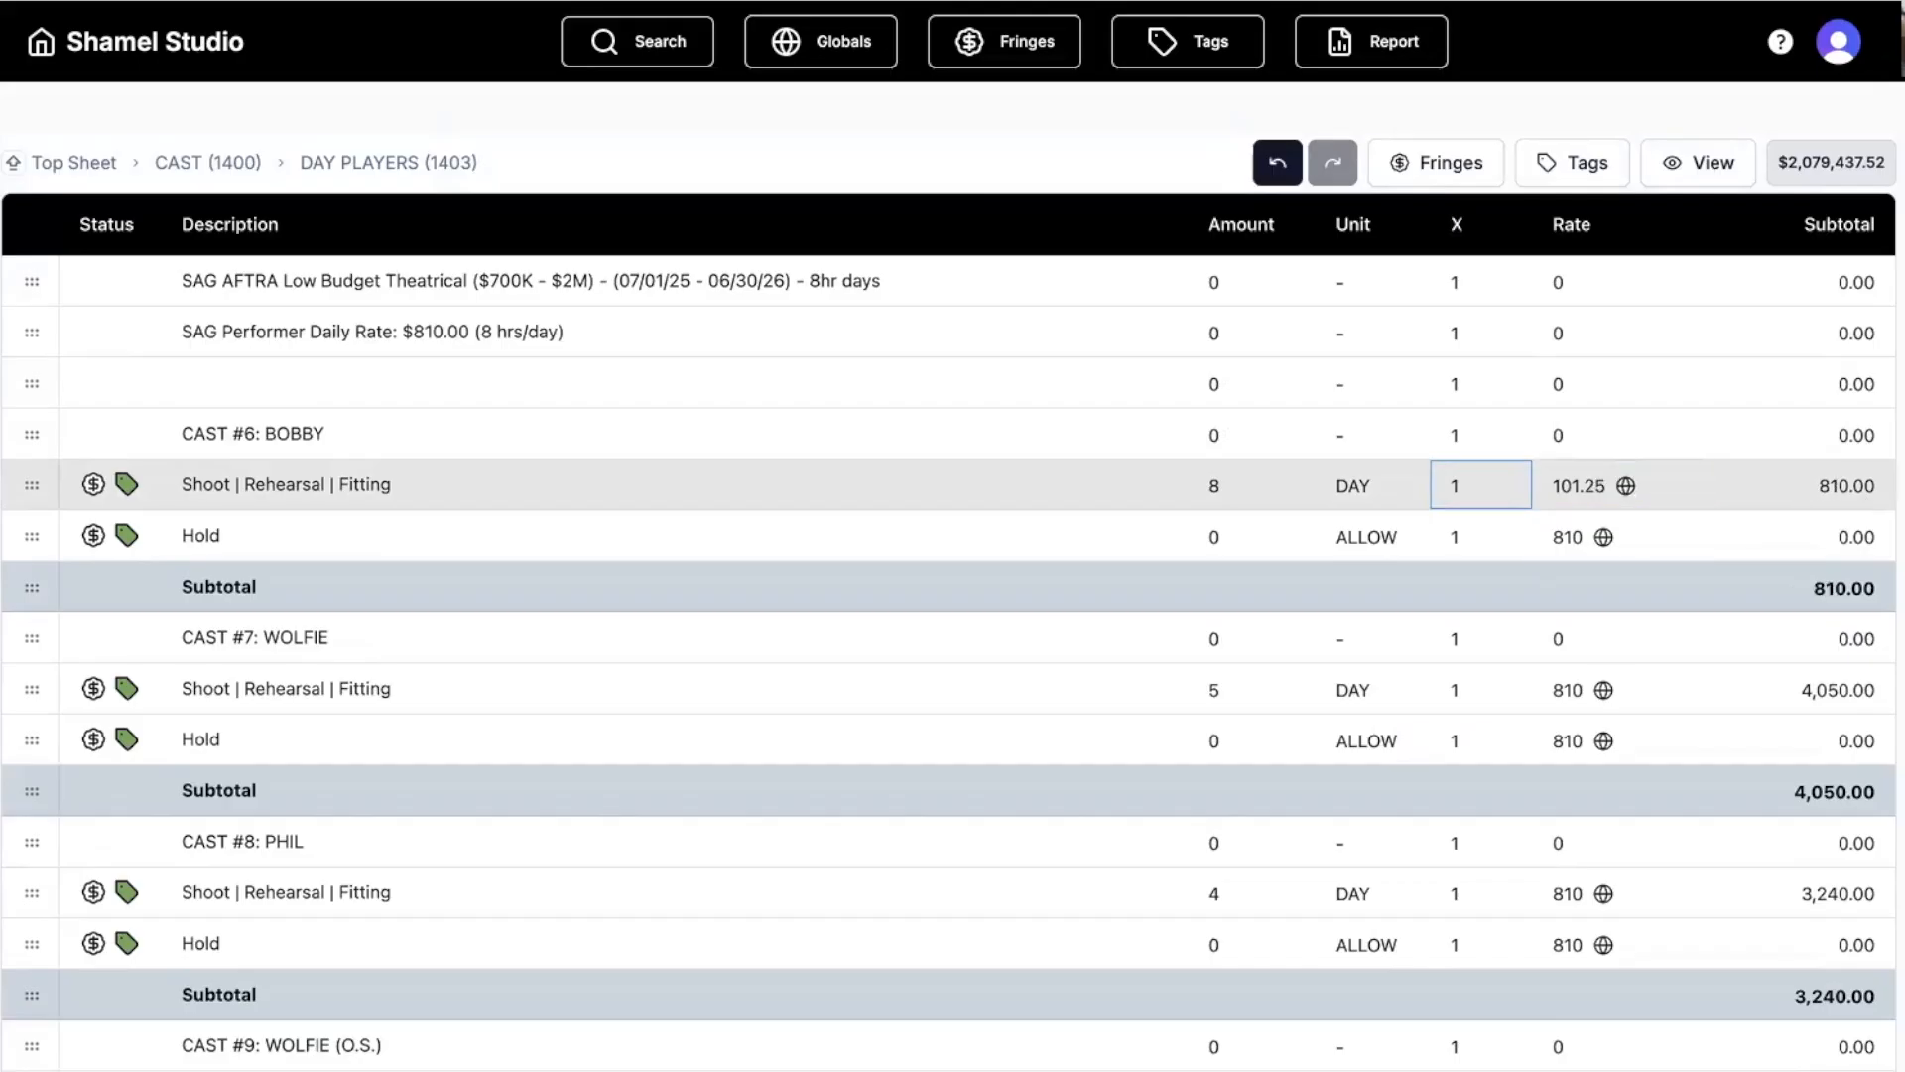
pyautogui.write('14')
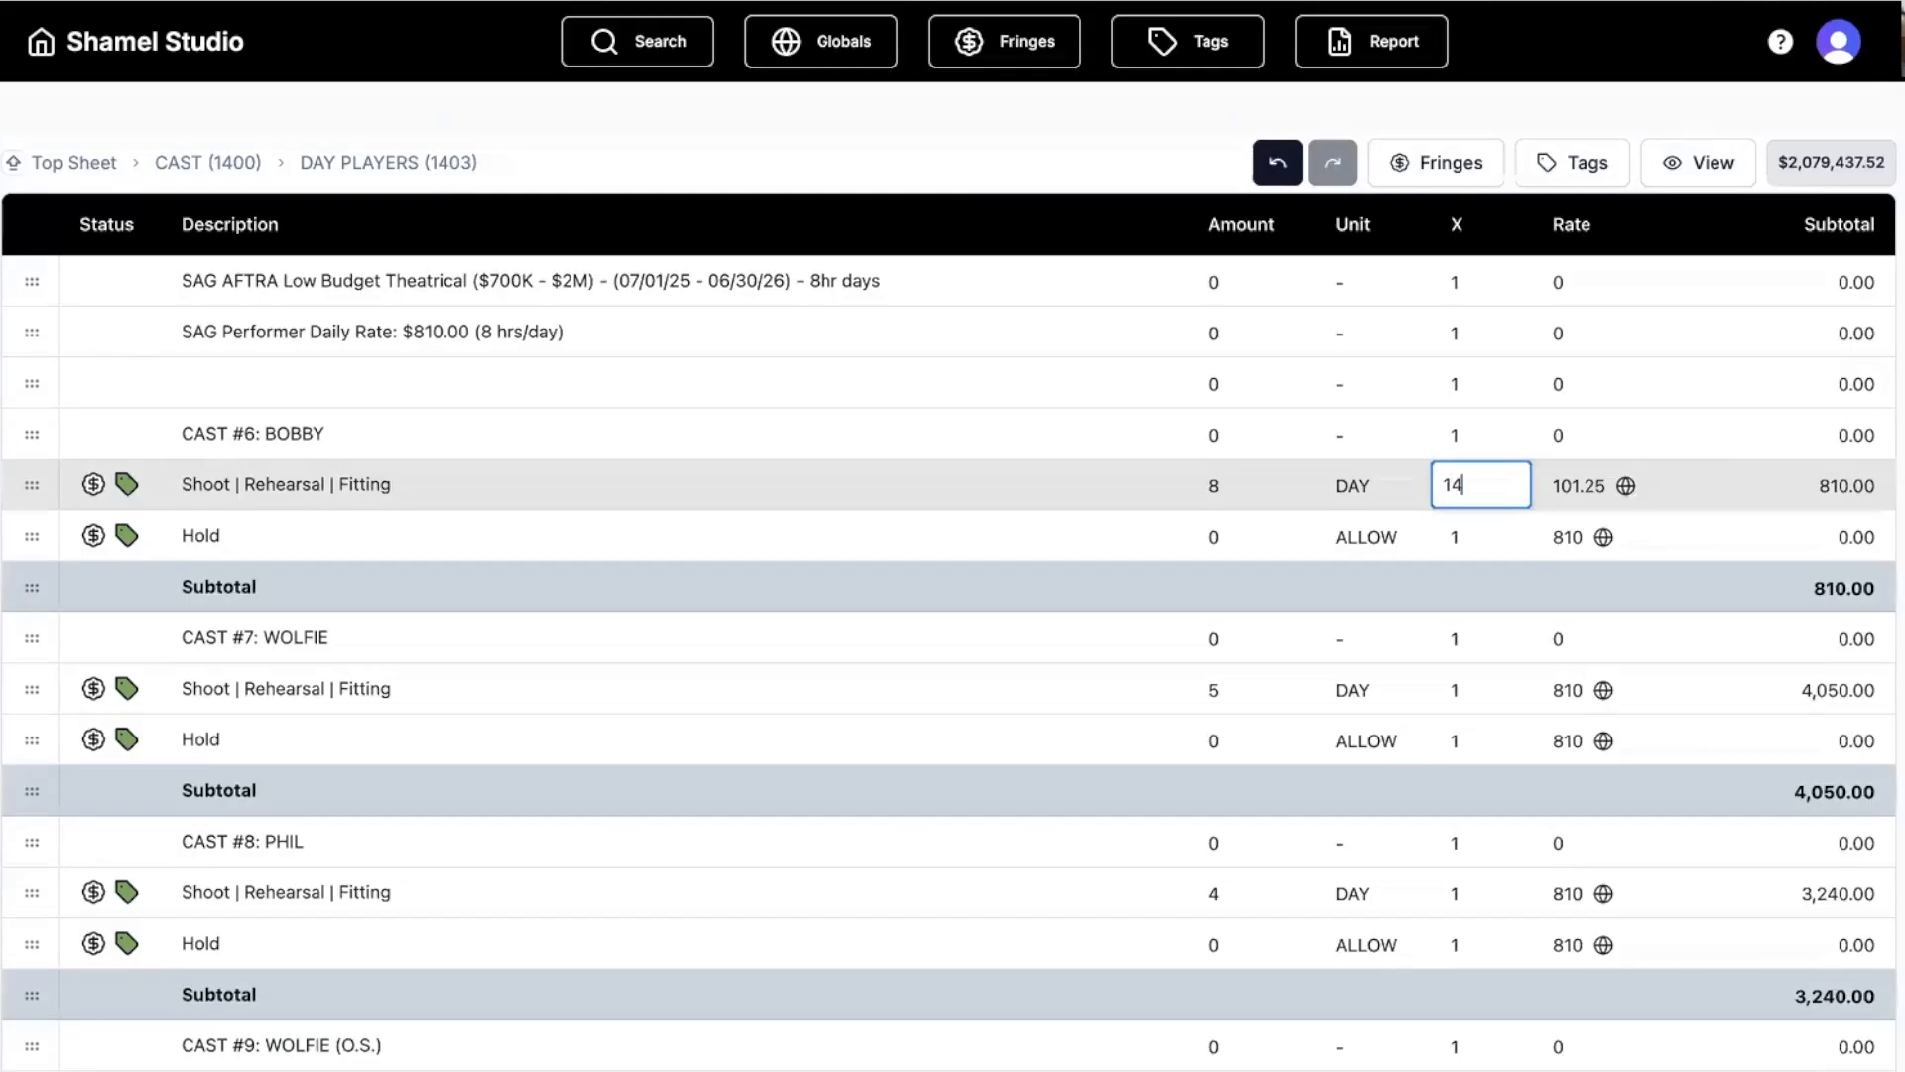
pyautogui.press('Return')
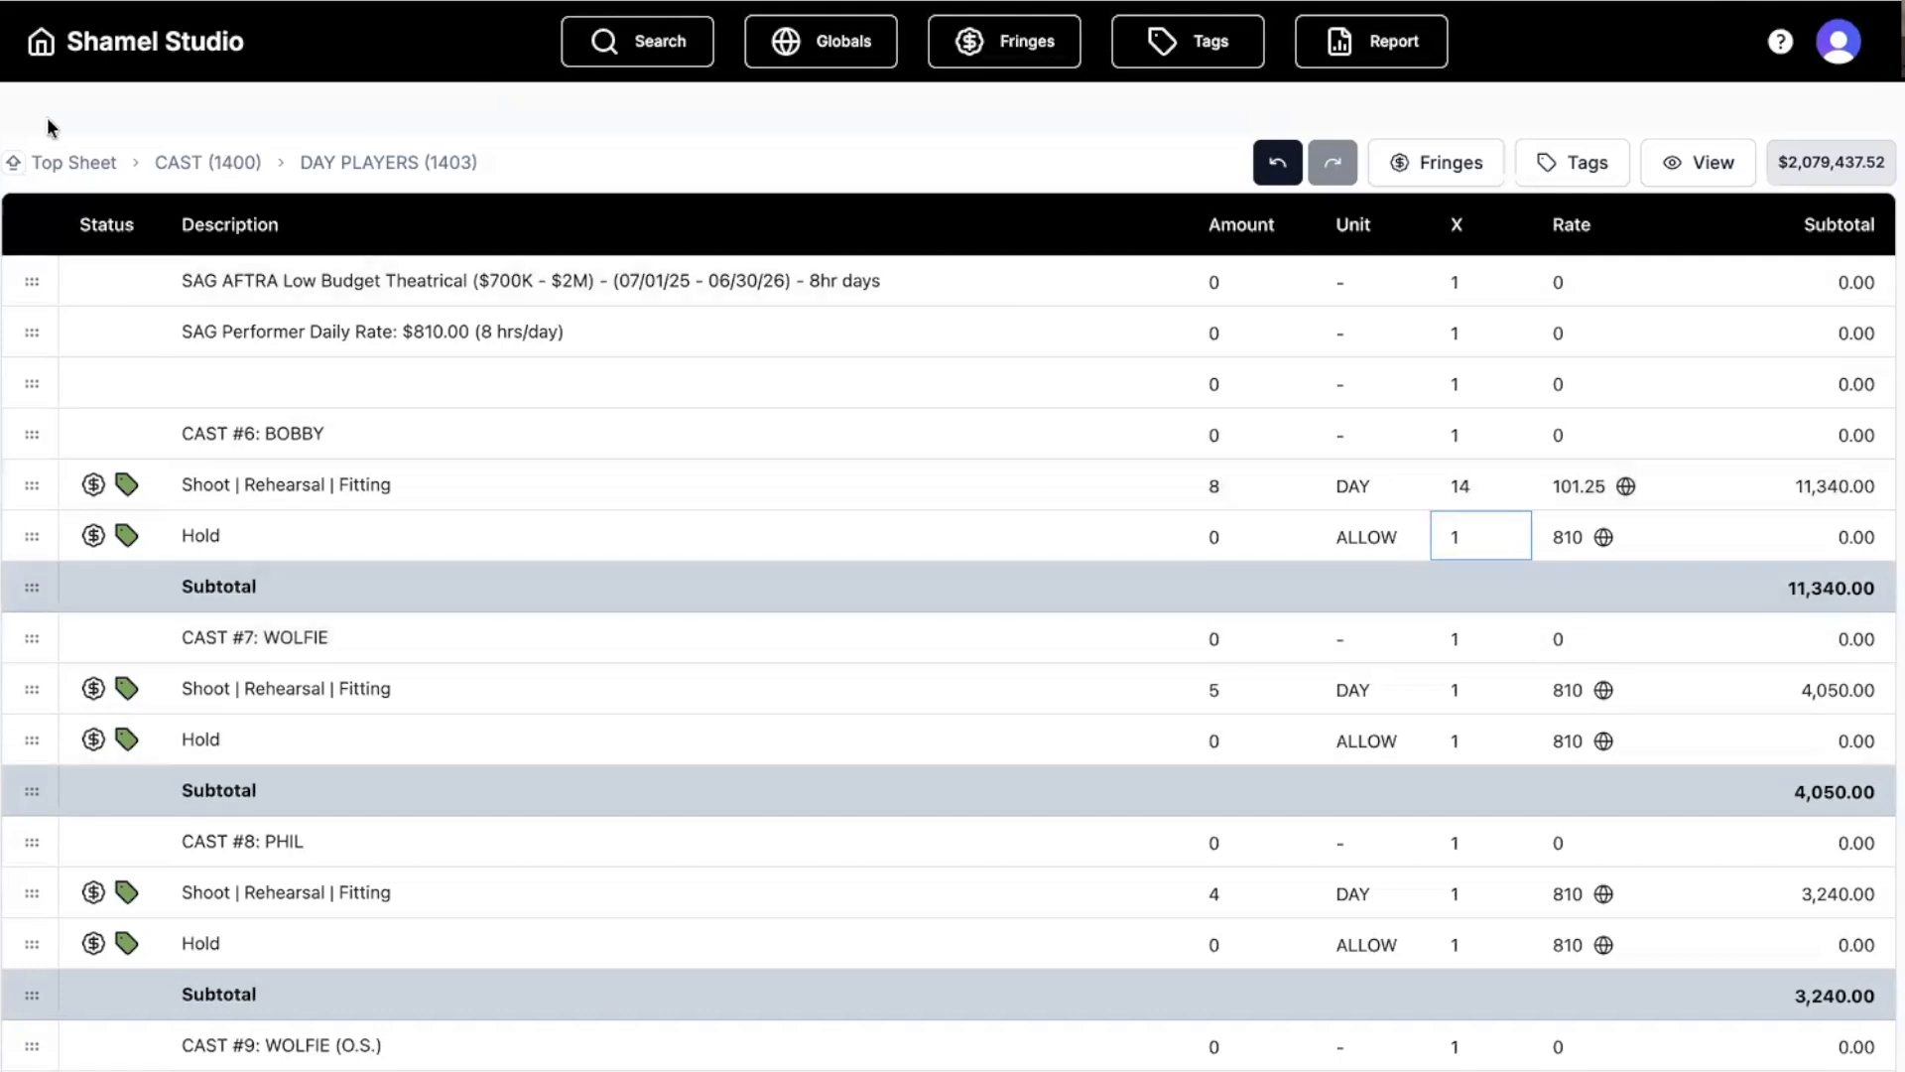
pyautogui.click(42, 46)
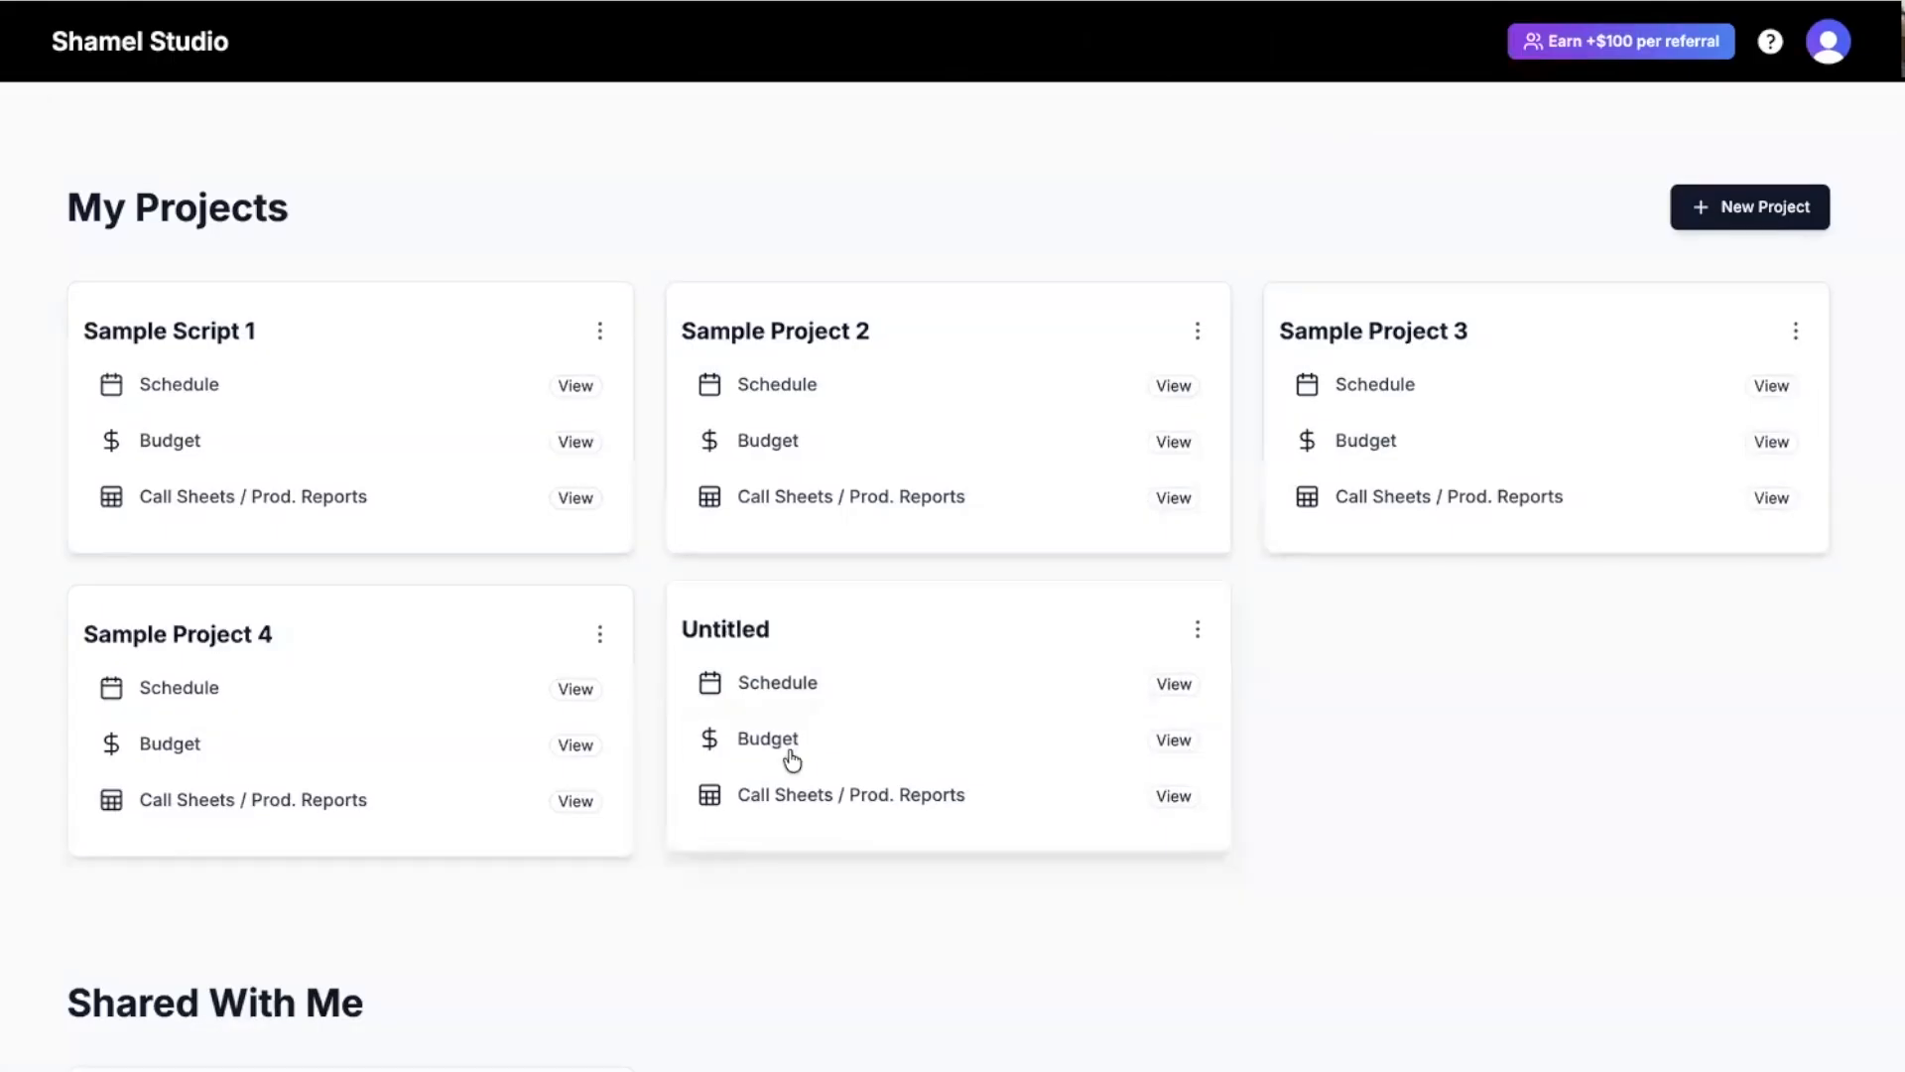
# Open the Untitled budget top sheet ($2,086,663.04) and briefly view the Fringes list.
pyautogui.click(789, 747)
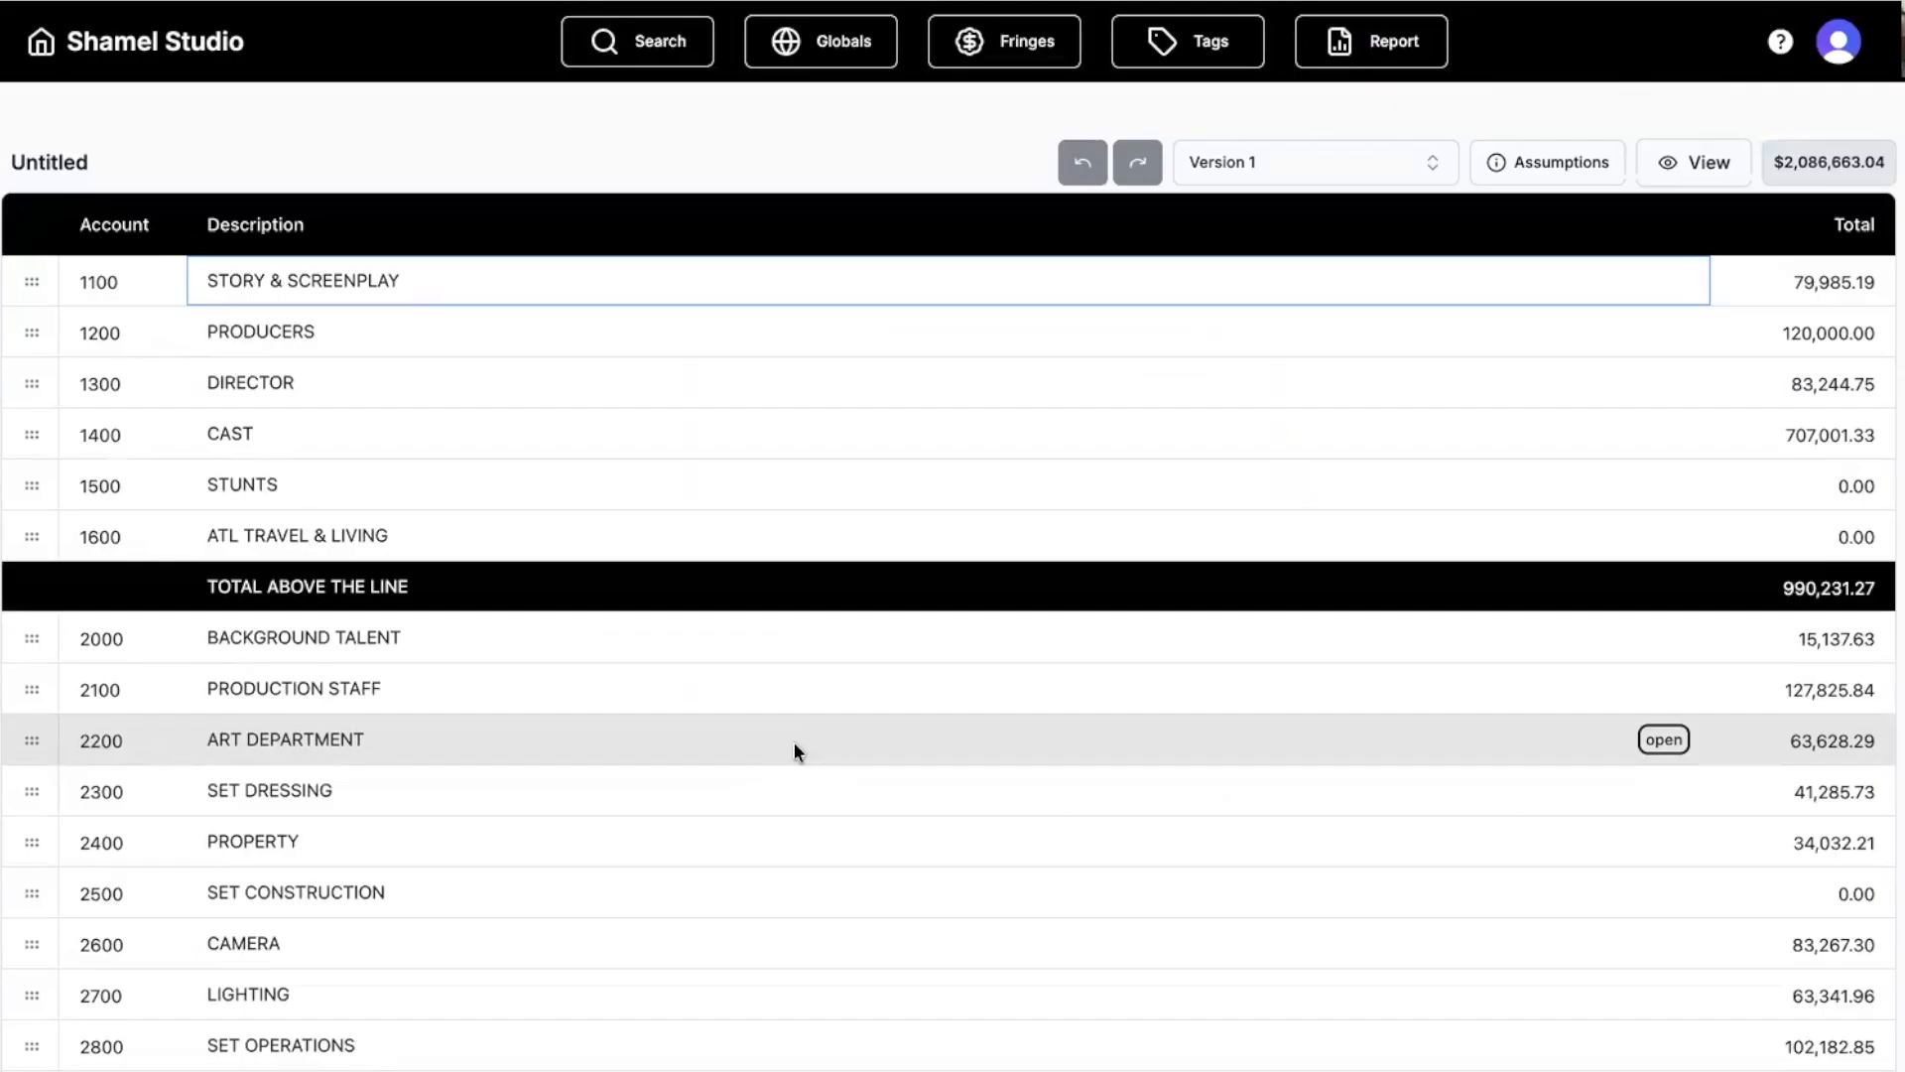
pyautogui.click(1010, 58)
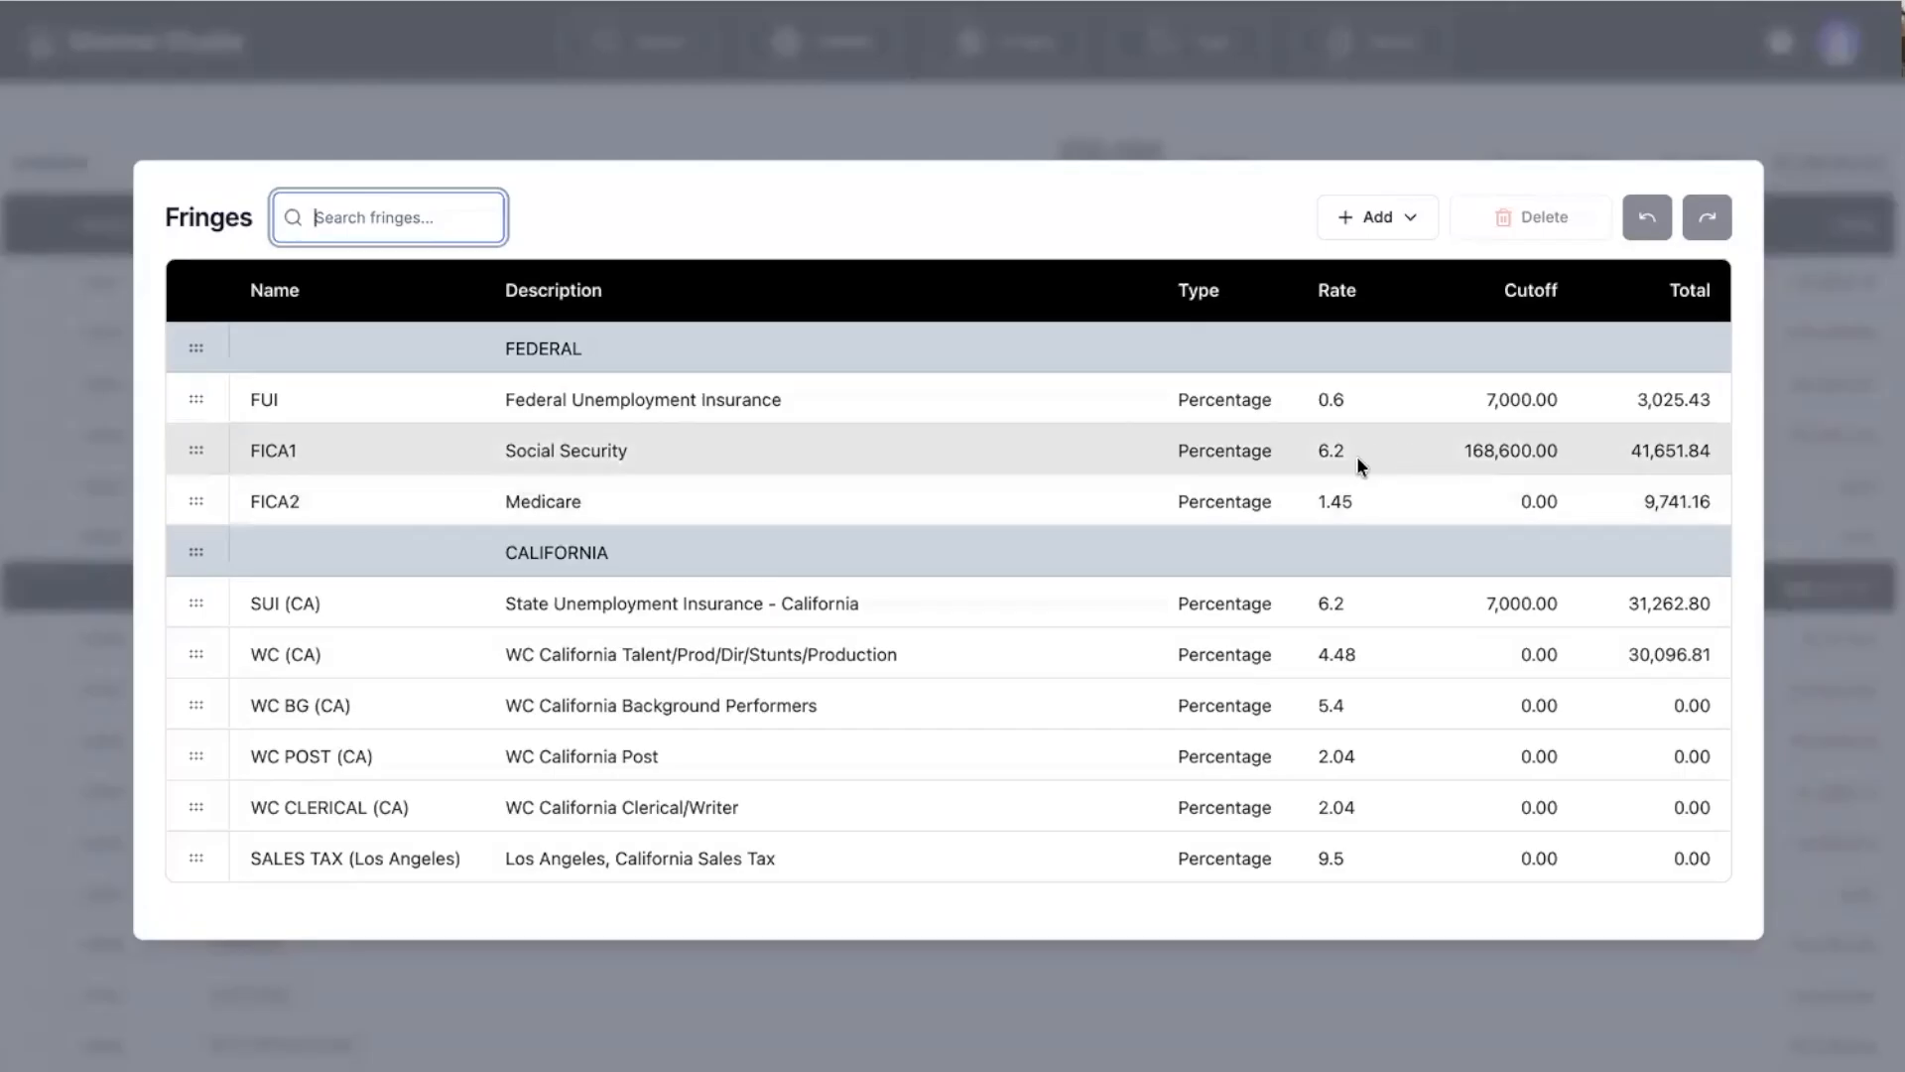
pyautogui.click(841, 123)
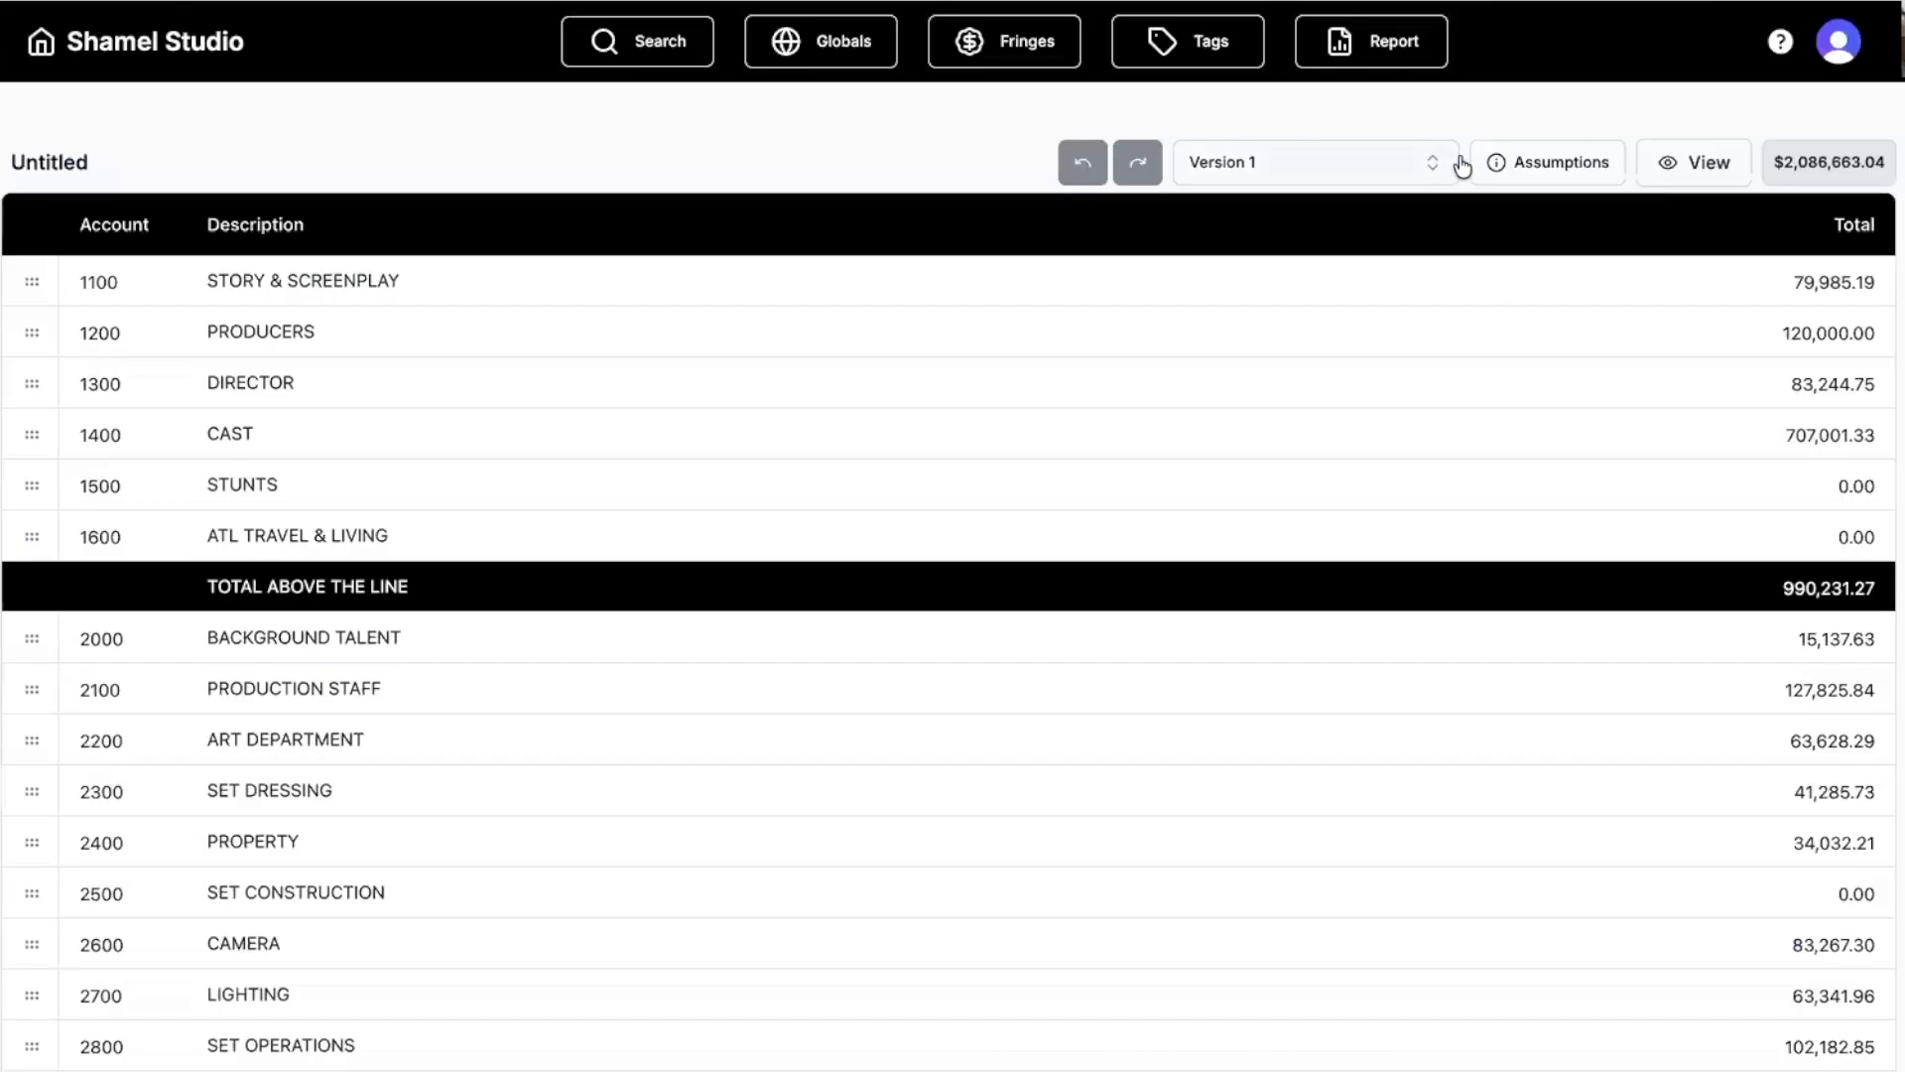
# In Assumptions, keep California location and USD budget currency, then open Manage Currencies.
pyautogui.click(1541, 164)
pyautogui.click(1632, 339)
pyautogui.scroll(-5, 1683, 575)
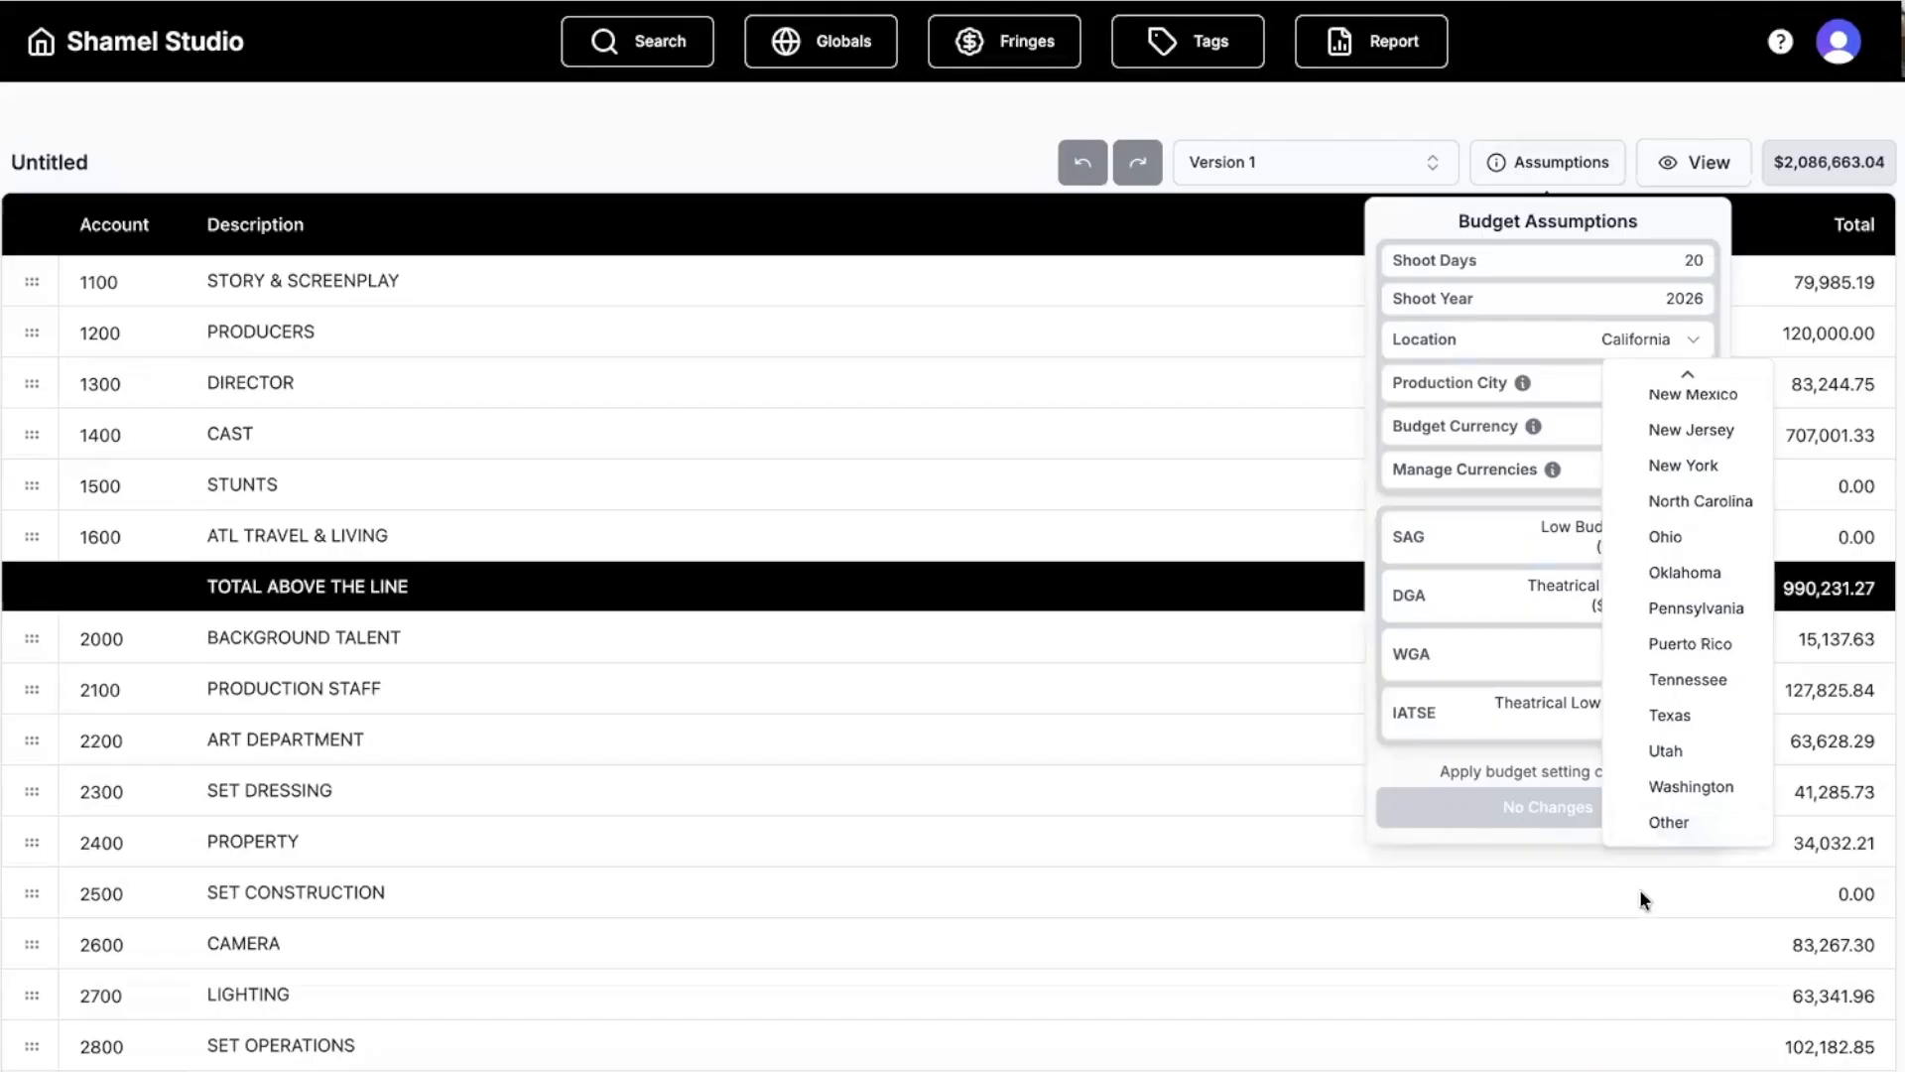
pyautogui.click(1483, 340)
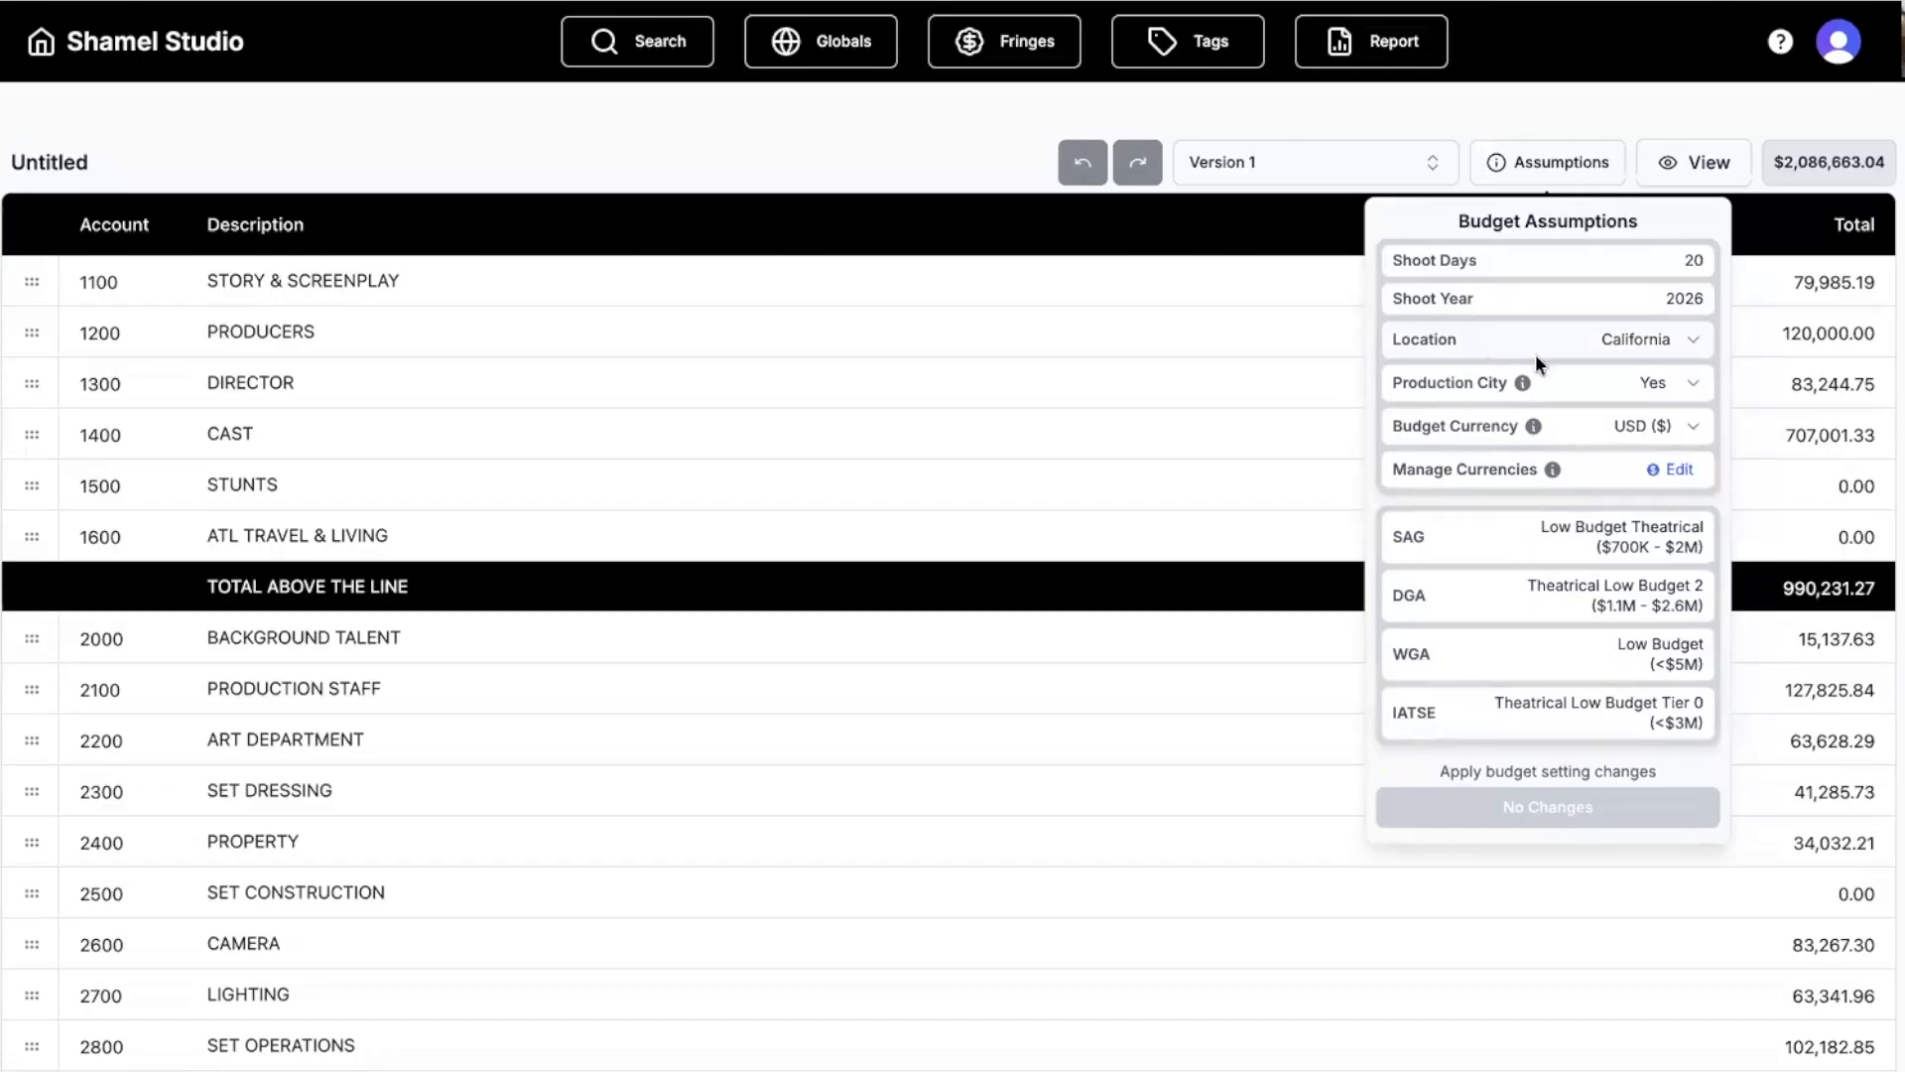
pyautogui.click(1637, 427)
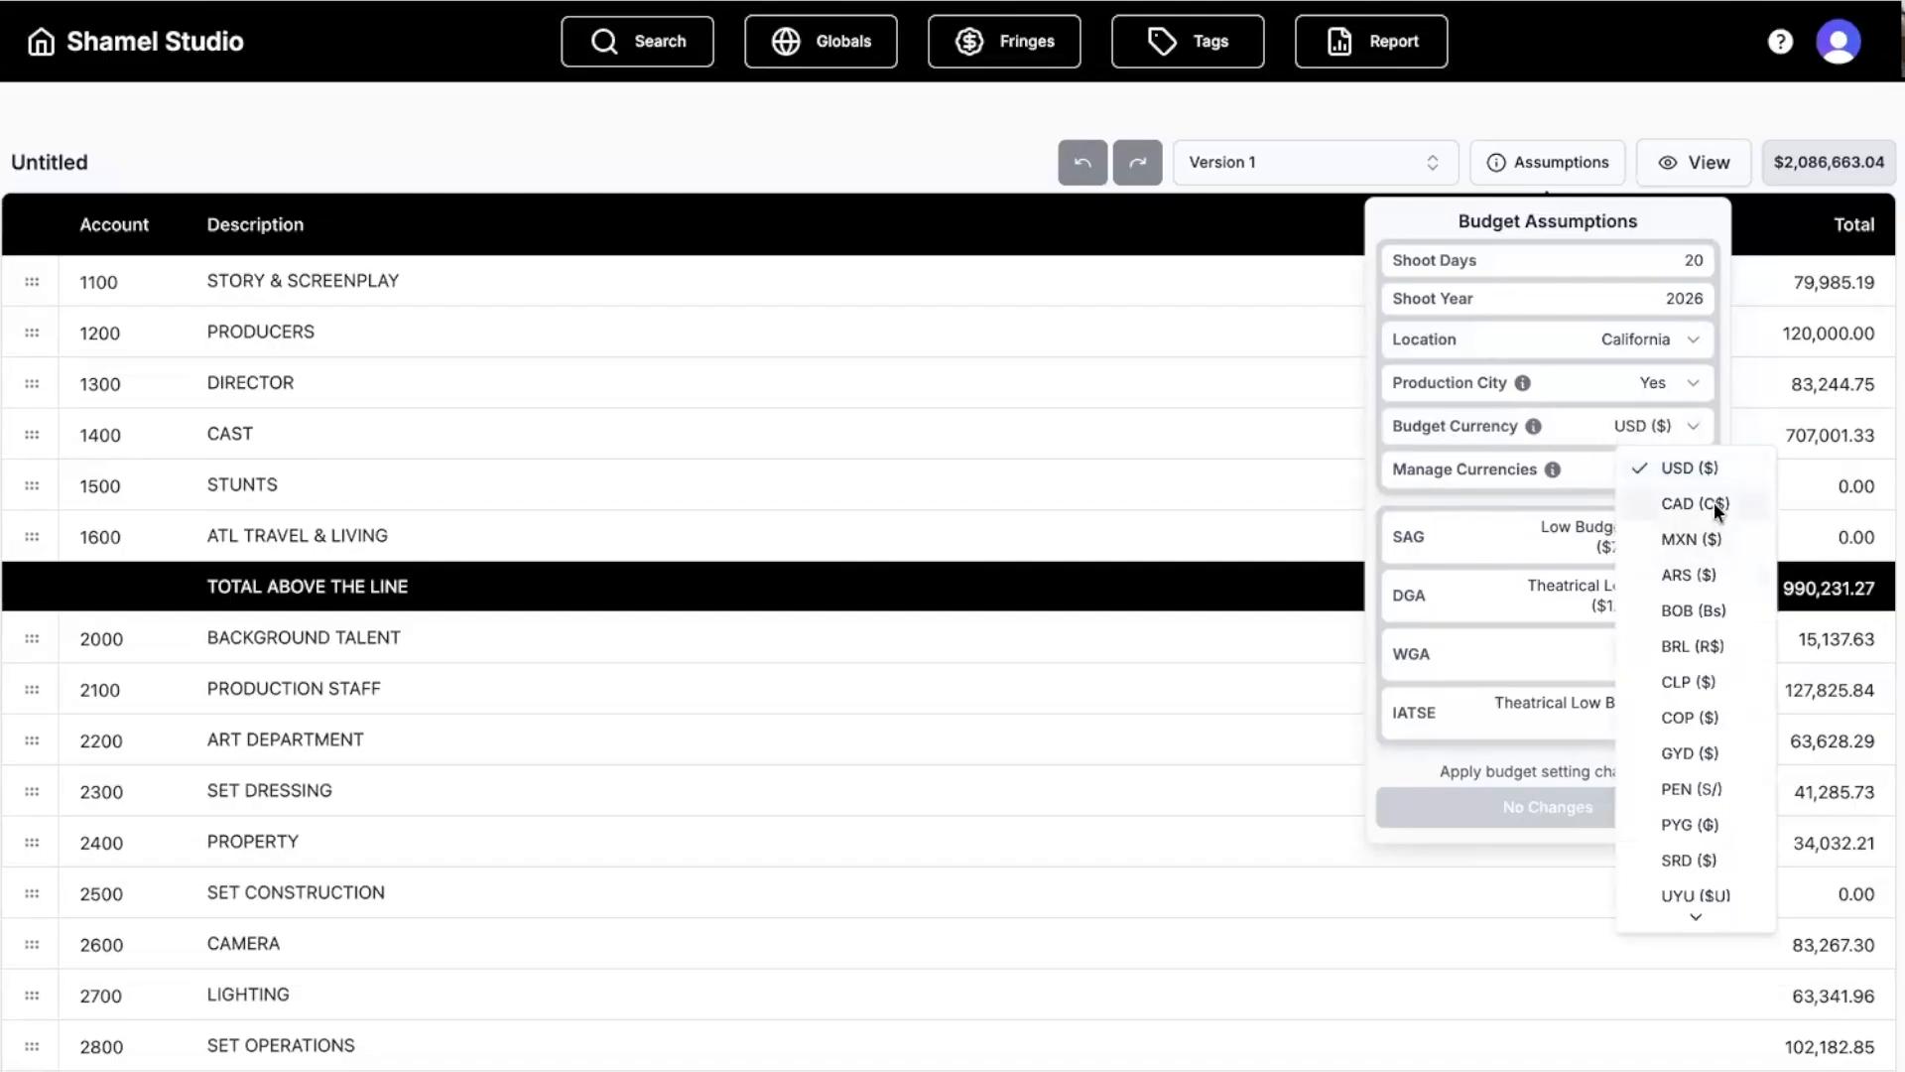
pyautogui.click(1708, 475)
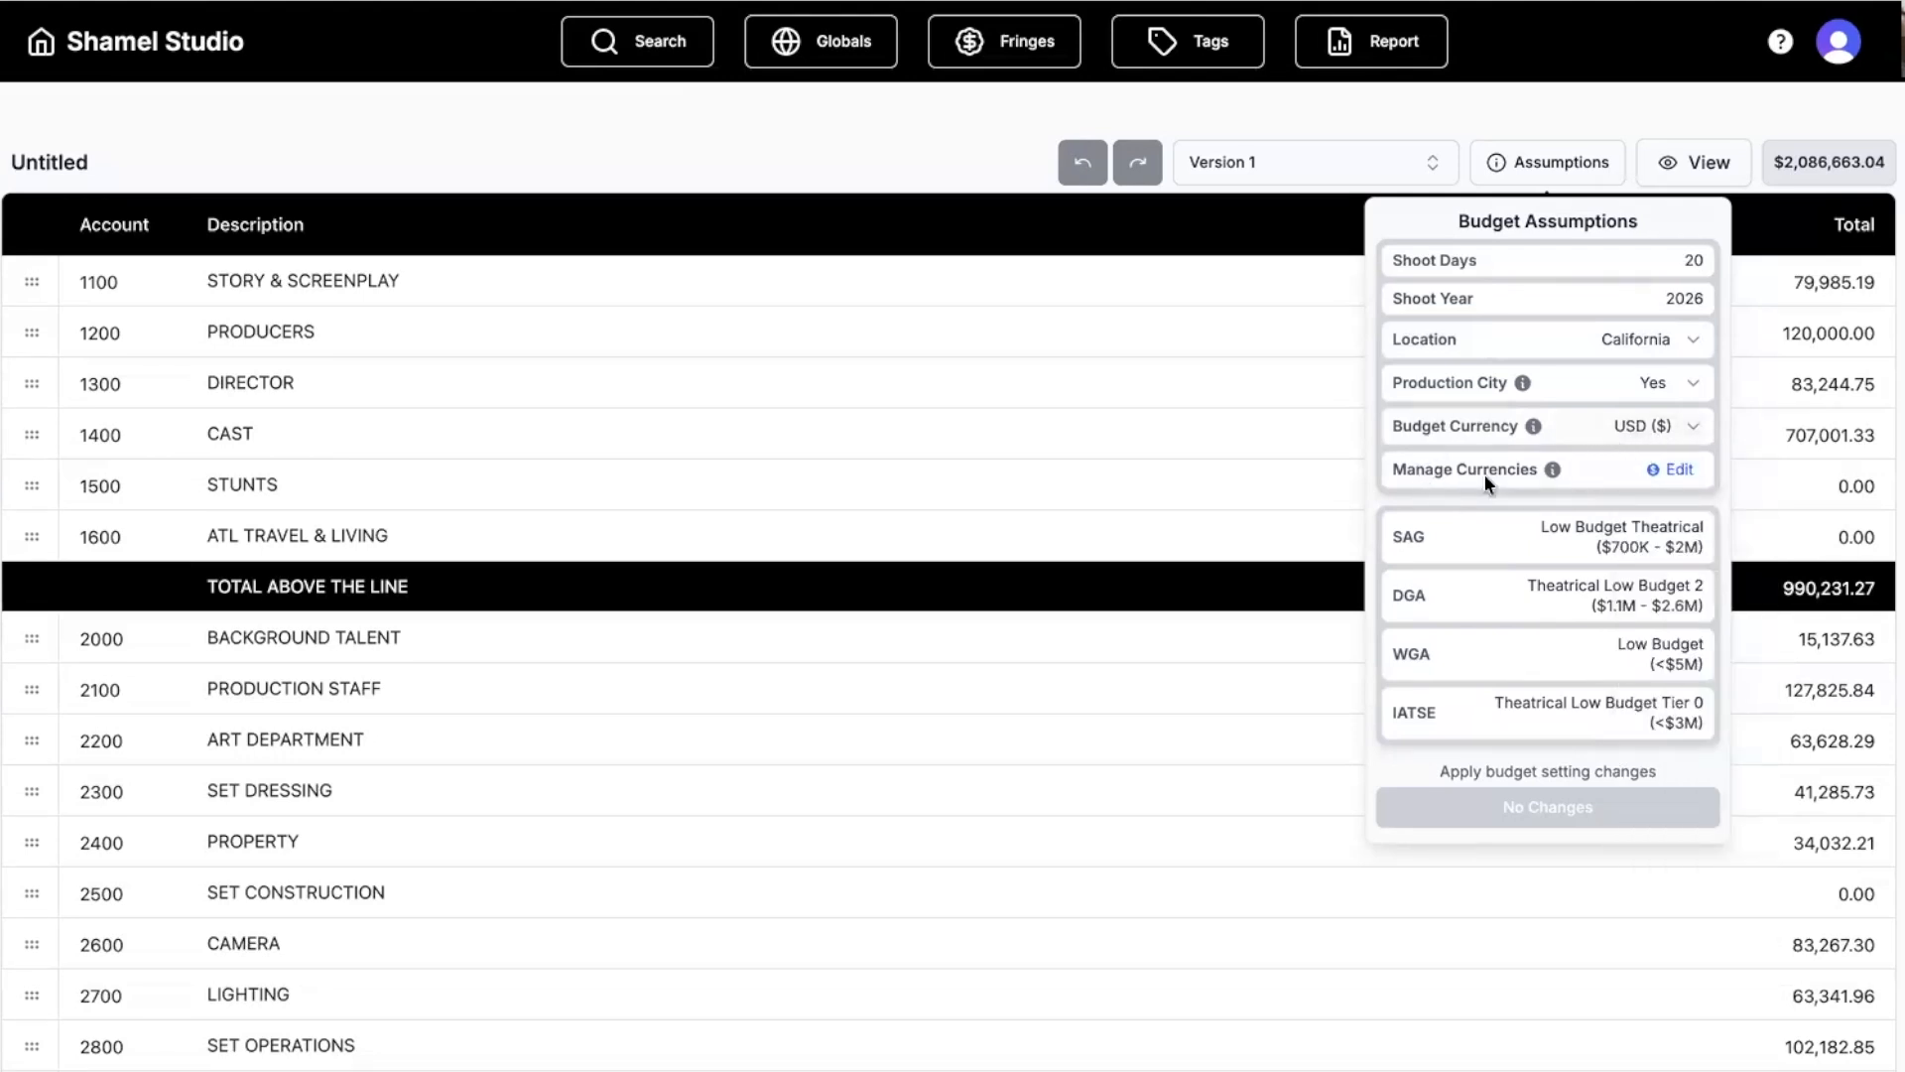
pyautogui.click(1679, 470)
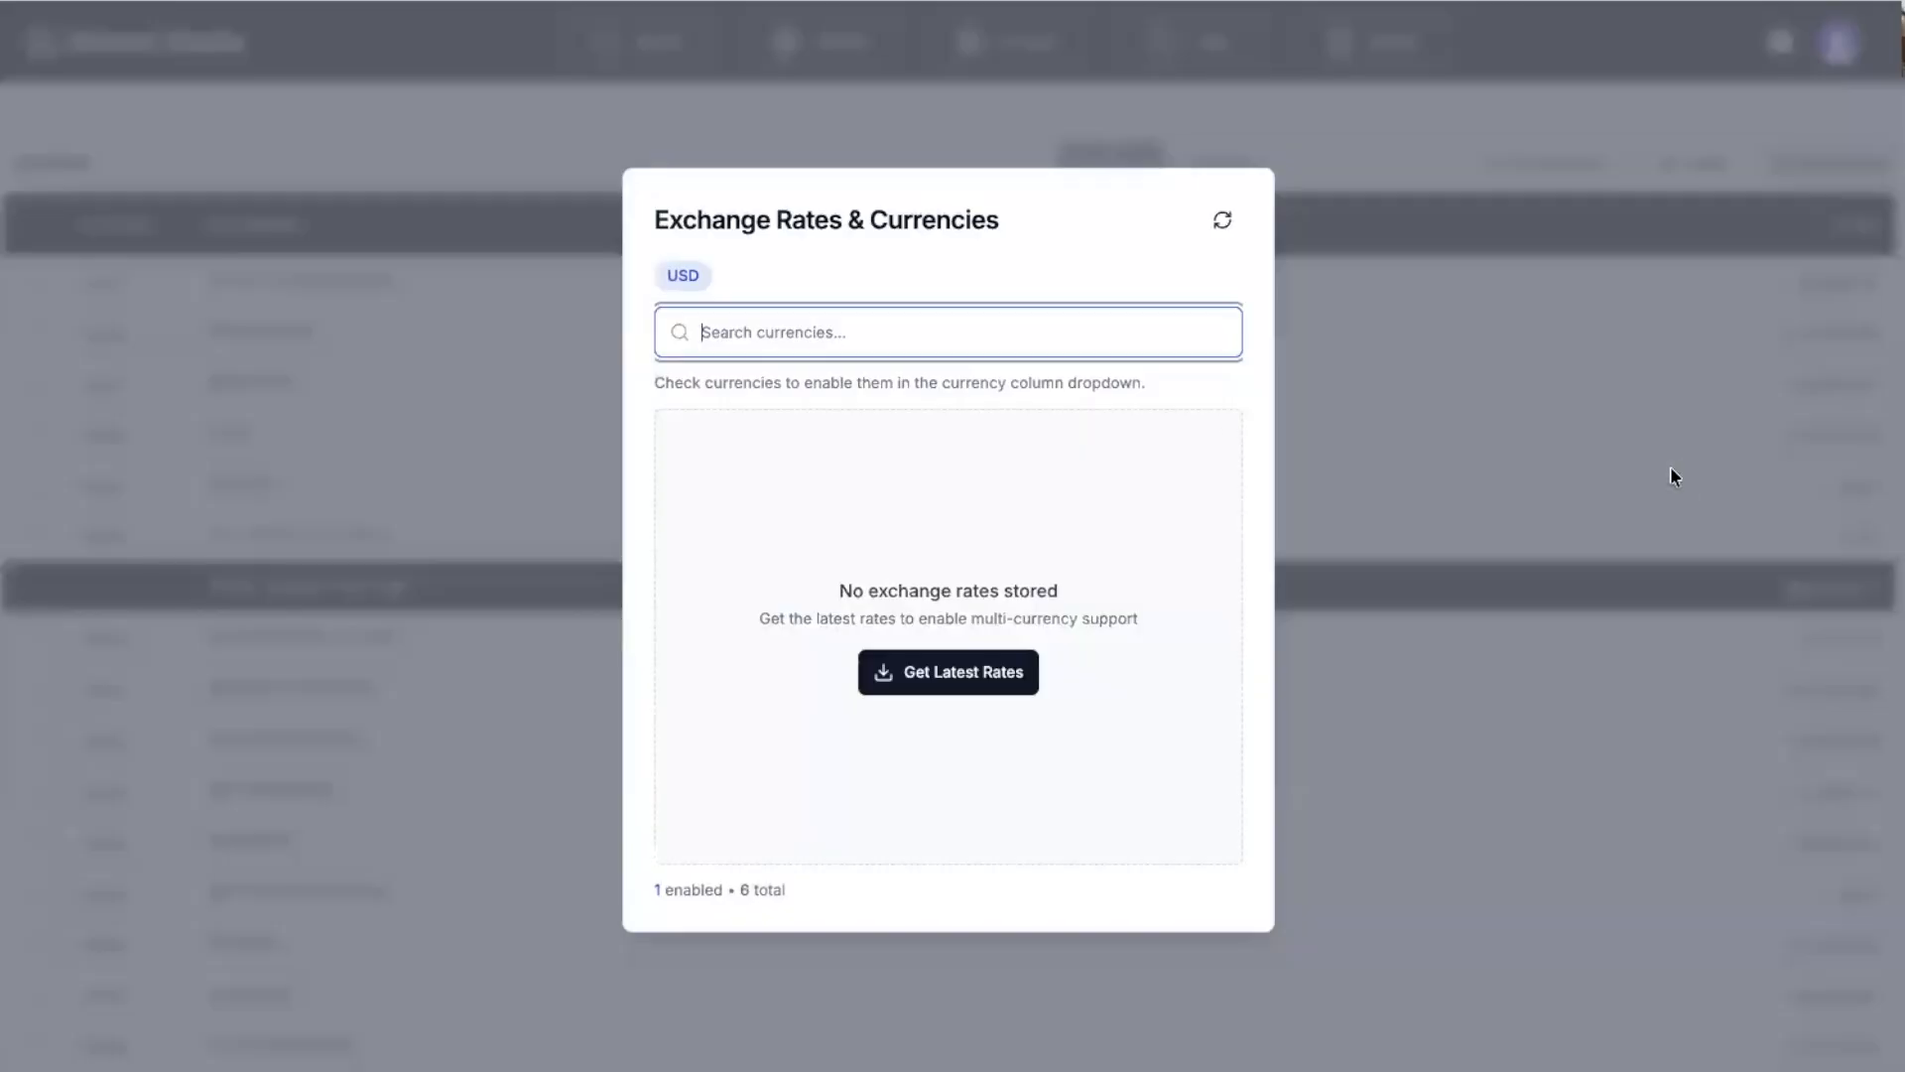
# Fetch the latest exchange rates and enable AUD and CAD for the budget.
pyautogui.click(936, 668)
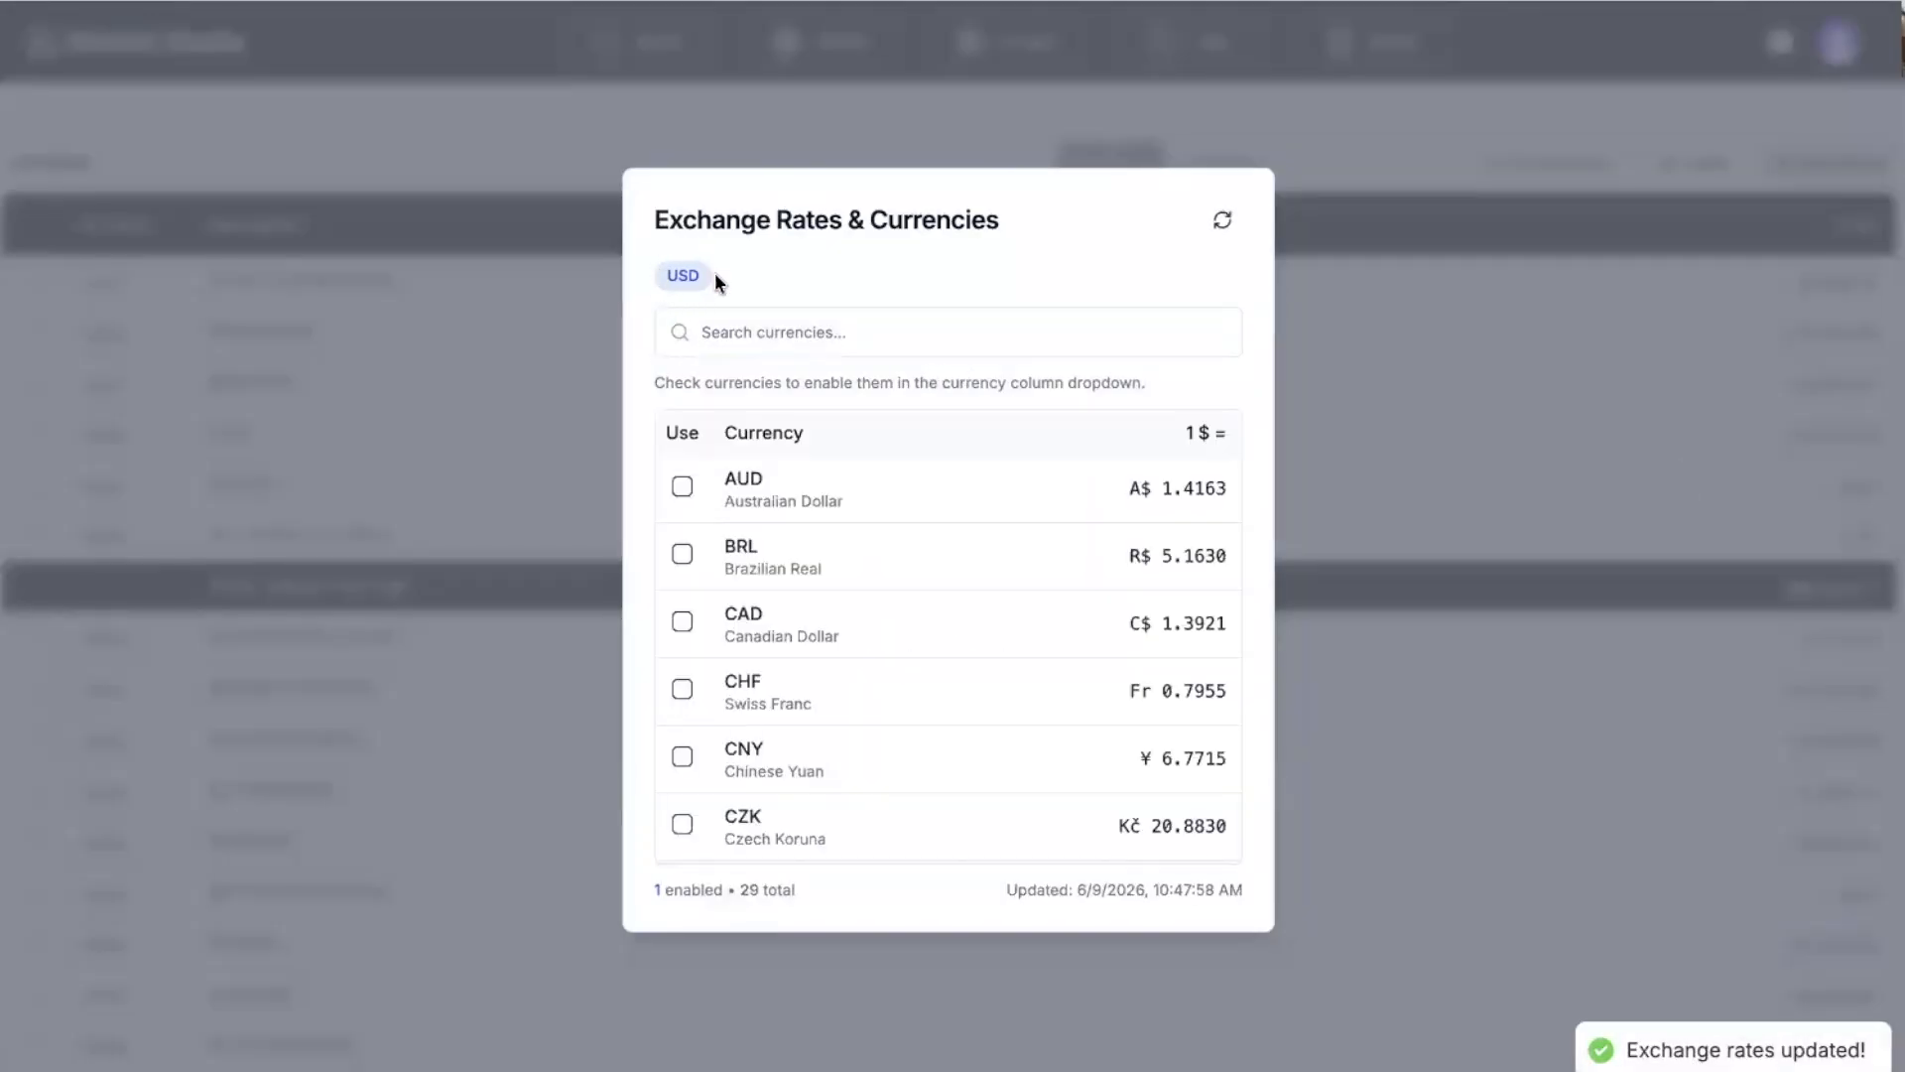
pyautogui.click(684, 487)
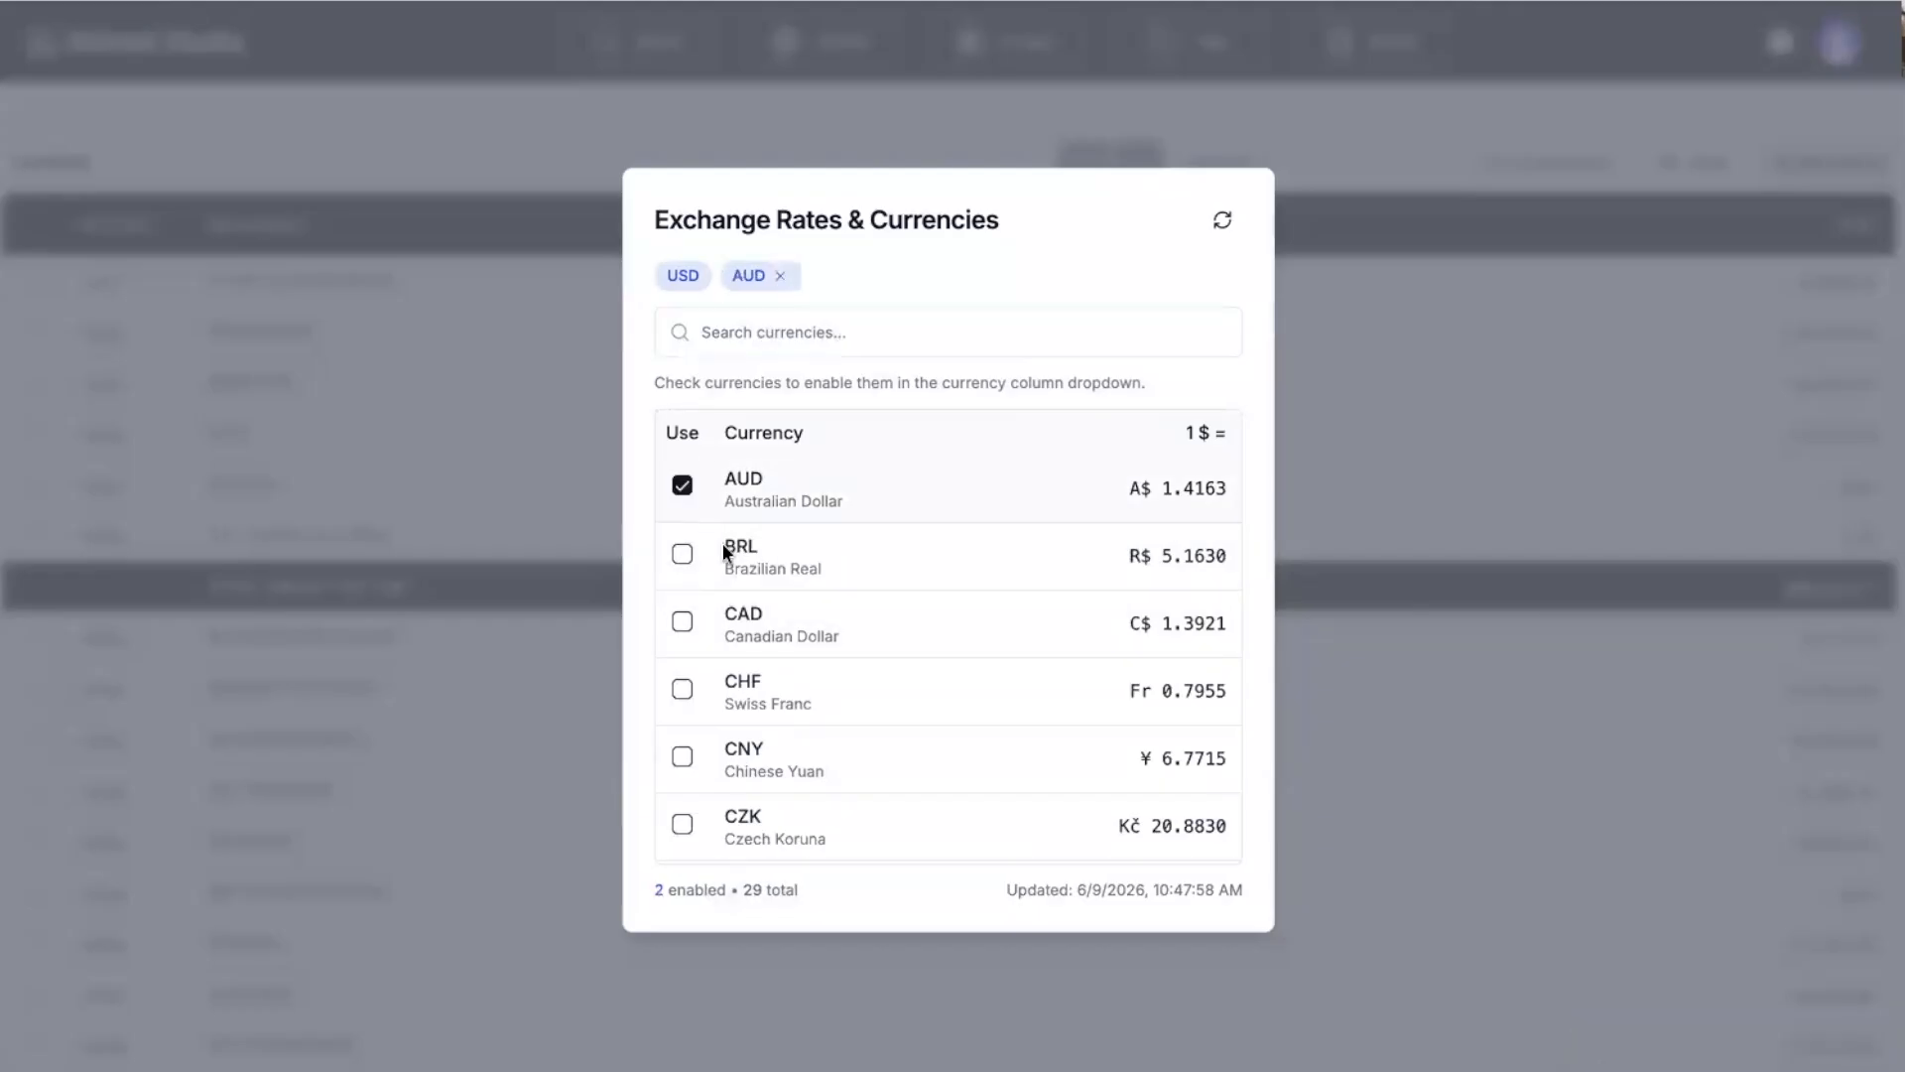
pyautogui.click(684, 625)
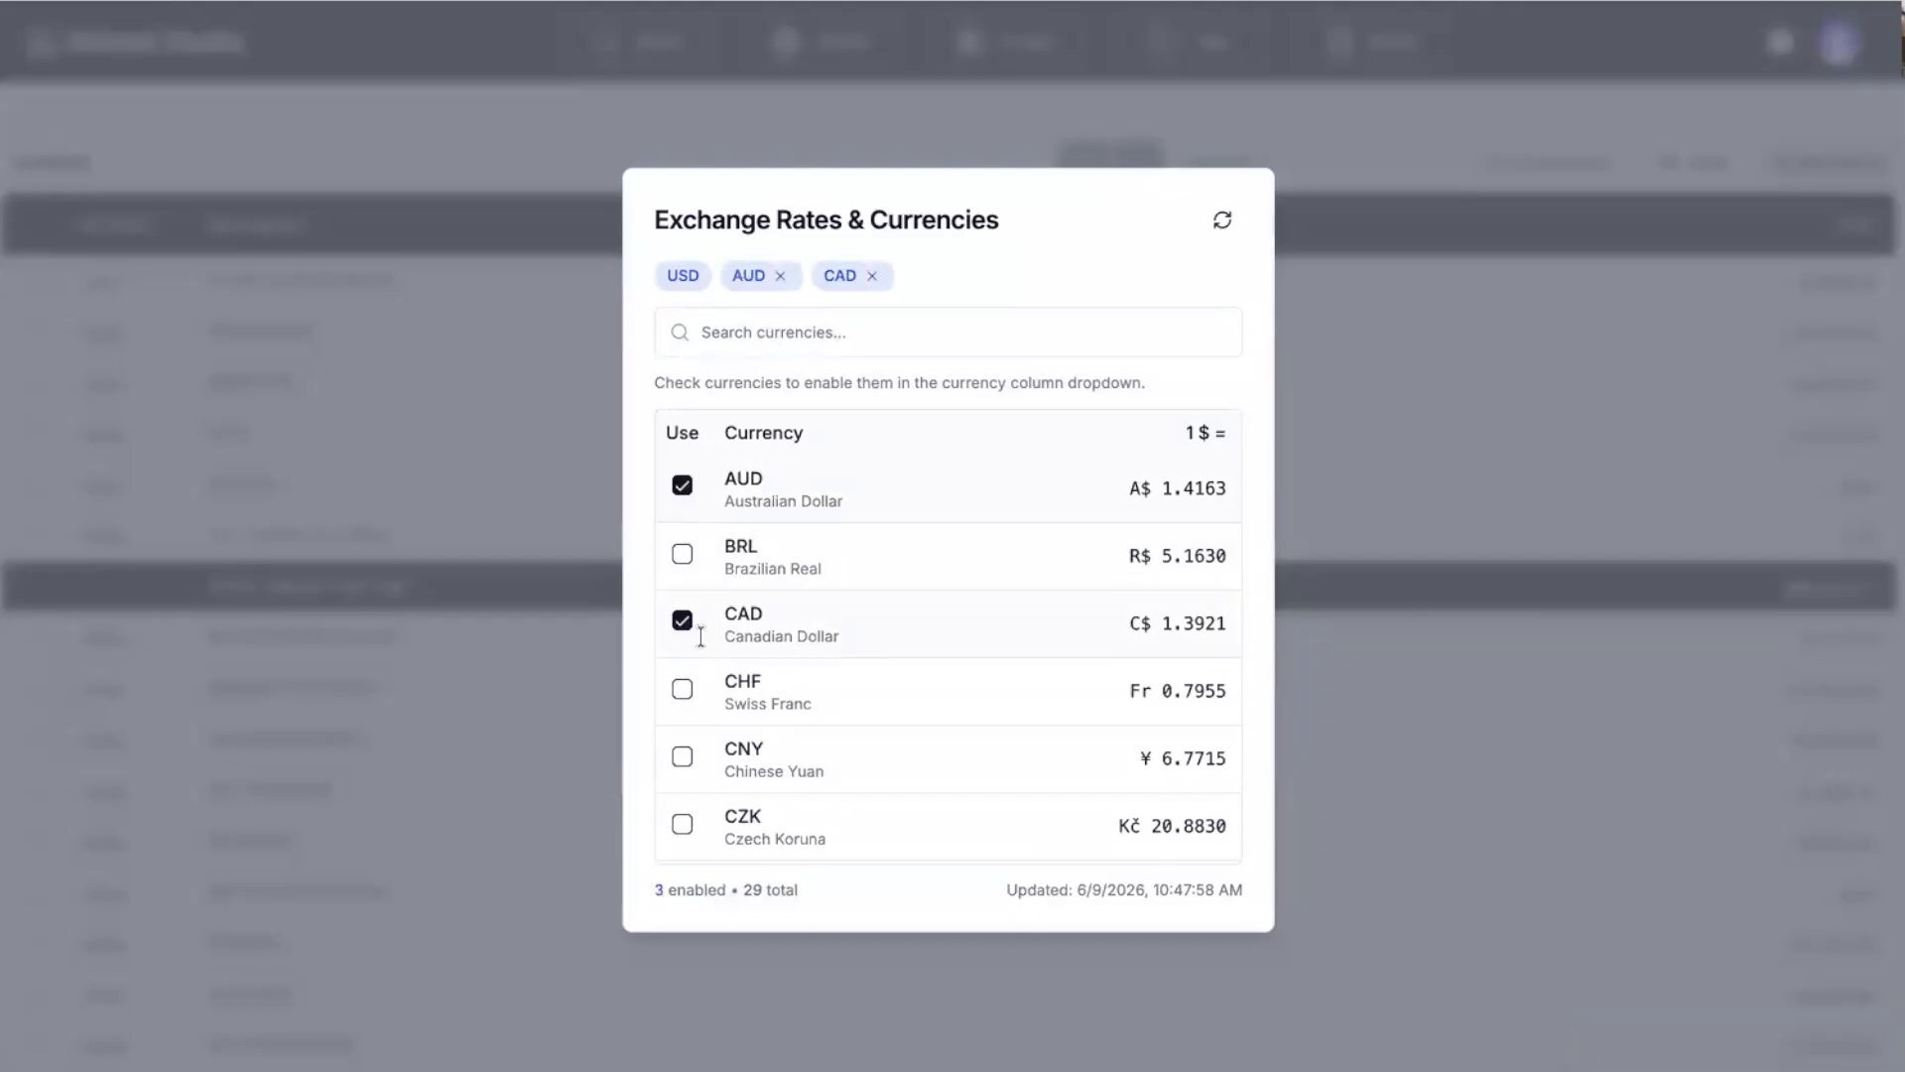
pyautogui.click(1419, 343)
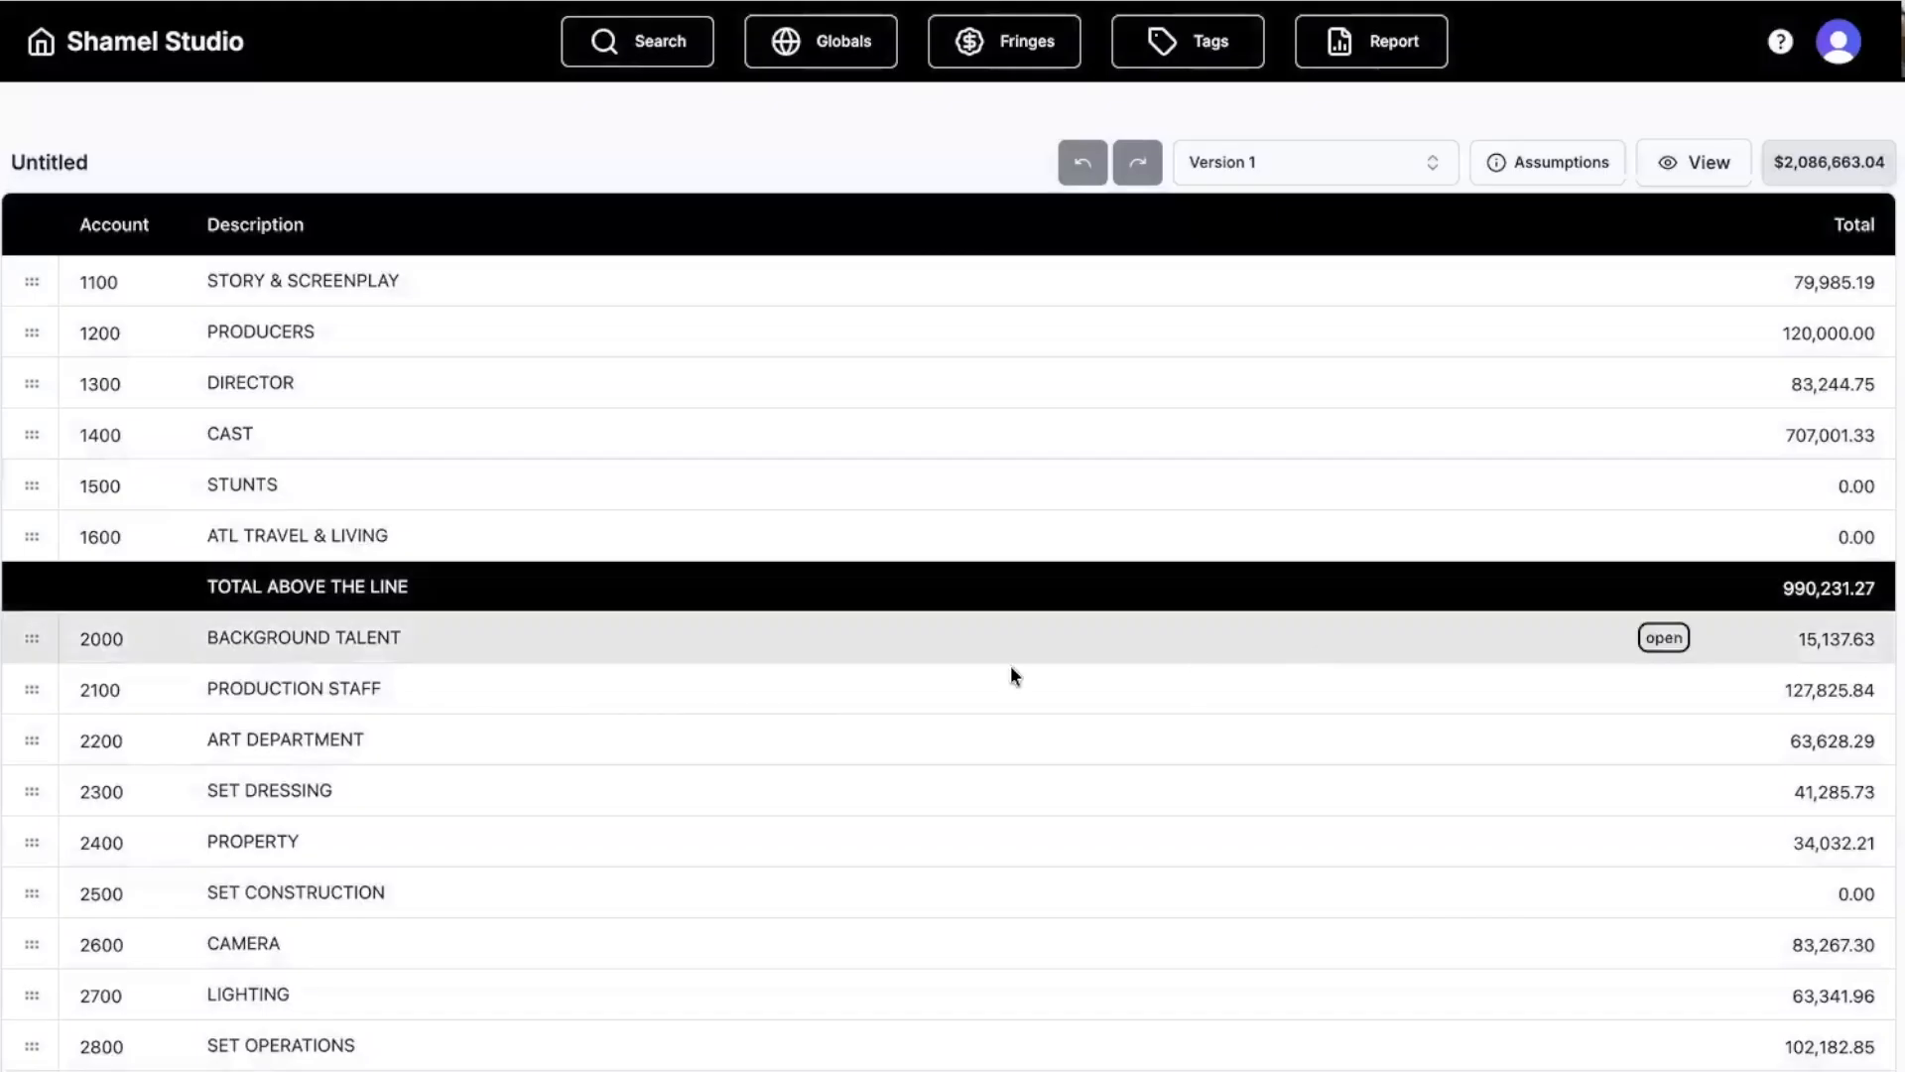
# Open the ART DIRECTOR (2202) line items and add a Currency column to the table.
pyautogui.scroll(-3, 597, 635)
pyautogui.scroll(1, 581, 623)
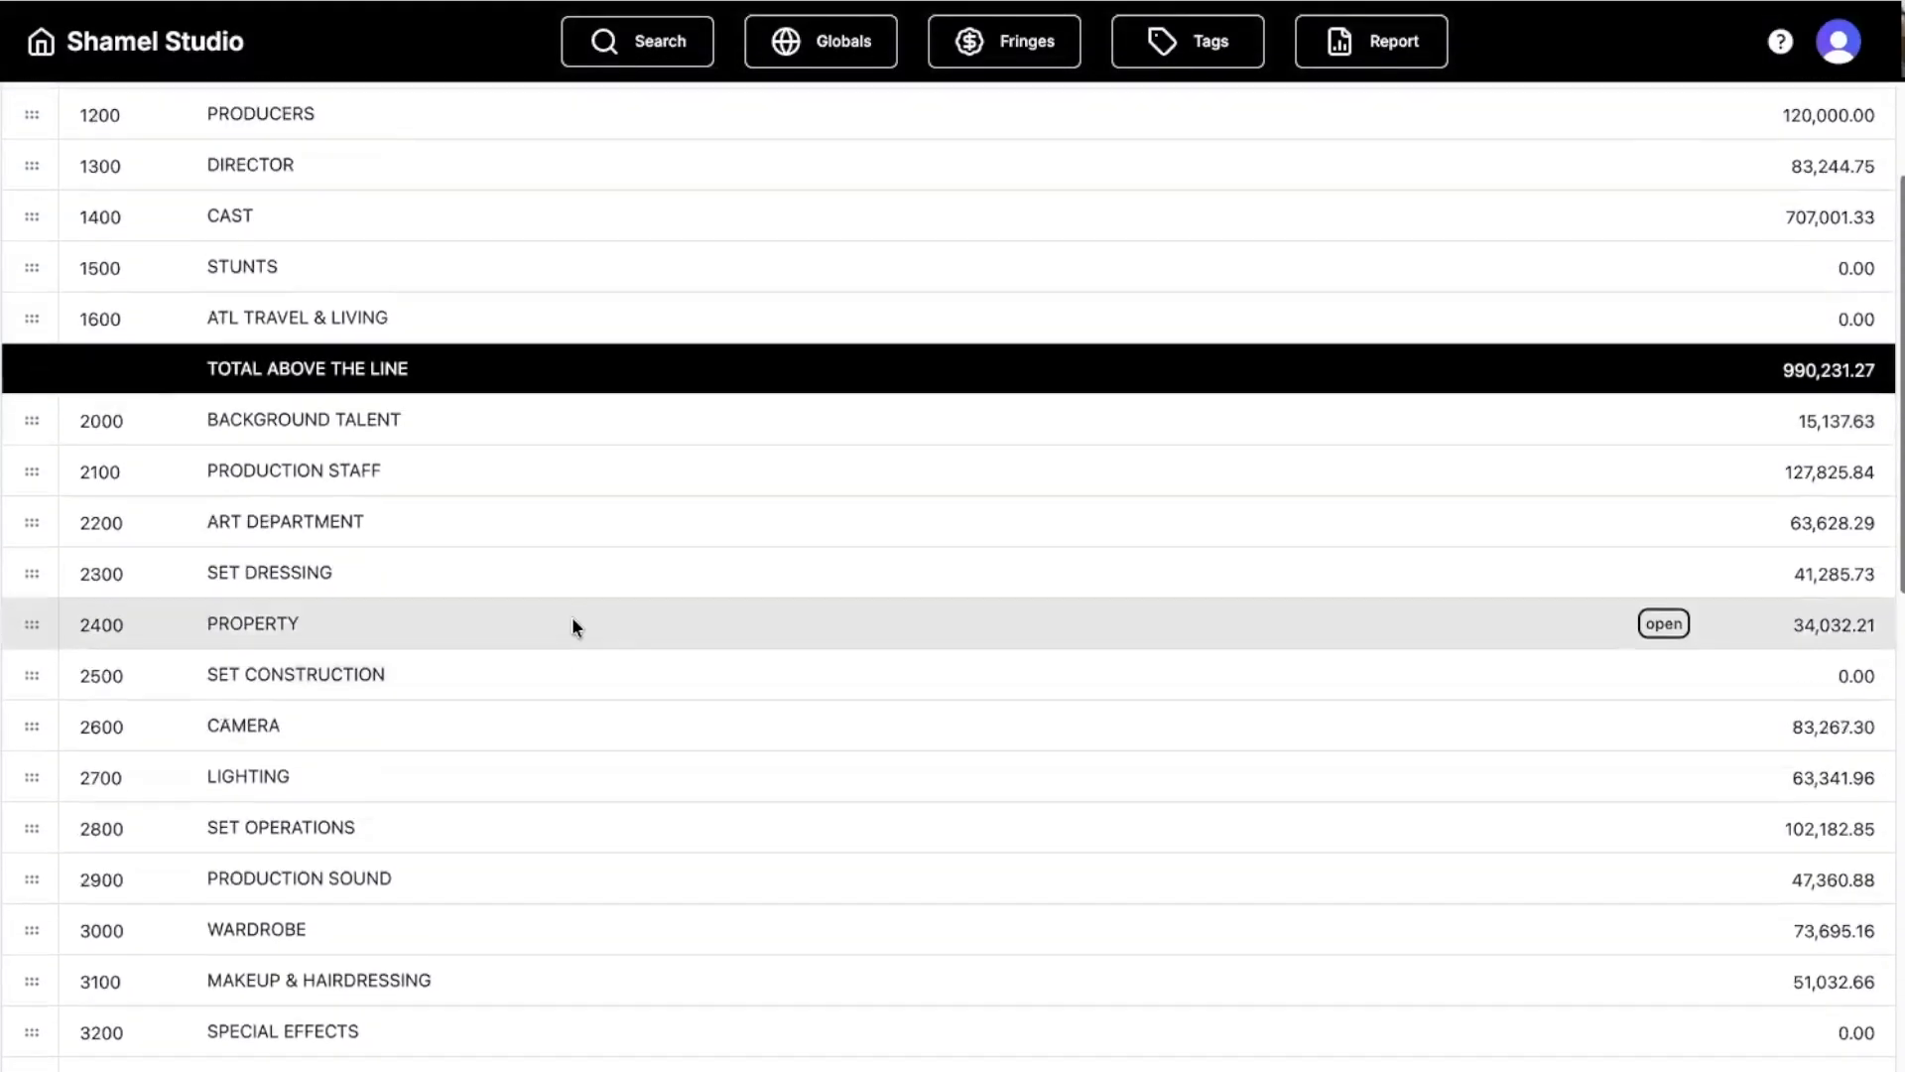
pyautogui.scroll(1, 481, 635)
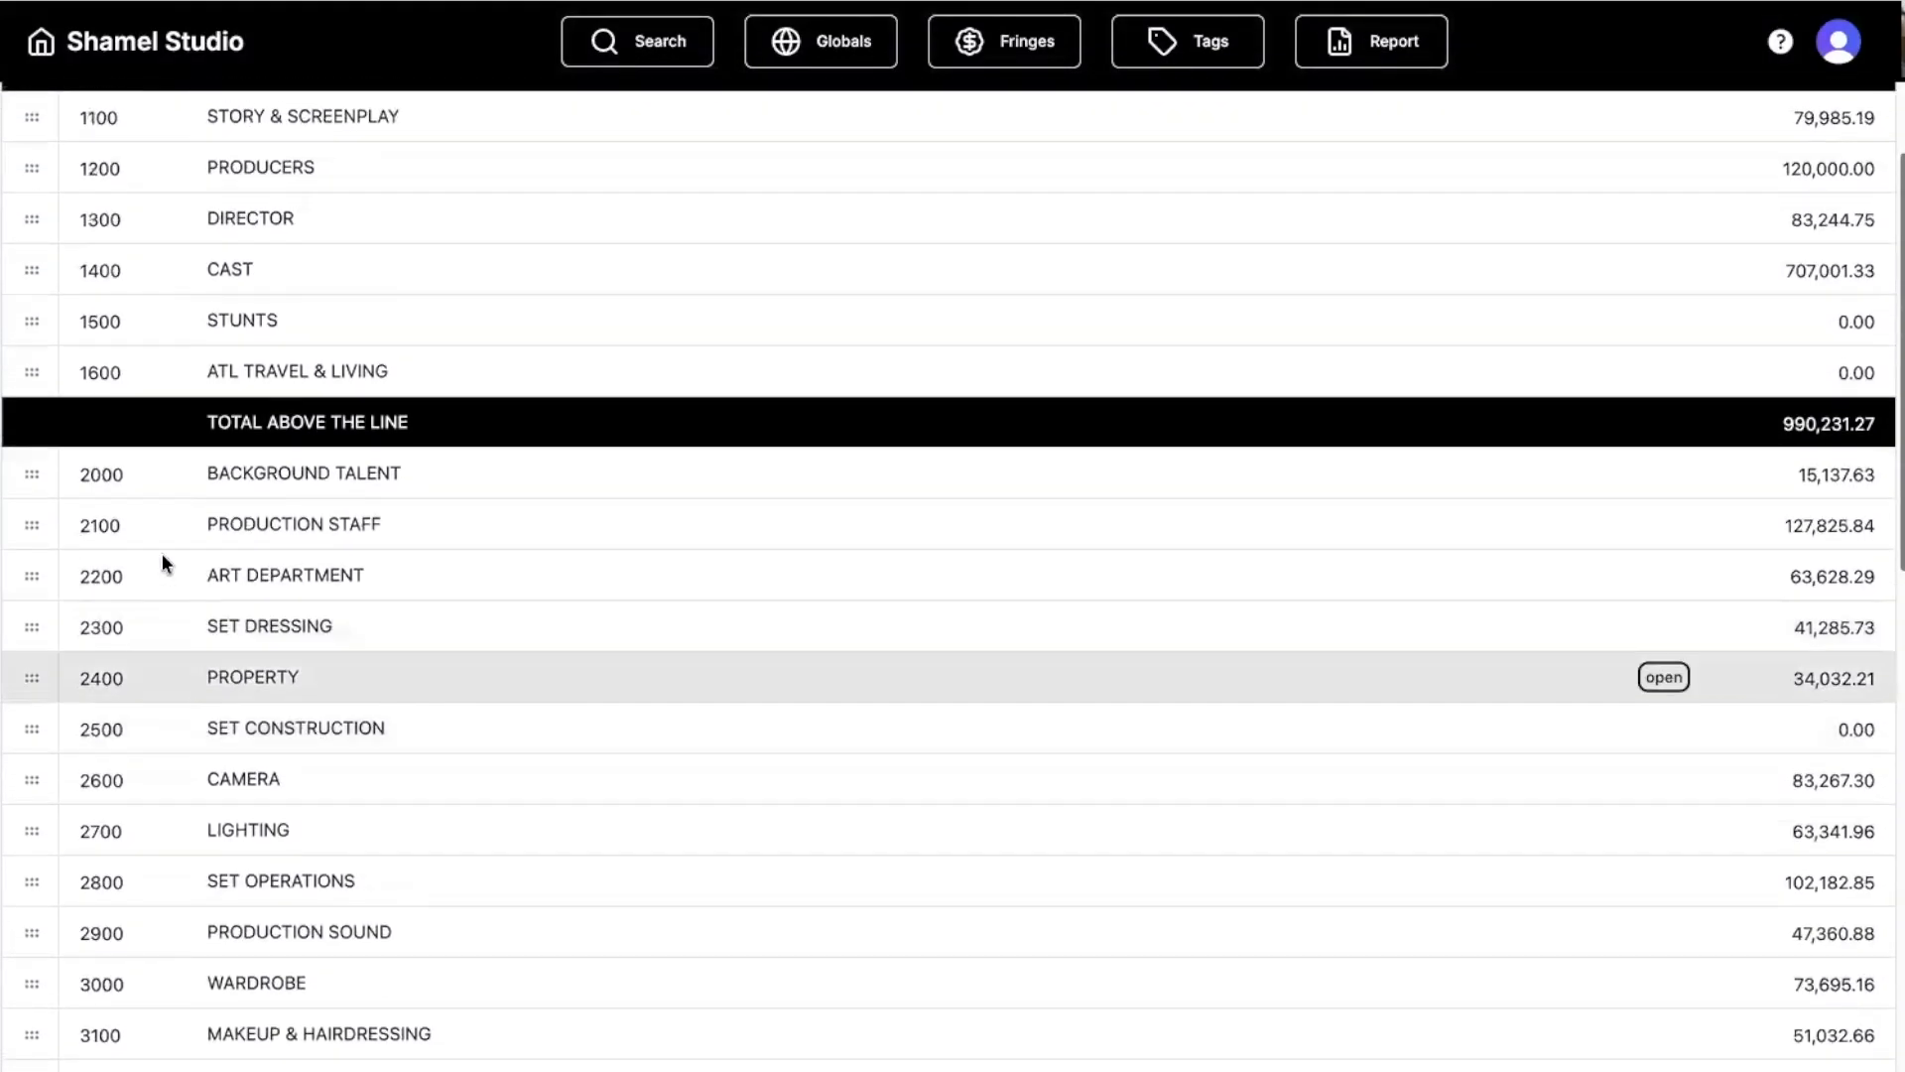
pyautogui.doubleClick(30, 577)
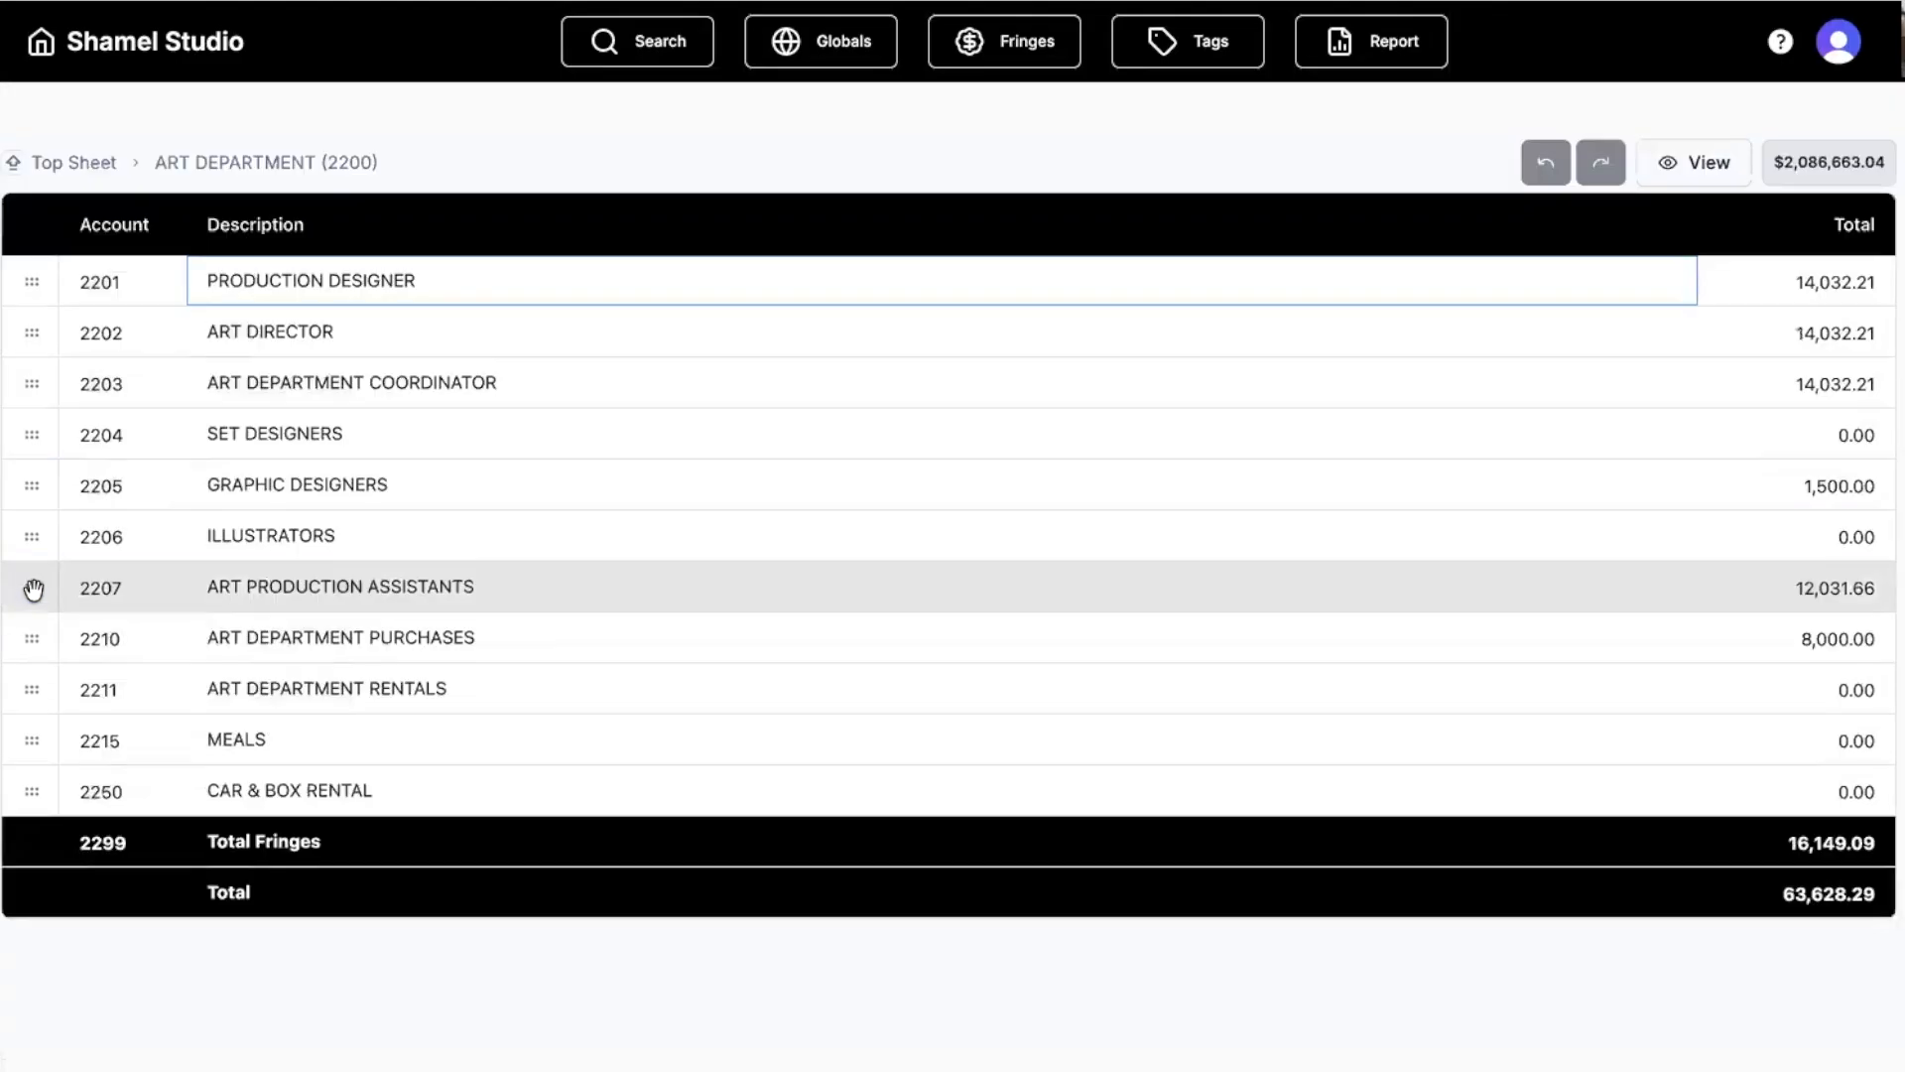
pyautogui.doubleClick(30, 336)
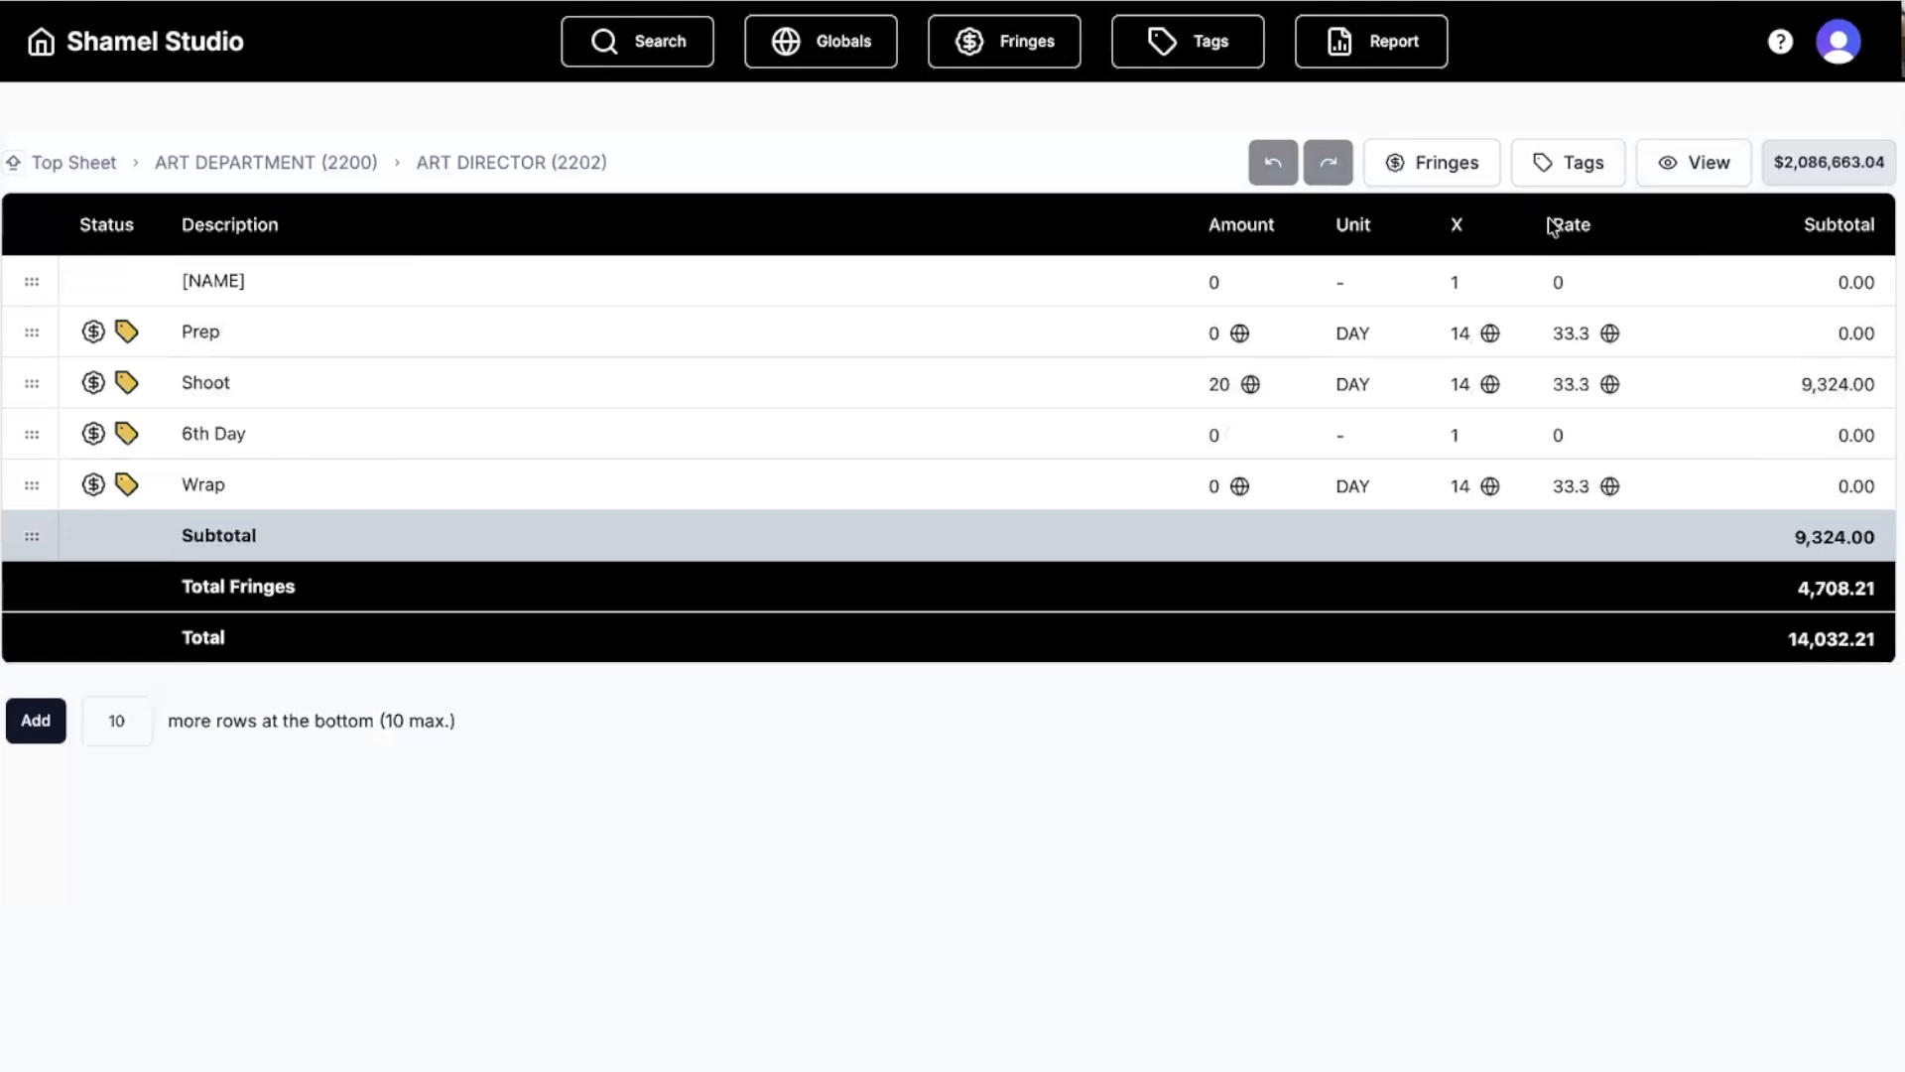
pyautogui.click(1663, 164)
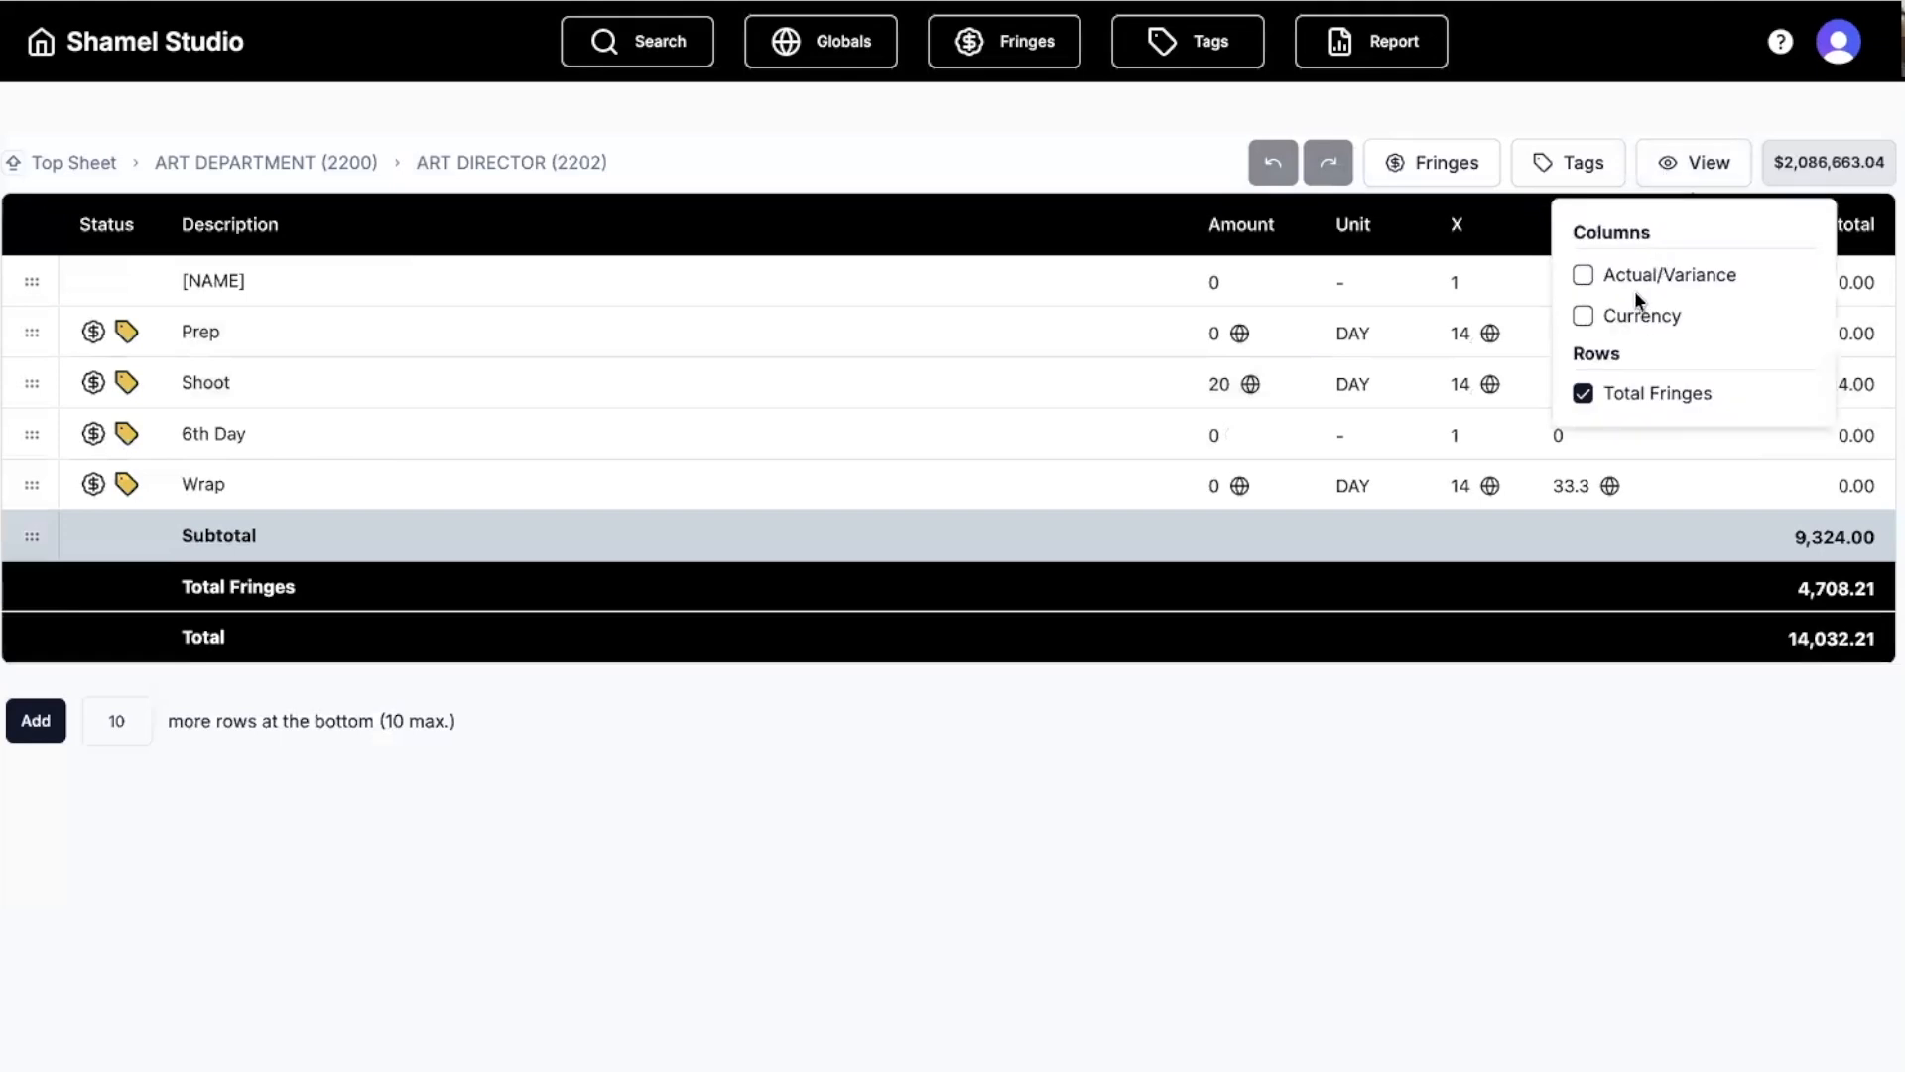
pyautogui.click(1585, 316)
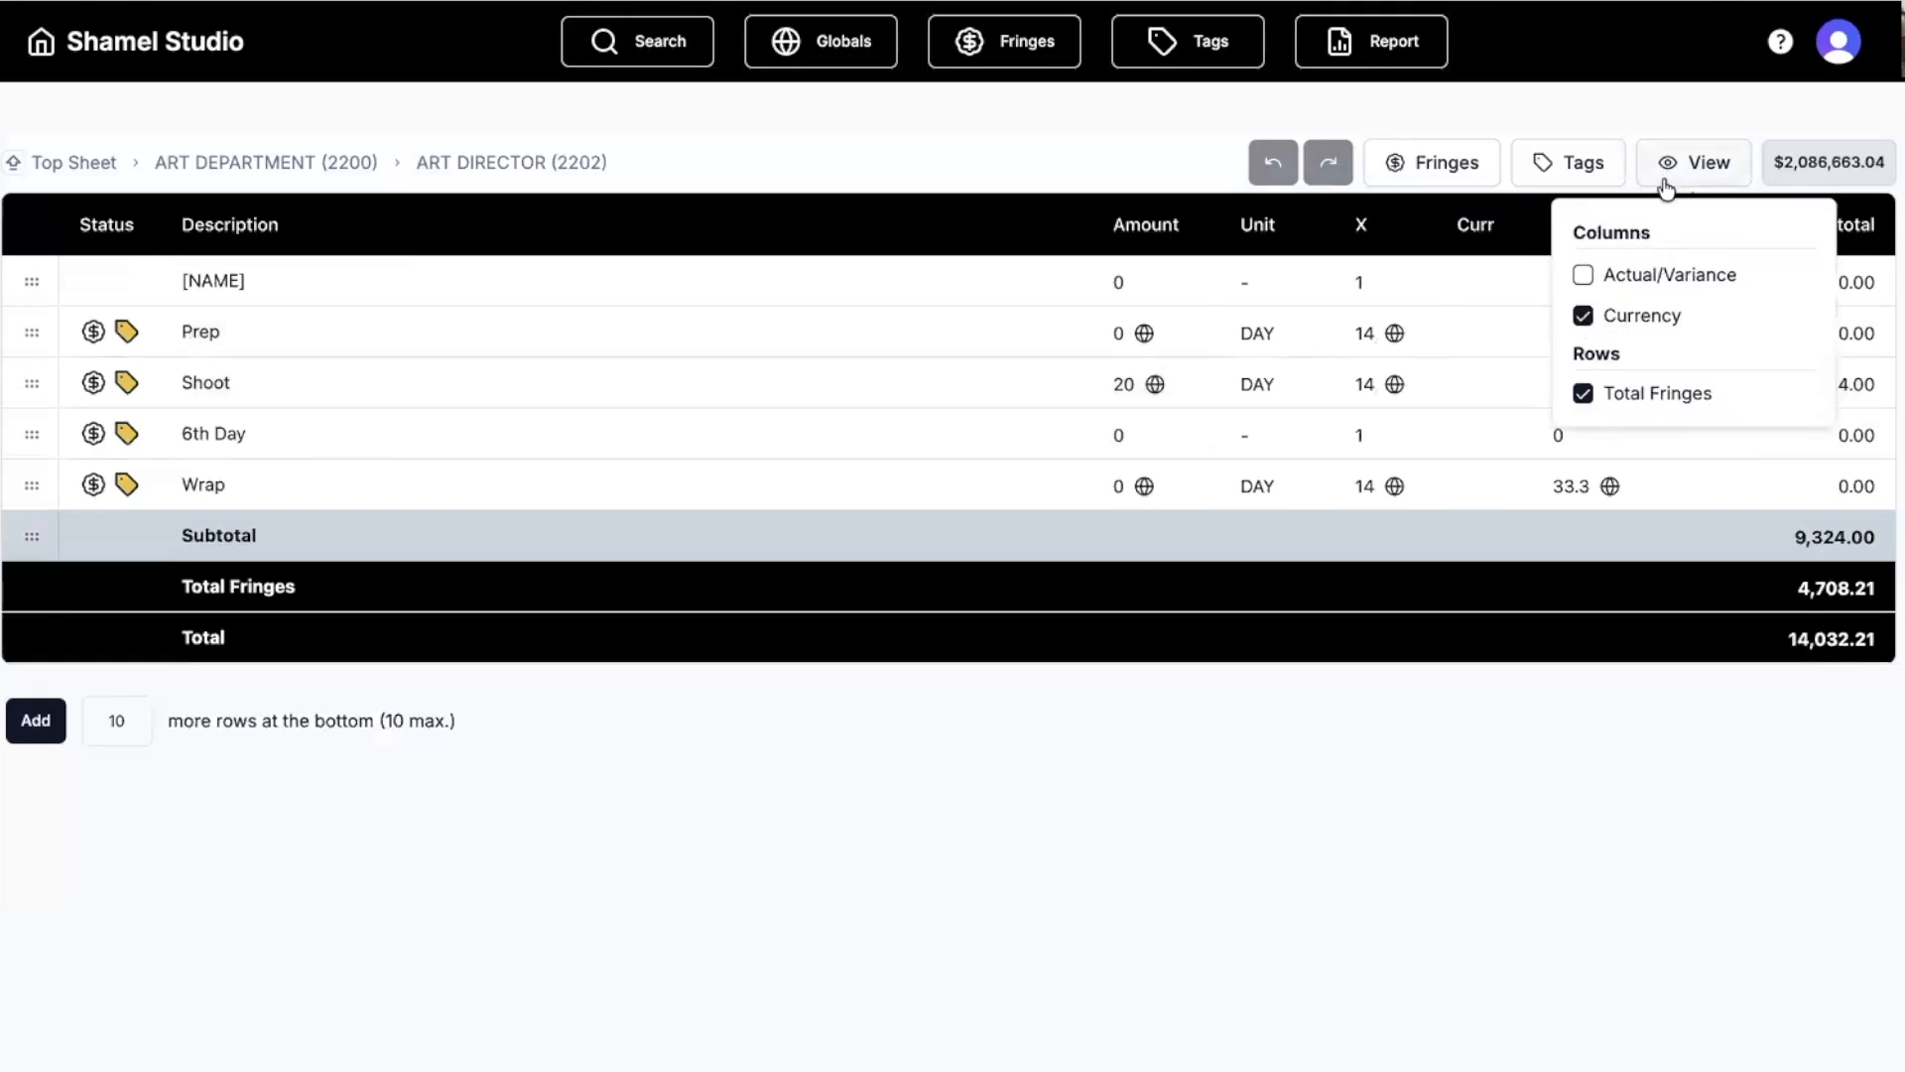
pyautogui.click(1669, 189)
pyautogui.click(1482, 338)
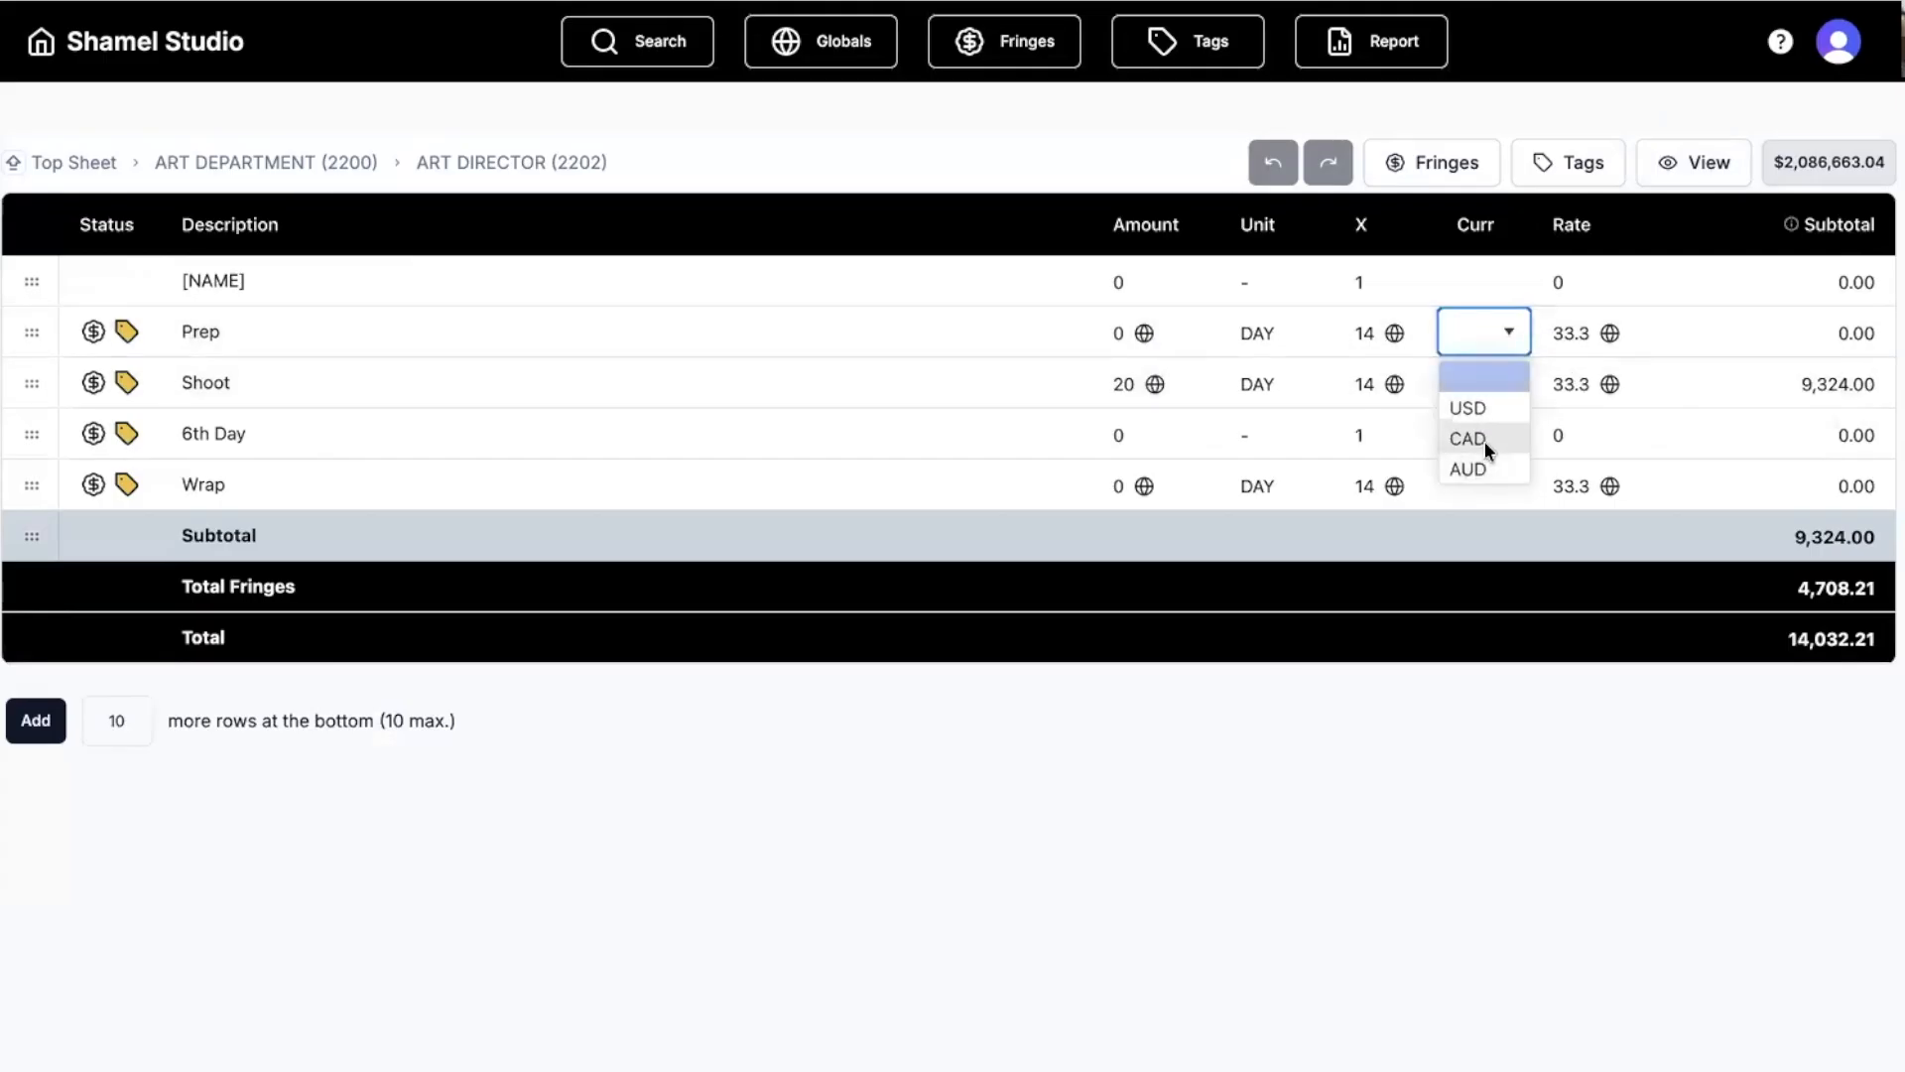
# Set the Art Director Prep and Shoot lines to CAD, giving a 6,855.88 Shoot subtotal.
pyautogui.click(1485, 441)
pyautogui.click(1494, 387)
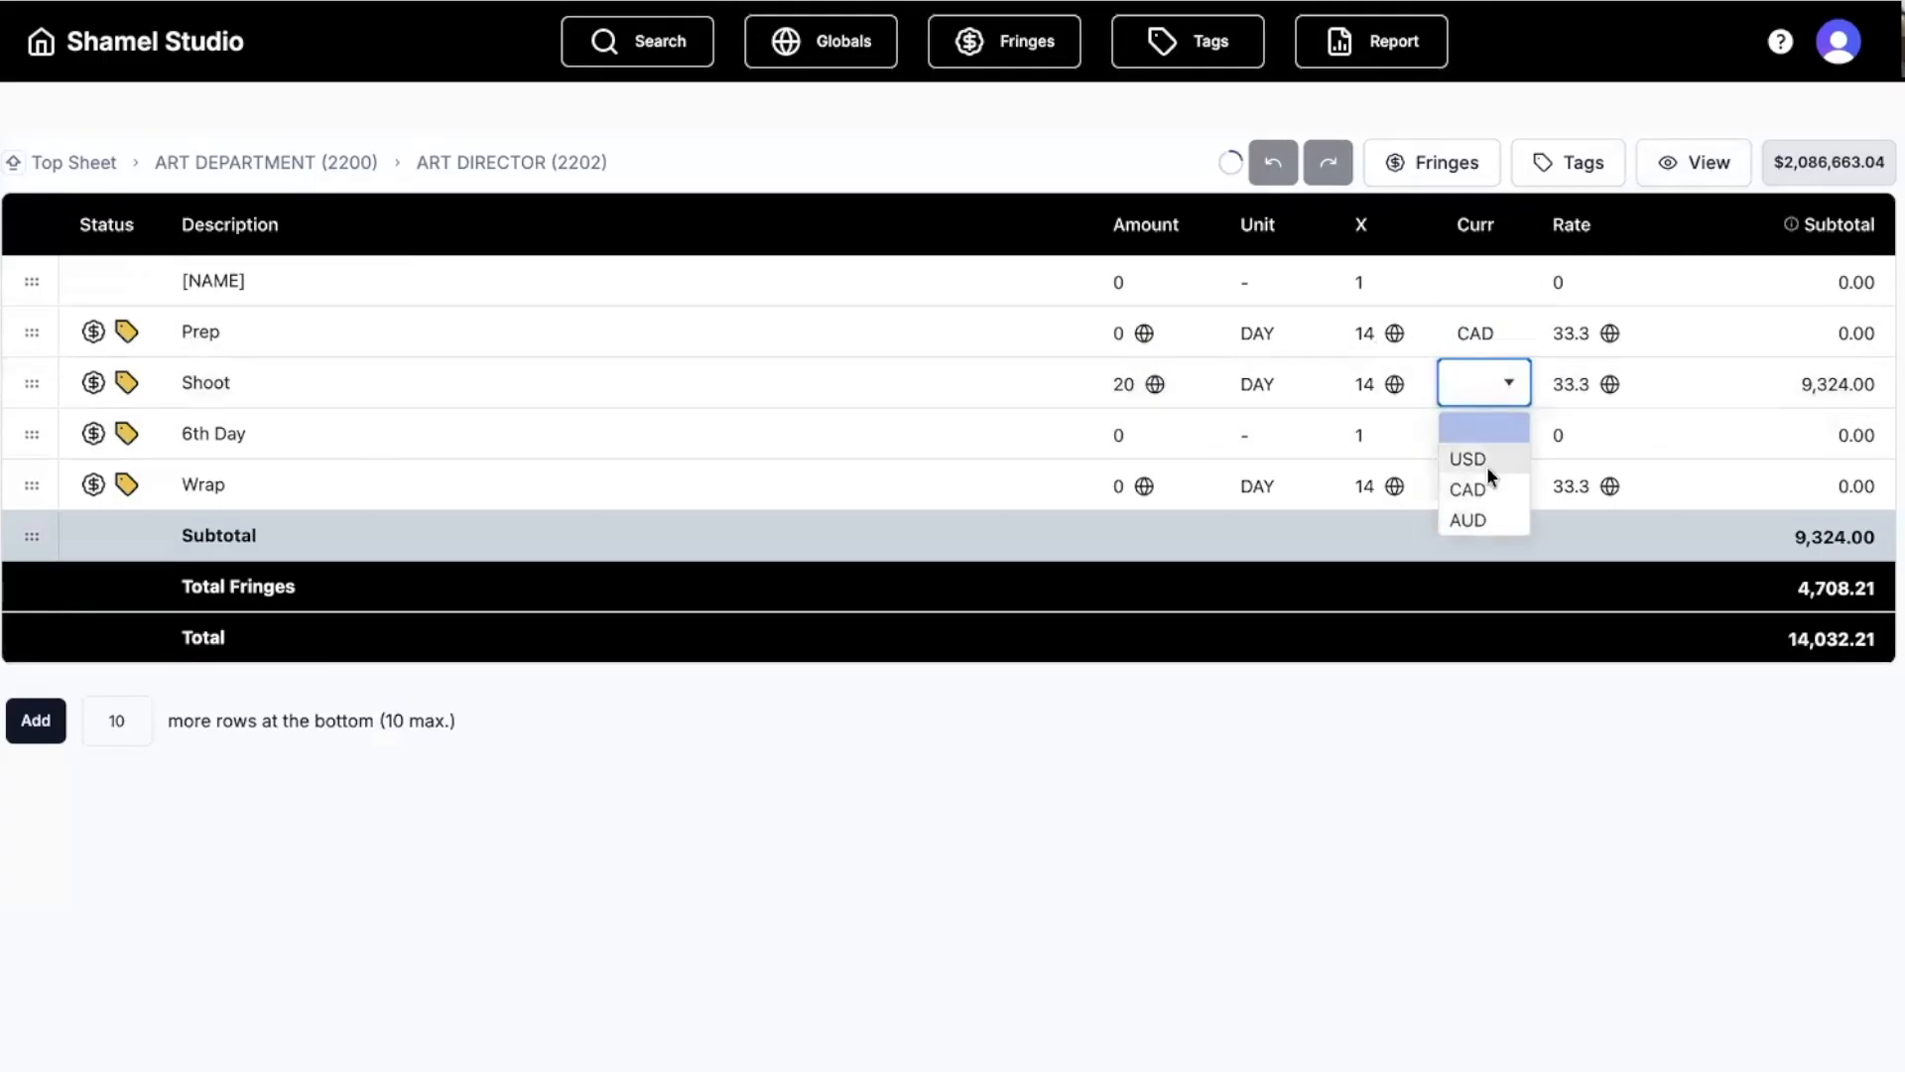
pyautogui.click(1487, 487)
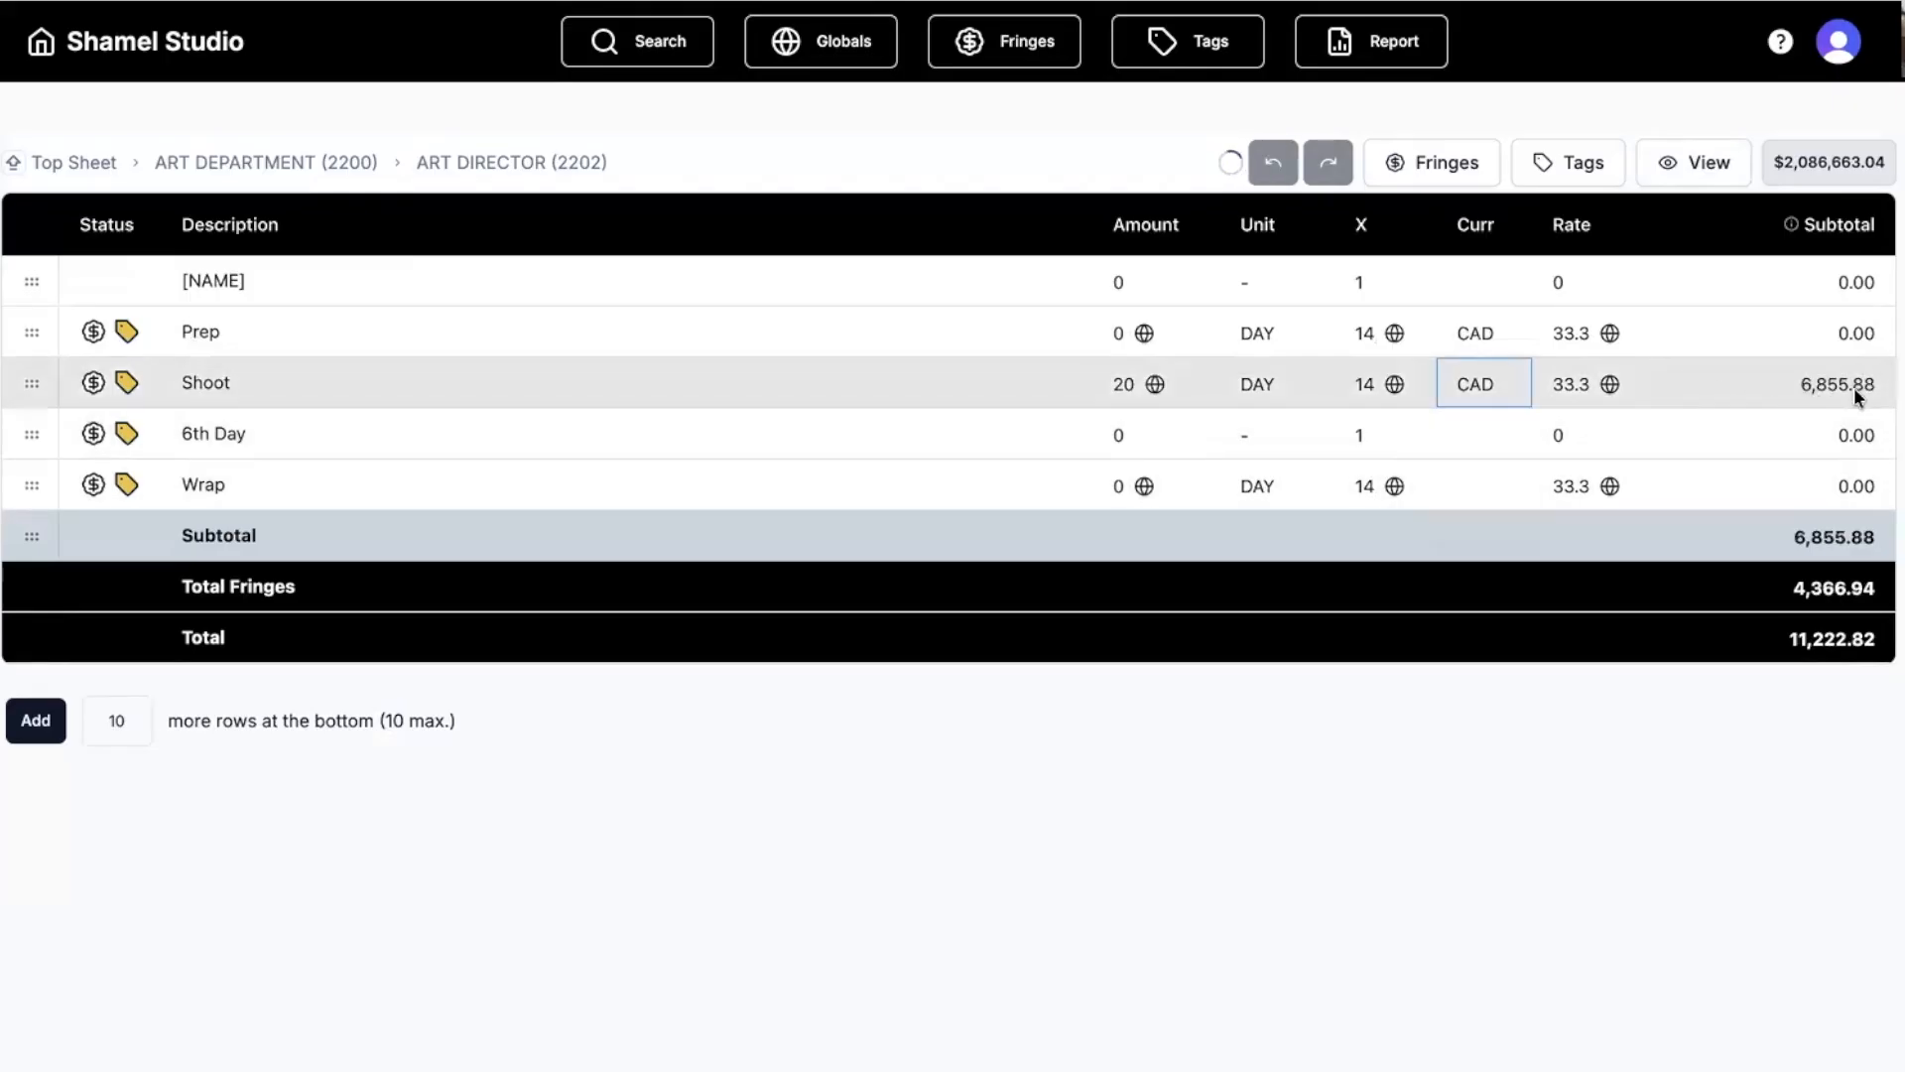
pyautogui.click(1485, 387)
pyautogui.click(1476, 459)
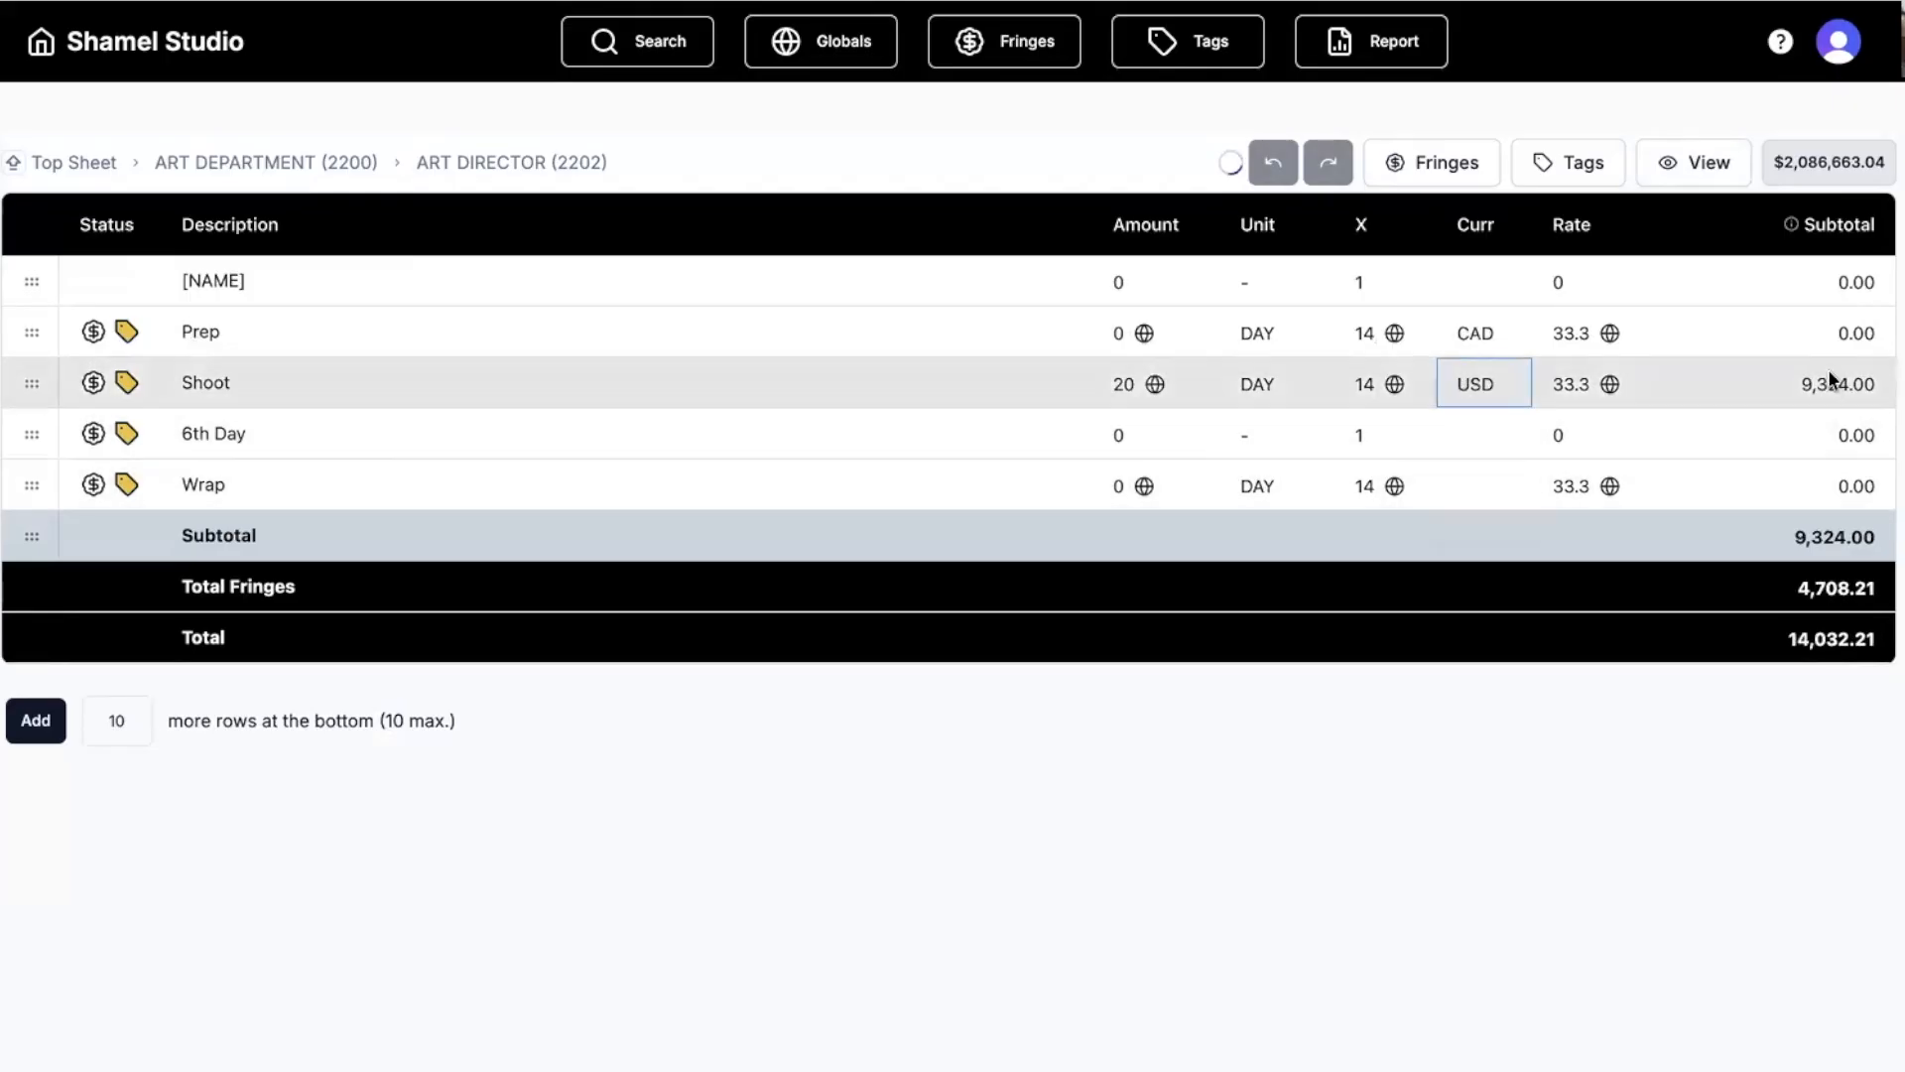
pyautogui.click(1471, 382)
pyautogui.click(1479, 490)
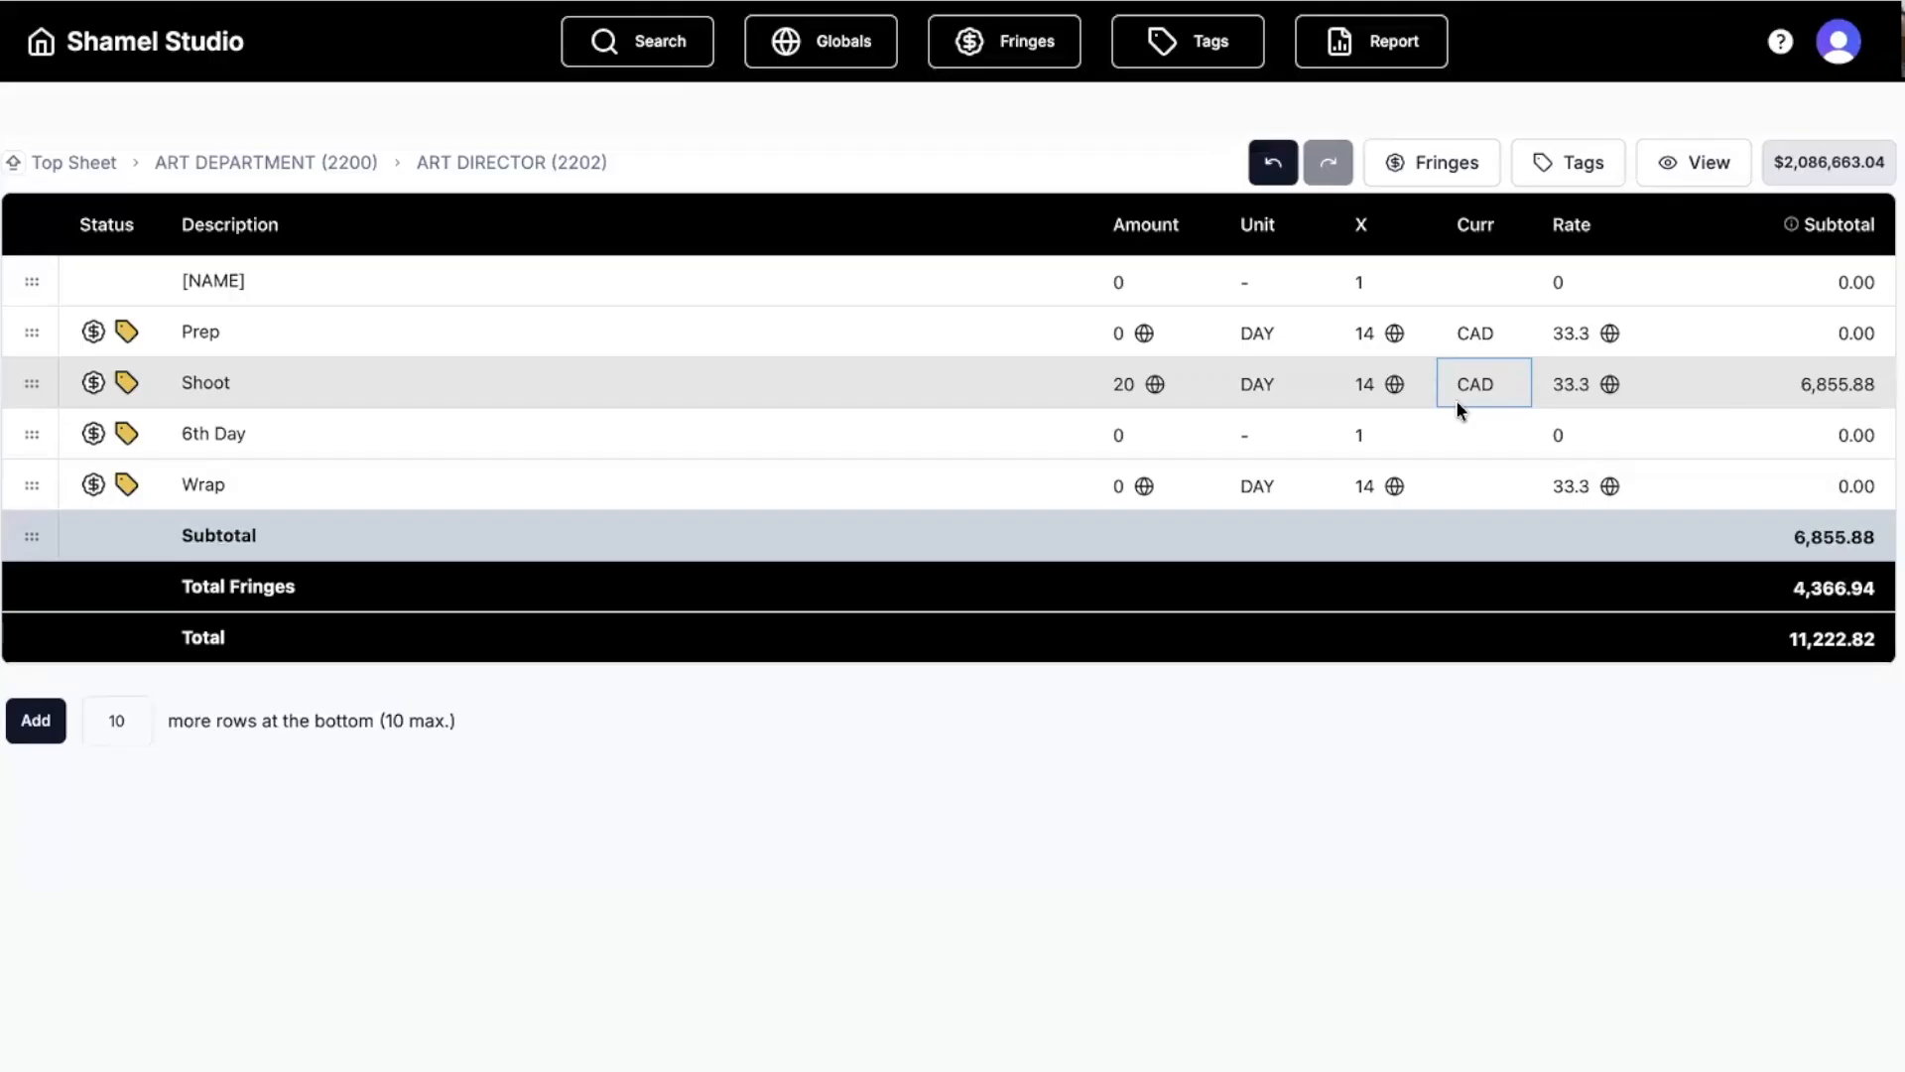
pyautogui.click(903, 154)
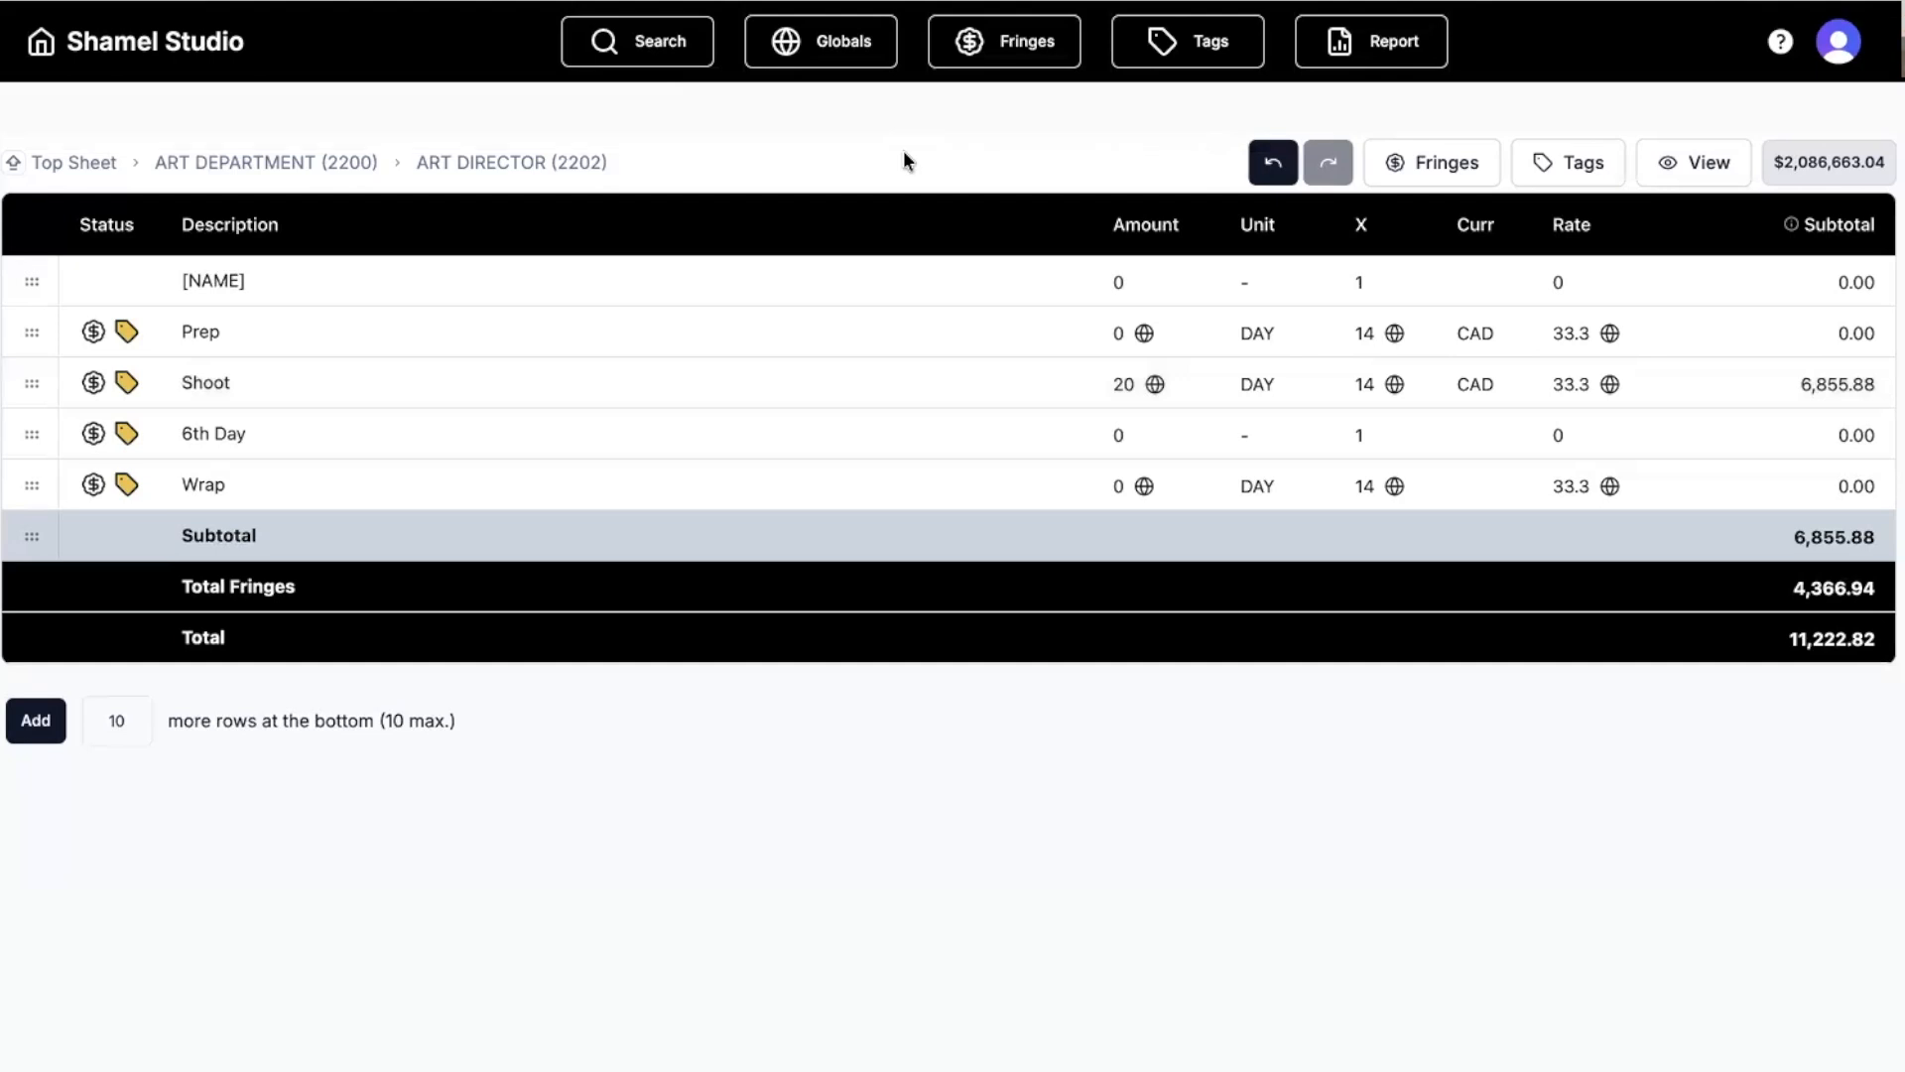
# Return to the budget's top sheet totals and view Budget Assumptions: 20 shoot days, 2026, California, USD.
pyautogui.click(1387, 50)
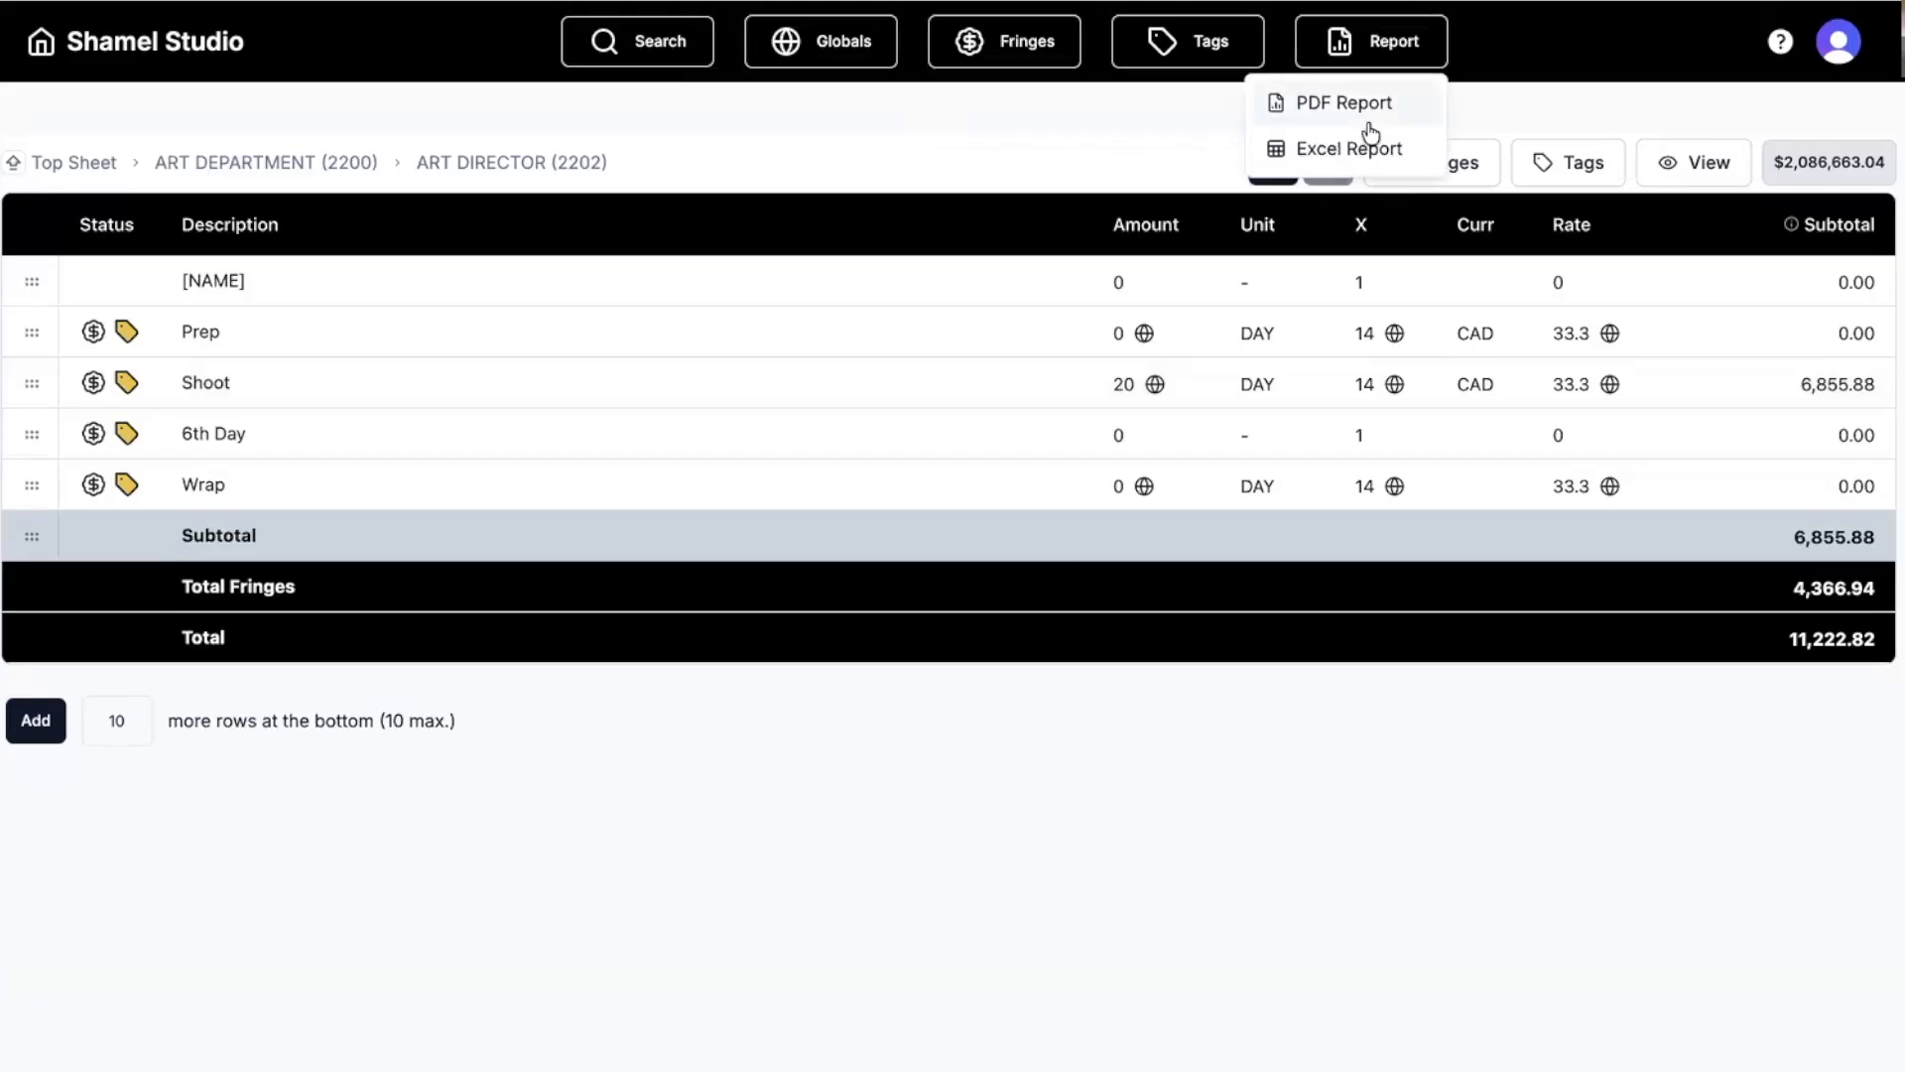
pyautogui.click(75, 161)
pyautogui.scroll(-15, 938, 515)
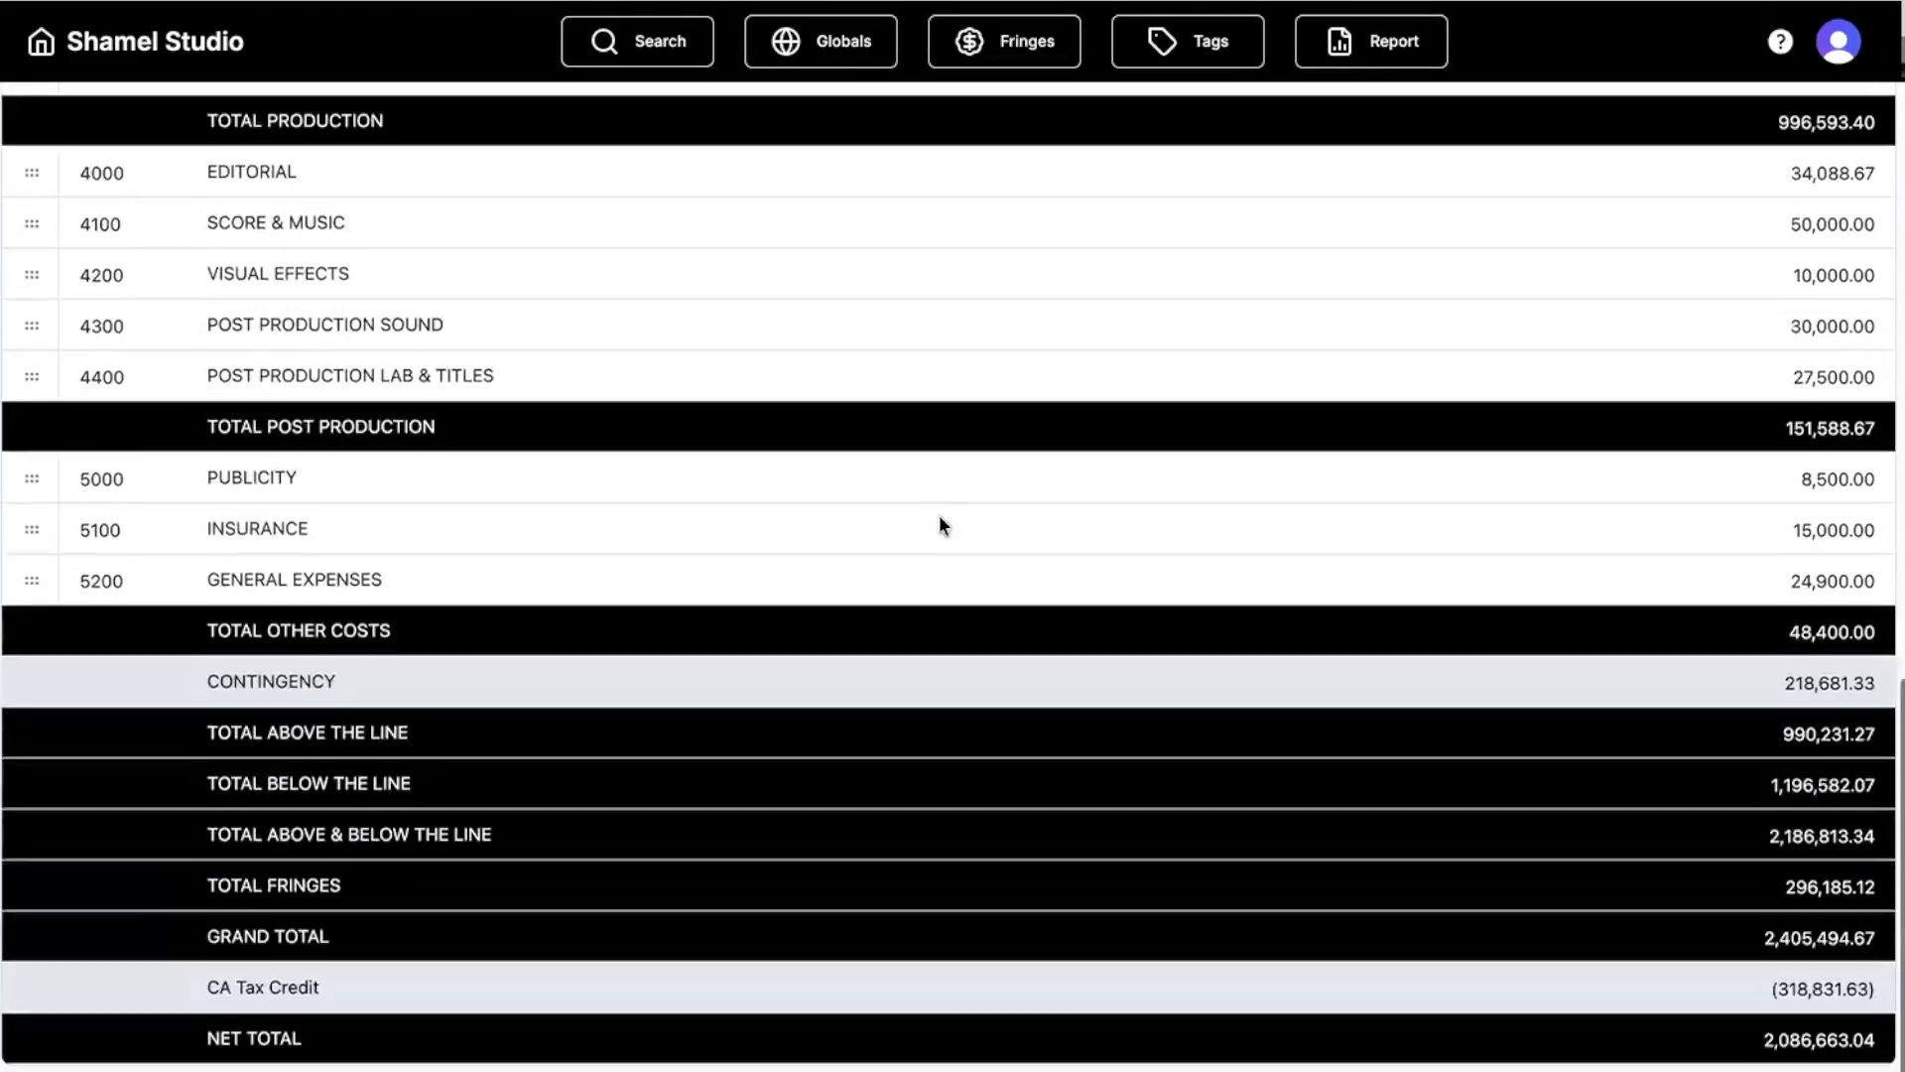
pyautogui.scroll(15, 952, 502)
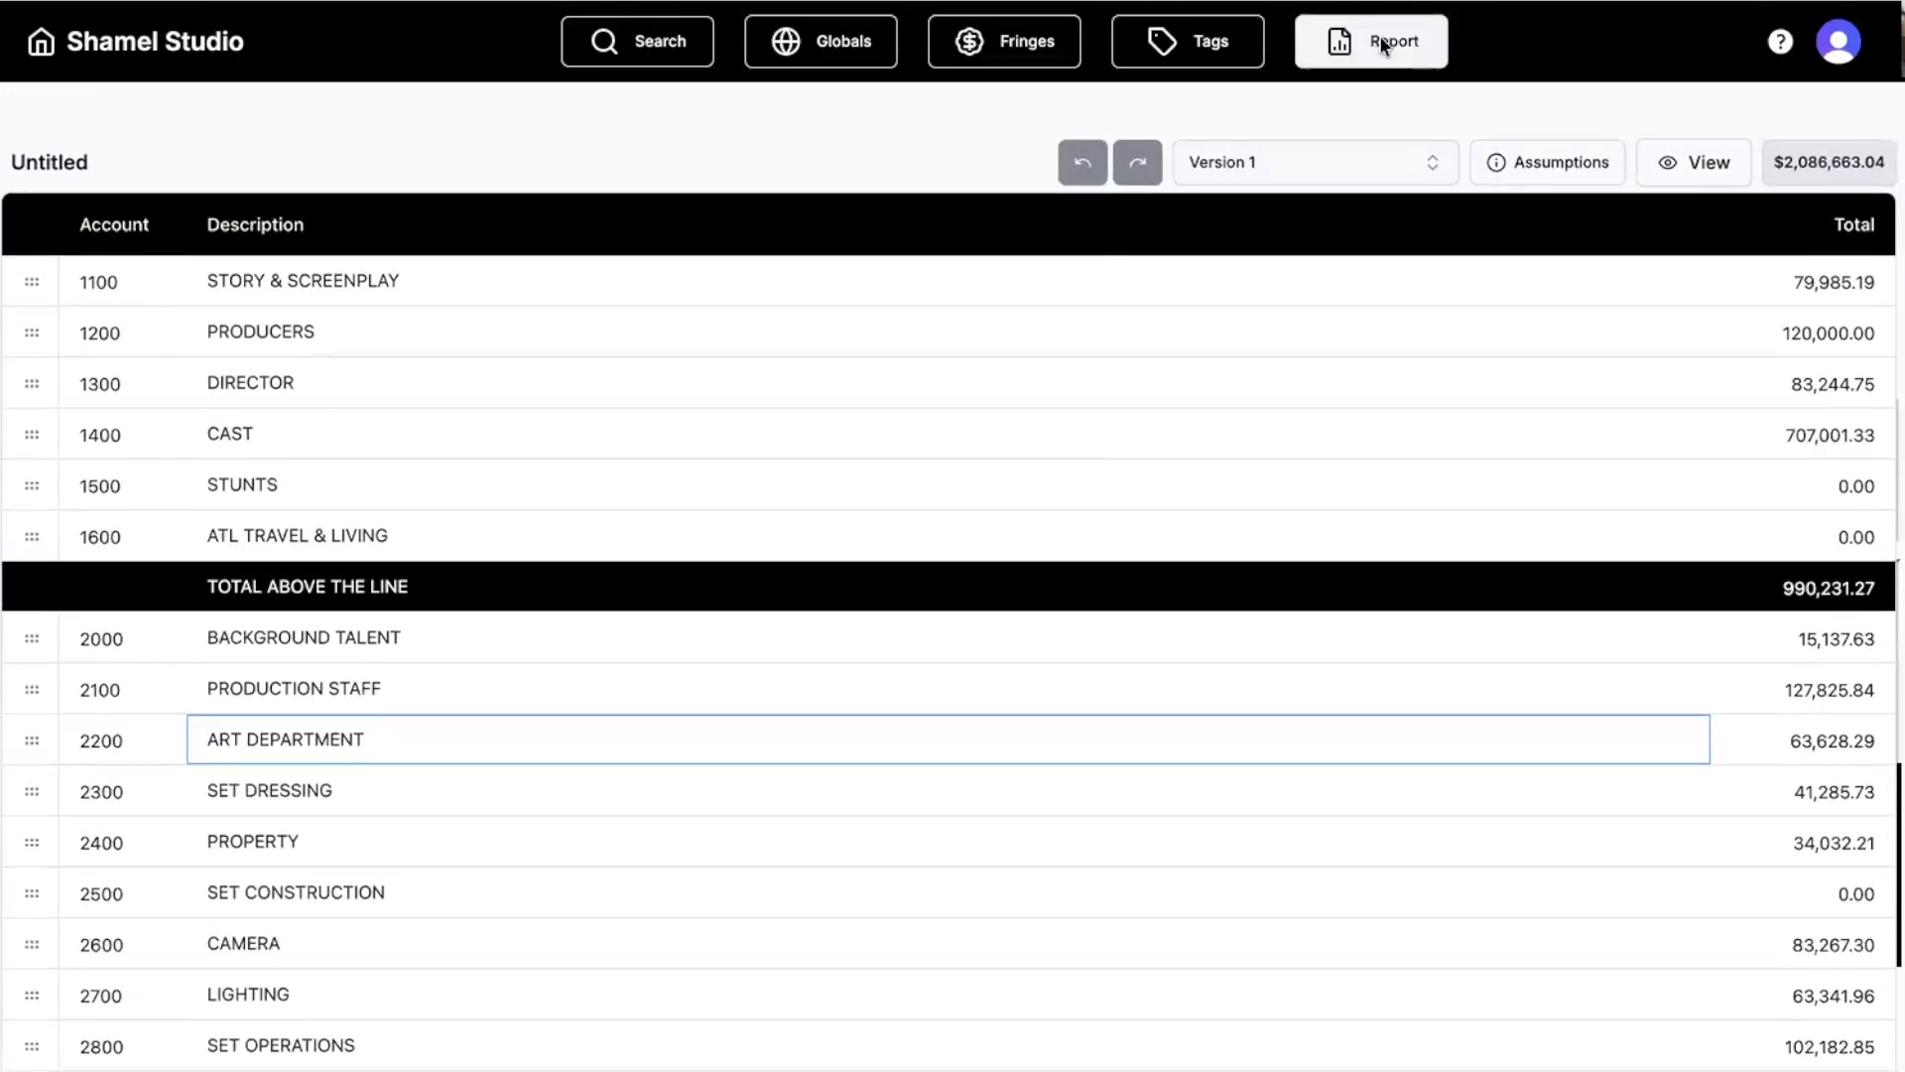
pyautogui.click(1556, 162)
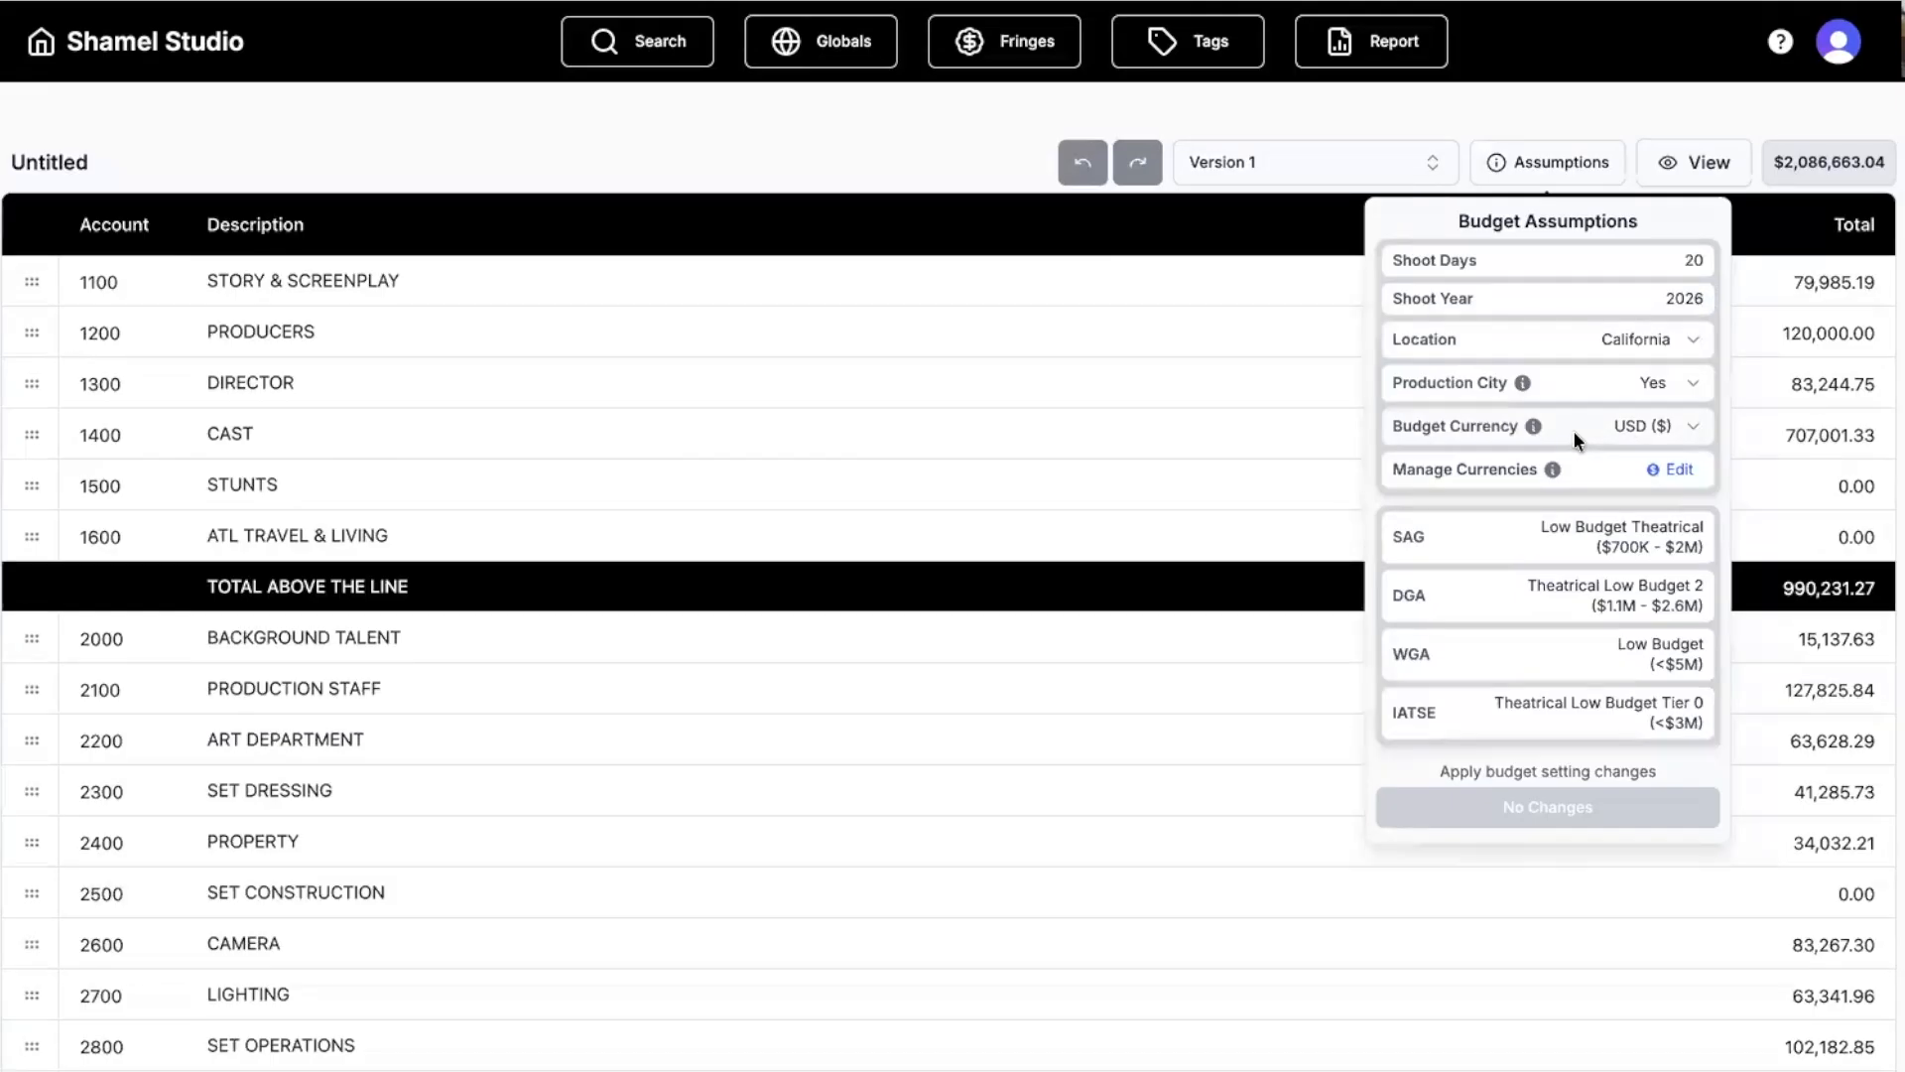
pyautogui.click(1327, 118)
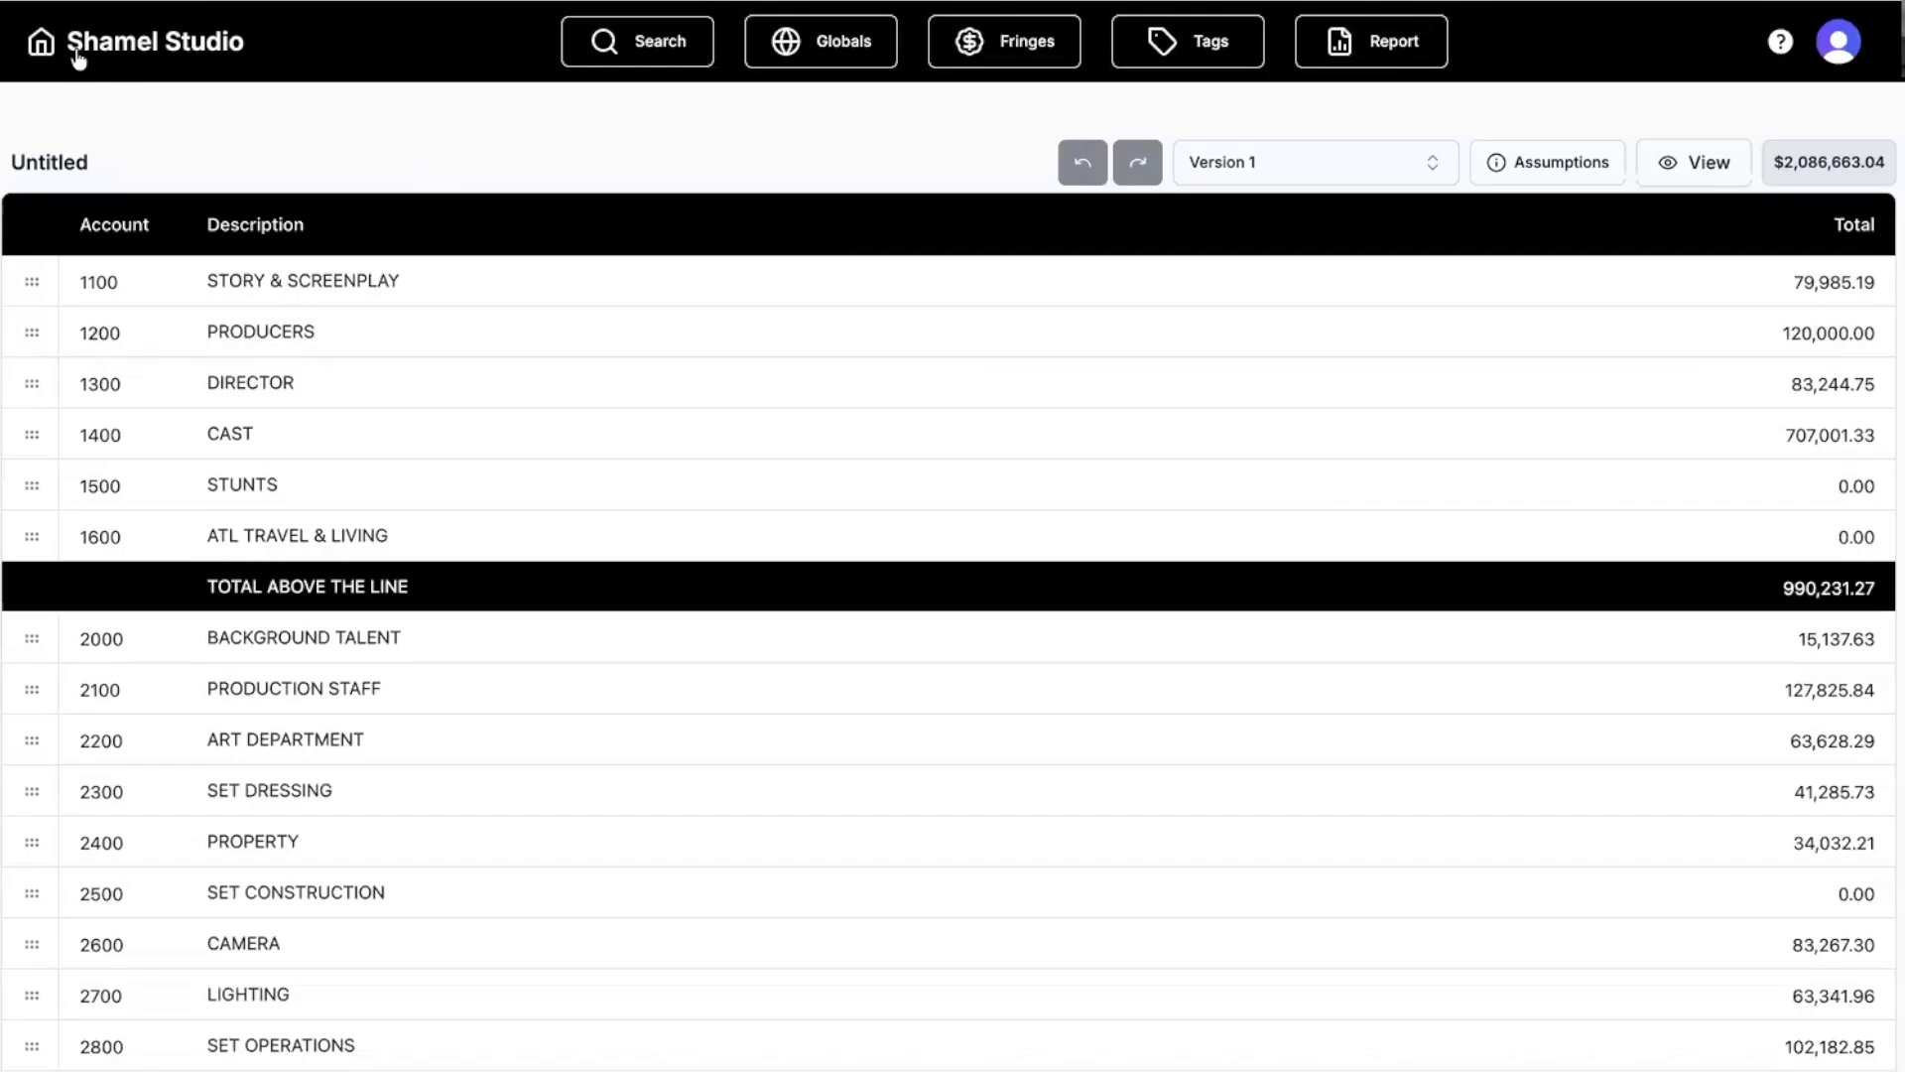
# Leave the Untitled budget for the My Projects dashboard showing five project cards.
pyautogui.click(41, 44)
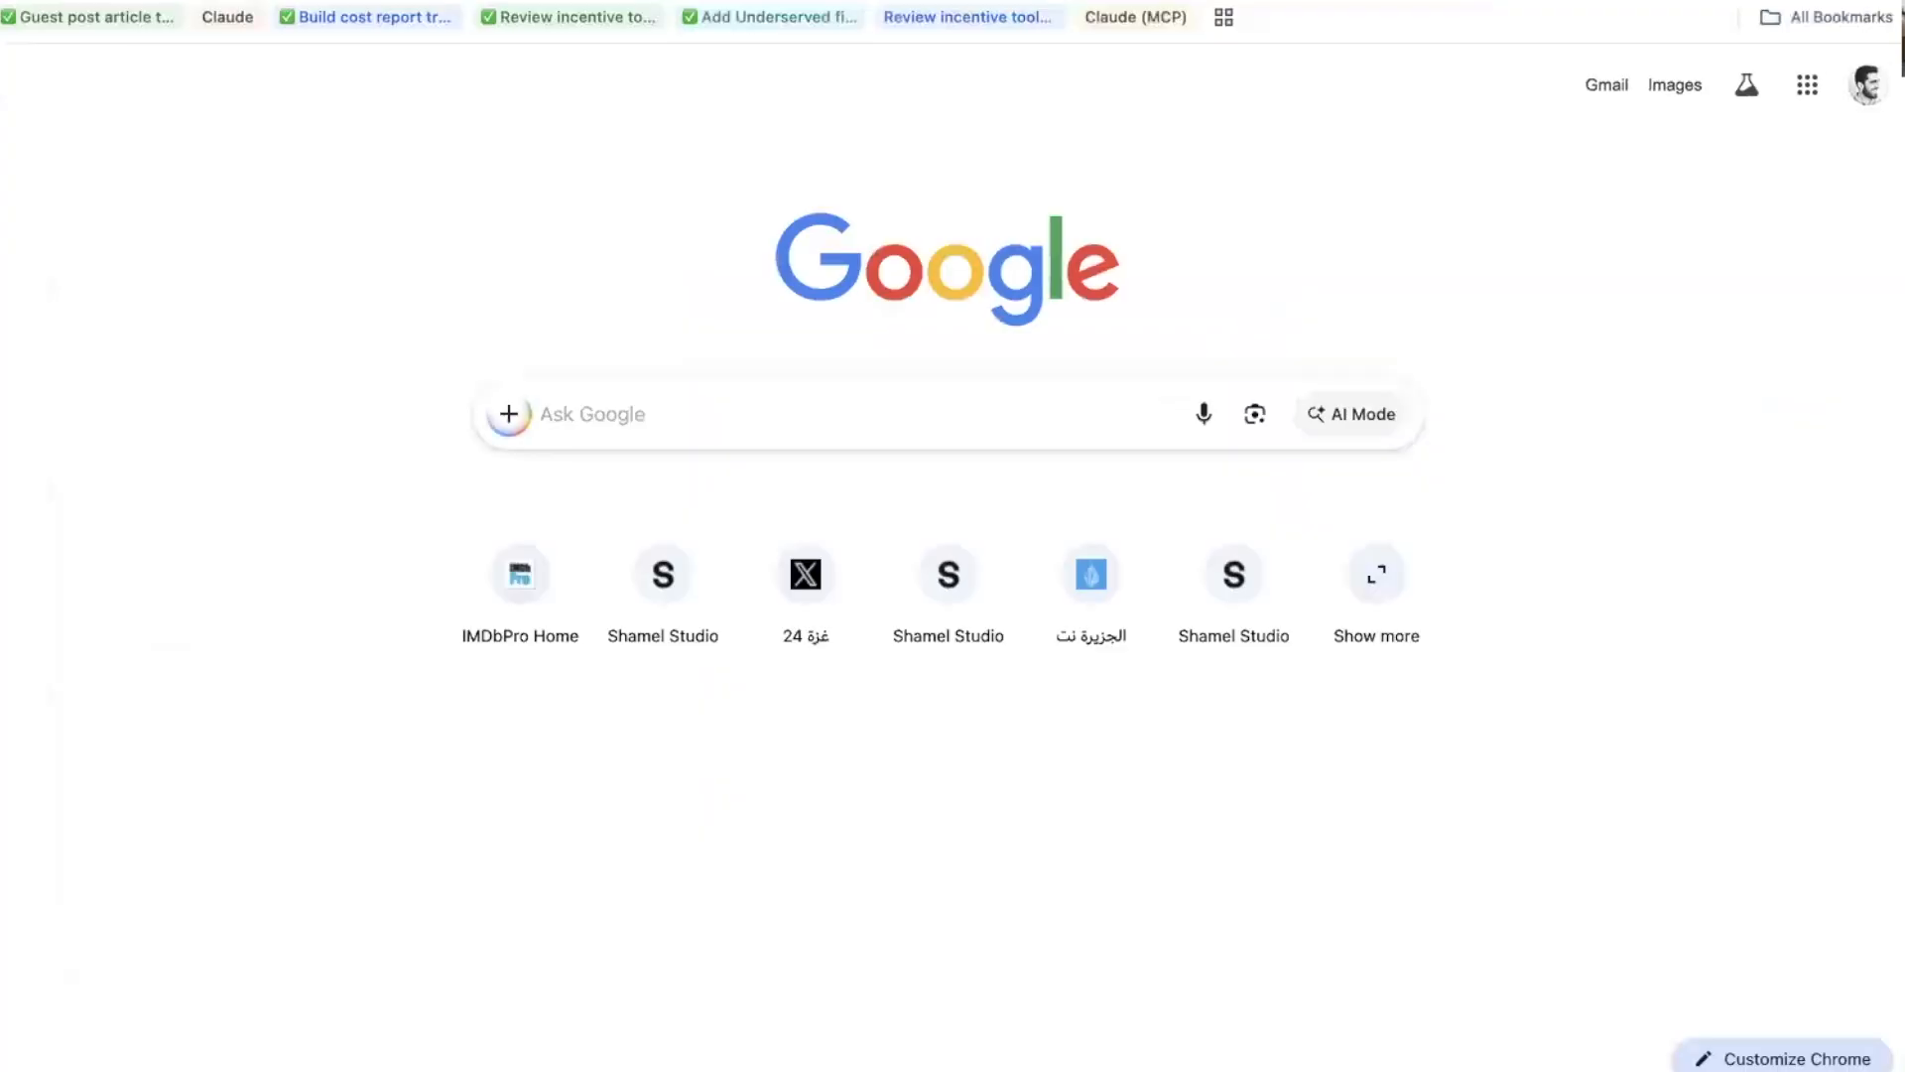
# Search 'shamel' and bring up the Shamel Studio website's Pricing page.
pyautogui.write('shamel')
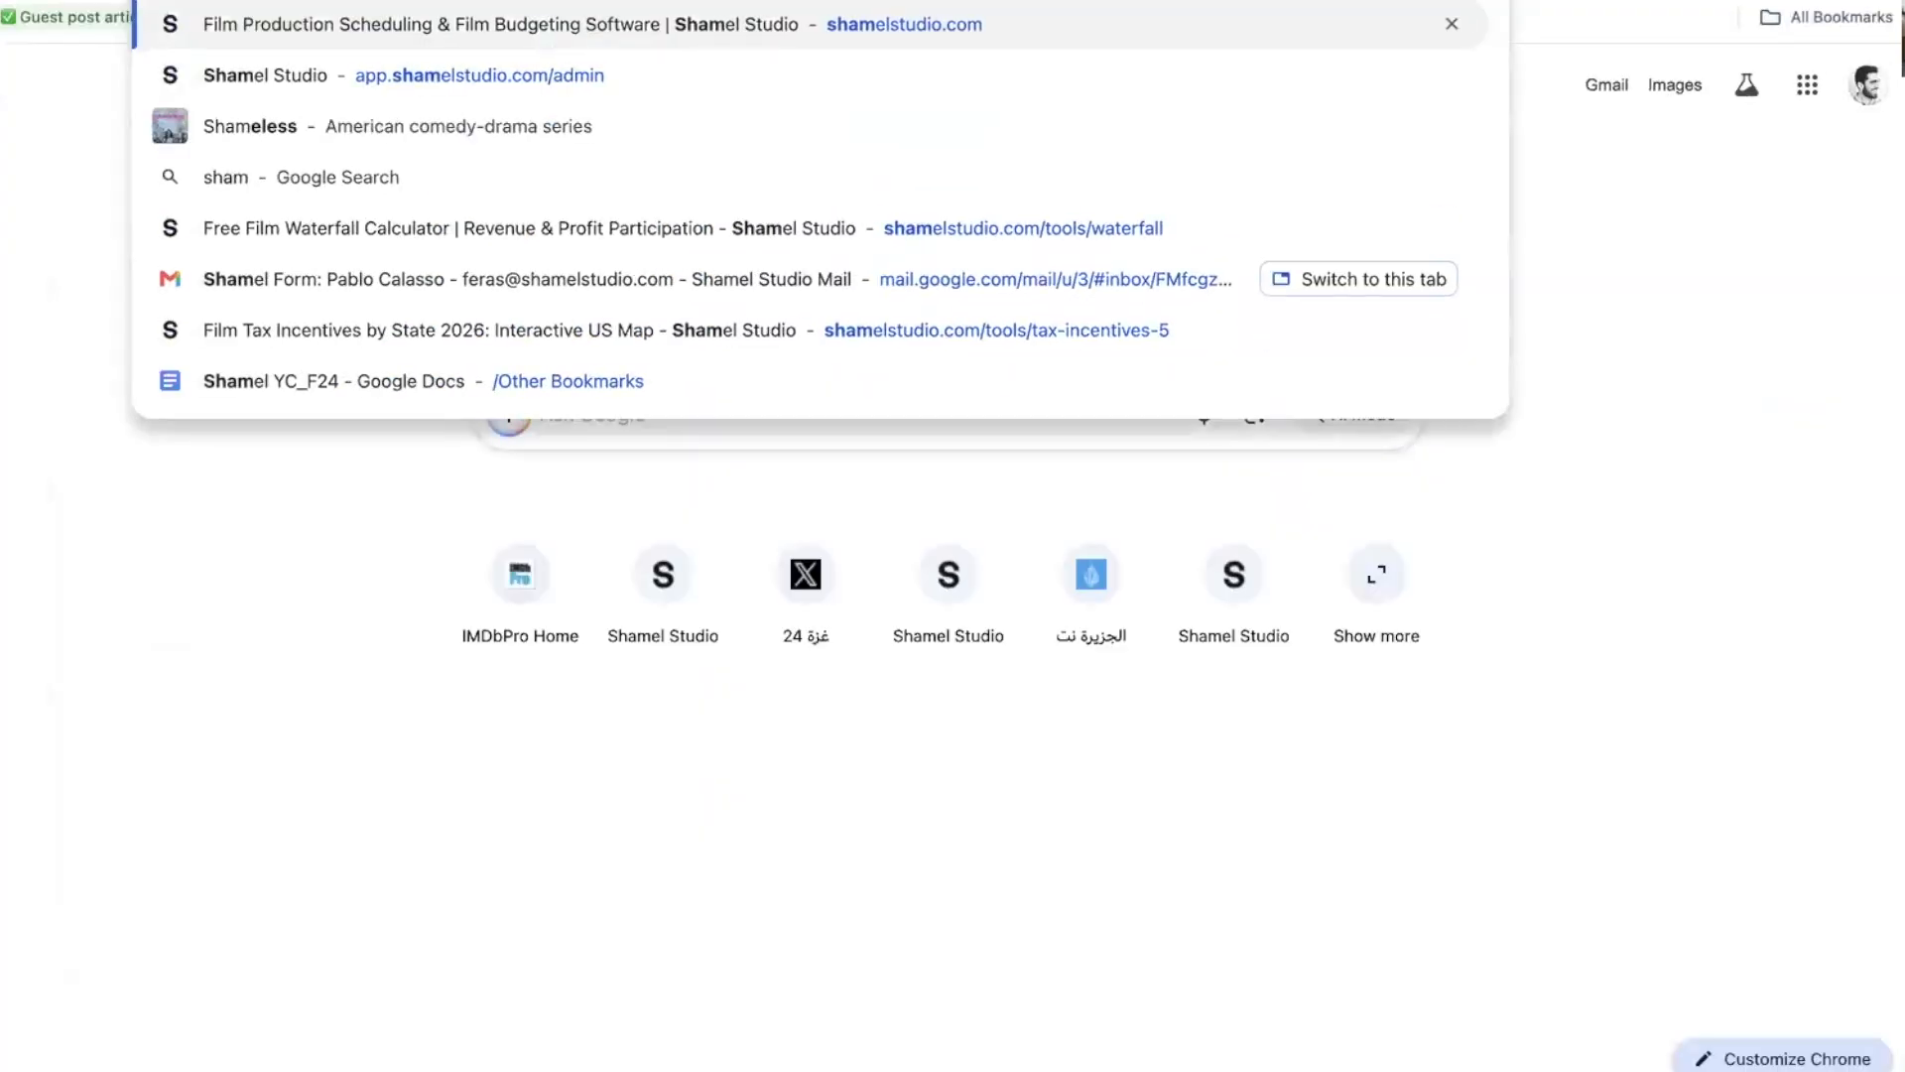
pyautogui.press('Return')
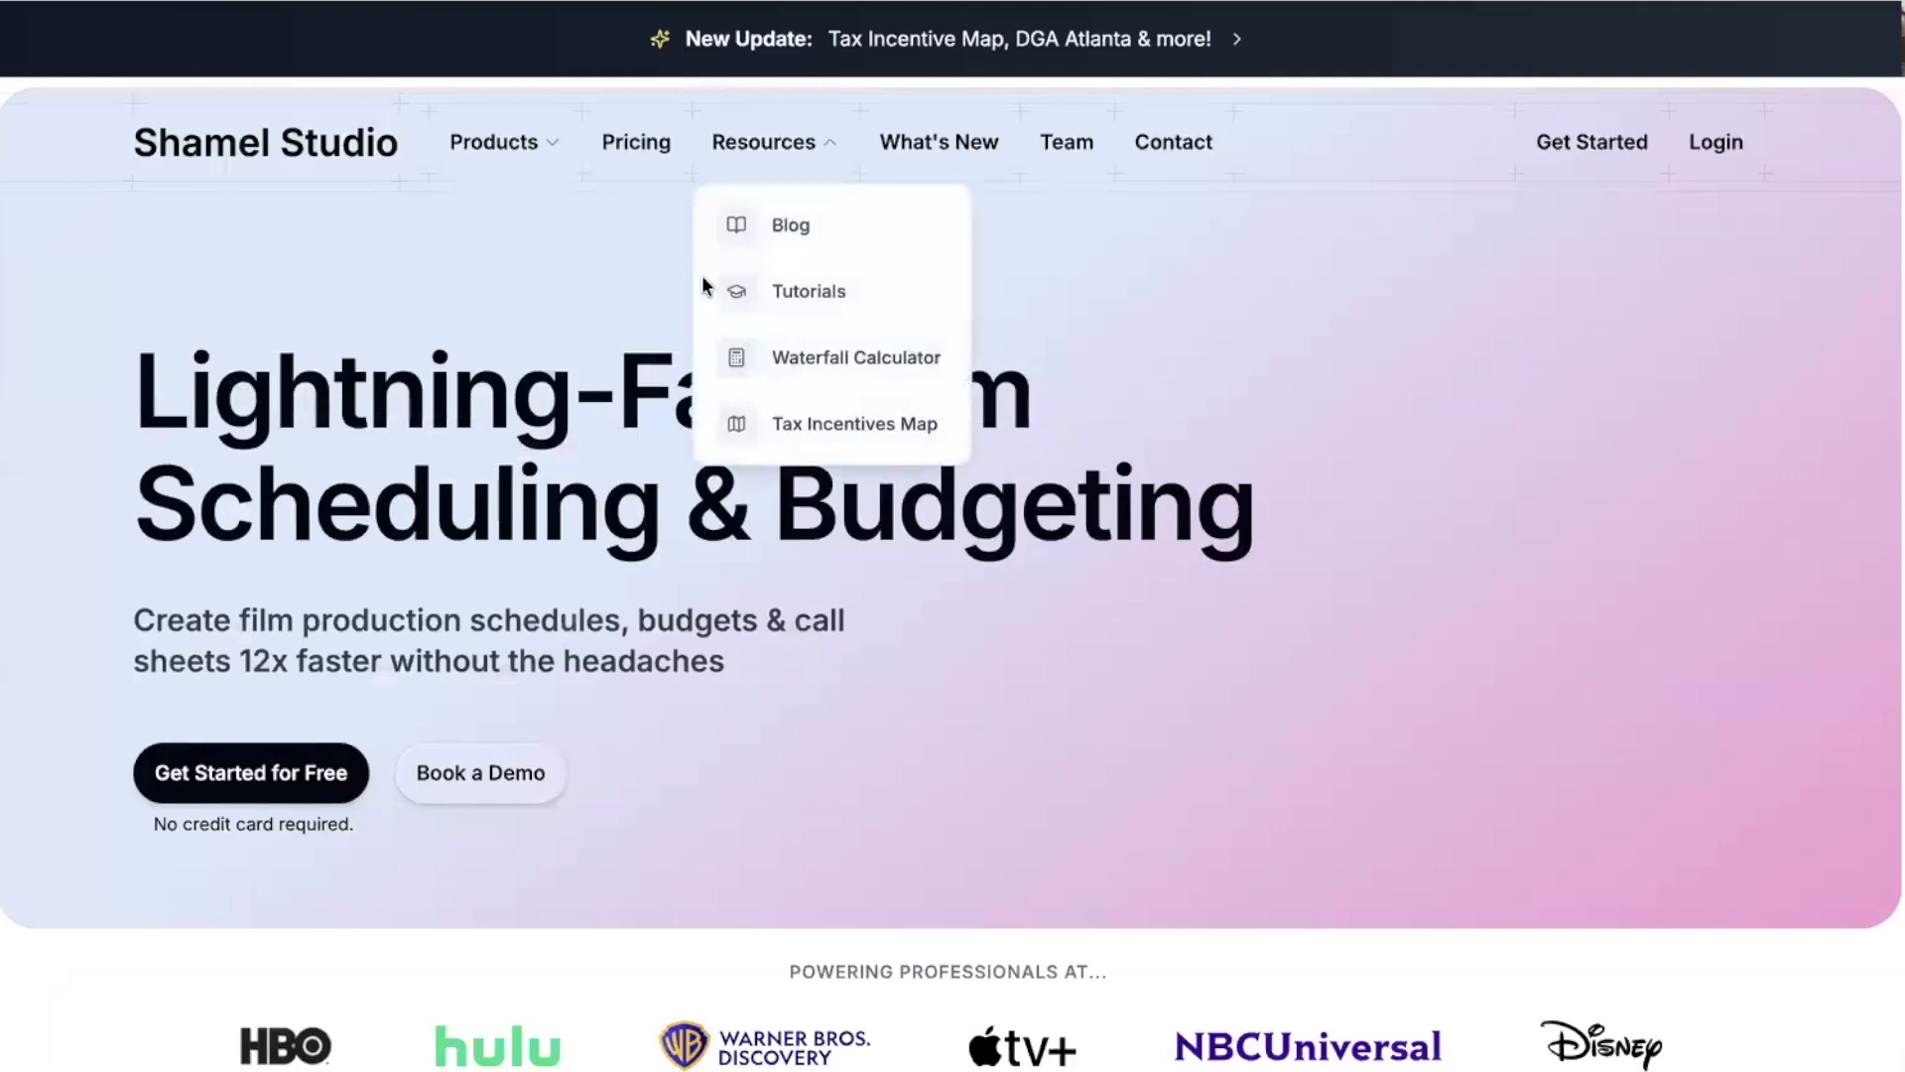
pyautogui.click(631, 145)
# Compare the plans' monthly and yearly prices, then return to the top of the page.
pyautogui.scroll(-2, 485, 377)
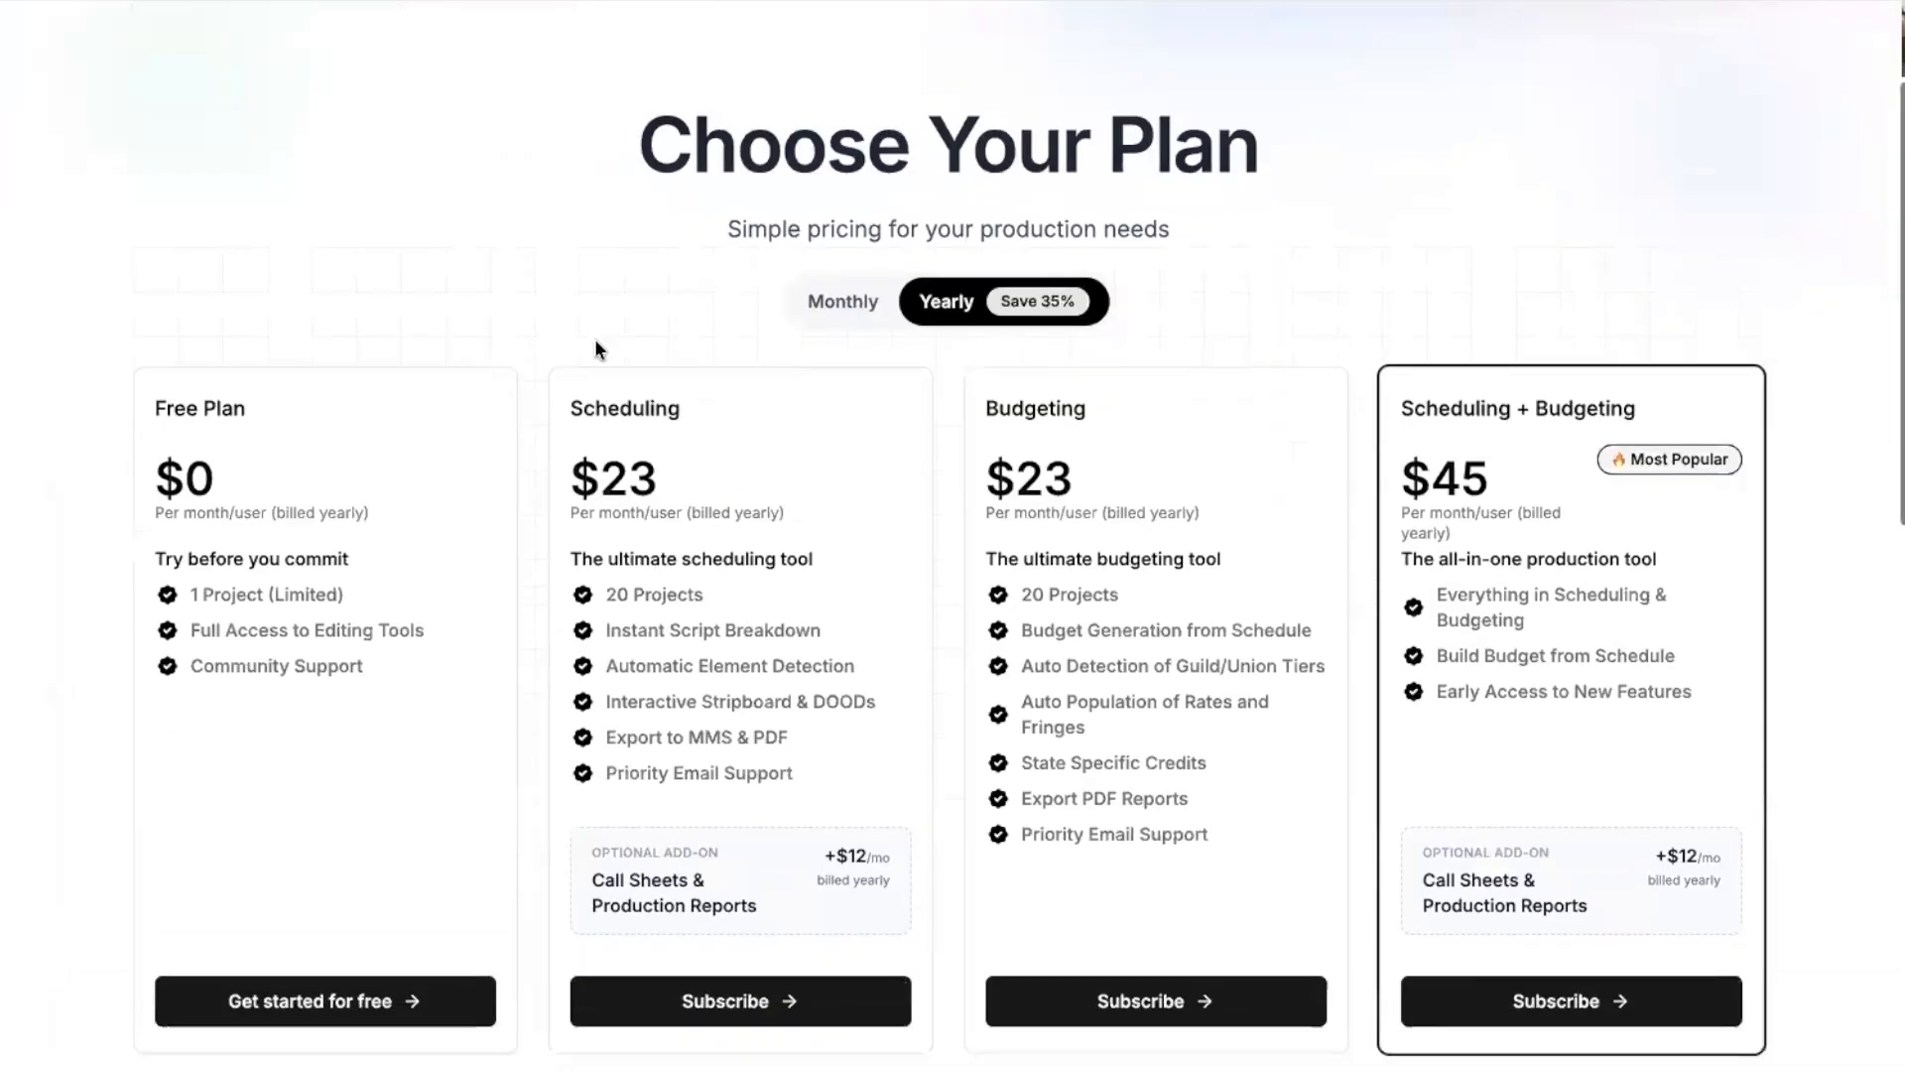
pyautogui.click(824, 308)
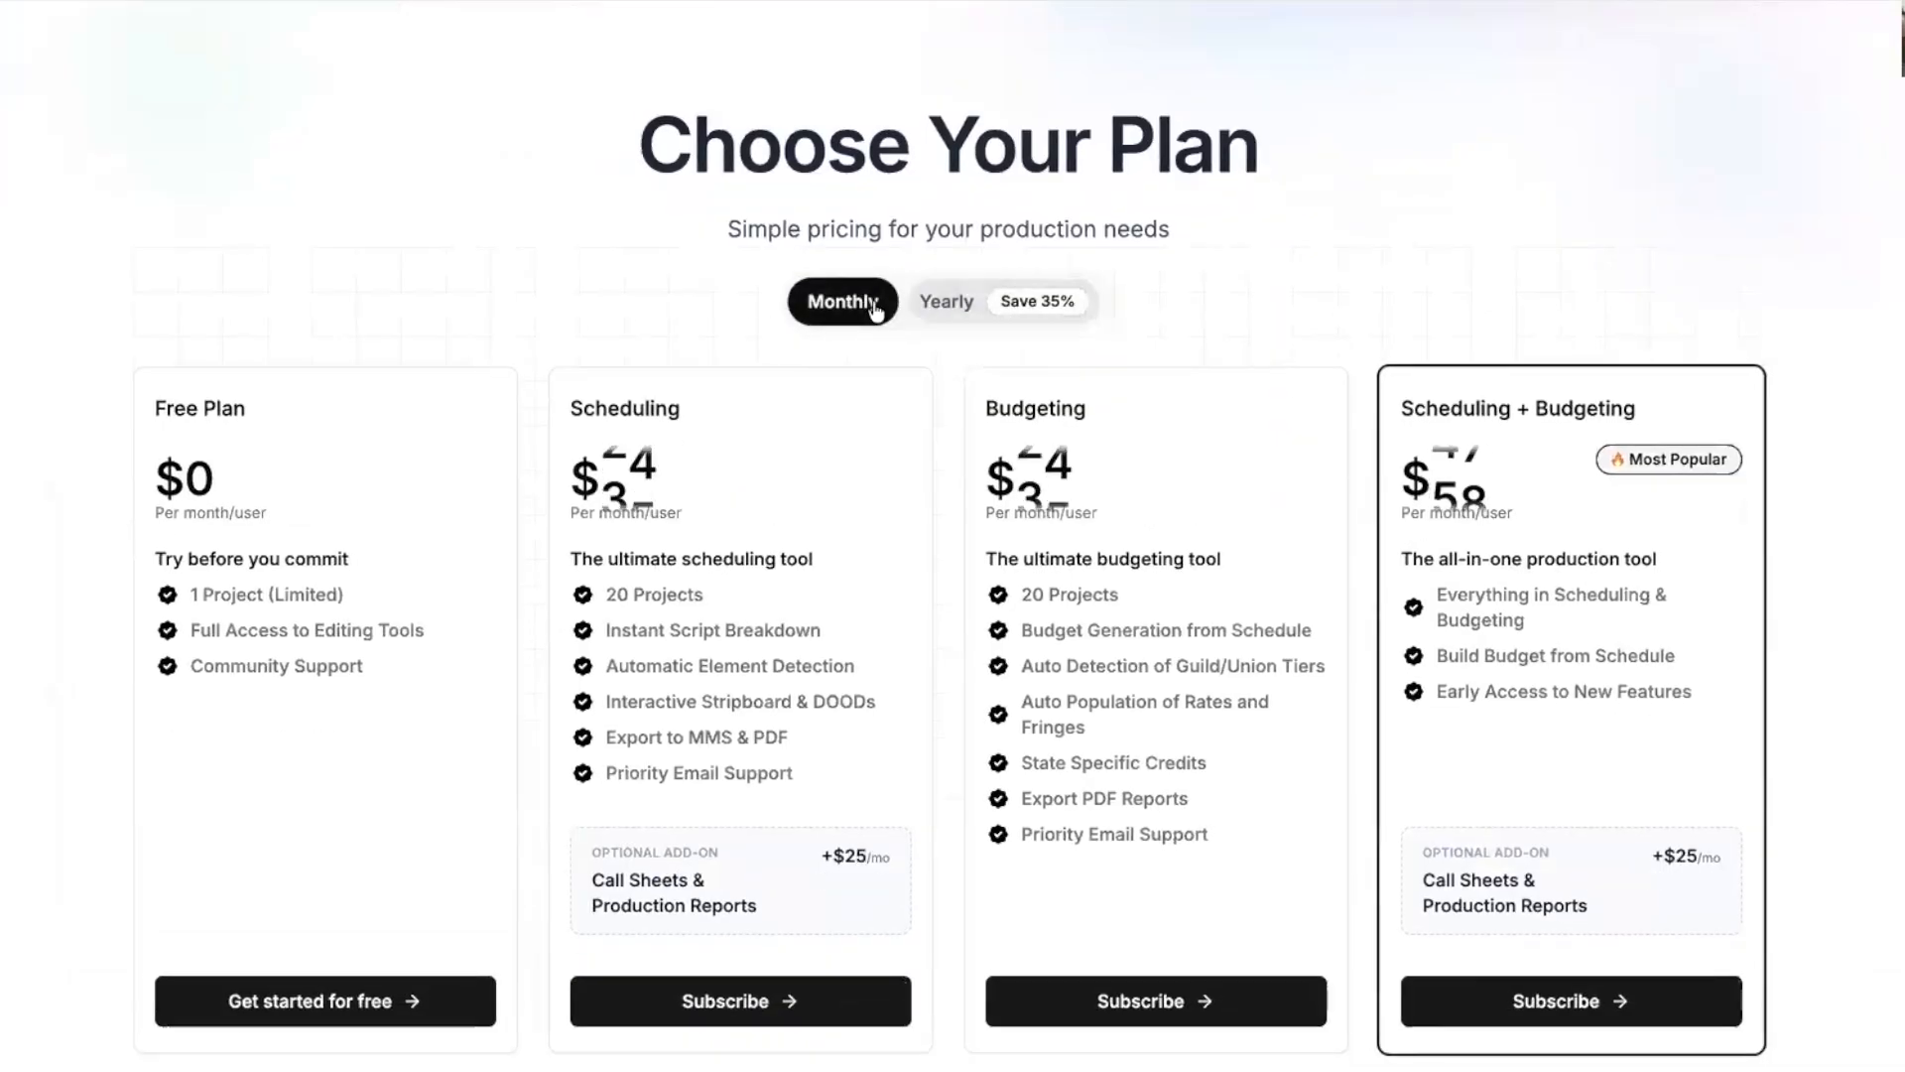
pyautogui.click(925, 304)
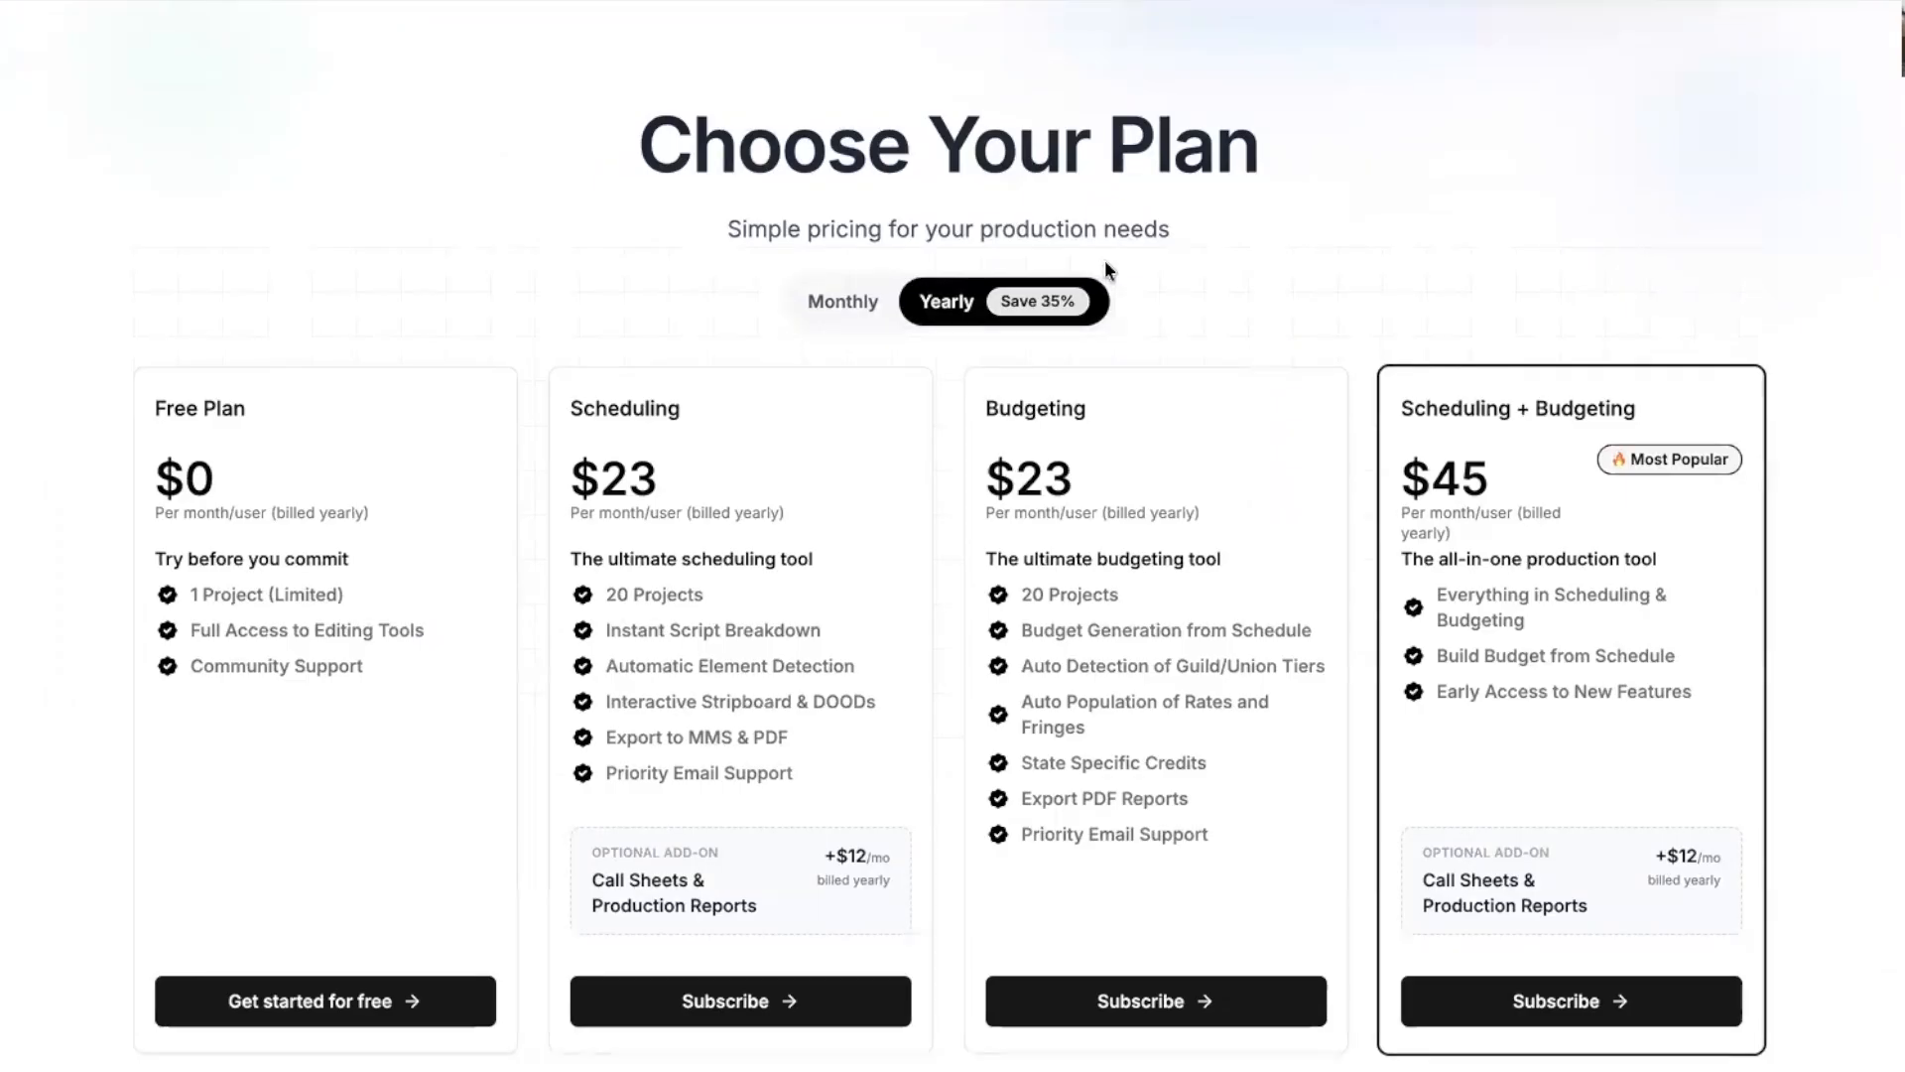
pyautogui.scroll(-5, 1092, 298)
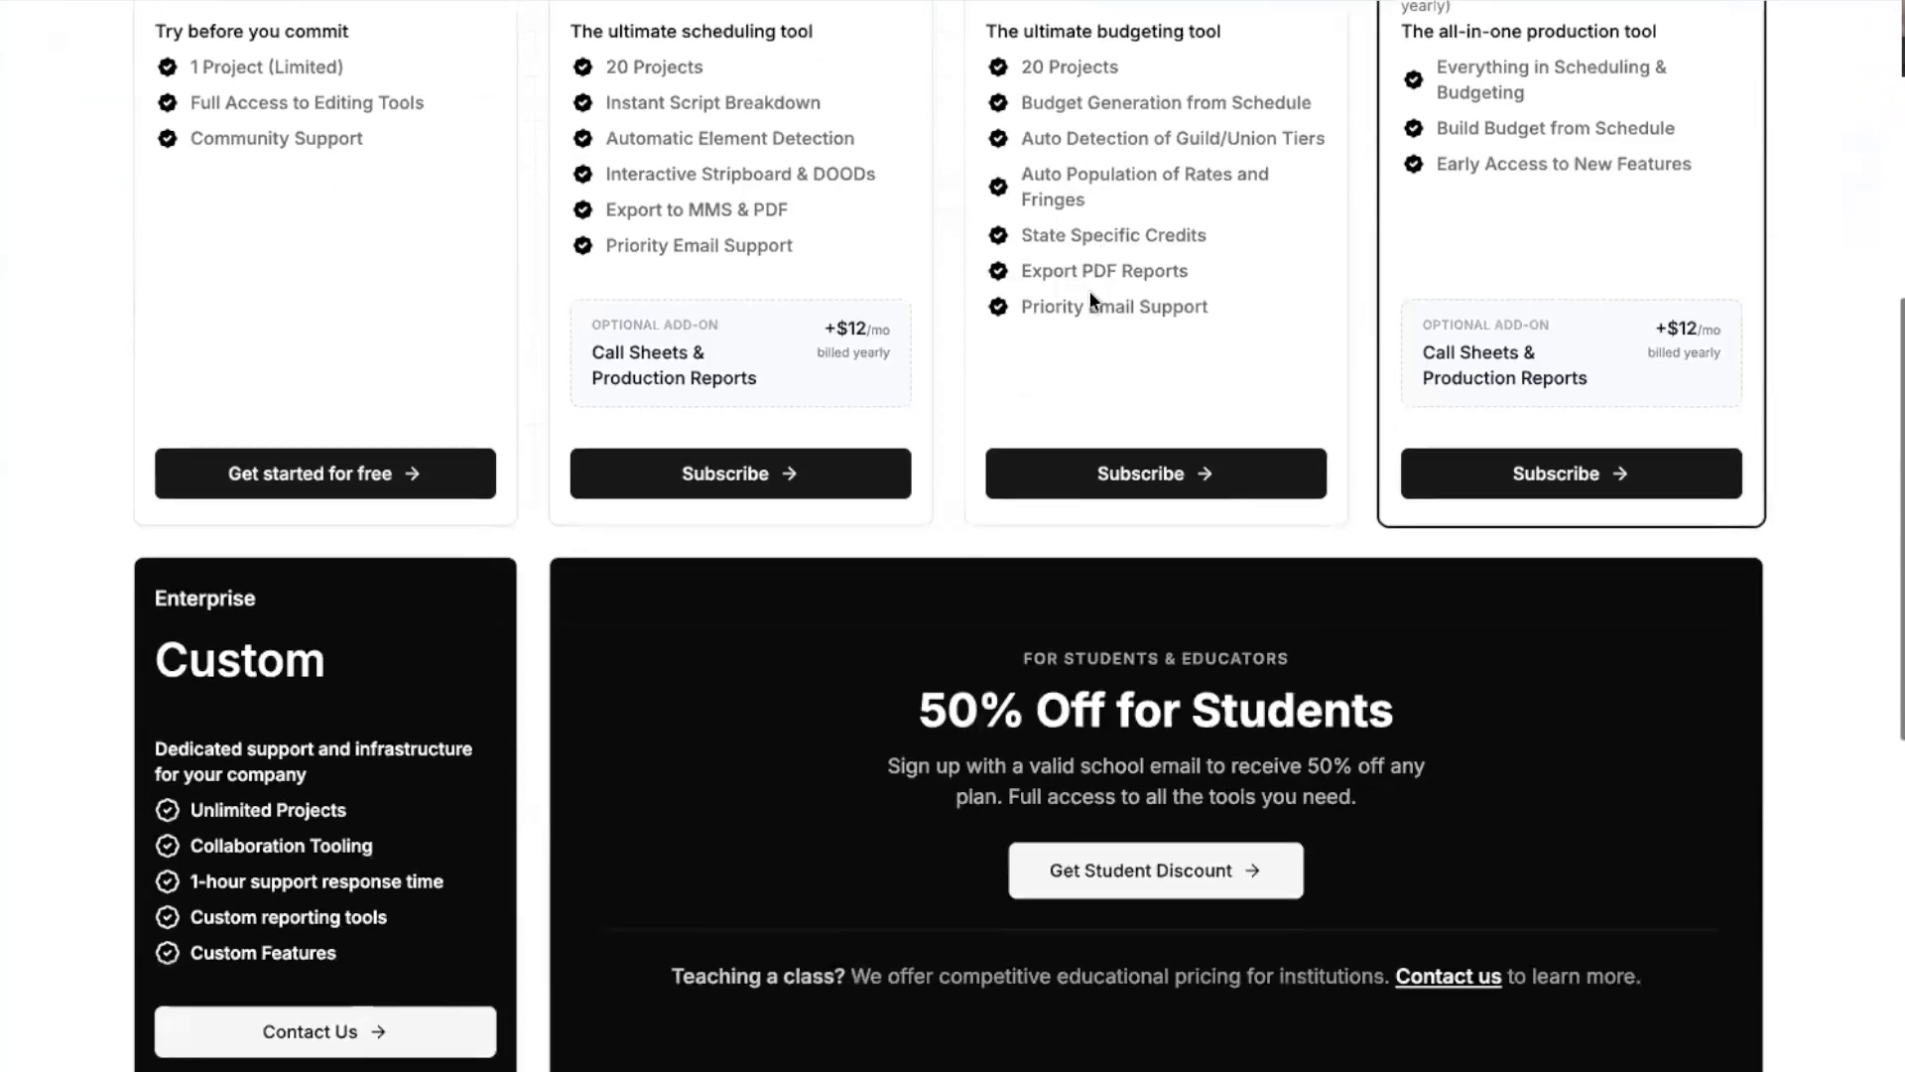
pyautogui.scroll(6, 1088, 290)
pyautogui.scroll(2, 1088, 289)
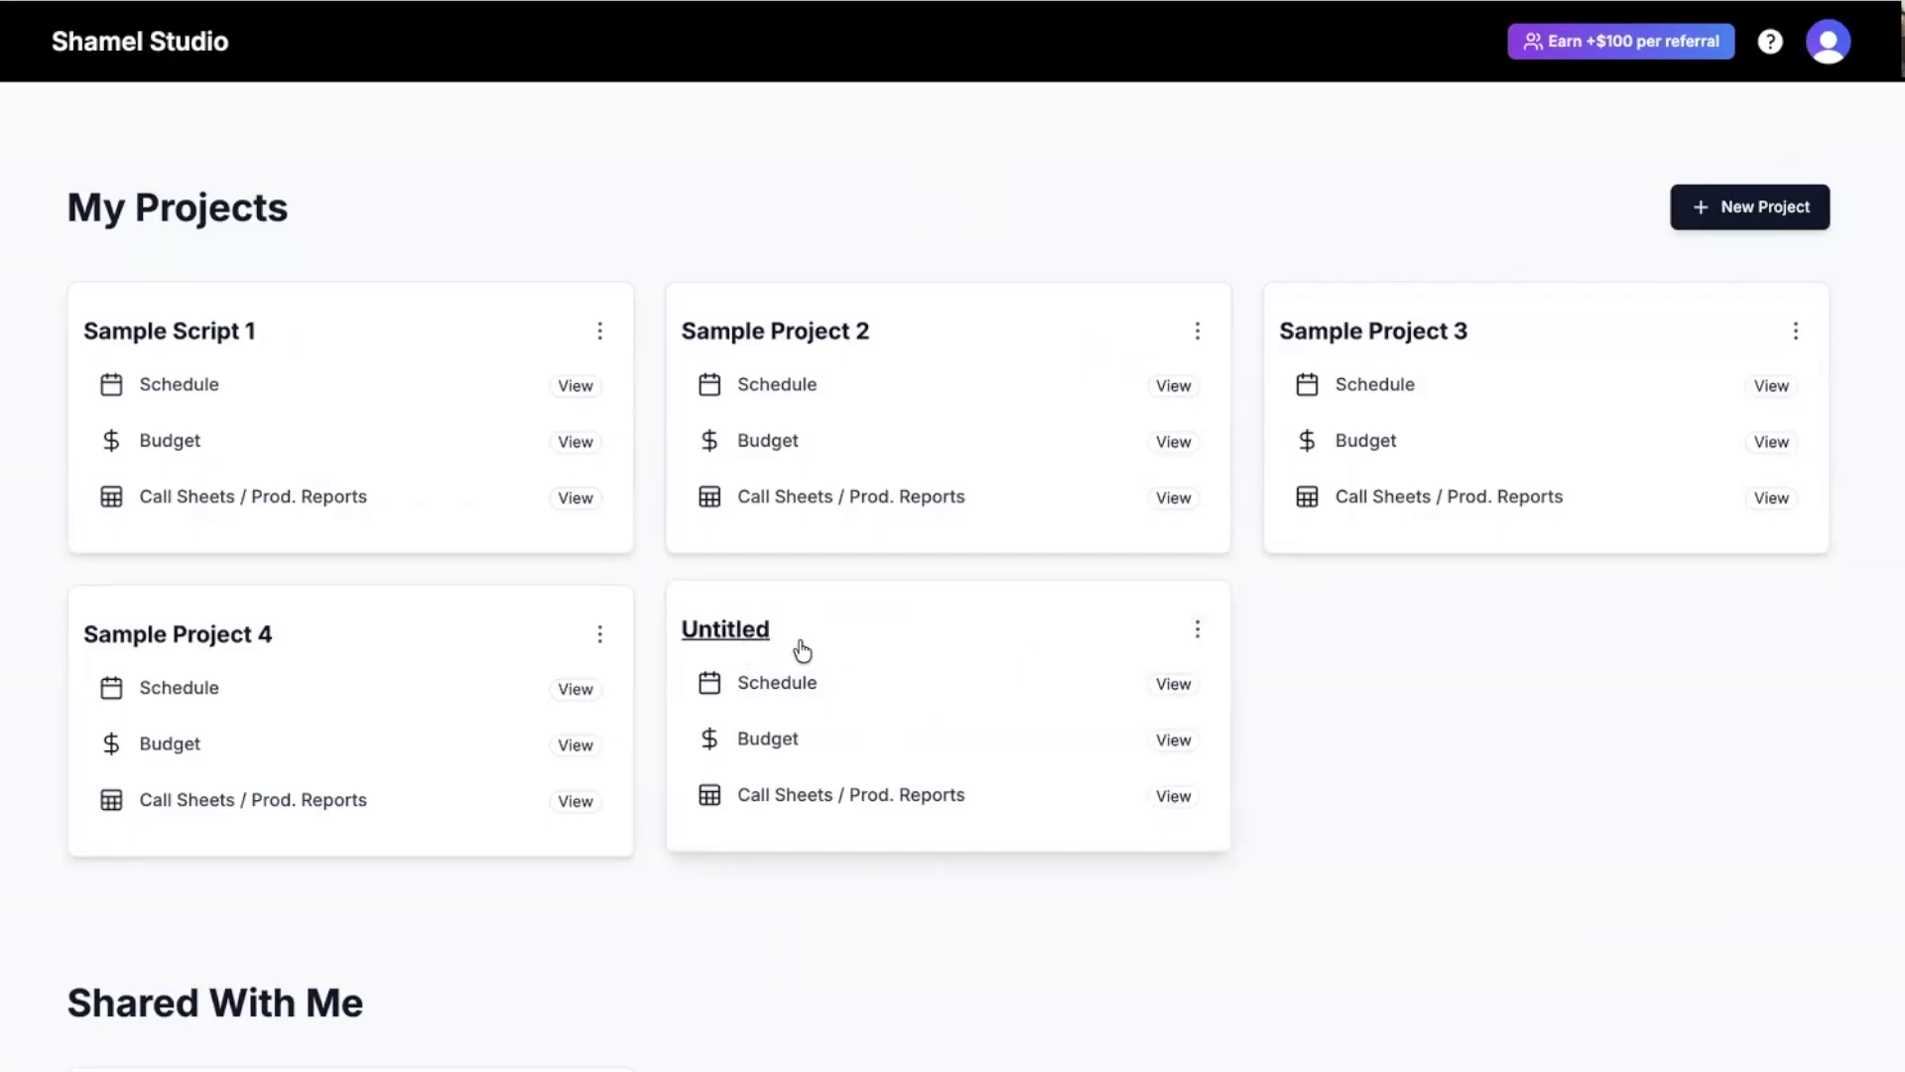
pyautogui.click(1199, 633)
pyautogui.click(1125, 692)
pyautogui.click(1345, 552)
pyautogui.click(1199, 629)
pyautogui.click(1337, 647)
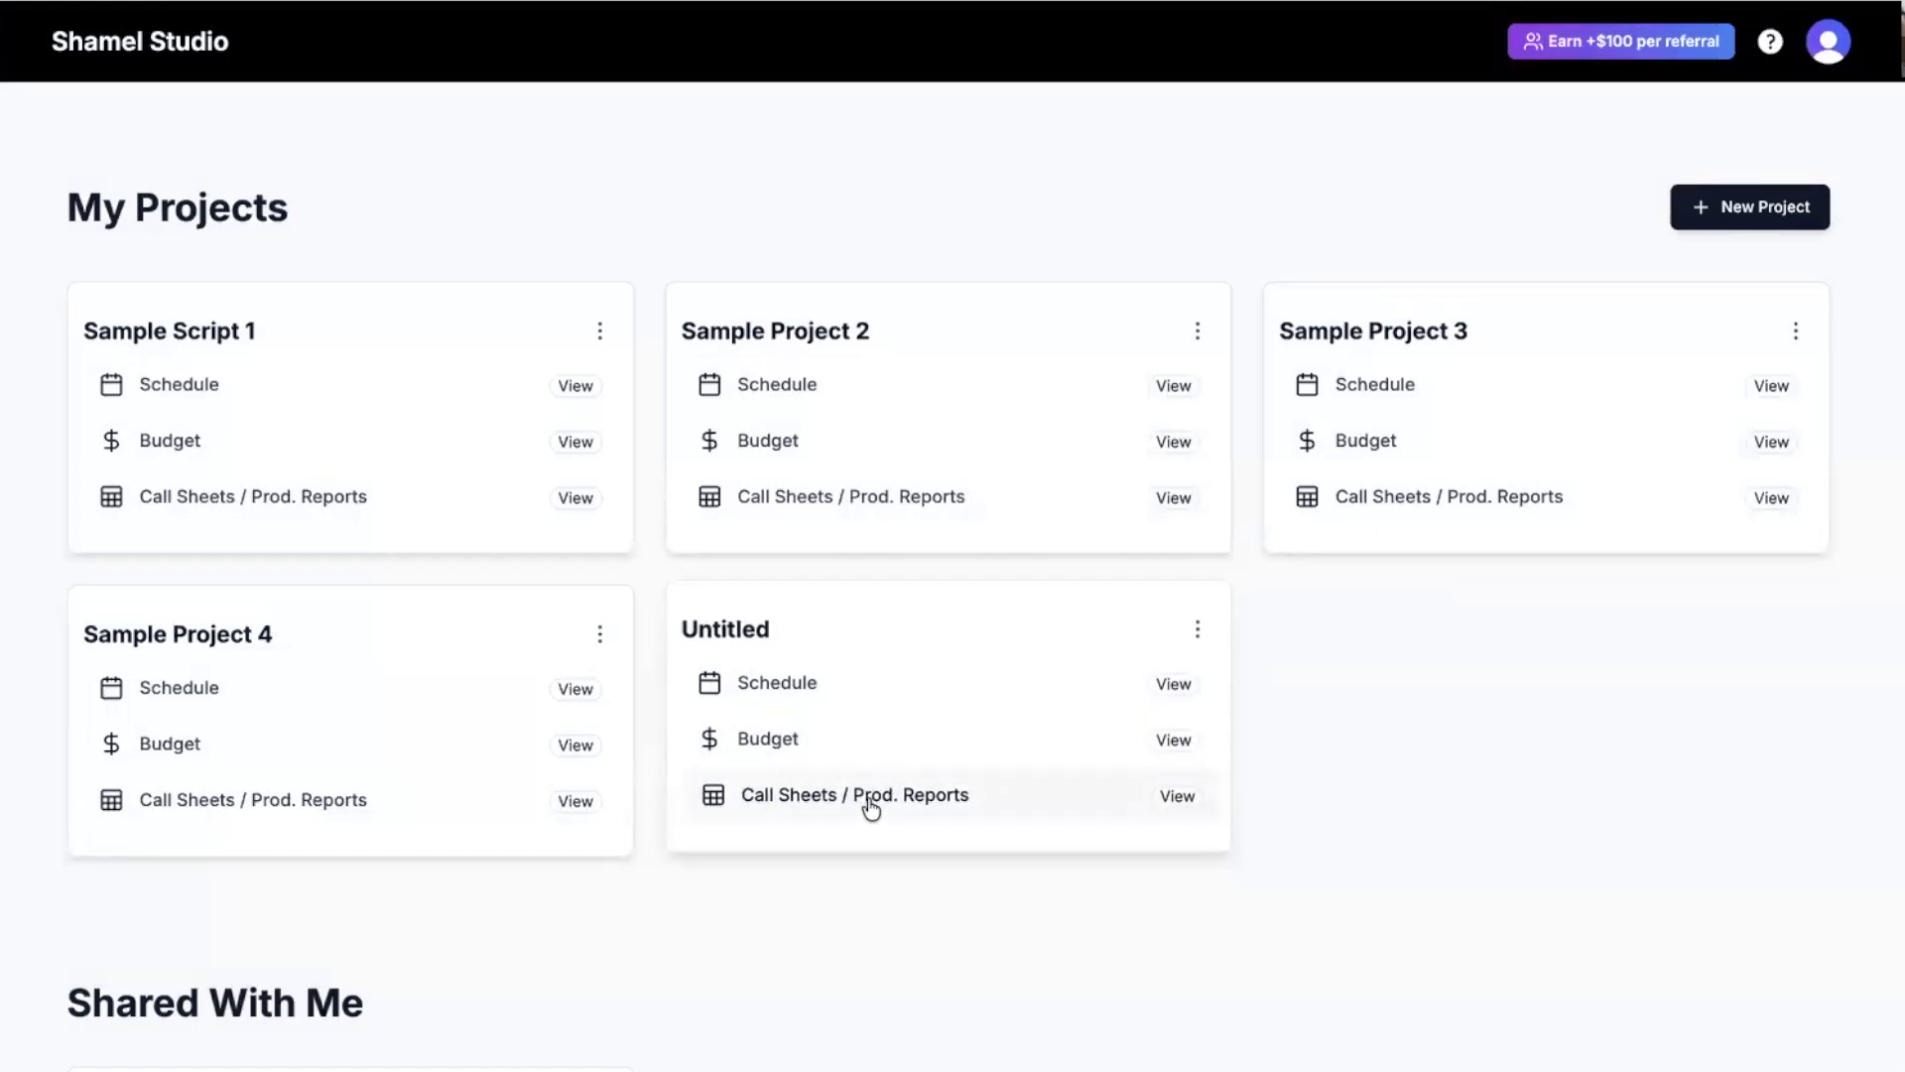
pyautogui.scroll(-5, 869, 806)
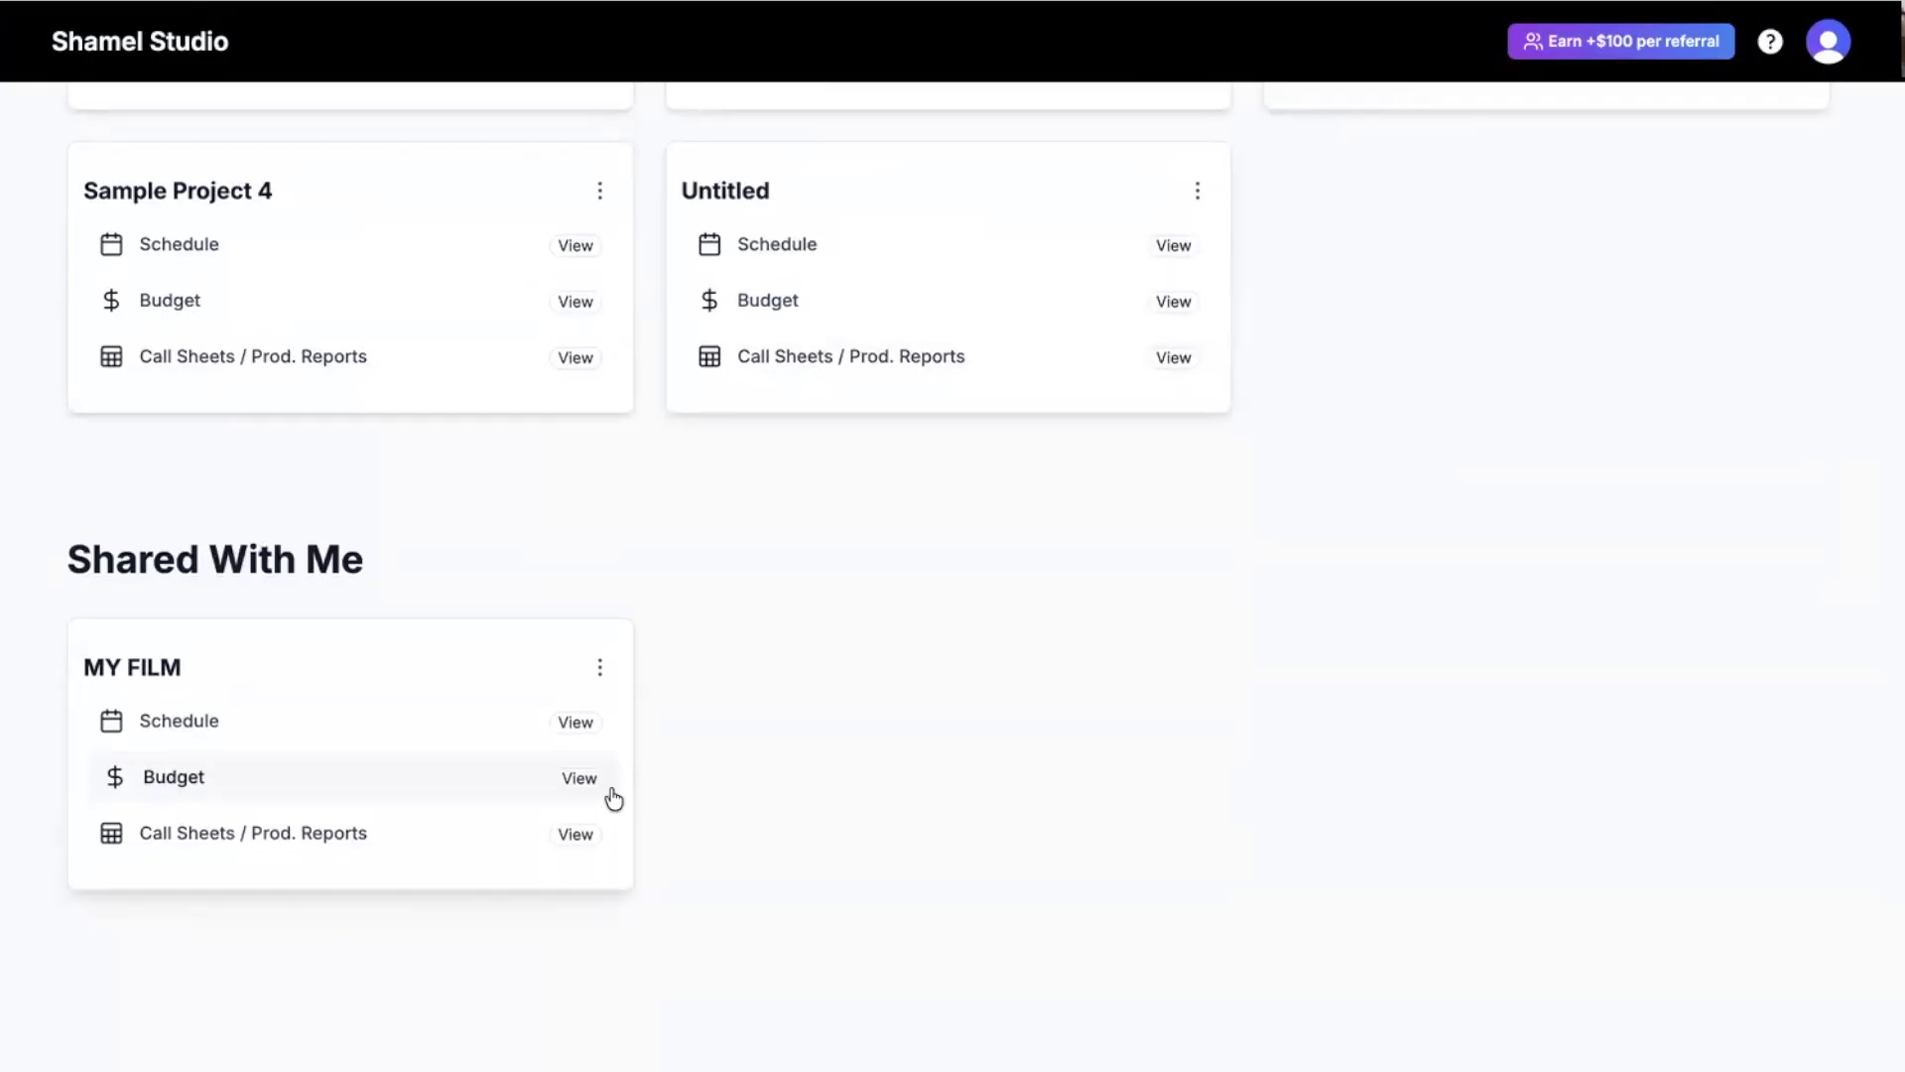
pyautogui.scroll(5, 867, 781)
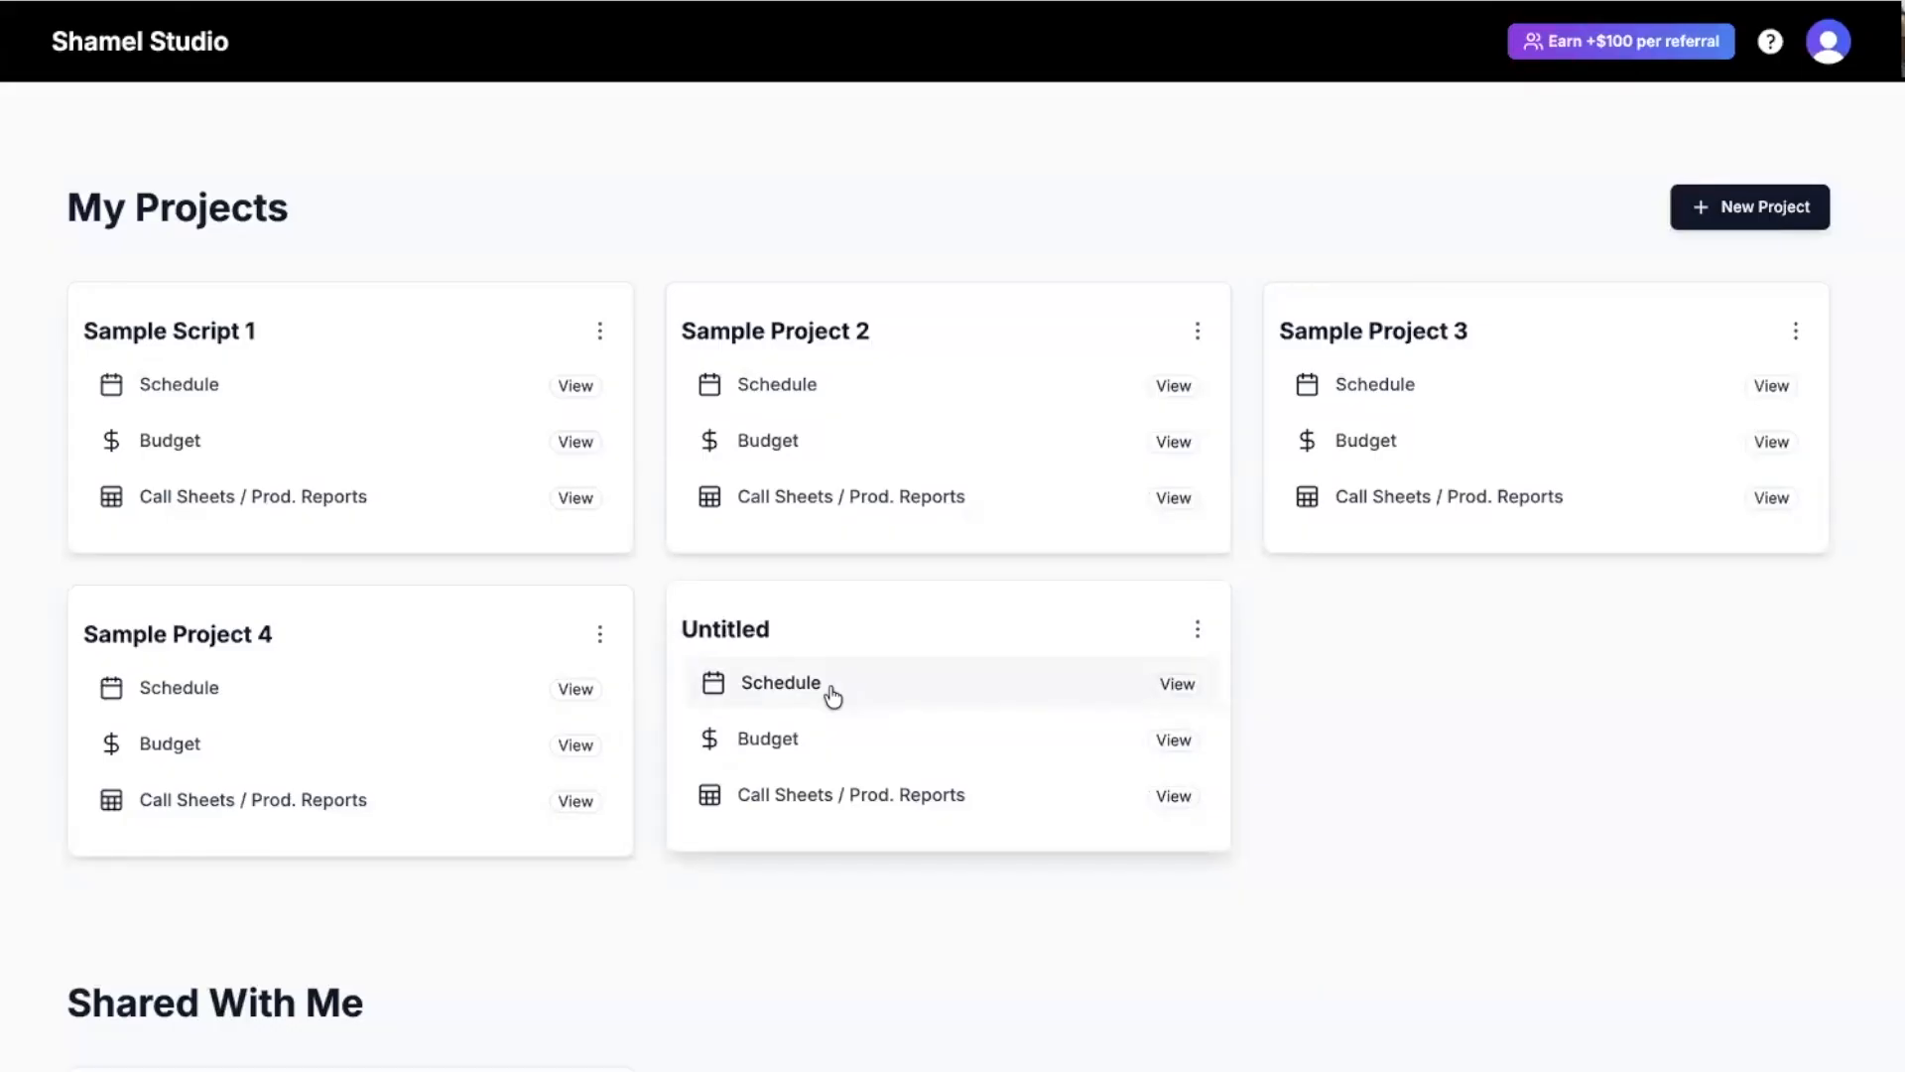
# Set the Untitled stripboard's general access to Anyone with the link and copy the view-only link.
pyautogui.click(831, 692)
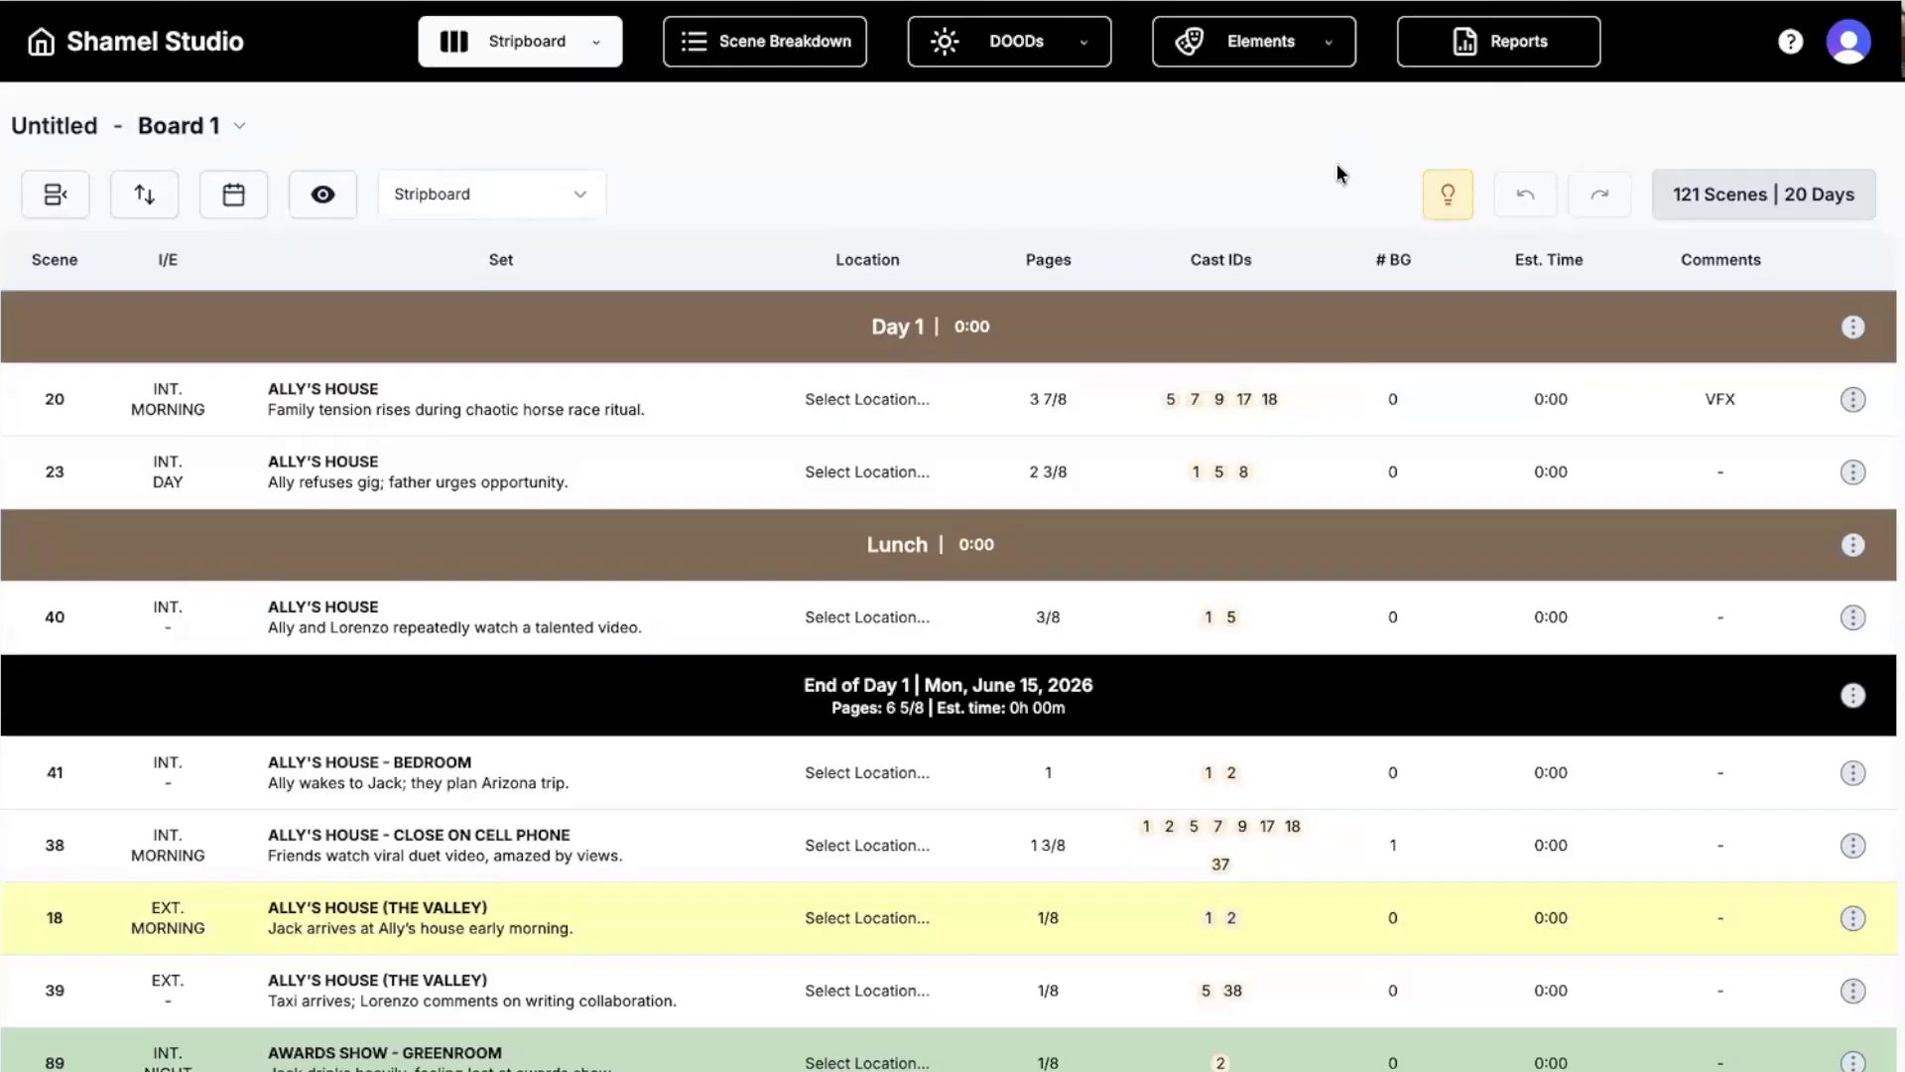
pyautogui.click(1512, 64)
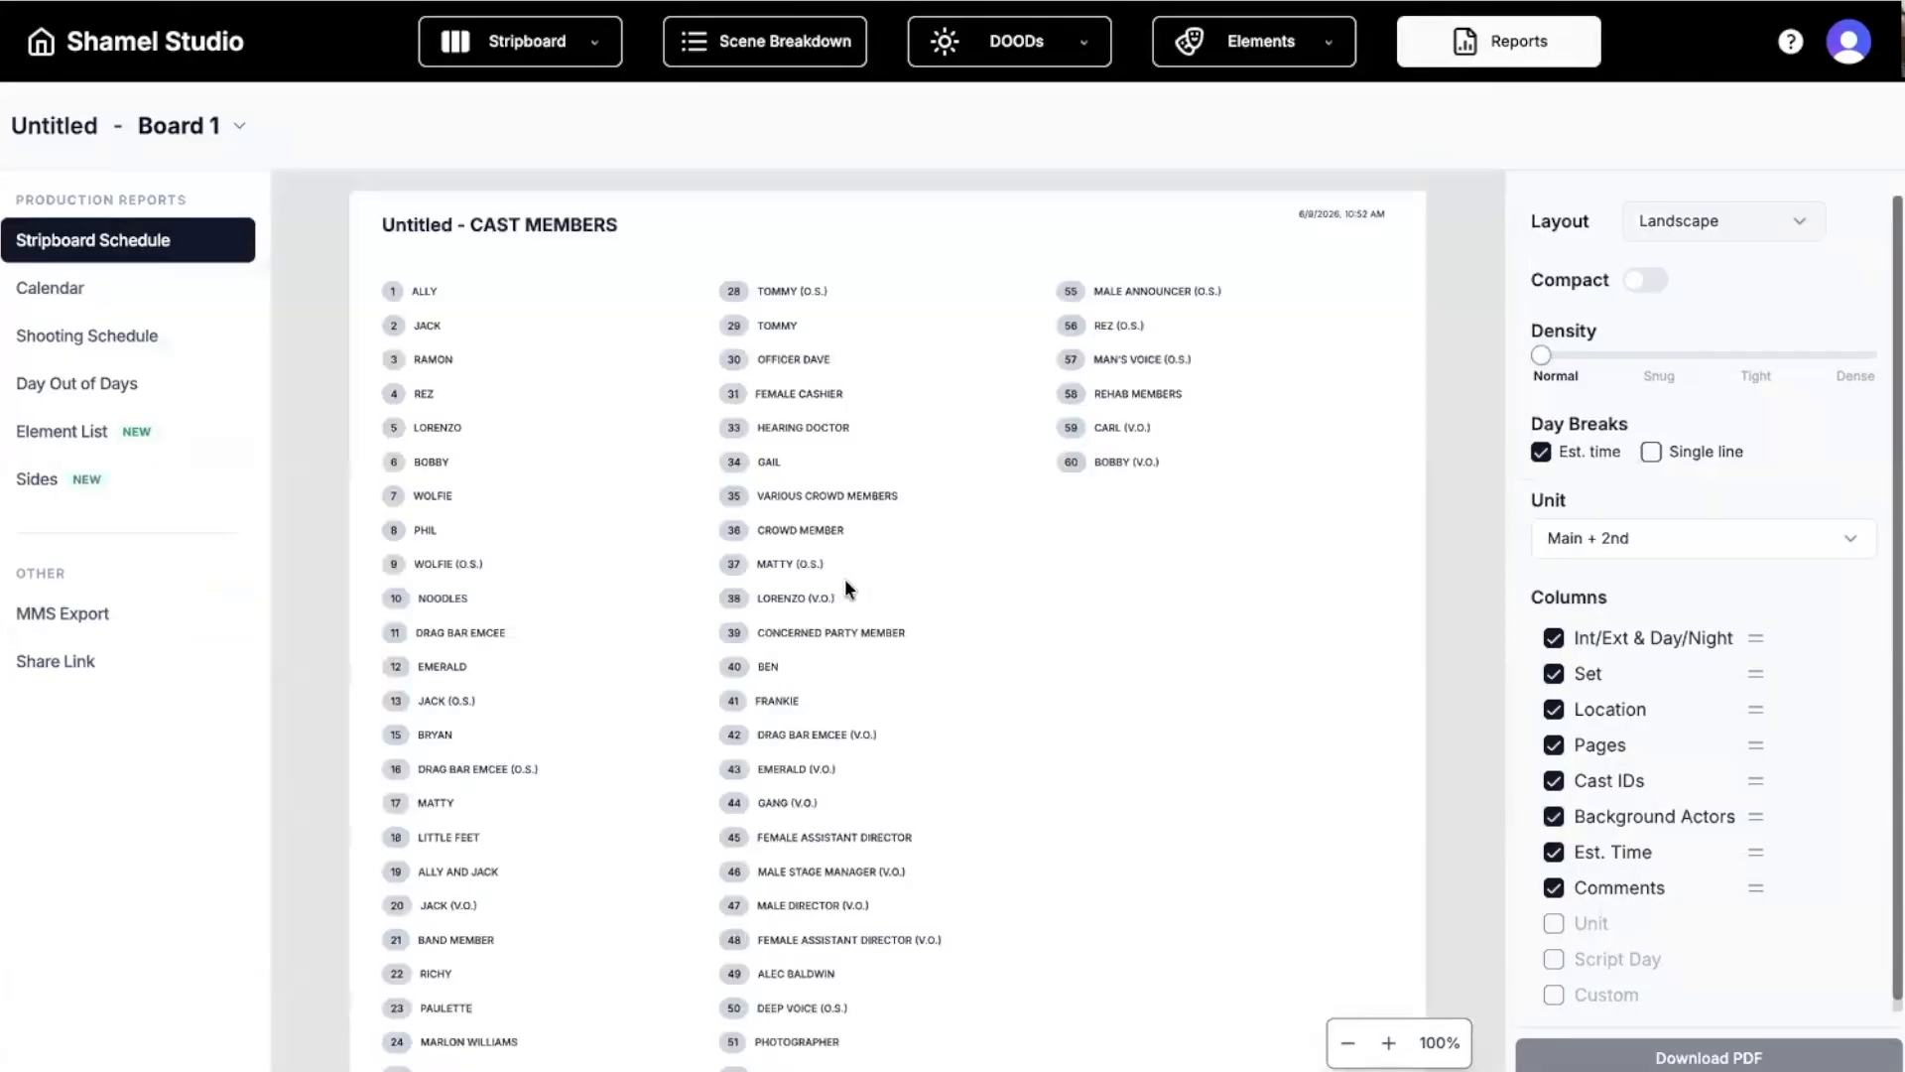
pyautogui.click(46, 672)
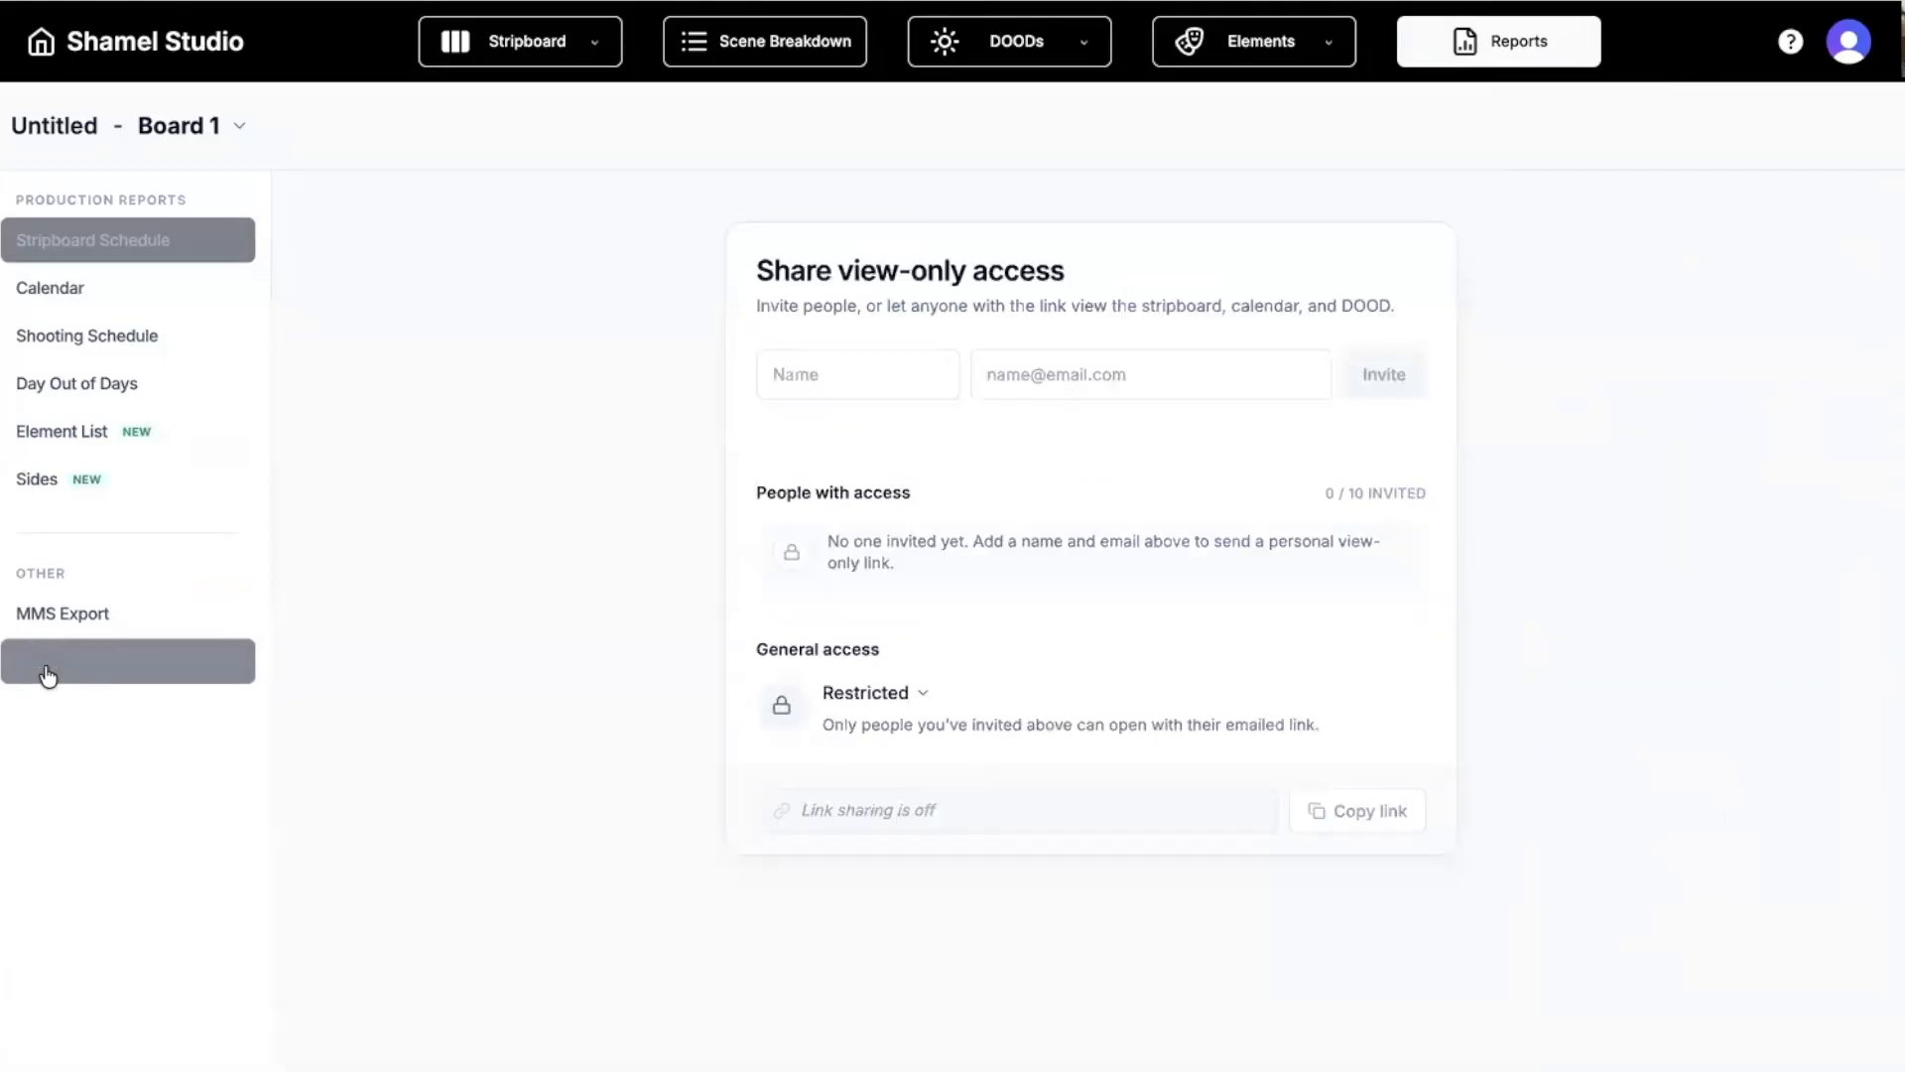
pyautogui.click(866, 697)
pyautogui.click(897, 838)
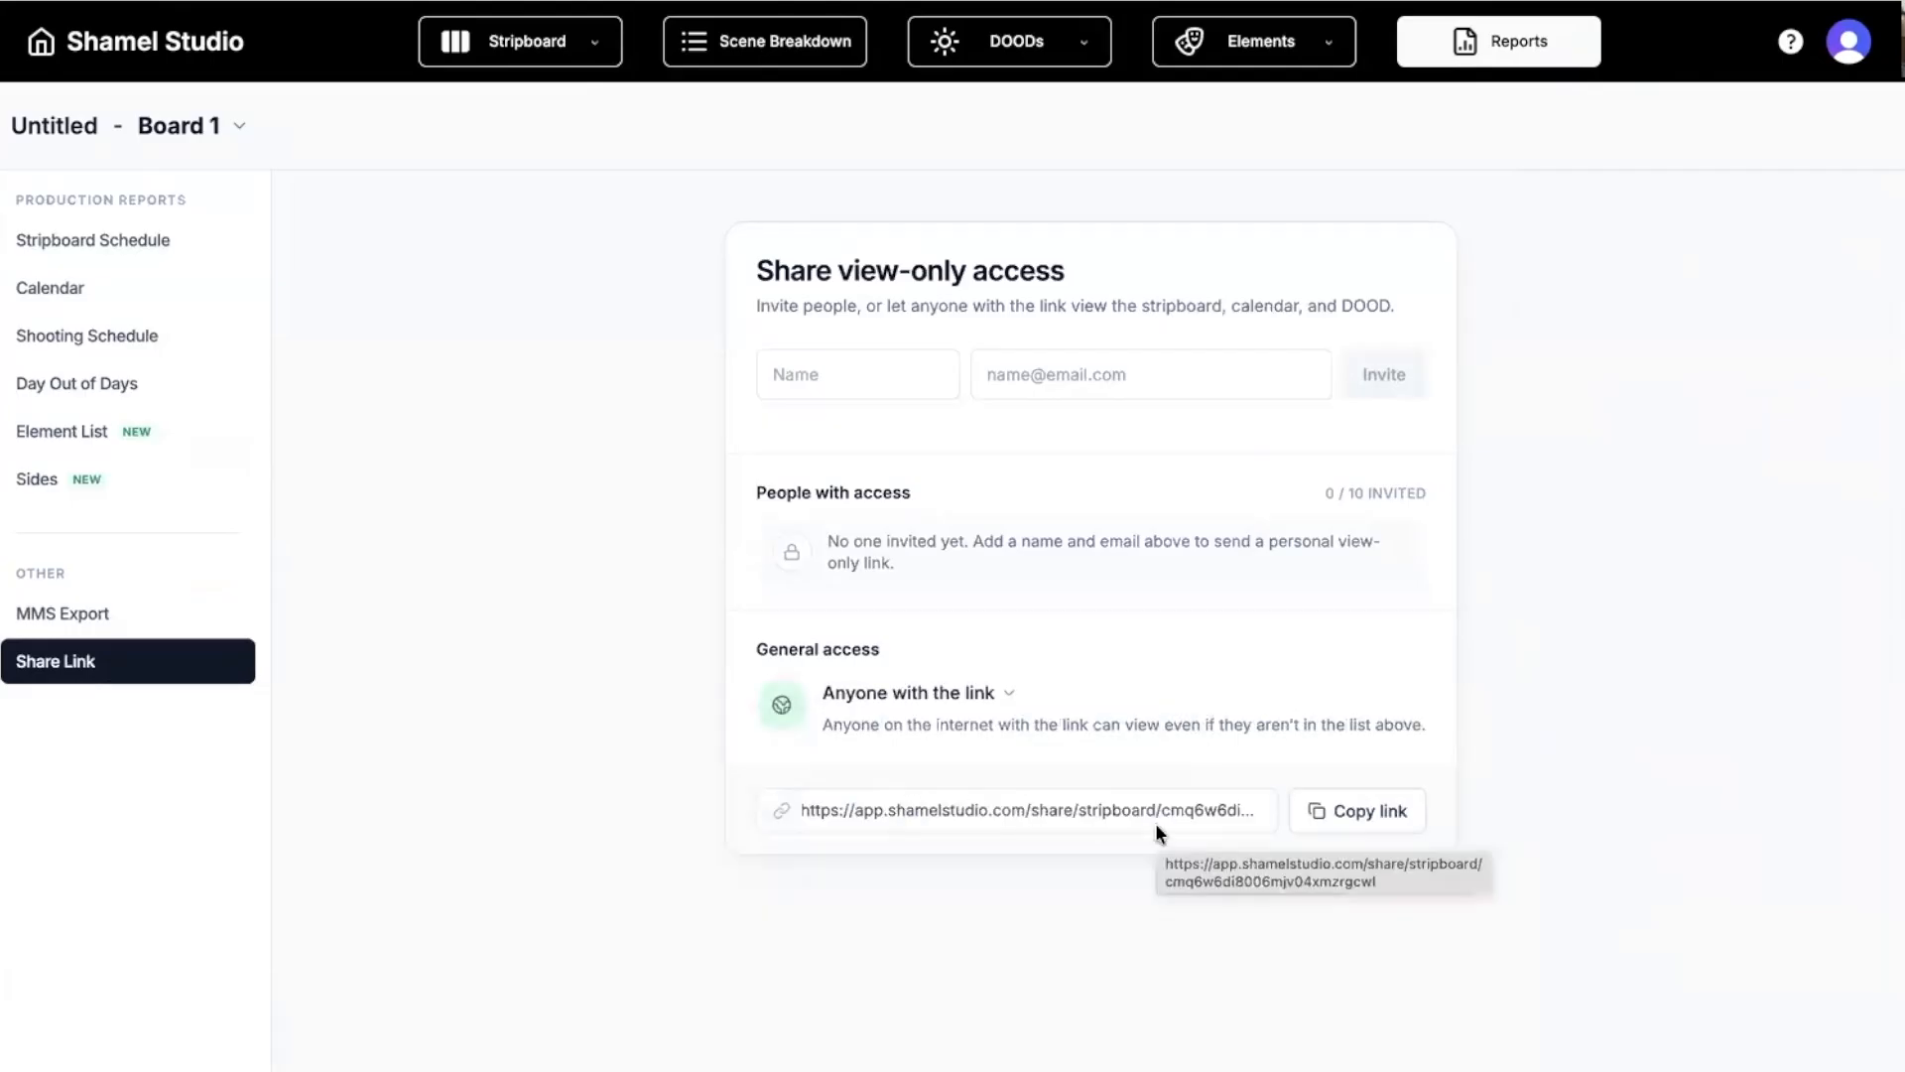
pyautogui.click(1359, 824)
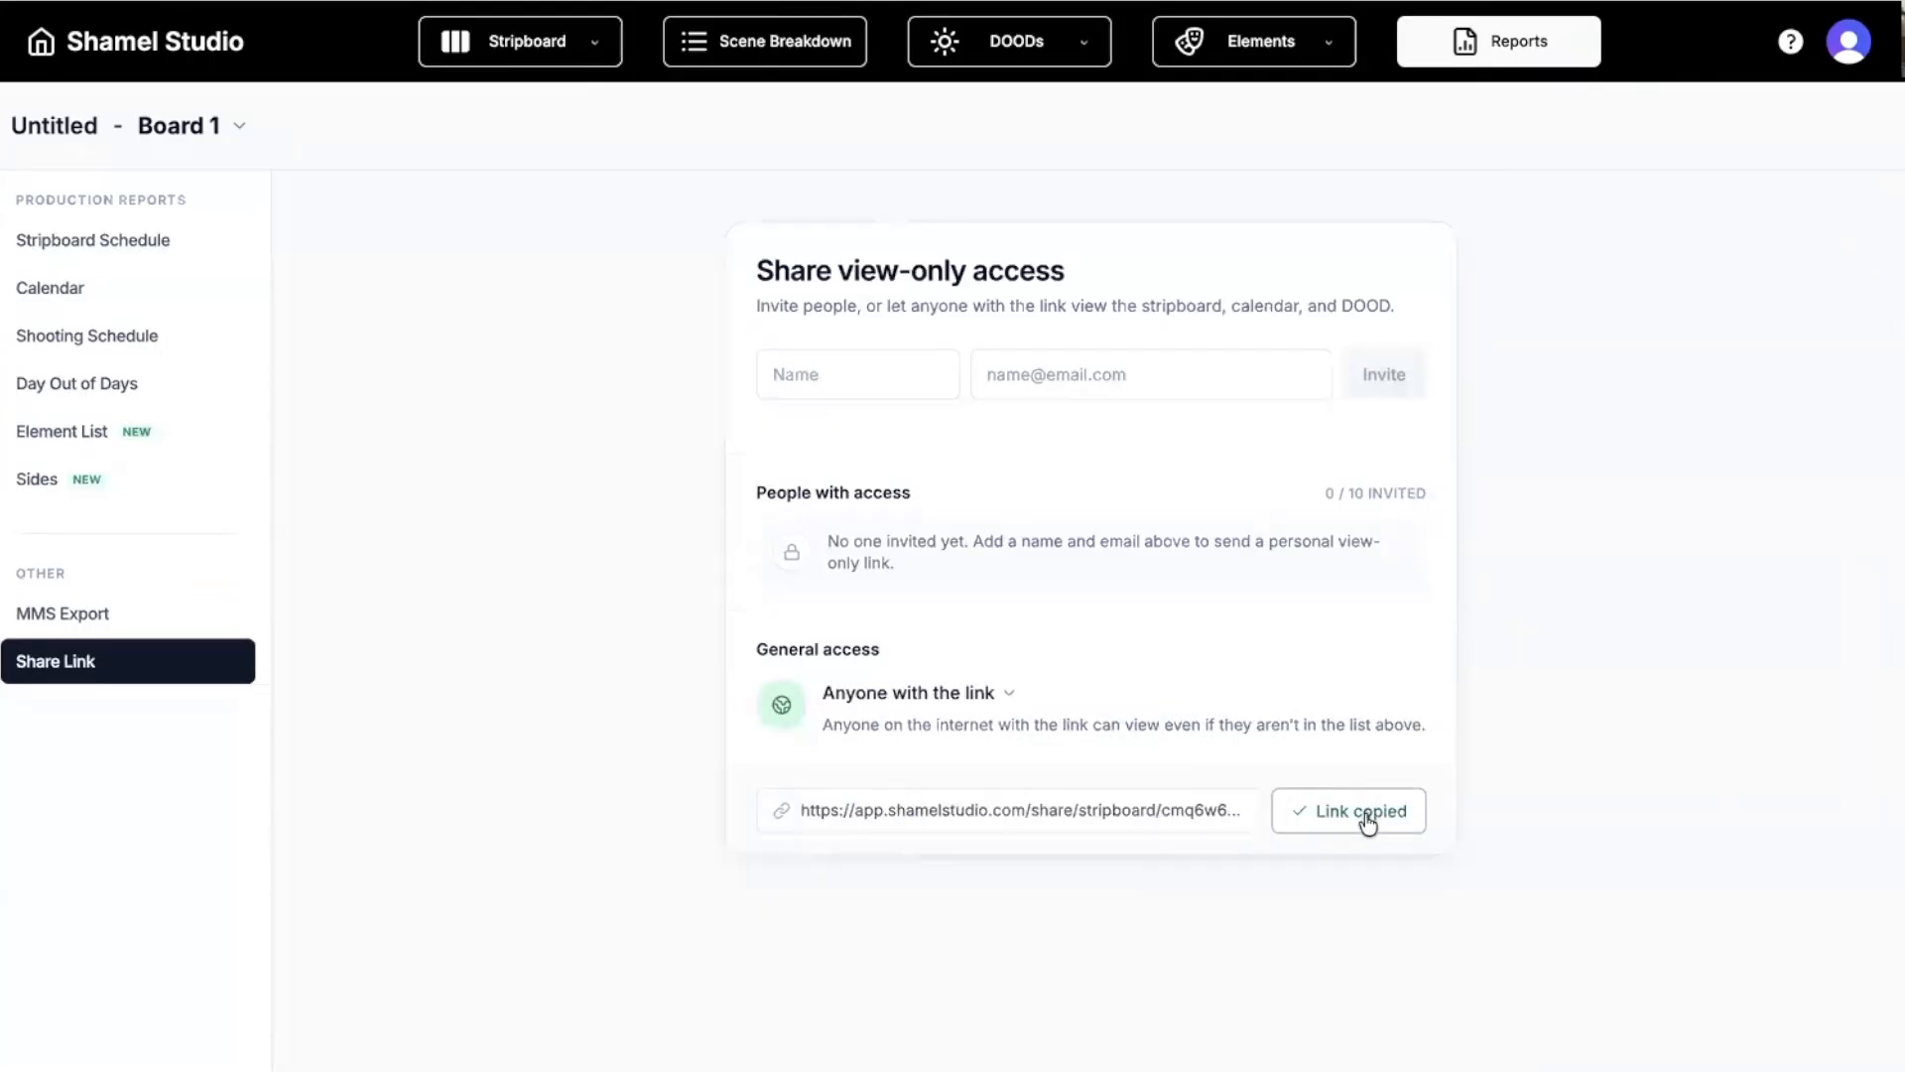
pyautogui.hotkey('ctrl', 't')
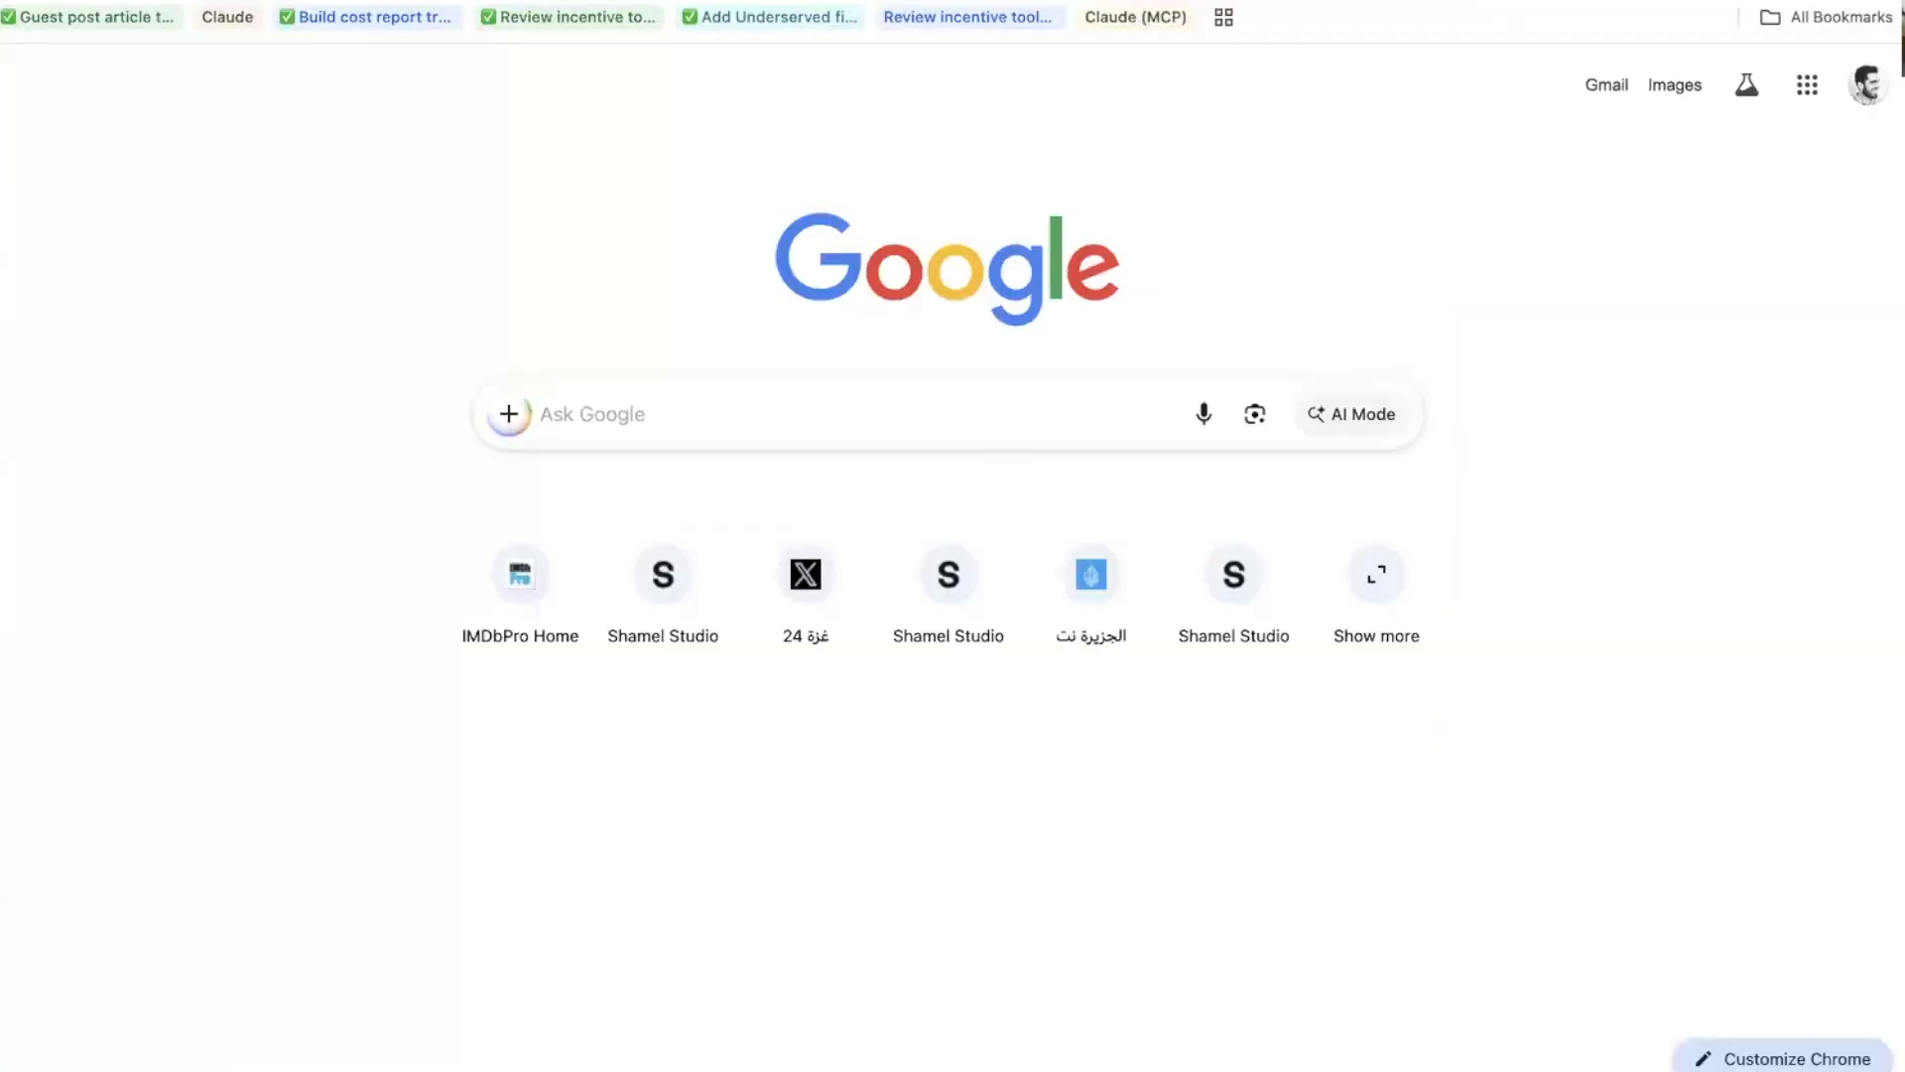
# Load the copied view-only share link in the new tab to see the shared stripboard.
pyautogui.hotkey('ctrl', 'v')
pyautogui.press('Return')
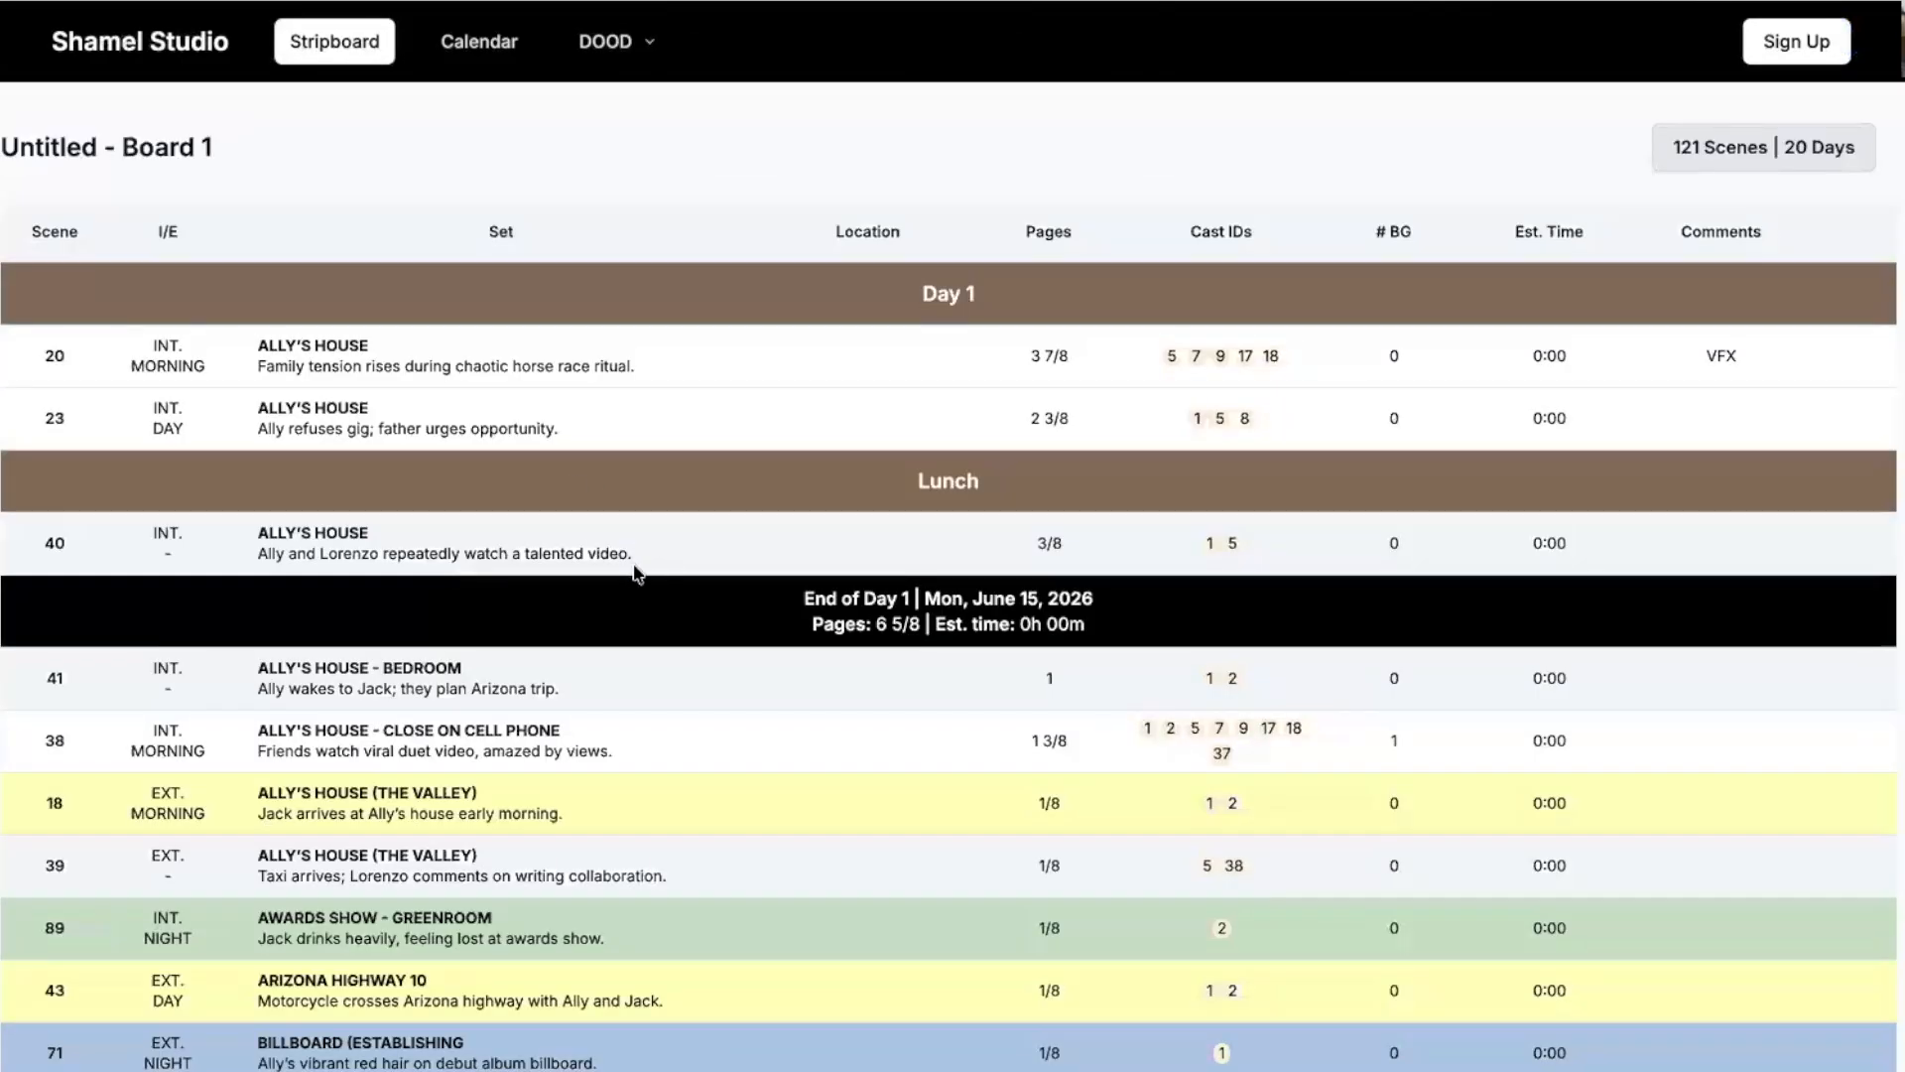
pyautogui.scroll(-4, 444, 572)
pyautogui.scroll(10, 446, 565)
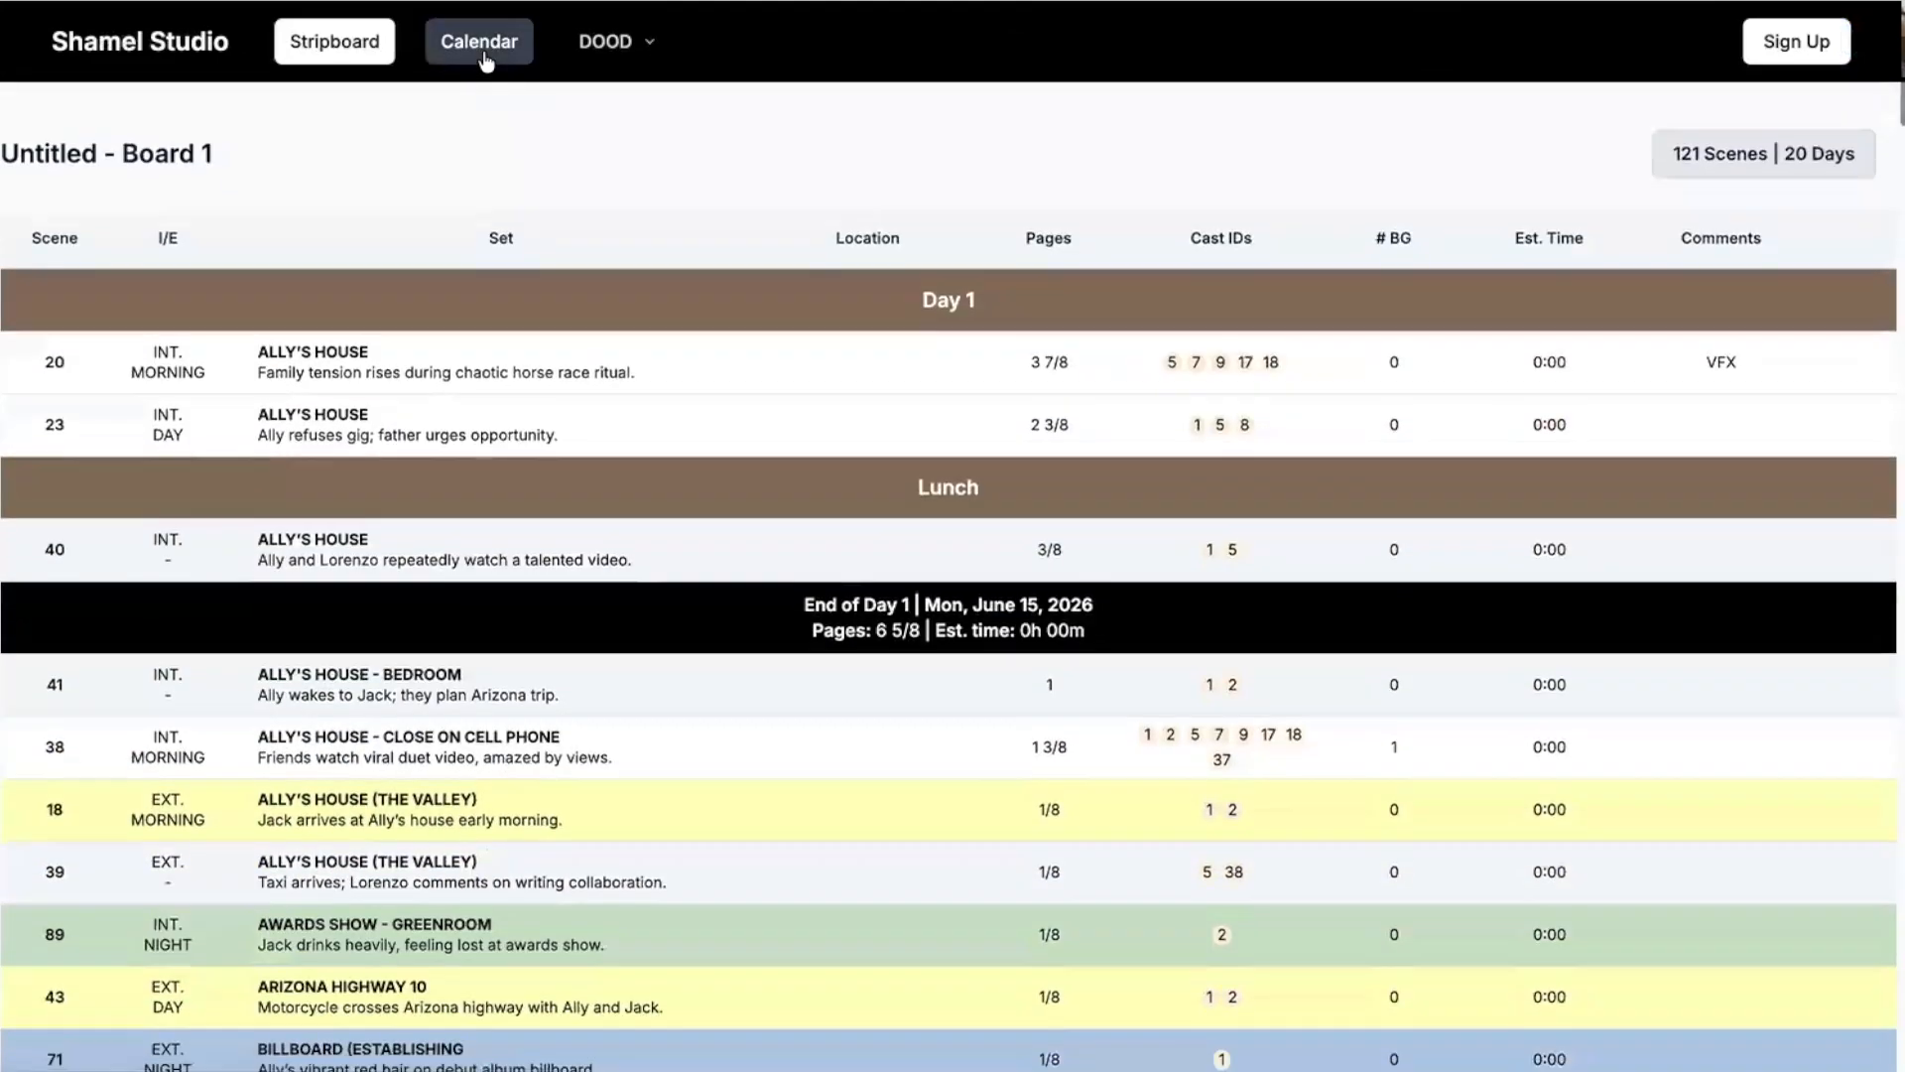
# Show the shared board's calendar with June 2026 shoot days, 121 scenes over 20 days.
pyautogui.click(479, 42)
pyautogui.click(629, 58)
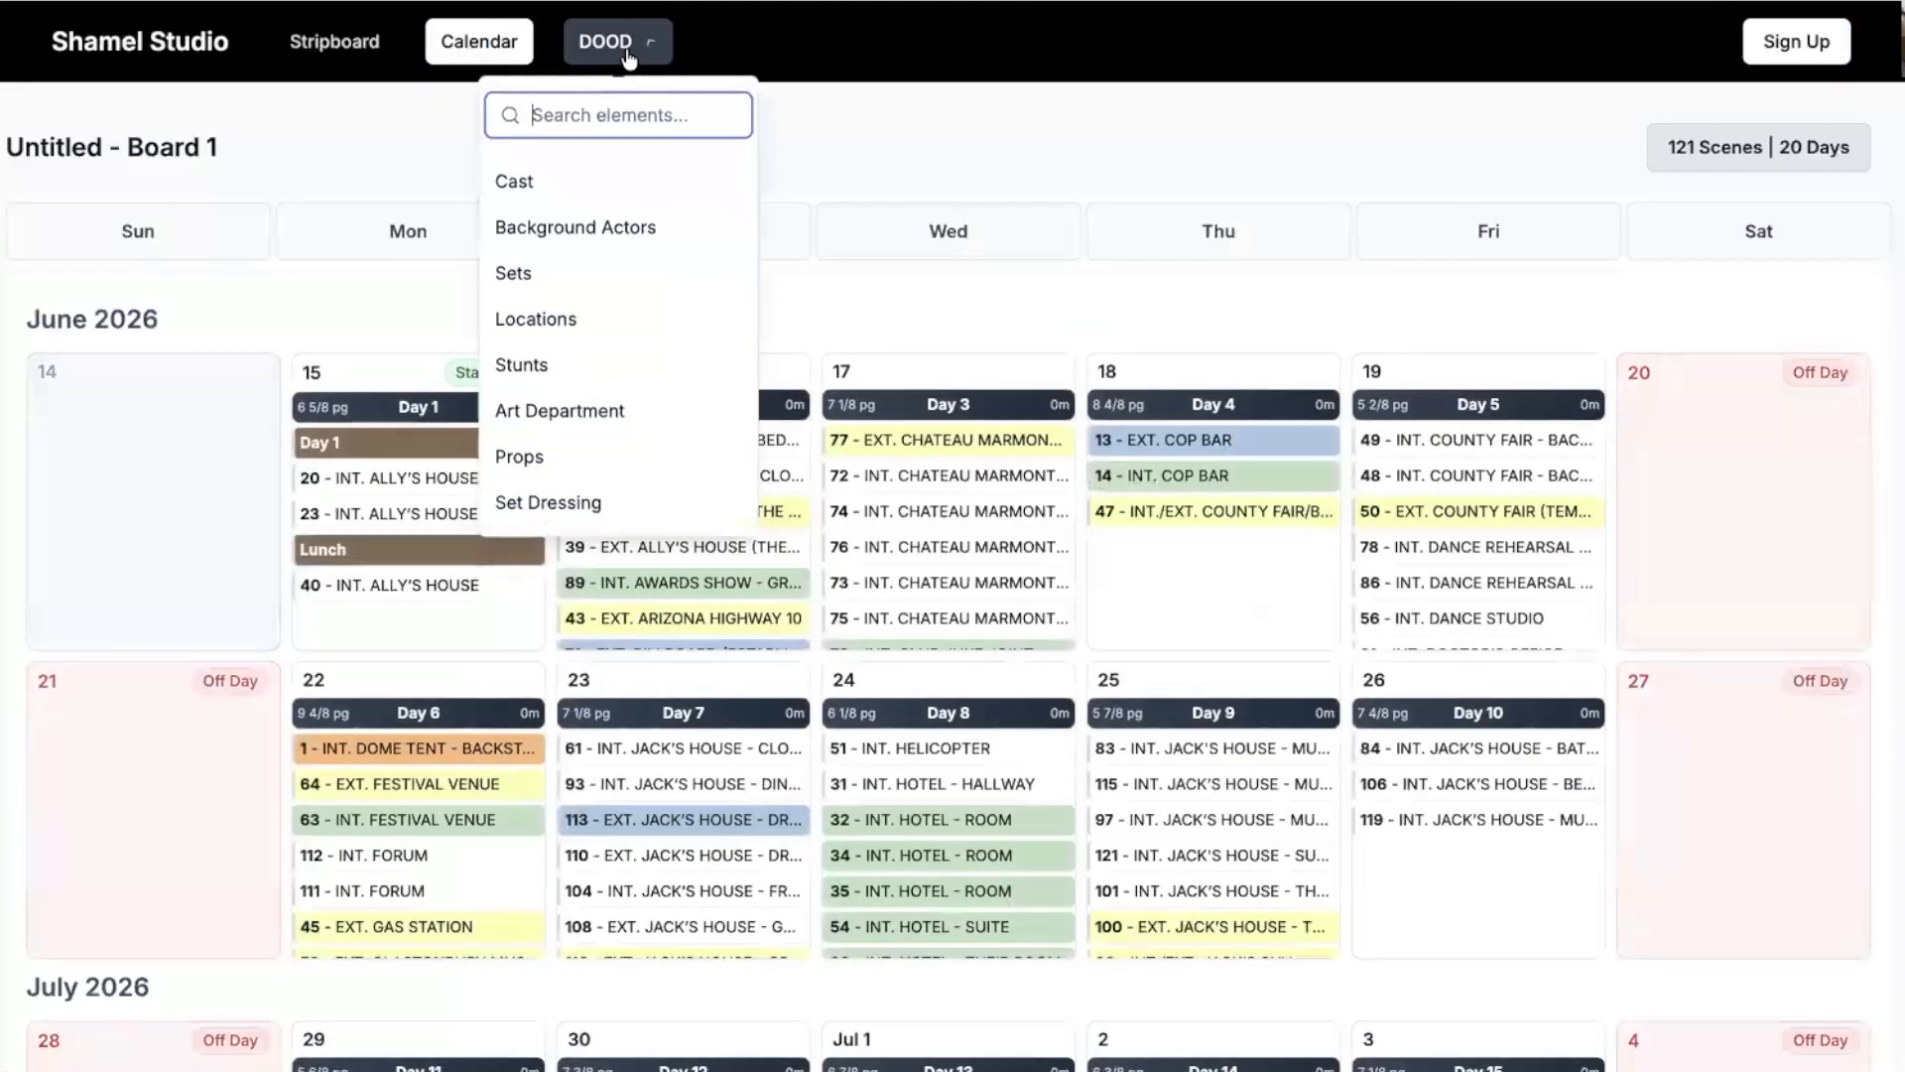
pyautogui.click(628, 58)
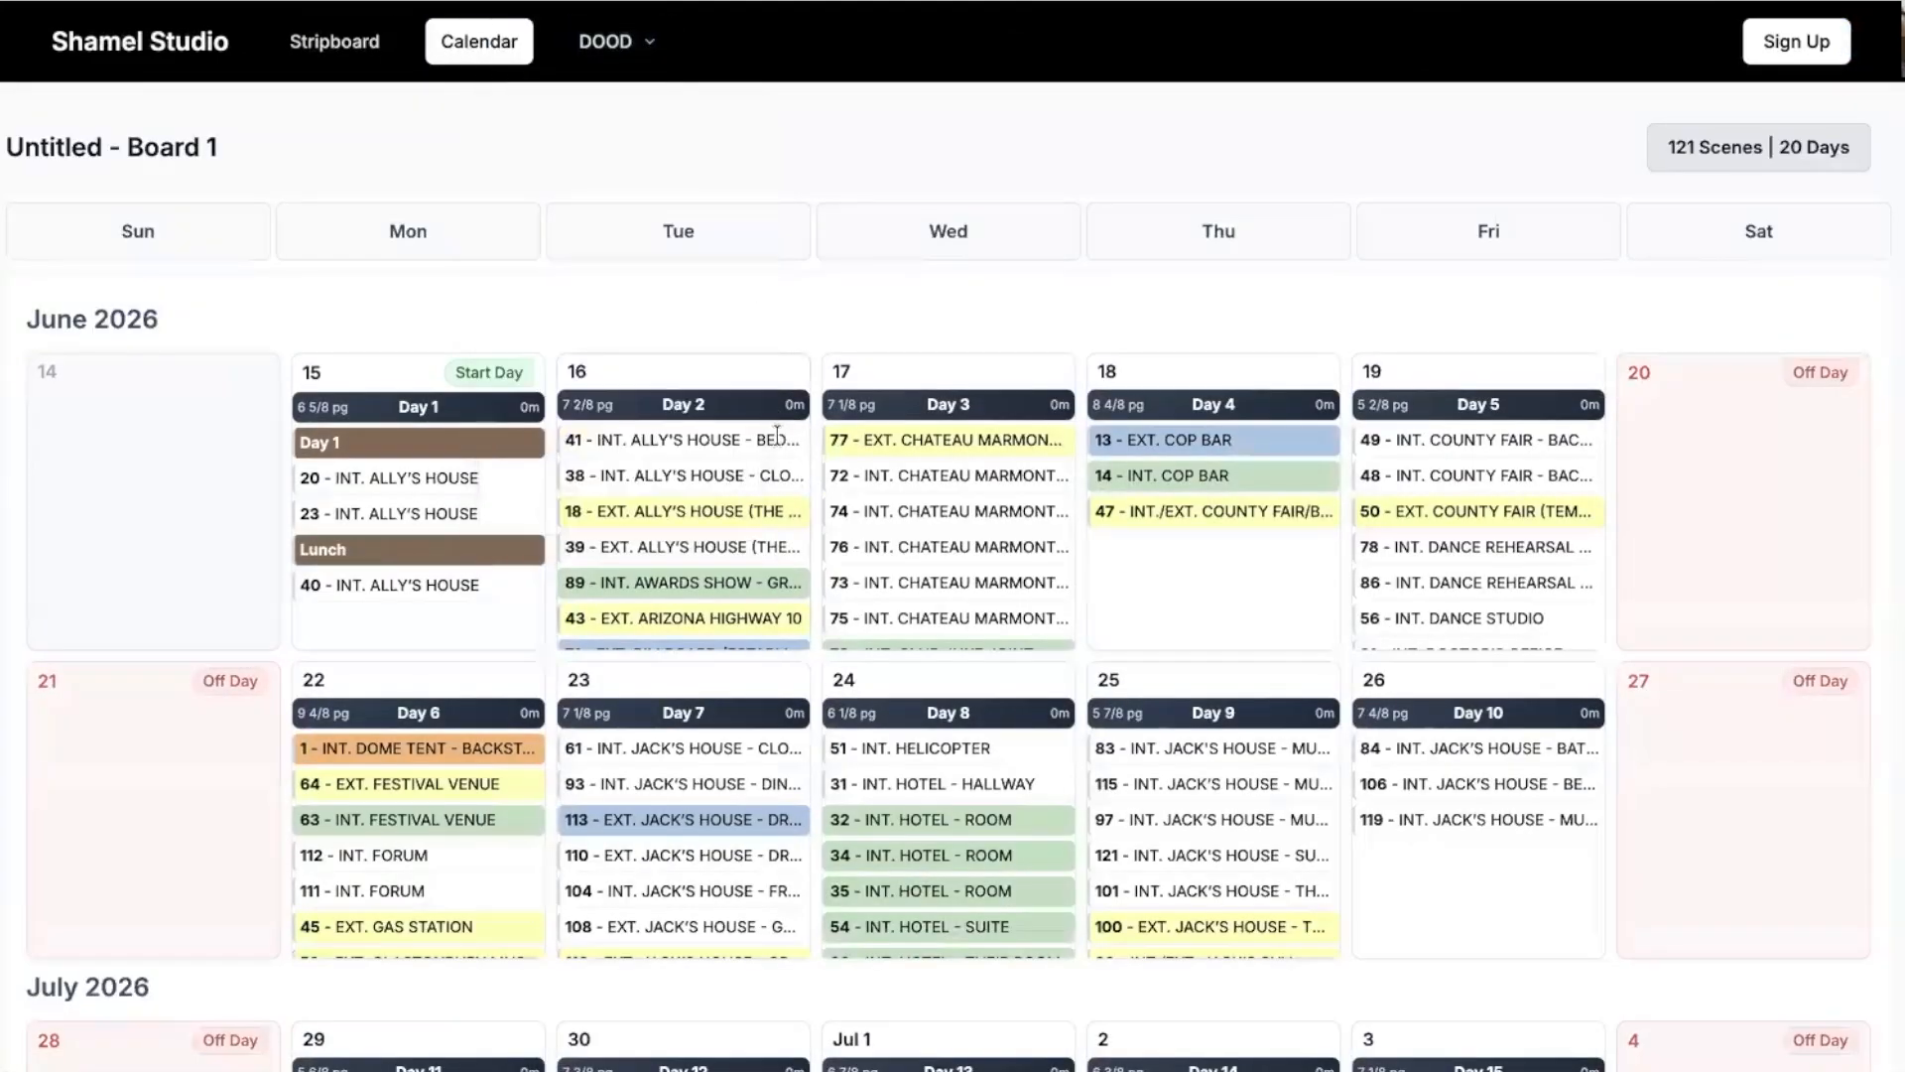
pyautogui.moveTo(777, 436)
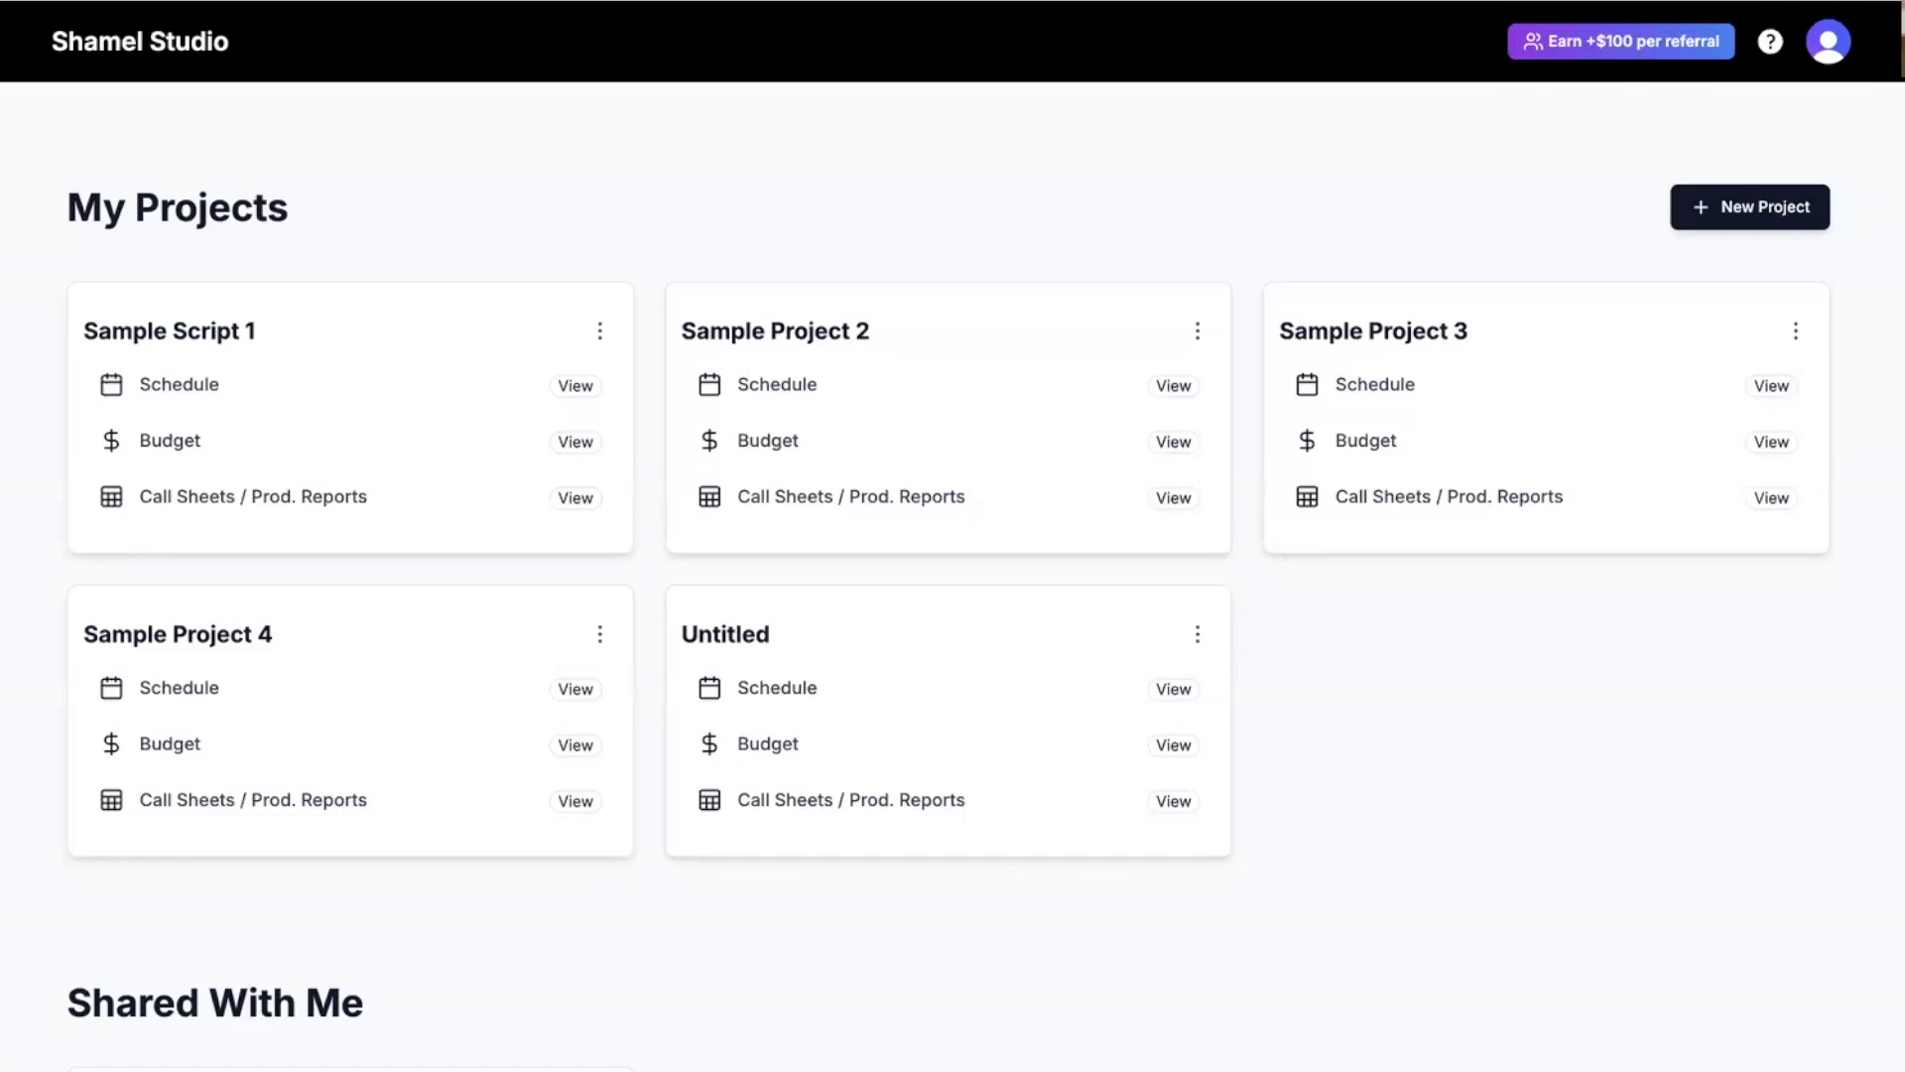
# Check the WGA screenplay rates in the Untitled budget's Globals, then close the Globals window.
pyautogui.click(832, 739)
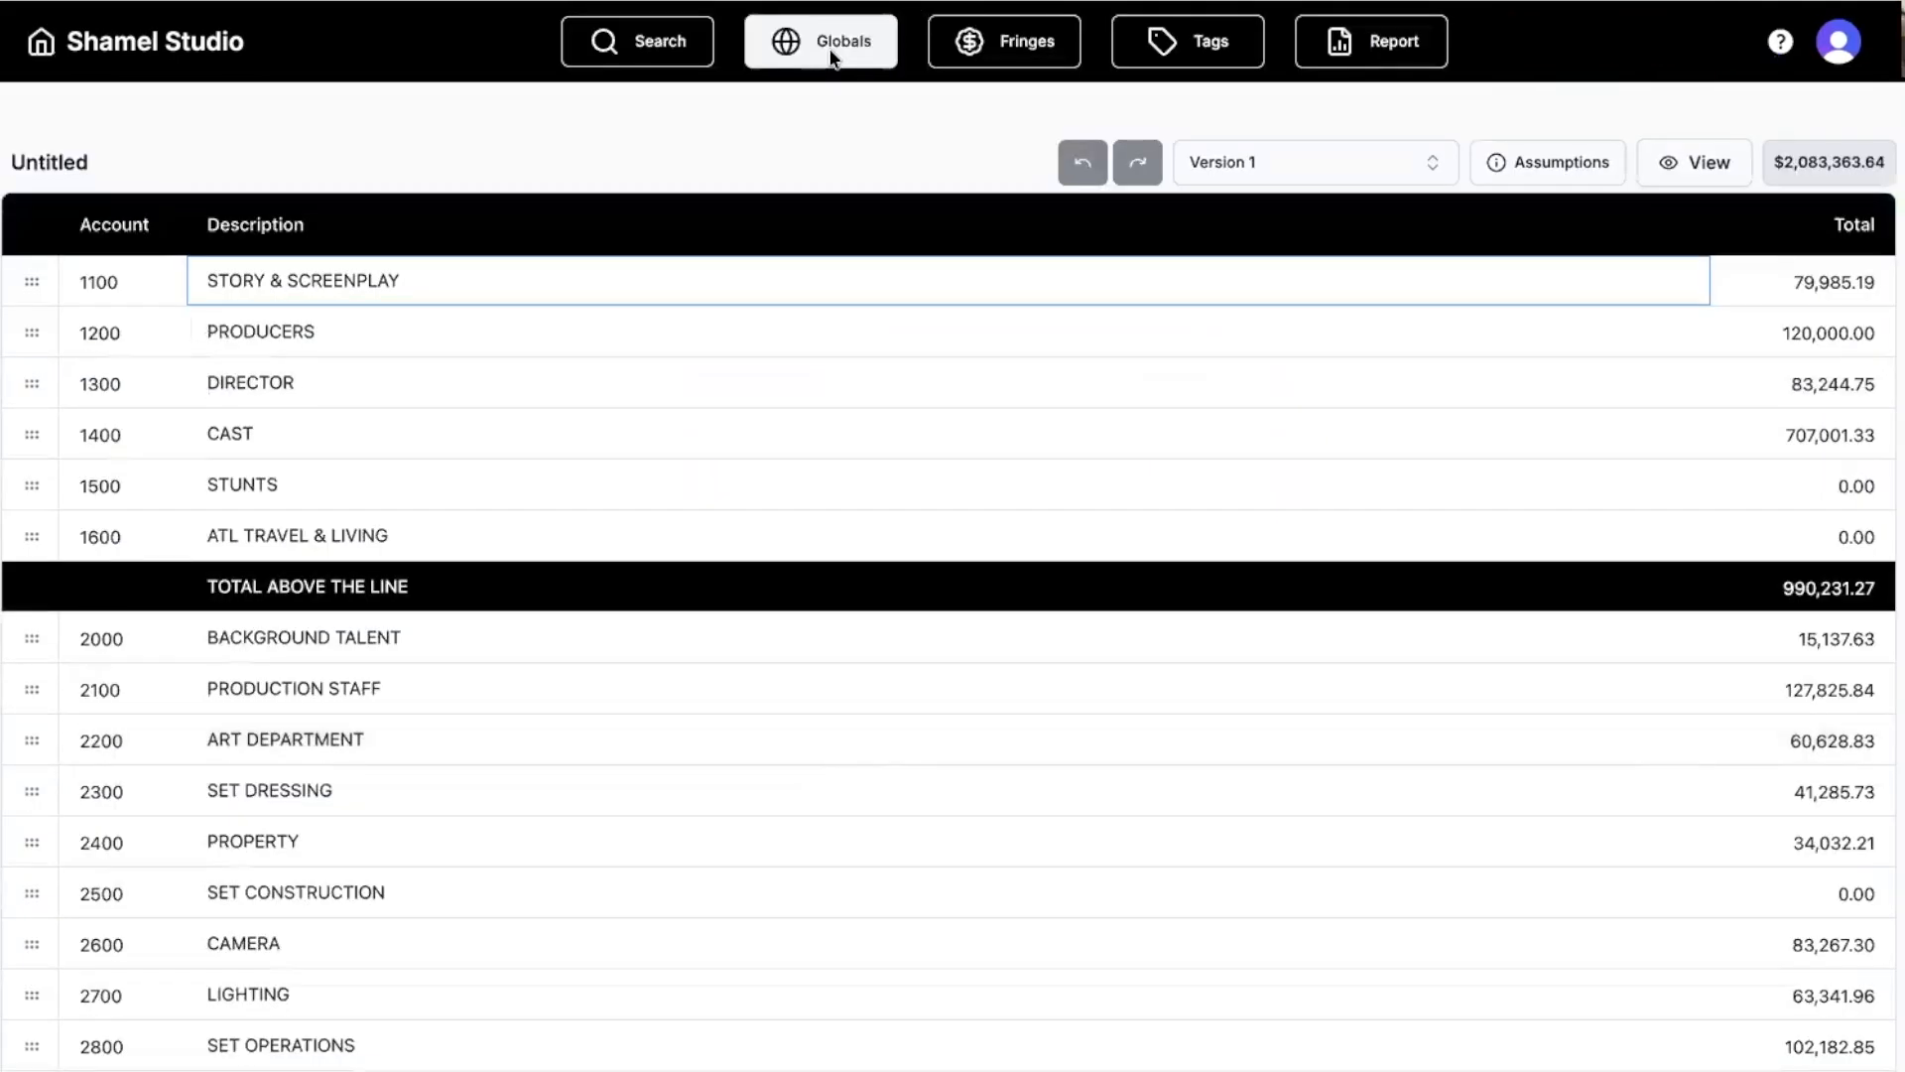
pyautogui.click(834, 57)
pyautogui.click(1049, 220)
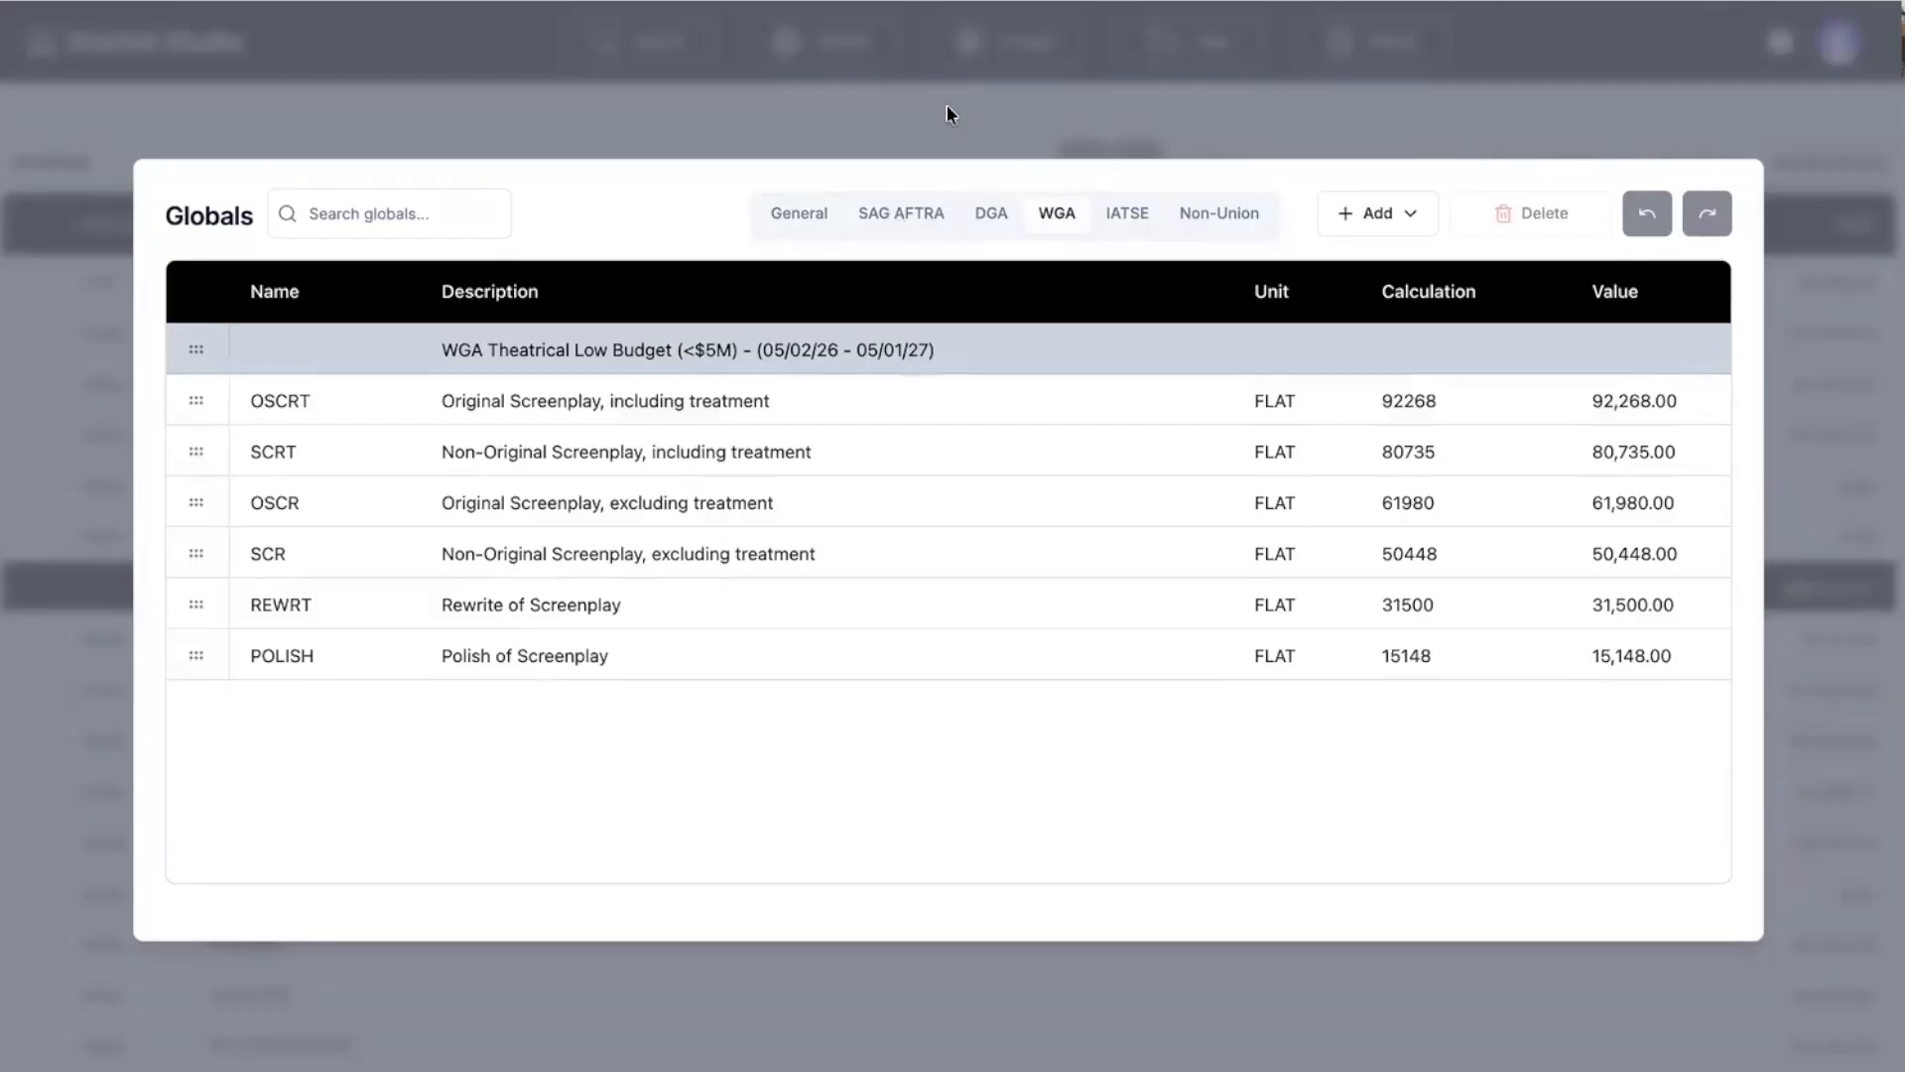
pyautogui.click(896, 141)
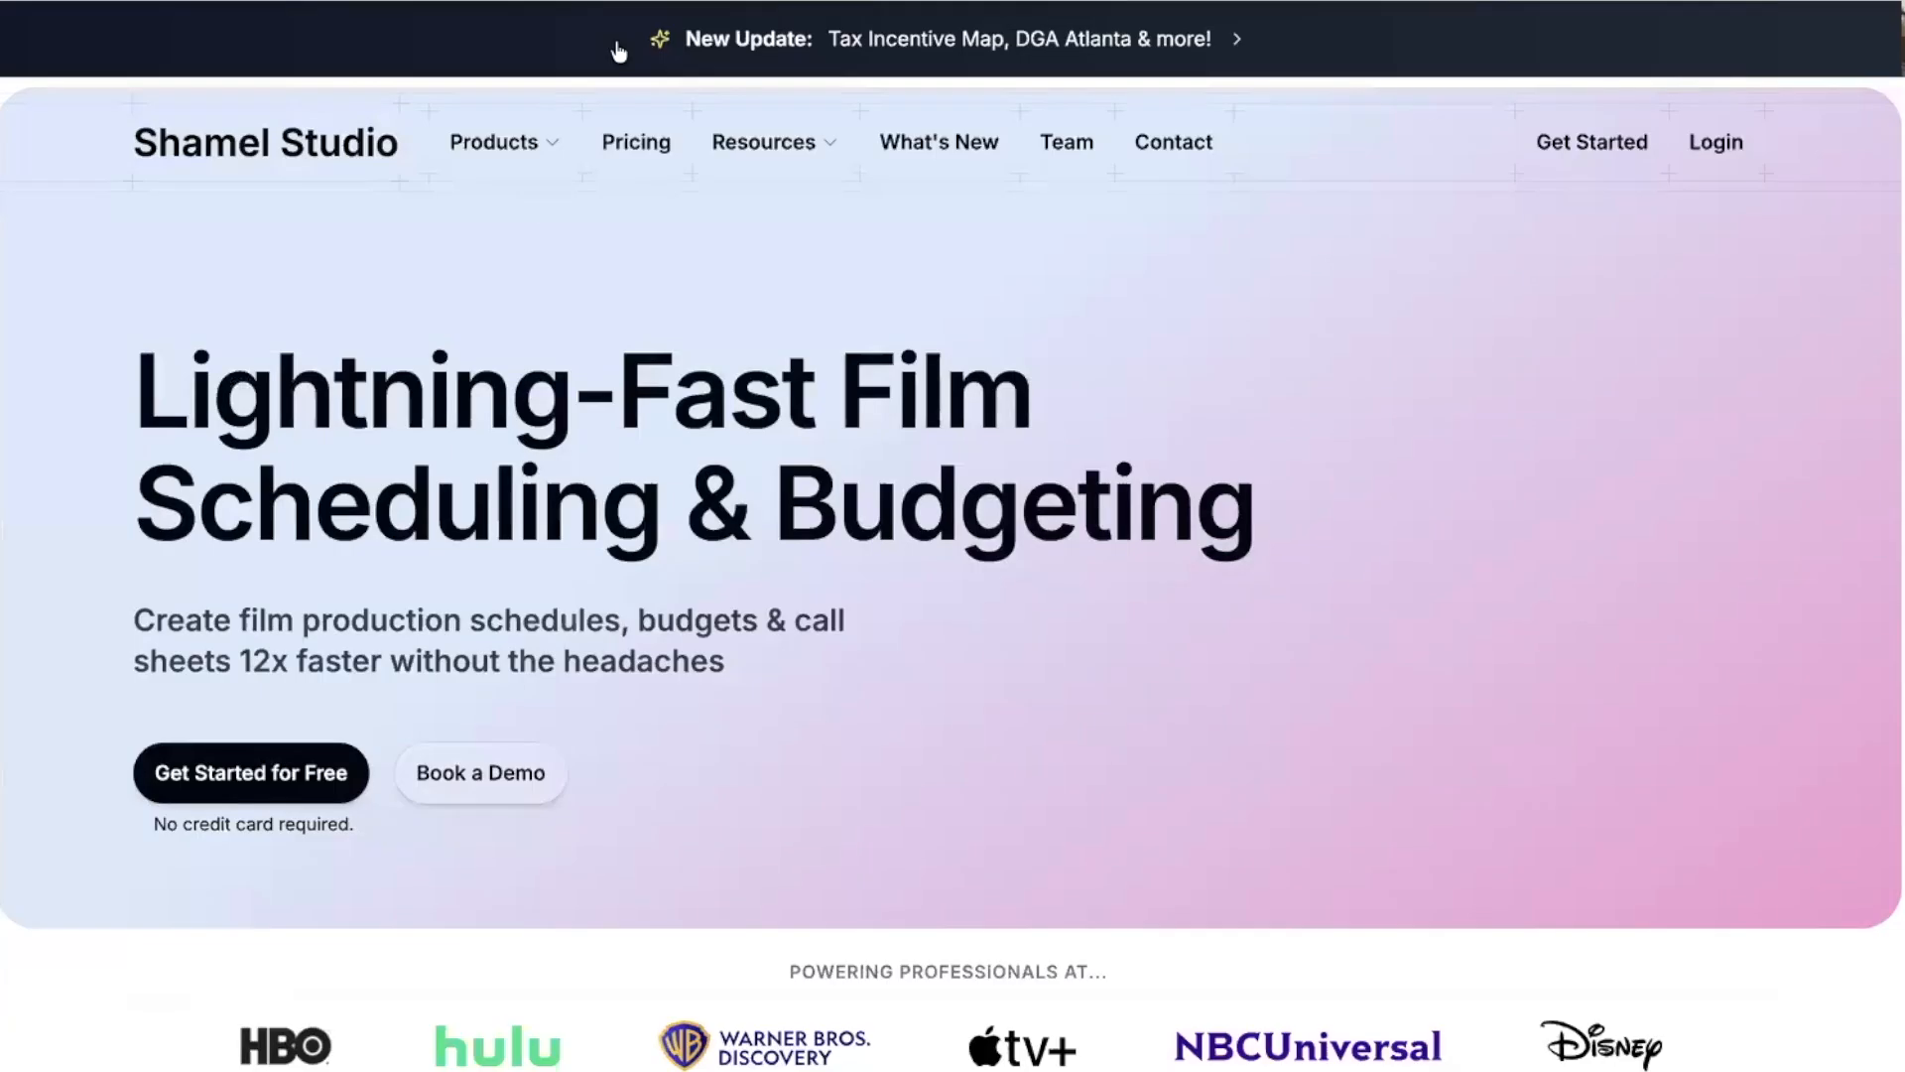
# Review yearly plan prices: Free $0, Scheduling $23, Budgeting $23, bundle $45.
pyautogui.click(633, 140)
pyautogui.scroll(-1, 443, 476)
pyautogui.scroll(-1, 441, 474)
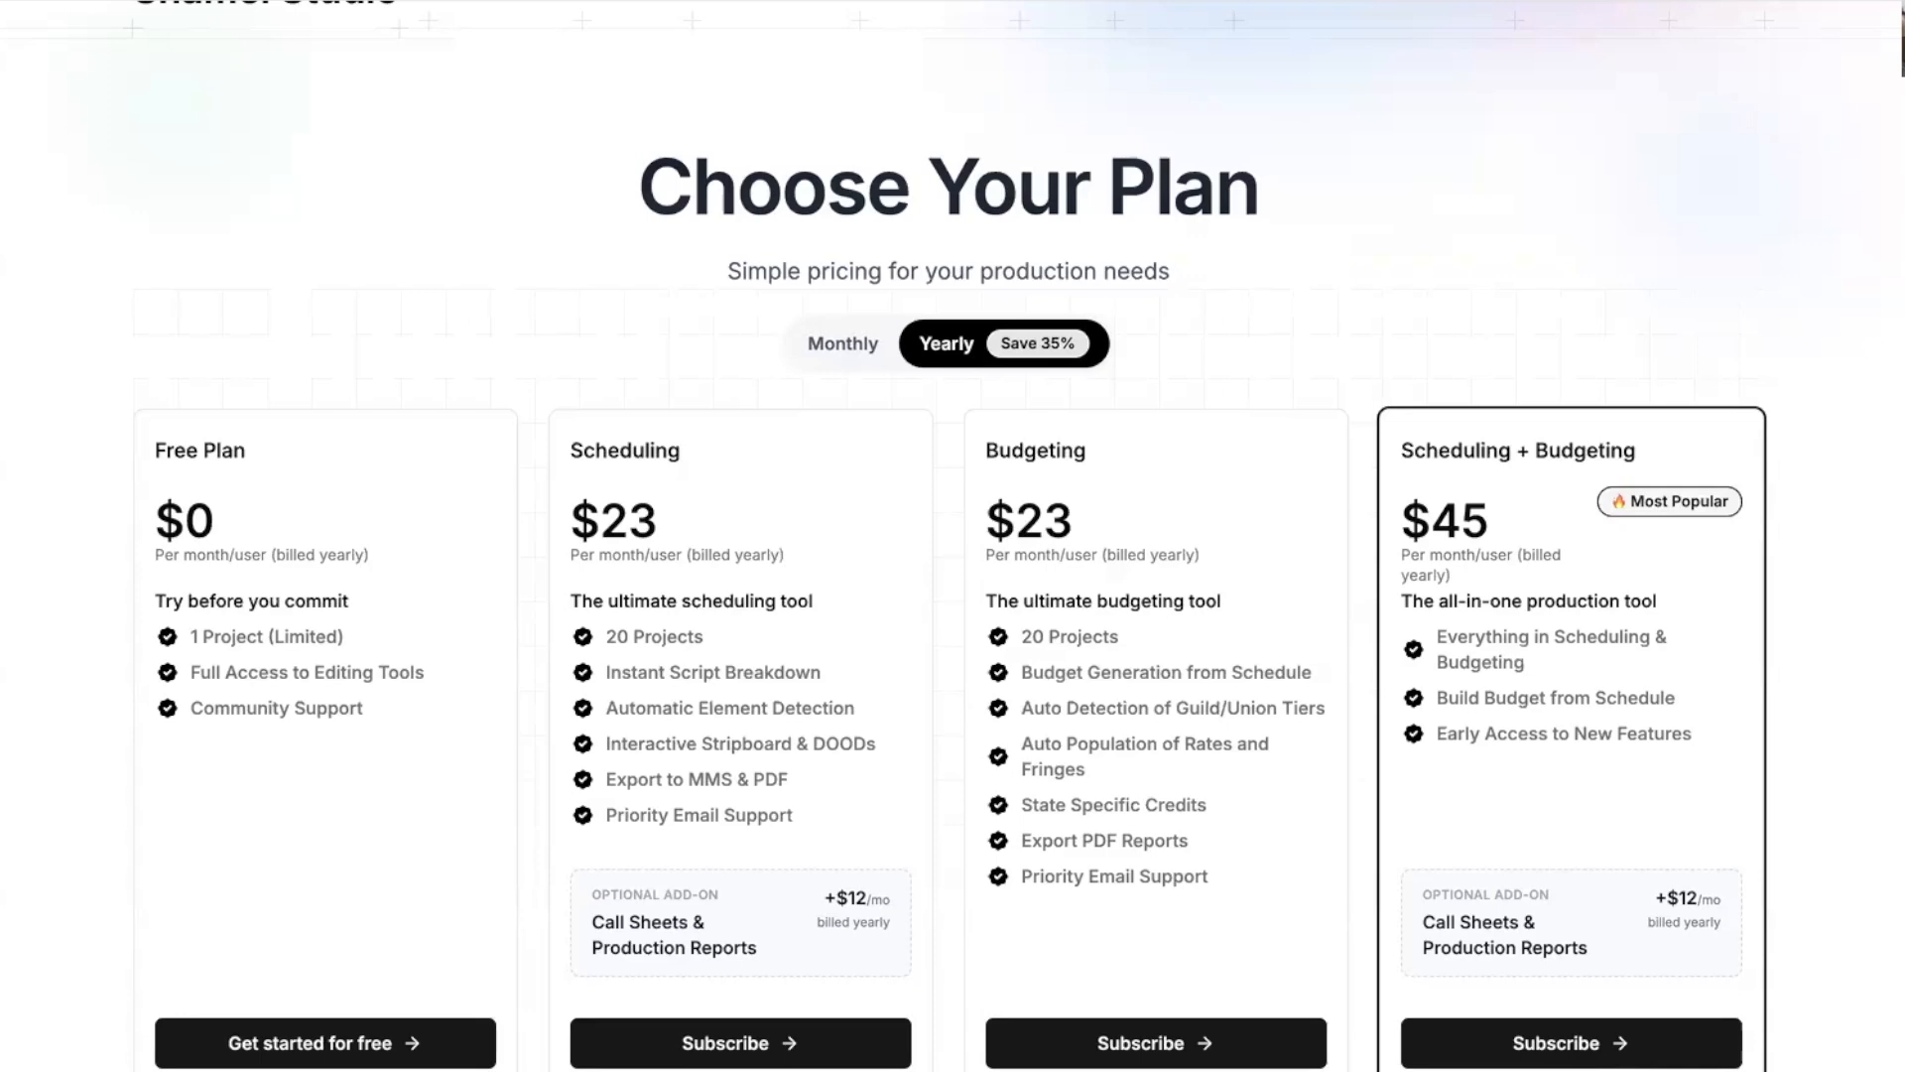
pyautogui.scroll(2, 204, 69)
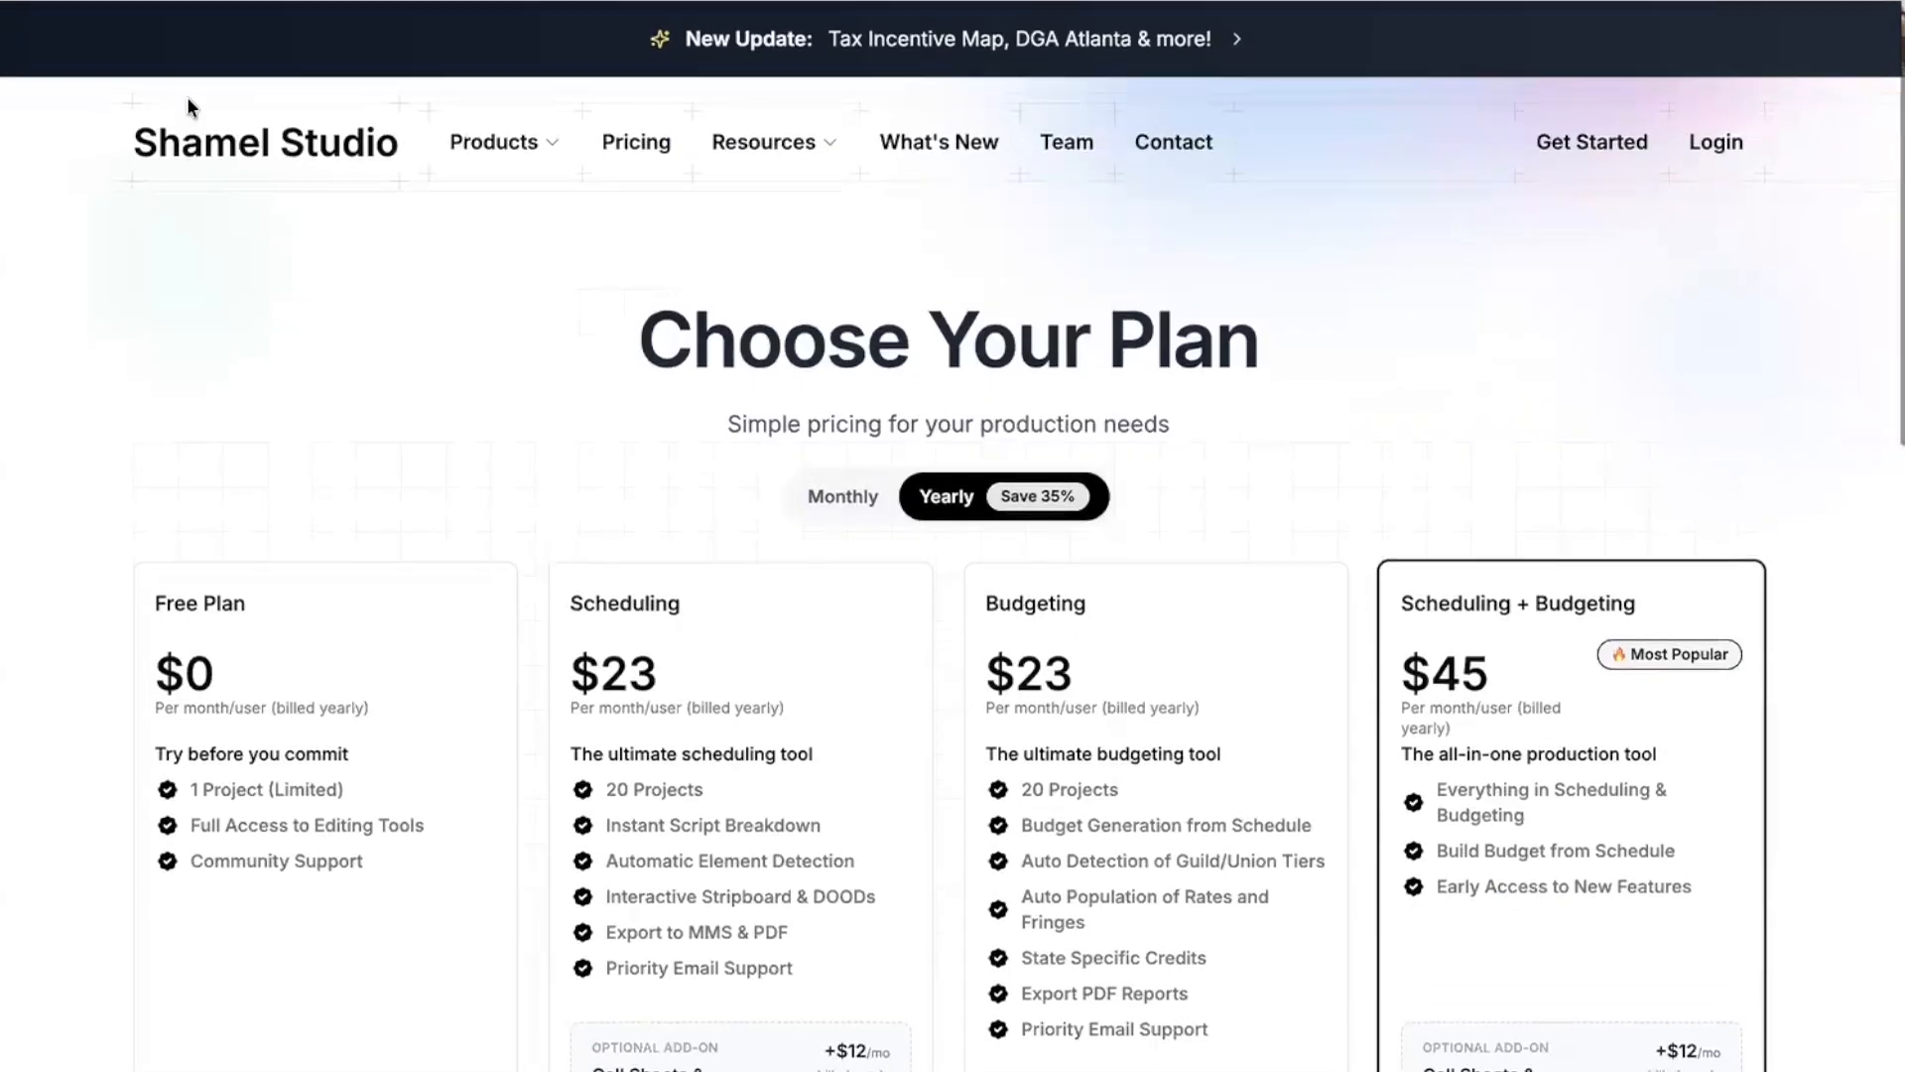
pyautogui.click(199, 140)
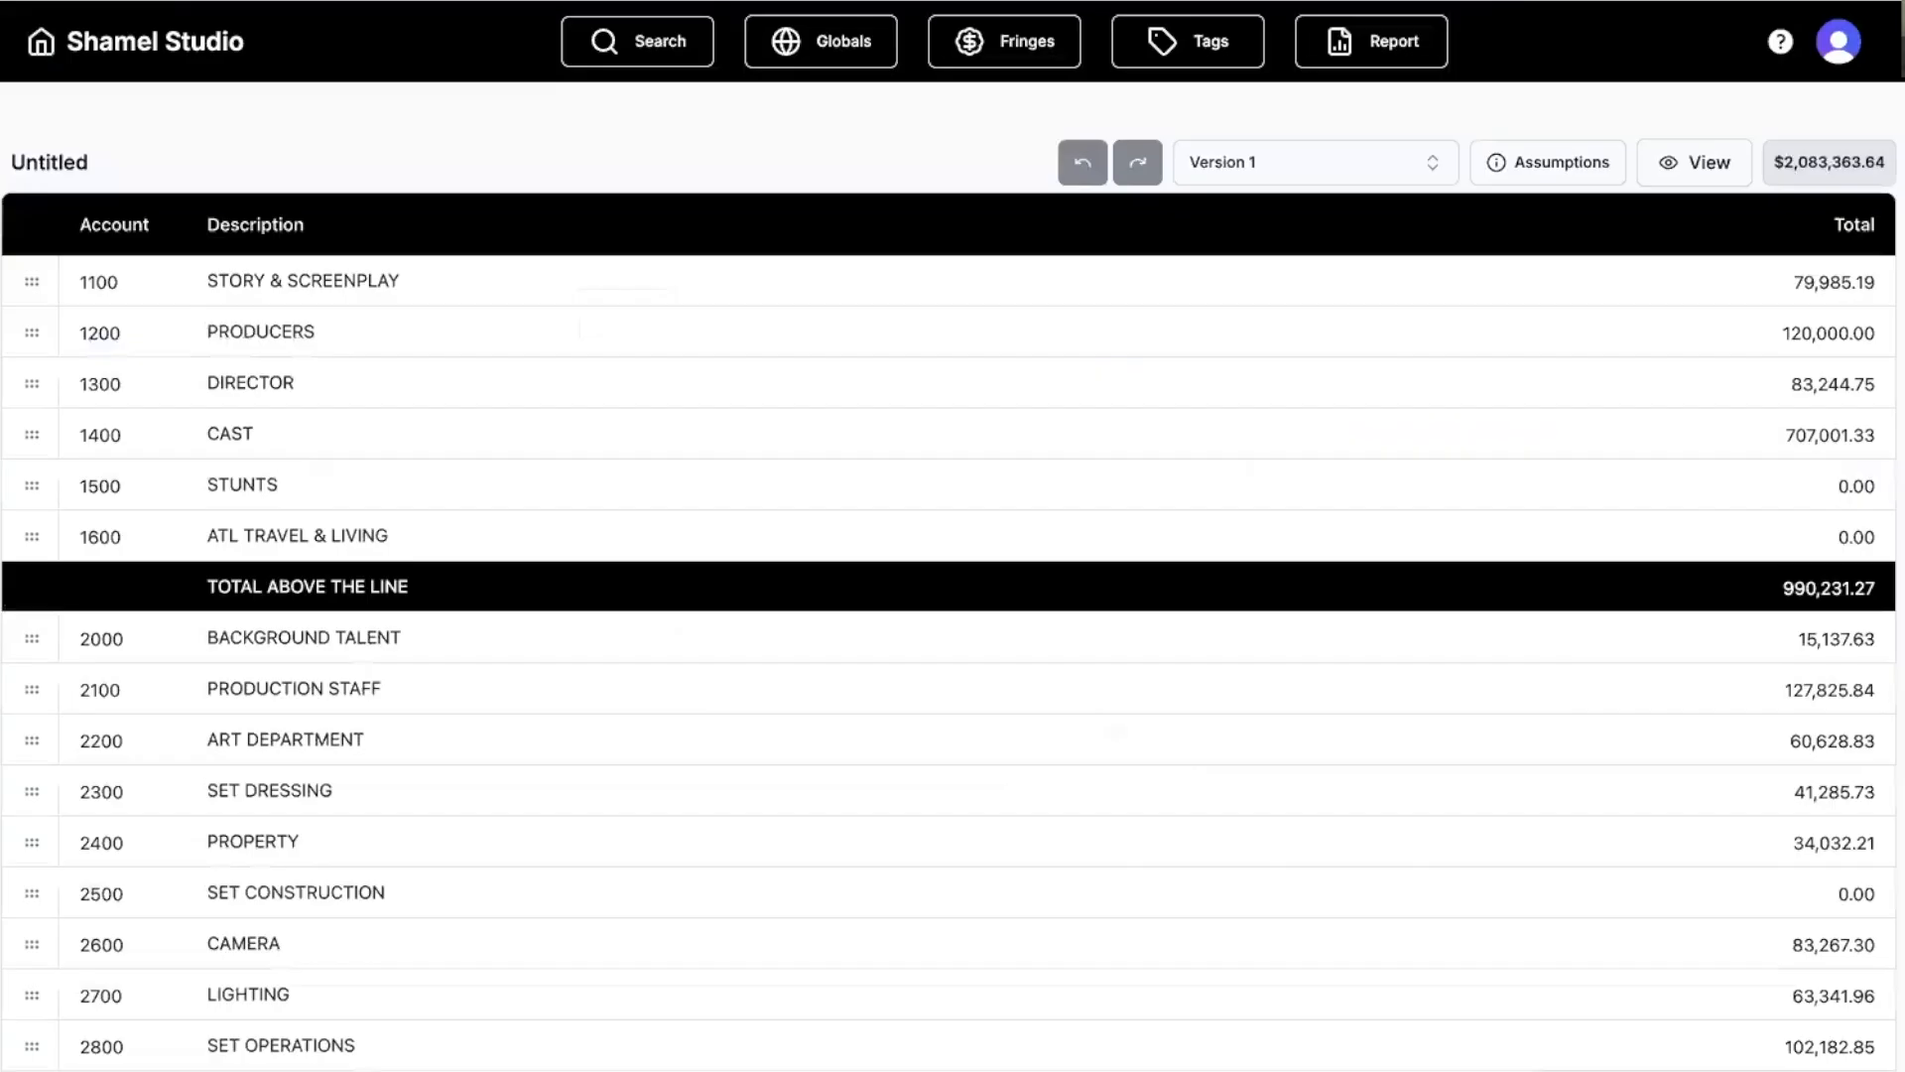
# Go back to the My Projects dashboard listing Sample Script 1, Sample Projects 2–4 and Untitled.
pyautogui.click(41, 42)
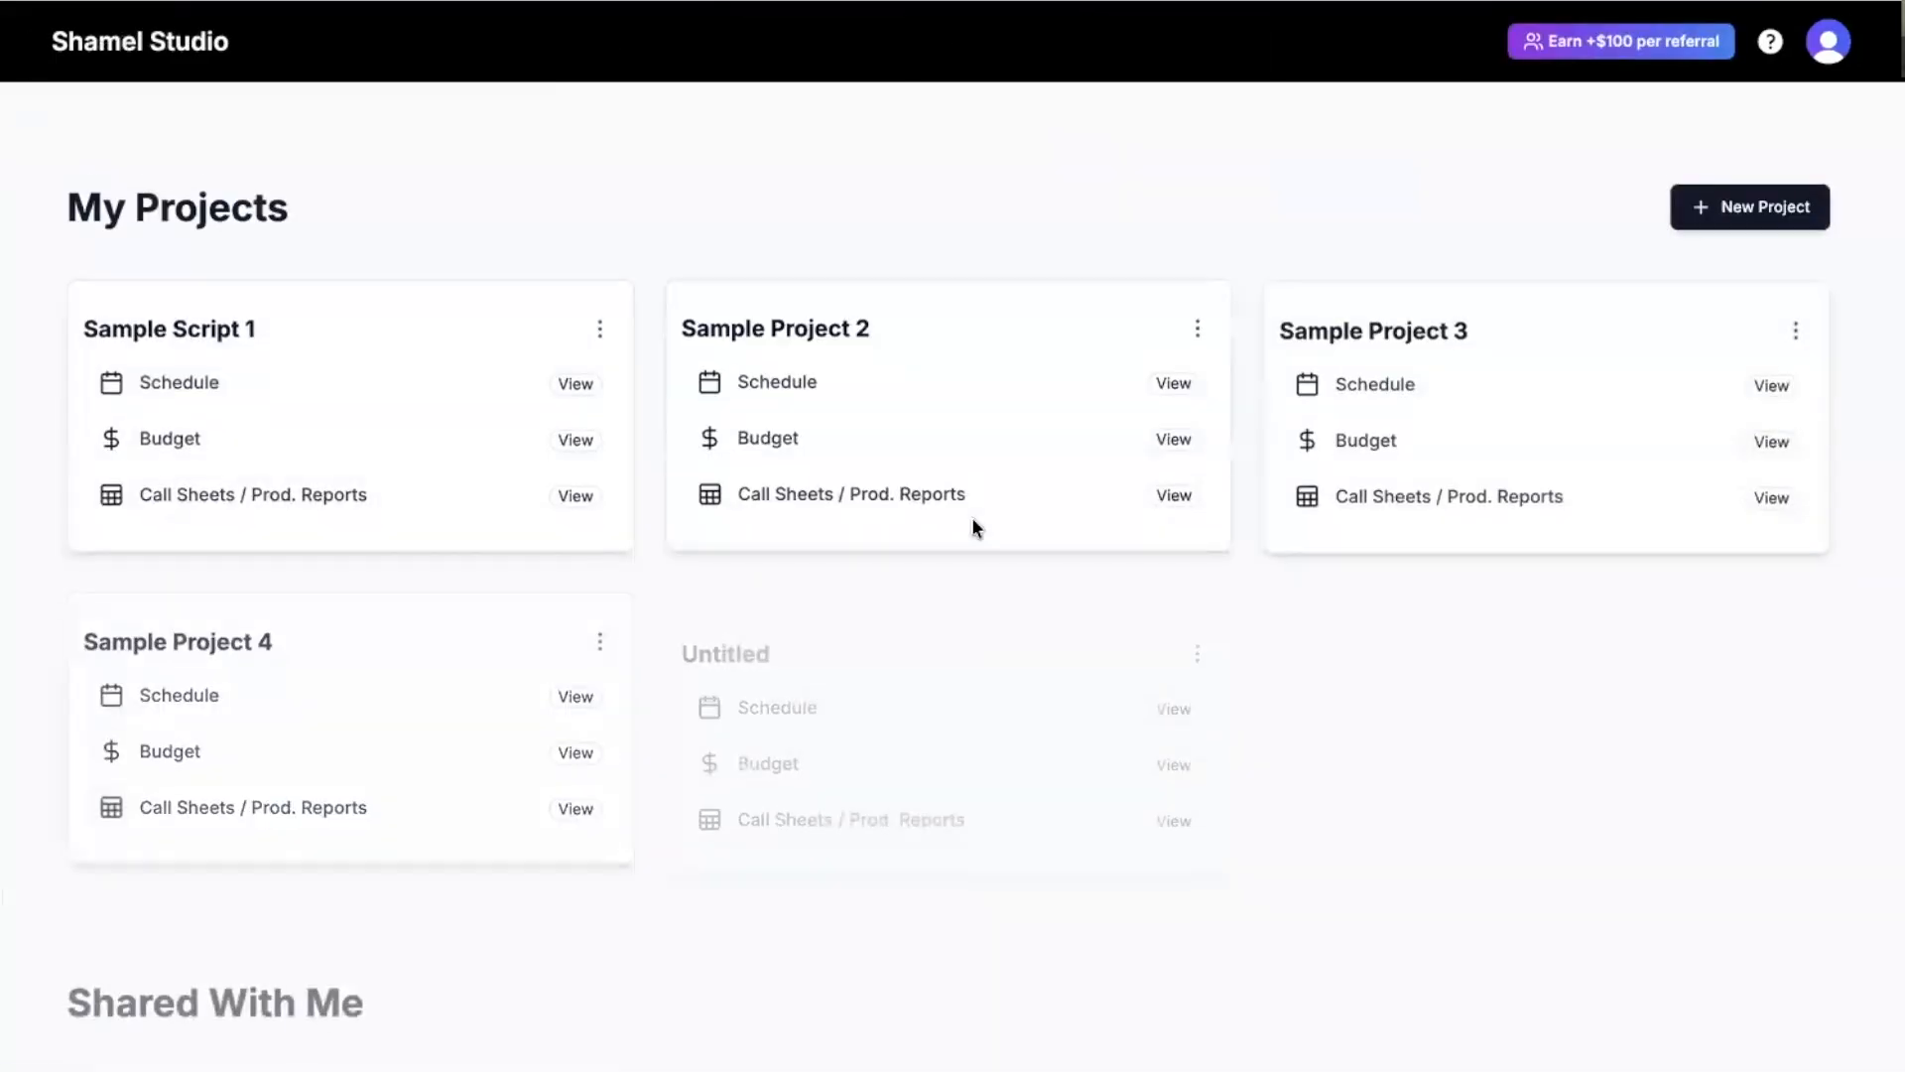